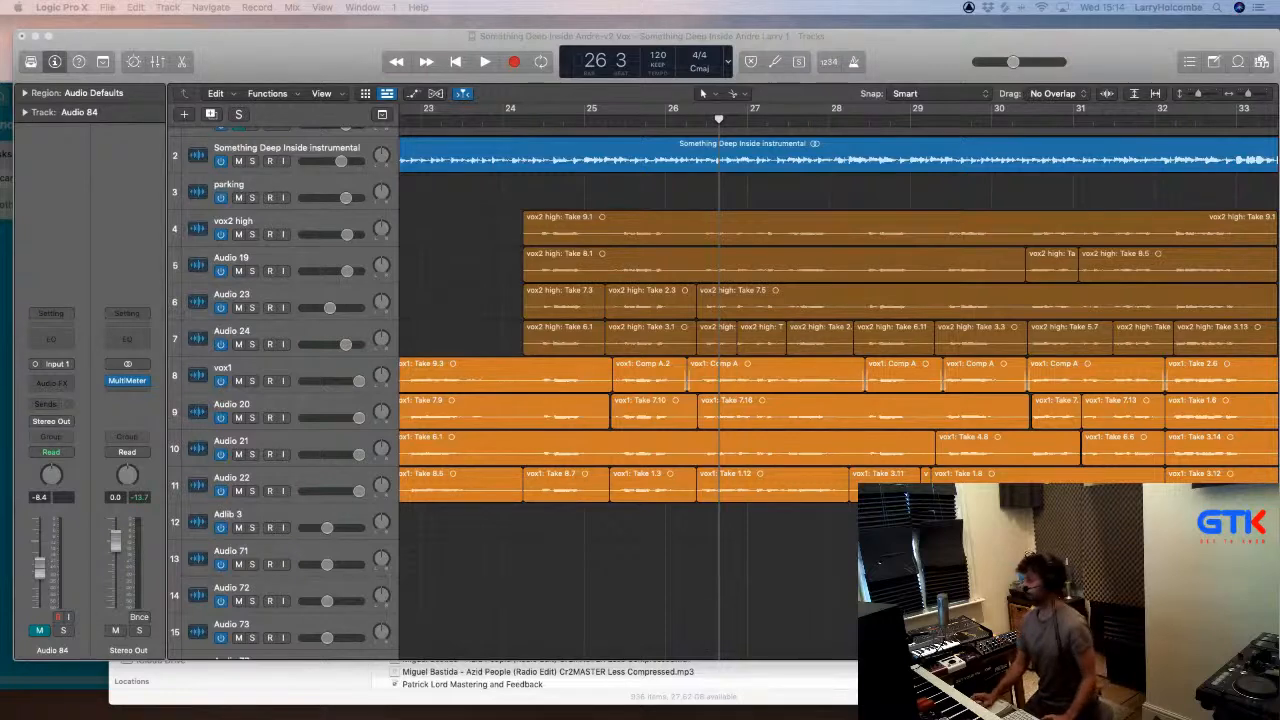
Step: Switch from the Logic vocal project to the Trello music board
key(super+Tab)
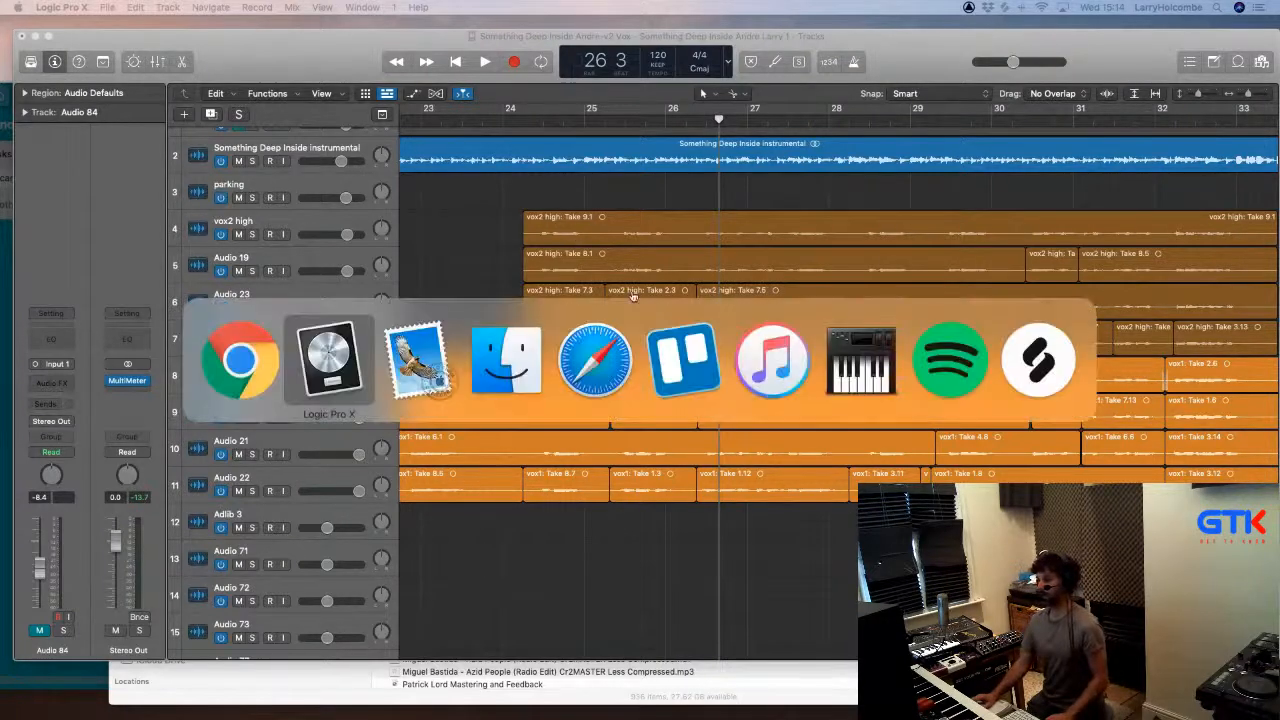
click(668, 349)
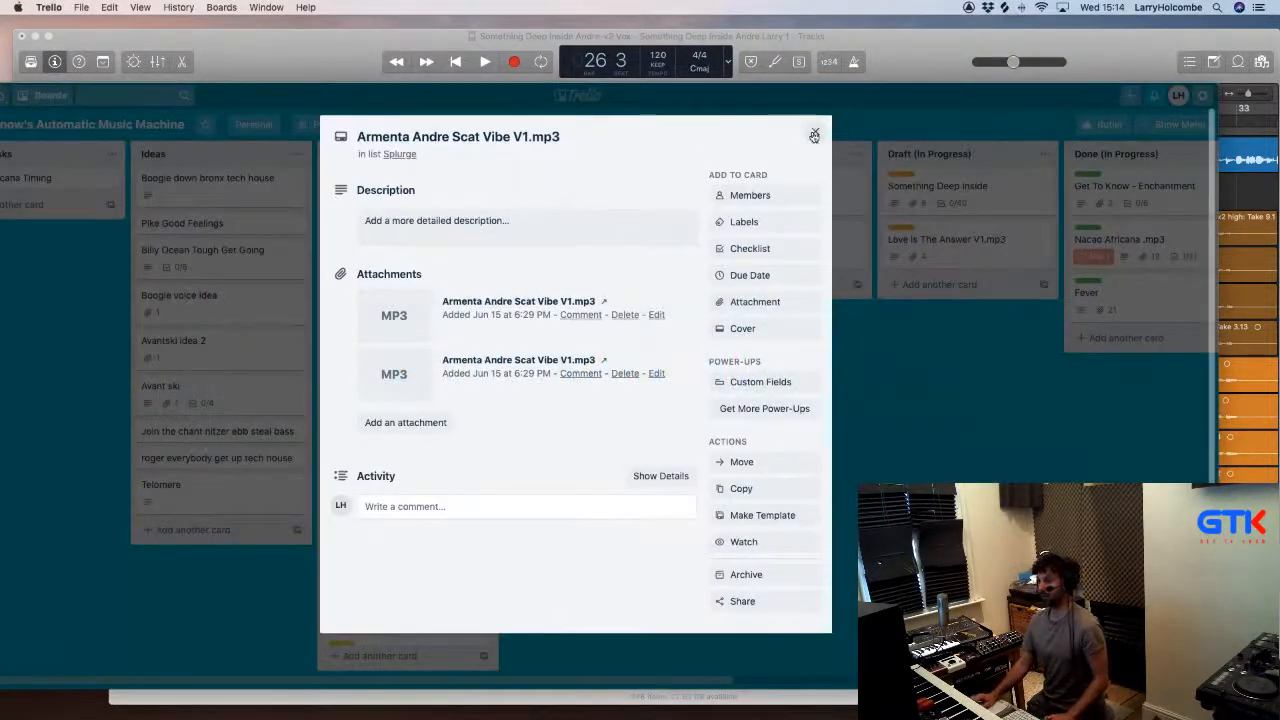
click(814, 136)
scroll(786, 200, right, 5)
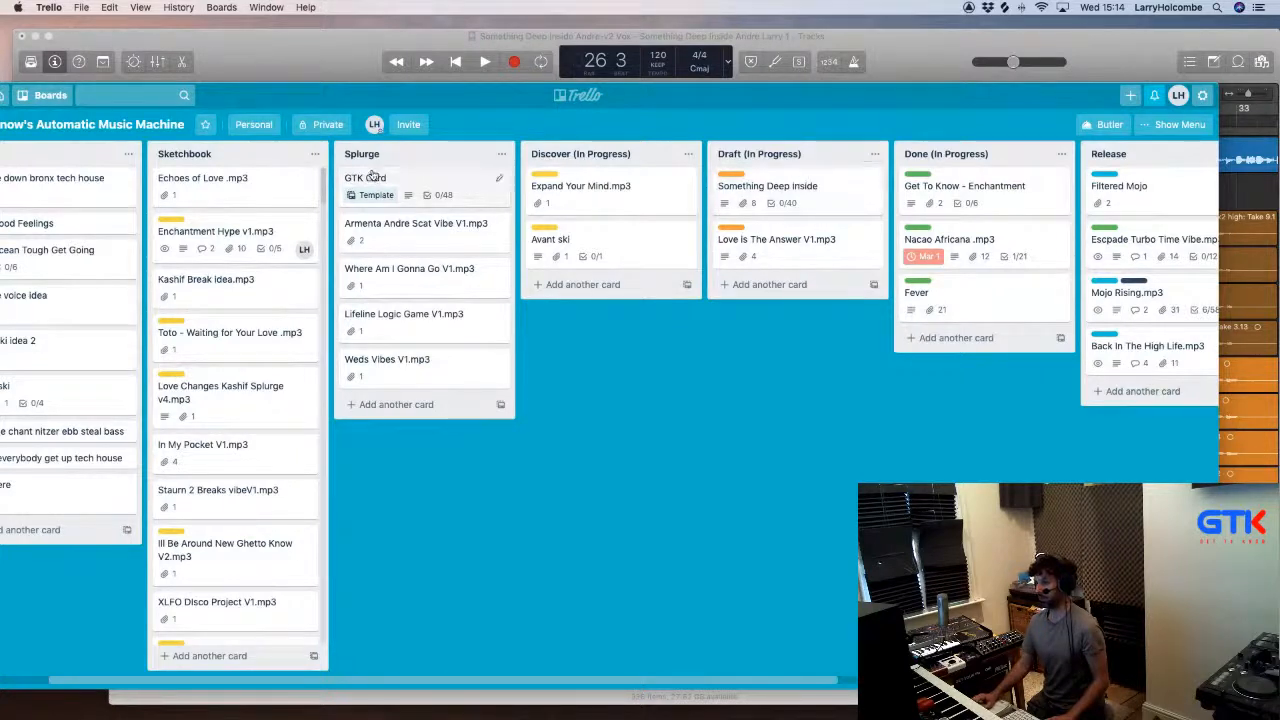
scroll(457, 251, right, 1)
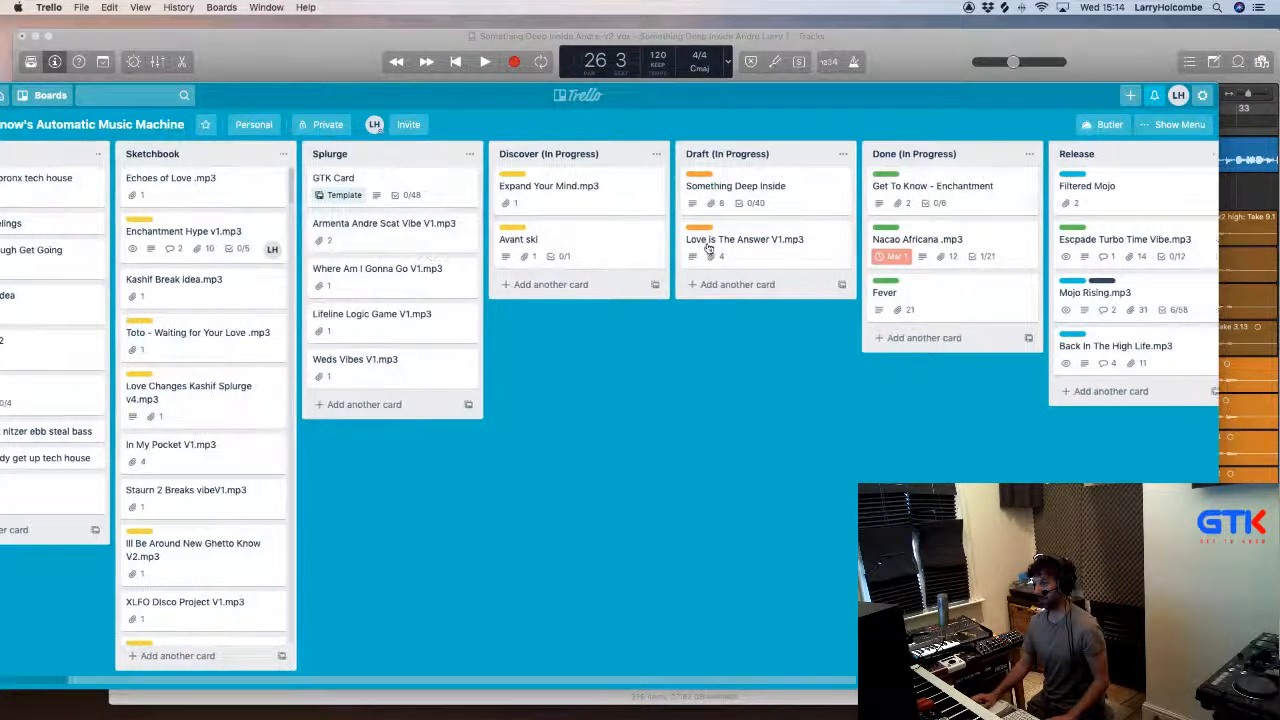
Step: Read the Get To Know - Enchantment card's description, then close it
click(966, 188)
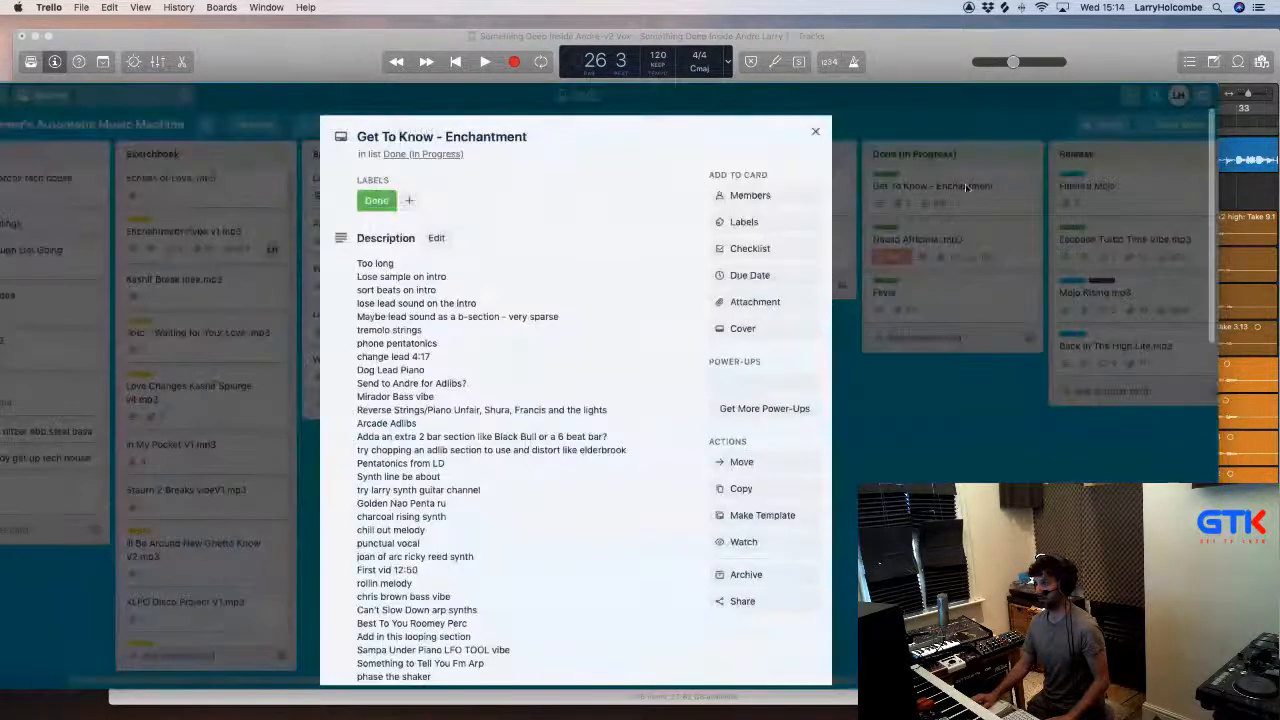
scroll(432, 305, down, 10)
scroll(432, 305, up, 10)
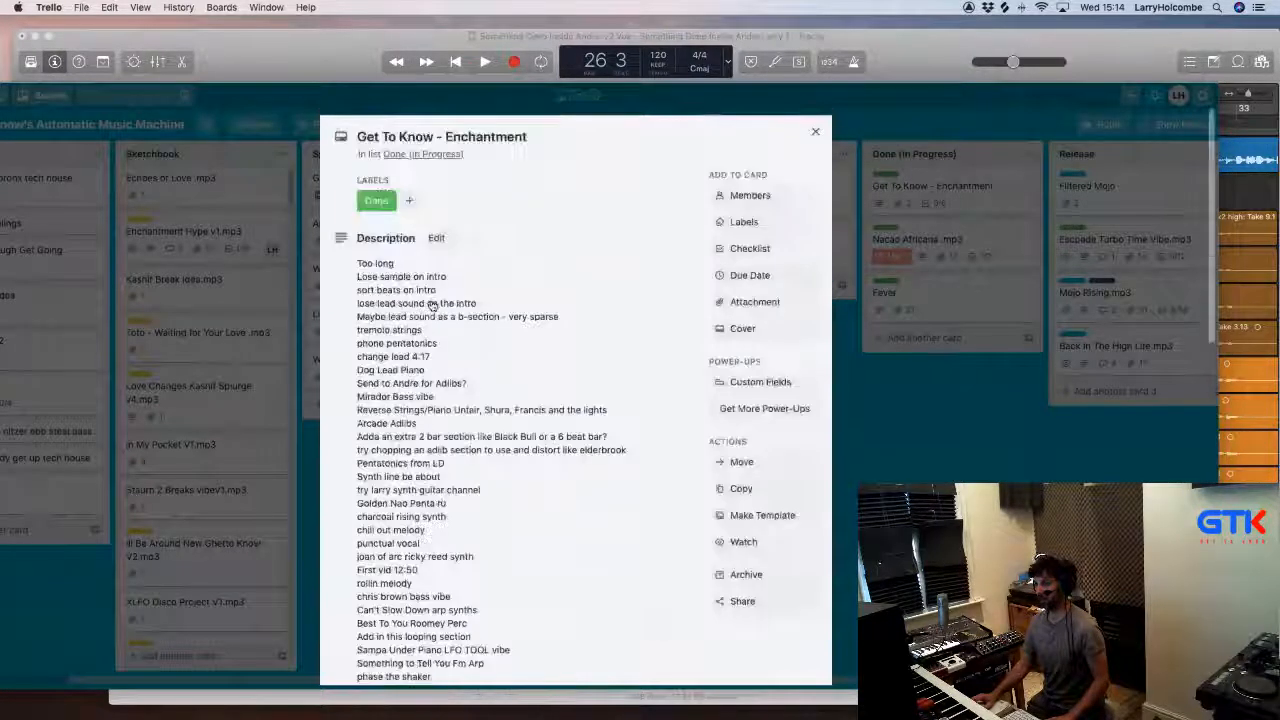
click(816, 131)
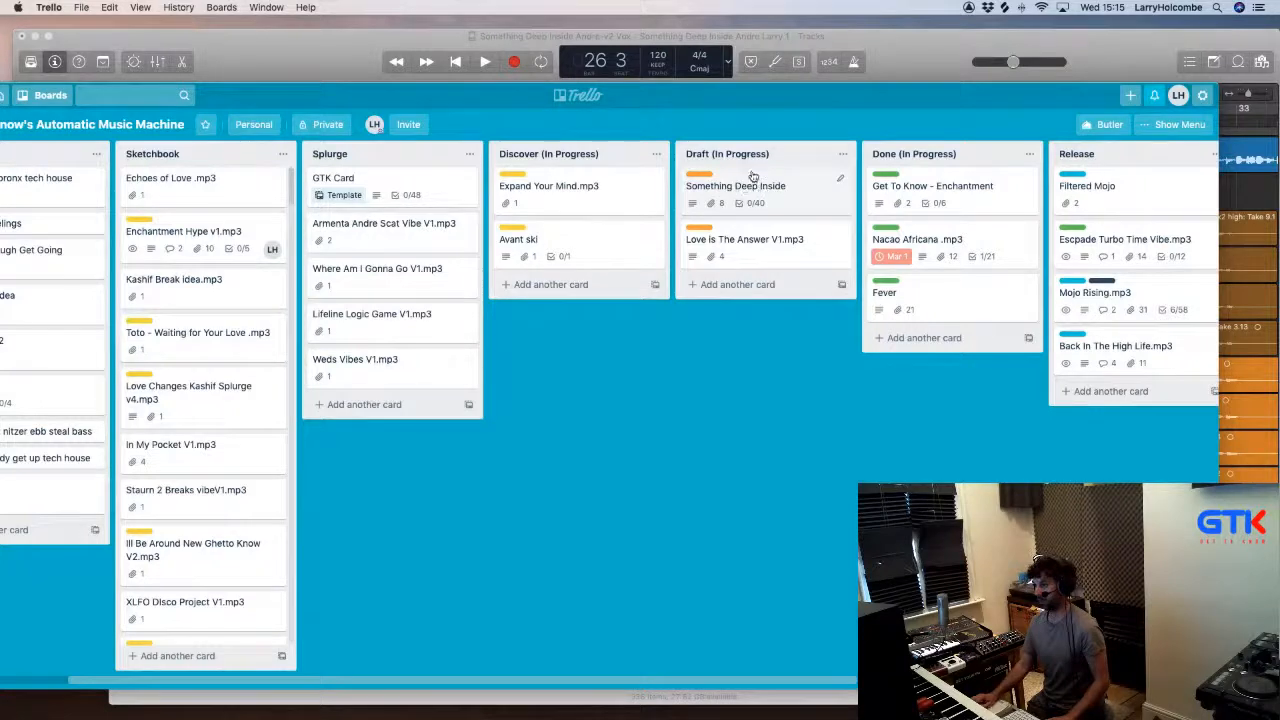
Step: Zoom the Logic arrangement out to show every vocal track, then switch to Spotify
click(922, 61)
scroll(618, 224, down, 8)
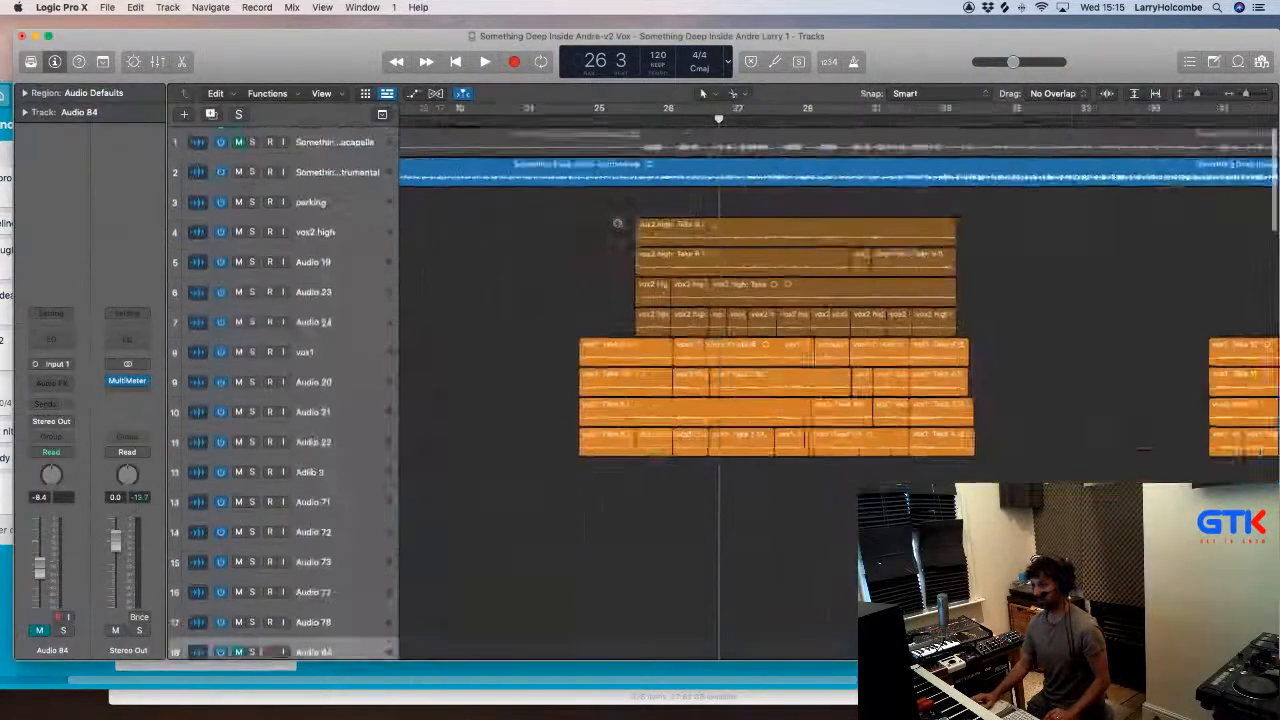
scroll(545, 250, down, 2)
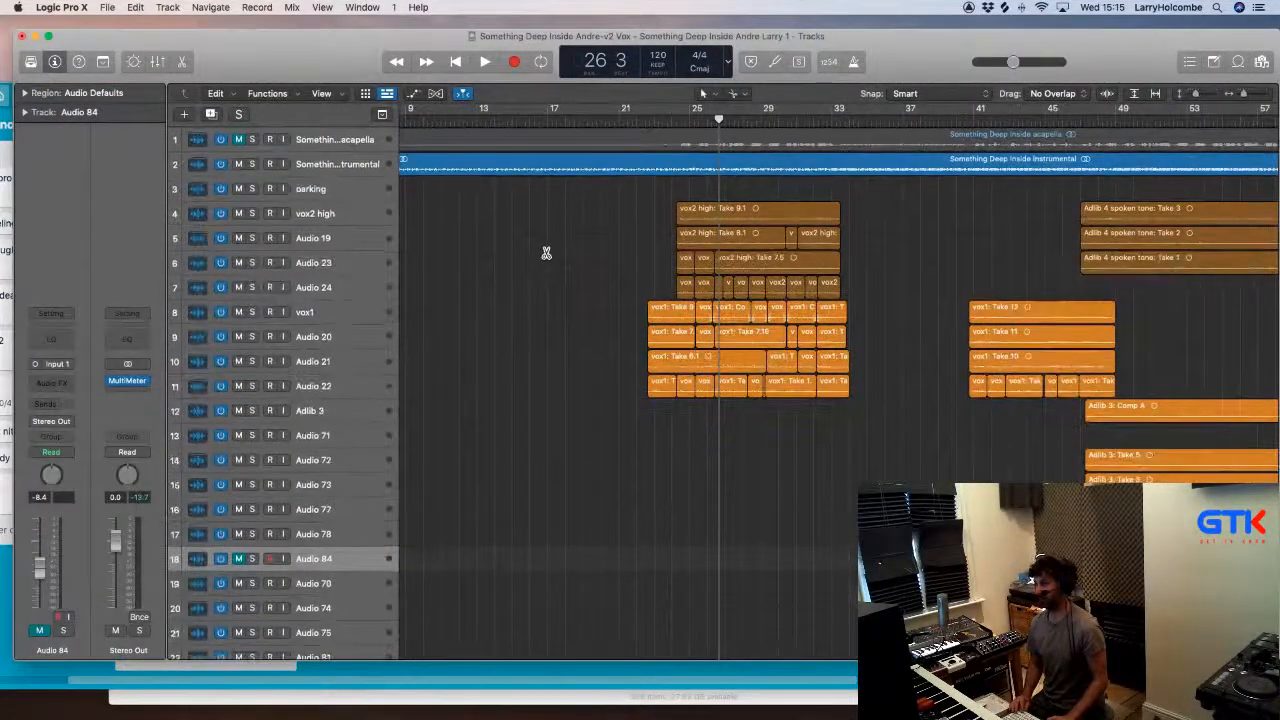
key(t)
key(Escape)
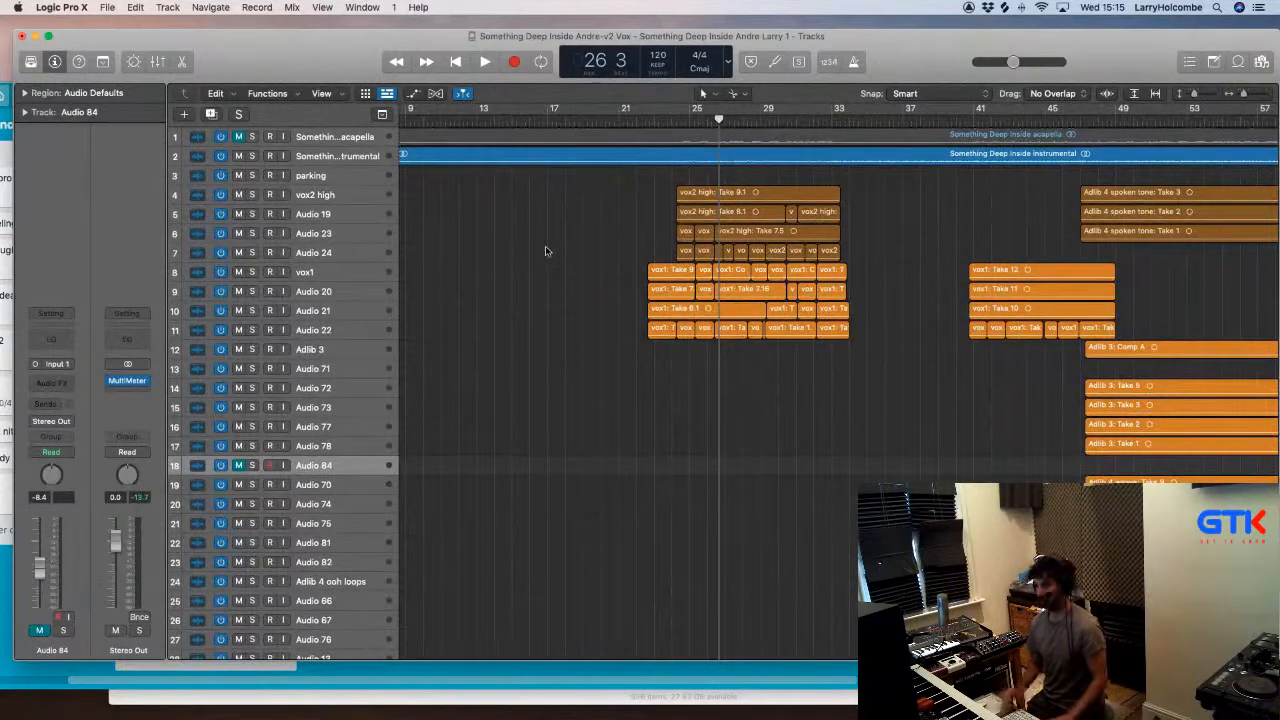
scroll(547, 250, down, 4)
scroll(548, 235, down, 3)
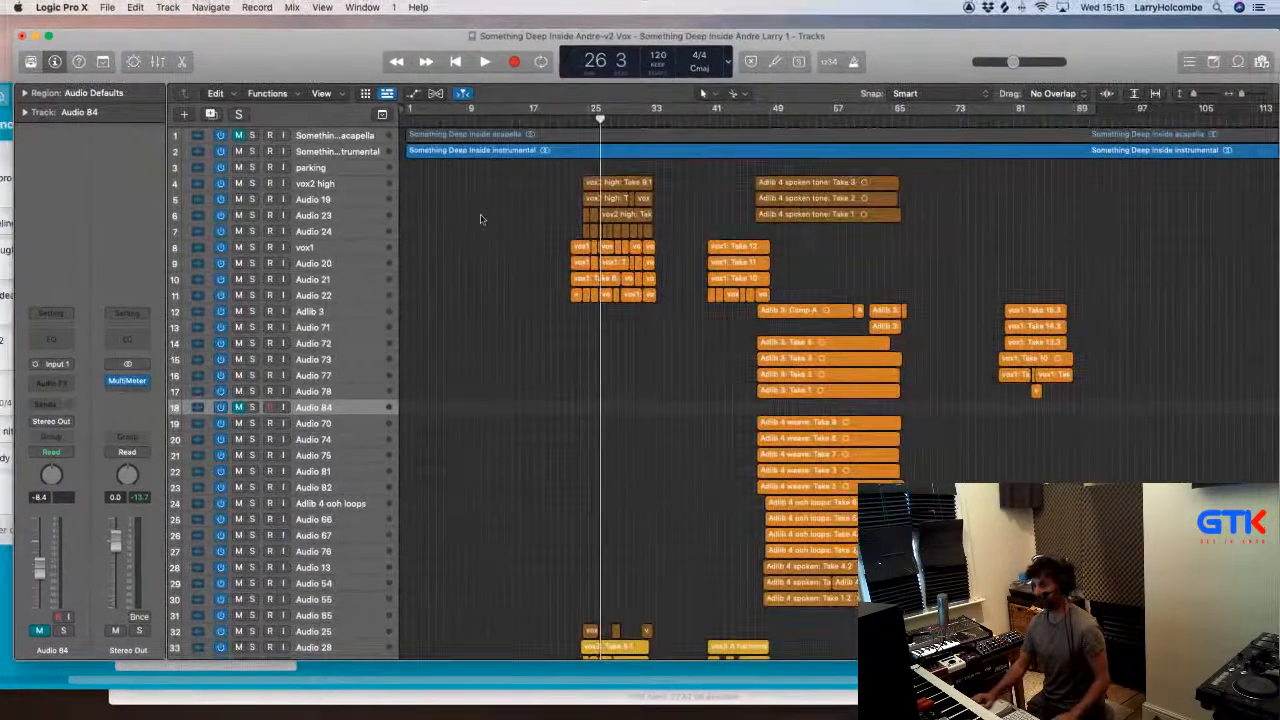
drag(322, 52, 312, 38)
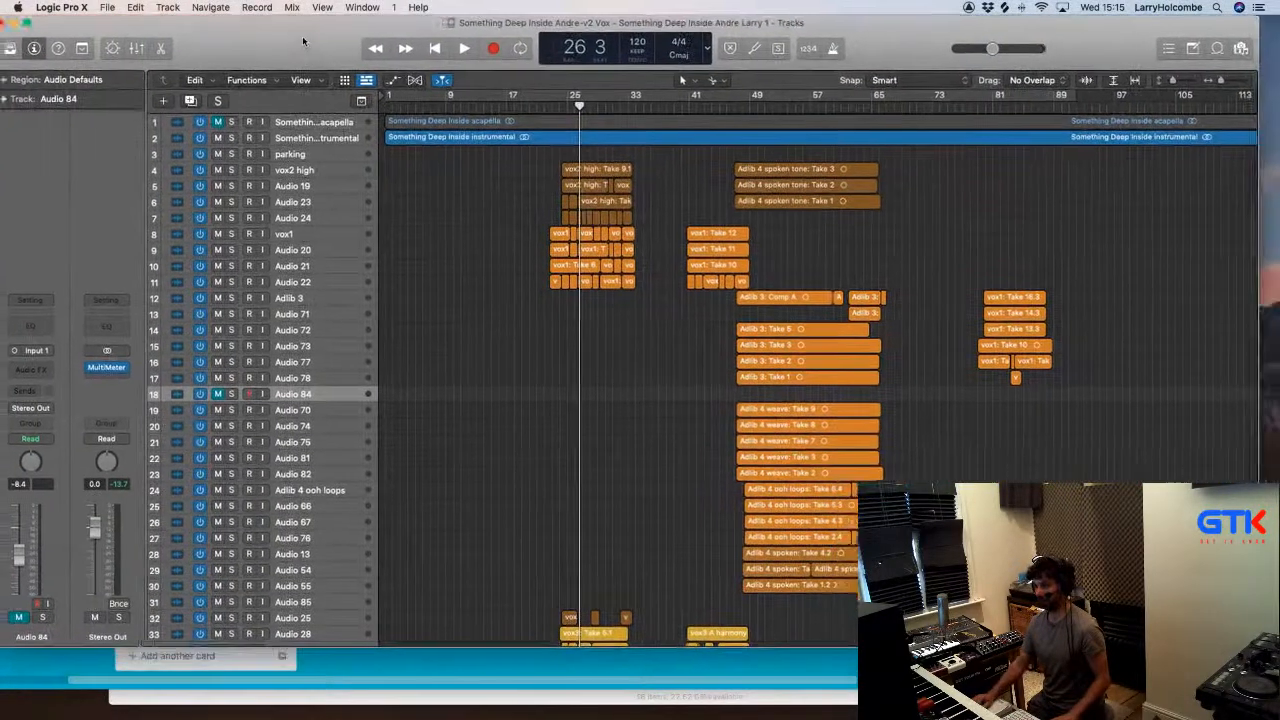
key(super+Tab)
key(super+Tab)
key(super+Tab)
key(super+Tab)
key(super+Tab)
key(super+Tab)
key(super+Tab)
key(super+Tab)
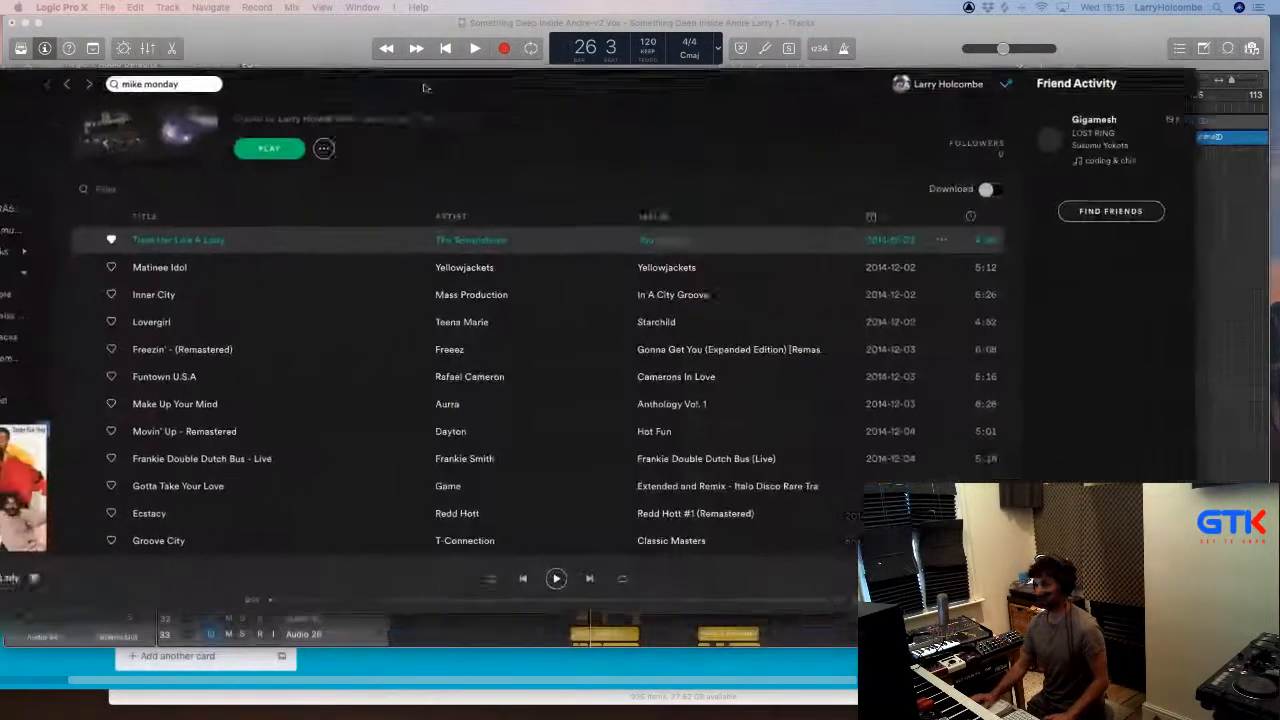
Step: Replace the previous Spotify search with 'andre espeut'
click(350, 71)
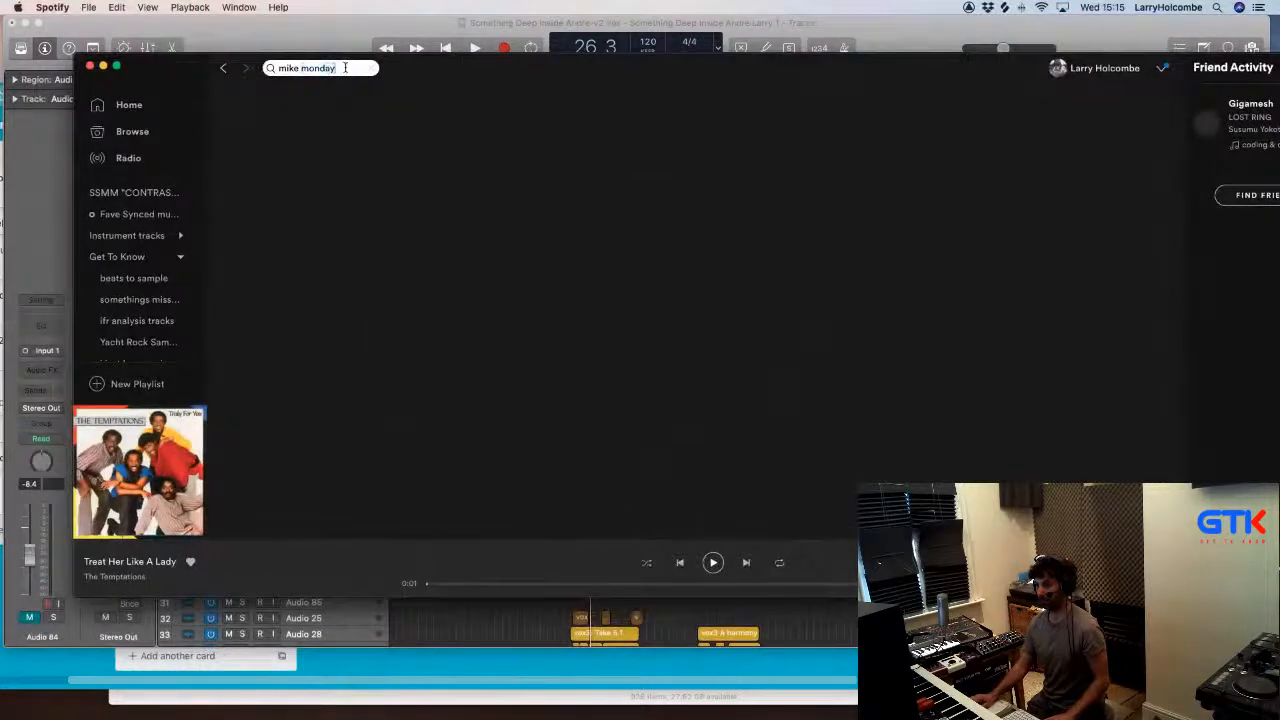
double_click(345, 67)
text(an)
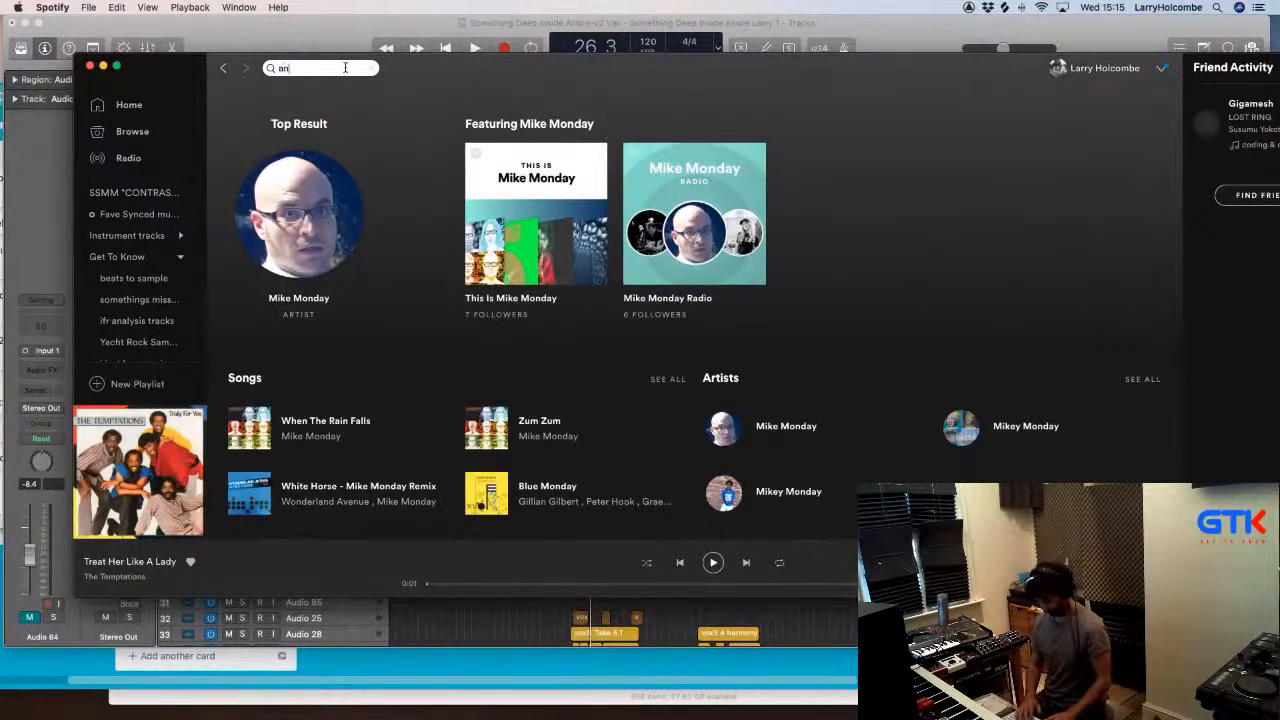
text(dre e)
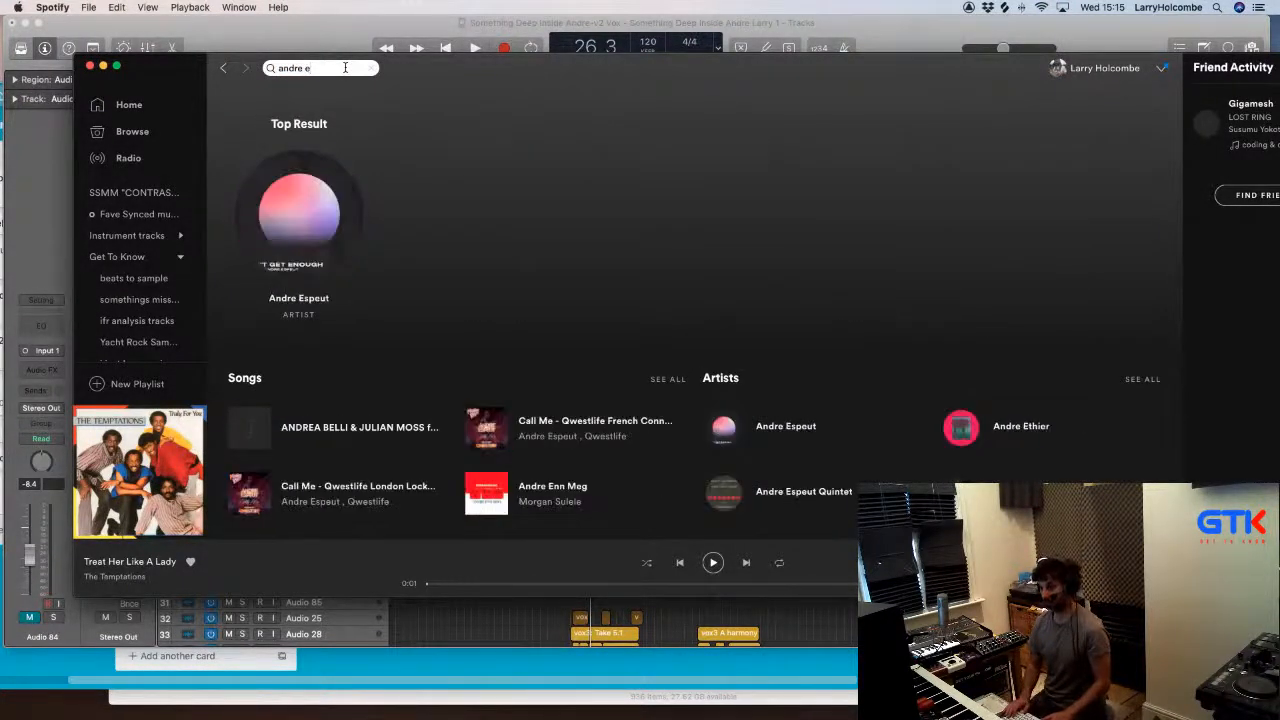
text(speut)
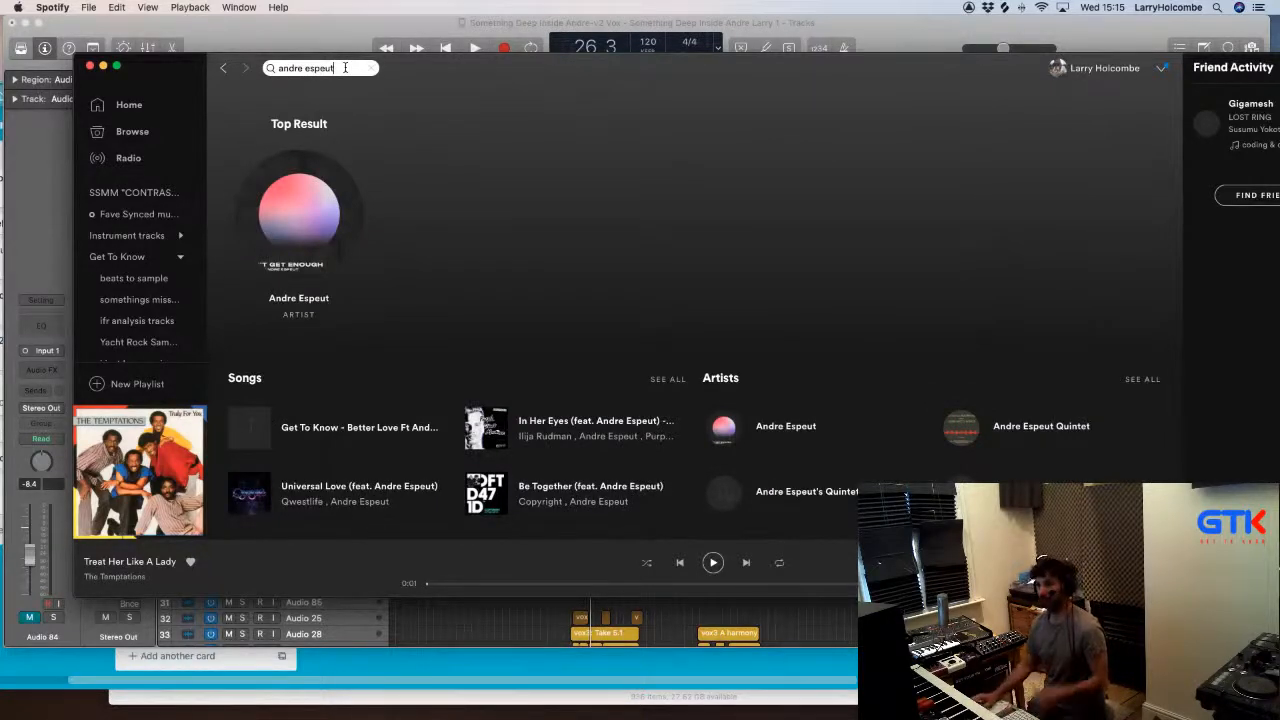
Step: Browse Andre Espeut's artist page from the top result, then return to Logic
click(295, 303)
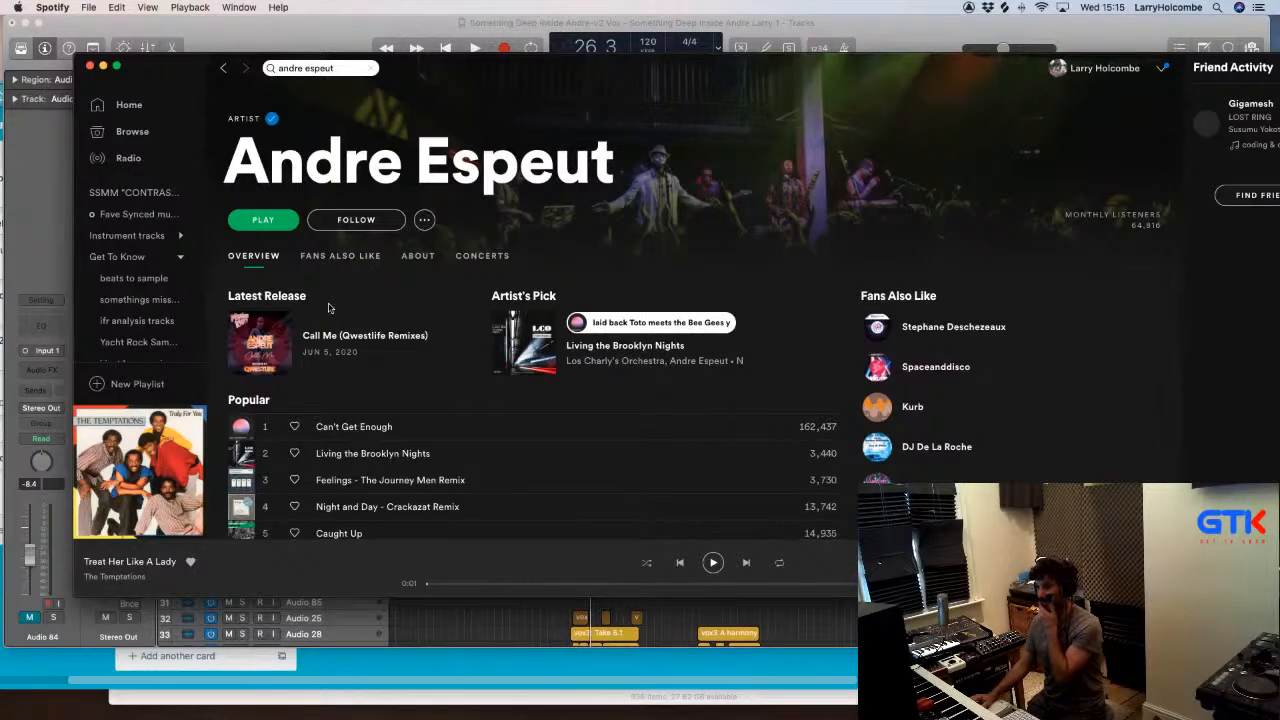
scroll(399, 322, down, 5)
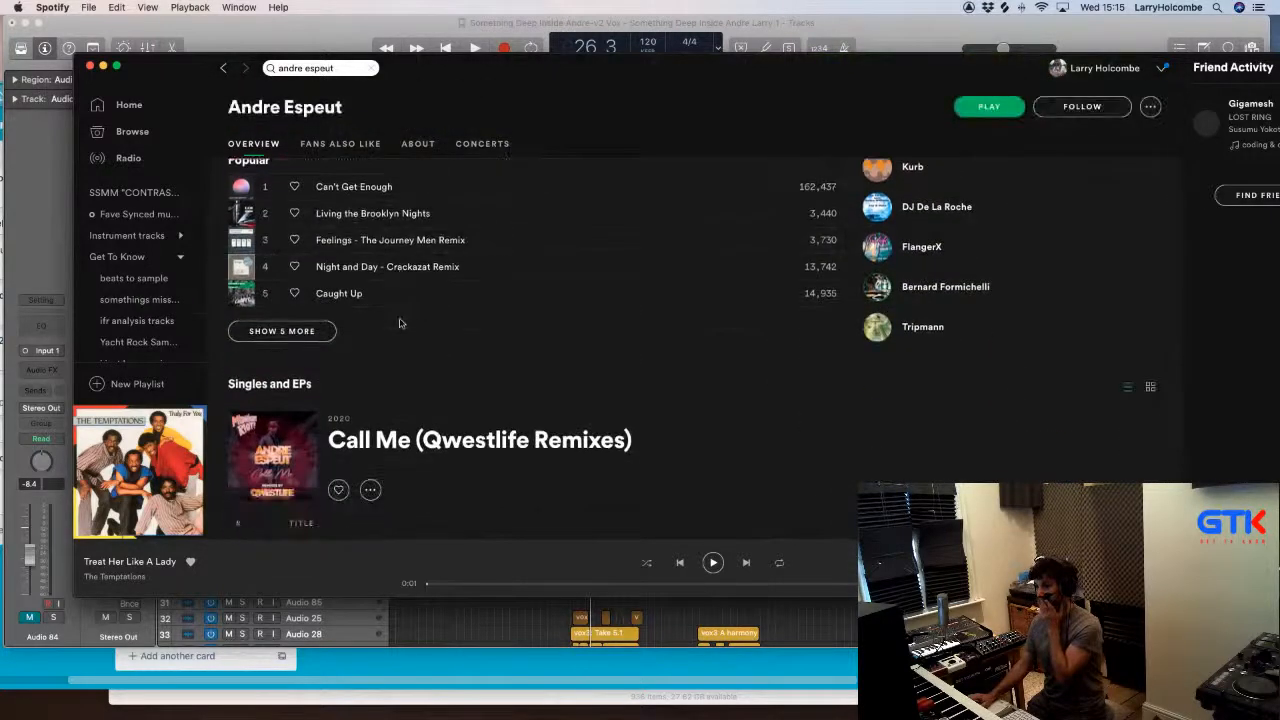
scroll(399, 322, down, 5)
scroll(399, 322, up, 15)
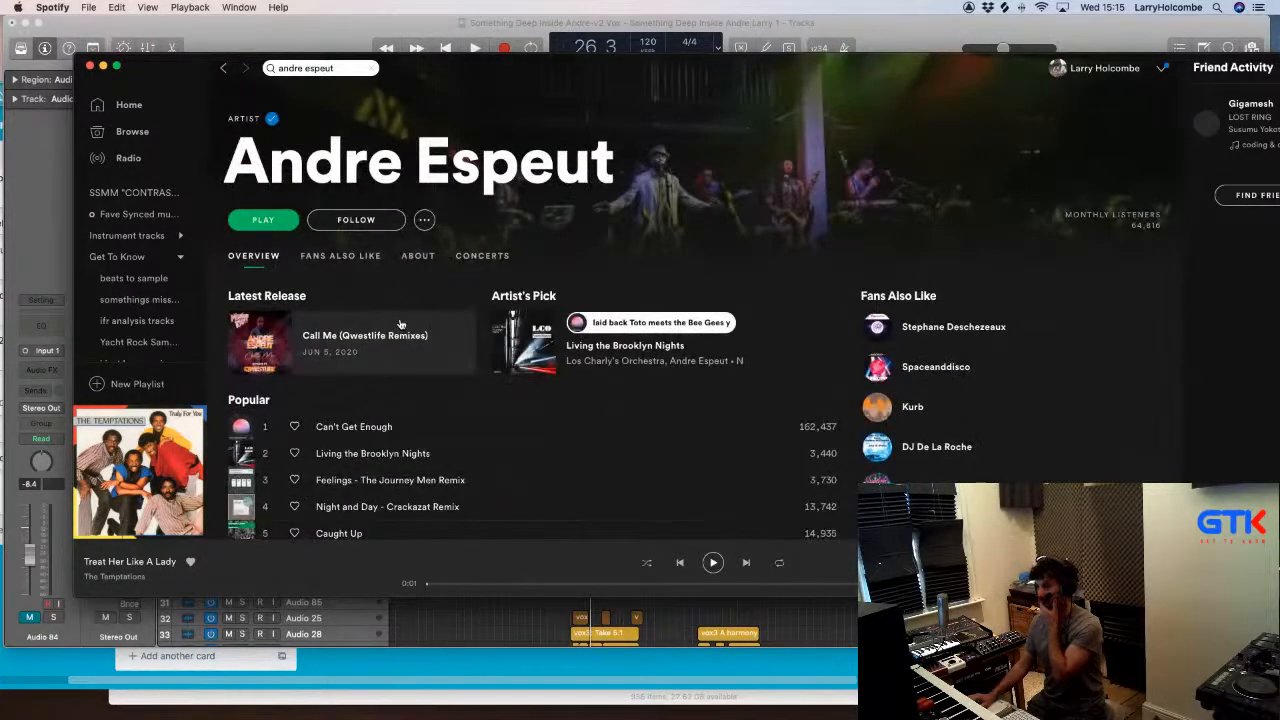
click(298, 33)
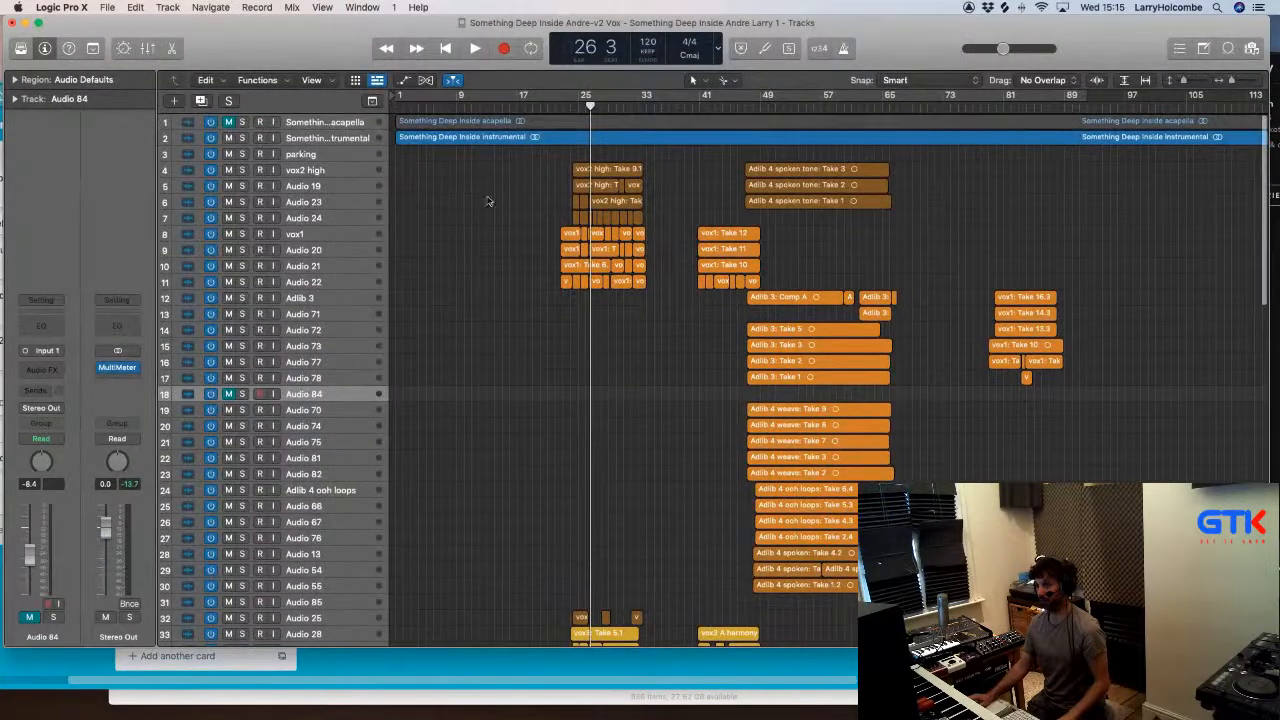
key(x)
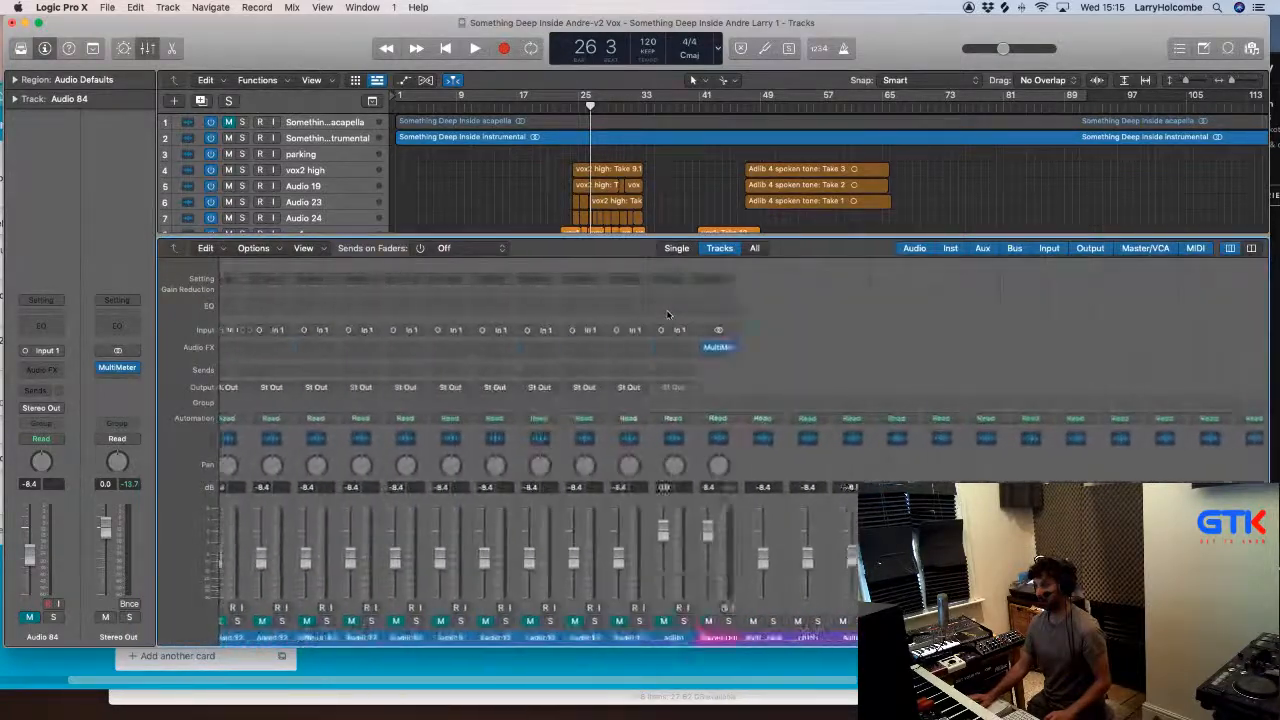
key(x)
key(x)
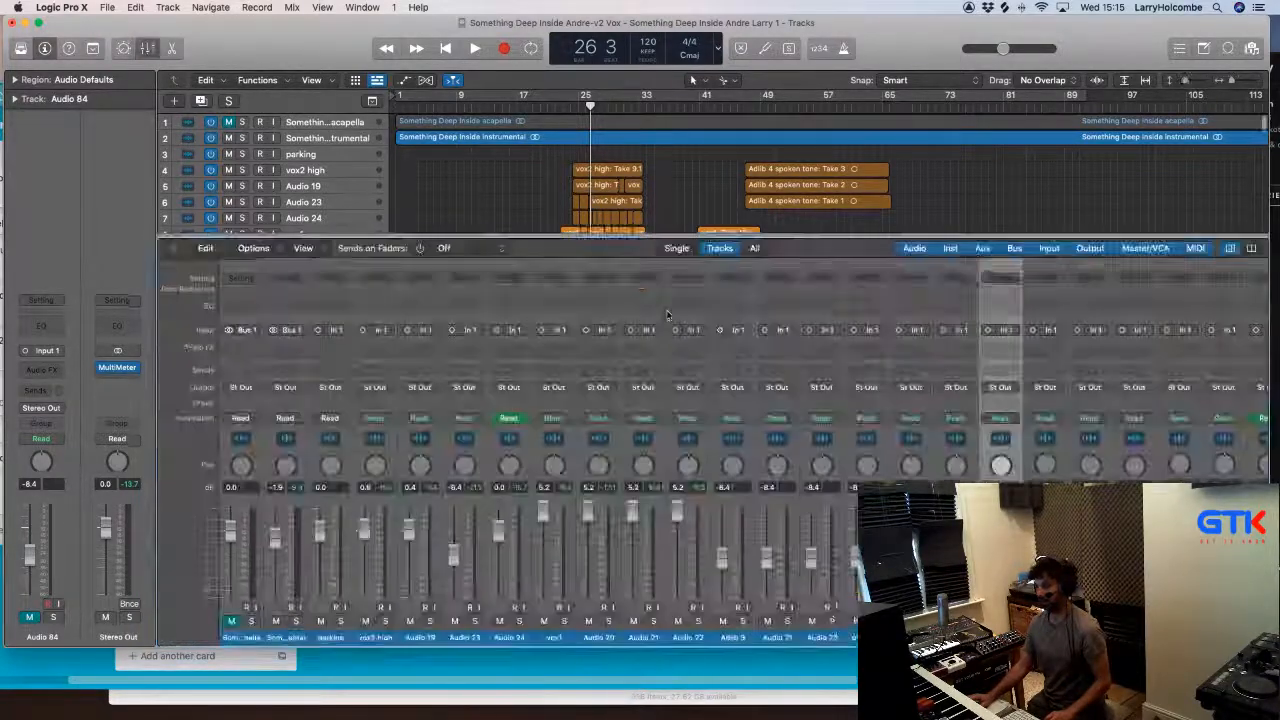
key(x)
scroll(668, 315, down, 15)
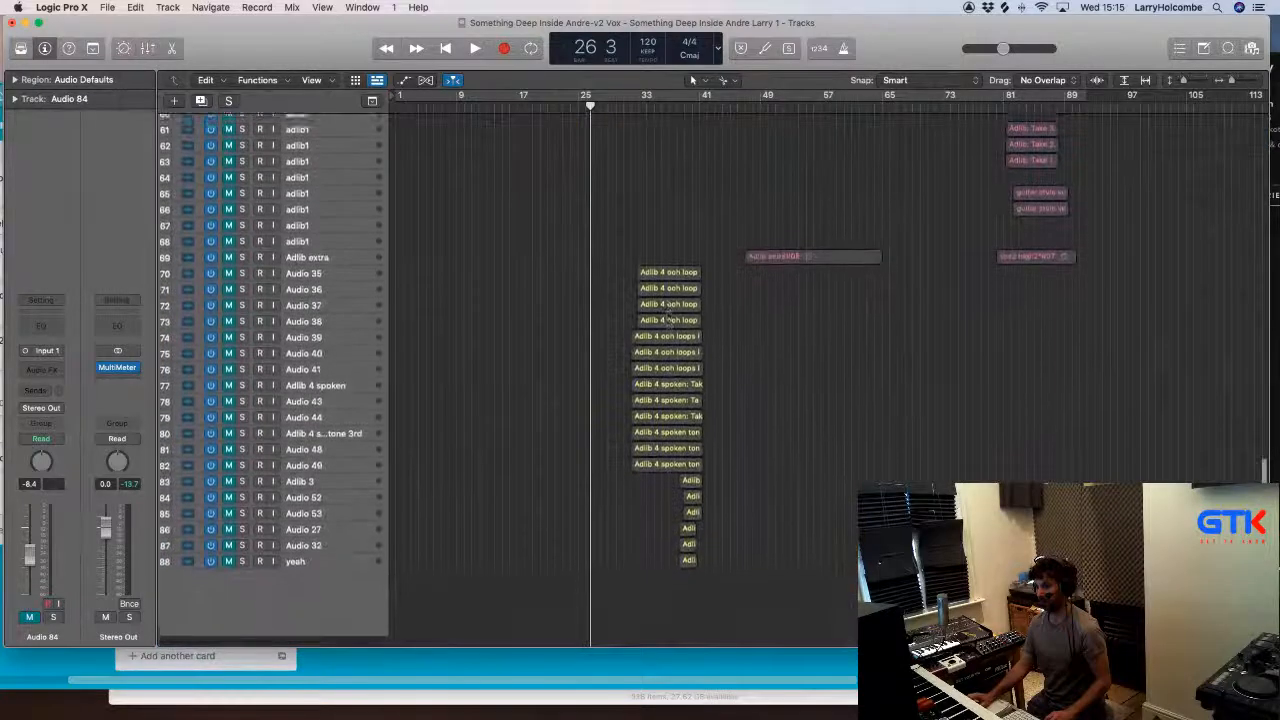
scroll(668, 315, up, 15)
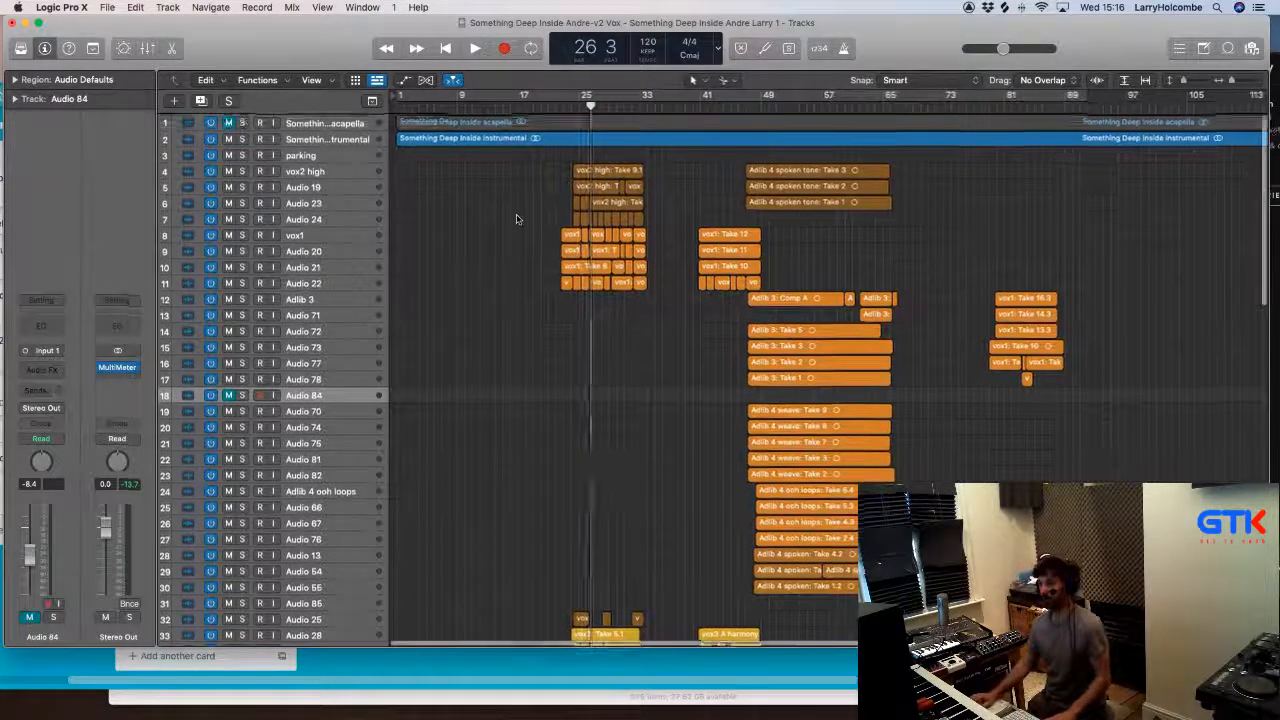
click(449, 107)
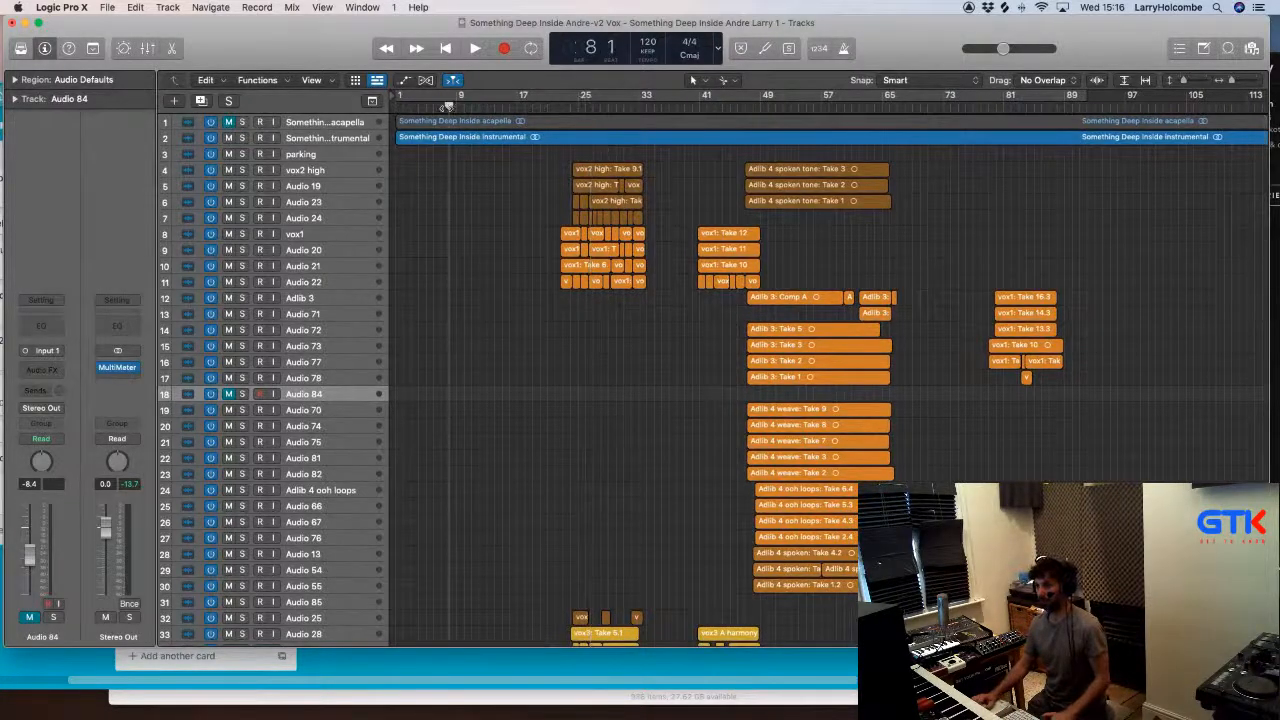
key(space)
key(super+Up)
key(super+Up)
key(super+Up)
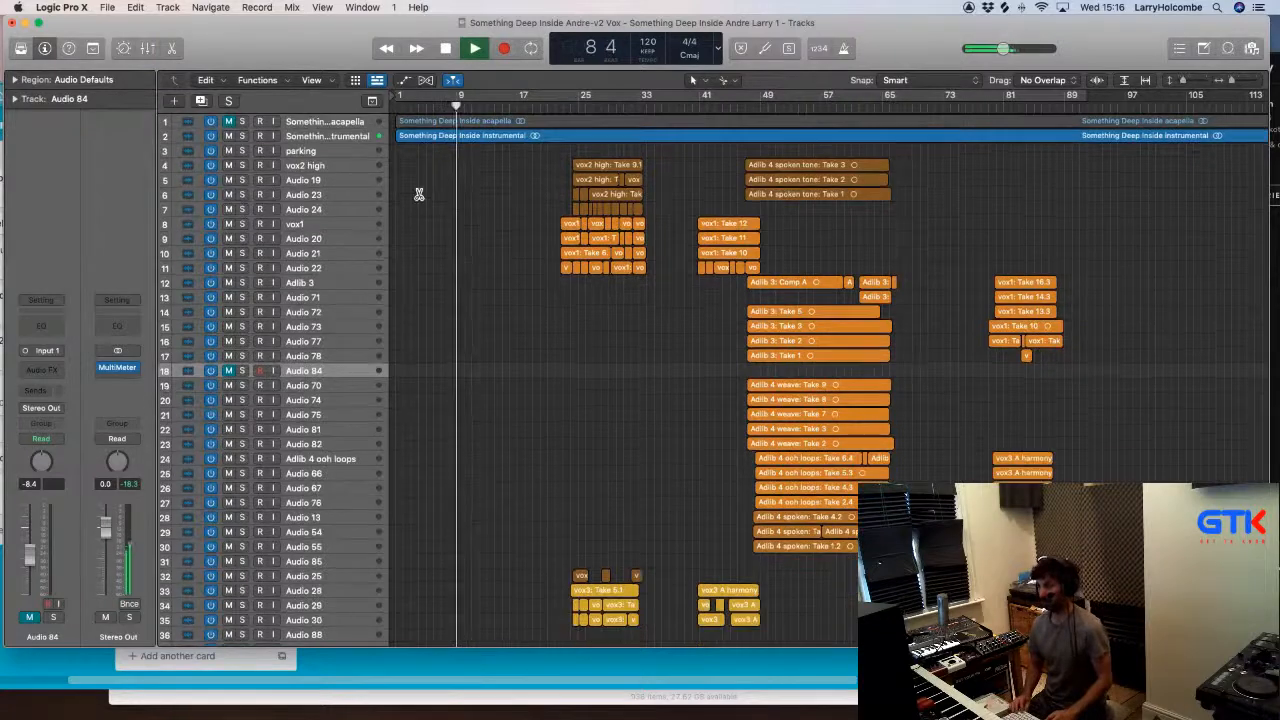
drag(301, 49, 296, 44)
drag(1264, 646, 1279, 699)
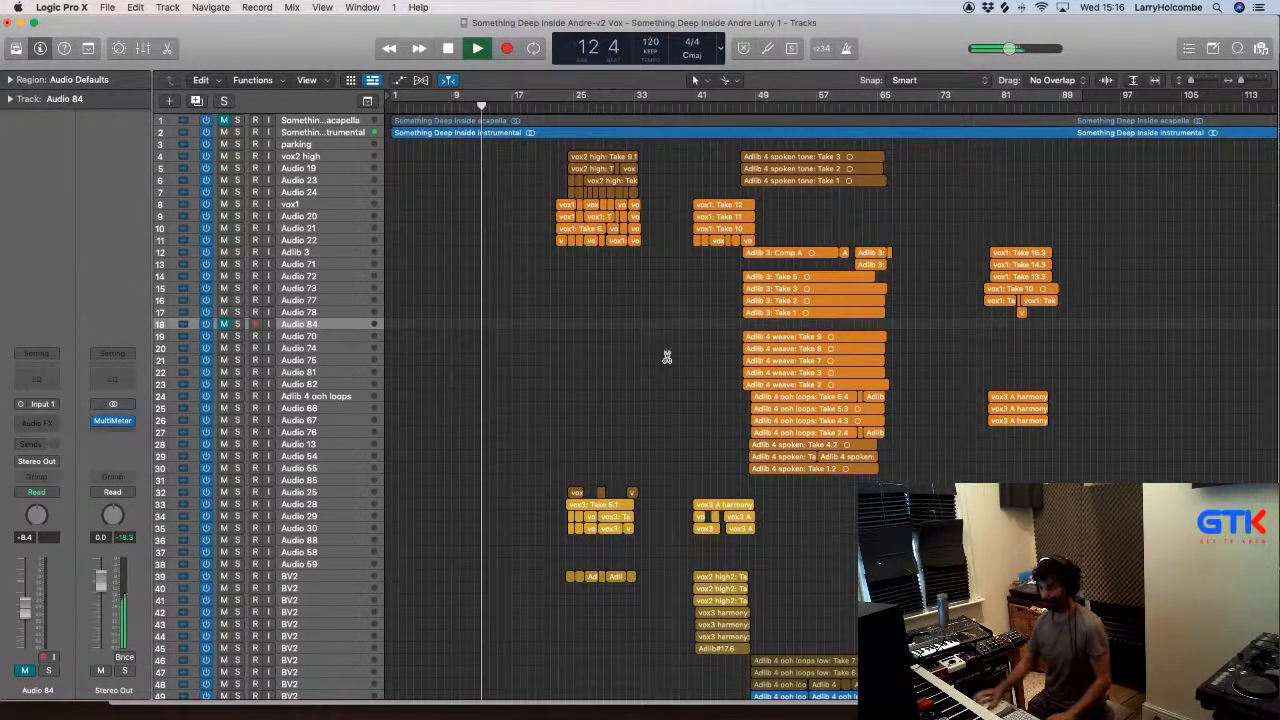
key(super+Tab)
click(858, 364)
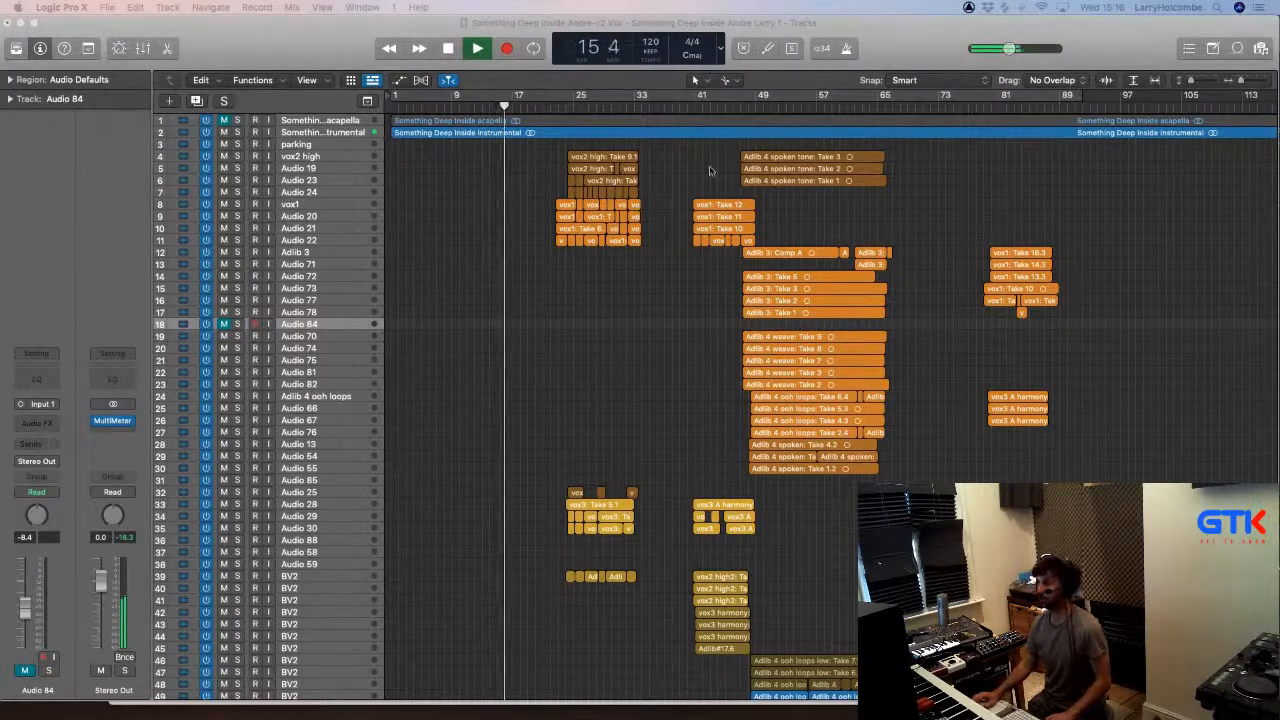
key(super+Tab)
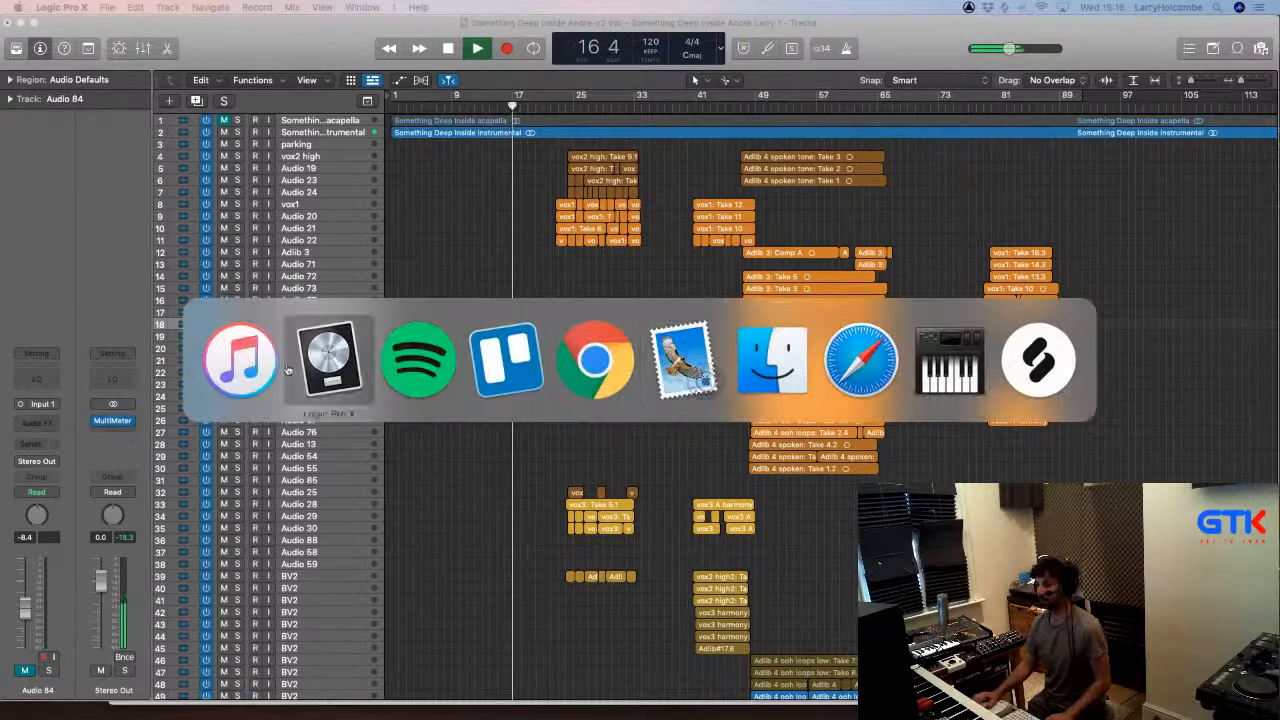
click(254, 366)
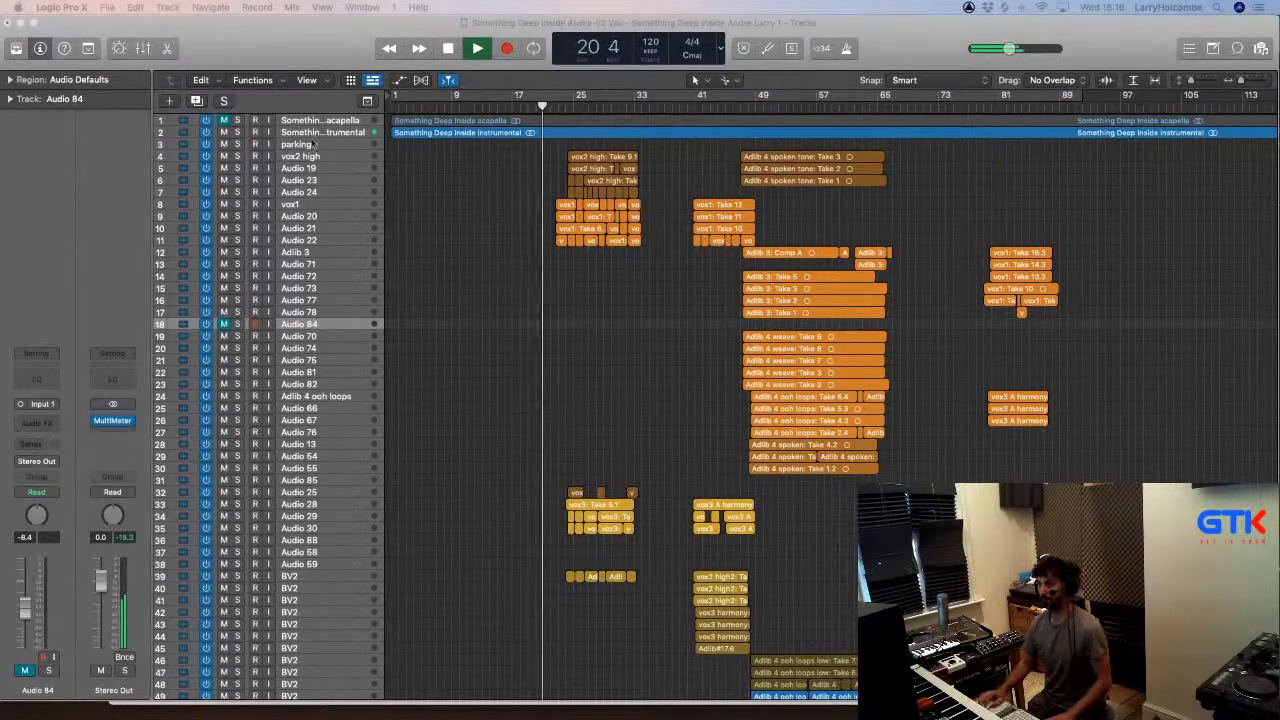
scroll(370, 456, down, 10)
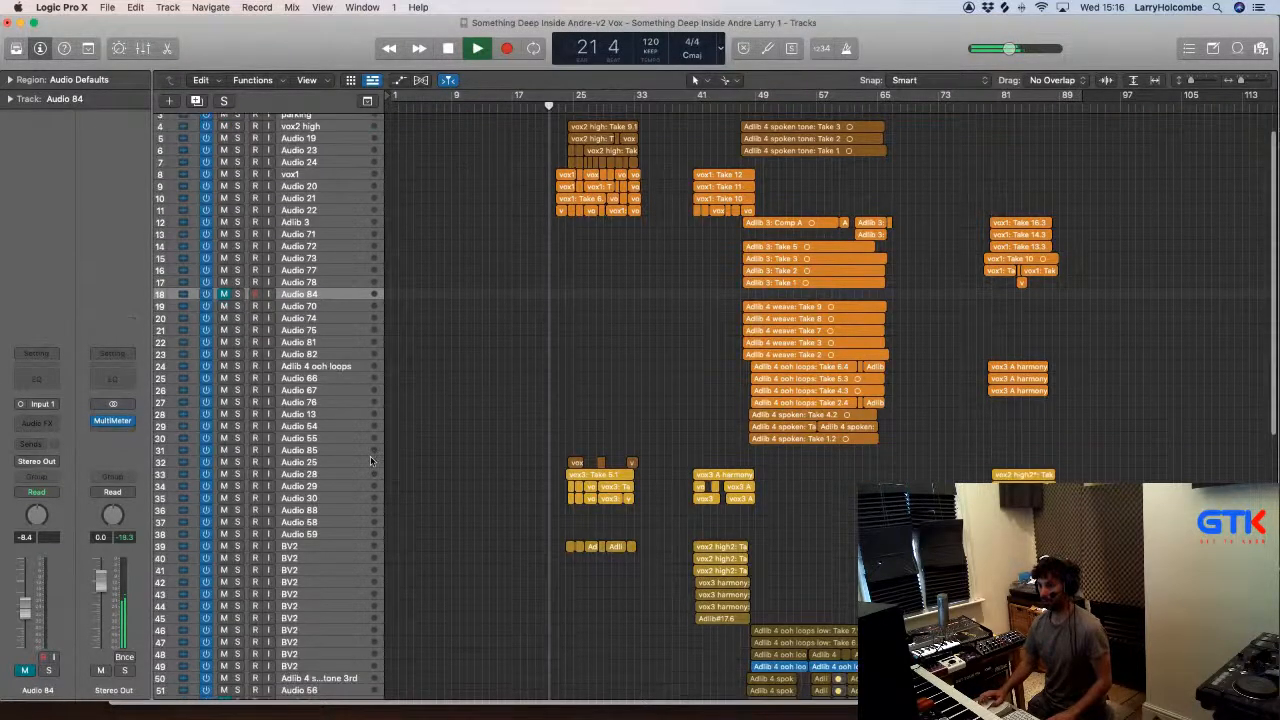
scroll(178, 293, up, 7)
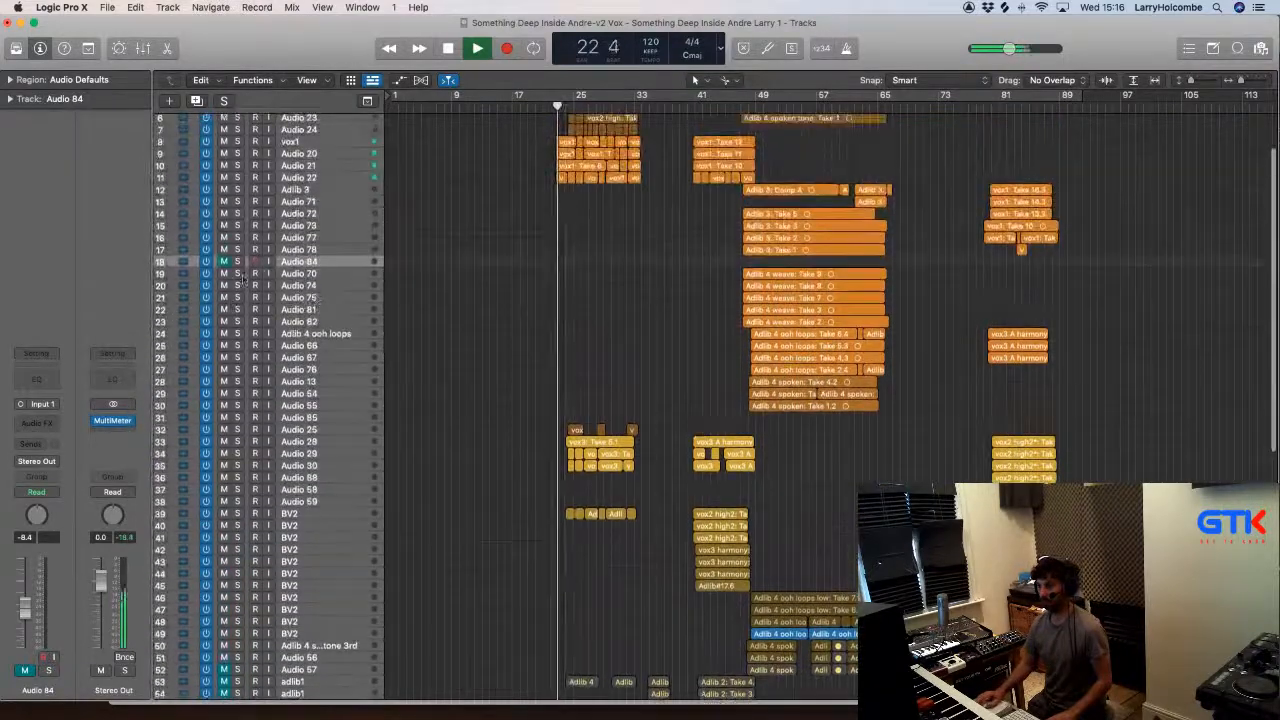
scroll(226, 393, down, 10)
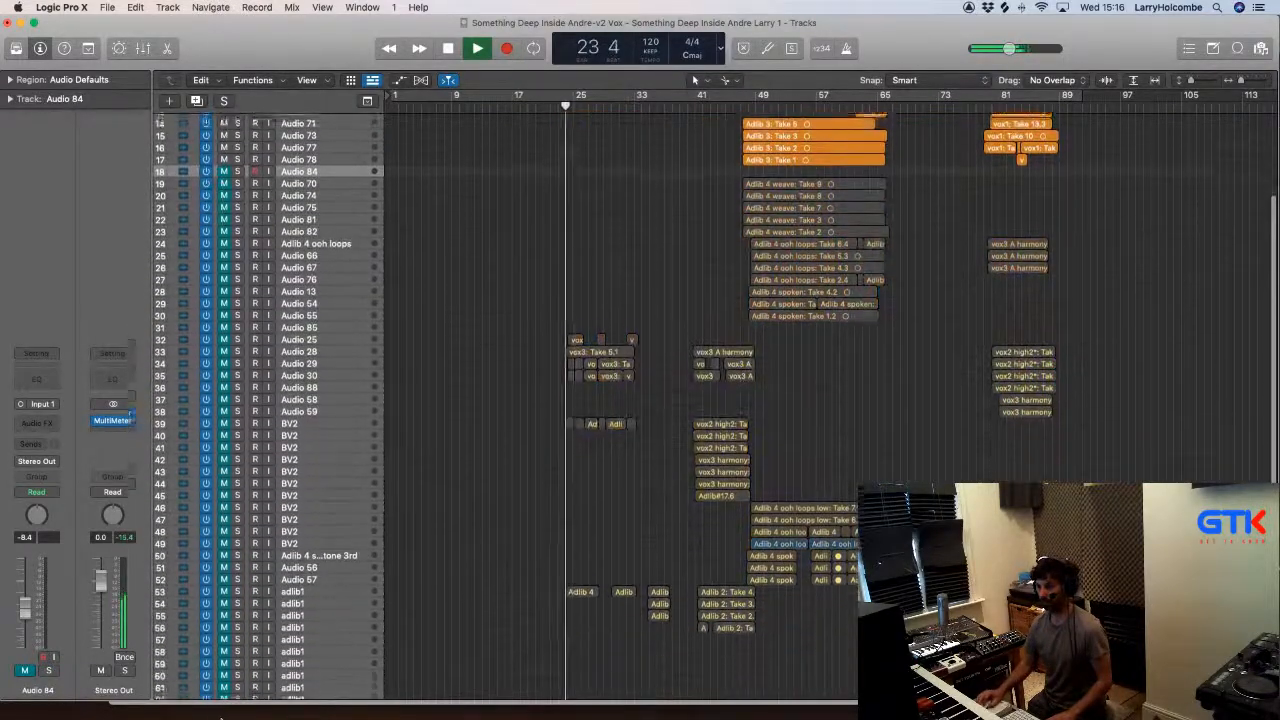
scroll(491, 534, down, 5)
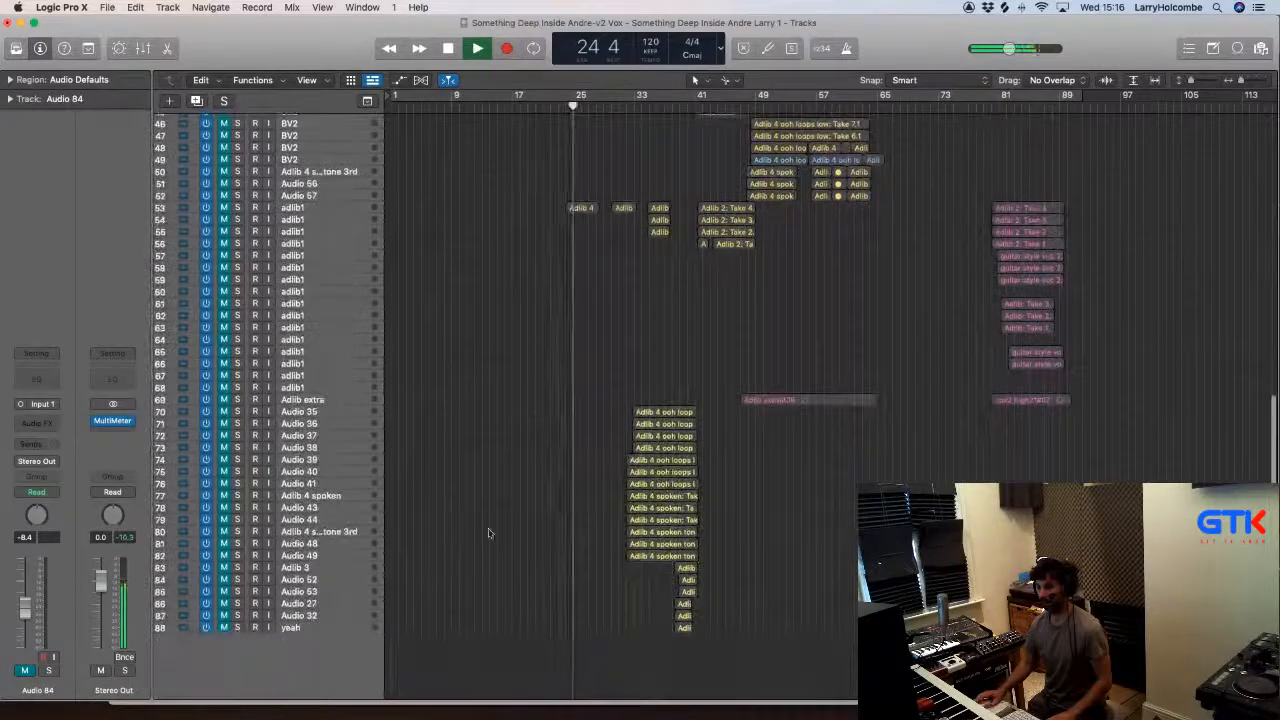
scroll(491, 534, up, 1)
scroll(491, 534, up, 8)
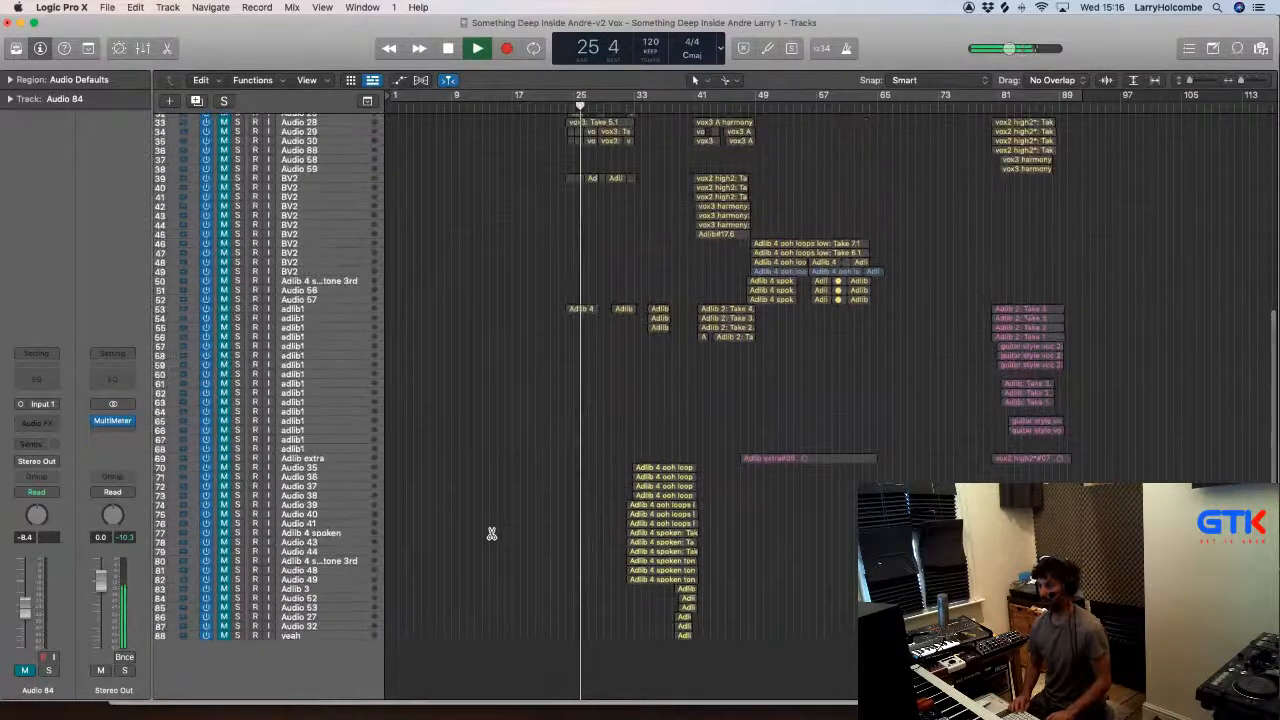
scroll(491, 532, up, 8)
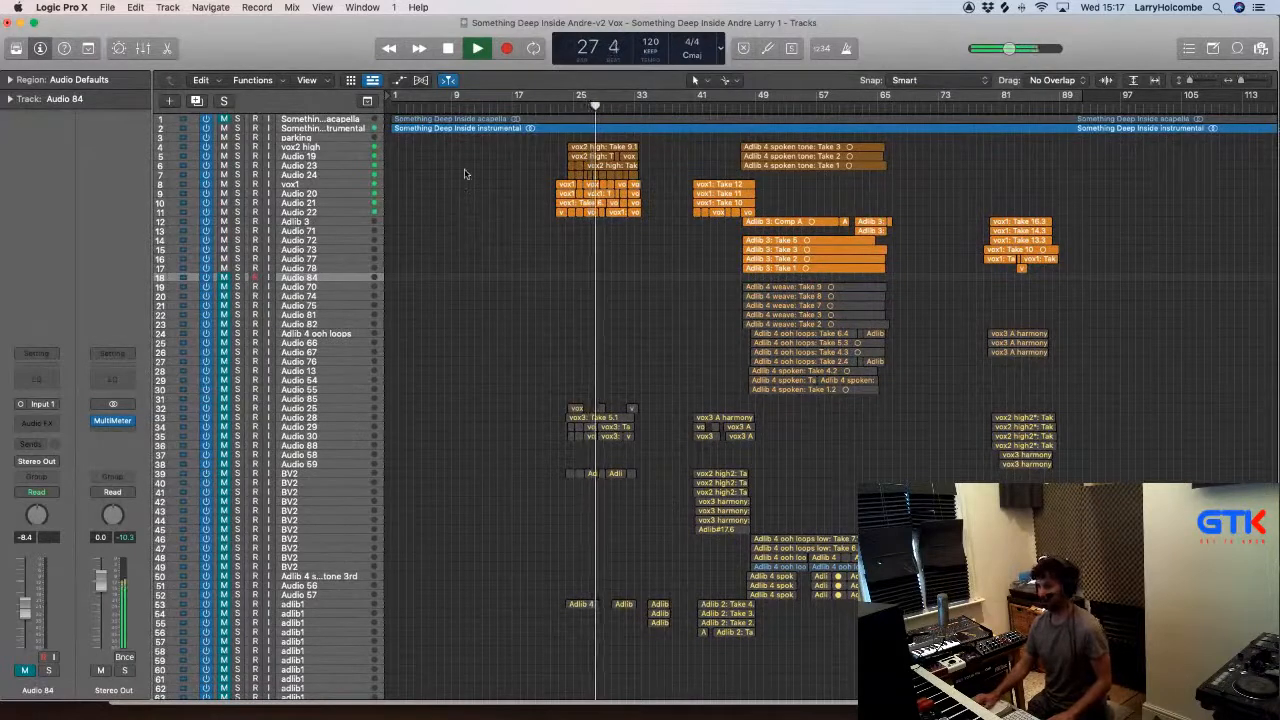
Step: Zoom in on the vox regions and select the Adlib 3 track
drag(482, 136, 812, 226)
scroll(587, 250, up, 2)
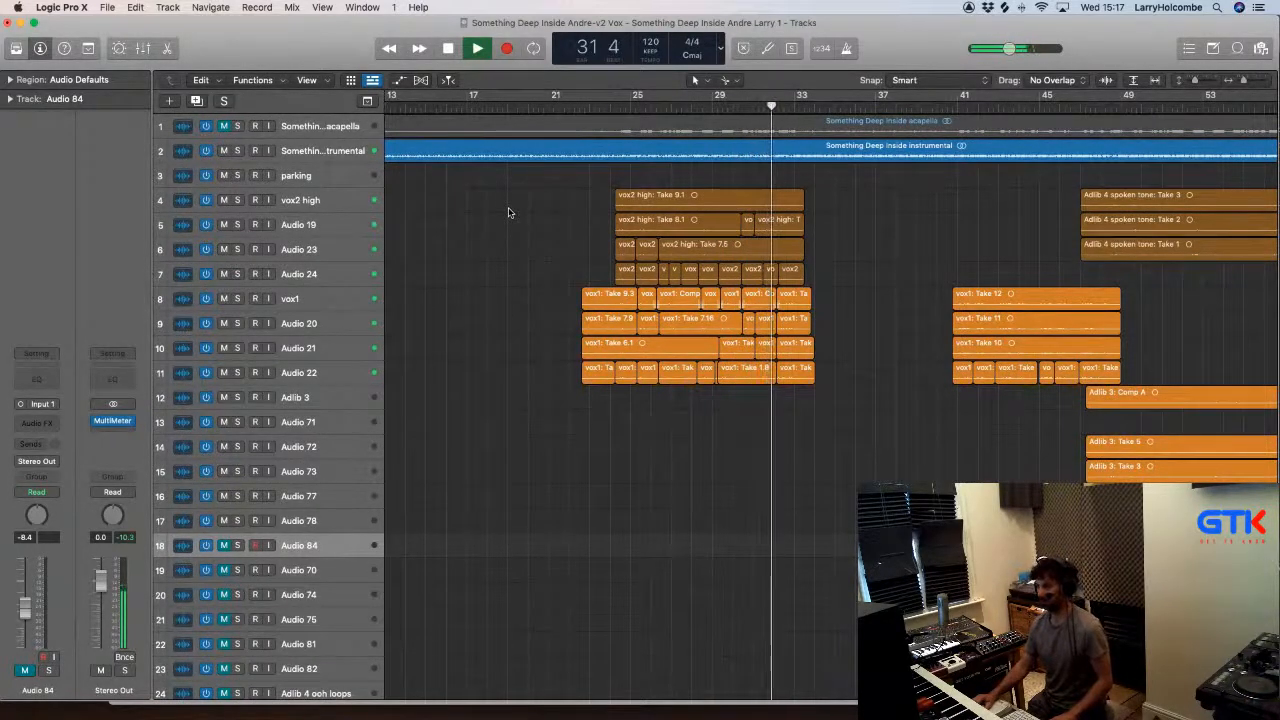
scroll(509, 212, right, 1)
scroll(509, 212, down, 2)
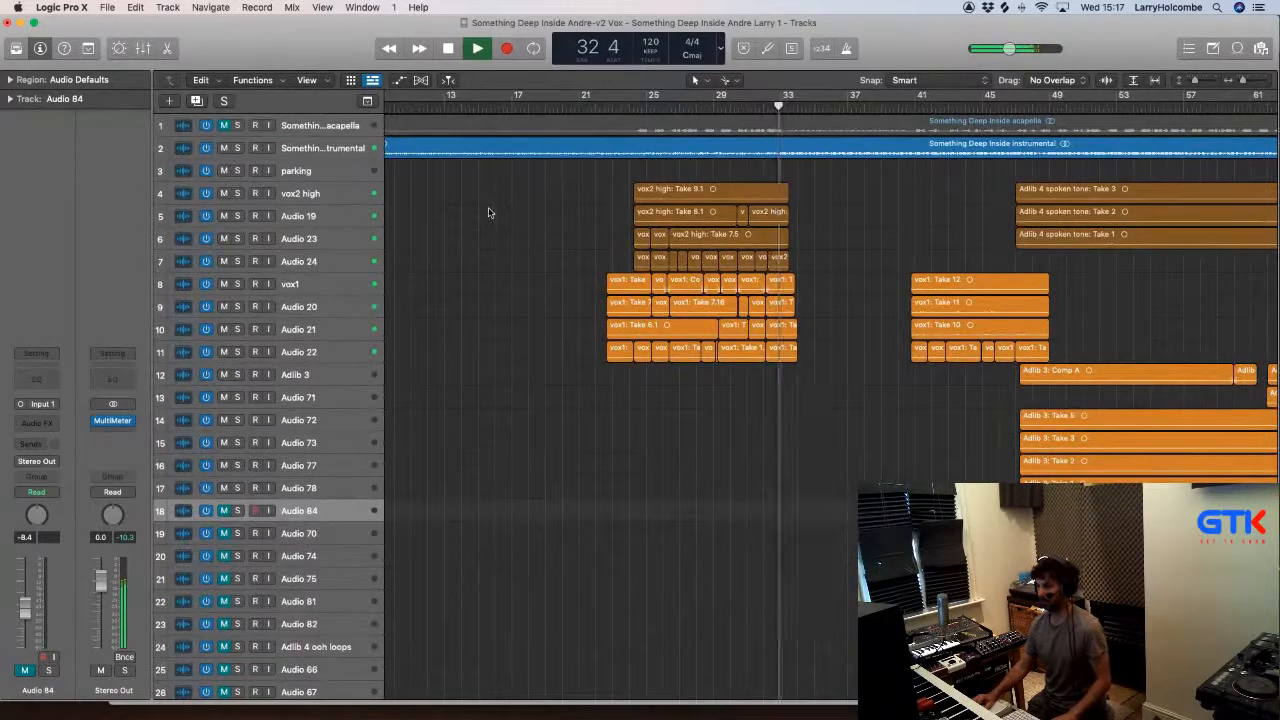
scroll(539, 229, right, 3)
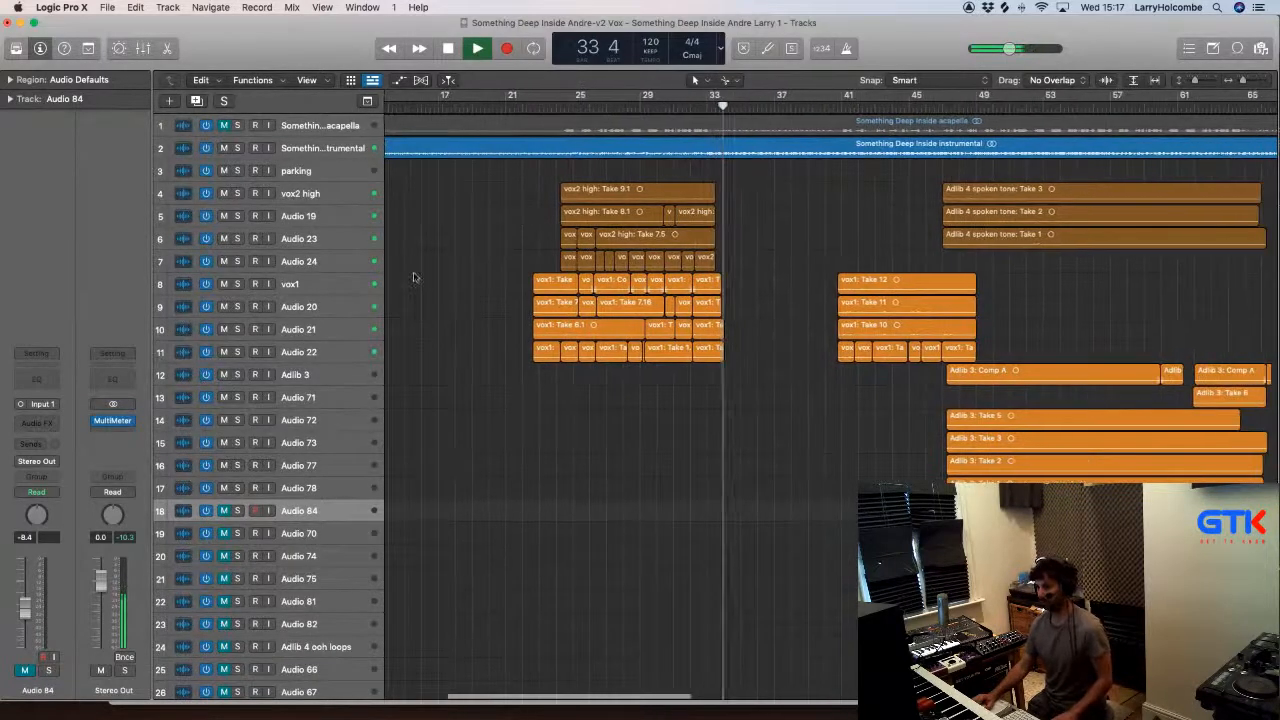
click(303, 400)
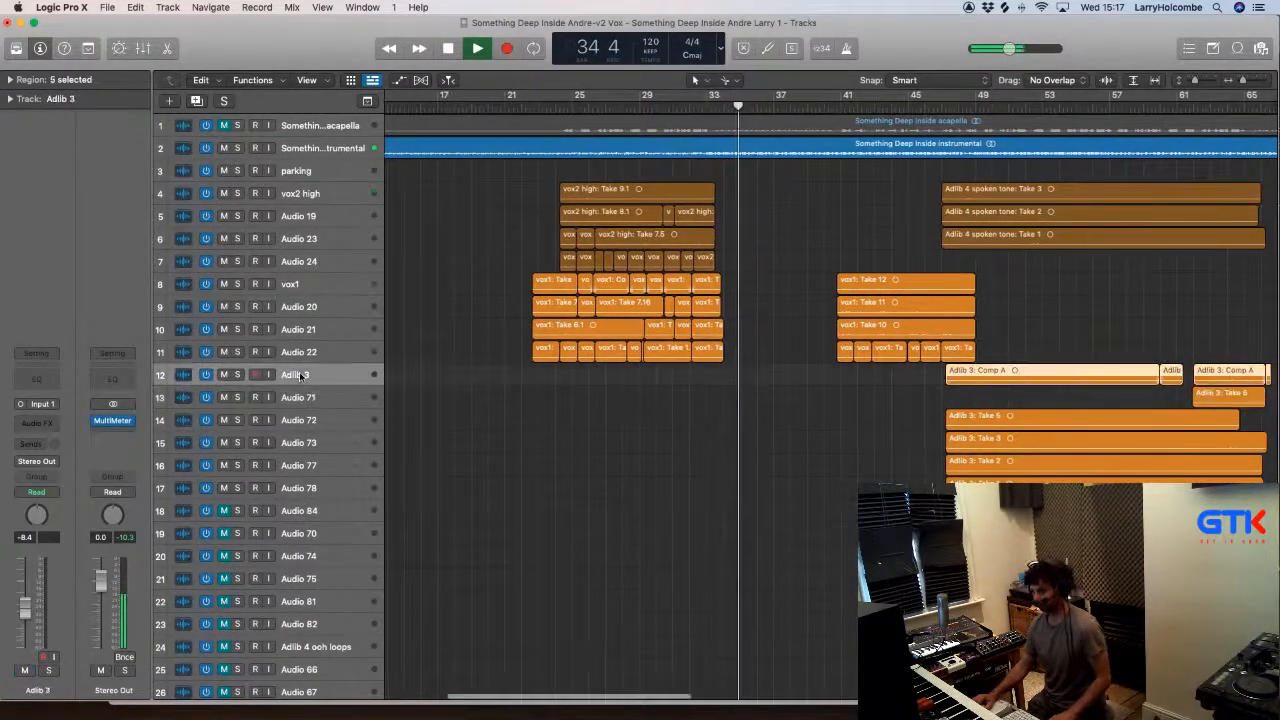
click(299, 376)
Step: Create ten empty Adlib 3 duplicates with Cmd-D and shrink track heights to see them
key(super+d)
key(z)
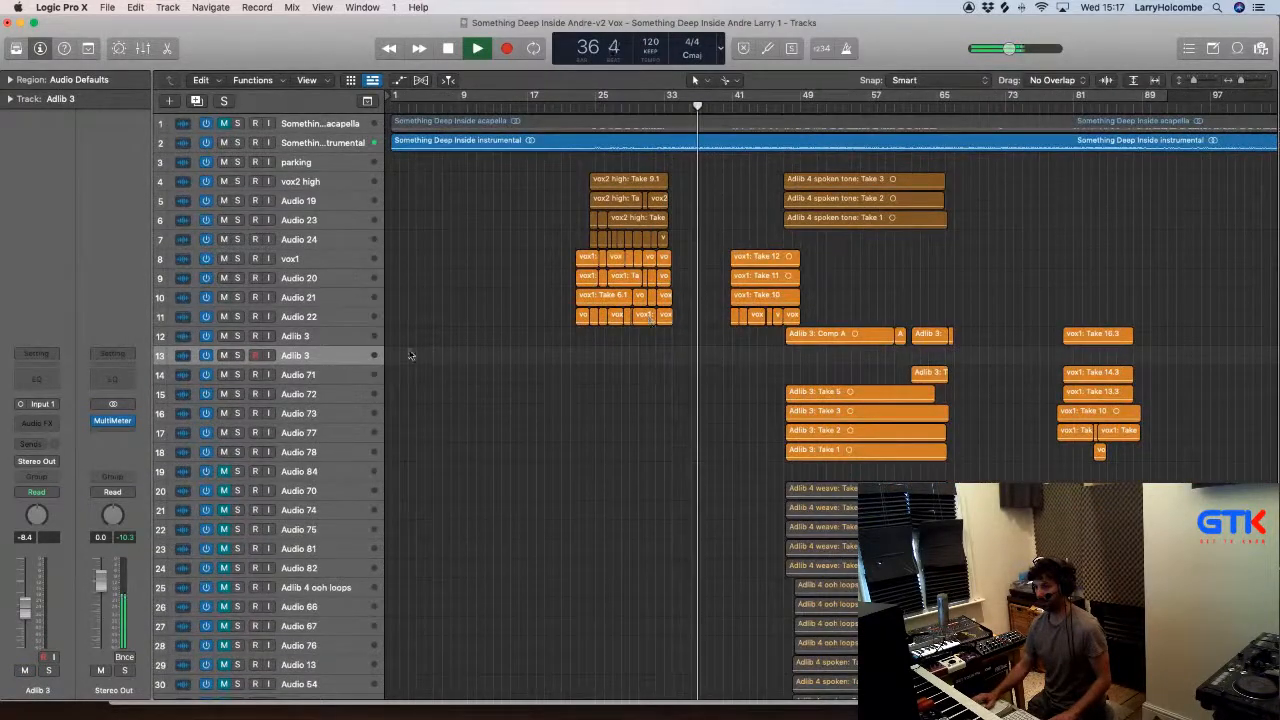
key(super+d)
key(super+d)
key(super+d)
key(super+d)
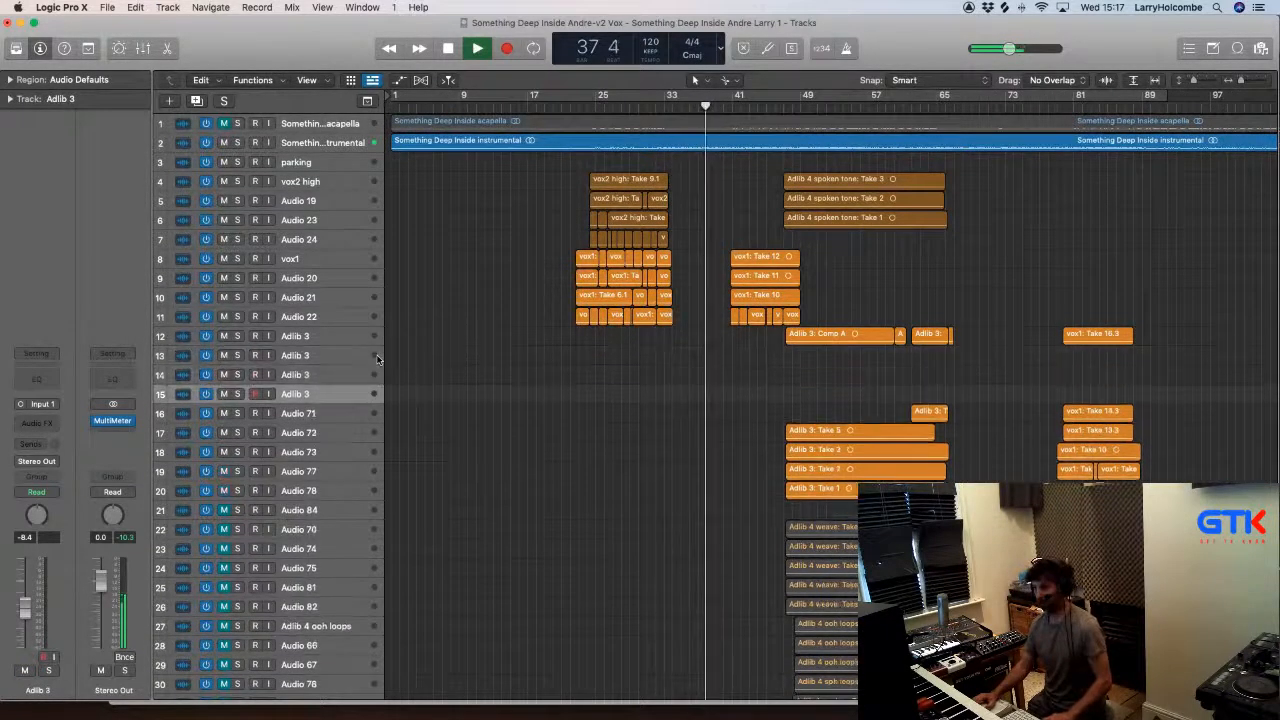
key(super+d)
key(super+d)
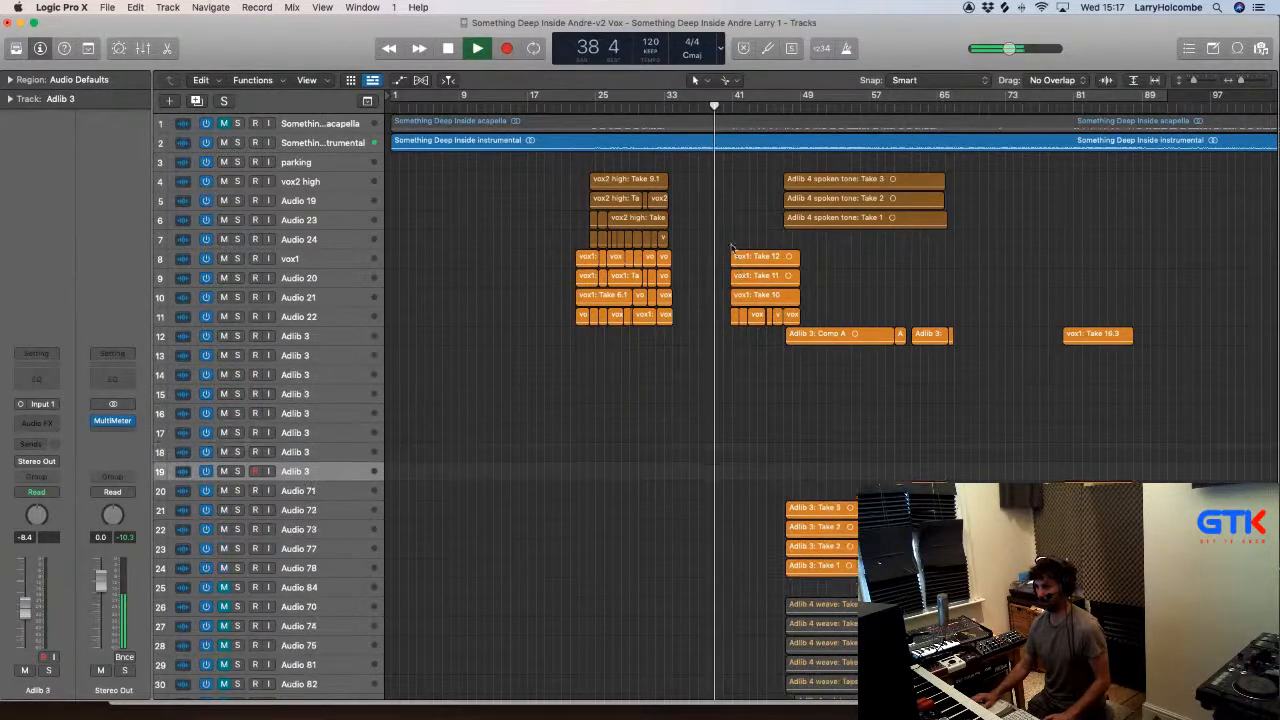
key(super+d)
key(super+d)
key(super+d)
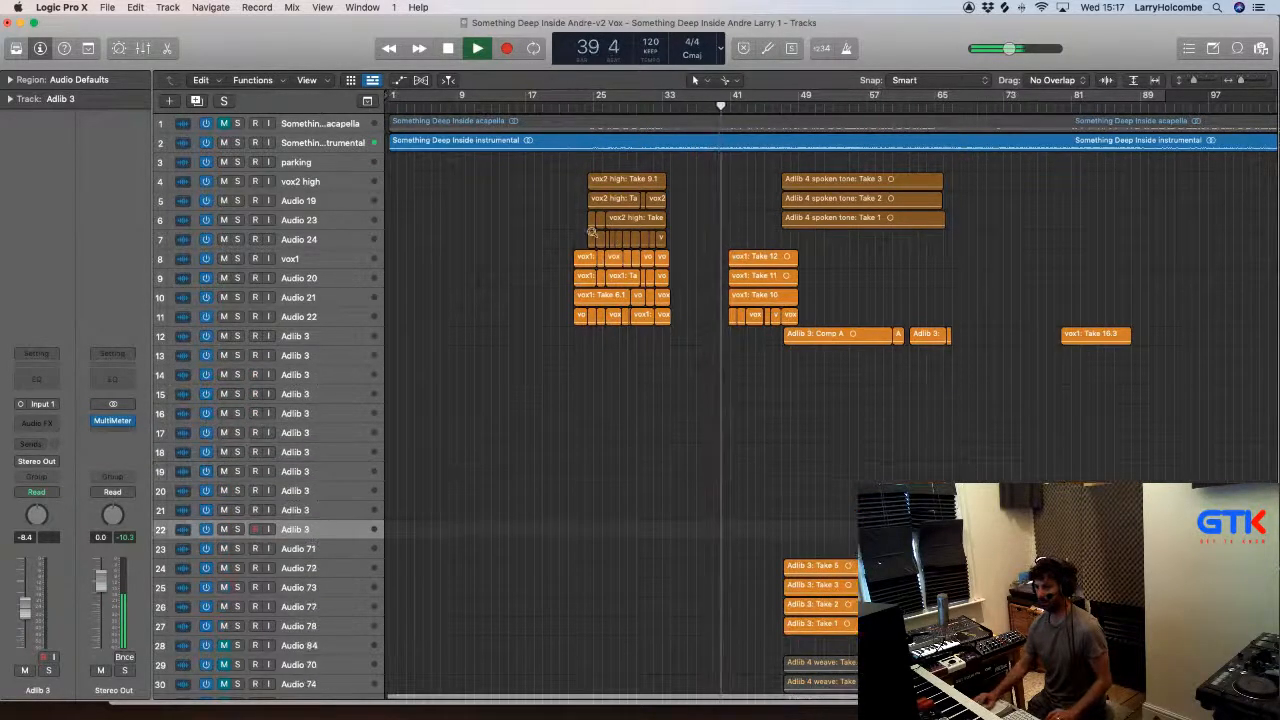
drag(551, 226, 1019, 441)
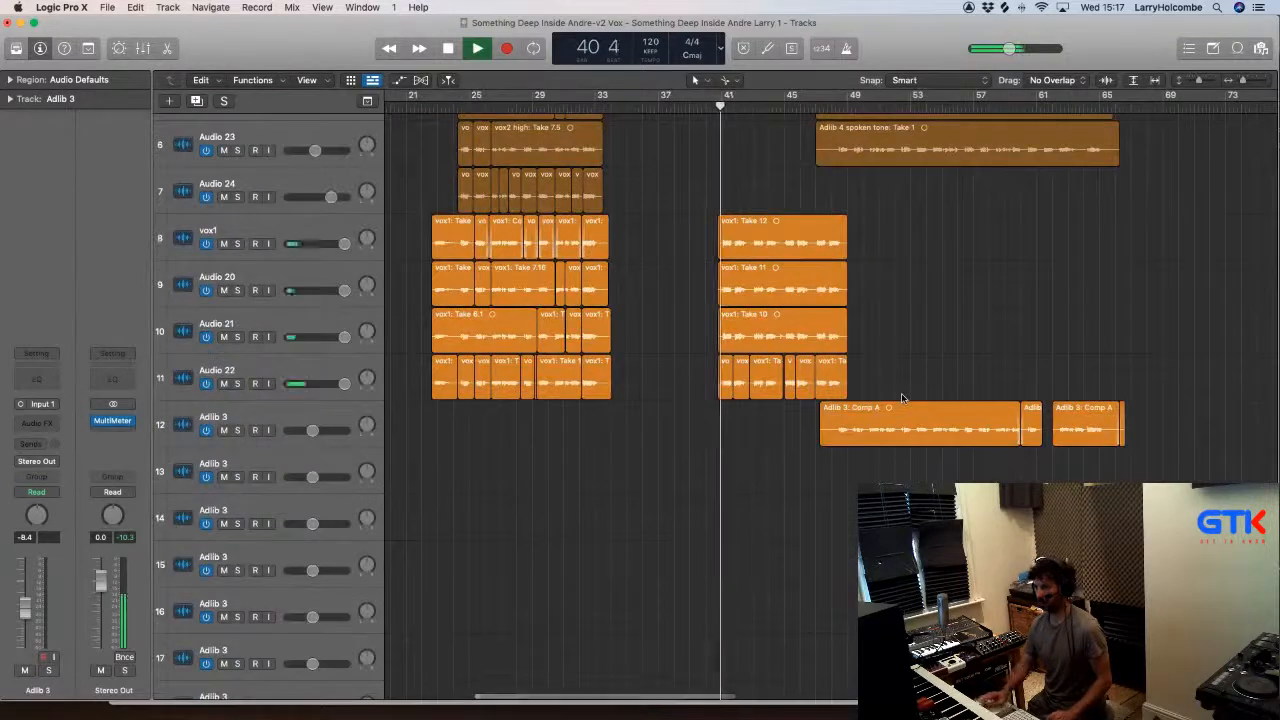
key(super+Up)
key(super+Up)
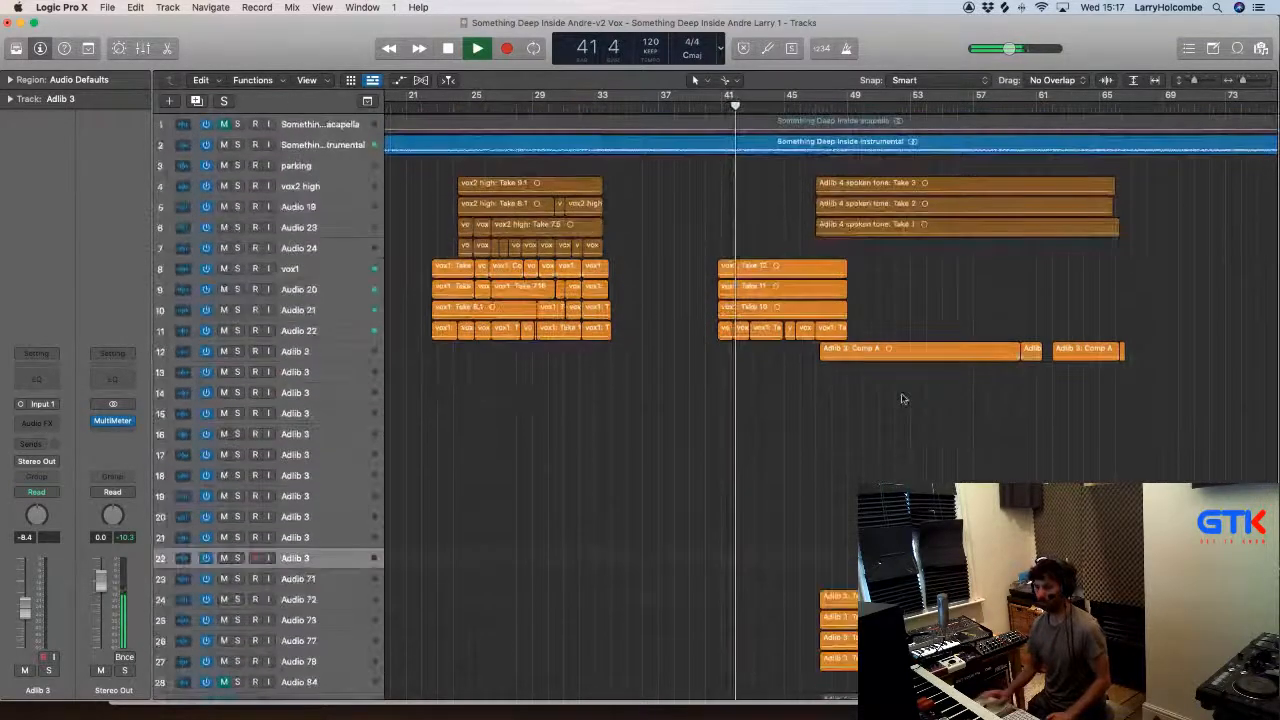
scroll(445, 240, right, 1)
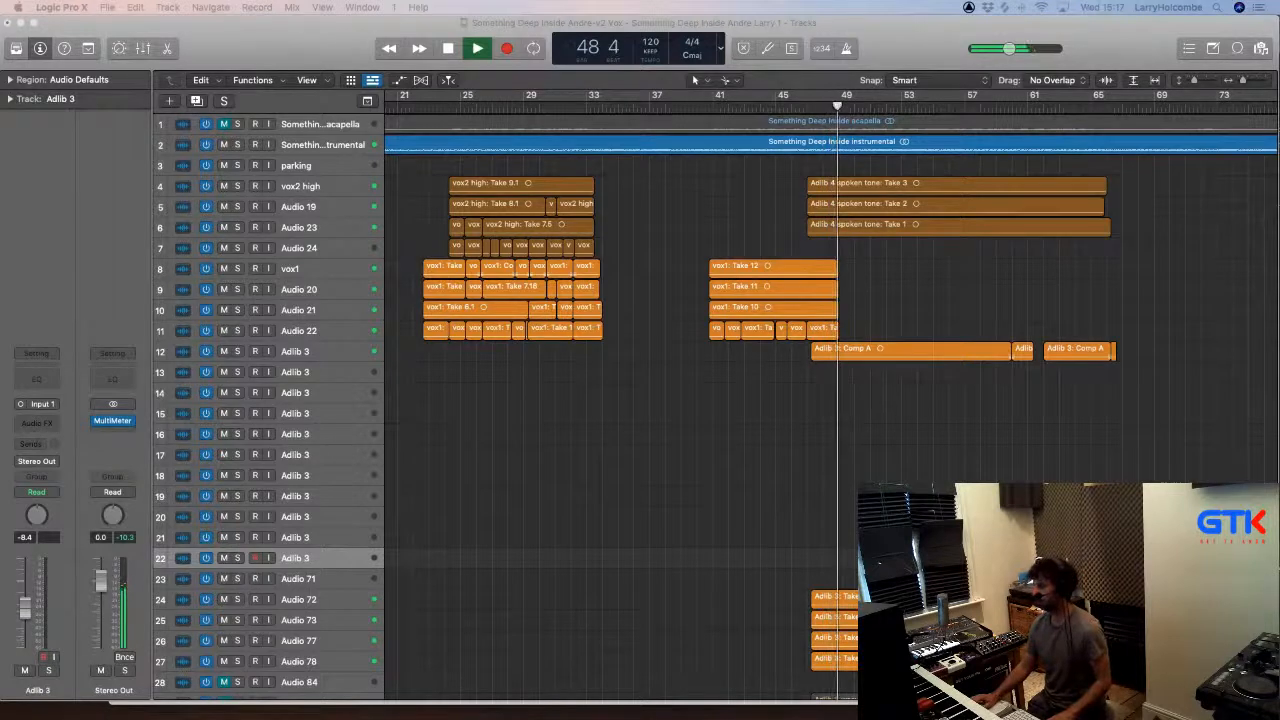
Step: Stop playback at bar 49 and zoom out to the whole arrangement
click(753, 195)
key(space)
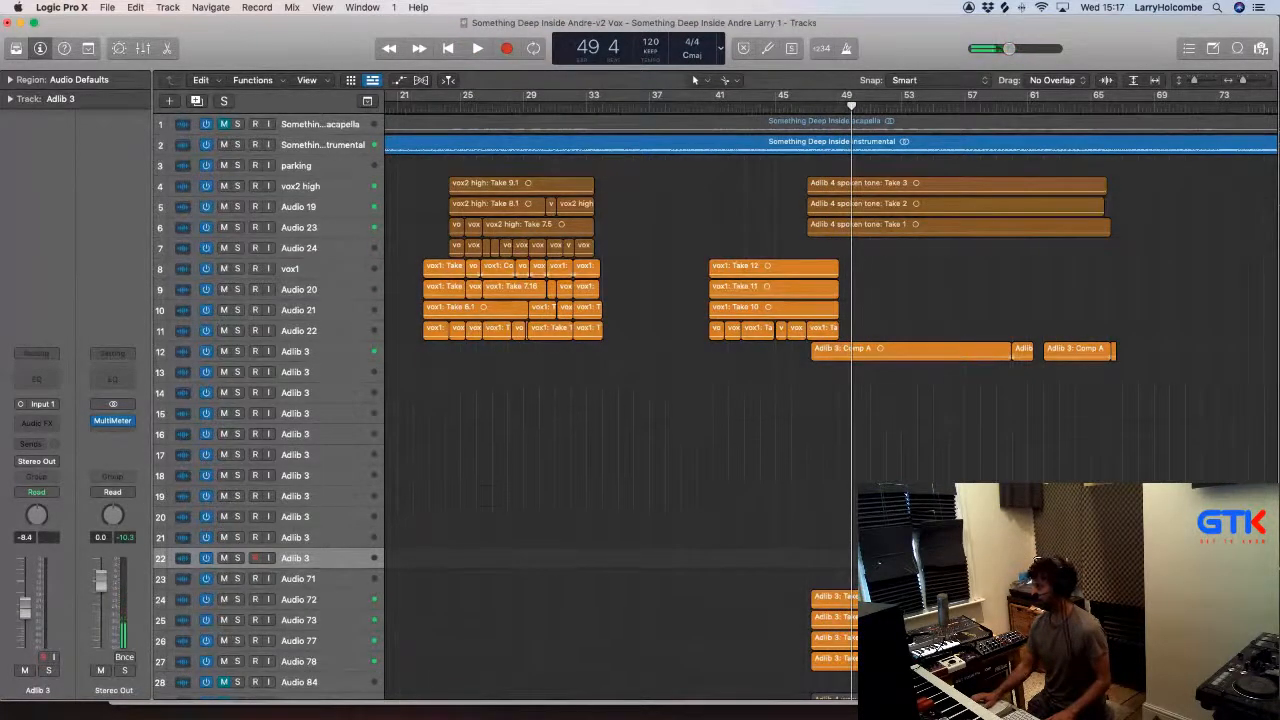
key(super+Tab)
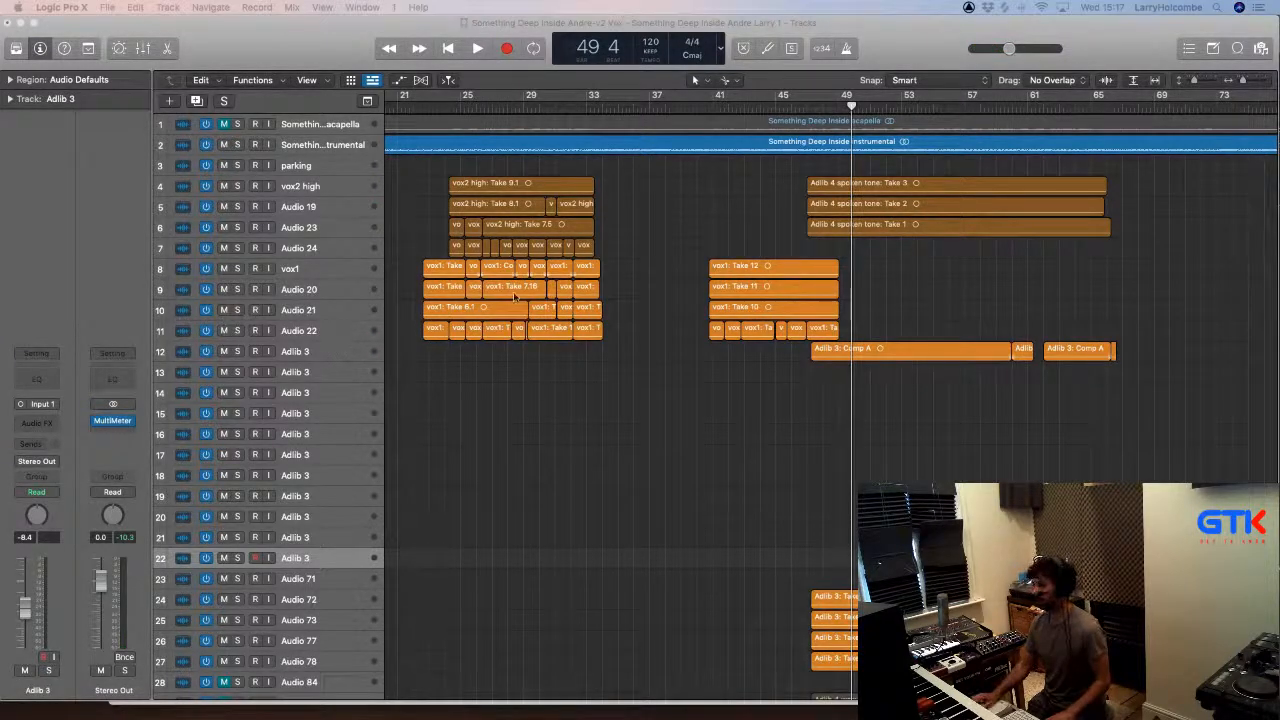
click(660, 227)
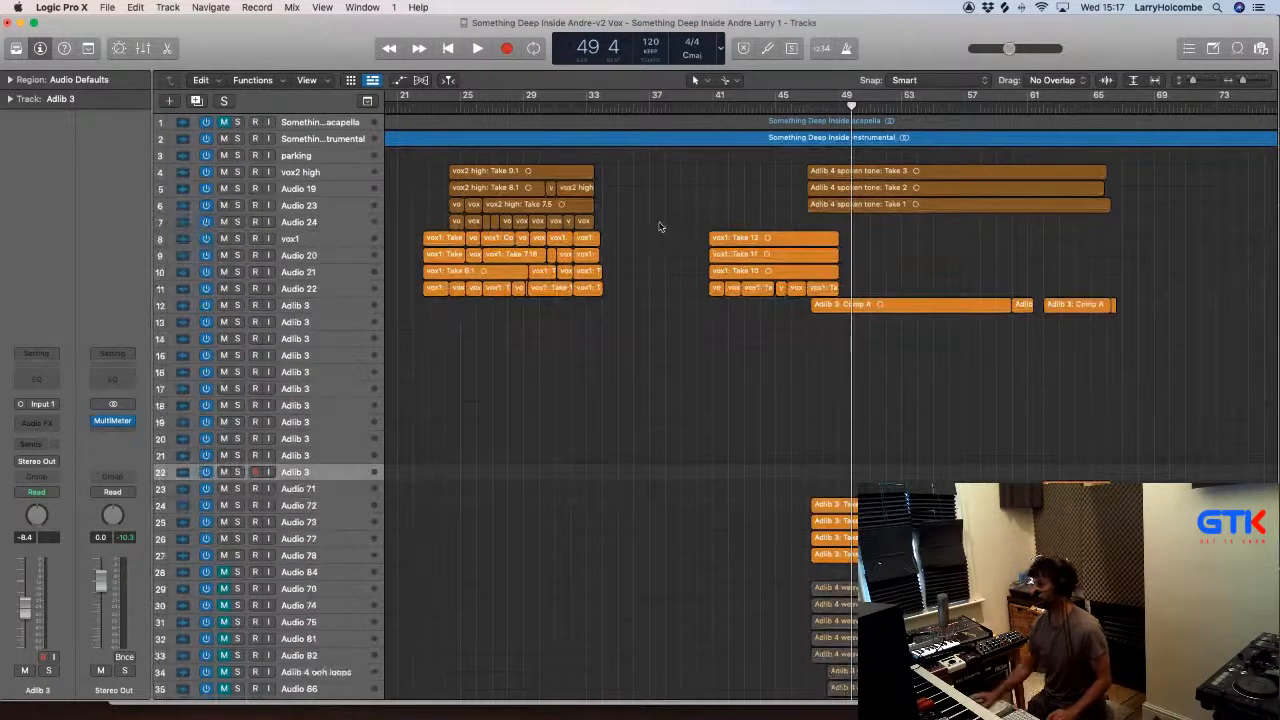
key(z)
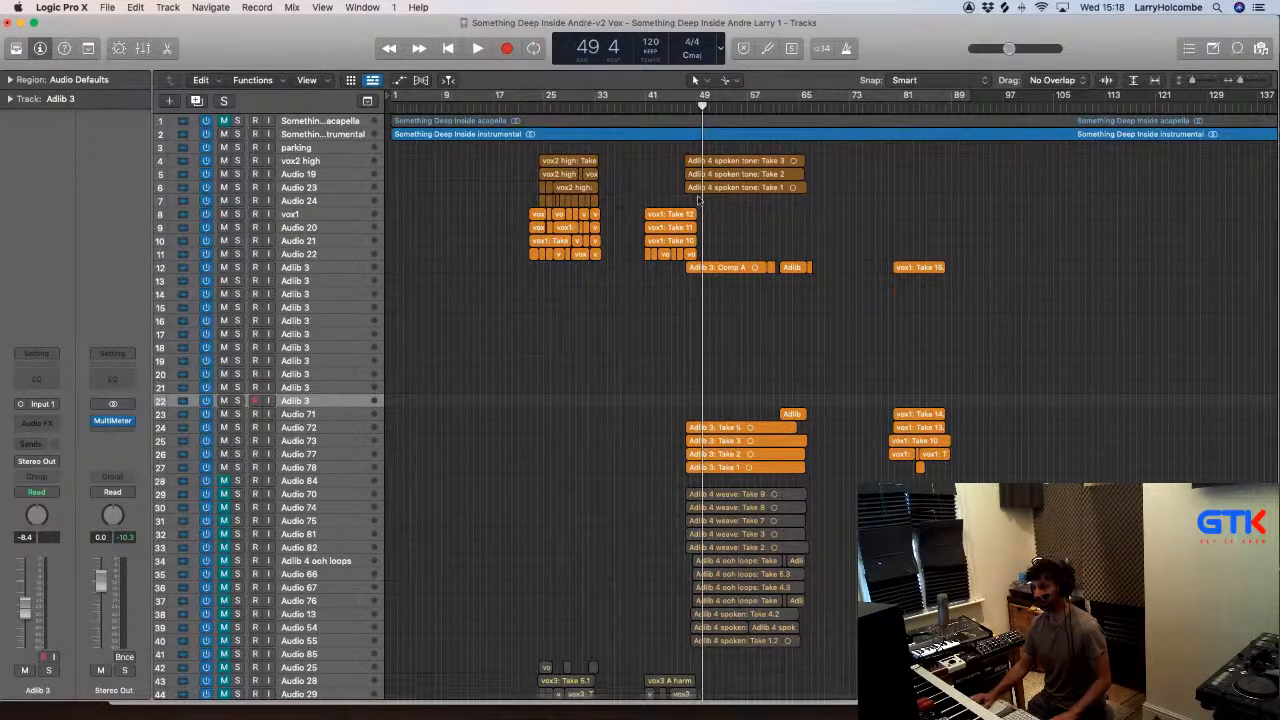
Step: Move the three Adlib 4 spoken tone regions onto the empty Adlib 3 tracks below
drag(515, 148, 850, 335)
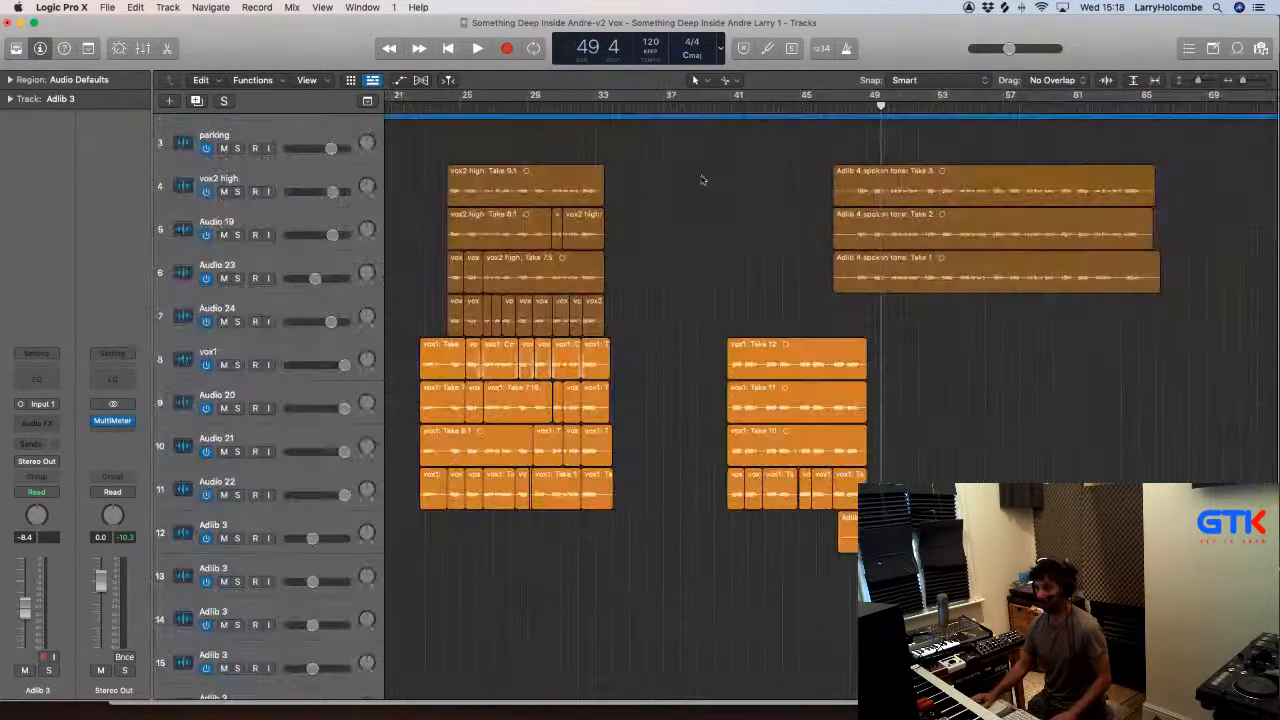
drag(752, 160, 960, 286)
key(super+Up)
key(super+Up)
key(super+Up)
key(super+Up)
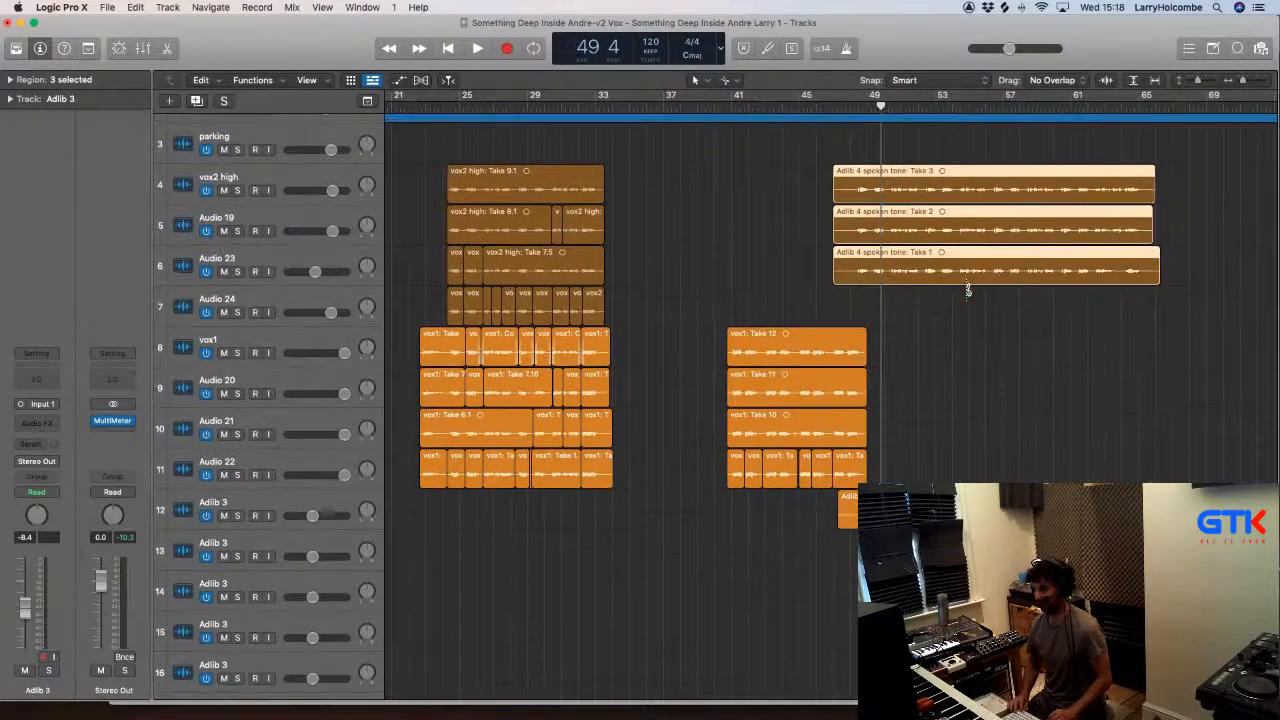
drag(907, 175, 908, 474)
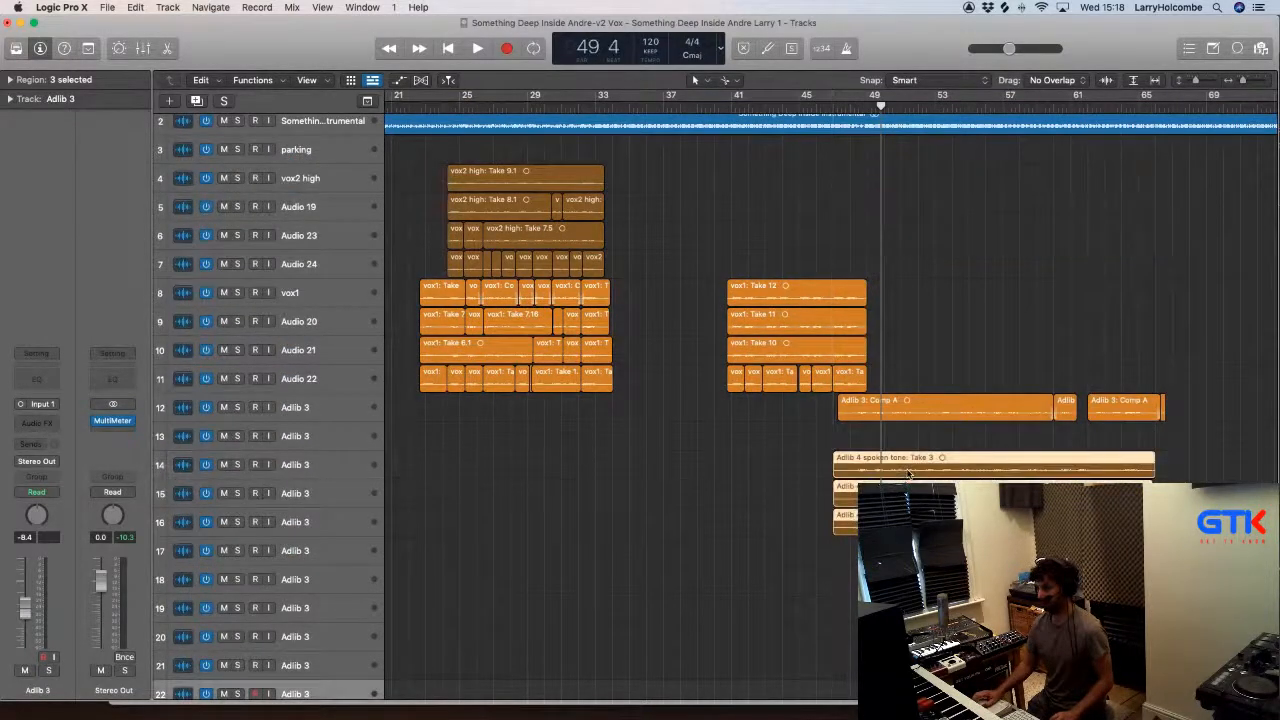
key(super+Left)
key(super+Left)
key(super+Up)
click(934, 326)
key(super+Up)
key(super+Up)
key(super+Up)
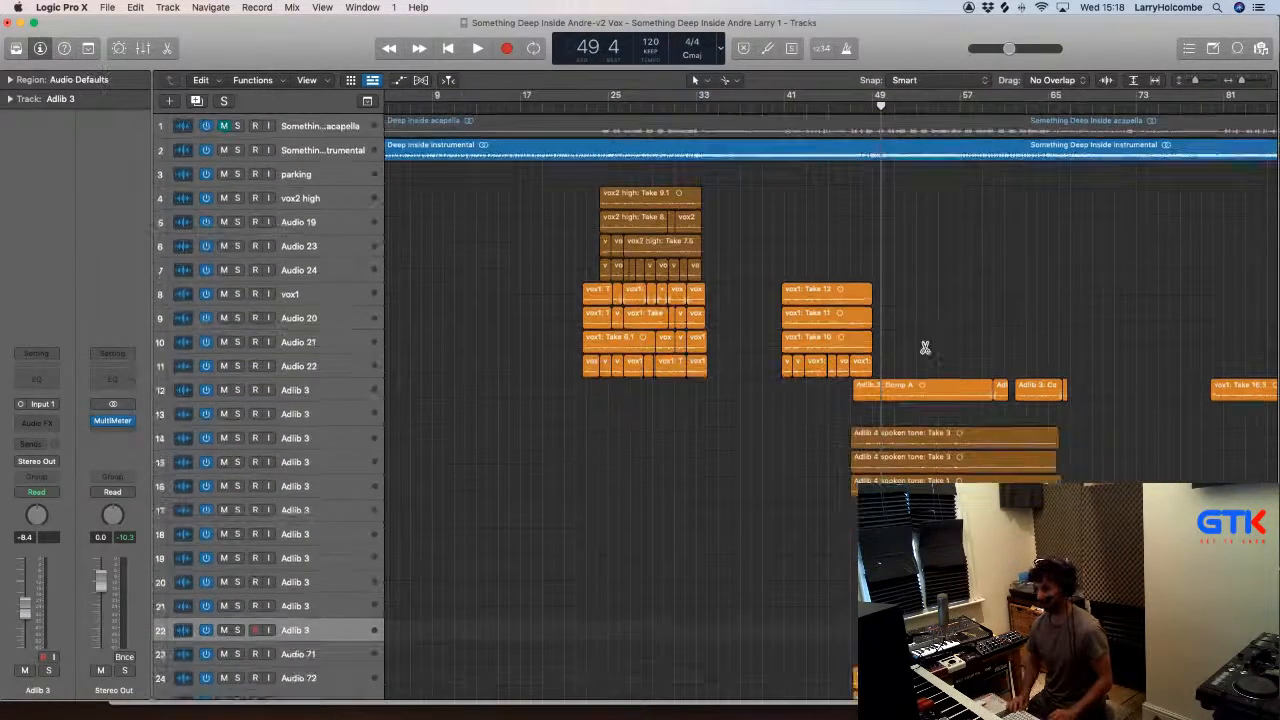
key(super+Left)
key(super+Left)
key(super+Up)
Step: Delete the spare empty Adlib 3 track and mute tracks 12 through 26
click(411, 308)
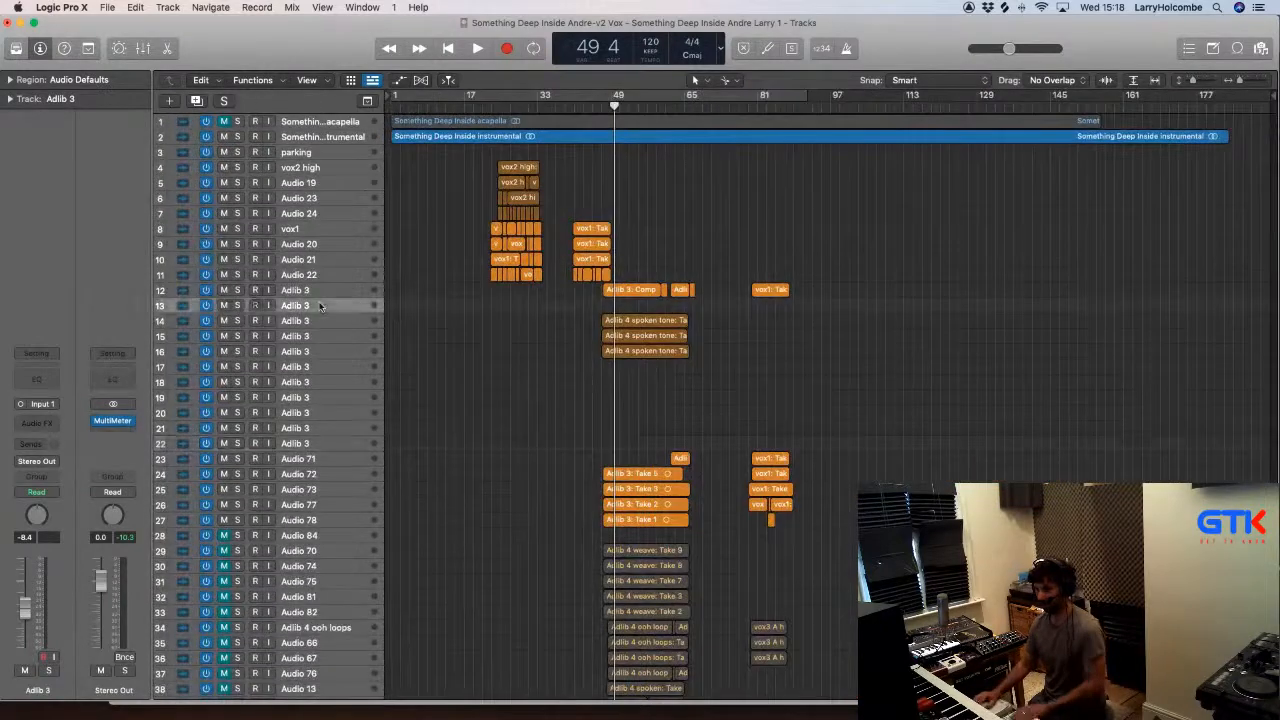
key(super+BackSpace)
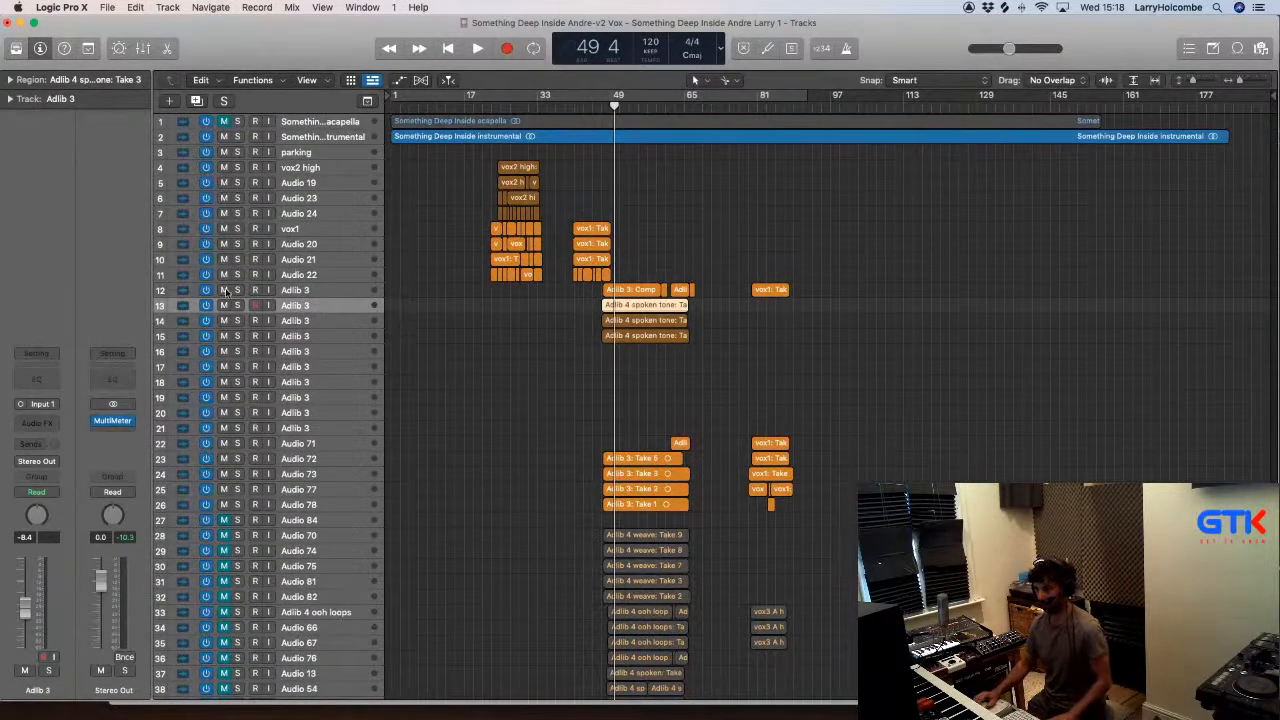
drag(225, 291, 226, 504)
scroll(533, 181, up, 1)
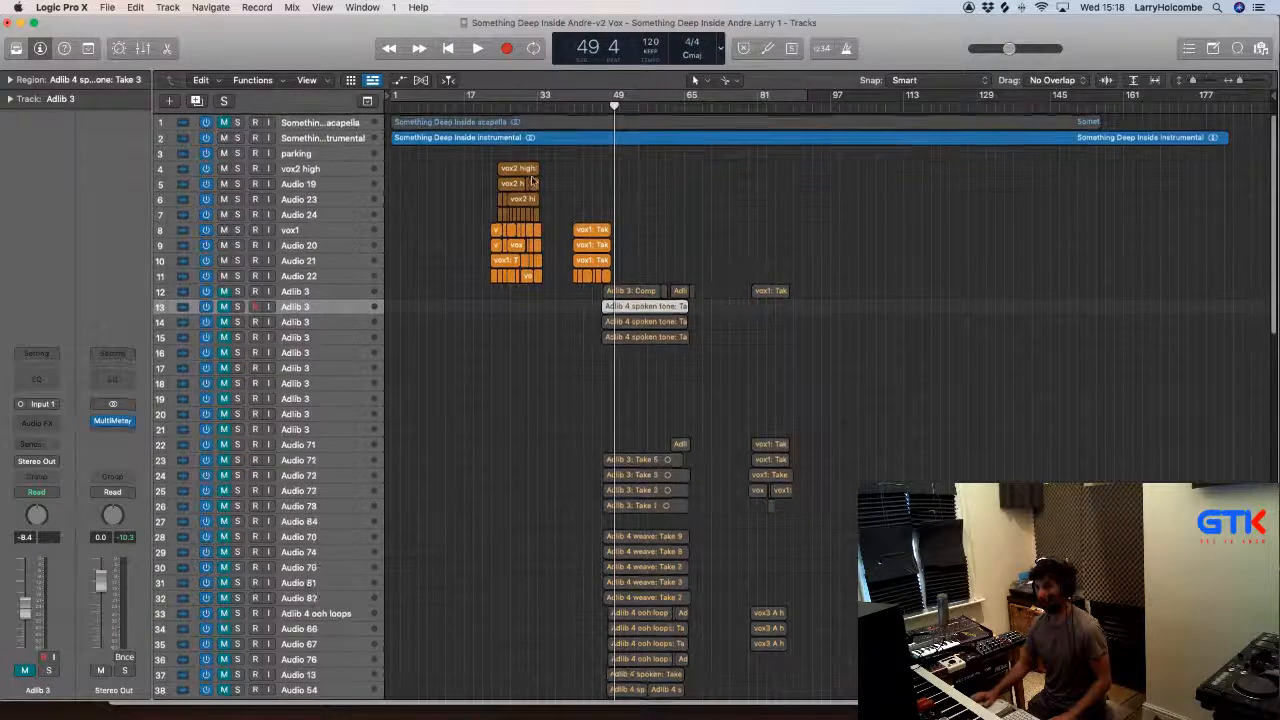
drag(452, 148, 706, 396)
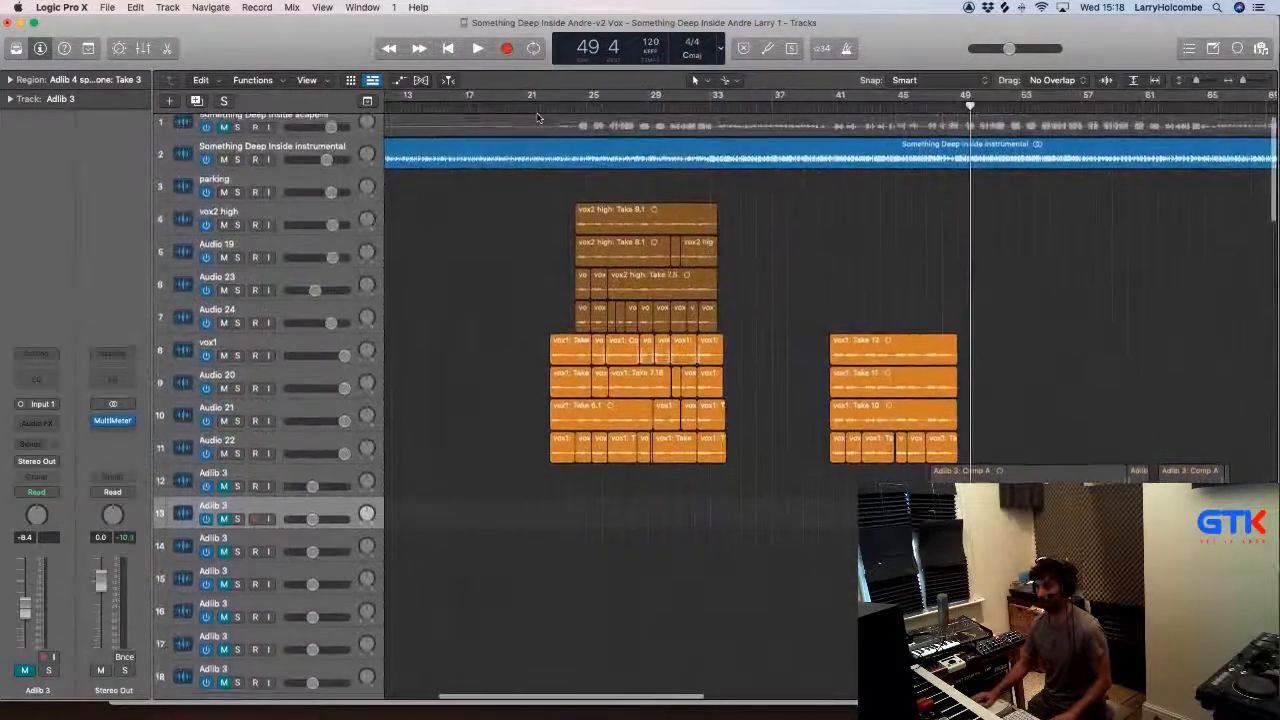
Step: Solo the four vox2 high tracks 4–7 and loop-play the chorus over bars 24–33
click(556, 96)
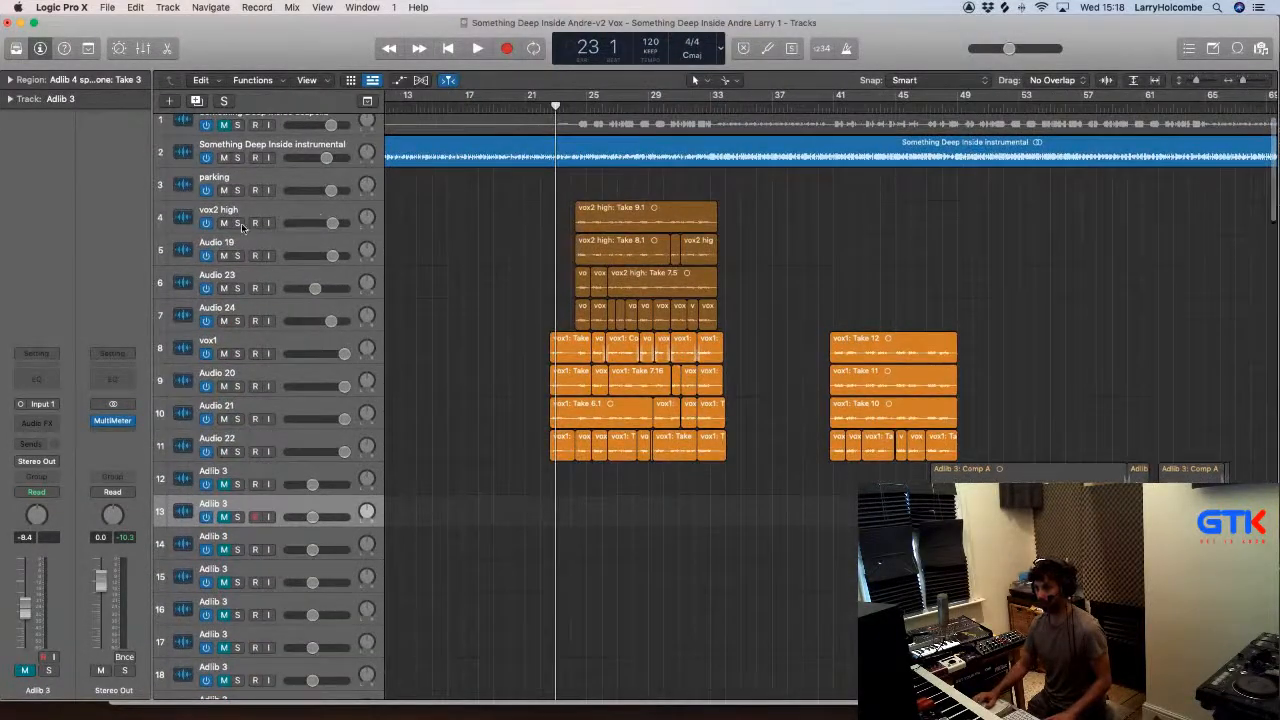
drag(238, 223, 240, 320)
drag(577, 103, 740, 103)
key(space)
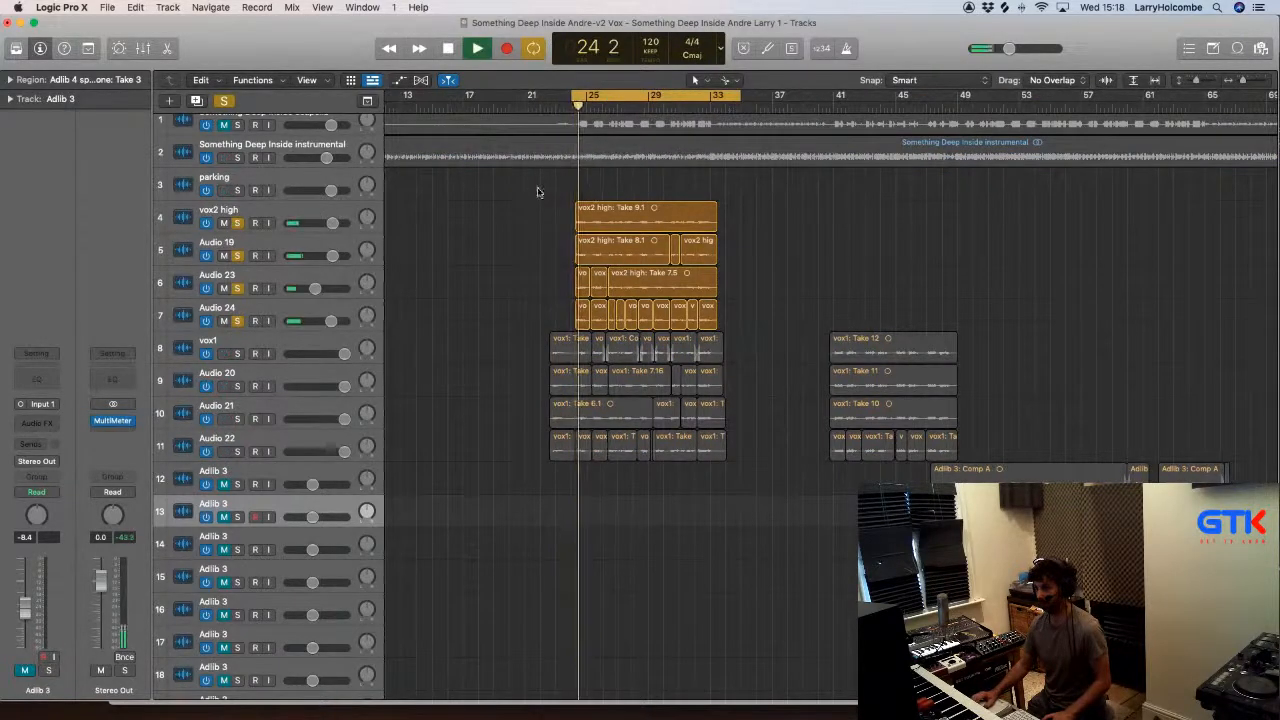
key(x)
key(x)
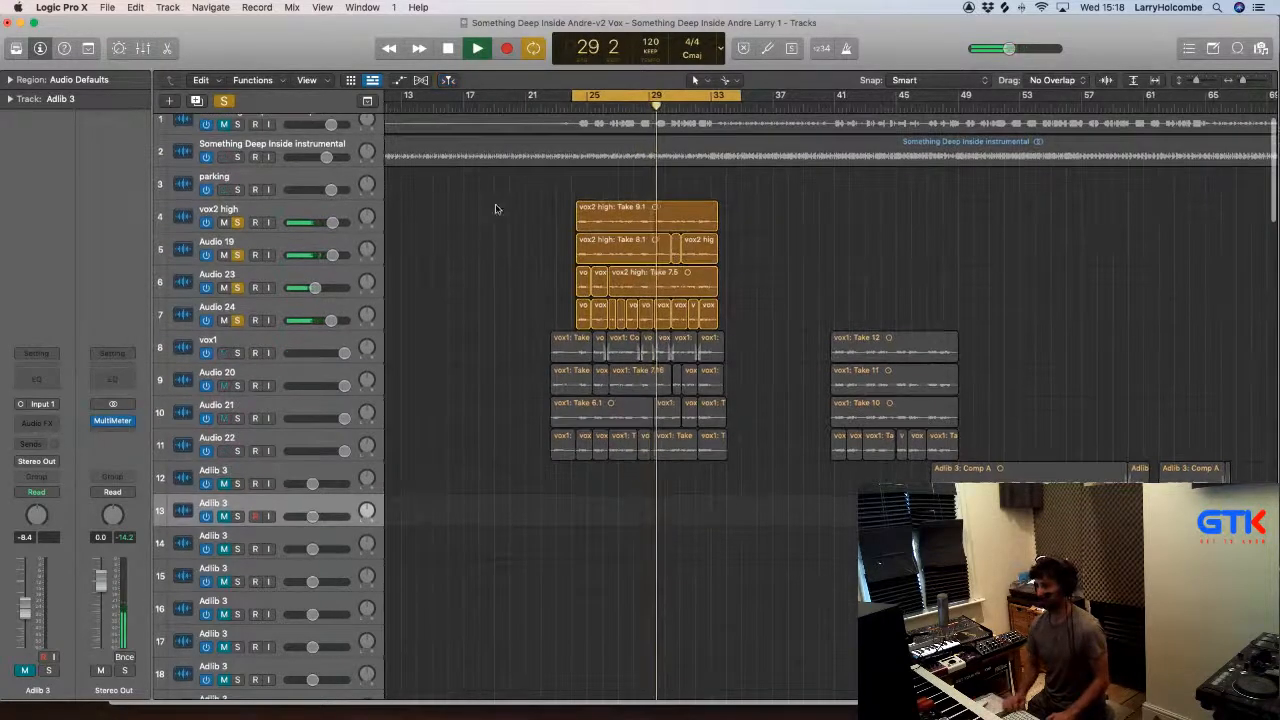
key(super+Up)
key(super+Right)
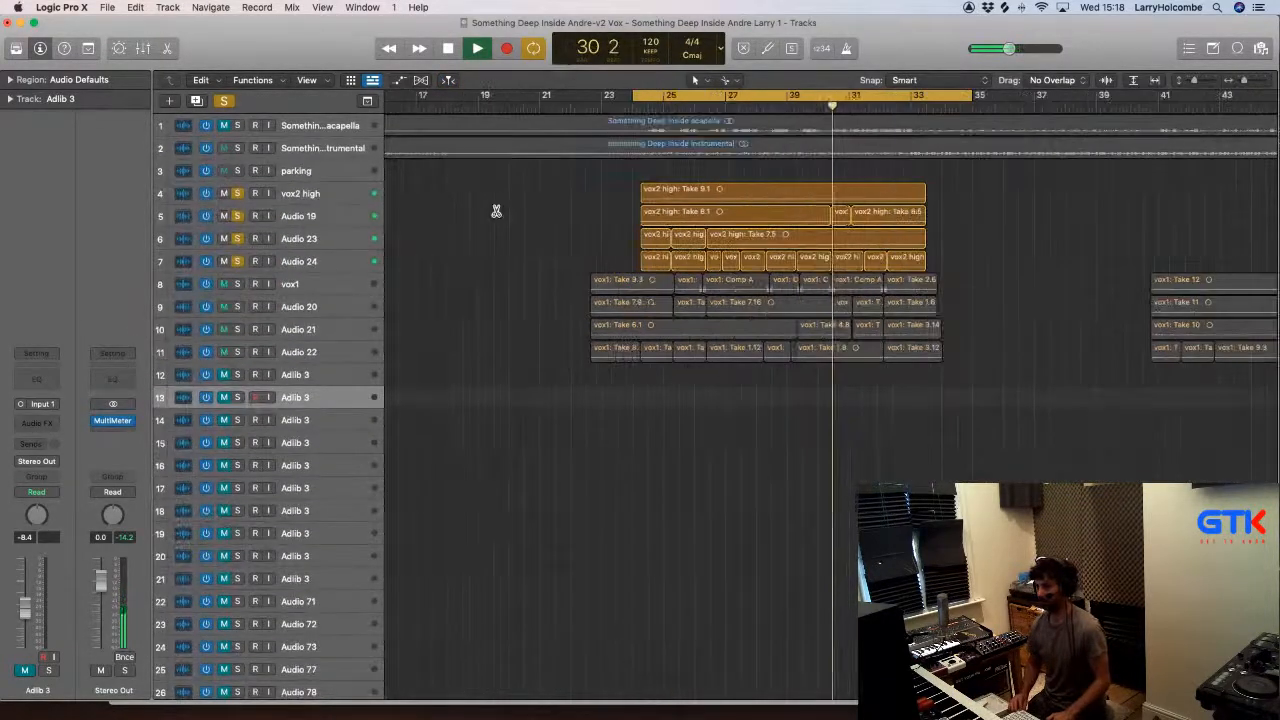
scroll(496, 208, right, 2)
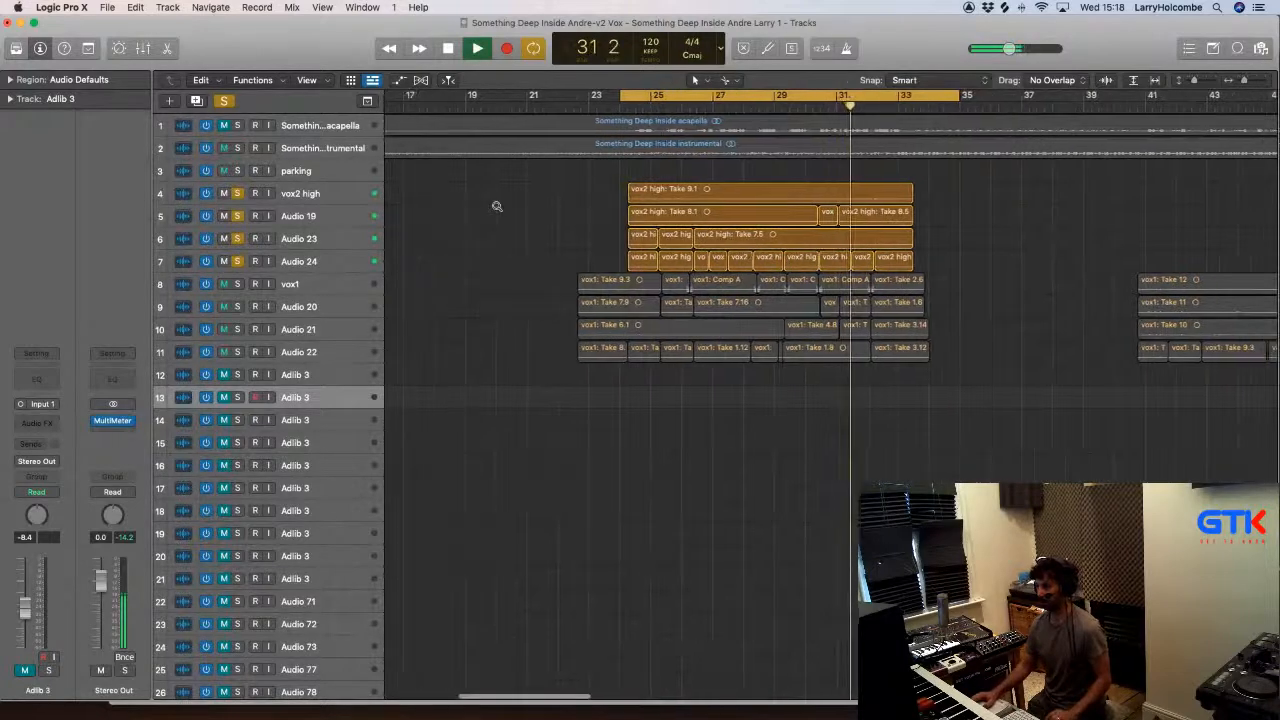
scroll(496, 206, down, 2)
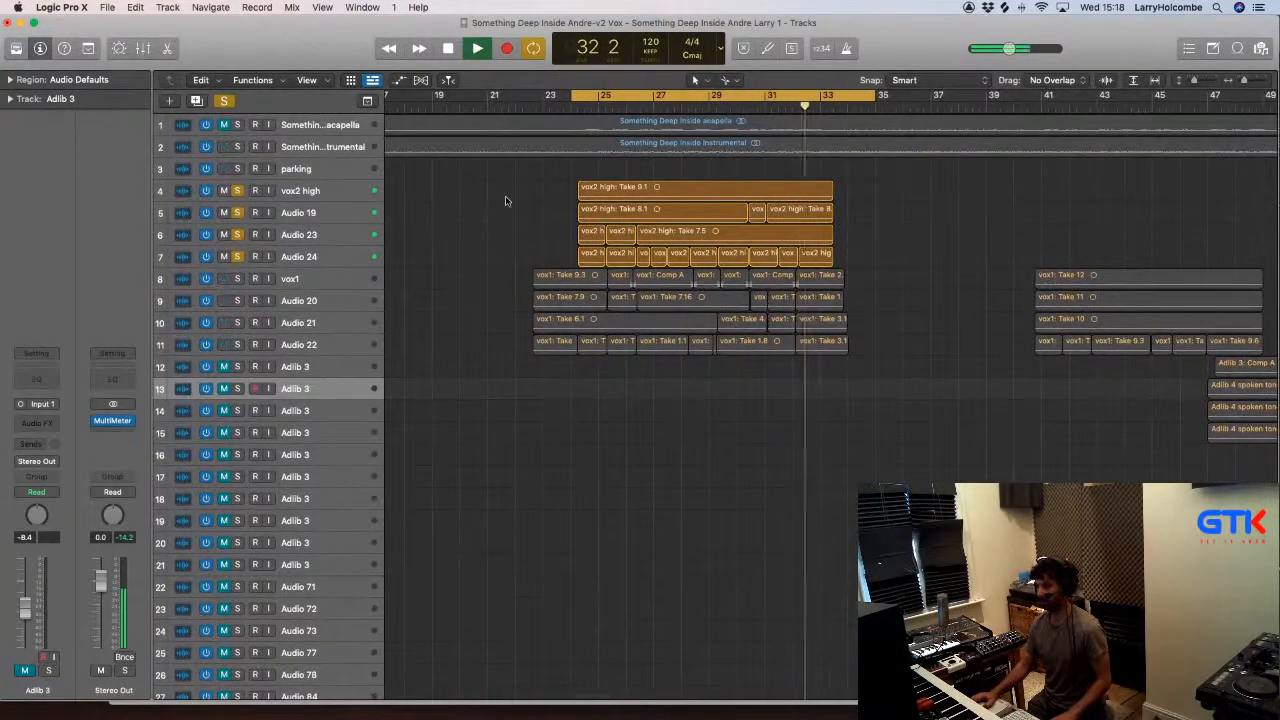
Step: Stop, turn off the loop, solo vox1 tracks 8–11 instead and play from bar 22
key(space)
click(616, 99)
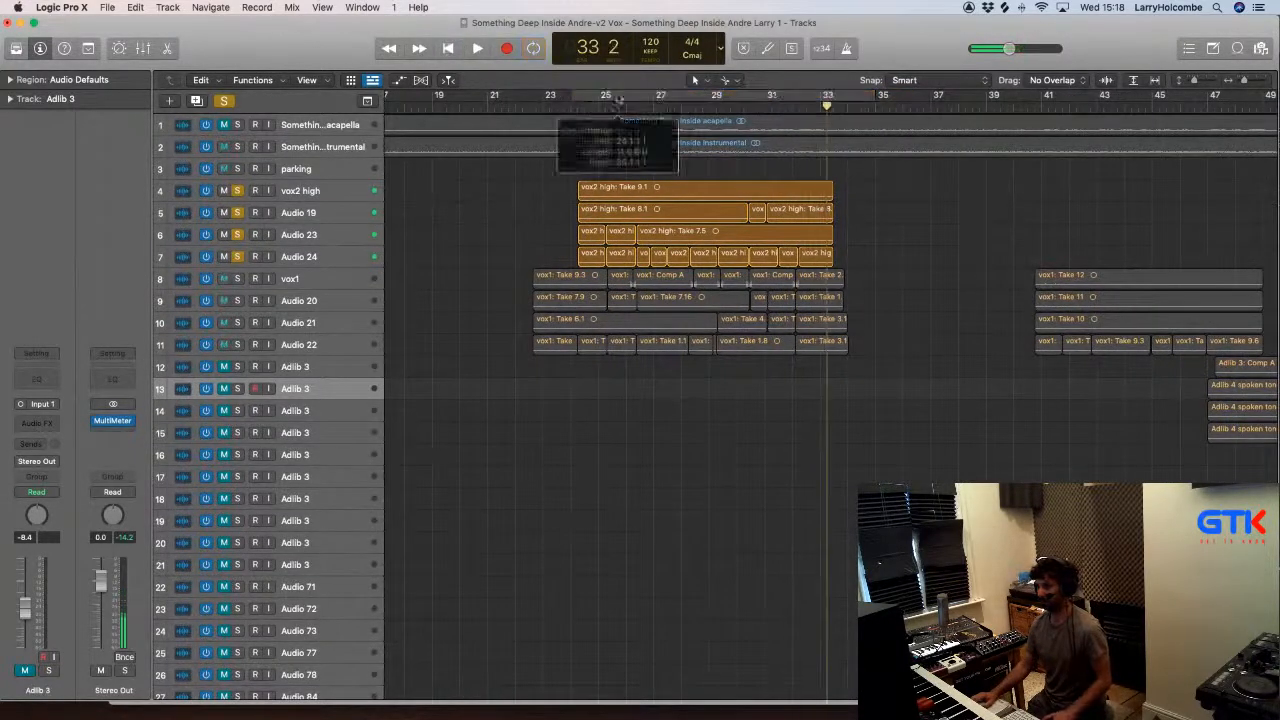
drag(240, 285, 237, 343)
double_click(534, 108)
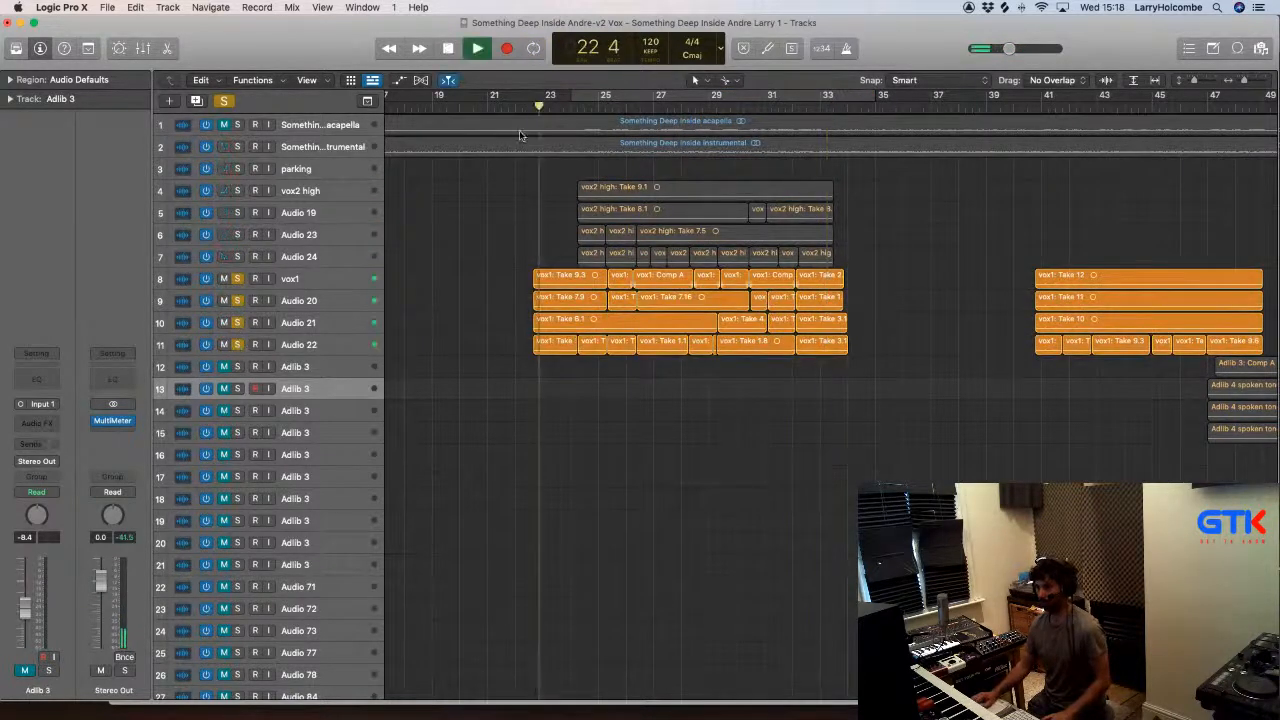
click(331, 192)
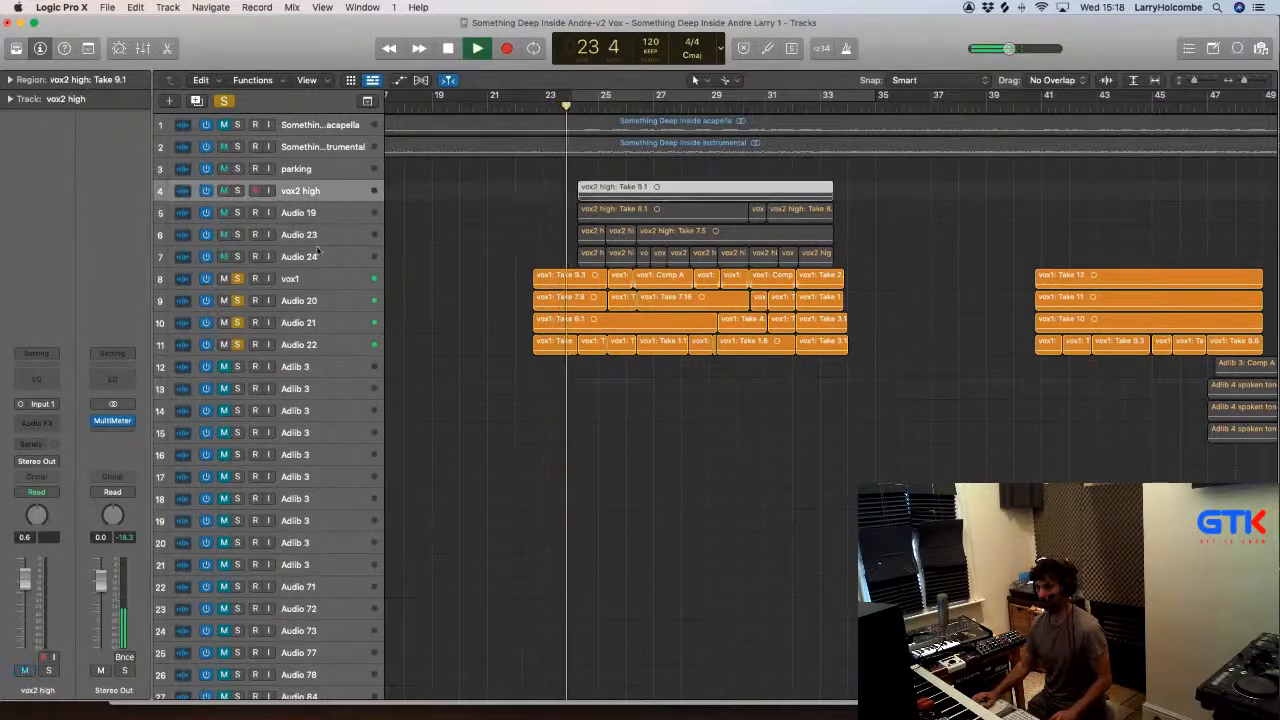
Step: In the Mixer, rename the vox2 high channel to Chorus Hi 1
shift+click(313, 256)
key(x)
key(x)
key(x)
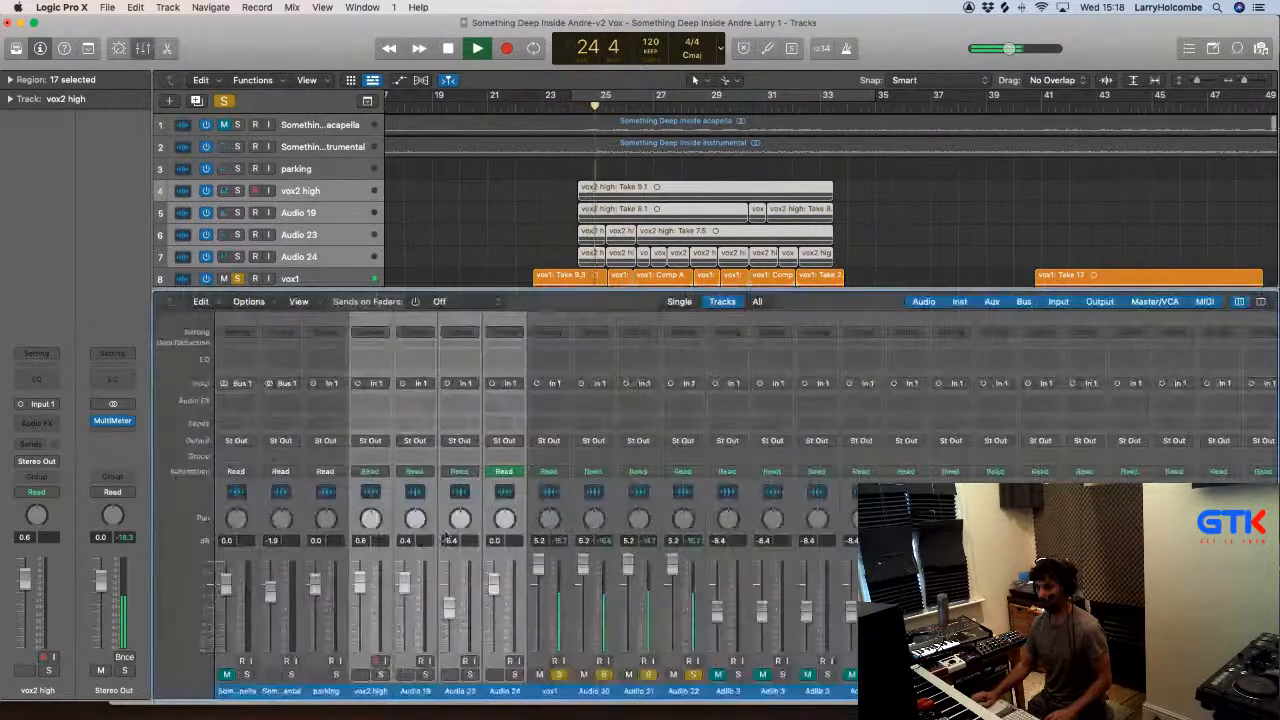
key(space)
click(370, 688)
double_click(370, 690)
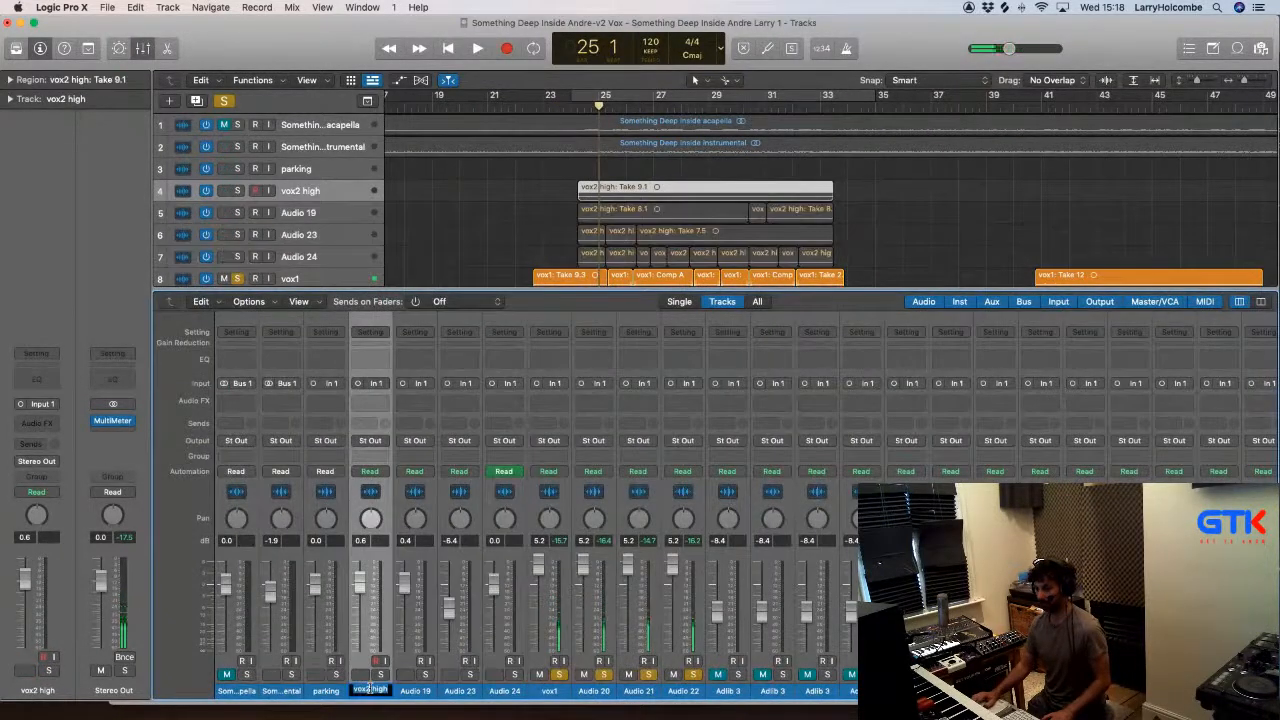
shift+click(492, 692)
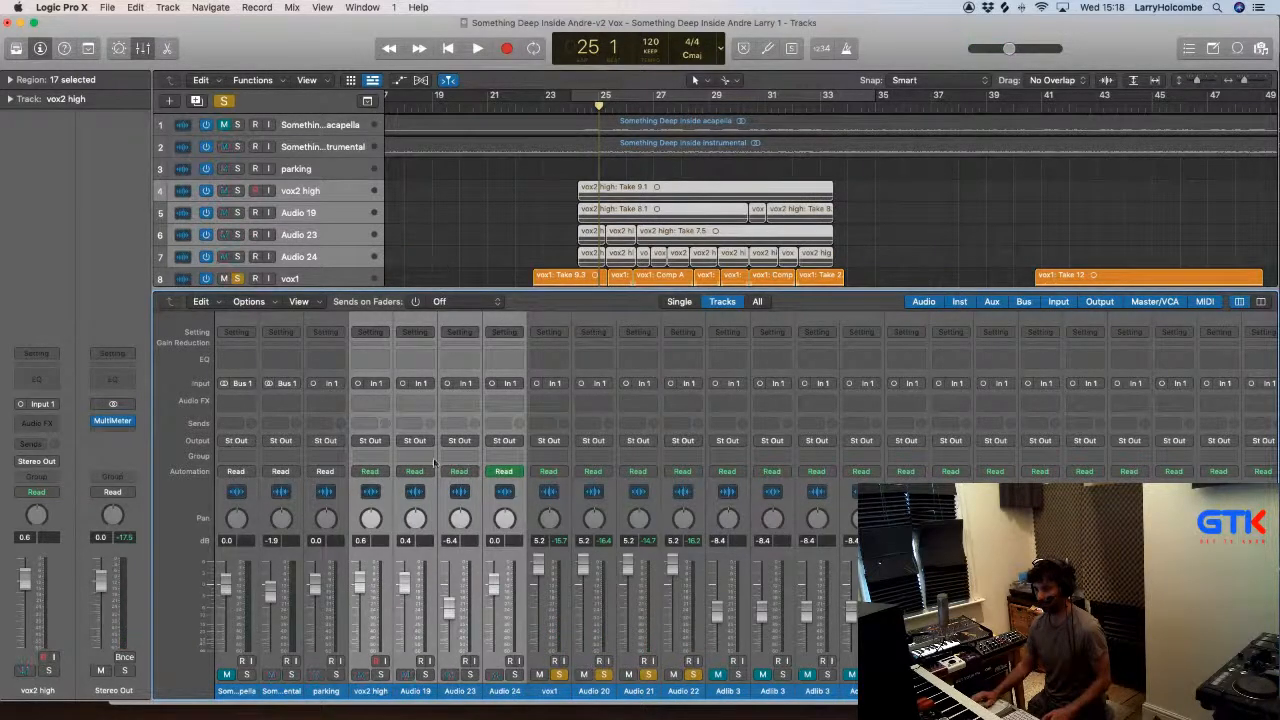
double_click(372, 690)
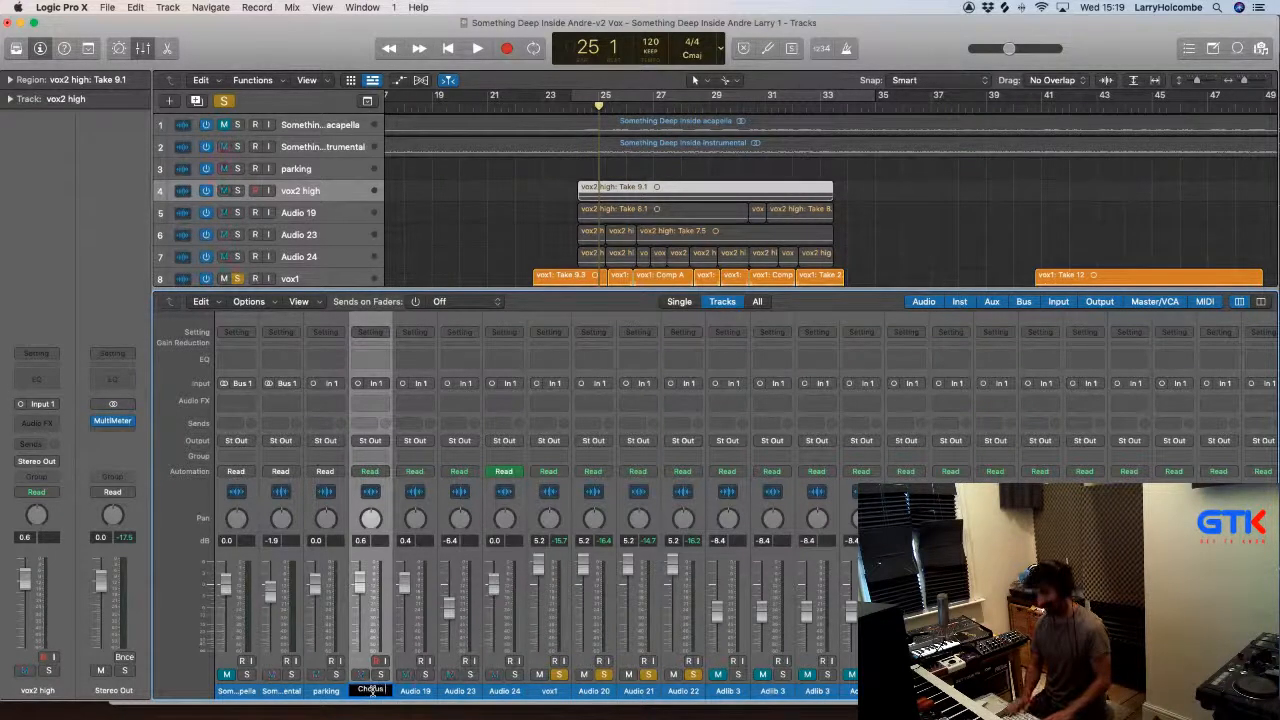
key(Return)
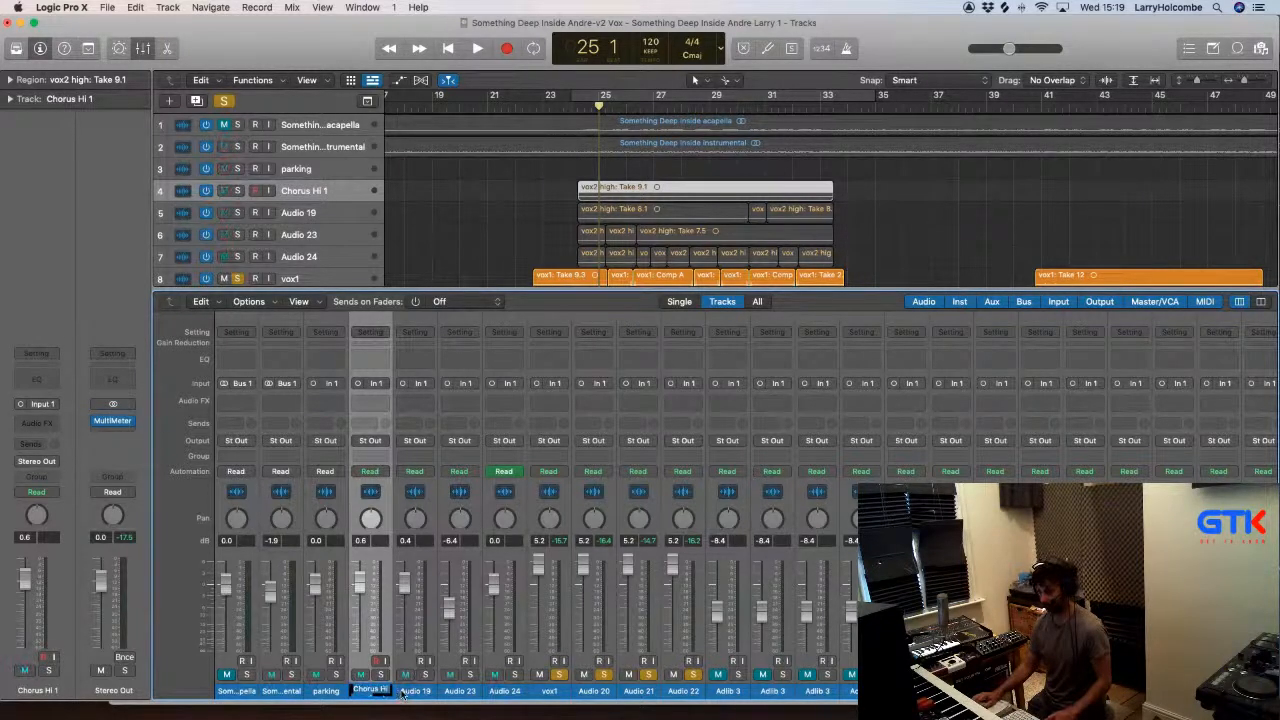
Step: Rename Audio 19, 23 and 24 to Chorus Hi 2, 3 and 4, then close the Mixer
double_click(415, 691)
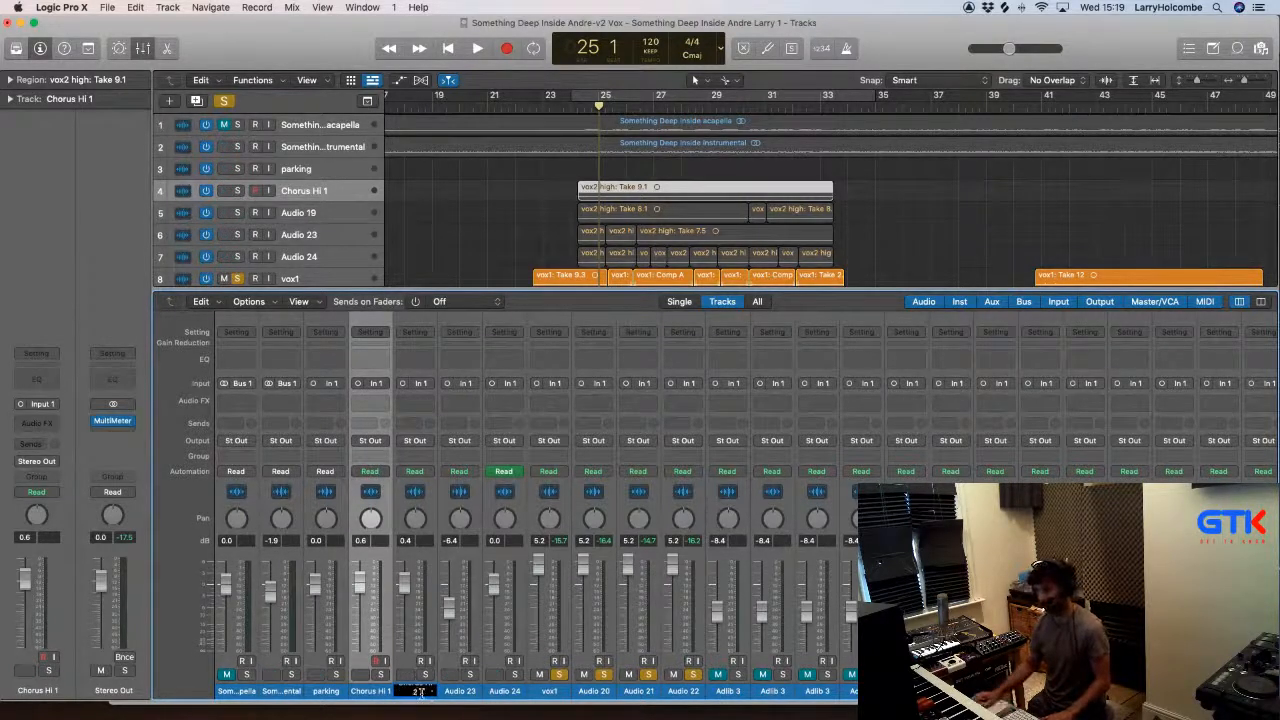
key(Return)
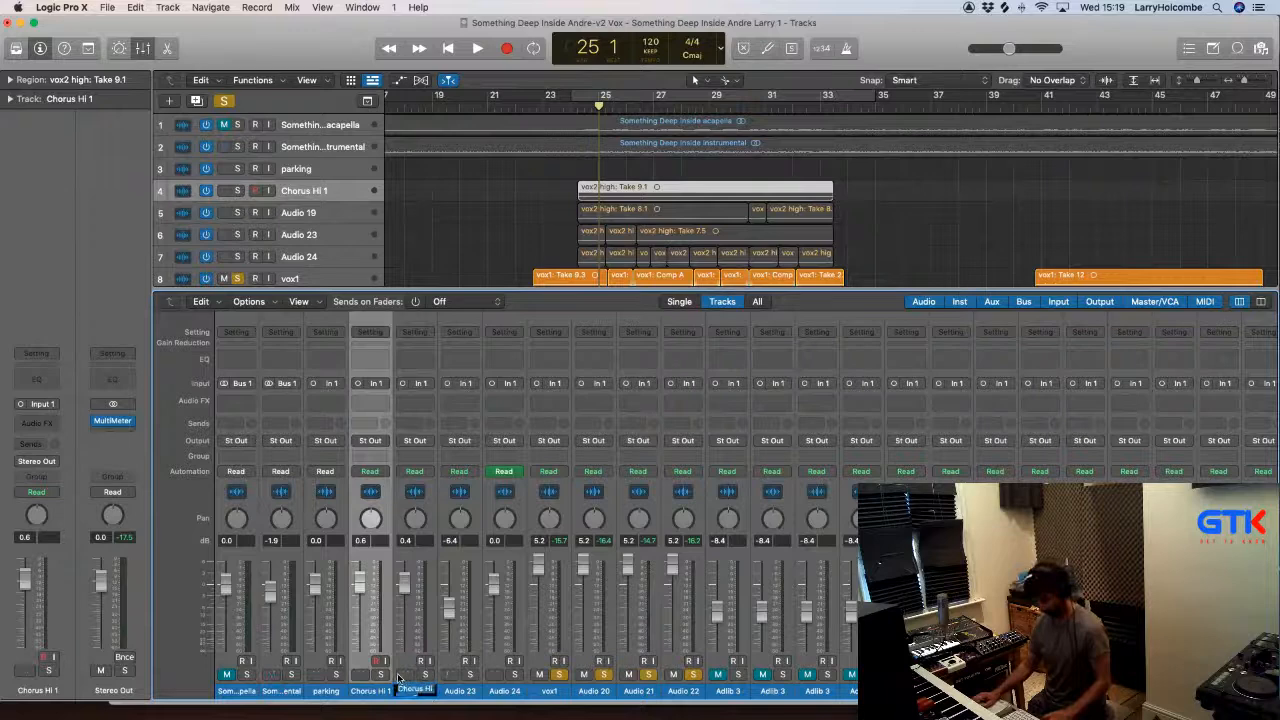
double_click(461, 691)
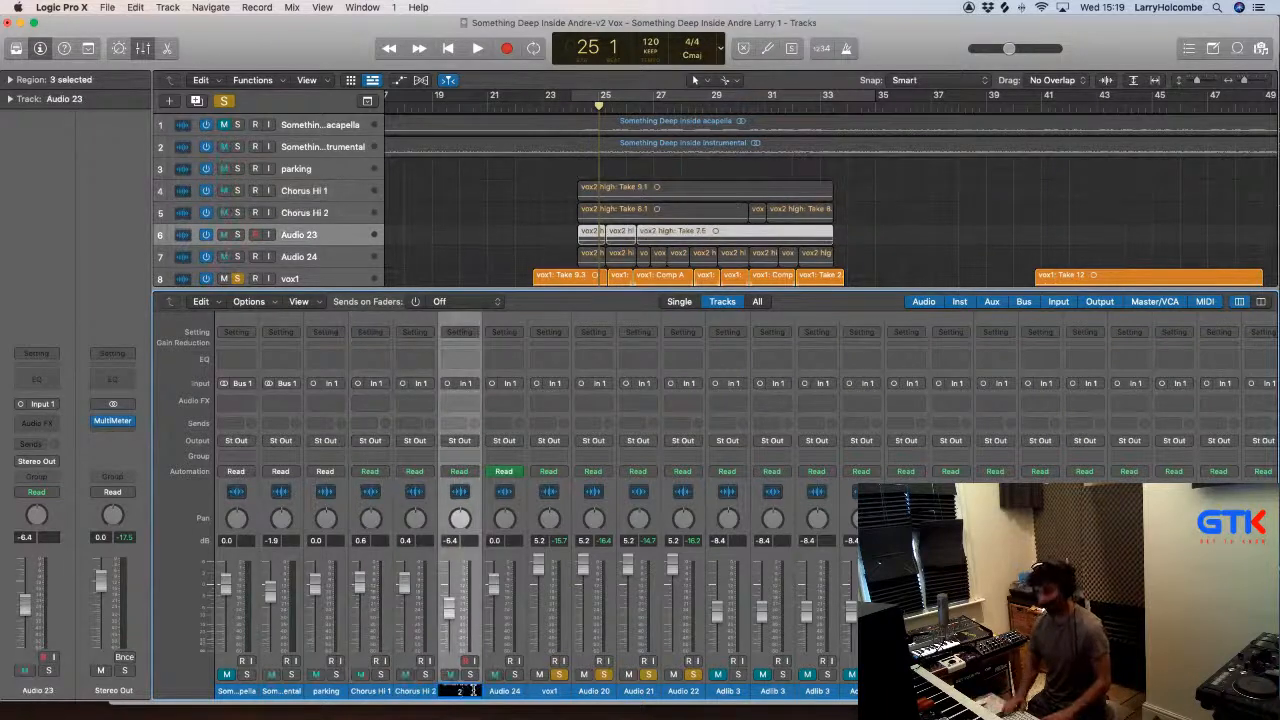
text(Chorus Hi 3)
key(Tab)
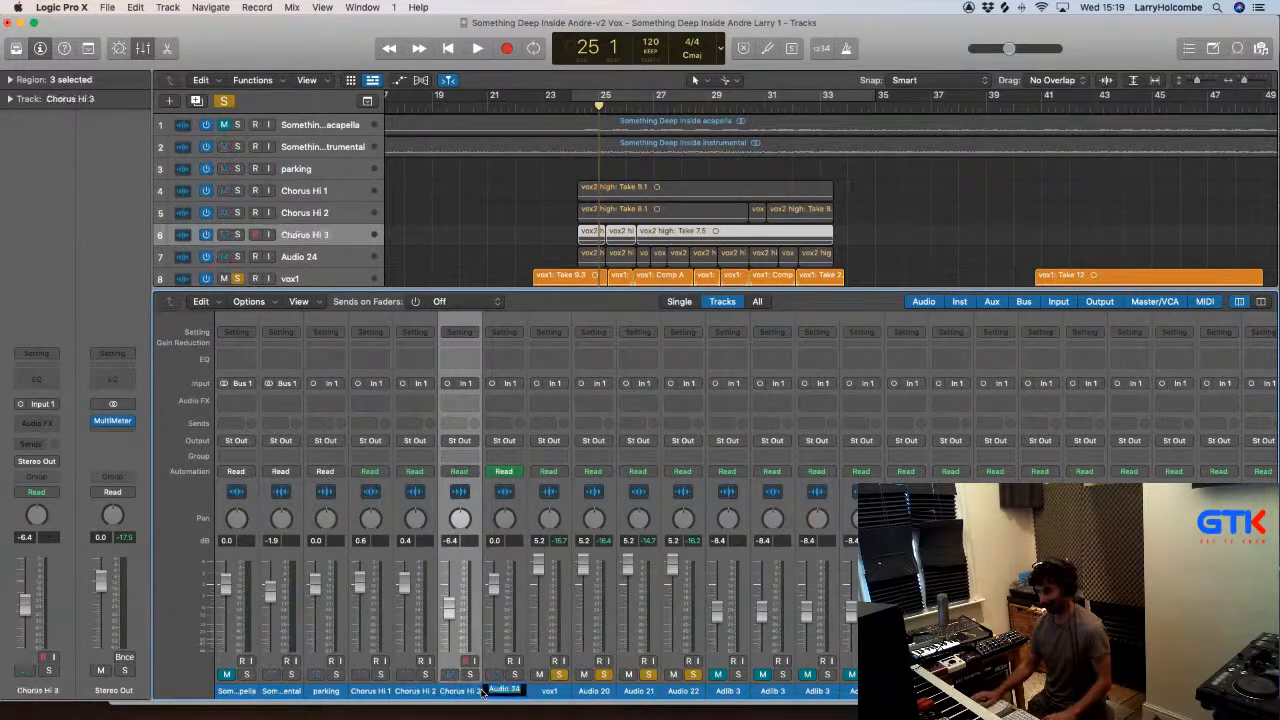
text(Chorus H)
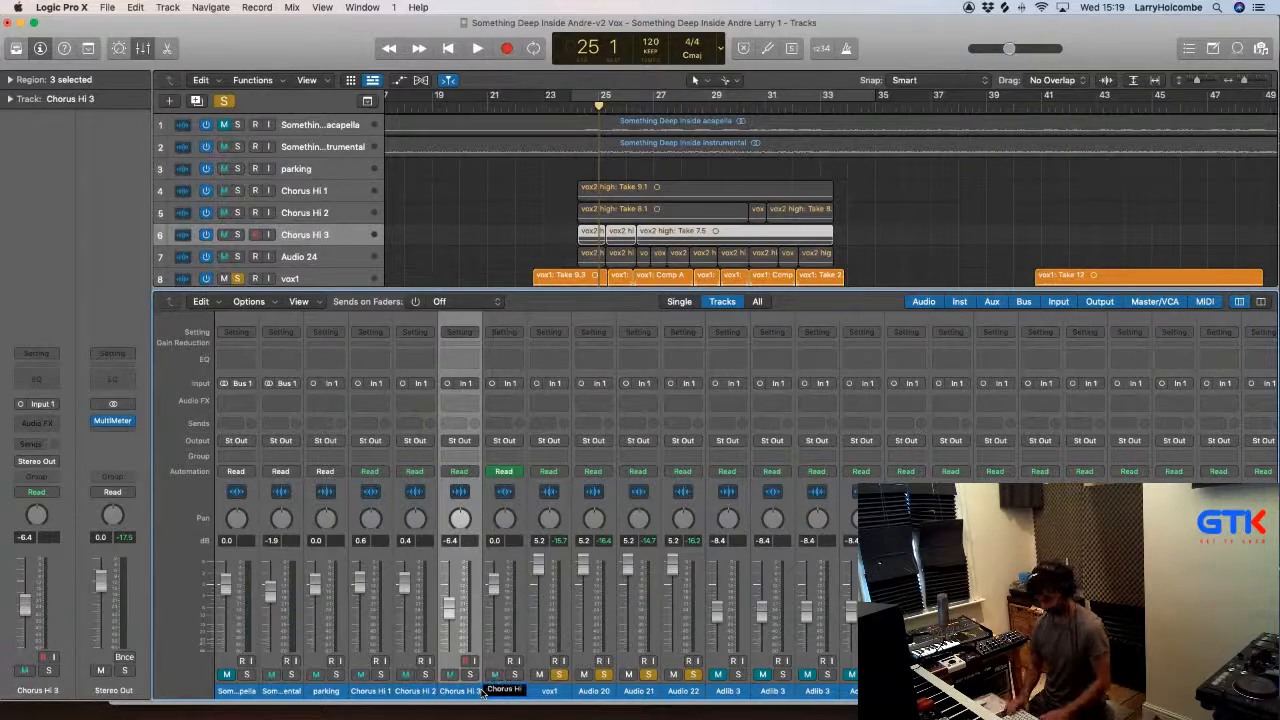
text(i 4)
key(Return)
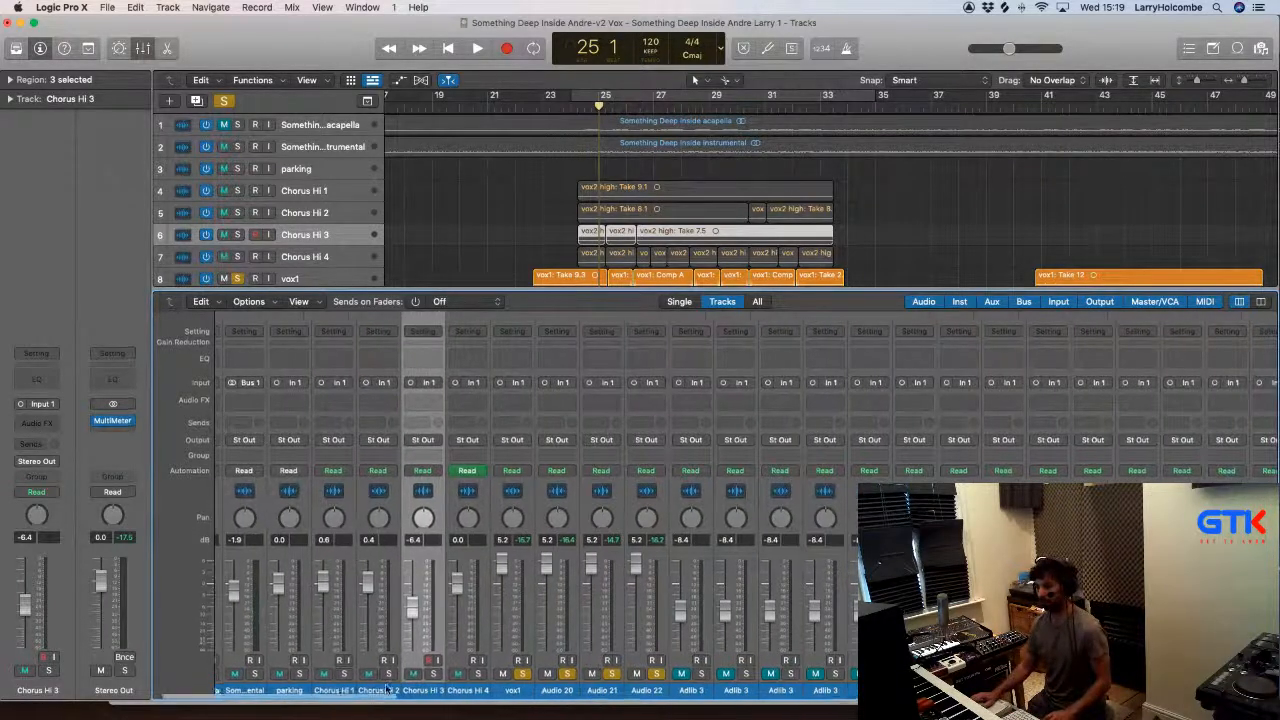
key(x)
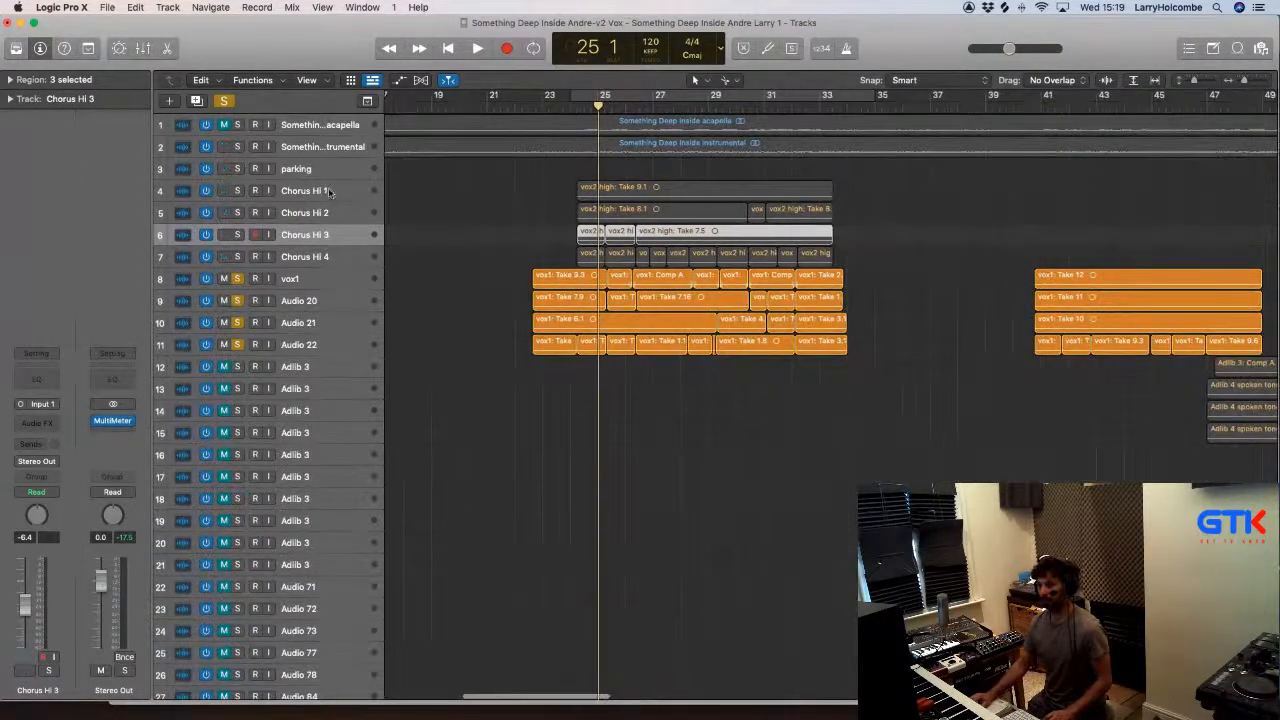
Step: Rename the vox1 track to Chorus Low 1
click(415, 192)
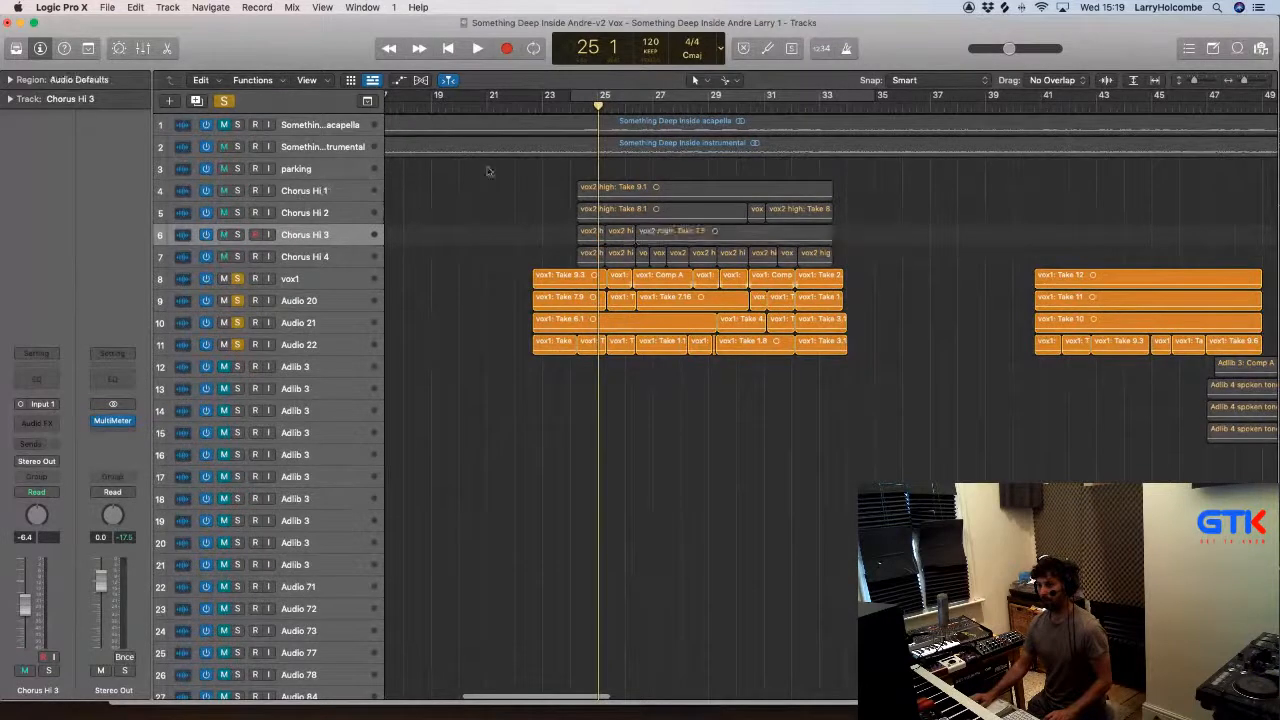
double_click(308, 280)
text(v)
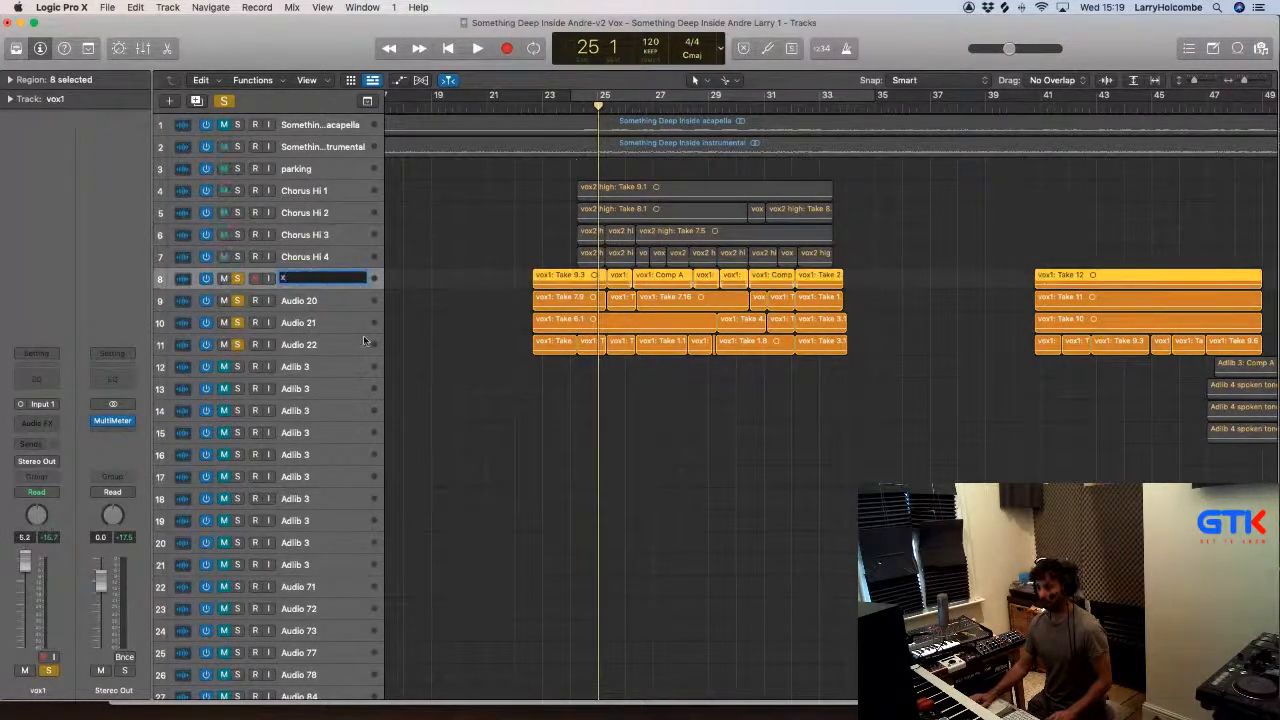
key(BackSpace)
text(Chorus L)
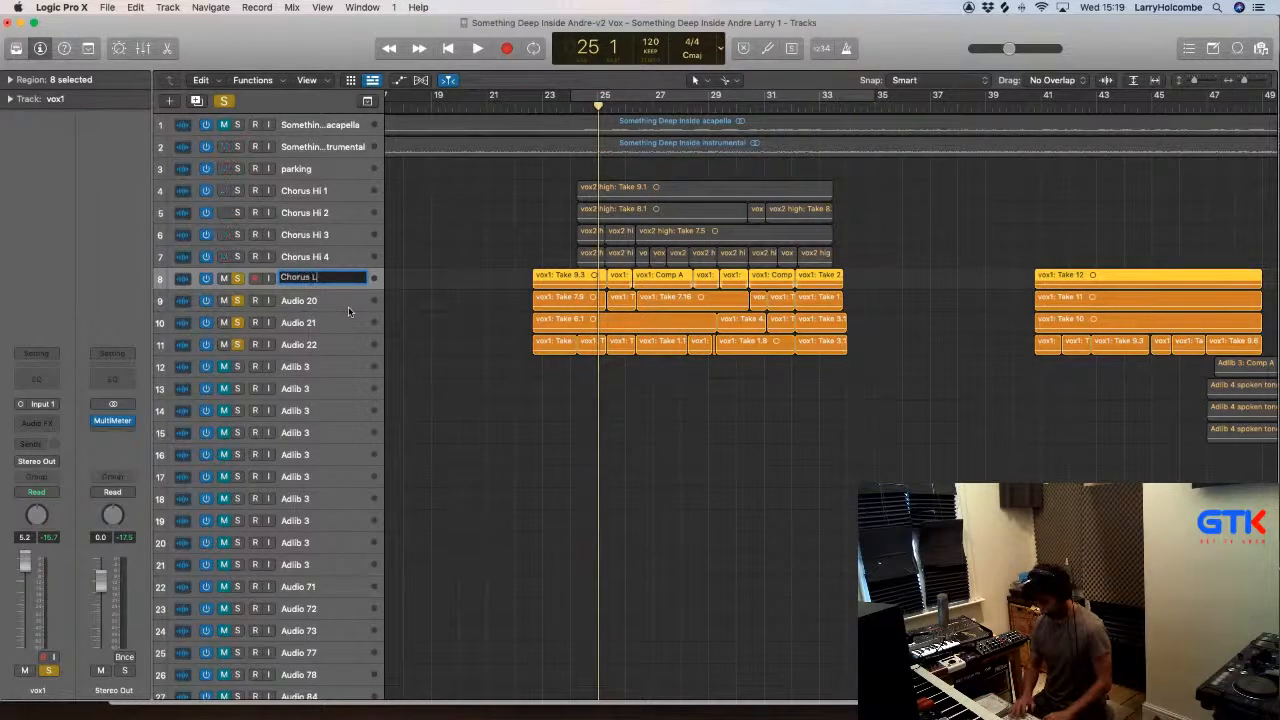
text(ow 1)
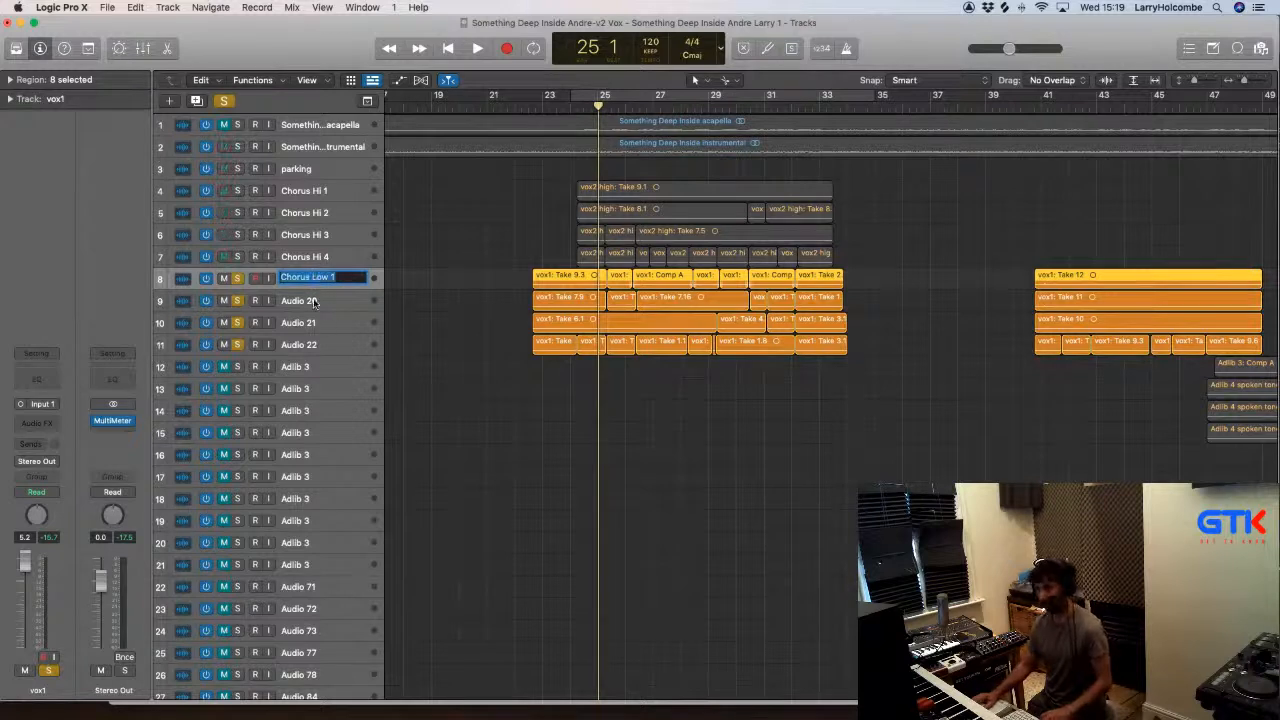
Step: Rename Audio 20, 21 and 22 to Chorus Low 2, 3 and 4
double_click(313, 300)
text(Chorus Low )
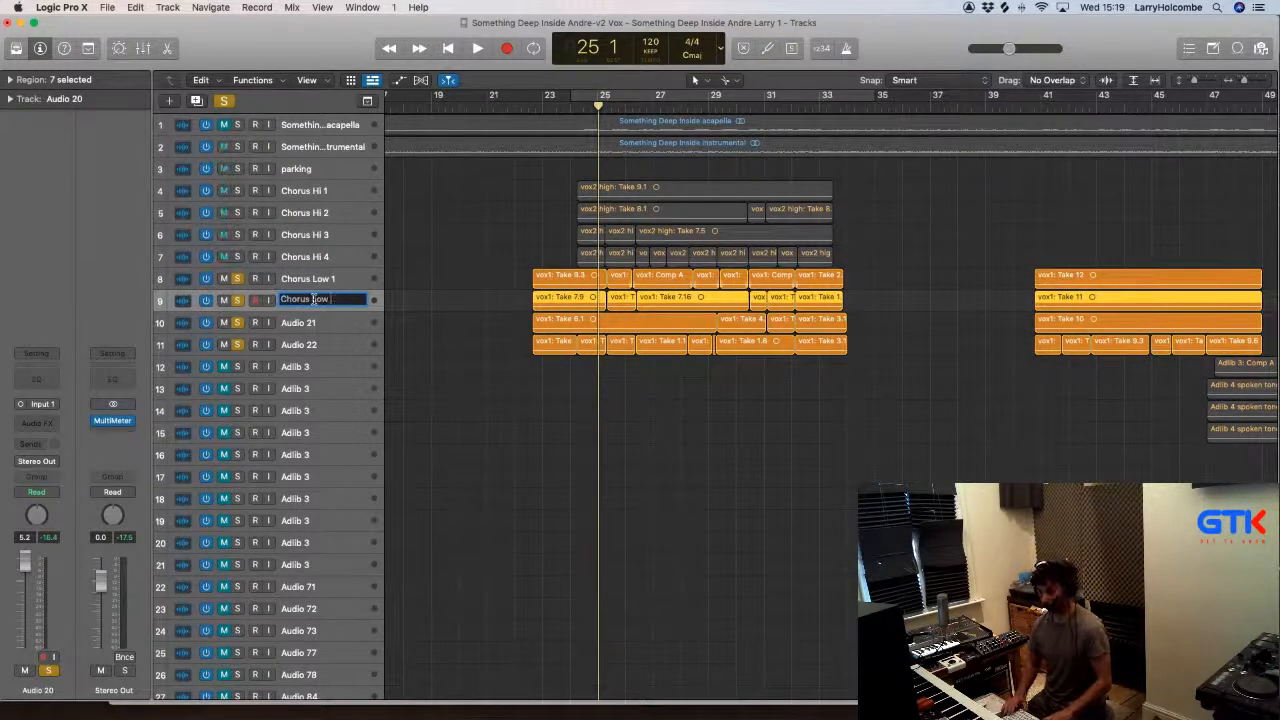
text(2)
double_click(330, 321)
text(Chorus Low 3)
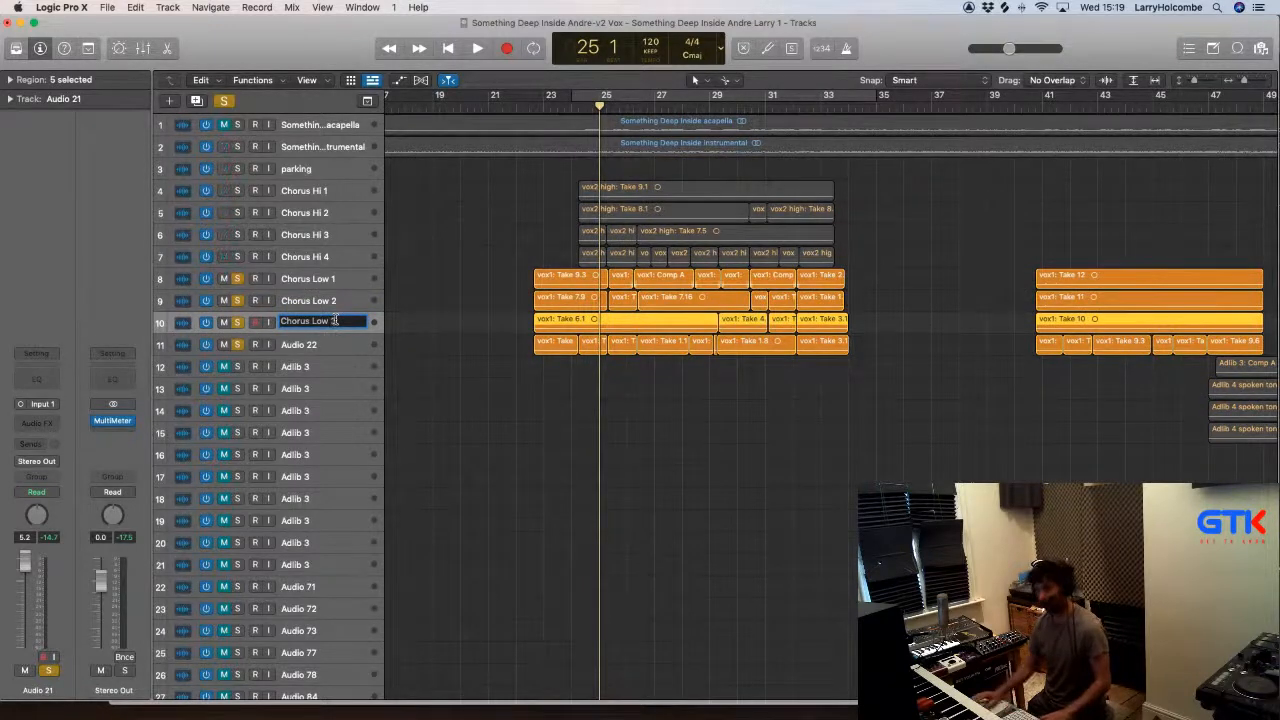
double_click(330, 344)
text(Chorus Low)
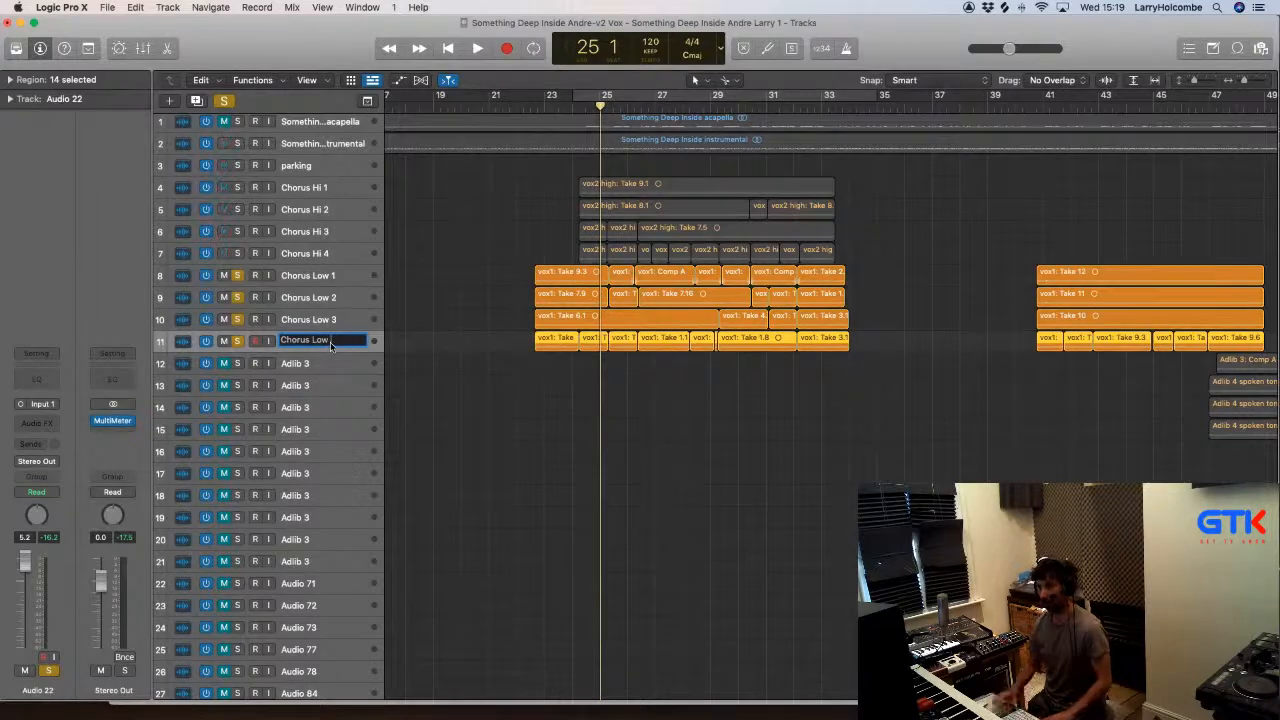
key(Return)
scroll(985, 322, down, 5)
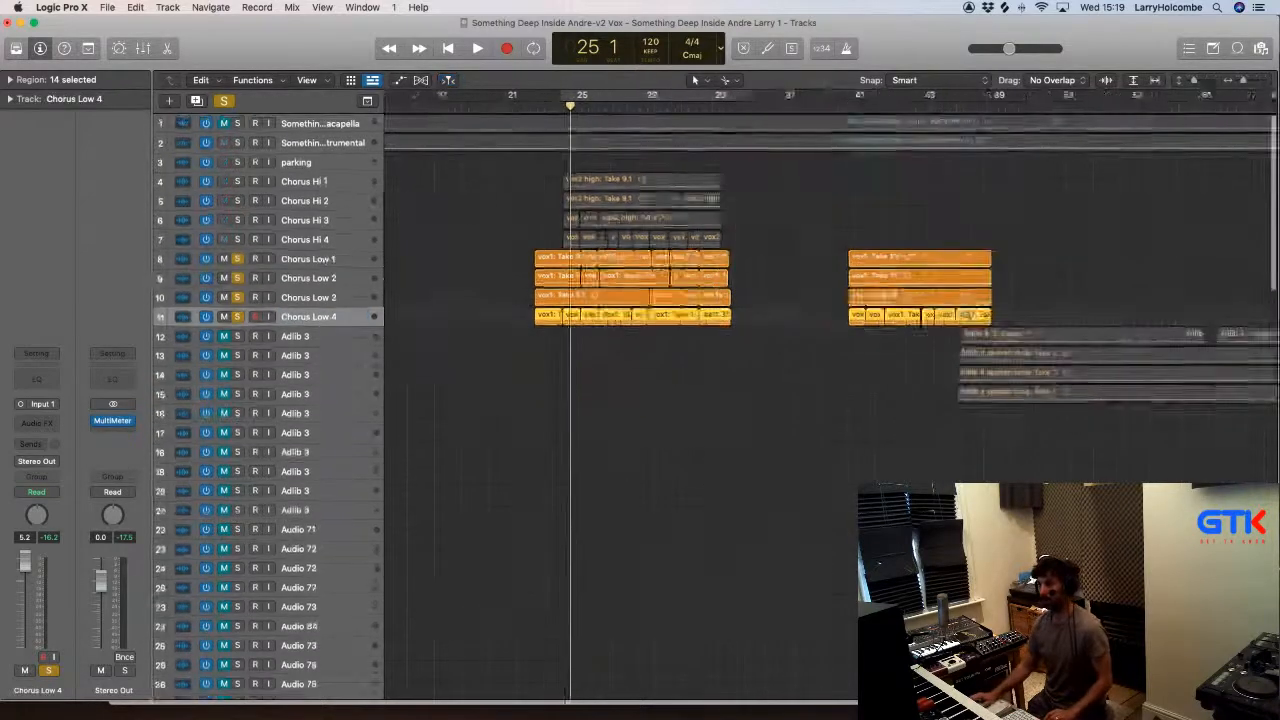
Step: Unsolo Chorus Low tracks 8–11 and play the full mix zoomed in on the chorus
click(752, 203)
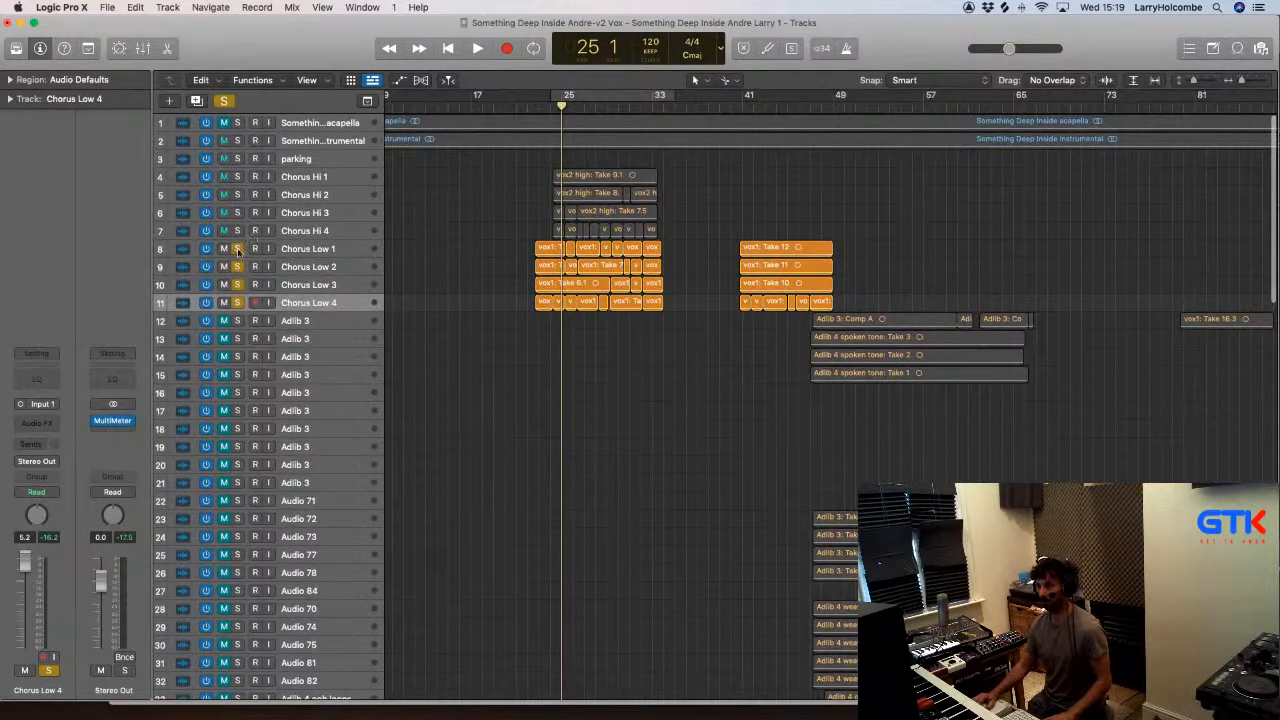
drag(237, 249, 237, 303)
key(space)
drag(500, 157, 862, 395)
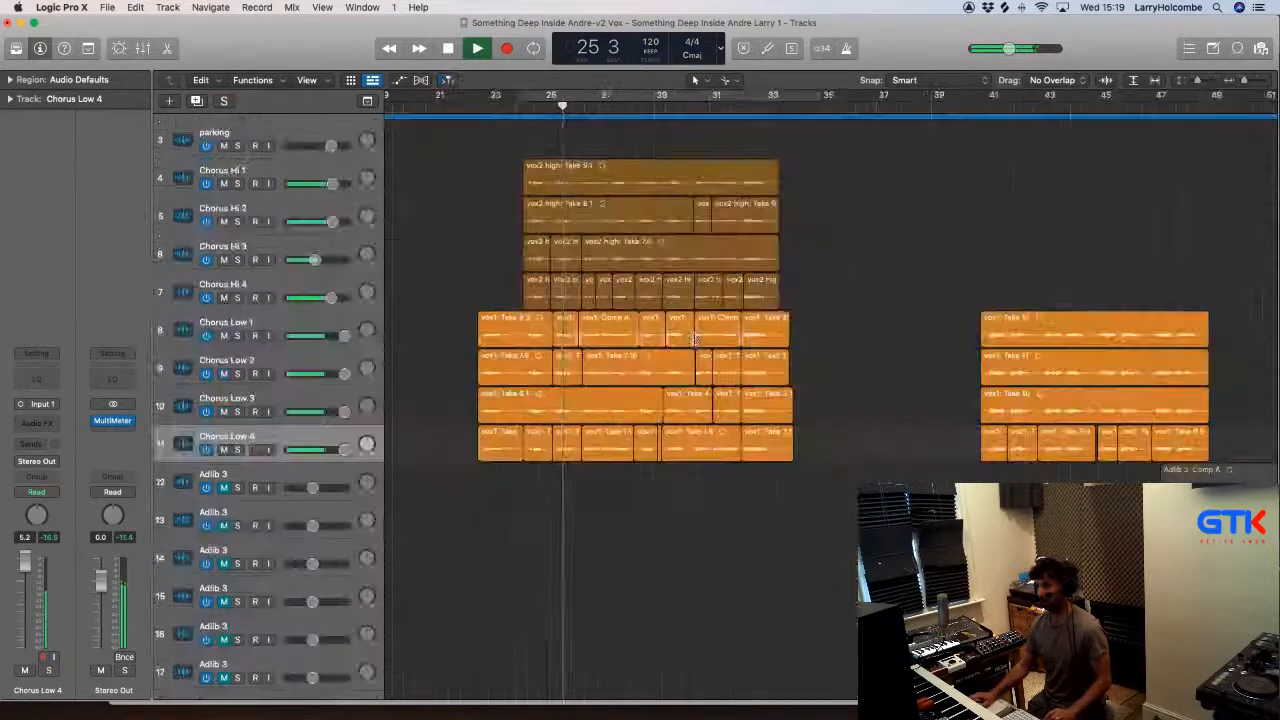
key(super+Left)
key(super+Up)
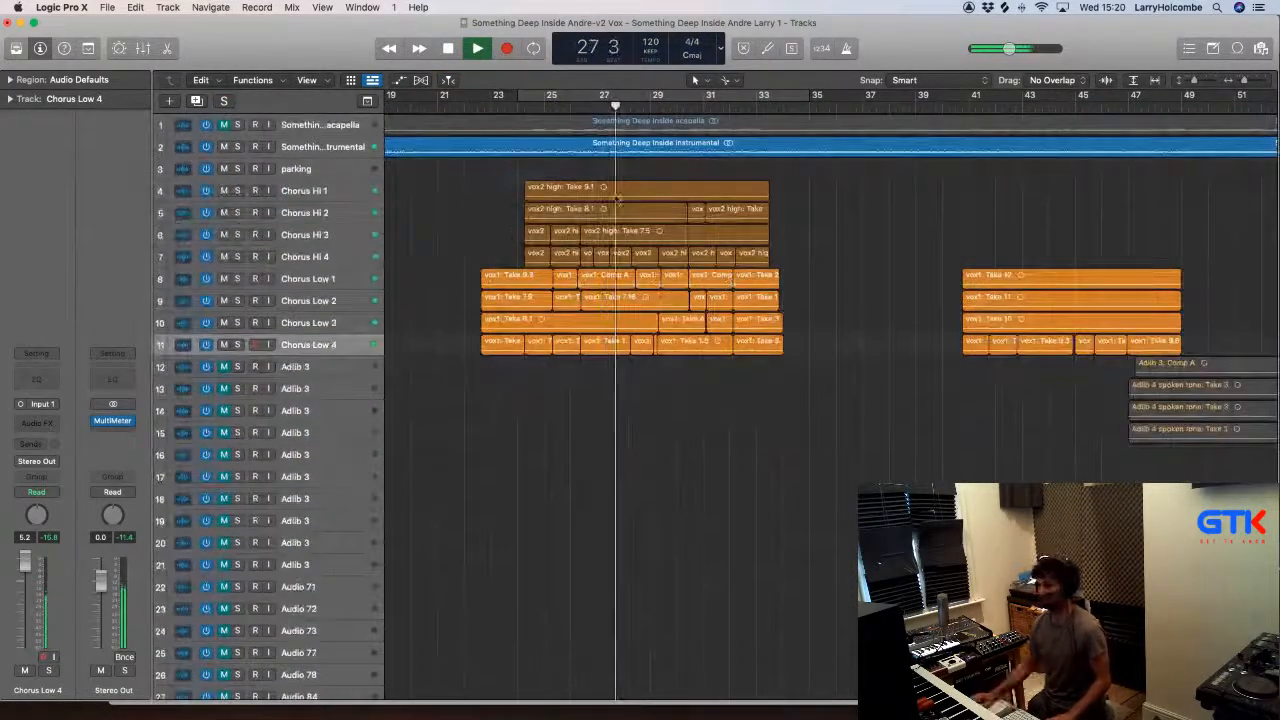
Step: Select the vox2 high regions and check where they start
drag(500, 174, 814, 251)
ctrl+alt+click(815, 251)
scroll(815, 251, right, 2)
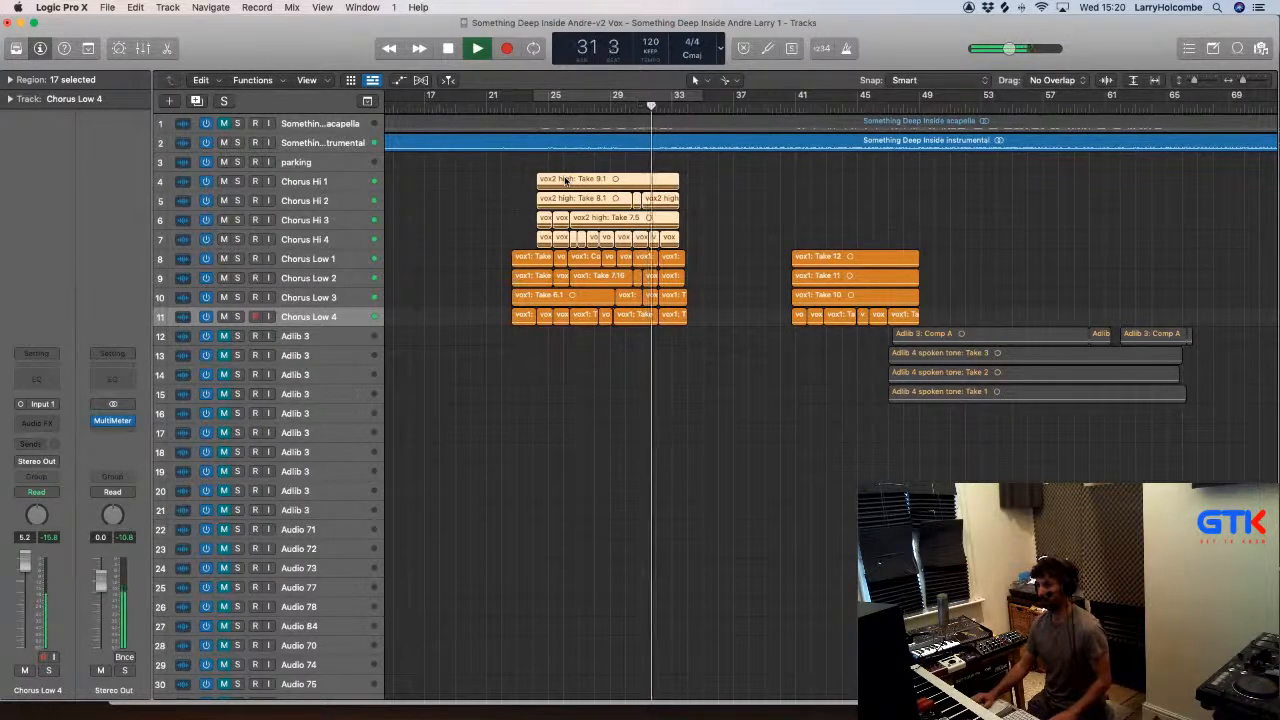
drag(565, 180, 566, 181)
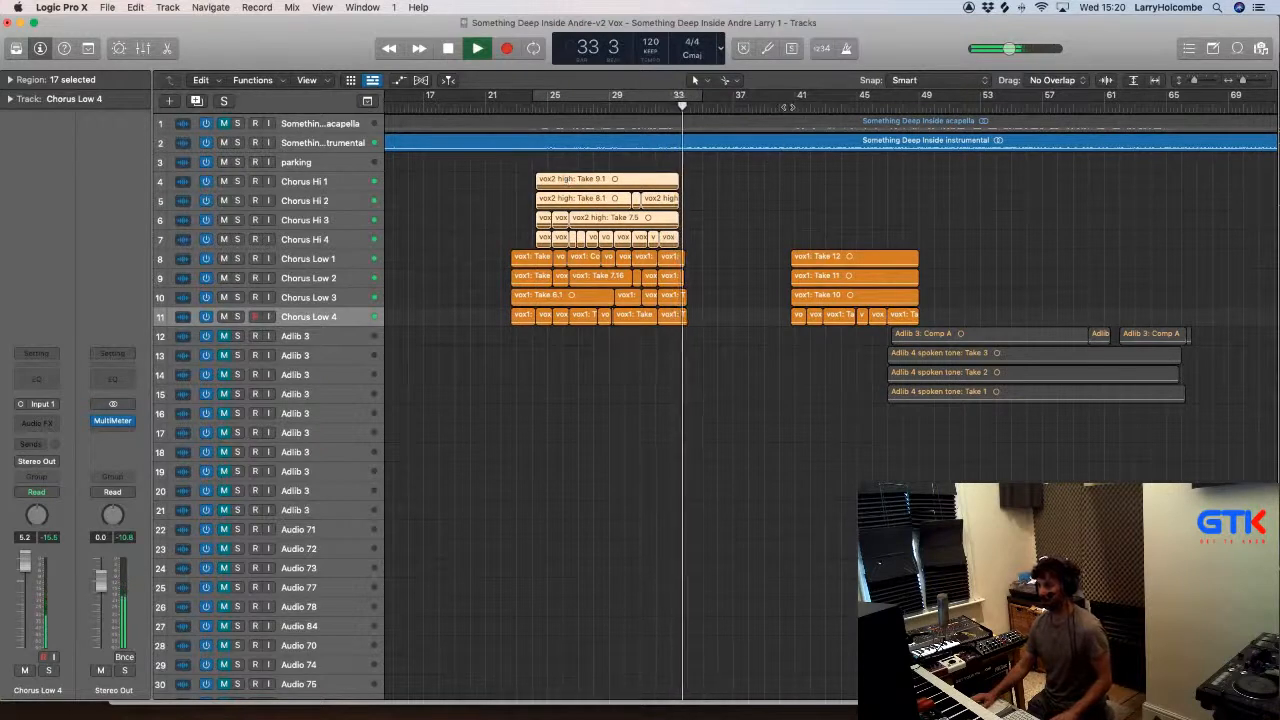
key(space)
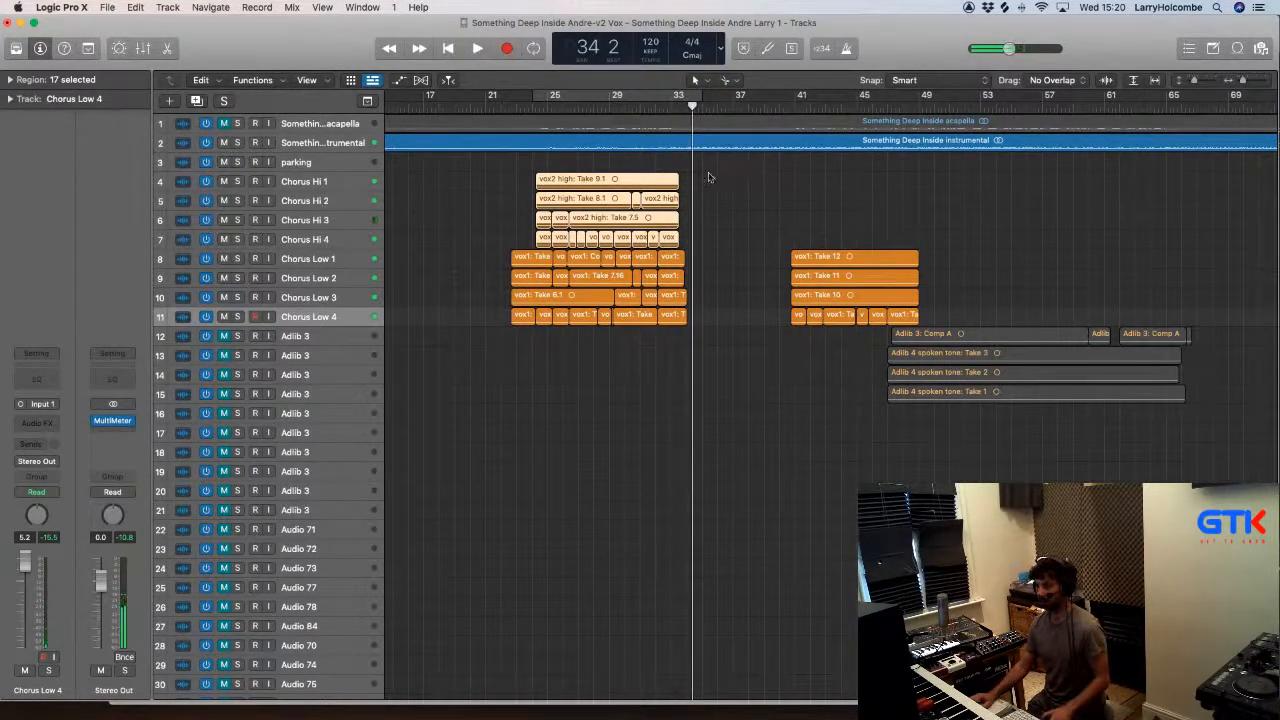
Step: Audition the chorus from bar 41, then add empty tracks duplicating Chorus Low 4
click(793, 107)
click(452, 184)
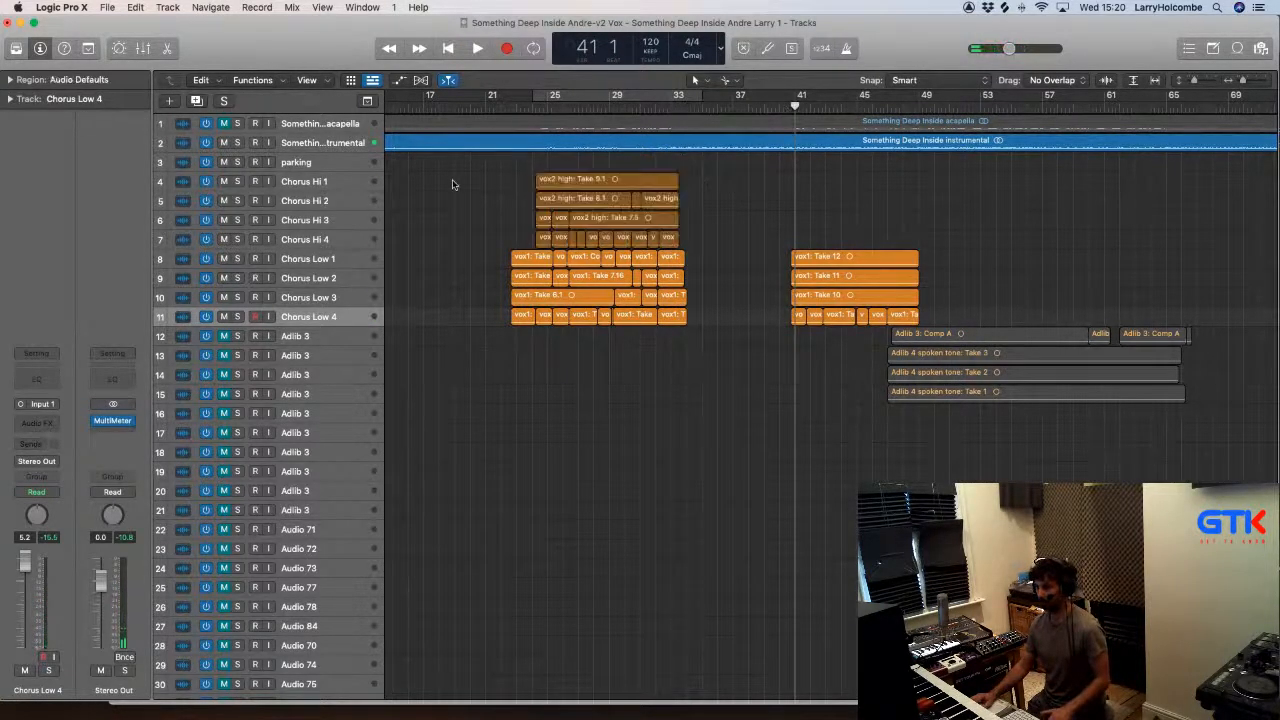
key(space)
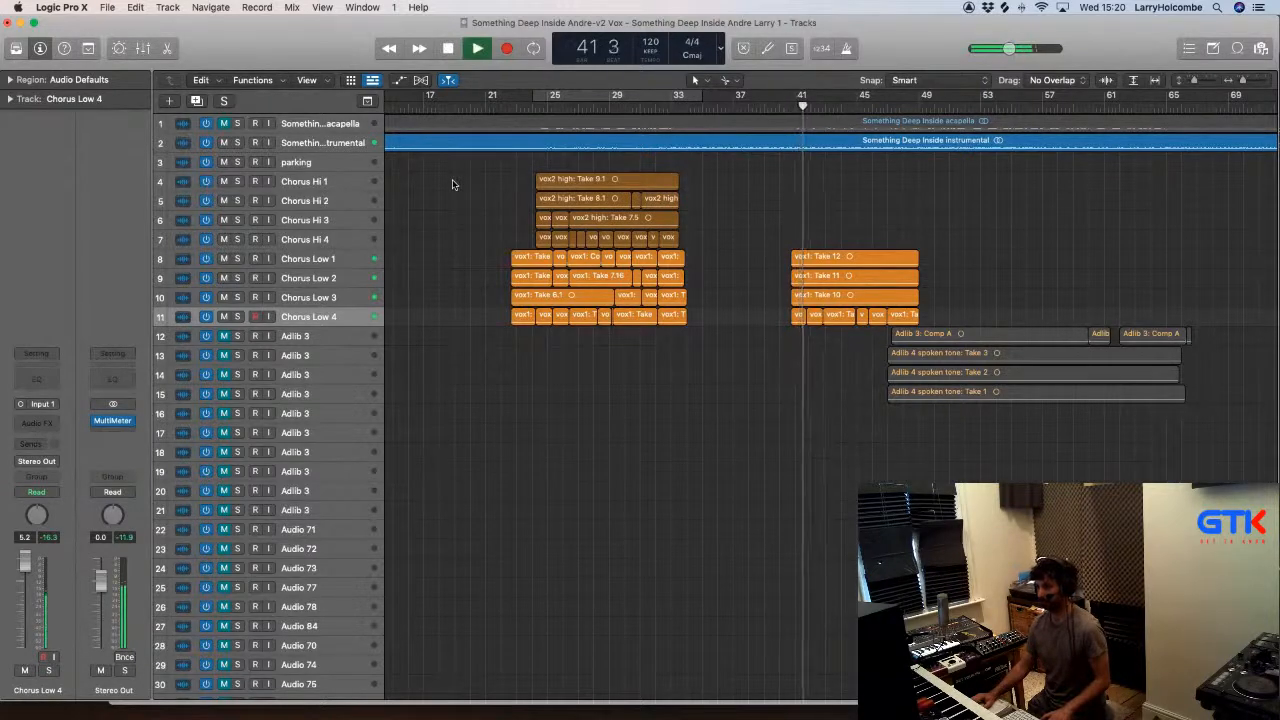
key(z)
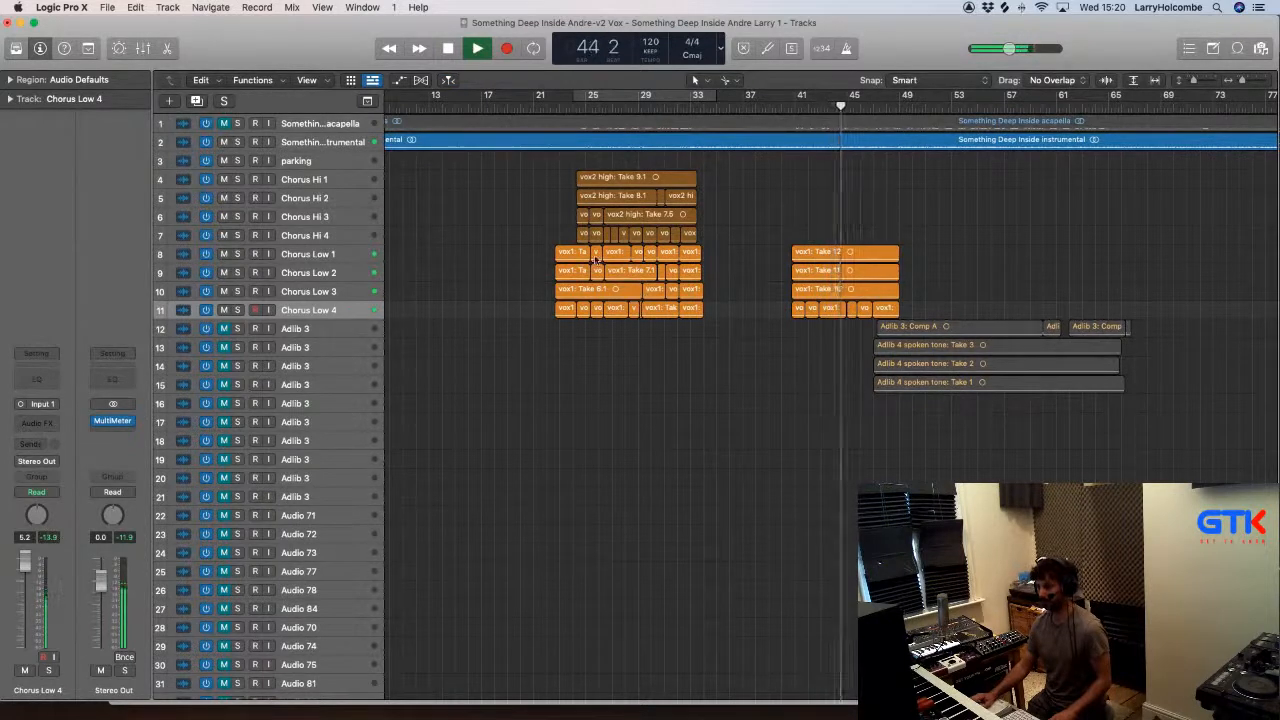
key(space)
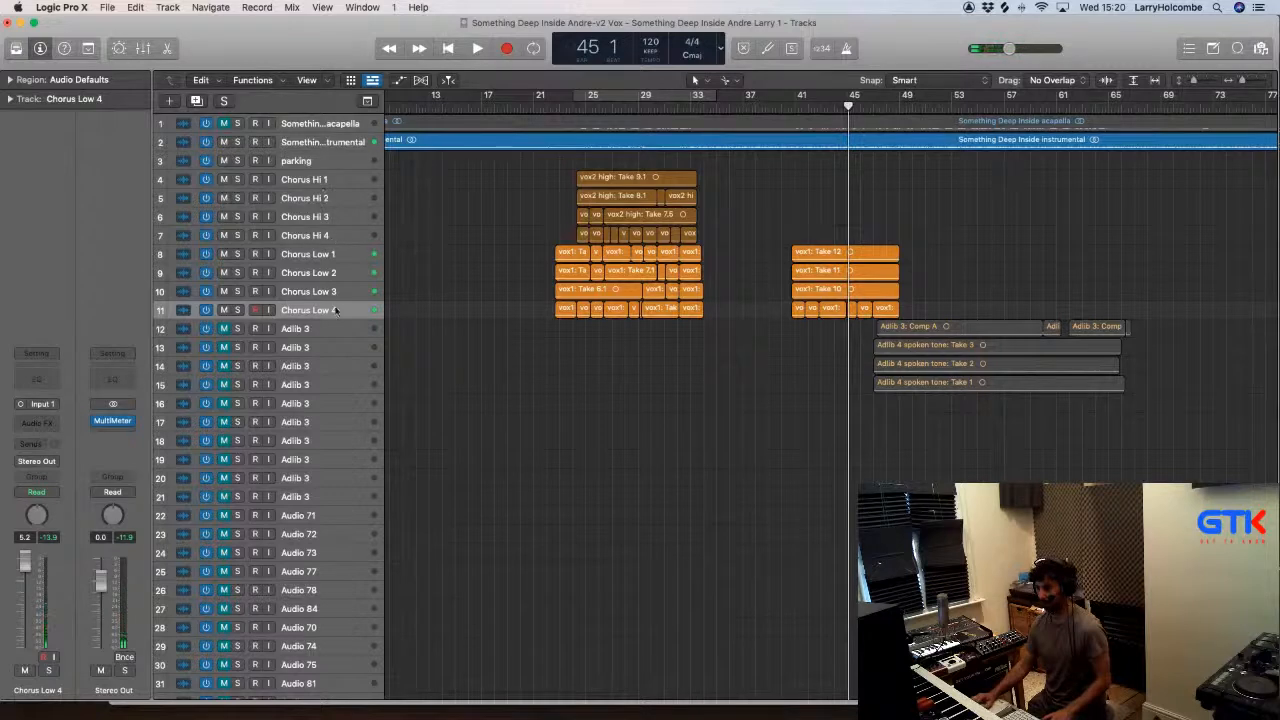
key(super+d)
key(super+d)
key(super+d)
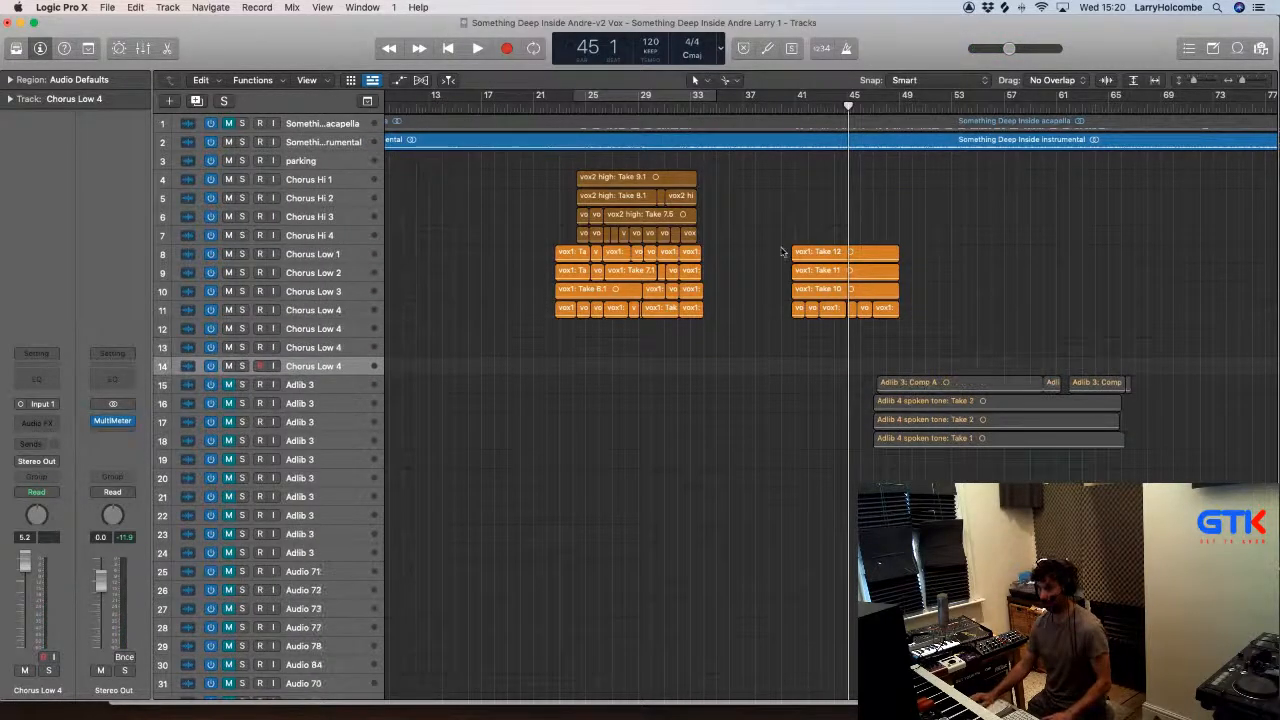
Step: Try moving the second vox1 block down four tracks, then undo the move
drag(783, 230, 918, 334)
drag(823, 254, 823, 327)
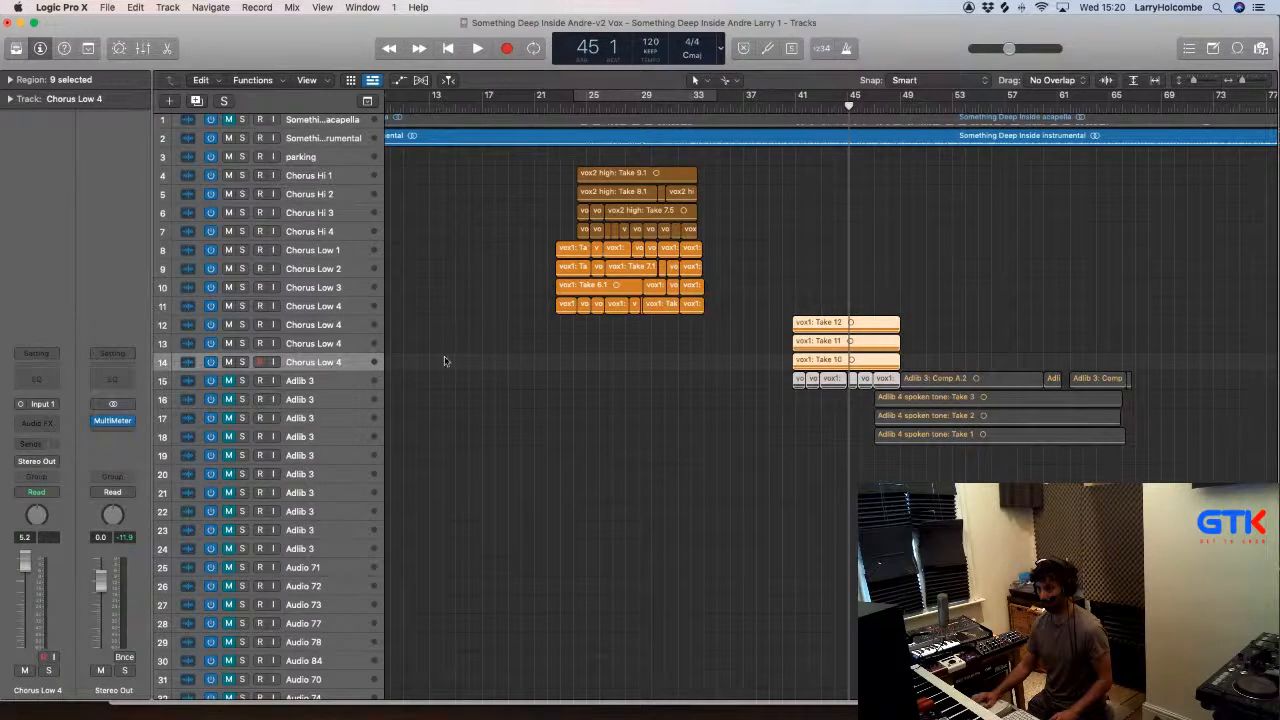
key(super+z)
click(337, 362)
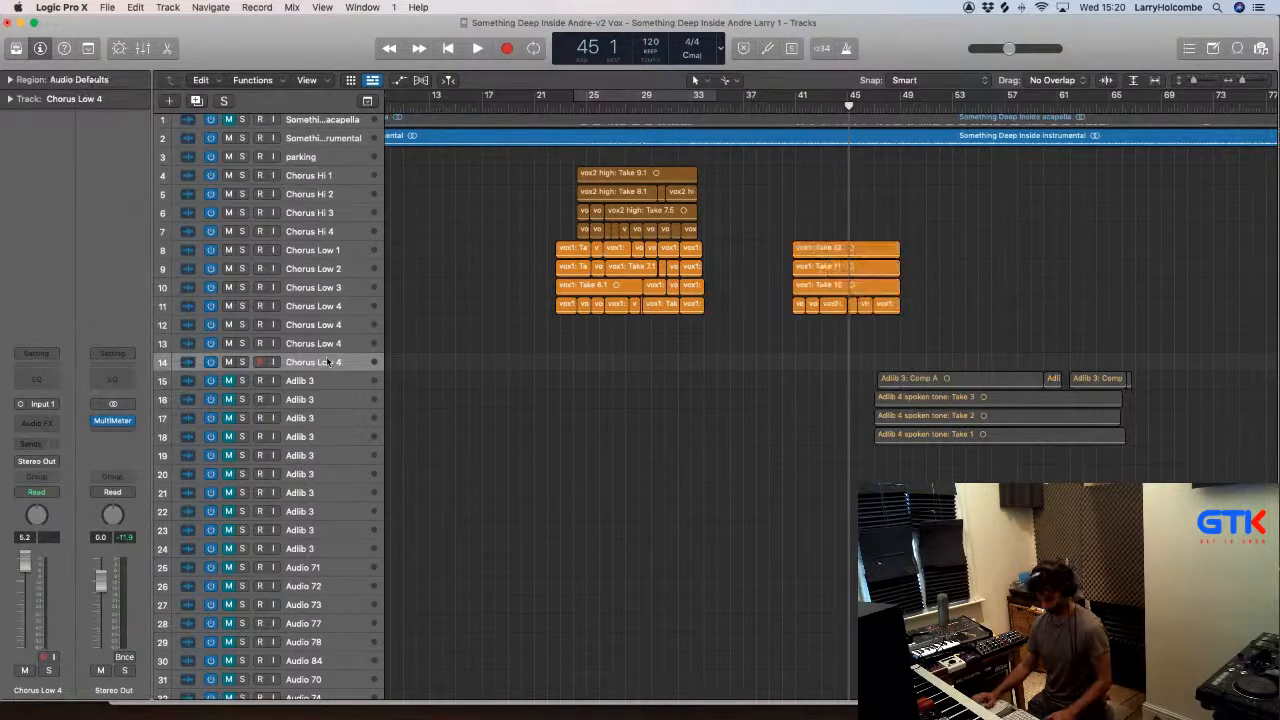
Step: Add a fourth Chorus Low 4 track and move the nine vox1 regions onto tracks 12–15
key(super+d)
drag(769, 217, 908, 339)
drag(816, 248, 816, 334)
click(330, 325)
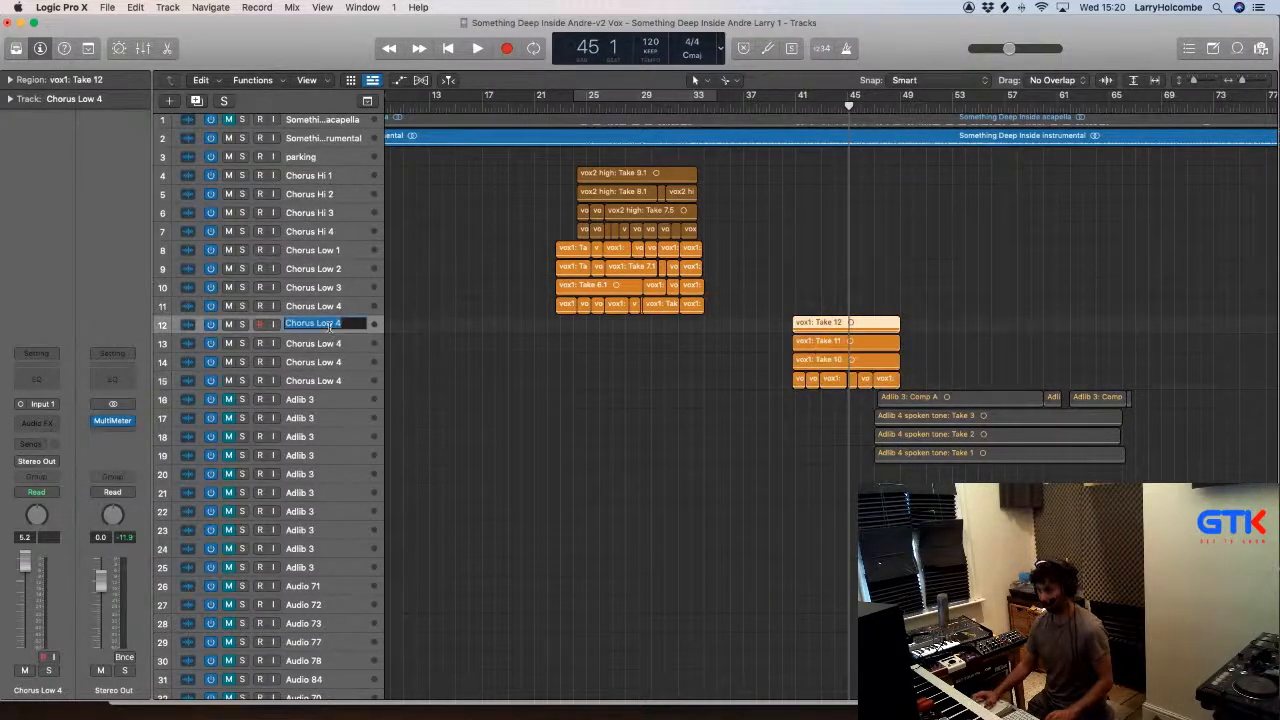
Step: Name track 12 'Verse Main 1' and track 13 'Verse Main 2'
double_click(310, 324)
text(Verse)
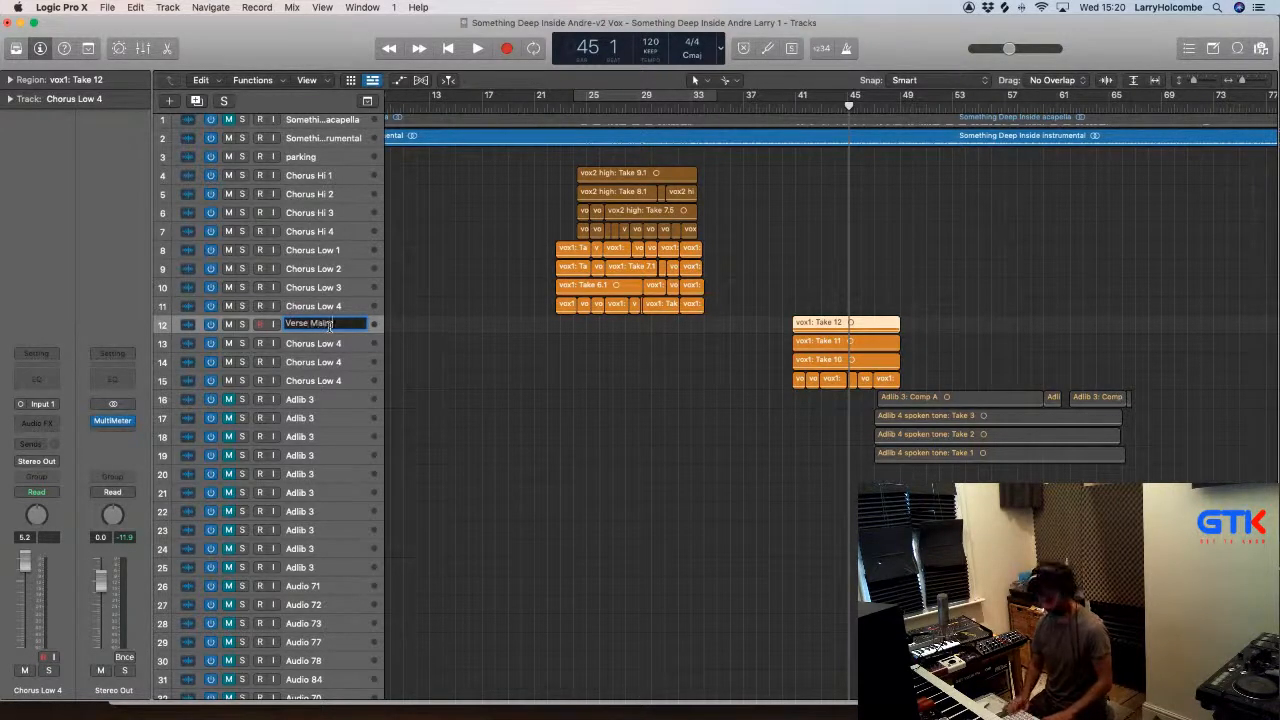
text(Main2)
key(BackSpace)
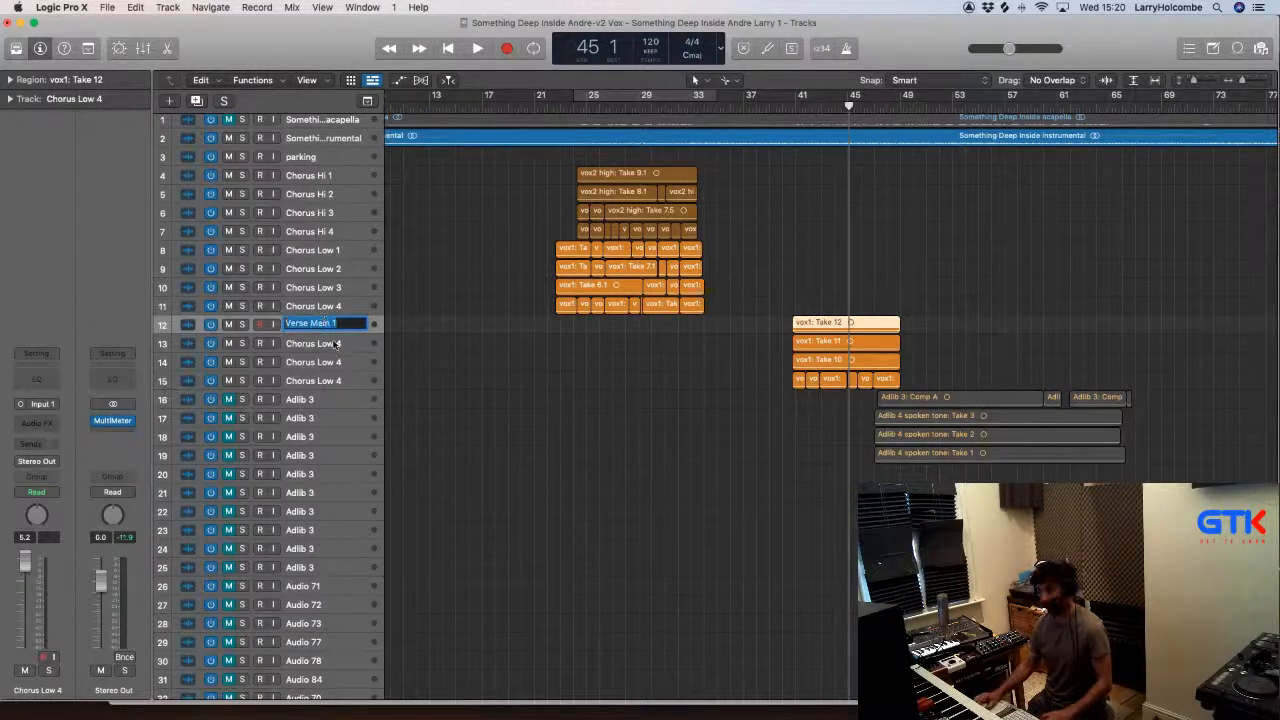
double_click(336, 344)
text(Verse Main 1)
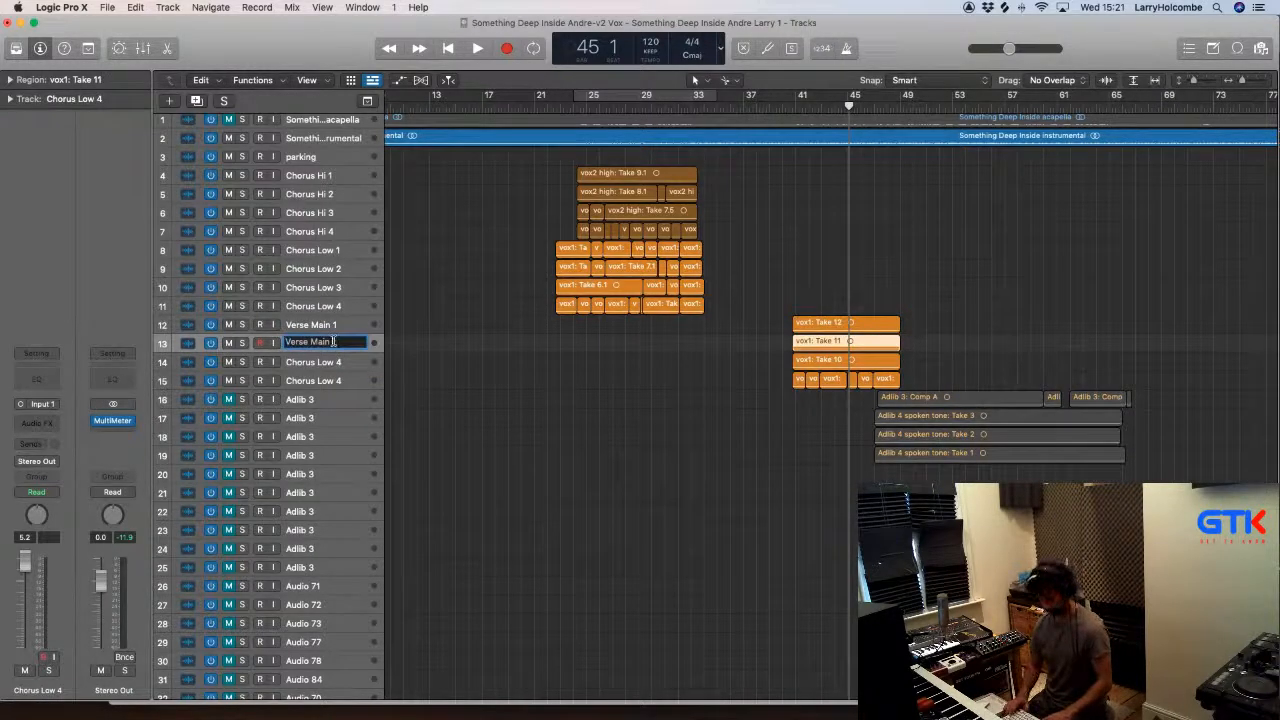
text(2)
Step: Name tracks 14 and 15 'Verse Main 3' and 'Verse Main 4'
double_click(331, 360)
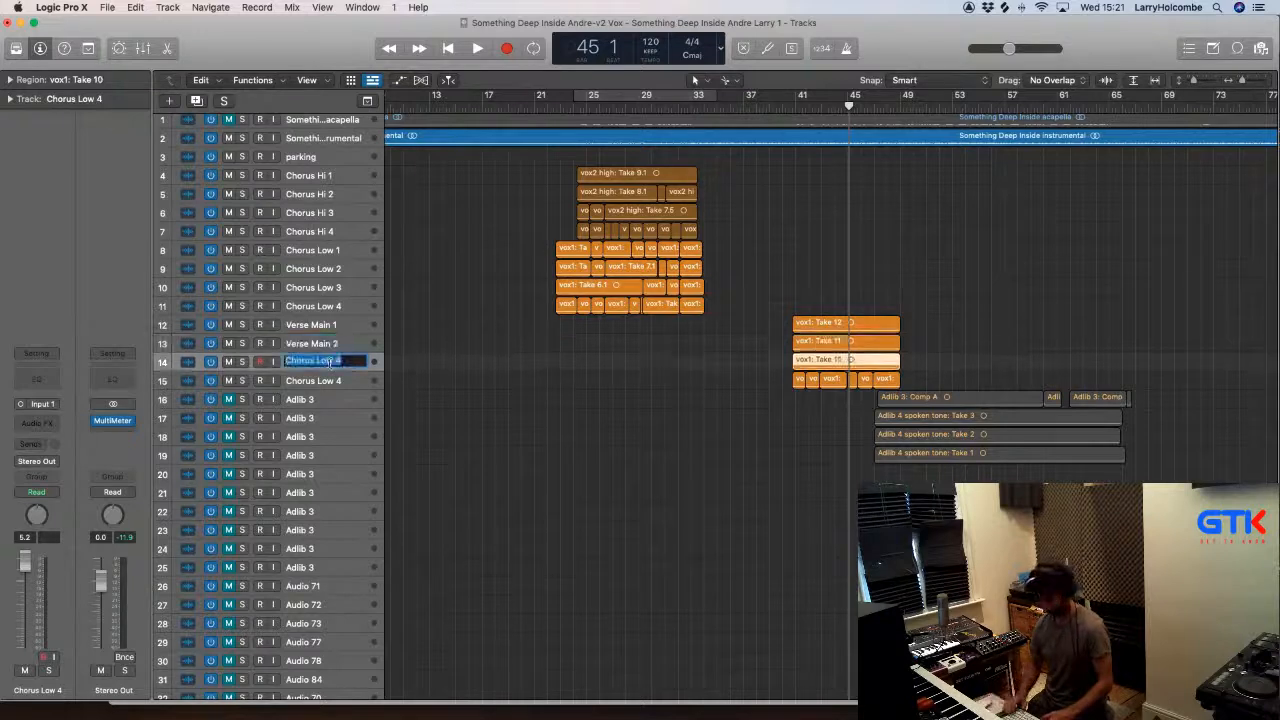
text(Verse Main 1)
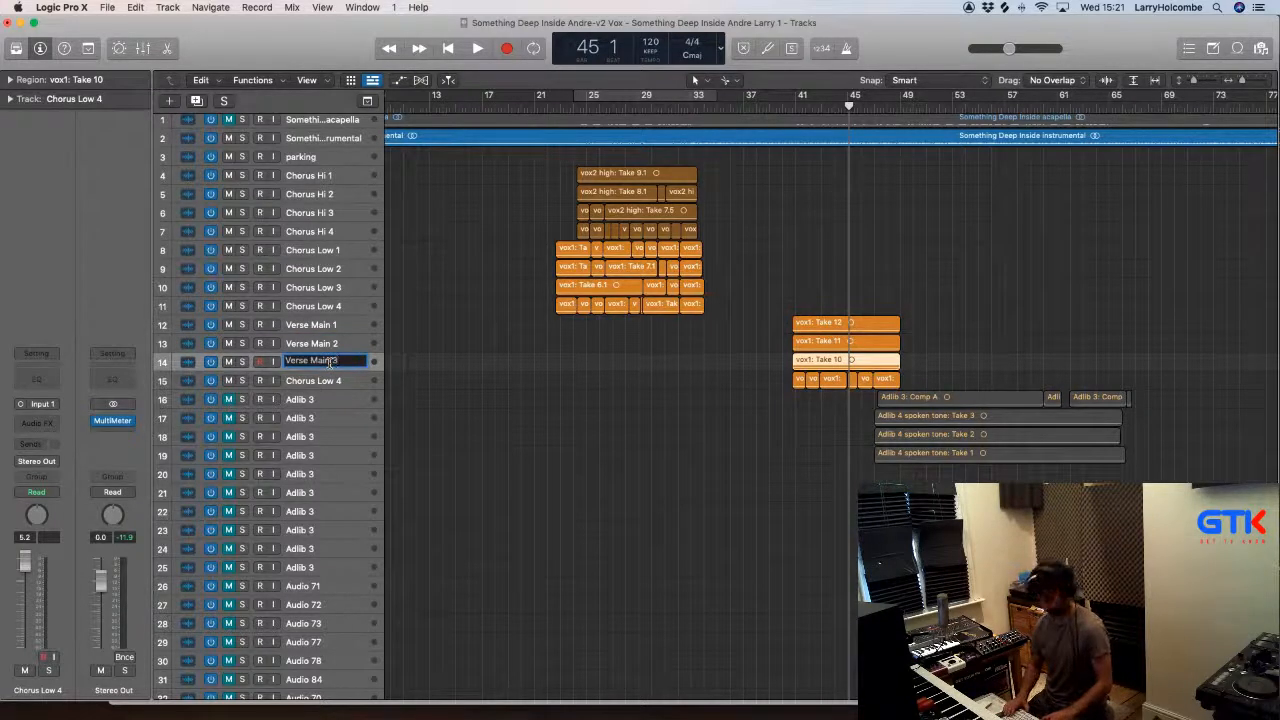
text(3)
key(Tab)
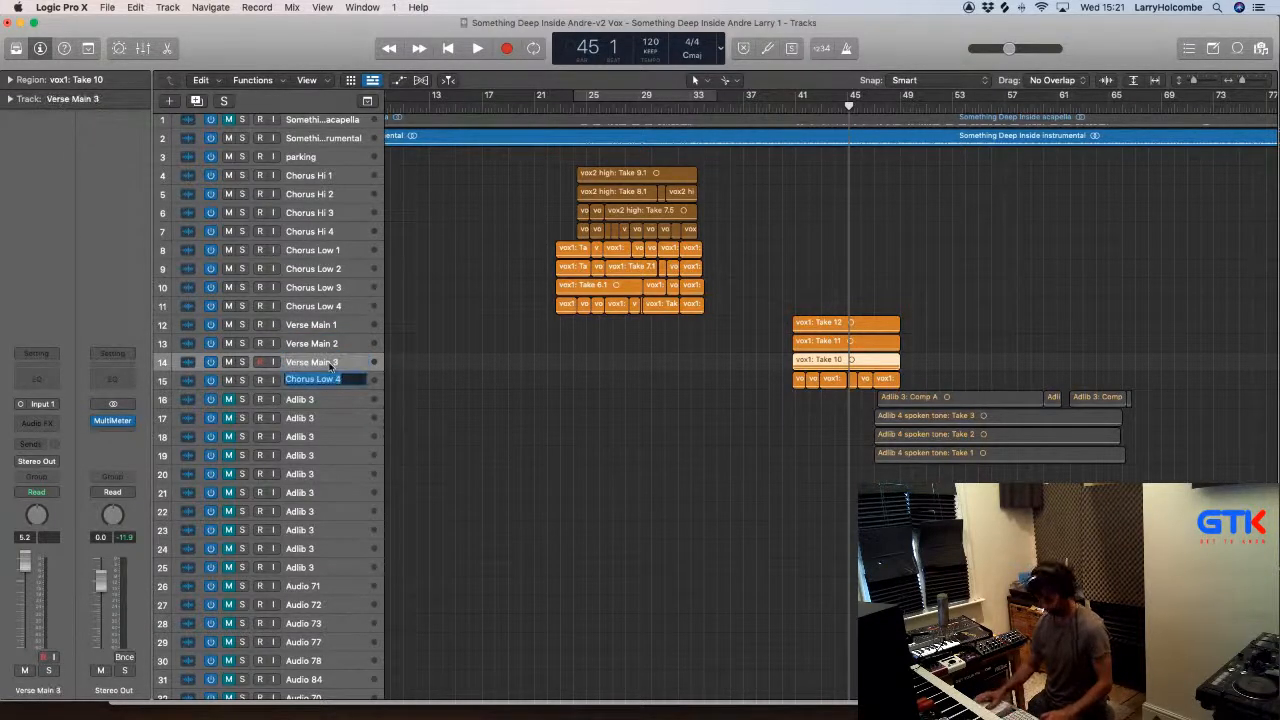
text(Verse Main)
text(4)
key(Return)
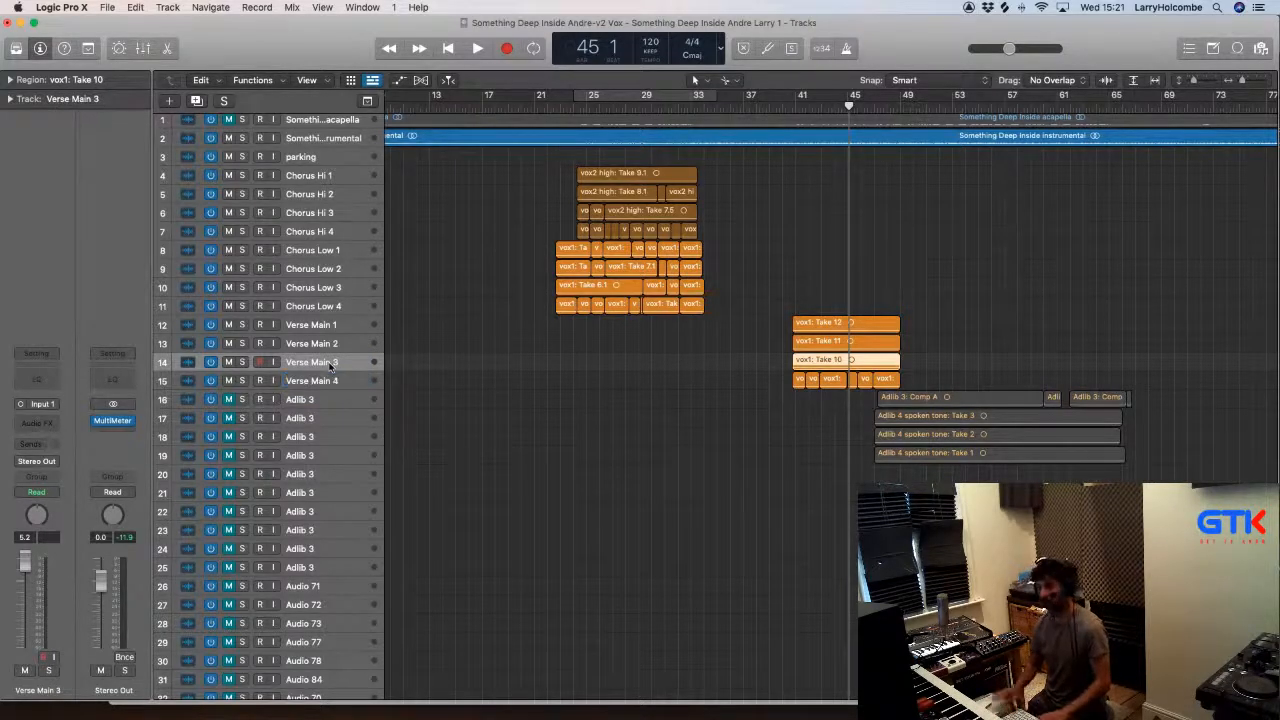
Step: Deselect the vox1 Take 10 region and play back from bar 42
click(793, 240)
click(809, 106)
key(space)
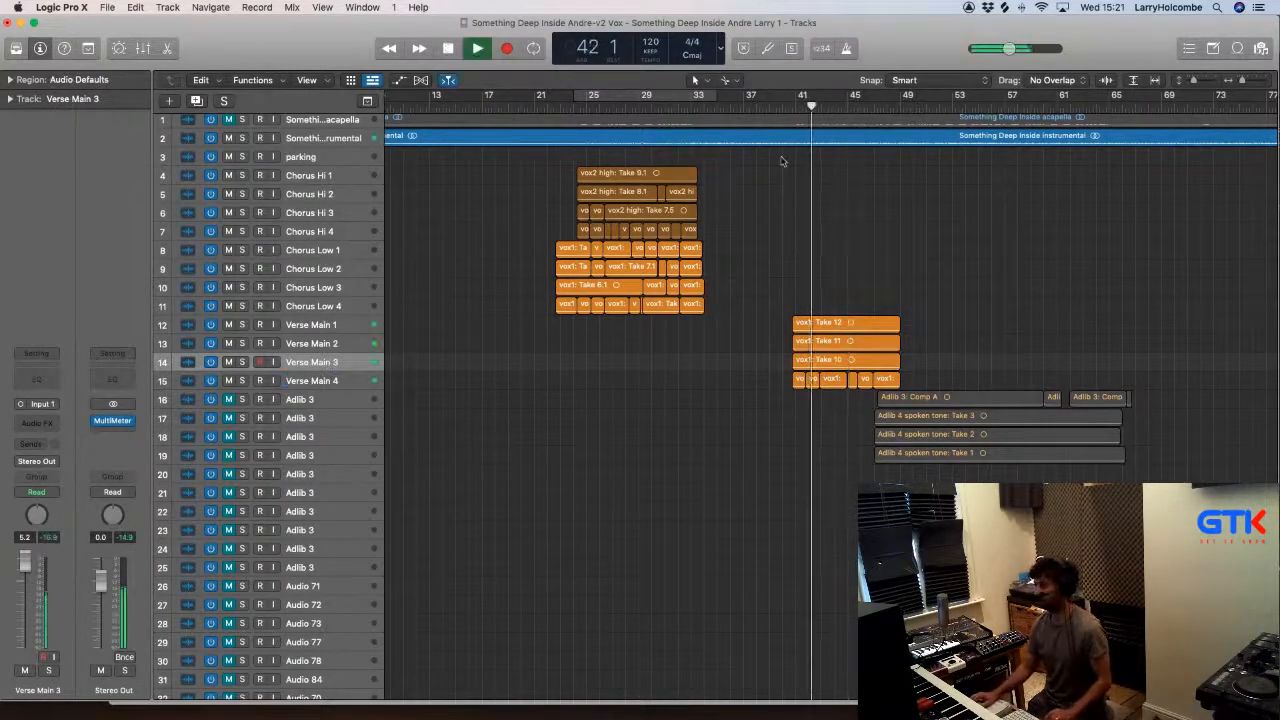
scroll(706, 180, down, 3)
Step: Copy all chorus stack regions on tracks 4–11 to bar 49
key(super+Up)
key(super+Up)
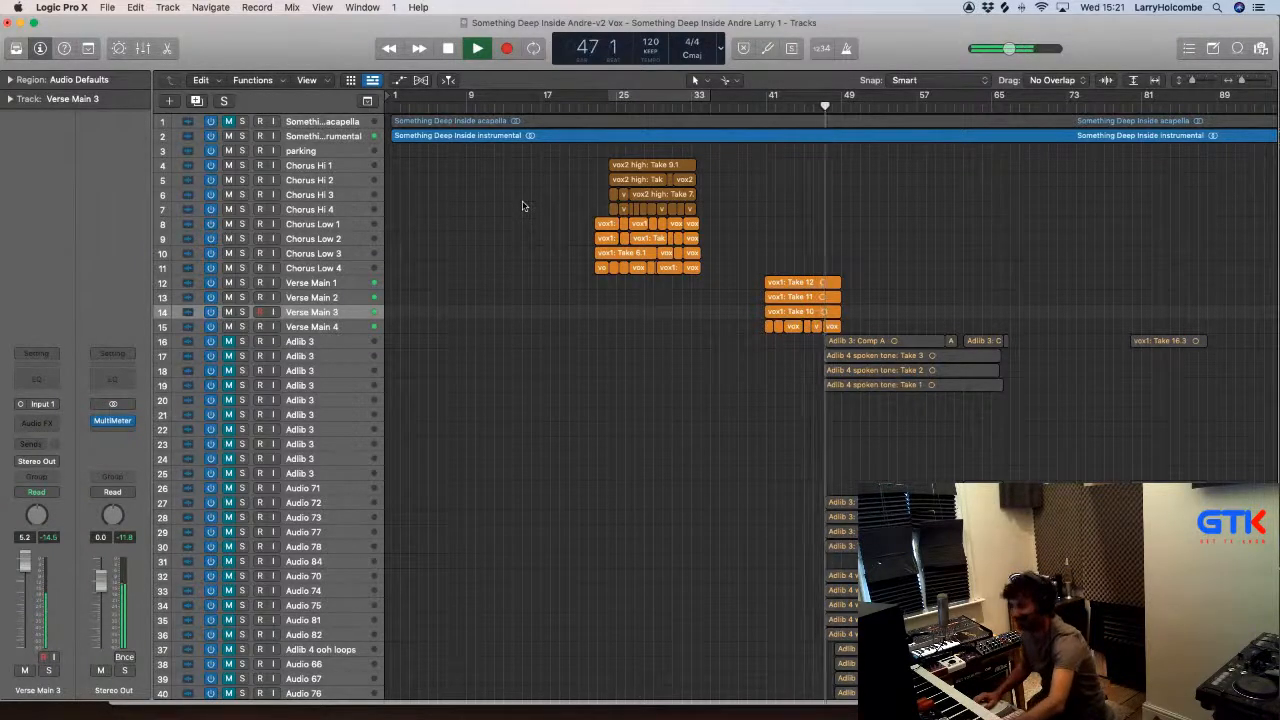
drag(538, 159, 750, 279)
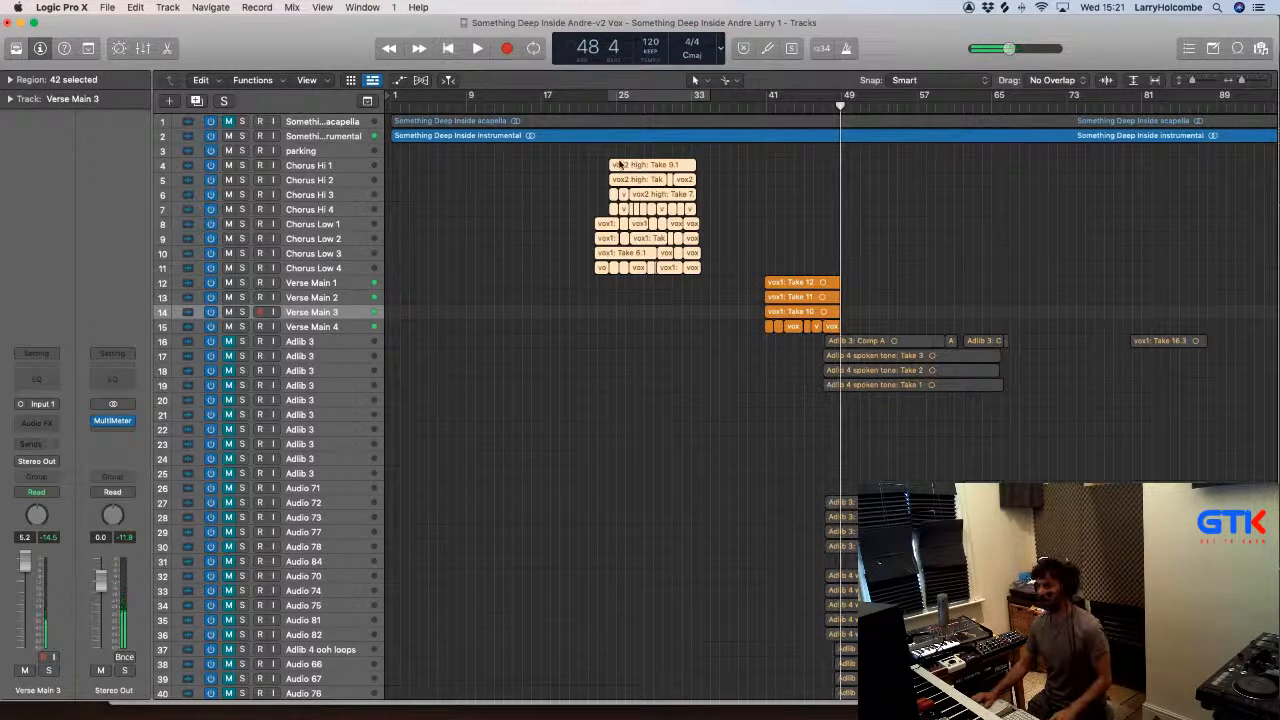
drag(619, 163, 846, 176)
click(740, 249)
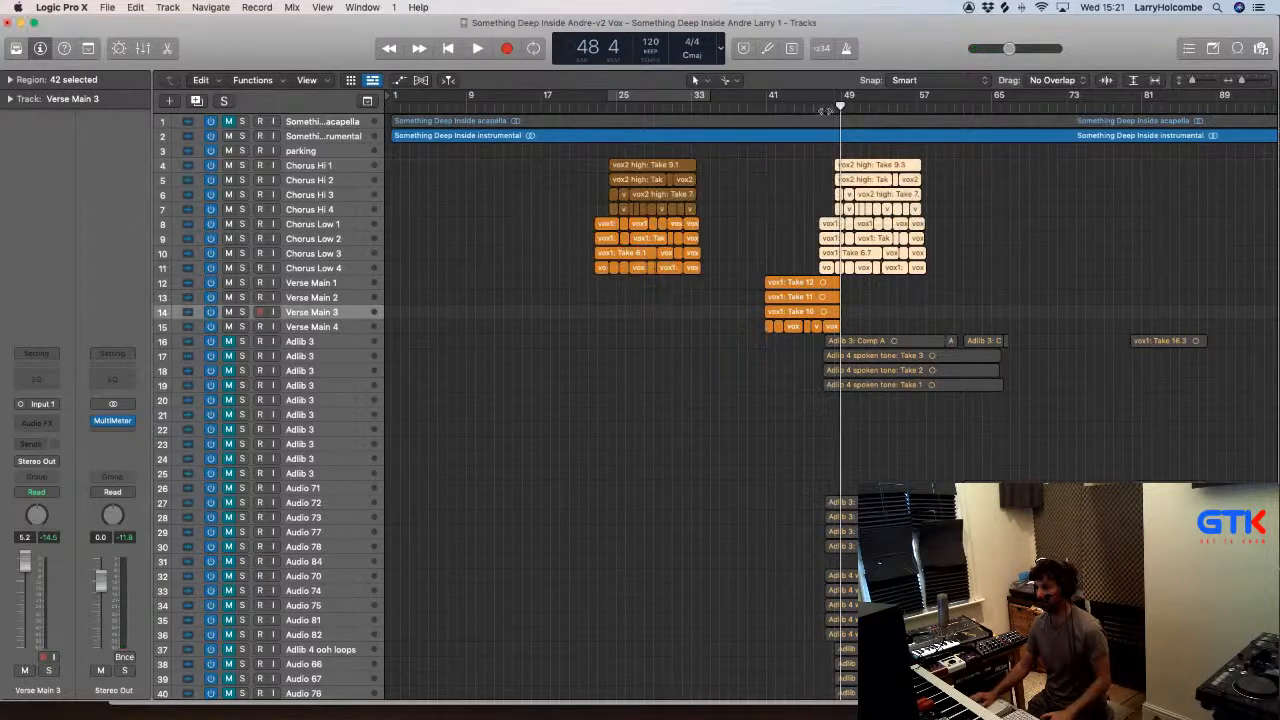
key(space)
Step: Zoom in on bars 40–60 and select the opening regions of Chorus Low 1–4
drag(762, 147, 948, 398)
click(672, 271)
drag(672, 271, 737, 405)
click(682, 269)
key(t)
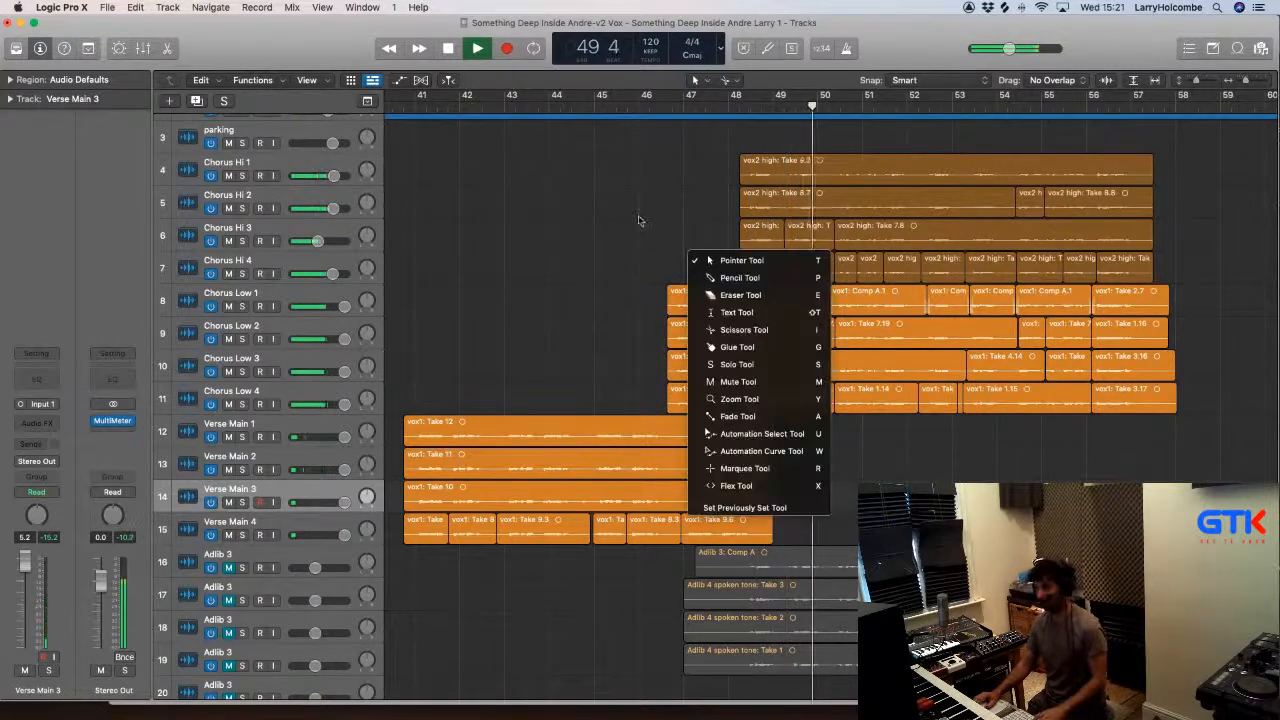
key(i)
drag(641, 264, 733, 413)
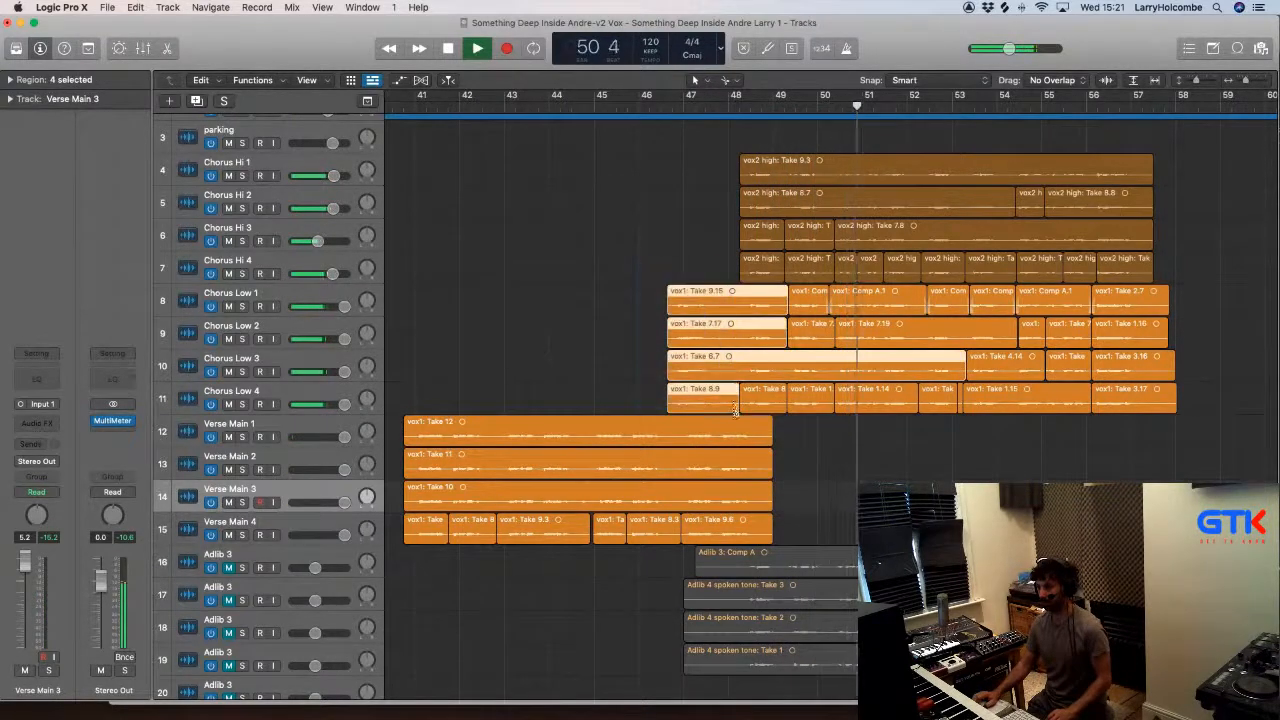
Step: Erase the leading parts of the Chorus Low 1–4 regions with the Marquee Tool
click(727, 80)
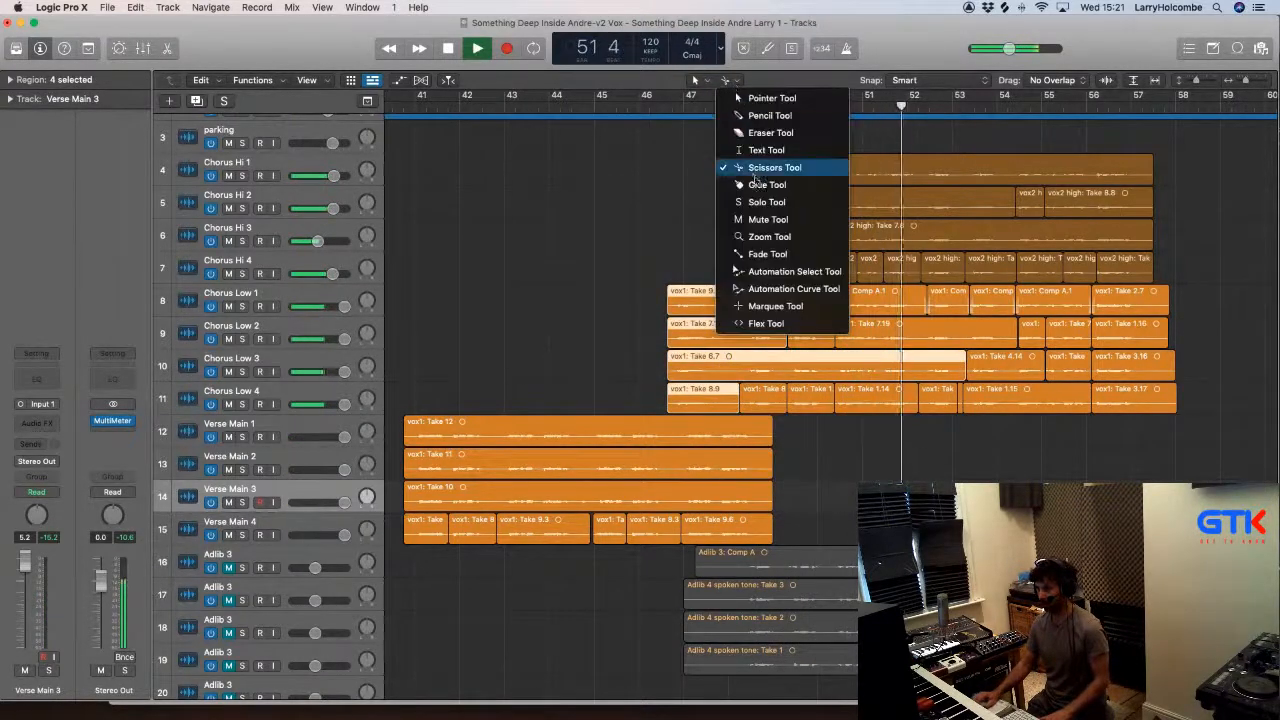
click(760, 306)
drag(627, 251, 738, 397)
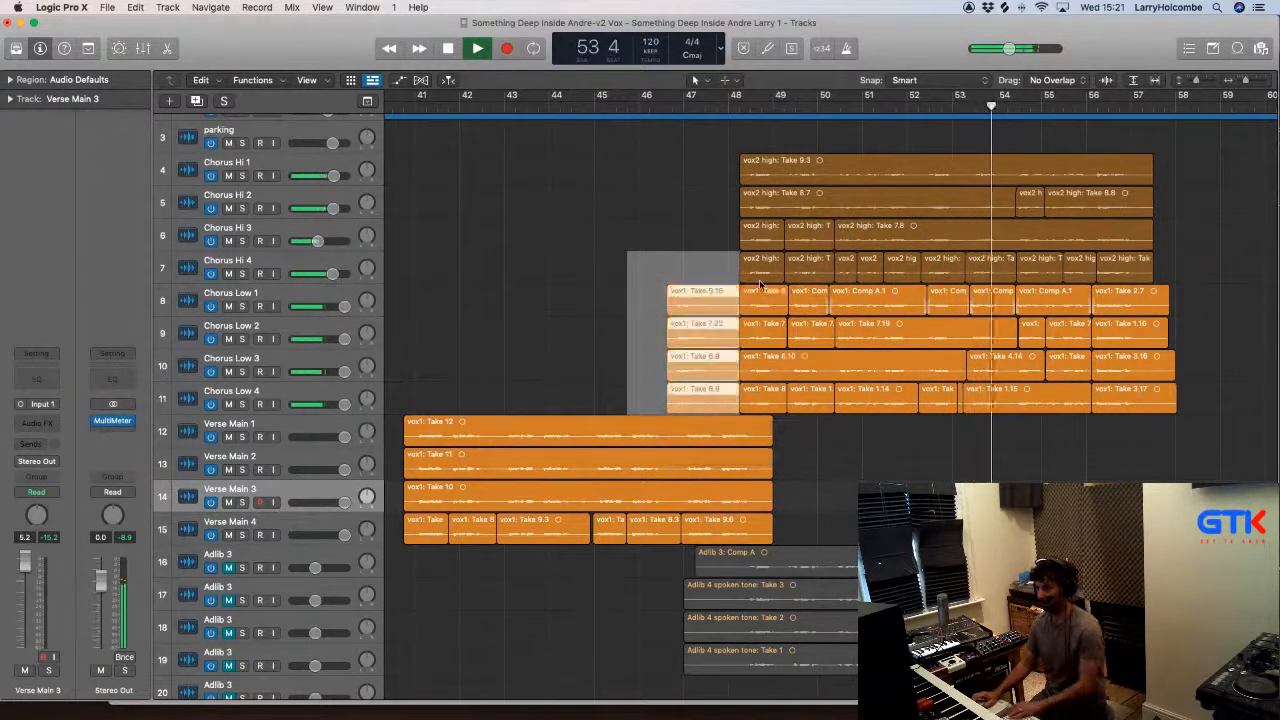
key(Delete)
click(733, 251)
key(super+Up)
key(super+Up)
key(super+Left)
key(super+Left)
key(super+Left)
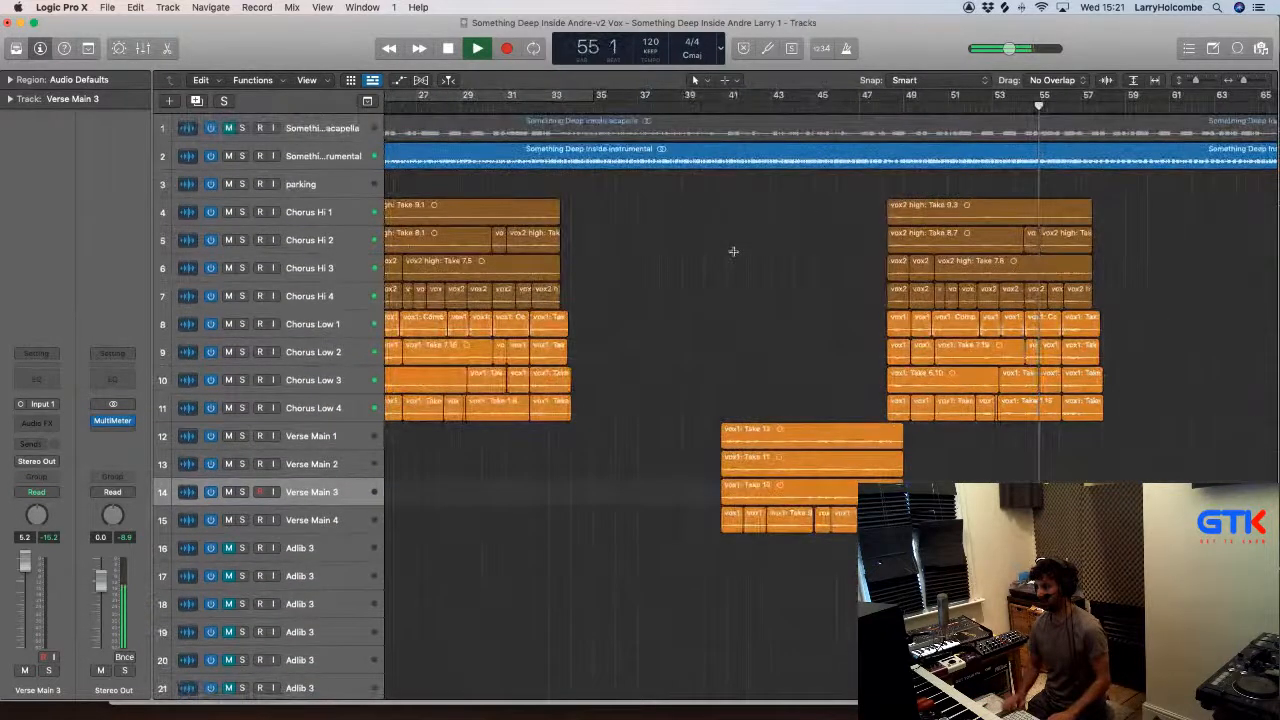
Step: Select the later chorus's vocal regions, fit them in view, and play from bar 55
scroll(1025, 474, down, 10)
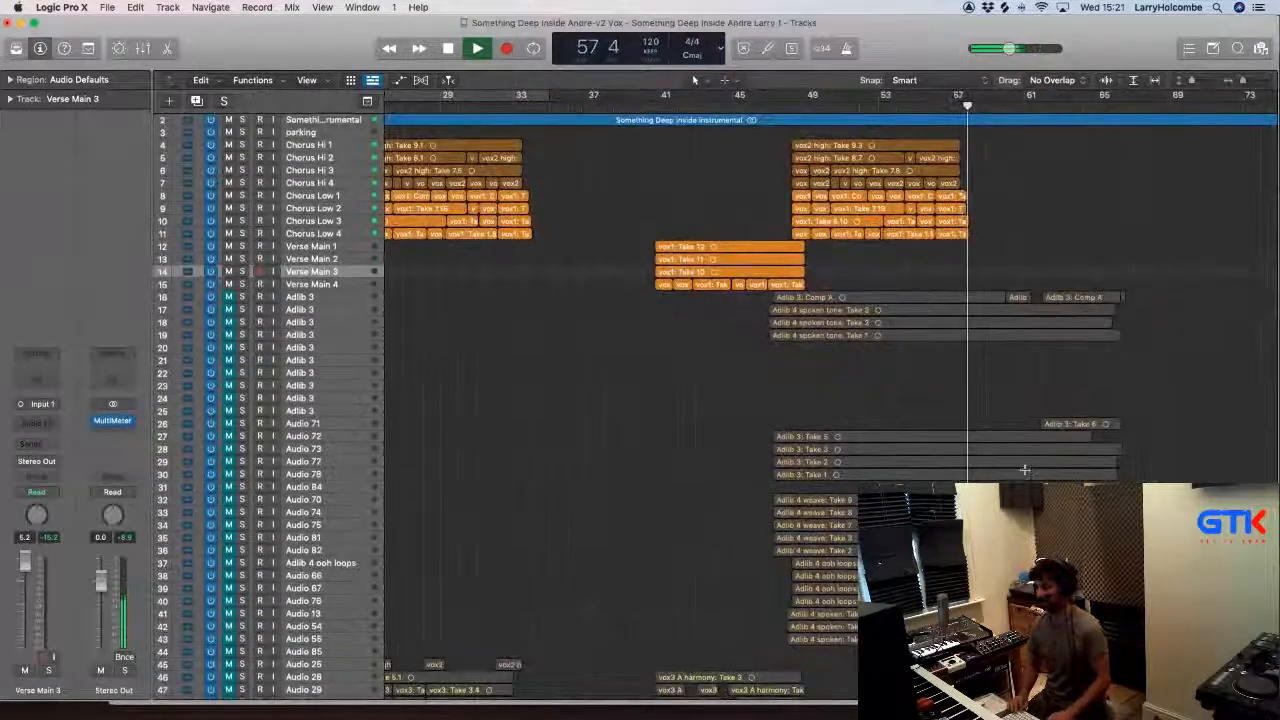
scroll(1029, 465, down, 3)
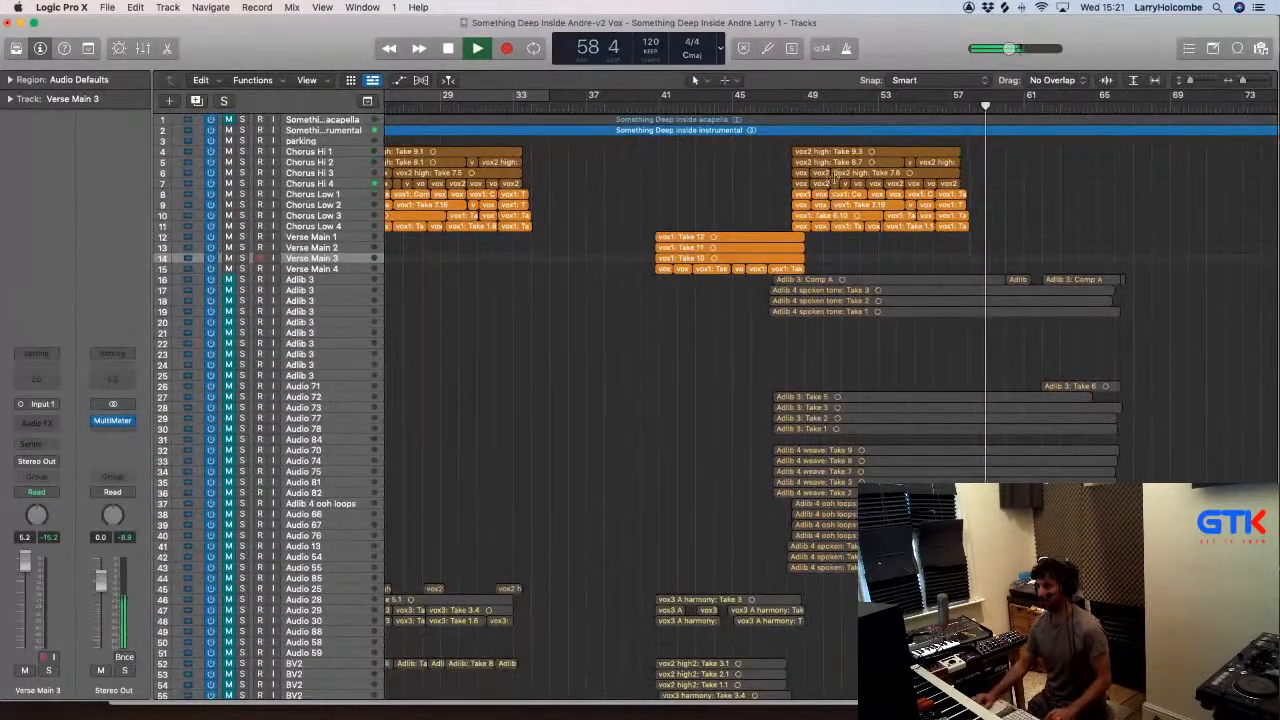
drag(763, 137, 1120, 370)
key(z)
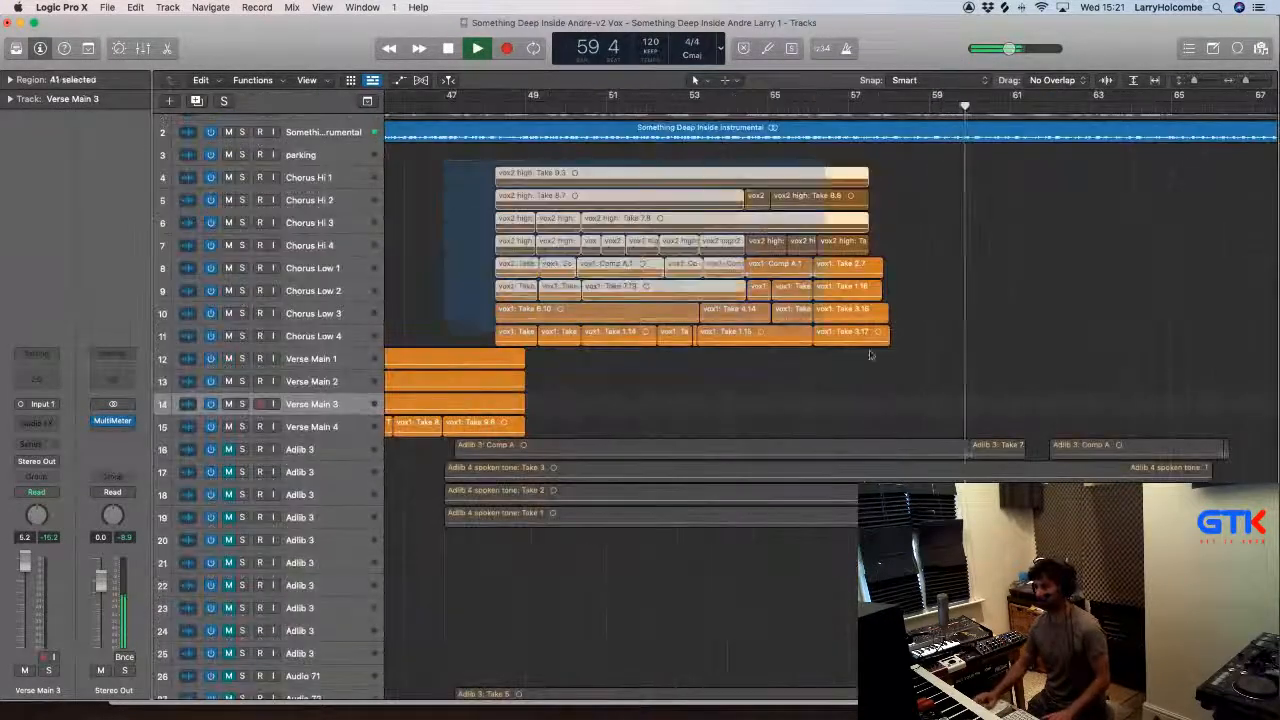
click(761, 106)
key(space)
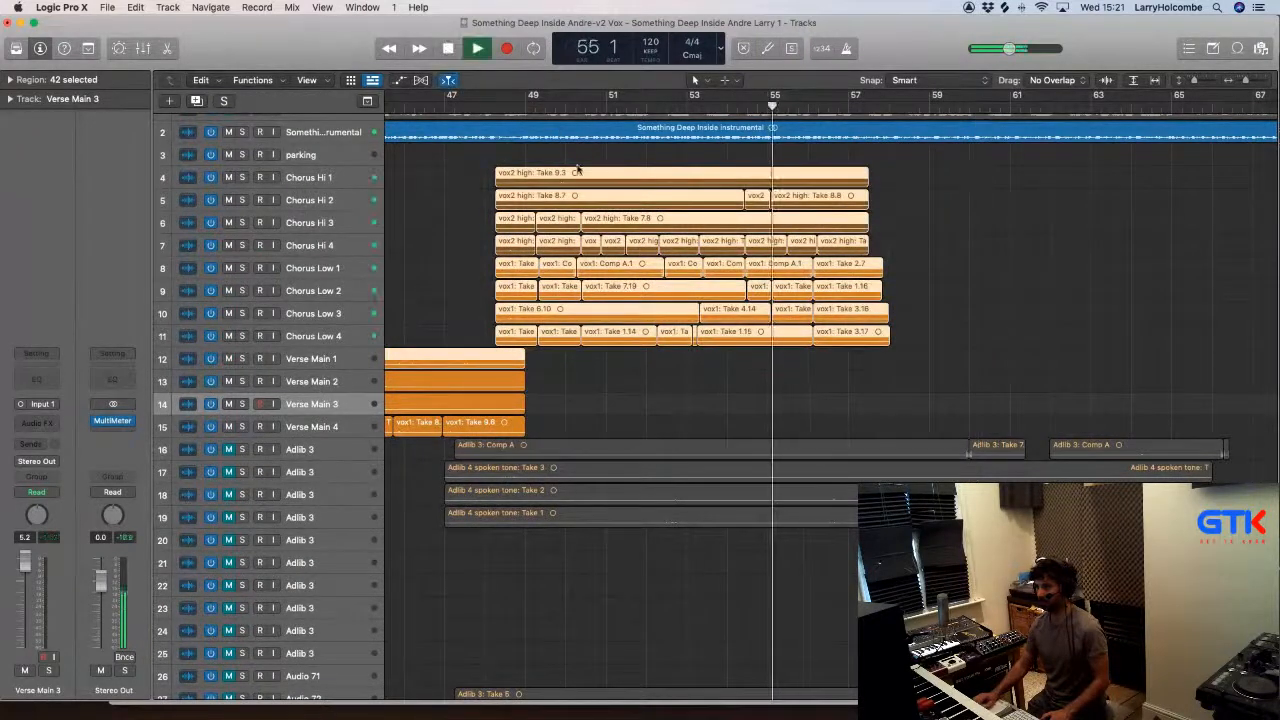
click(545, 160)
Step: Select the regions on all eight Chorus tracks, then return to bar 48 zoomed in
drag(463, 157, 967, 321)
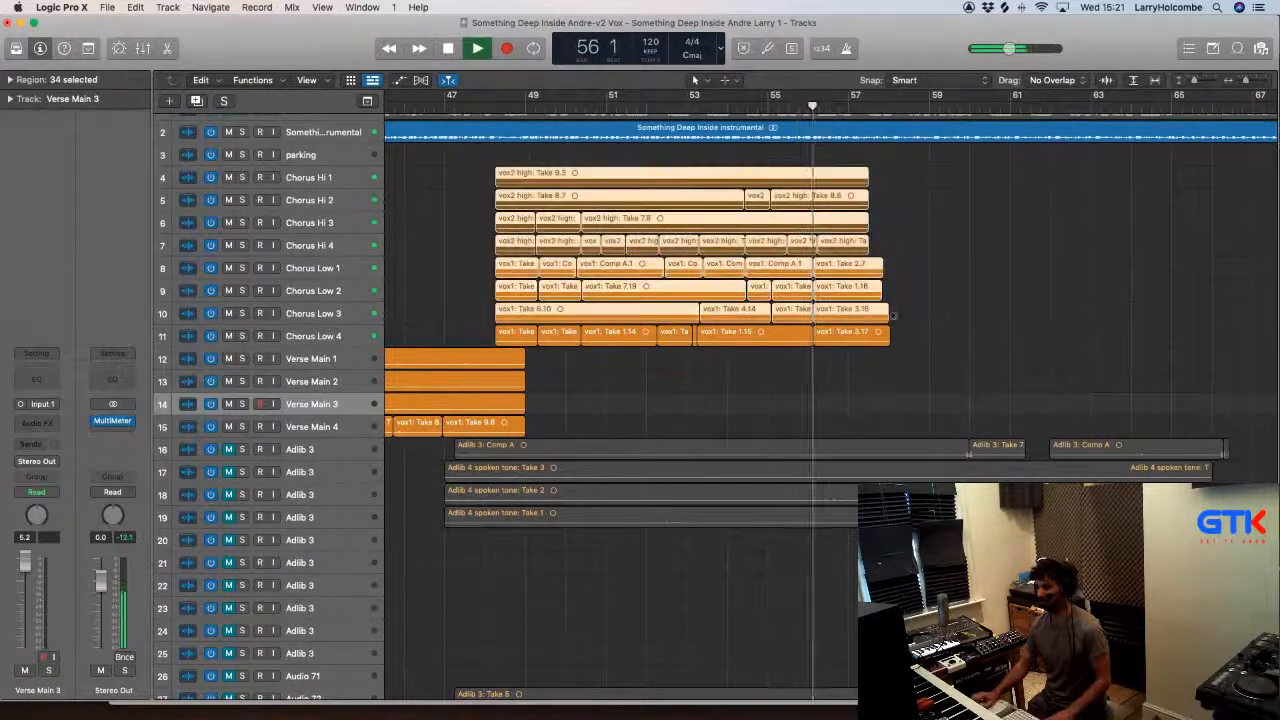
drag(485, 149, 909, 337)
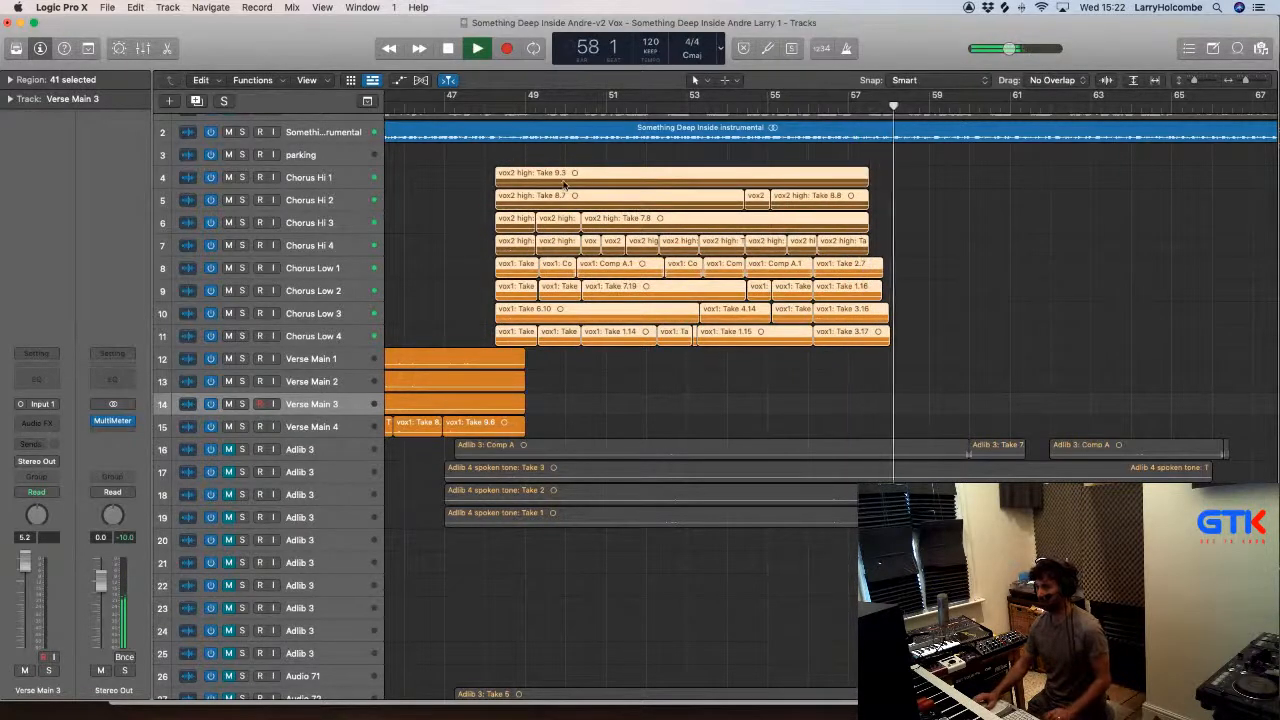
scroll(492, 167, down, 5)
key(space)
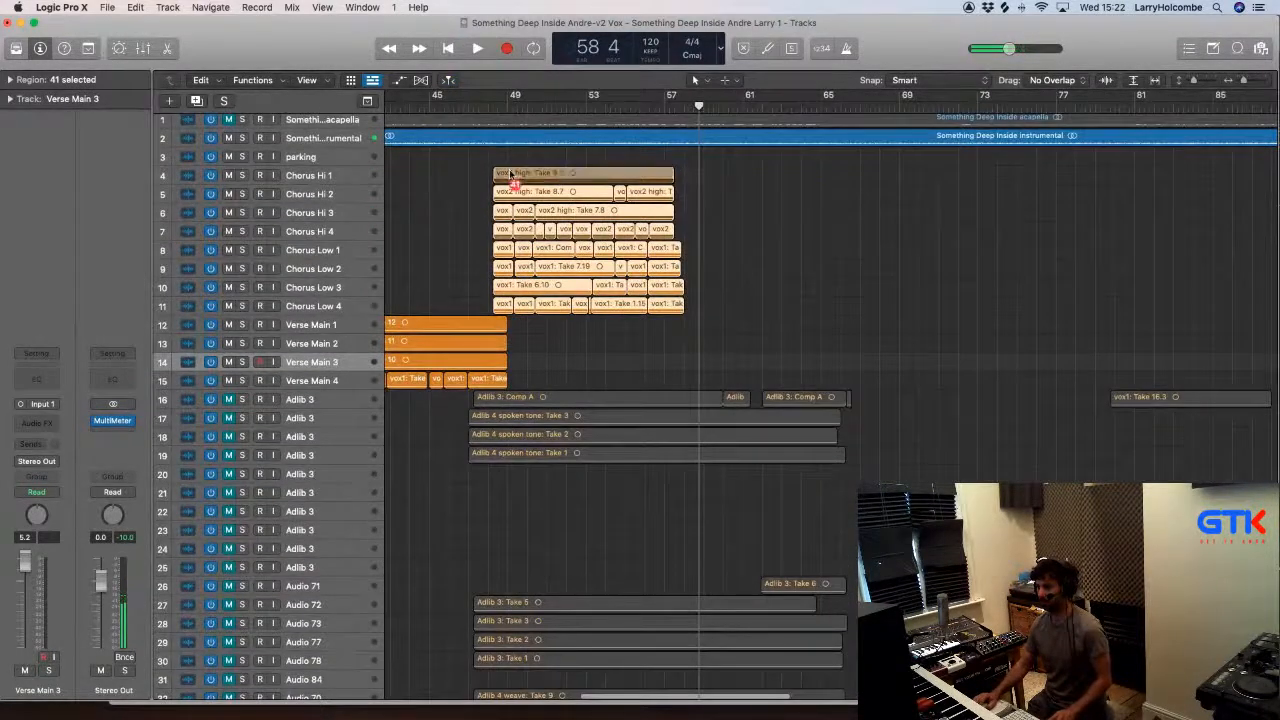
mouse_move(510, 175)
mouse_down()
mouse_move(686, 190)
mouse_move(510, 190)
mouse_up()
double_click(493, 105)
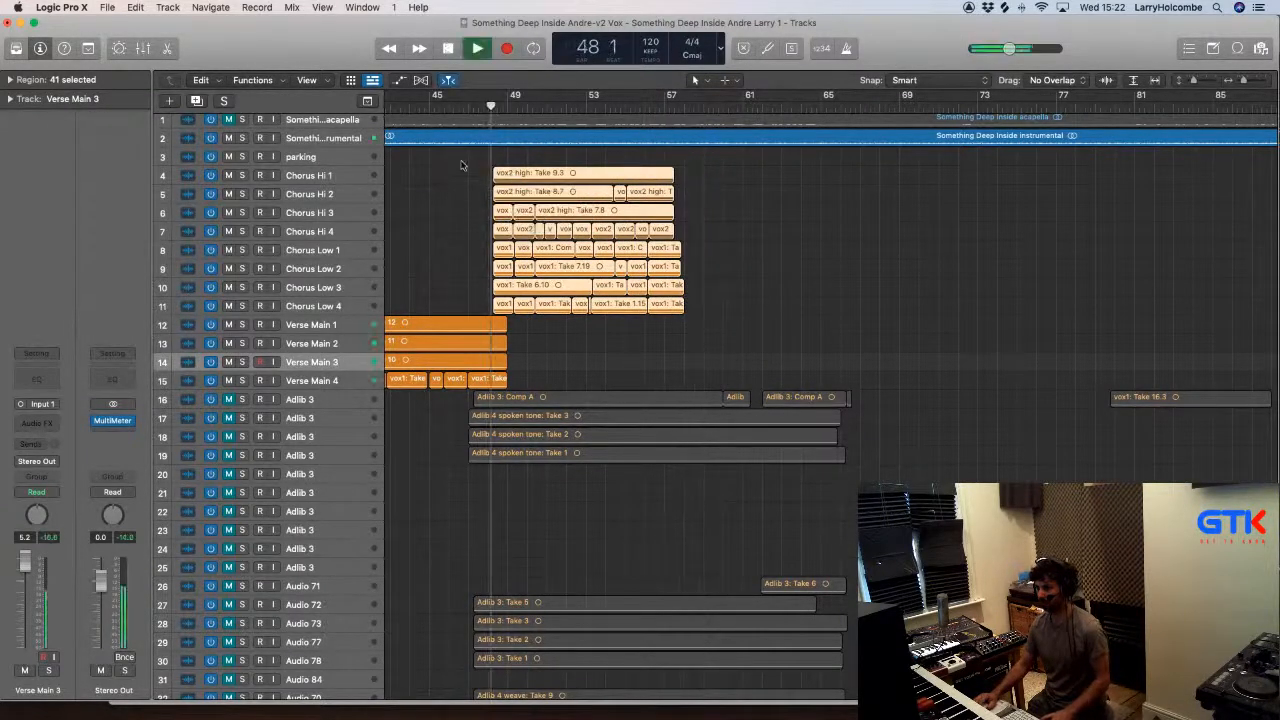
scroll(470, 157, left, 1)
drag(473, 149, 758, 346)
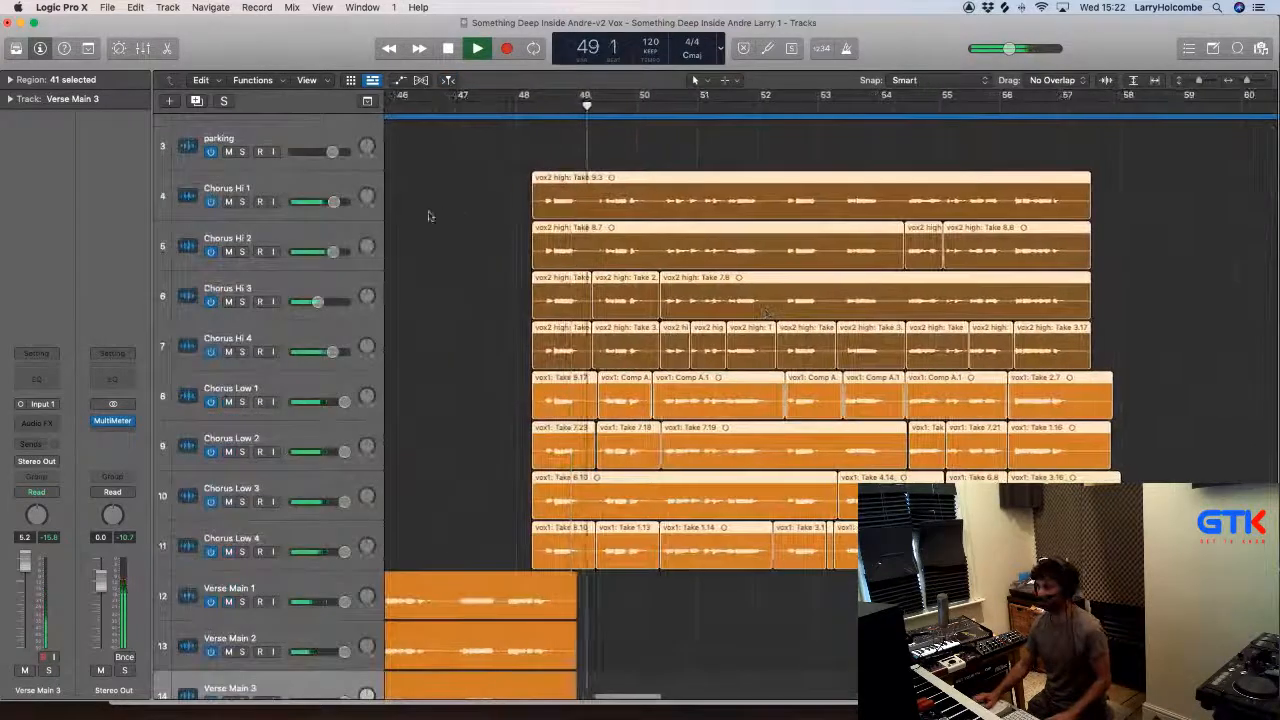
click(490, 201)
Step: Copy the Chorus Hi/Low regions from bar 49 to start at bar 57
key(super+Up)
key(super+Up)
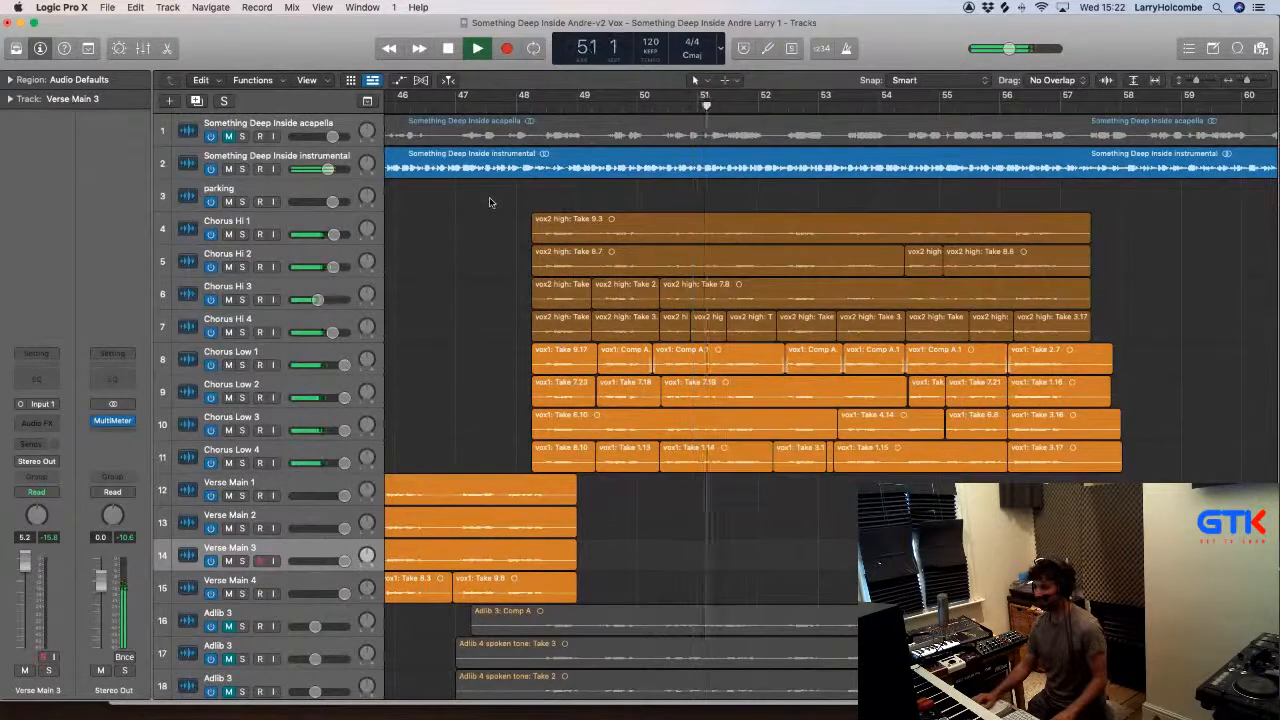
scroll(490, 202, left, 1)
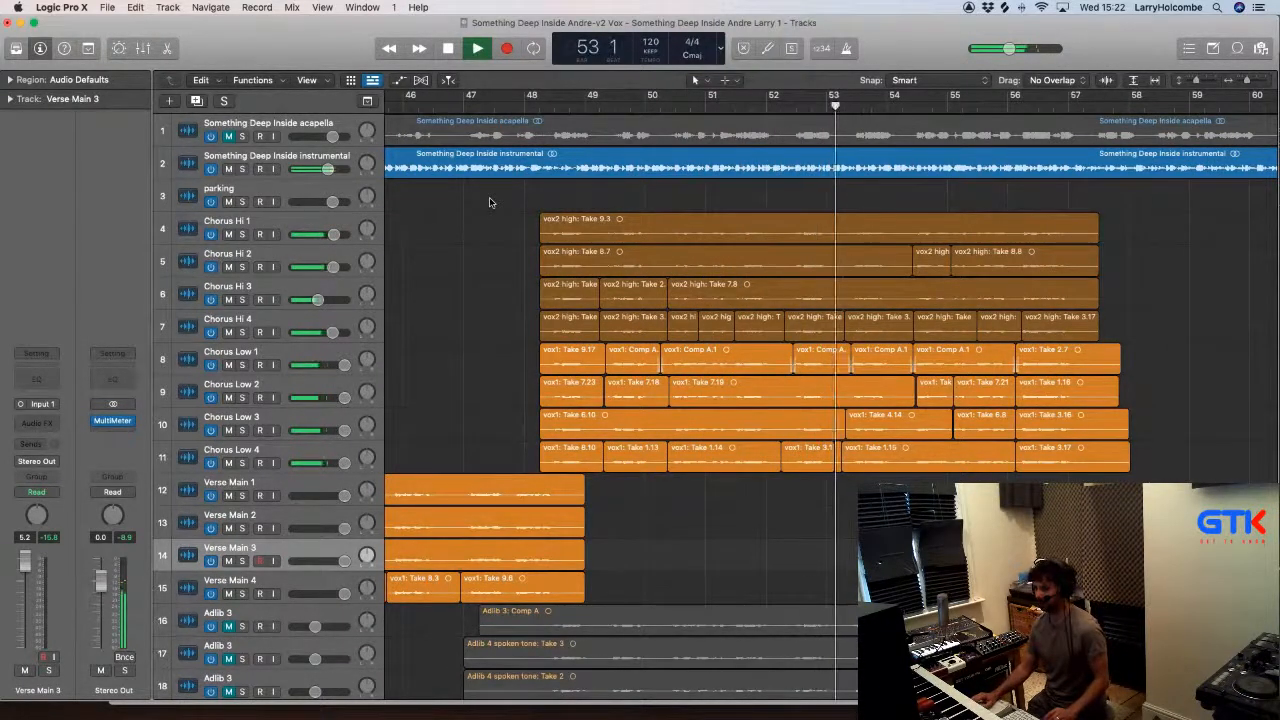
key(super+Left)
key(super+Up)
key(super+Left)
key(super+Up)
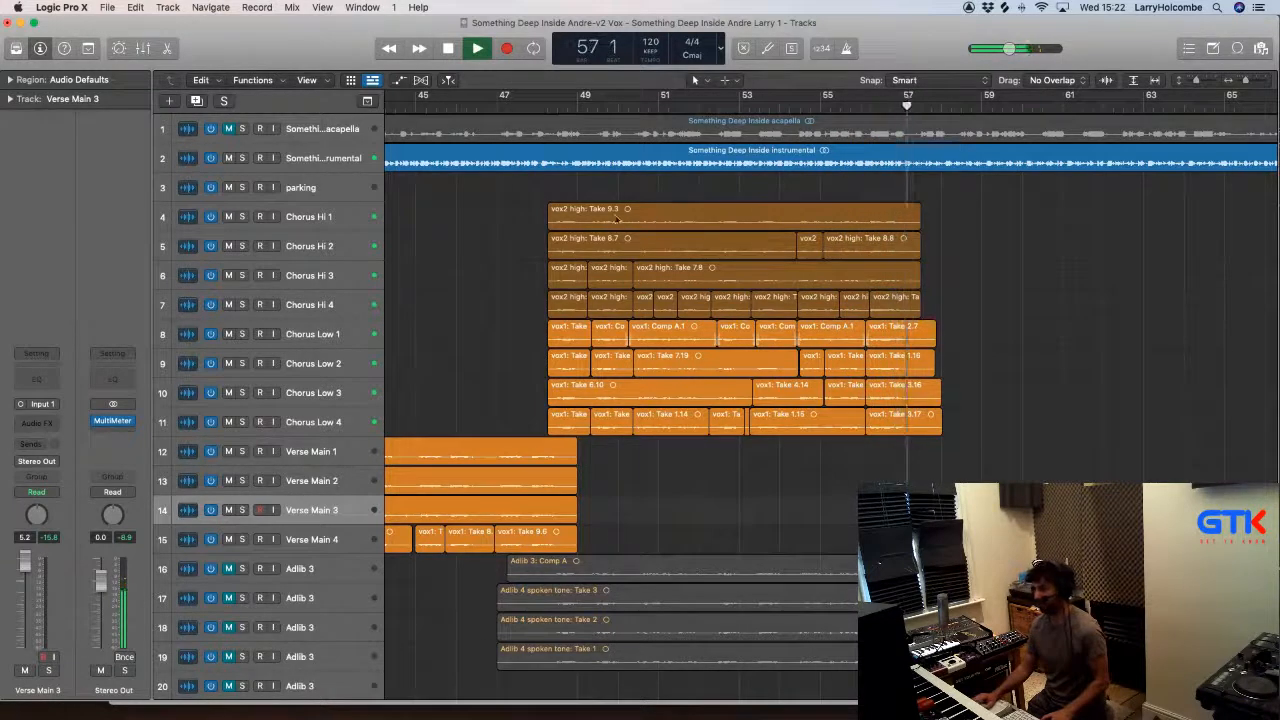
drag(584, 213, 971, 421)
drag(593, 215, 915, 230)
click(739, 248)
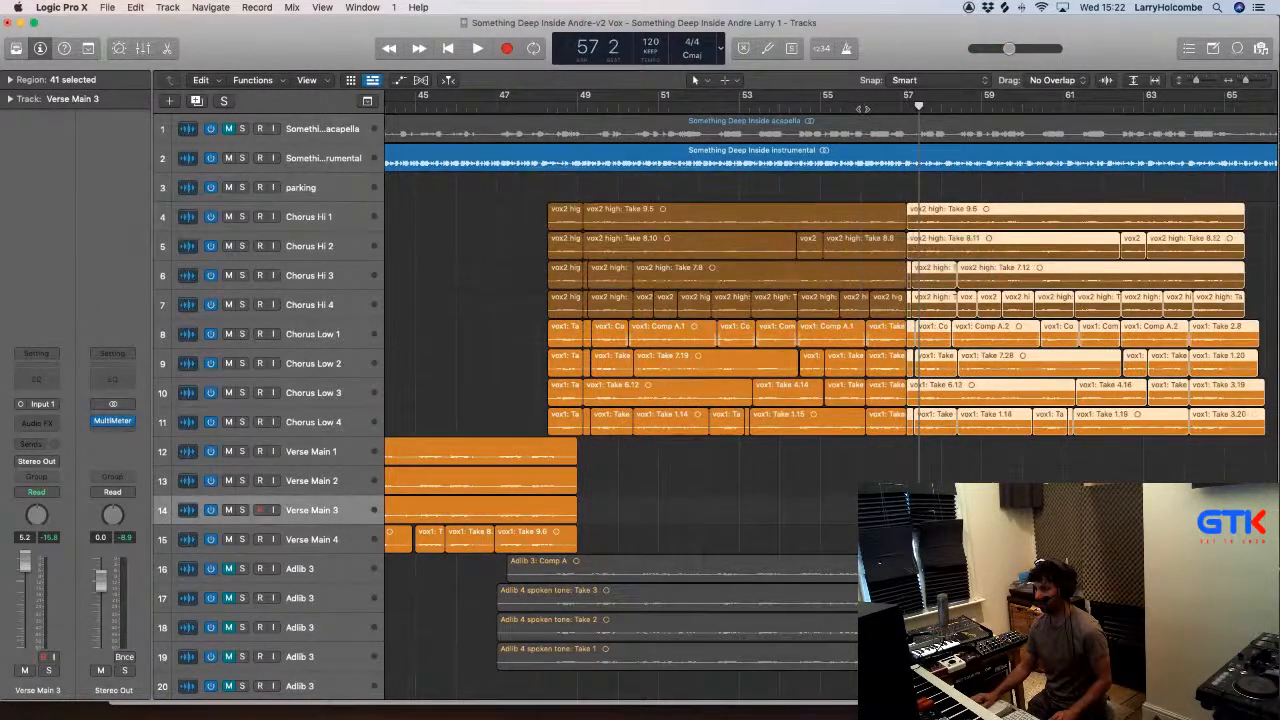
key(space)
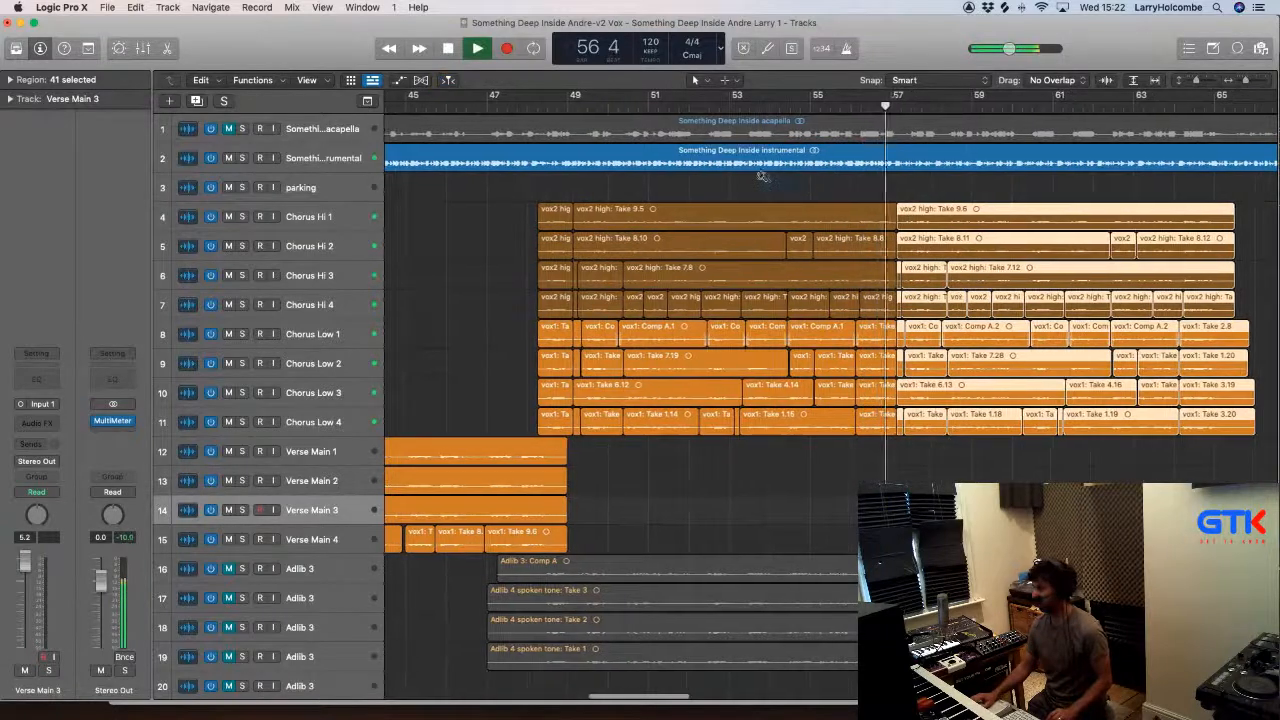
drag(762, 177, 1089, 469)
scroll(882, 350, down, 2)
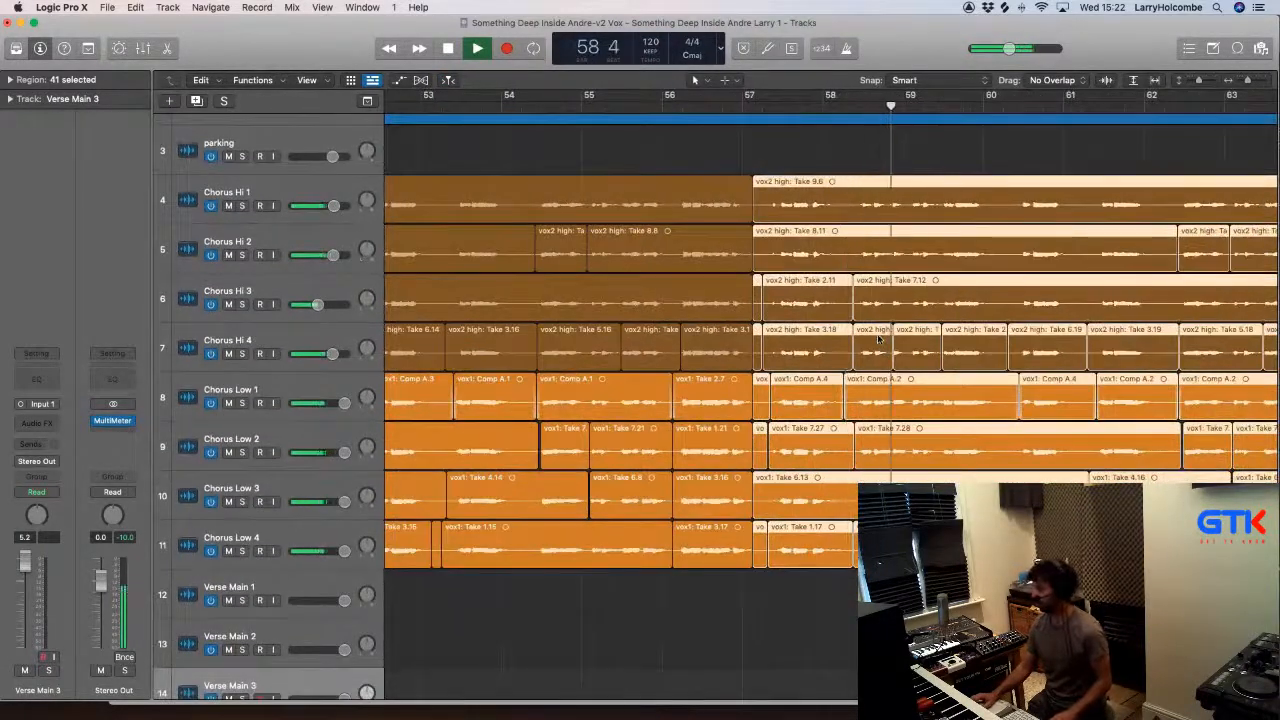
scroll(783, 263, right, 2)
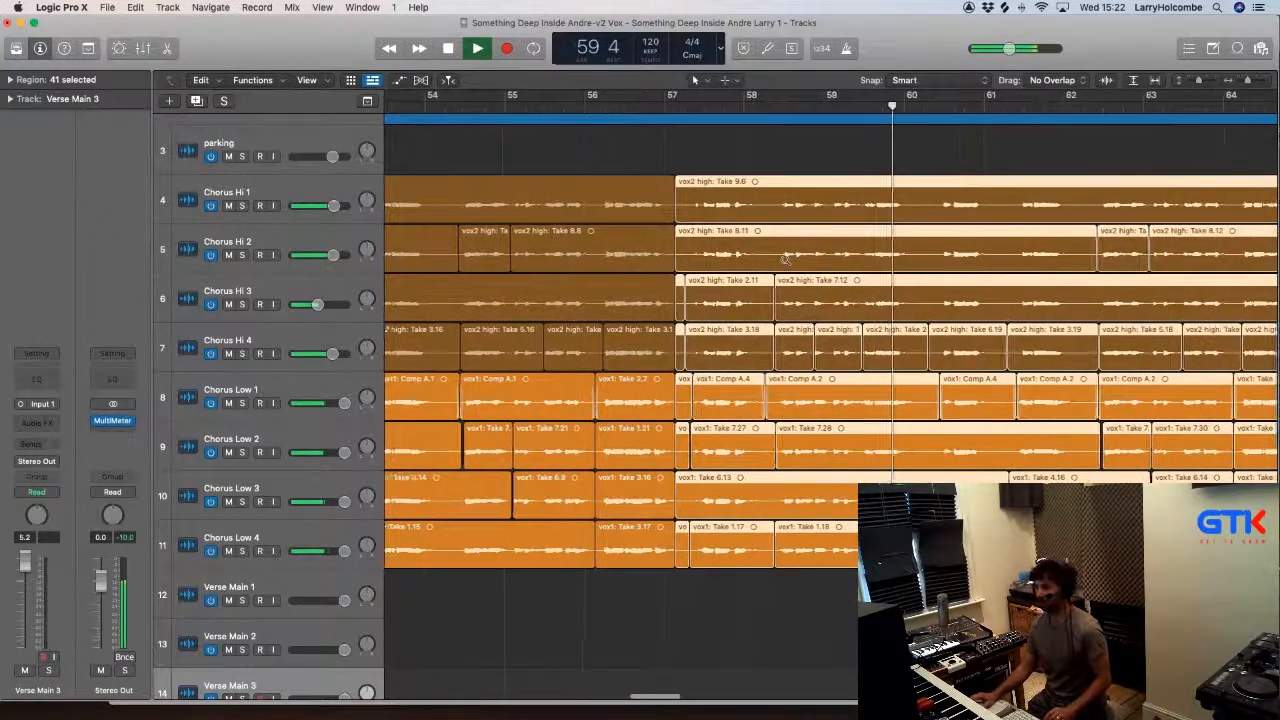
scroll(722, 196, down, 3)
click(686, 163)
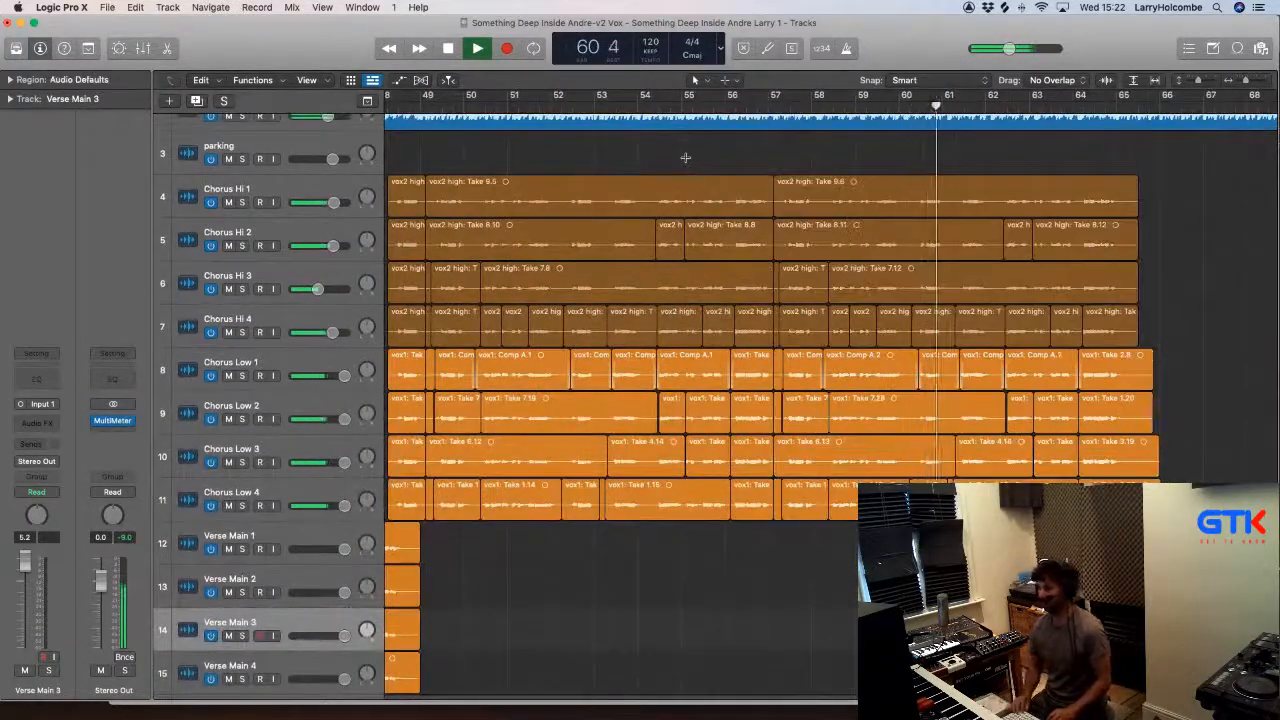
scroll(686, 158, down, 5)
scroll(686, 158, down, 2)
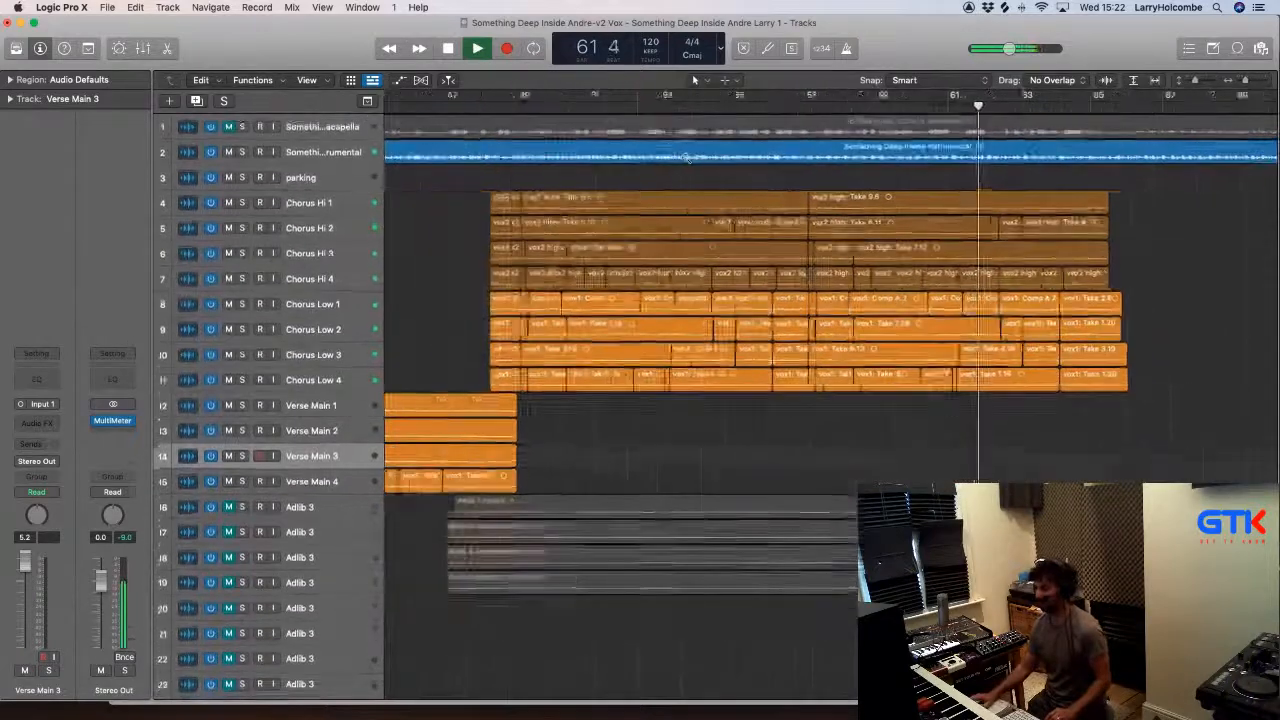
scroll(686, 158, down, 3)
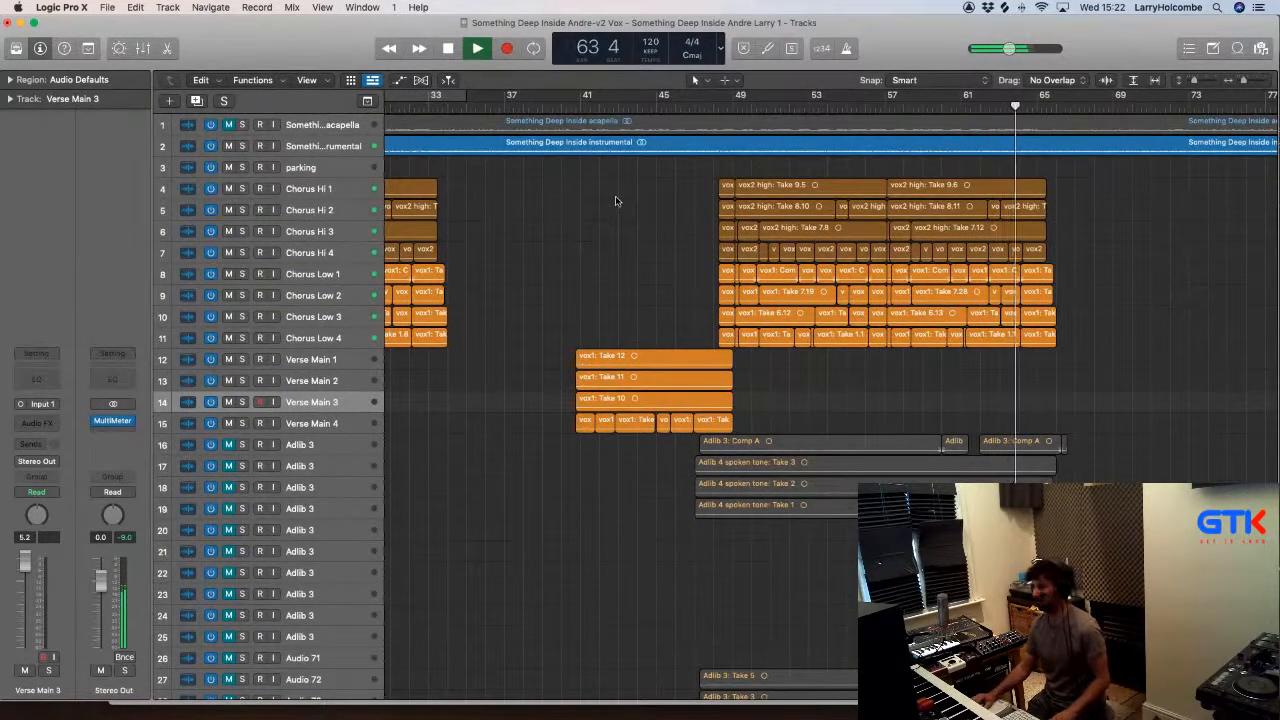
scroll(695, 209, down, 4)
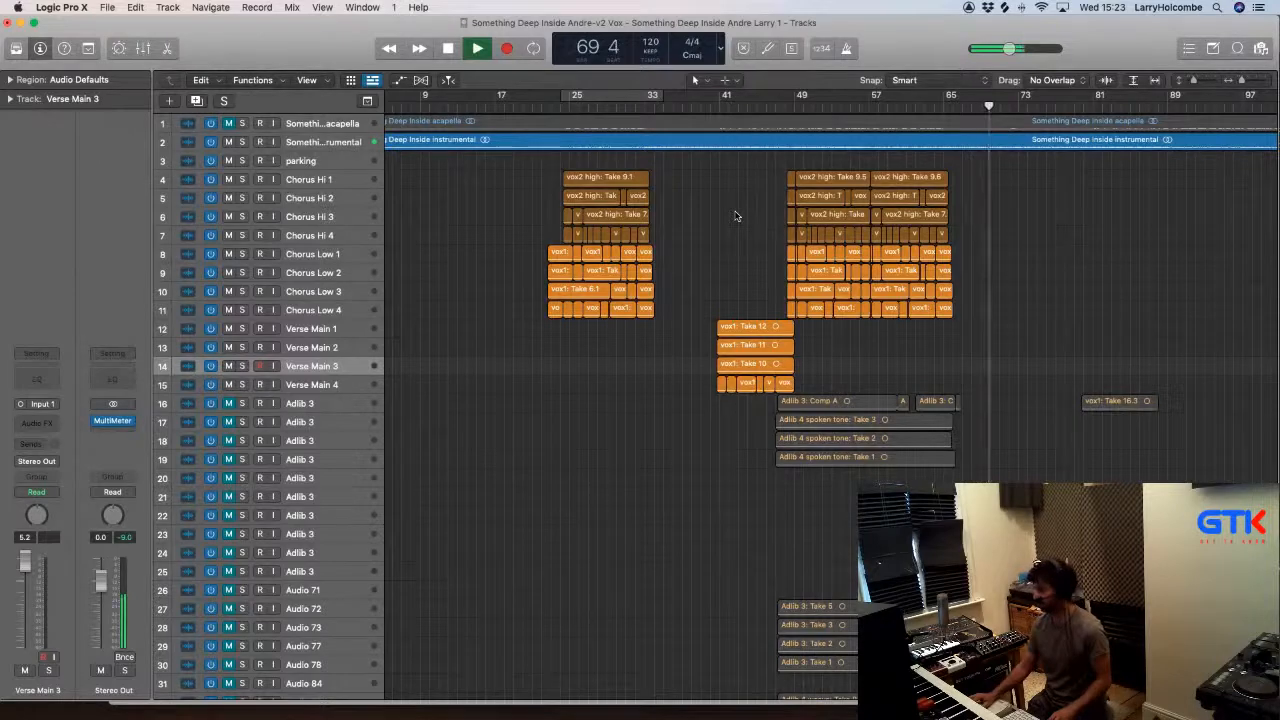
scroll(736, 213, down, 5)
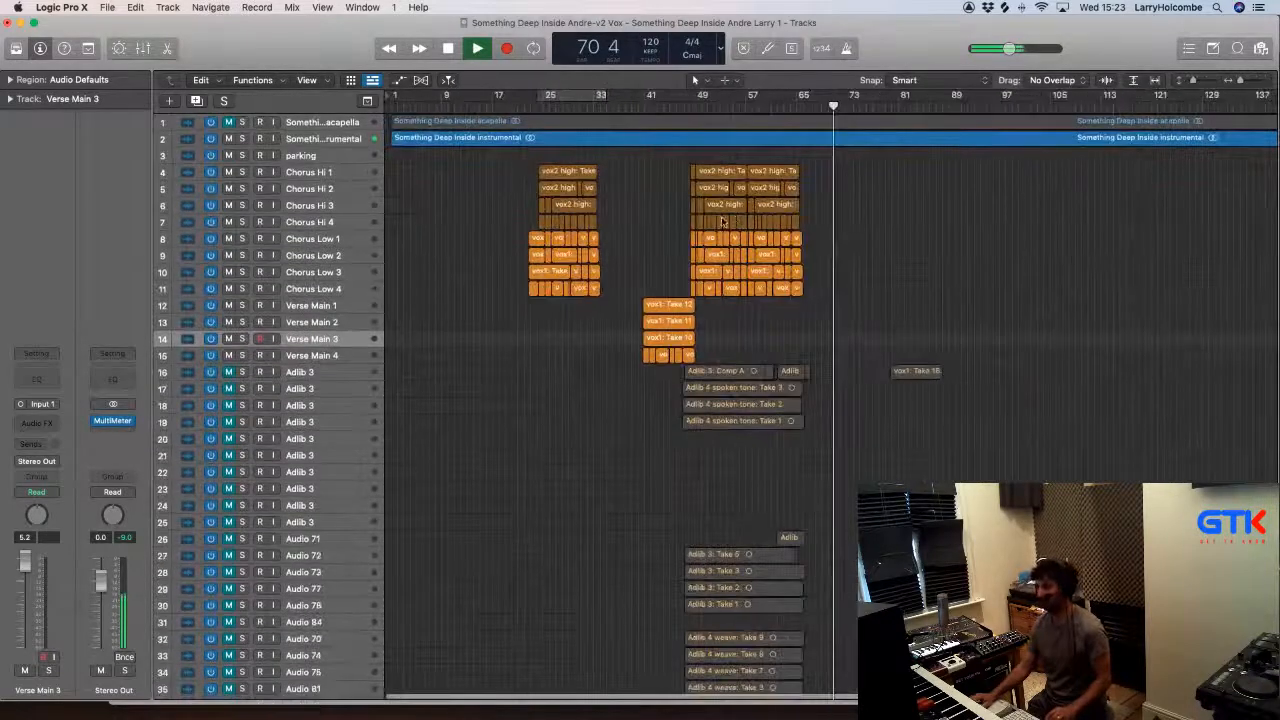
drag(662, 152, 876, 420)
drag(681, 151, 881, 369)
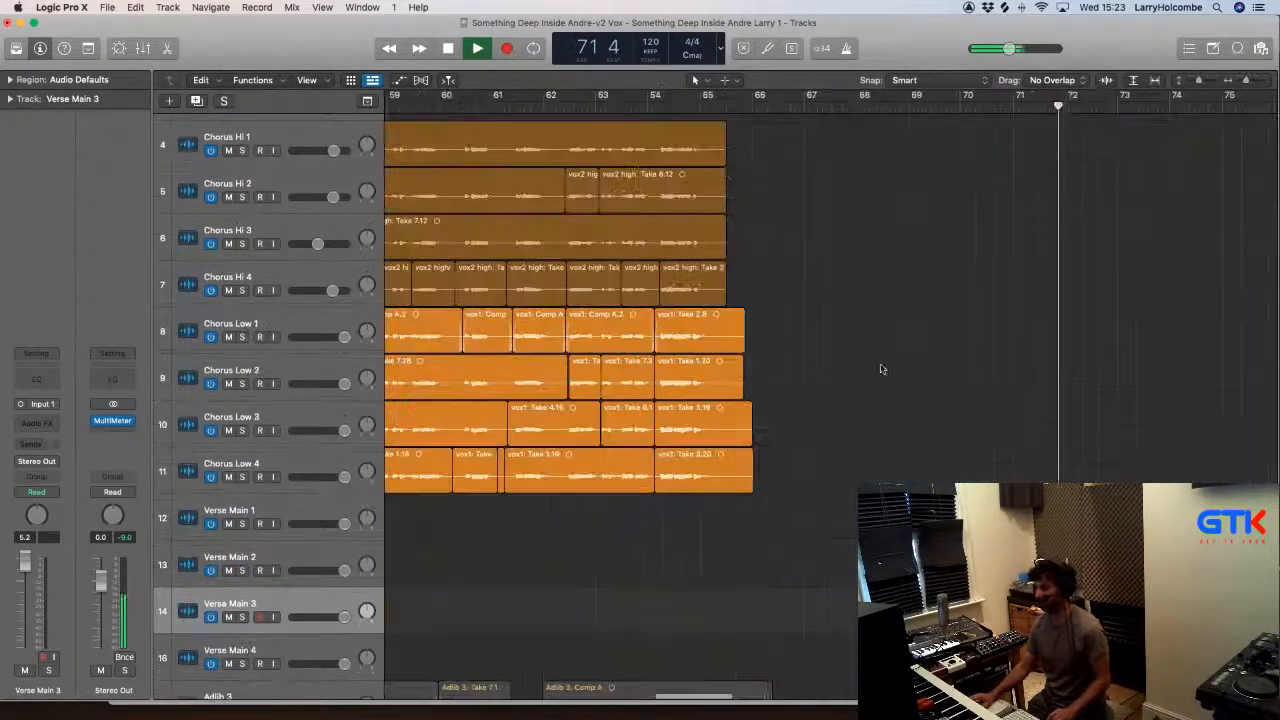
Step: Split tracks 4–11 at bar 64 and copy the closing pieces to bar 72
click(652, 100)
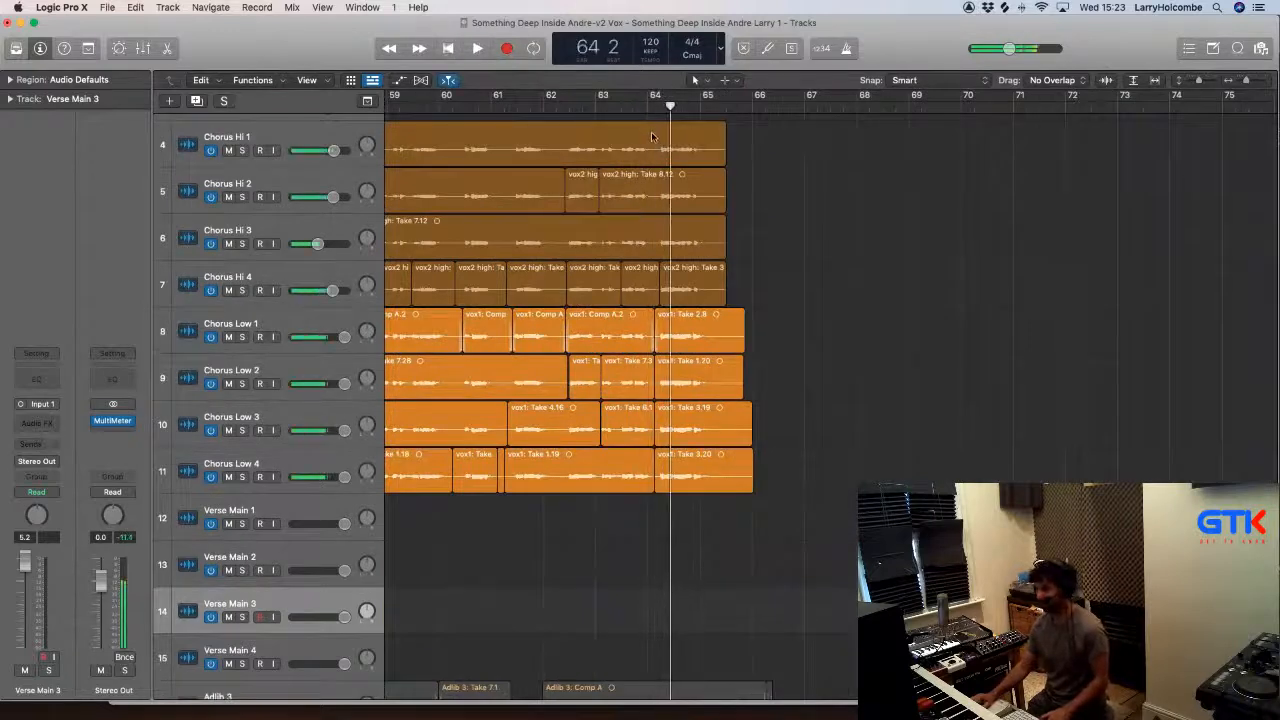
drag(650, 126, 792, 495)
click(685, 143)
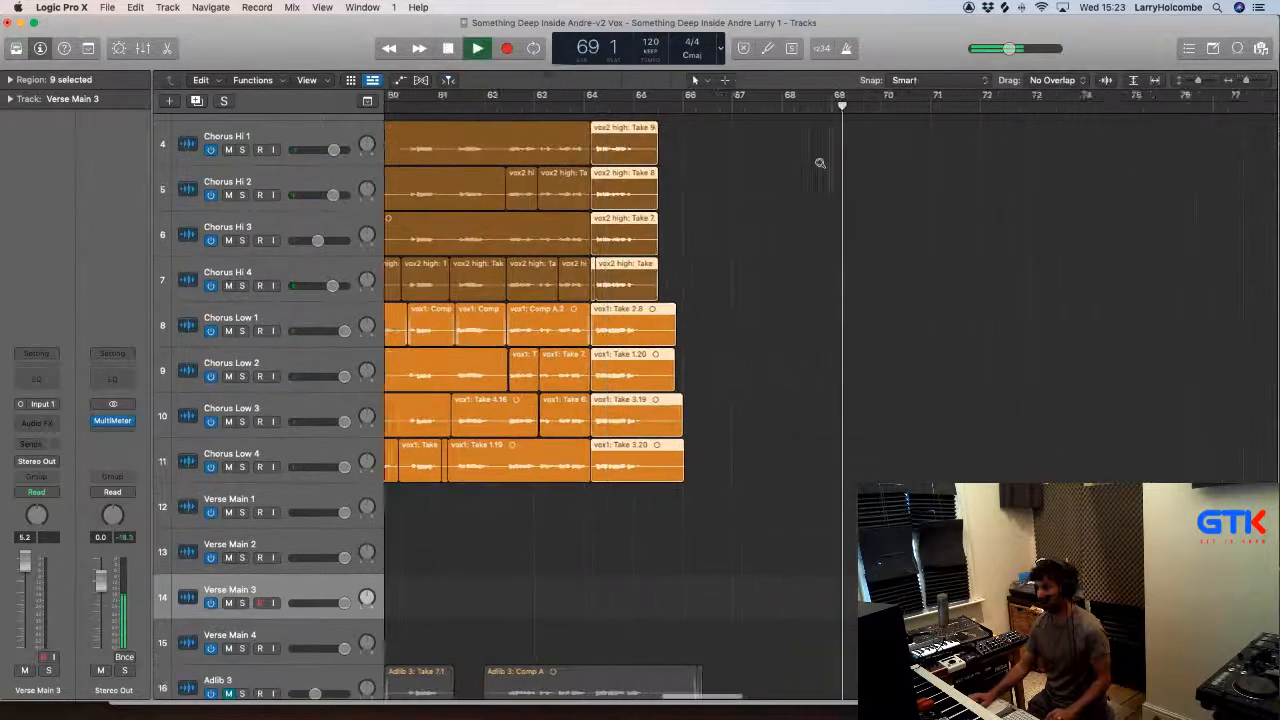
drag(607, 146, 978, 159)
click(738, 247)
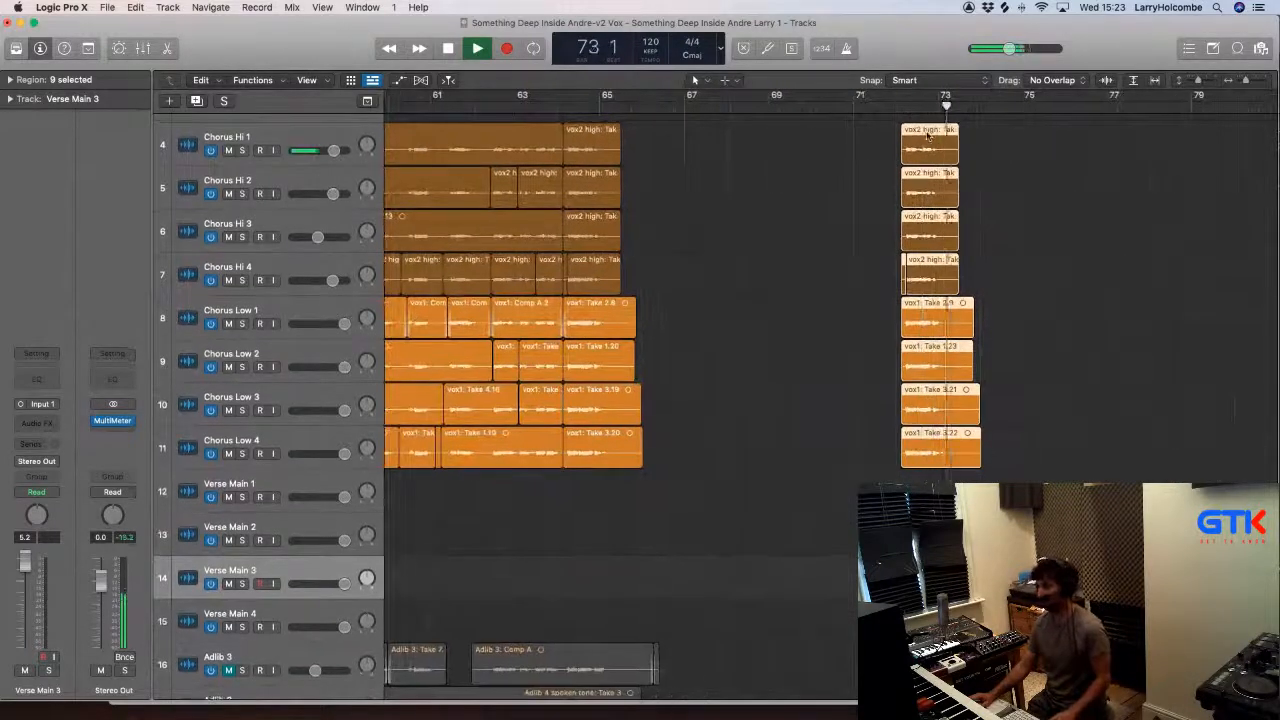
click(892, 106)
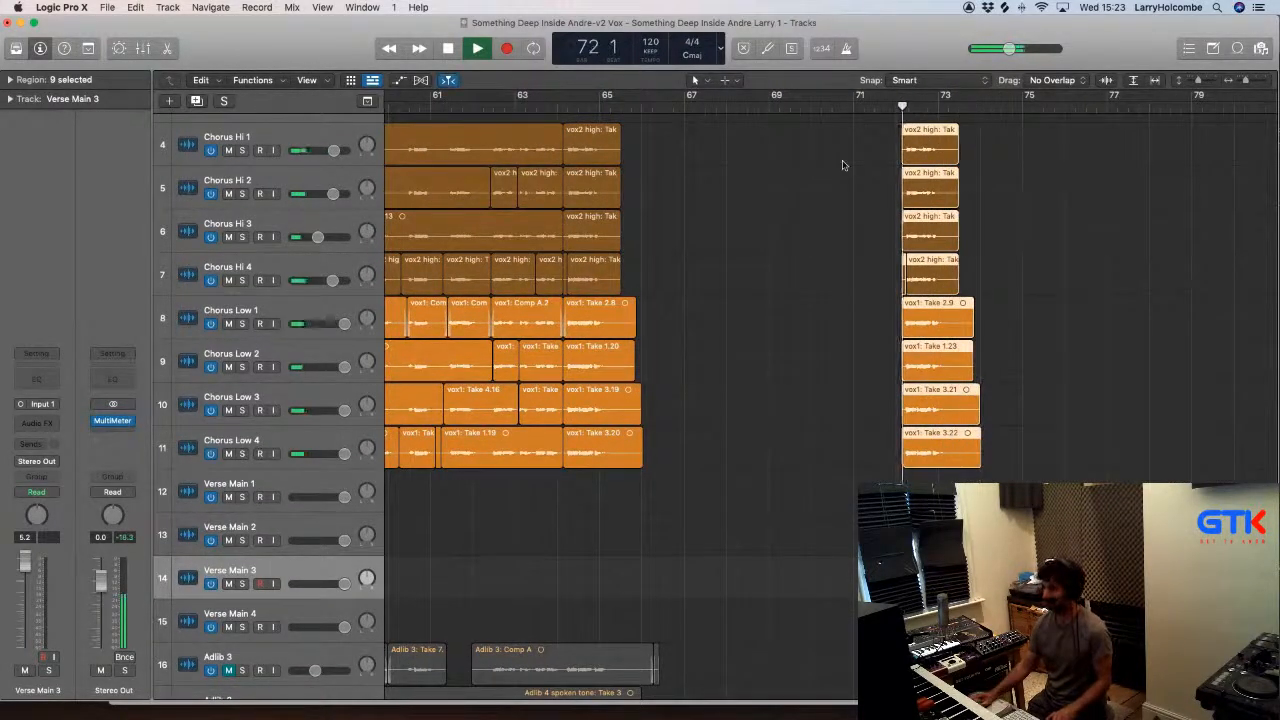
key(super+Up)
key(super+Up)
key(super+Up)
key(super+Up)
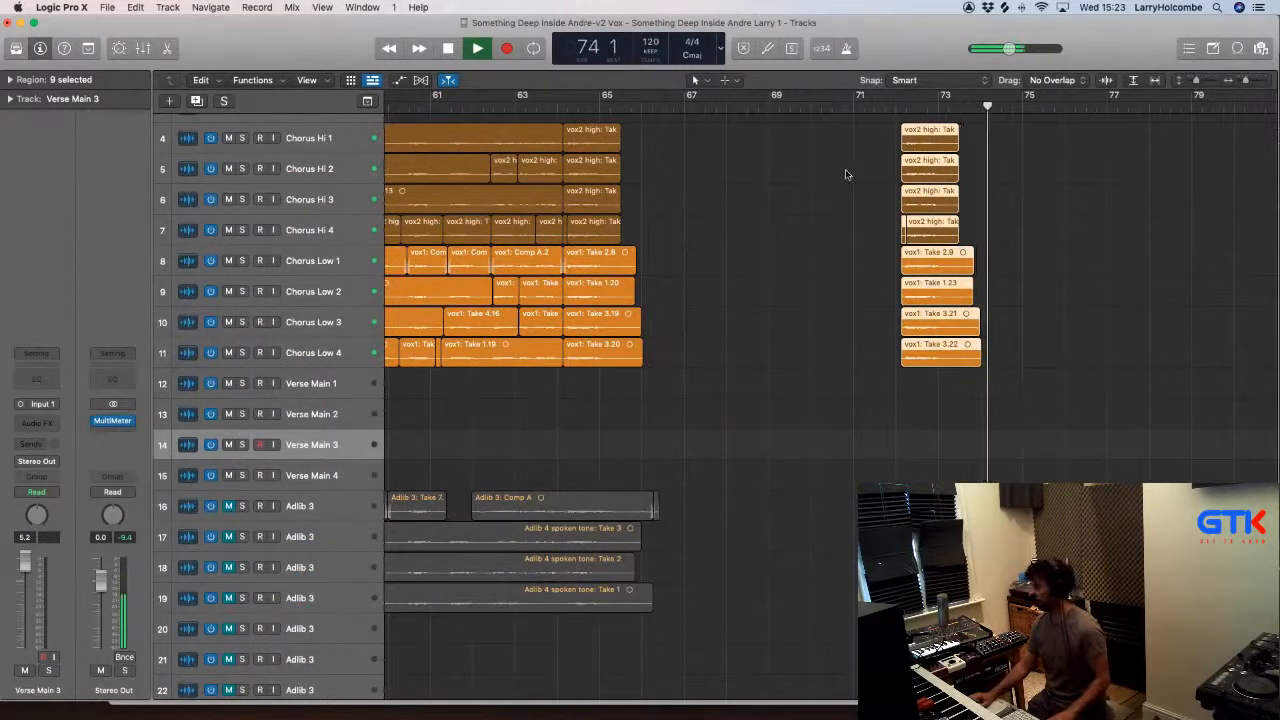
Step: Unmute Adlib 3 tracks 16–18 and tracks Audio 71–73
click(763, 180)
key(super+Up)
key(super+Up)
key(super+Up)
key(super+Up)
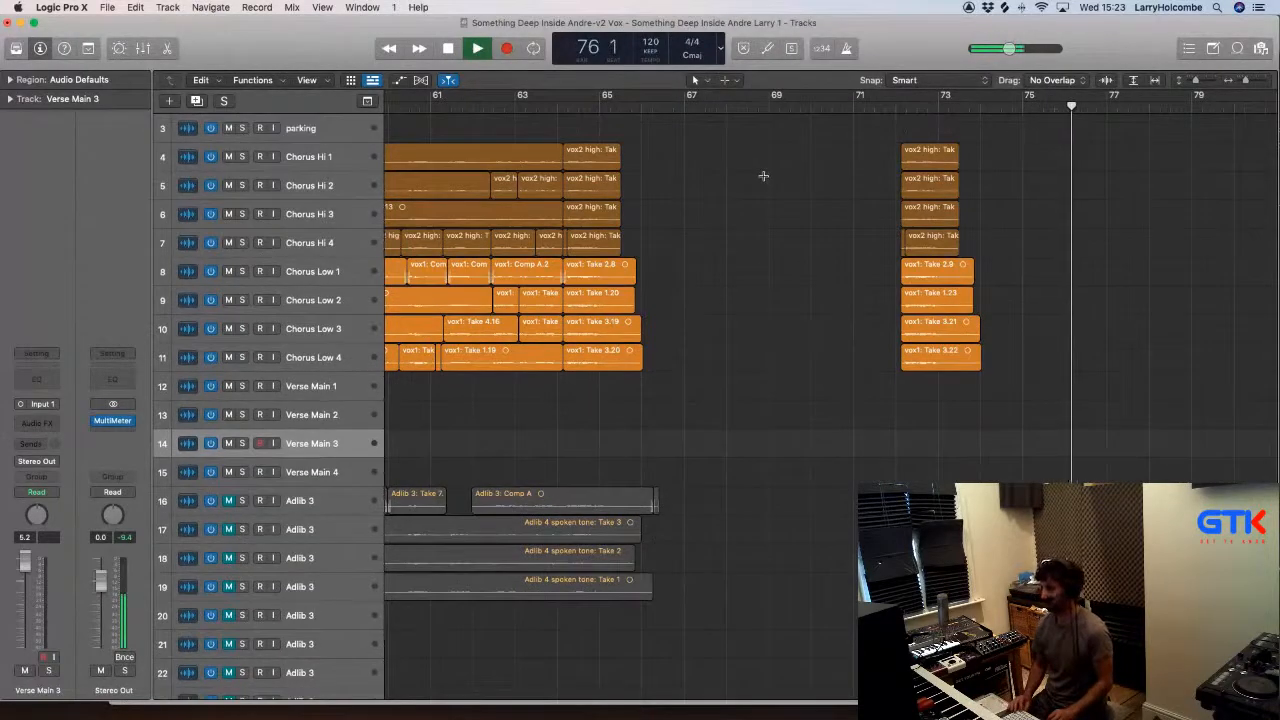
key(super+Up)
key(super+Left)
key(super+Left)
key(super+Left)
key(super+Left)
key(super+Left)
key(super+Left)
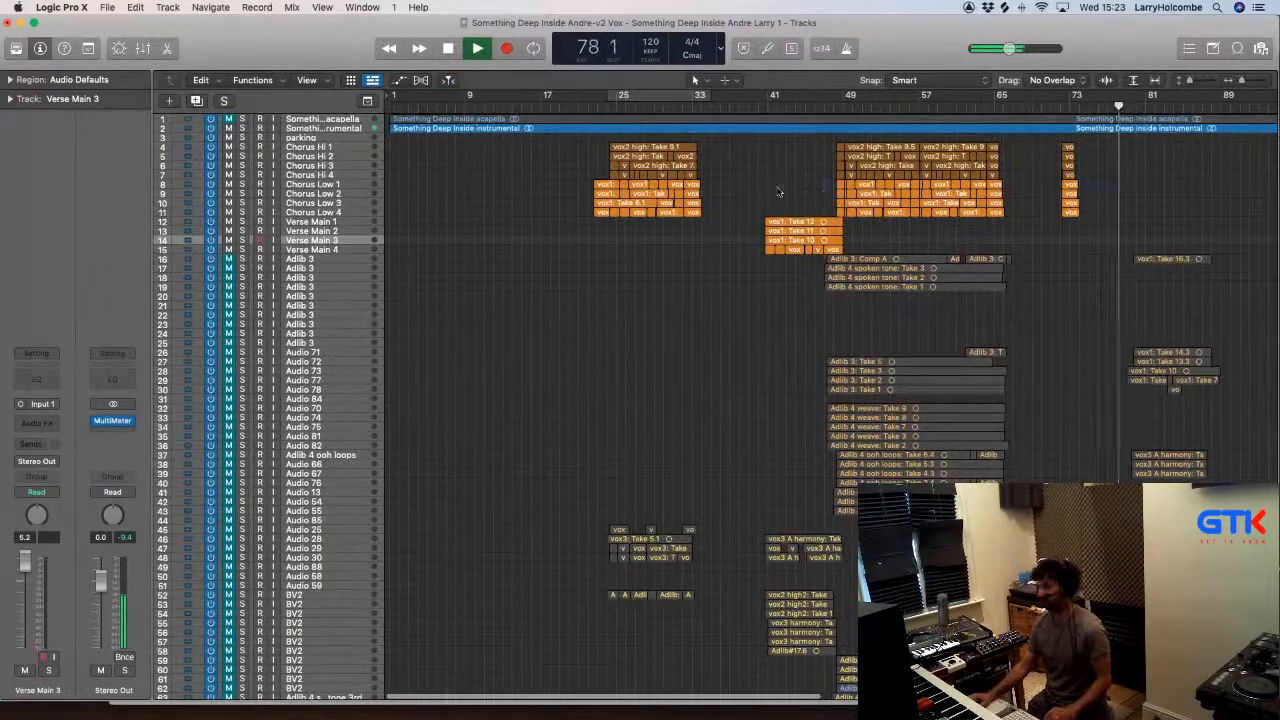
drag(766, 181, 1252, 434)
scroll(1025, 331, down, 3)
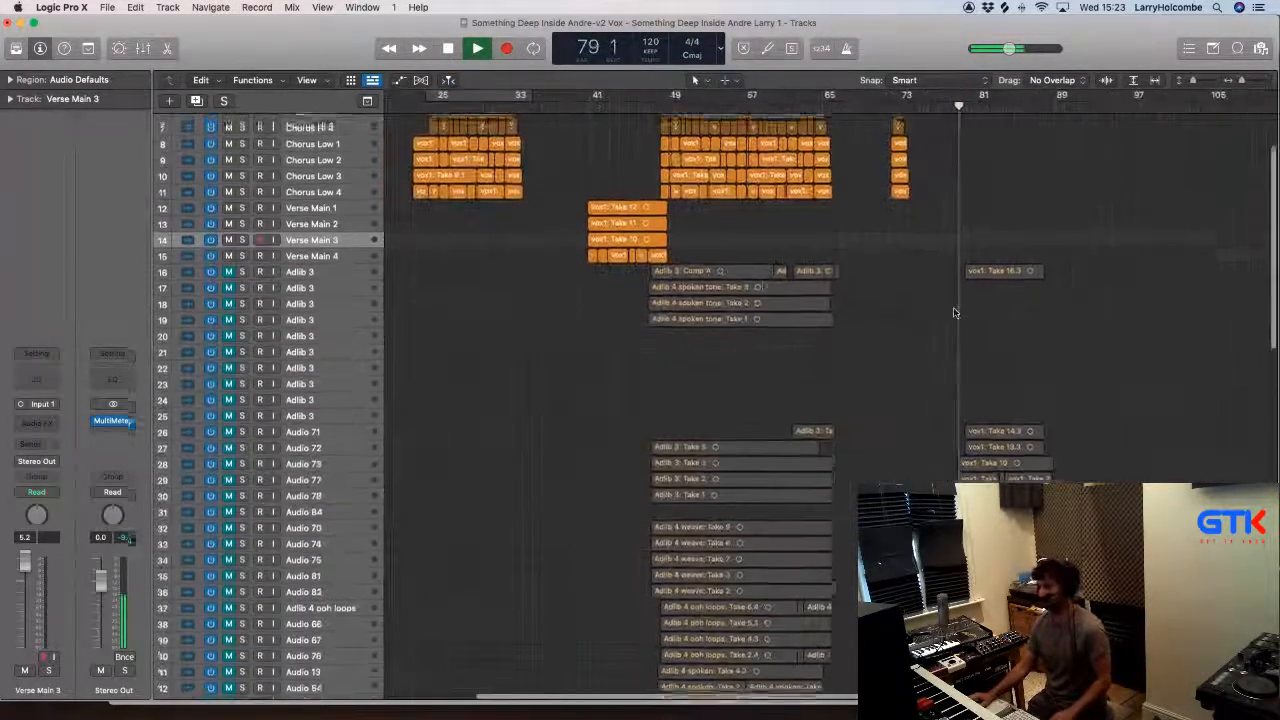
drag(228, 287, 229, 317)
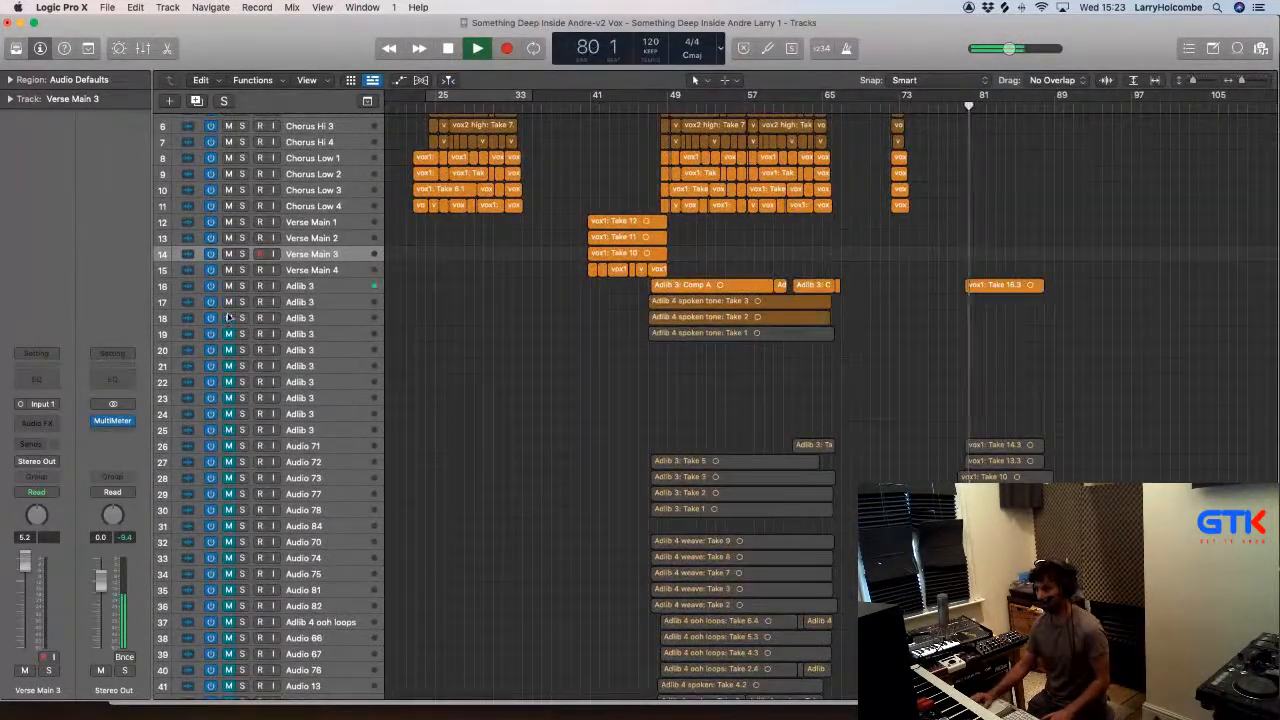
scroll(395, 300, up, 2)
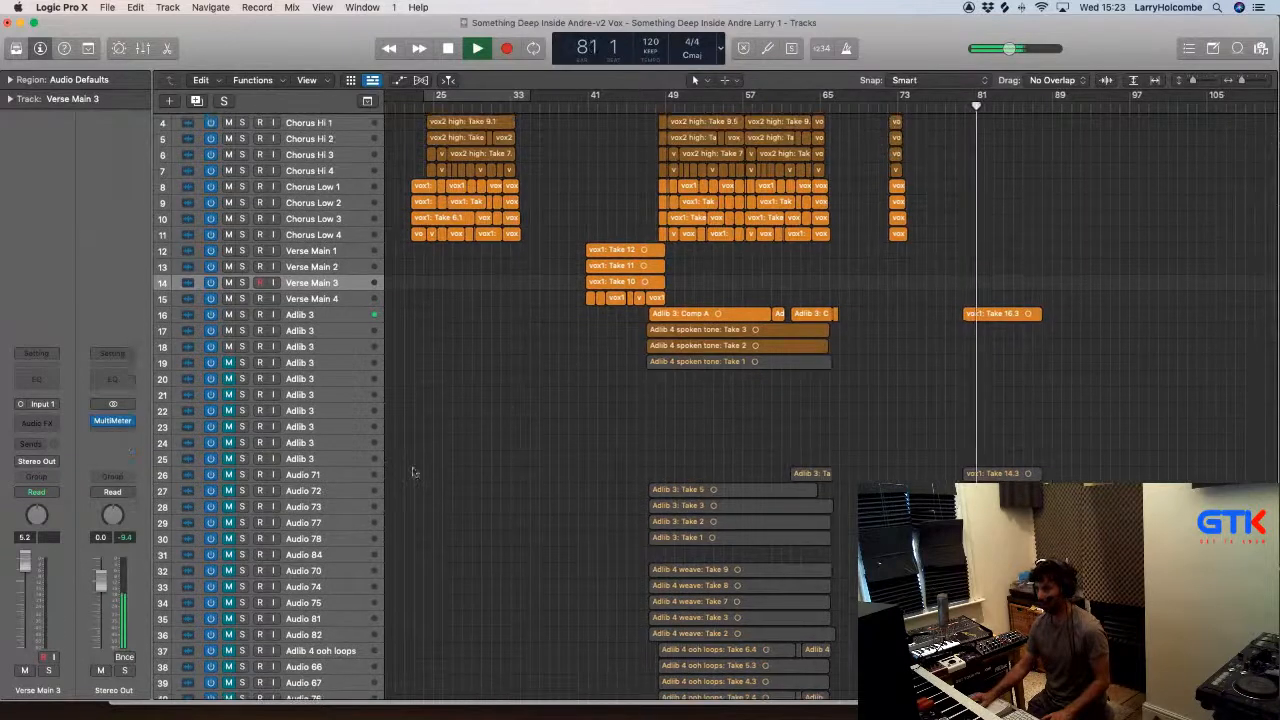
drag(229, 475, 227, 508)
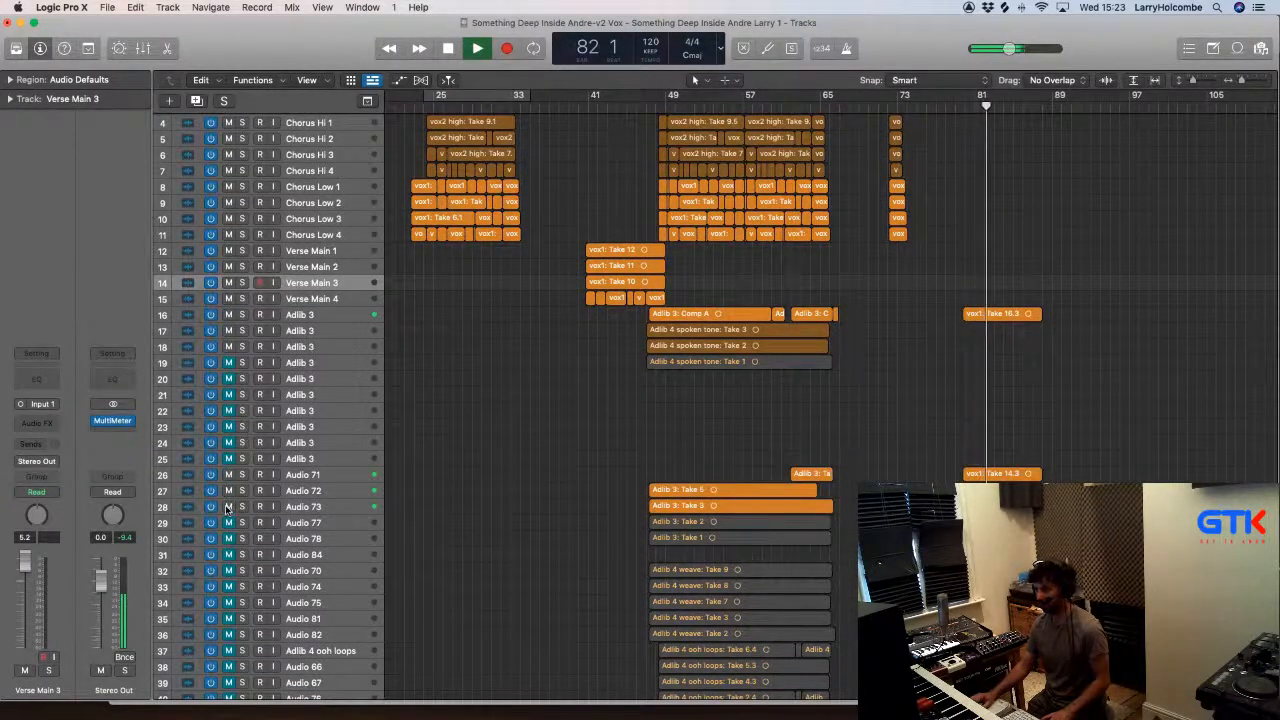
scroll(228, 508, down, 1)
scroll(443, 437, up, 4)
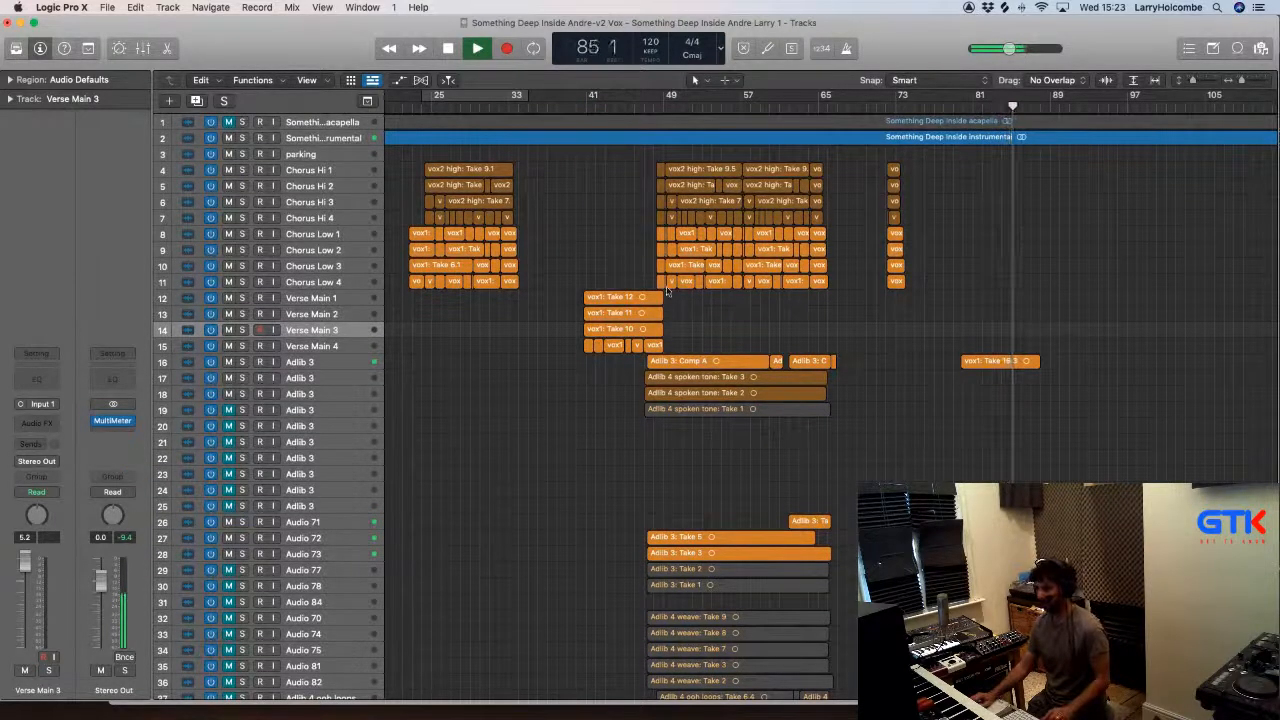
Step: Audition around bar 79, then move vox1 Take 16.3 and three late takes onto Verse Main 1–4
drag(608, 257, 1085, 578)
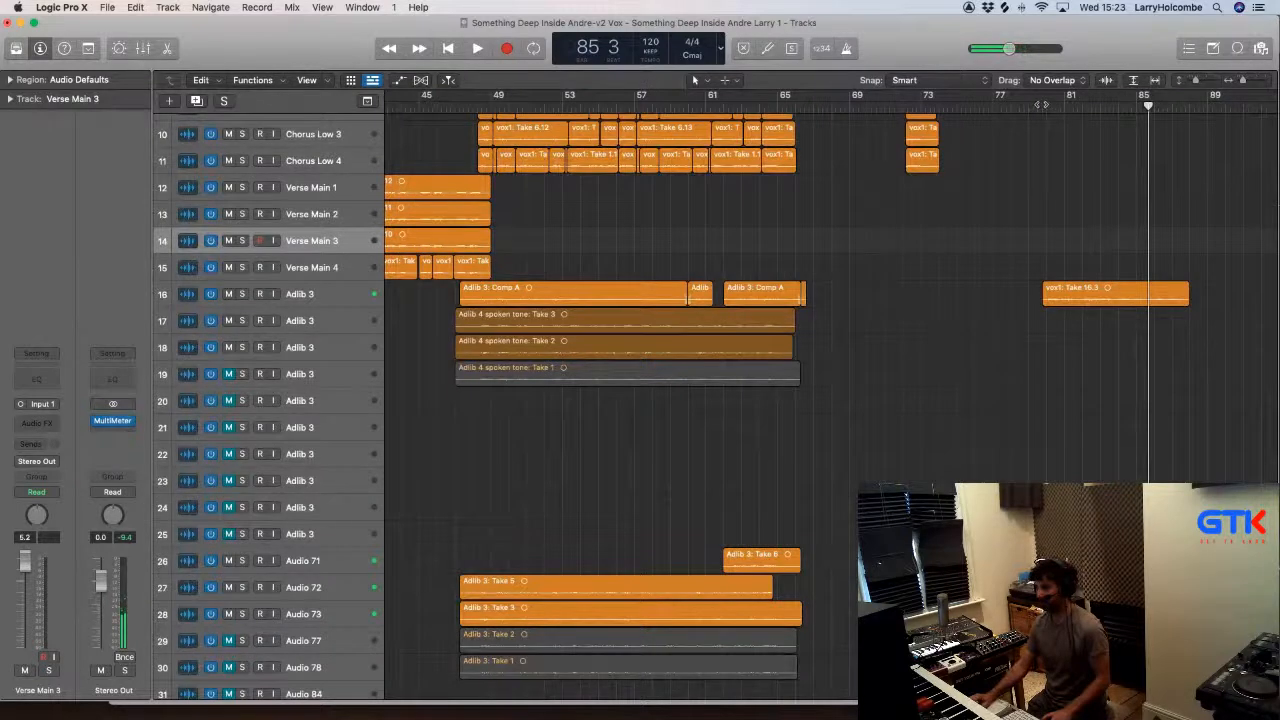
double_click(1040, 104)
click(241, 294)
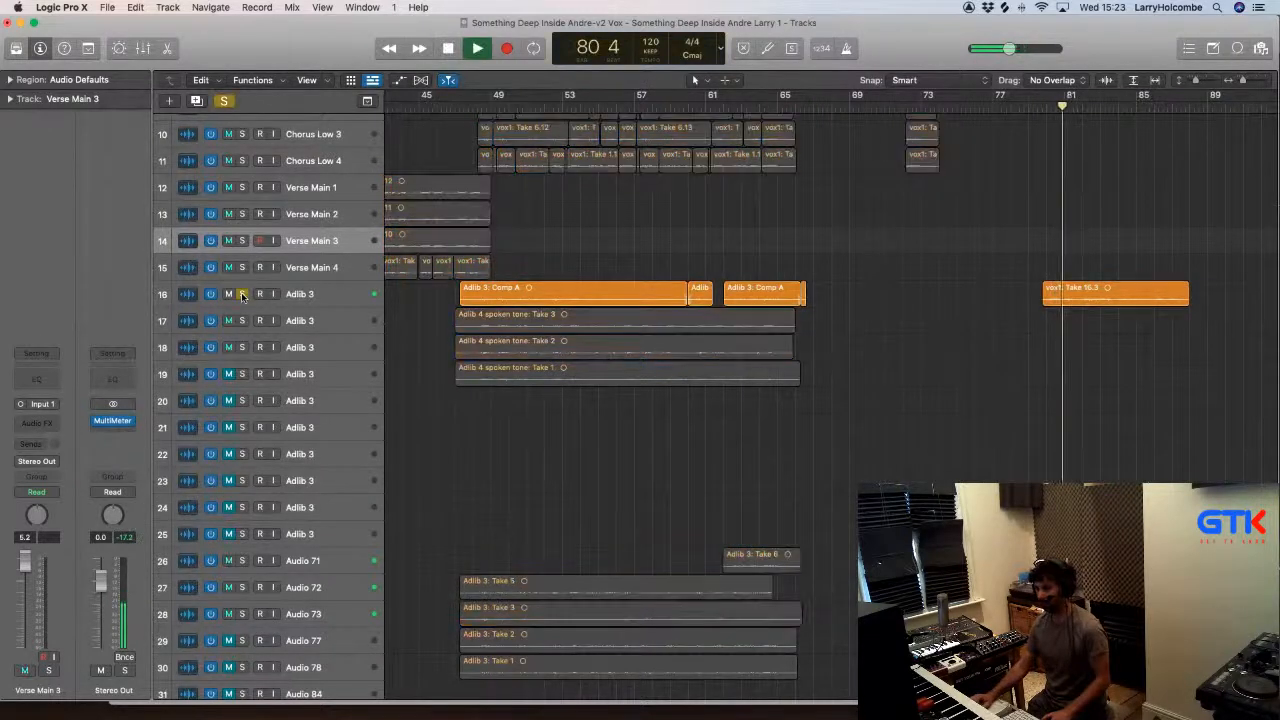
click(241, 294)
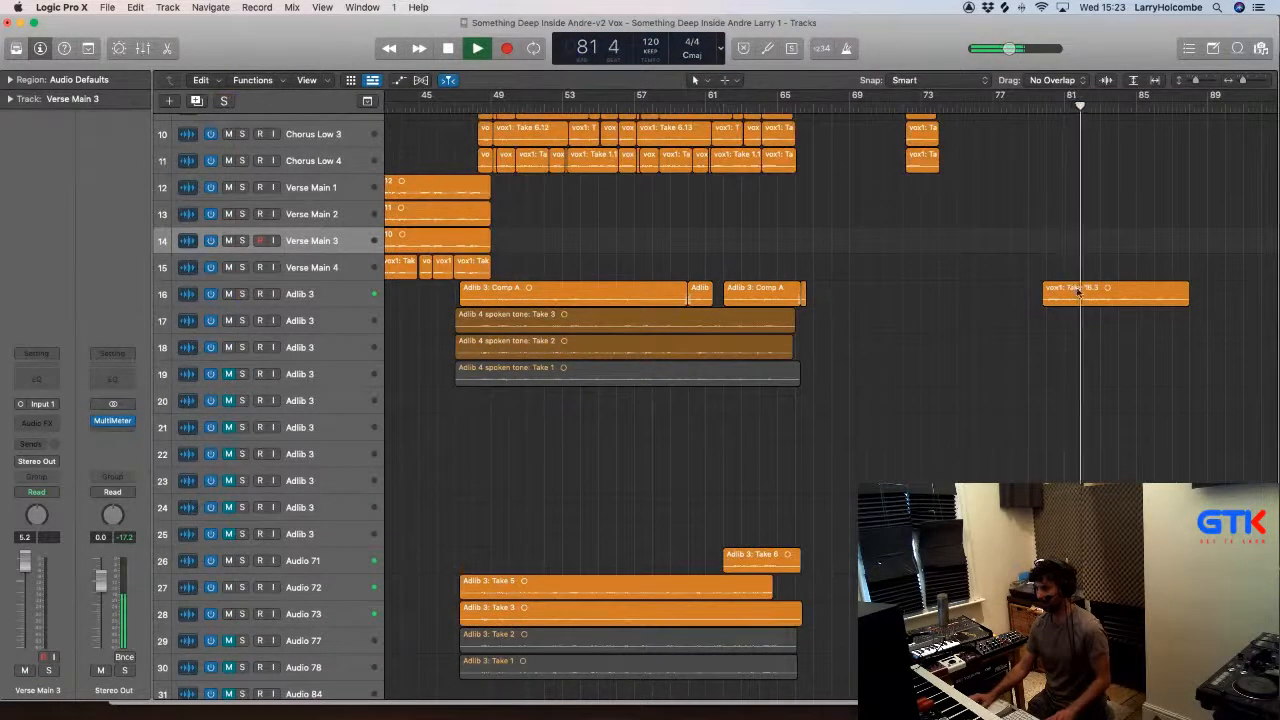
drag(1078, 291, 1078, 185)
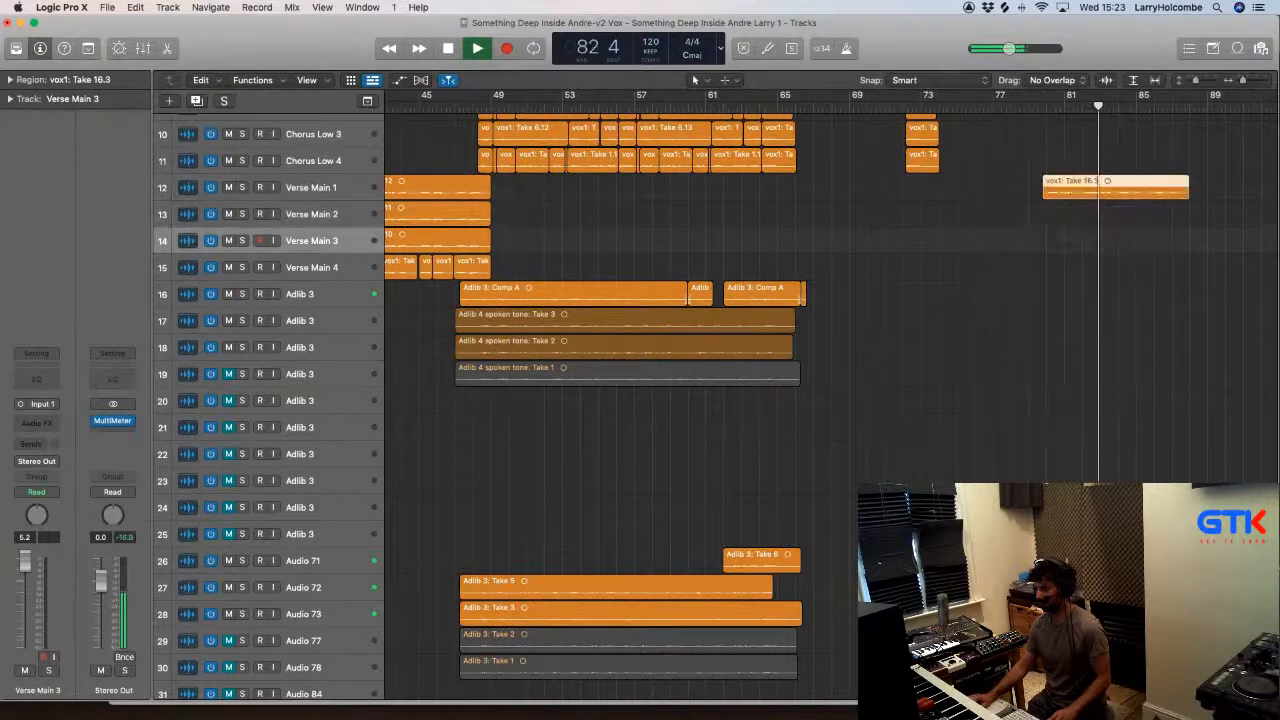
drag(1025, 548, 1075, 618)
drag(1085, 560, 1081, 226)
Step: Shift the four late Verse Main regions one bar later and replay from bar 80
mouse_move(931, 145)
mouse_down()
mouse_move(1239, 356)
mouse_move(1229, 351)
mouse_up()
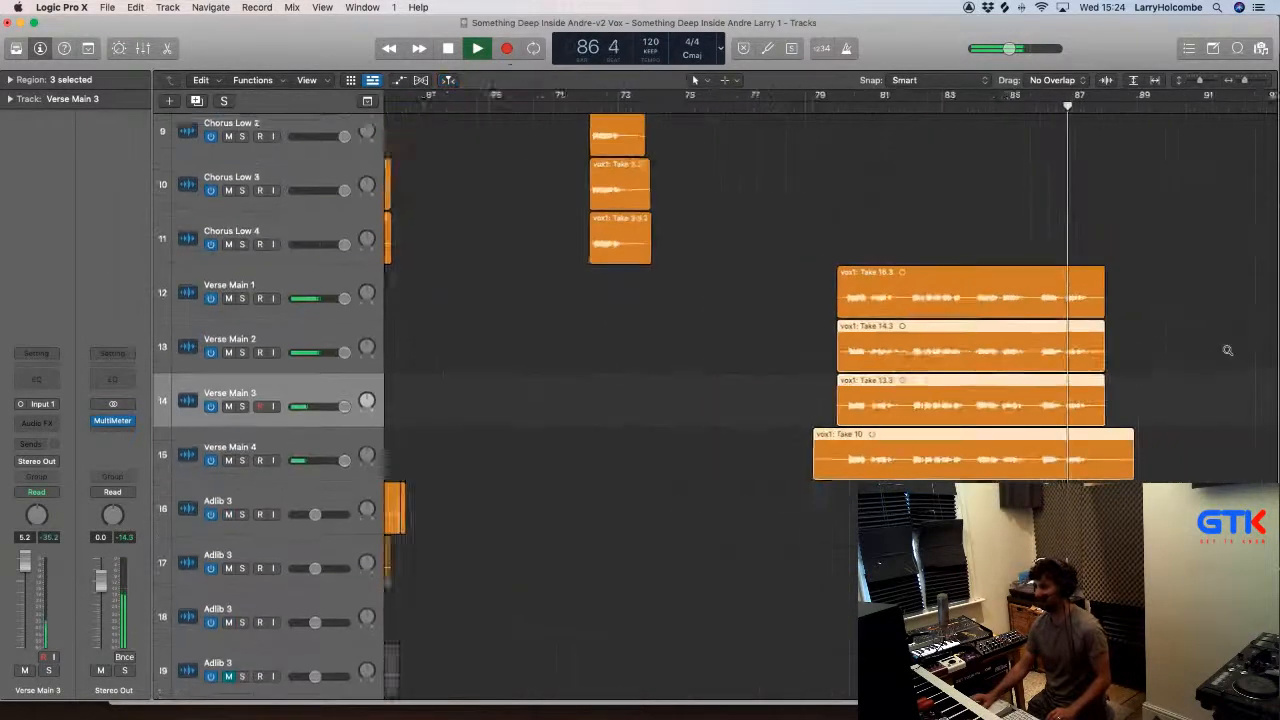
scroll(1228, 351, down, 5)
click(928, 207)
scroll(918, 196, down, 1)
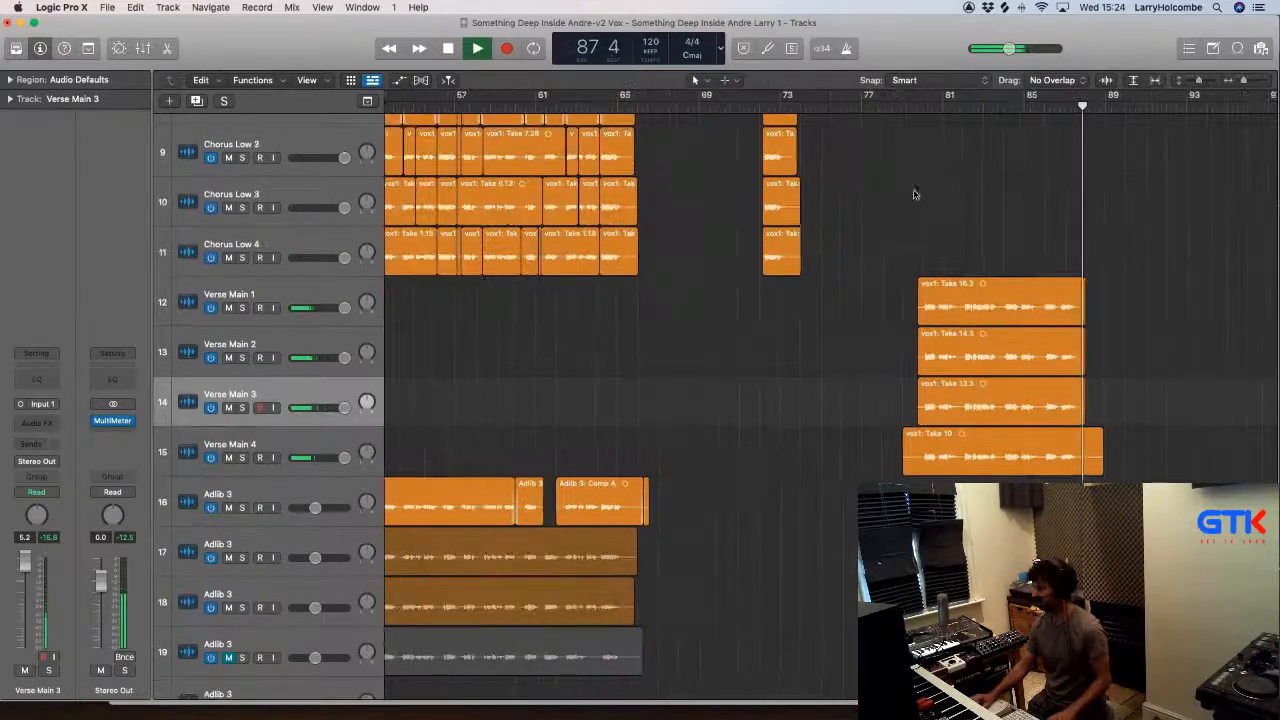
click(924, 128)
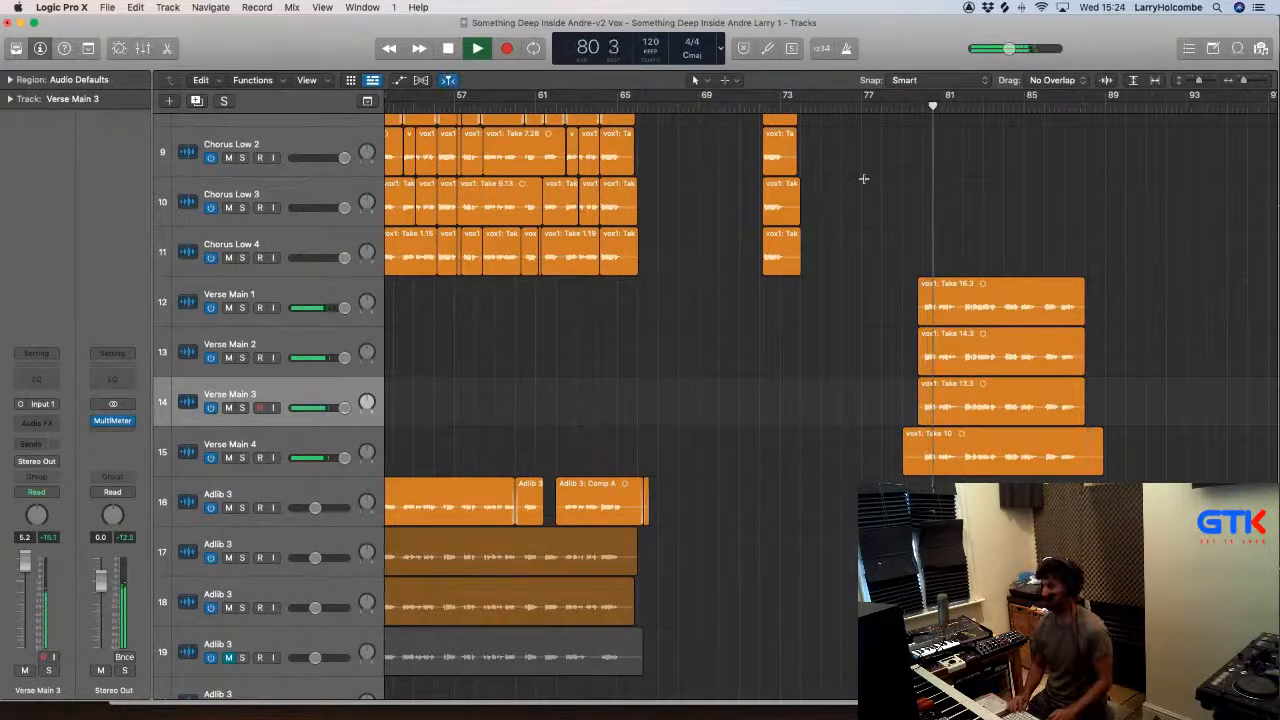
key(super+Up)
key(super+Up)
key(super+Left)
key(super+Left)
key(super+Left)
key(super+Up)
key(super+Up)
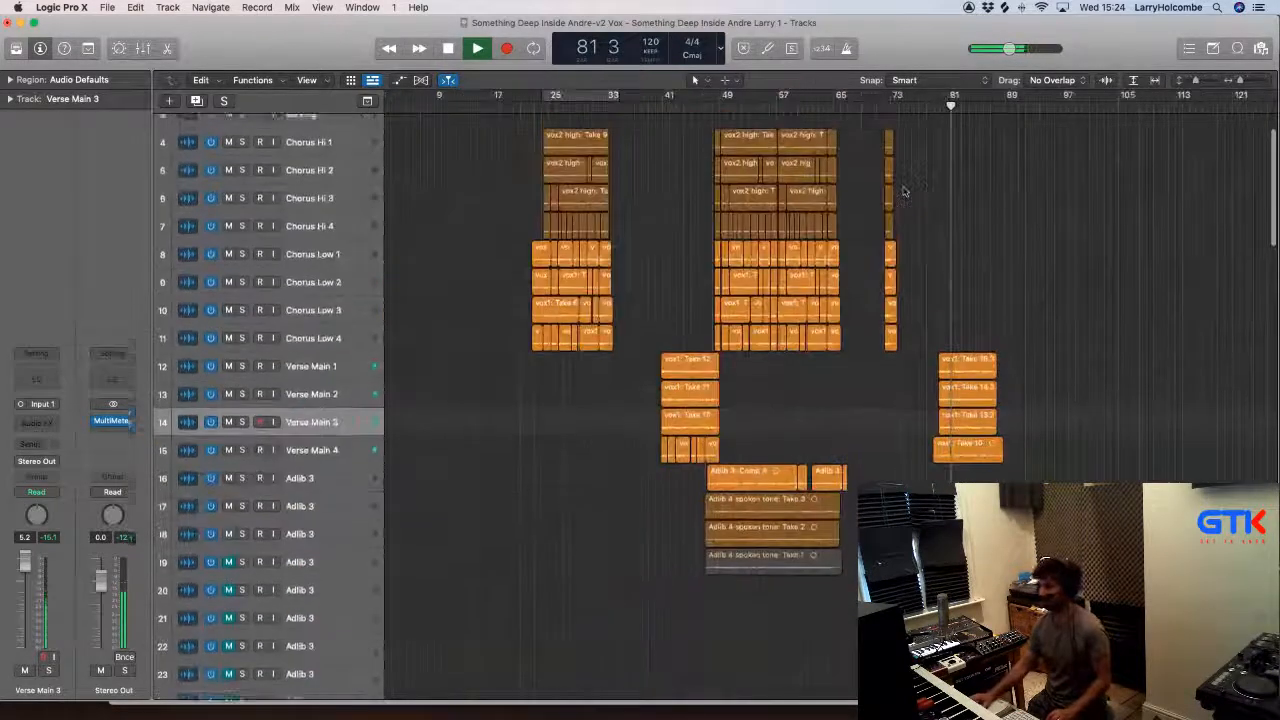
drag(877, 323, 1055, 522)
drag(606, 264, 758, 564)
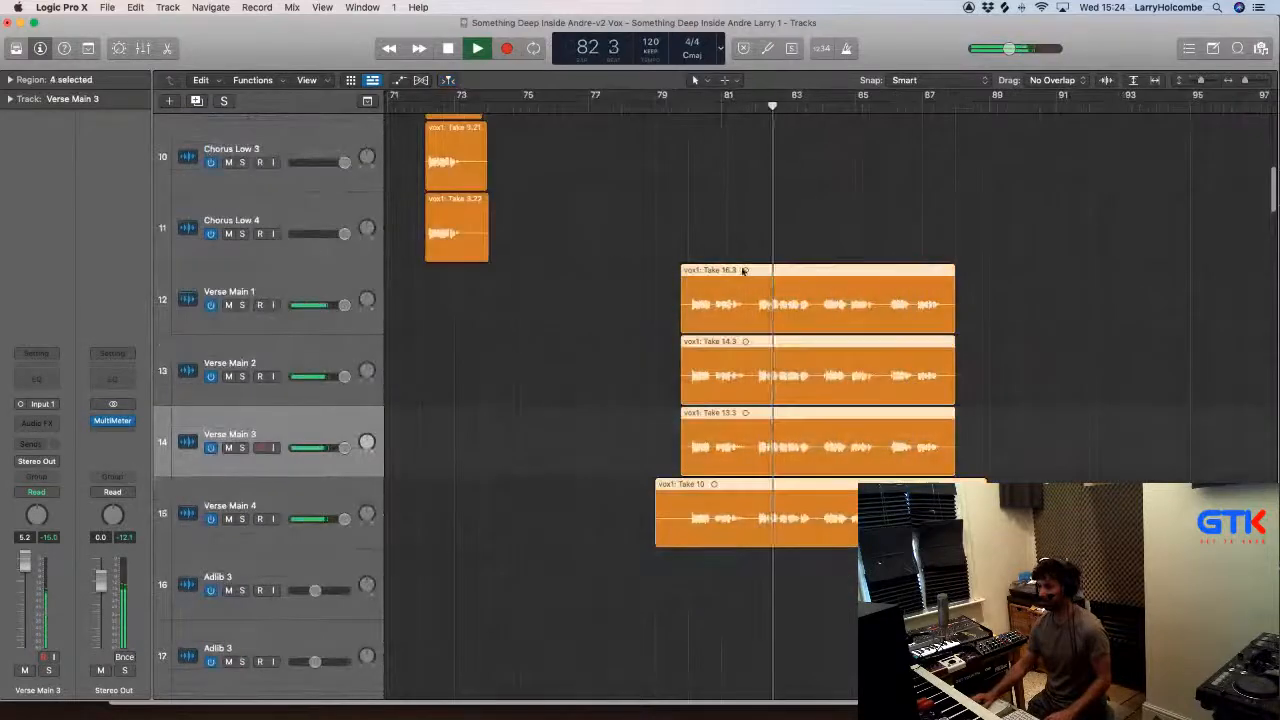
drag(763, 300, 798, 297)
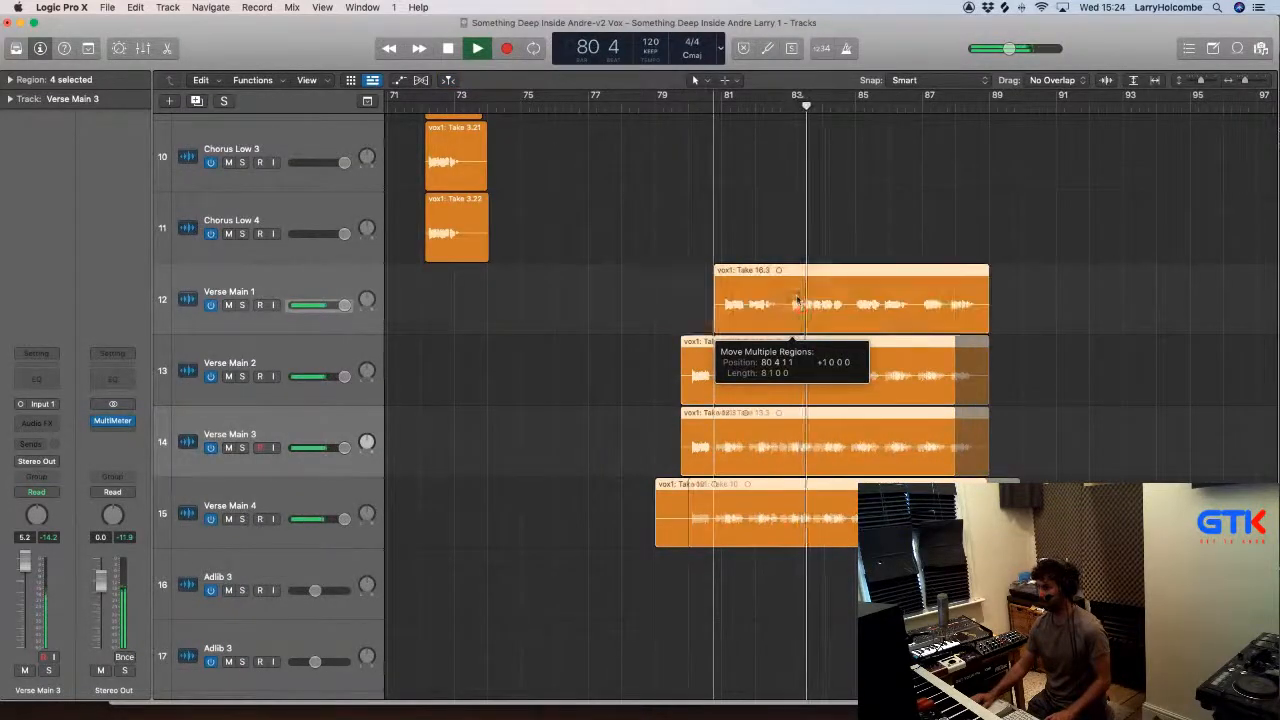
click(690, 111)
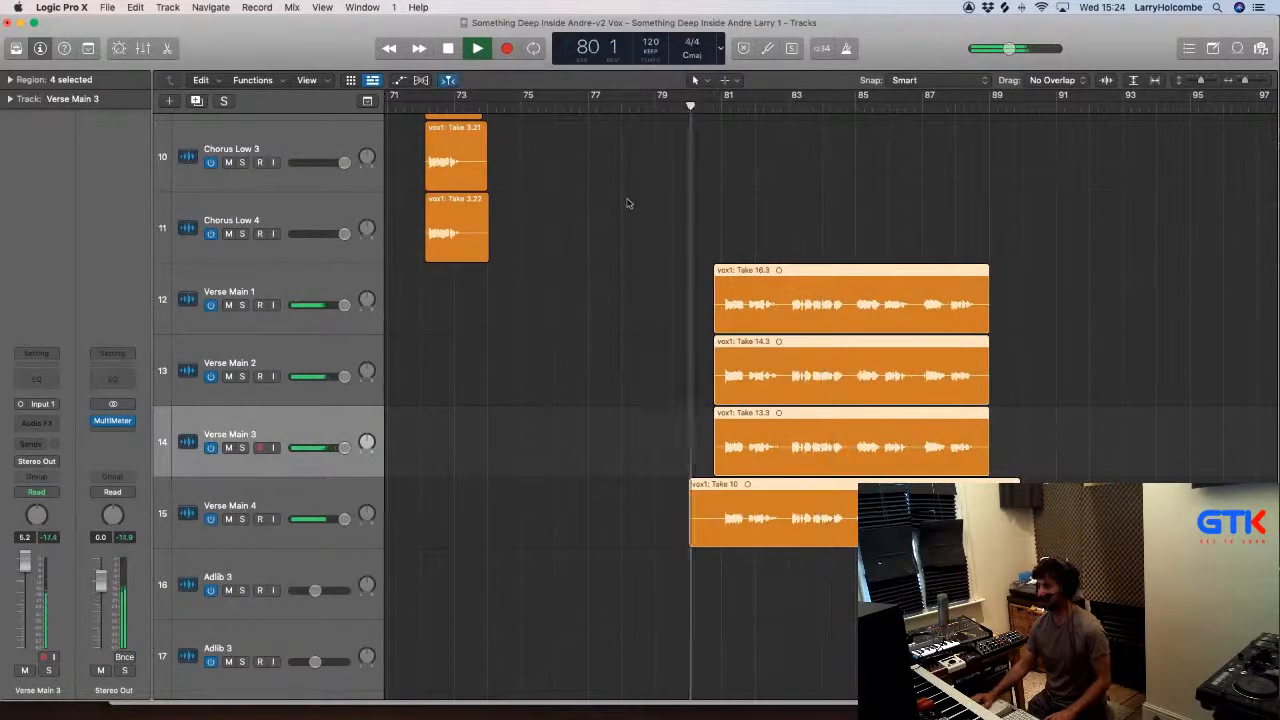
click(629, 203)
Step: Select all first chorus stack regions and drag a copy toward bar 89
key(super+Up)
key(super+Up)
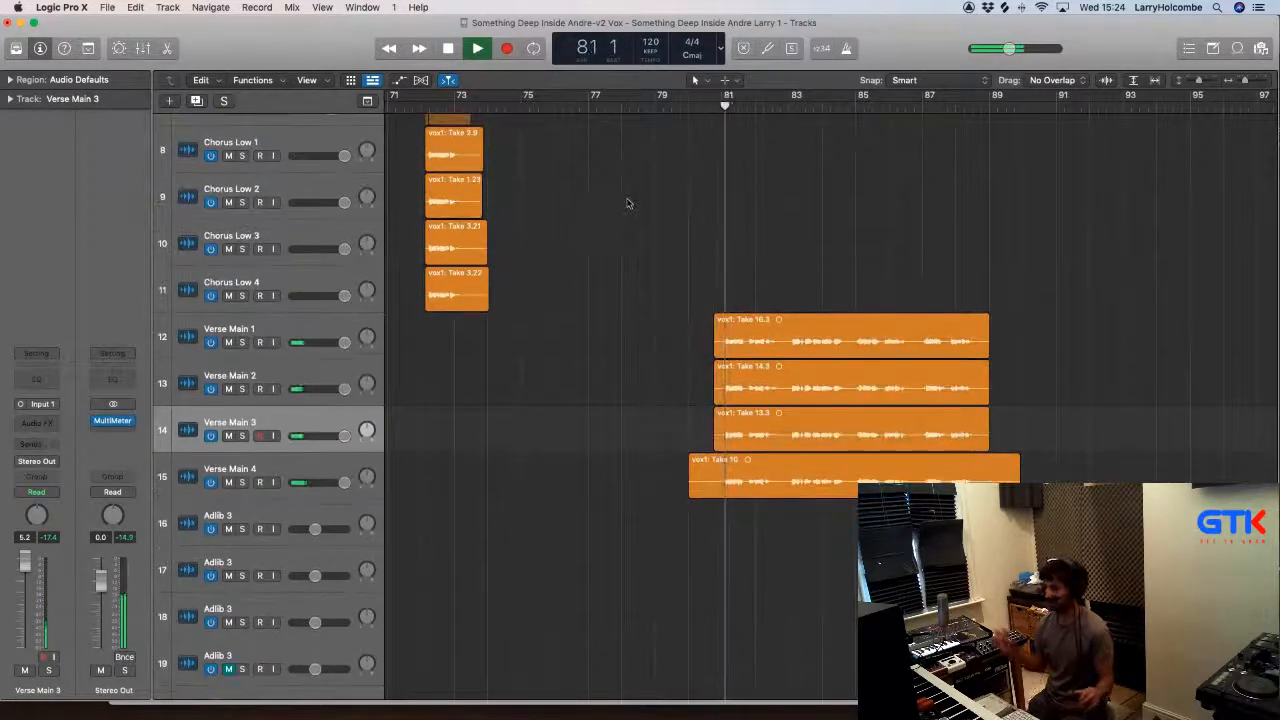
key(super+Up)
key(super+Up)
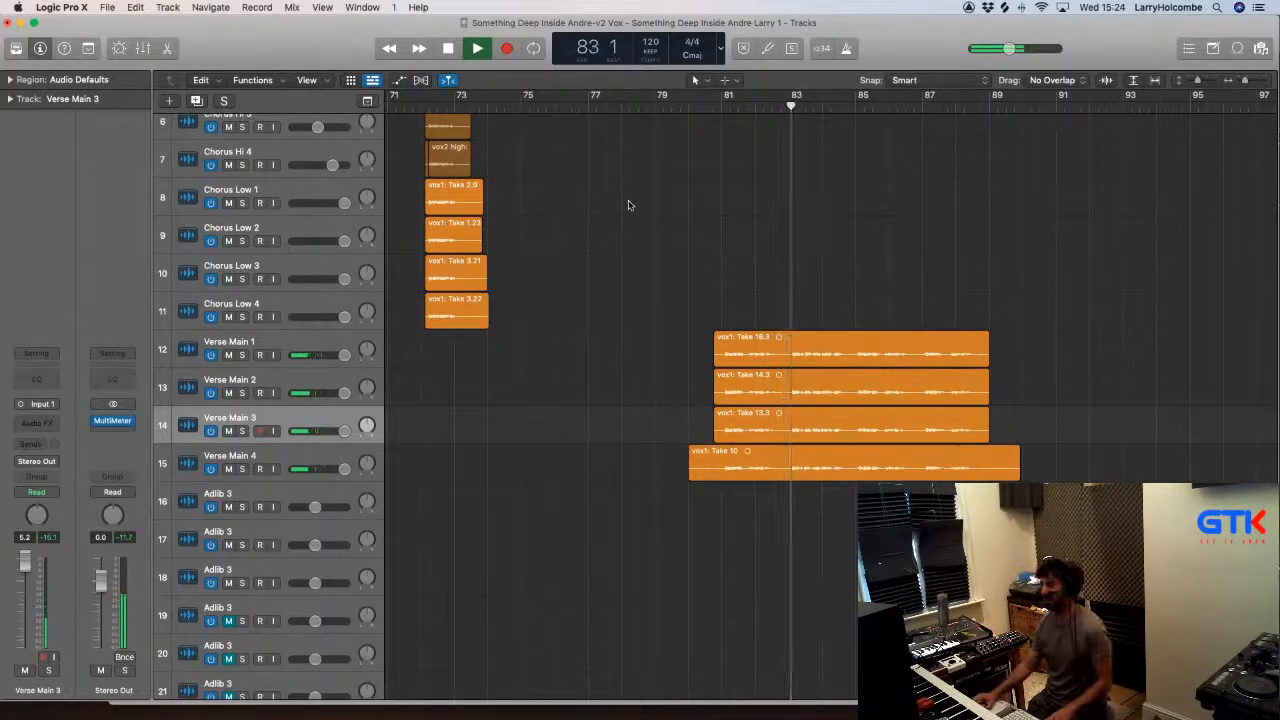
ctrl+alt+click(631, 203)
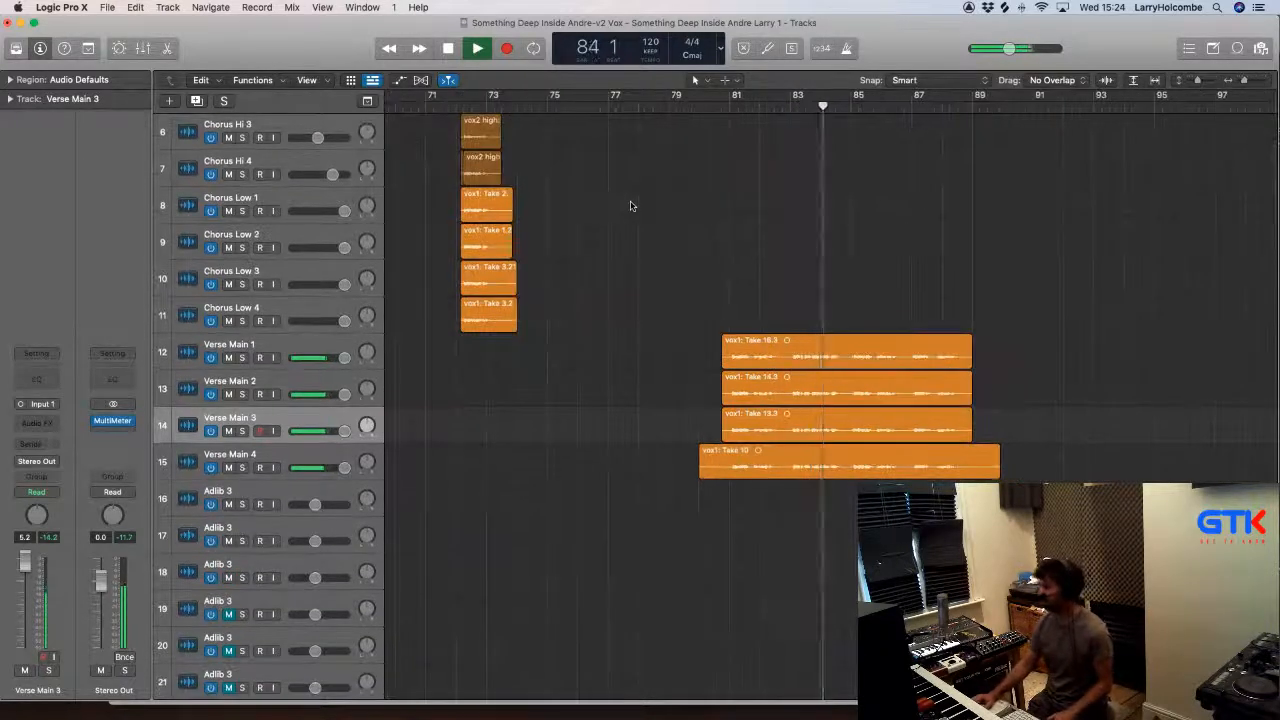
key(super+Up)
key(super+Up)
key(super+Up)
key(super+Up)
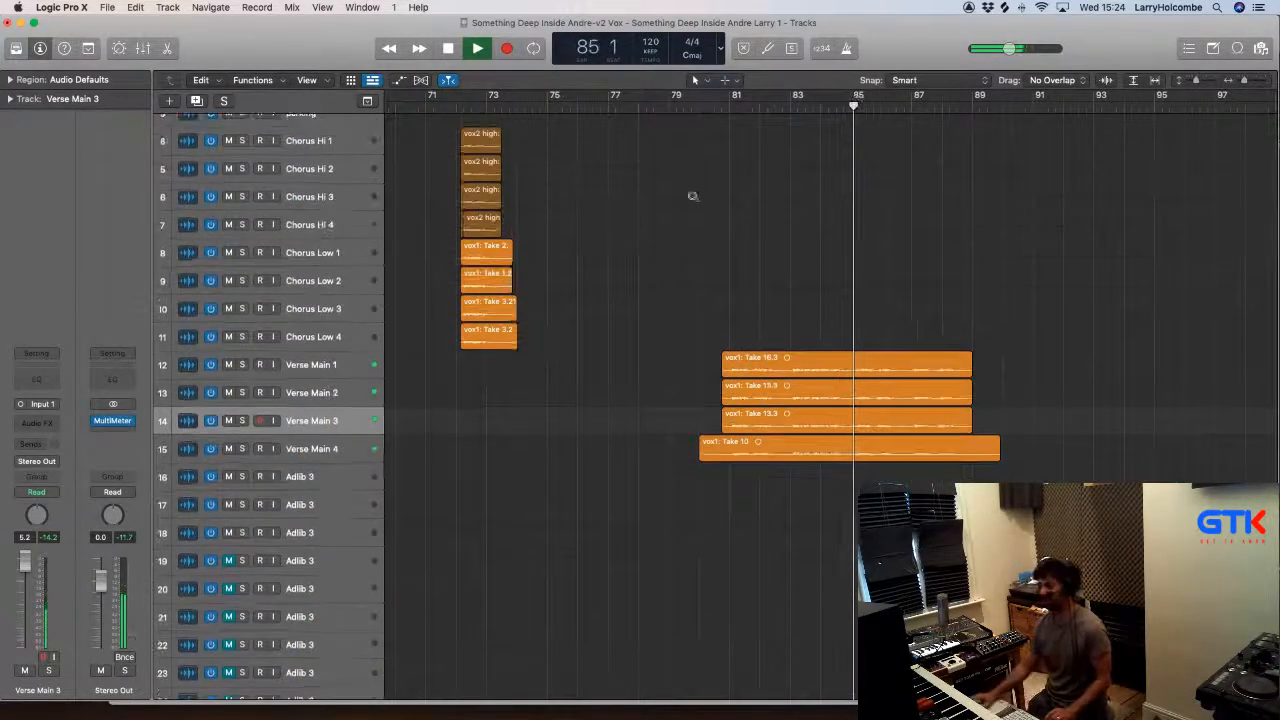
key(super+Left)
key(super+Left)
key(super+Left)
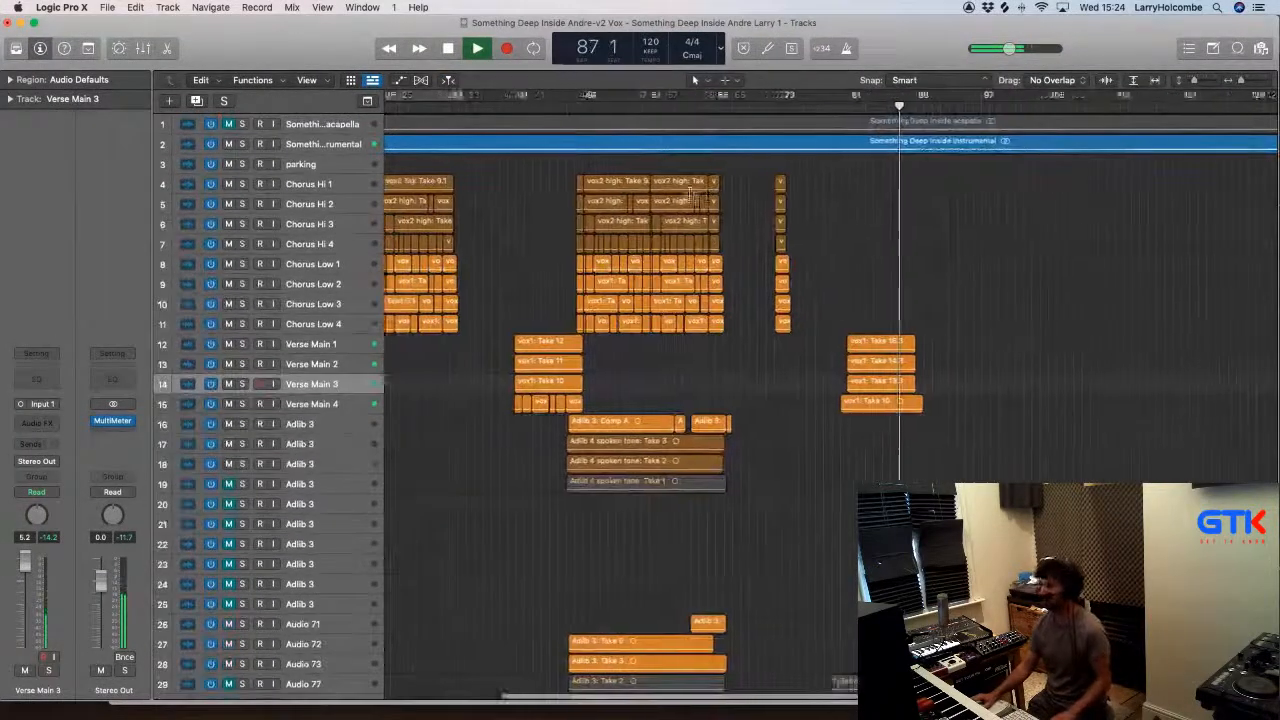
key(super+Up)
key(super+Up)
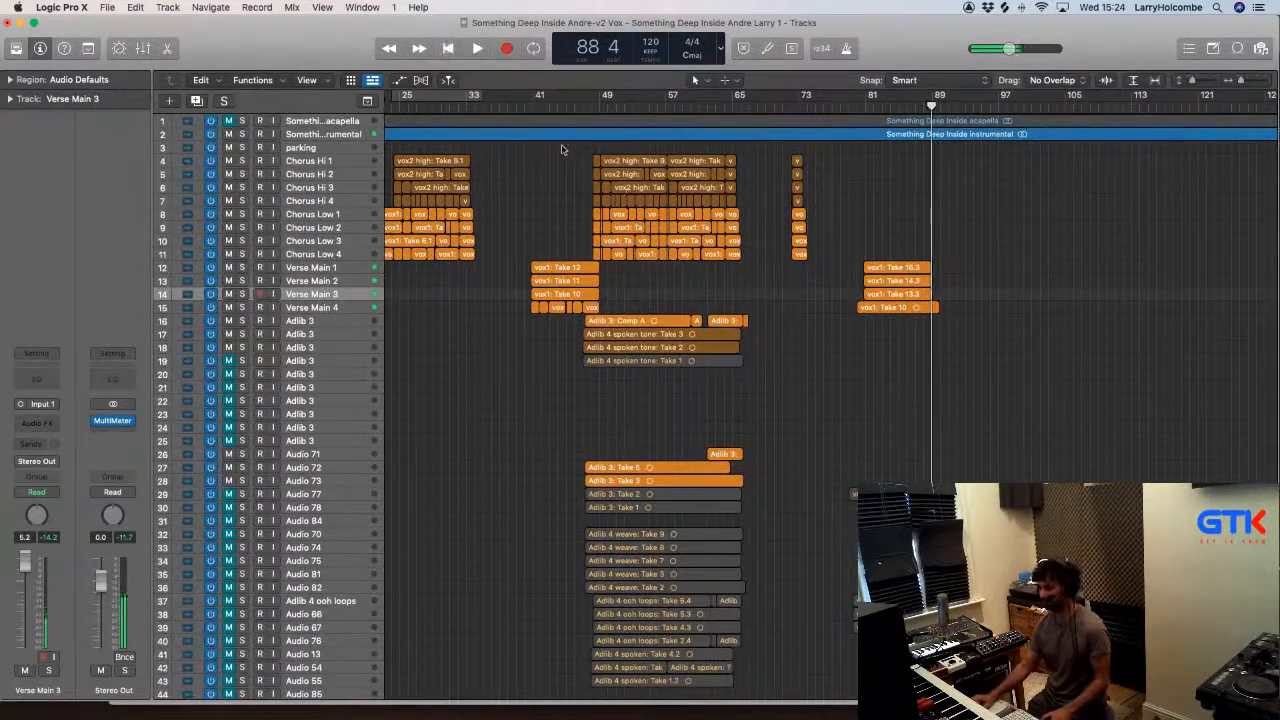
scroll(445, 155, left, 1)
drag(403, 151, 518, 288)
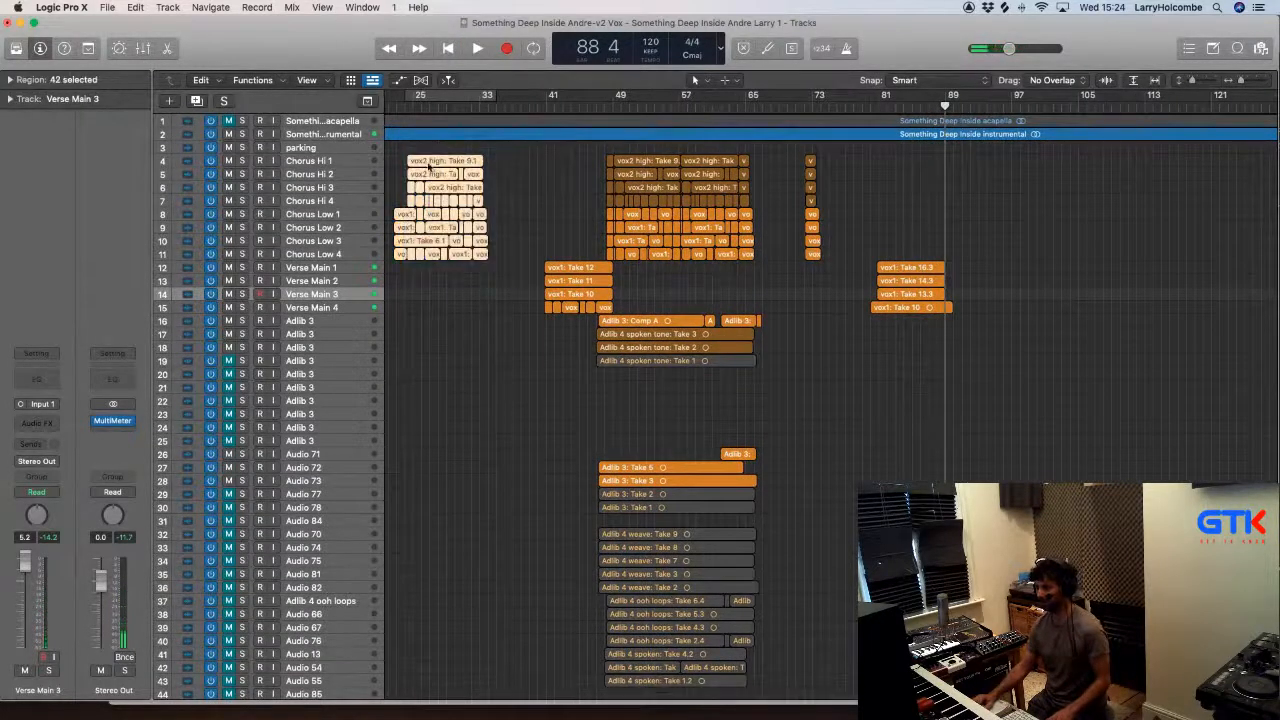
drag(427, 162, 954, 175)
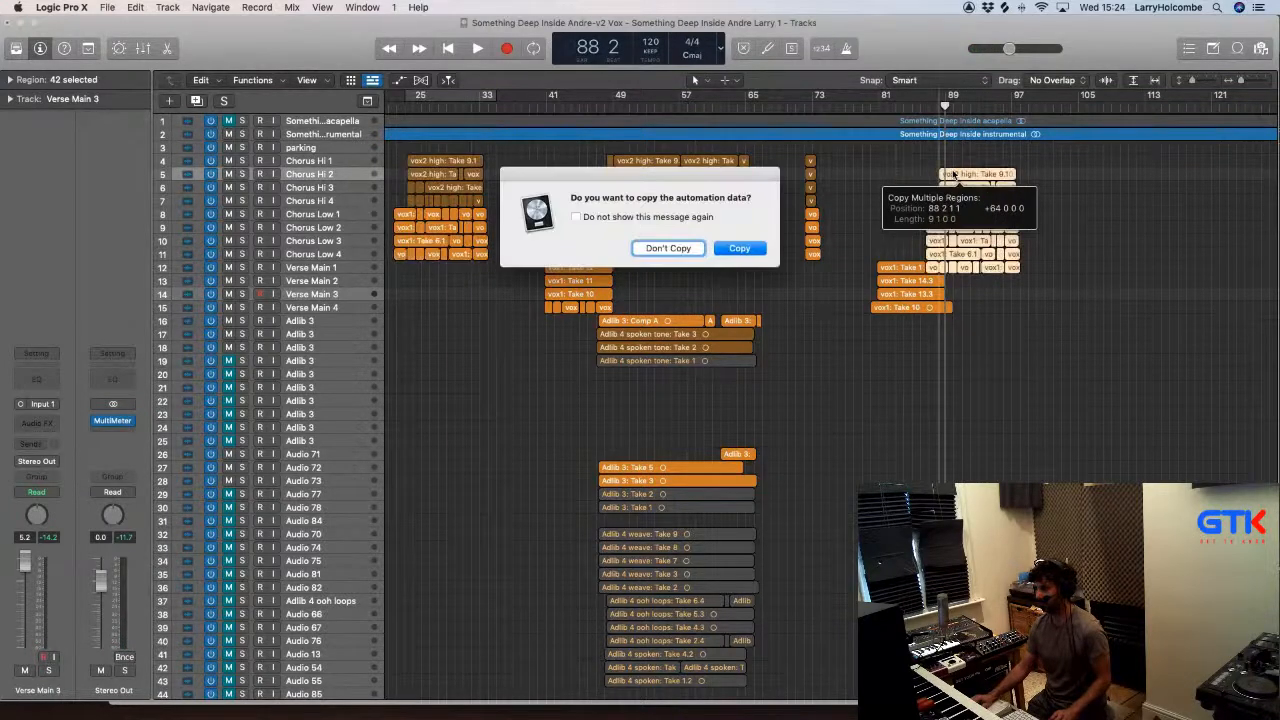
Step: Copy the 42 first-chorus regions with automation to bar 88 and zoom in on them
click(737, 248)
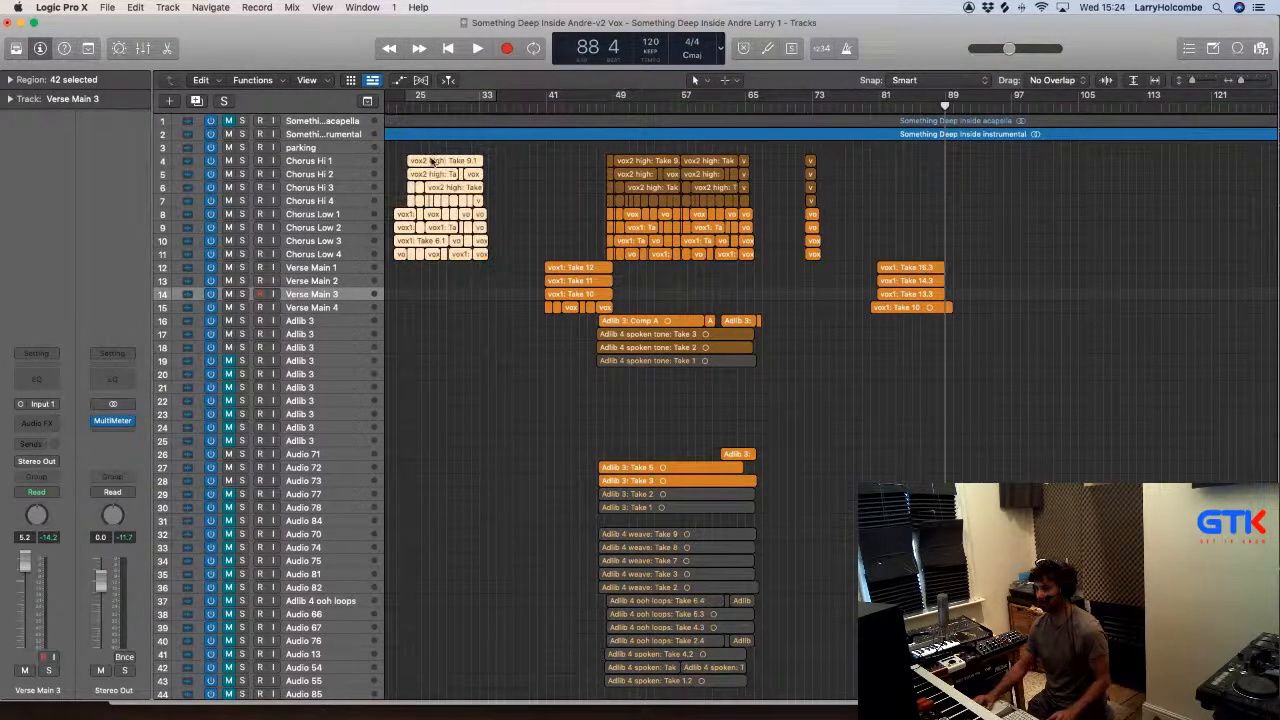
drag(430, 160, 962, 172)
click(746, 247)
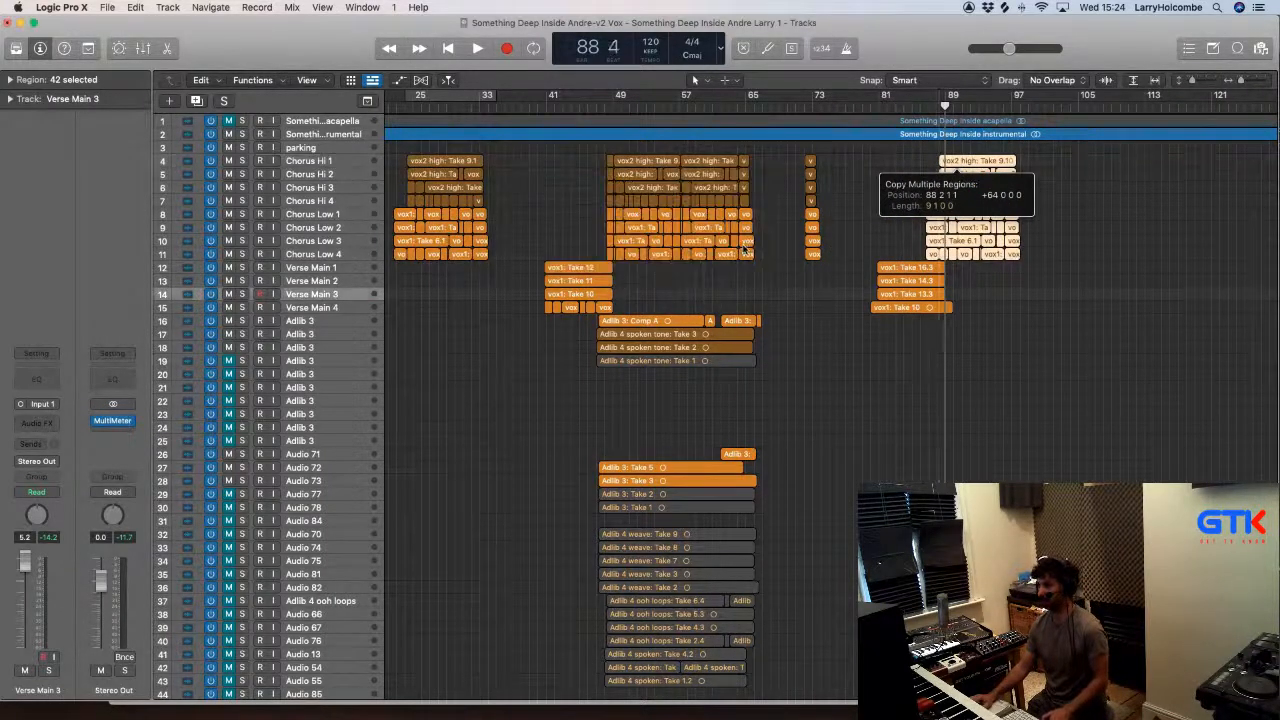
key(space)
drag(873, 137, 1069, 326)
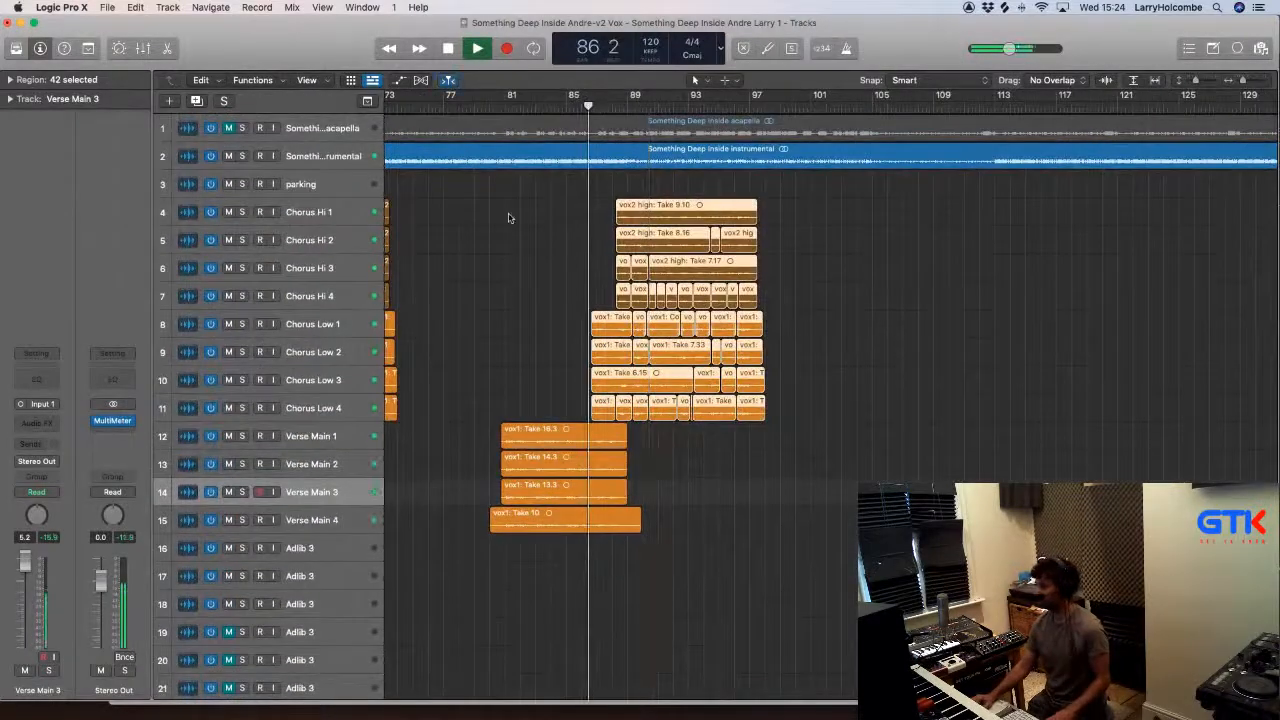
Step: Deselect the 42 chorus regions and shrink track heights to show more tracks
key(super+Up)
key(super+Up)
key(super+Up)
key(super+Up)
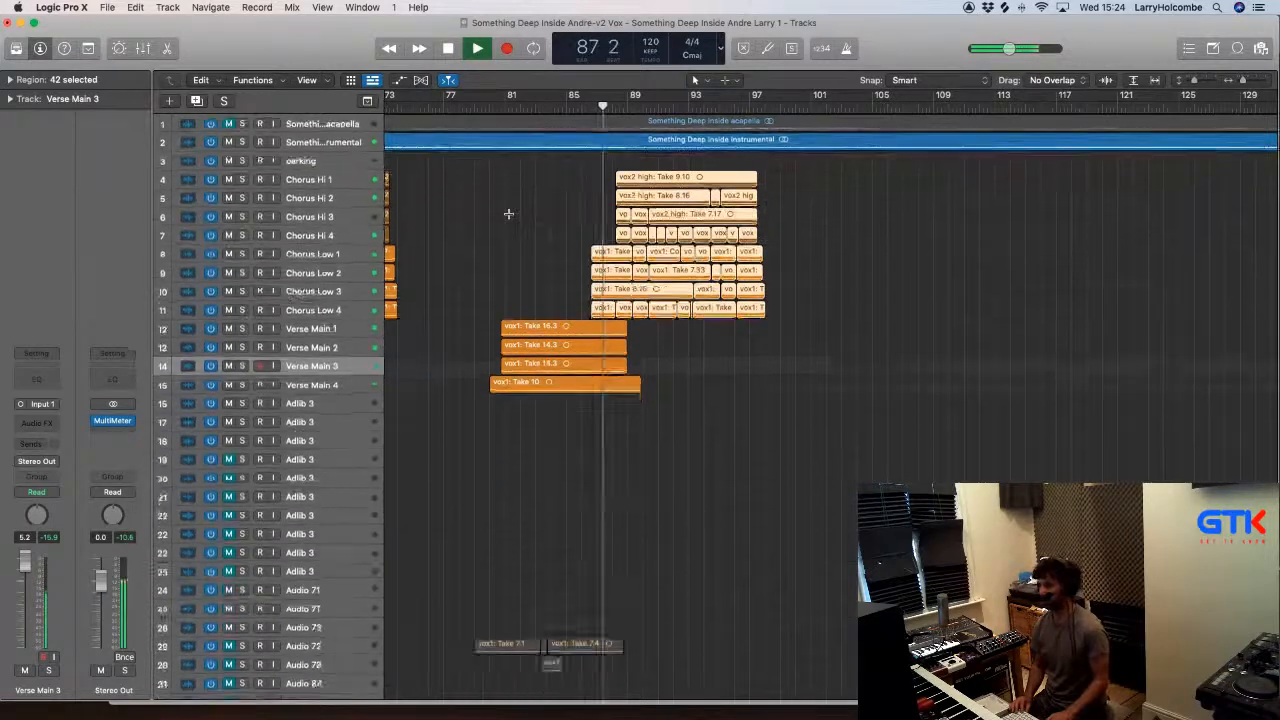
scroll(508, 214, left, 10)
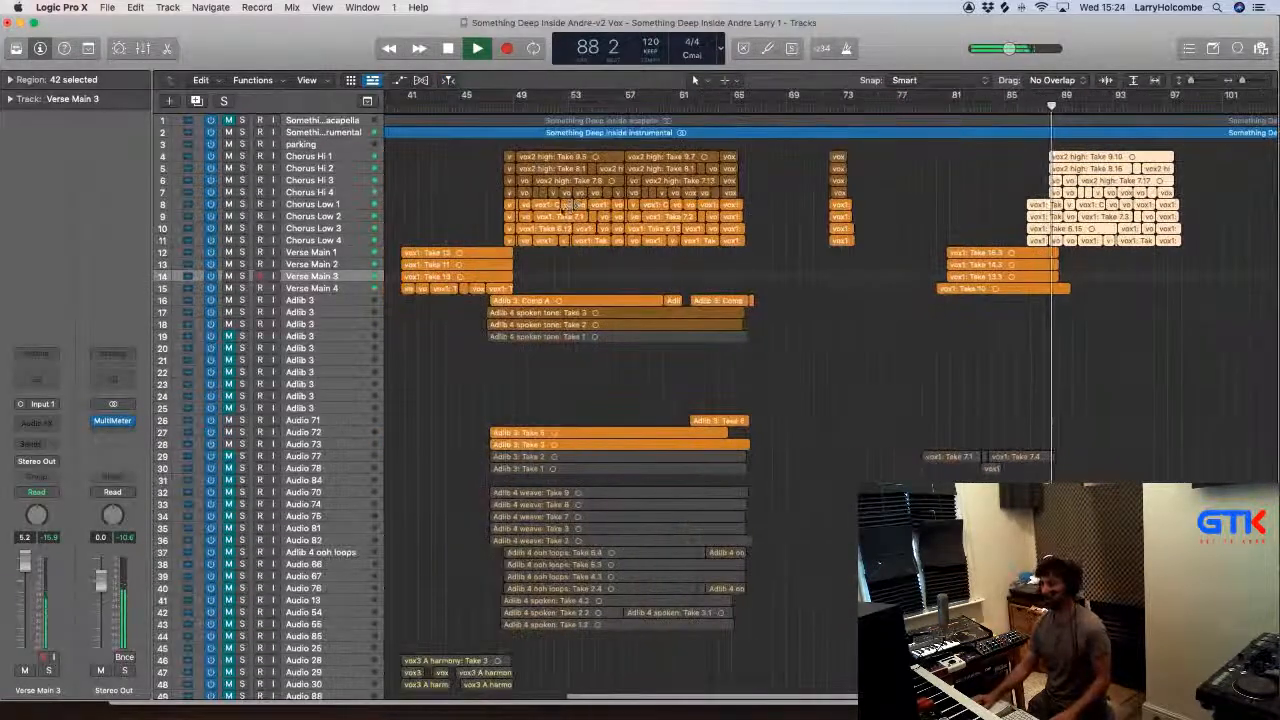
click(459, 181)
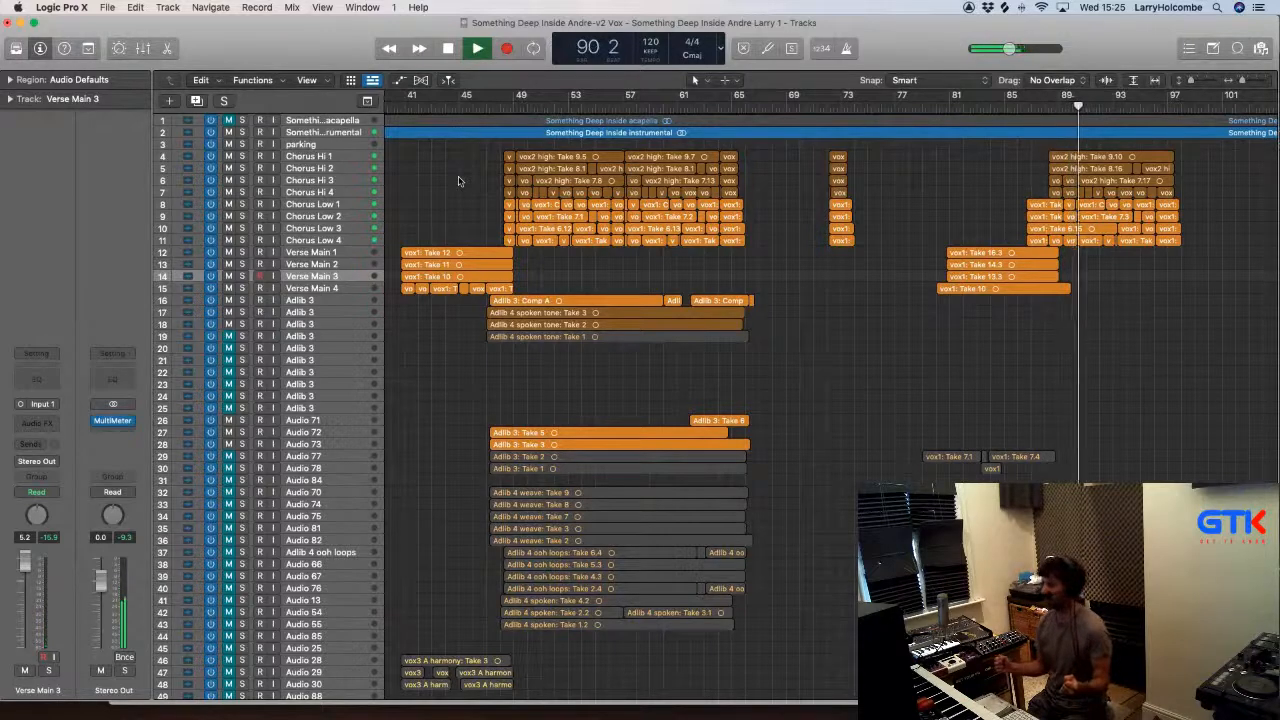
key(super+Up)
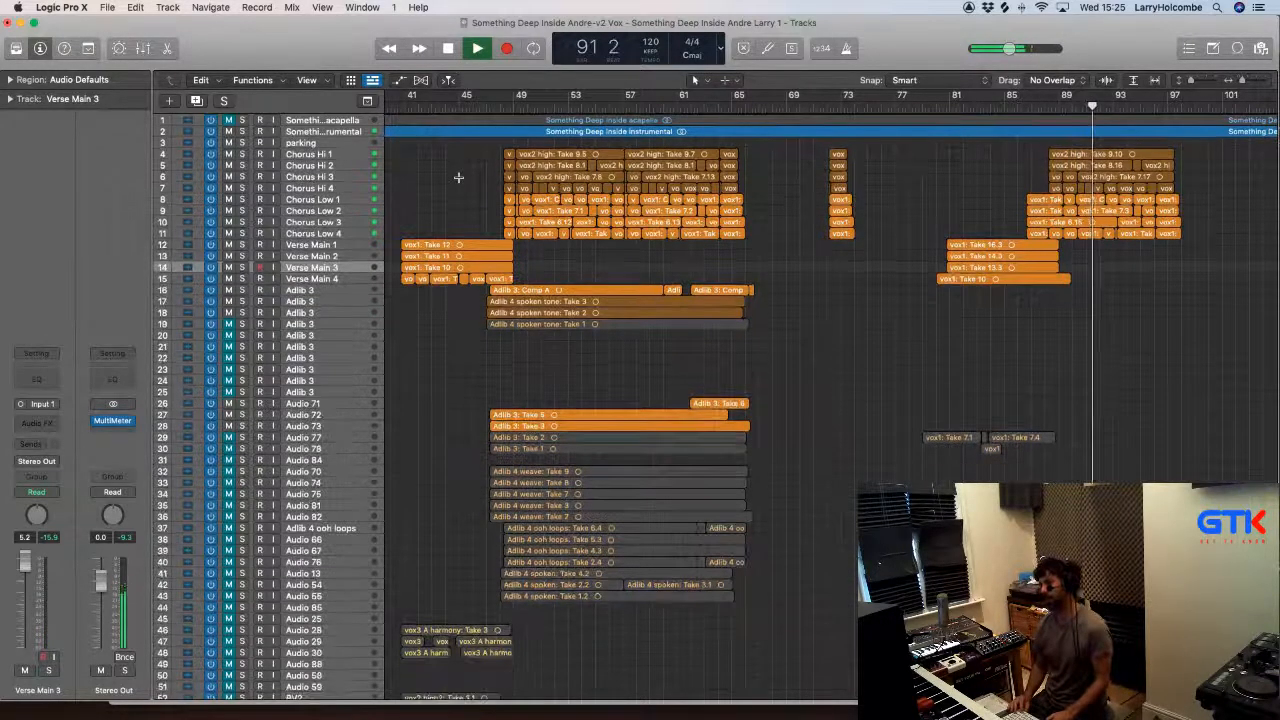
key(super+Up)
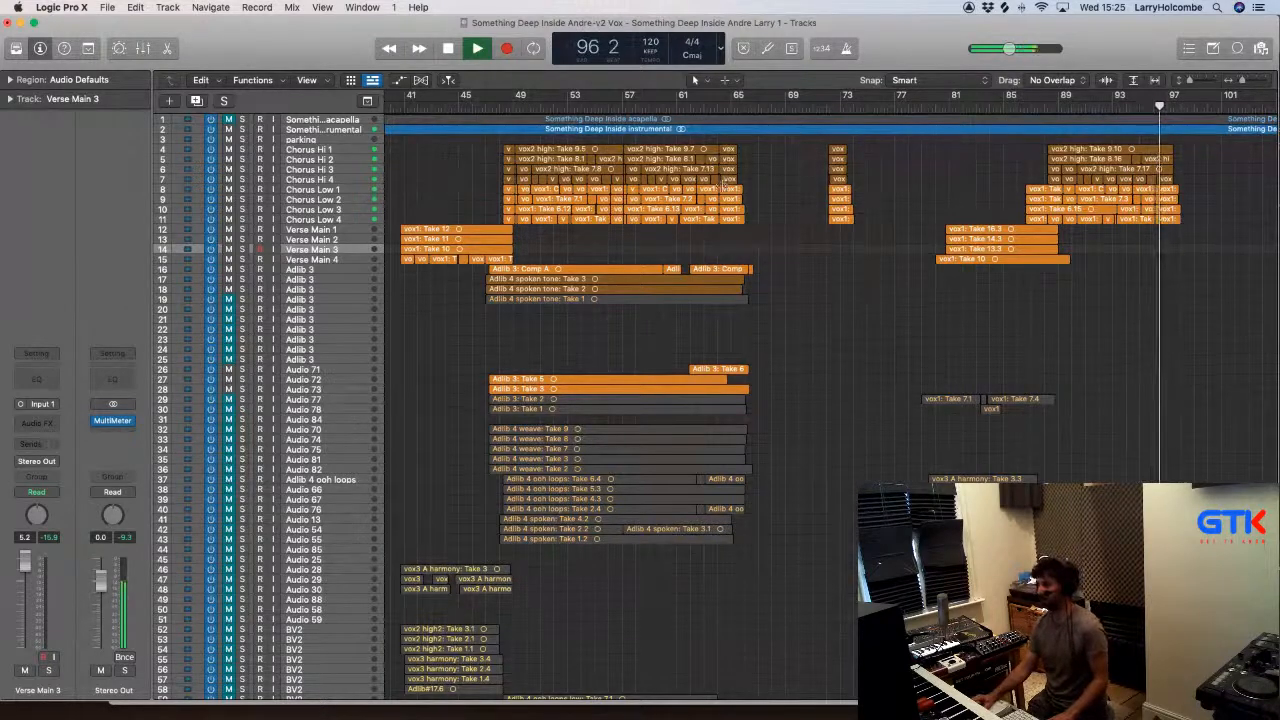
Step: Zoom in on the last chorus stack, closing in on the upper Chorus tracks
scroll(723, 186, right, 3)
scroll(725, 185, down, 3)
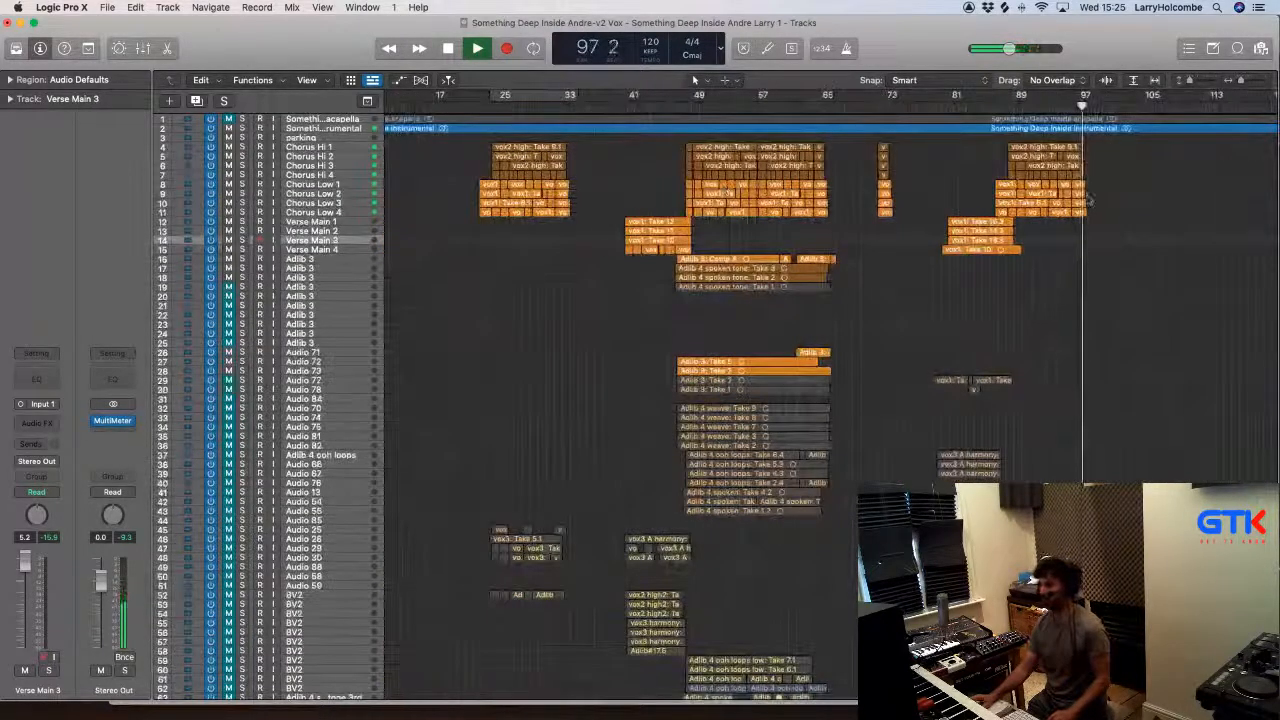
scroll(755, 242, down, 2)
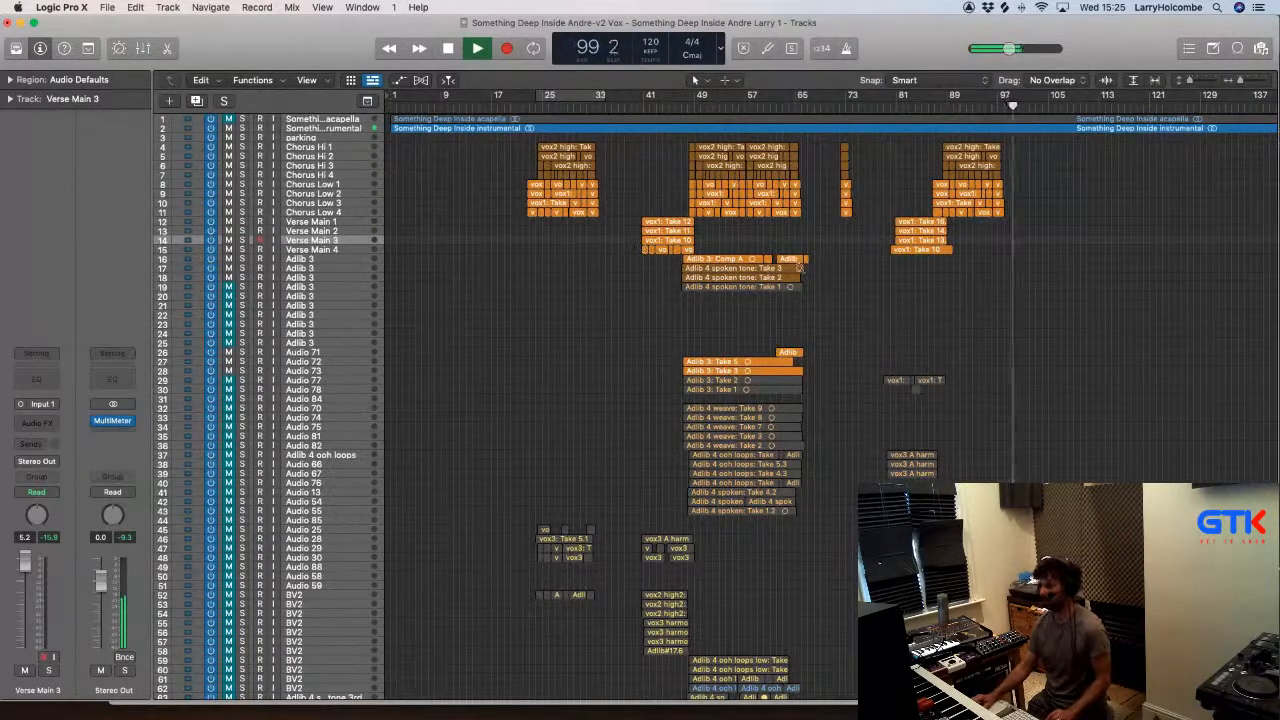
drag(852, 132, 1120, 317)
scroll(1120, 317, down, 3)
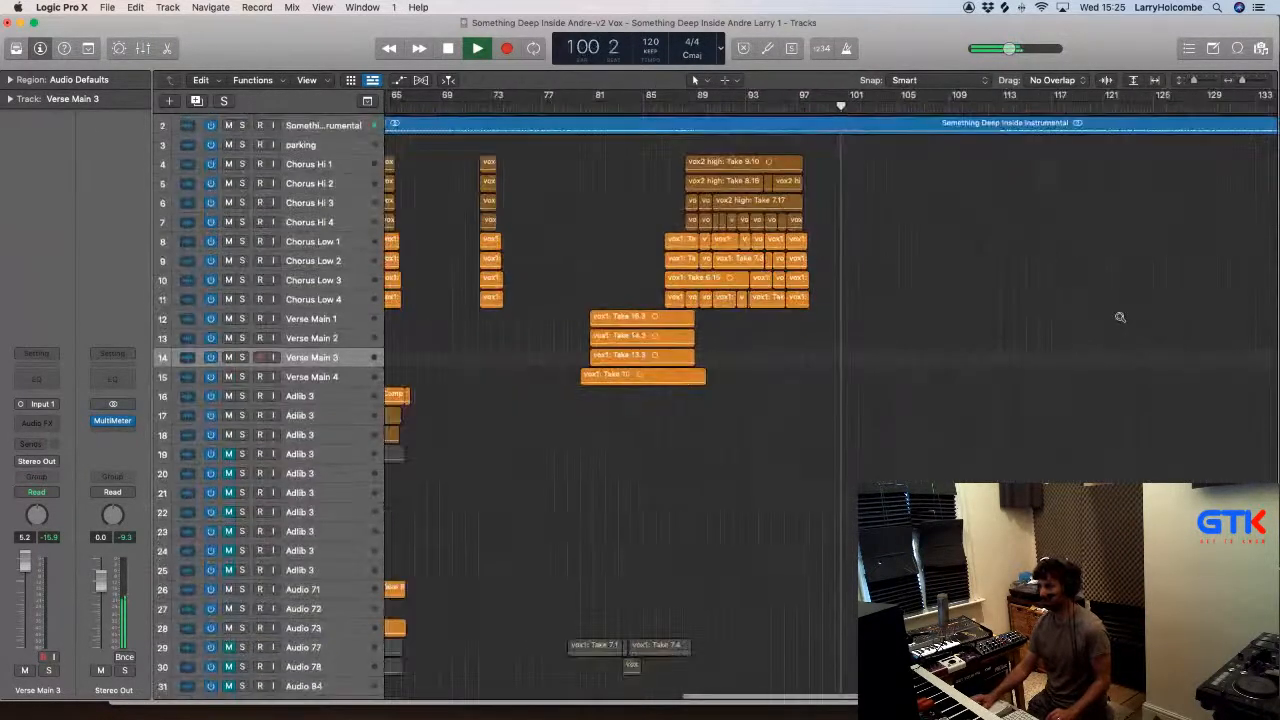
drag(773, 204, 1000, 152)
scroll(1000, 152, down, 2)
scroll(898, 181, left, 4)
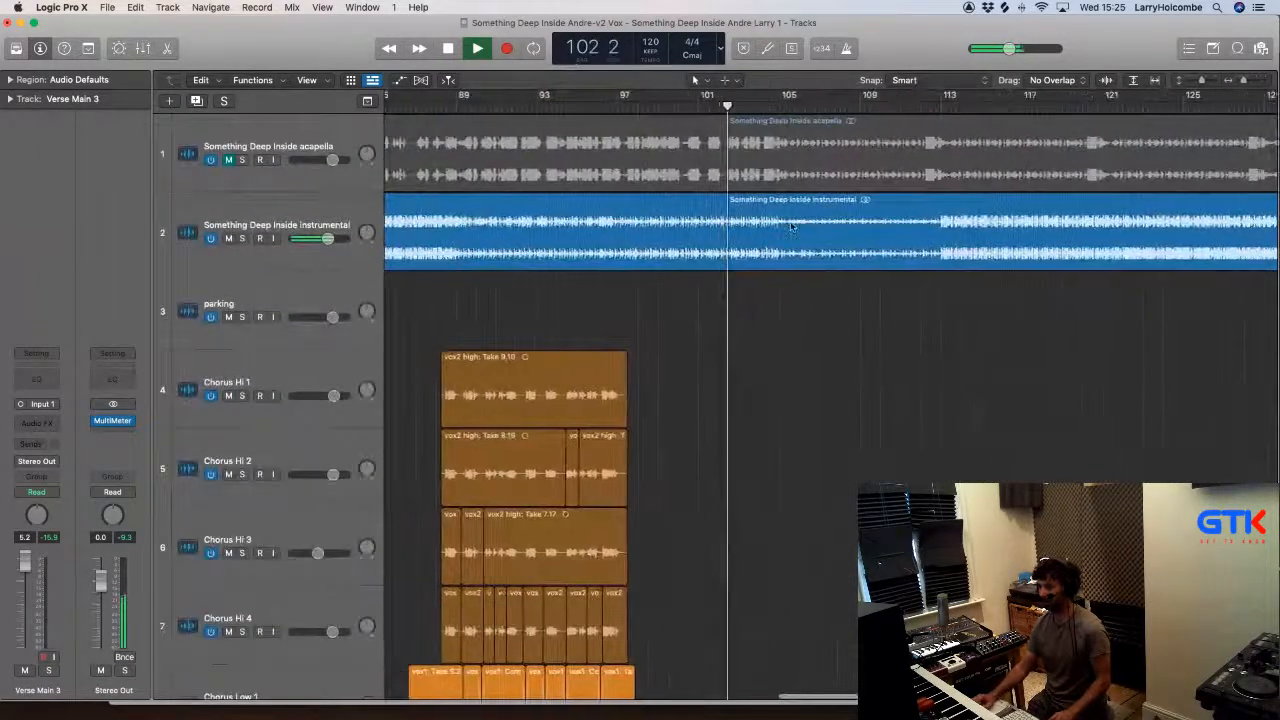
scroll(898, 181, down, 7)
scroll(645, 167, up, 6)
scroll(655, 190, down, 6)
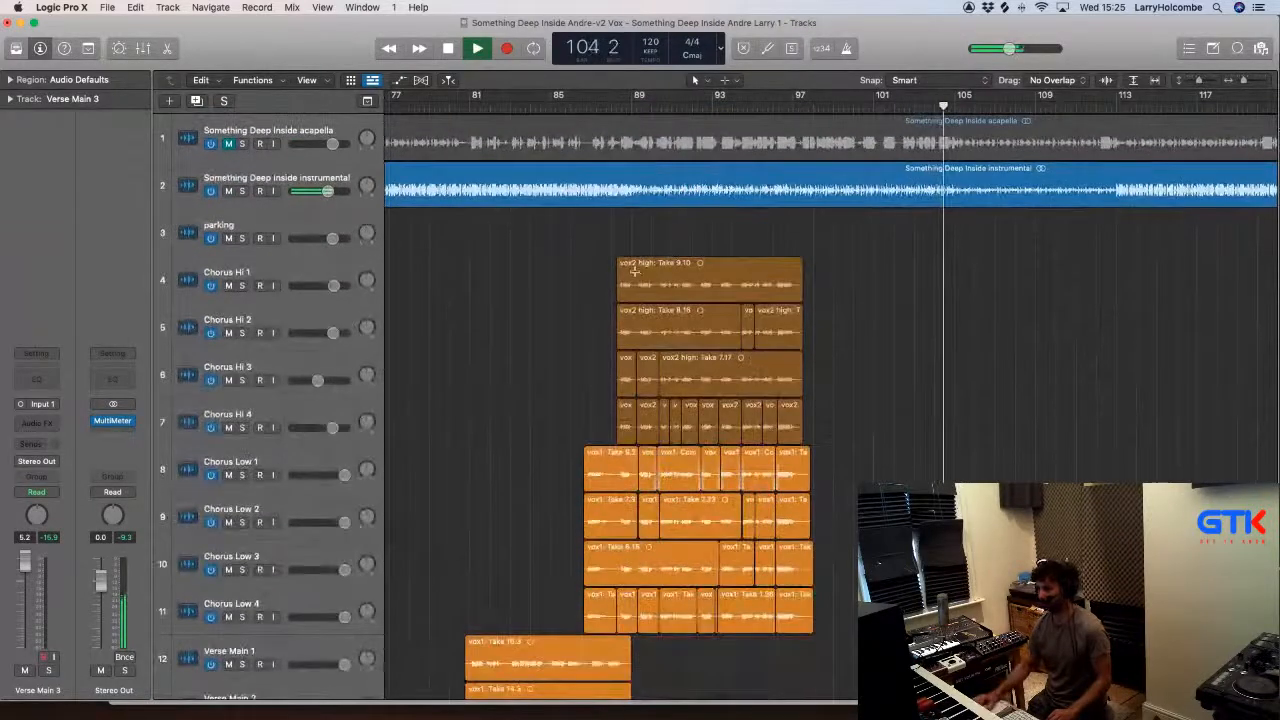
Step: Split bars 89–99 into separate regions across all eight Chorus tracks
drag(634, 275, 724, 516)
click(926, 431)
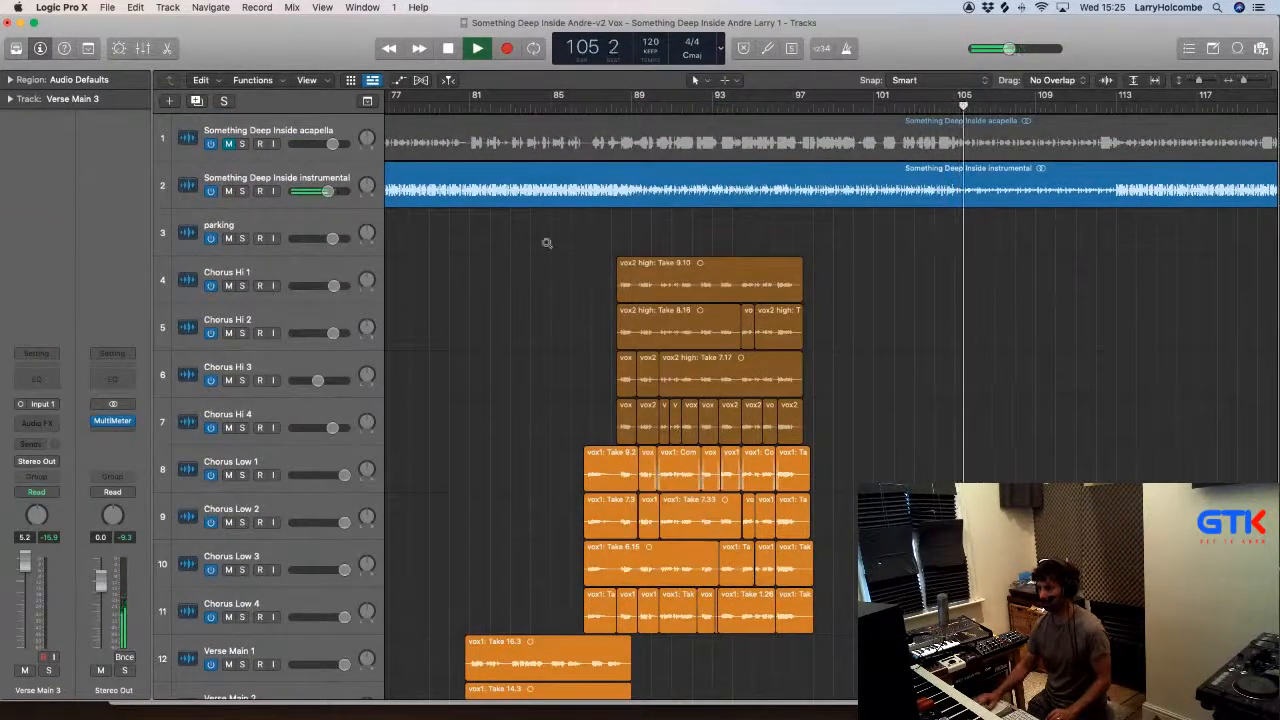
drag(515, 220, 1004, 694)
drag(607, 184, 972, 570)
click(665, 201)
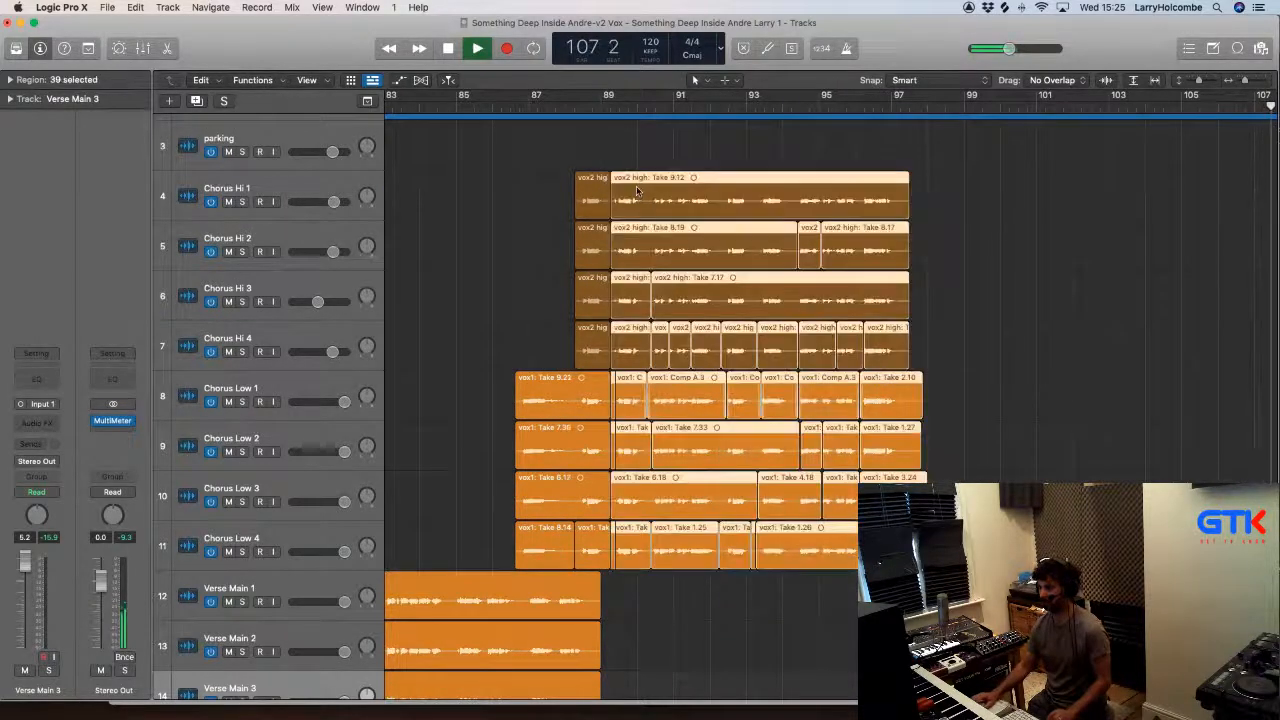
Step: Option-drag the split pieces to bar 97, copying the automation with them
key(super+Left)
key(super+Up)
drag(643, 185, 860, 200)
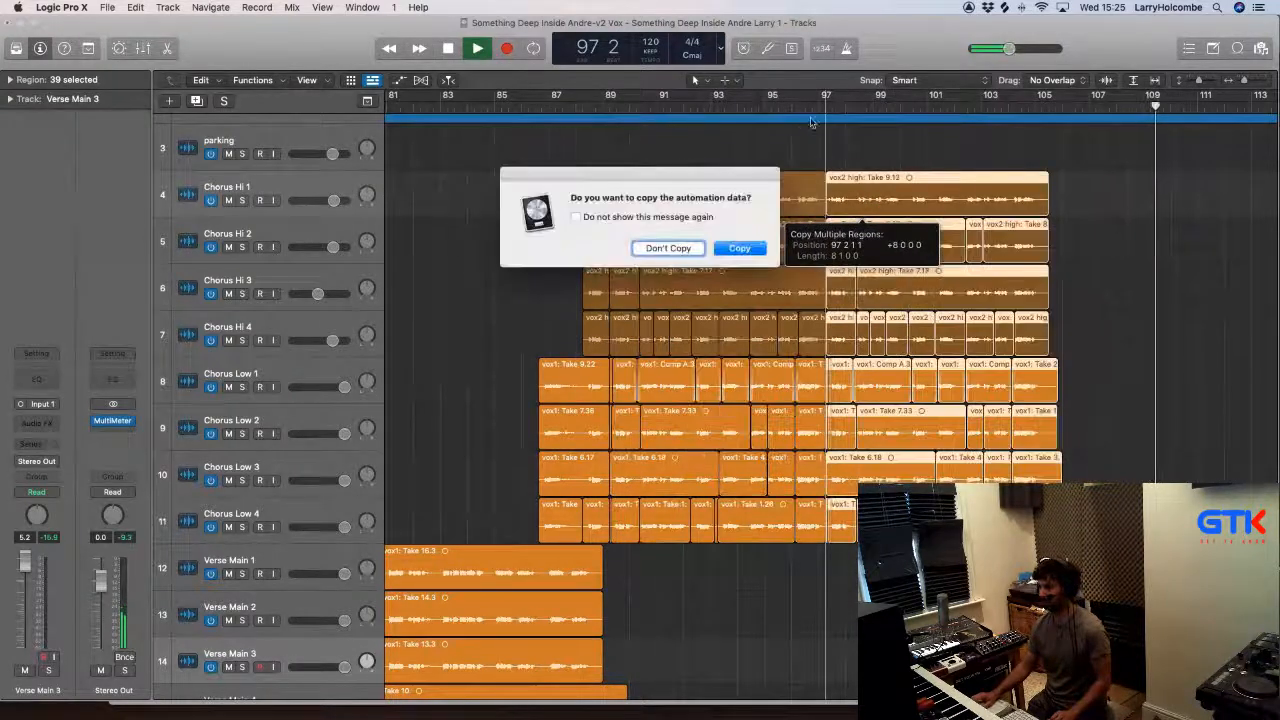
click(740, 249)
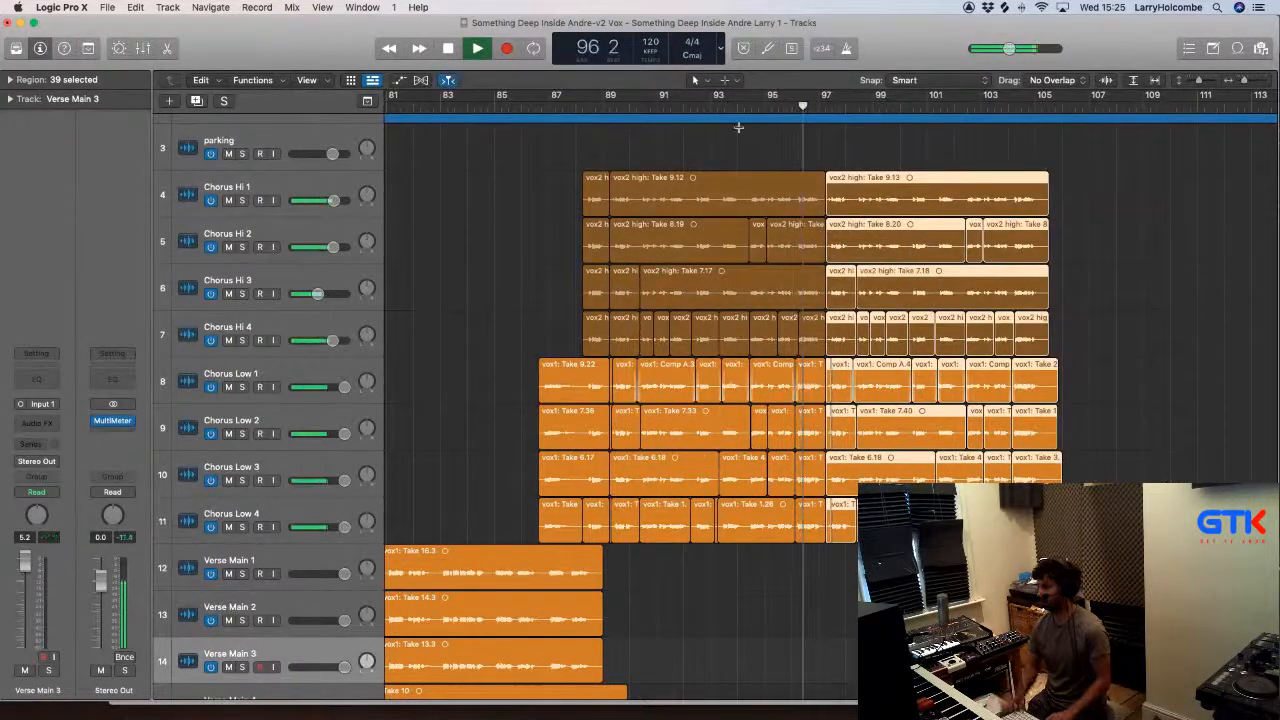
key(super+Up)
key(super+Up)
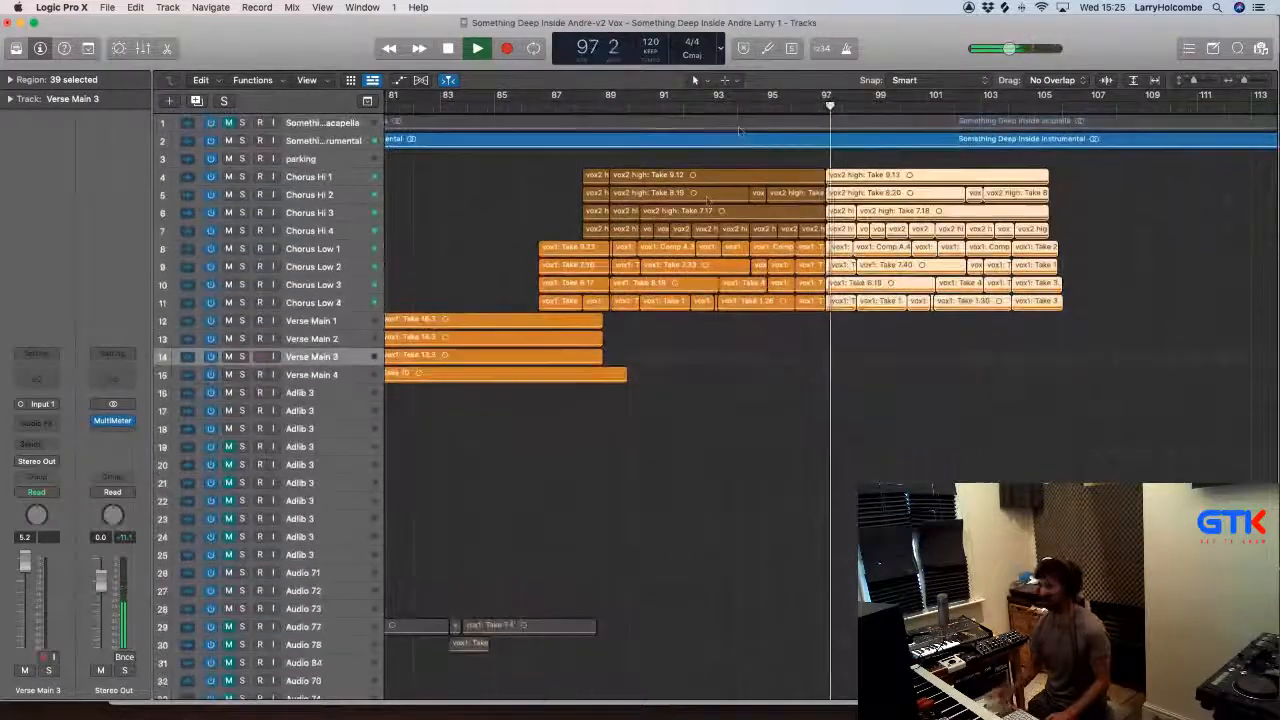
Step: Zoom out to the whole song, deselect the copied chorus regions and shrink track rows
key(super+Left)
key(super+Left)
key(super+Up)
key(super+Up)
key(super+Left)
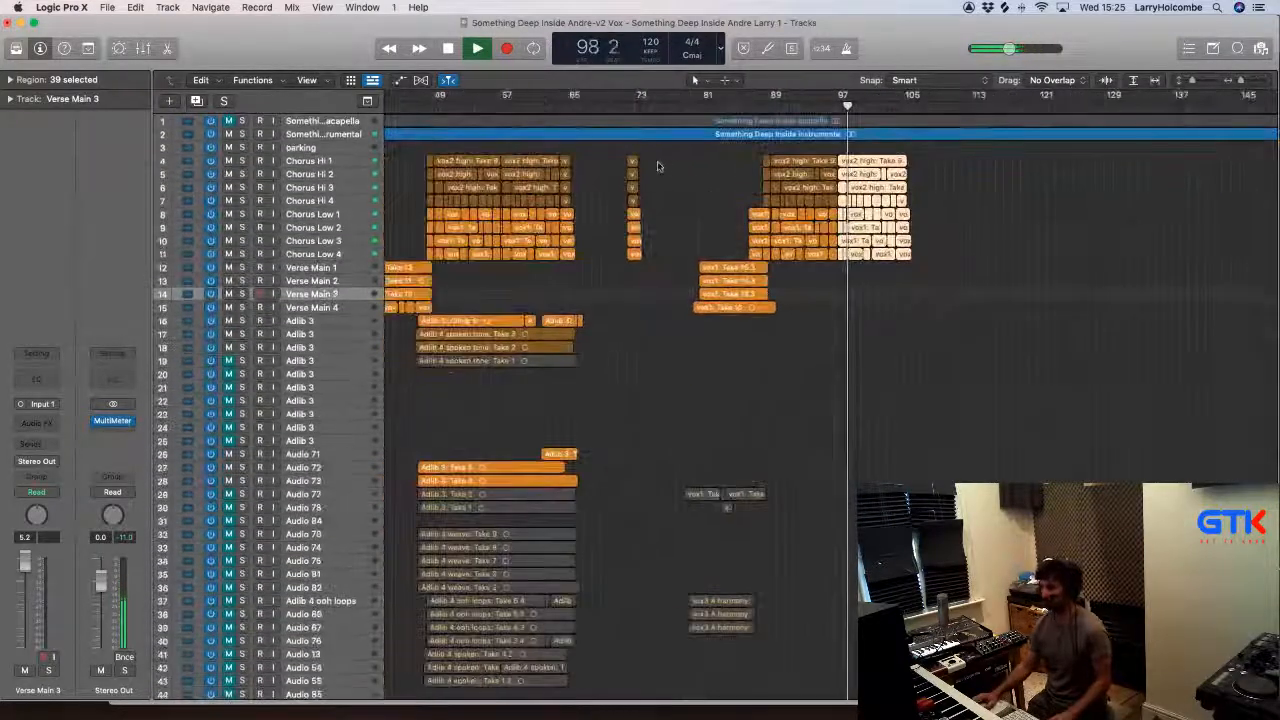
scroll(662, 165, left, 3)
key(super+Left)
key(super+Left)
click(449, 163)
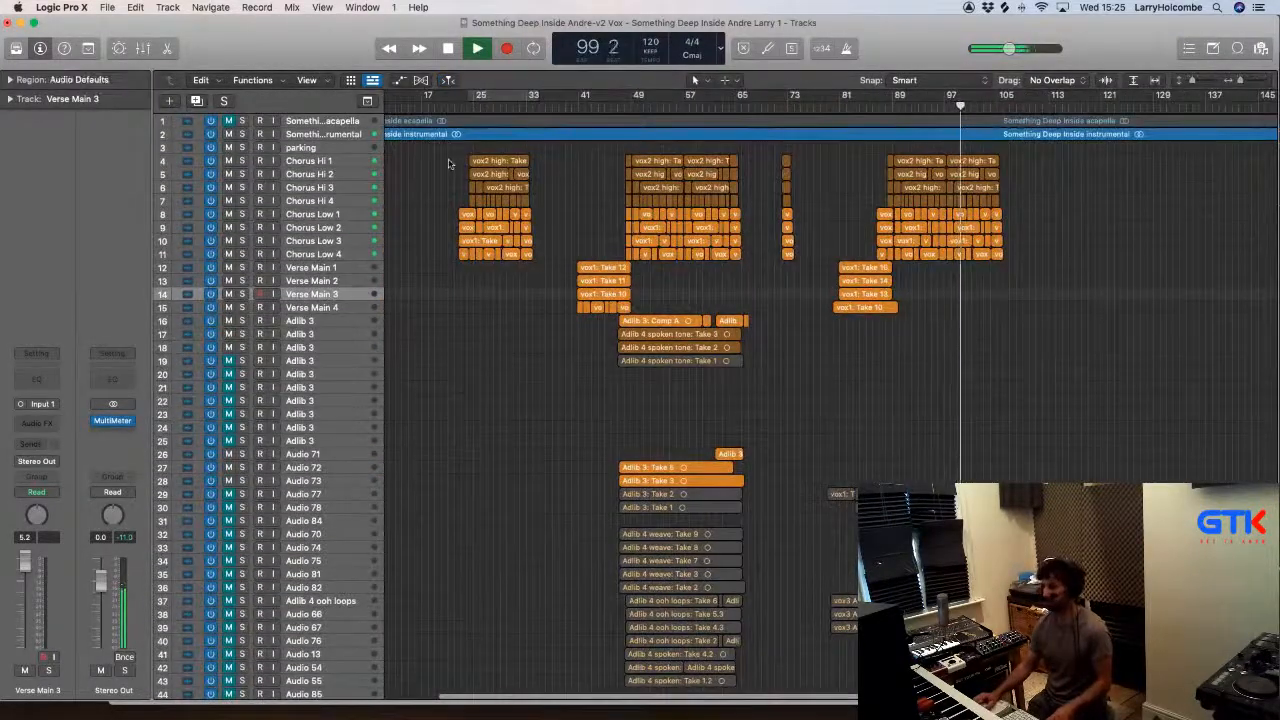
key(super+Up)
key(super+Up)
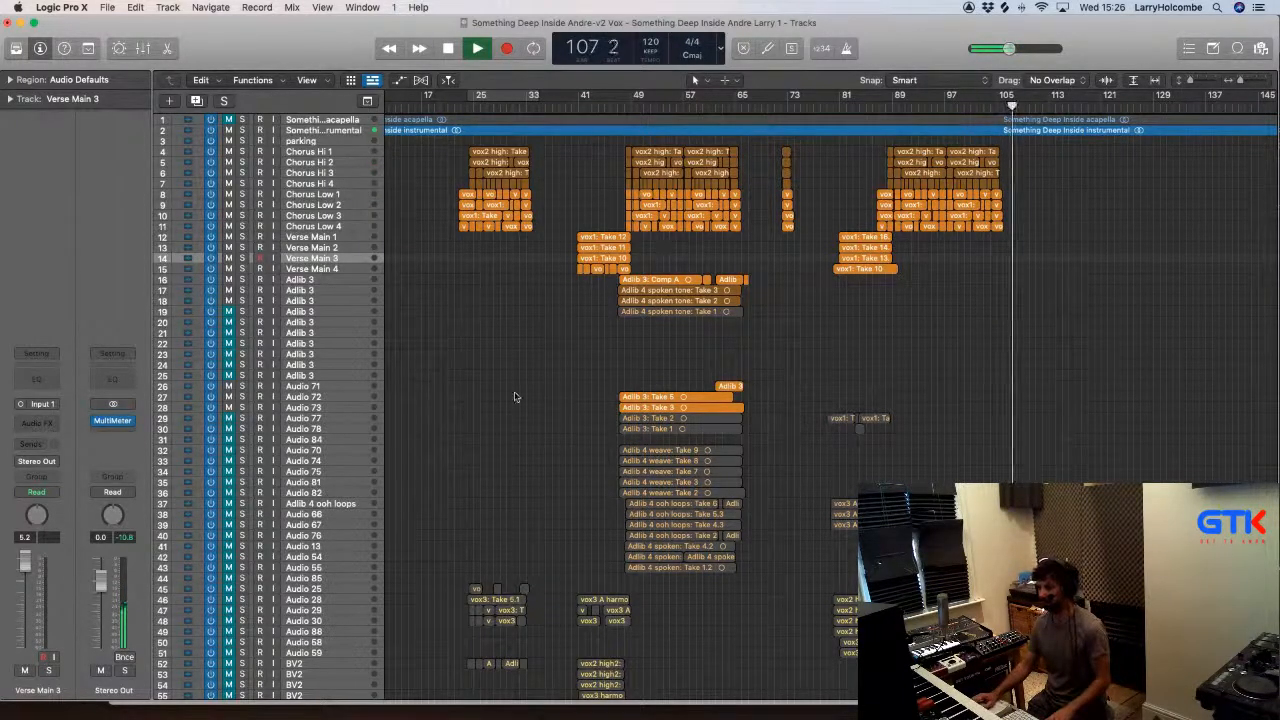
Step: Mute the two Adlib 3 take tracks and zoom in on the chorus ending
drag(228, 398, 228, 408)
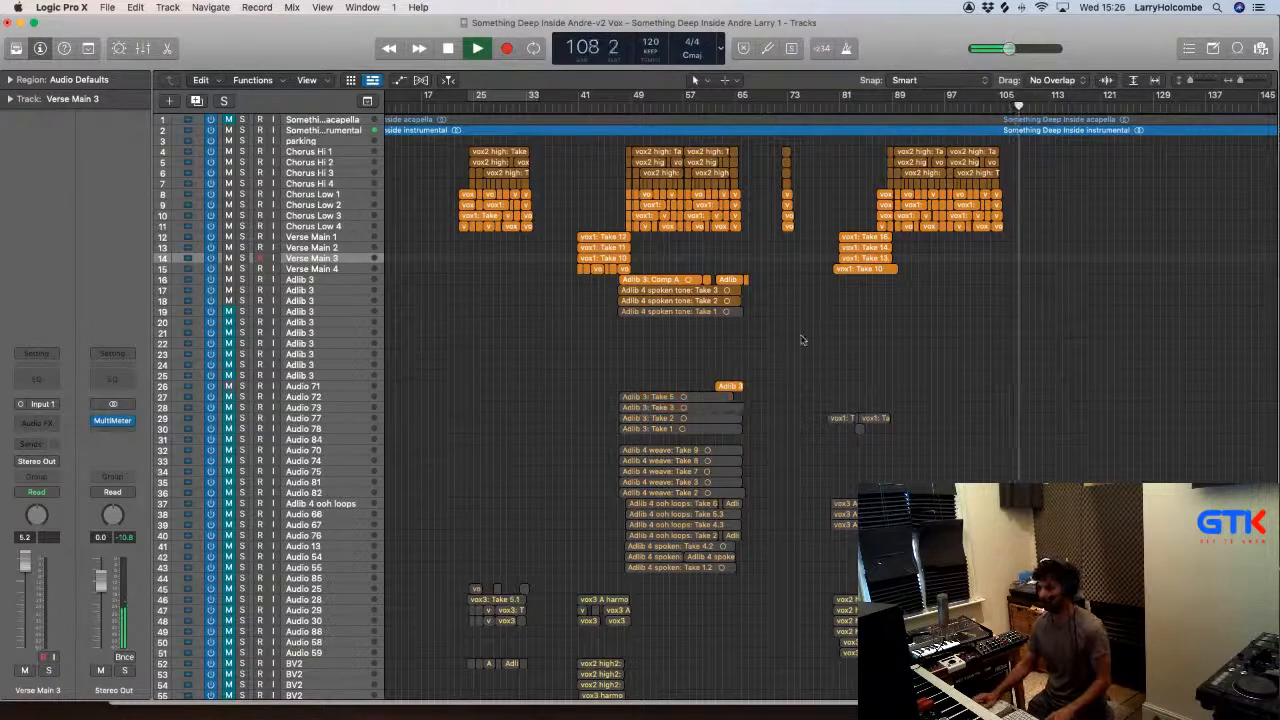
drag(784, 132, 1144, 354)
drag(786, 153, 1007, 414)
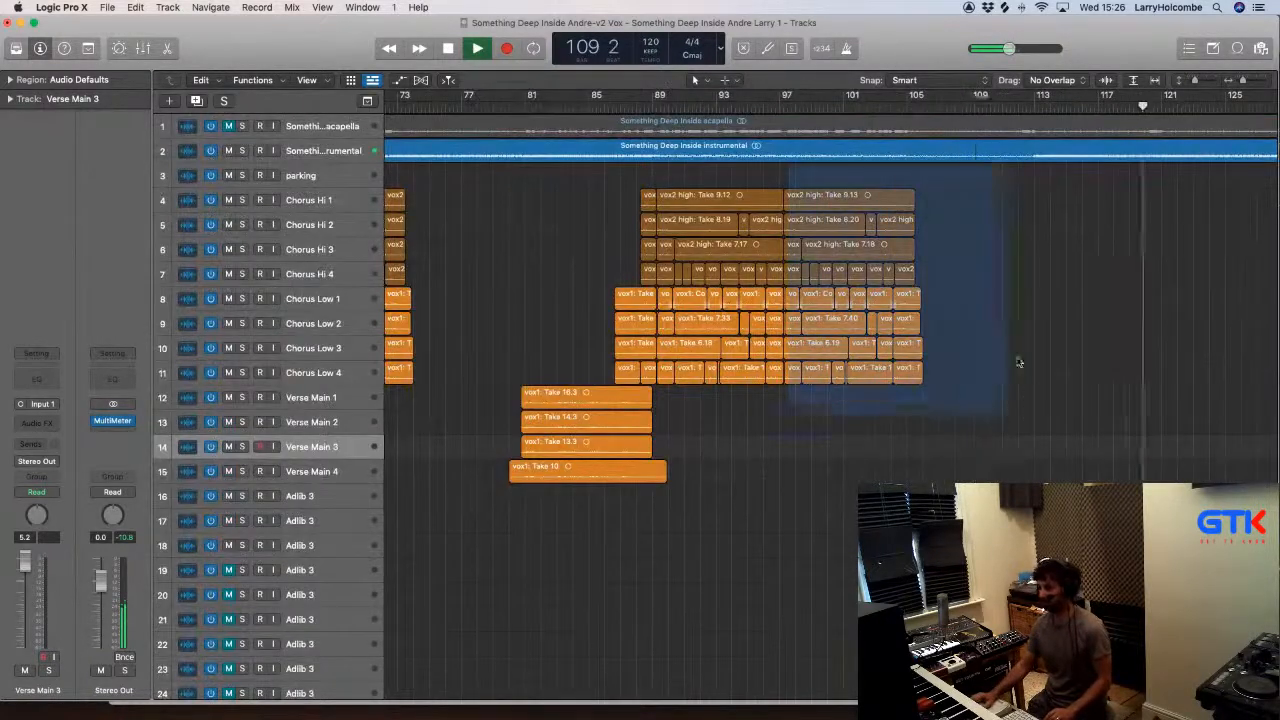
key(super+Up)
key(super+Up)
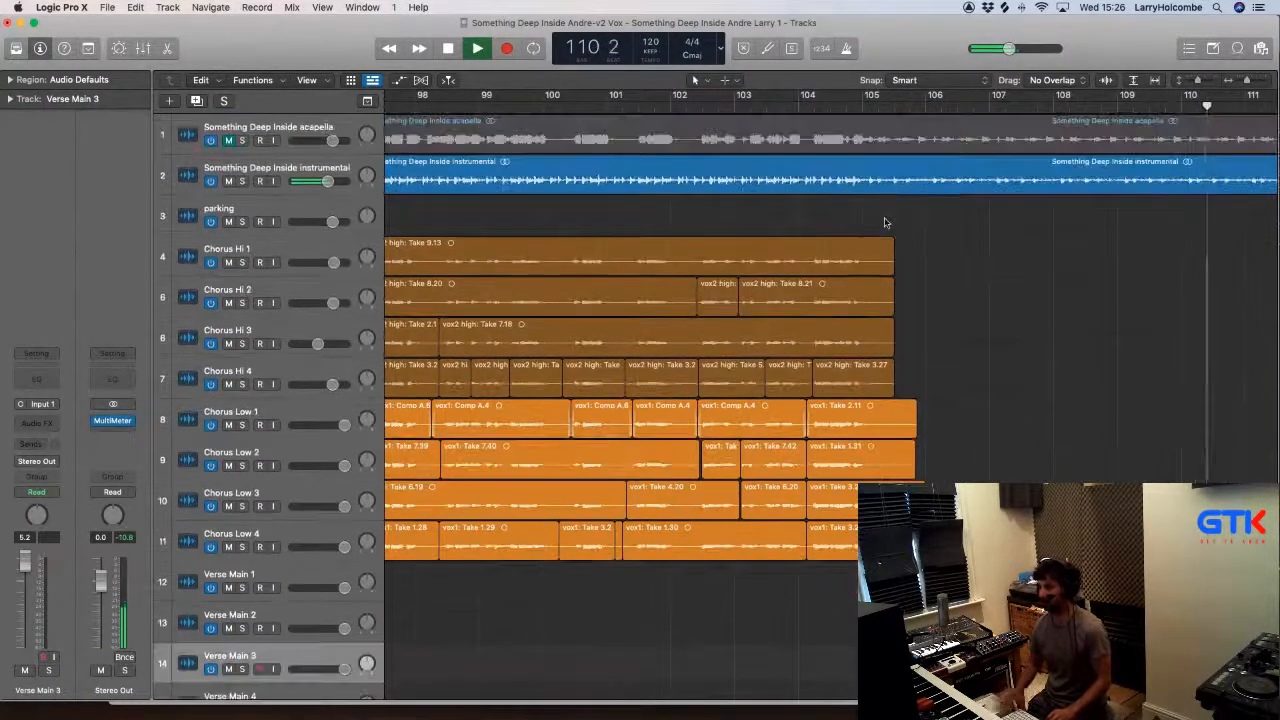
Step: Split a short span around bars 104–106 across the Chorus Hi and Low tracks
drag(801, 248, 957, 545)
click(866, 323)
scroll(862, 310, down, 3)
scroll(854, 272, right, 3)
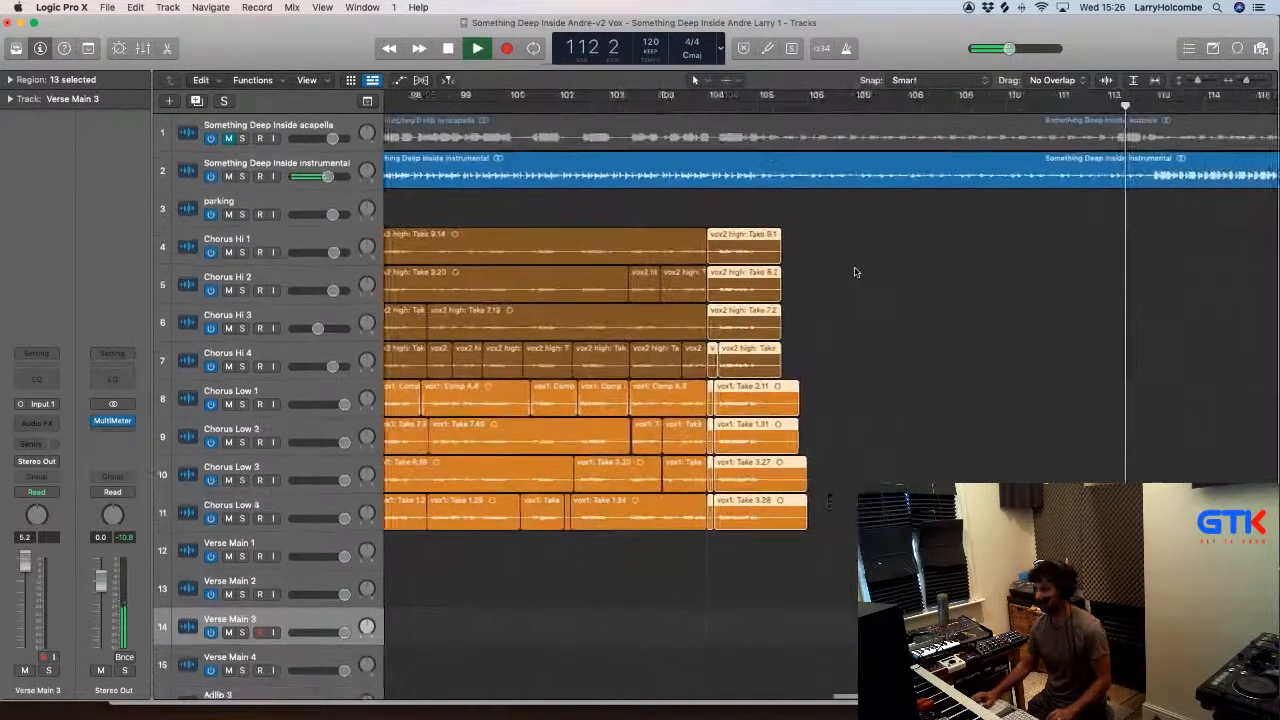
Step: Copy the split slice to bar 112 with its automation, then stop playback and deselect
drag(657, 242, 1050, 246)
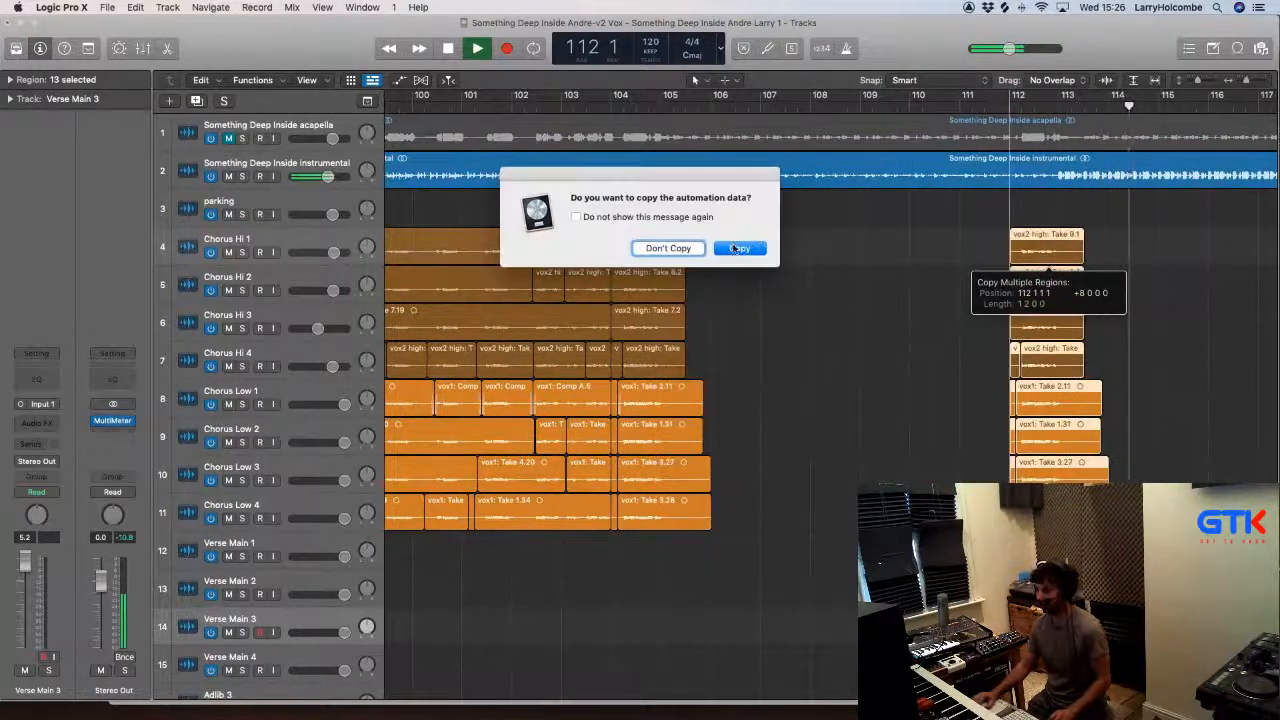
click(735, 248)
scroll(838, 252, down, 5)
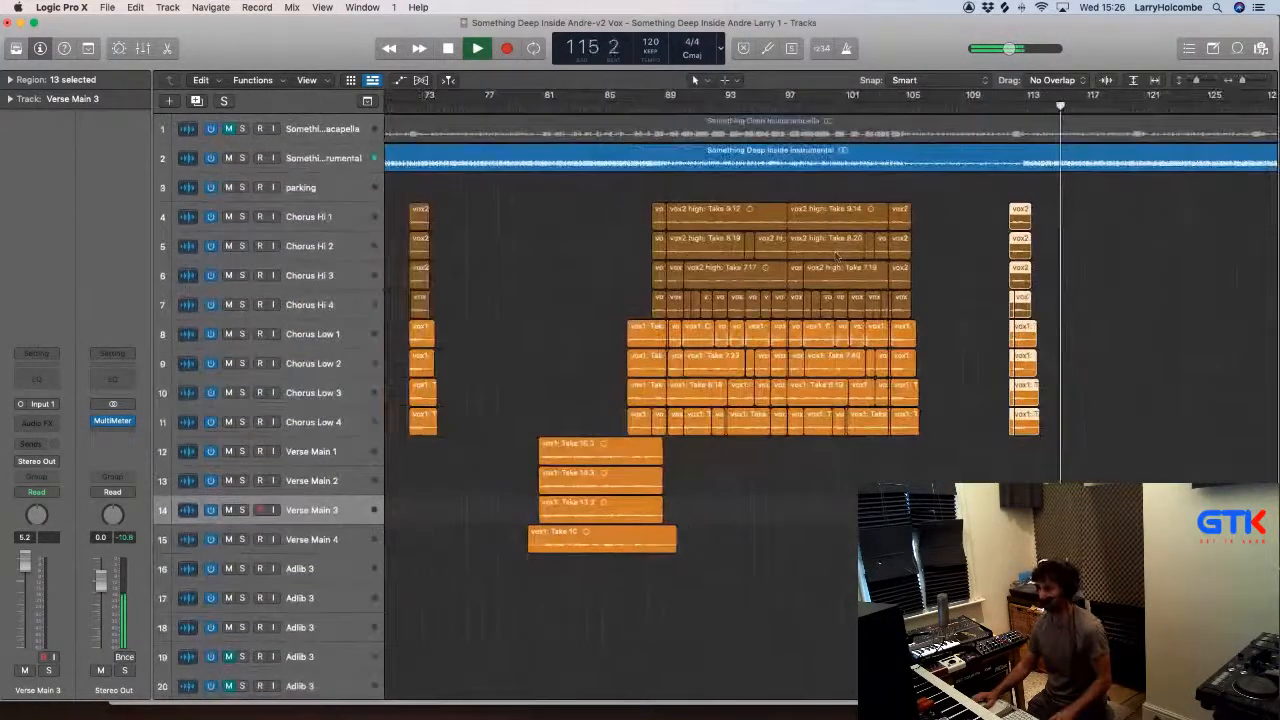
key(space)
click(592, 218)
ctrl+alt+click(592, 218)
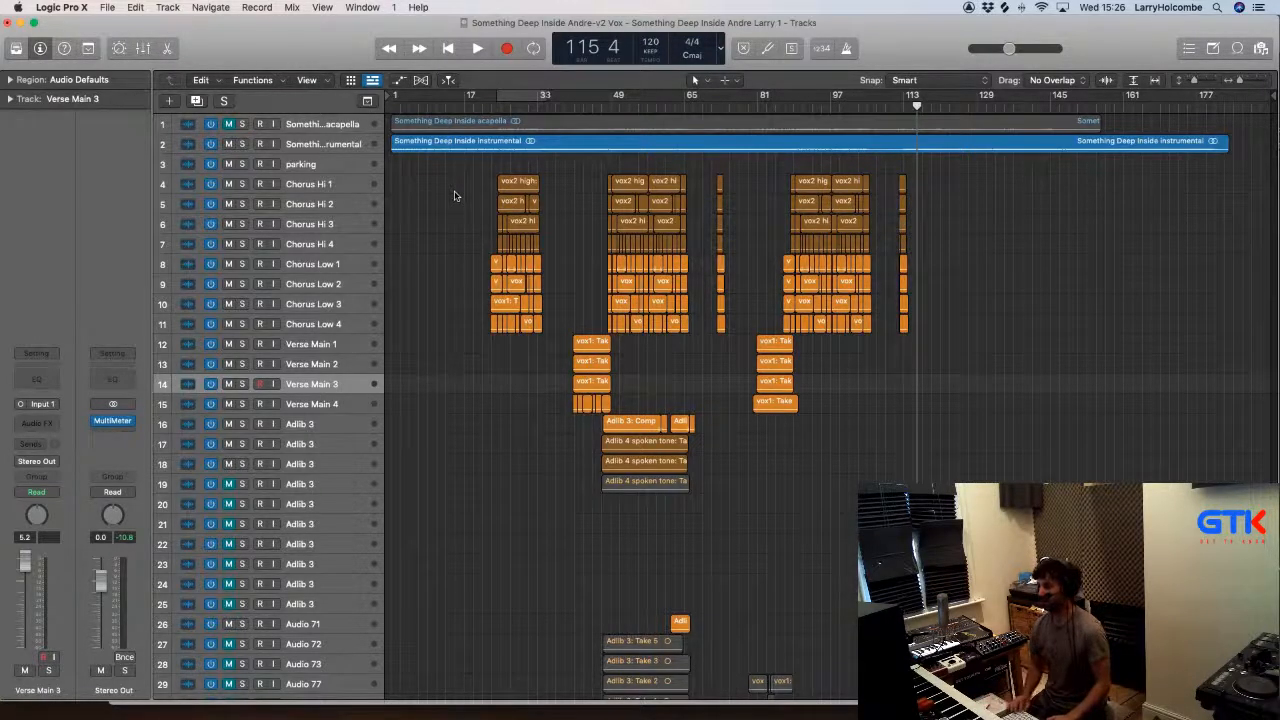
key(super+Up)
key(super+Up)
key(super+Up)
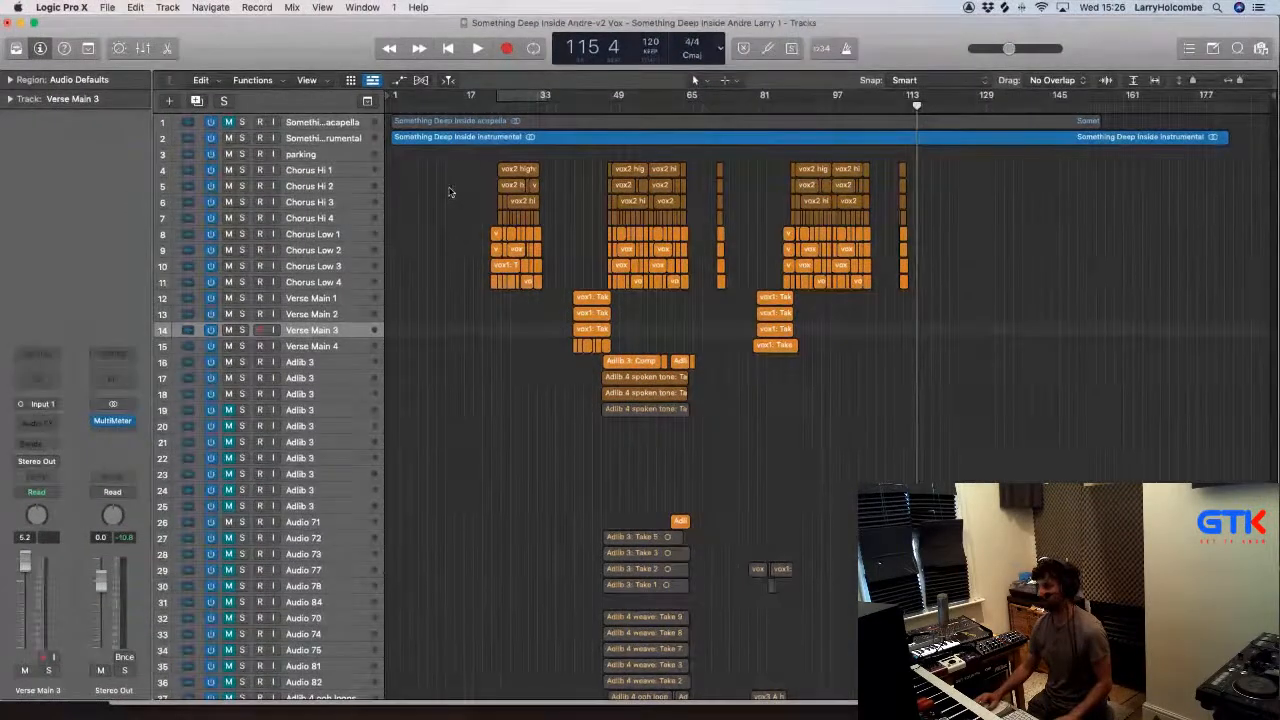
scroll(526, 346, down, 10)
scroll(528, 343, down, 5)
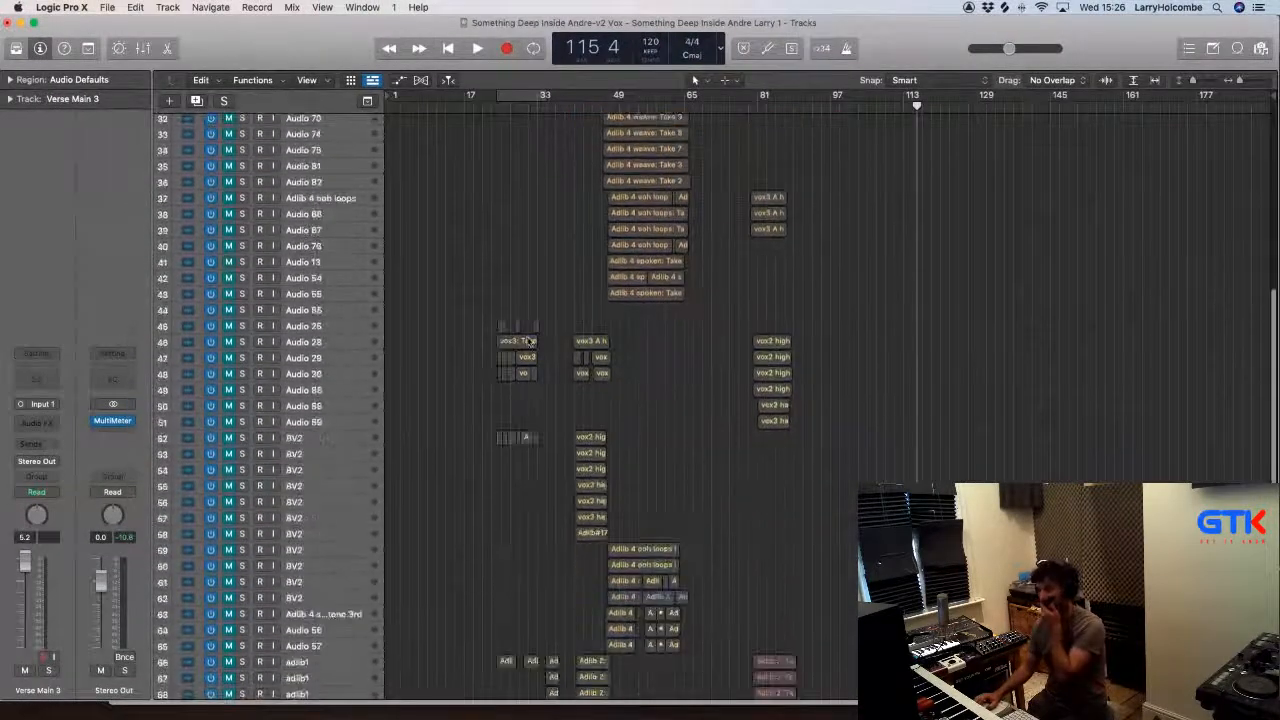
scroll(528, 343, up, 10)
scroll(528, 343, down, 10)
scroll(528, 342, down, 8)
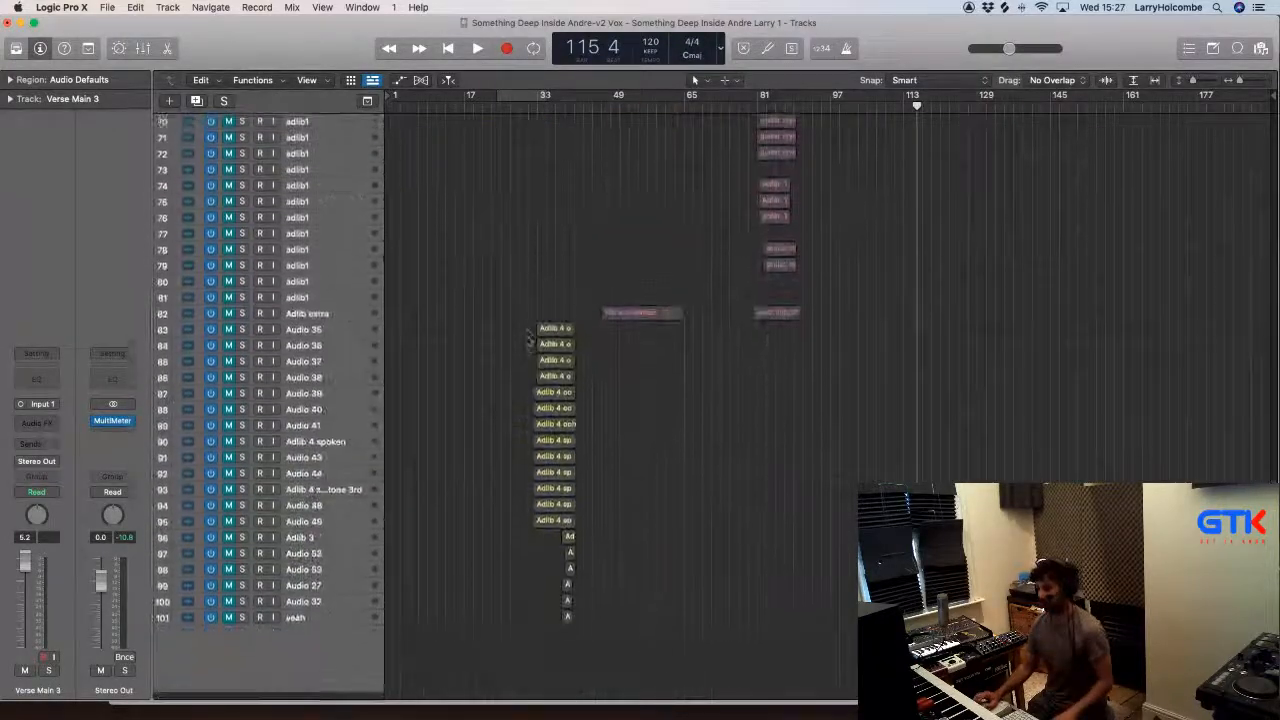
scroll(528, 342, up, 7)
scroll(528, 342, down, 2)
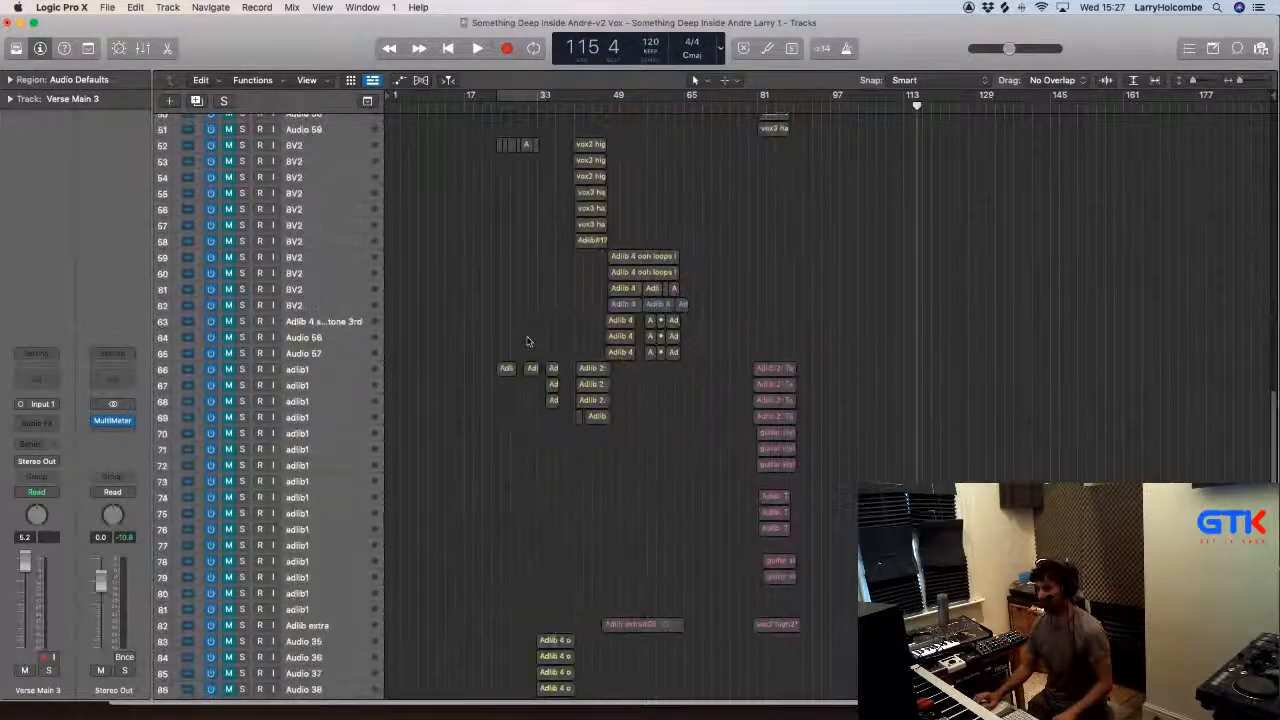
scroll(528, 342, up, 20)
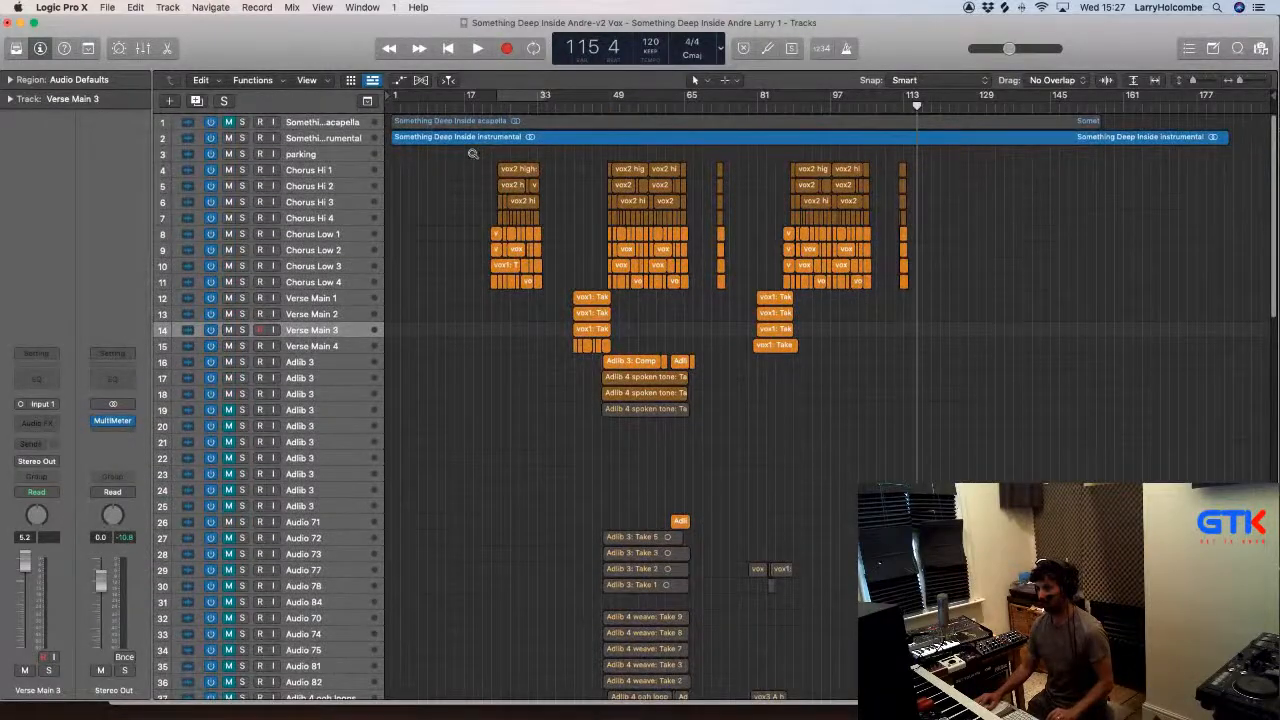
Step: Zoom in on the first chorus stack and play it to listen
drag(473, 153, 612, 256)
key(super+Up)
key(super+Up)
key(super+Up)
key(super+Up)
key(super+Up)
key(super+Up)
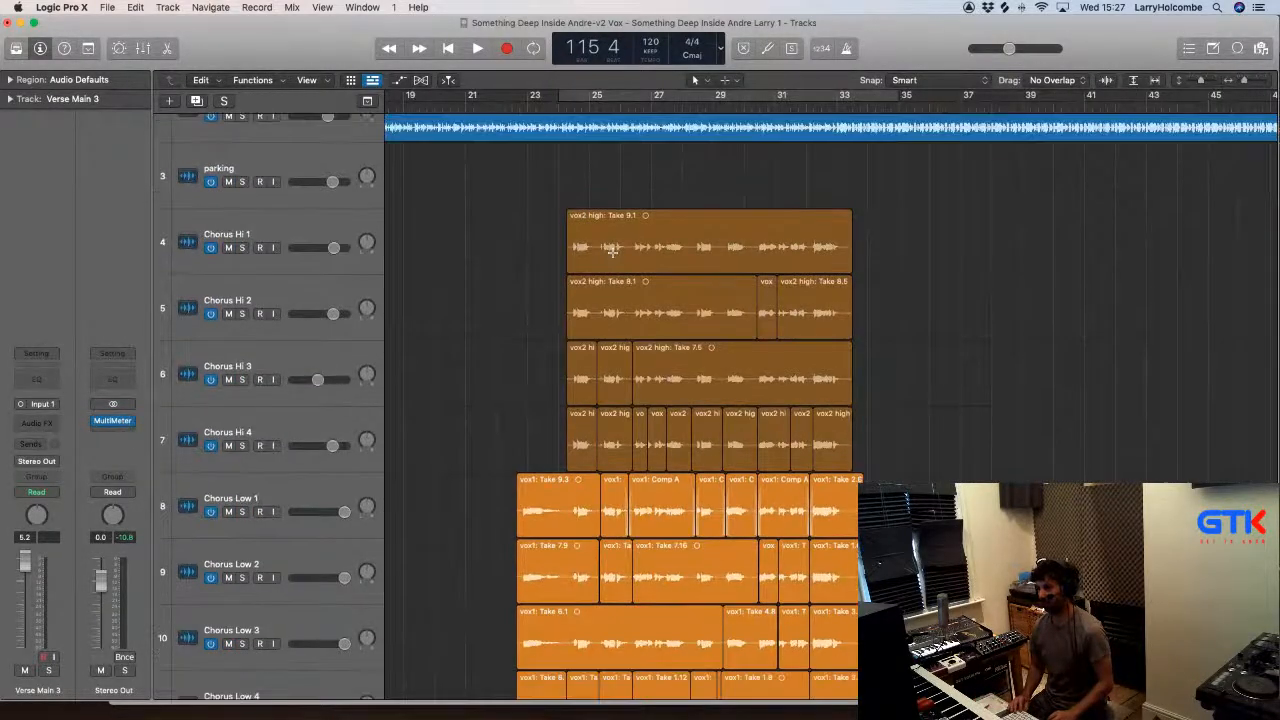
scroll(508, 228, right, 1)
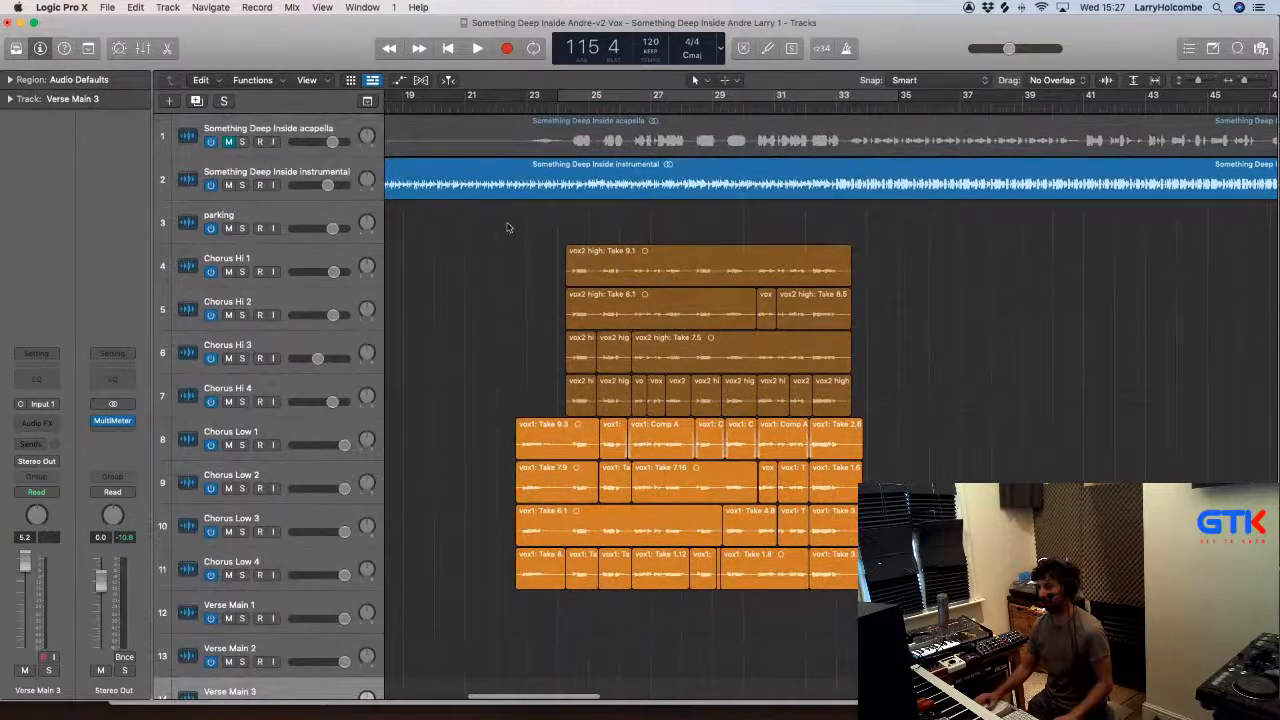
scroll(628, 155, right, 4)
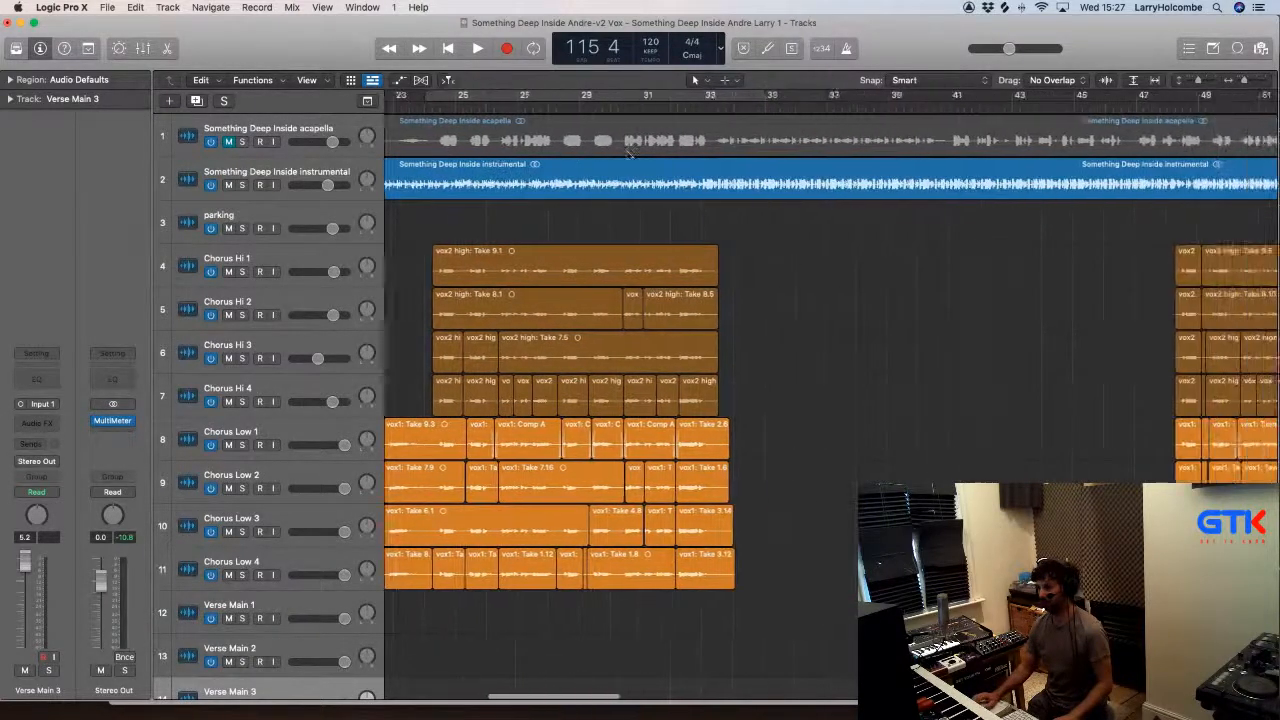
scroll(628, 155, left, 3)
scroll(628, 155, down, 5)
scroll(628, 155, left, 2)
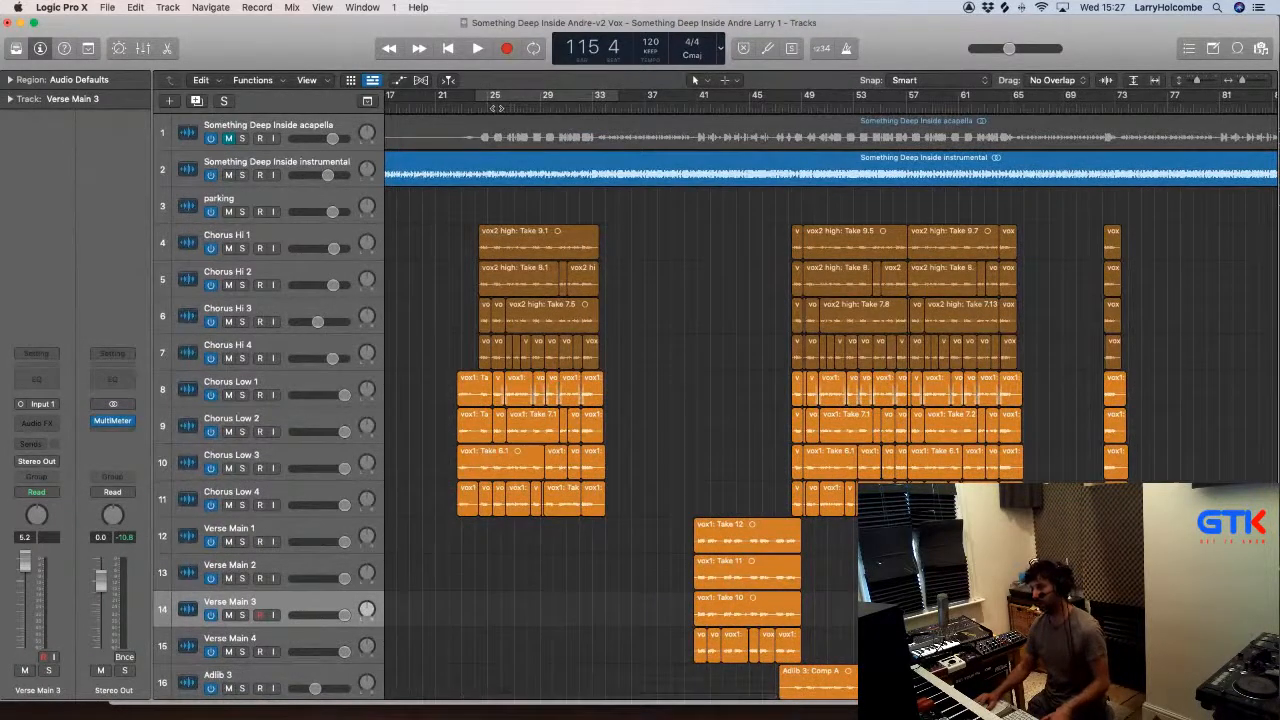
key(space)
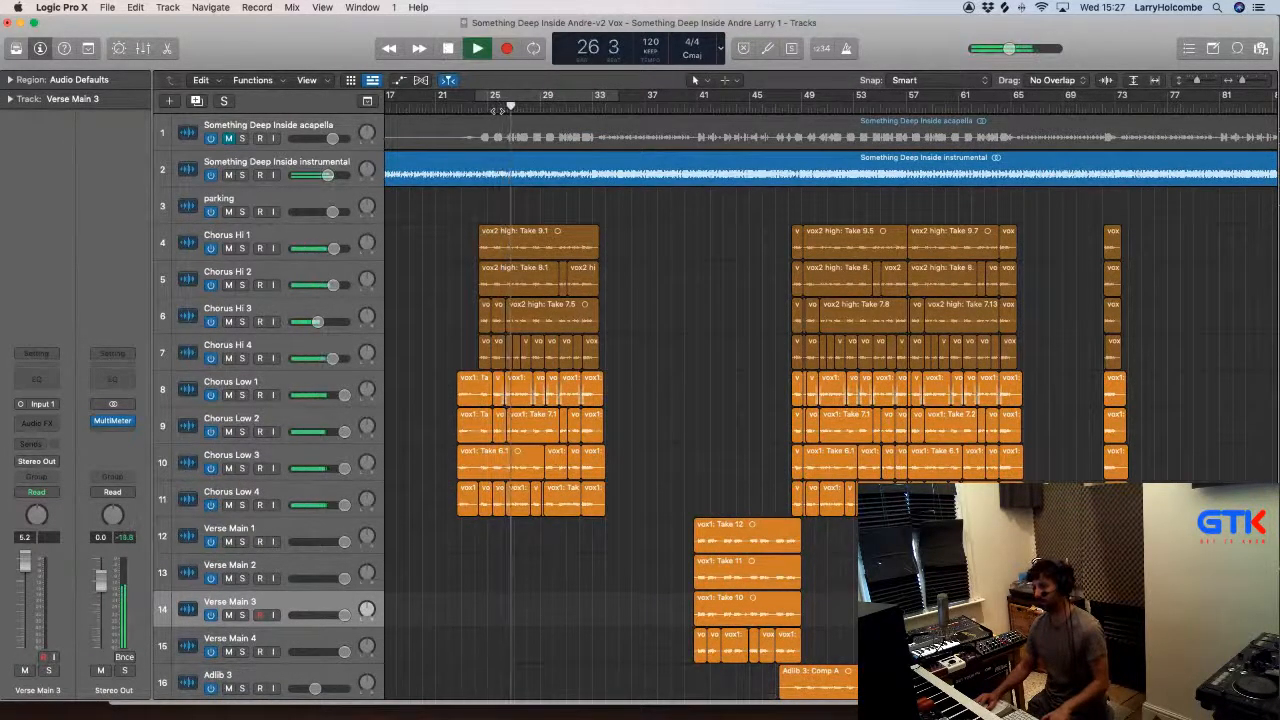
key(space)
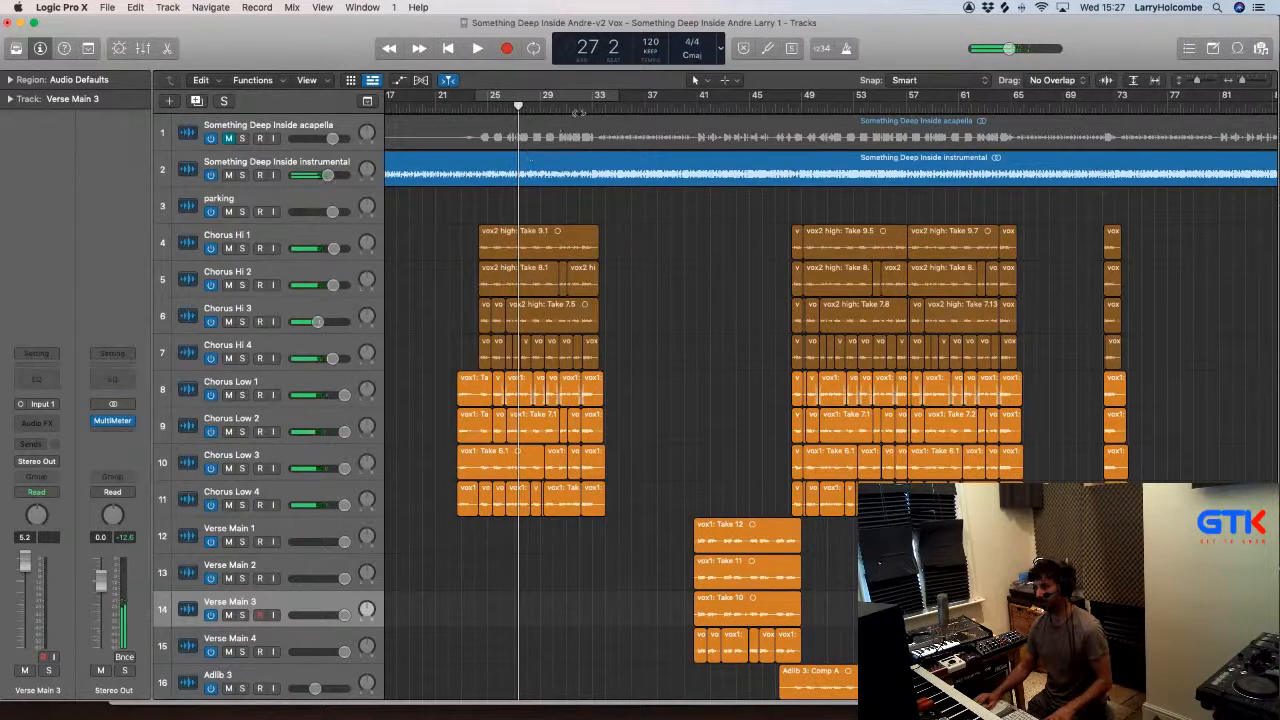
key(space)
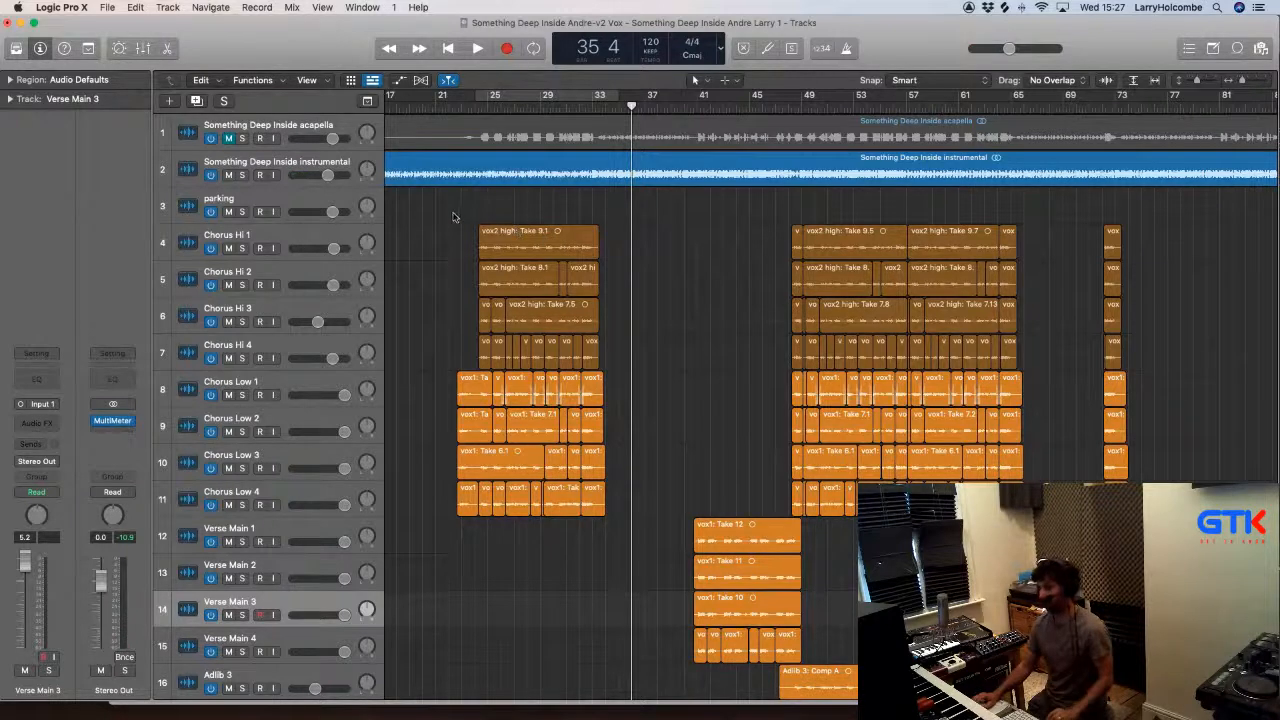
Step: Solo Chorus Hi 1 and set a cycle loop from bar 24 to 35
drag(443, 207, 730, 532)
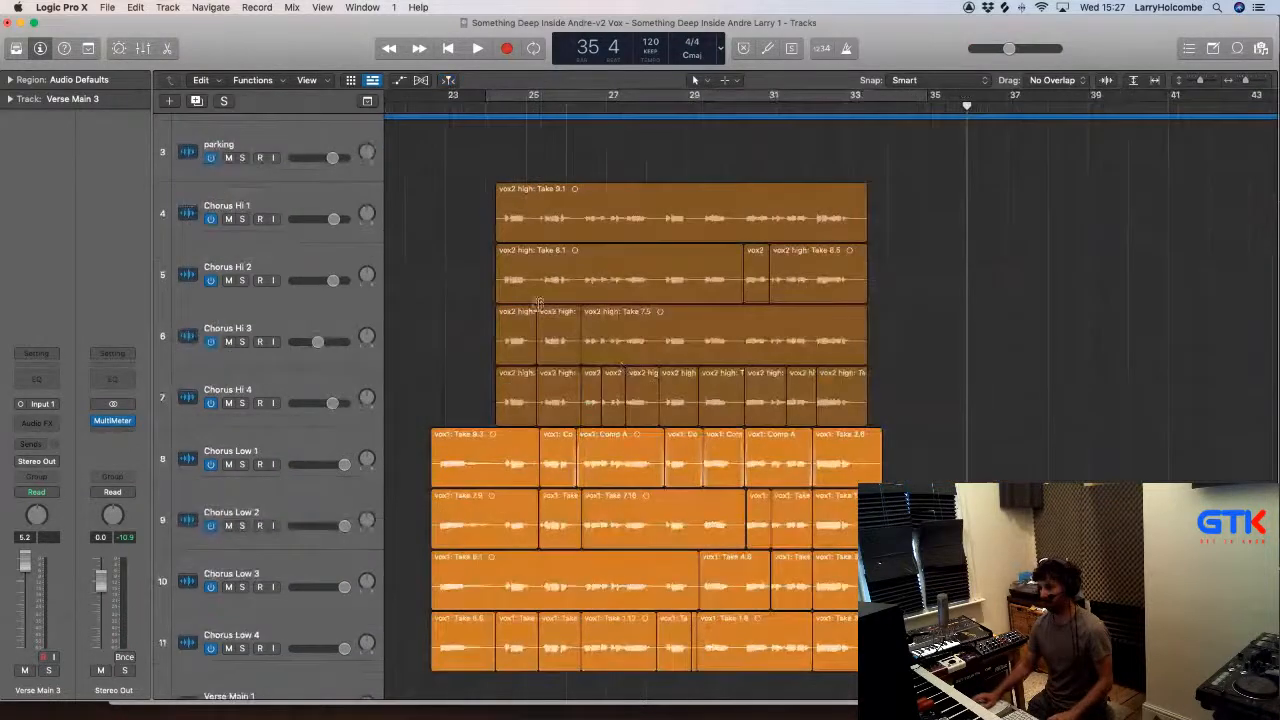
click(241, 219)
drag(480, 99, 966, 99)
click(342, 193)
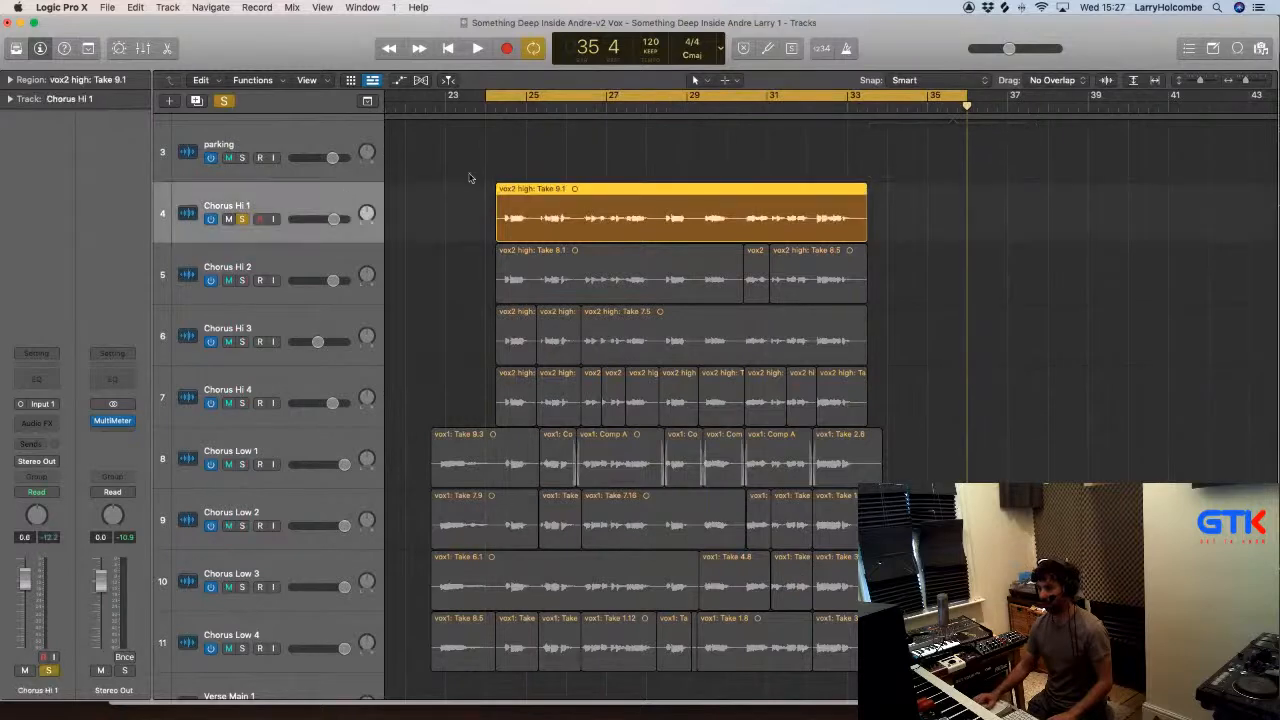
Step: Turn on waveform zoom for taller waveforms and deselect the Take 9.1 region
drag(477, 163, 695, 325)
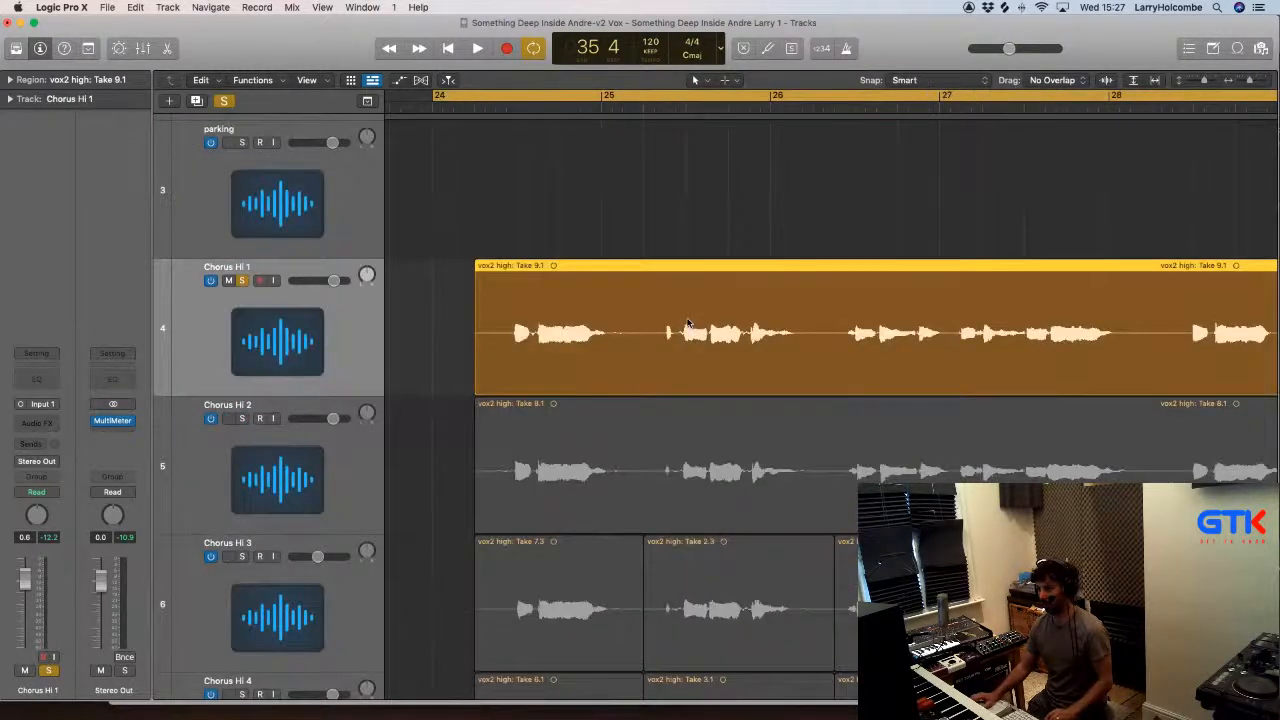
key(super+Up)
key(super+Left)
click(1106, 81)
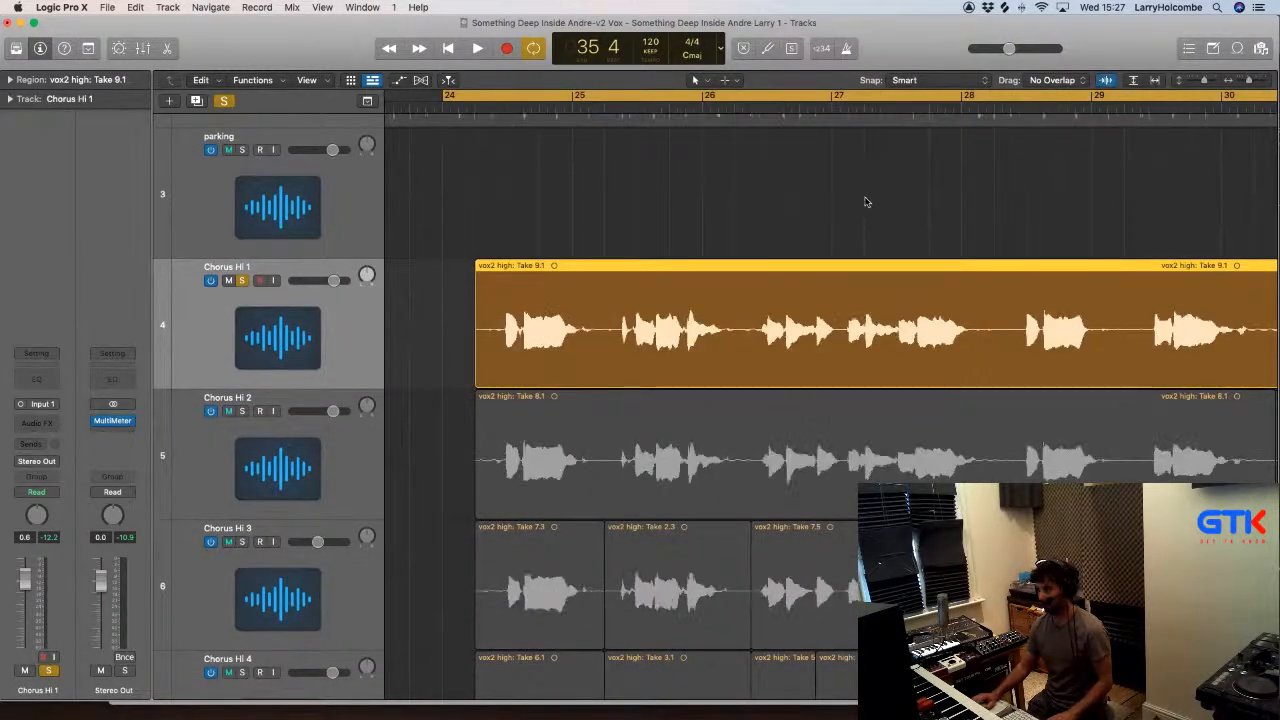
key(super+Up)
key(super+Left)
key(super+Up)
key(super+Left)
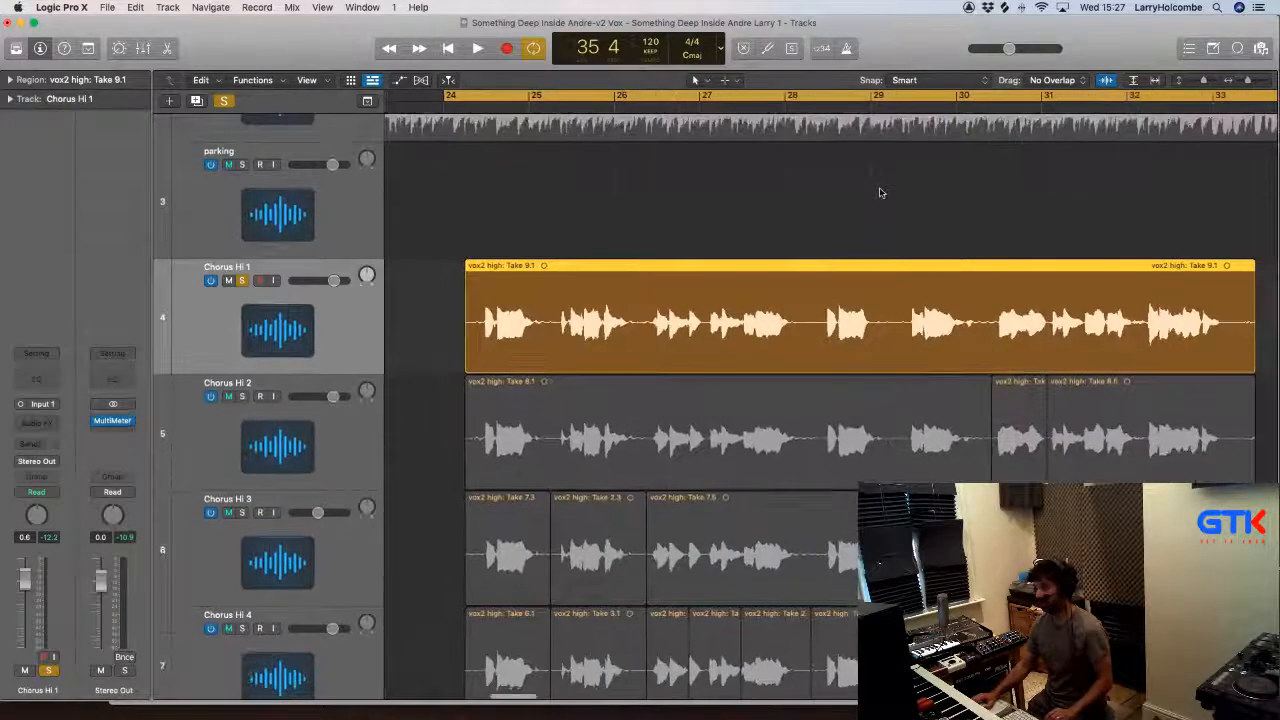
key(super+Up)
key(super+Left)
click(879, 192)
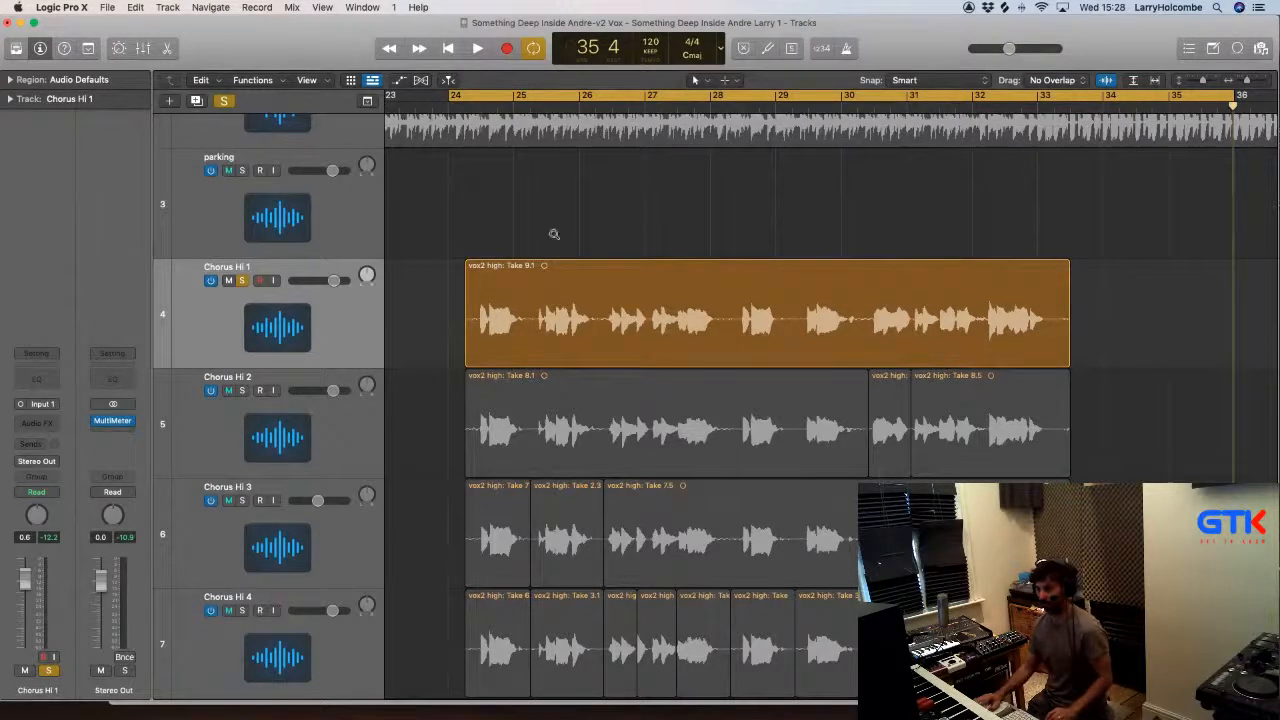
Step: Zoom in on the Chorus Hi 1 region to inspect its waveform
drag(520, 228, 712, 428)
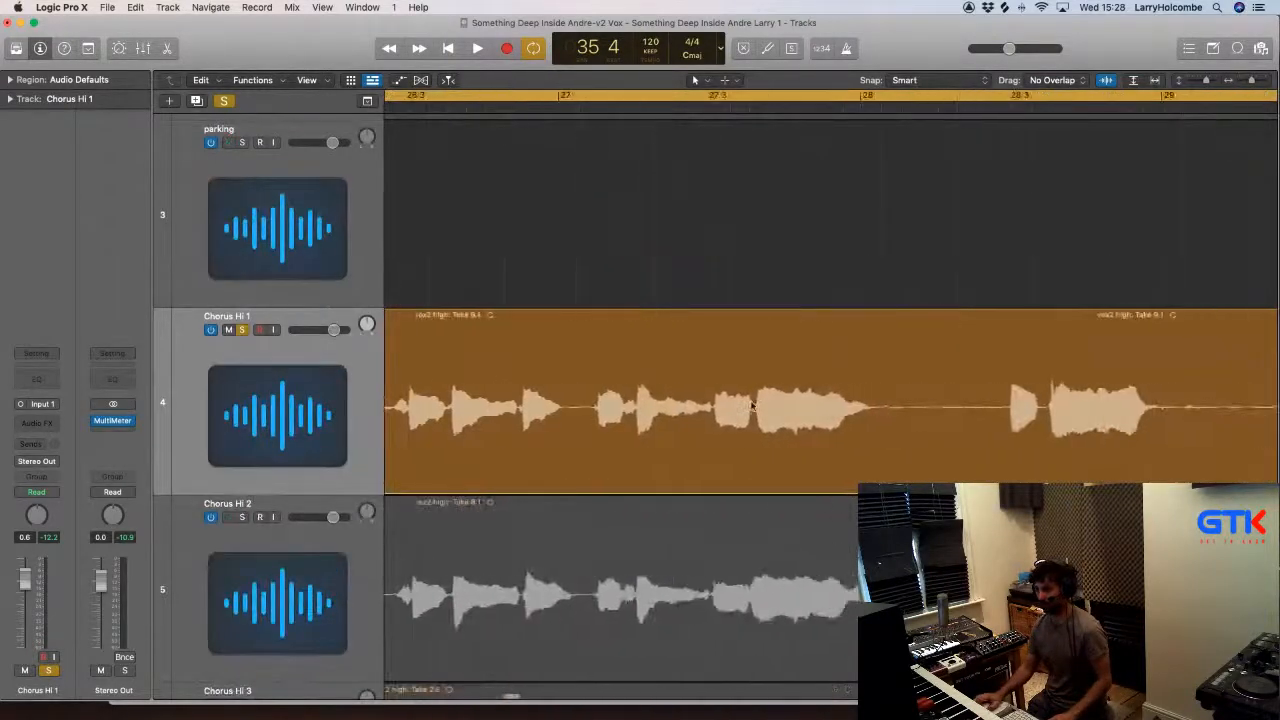
scroll(752, 405, right, 6)
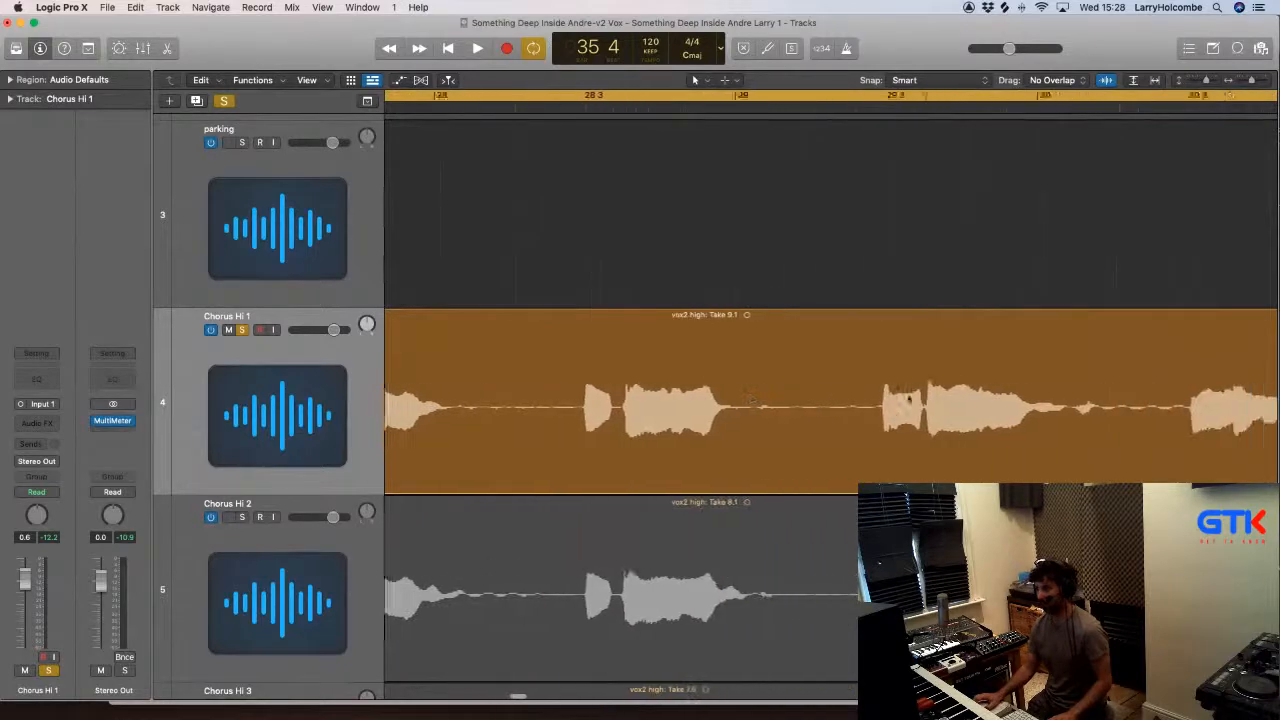
scroll(909, 400, right, 3)
scroll(860, 403, down, 6)
scroll(820, 405, left, 3)
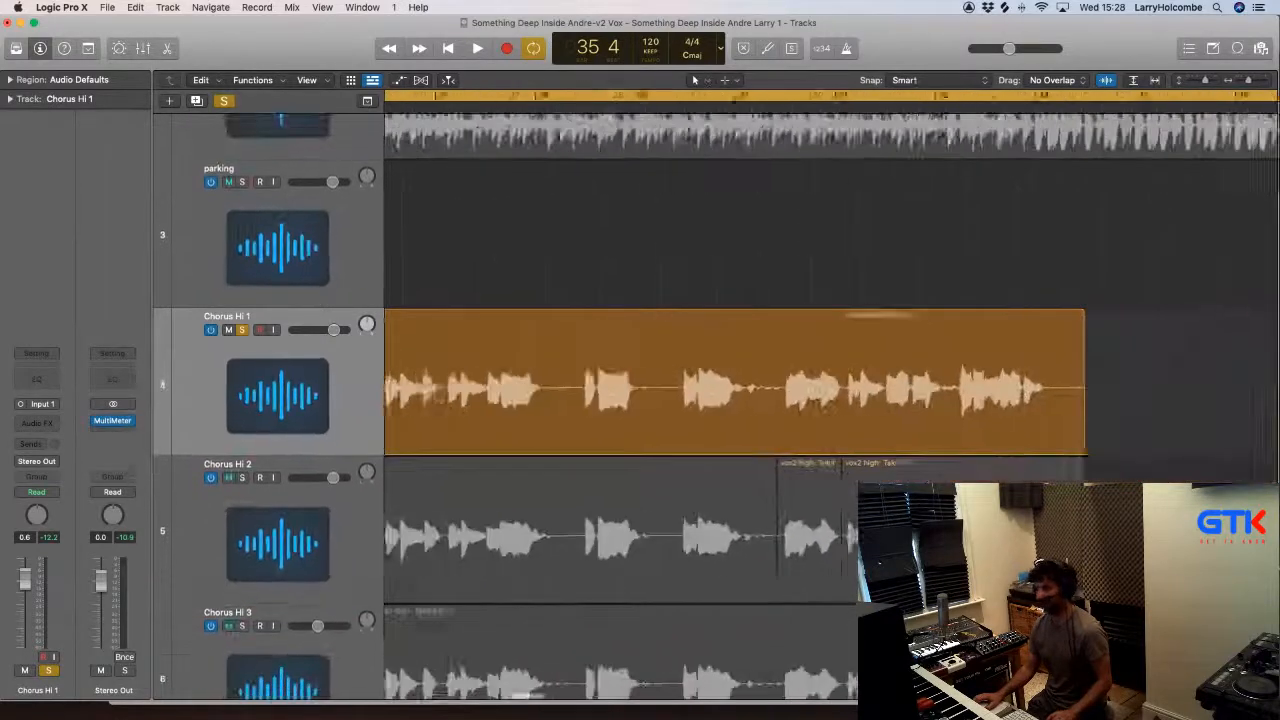
scroll(718, 281, left, 3)
scroll(718, 281, down, 5)
scroll(718, 281, left, 2)
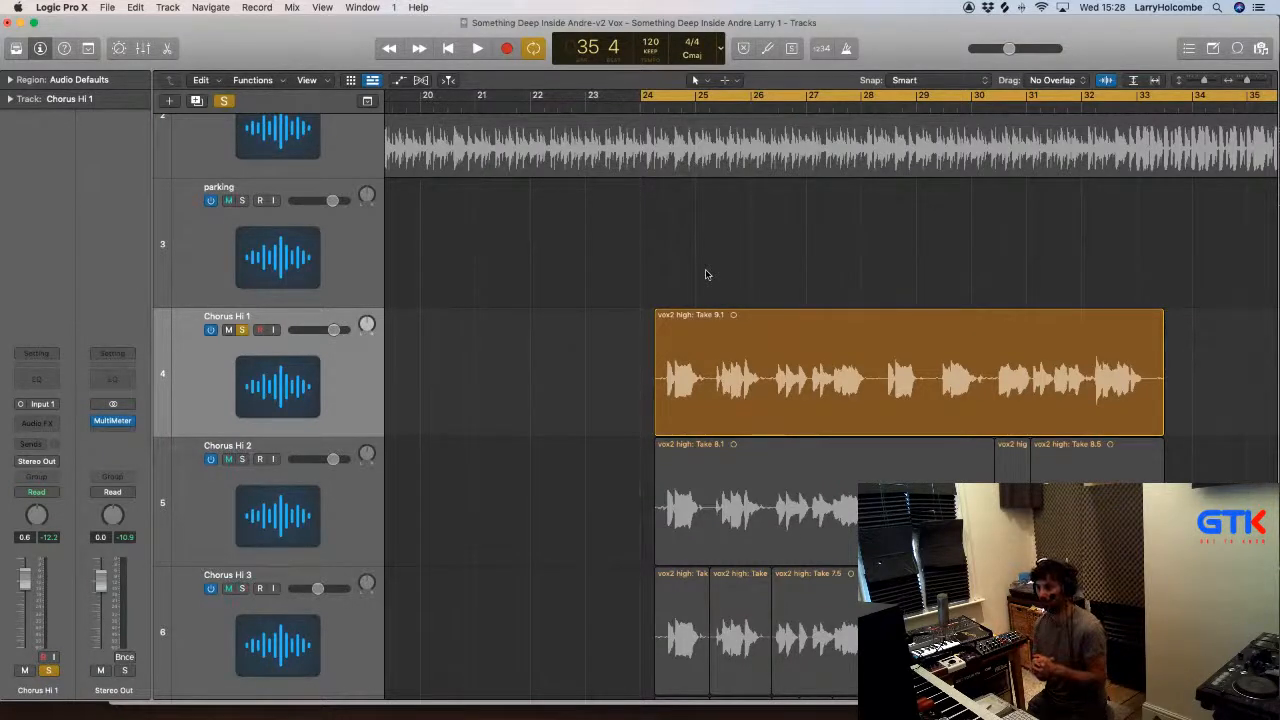
Step: Audition the looped chorus from bar 24 and locate the first gap at bar 25 2
scroll(706, 275, down, 5)
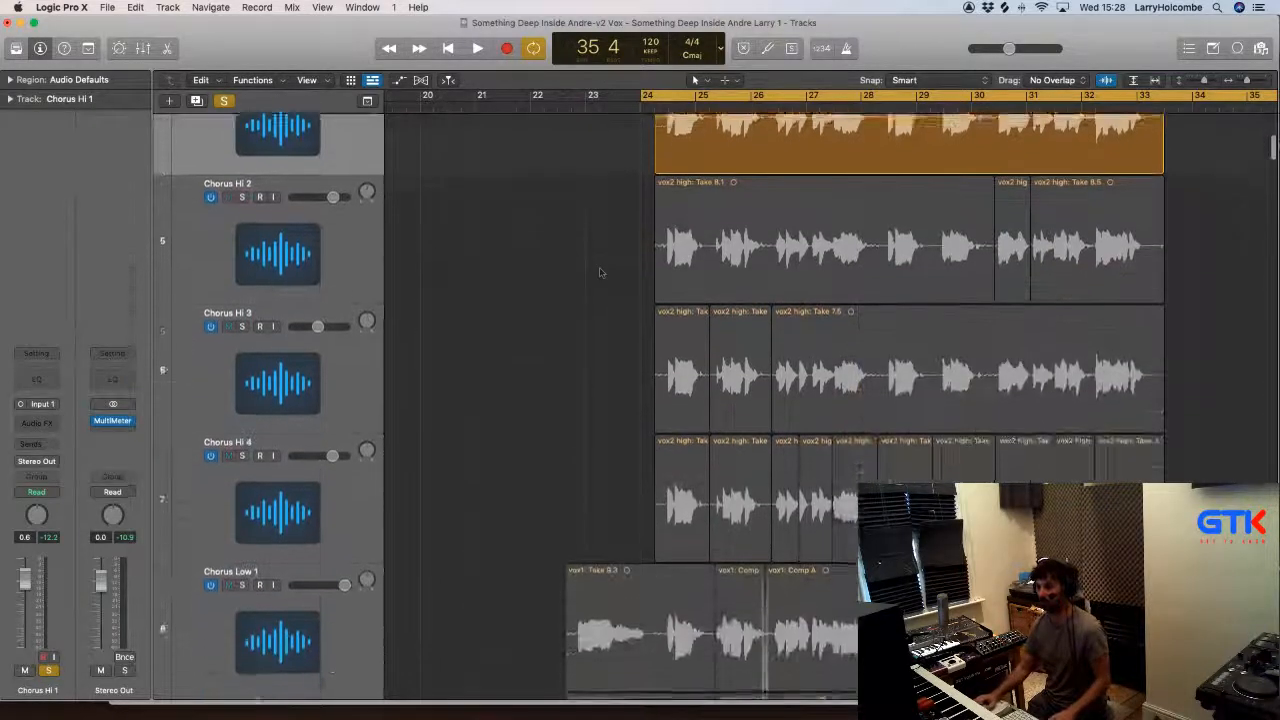
scroll(602, 268, up, 2)
drag(598, 184, 814, 336)
key(space)
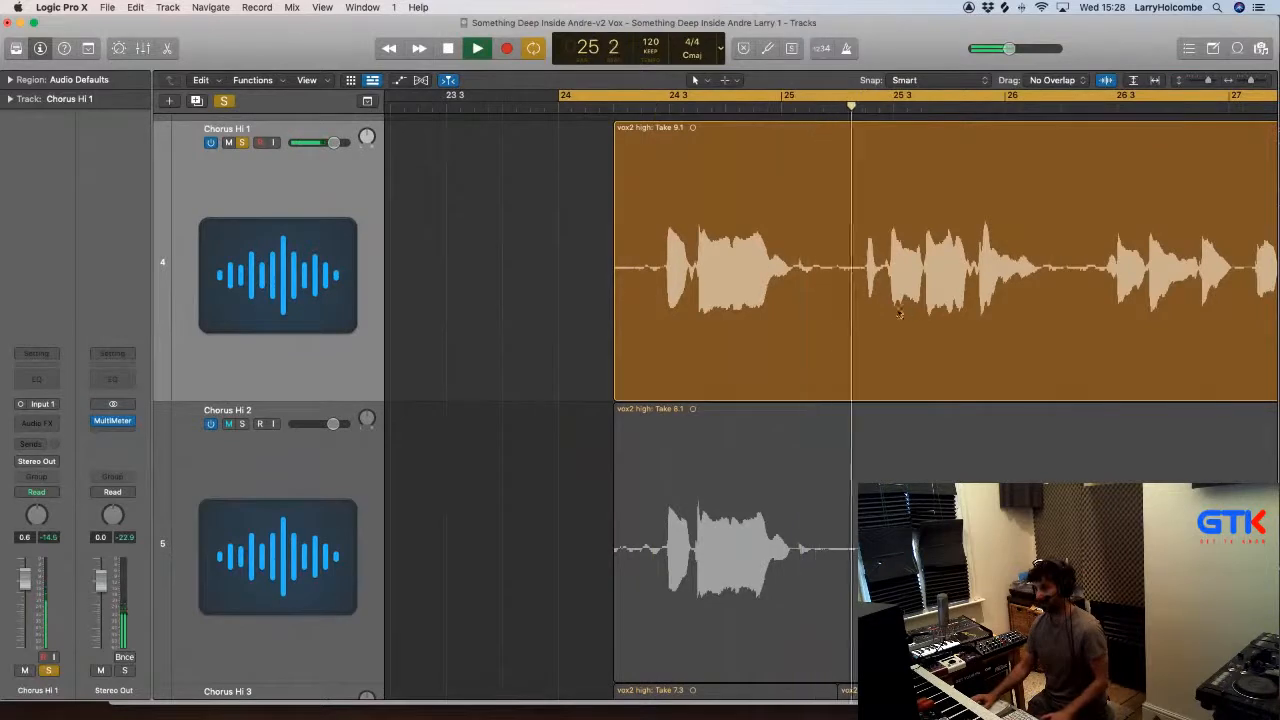
key(space)
drag(727, 206, 930, 393)
key(space)
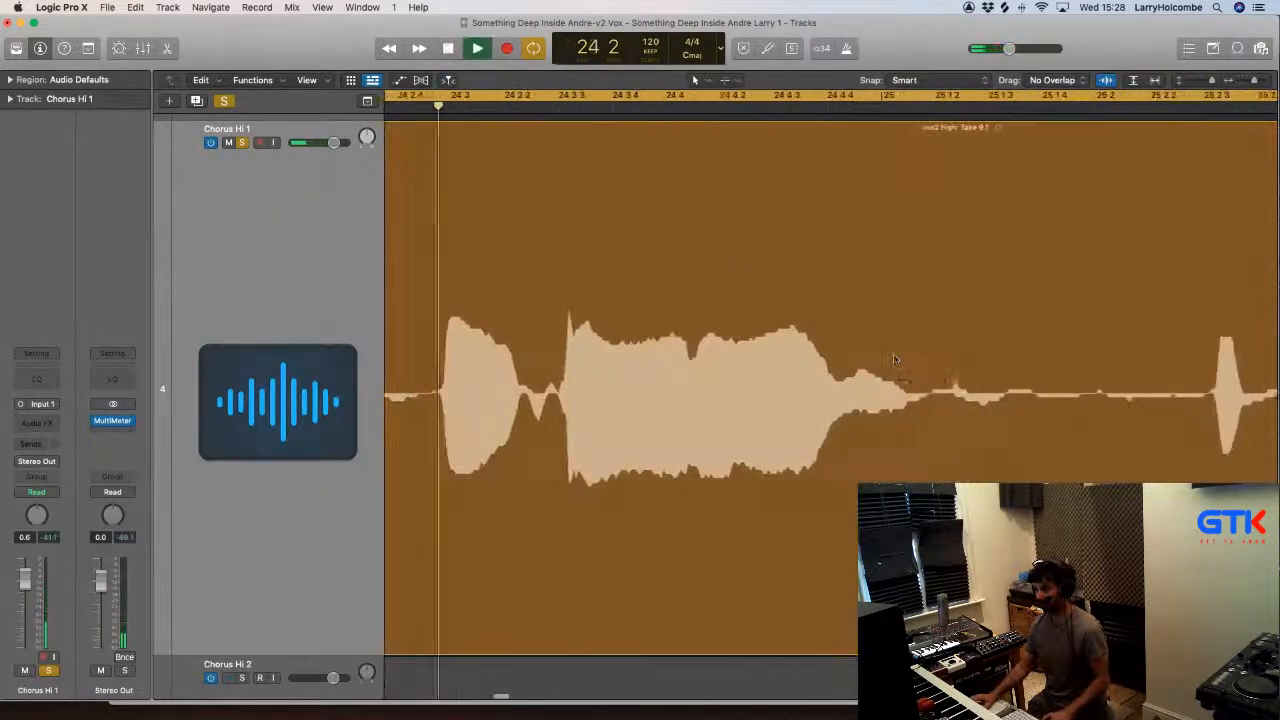
key(space)
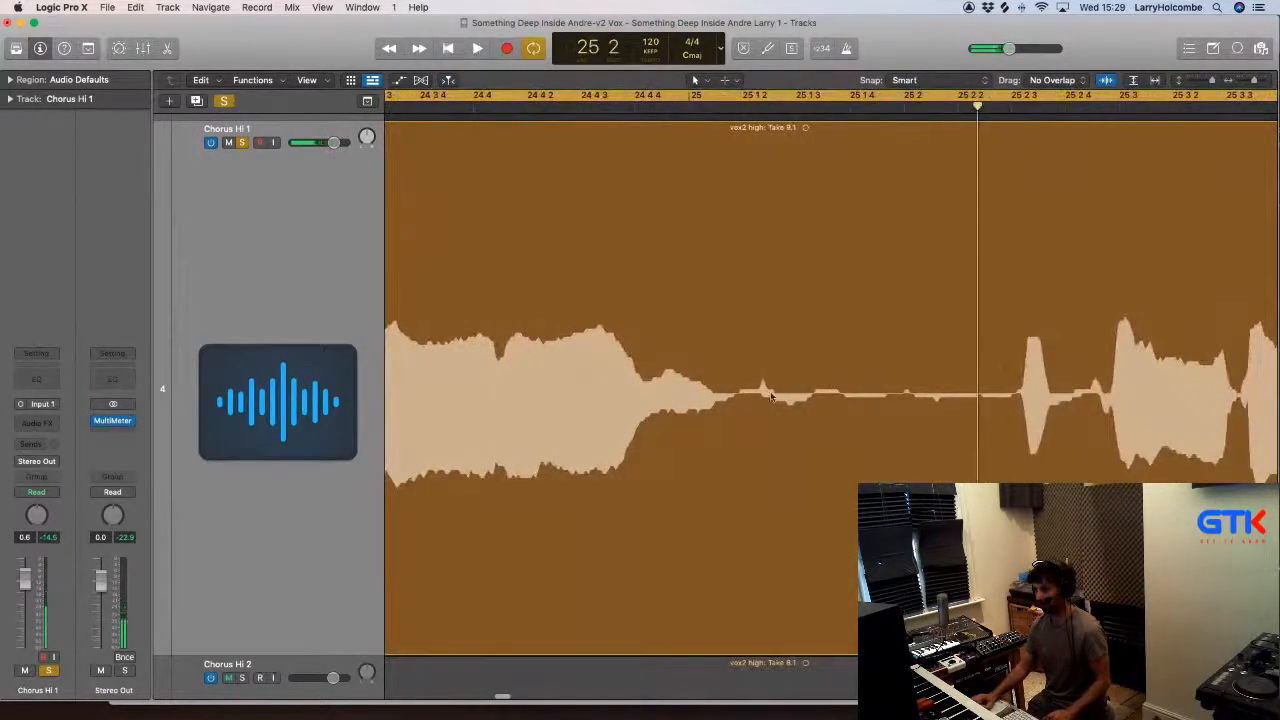
Step: Try deleting the silent stretch on Chorus Hi 1 alone, then undo it
drag(742, 400, 968, 400)
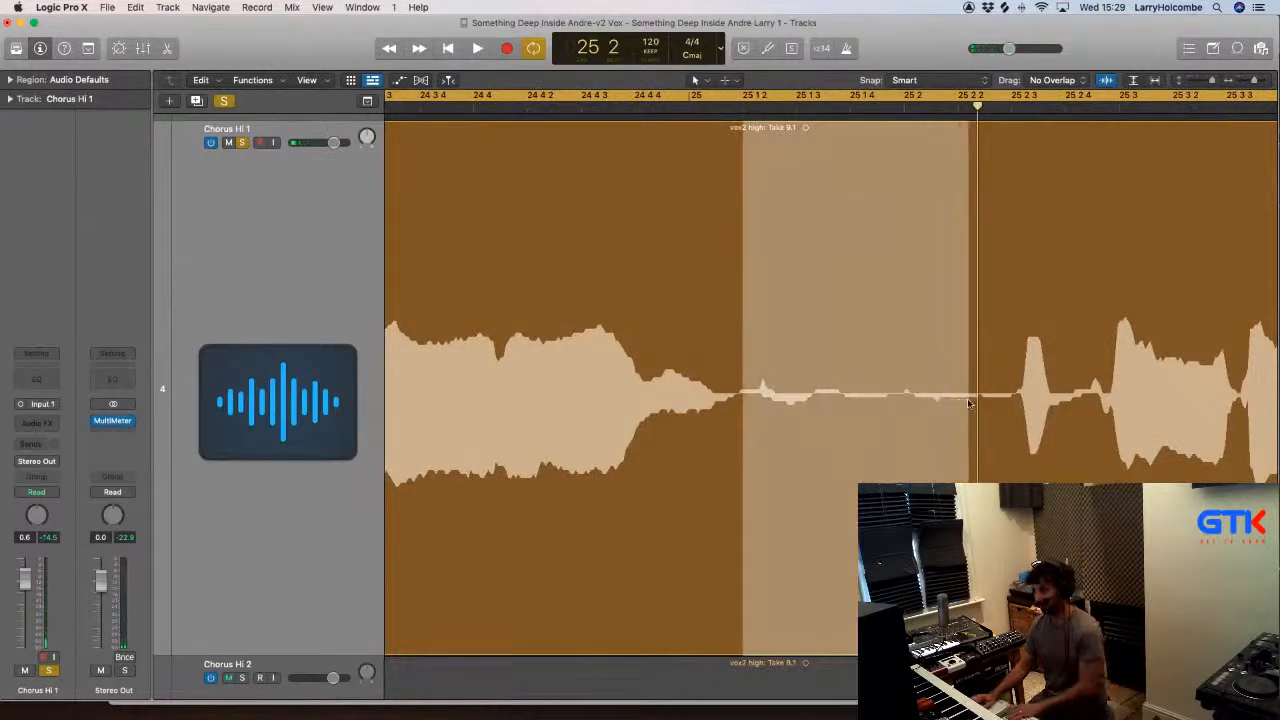
key(Delete)
key(super+z)
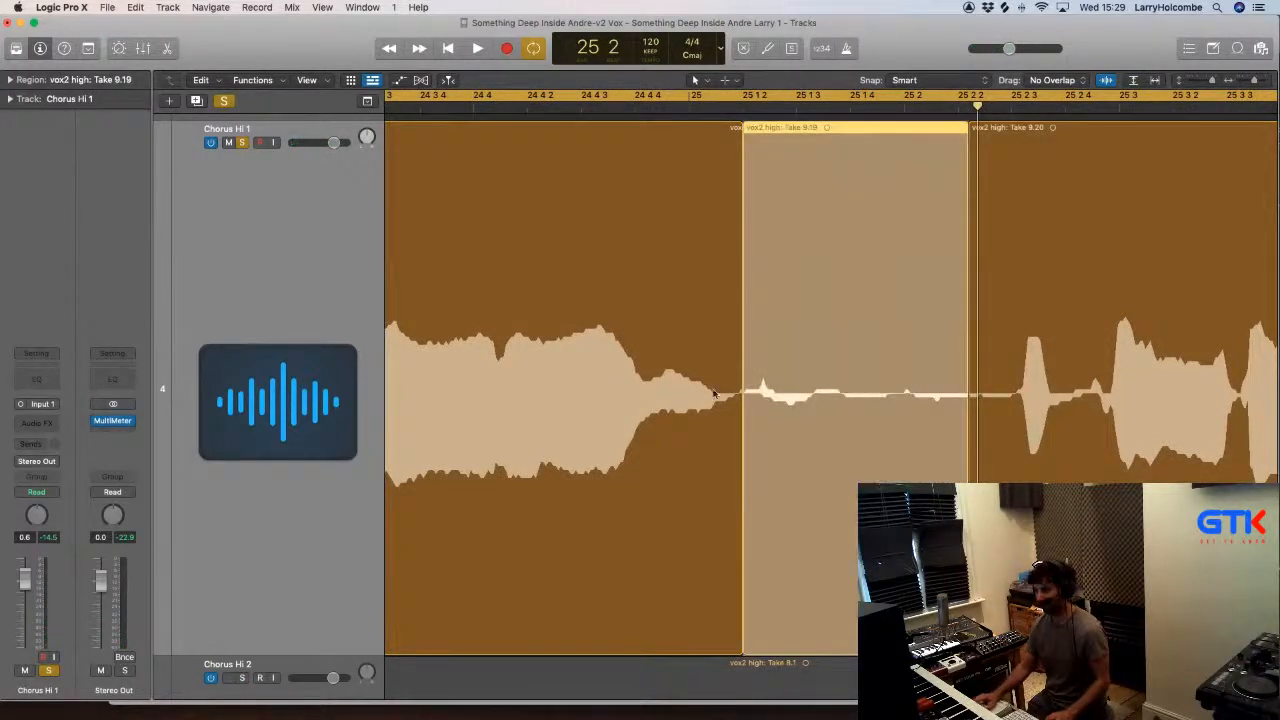
click(618, 371)
key(super+z)
scroll(640, 371, down, 4)
click(642, 371)
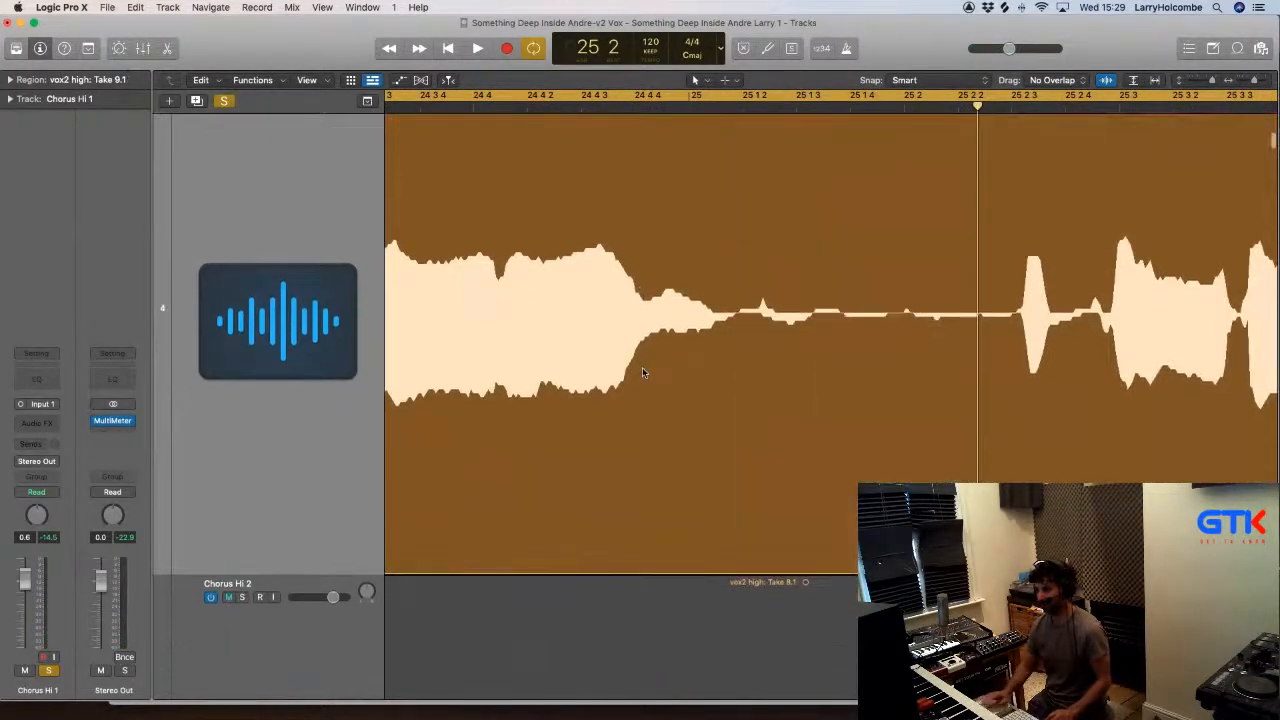
Step: Delete that silent stretch across all eight Chorus tracks, erasing the automation too
key(super+Up)
key(super+Up)
key(super+Up)
key(super+Up)
key(super+Up)
key(super+Up)
key(super+Up)
key(super+Up)
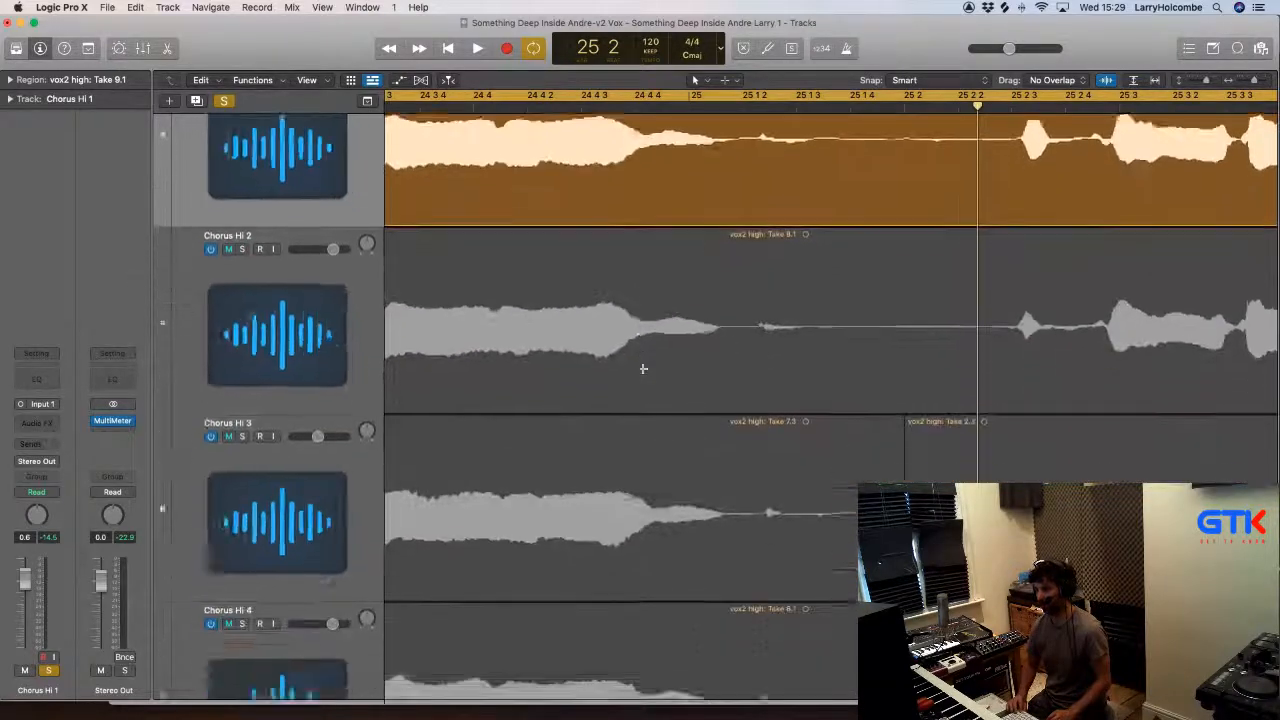
key(super+Up)
key(super+Up)
key(super+Up)
key(super+Up)
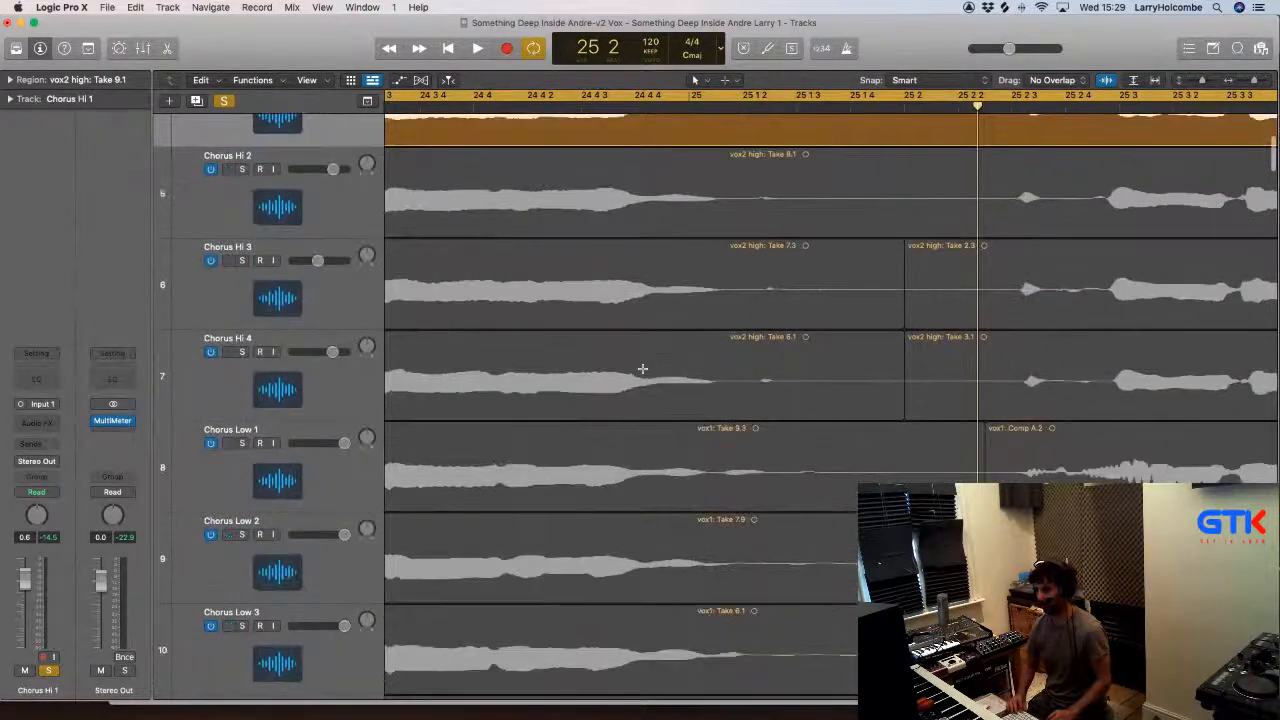
key(super+Up)
key(super+Up)
scroll(754, 177, up, 3)
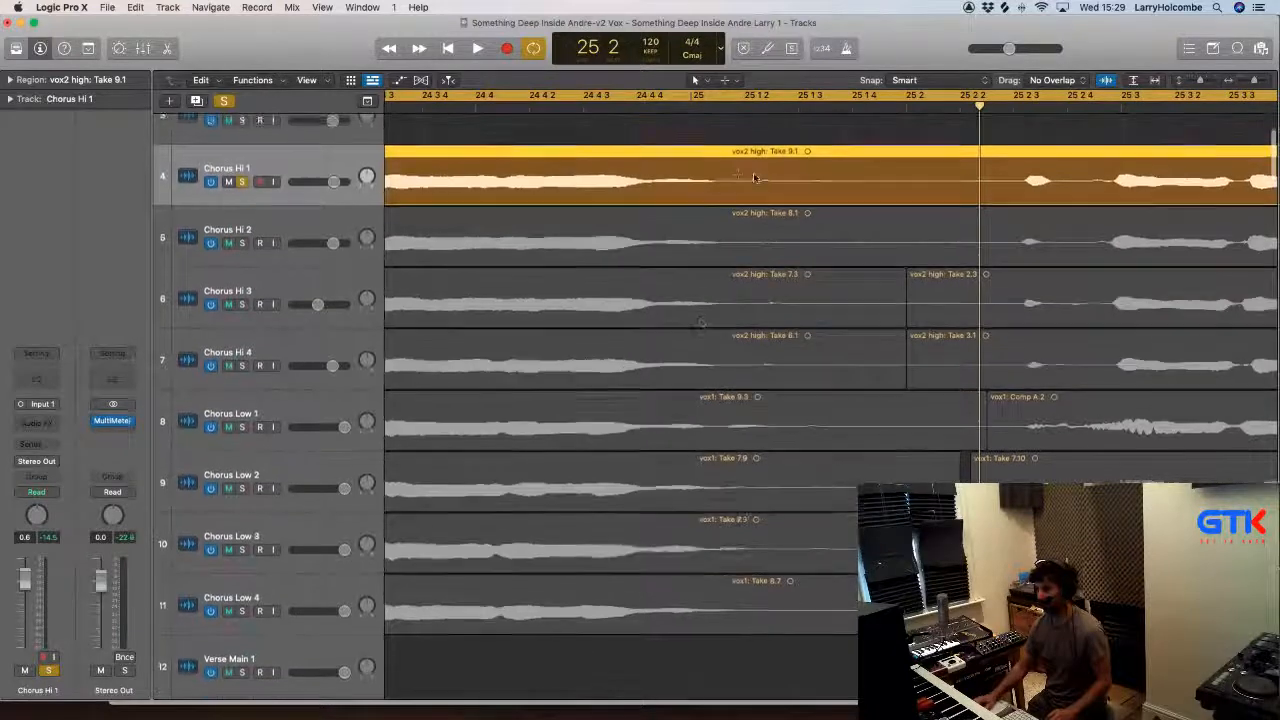
drag(752, 177, 1013, 612)
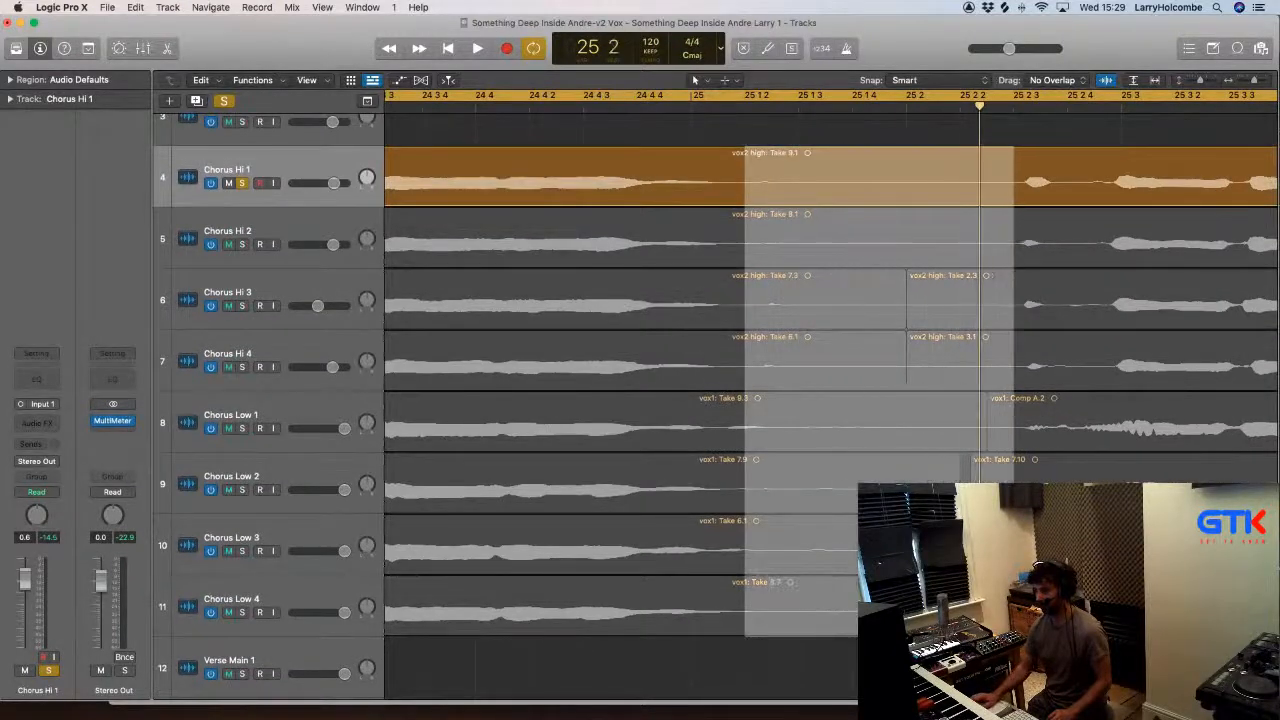
key(Delete)
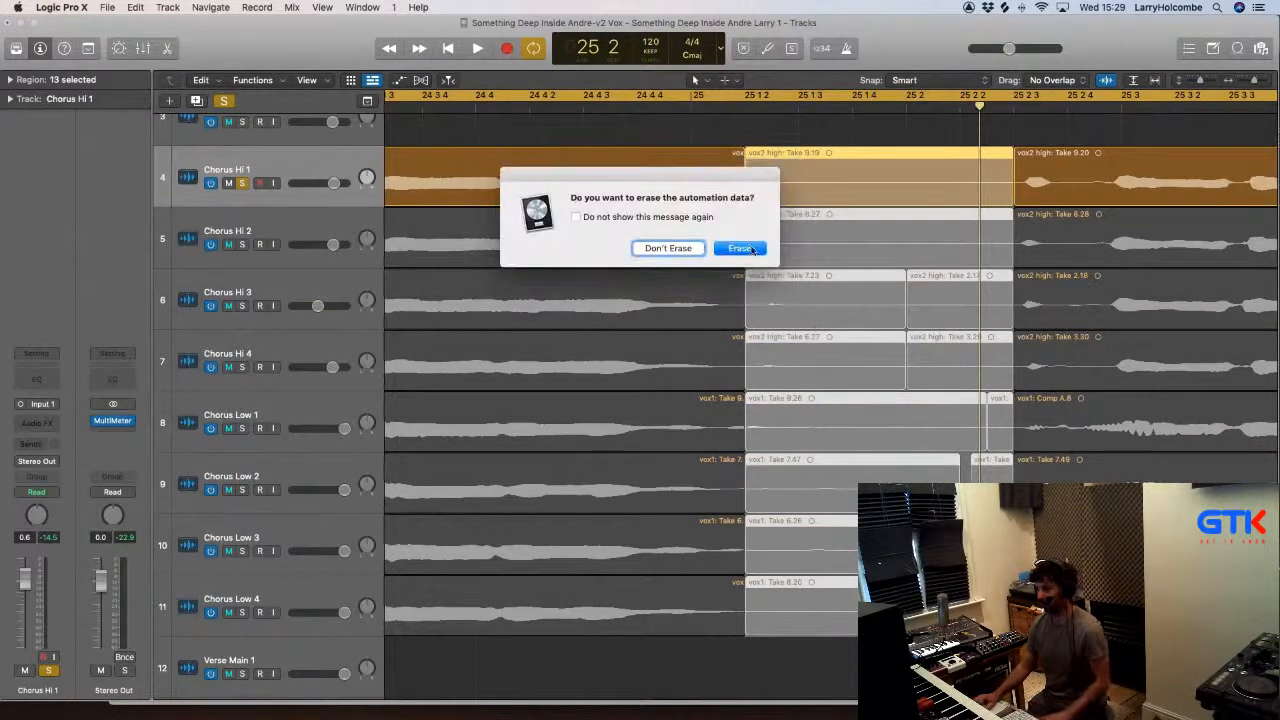
click(741, 248)
scroll(857, 311, right, 2)
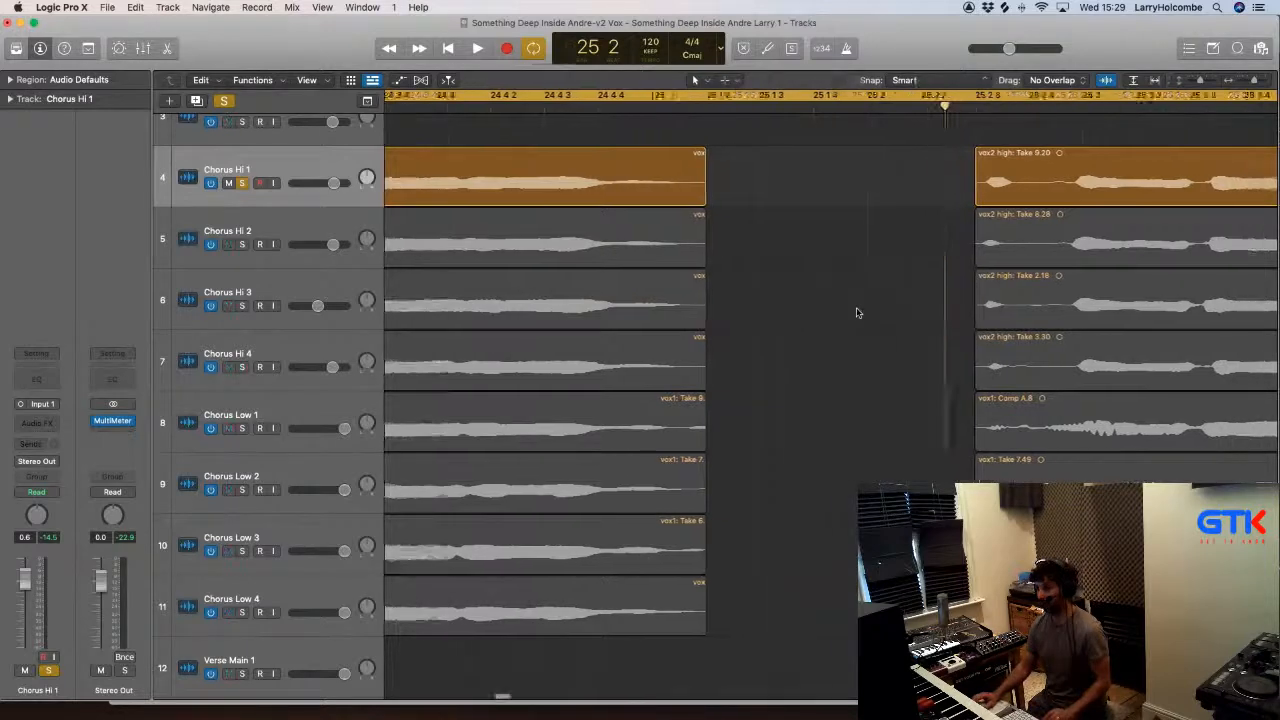
scroll(857, 311, down, 5)
Step: Replace the loop with a new cycle from about bar 25.4 and play it zoomed in
scroll(857, 311, right, 4)
scroll(857, 311, right, 3)
scroll(857, 311, down, 2)
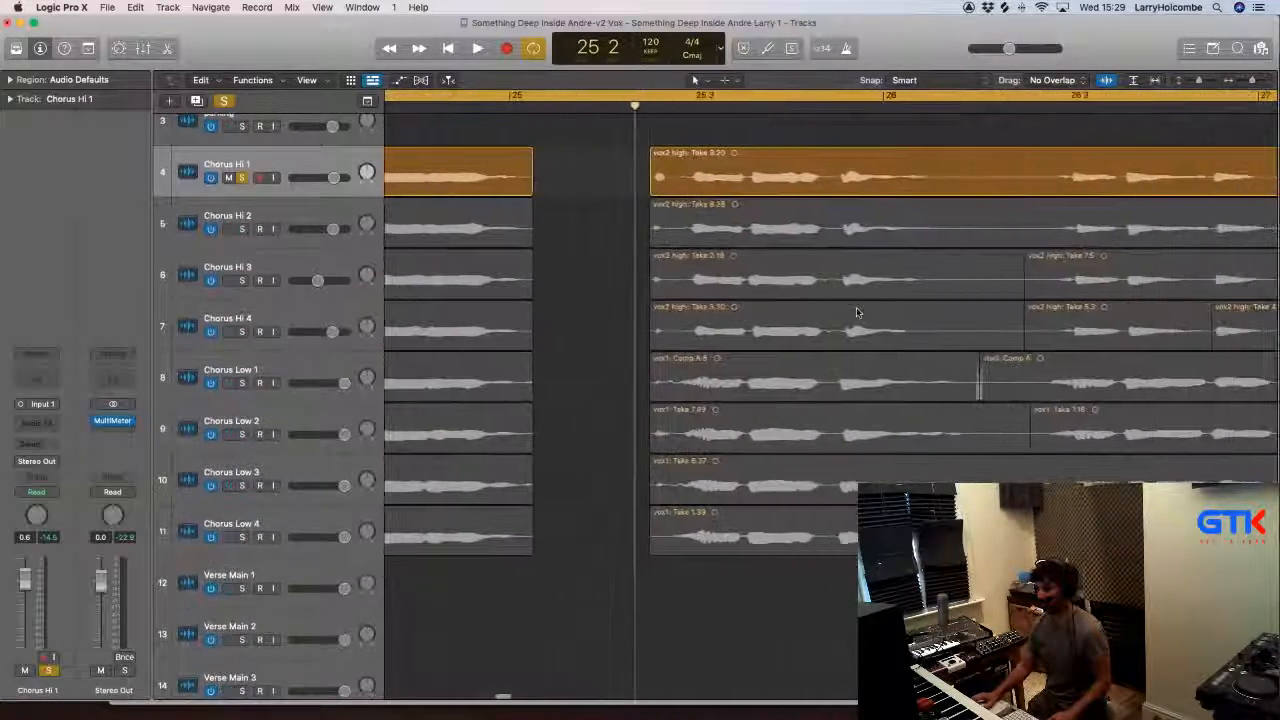
click(890, 90)
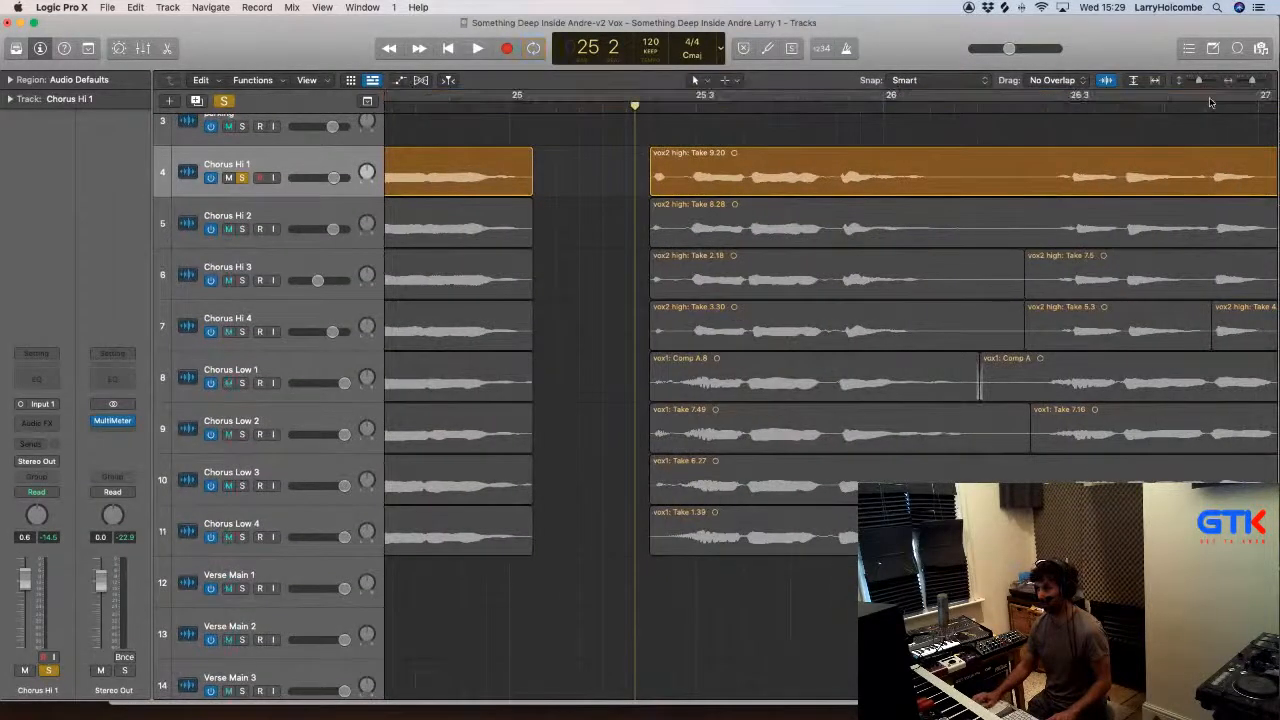
drag(855, 94, 1260, 96)
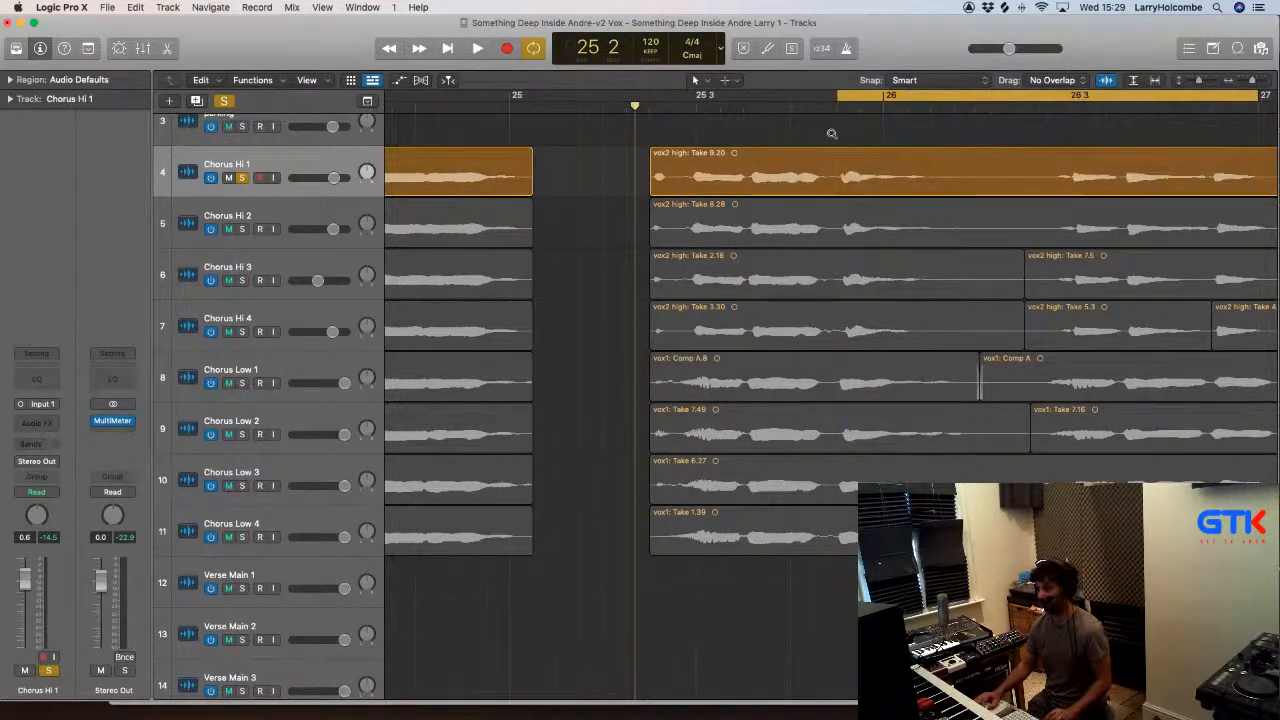
drag(831, 133, 1250, 200)
key(space)
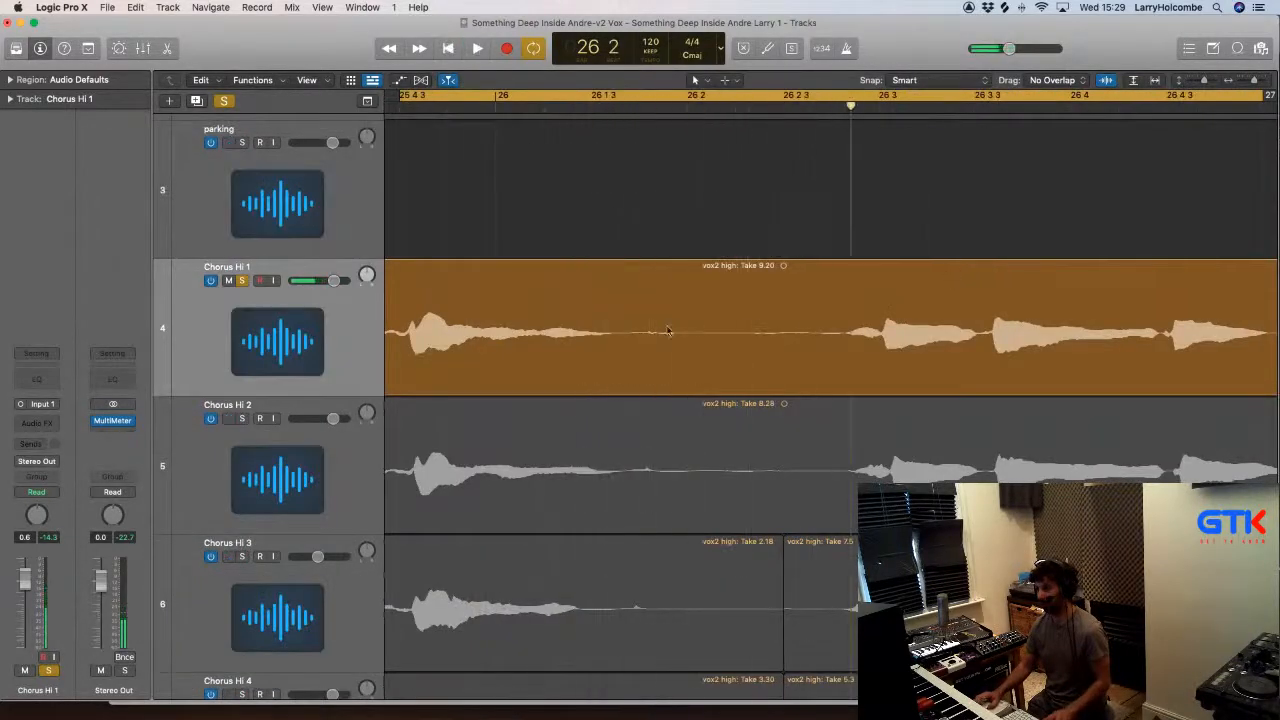
Step: Delete the next silent stretch from Chorus Hi 1 and stop playback
drag(634, 329, 789, 330)
key(Delete)
key(space)
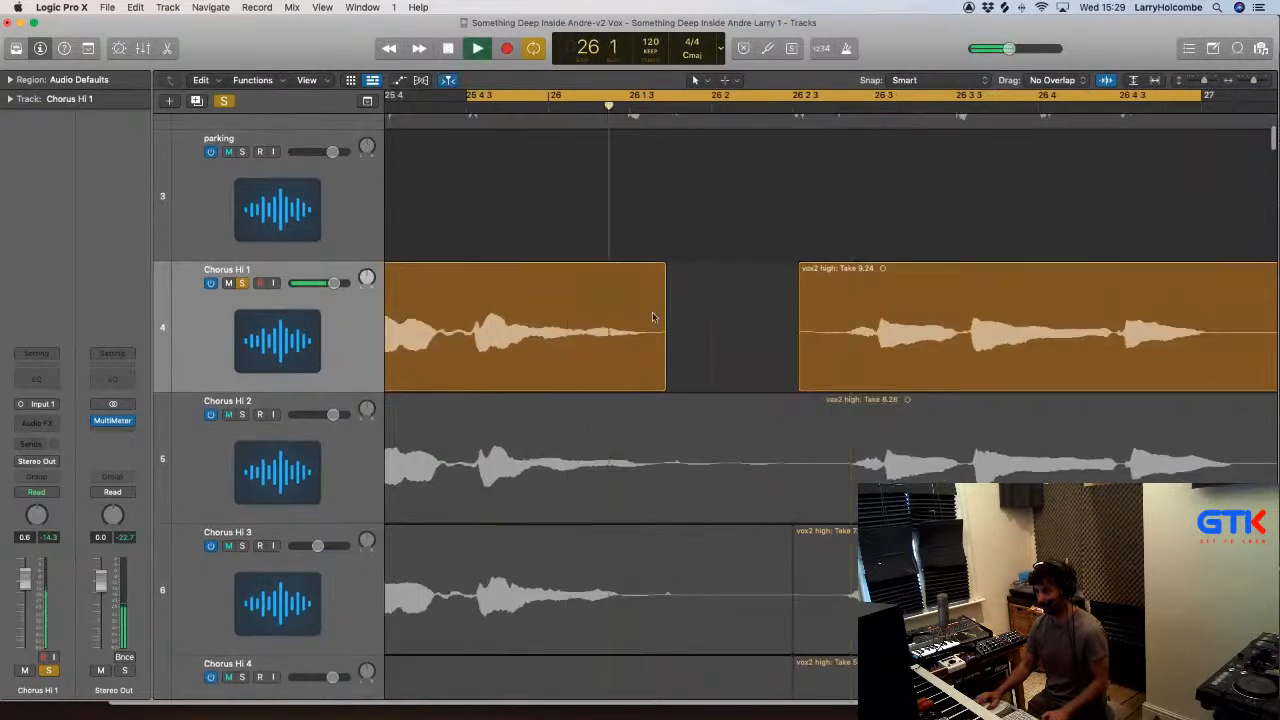
key(space)
Step: Set a new loop starting at bar 26 3 and play it to audition the cut
scroll(723, 314, right, 1)
scroll(723, 314, down, 5)
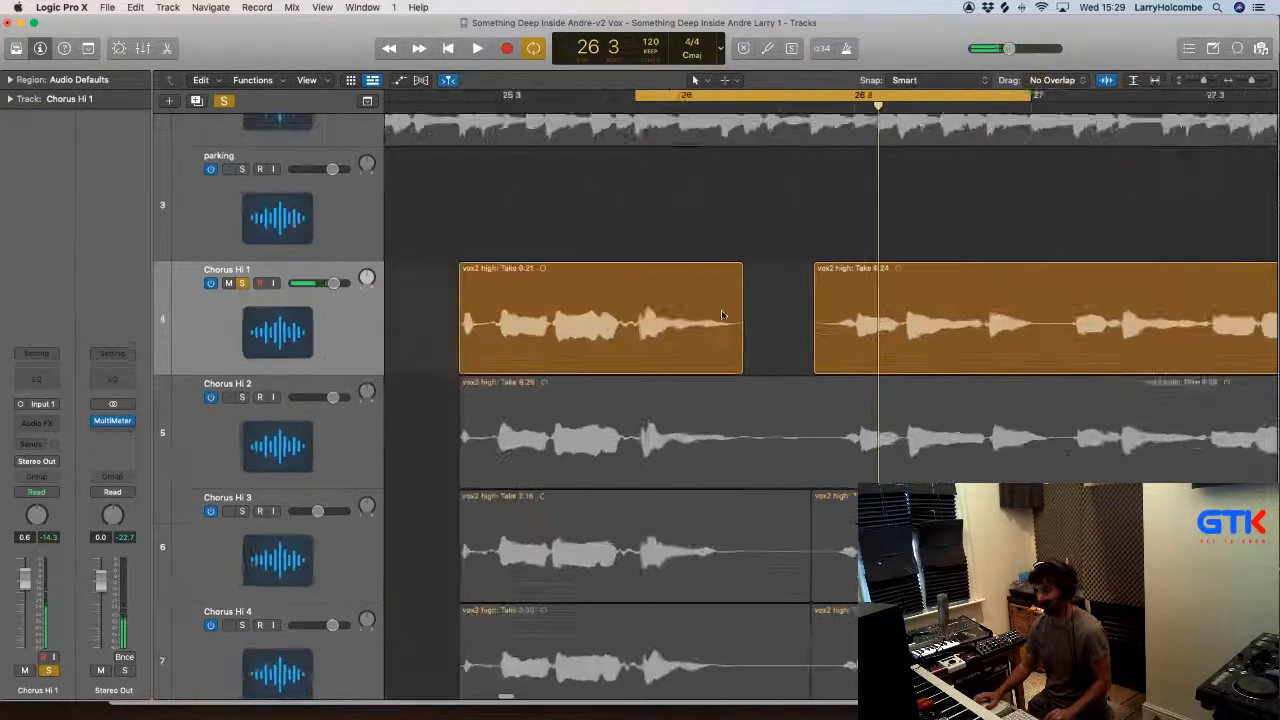
scroll(723, 315, right, 2)
key(c)
scroll(723, 315, down, 4)
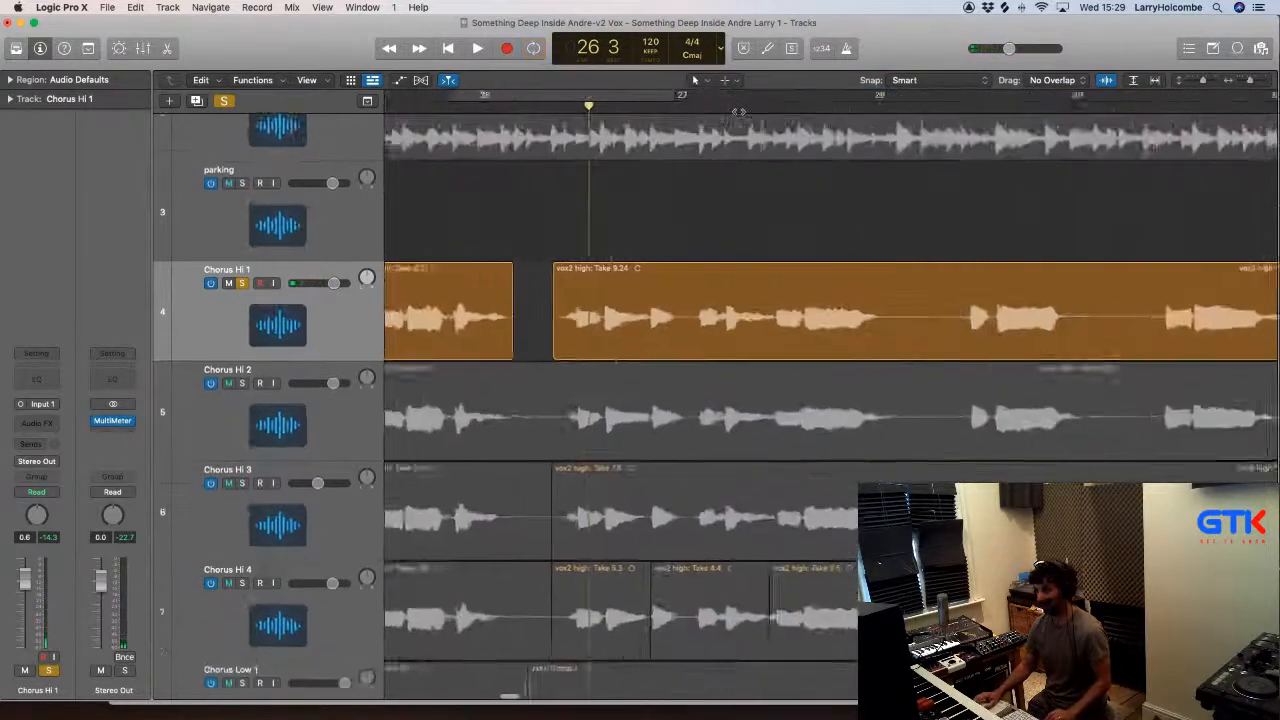
scroll(723, 315, left, 1)
drag(597, 104, 1270, 100)
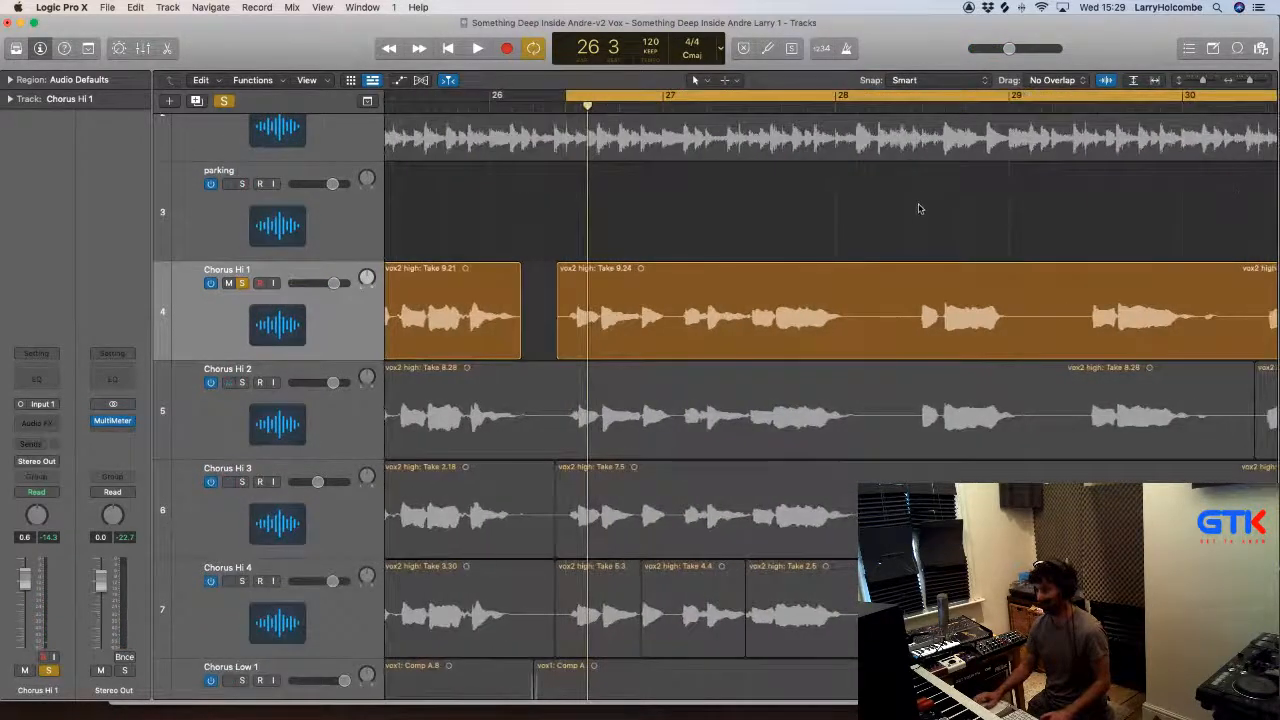
key(space)
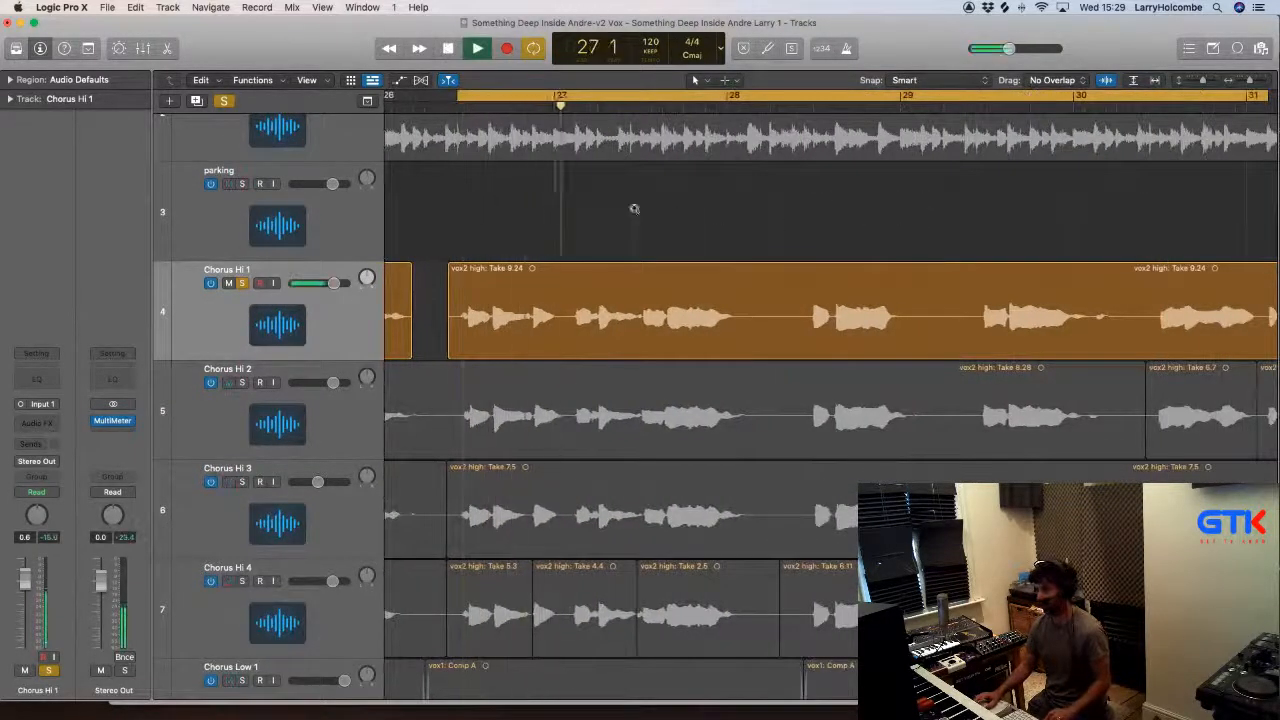
Step: Stop playback and select the silent stretch in Chorus Hi 1 near bar 28
scroll(890, 383, up, 4)
scroll(890, 383, right, 1)
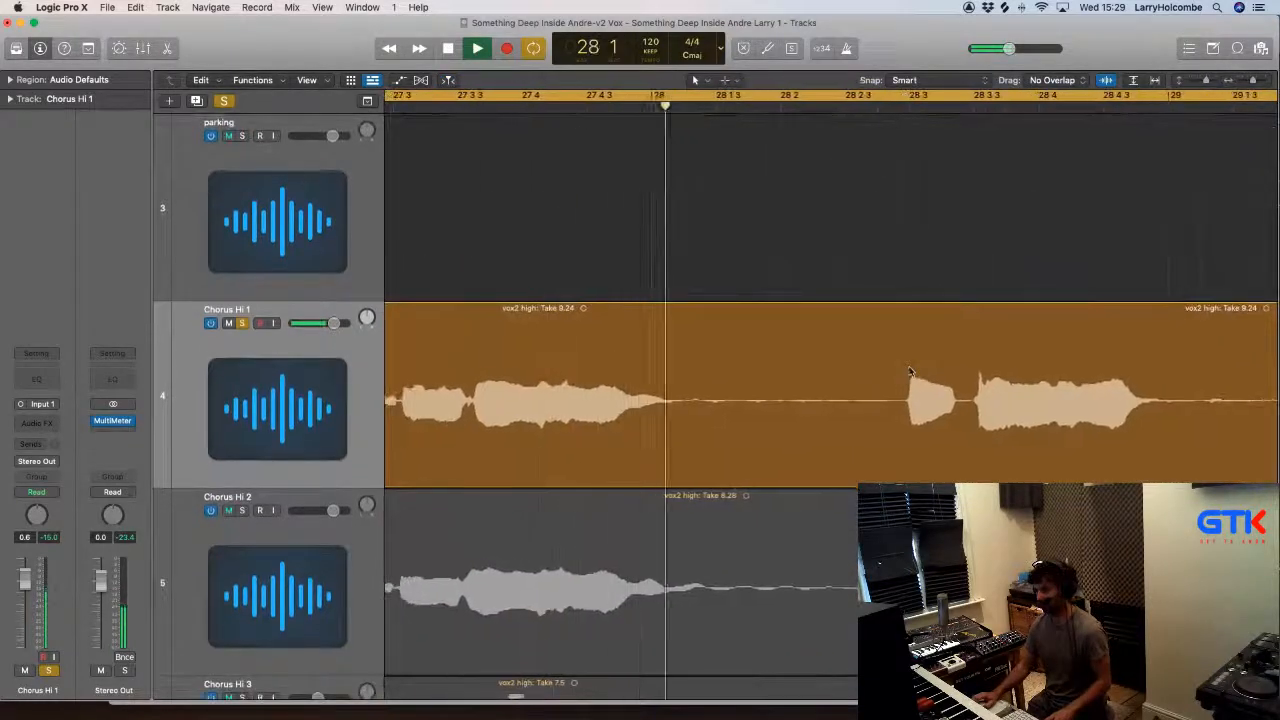
key(space)
drag(682, 399, 844, 412)
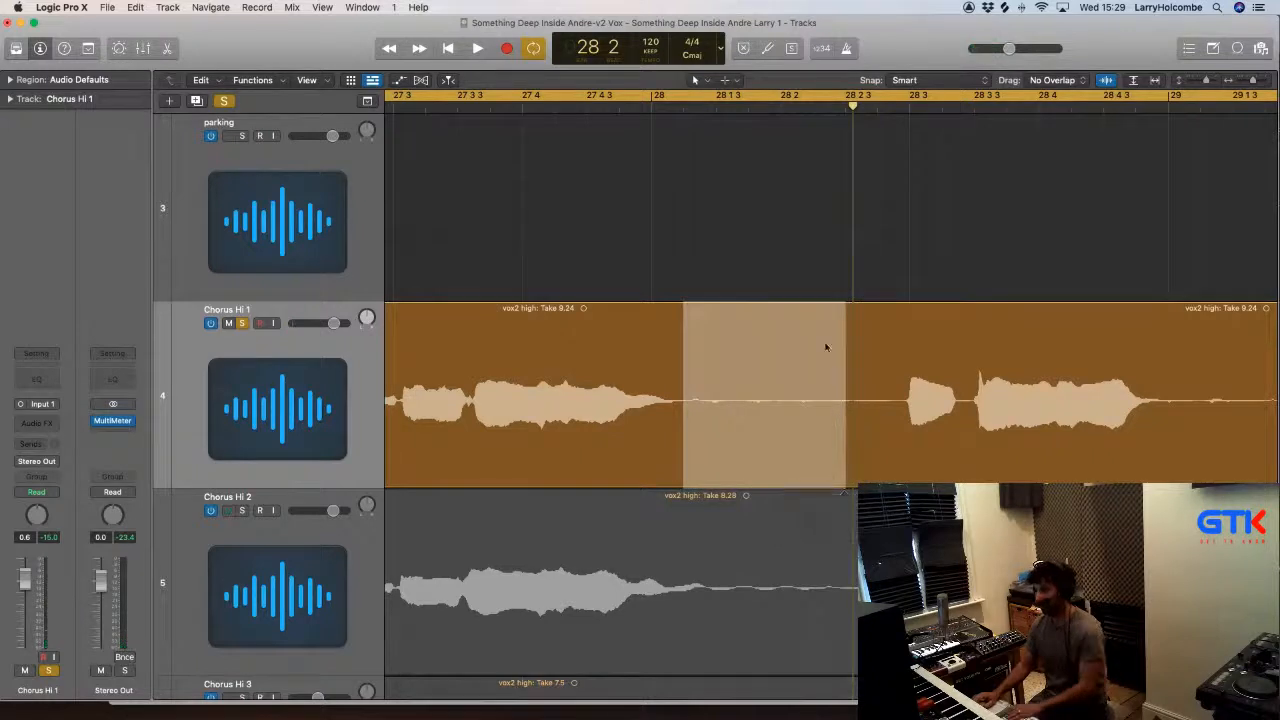
Step: Delete the silent stretches in Chorus Hi 1 near bars 28 and 29
key(Delete)
scroll(724, 350, right, 5)
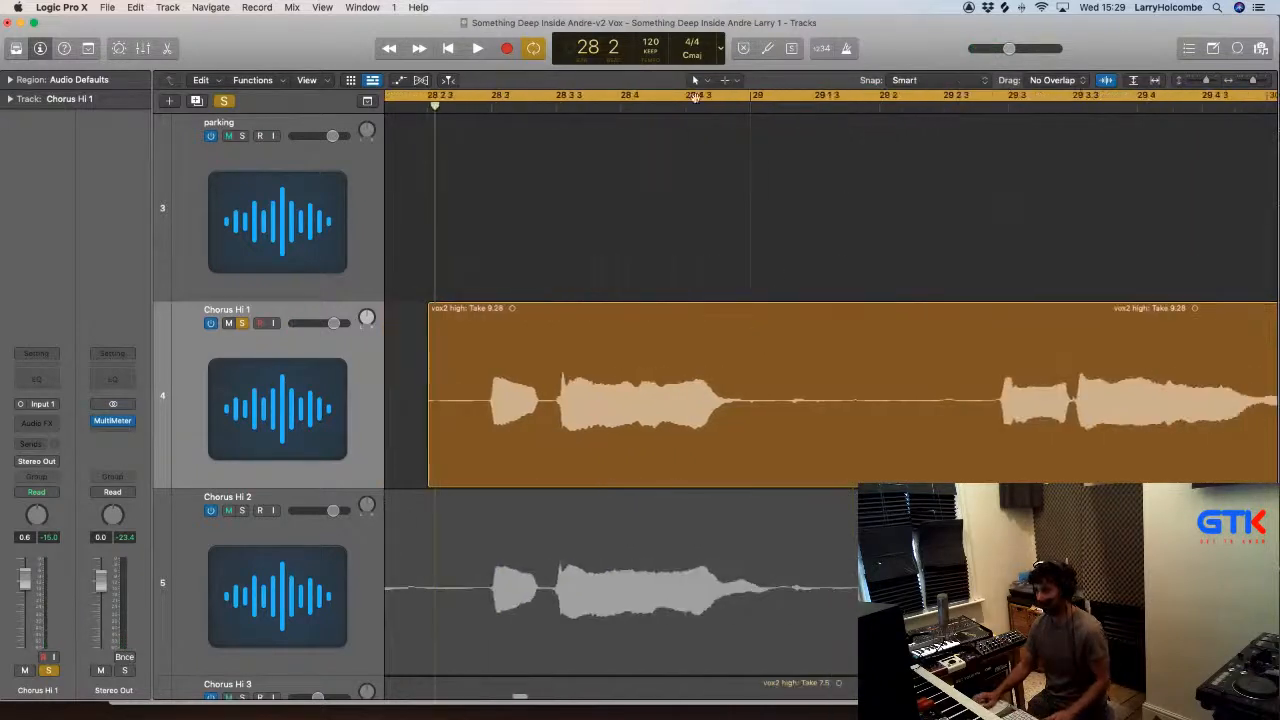
drag(618, 97, 1254, 142)
key(space)
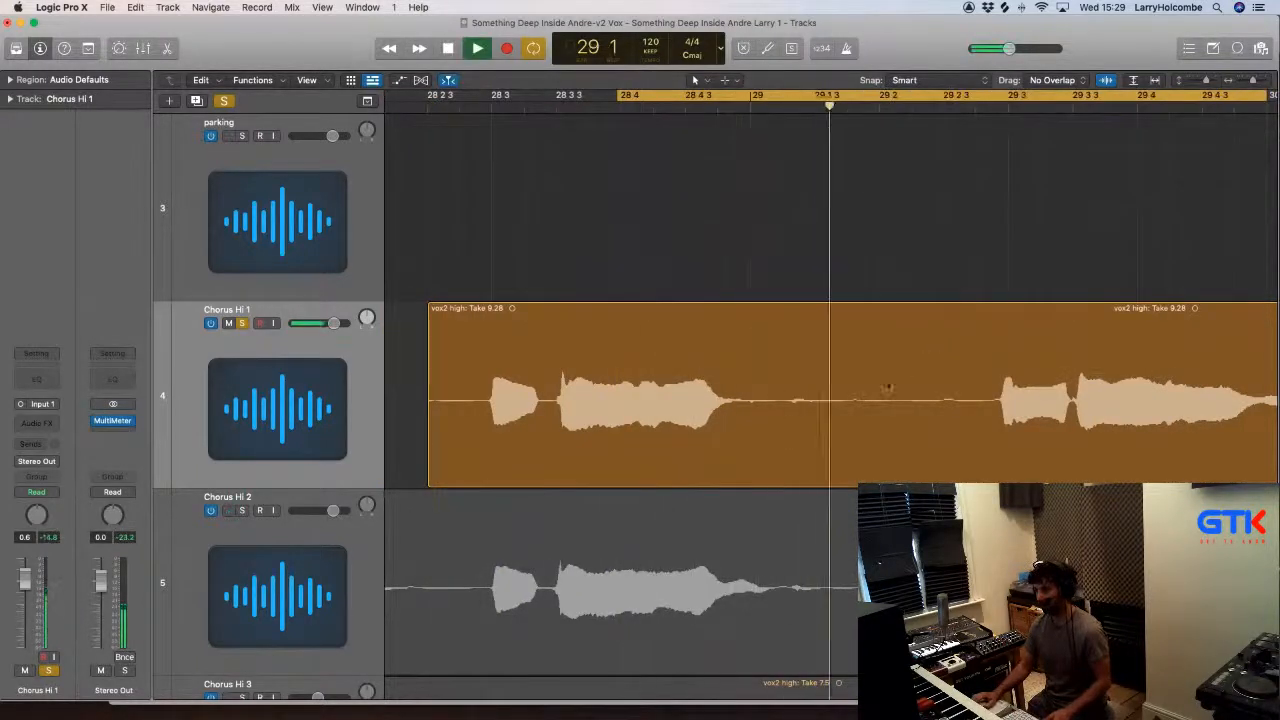
click(785, 402)
drag(785, 402, 943, 405)
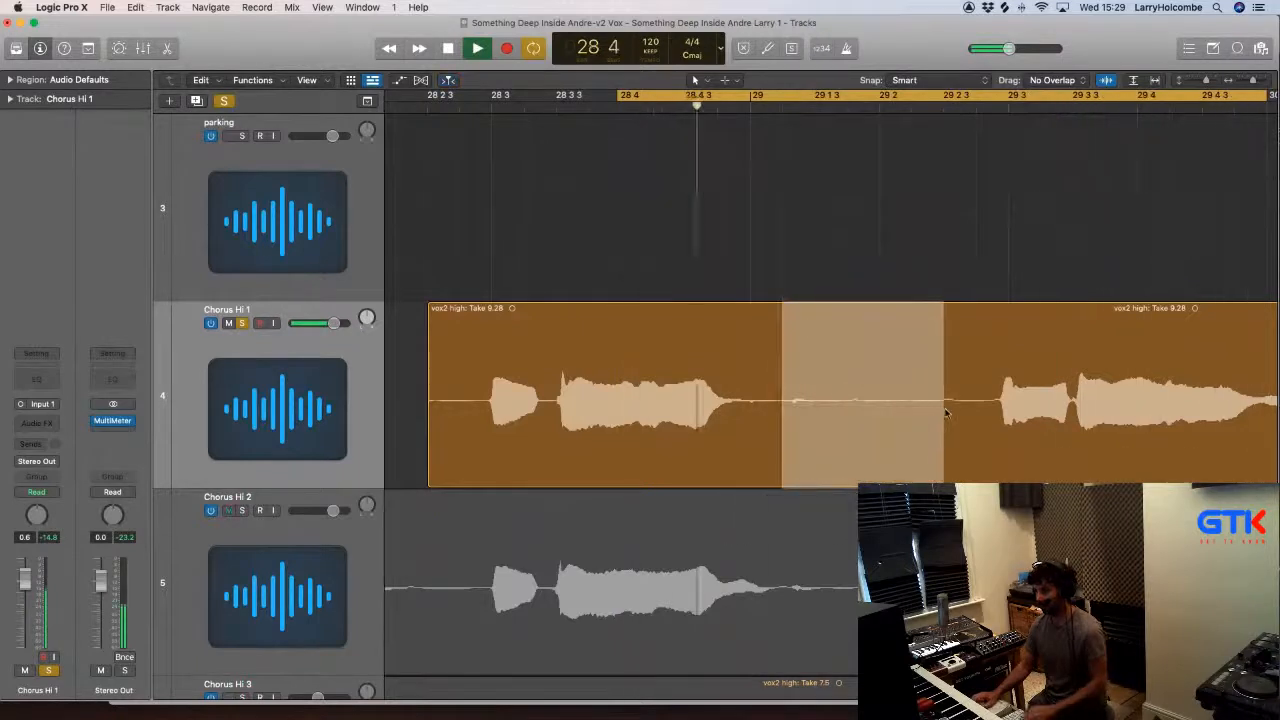
key(Delete)
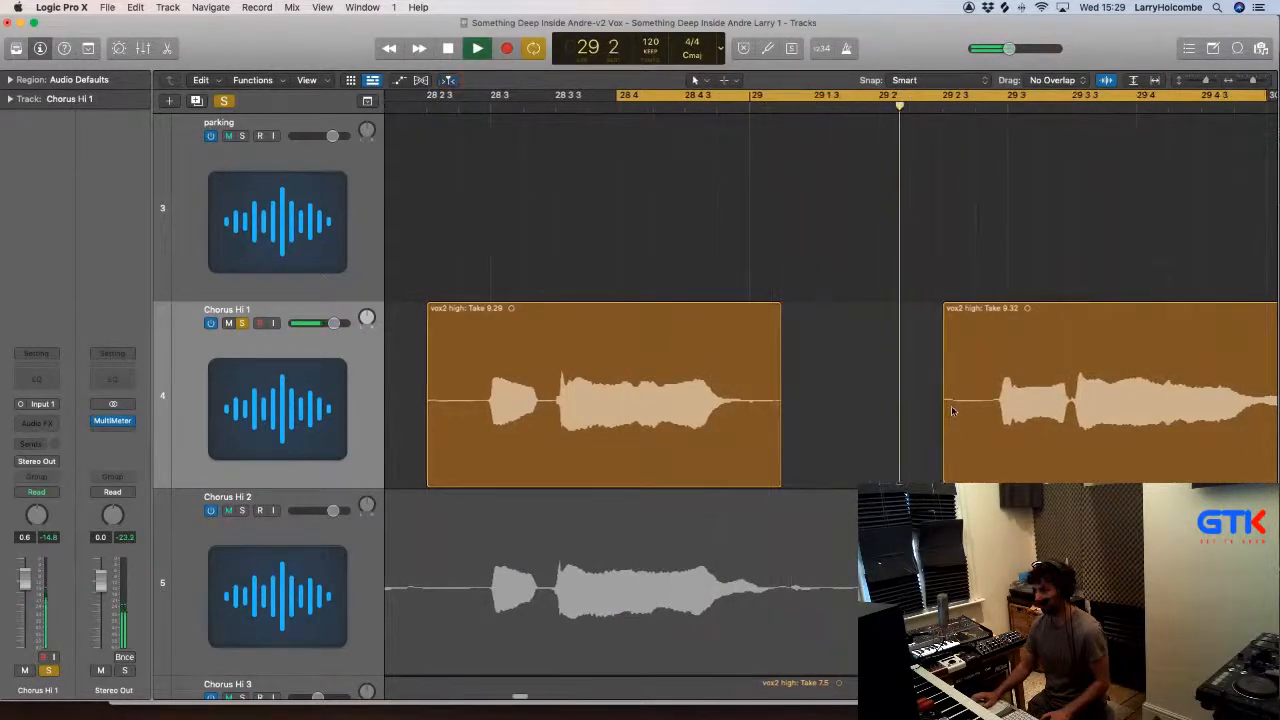
Step: Lengthen the end of the first Chorus Hi 1 piece slightly and listen back to check it
scroll(750, 440, right, 3)
key(space)
drag(560, 475, 620, 454)
key(space)
key(space)
key(space)
scroll(620, 454, right, 3)
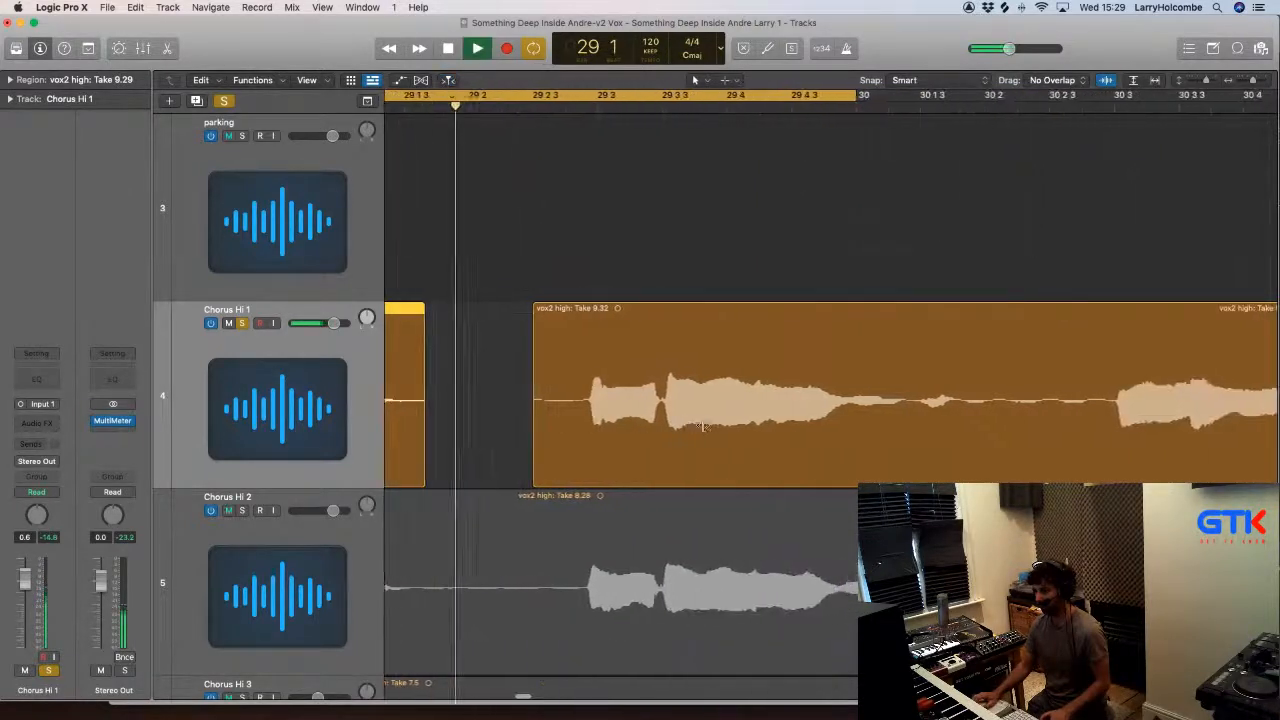
key(space)
key(space)
Step: Loop bars 31 to about 32 2 and audition Chorus Hi 1
scroll(900, 300, right, 3)
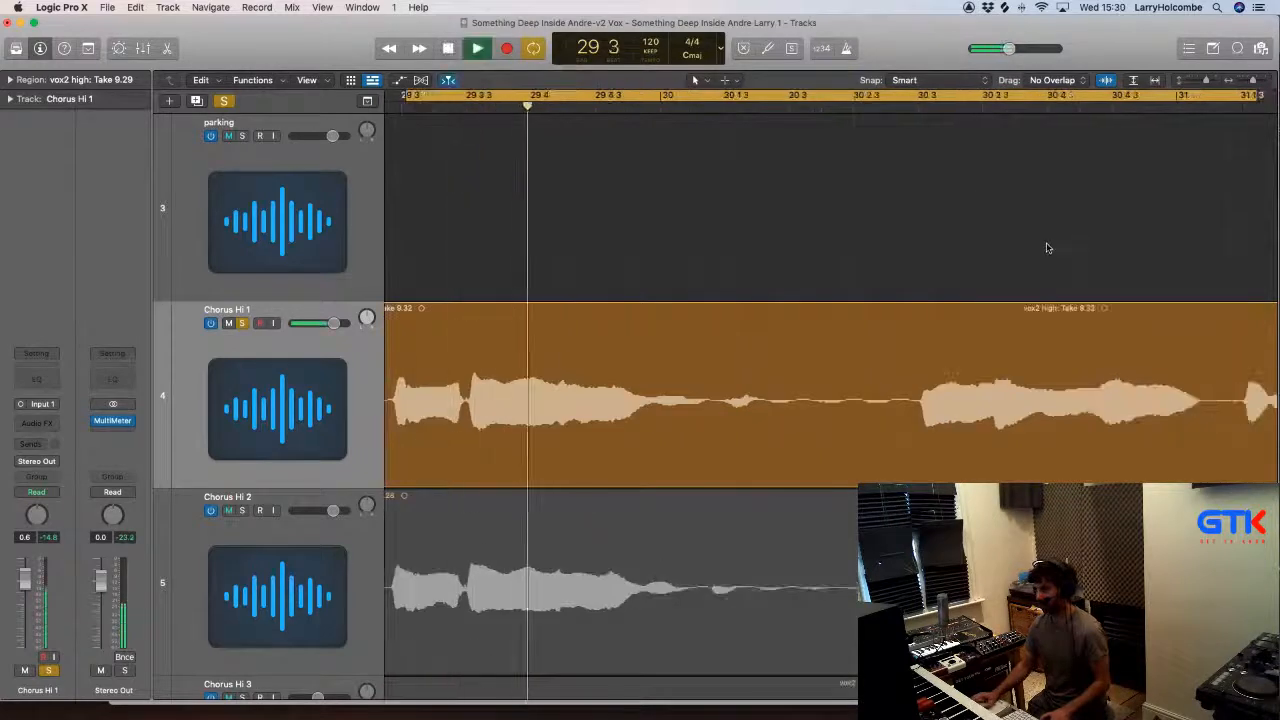
scroll(779, 405, right, 10)
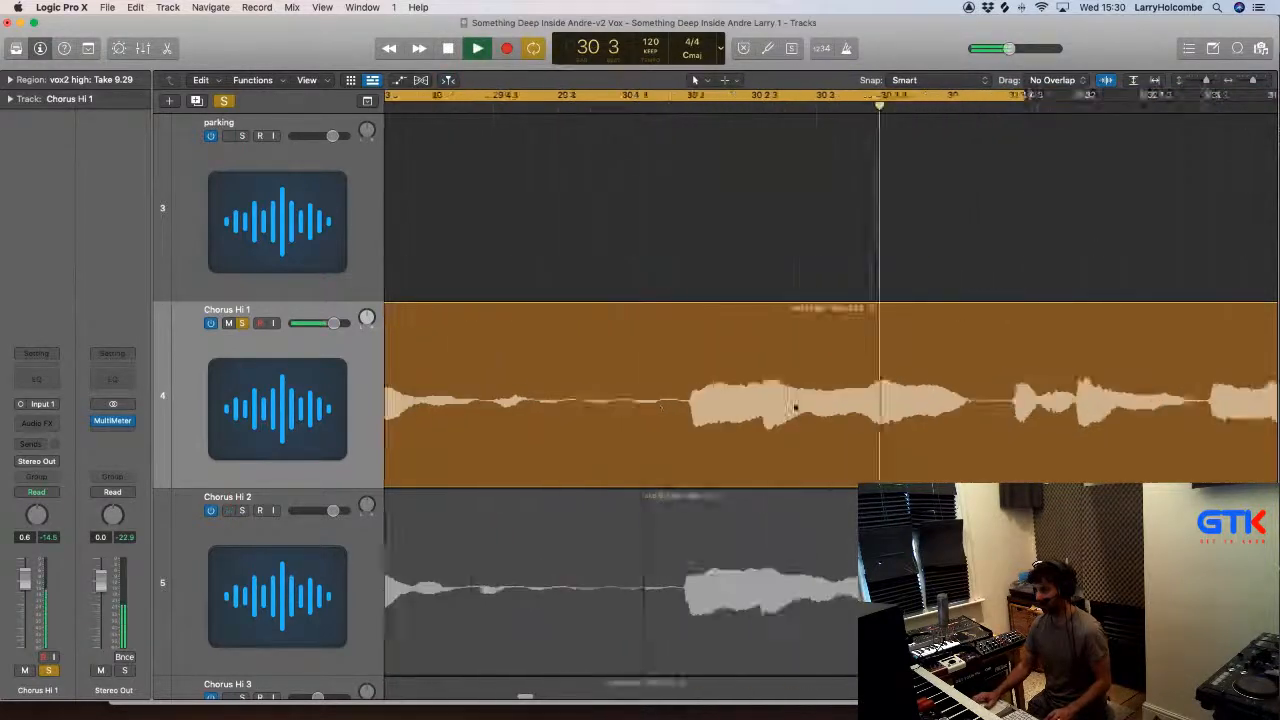
key(space)
drag(508, 96, 1168, 162)
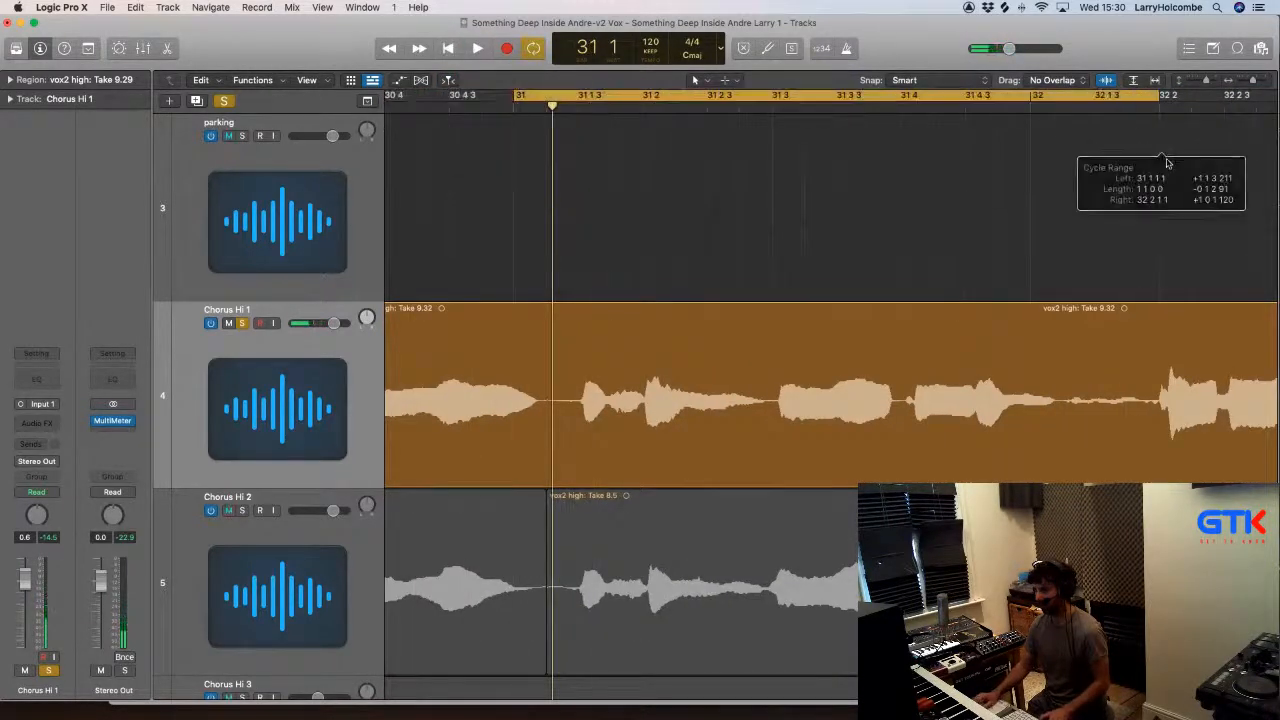
key(space)
scroll(1008, 246, right, 1)
scroll(1000, 245, left, 1)
key(space)
key(space)
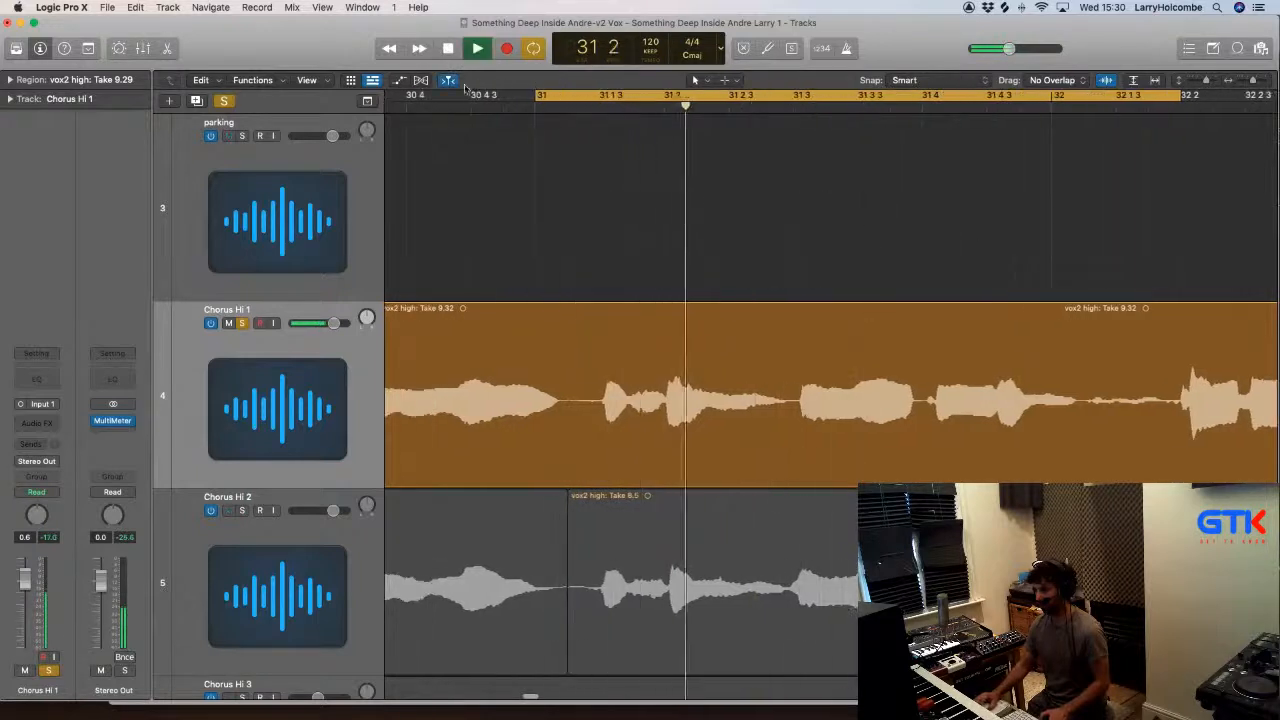
Step: Move the loop to about 30 4 3–31 4 3, then loop from bar 31 3
drag(448, 92, 1010, 92)
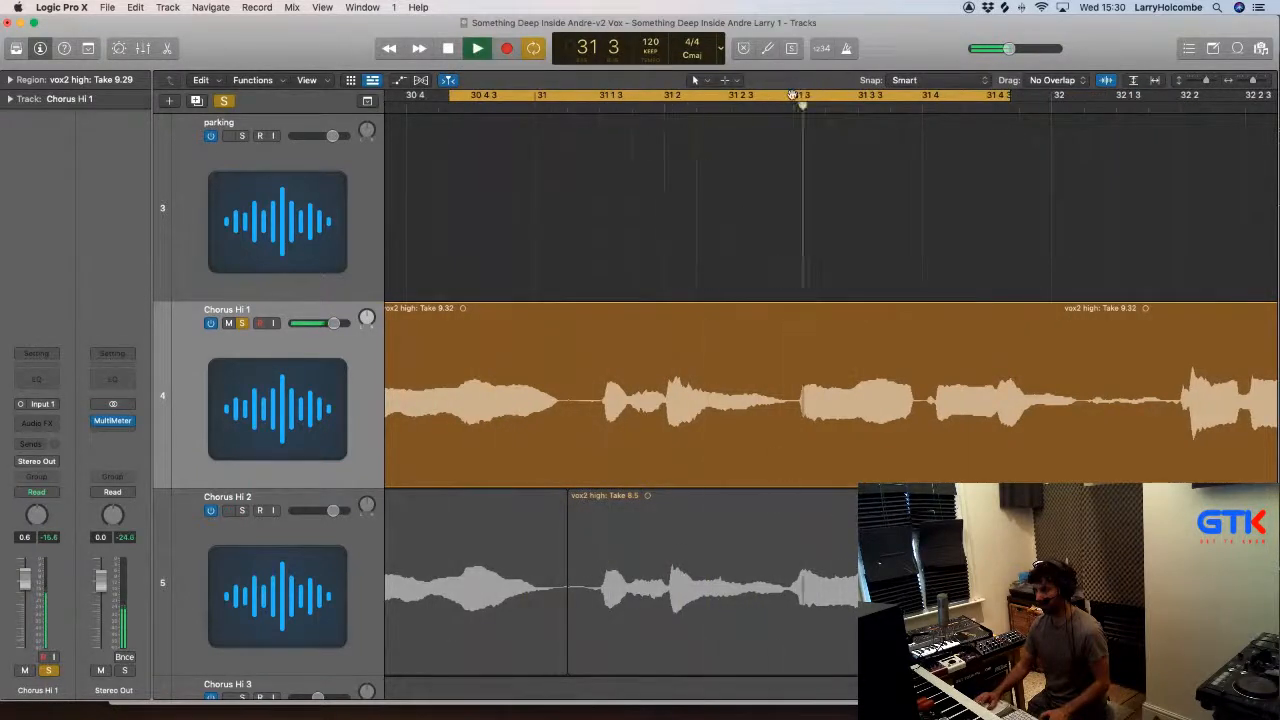
click(840, 92)
scroll(866, 114, right, 3)
key(space)
drag(651, 95, 1268, 116)
key(space)
scroll(1037, 212, right, 2)
key(space)
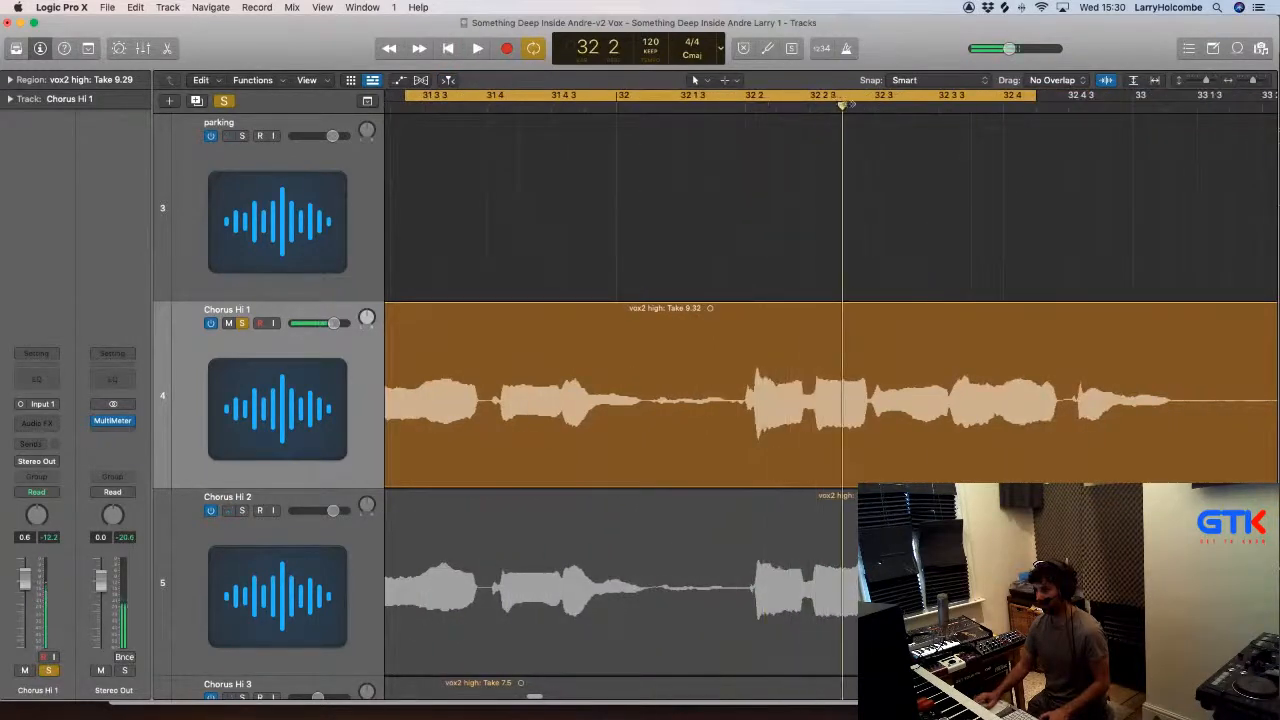
Step: Turn off looping and play Chorus Hi 1 from bar 32 3
click(838, 97)
scroll(835, 100, right, 3)
click(689, 106)
key(space)
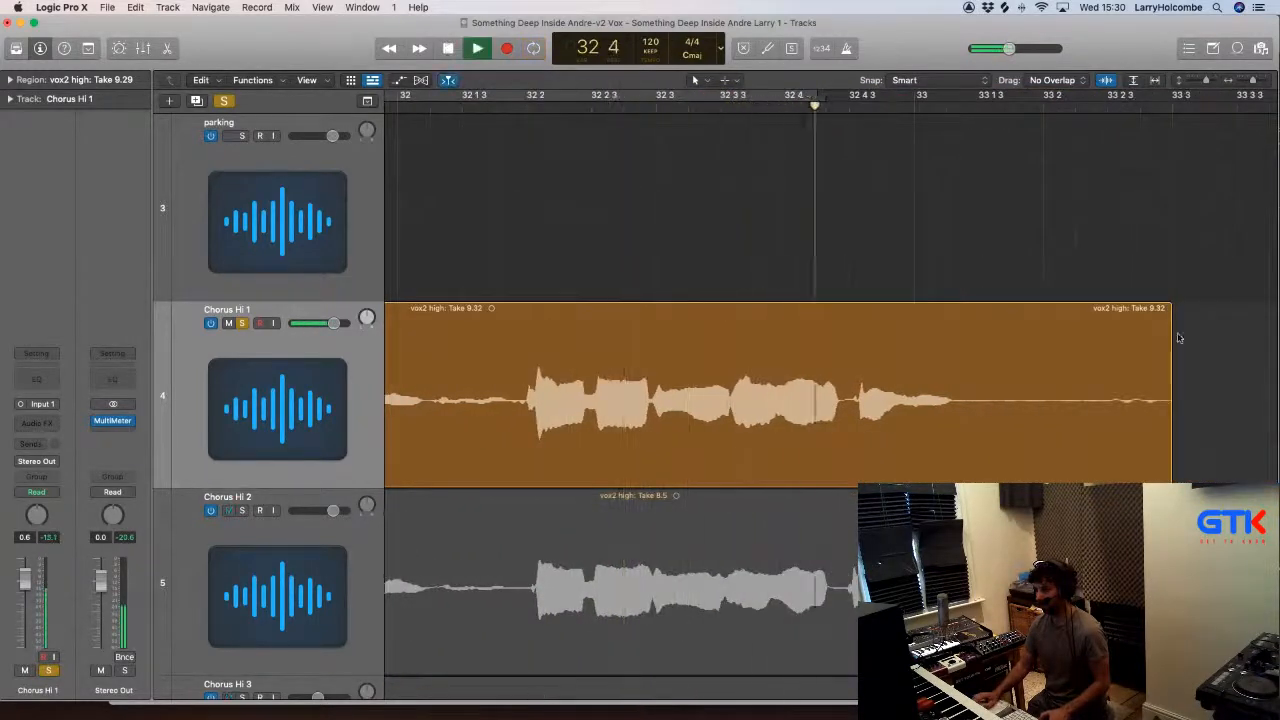
key(space)
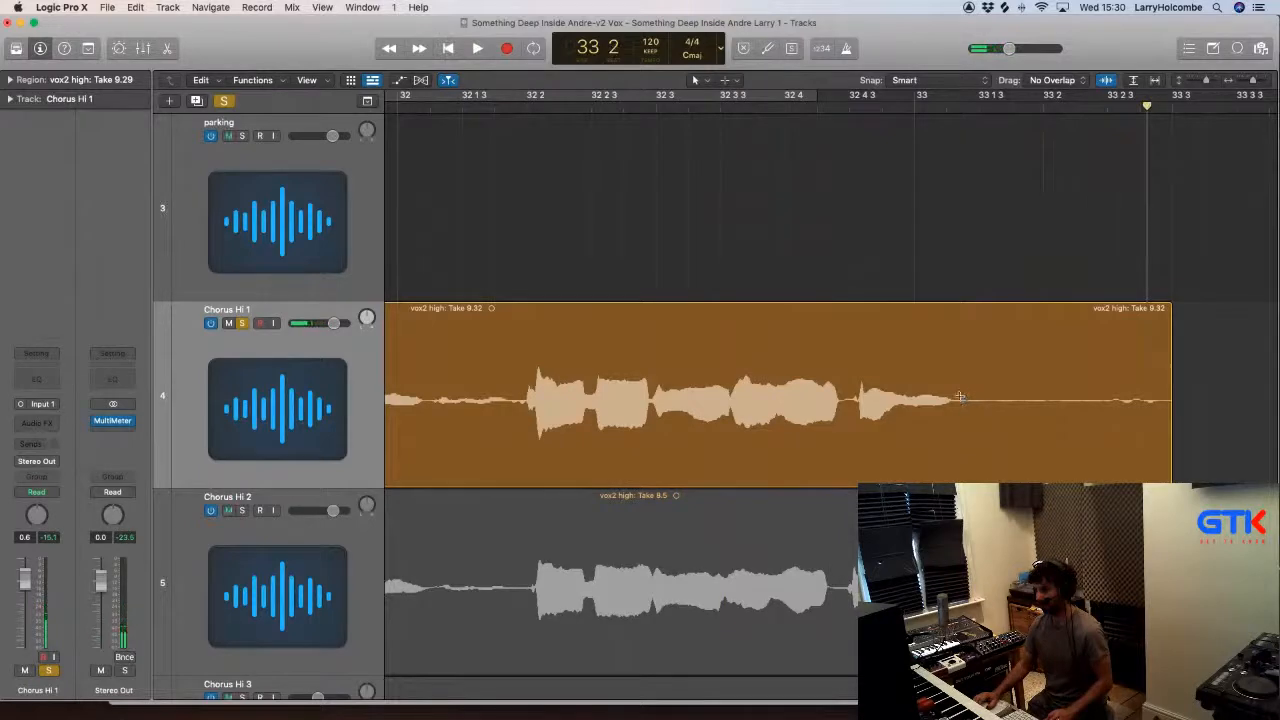
Step: Delete the silent tail of the Chorus Hi 1 region after bar 33
drag(960, 397, 1157, 354)
key(Delete)
scroll(1157, 354, left, 5)
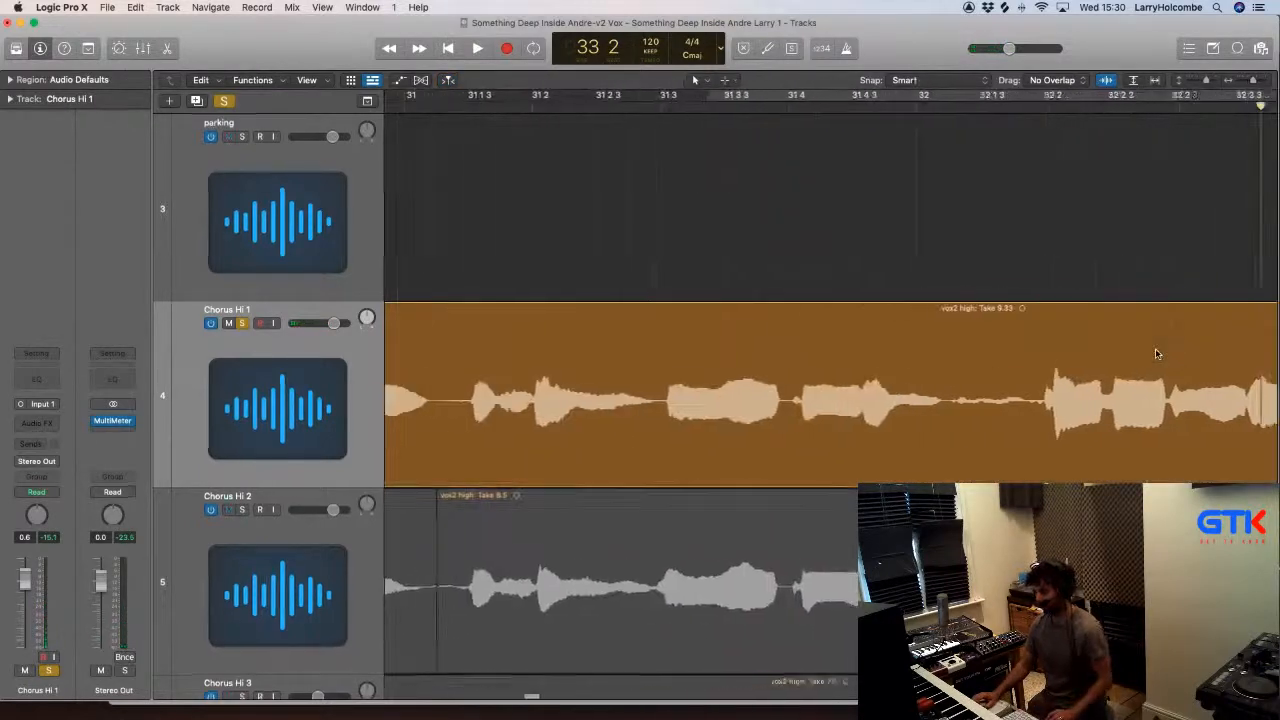
Step: Zoom to bars 27–30 with smaller tracks showing all chorus tracks, playing from around bar 27
ctrl+alt+click(1157, 354)
ctrl+alt+click(1157, 355)
ctrl+alt+click(663, 280)
ctrl+alt+click(662, 278)
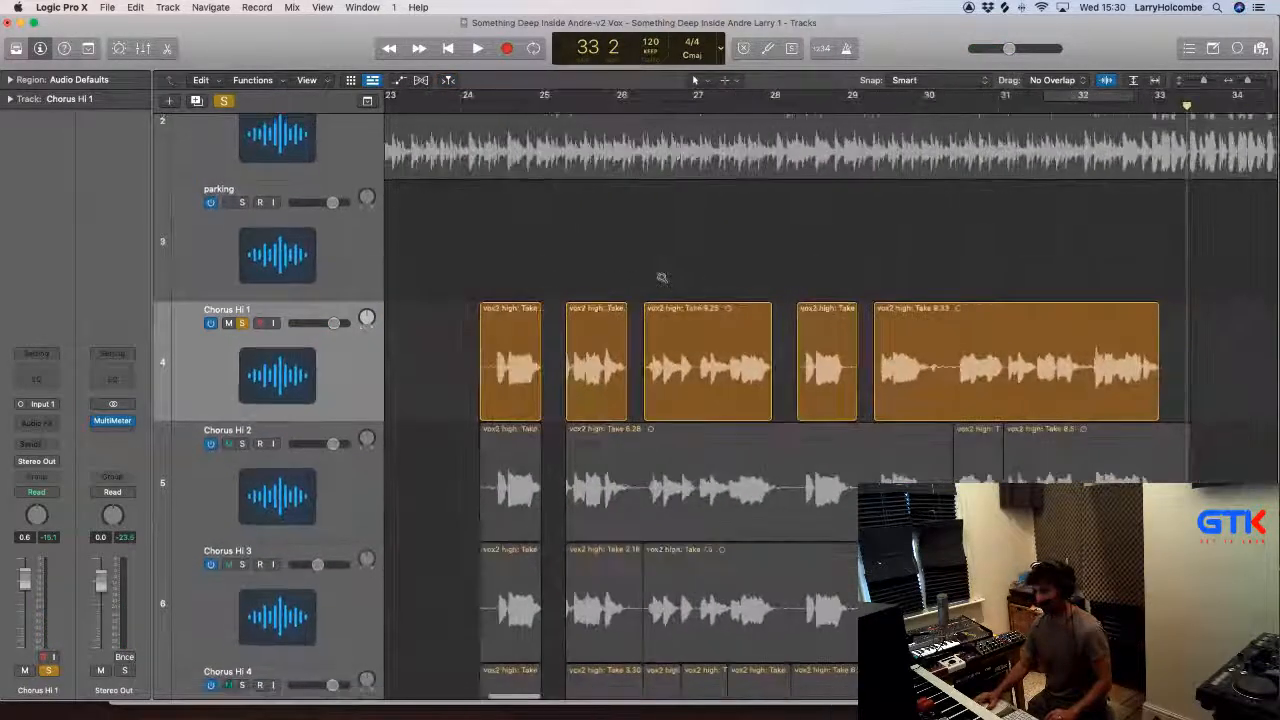
drag(678, 257, 946, 430)
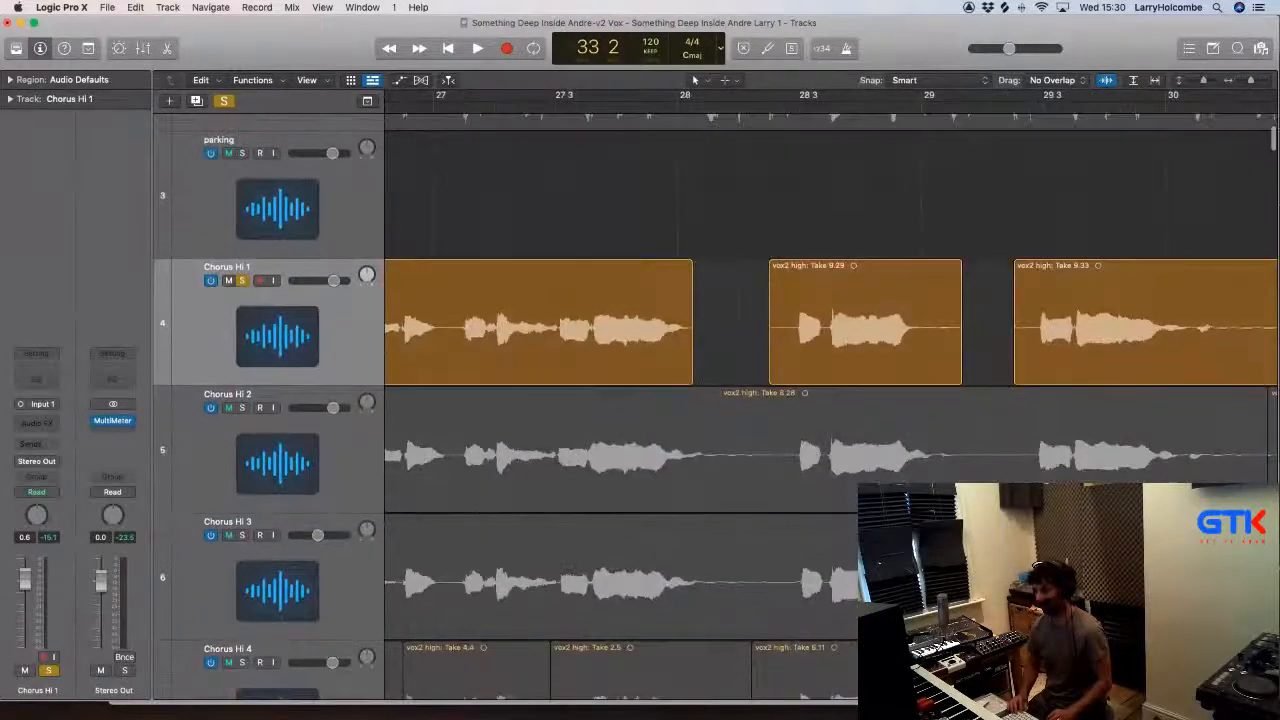
key(super+Up)
key(super+Up)
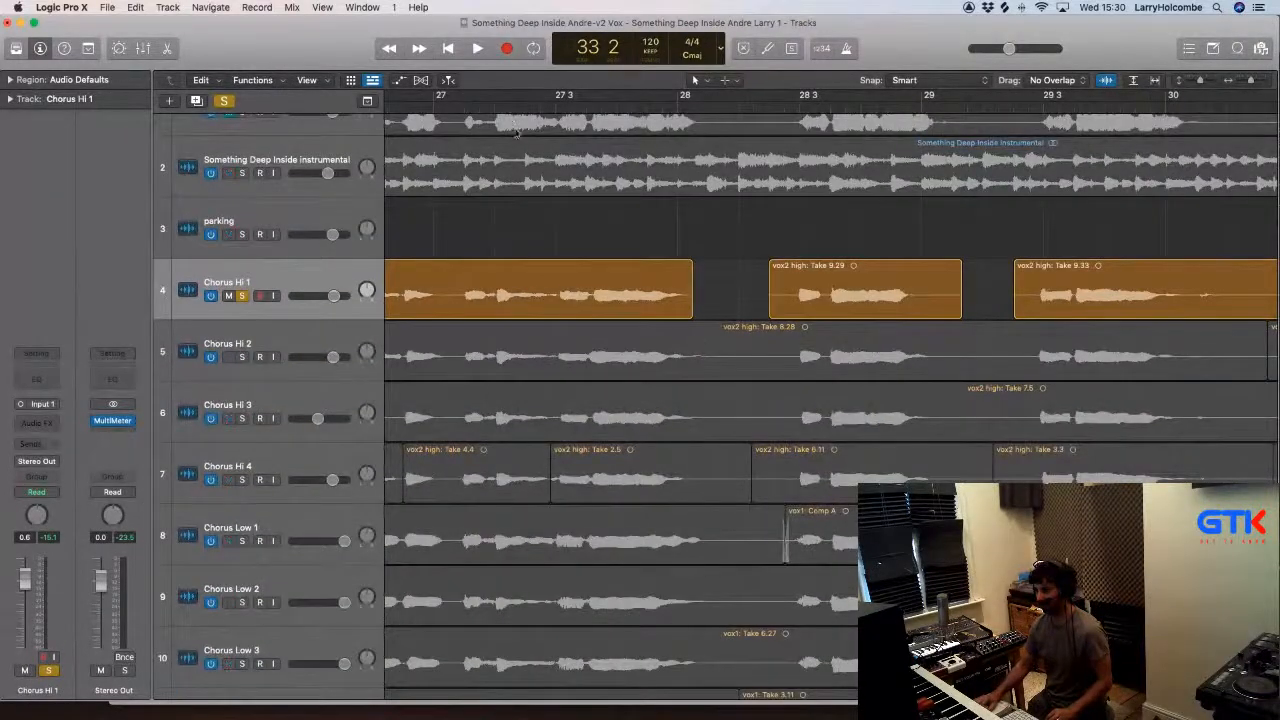
key(space)
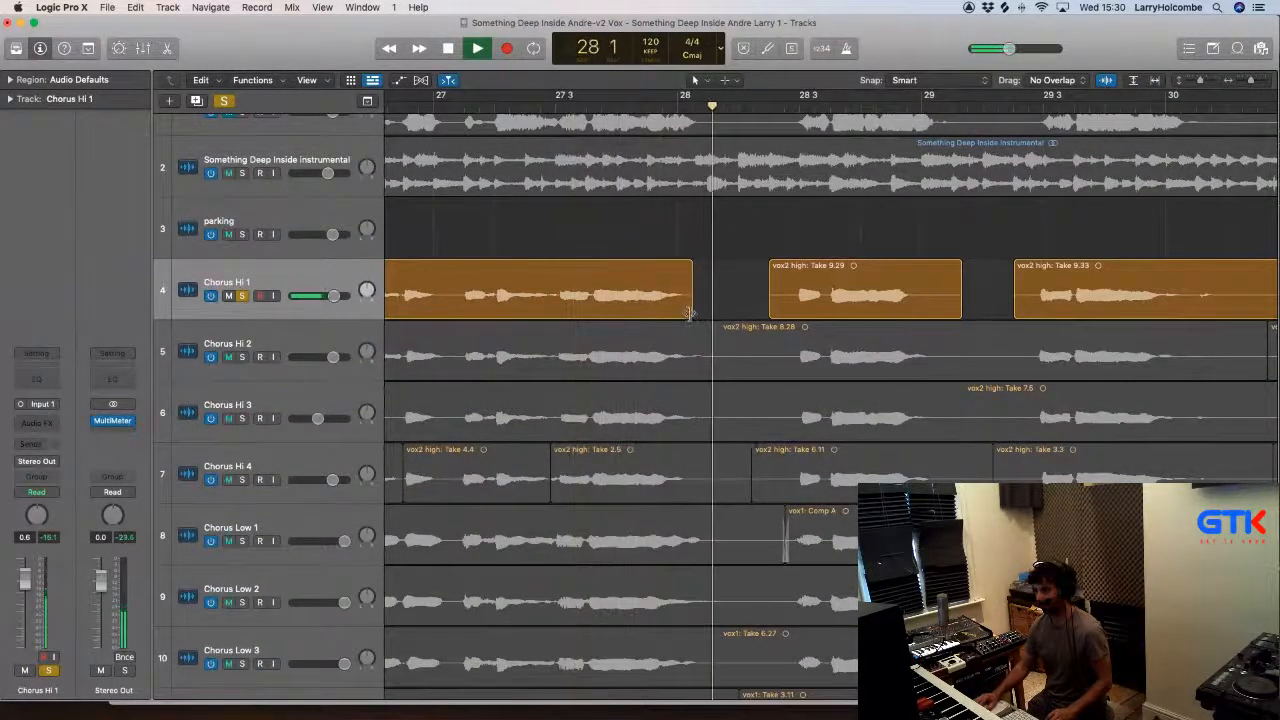
Step: Extend the end of the first Chorus Hi 1 piece and recheck the edit
drag(691, 312, 706, 311)
key(space)
key(space)
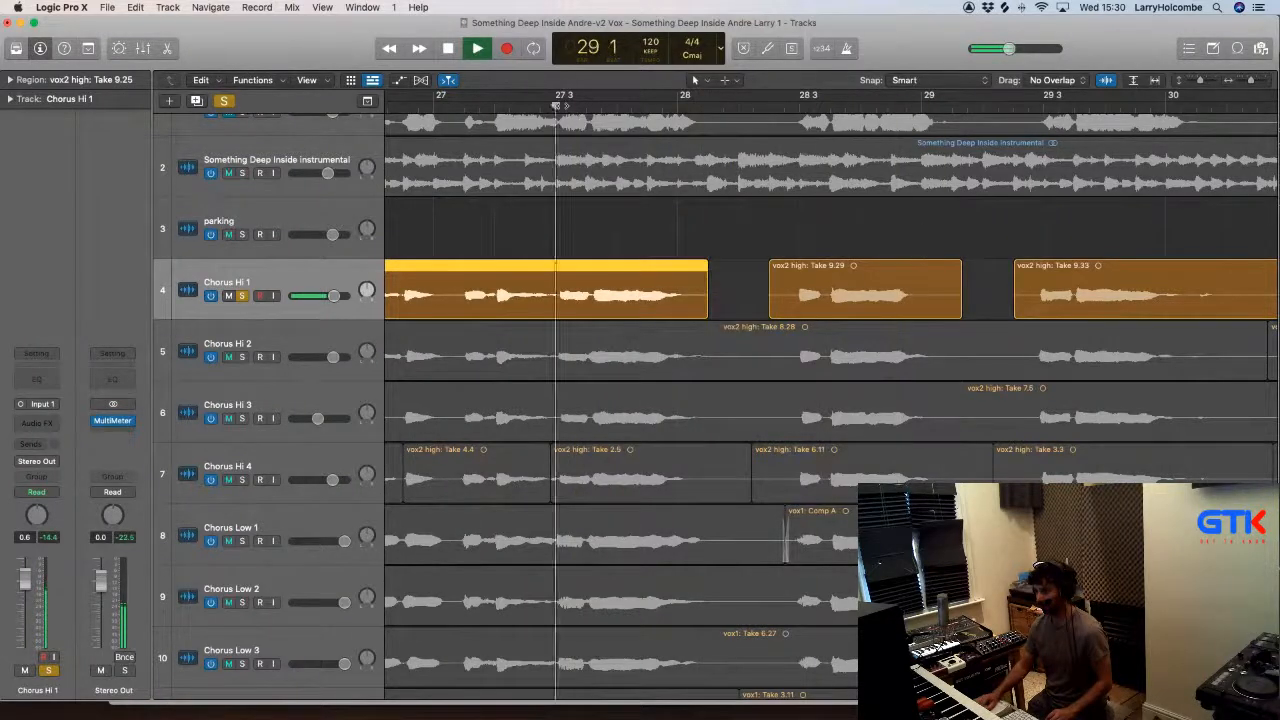
scroll(705, 289, down, 2)
key(space)
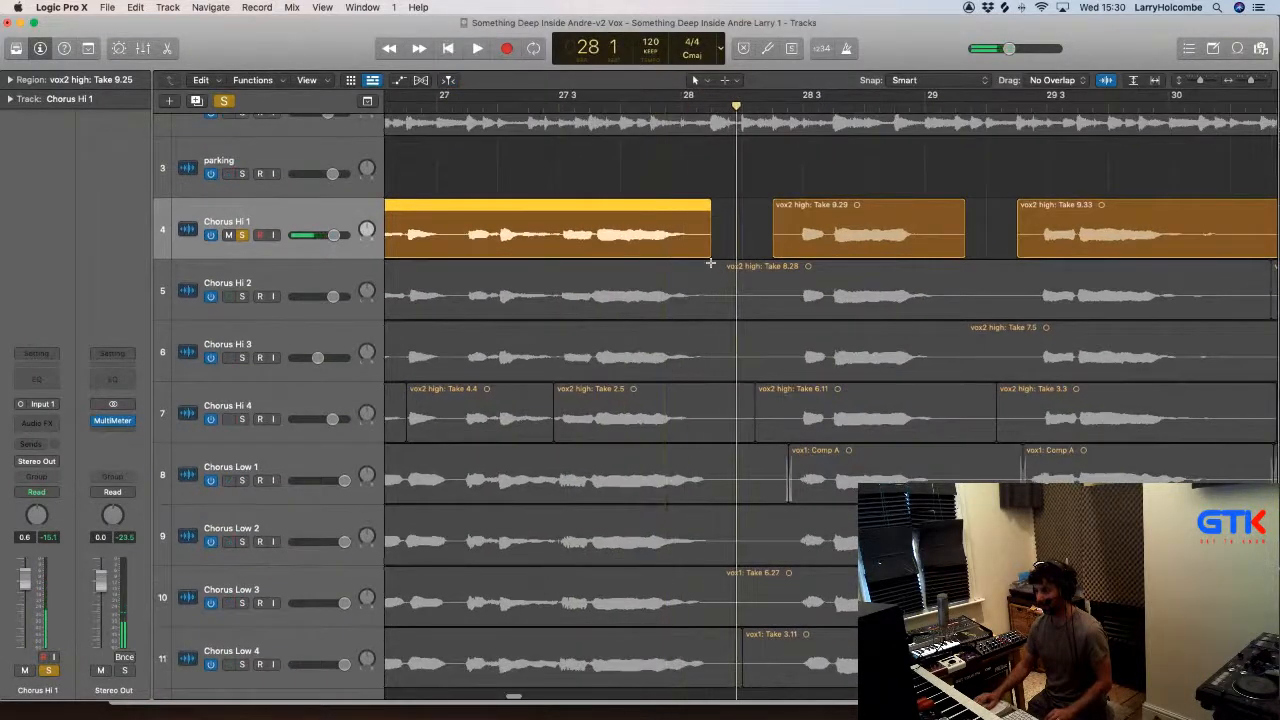
Step: Cut the gap near bar 28 and the following gap from the other chorus tracks
mouse_move(710, 263)
mouse_down()
mouse_move(762, 667)
mouse_move(787, 668)
mouse_up()
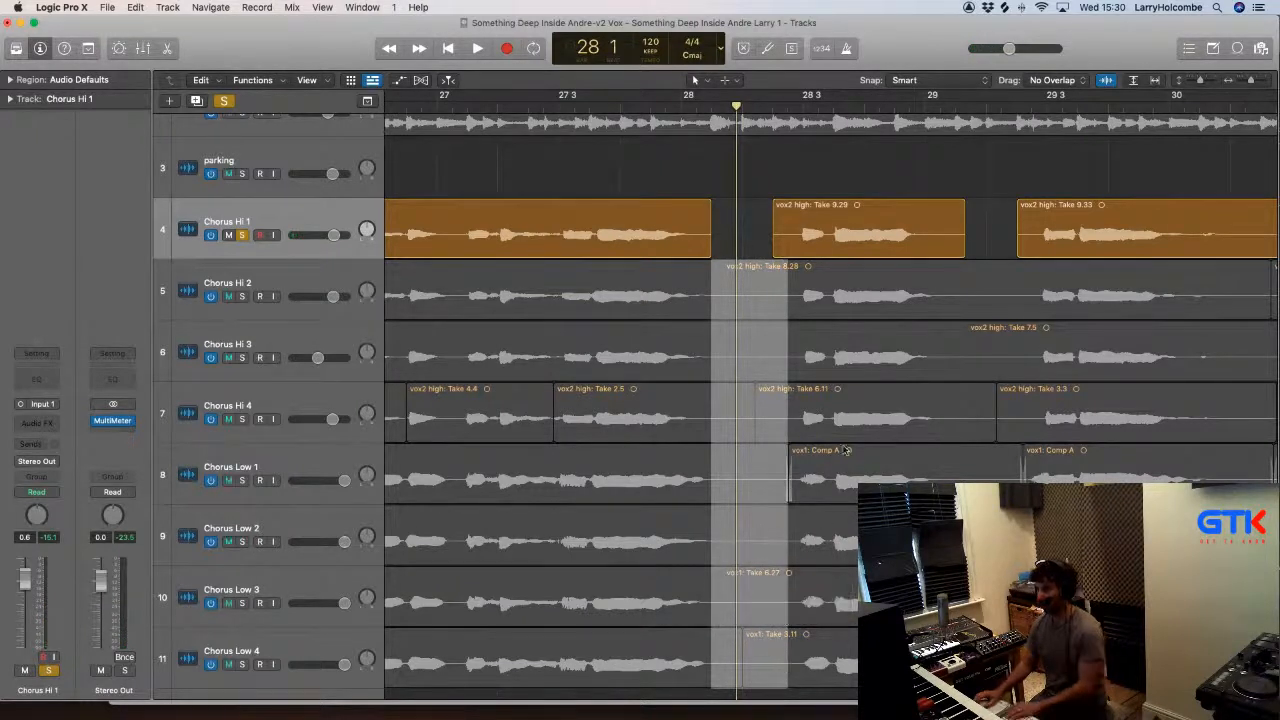
key(BackSpace)
key(Return)
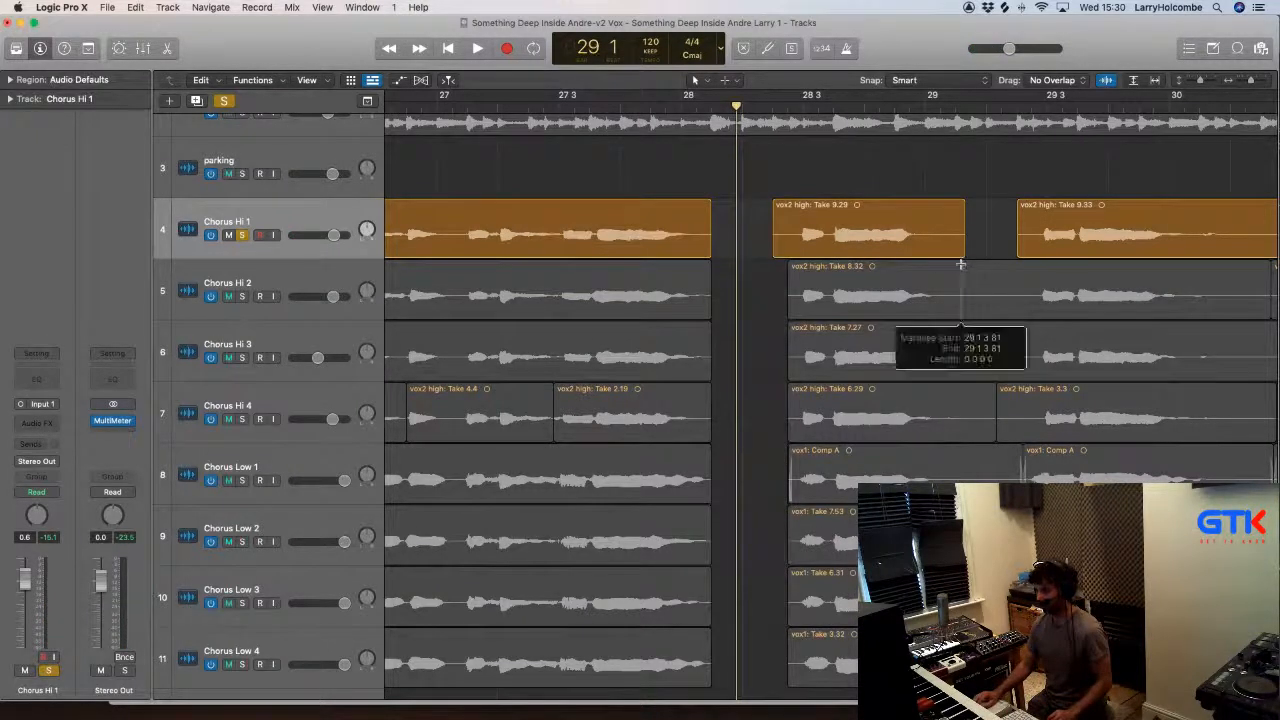
drag(952, 650, 1019, 660)
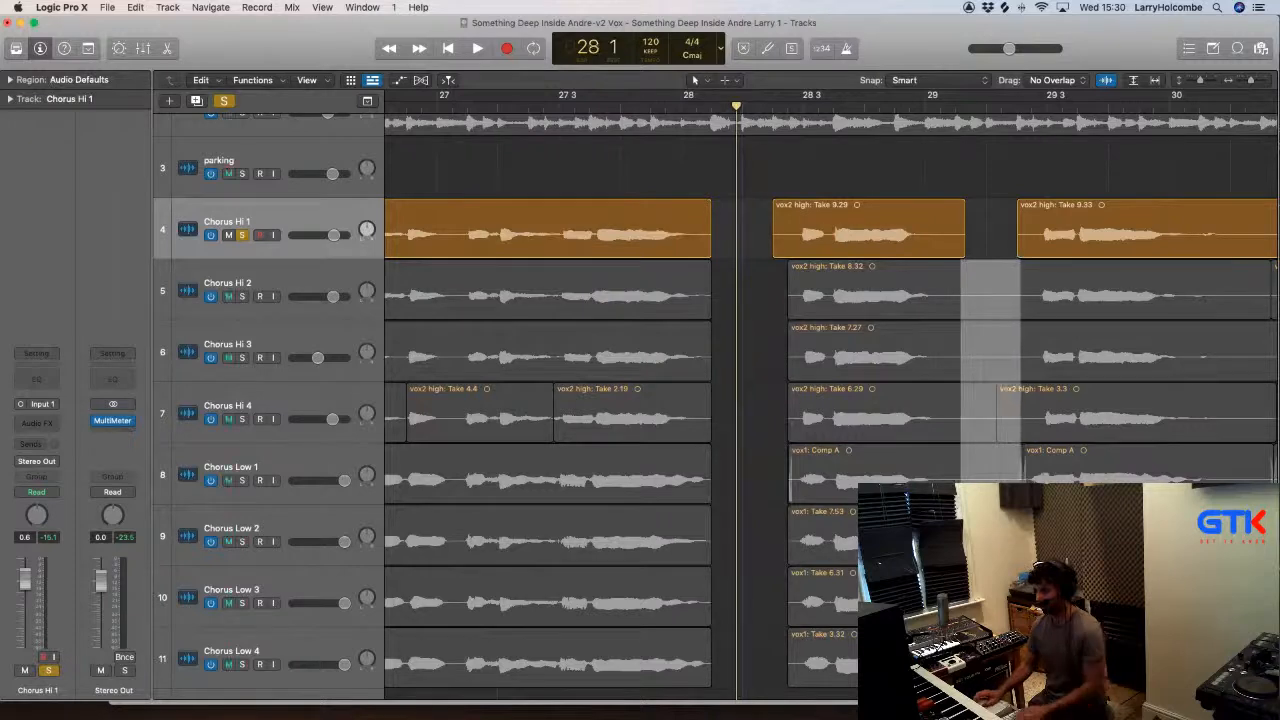
key(BackSpace)
click(739, 248)
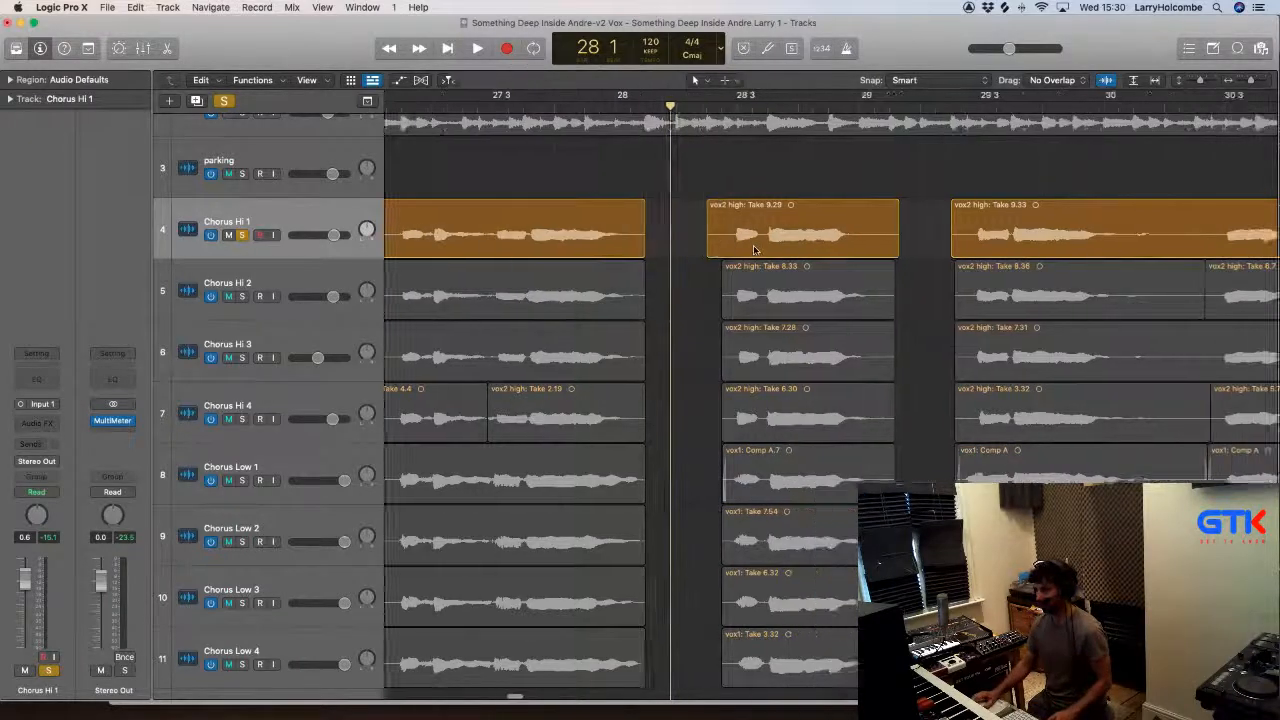
Step: Delete the region tails past bar 33 on Chorus Hi 2–4 and Chorus Low, erasing them
scroll(754, 250, right, 6)
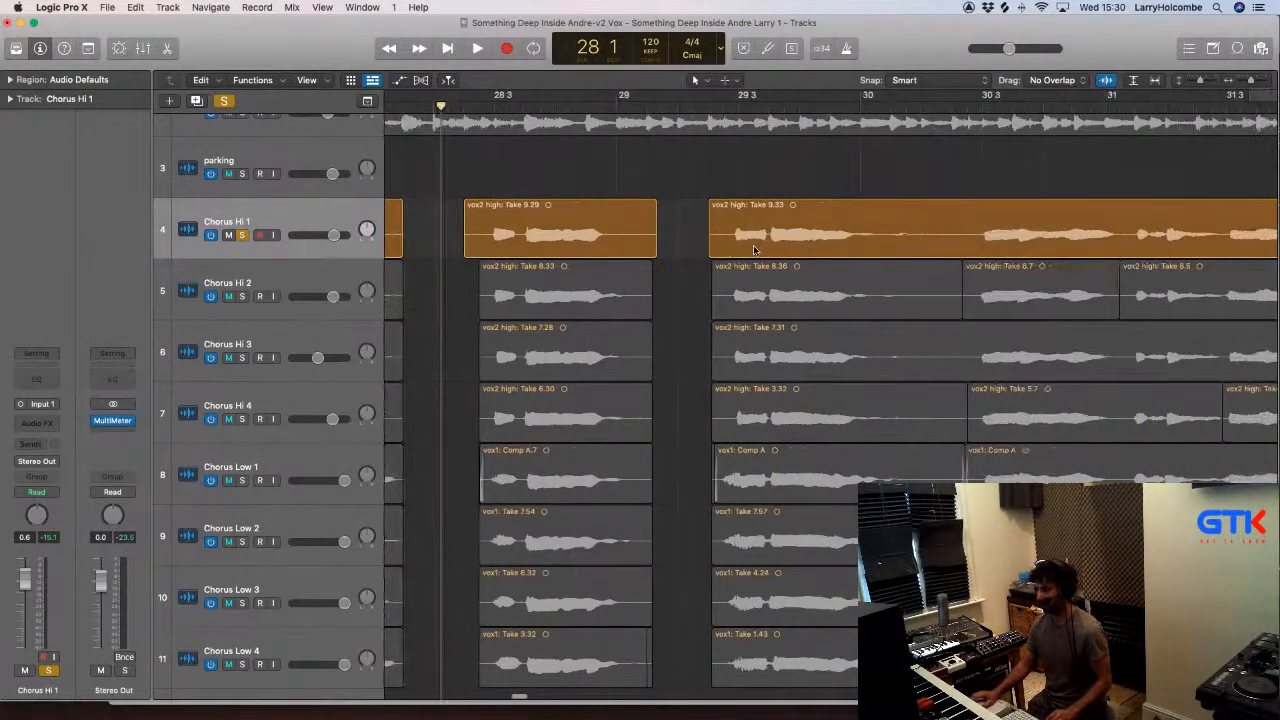
scroll(754, 250, right, 12)
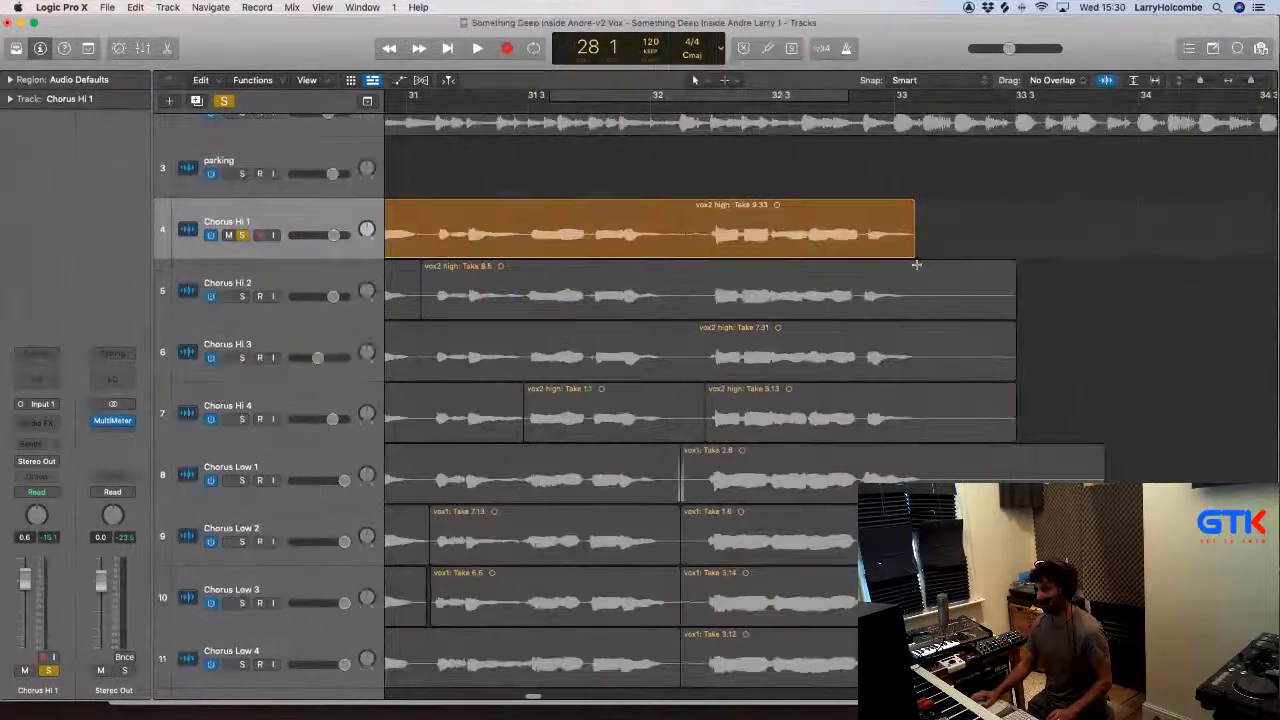
drag(913, 263, 1016, 480)
click(1085, 310)
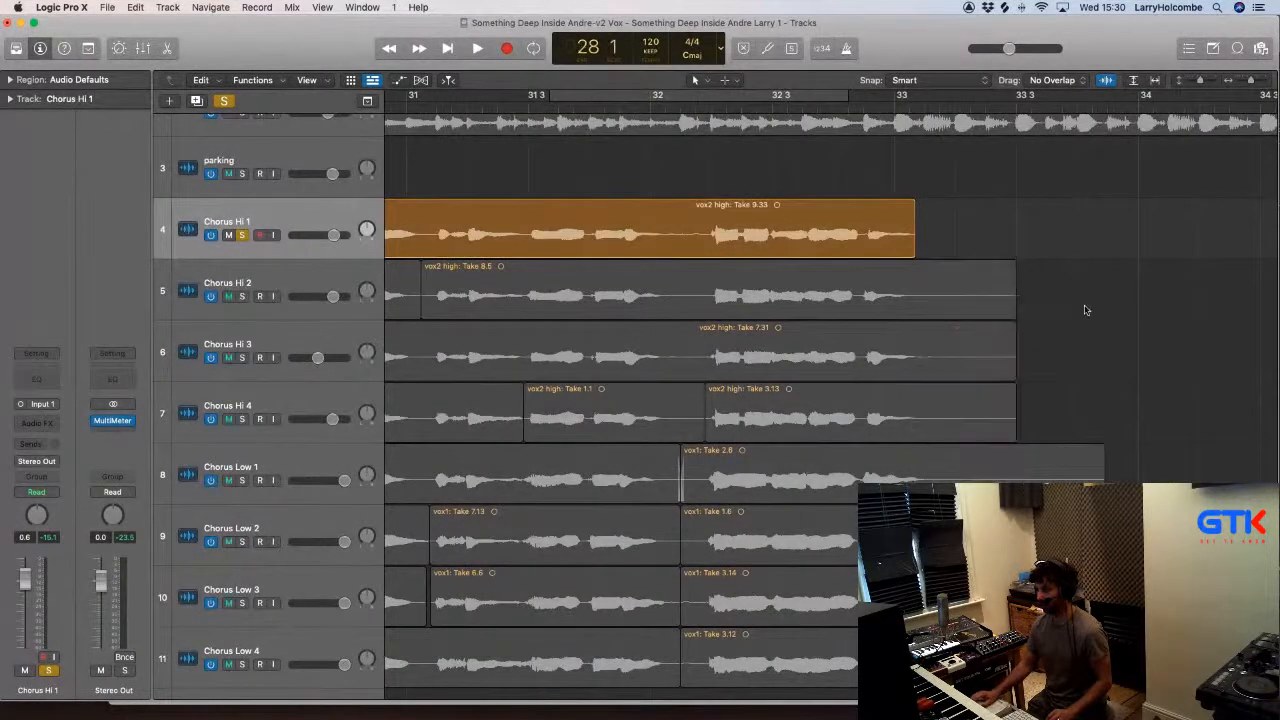
drag(925, 271, 1174, 482)
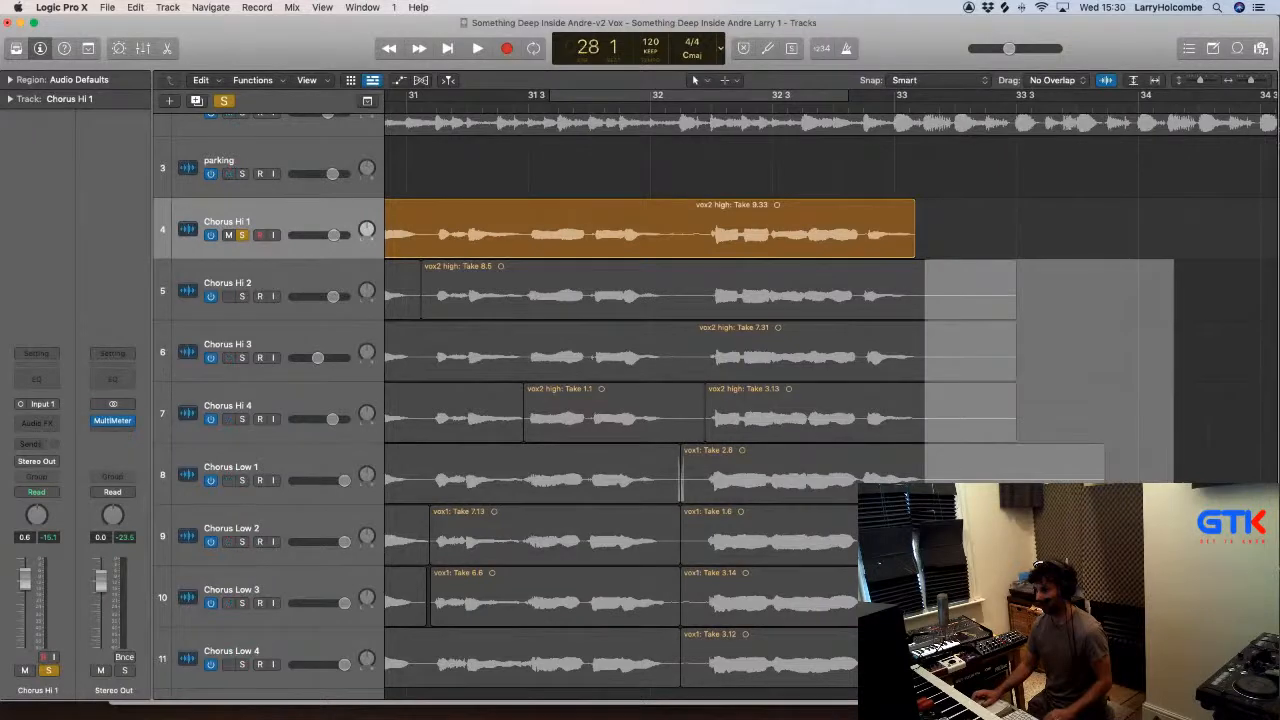
key(Delete)
click(754, 251)
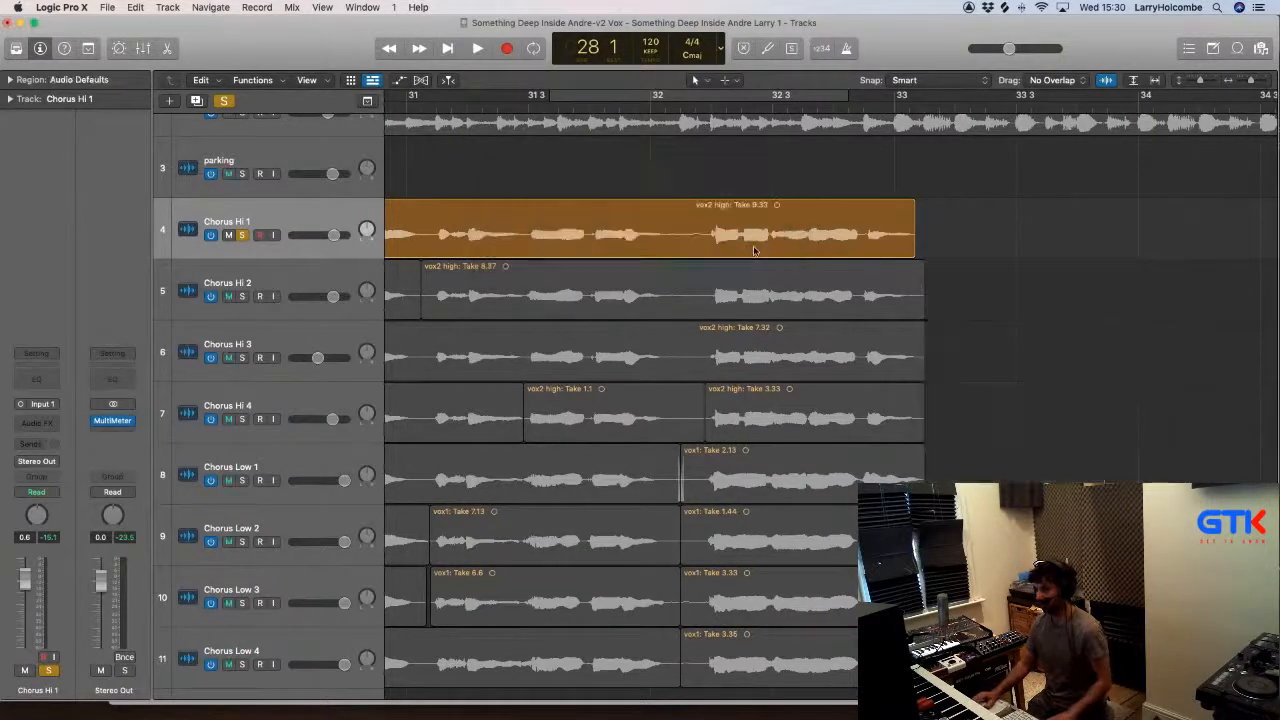
key(super+Up)
key(super+Up)
key(super+Up)
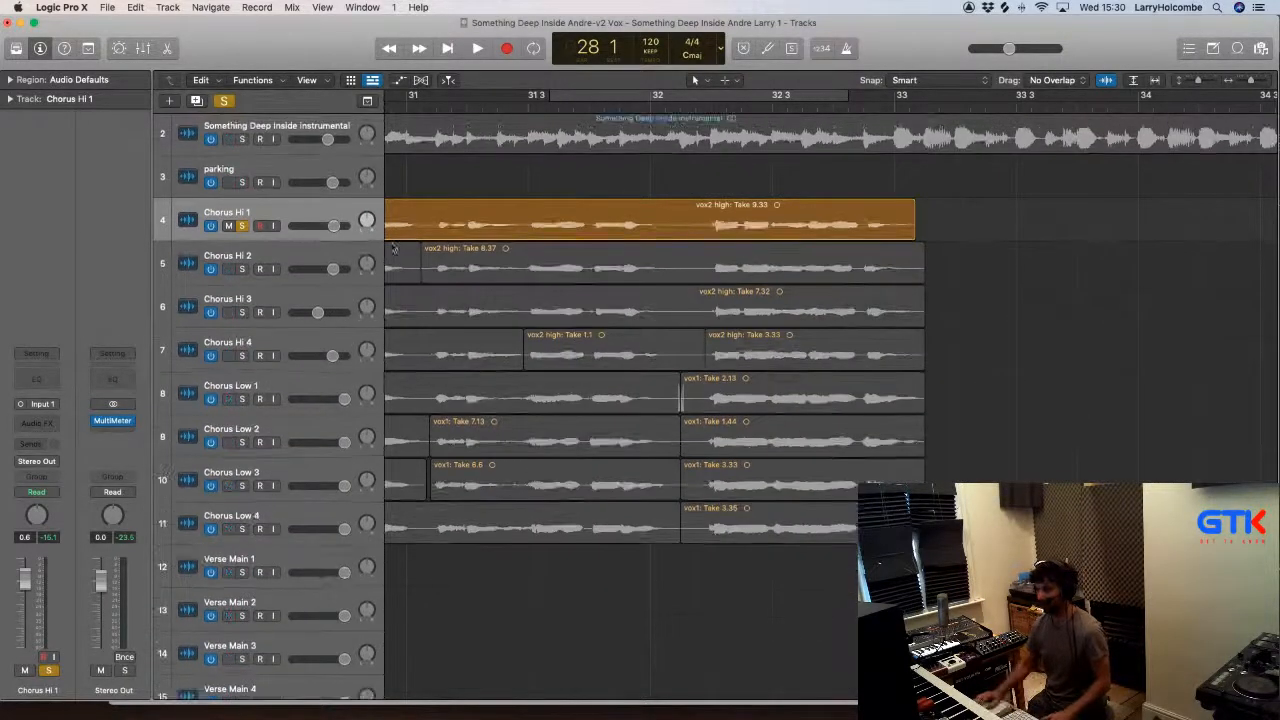
Step: Solo chorus tracks 5–11 and play from bar 22.3
drag(241, 269, 243, 529)
key(super+Up)
key(super+Left)
key(super+Left)
key(super+Left)
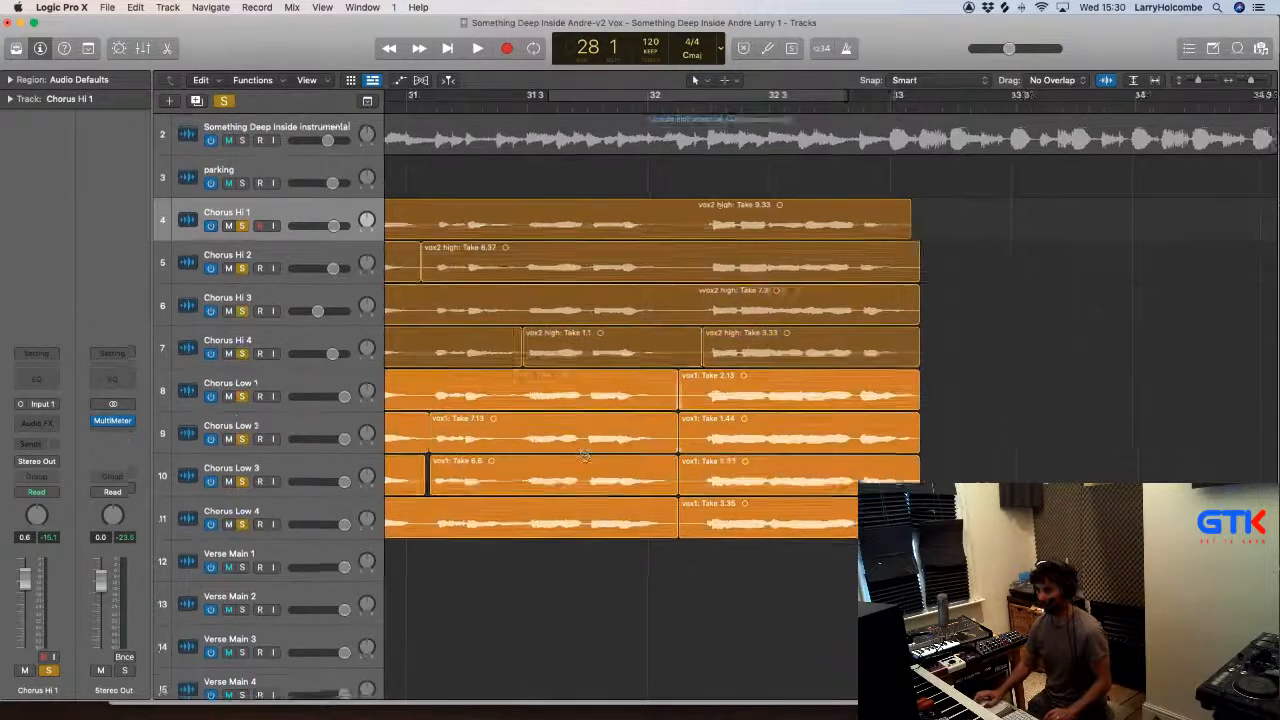
scroll(537, 448, left, 8)
key(super+Up)
key(super+Left)
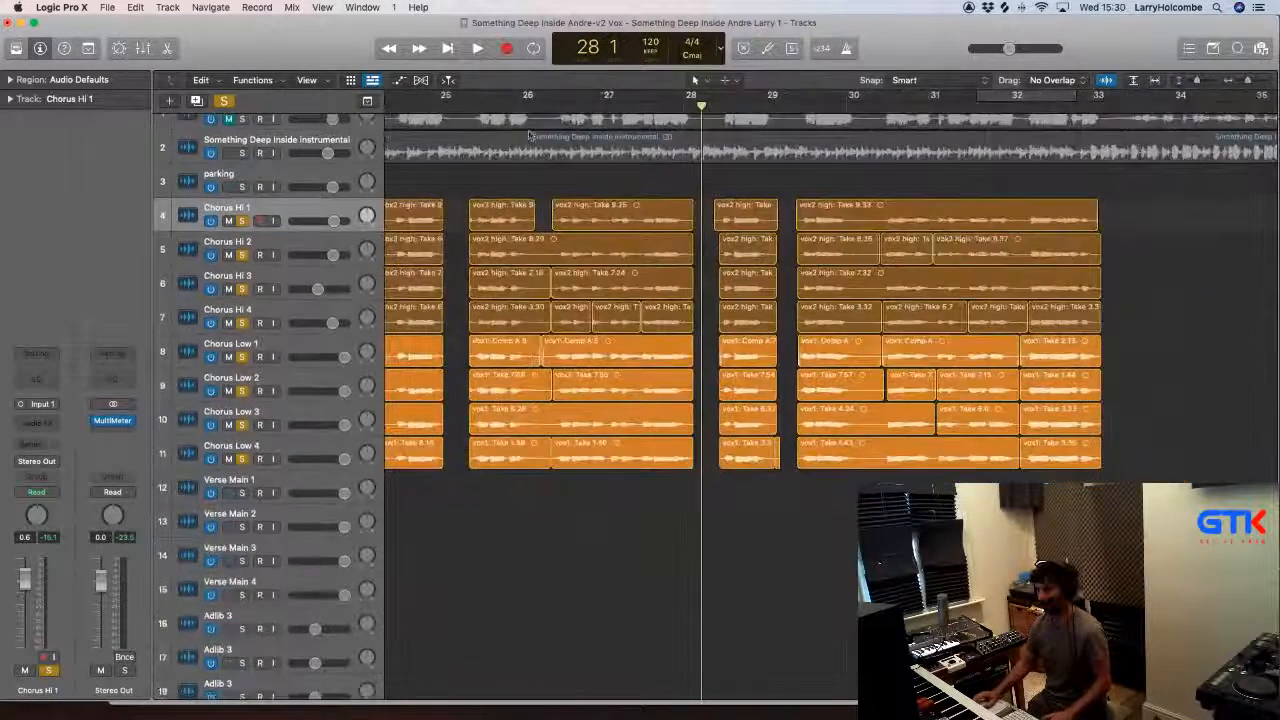
scroll(523, 154, left, 2)
key(super+Up)
key(super+Left)
key(super+Left)
click(514, 107)
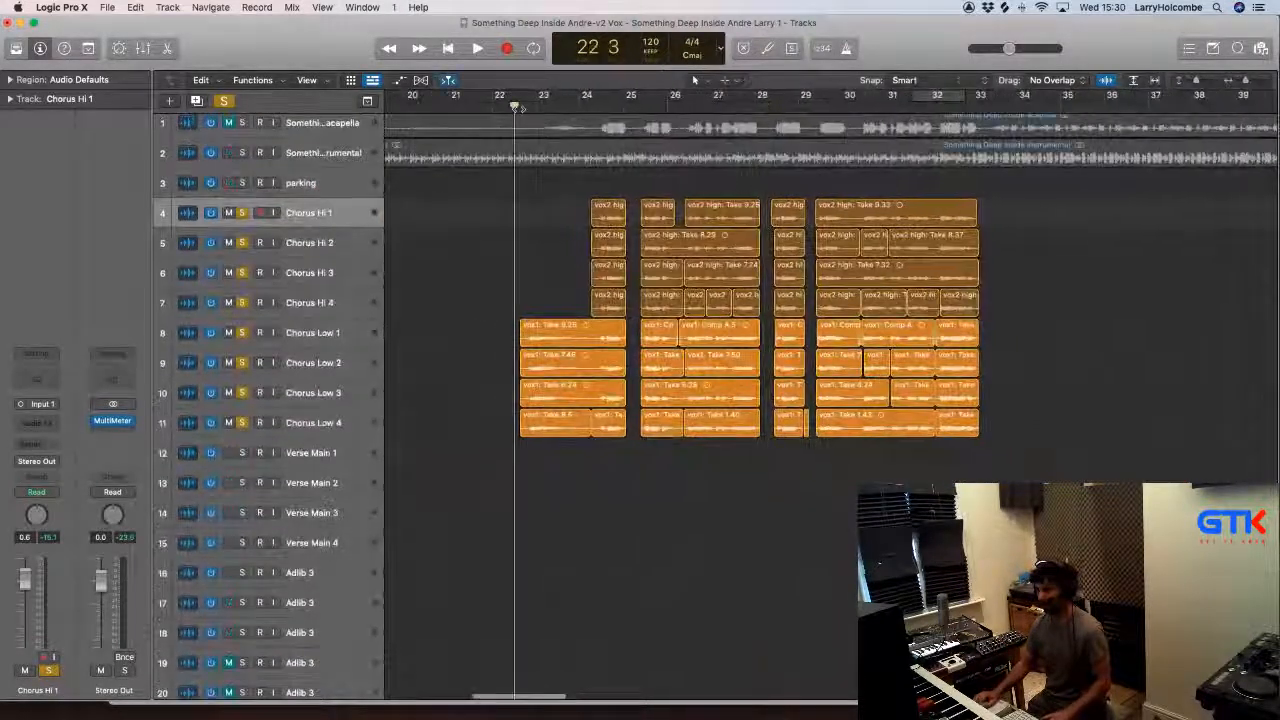
key(space)
key(space)
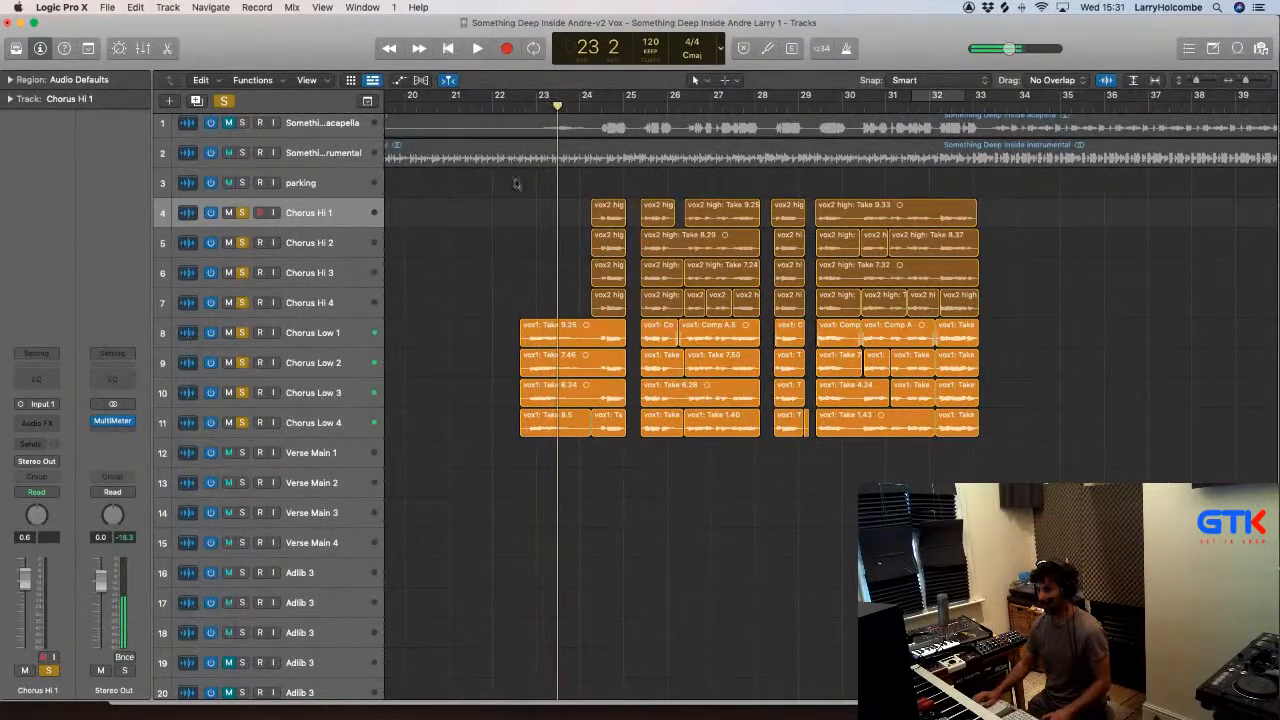
Step: Loop up to bar 23 and trim the silent starts off the four Chorus Low regions
drag(480, 270, 630, 488)
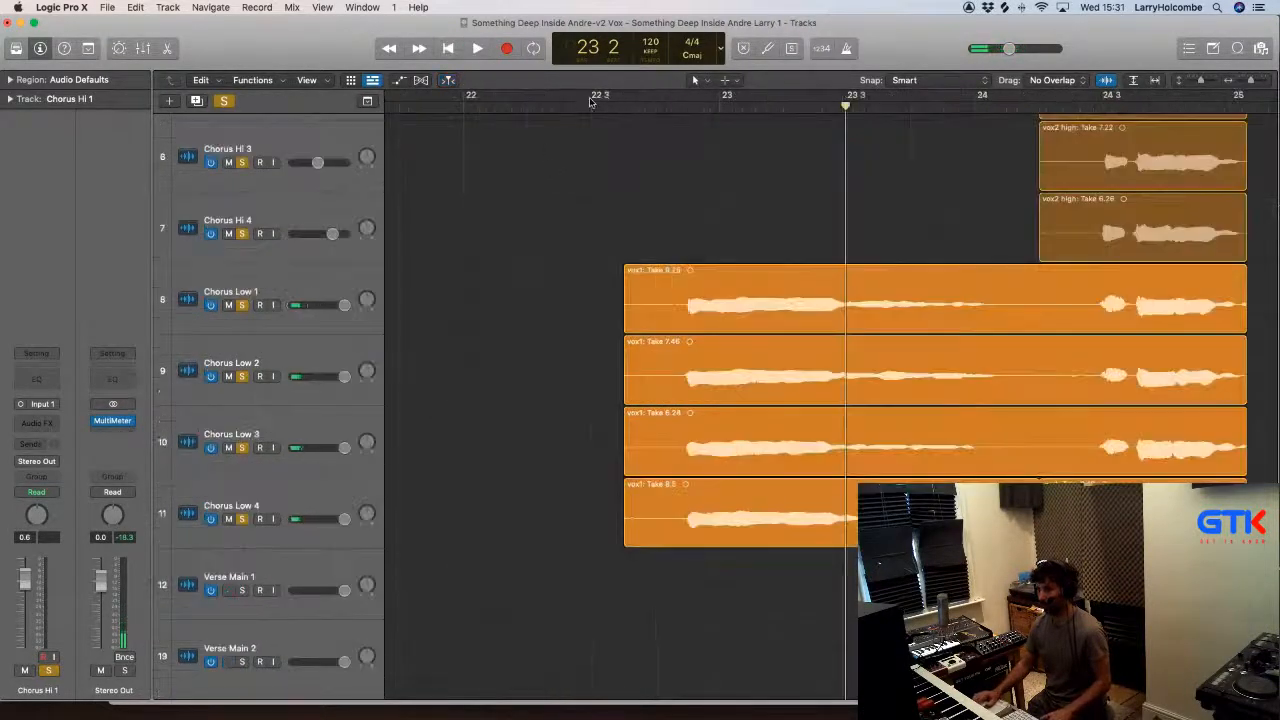
key(space)
drag(590, 99, 681, 105)
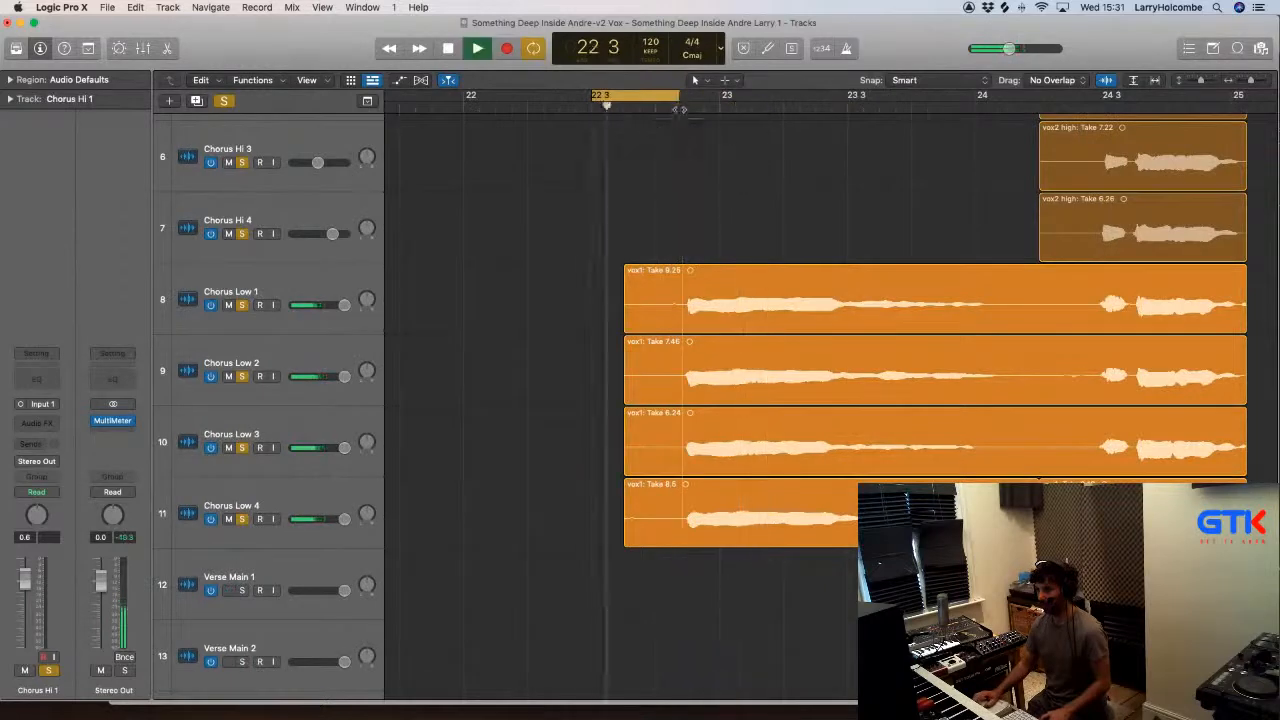
drag(558, 214, 786, 700)
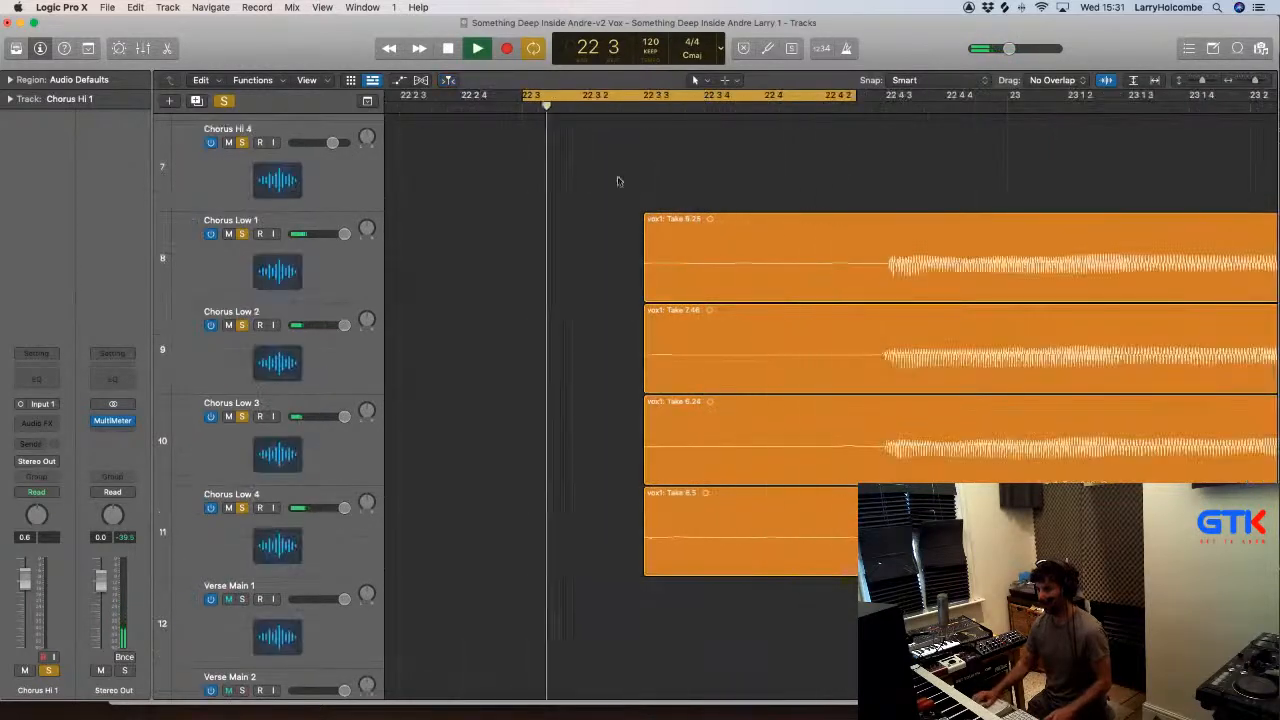
drag(617, 181, 726, 531)
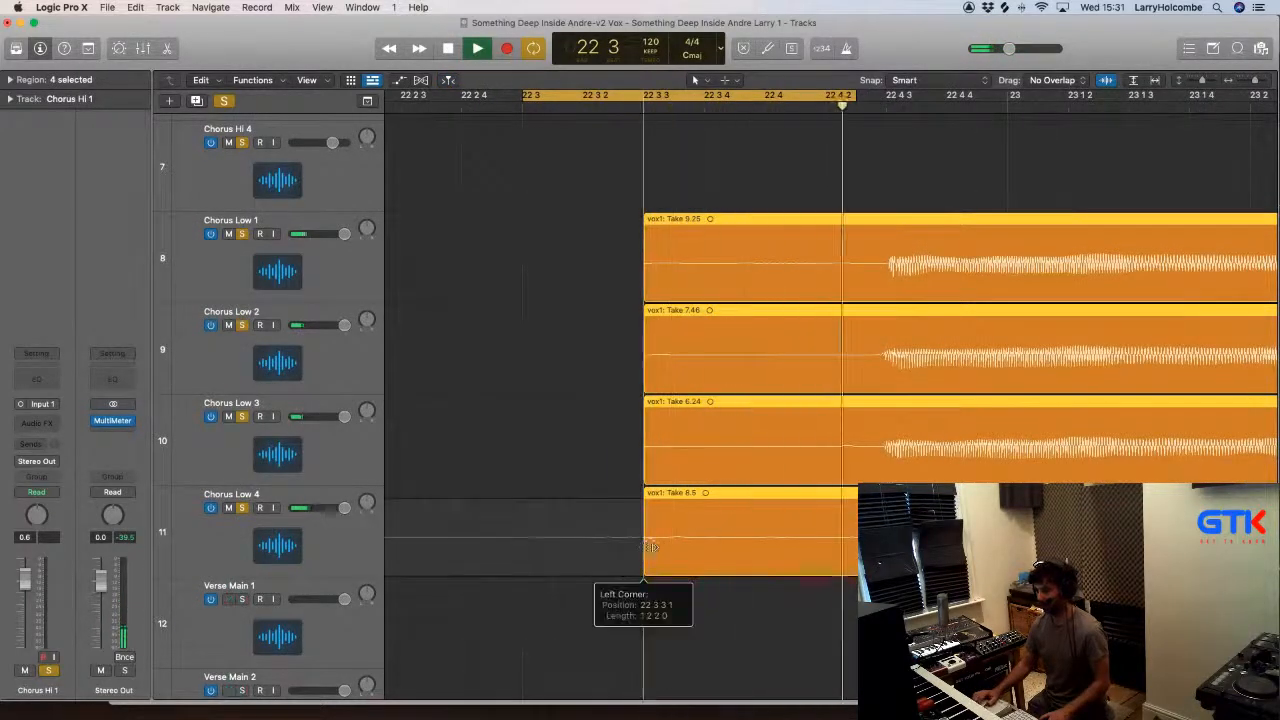
drag(650, 546, 880, 546)
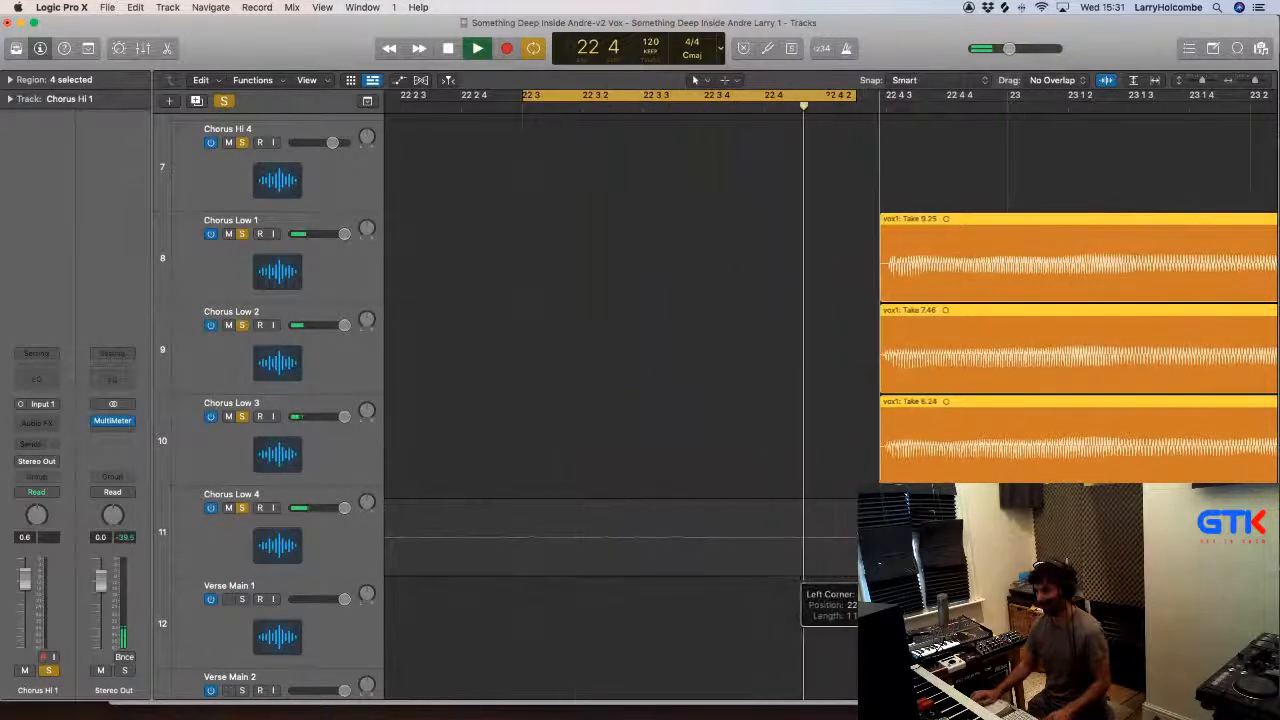
Step: Stop looping, deselect the regions, replay the trimmed starts and zoom back out
ctrl+alt+click(755, 428)
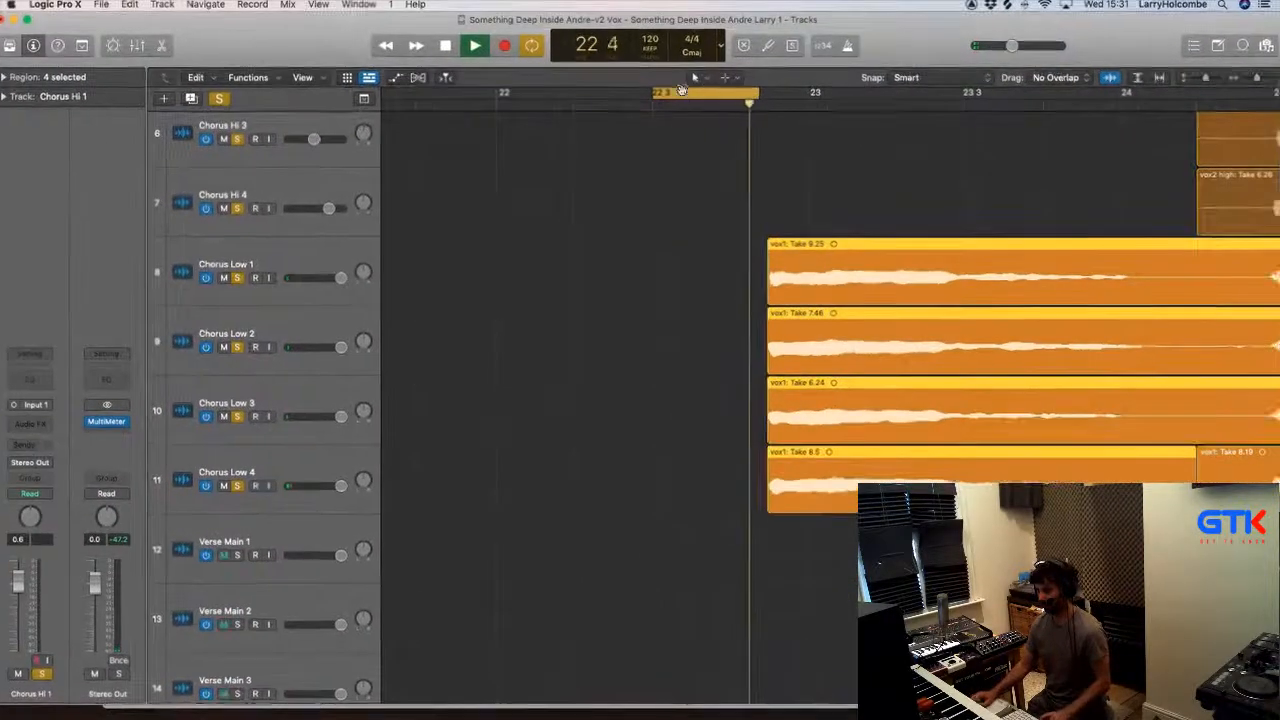
key(space)
click(682, 91)
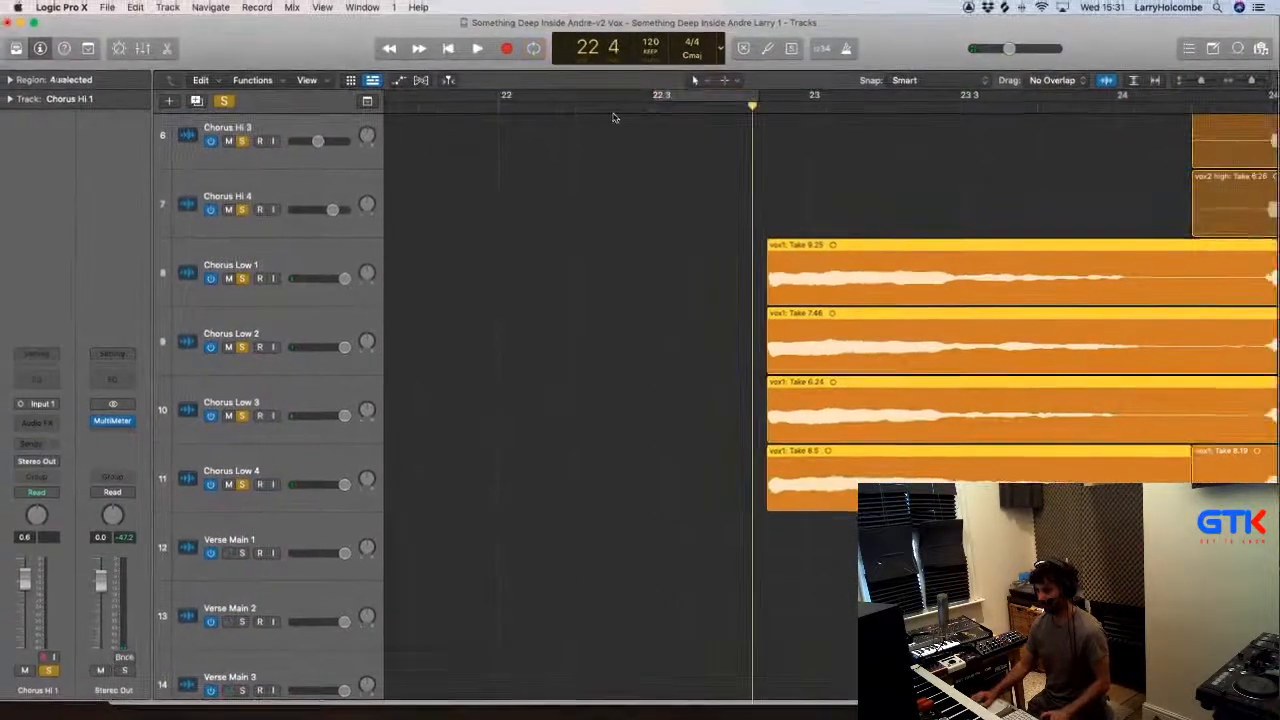
click(614, 116)
key(space)
click(608, 108)
key(super+Up)
key(super+Up)
key(super+Up)
key(super+Up)
key(super+Up)
key(super+Up)
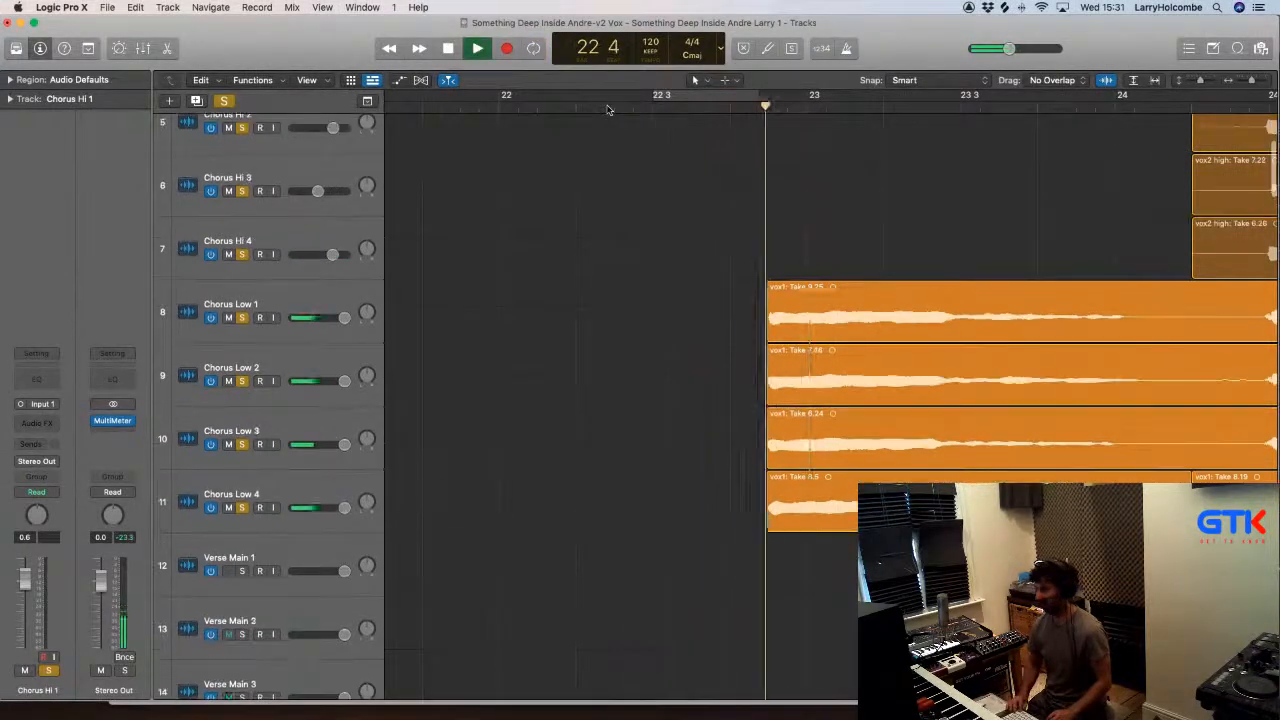
key(super+Left)
scroll(606, 110, right, 6)
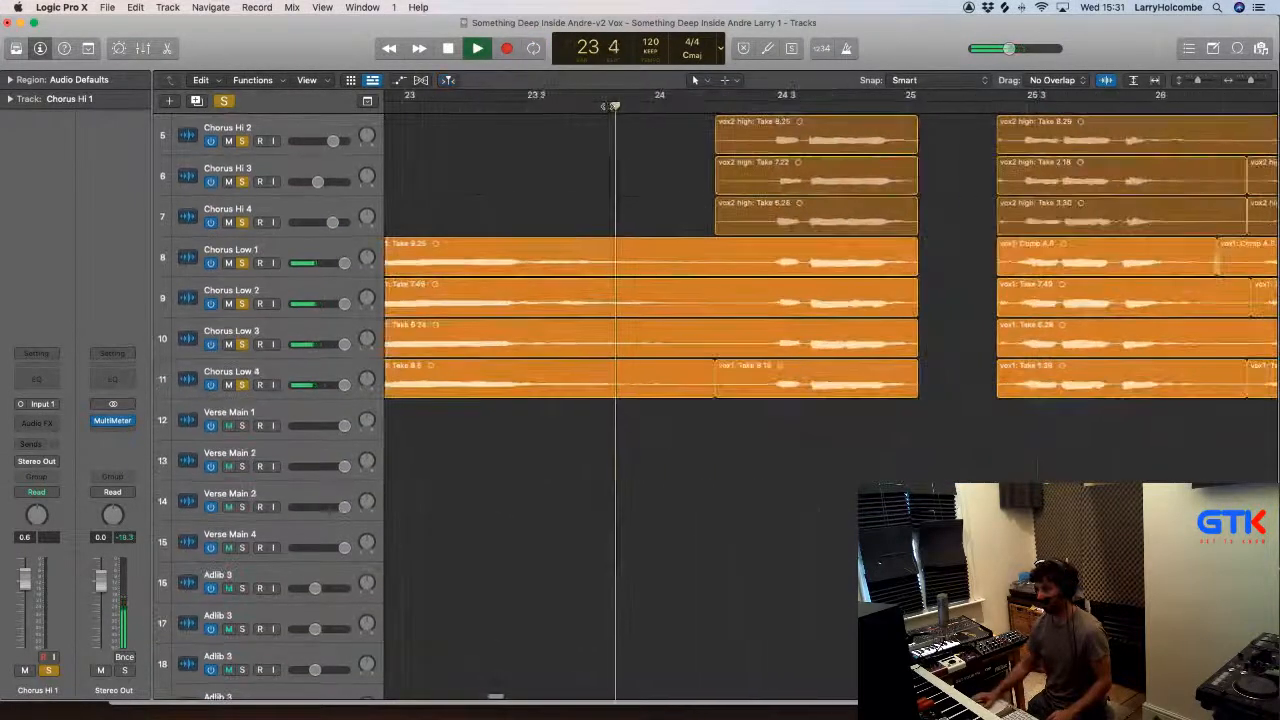
Step: Delete the silent span near bar 24 from Chorus Low 1–4
drag(571, 165, 898, 580)
key(space)
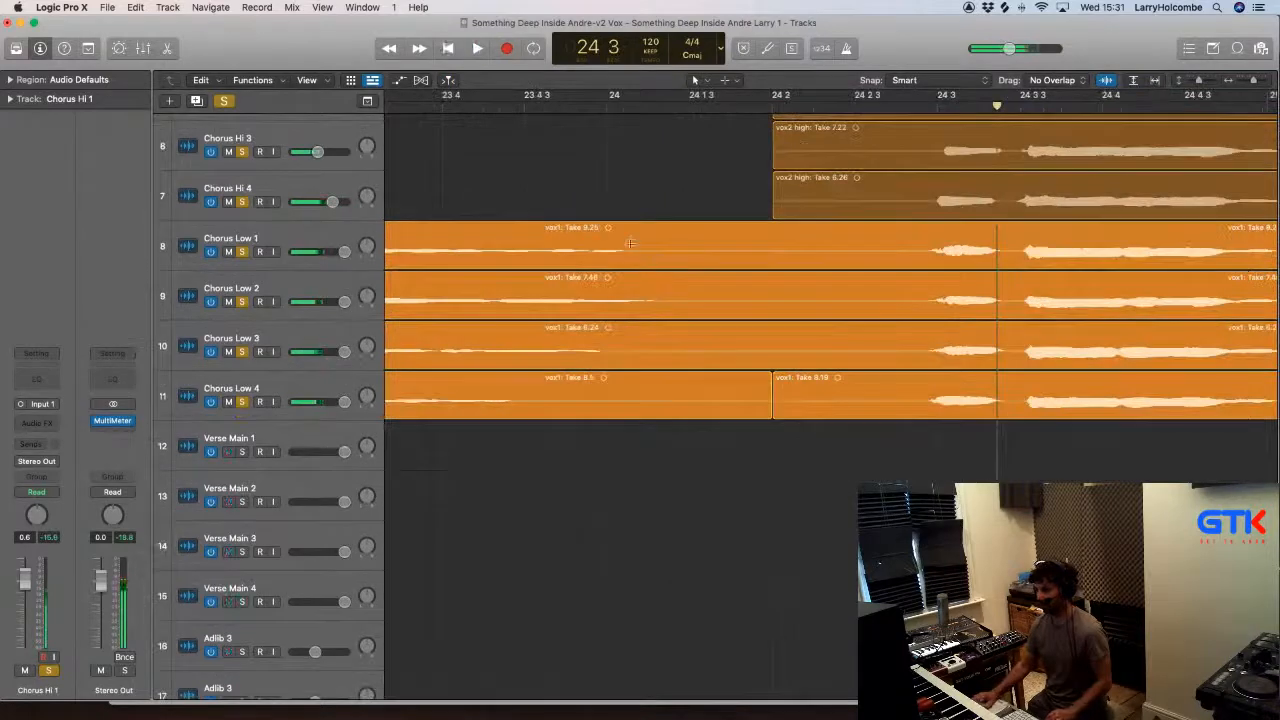
drag(638, 240, 922, 420)
key(Delete)
Step: Erase the same silent span from Chorus Hi 1–4 and play the chorus from bar 23
scroll(903, 443, up, 5)
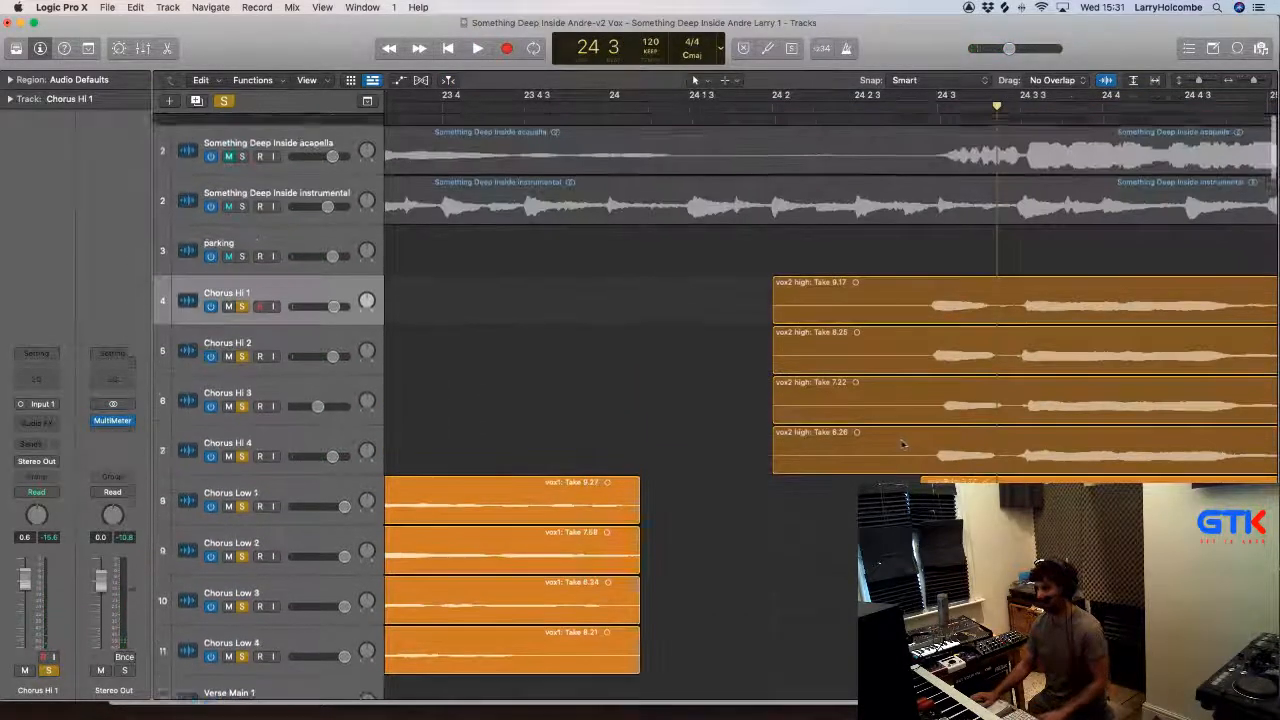
mouse_move(724, 266)
mouse_down()
mouse_move(908, 462)
mouse_move(926, 462)
mouse_move(913, 451)
mouse_up()
key(Delete)
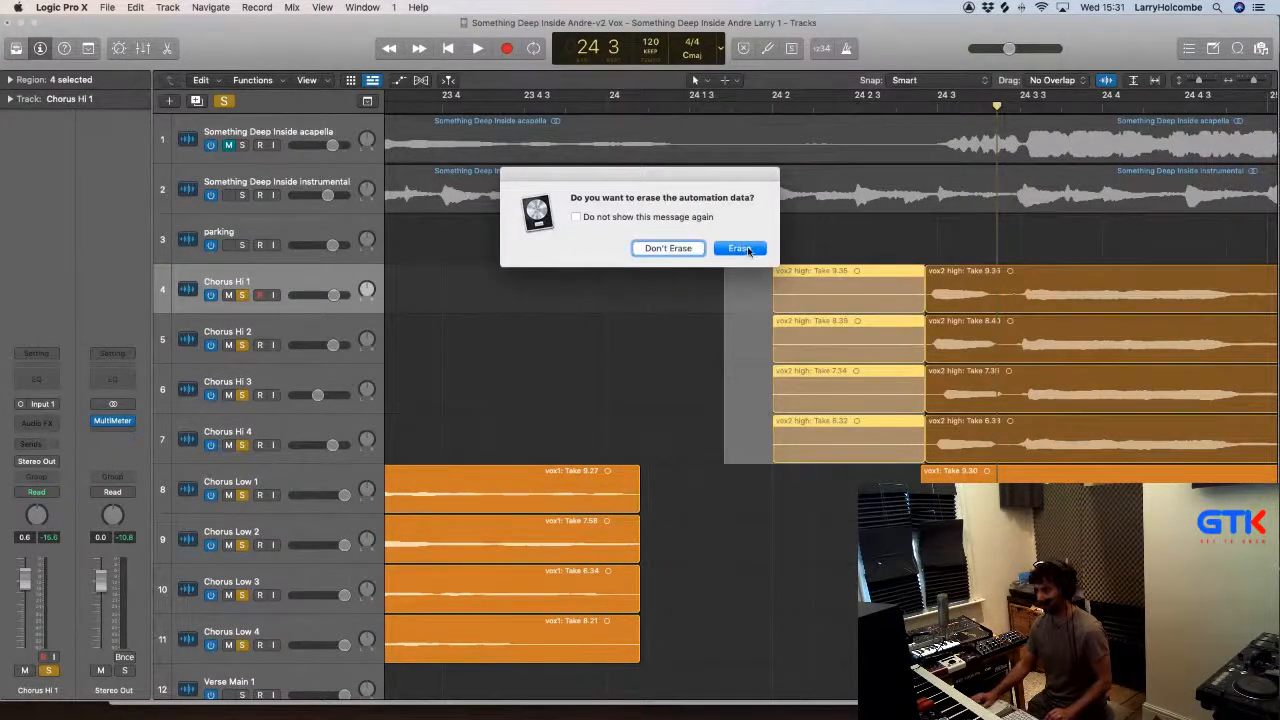
click(740, 248)
scroll(760, 309, down, 5)
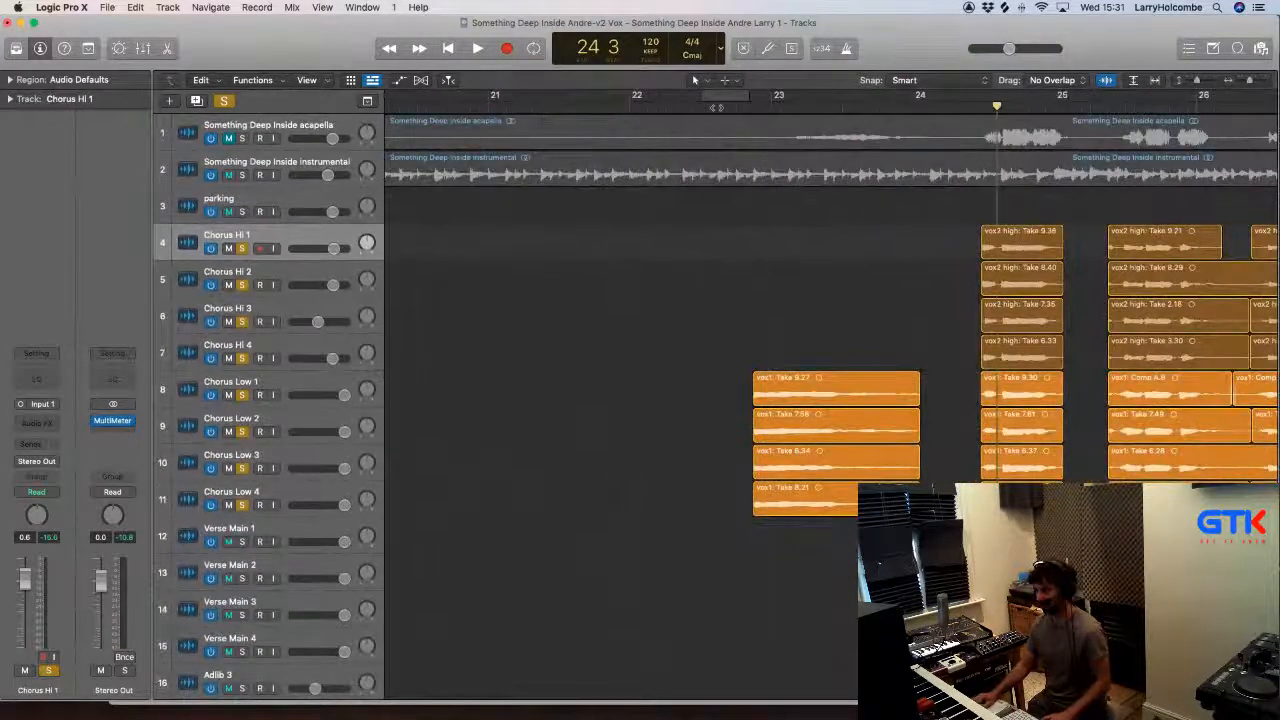
double_click(716, 107)
scroll(771, 192, right, 3)
scroll(772, 192, down, 2)
Step: Select the eight stacked chorus regions at bar 24, audition them and lengthen their ends slightly
scroll(774, 192, right, 1)
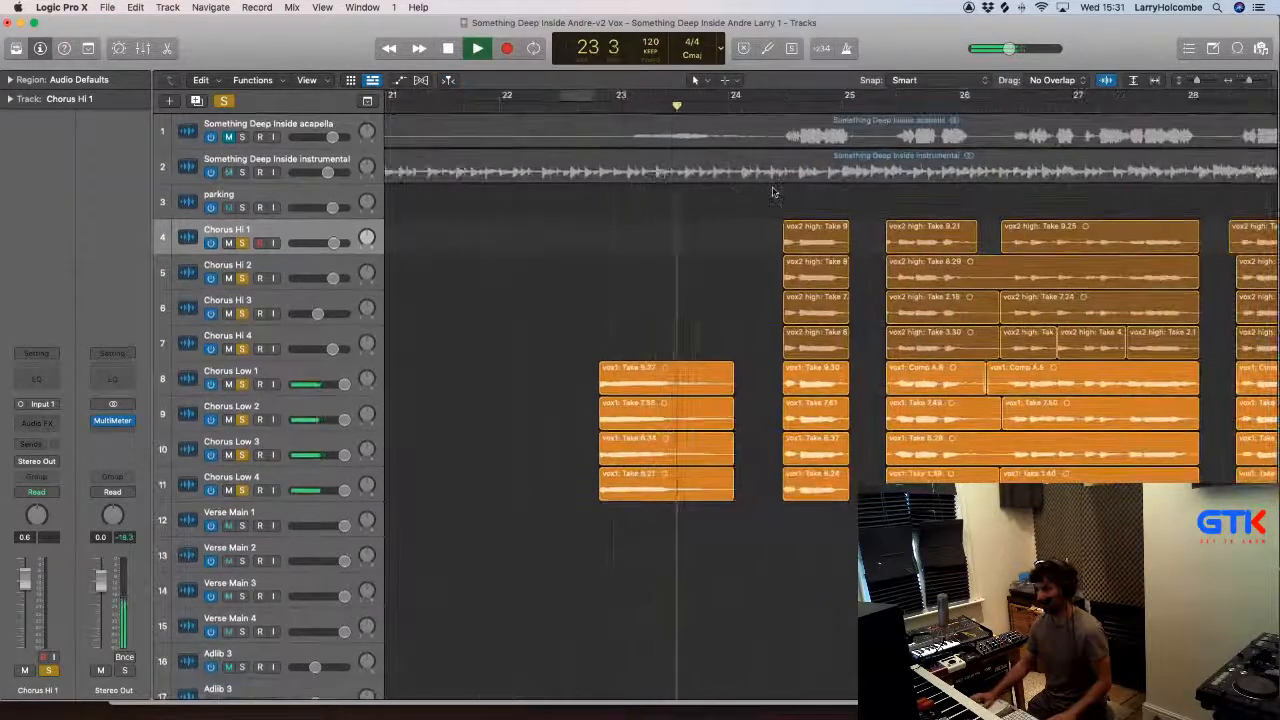
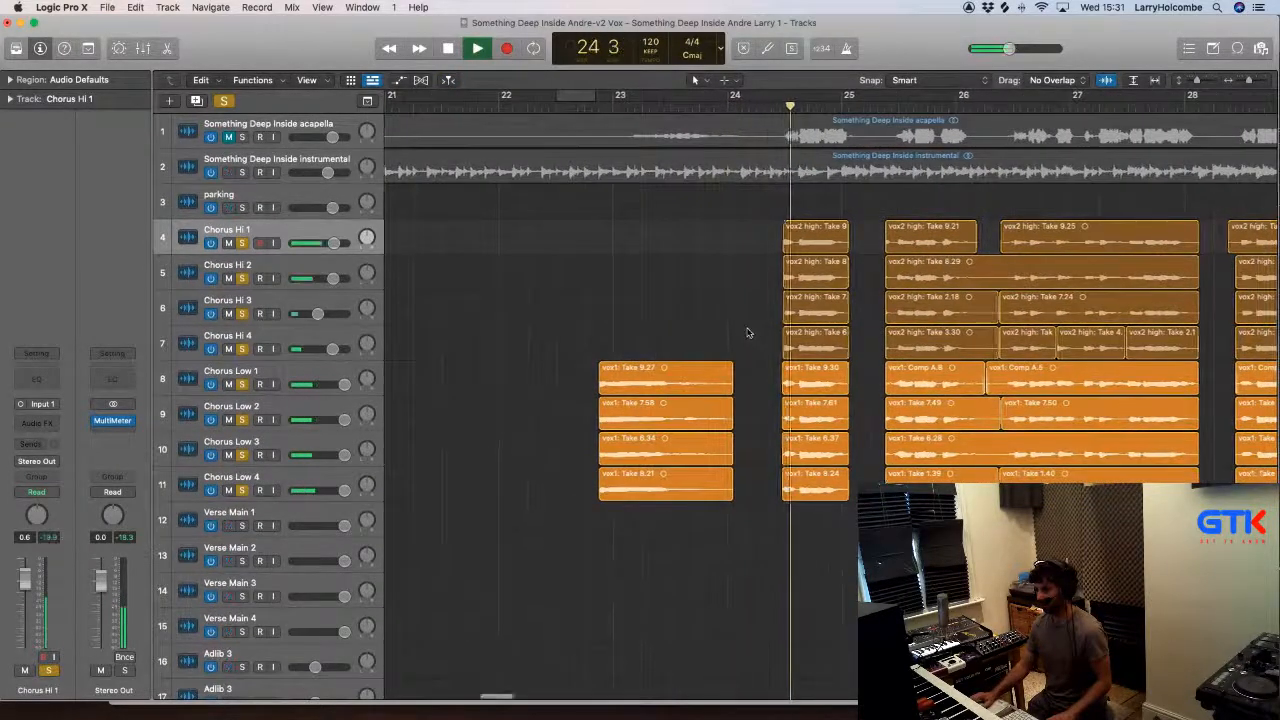
scroll(749, 334, right, 1)
Step: Select the eight stacked chorus regions at bar 24, audition them and lengthen their ends slightly
scroll(747, 329, down, 5)
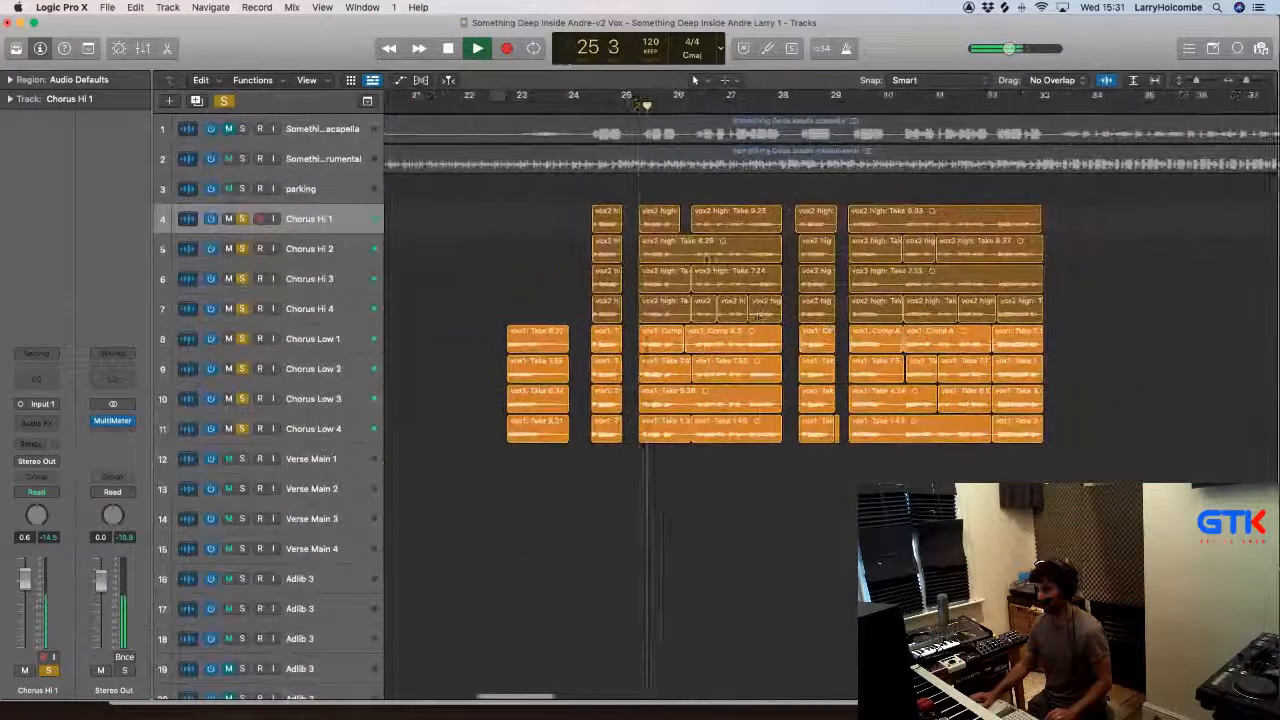
drag(736, 525, 768, 528)
key(space)
drag(729, 181, 798, 520)
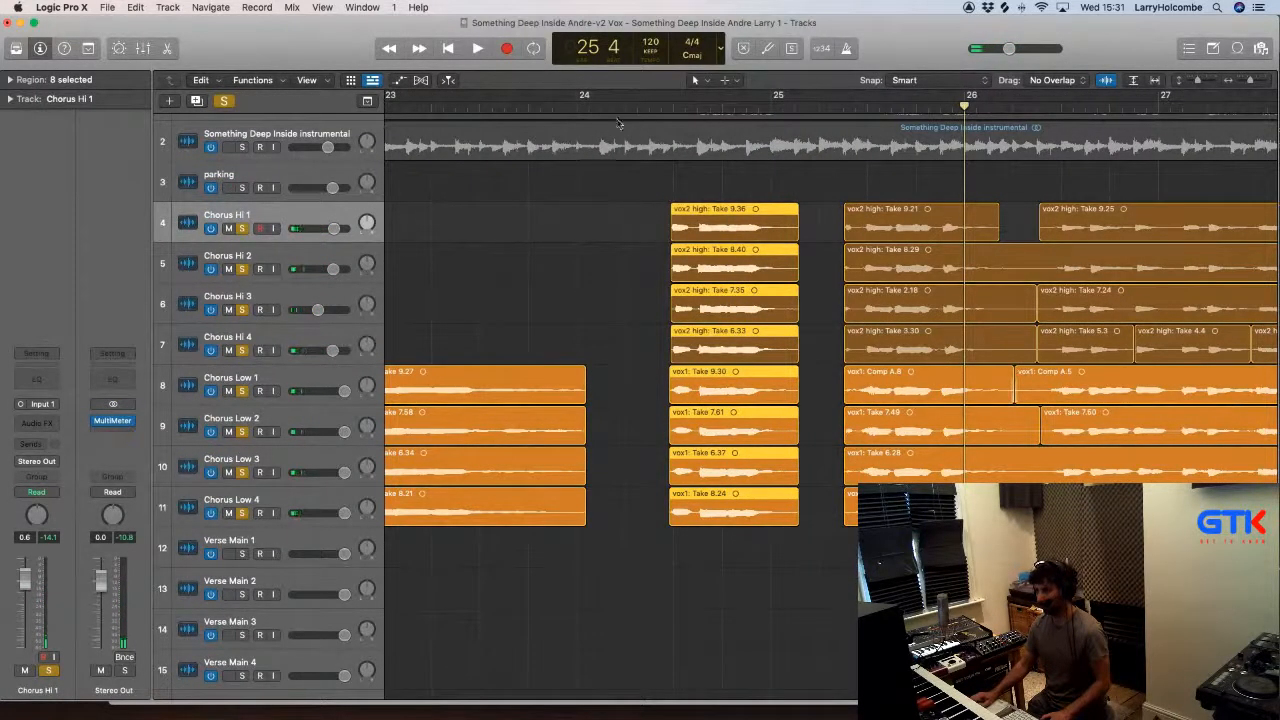
key(space)
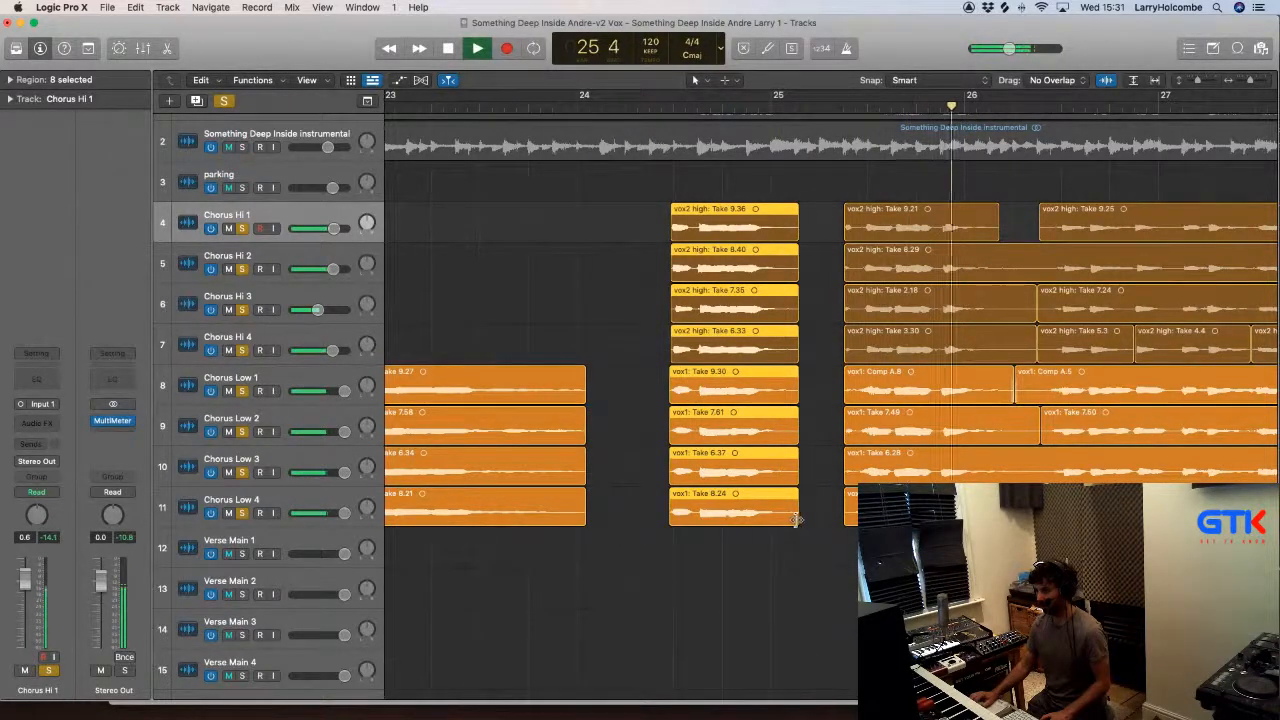
drag(797, 519, 801, 520)
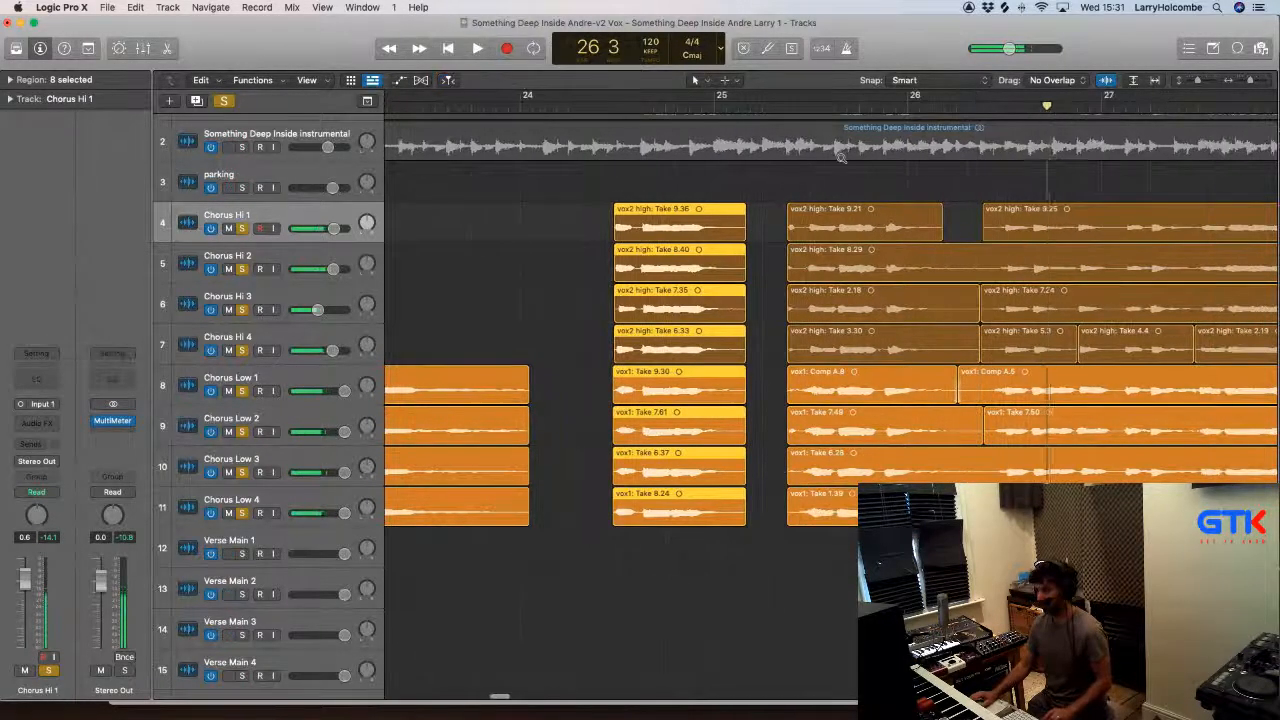
Step: Erase the silent stretch after bar 26 across all chorus stacks
drag(841, 157, 1112, 660)
mouse_move(703, 218)
mouse_down()
mouse_move(750, 480)
mouse_move(838, 540)
mouse_move(837, 505)
mouse_move(852, 510)
mouse_up()
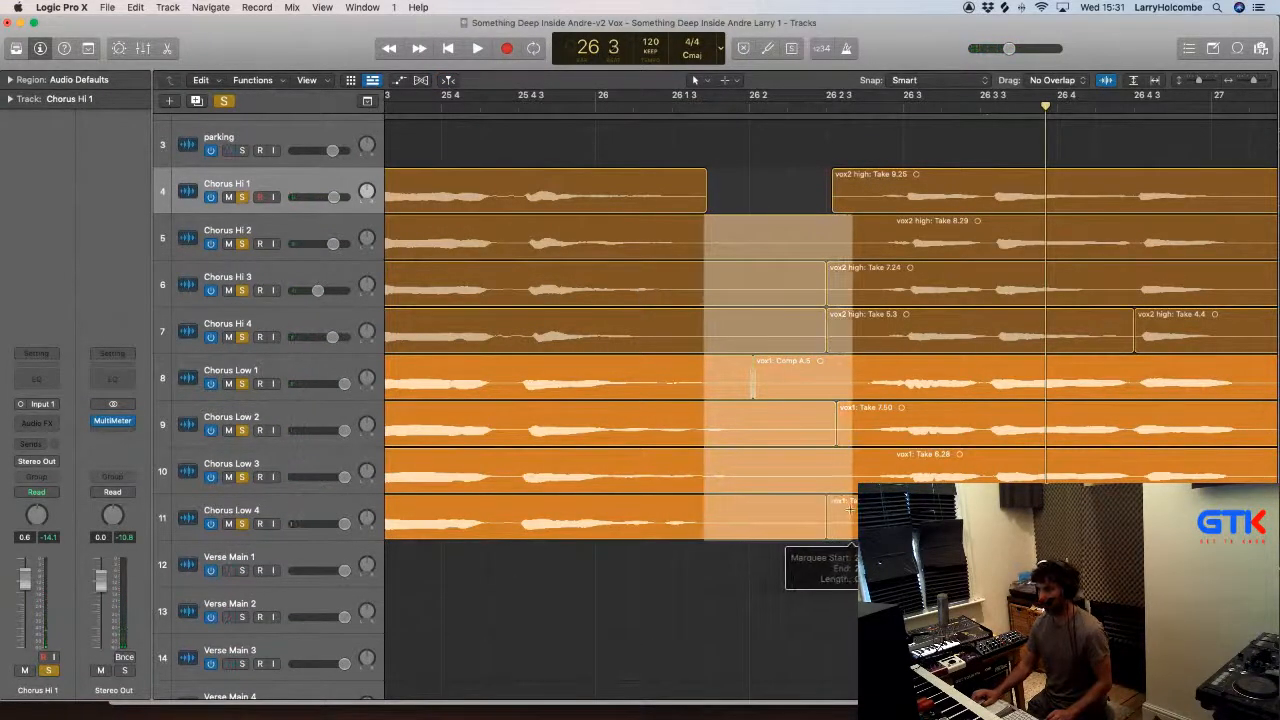
key(Delete)
click(752, 247)
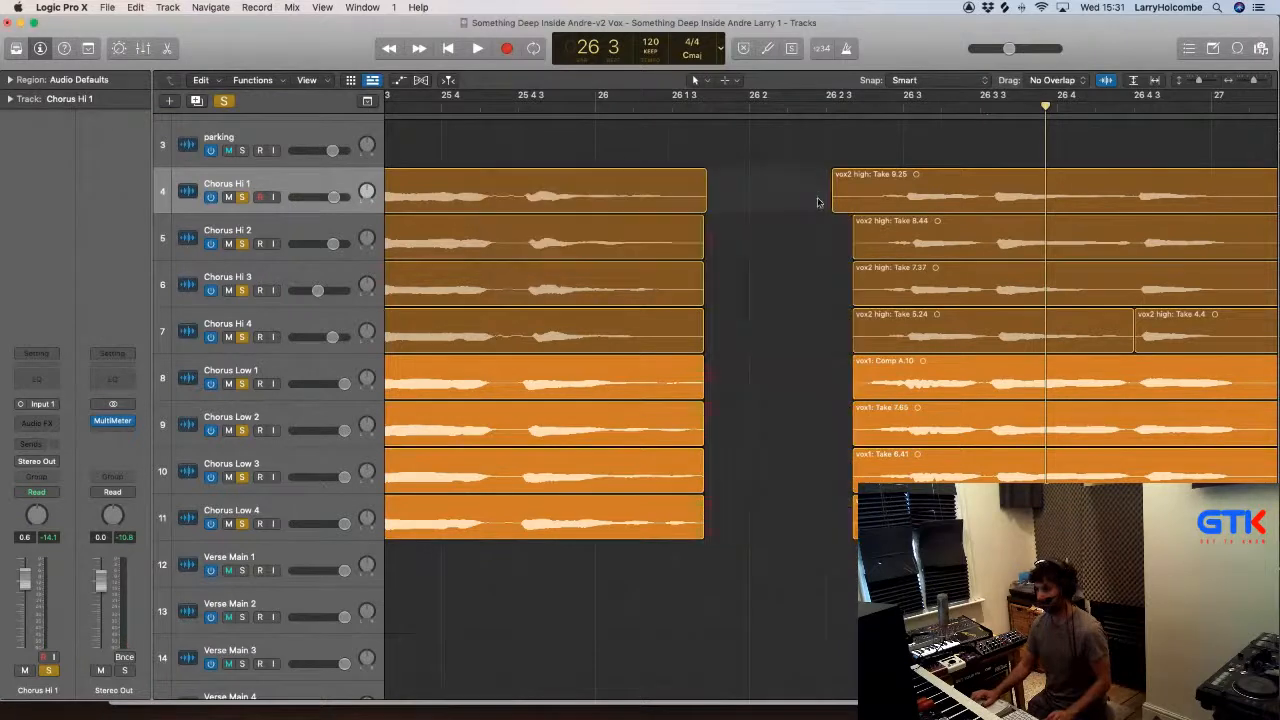
Step: Delete the start of Take 9.25 on Chorus Hi 1 and audition from bar 25 3
drag(822, 170, 853, 187)
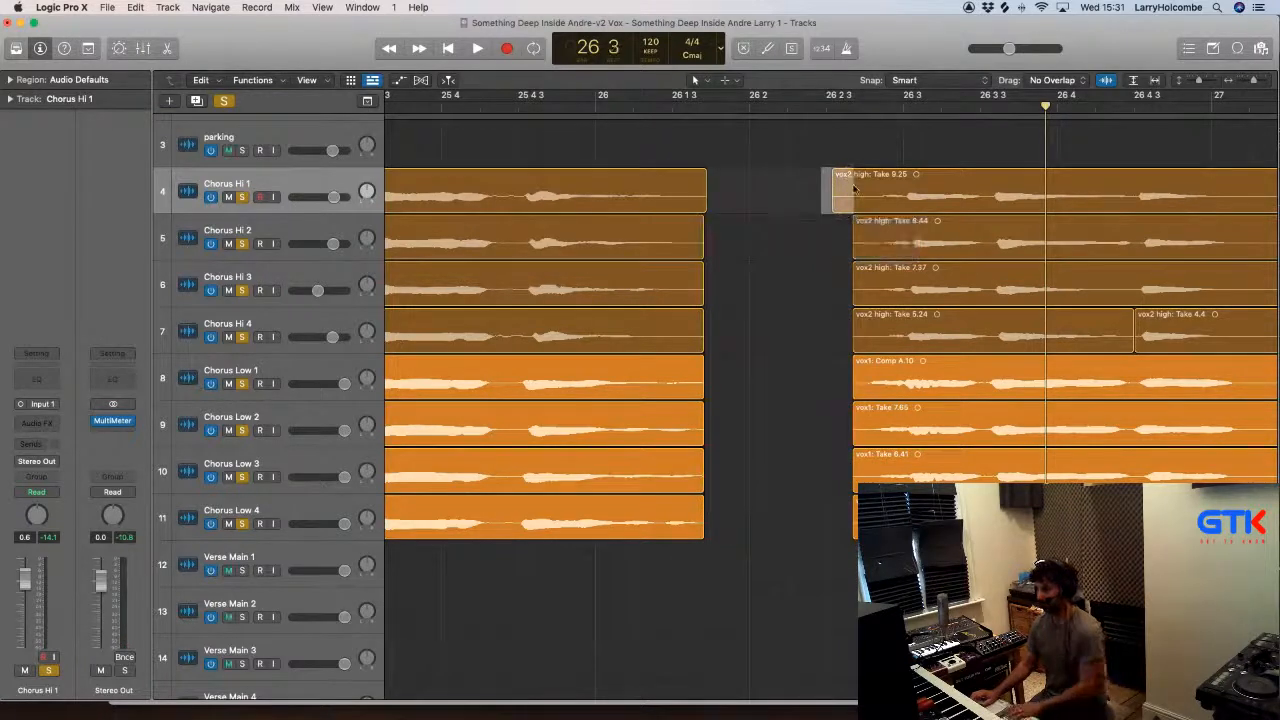
key(Delete)
ctrl+alt+click(576, 138)
double_click(723, 108)
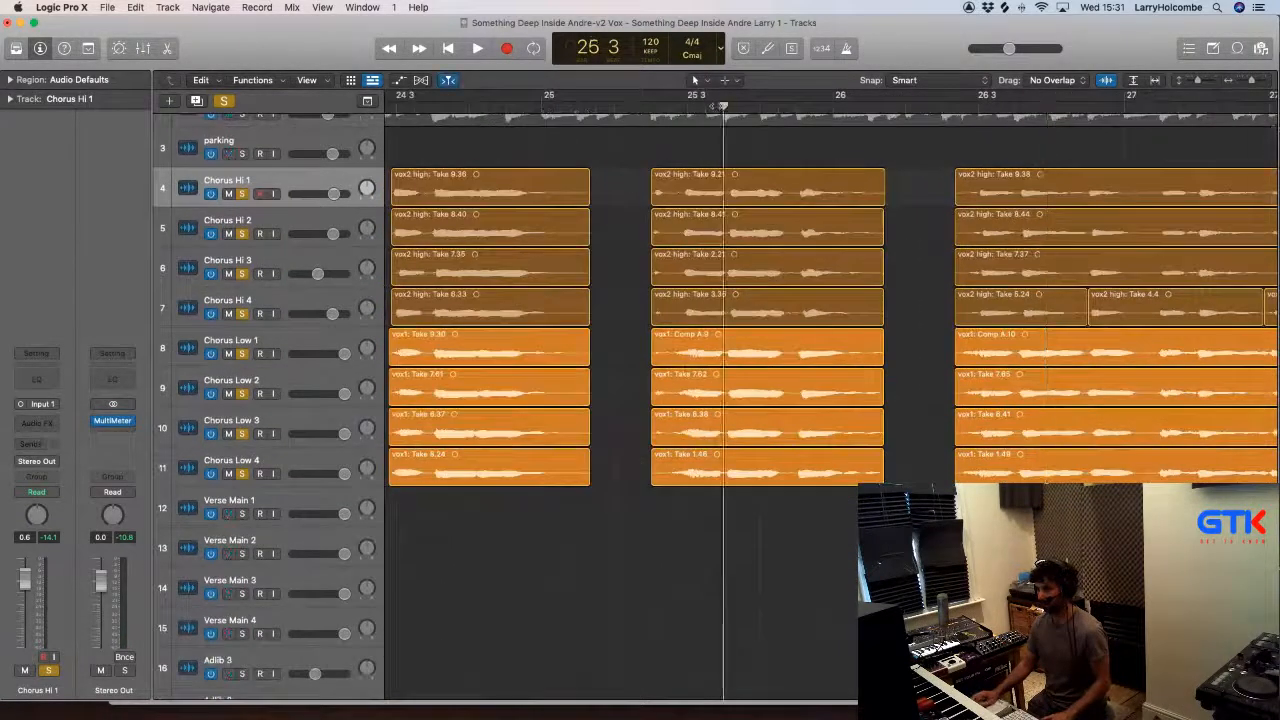
scroll(726, 130, right, 4)
drag(663, 151, 686, 475)
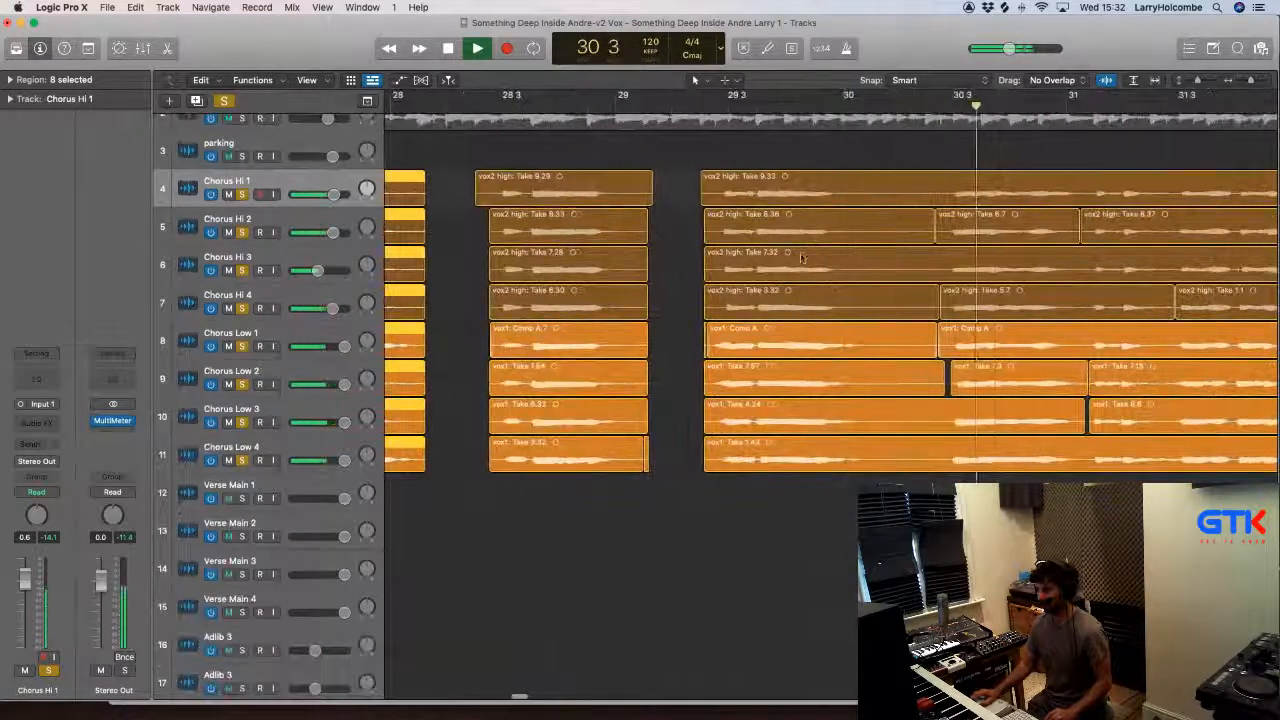
Step: Erase the gap before bar 30 2 on all chorus tracks and audition the edit
drag(732, 139, 925, 360)
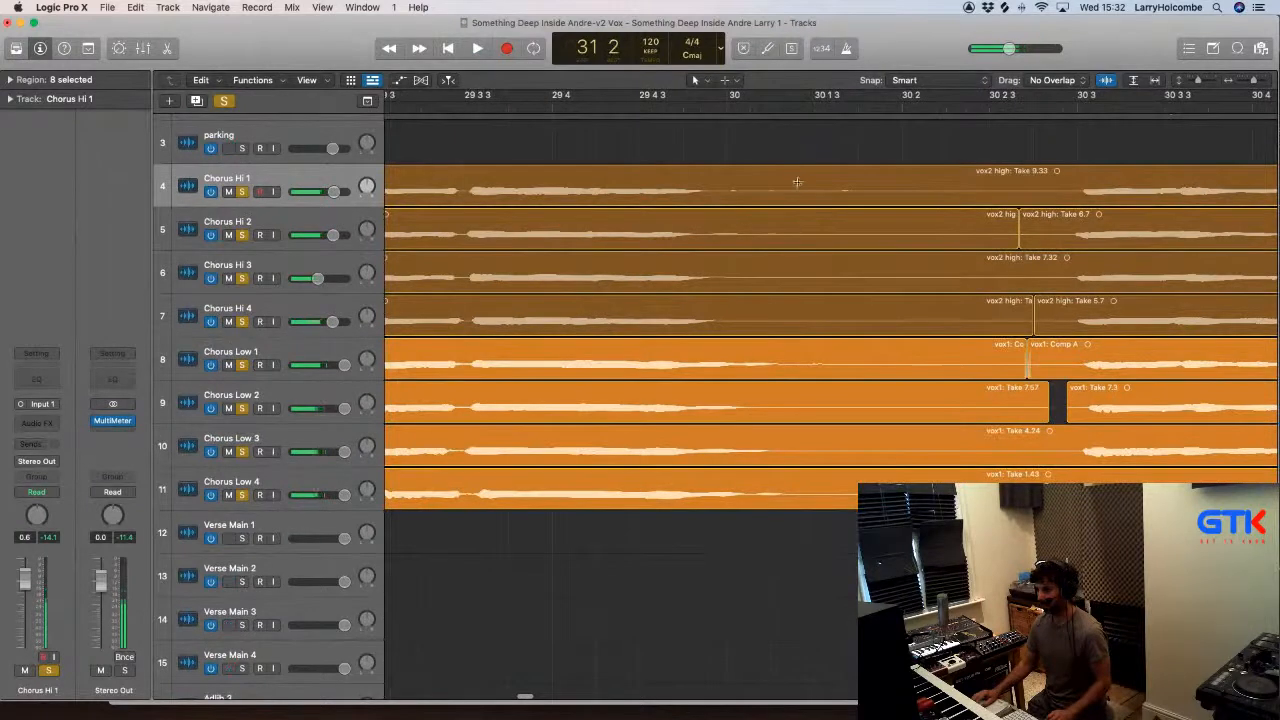
drag(797, 181, 978, 454)
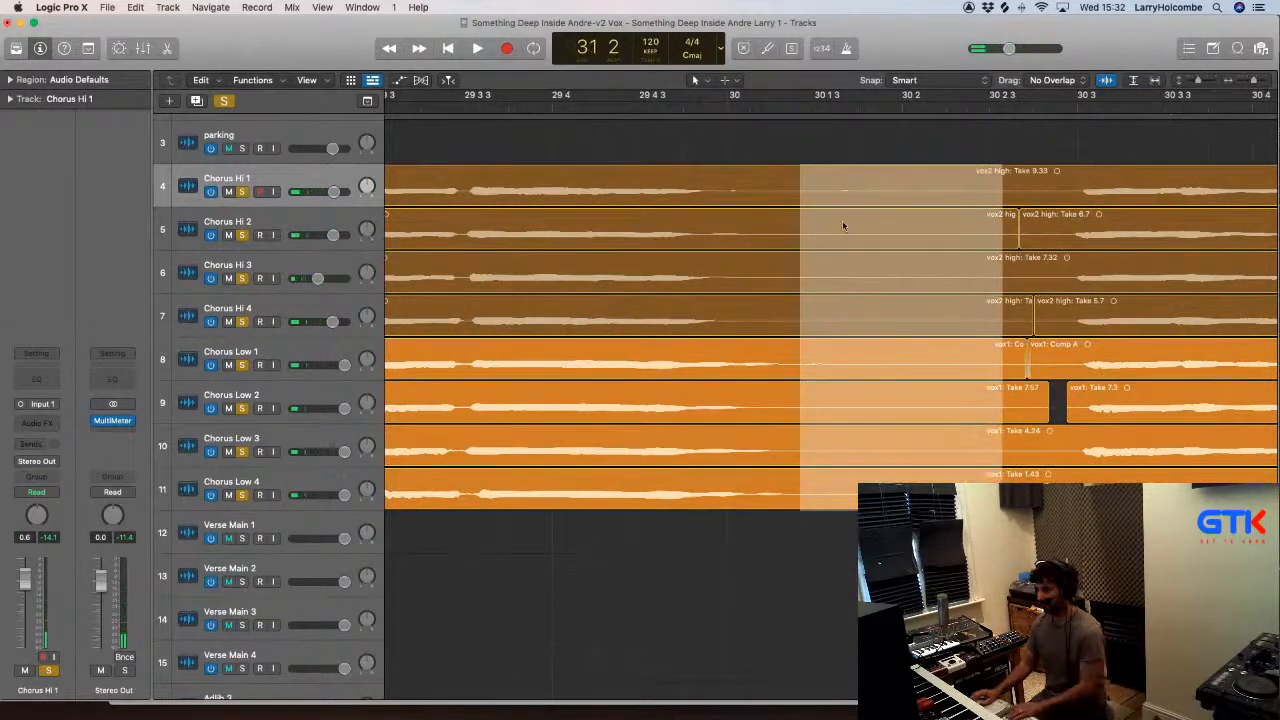
key(Delete)
click(738, 248)
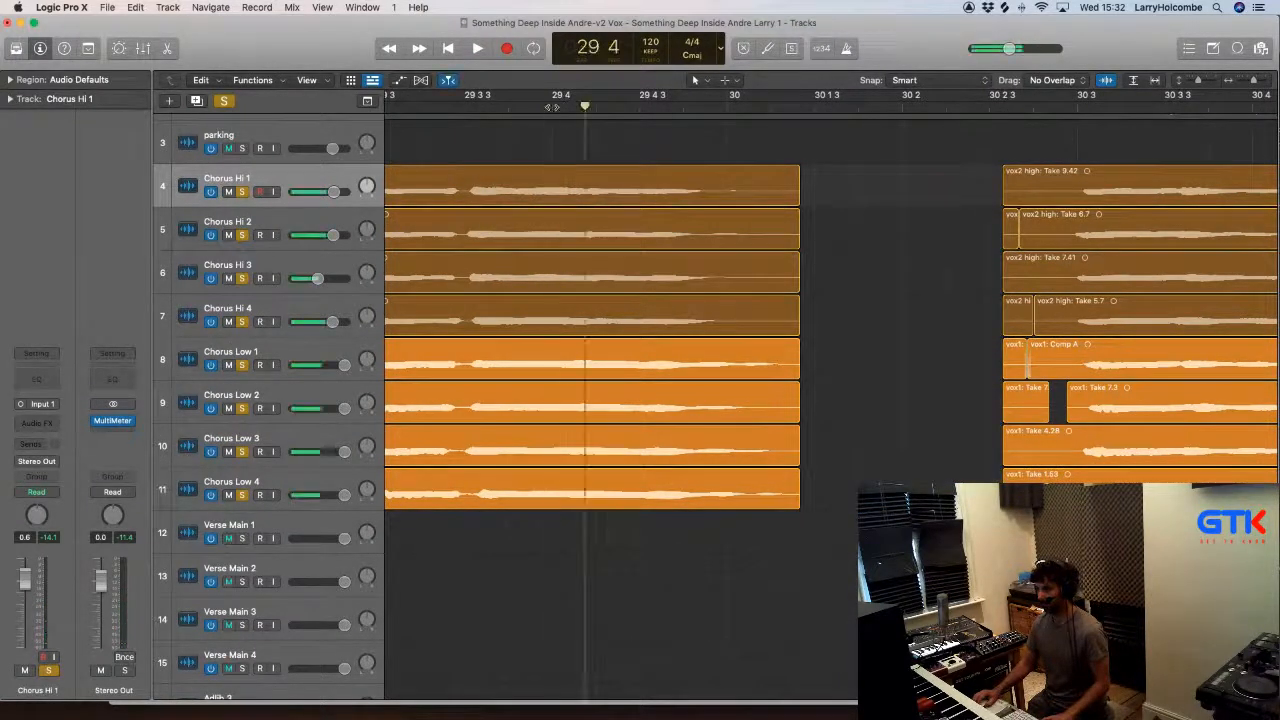
key(space)
drag(734, 167, 860, 496)
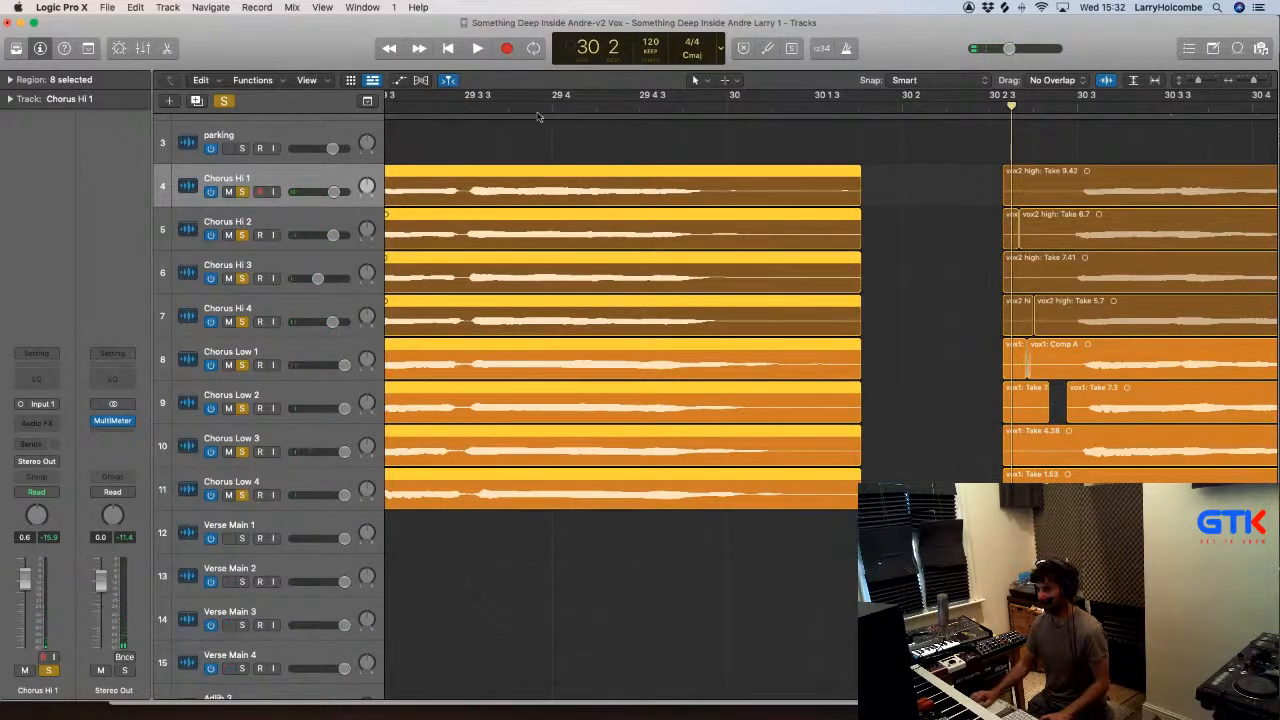
key(space)
Step: Reselect the chorus regions including Chorus Low 4, then select all chorus stack regions
click(517, 136)
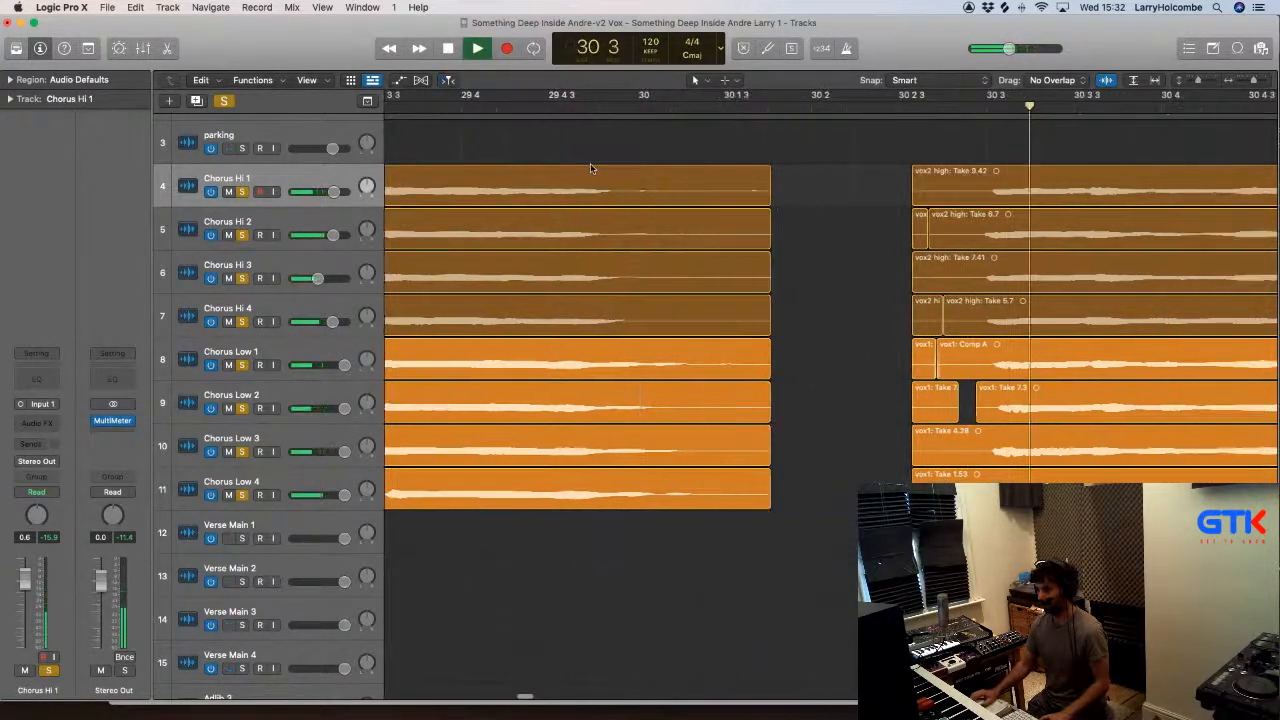
drag(634, 141, 696, 499)
shift+click(669, 493)
scroll(696, 499, down, 3)
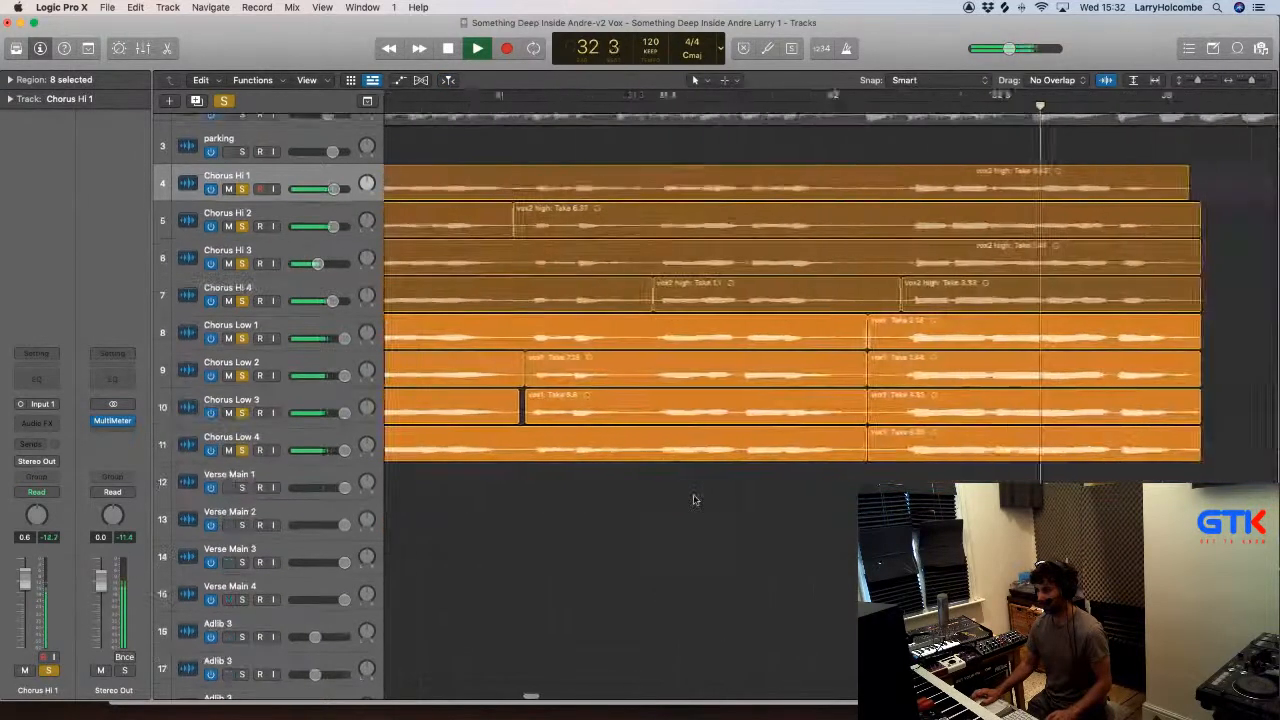
scroll(696, 499, down, 8)
scroll(694, 494, left, 5)
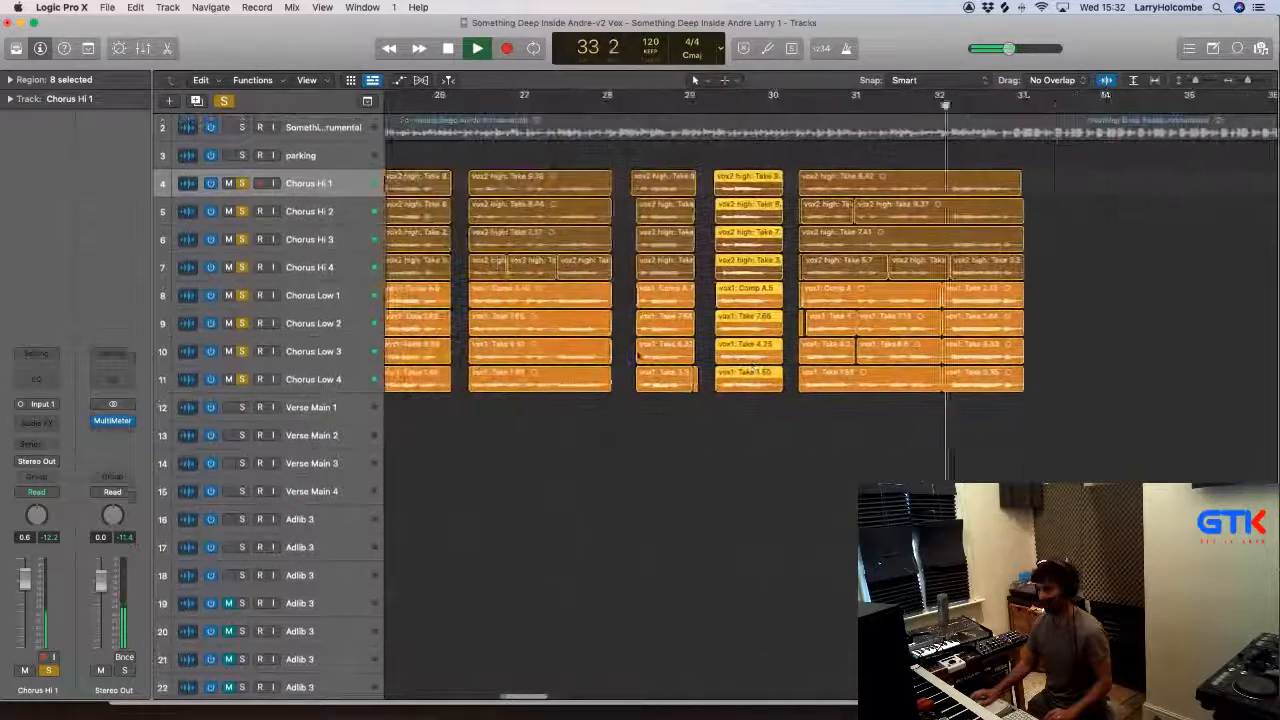
scroll(753, 366, down, 5)
key(space)
drag(513, 161, 920, 380)
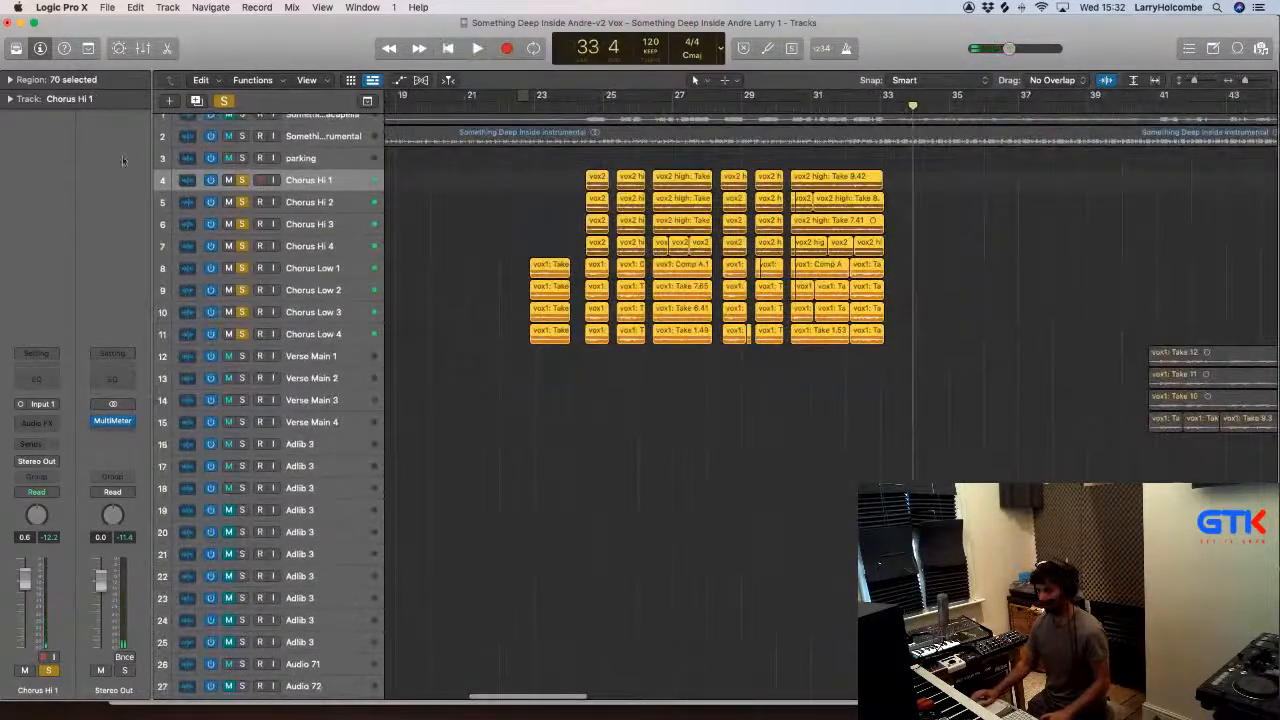
Step: Show the region parameters and fade settings for the selected chorus regions
click(9, 80)
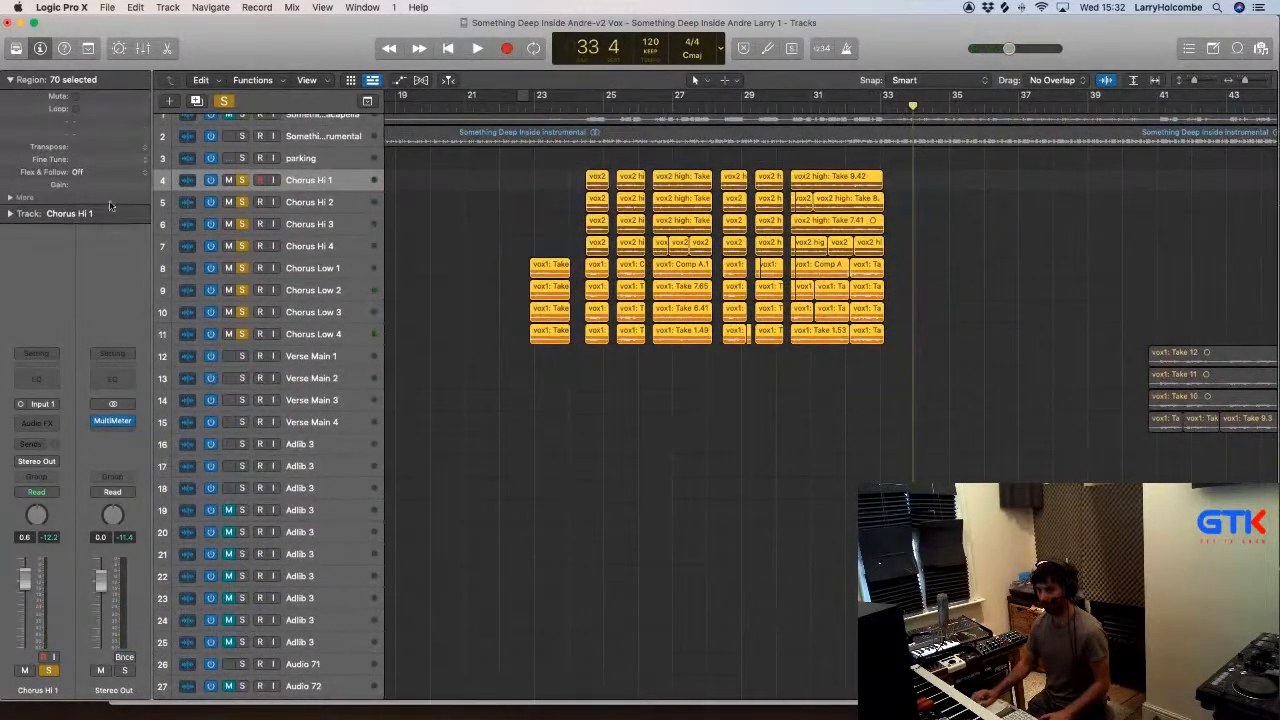
click(9, 198)
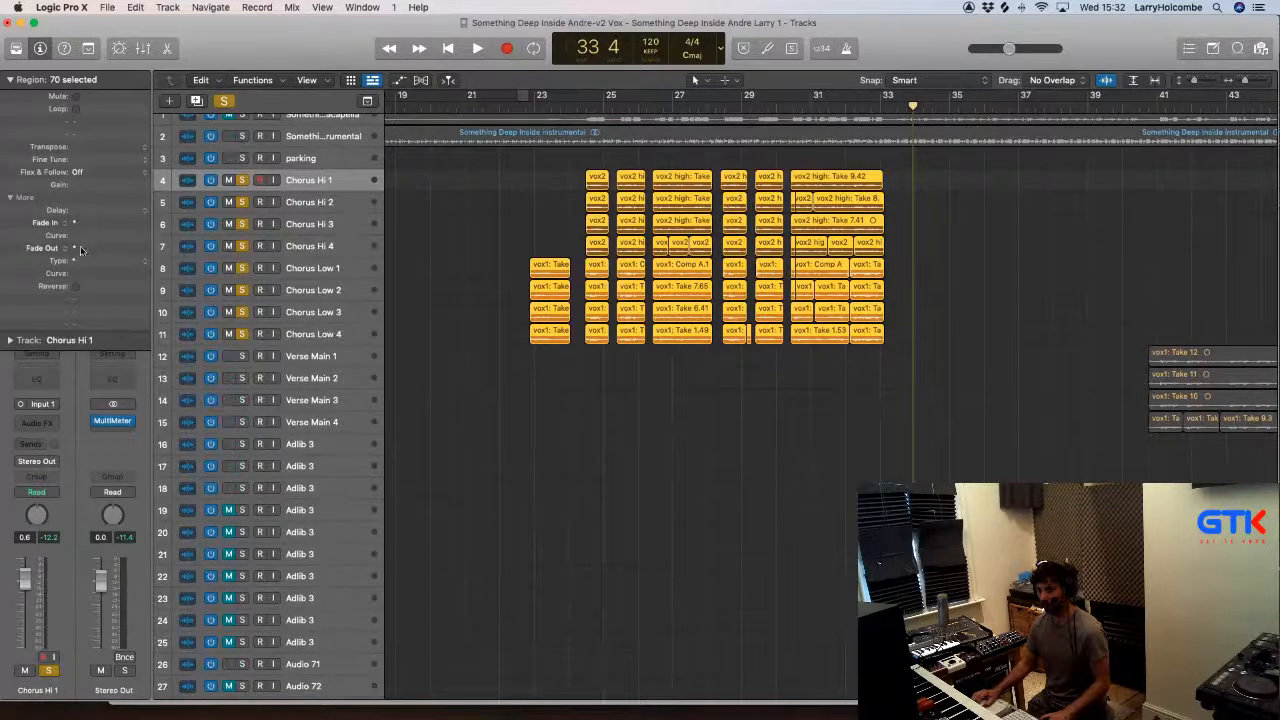
key(space)
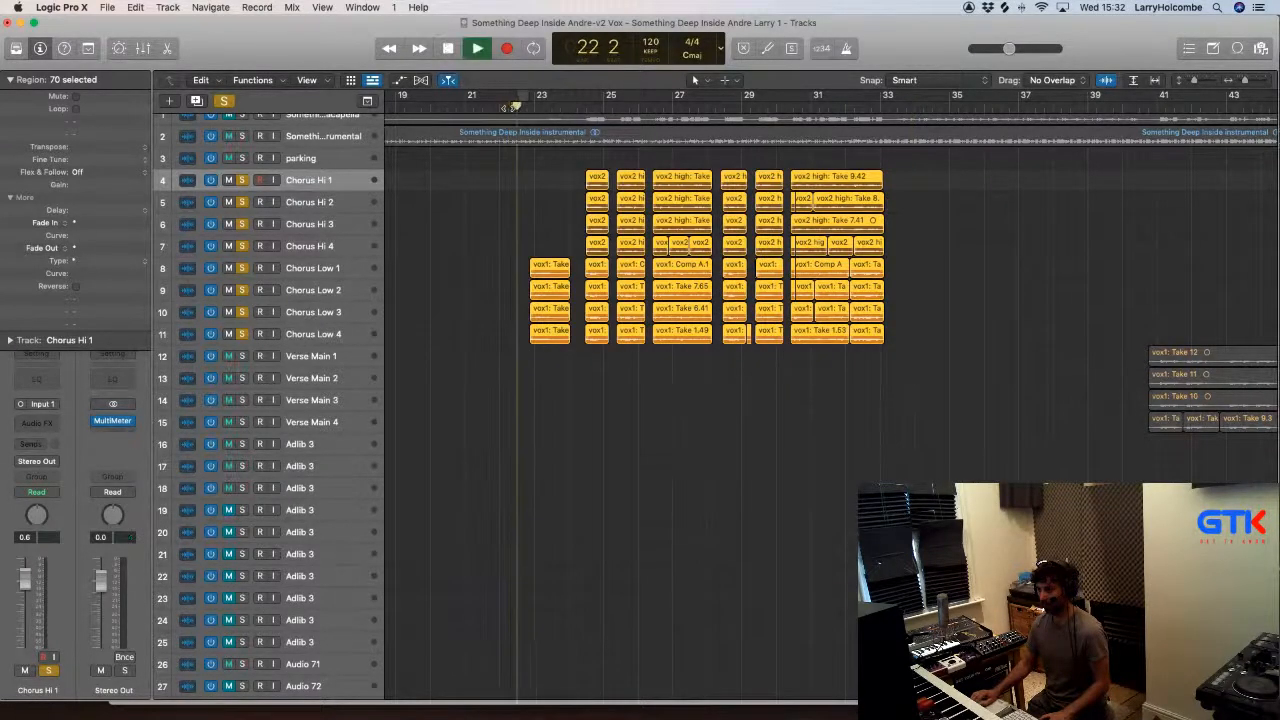
click(466, 235)
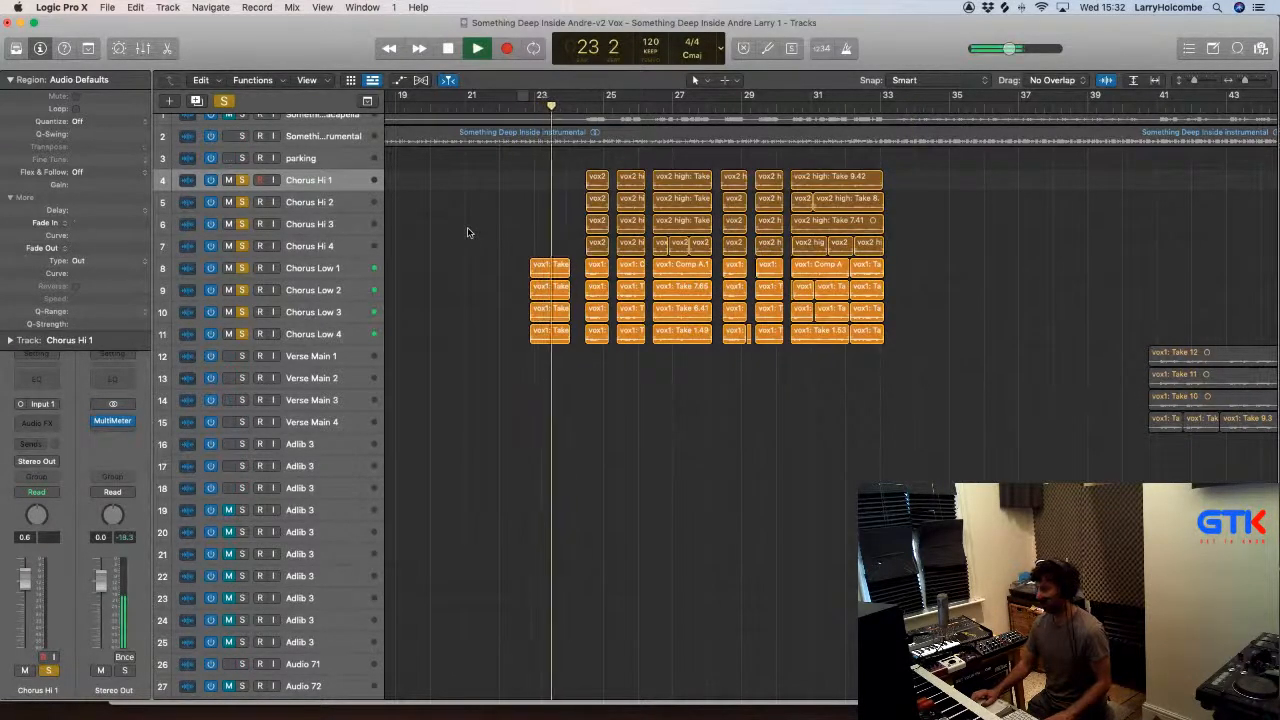
Step: Shrink track heights, bring up the mixer and select the eight chorus regions near bar 25
key(super+Up)
key(super+Up)
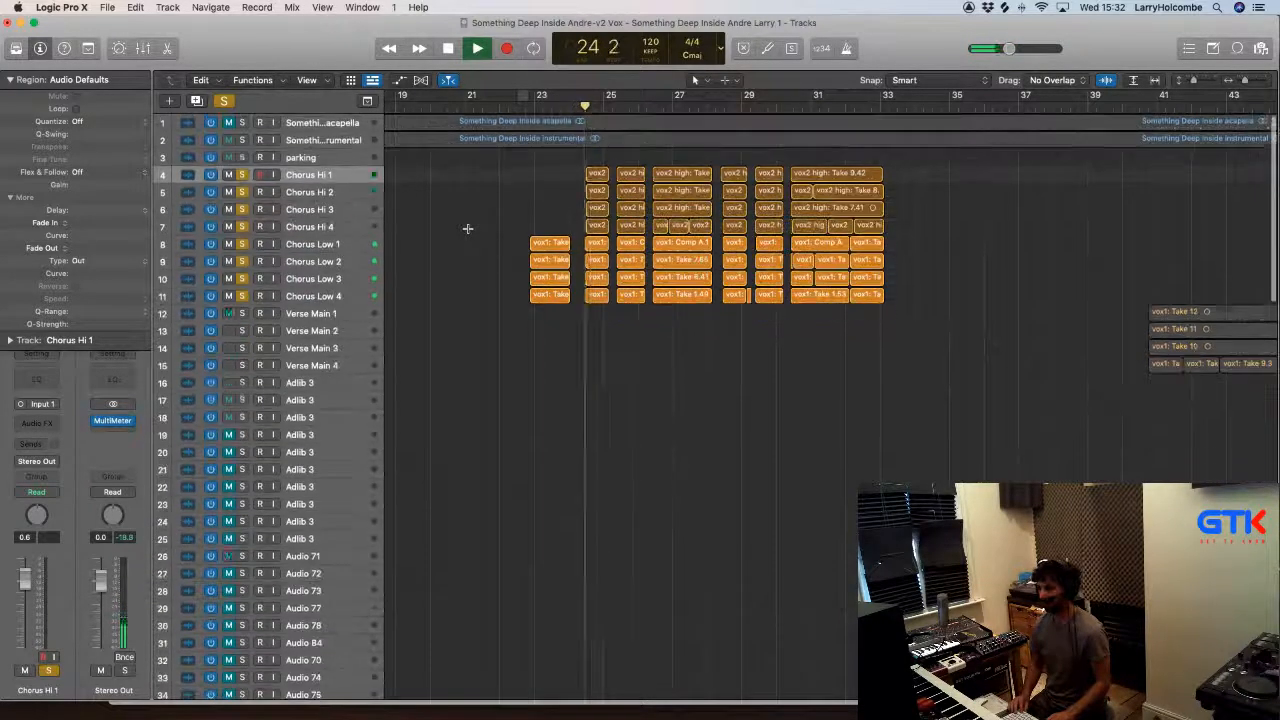
key(x)
key(x)
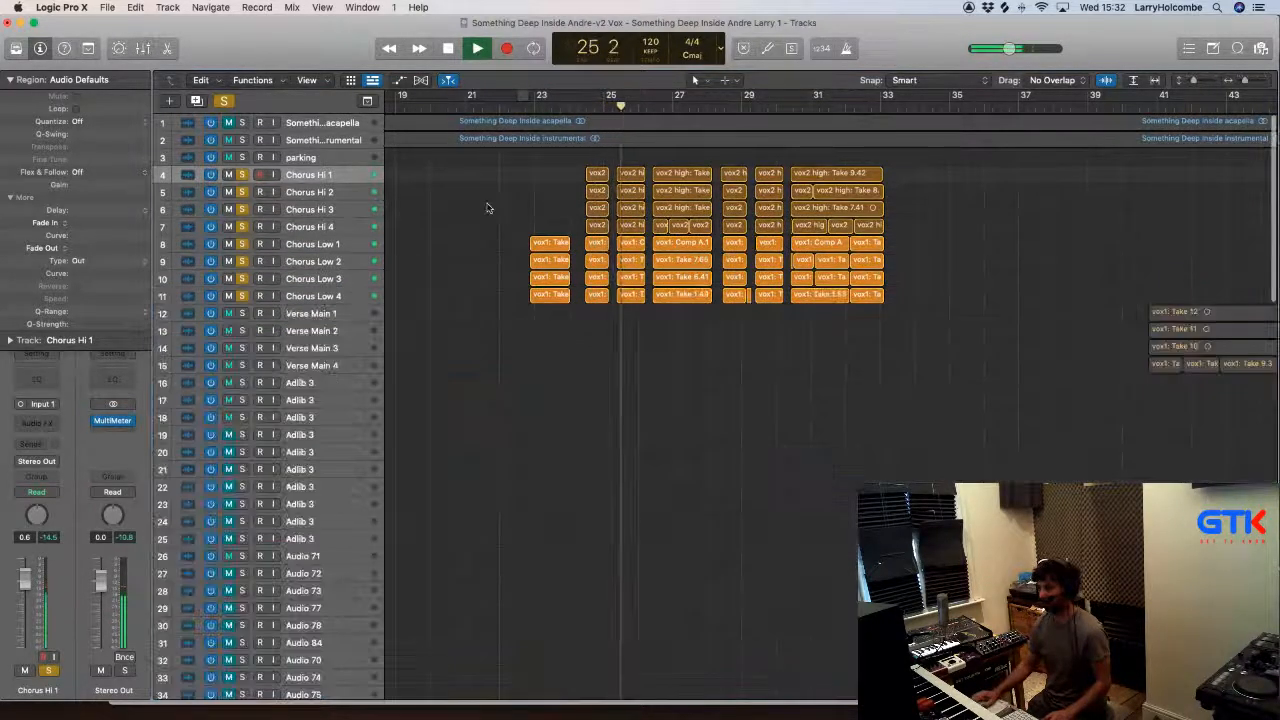
key(x)
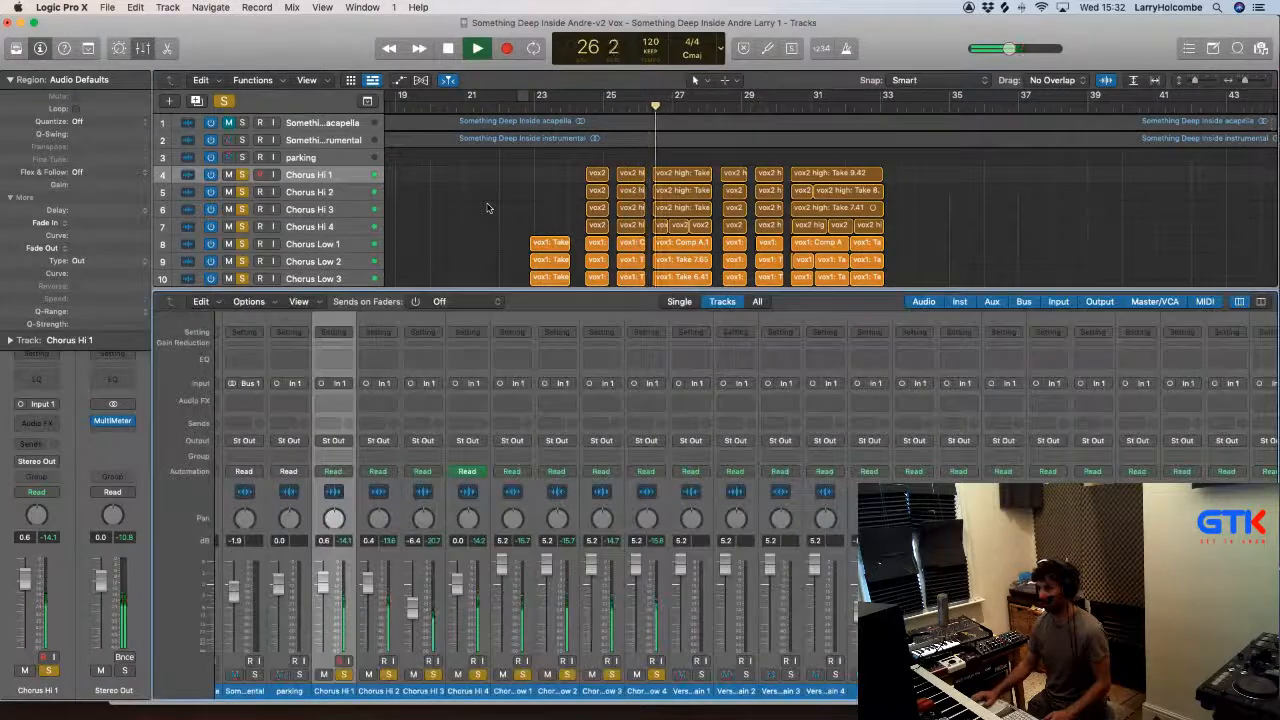
key(x)
drag(581, 149, 761, 330)
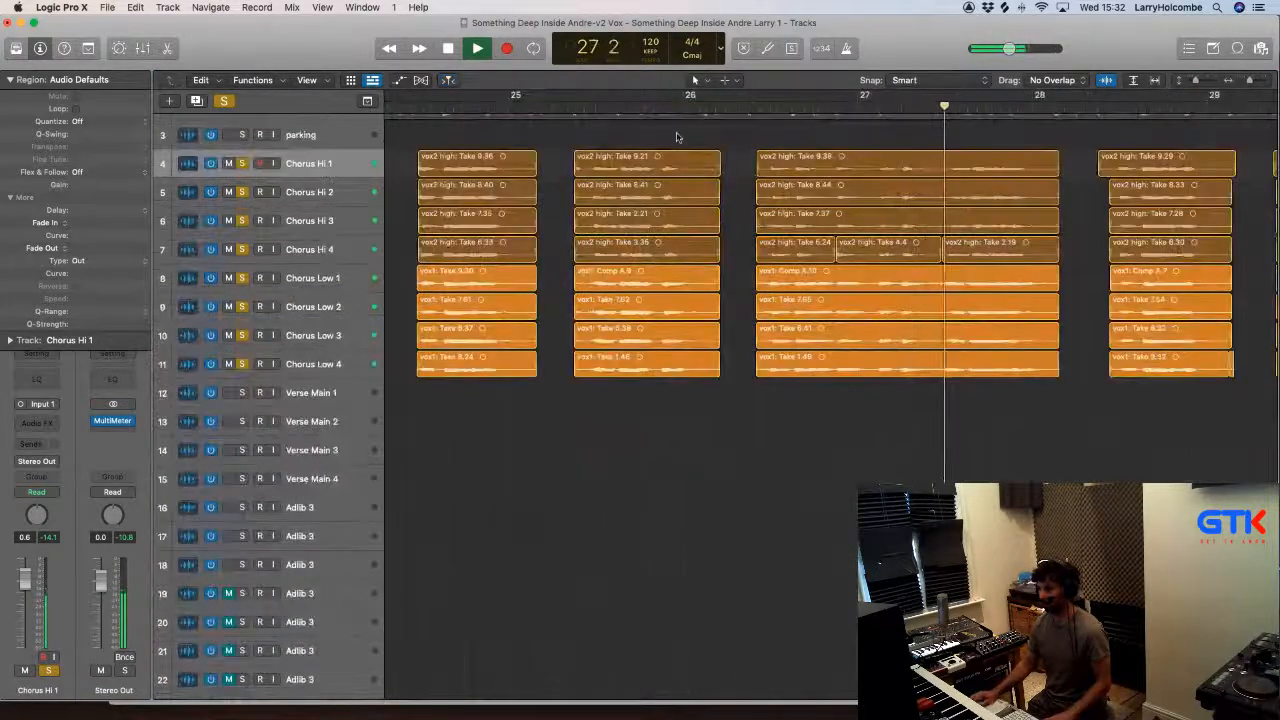
drag(677, 136, 723, 372)
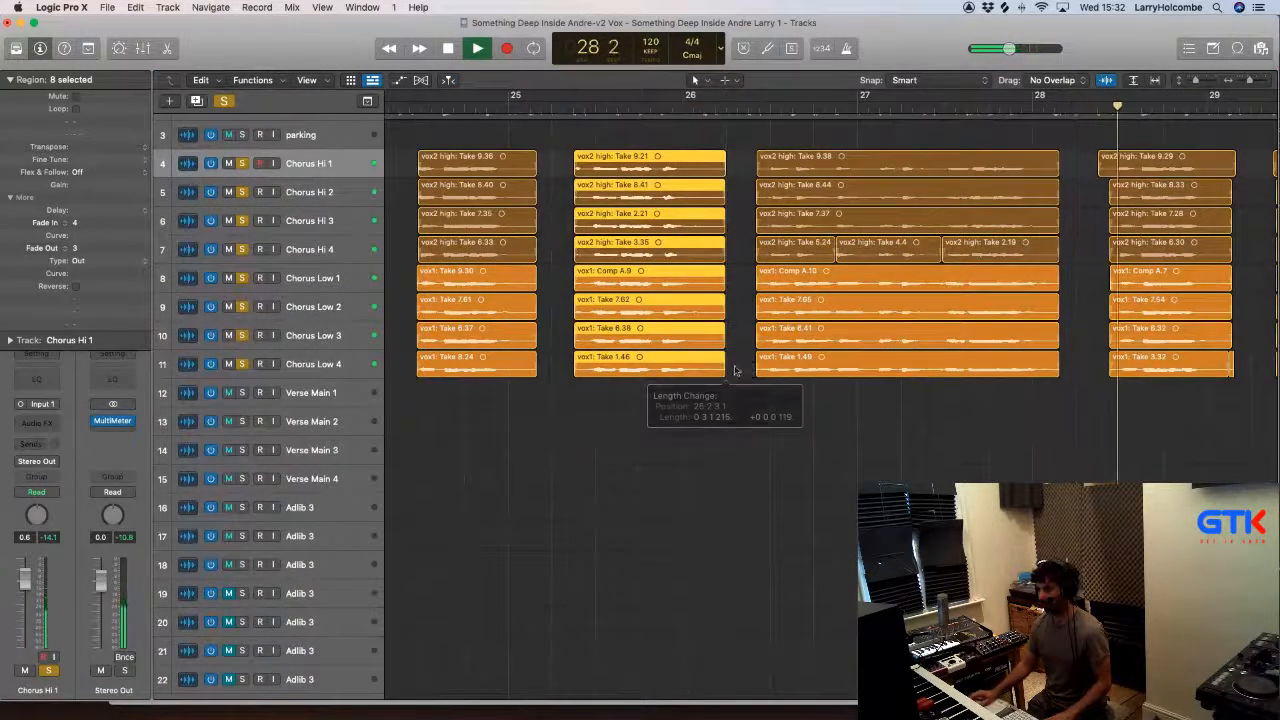
Step: Trim the start of Take 9.29 on Chorus Hi 1 so it begins later
scroll(745, 368, down, 1)
drag(1004, 147, 1110, 380)
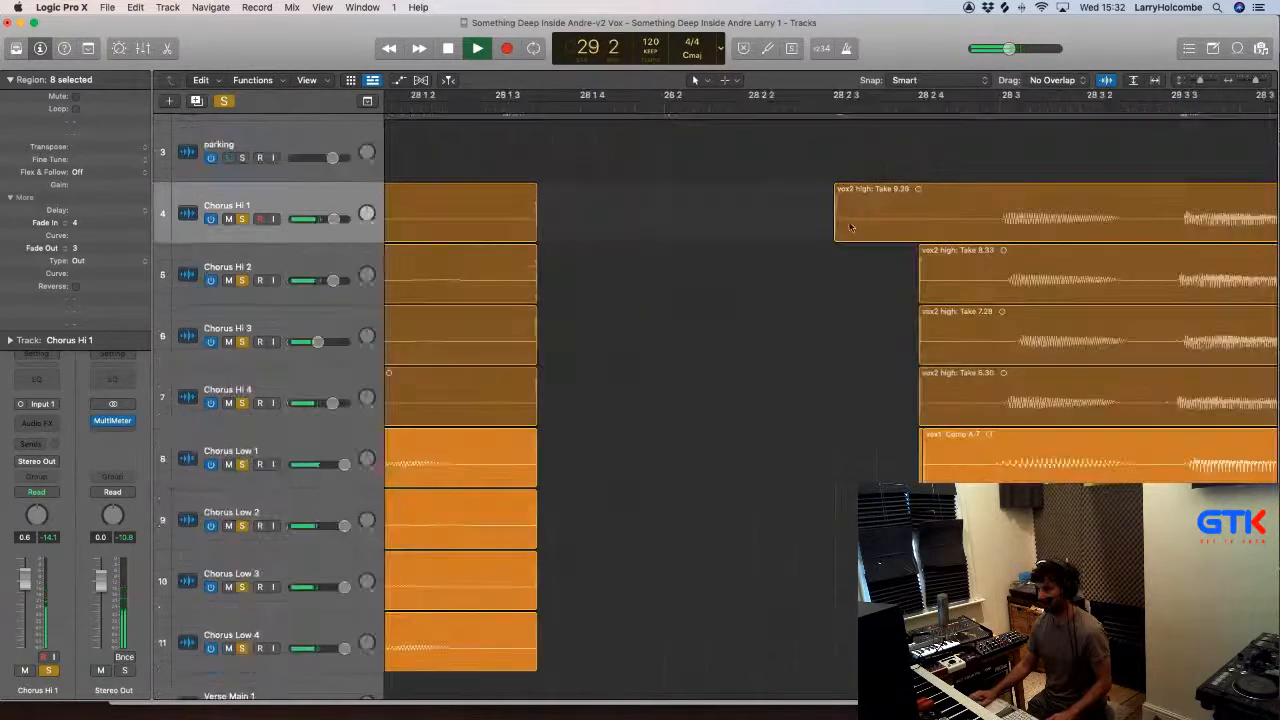
drag(836, 231, 947, 234)
ctrl+alt+click(912, 231)
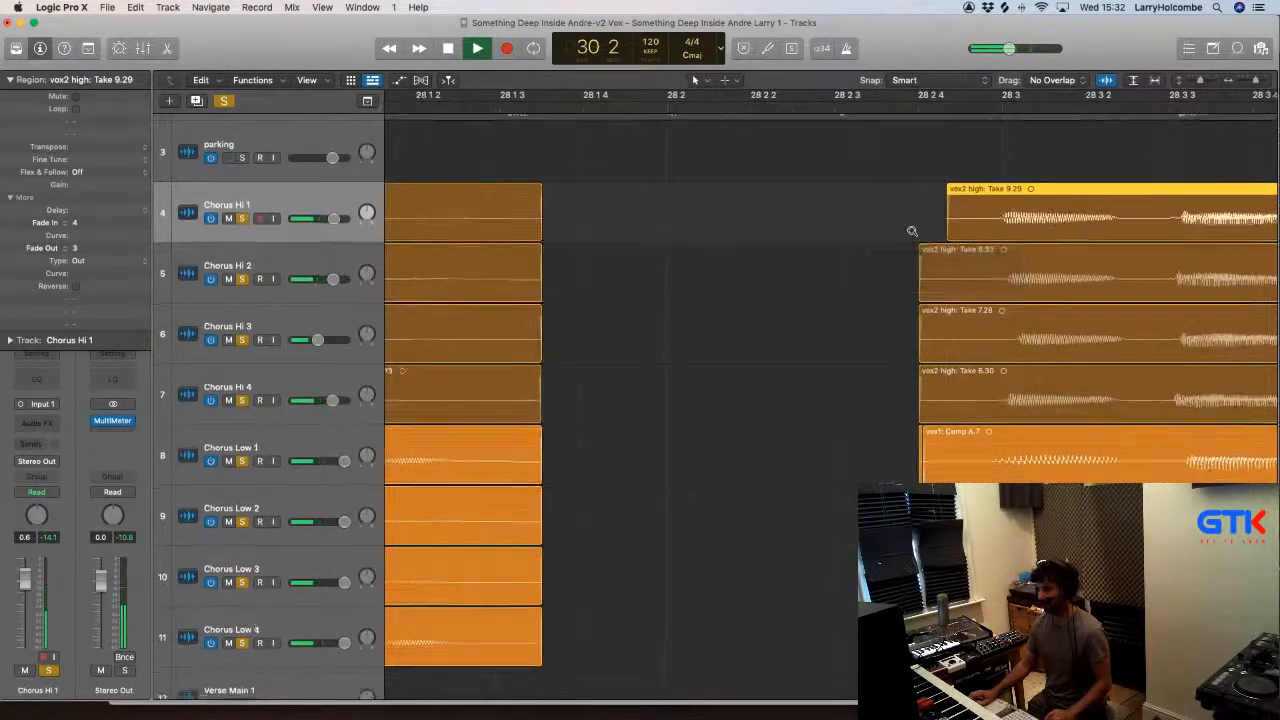
scroll(888, 226, down, 5)
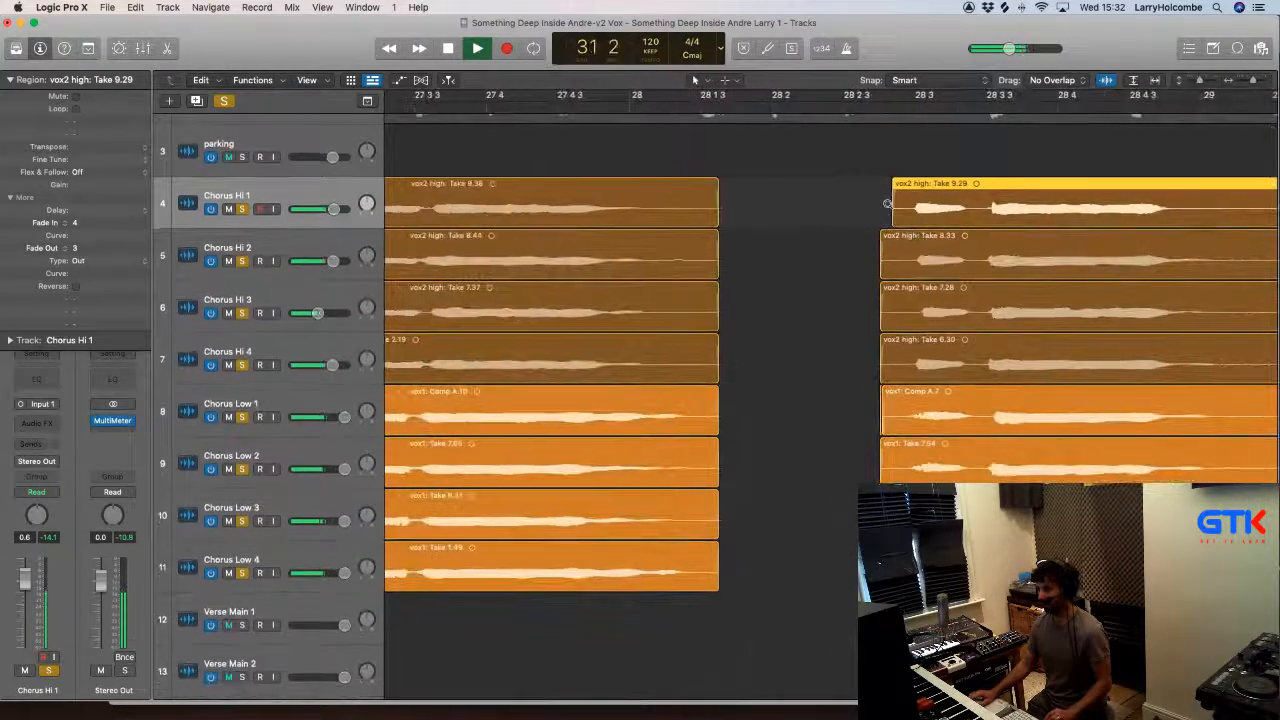
scroll(887, 204, down, 10)
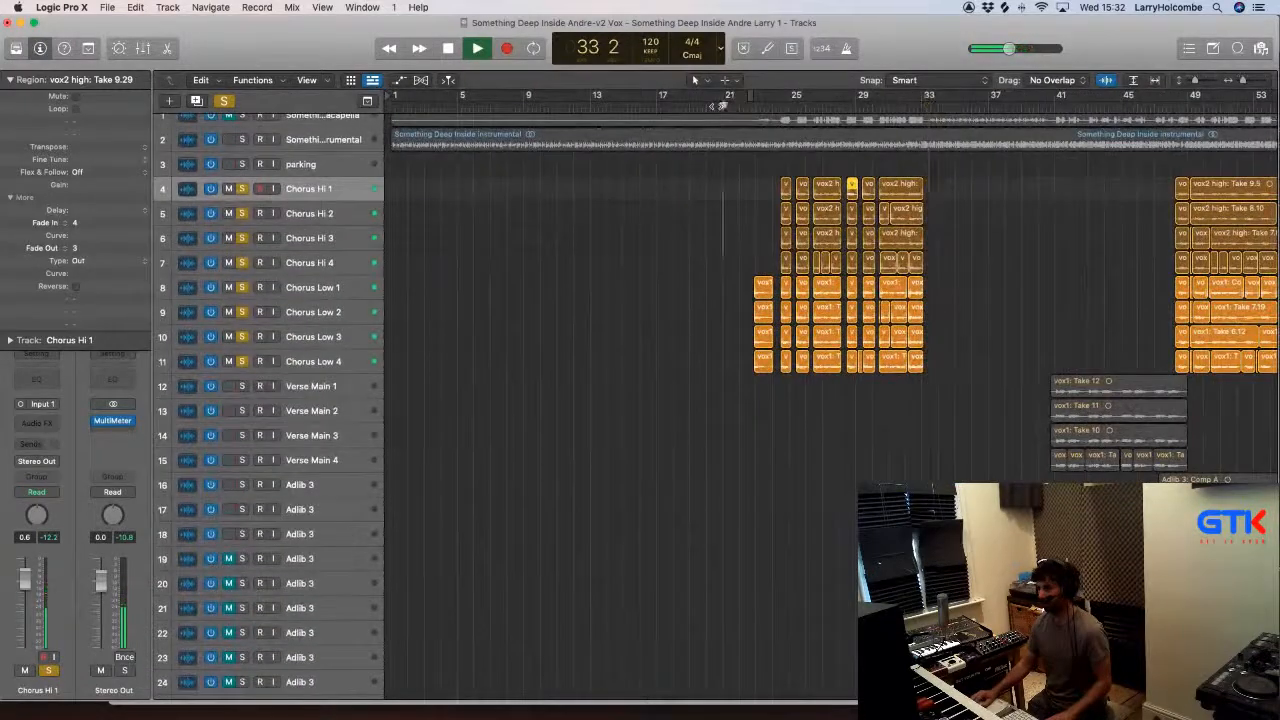
Step: Select the eight chorus regions near bar 31 and unsolo chorus tracks 4 through 11
click(722, 105)
key(space)
drag(829, 157, 1018, 446)
drag(792, 149, 834, 528)
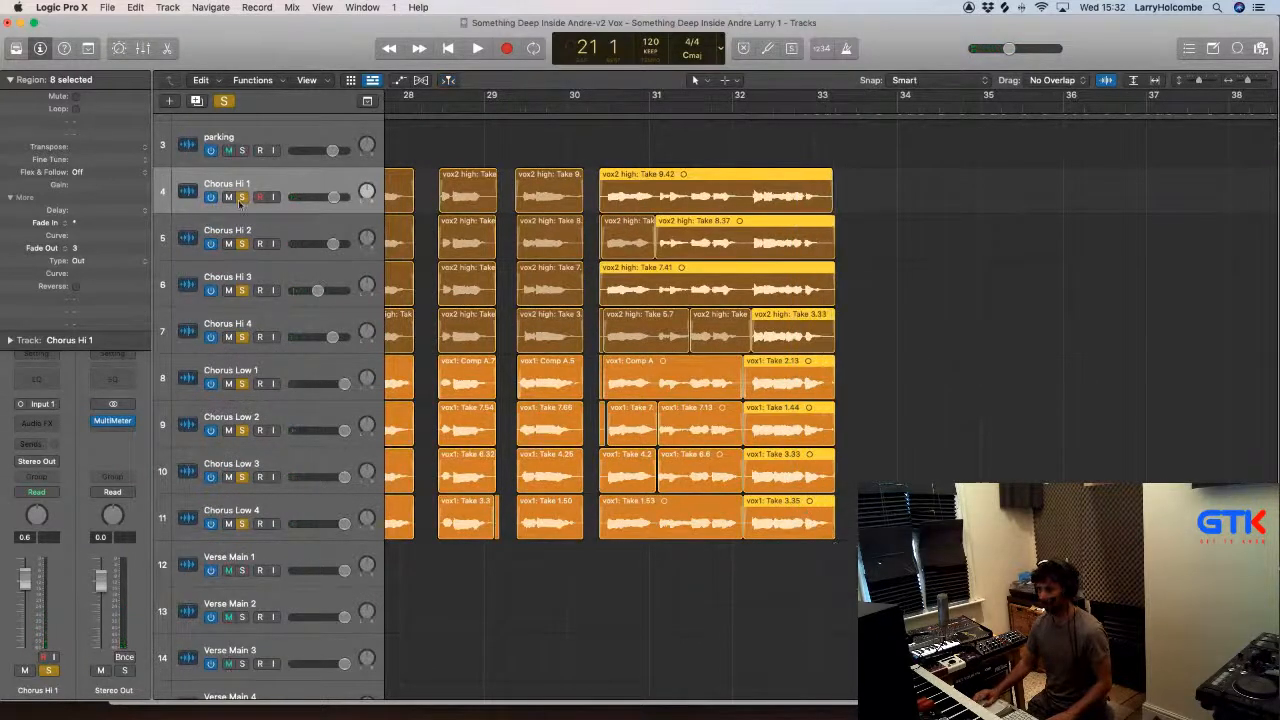
drag(242, 199, 242, 524)
scroll(497, 263, down, 5)
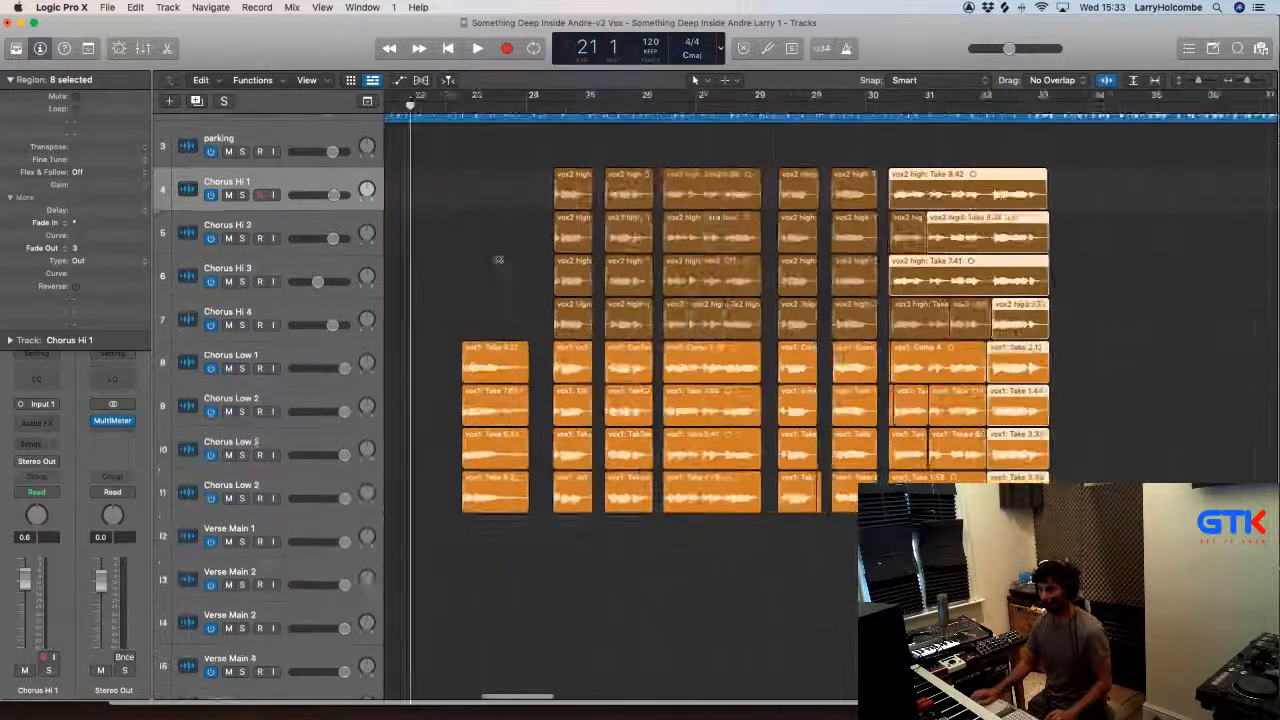
Step: Set a cycle range from bar 22 to 34 and start playback
click(445, 108)
key(space)
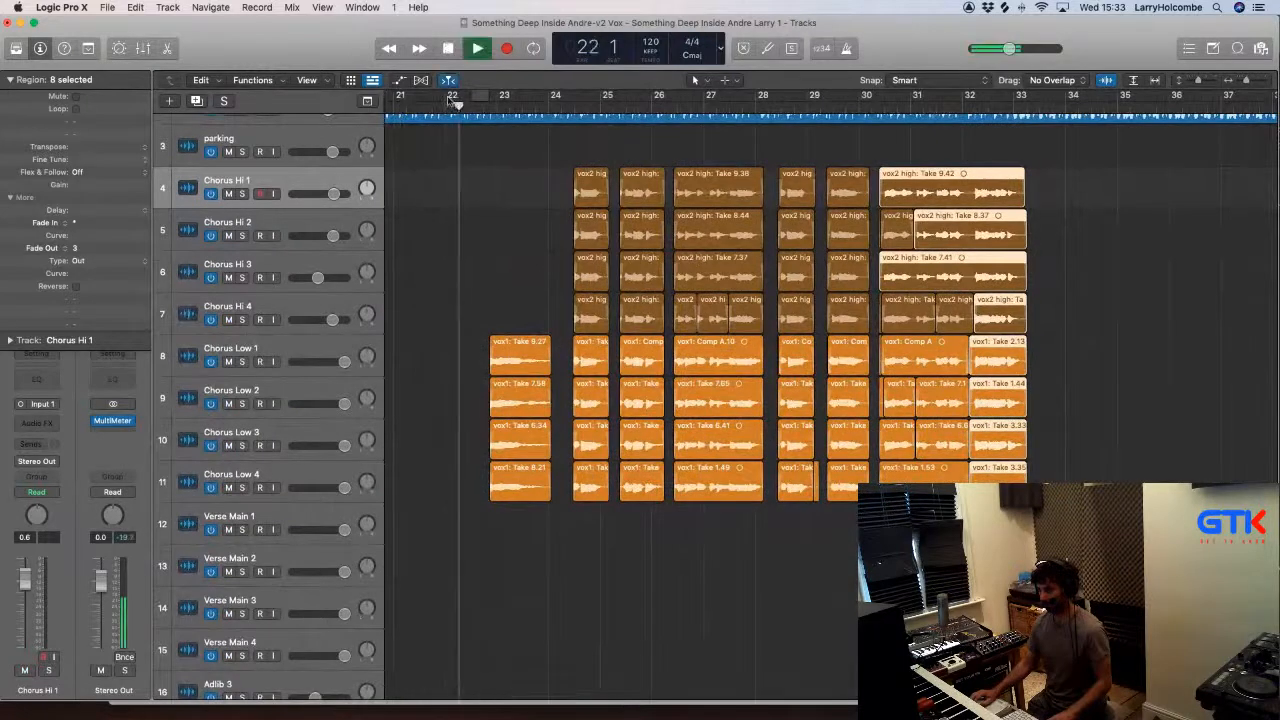
drag(447, 97, 1054, 137)
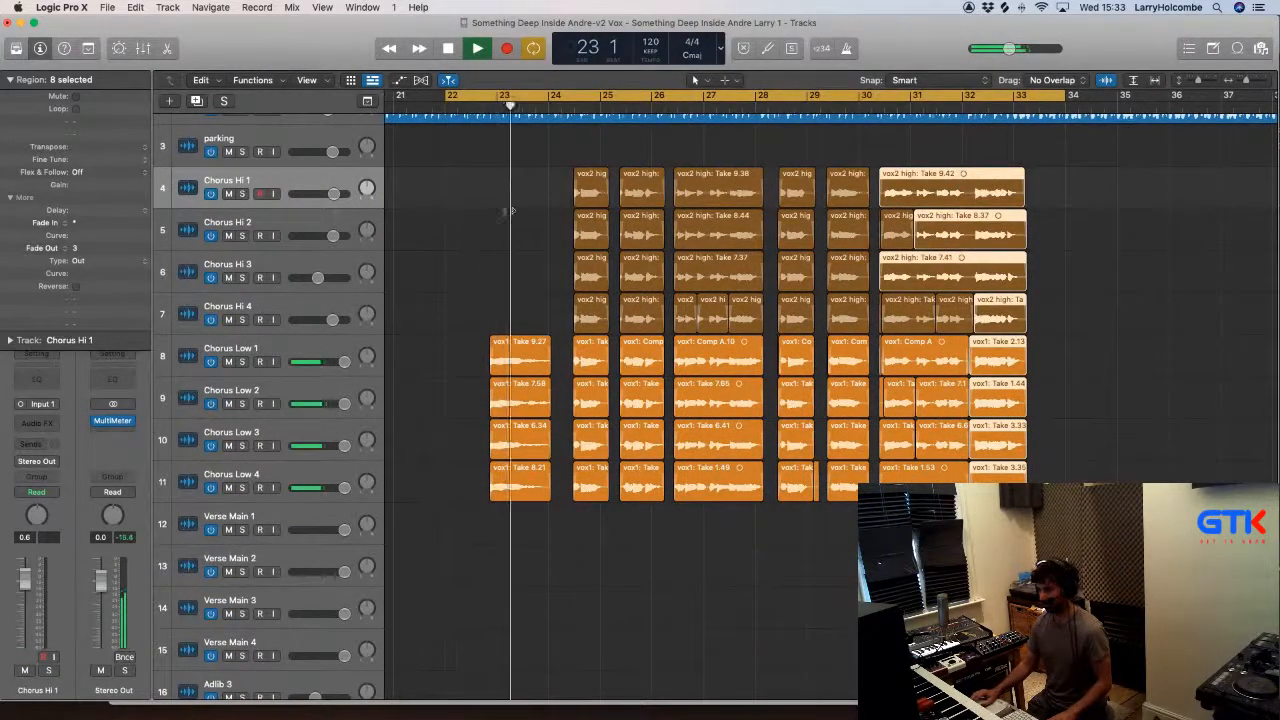
click(486, 210)
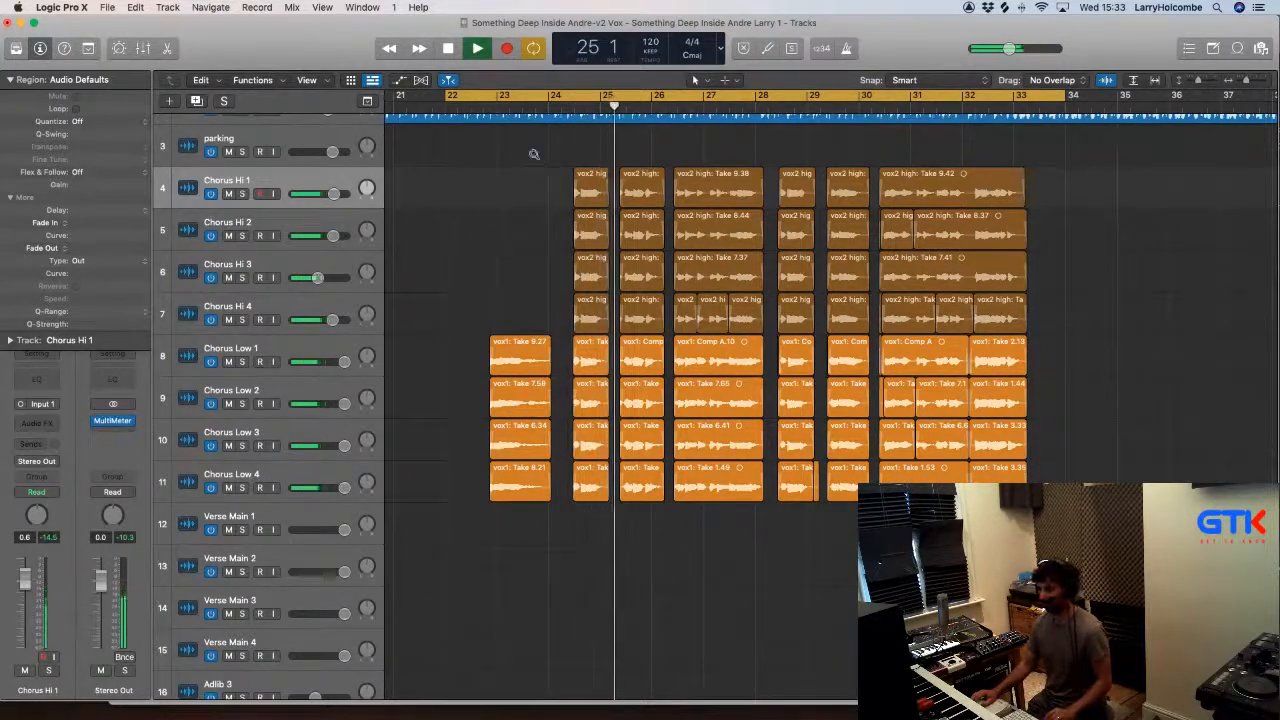
Step: Extend the eight bar-24 chorus regions so they start earlier
drag(532, 154, 672, 490)
drag(571, 170, 605, 568)
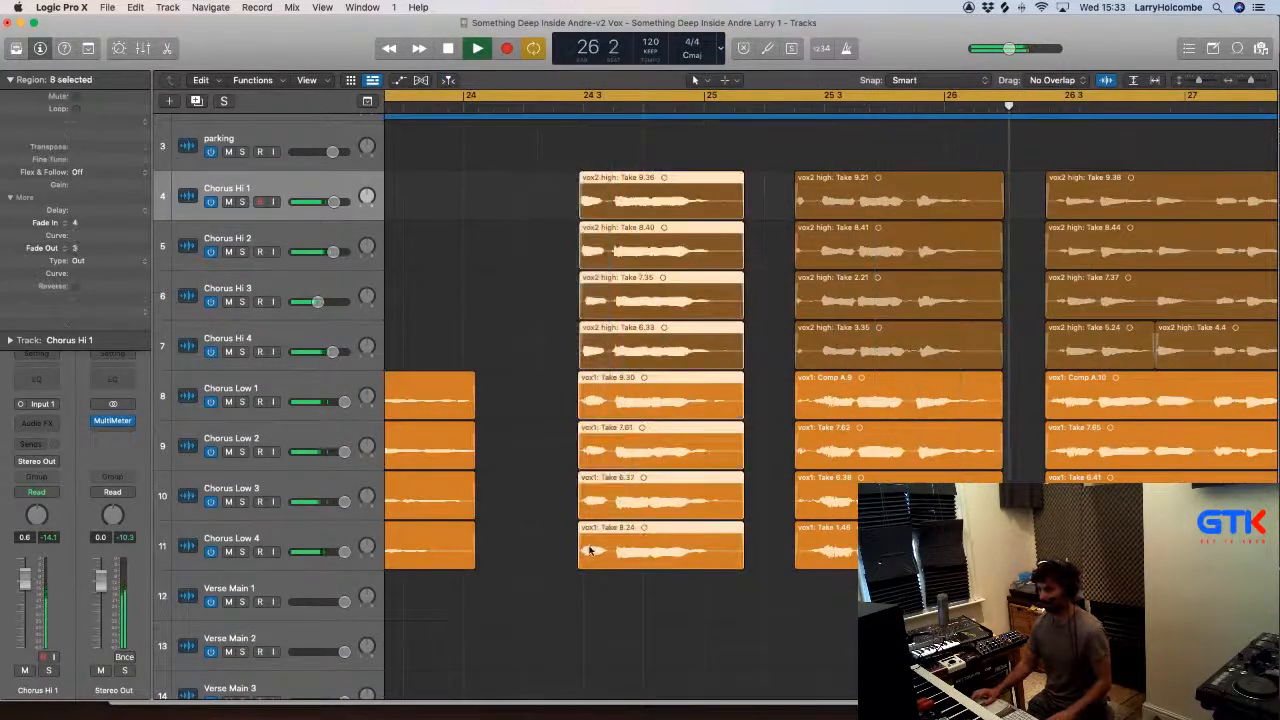
drag(543, 486, 612, 568)
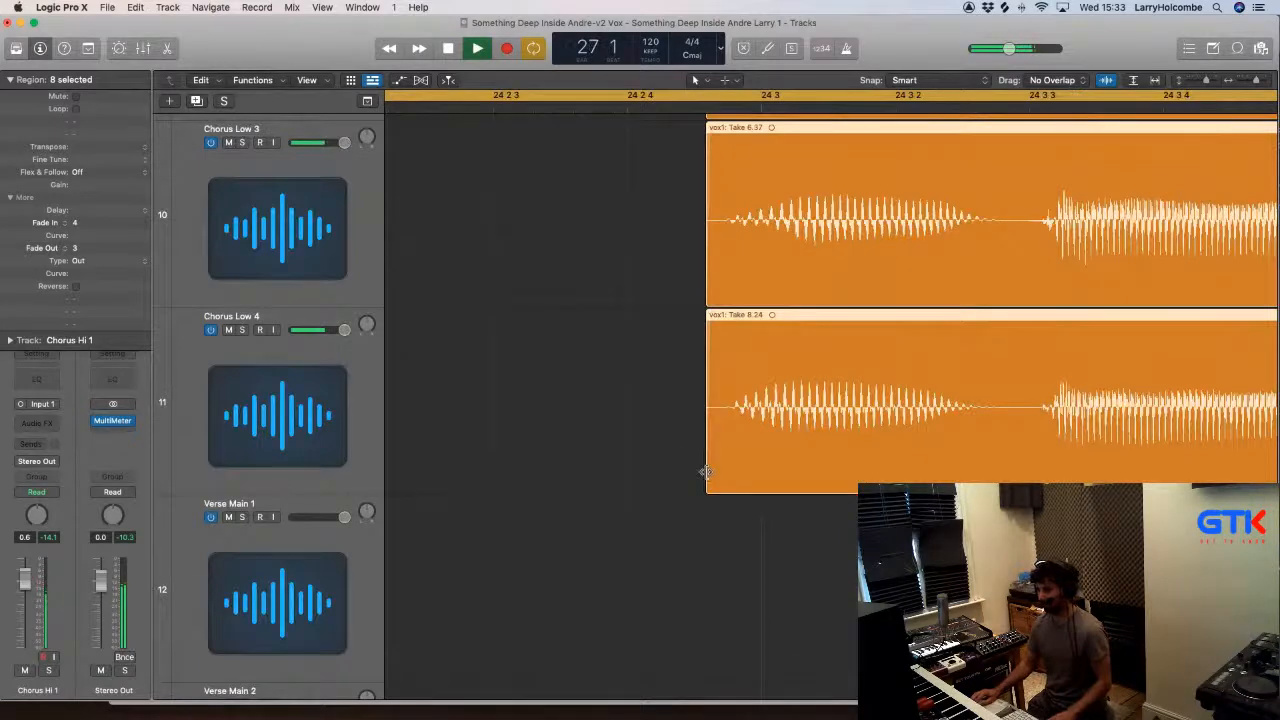
drag(706, 472, 671, 473)
ctrl+alt+click(701, 475)
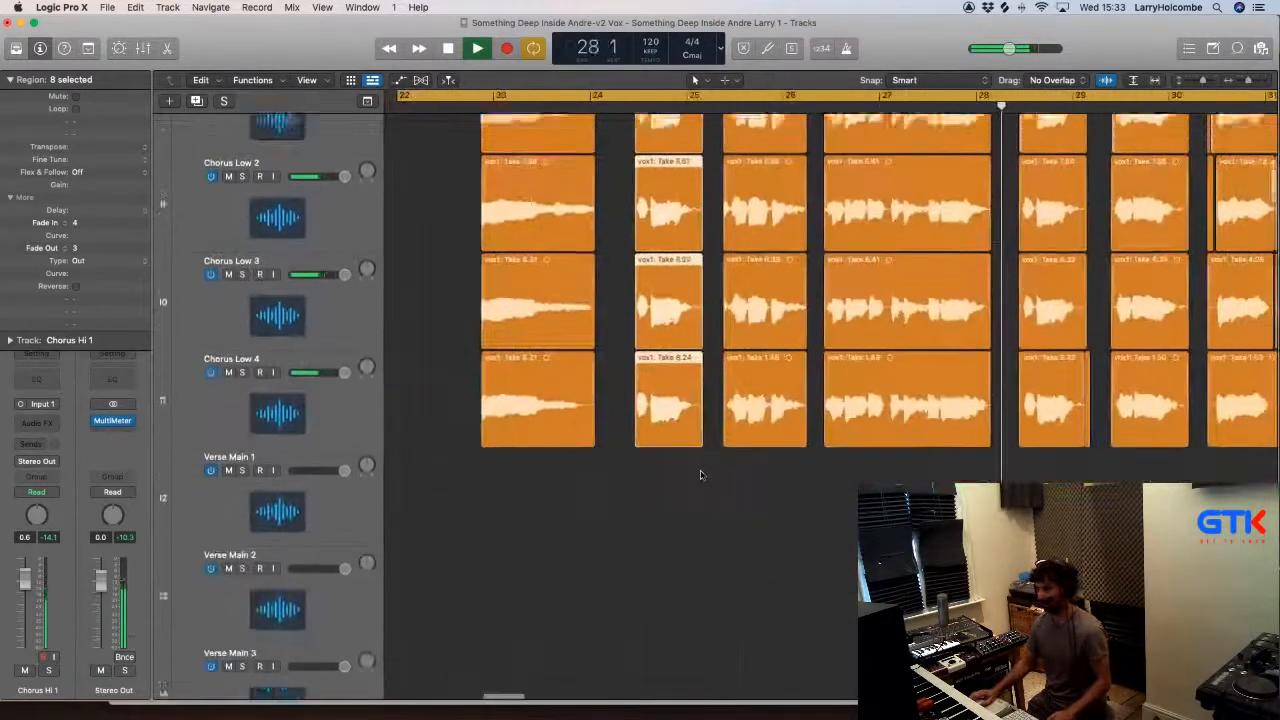
scroll(701, 475, up, 3)
scroll(701, 475, right, 5)
ctrl+alt+click(701, 475)
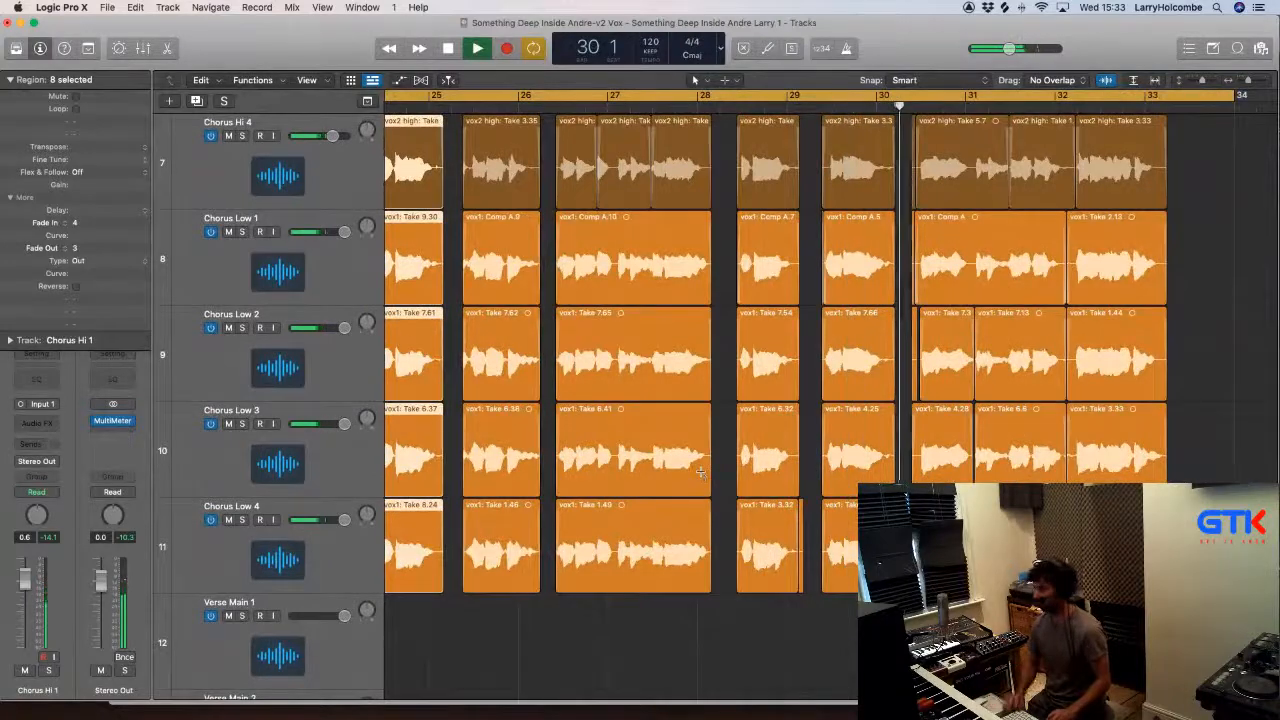
Step: Zoom out and shrink the track rows to show bars 25–45
key(super+Up)
key(super+Up)
key(super+Up)
key(super+Up)
key(super+Up)
key(super+Up)
key(super+Up)
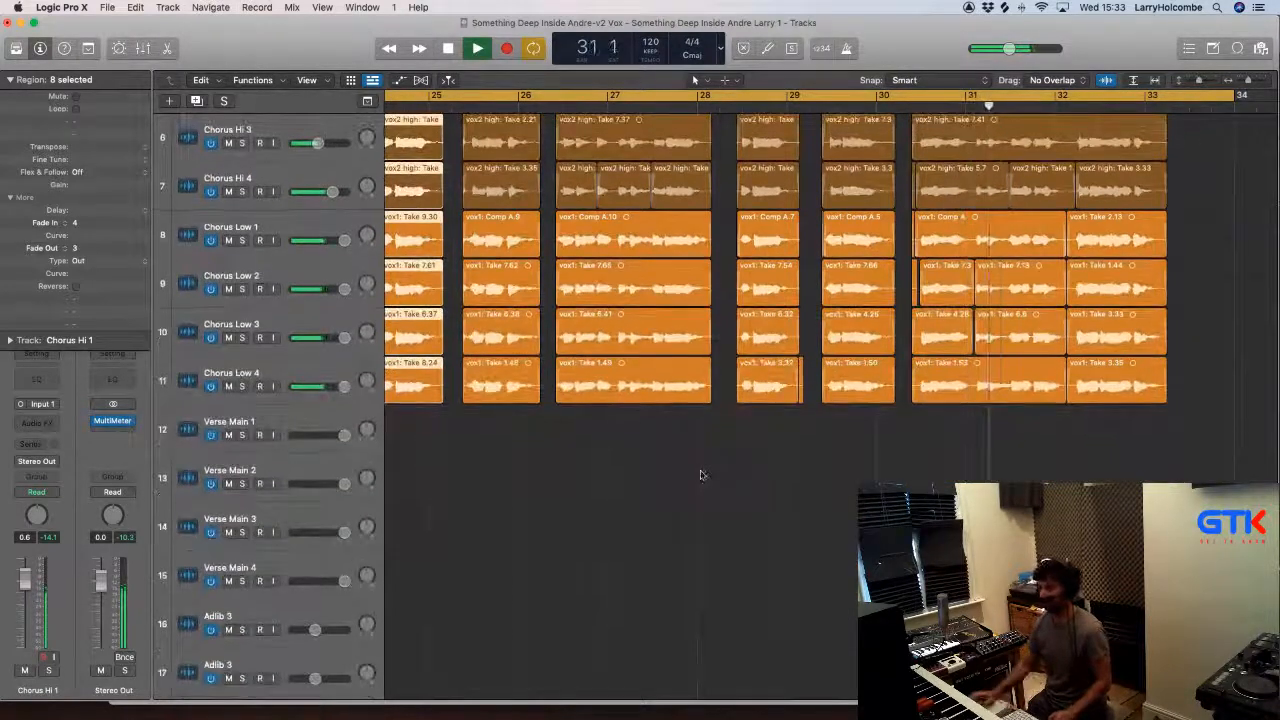
key(super+Left)
key(super+Up)
key(super+Left)
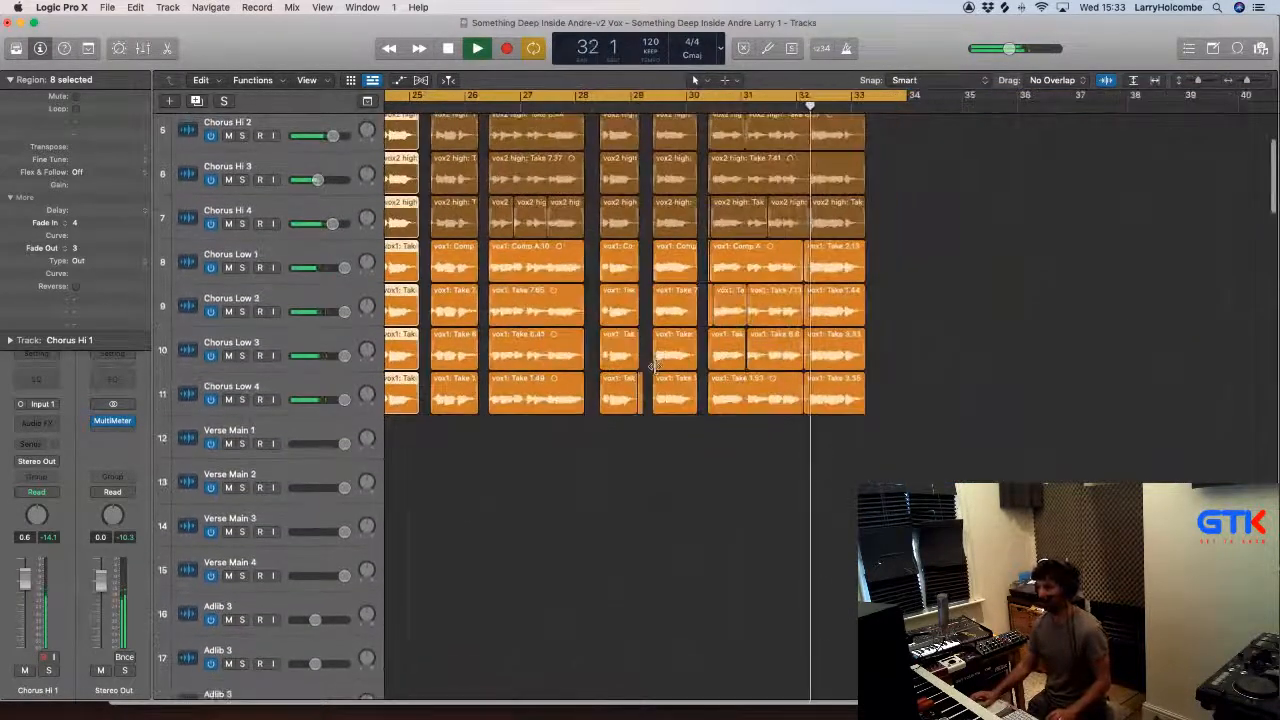
key(super+Left)
key(super+Up)
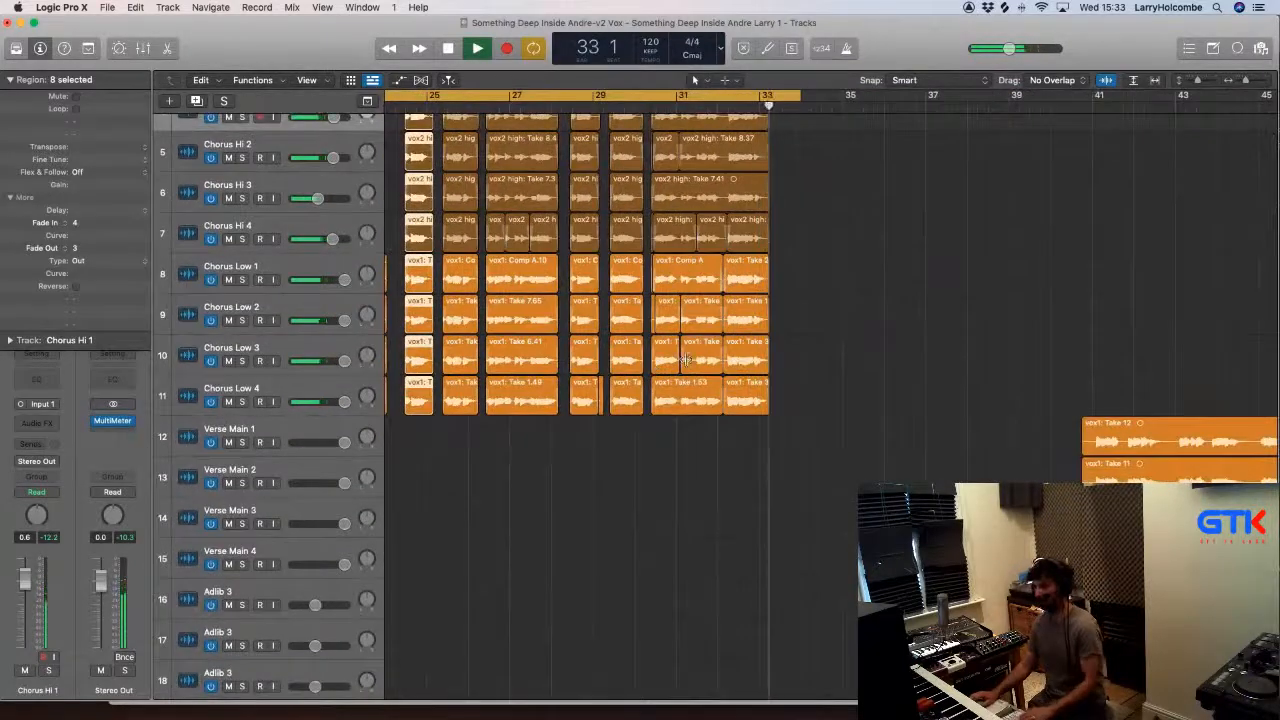
scroll(685, 358, up, 3)
key(super+Left)
key(super+Up)
scroll(707, 334, left, 3)
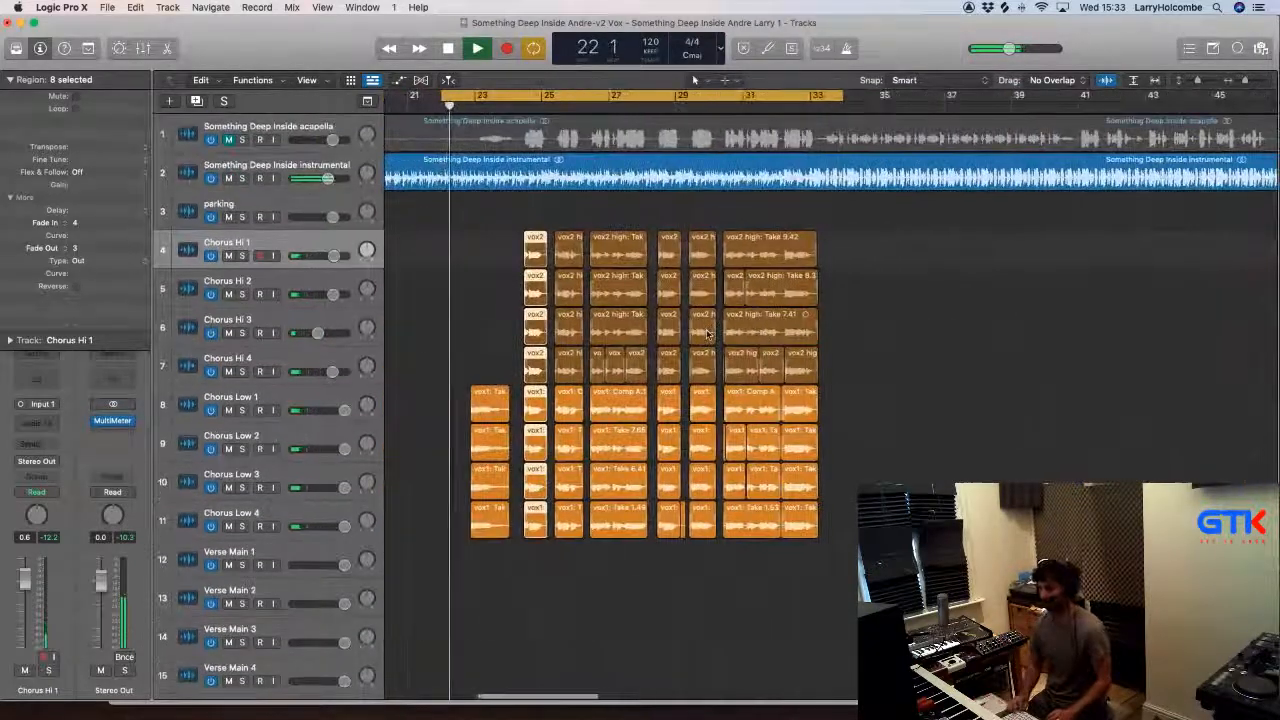
key(super+Up)
key(super+Up)
key(super+Up)
Step: In the mixer, lower the Chorus Low 1–4 faders together
key(x)
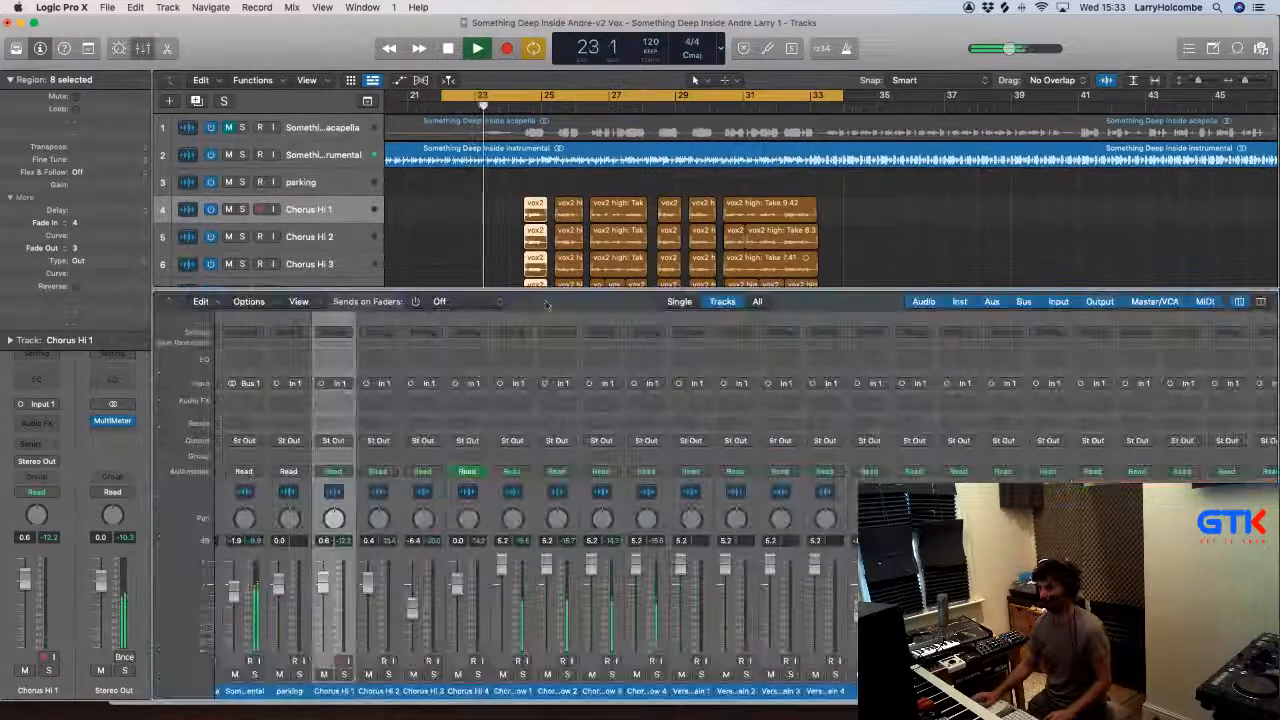
click(459, 265)
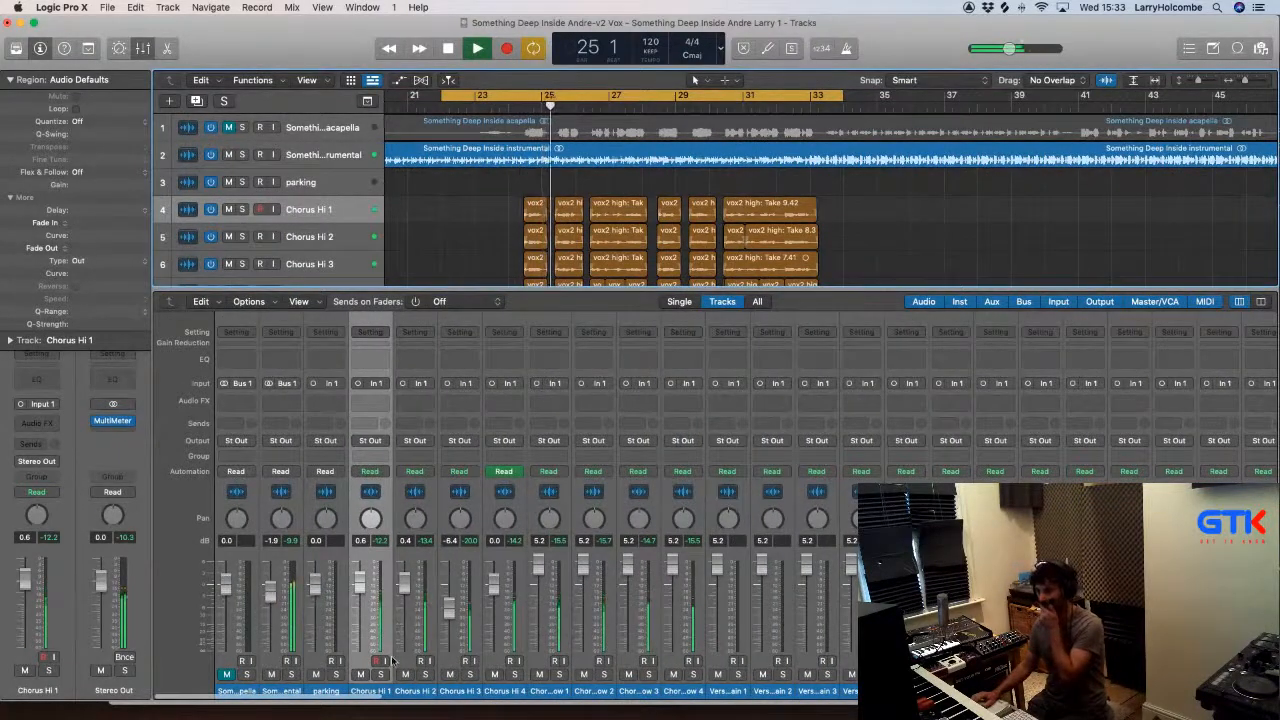
click(548, 688)
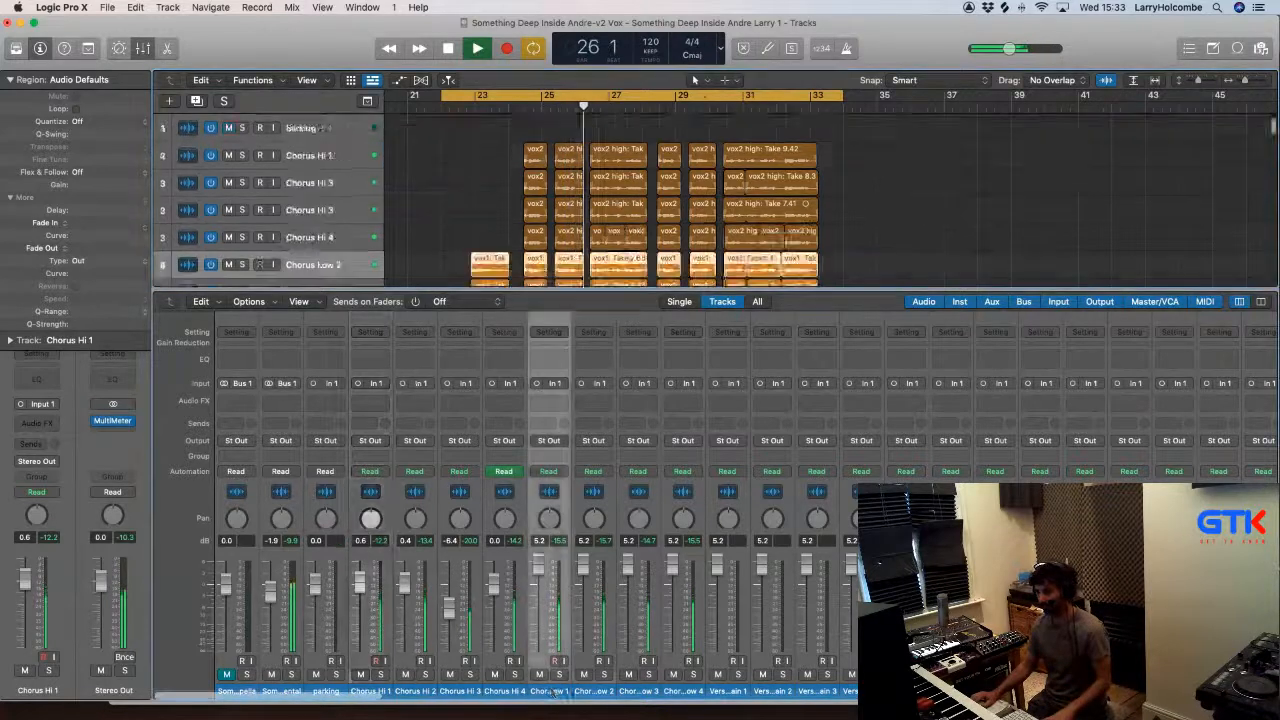
shift+click(688, 692)
drag(541, 566, 540, 592)
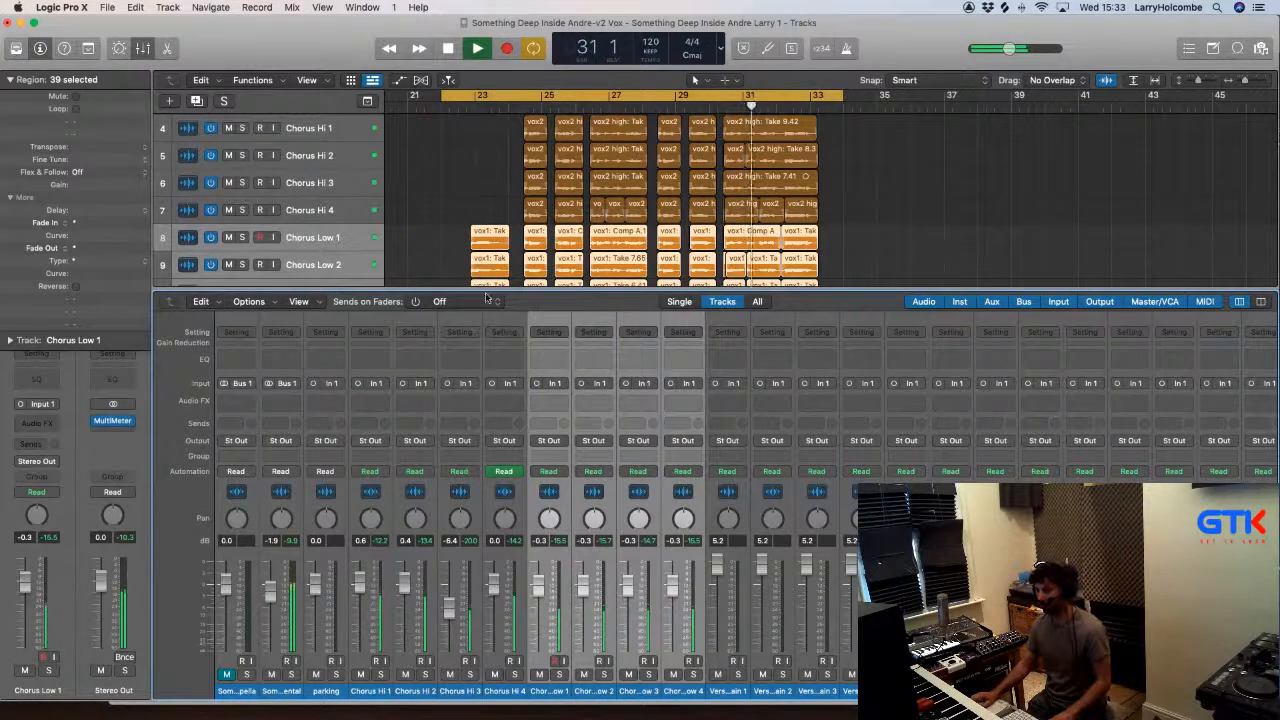
Step: Review the Verse Main 1 channel in the mixer
click(451, 198)
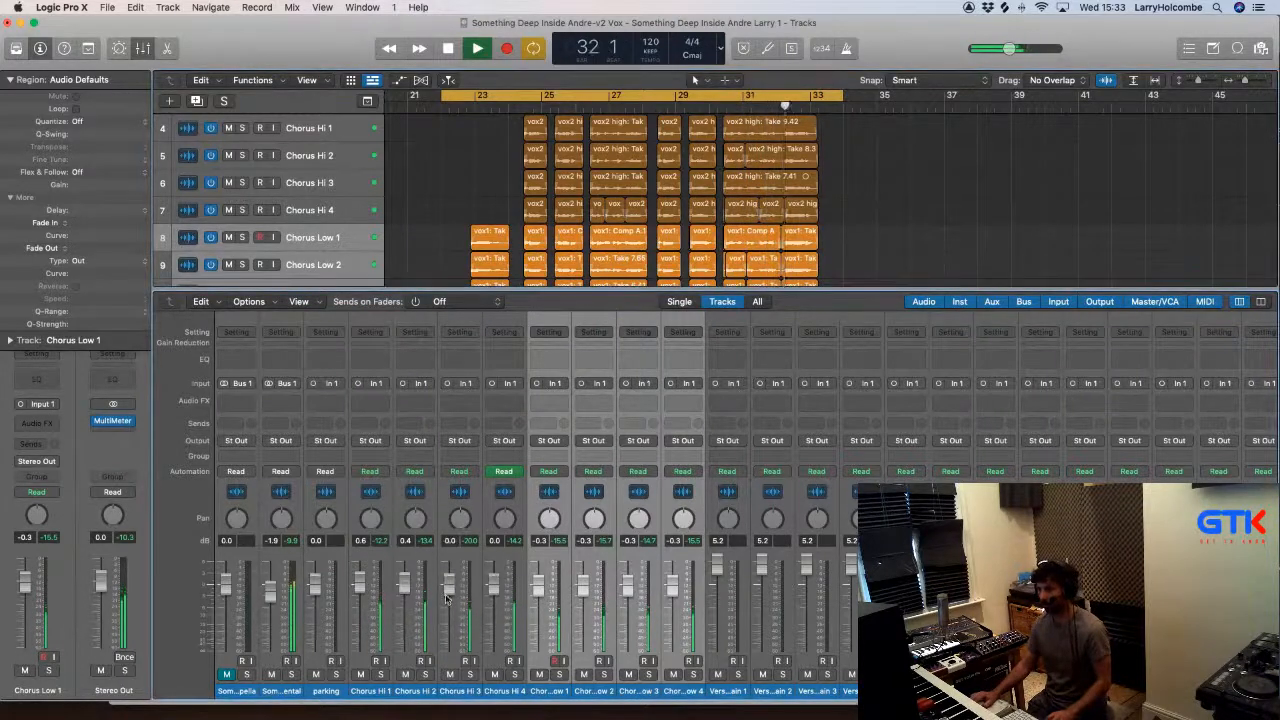
key(x)
scroll(466, 386, up, 3)
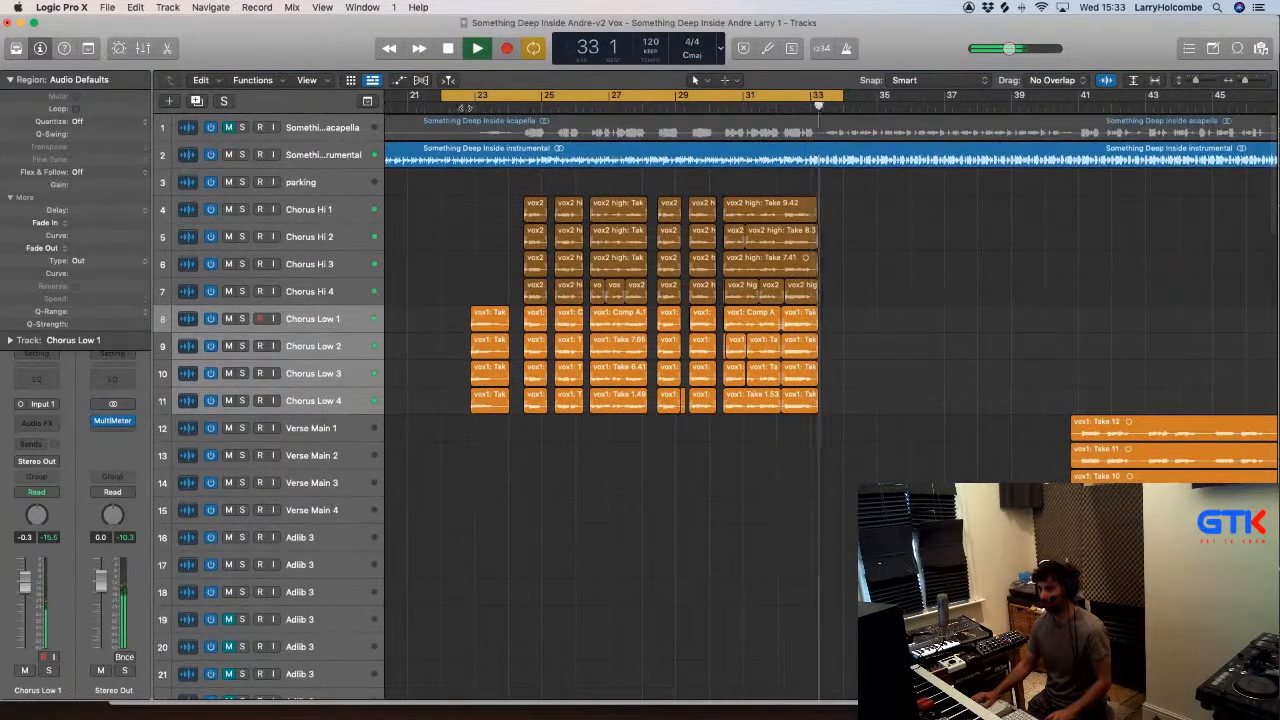
key(x)
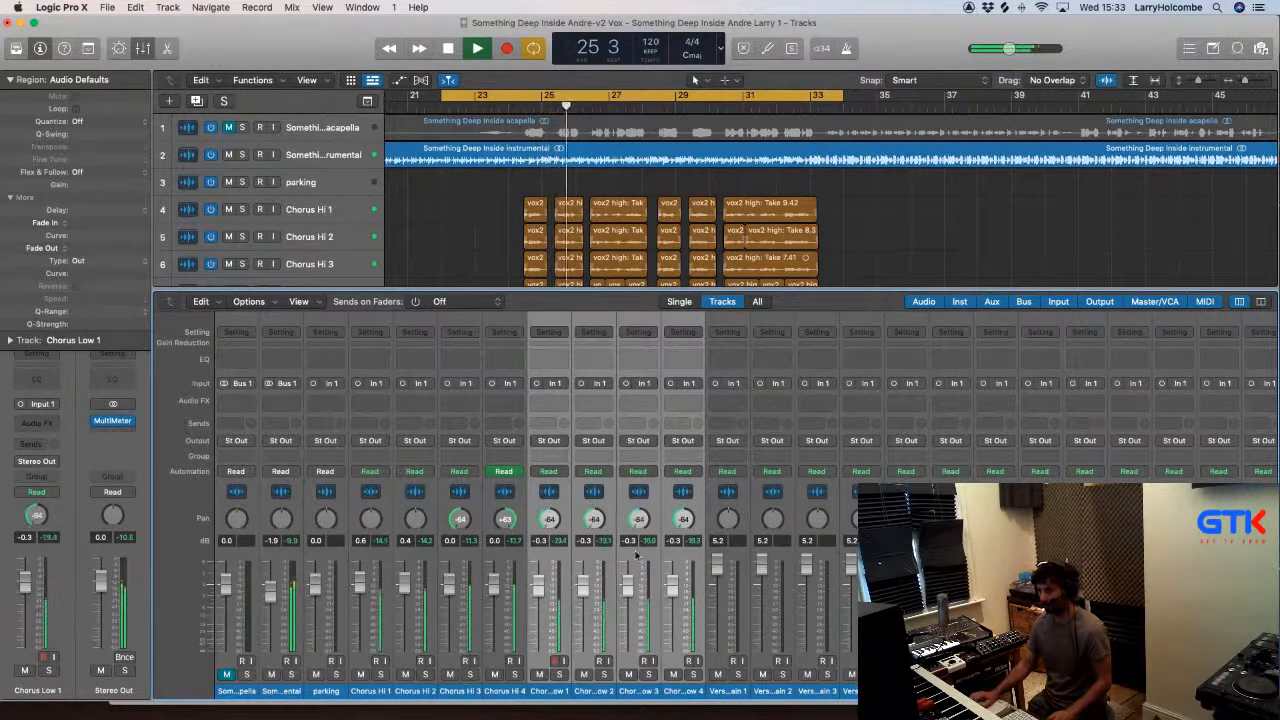
click(729, 692)
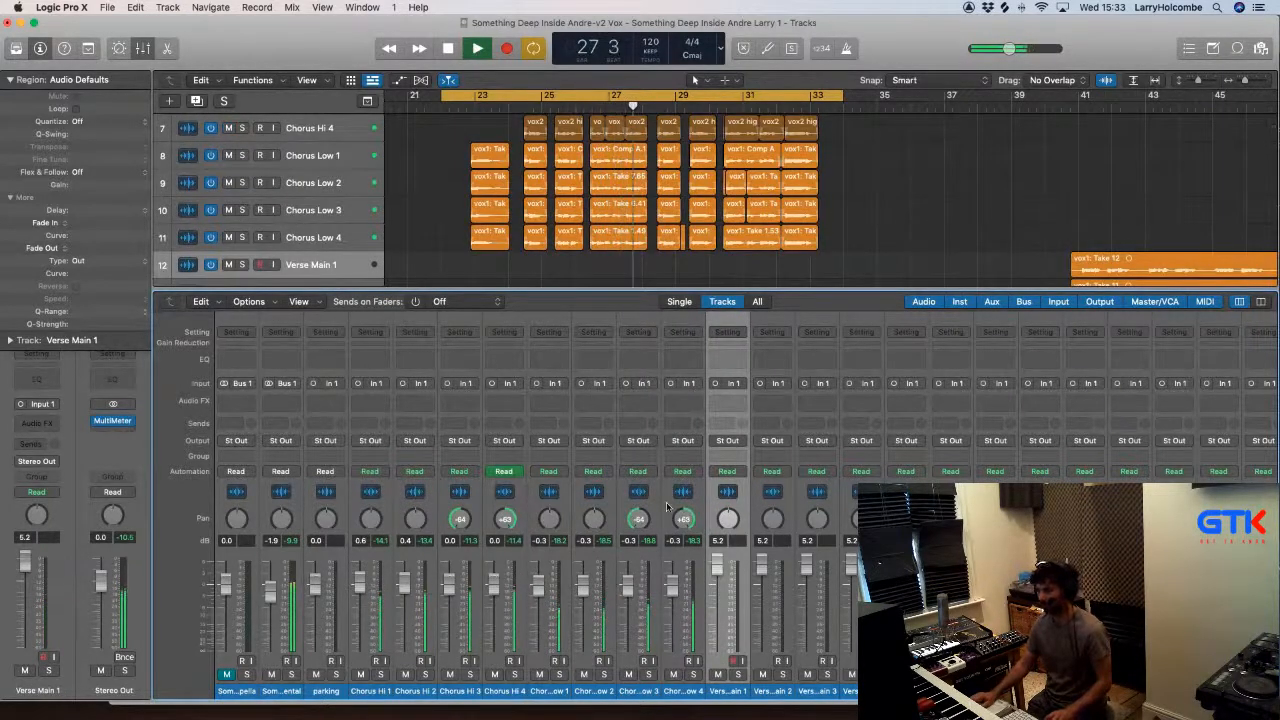
key(x)
scroll(455, 273, up, 3)
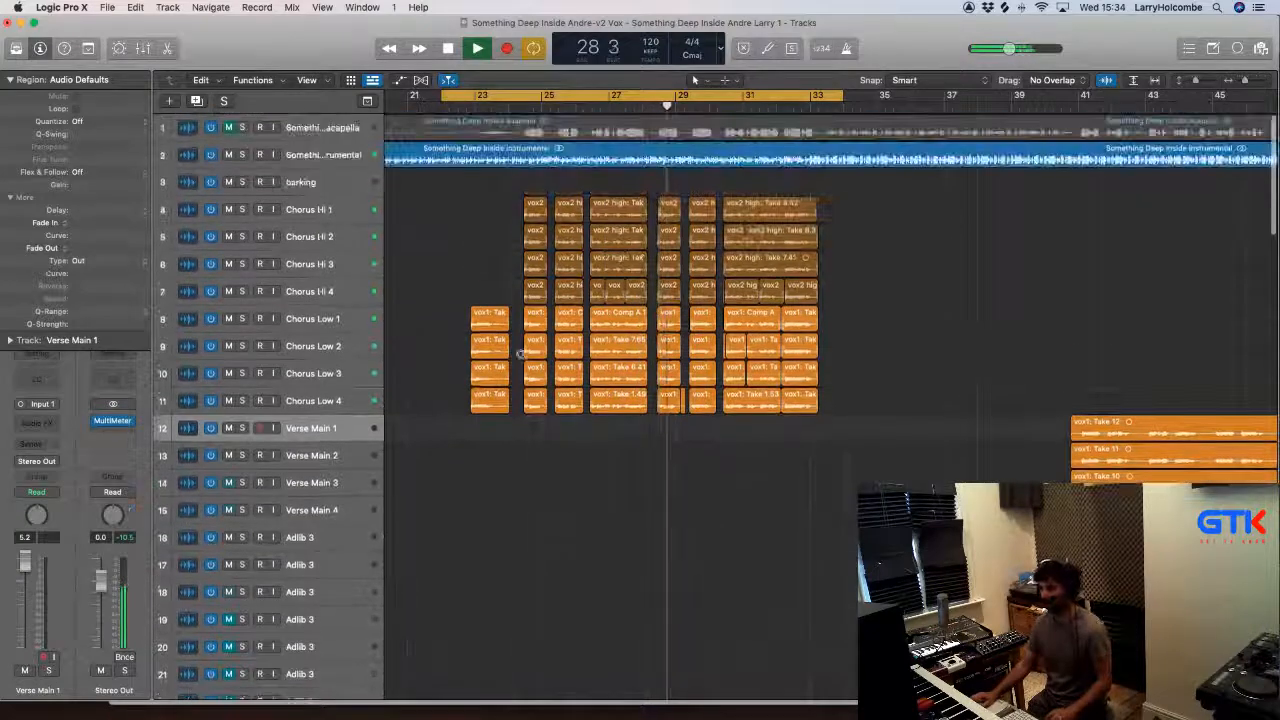
Step: Close the mixer and turn off the cycle range
key(x)
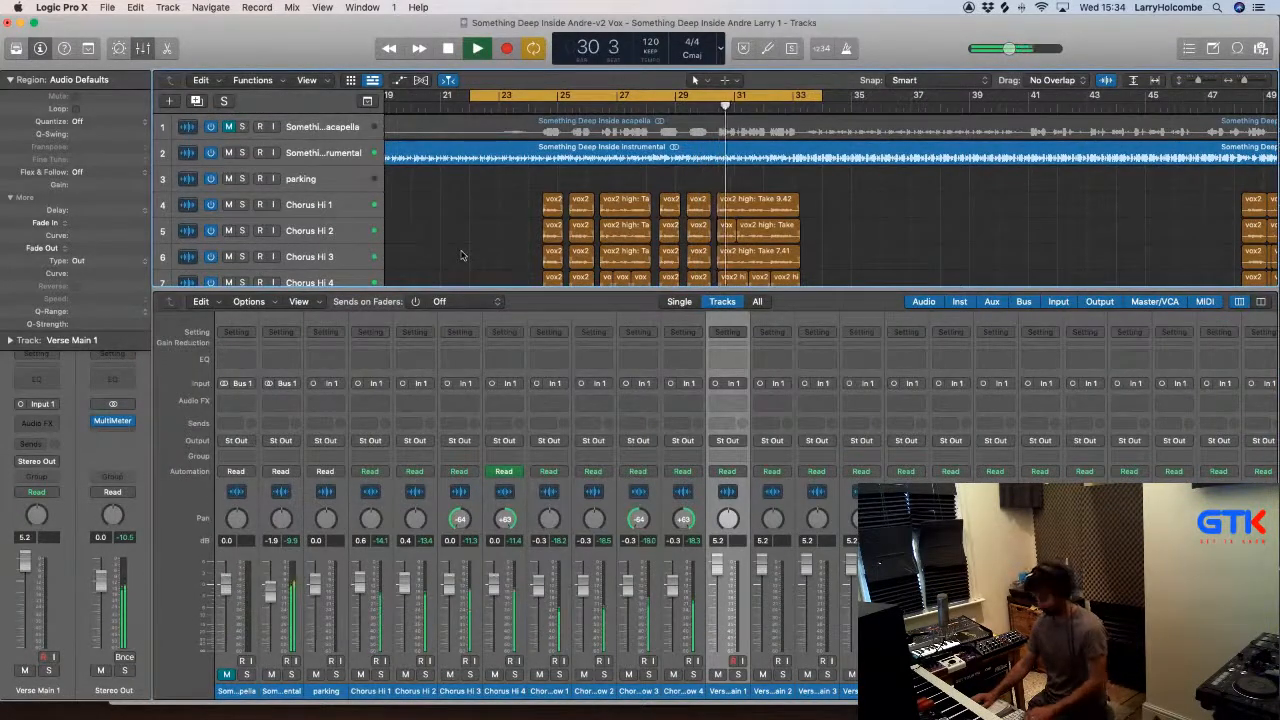
key(x)
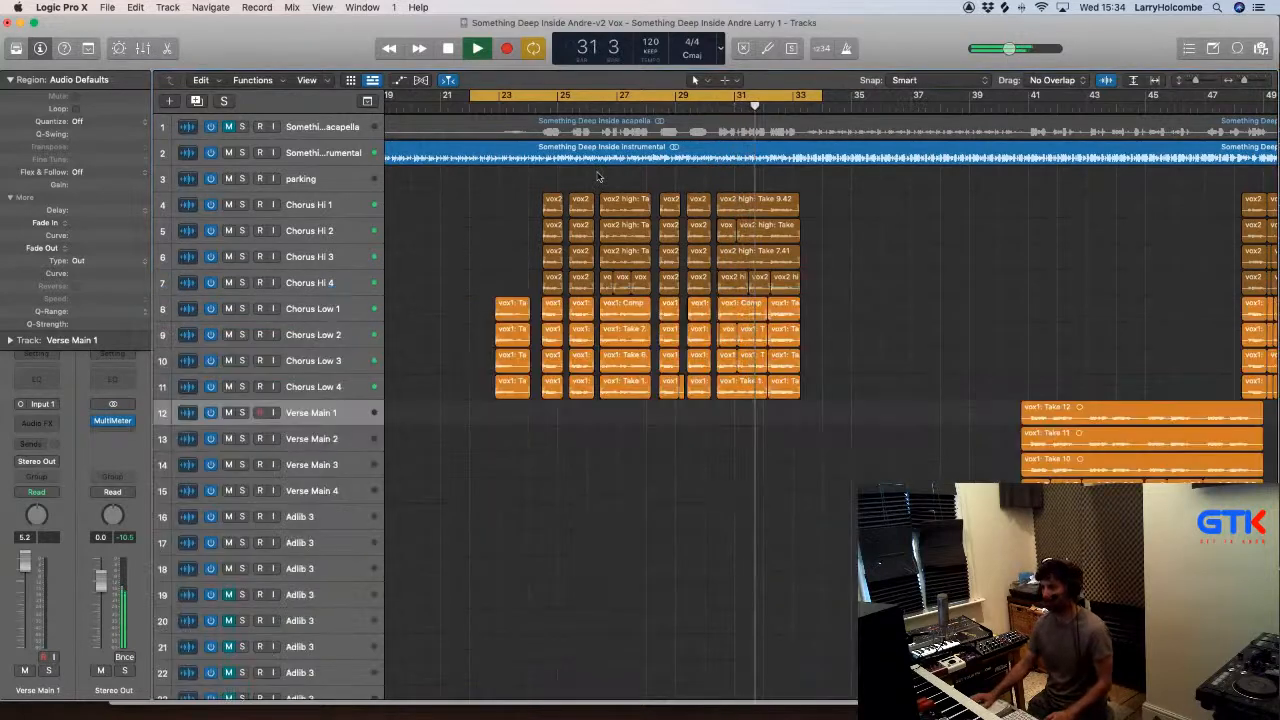
scroll(598, 178, down, 3)
click(607, 97)
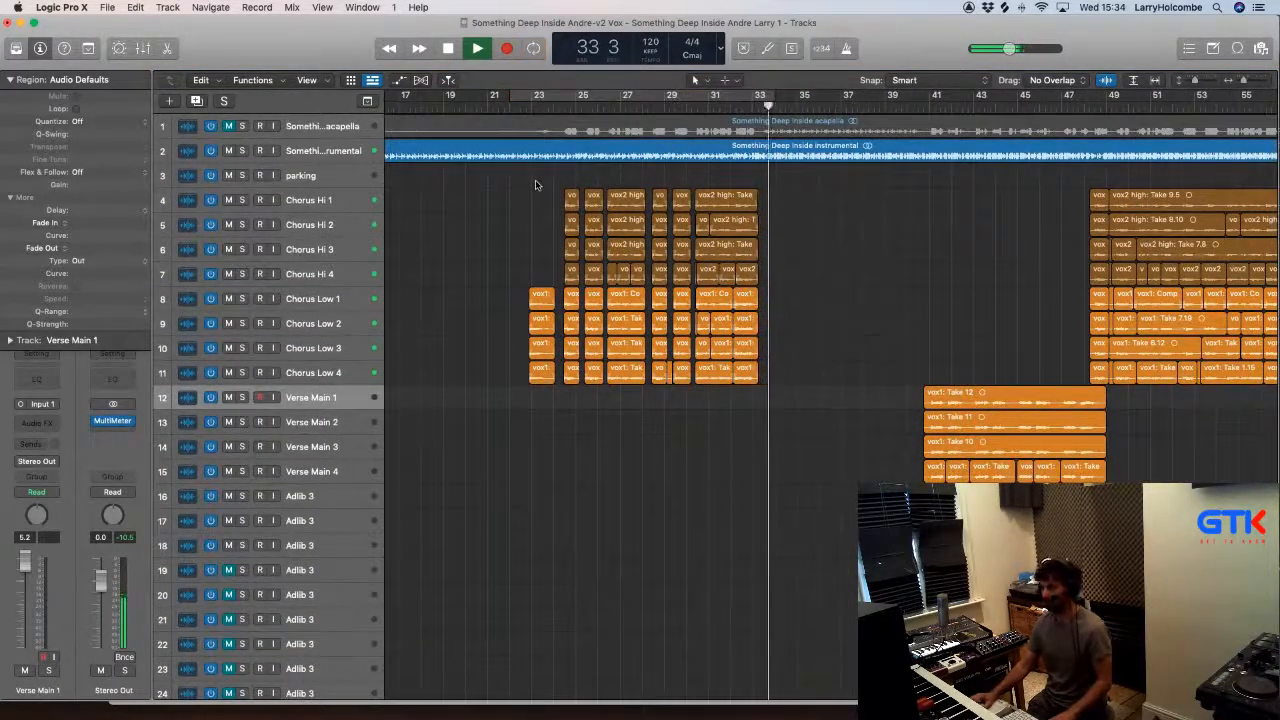
drag(527, 189, 804, 357)
key(super+Up)
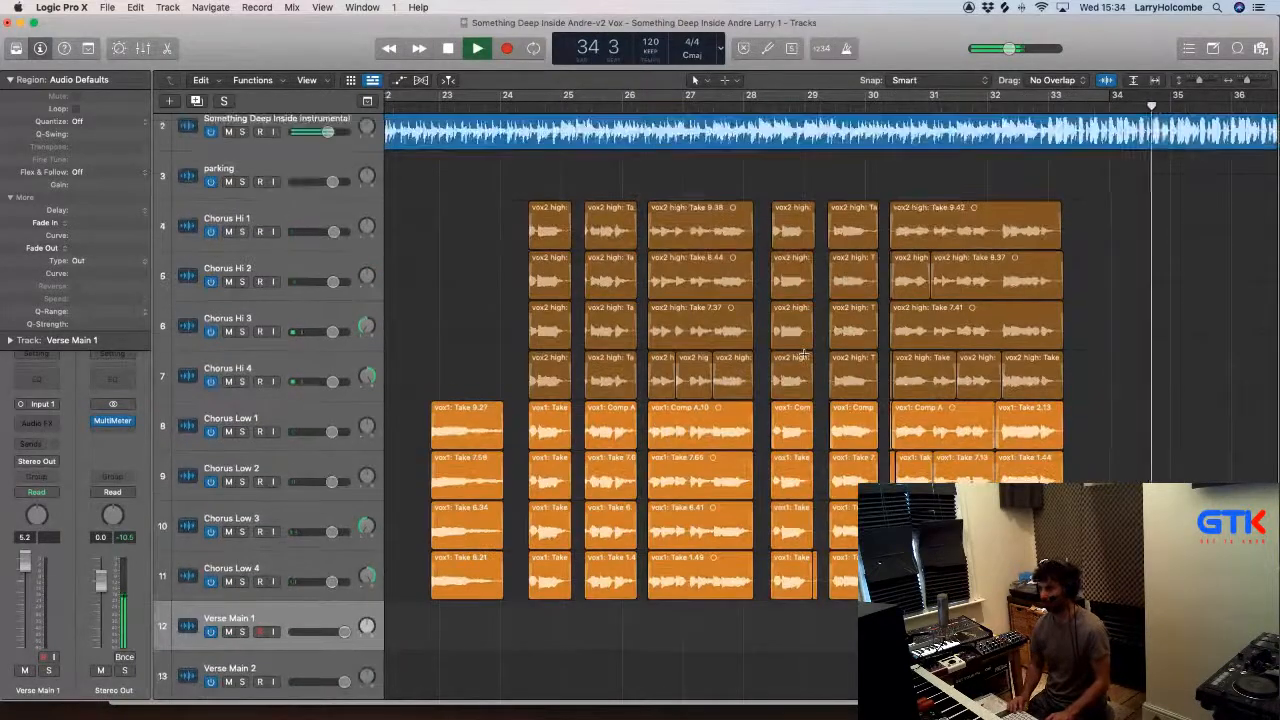
key(super+Up)
key(super+Left)
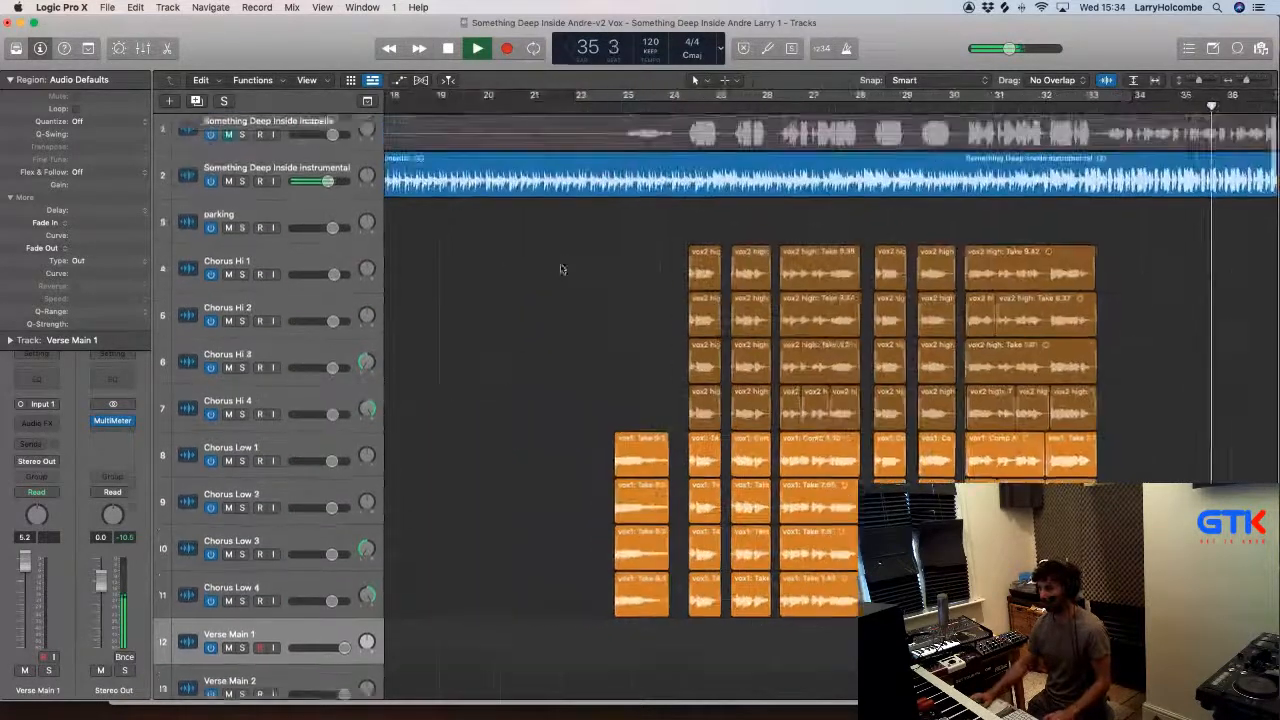
scroll(600, 262, up, 1)
key(space)
scroll(625, 259, right, 4)
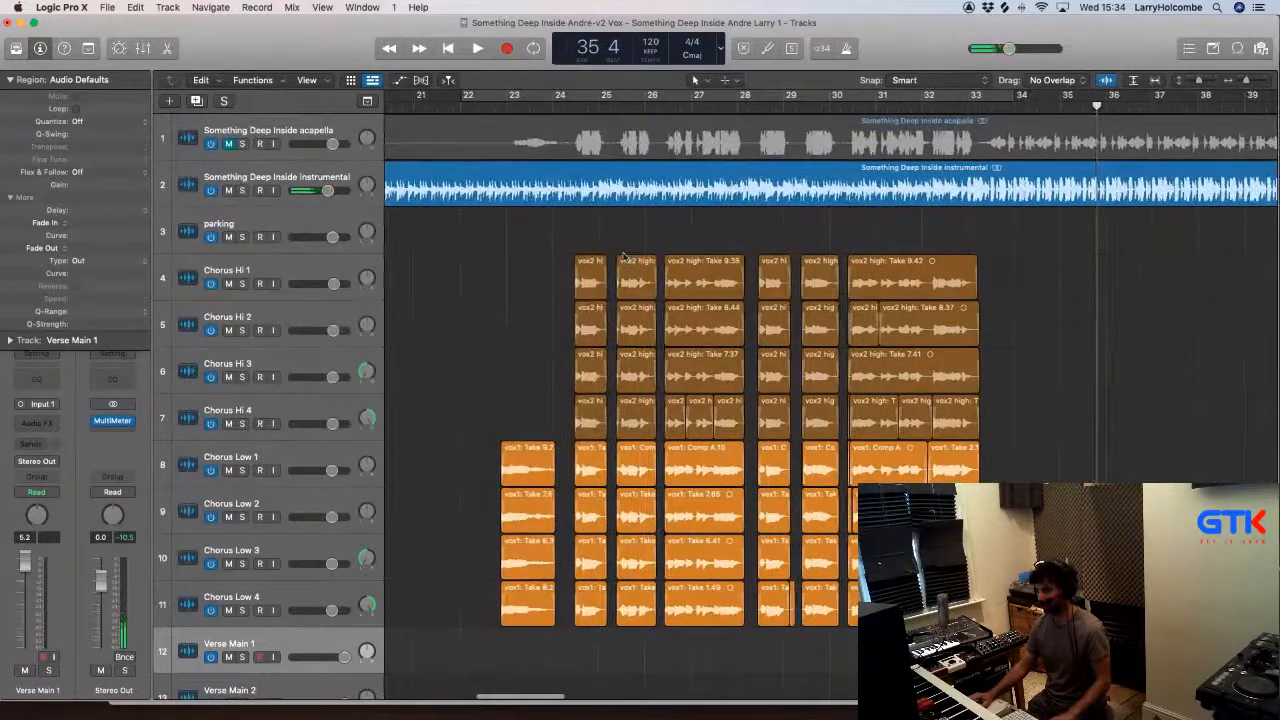
drag(243, 286, 243, 594)
double_click(484, 106)
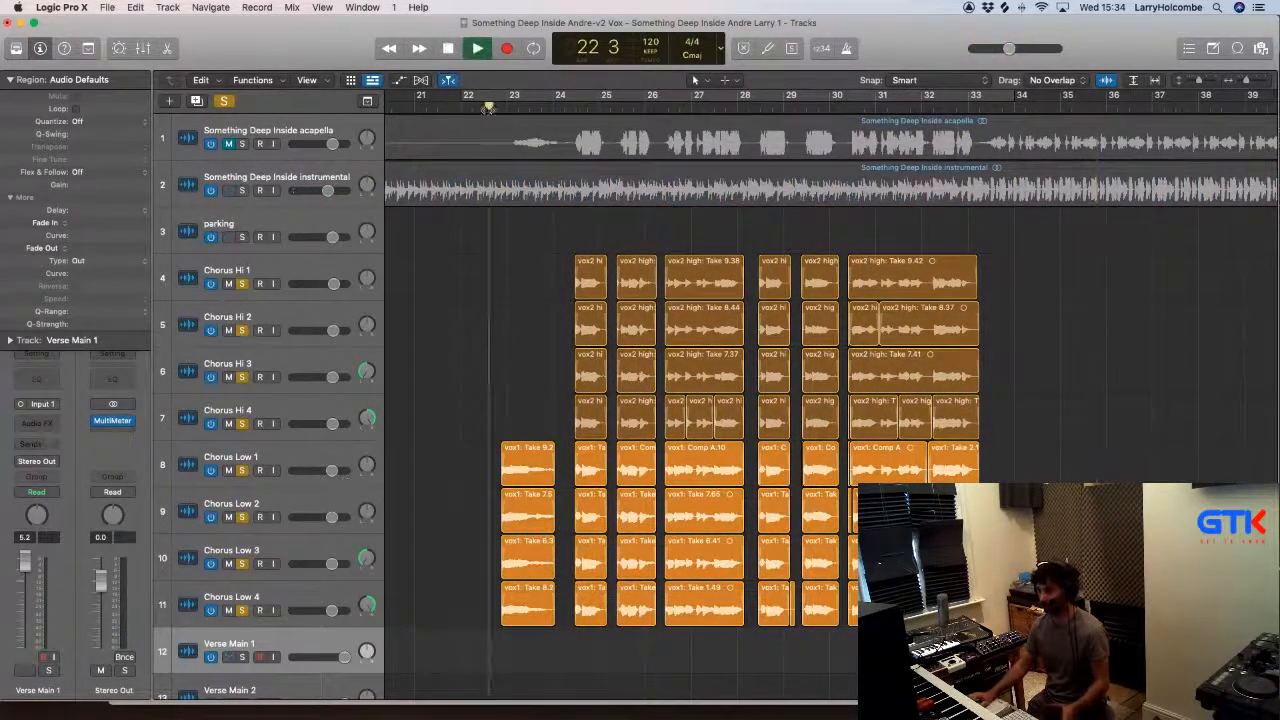
key(x)
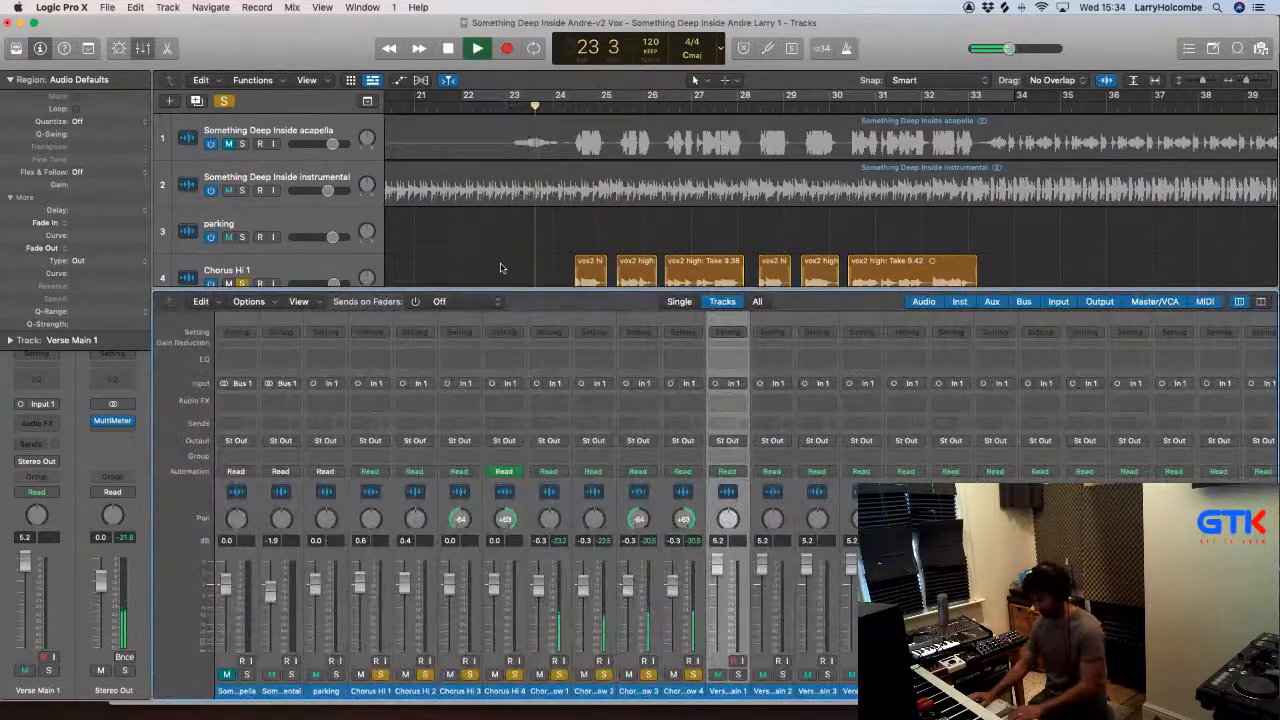
key(x)
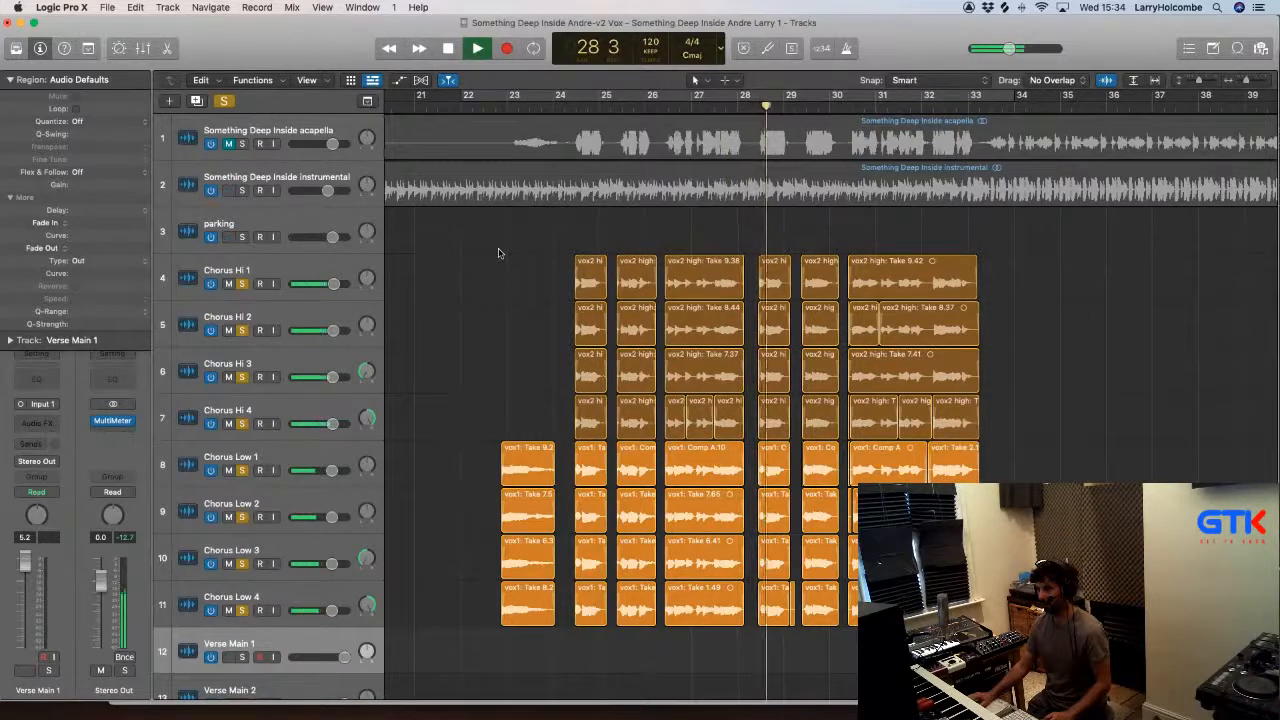
Step: Trim the bar-28 starts of Take 9.29, Take 8.33, Comp A.7 and the remaining Chorus Low regions
drag(751, 240, 850, 525)
drag(778, 420, 782, 424)
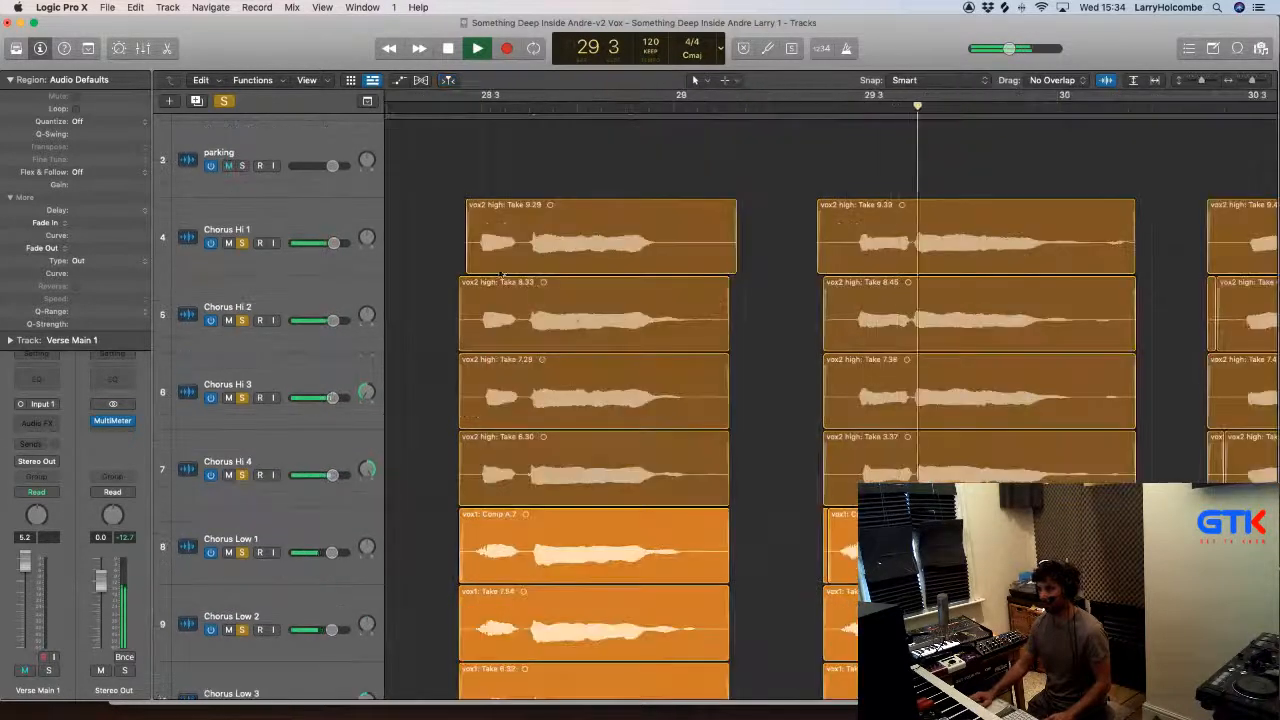
key(super+Up)
key(super+Up)
key(super+Up)
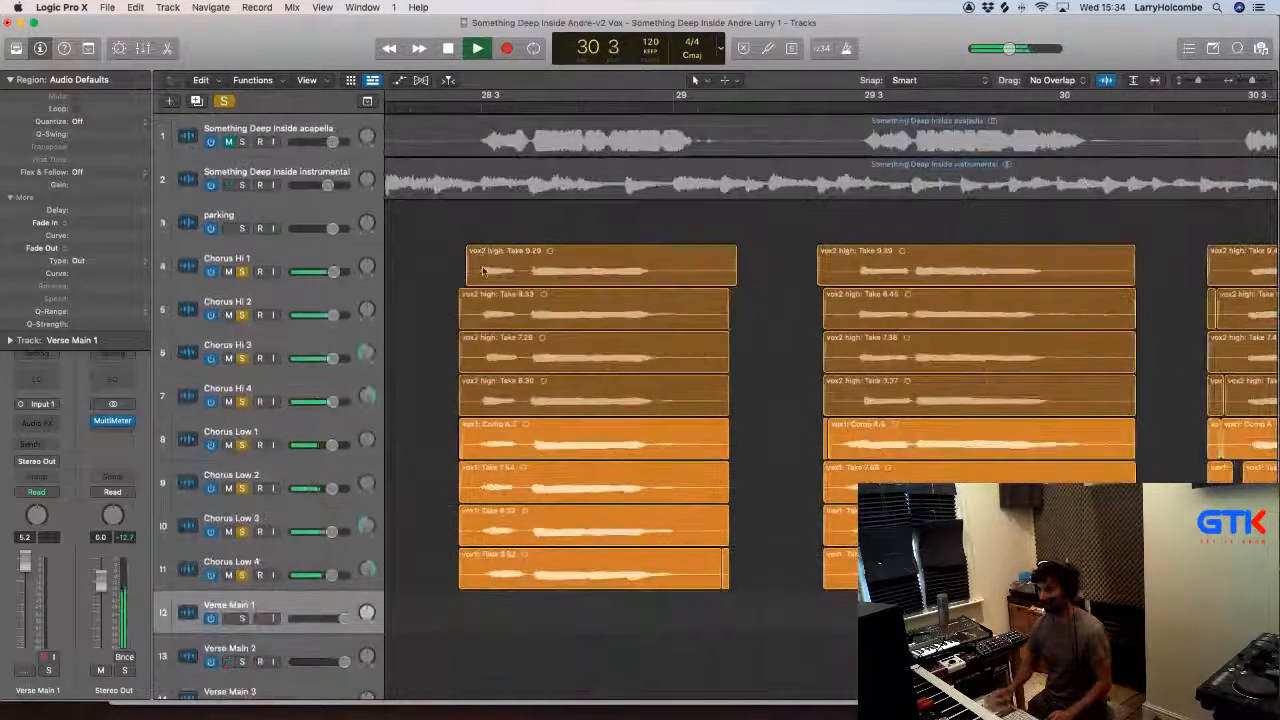
scroll(481, 273, left, 1)
drag(490, 279, 502, 279)
drag(485, 324, 500, 405)
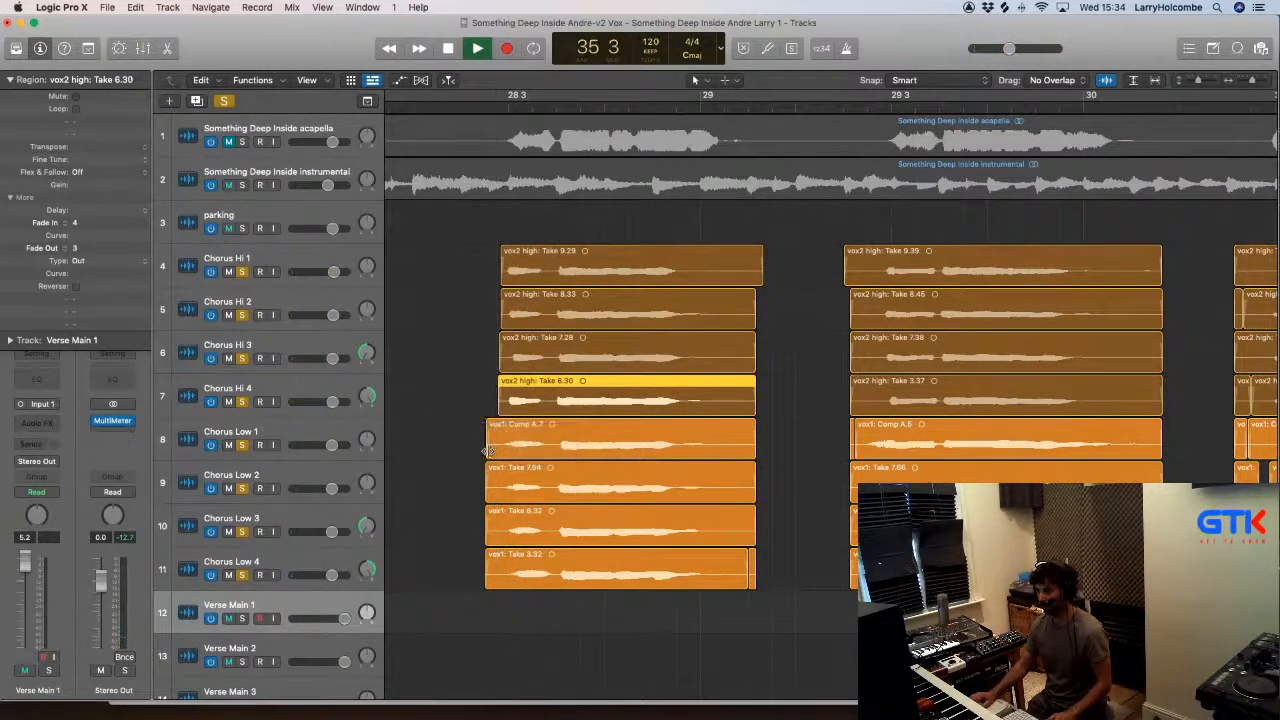
drag(489, 450, 498, 449)
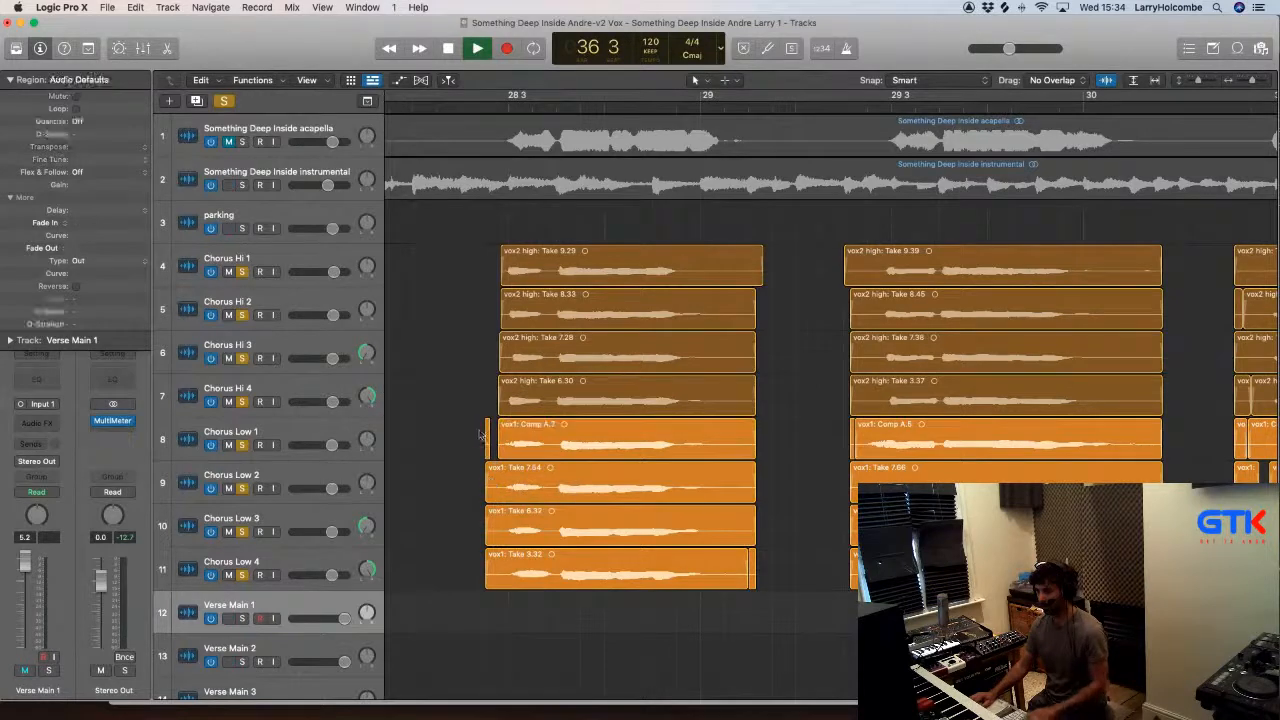
click(432, 109)
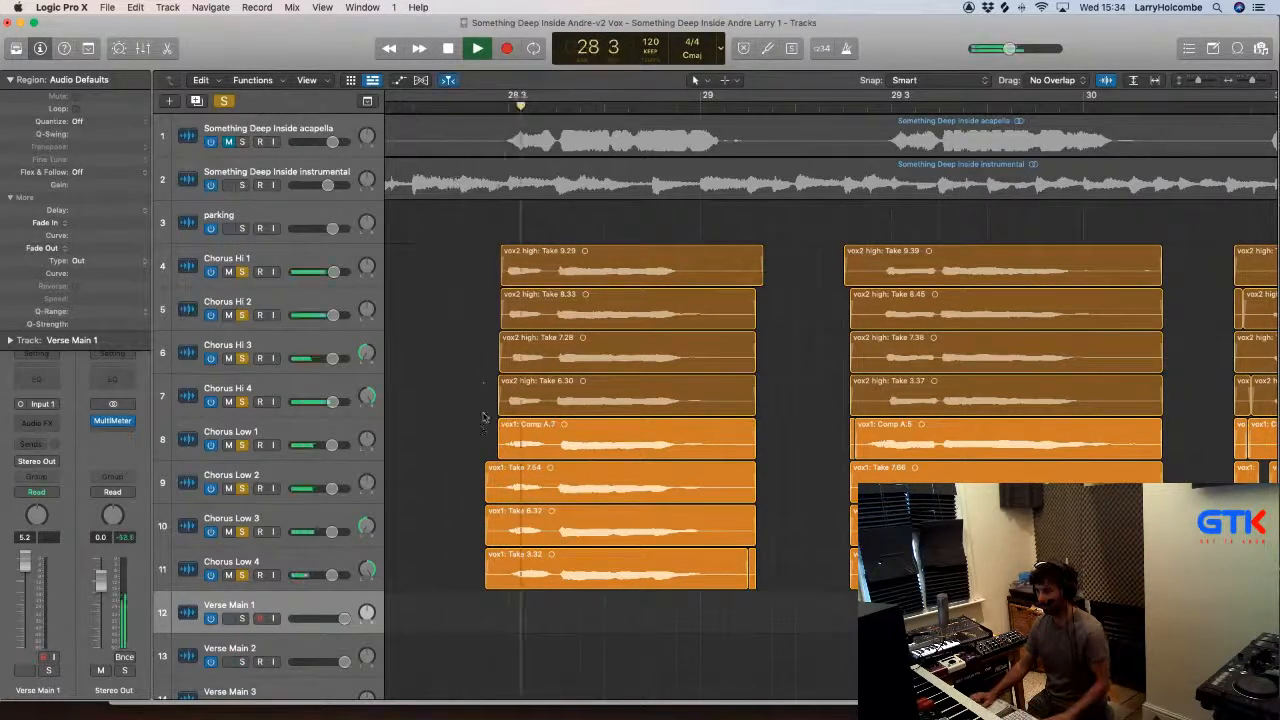
drag(486, 429, 498, 577)
key(space)
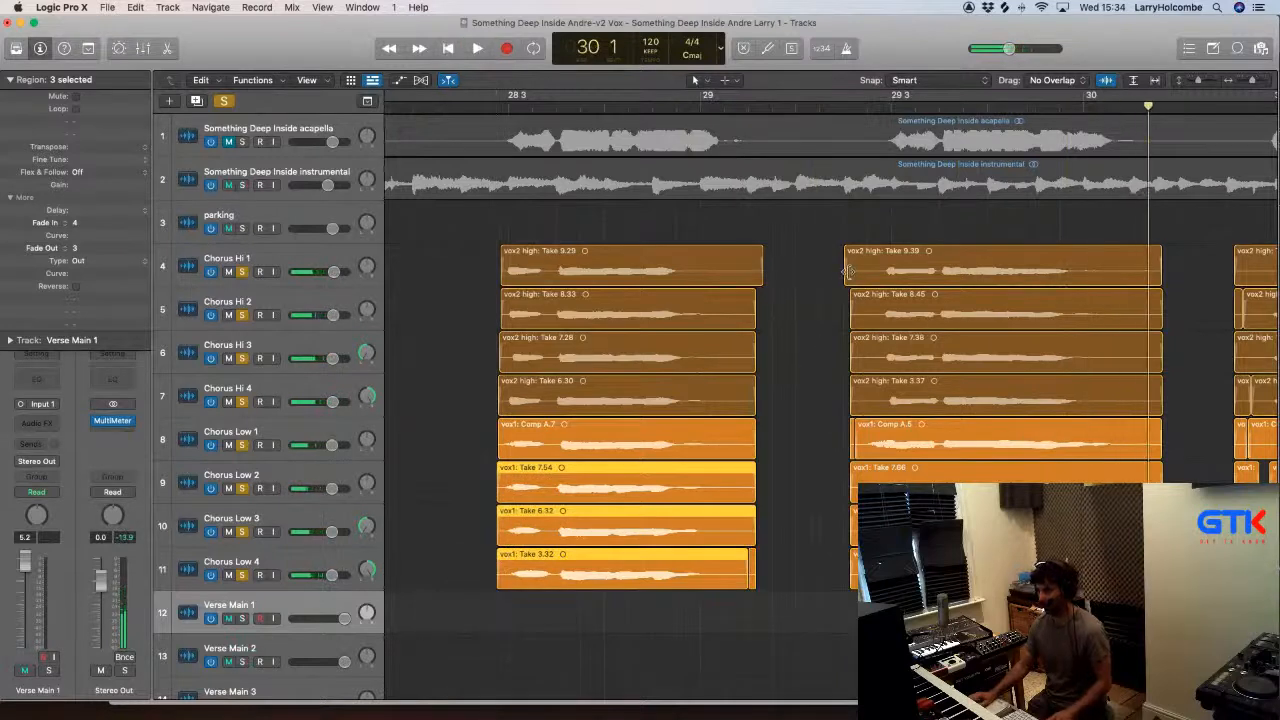
Step: Trim the starts of Takes 9.39, 8.45, 7.38 and 3.37 on Chorus Hi 1–4
drag(848, 270, 874, 271)
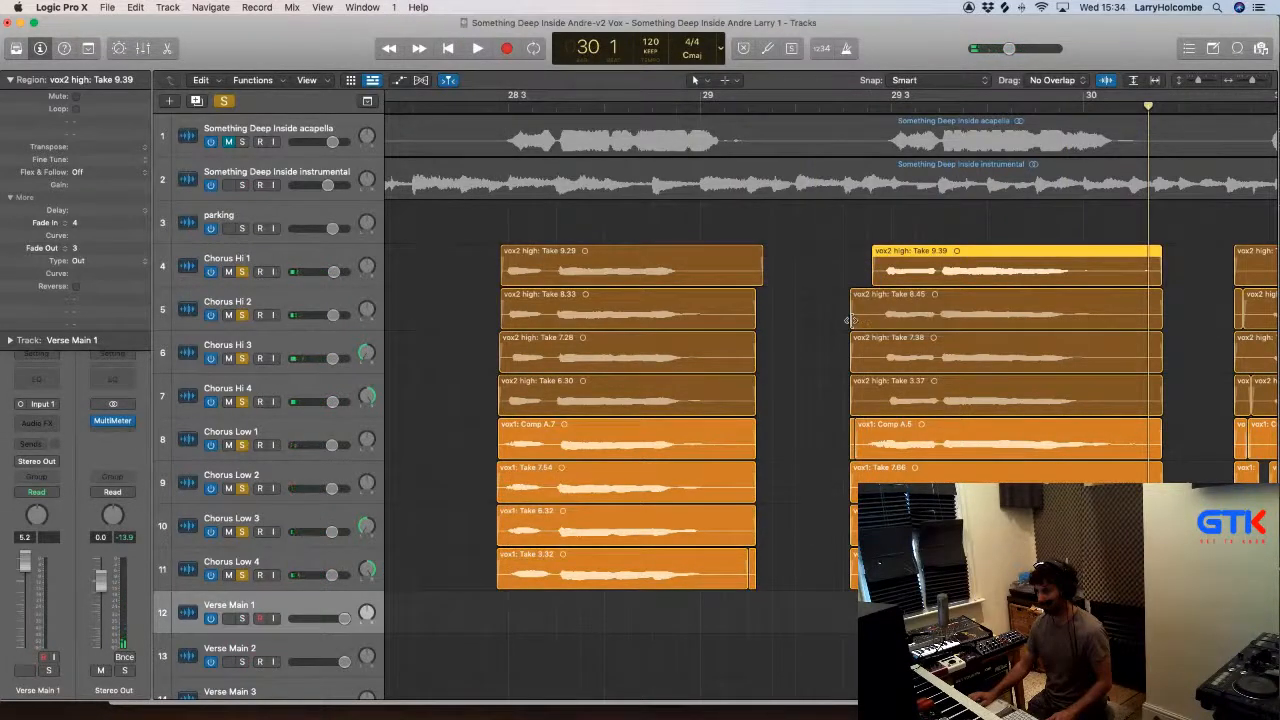
drag(848, 320, 875, 320)
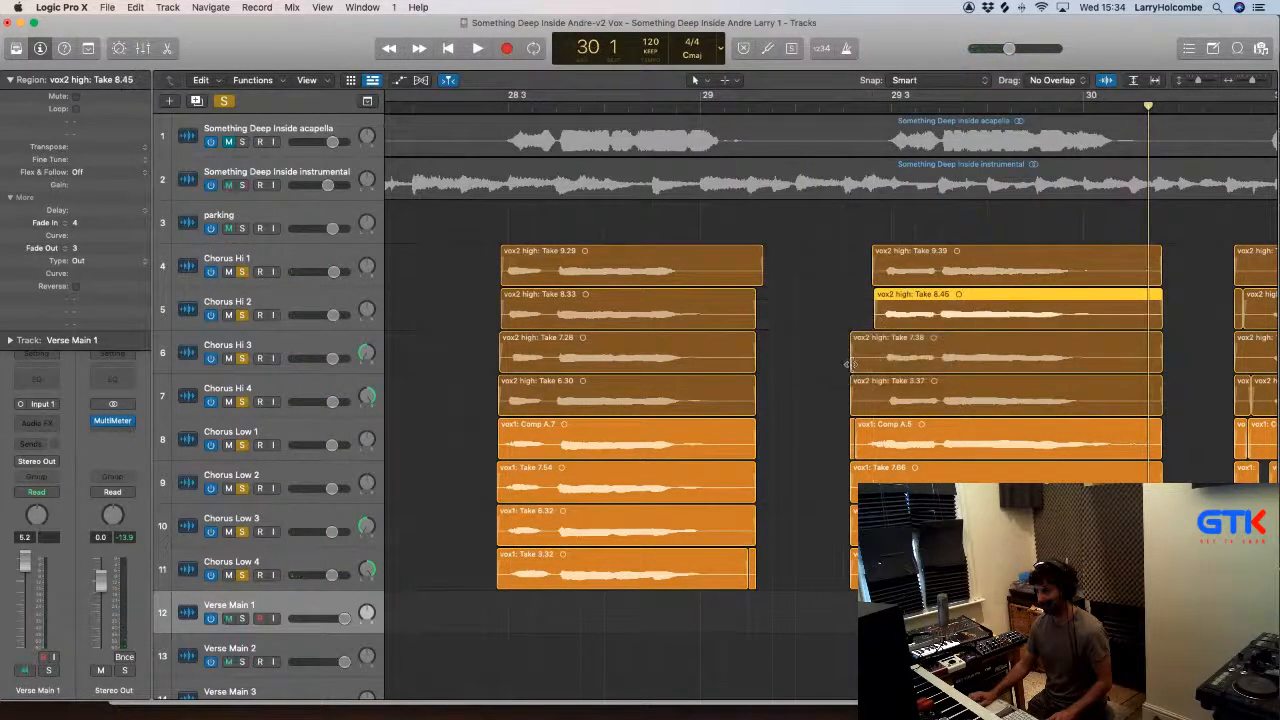
drag(848, 364, 875, 364)
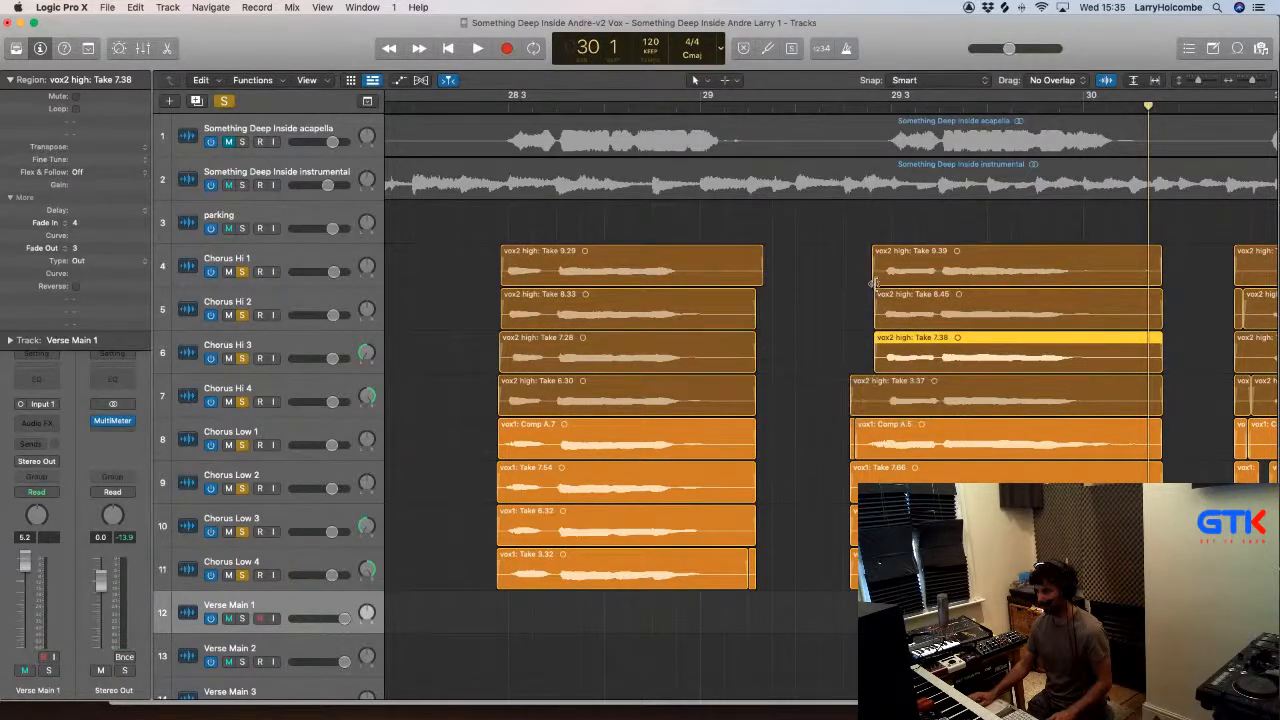
drag(872, 283, 878, 283)
click(852, 403)
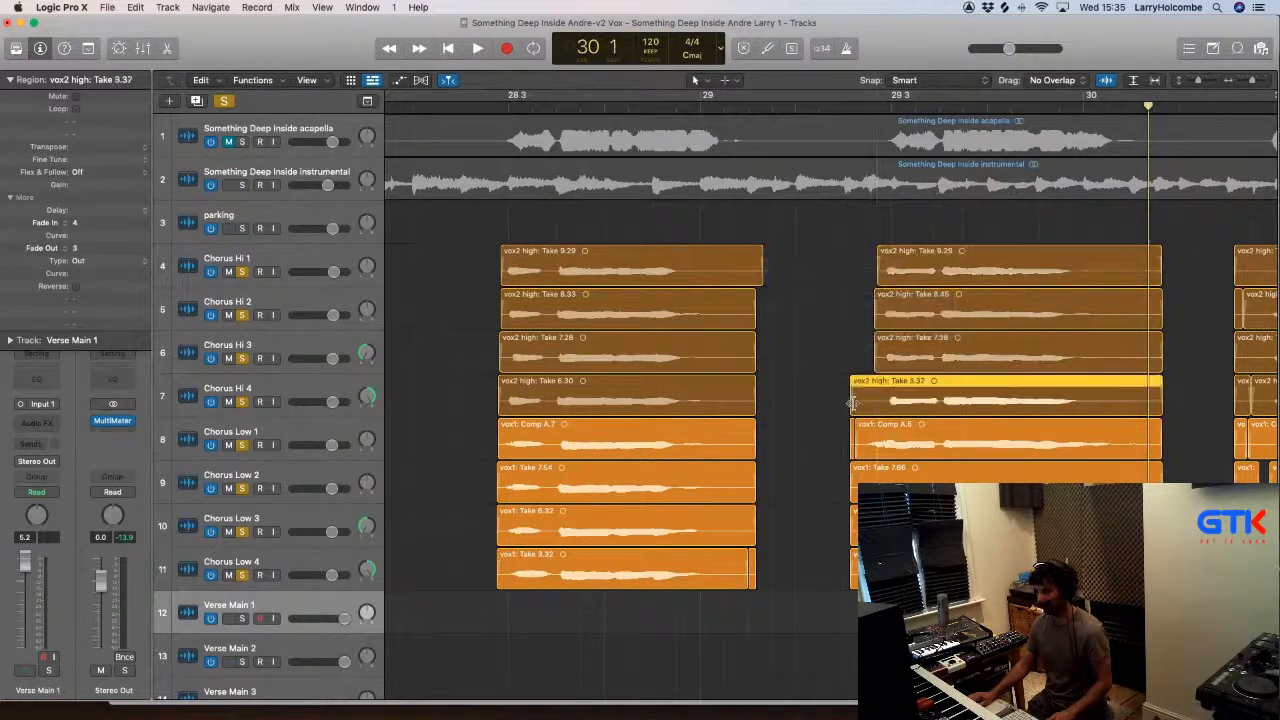
drag(852, 403, 883, 403)
click(852, 443)
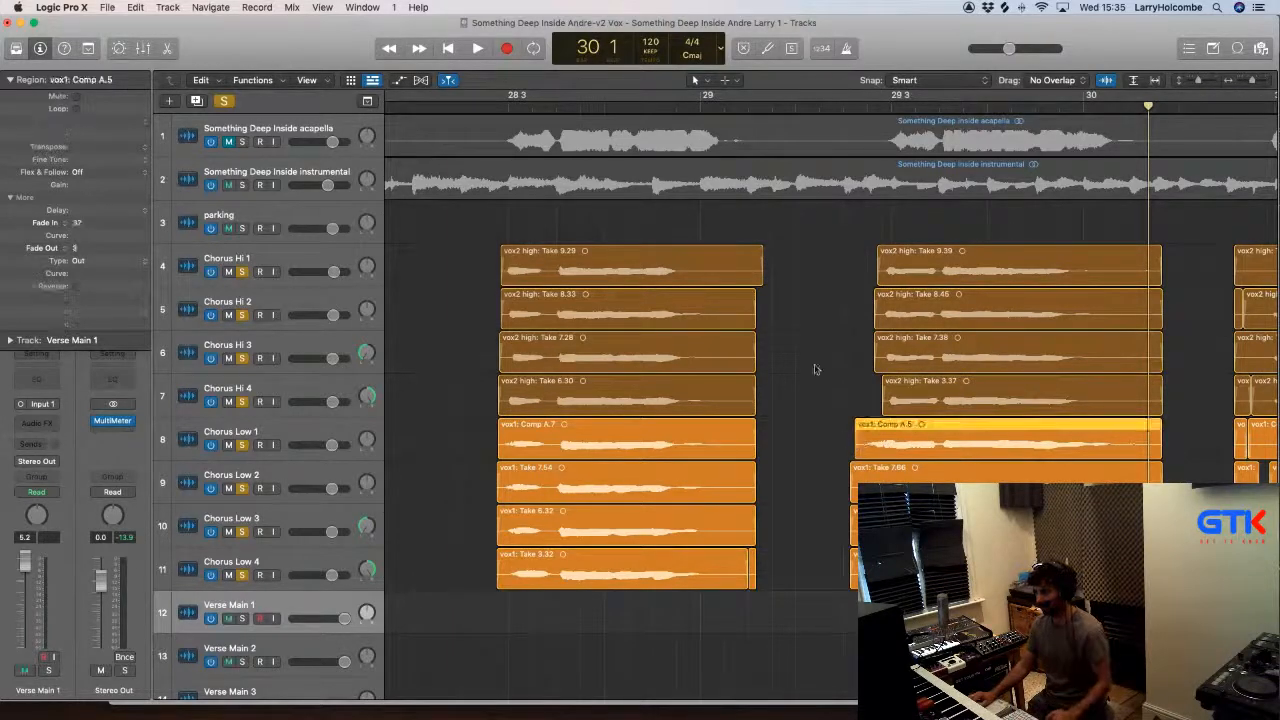
Step: Trim the bar-29 starts of Comp A.5, Take 4.26 and Take 1.50 on Chorus Low
drag(812, 342, 958, 530)
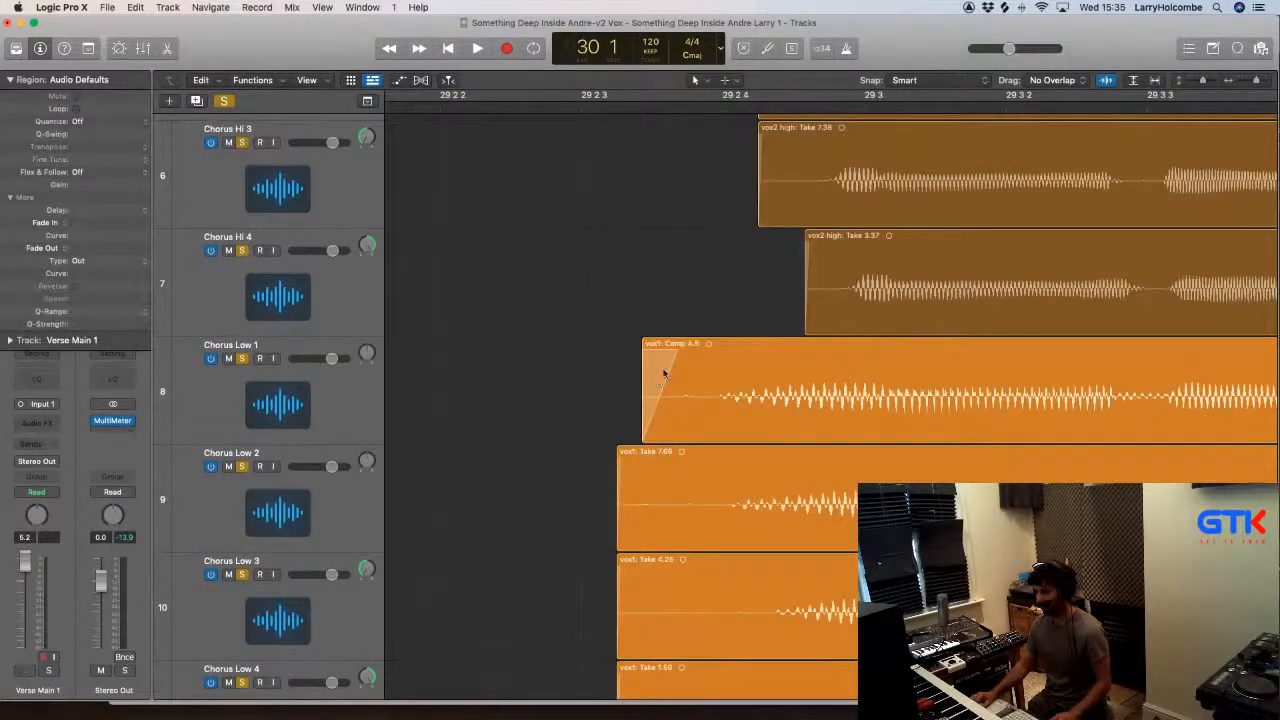
drag(648, 423, 669, 423)
drag(617, 517, 703, 517)
scroll(613, 456, down, 3)
drag(613, 456, 717, 505)
drag(619, 614, 729, 614)
key(z)
scroll(632, 334, up, 3)
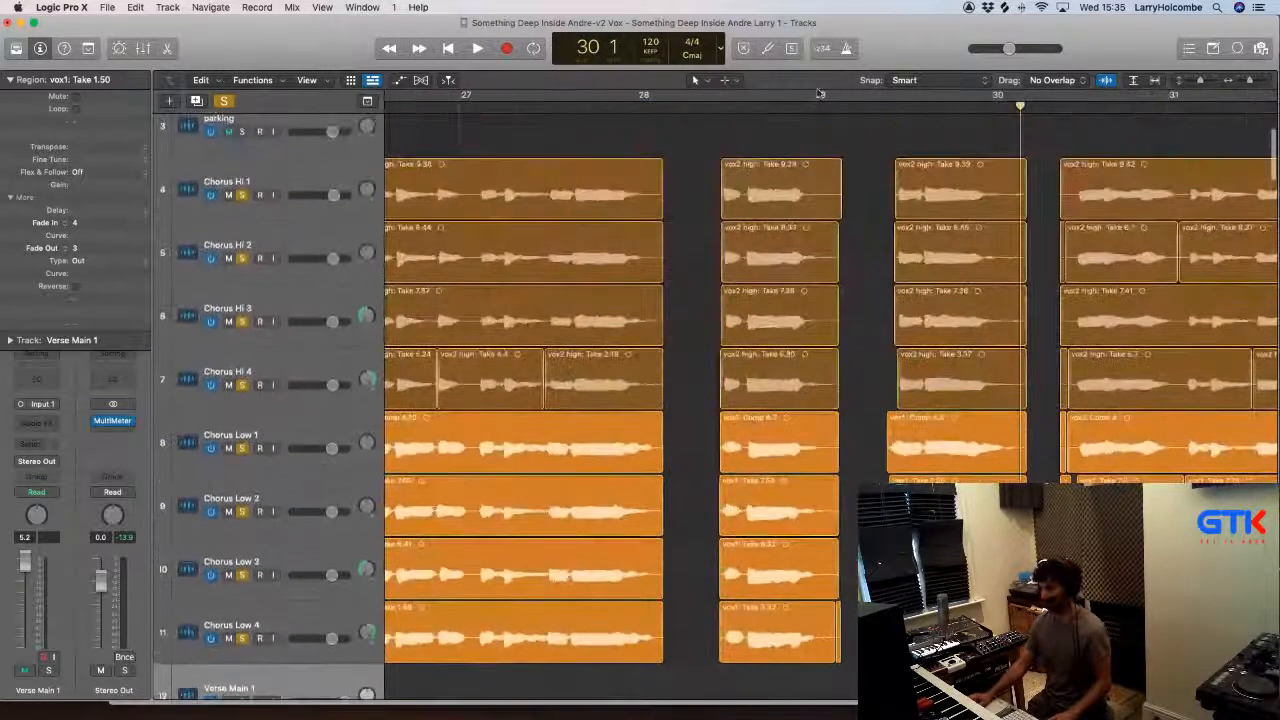
Step: Delete the tiny stray fragments on Chorus Hi 2 and Chorus Hi 4 near bar 30
key(space)
key(super+Up)
key(super+Up)
key(super+Up)
key(super+Up)
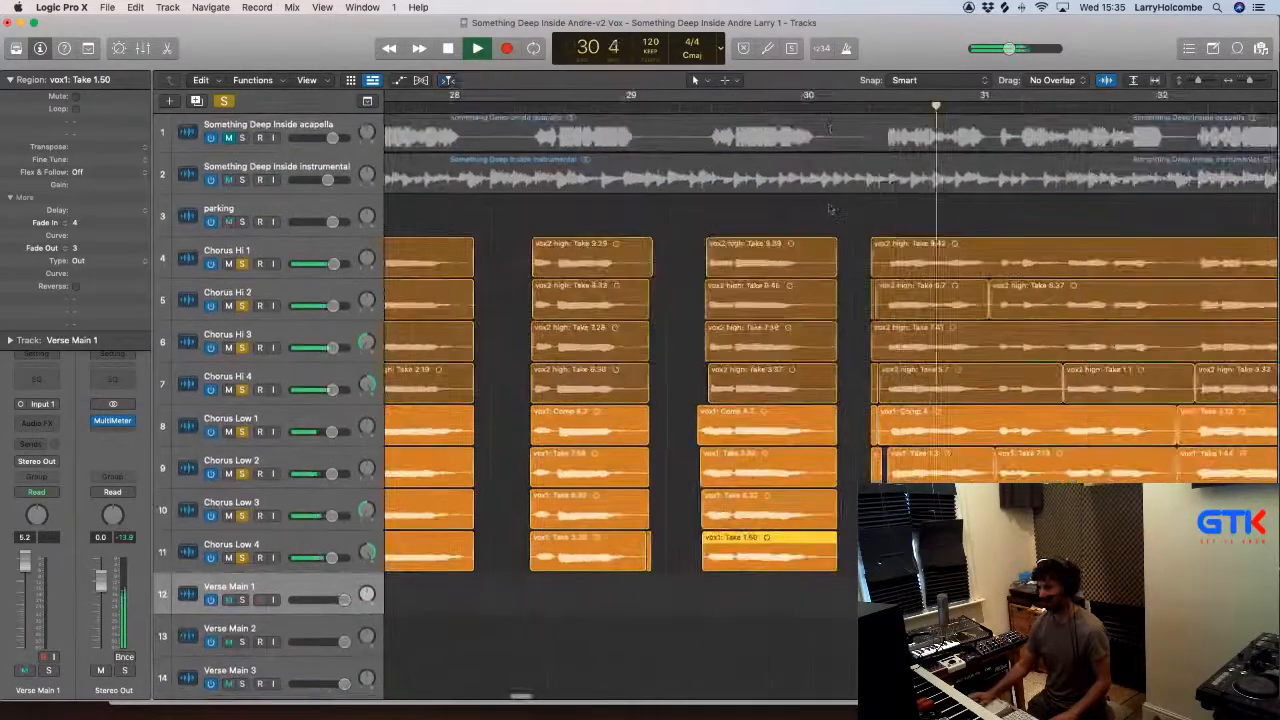
drag(805, 193, 887, 480)
click(706, 234)
key(Delete)
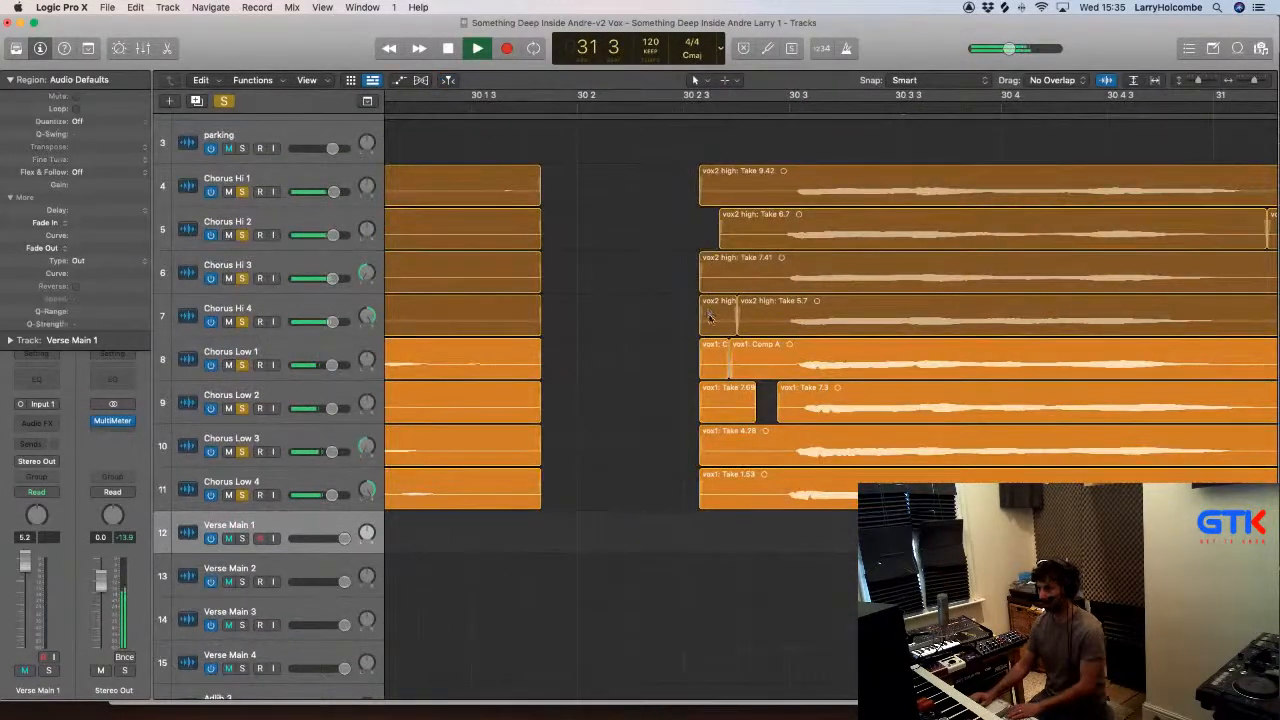
key(Delete)
click(739, 248)
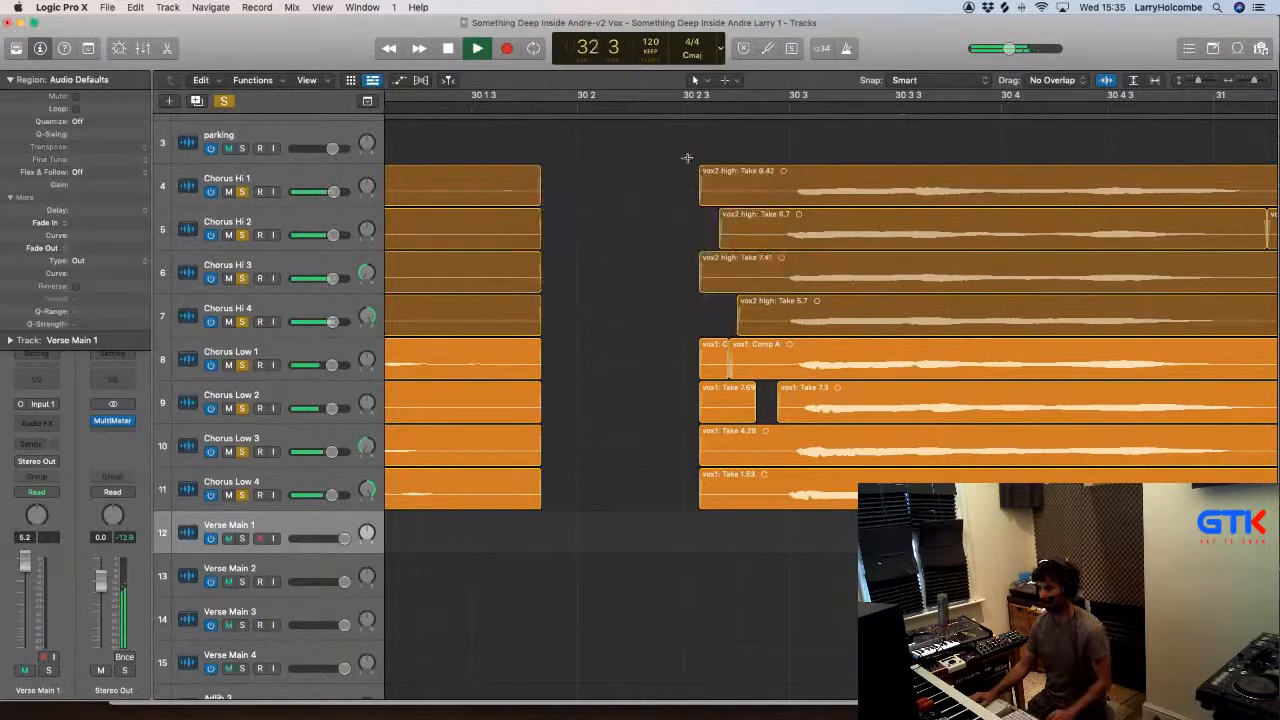
Step: Erase the slice before bar 30 3 across the chorus tracks, leaving eight regions starting there
mouse_move(689, 158)
mouse_down()
mouse_move(643, 510)
mouse_move(866, 510)
mouse_move(781, 507)
mouse_up()
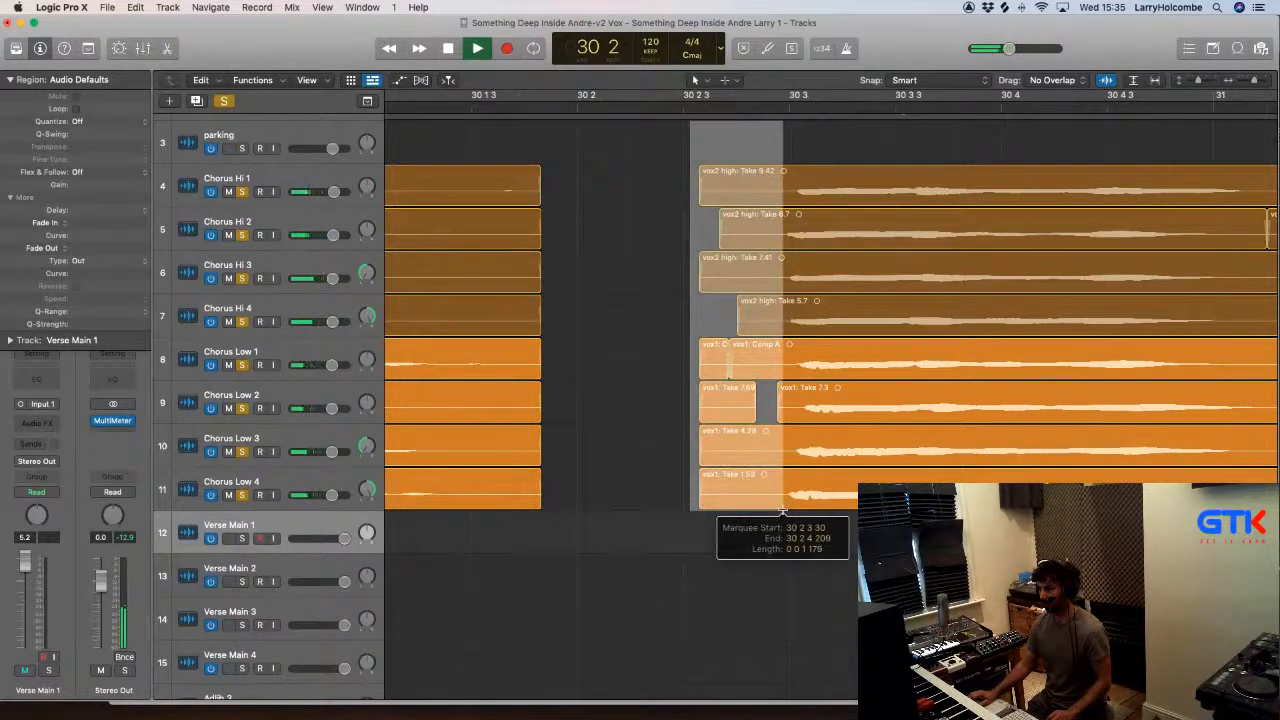
key(Delete)
click(740, 248)
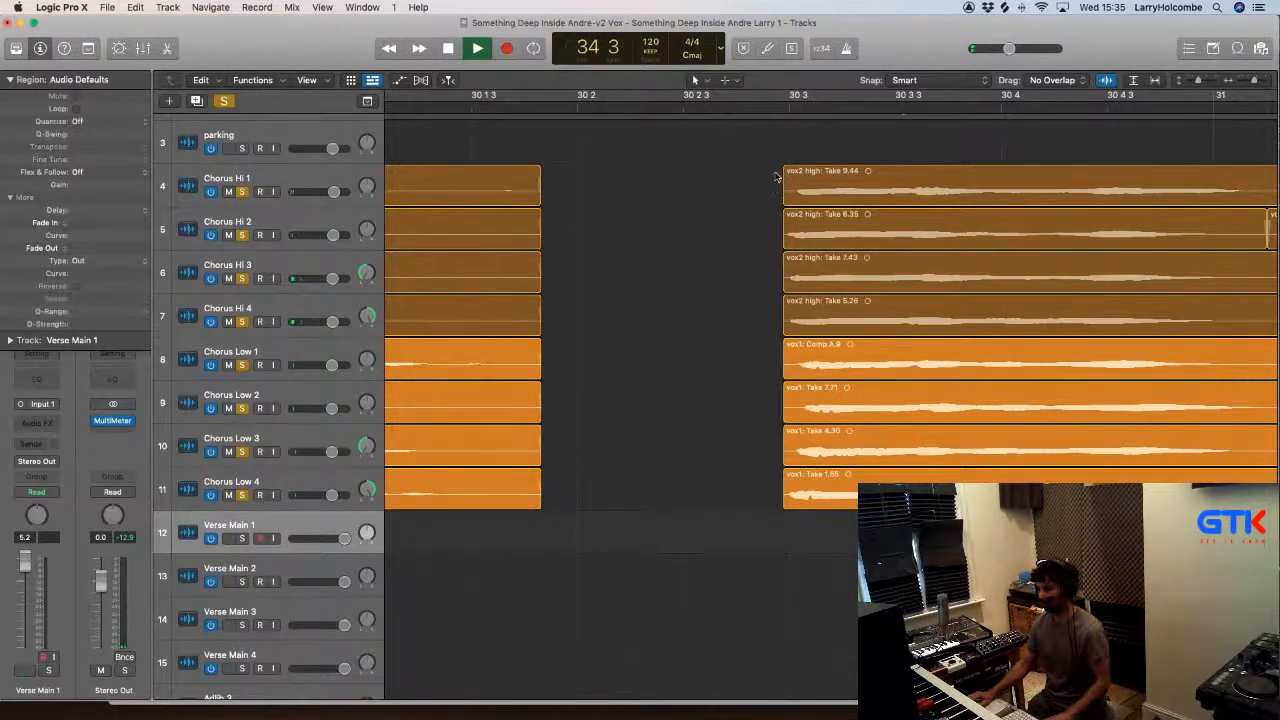
drag(771, 157, 824, 486)
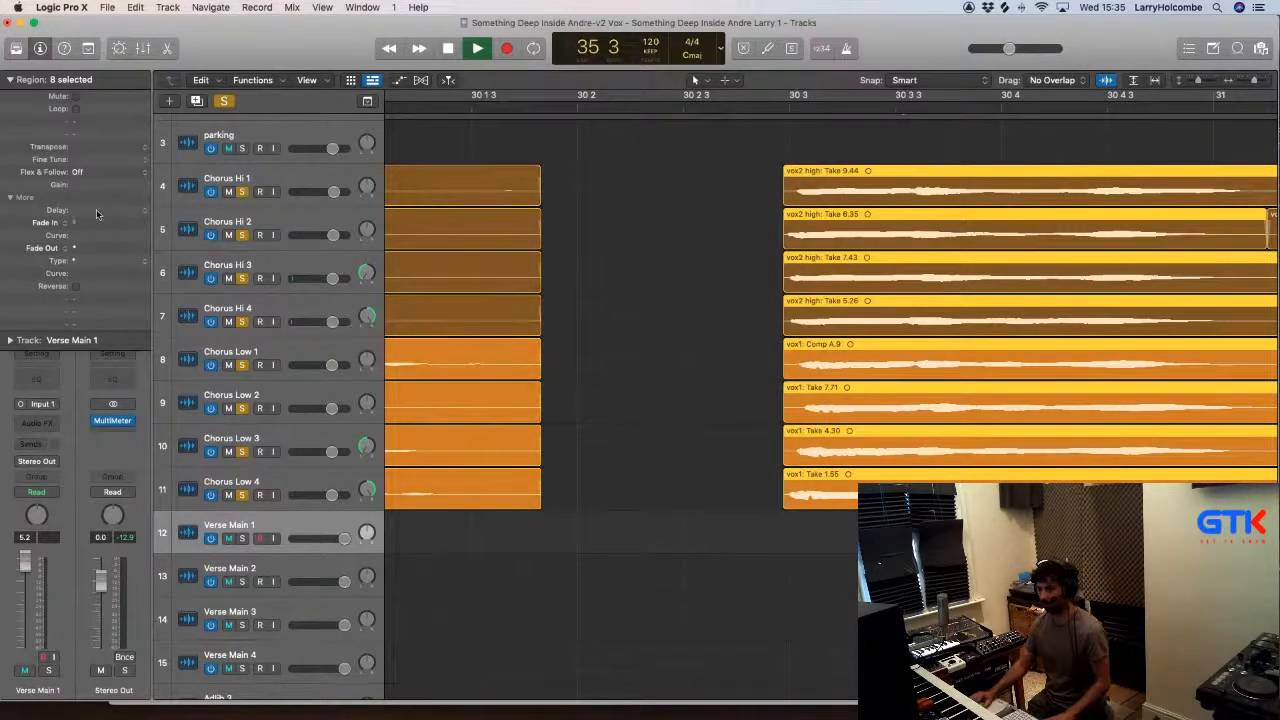
ctrl+alt+click(660, 259)
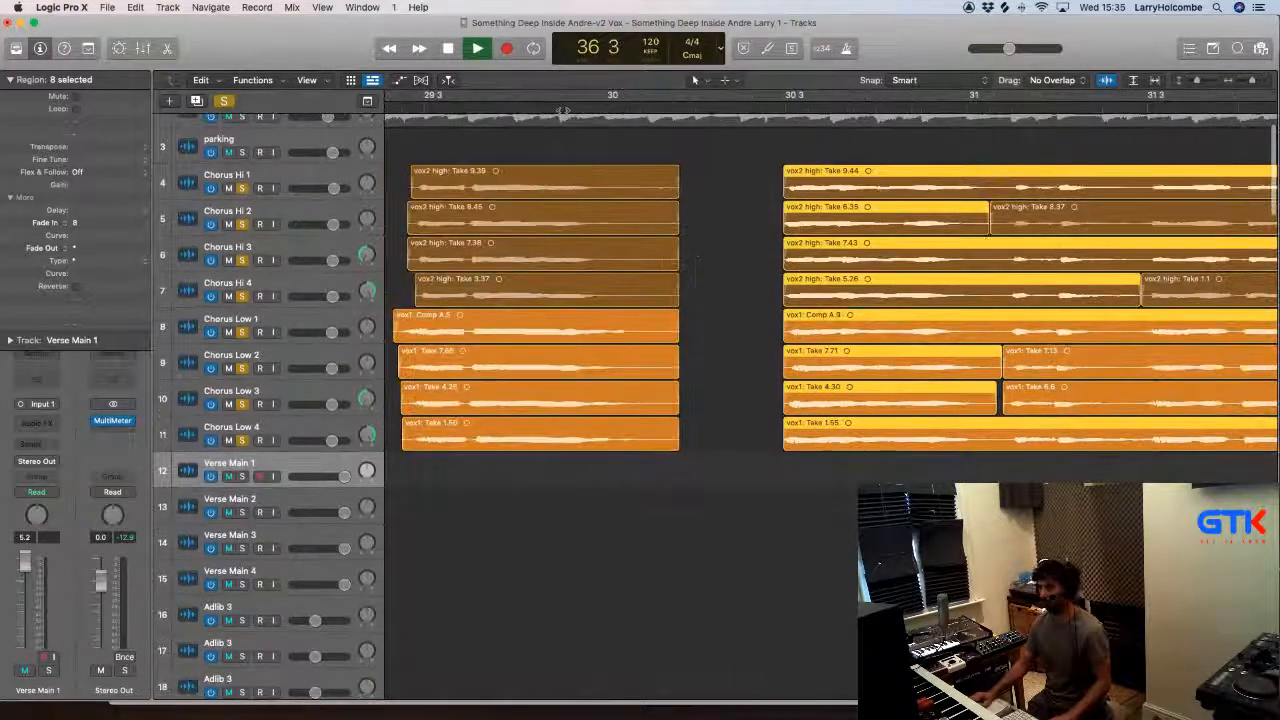
Step: Play from bar 29, then zoom in on the chorus region endings near bar 33
click(563, 110)
ctrl+alt+click(721, 156)
scroll(722, 157, right, 2)
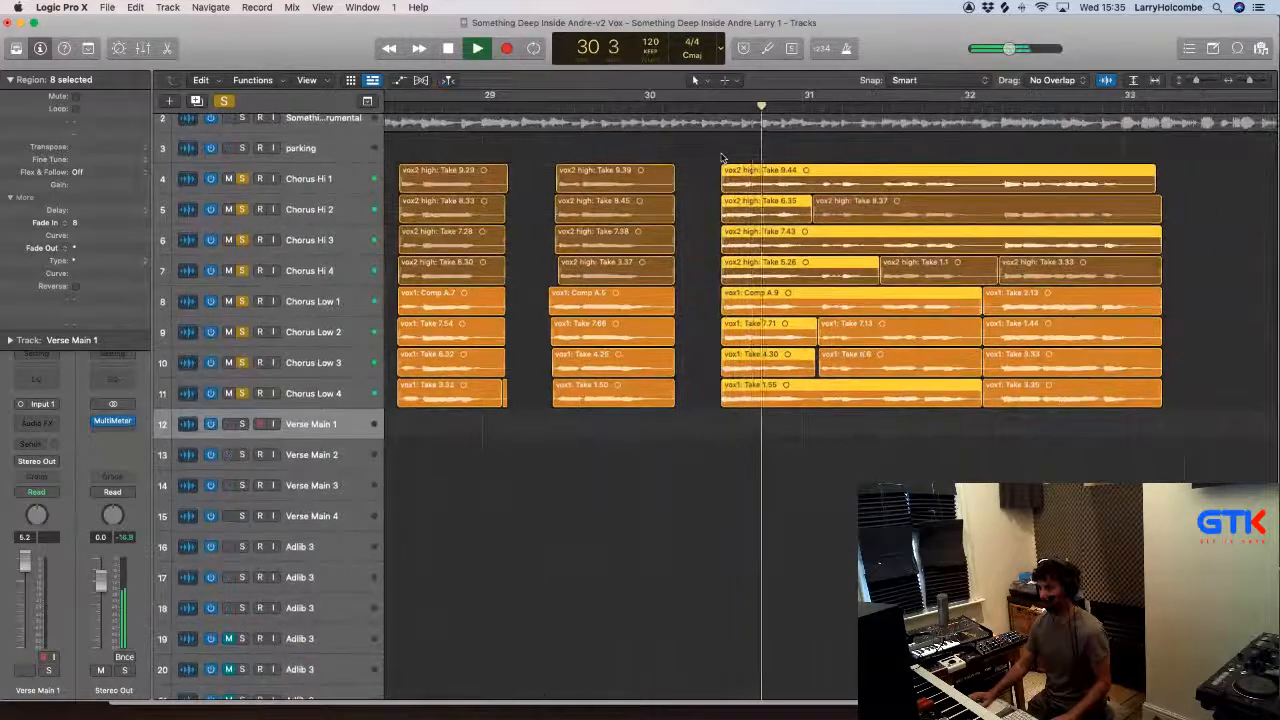
scroll(722, 158, right, 1)
drag(814, 131, 1117, 518)
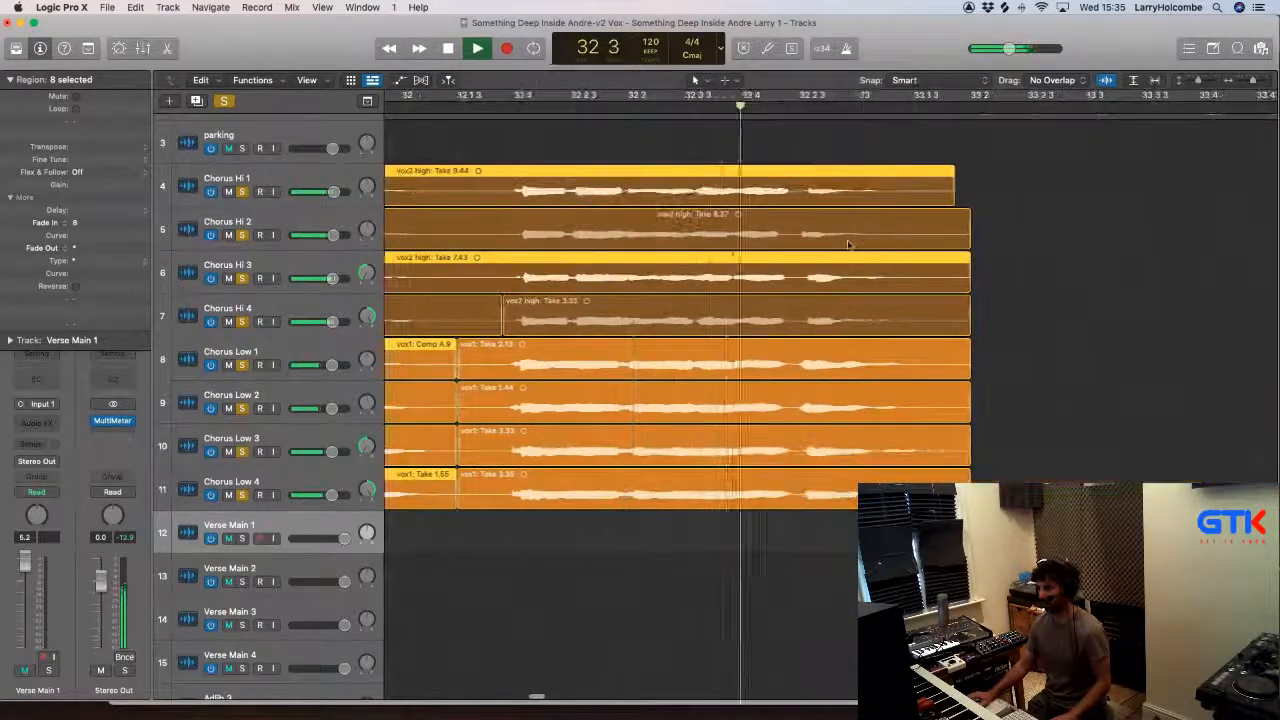
scroll(848, 244, right, 2)
key(space)
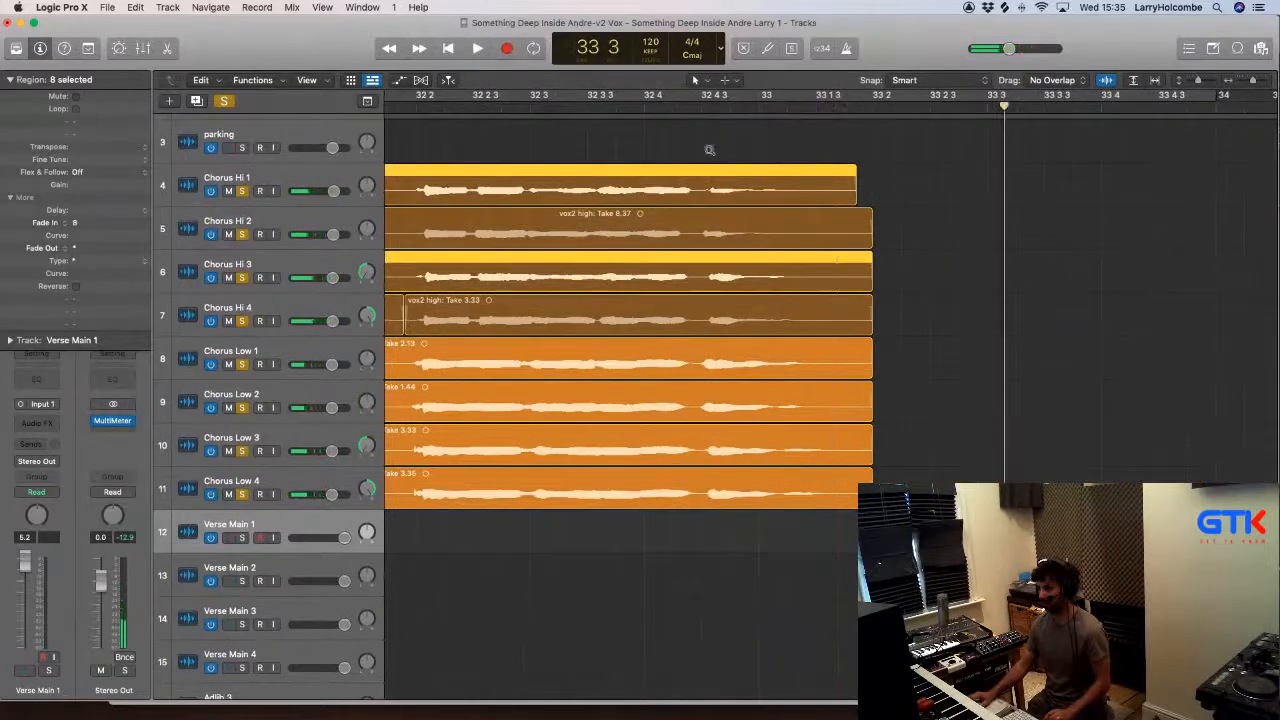
drag(704, 149, 1038, 633)
Step: Cut the tails of the eight chorus regions near bar 33 evenly in one marquee deletion
scroll(712, 230, left, 2)
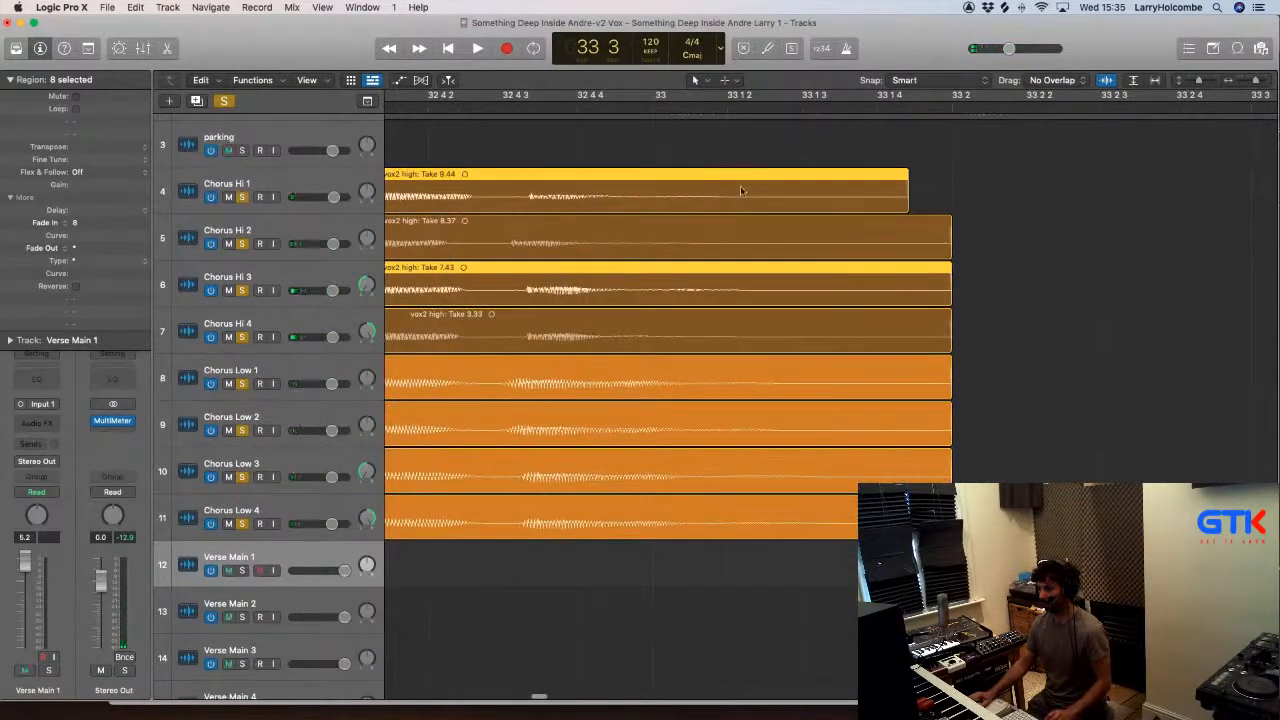
drag(757, 180, 902, 588)
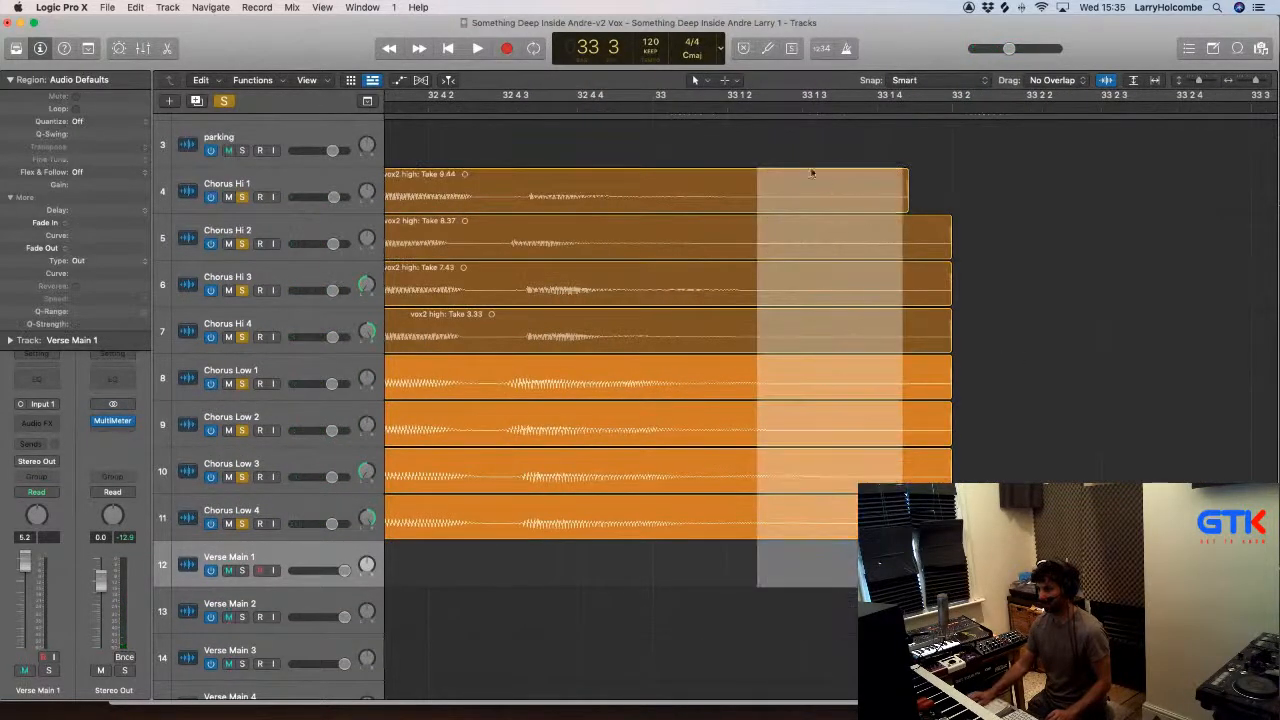
click(779, 140)
drag(784, 180, 1030, 560)
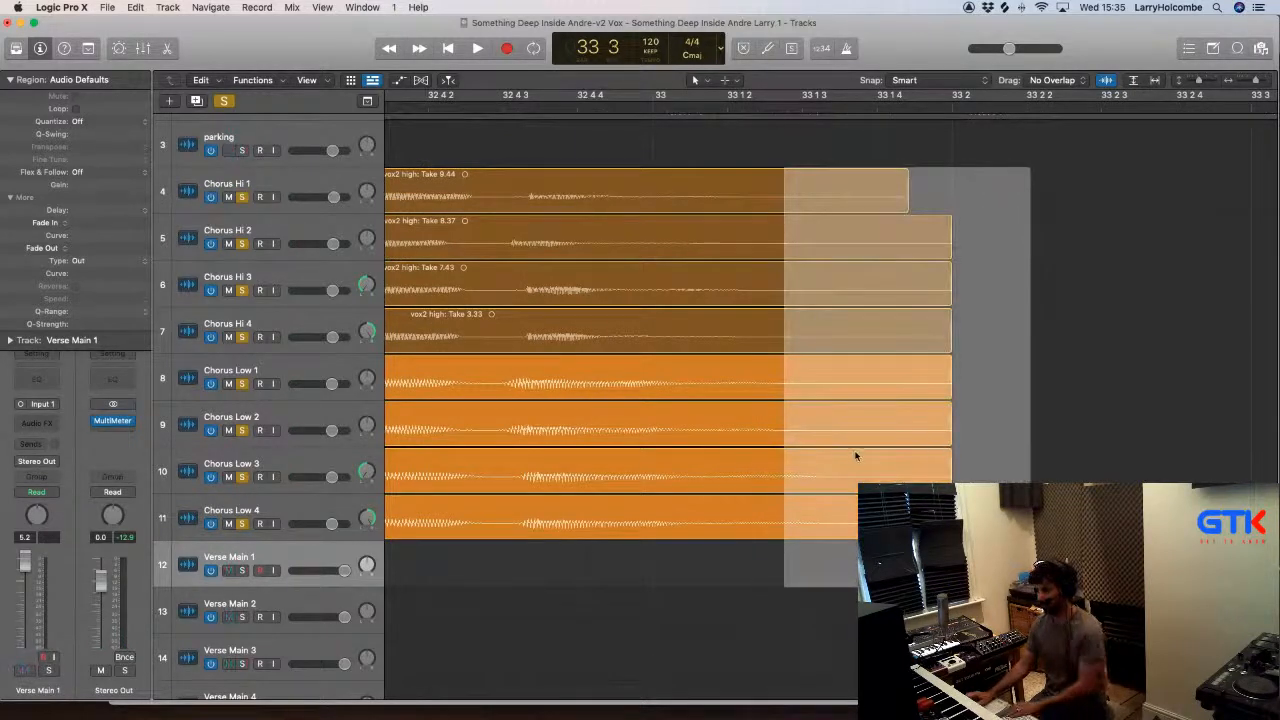
key(Delete)
key(Return)
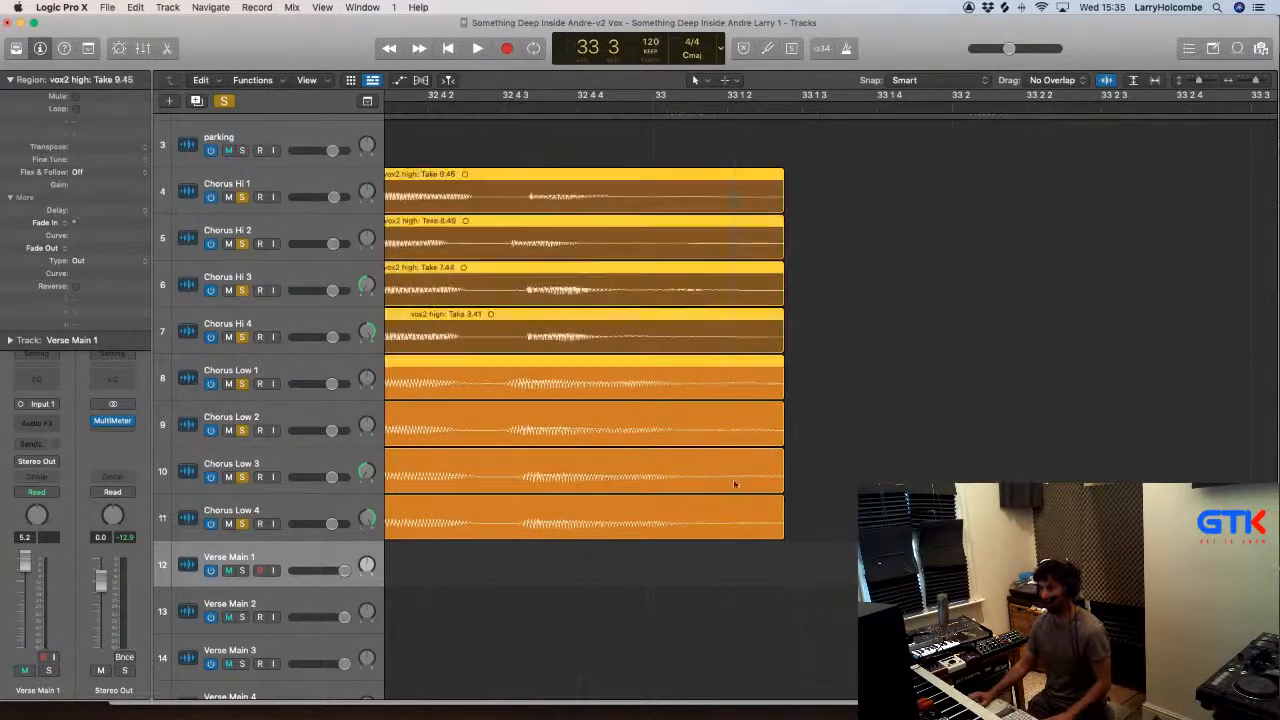
key(super+a)
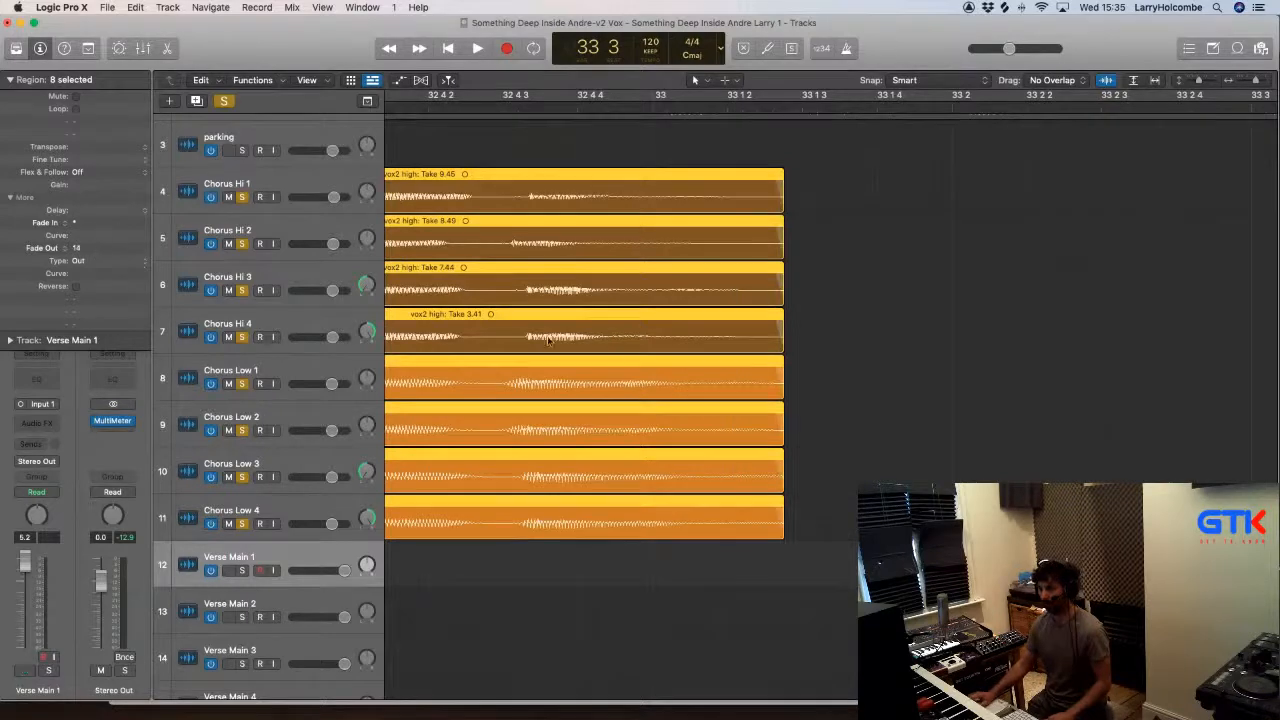
scroll(548, 341, down, 4)
scroll(628, 360, left, 3)
scroll(628, 360, down, 4)
click(819, 248)
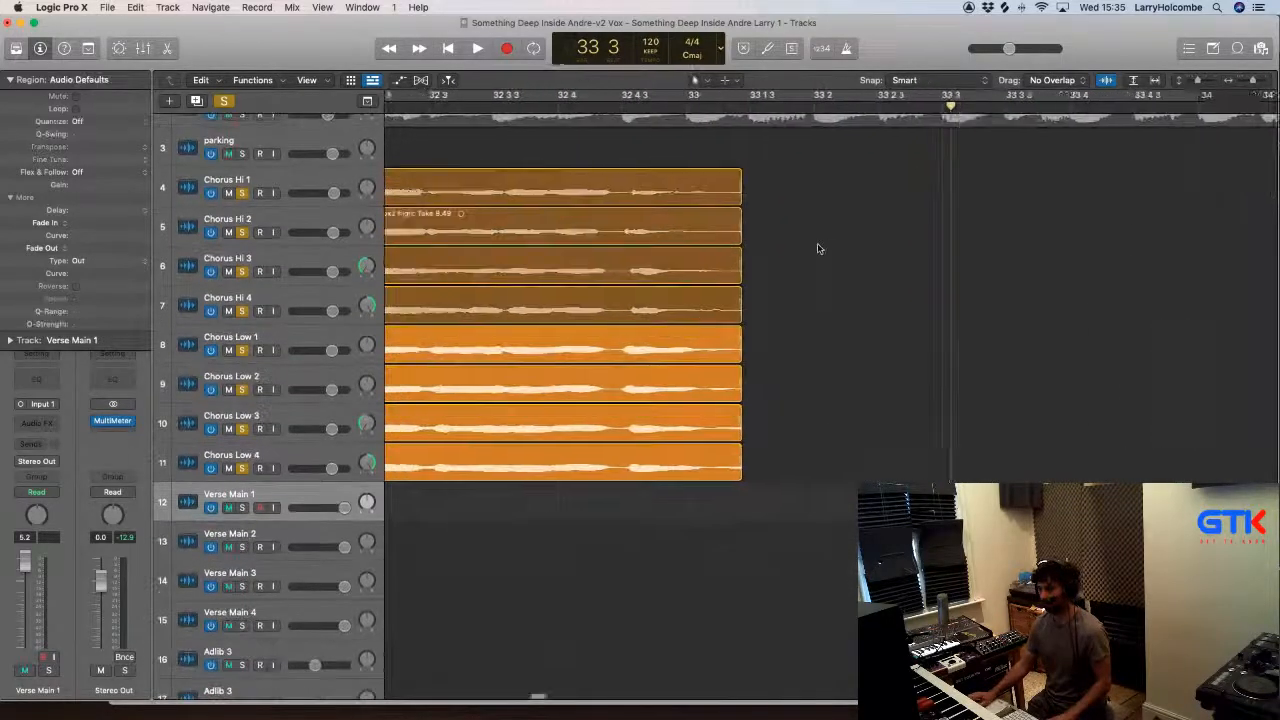
Step: Play the chorus and magnify bars 31–34, selecting the eight chorus vocal regions there
scroll(819, 248, left, 4)
scroll(686, 189, down, 3)
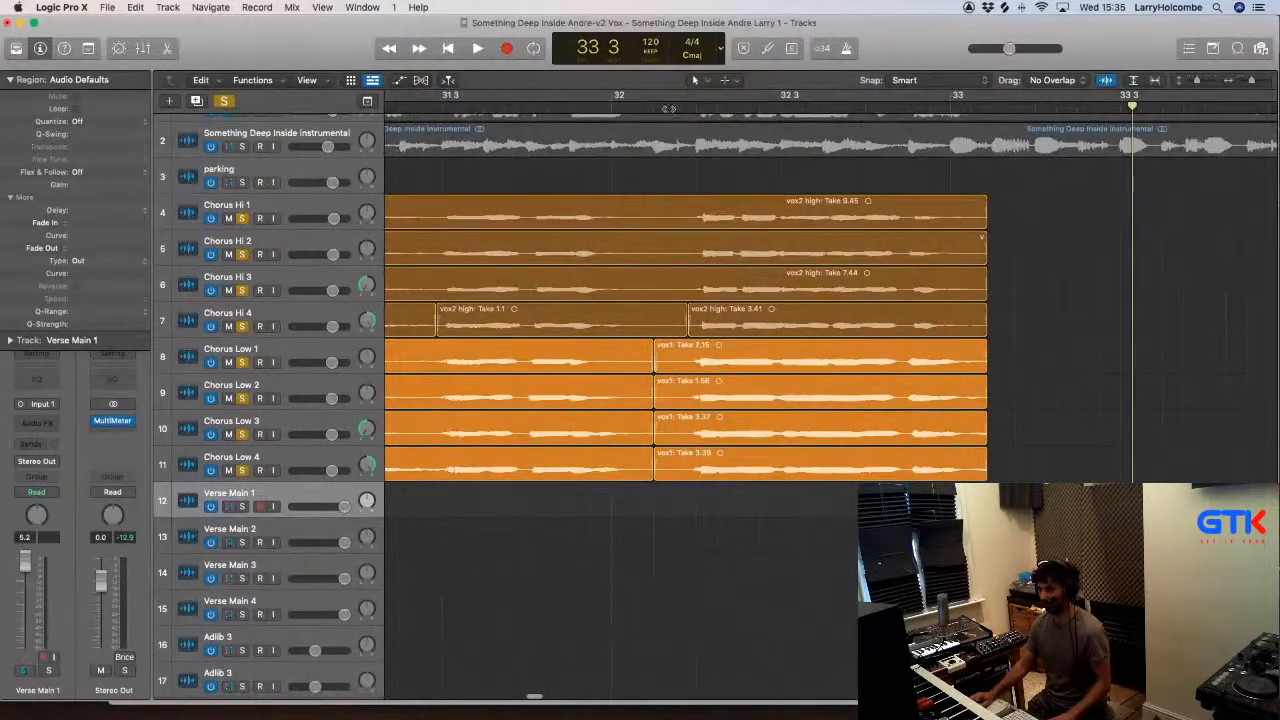
key(space)
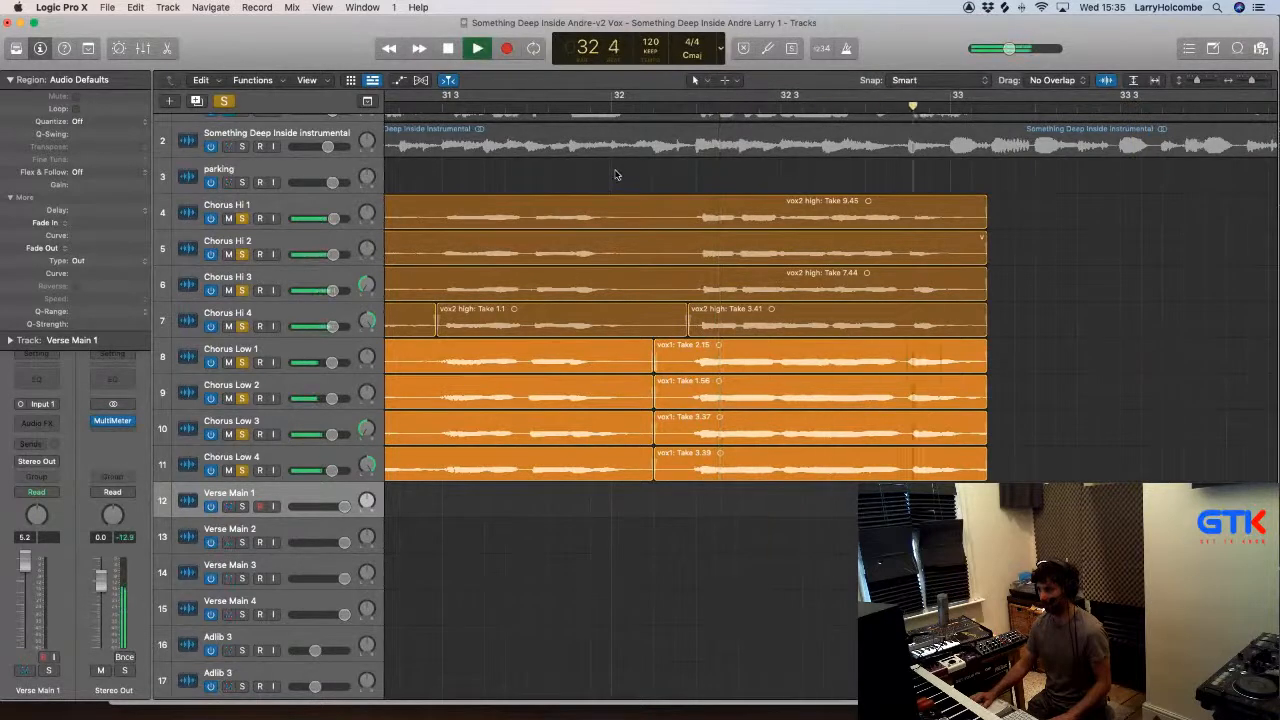
scroll(826, 208, down, 5)
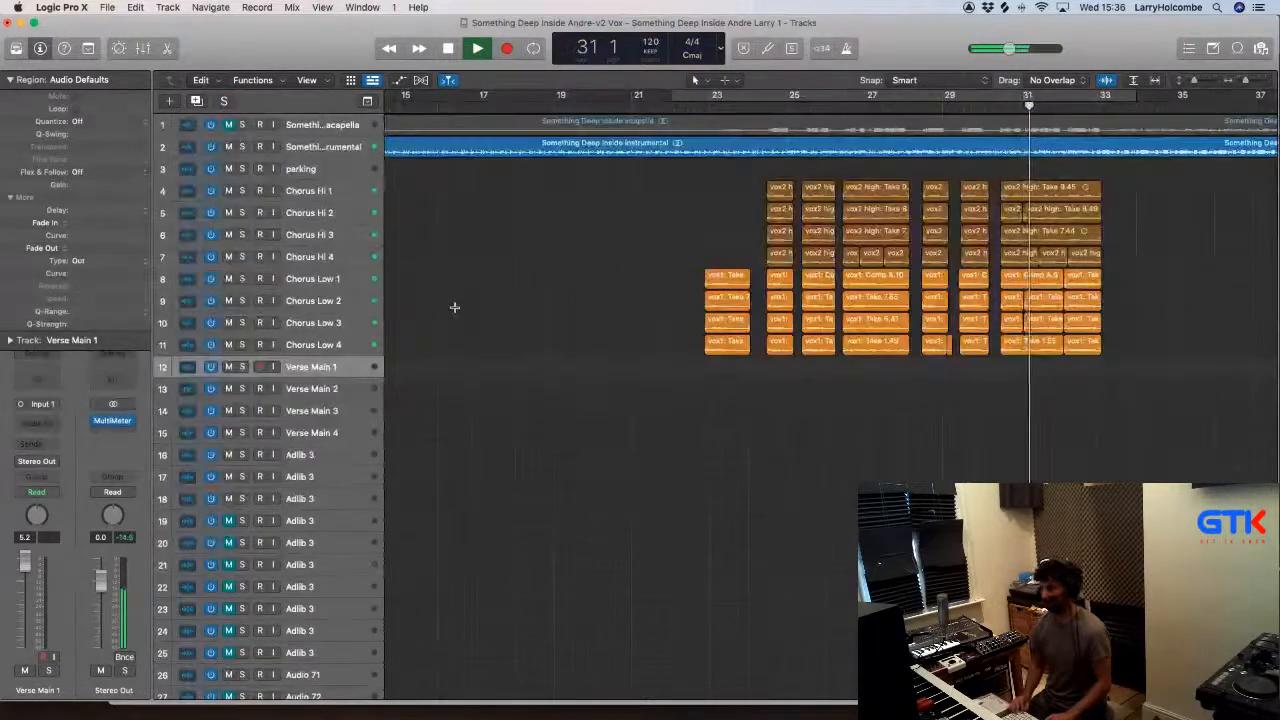
scroll(455, 308, down, 4)
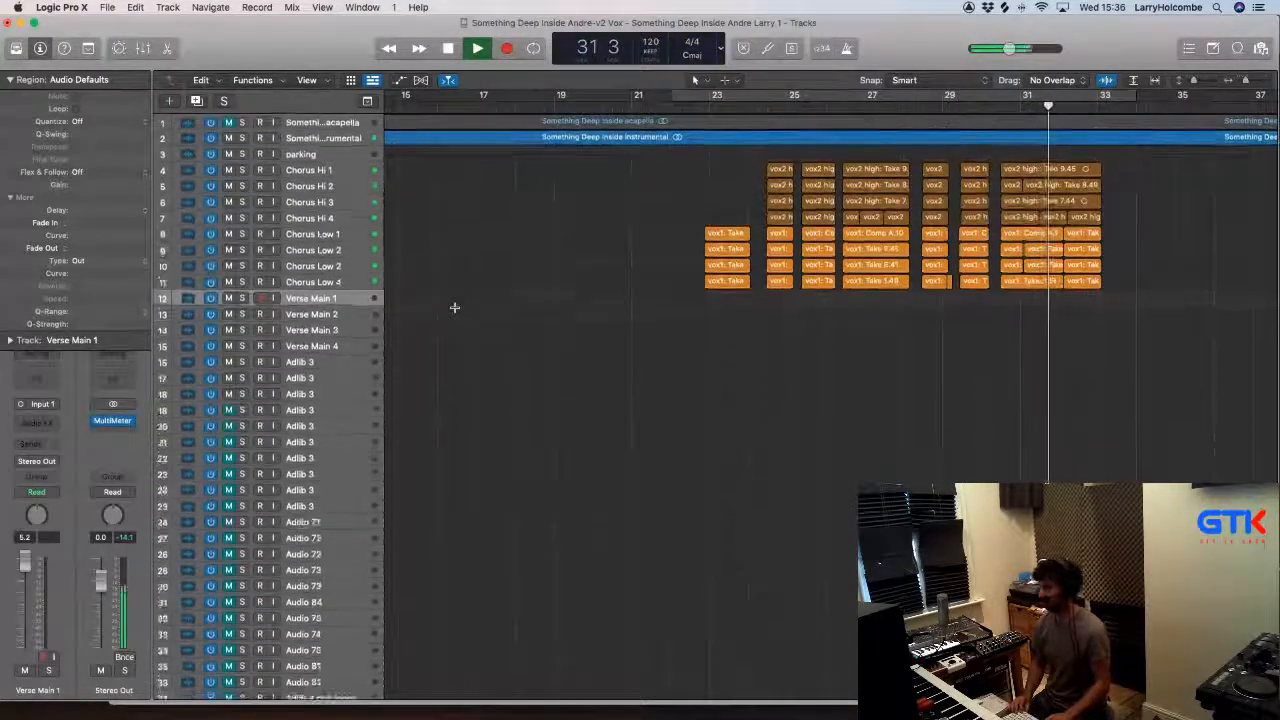
scroll(452, 308, right, 5)
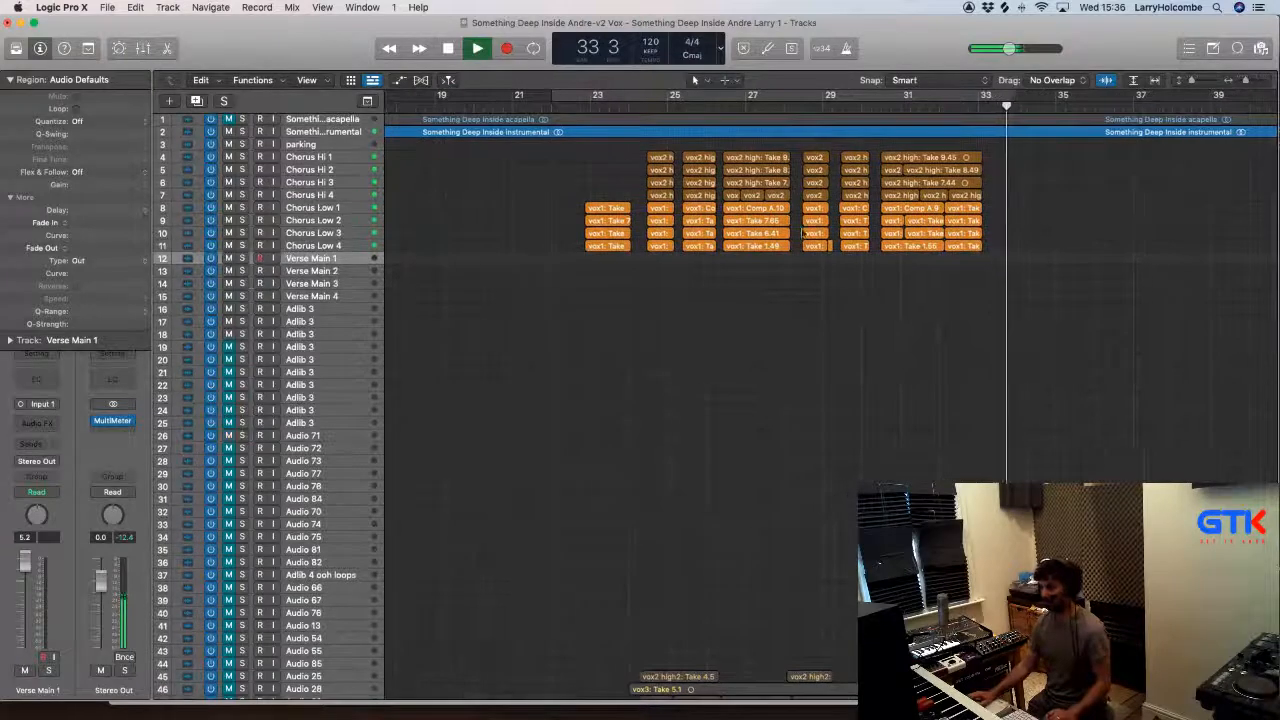
drag(920, 144, 1042, 373)
drag(792, 138, 860, 389)
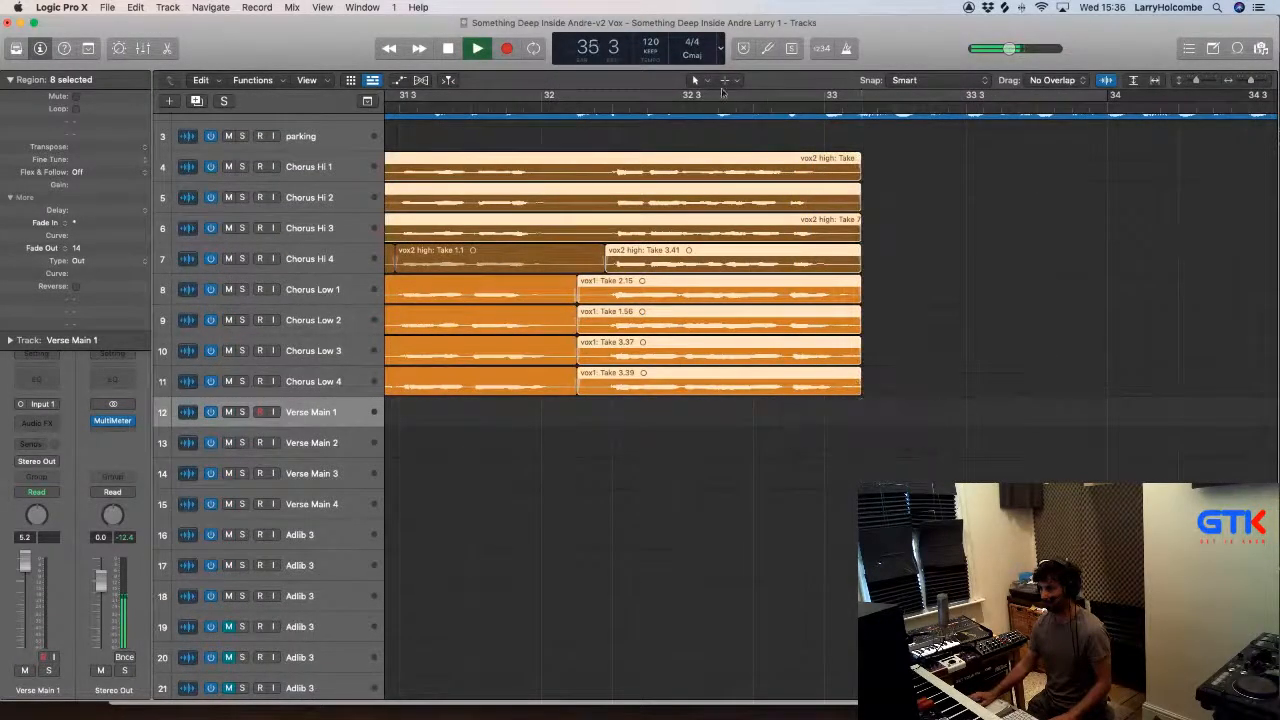
Step: Zoom back out, deselect the regions, and frame the first chorus across bars 22–34
key(super+Up)
key(super+Up)
key(super+Left)
key(super+Left)
key(super+Left)
key(super+Left)
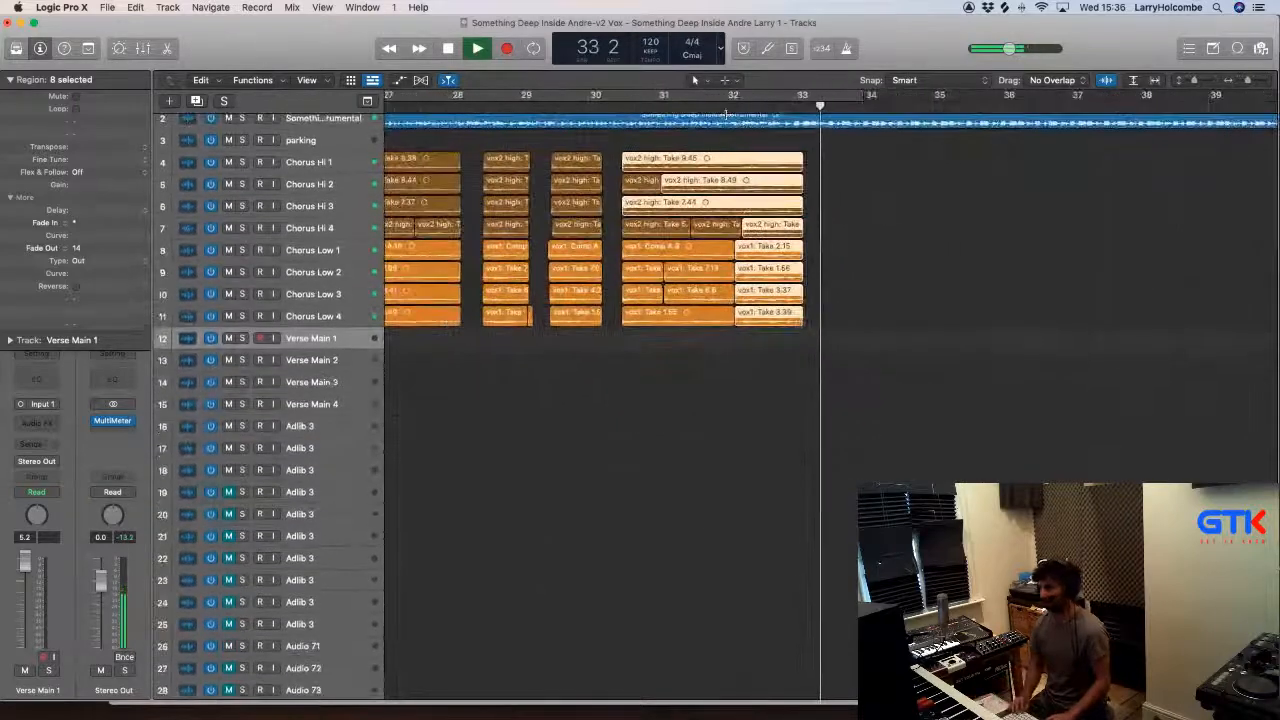
key(super+Up)
key(super+Up)
key(super+Left)
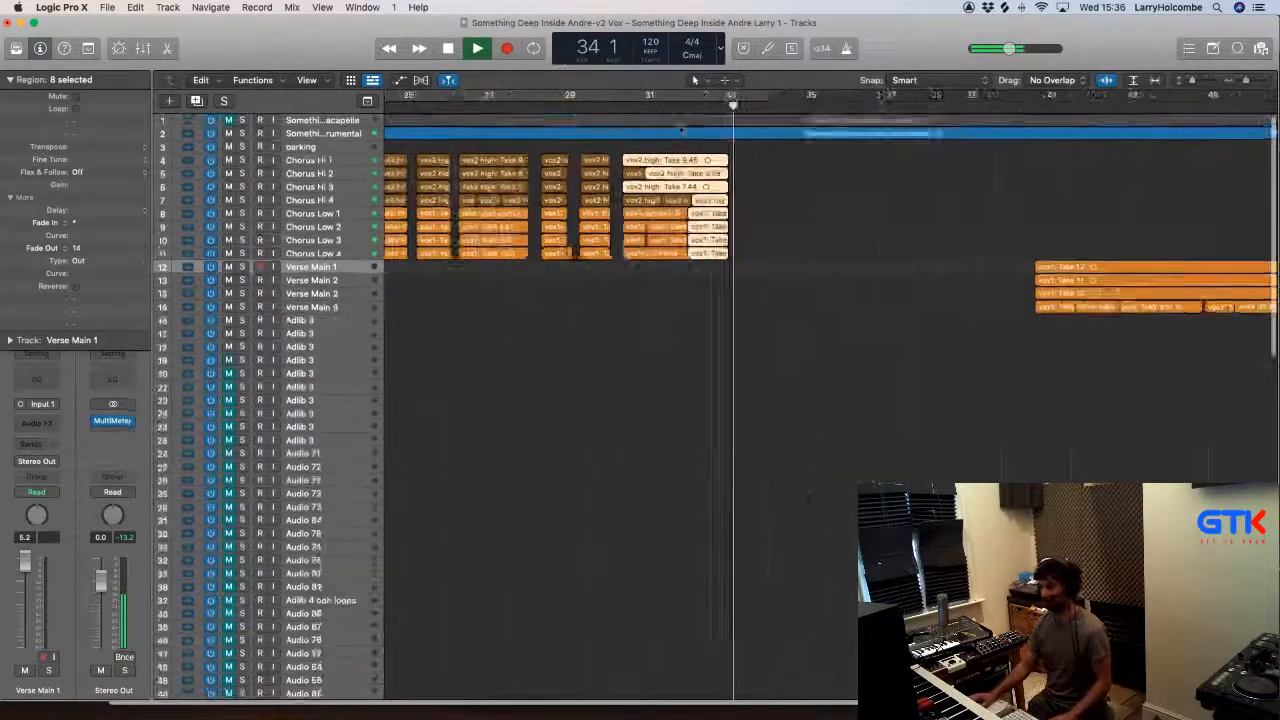
key(super+Left)
click(541, 154)
scroll(541, 152, right, 2)
scroll(524, 154, left, 2)
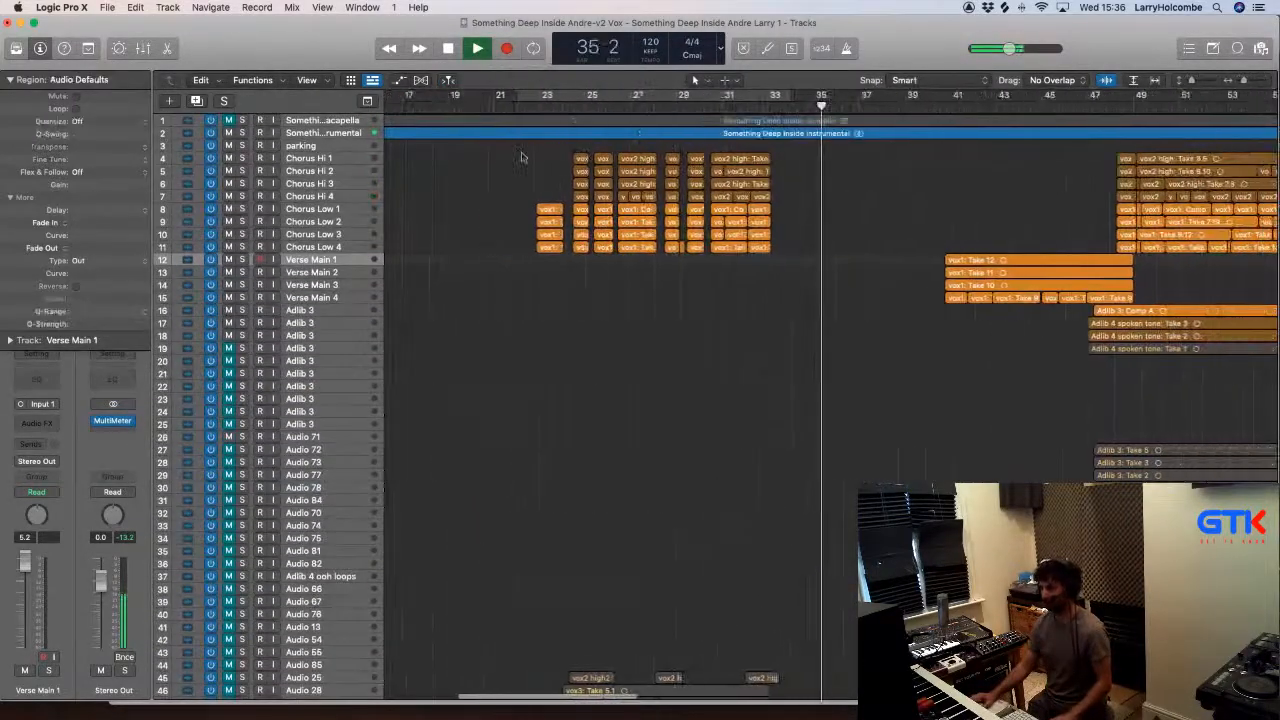
drag(522, 143, 929, 357)
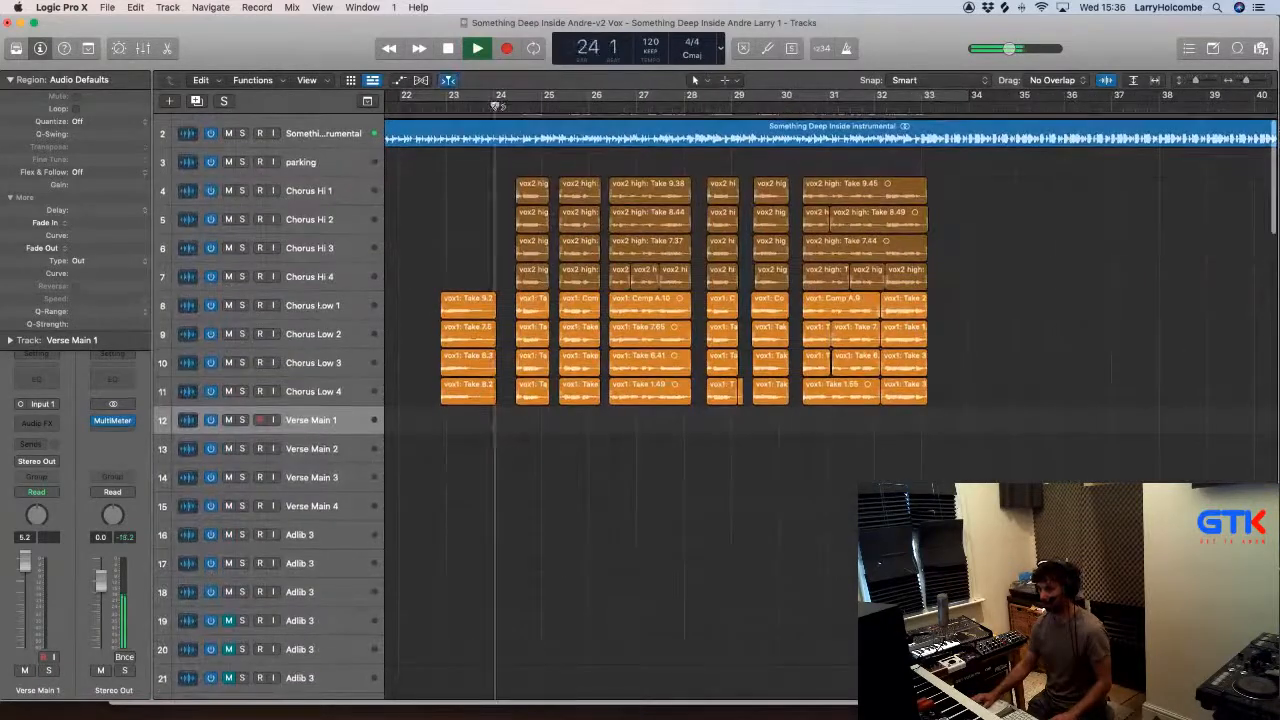
Step: Solo Chorus Hi 1–4 and Chorus Low 1–4, listen, and stop just past bar 33
click(241, 191)
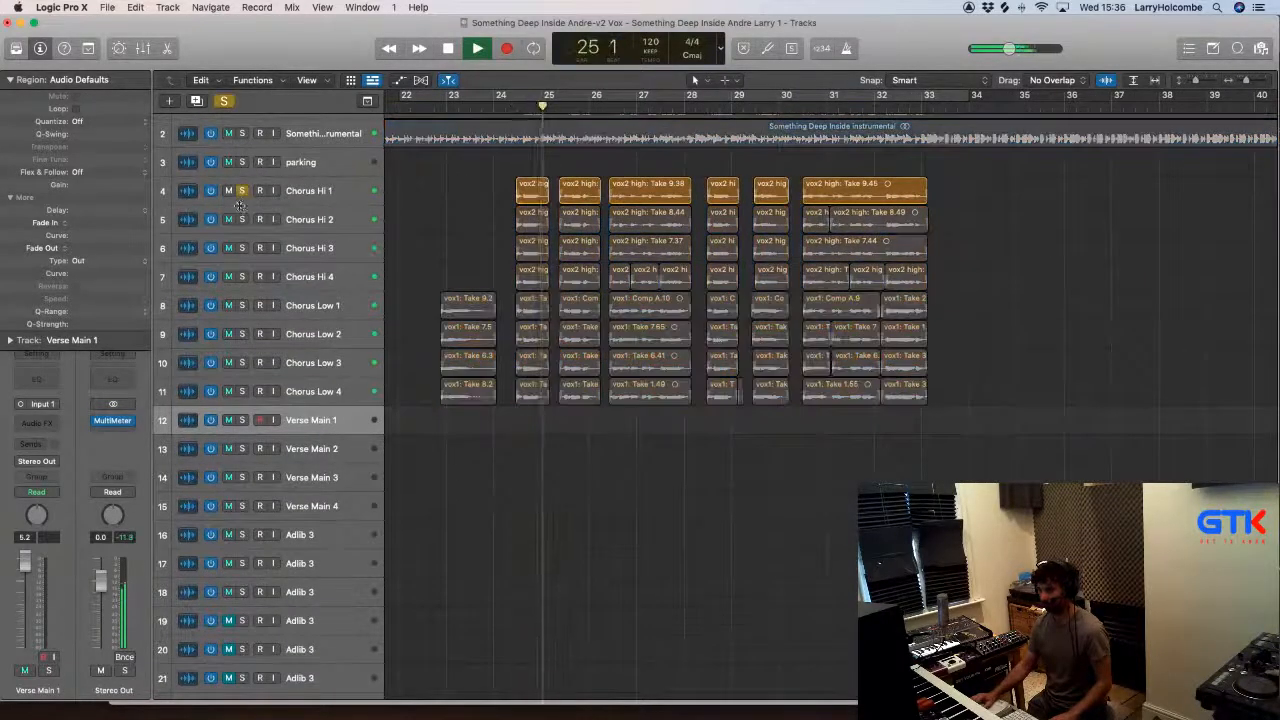
click(241, 219)
click(241, 248)
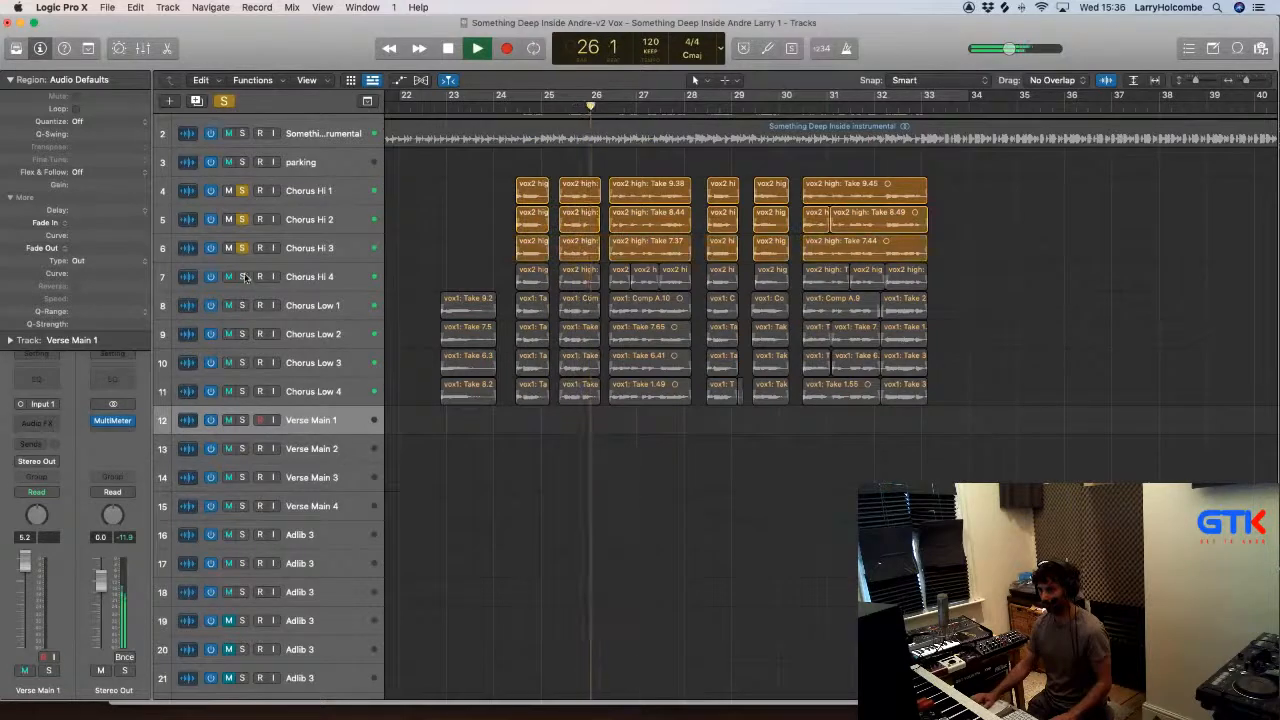
click(241, 276)
click(241, 305)
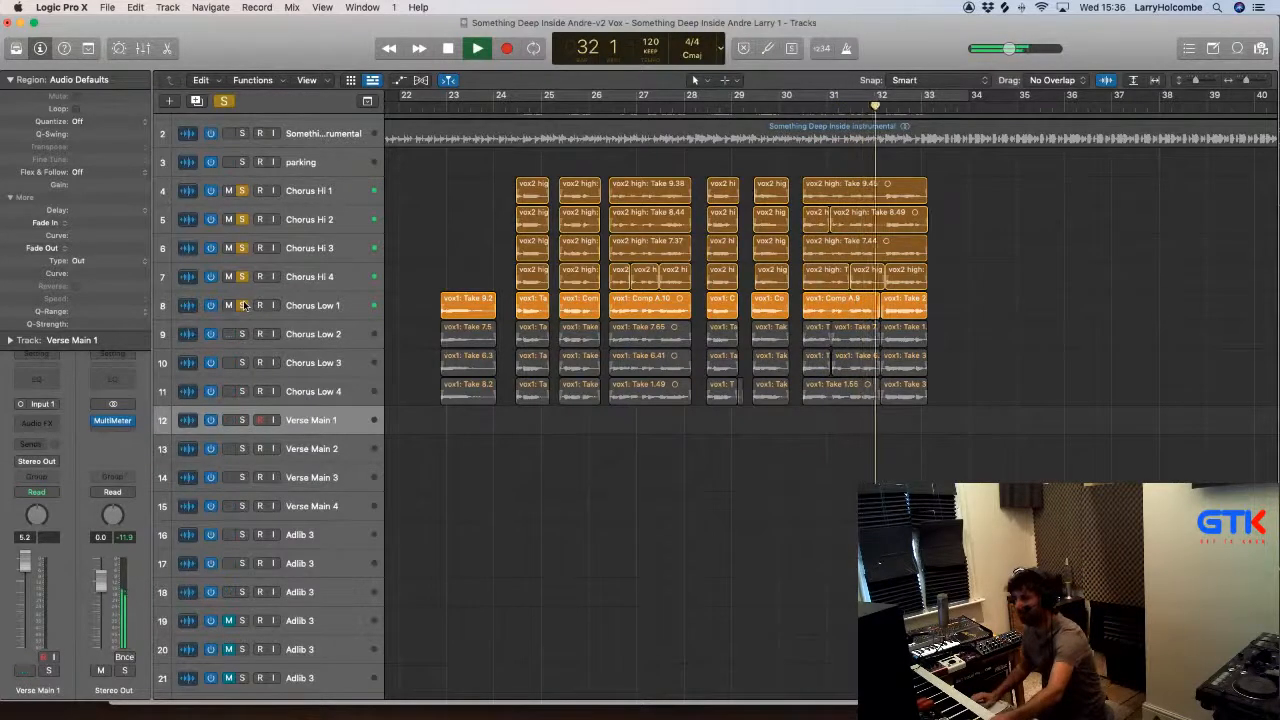
drag(242, 334, 242, 391)
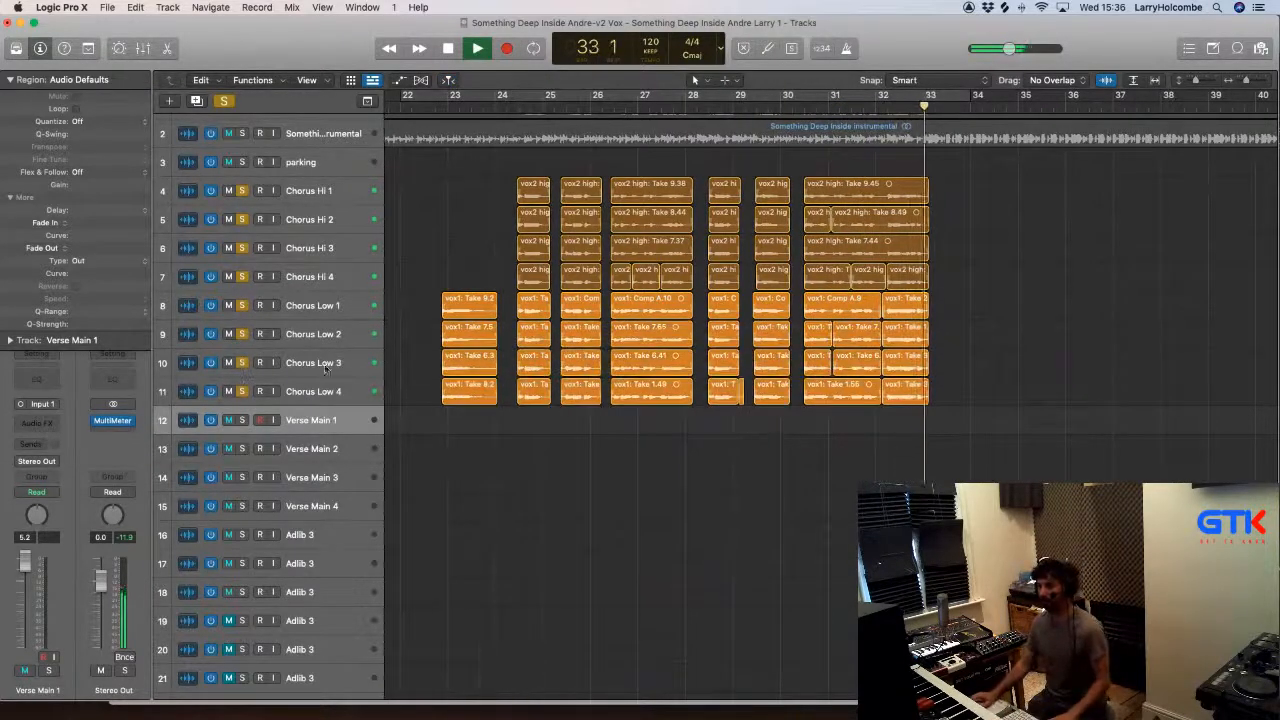
key(space)
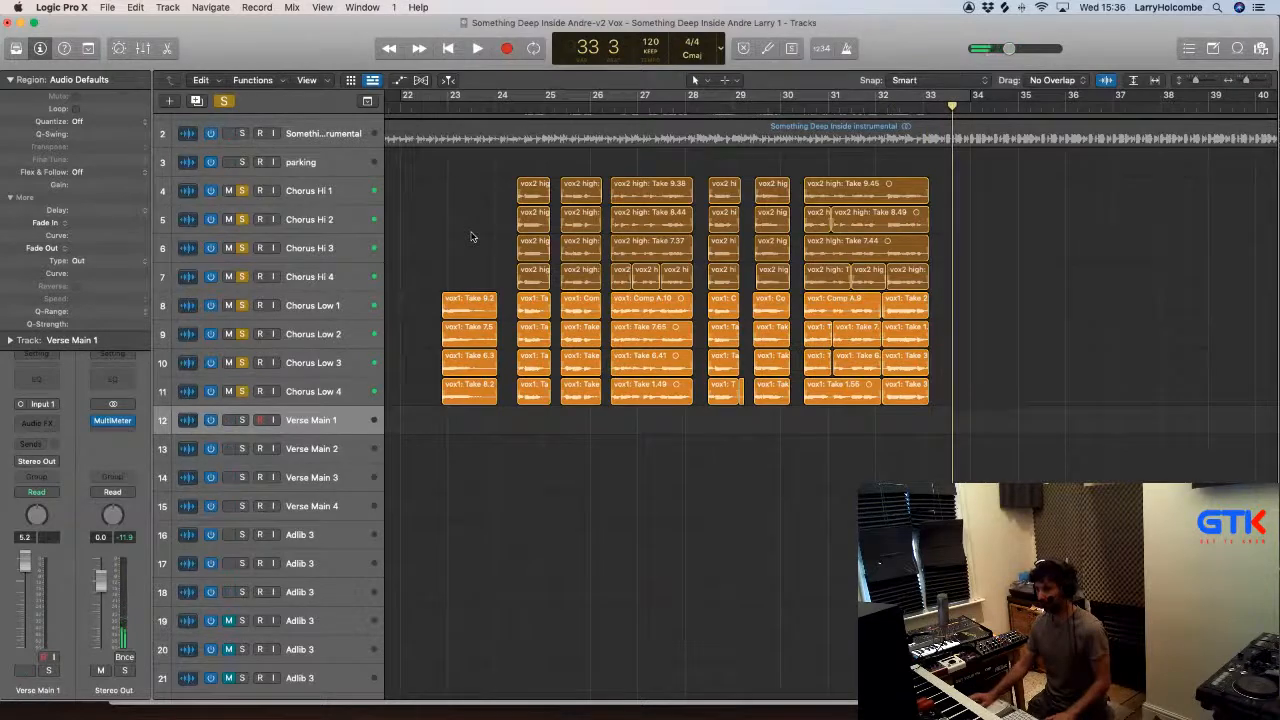
scroll(467, 227, left, 2)
key(super+Up)
key(super+Up)
key(super+Up)
key(super+Up)
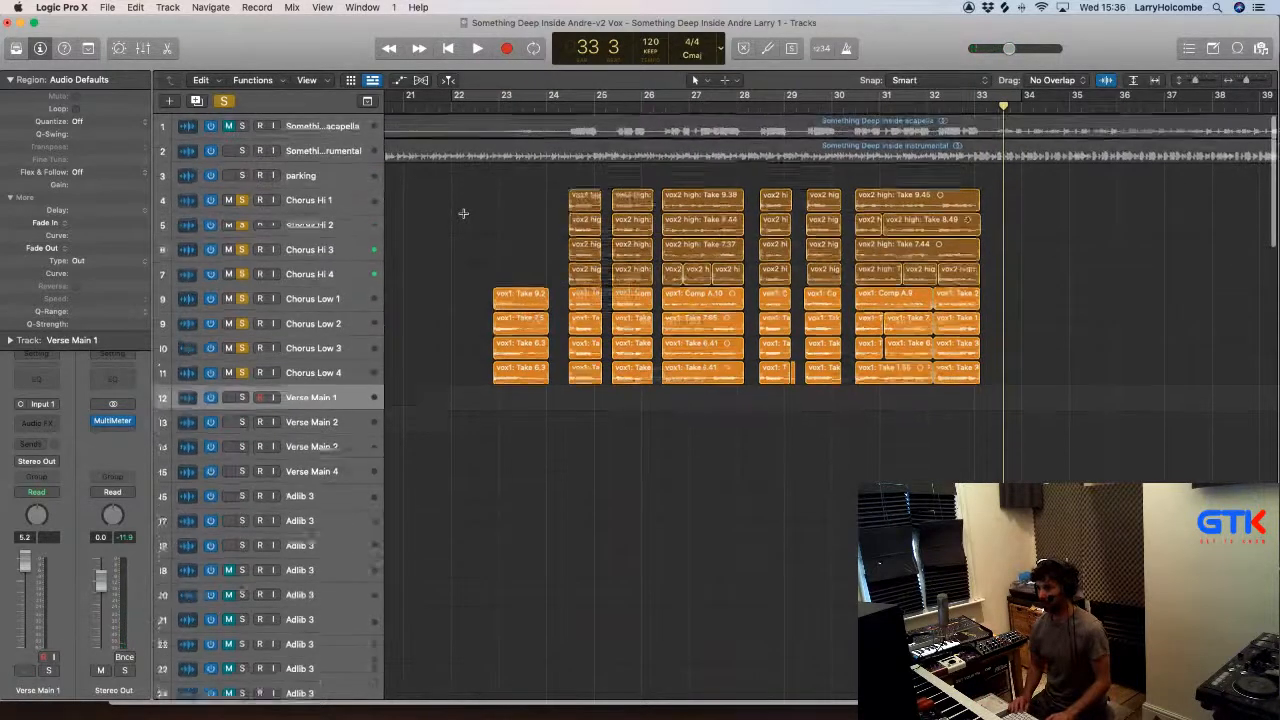
Step: Play the soloed chorus stacks through, following along, then stop
scroll(463, 217, left, 1)
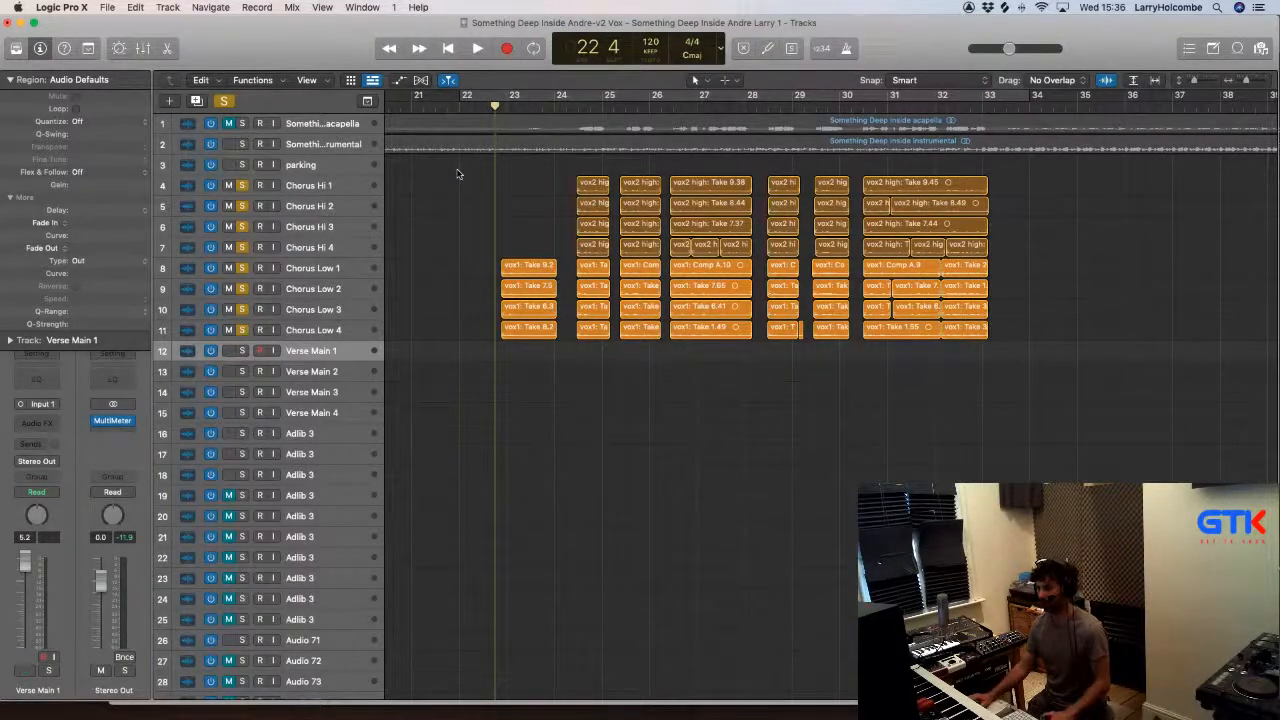
key(space)
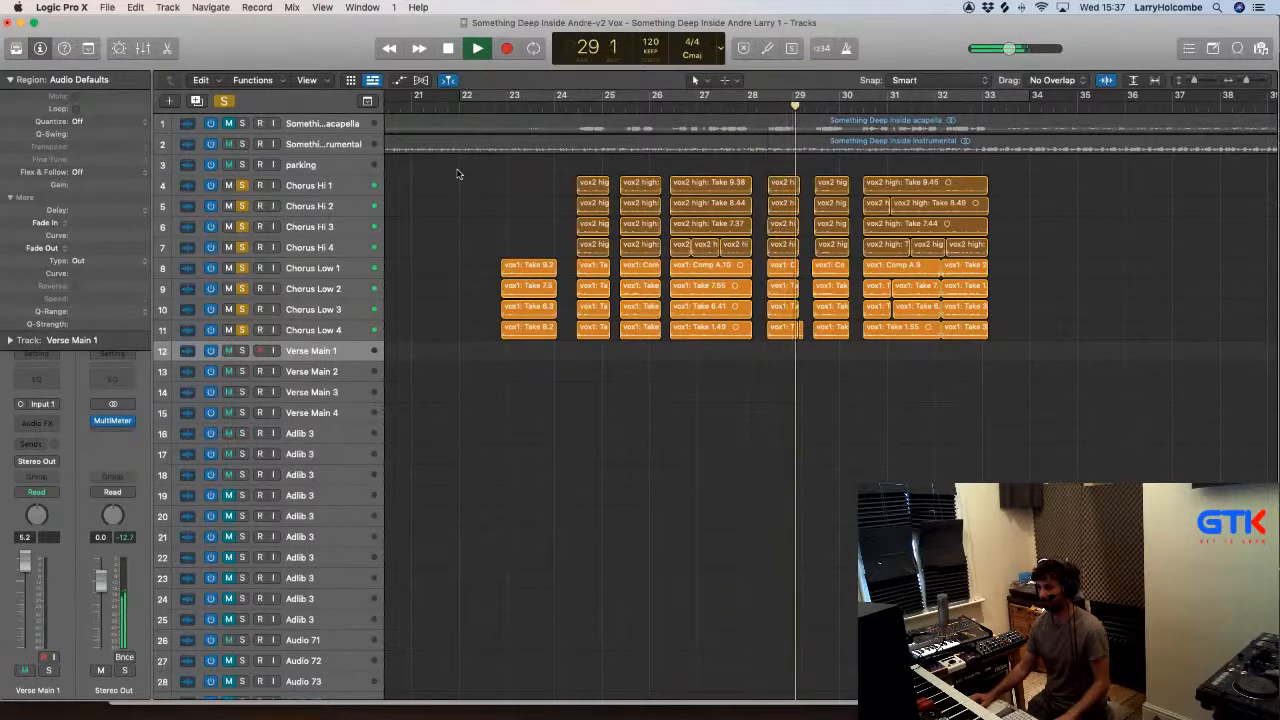
scroll(458, 172, right, 1)
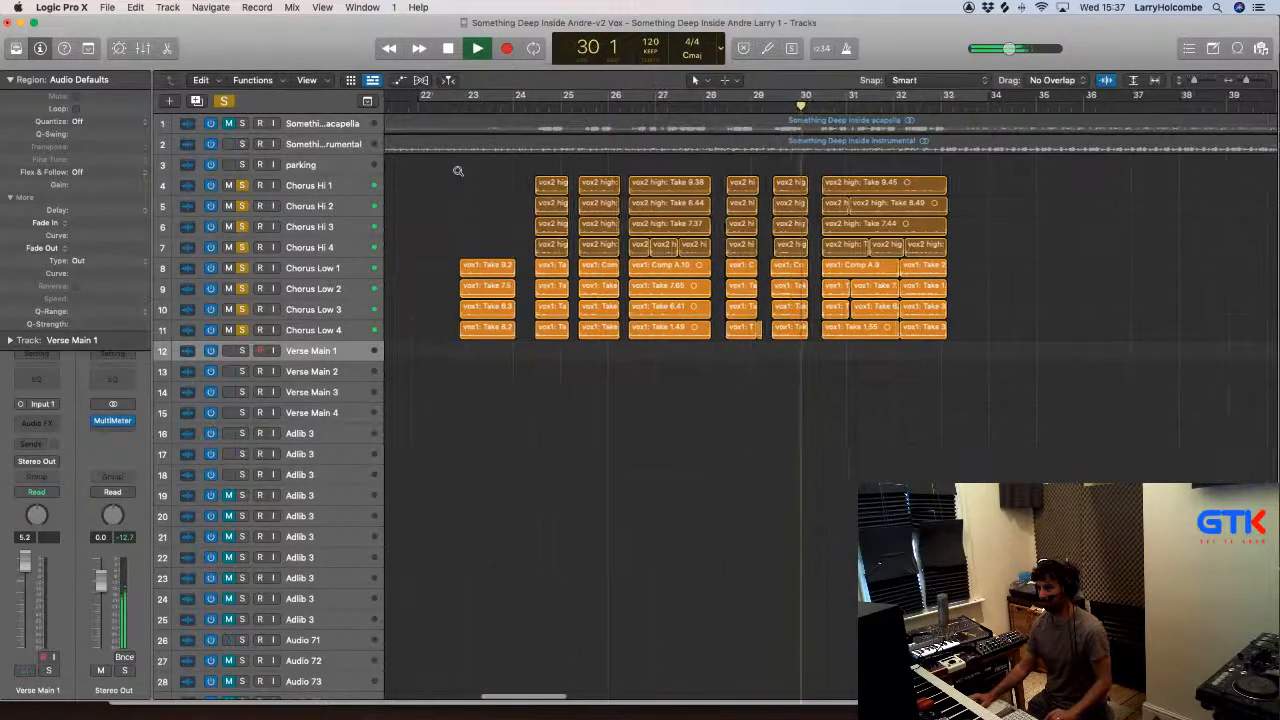
scroll(458, 172, down, 3)
scroll(458, 172, right, 2)
scroll(458, 172, down, 2)
scroll(458, 172, down, 5)
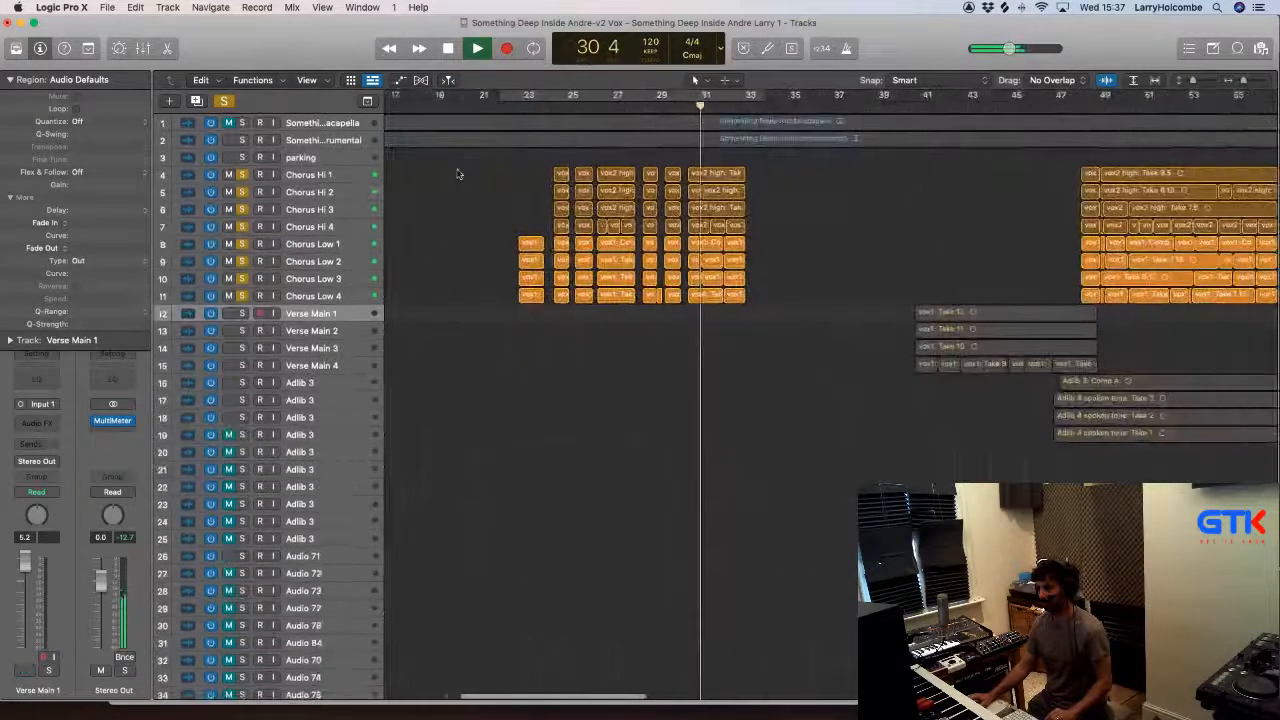
scroll(458, 173, right, 1)
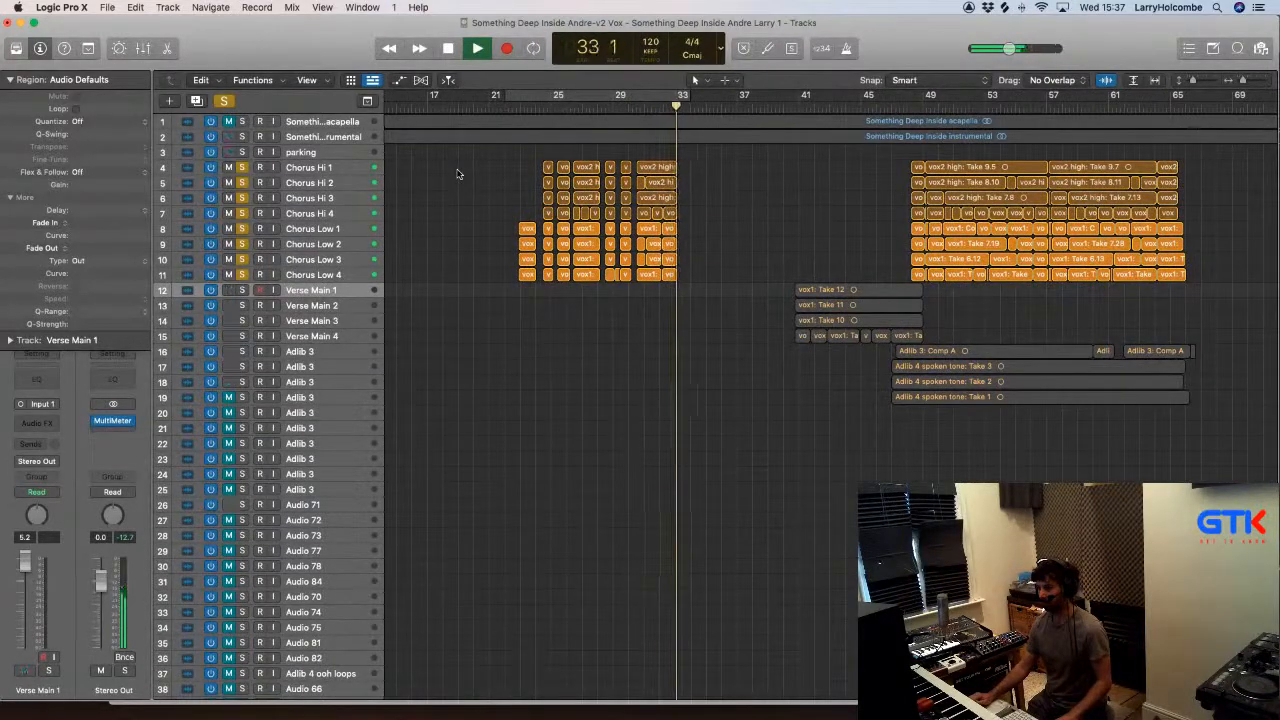
key(space)
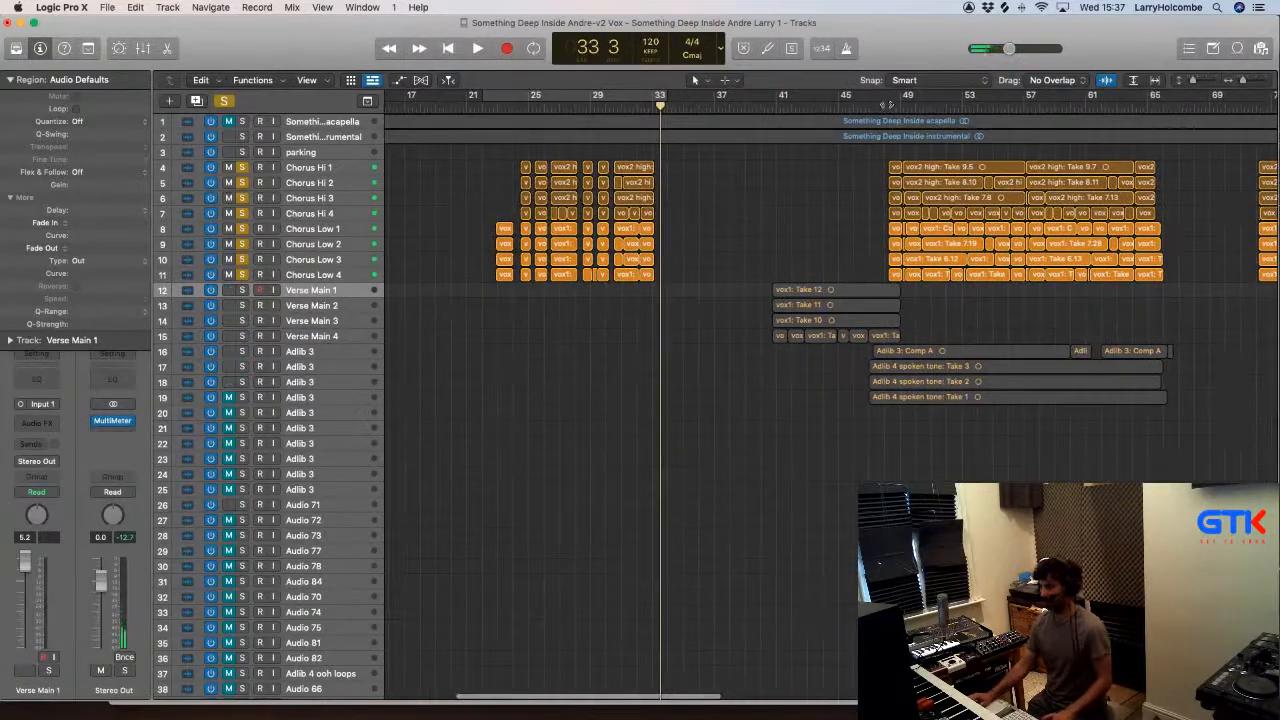
Step: Inspect the chorus near bar 49, zoom out to bars 25–105, and restart from bar 24
click(882, 107)
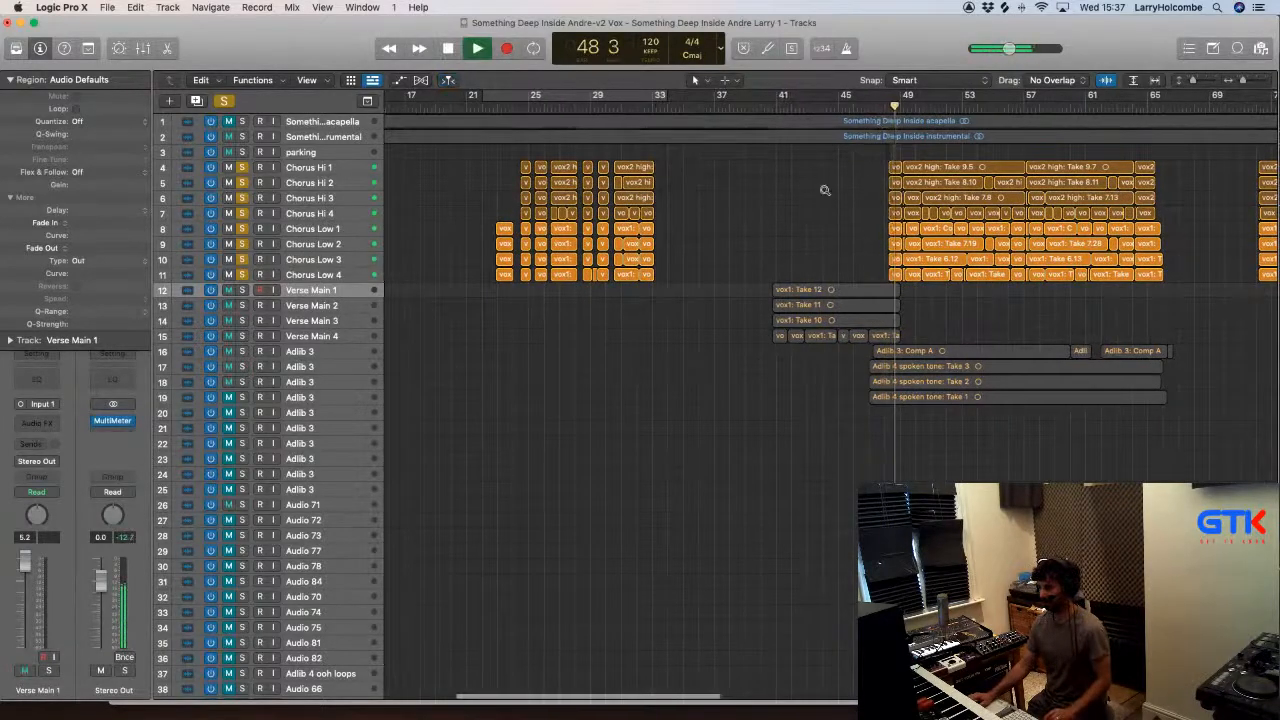
ctrl+alt+click(825, 191)
drag(767, 146, 1195, 365)
ctrl+alt+click(1071, 320)
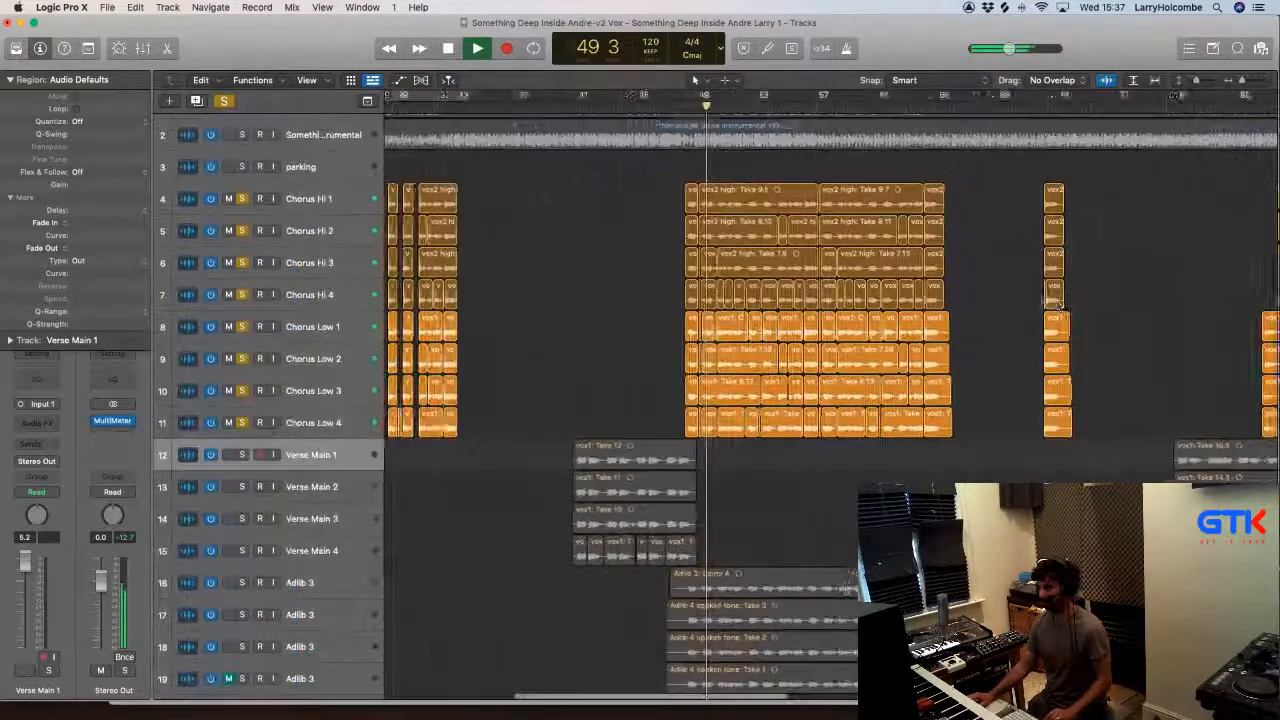
ctrl+alt+click(1071, 320)
scroll(830, 300, right, 1)
scroll(600, 200, left, 1)
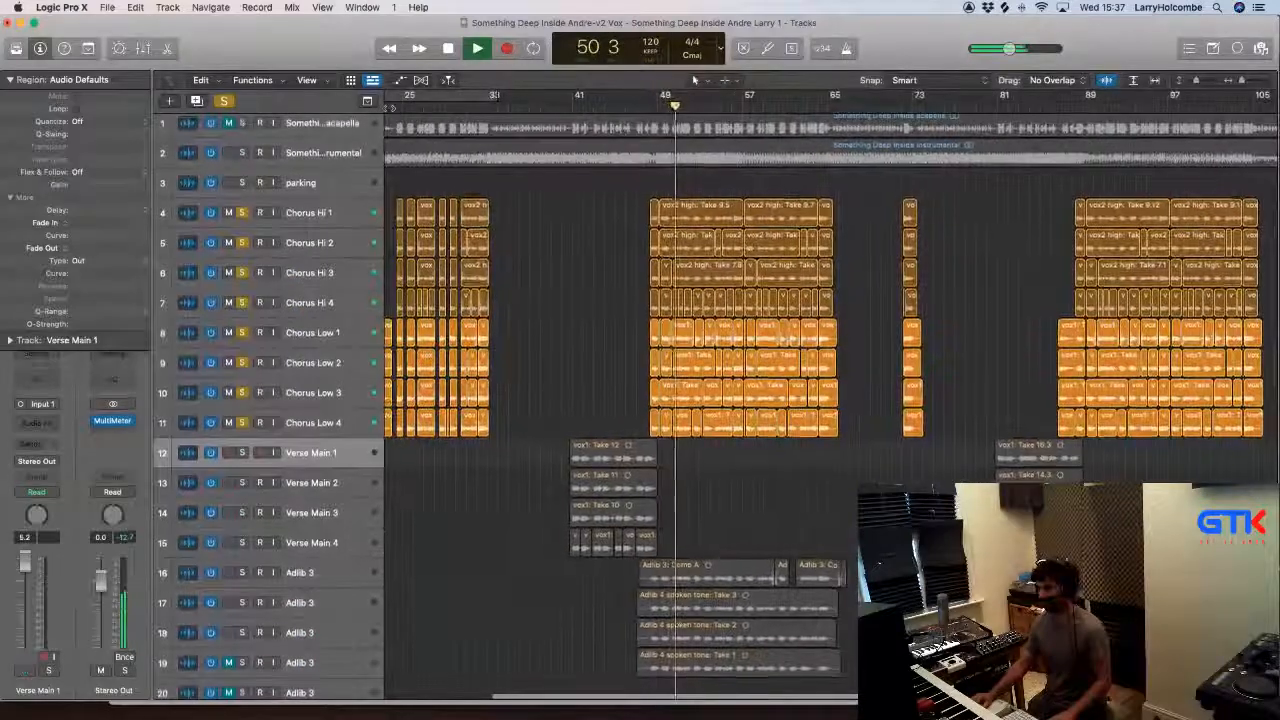
click(395, 100)
scroll(418, 127, left, 1)
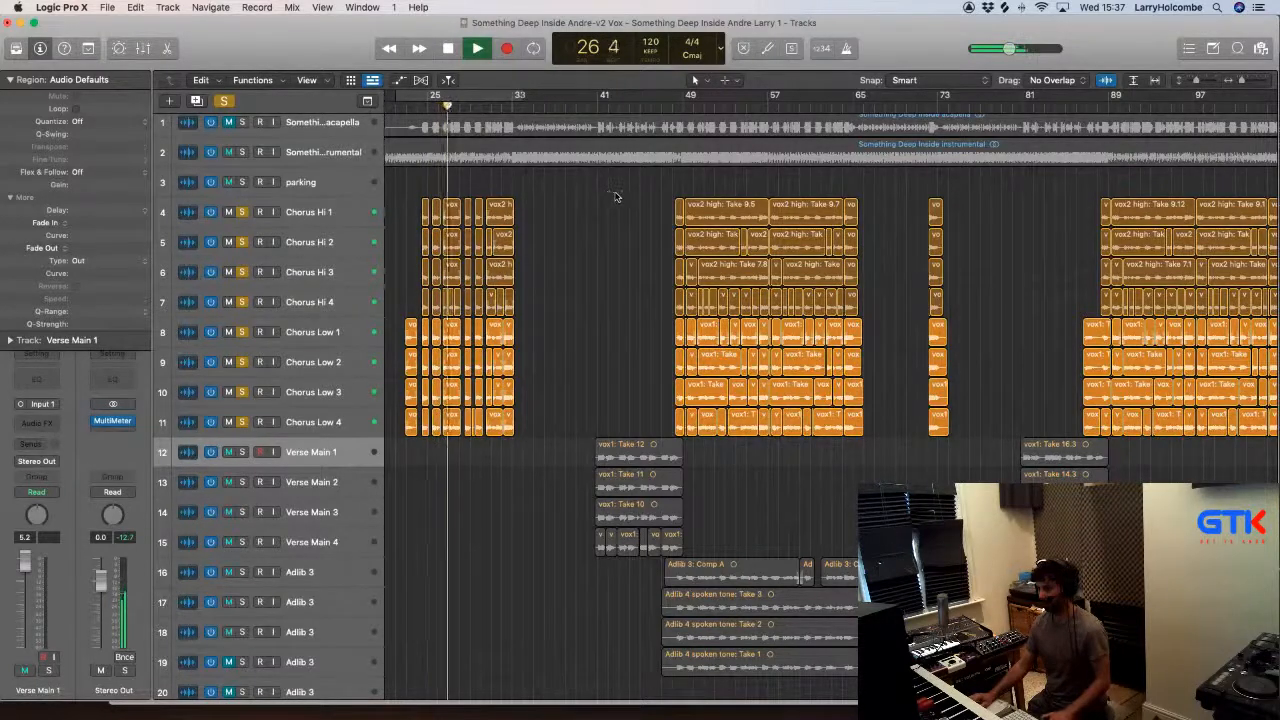
Step: Try deleting the middle chorus and copying the first chorus there, then undo it
drag(622, 195, 829, 443)
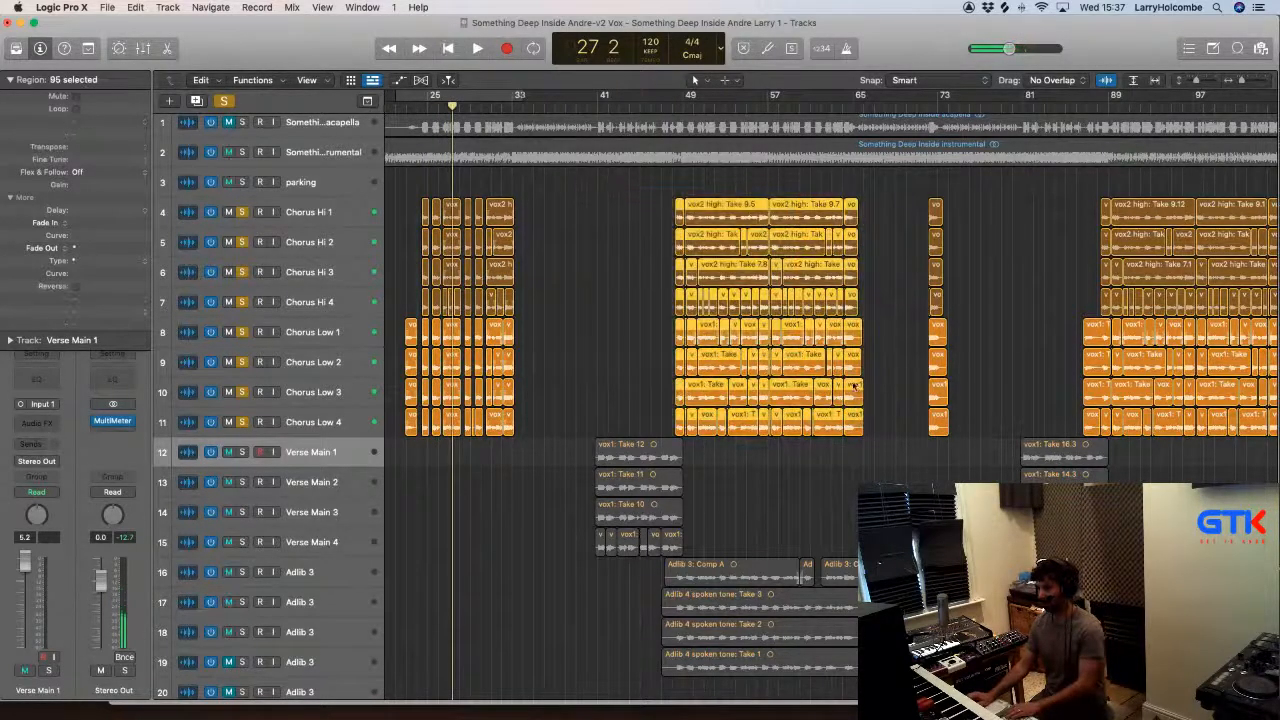
key(space)
scroll(744, 305, left, 1)
key(Delete)
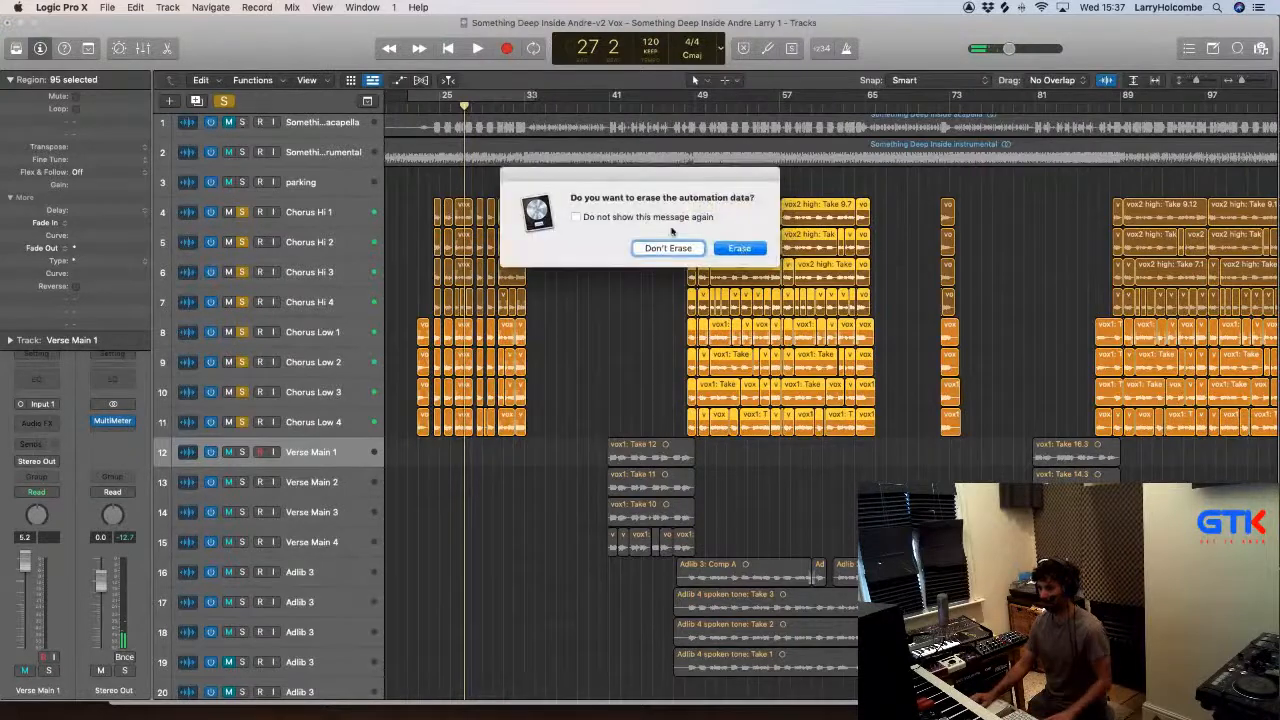
click(745, 251)
mouse_move(408, 180)
mouse_down()
mouse_move(560, 434)
mouse_move(582, 442)
mouse_up()
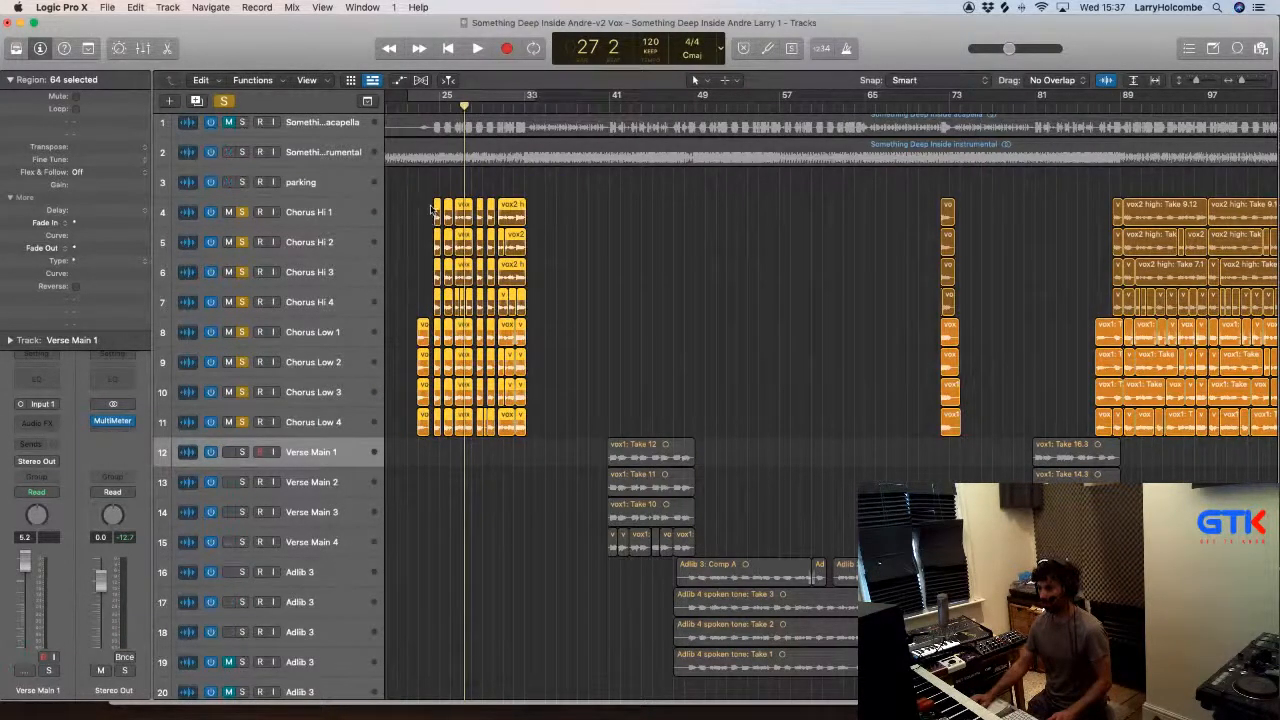
mouse_move(436, 205)
mouse_down()
mouse_move(705, 215)
mouse_move(437, 213)
mouse_up()
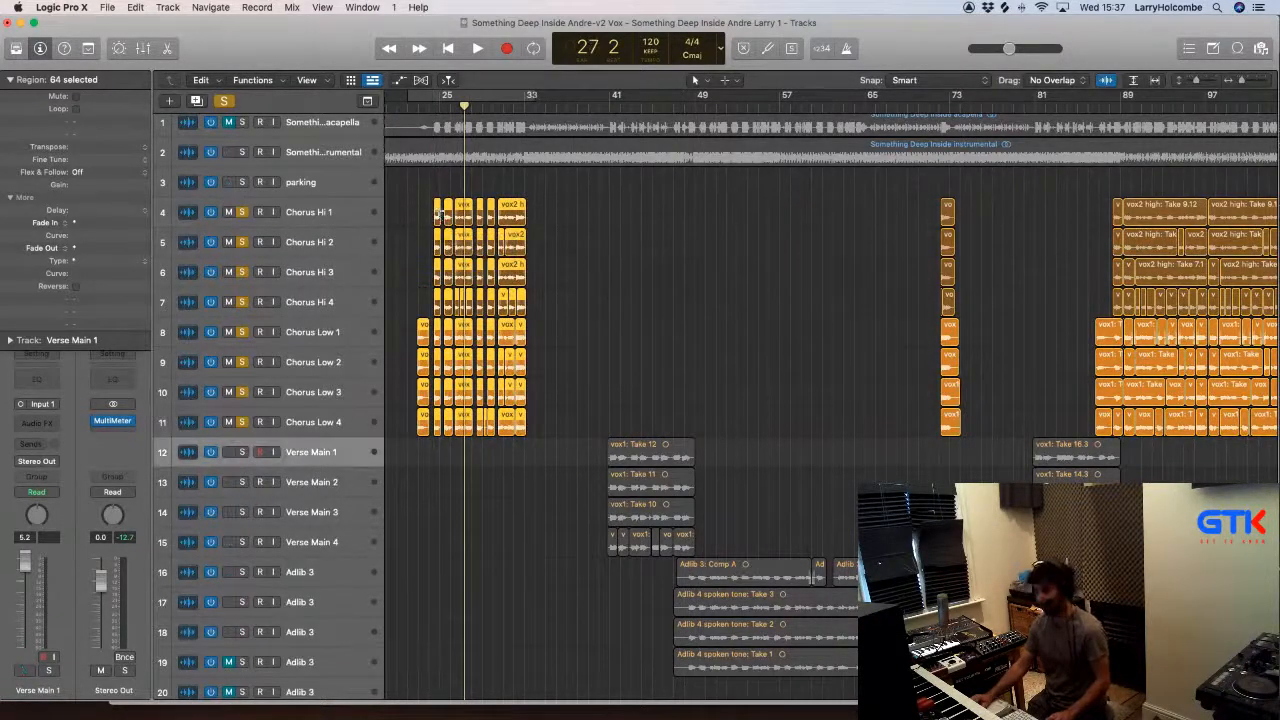
key(super+z)
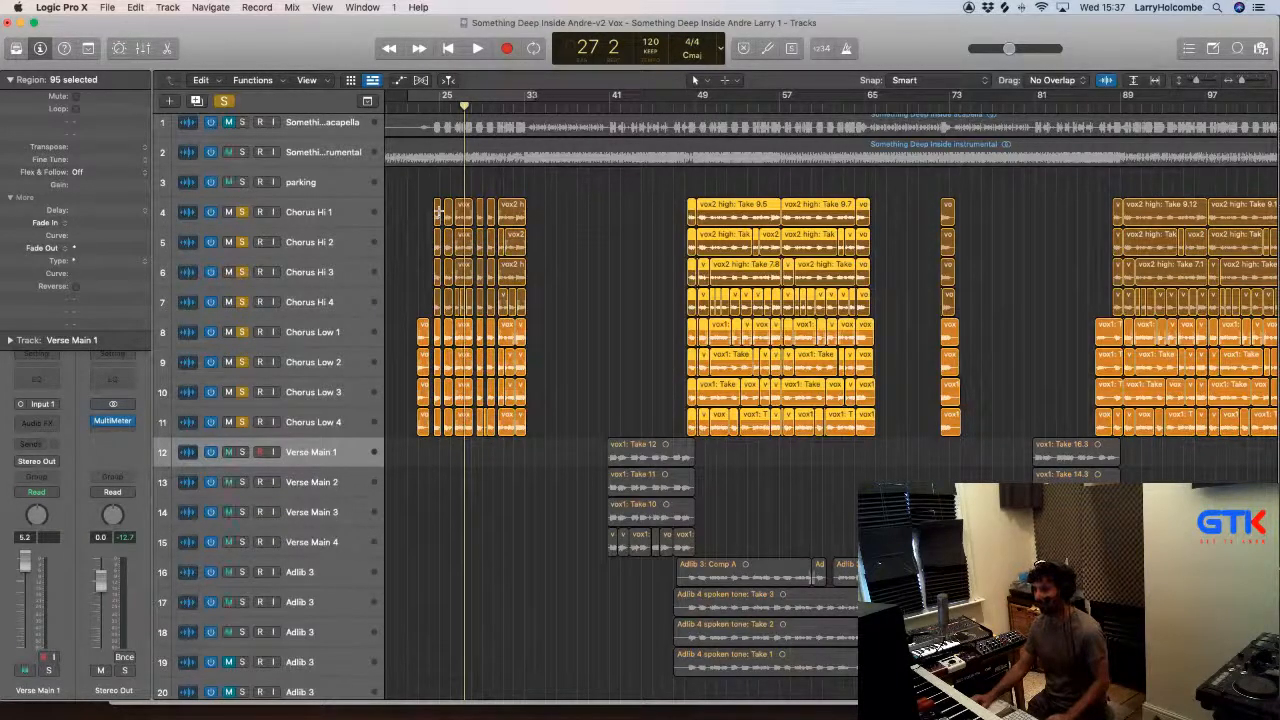
Step: Delete the chorus regions spanning bars 49–65
click(647, 196)
click(682, 107)
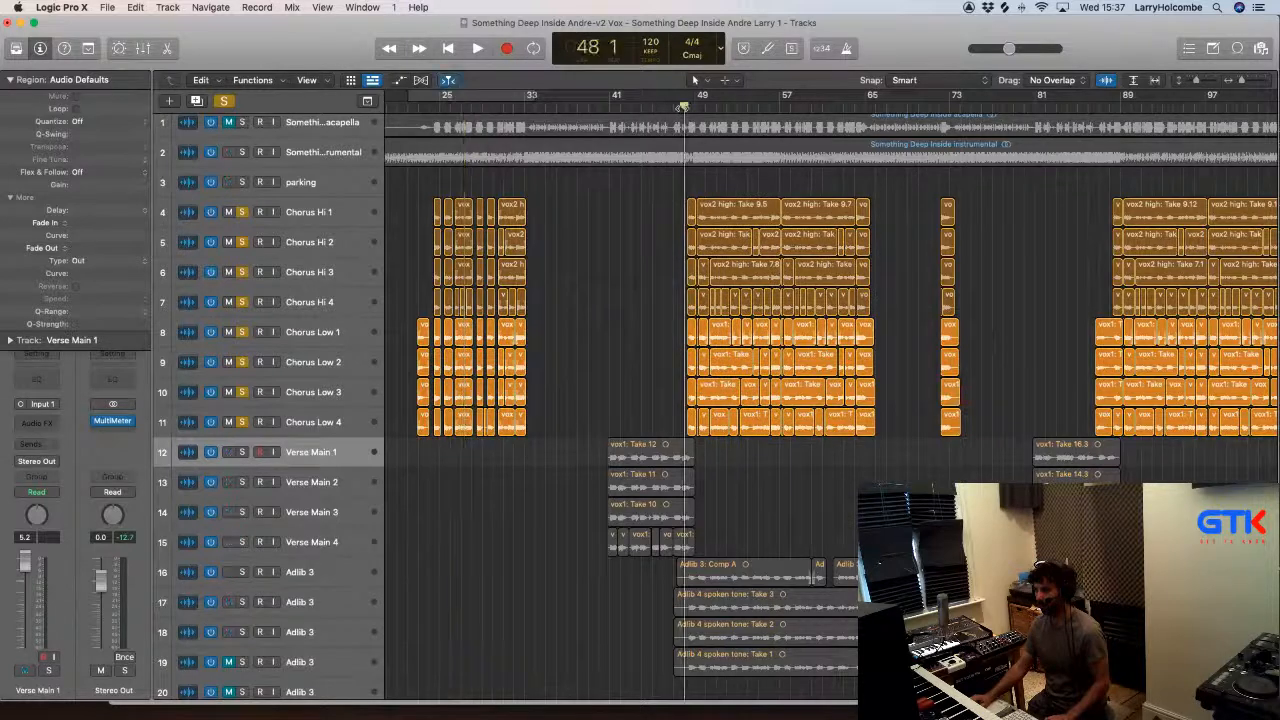
click(428, 107)
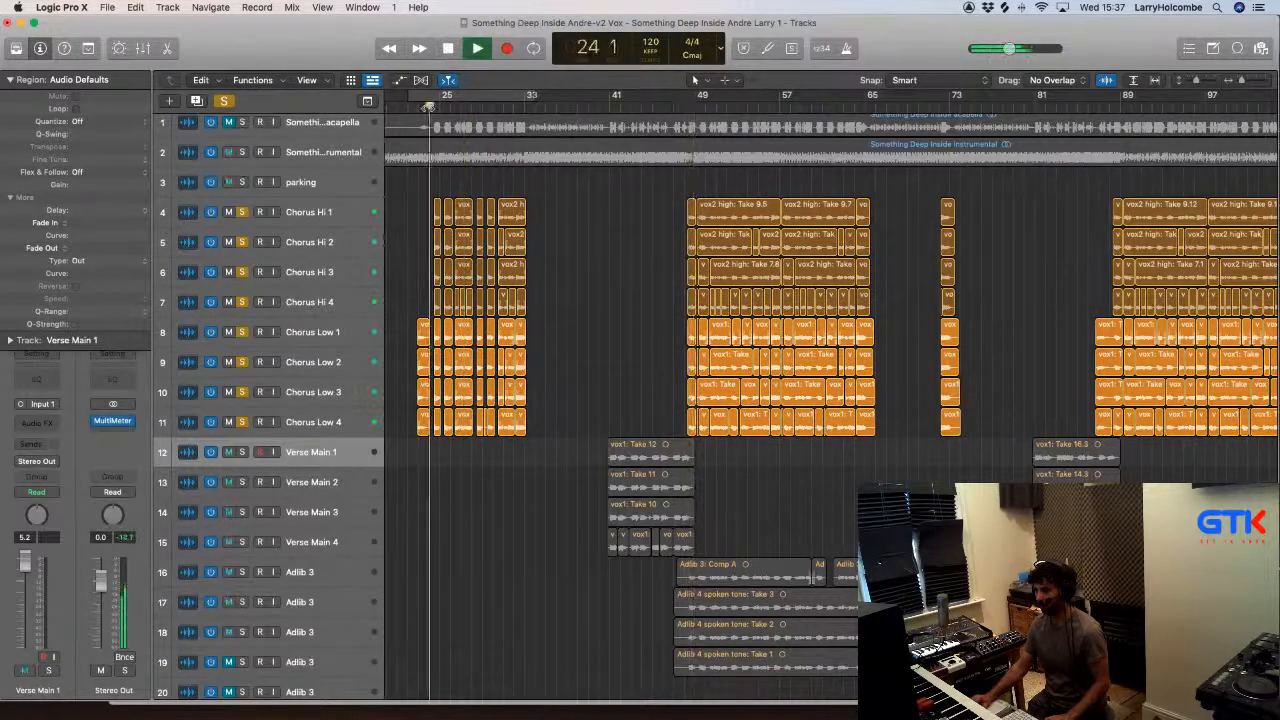
key(space)
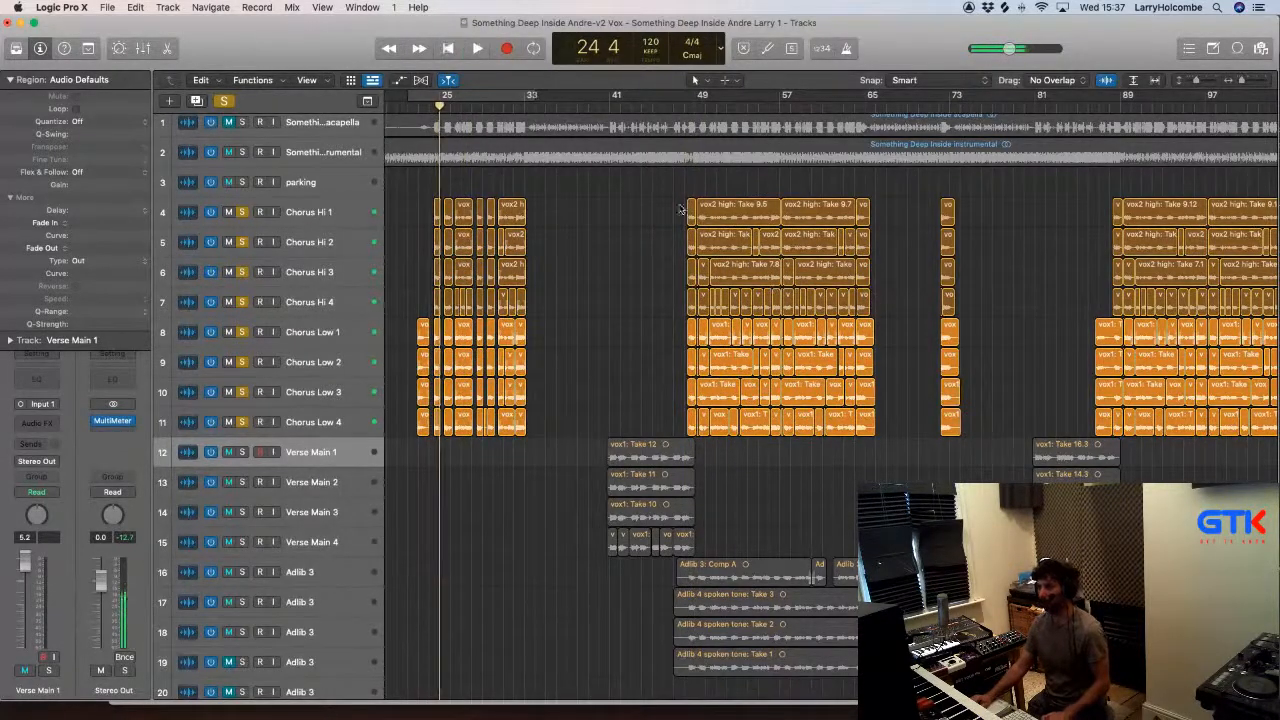
mouse_move(670, 192)
mouse_down()
mouse_move(878, 406)
mouse_move(900, 450)
mouse_move(903, 434)
mouse_up()
key(Delete)
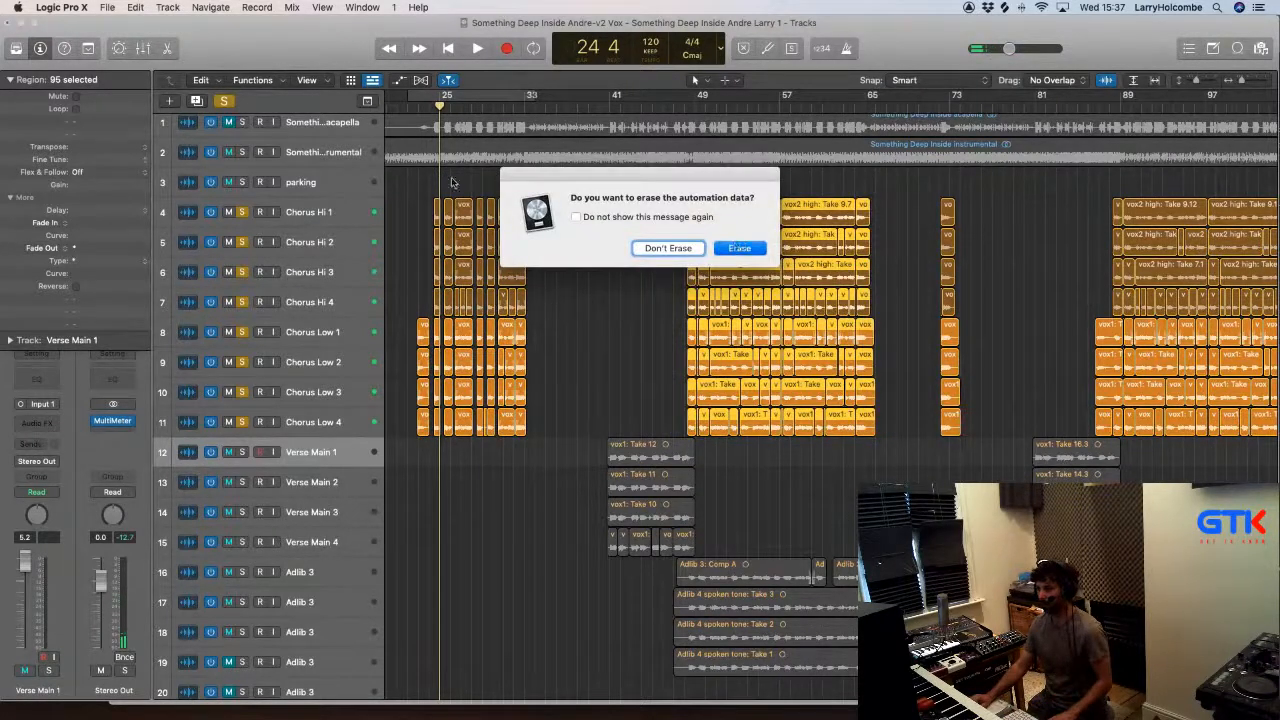
key(Return)
Step: Copy the bar 25–33 chorus regions to bar 49 and unsolo chorus tracks 4–11
mouse_move(433, 180)
mouse_down()
mouse_move(528, 352)
mouse_move(548, 432)
mouse_up()
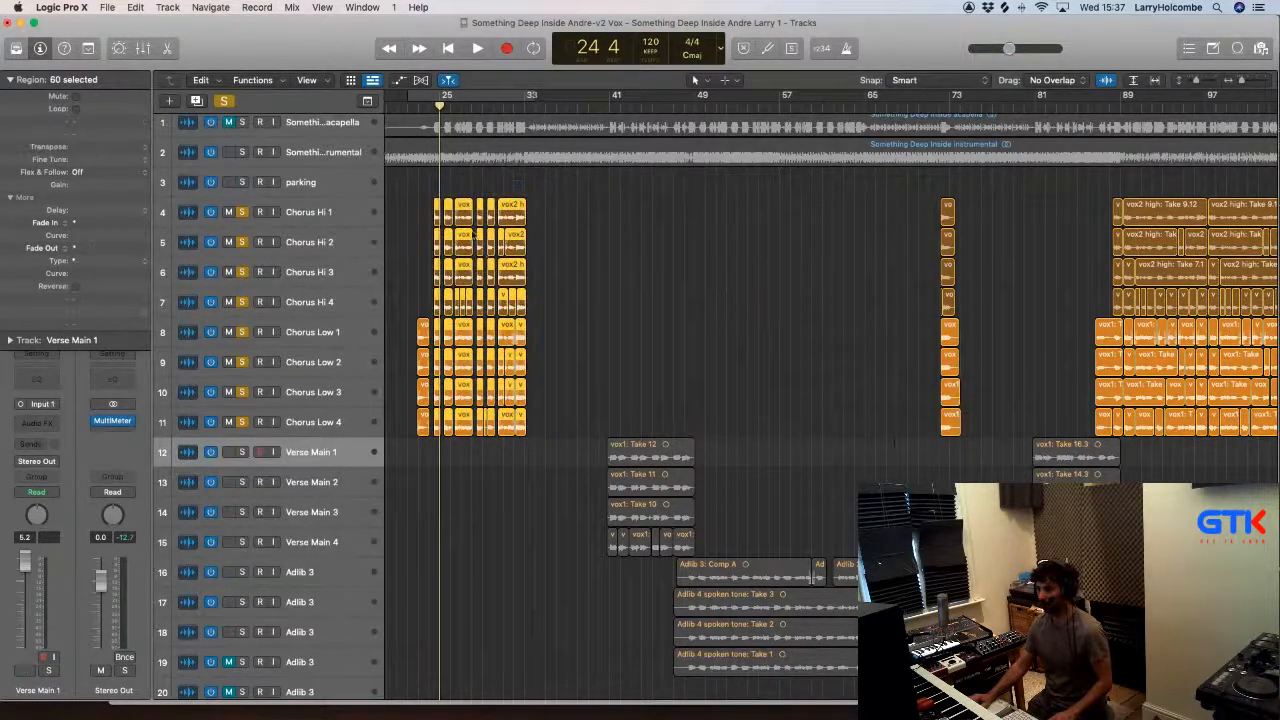
drag(435, 210, 689, 222)
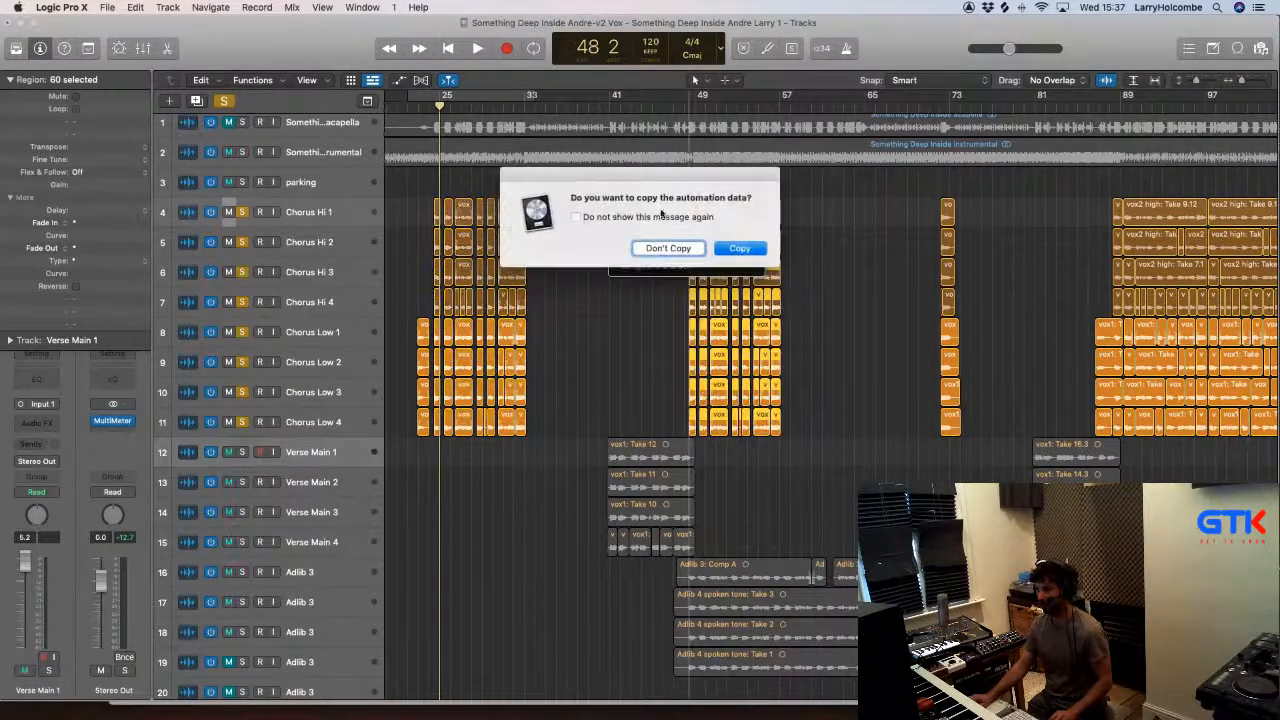
click(741, 249)
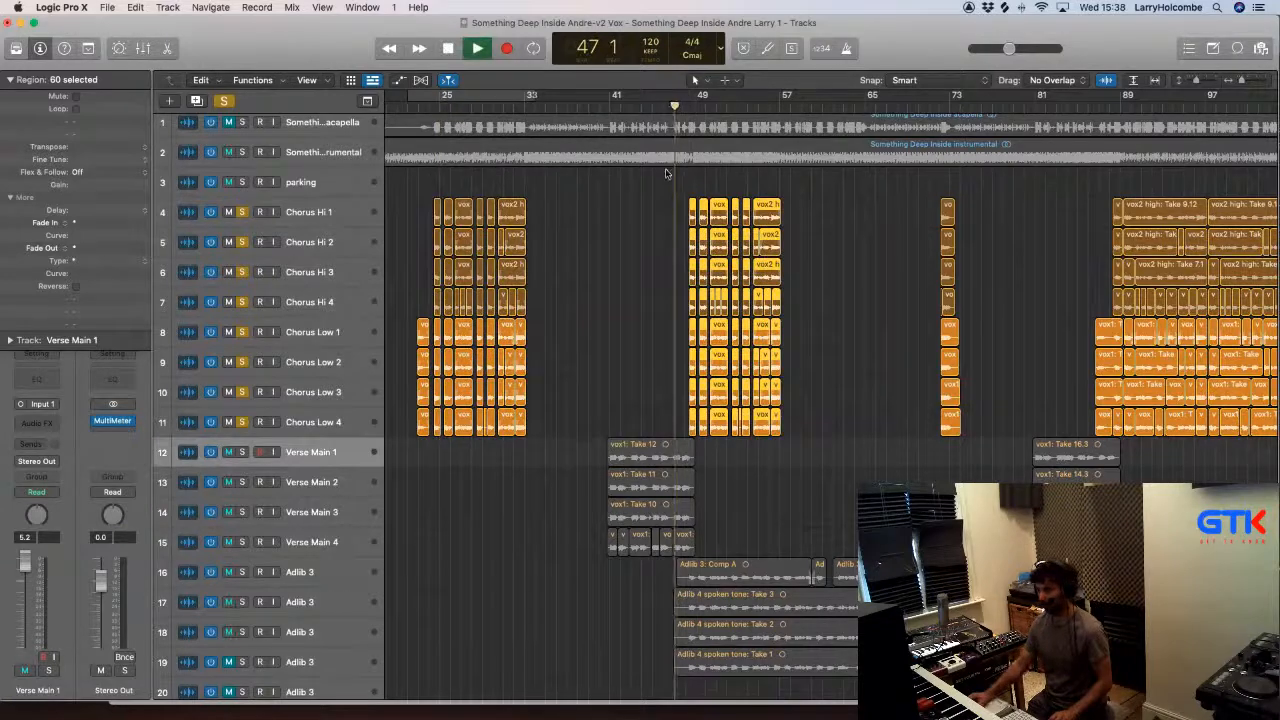
drag(243, 213, 249, 416)
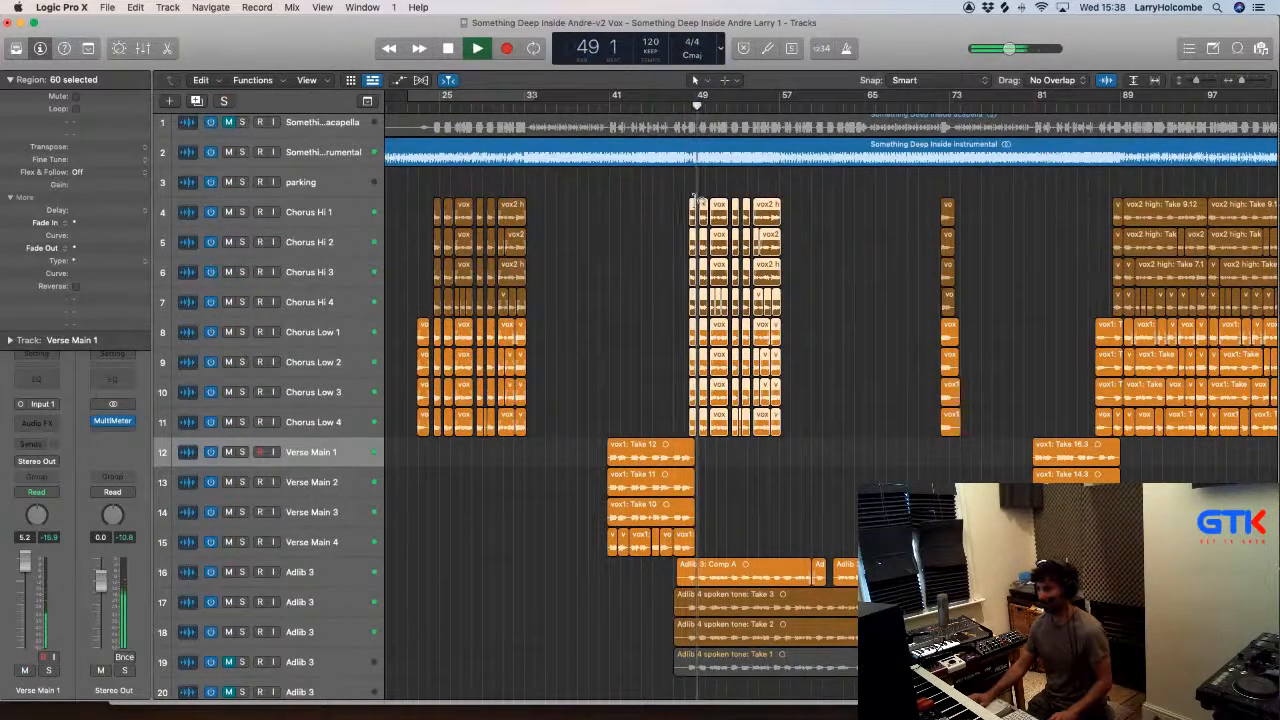
Step: Magnify the new bar-49 chorus and shrink the track rows to fit
drag(626, 162, 890, 522)
scroll(844, 440, down, 3)
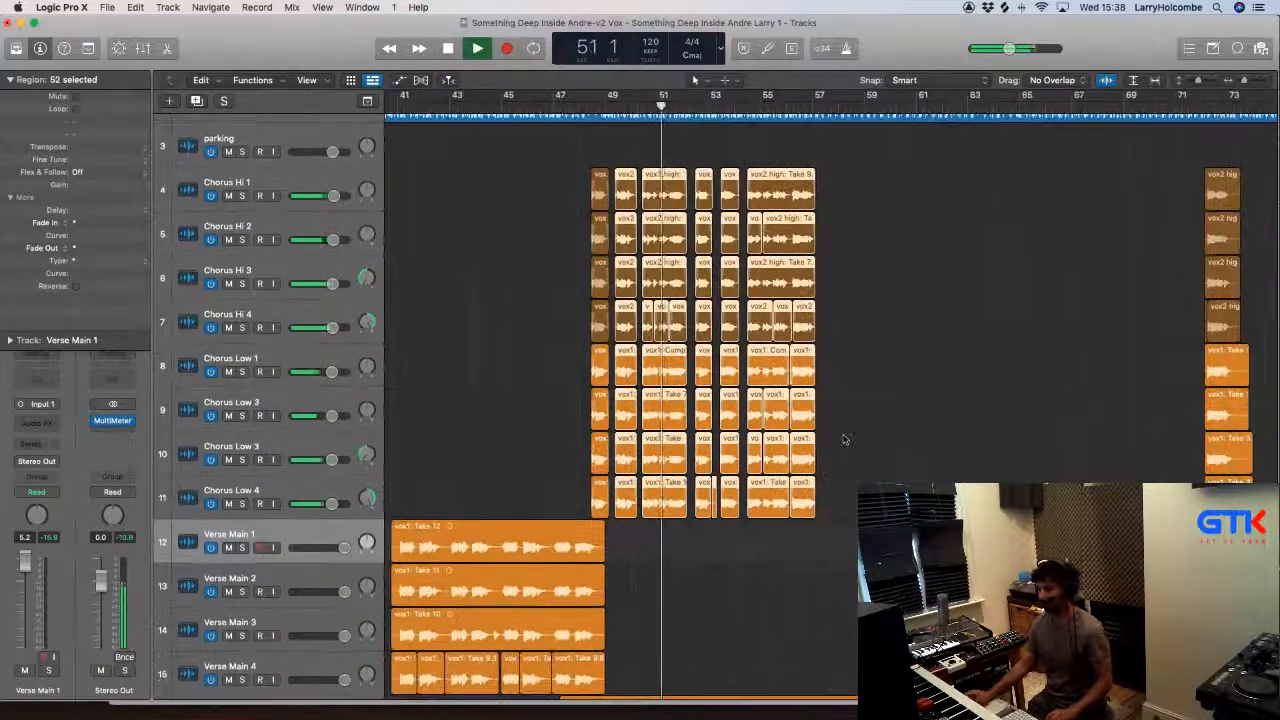
key(super+Up)
key(super+Up)
key(super+Up)
key(super+Up)
key(super+Up)
key(super+Up)
key(super+Up)
key(super+Up)
key(super+Up)
key(super+Up)
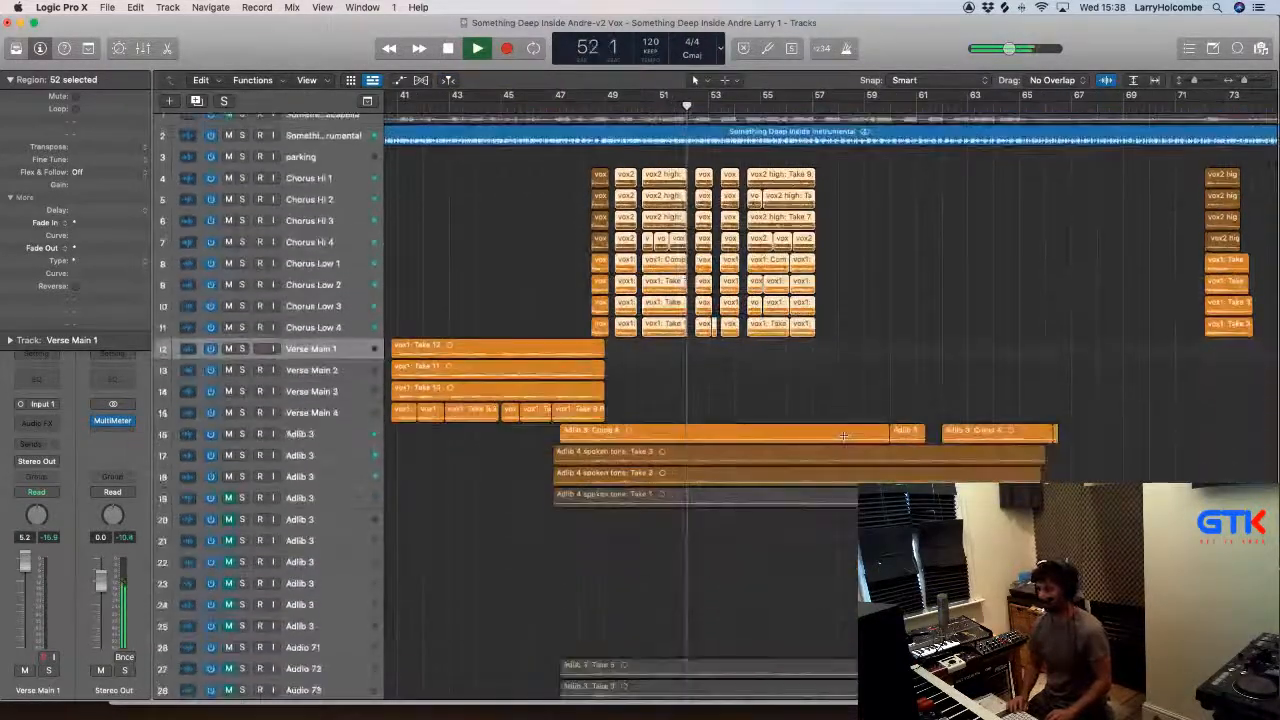
key(Up)
key(x)
key(x)
scroll(690, 260, right, 2)
drag(527, 158, 1033, 484)
scroll(640, 178, up, 2)
Step: Duplicate the bar-49 chorus stack 8 bars later at bar 57, including automation
click(604, 183)
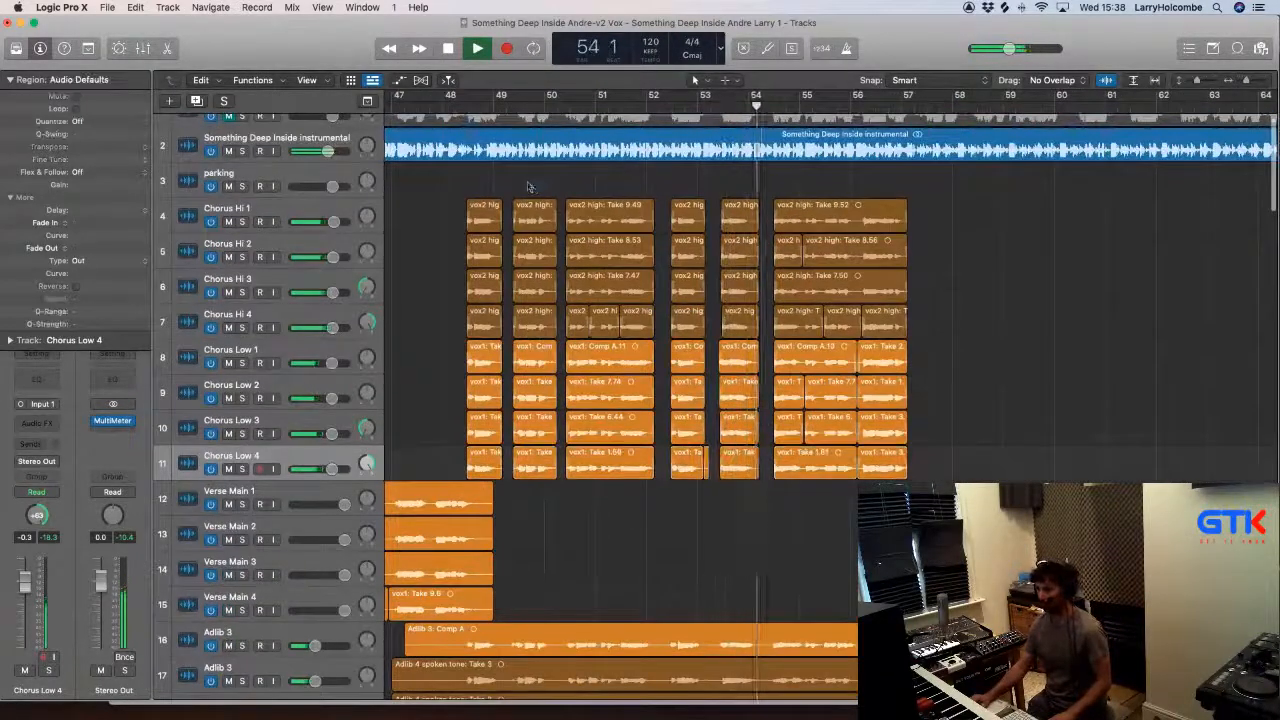
drag(514, 180, 990, 690)
drag(527, 208, 909, 239)
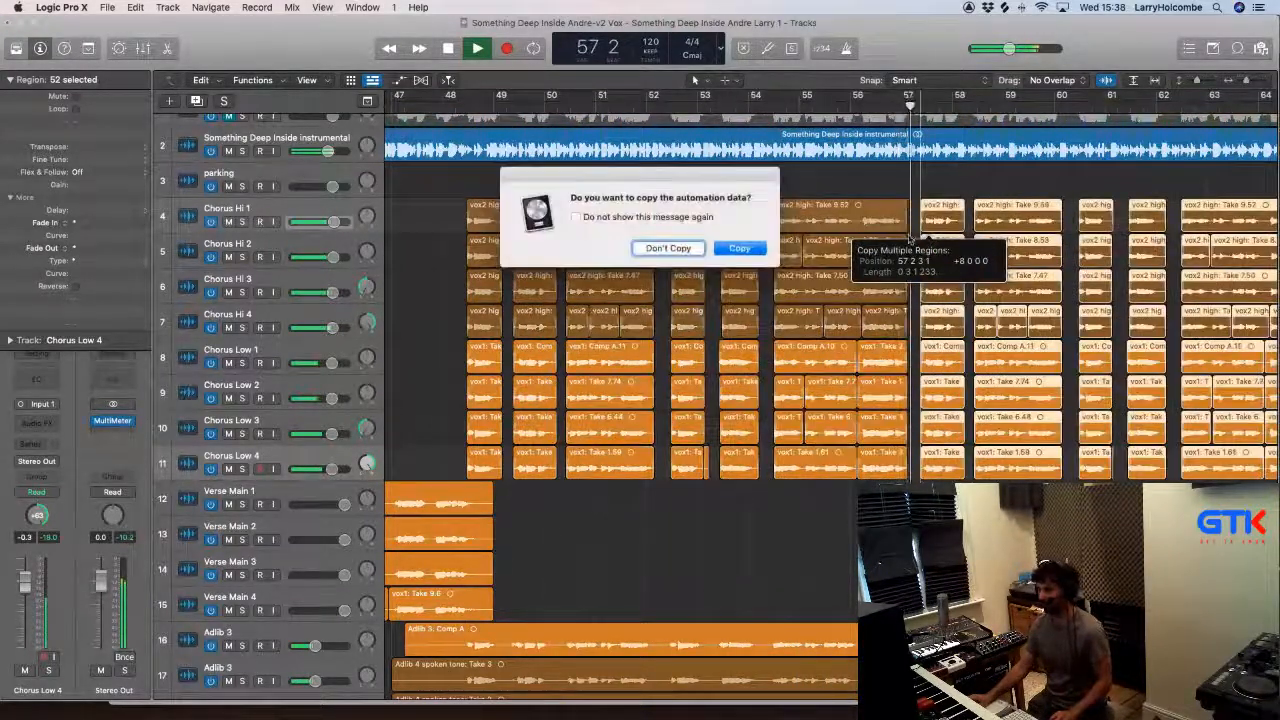
click(738, 248)
scroll(751, 248, right, 2)
scroll(751, 248, down, 3)
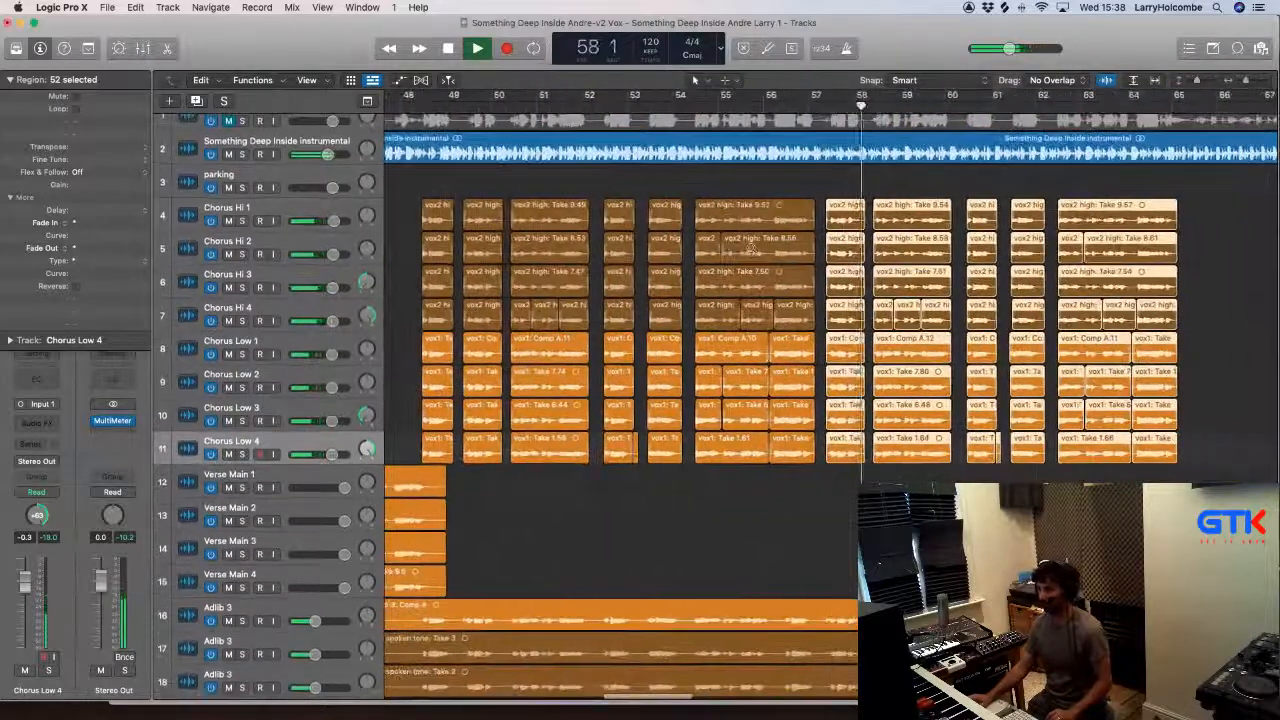
scroll(750, 249, down, 5)
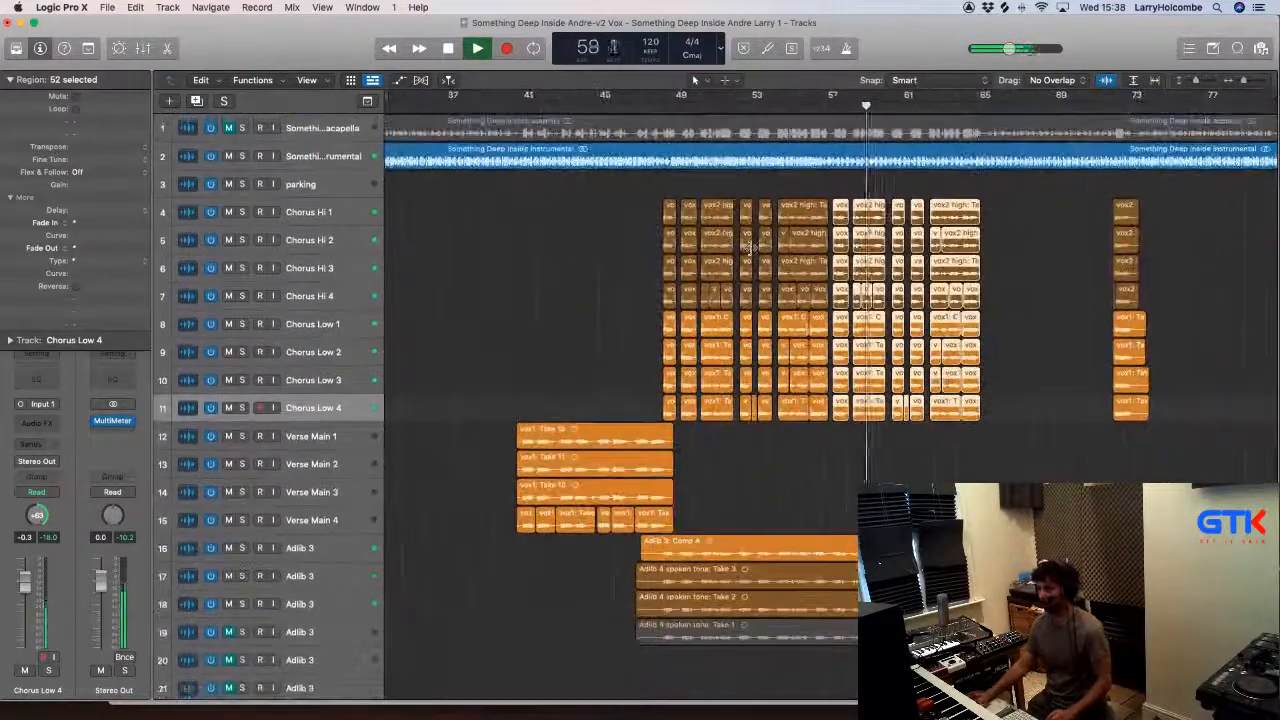
scroll(750, 248, down, 5)
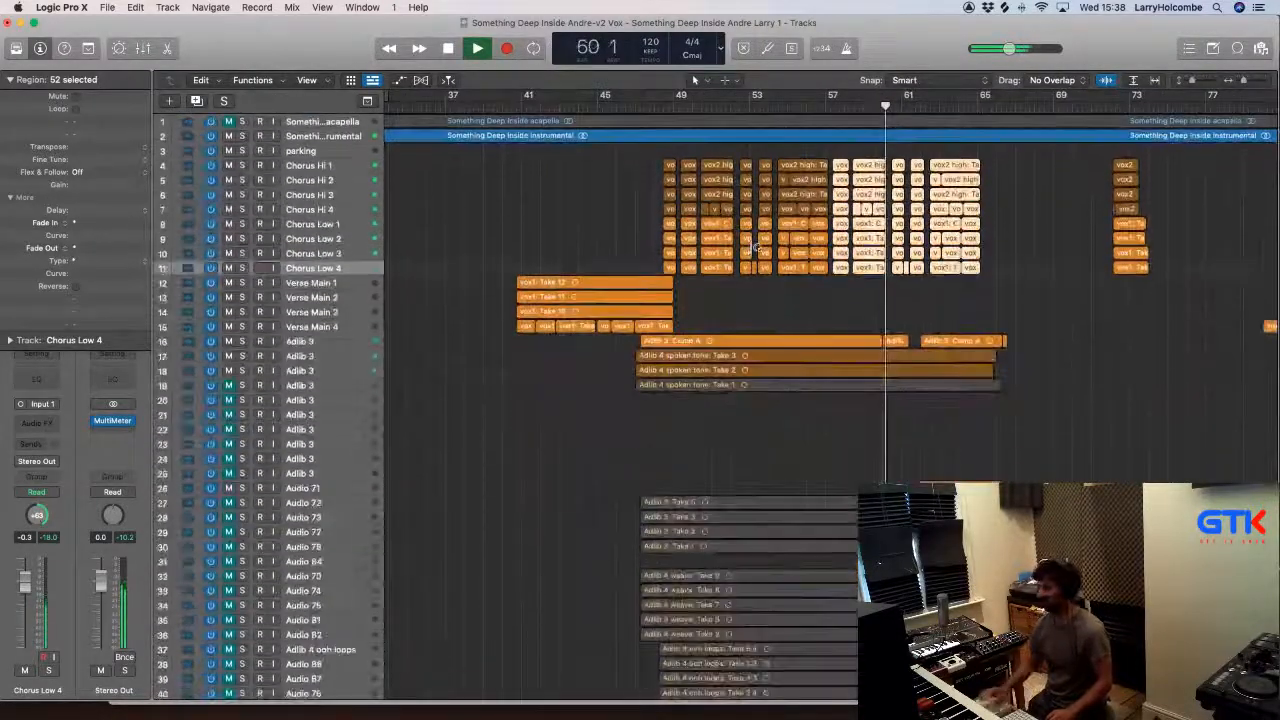
Step: Pull the Chorus Hi 1–Chorus Low 4 faders down together about 3 dB, Chorus Hi 1 to −2.7
key(x)
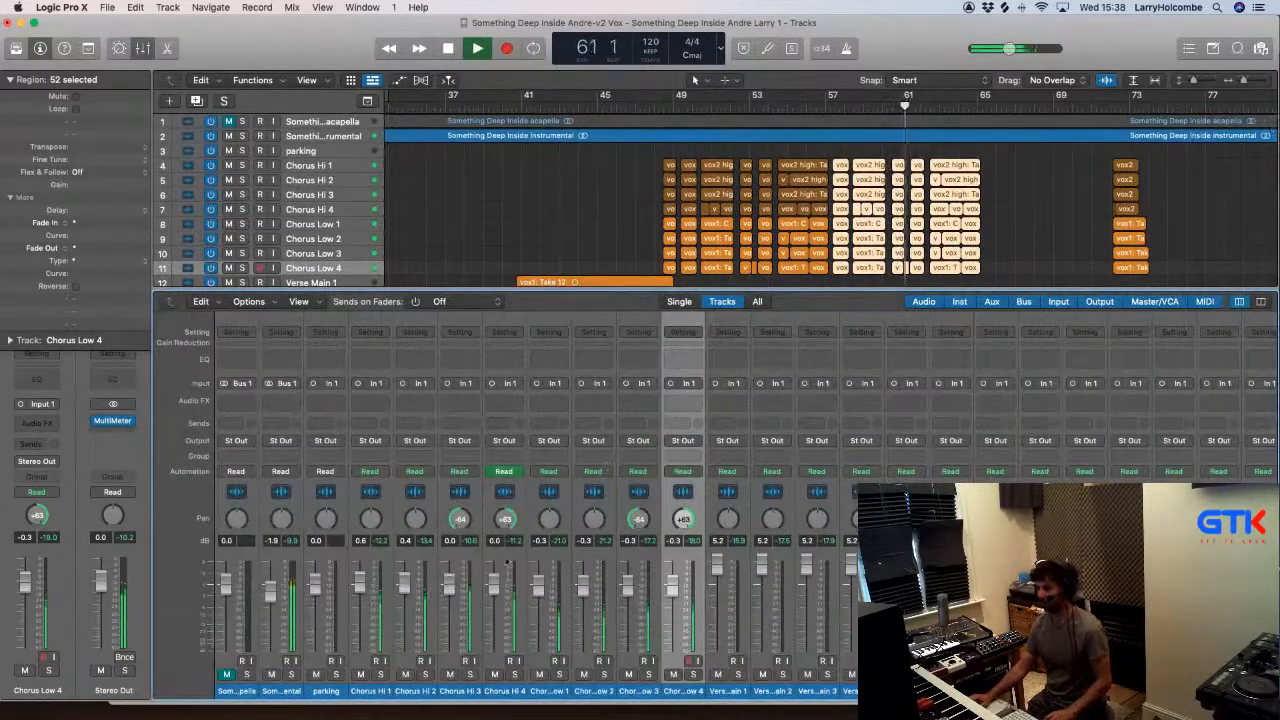
drag(369, 694, 675, 700)
drag(404, 580, 404, 590)
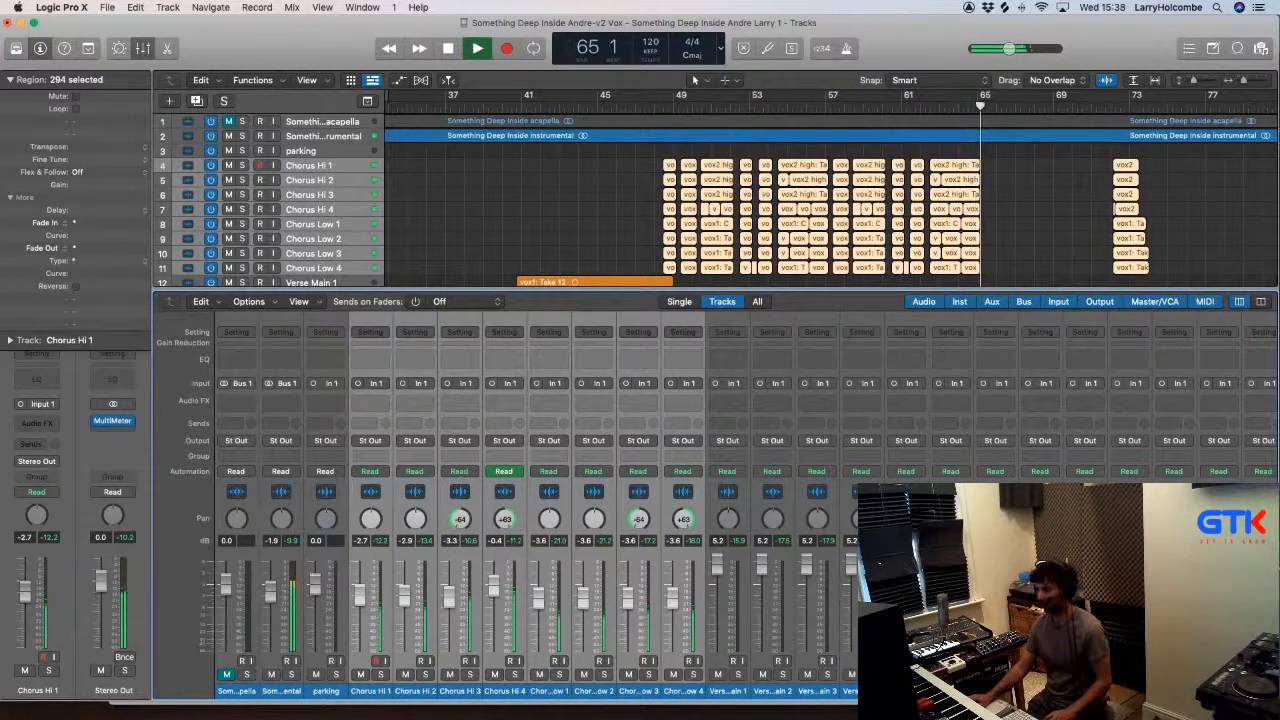
key(x)
key(super+Up)
key(super+Left)
click(1056, 340)
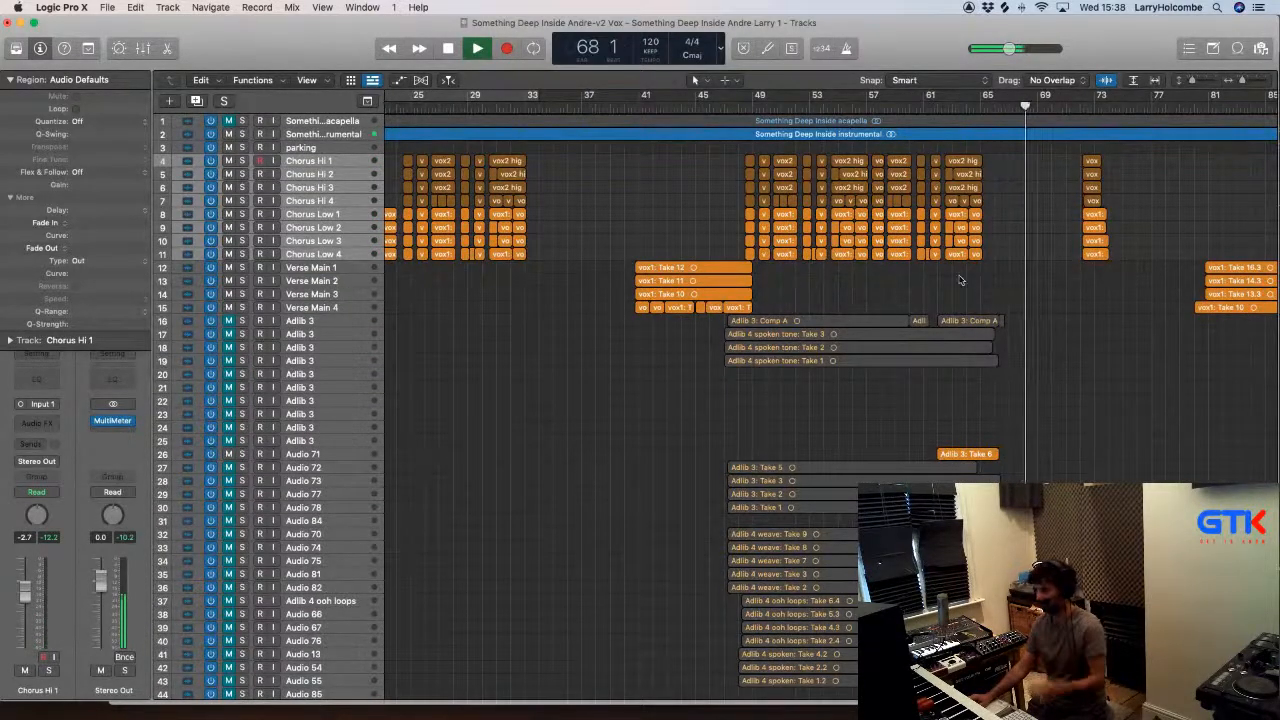
Step: Zoom to bars 59–77 and split the chorus regions at bar 64
drag(895, 141, 1152, 371)
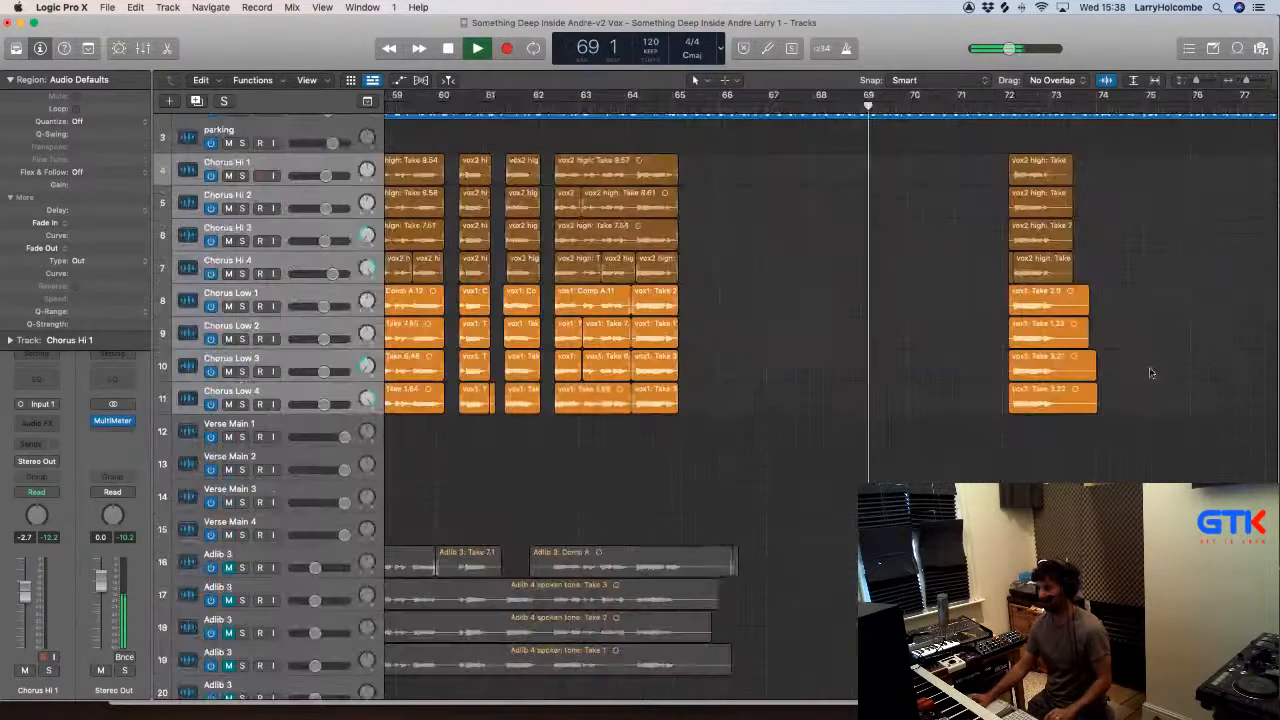
drag(966, 146, 1128, 416)
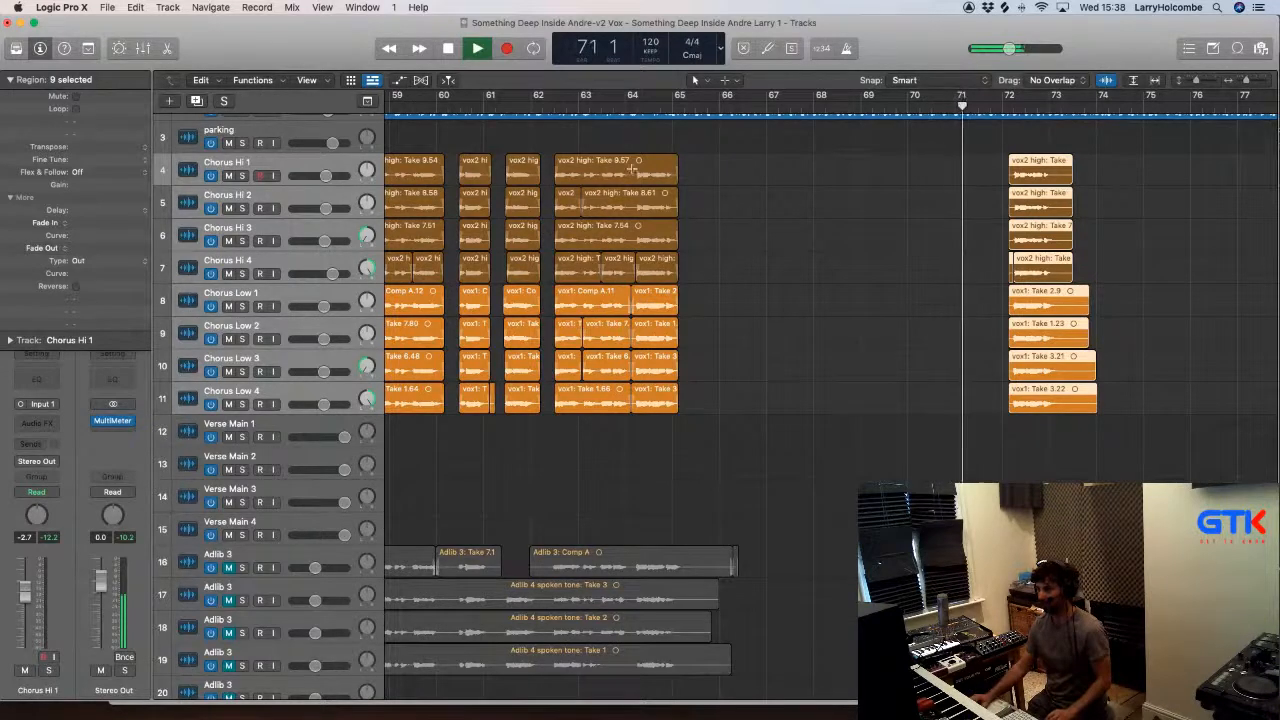
drag(631, 168, 731, 396)
click(686, 228)
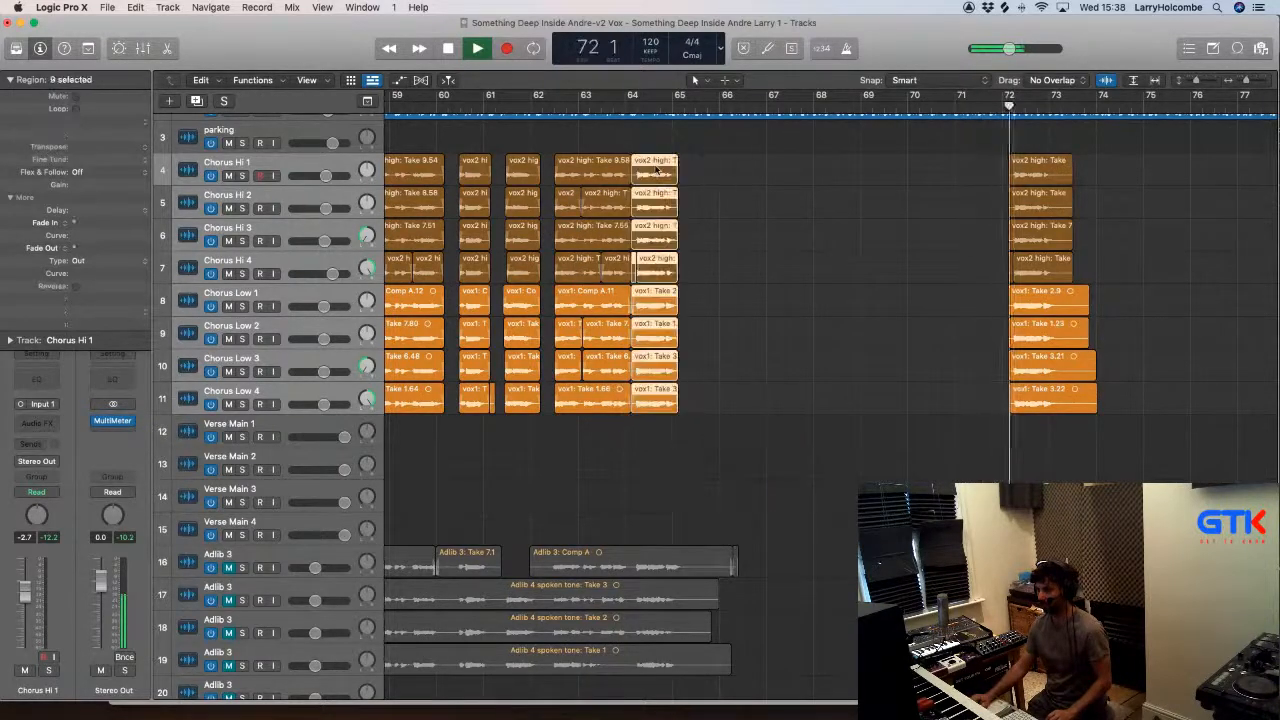
Step: Delete the bar-72 chorus stack and copy the eight bar-64 phrase endings there
drag(942, 152, 1142, 484)
key(Delete)
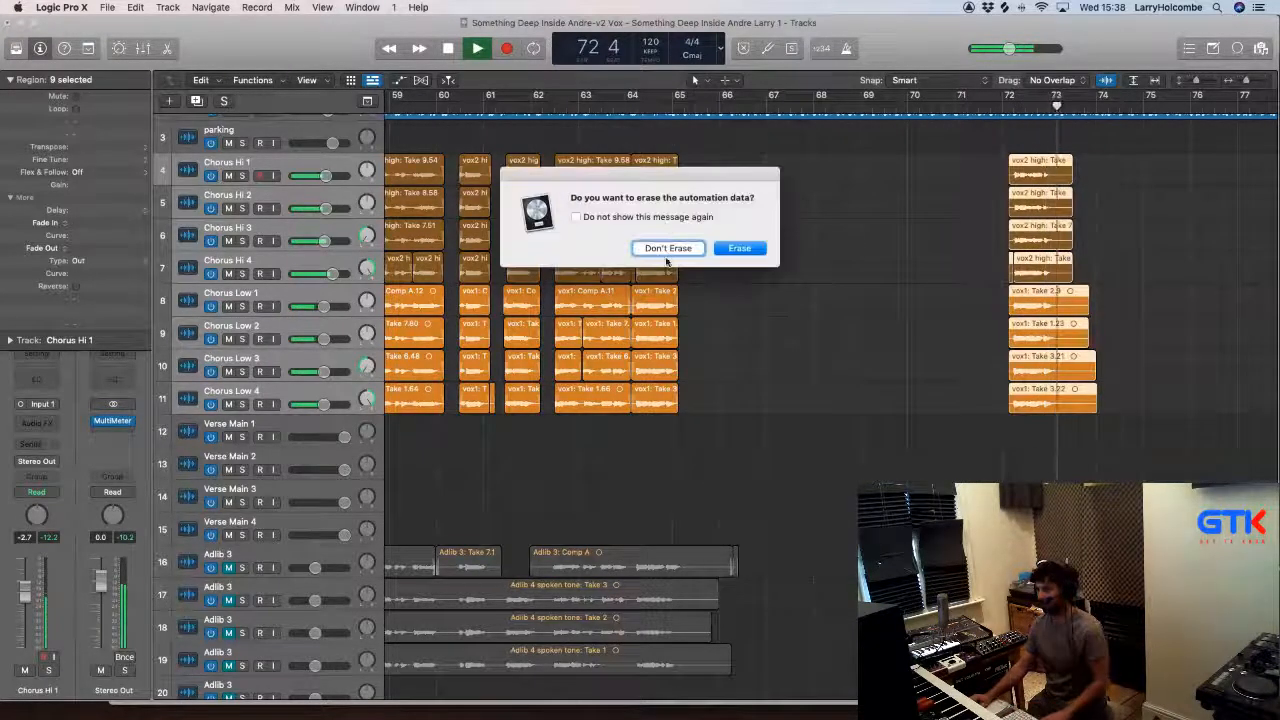
click(741, 248)
drag(662, 150, 659, 403)
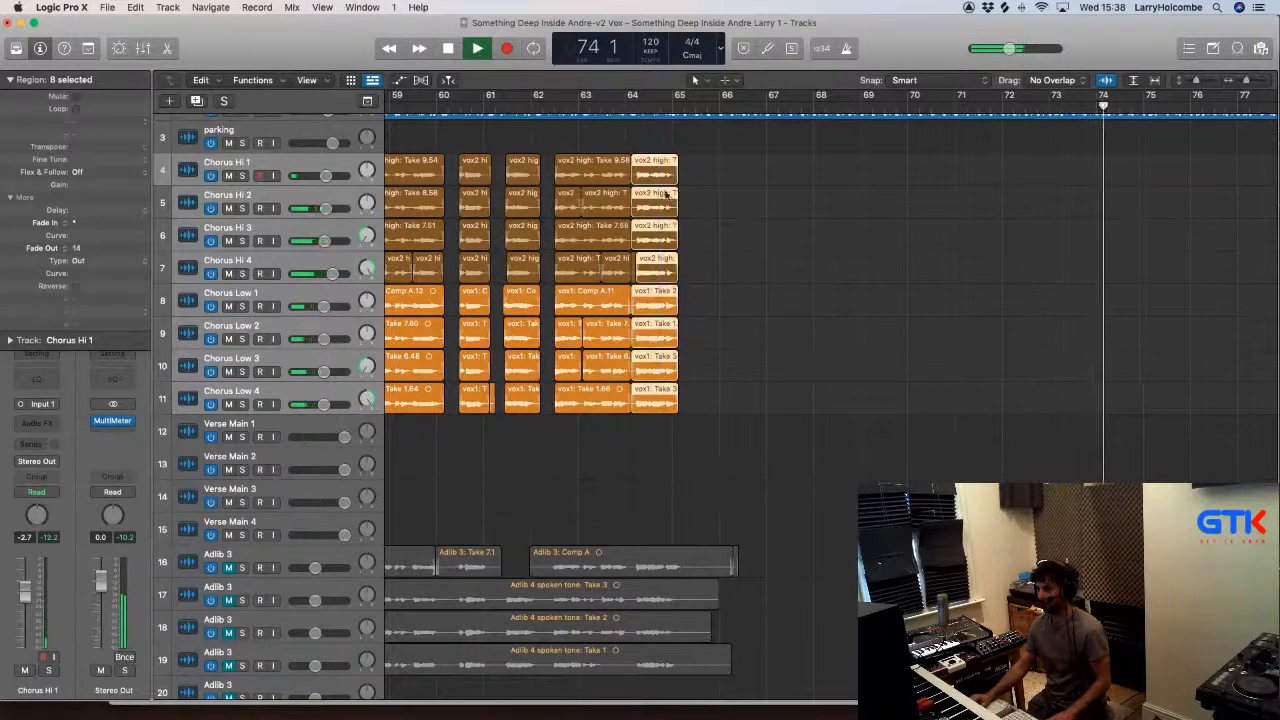
drag(647, 172, 1030, 180)
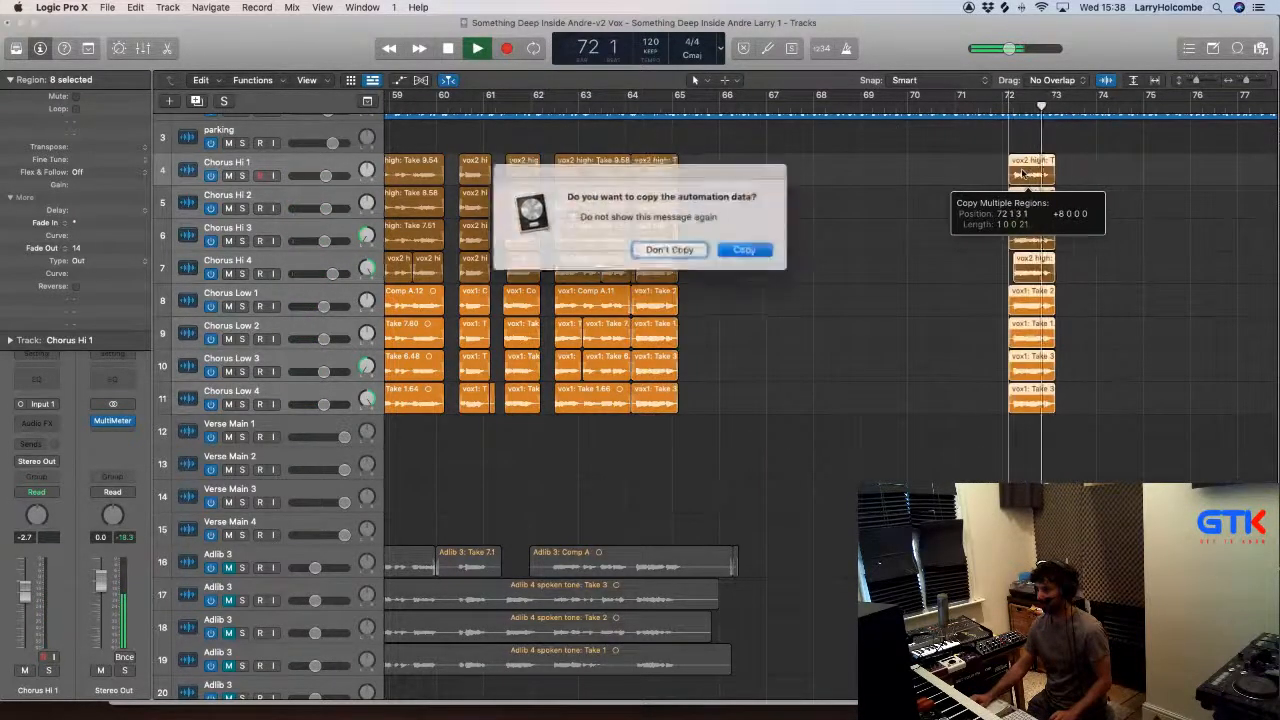
key(Return)
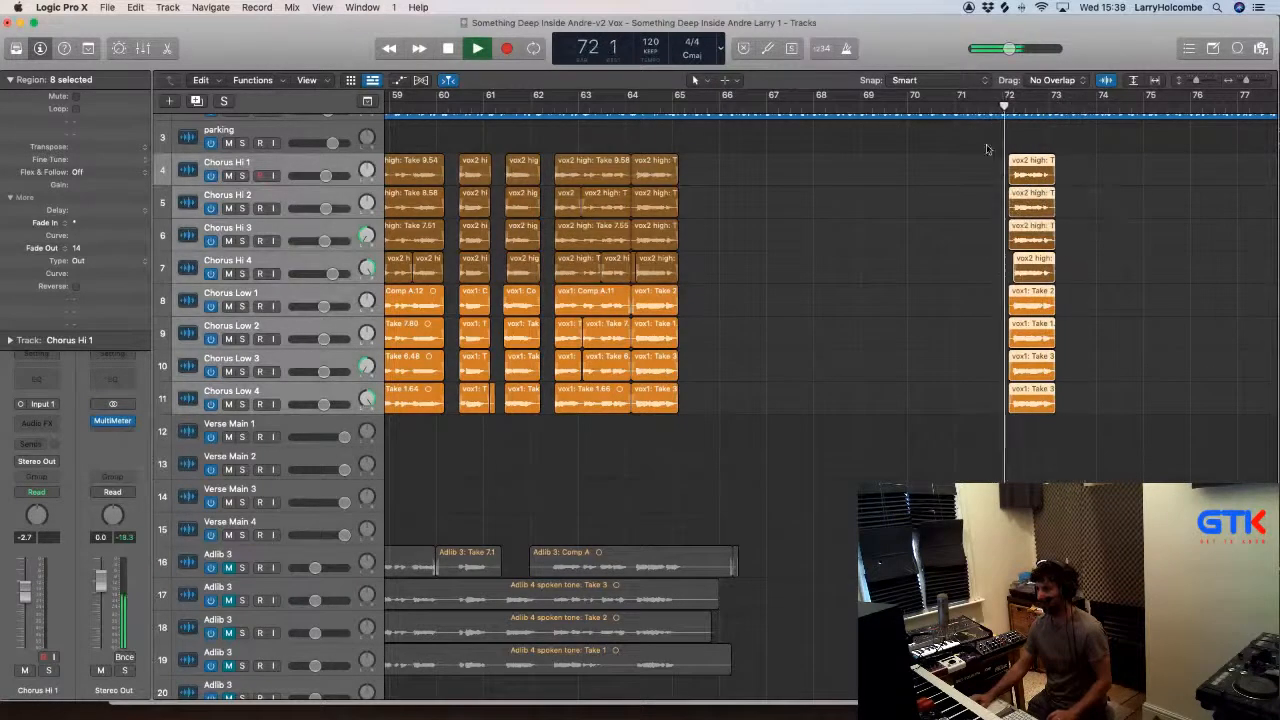
scroll(986, 165, right, 3)
scroll(986, 166, down, 10)
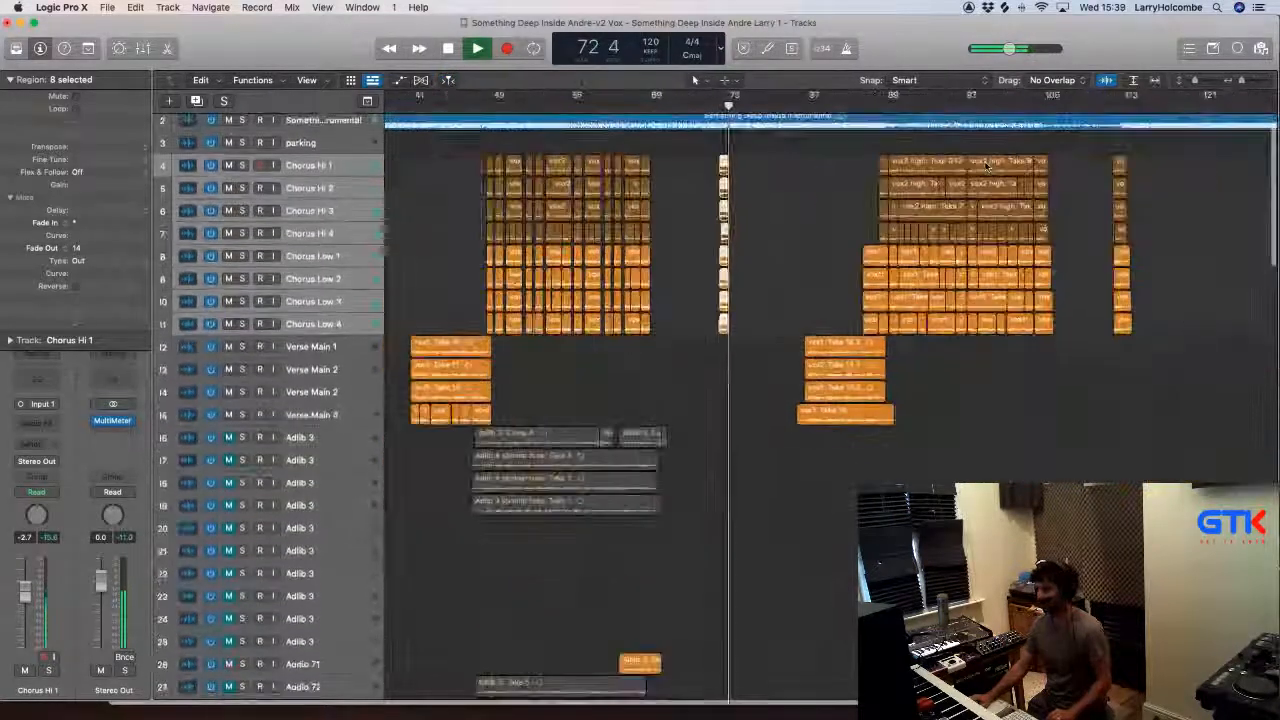
Step: Erase the existing right-hand chorus regions along with their automation
scroll(797, 162, down, 2)
drag(806, 152, 1208, 318)
scroll(1020, 240, left, 2)
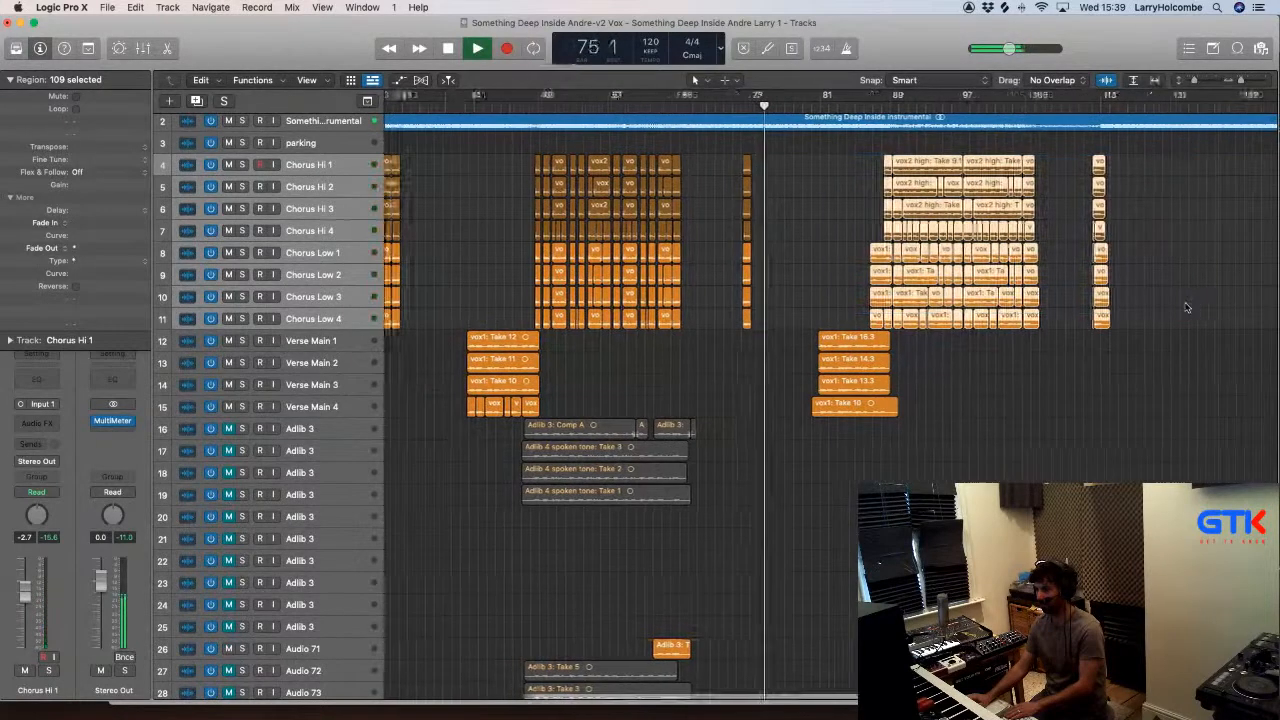
click(877, 170)
drag(878, 170, 1200, 332)
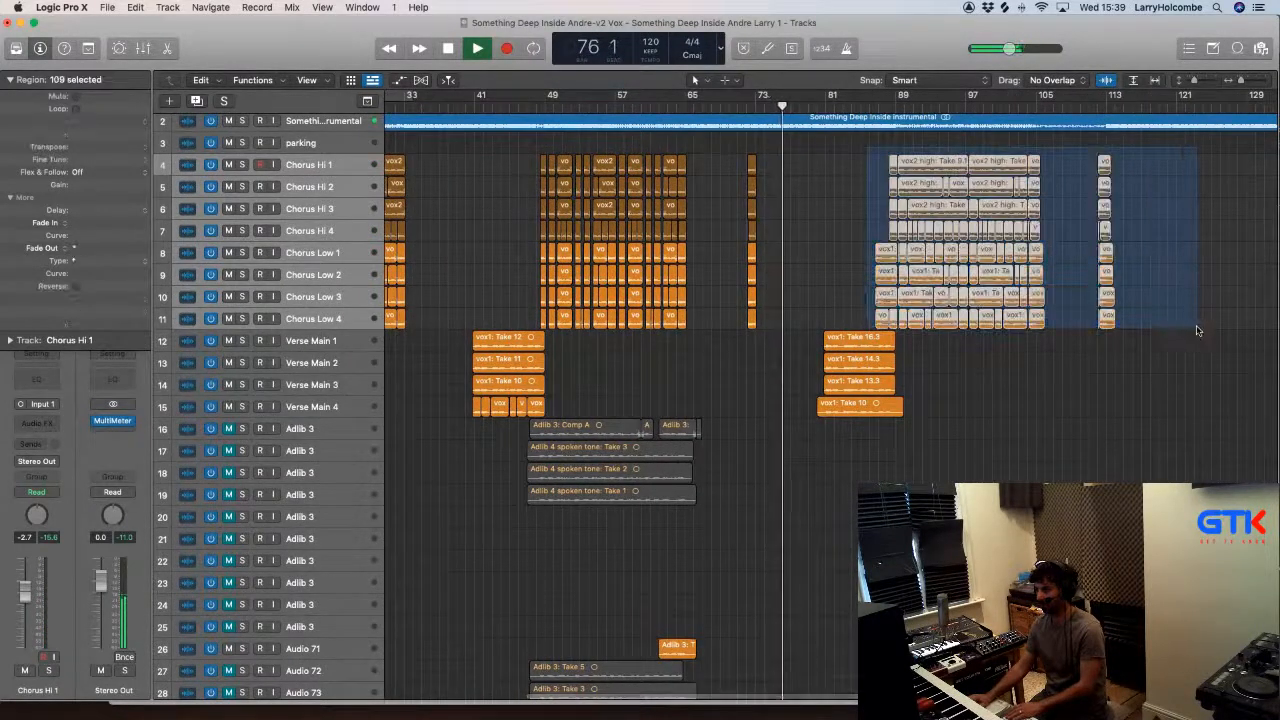
key(Delete)
click(754, 257)
Step: Copy the full left chorus vocal stack, with automation, so it starts at bar 88
mouse_move(514, 140)
mouse_down()
mouse_move(720, 240)
mouse_move(818, 326)
mouse_up()
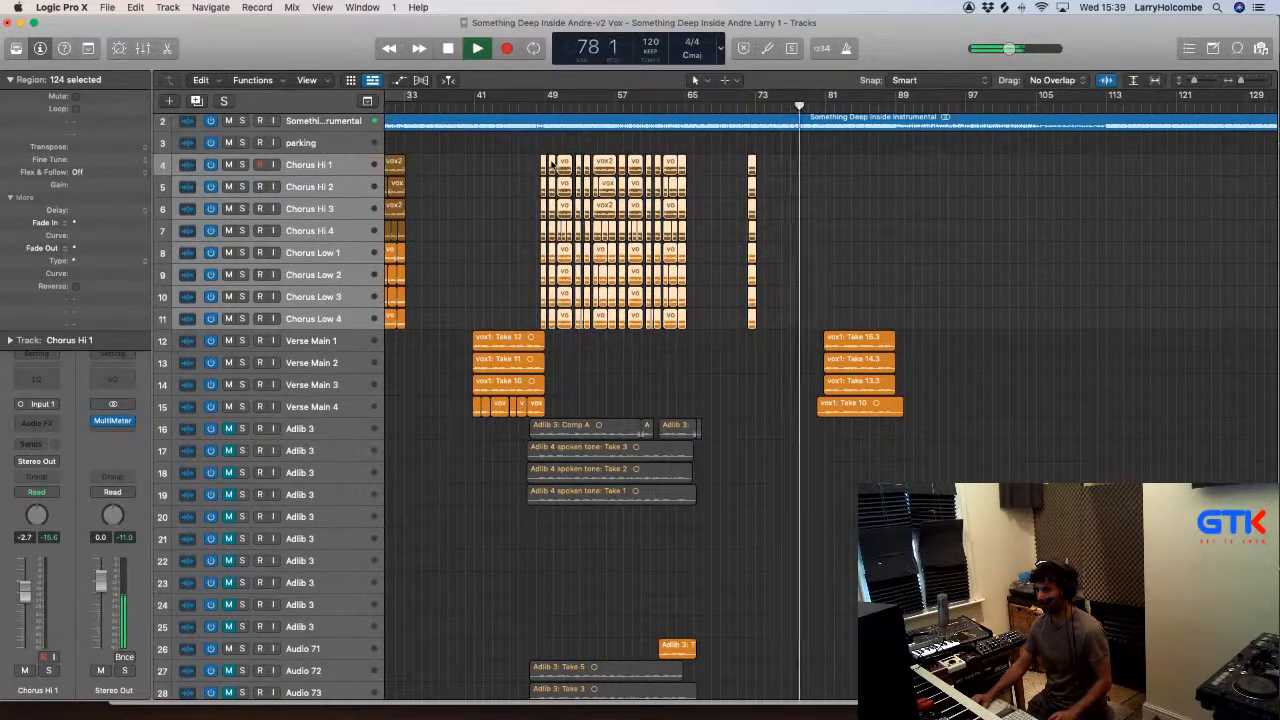
drag(549, 162, 976, 186)
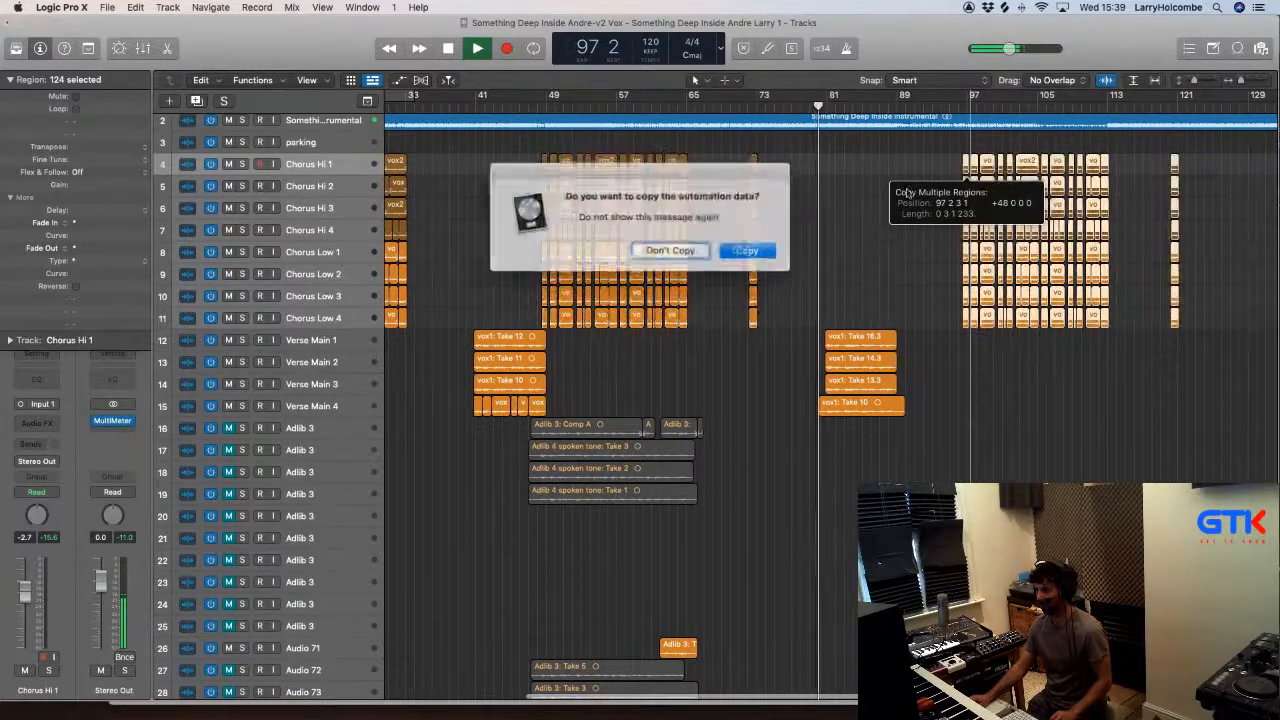
click(738, 248)
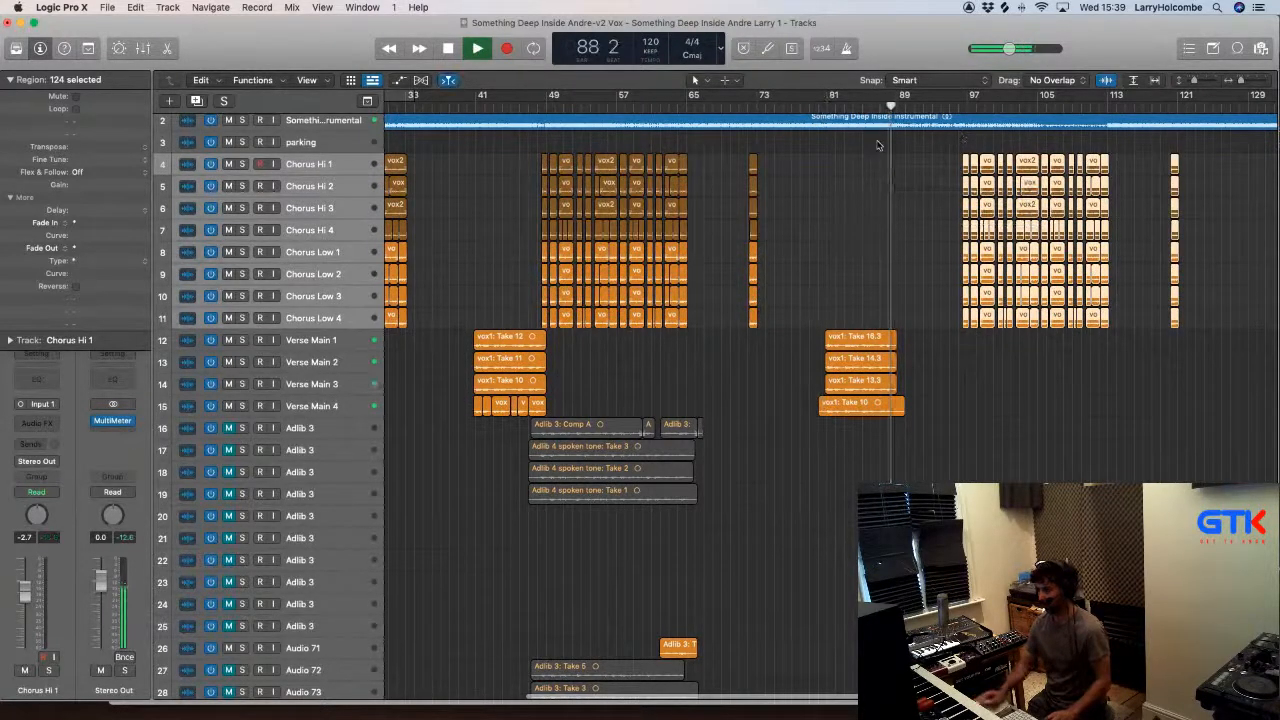
key(super+Up)
key(super+Up)
key(super+Up)
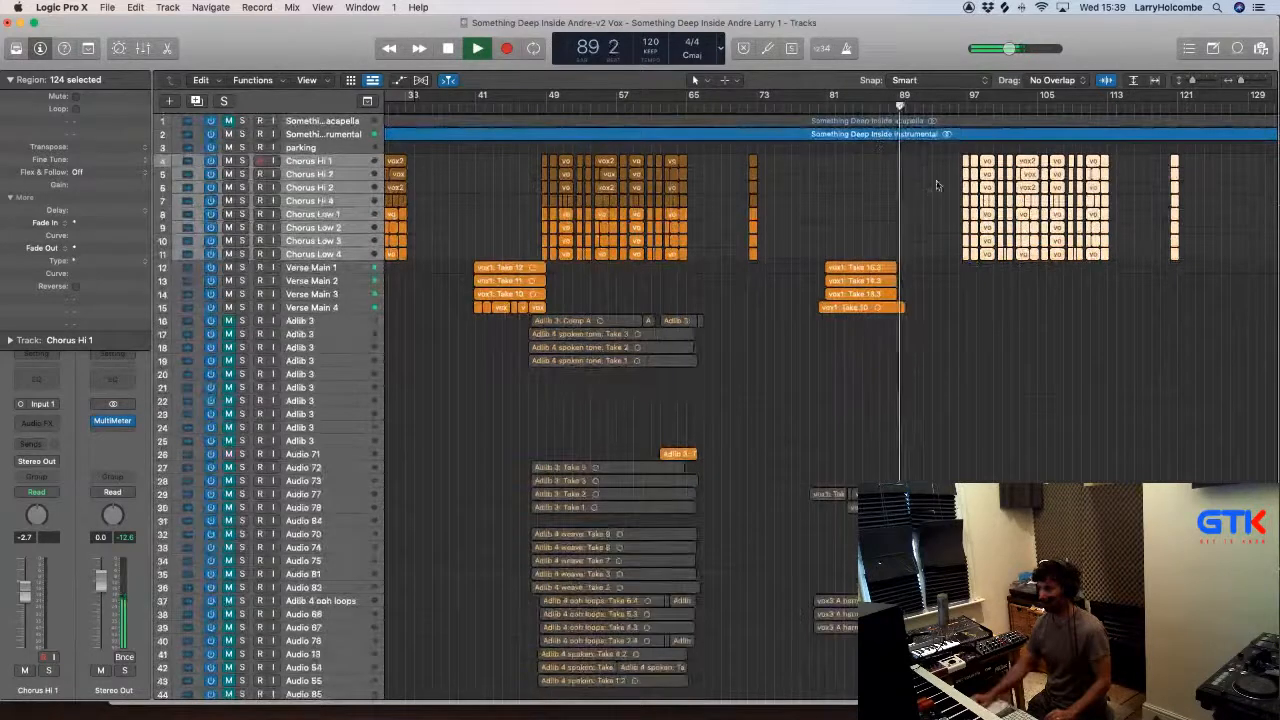
drag(965, 158, 893, 160)
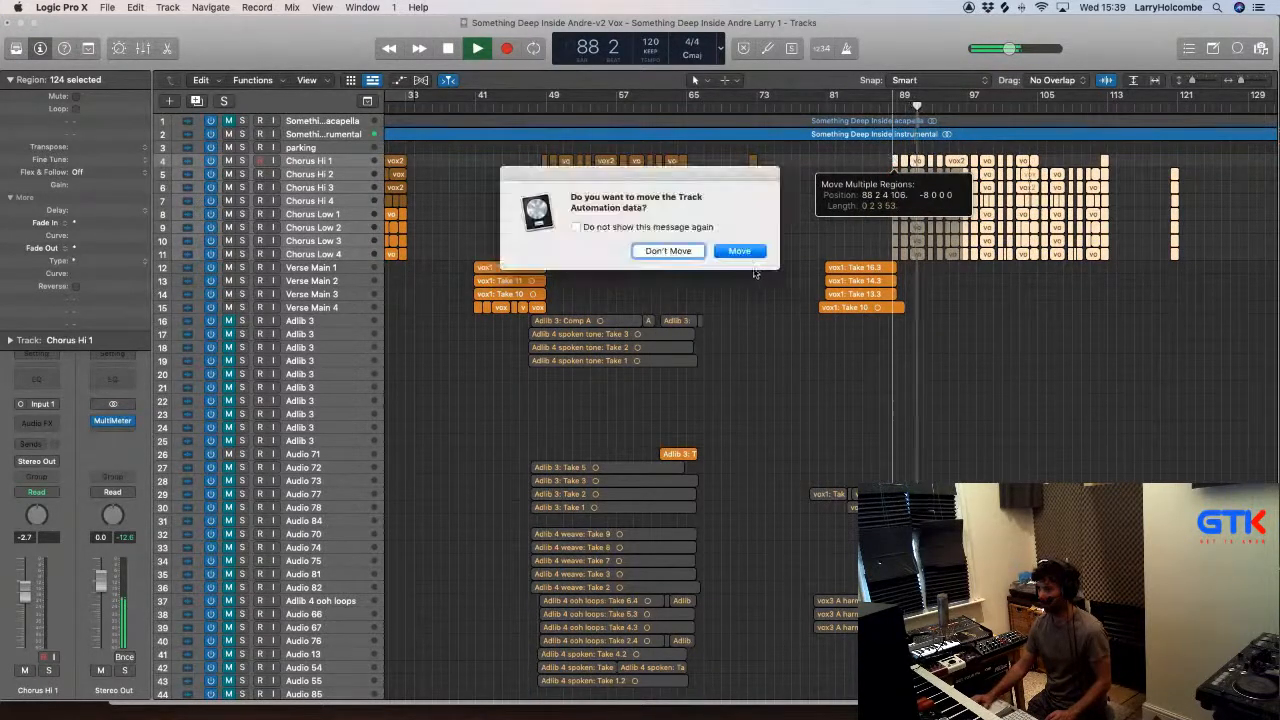
click(740, 252)
click(814, 223)
scroll(636, 226, left, 2)
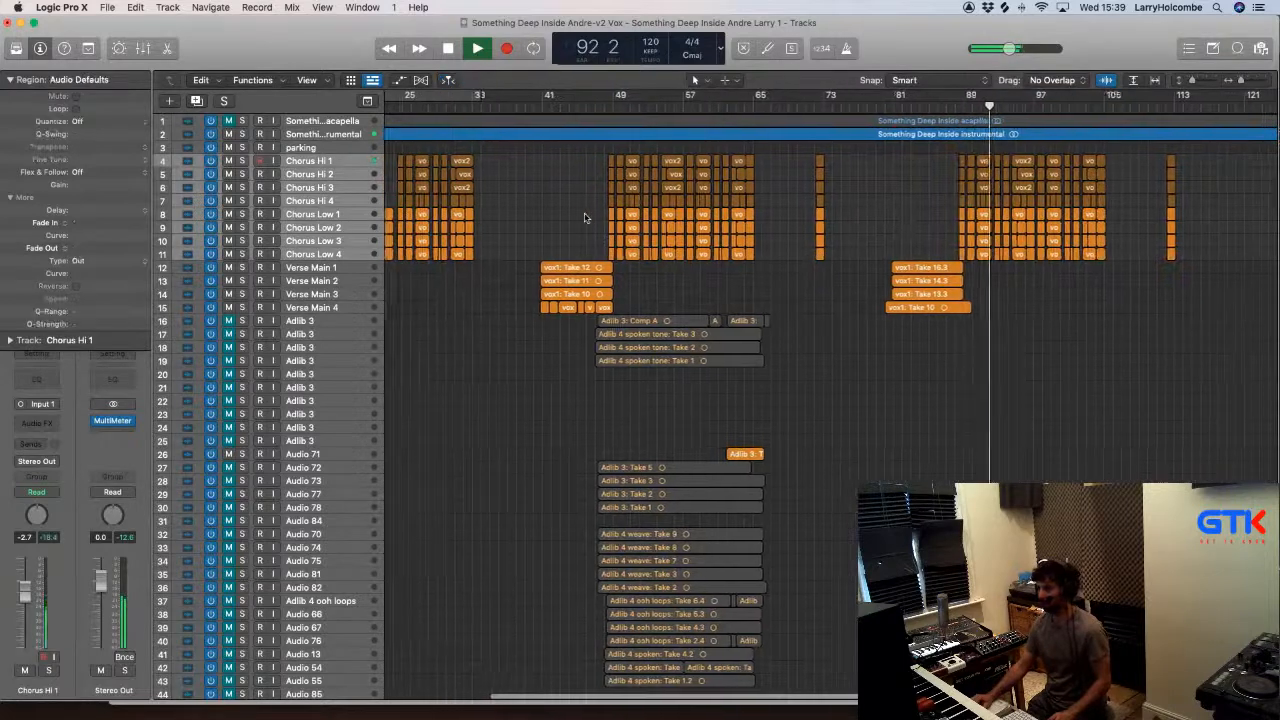
scroll(450, 197, left, 2)
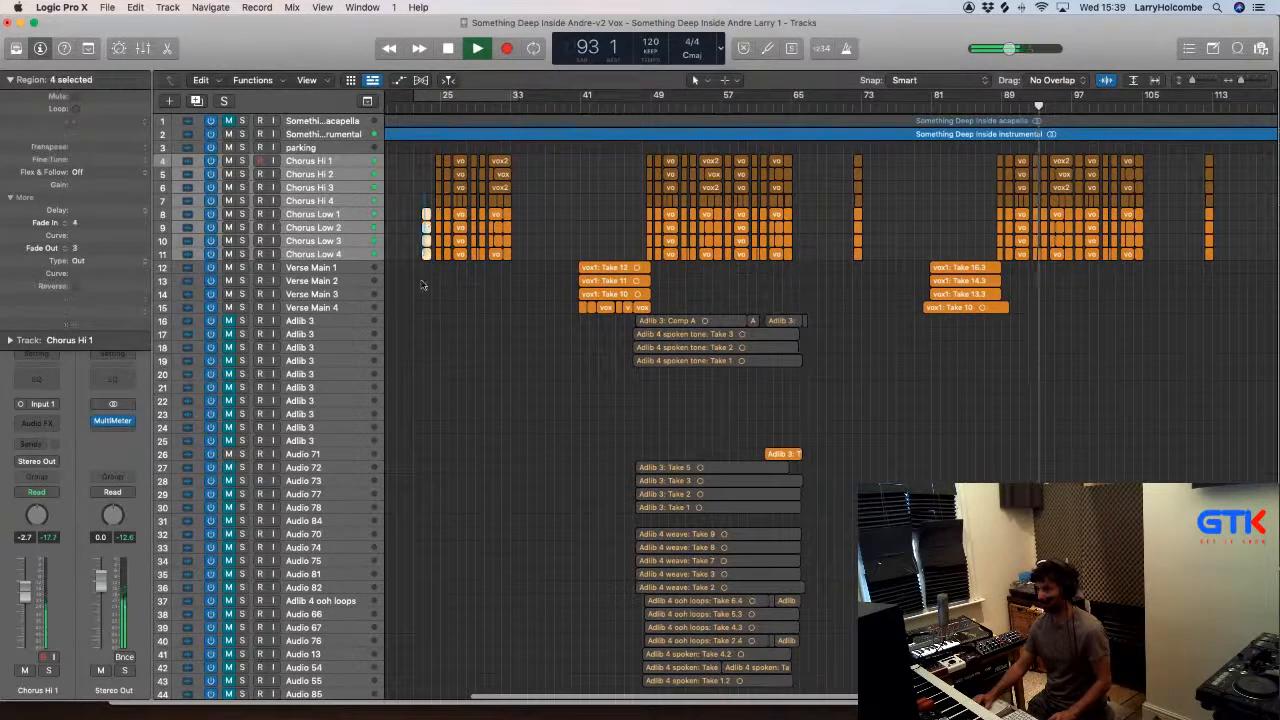
Step: Copy the four Chorus Low lead-in regions to about bar 85, ahead of the new chorus
drag(426, 215, 979, 225)
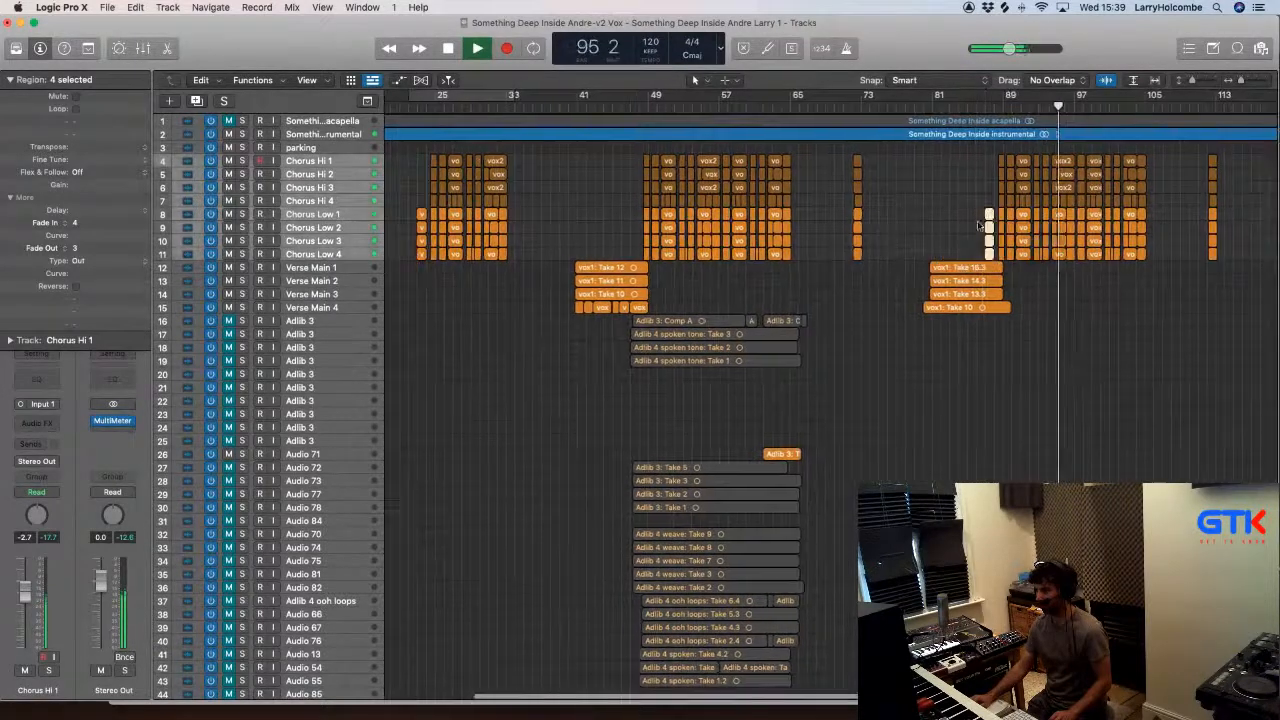
click(947, 207)
key(super+Up)
key(super+Up)
key(super+Up)
key(super+Up)
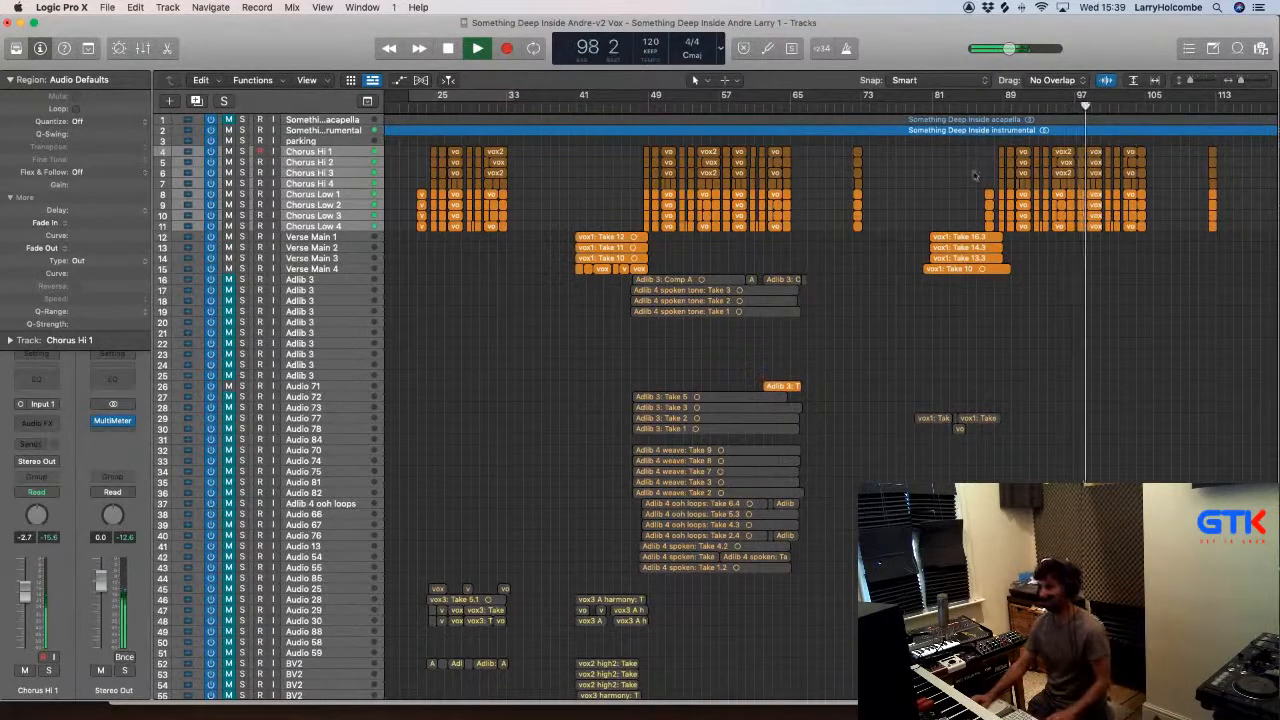
ctrl+alt+drag(945, 150, 1220, 356)
scroll(1160, 352, up, 3)
Step: Zoom out to show all vocal tracks across the whole song
key(super+Left)
key(super+Up)
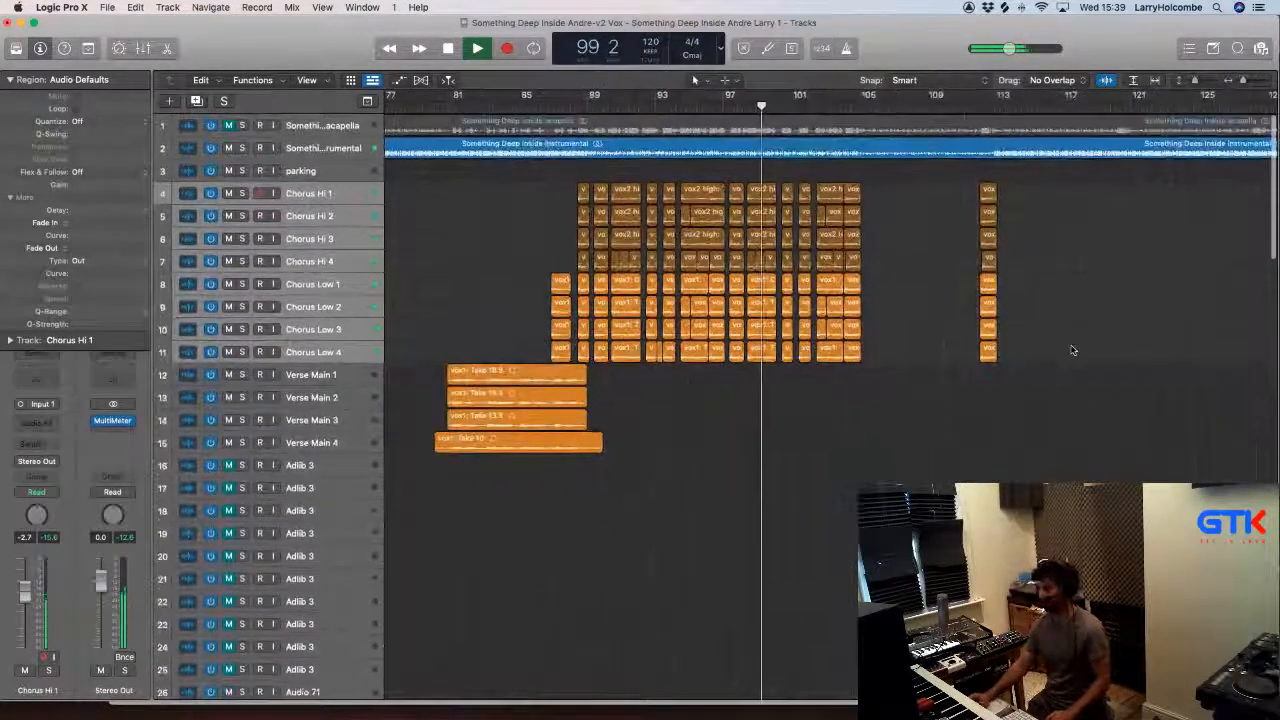
scroll(1006, 286, left, 3)
scroll(1003, 286, down, 3)
scroll(1000, 286, left, 3)
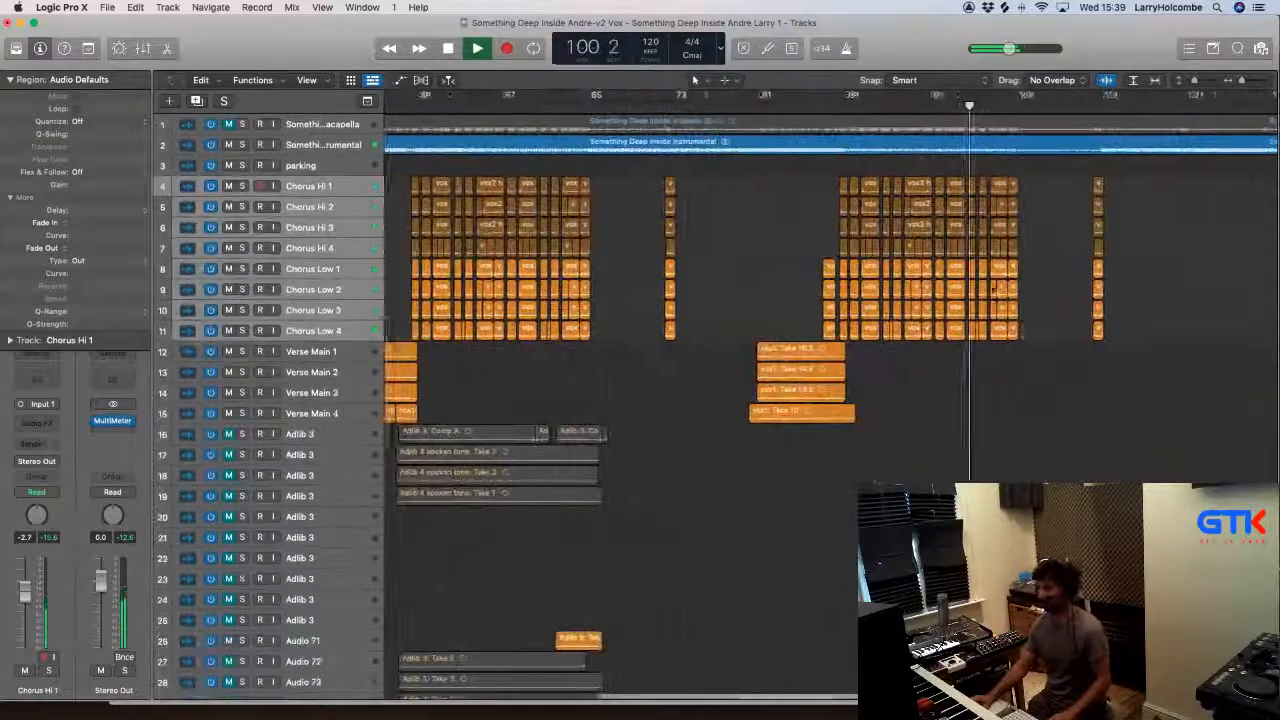
scroll(620, 245, left, 5)
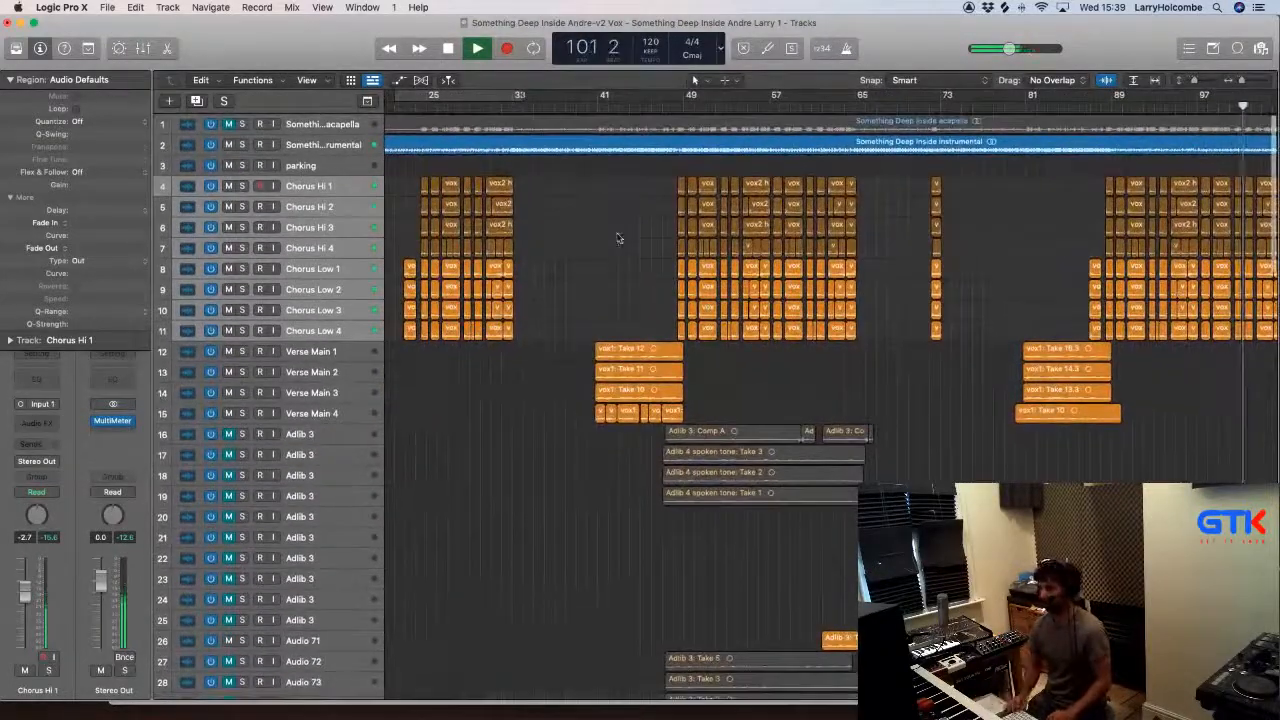
key(super+Up)
key(super+Up)
key(super+Up)
key(super+Up)
key(super+Up)
key(super+Up)
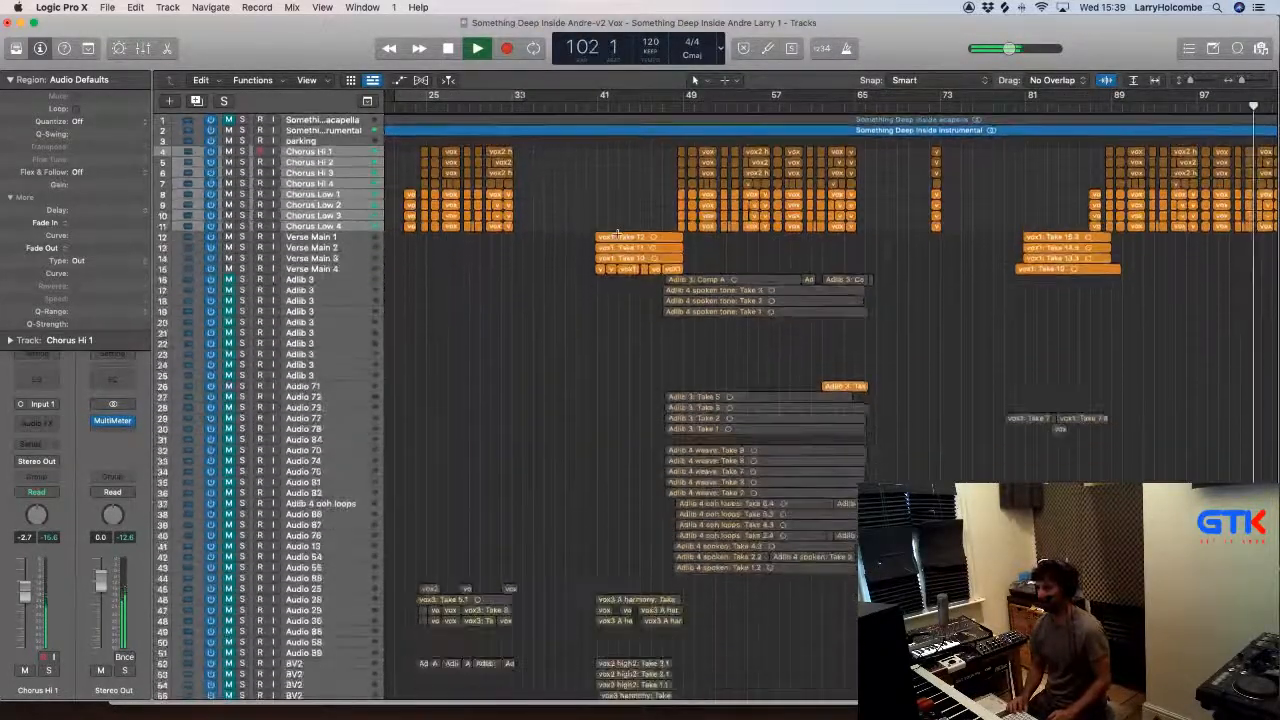
key(super+Left)
key(super+Left)
key(super+Left)
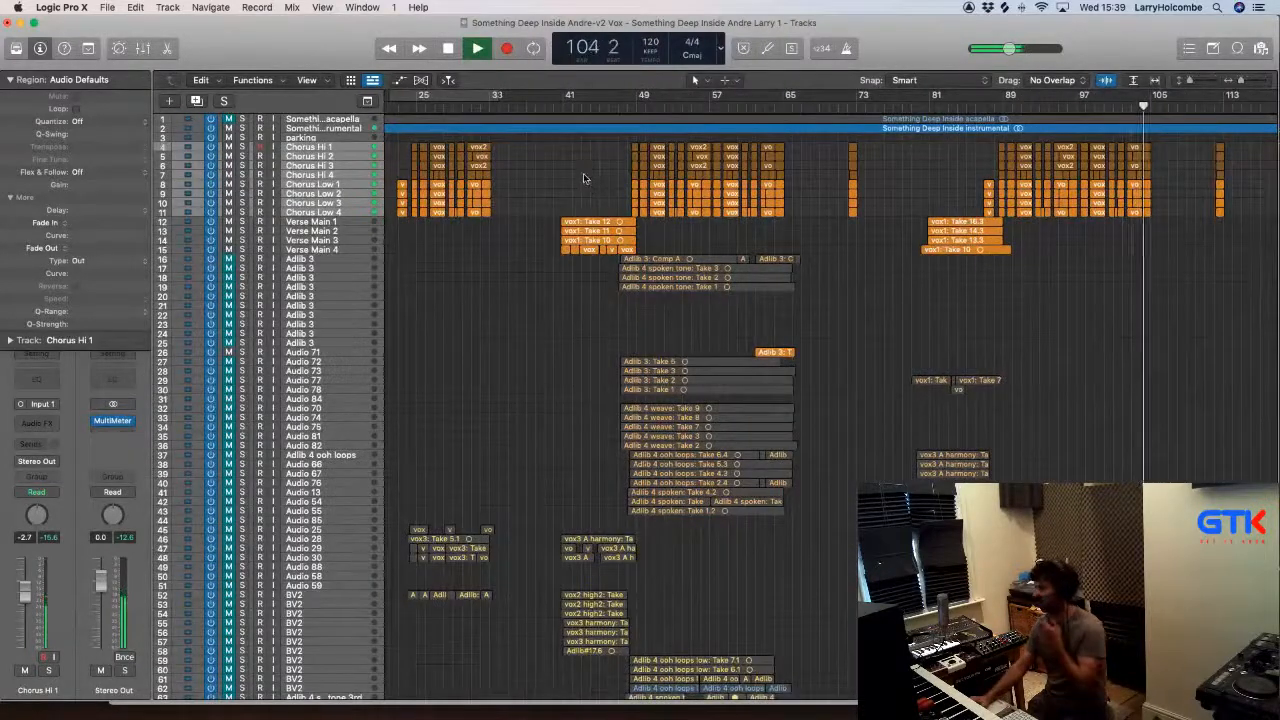
key(super+Left)
key(super+Left)
key(super+Left)
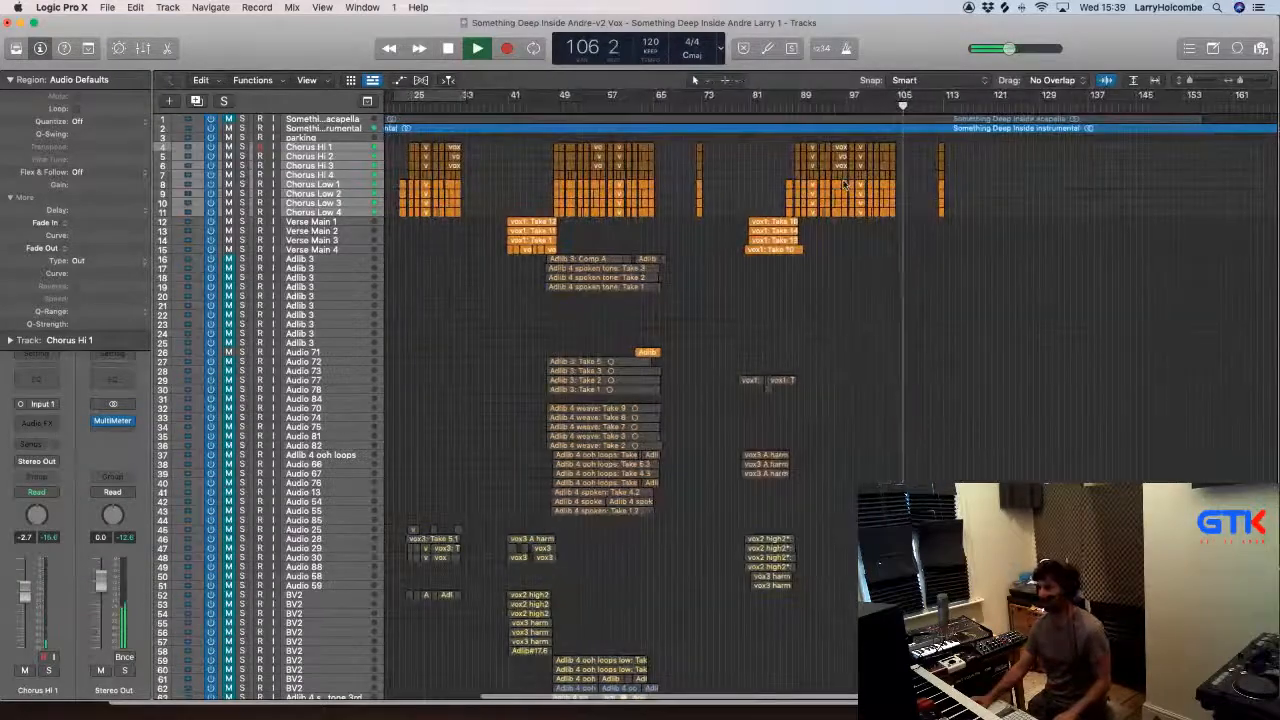
scroll(845, 184, left, 1)
Step: Start playback at bar 112 and select the Verse Main 3 track
click(943, 108)
scroll(835, 155, left, 3)
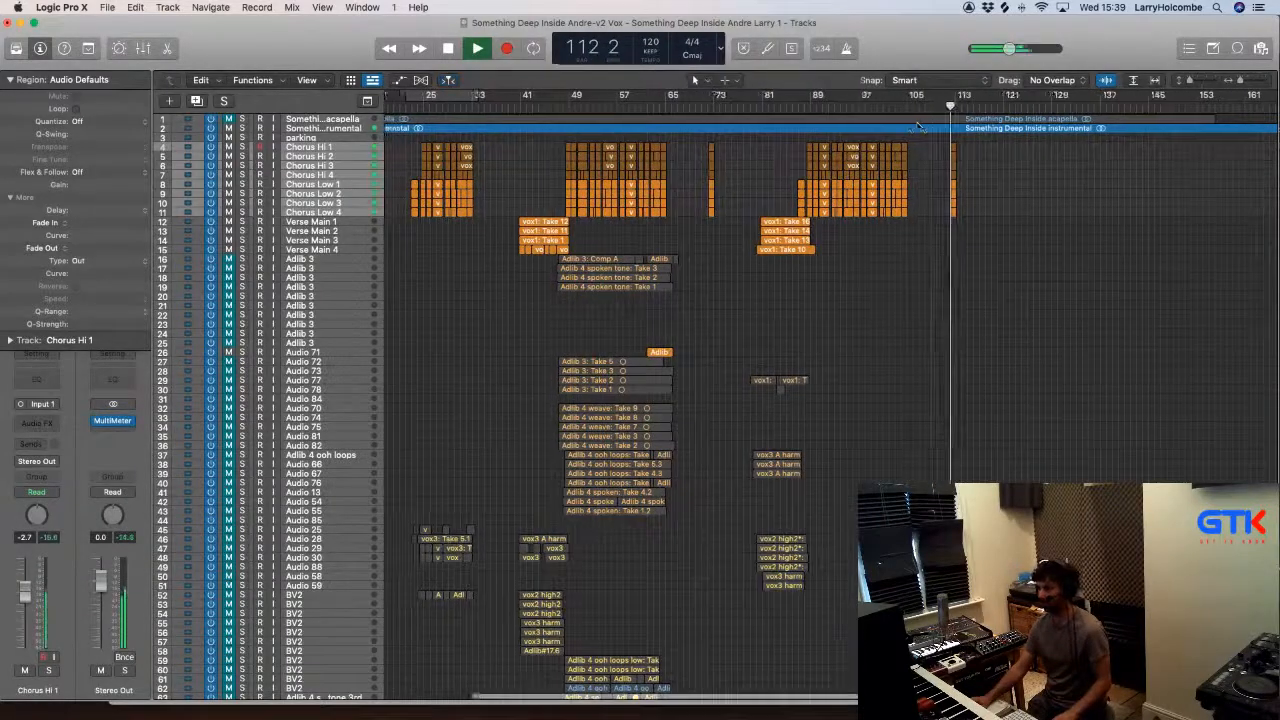
scroll(706, 162, left, 6)
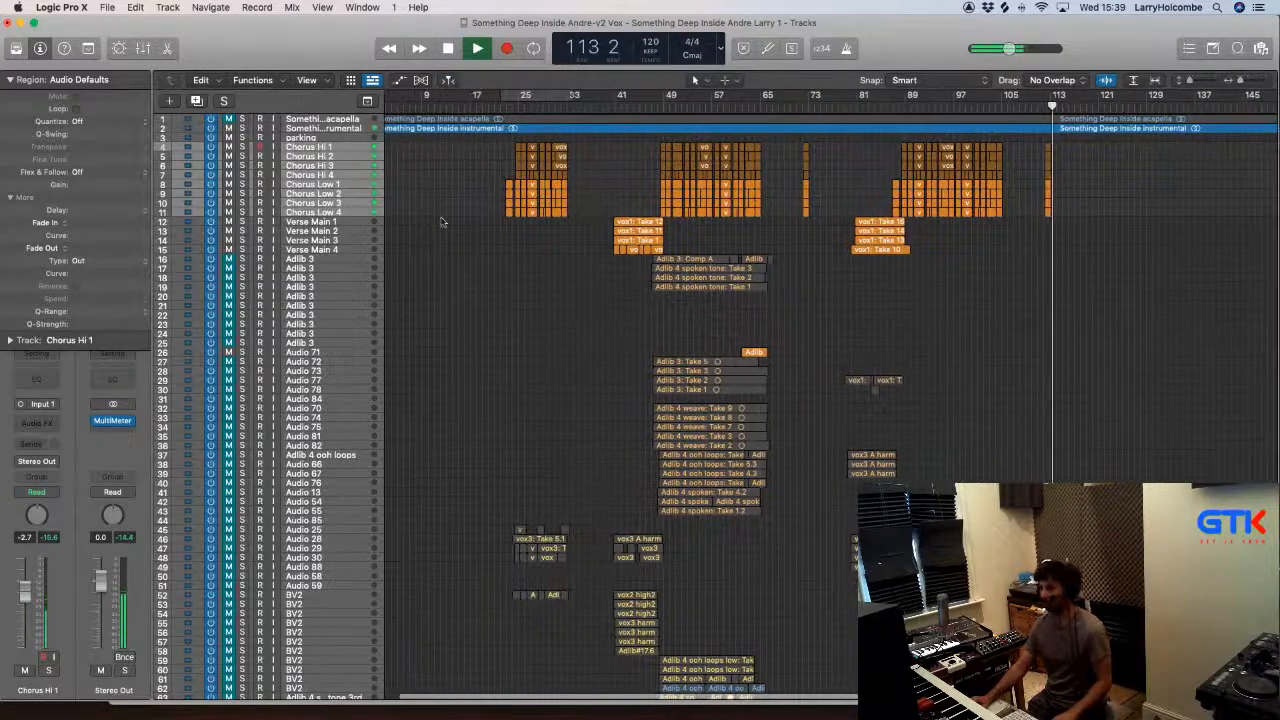
click(338, 240)
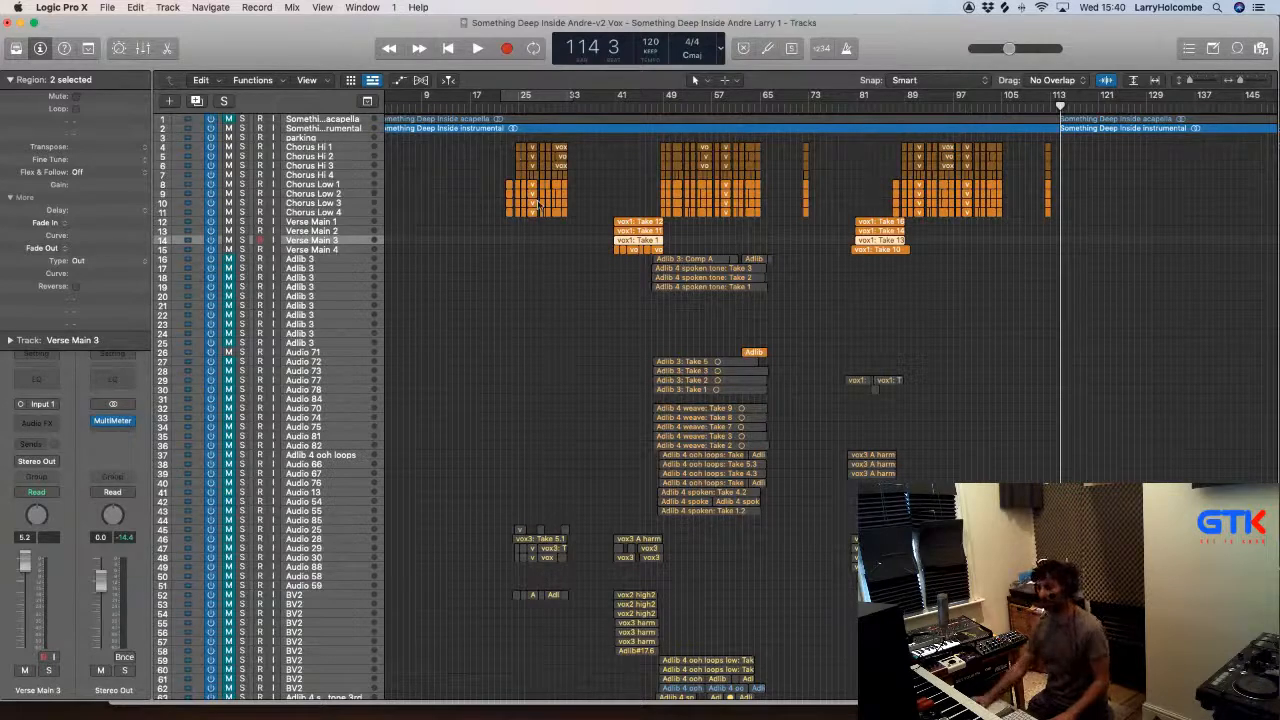
Step: Loop bars 40–53 and solo Verse Main 1 and 2 to audition the verse
ctrl+alt+drag(603, 220, 798, 352)
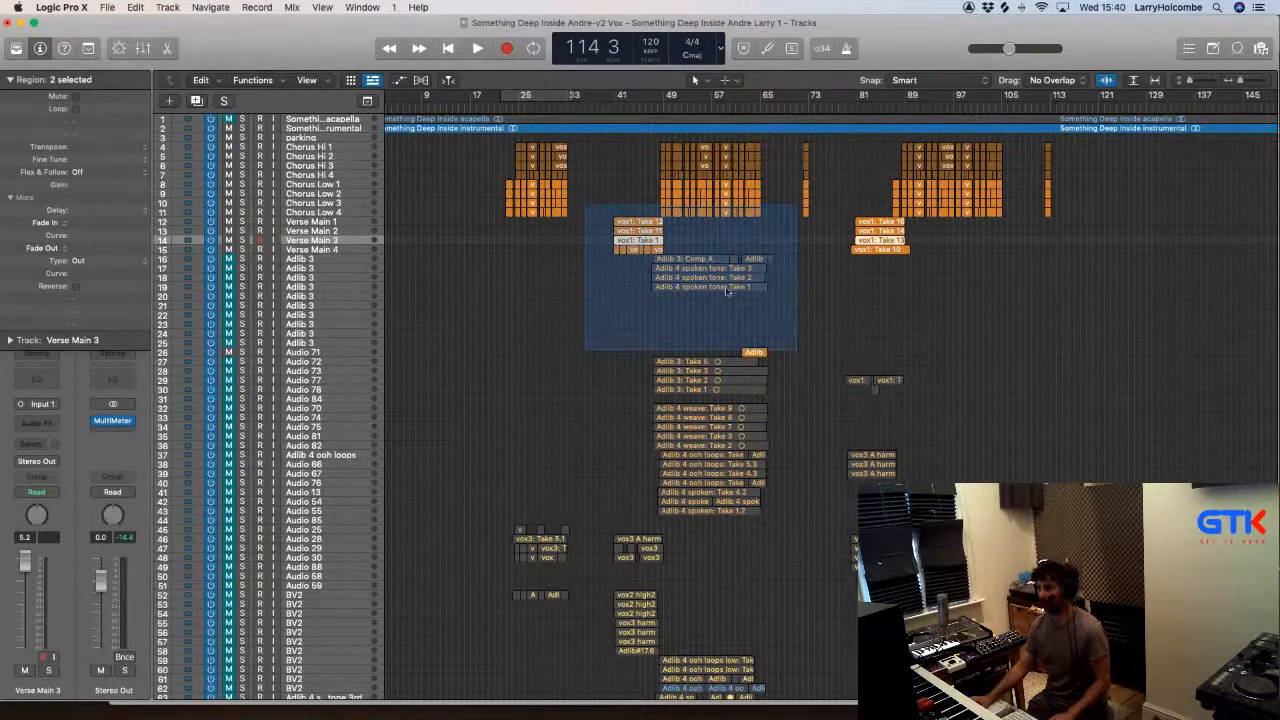
drag(520, 95, 841, 95)
ctrl+alt+drag(487, 152, 829, 434)
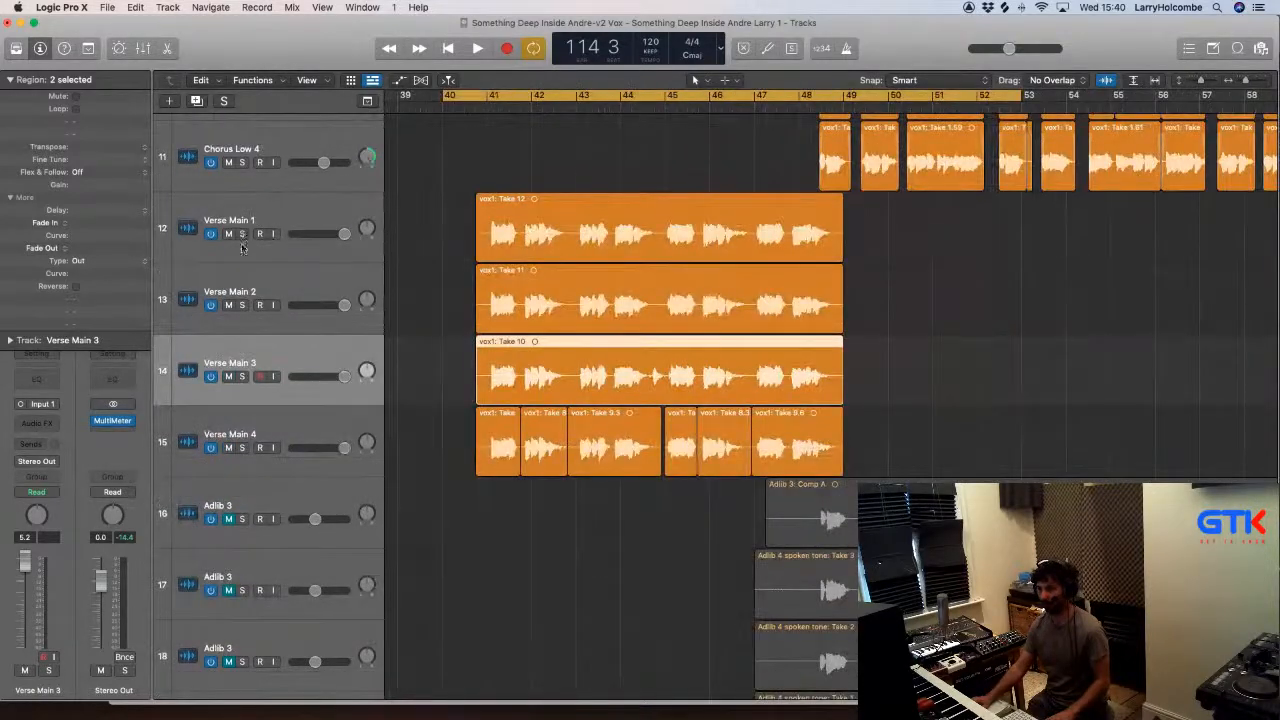
drag(242, 235, 242, 305)
key(space)
ctrl+alt+drag(442, 179, 597, 349)
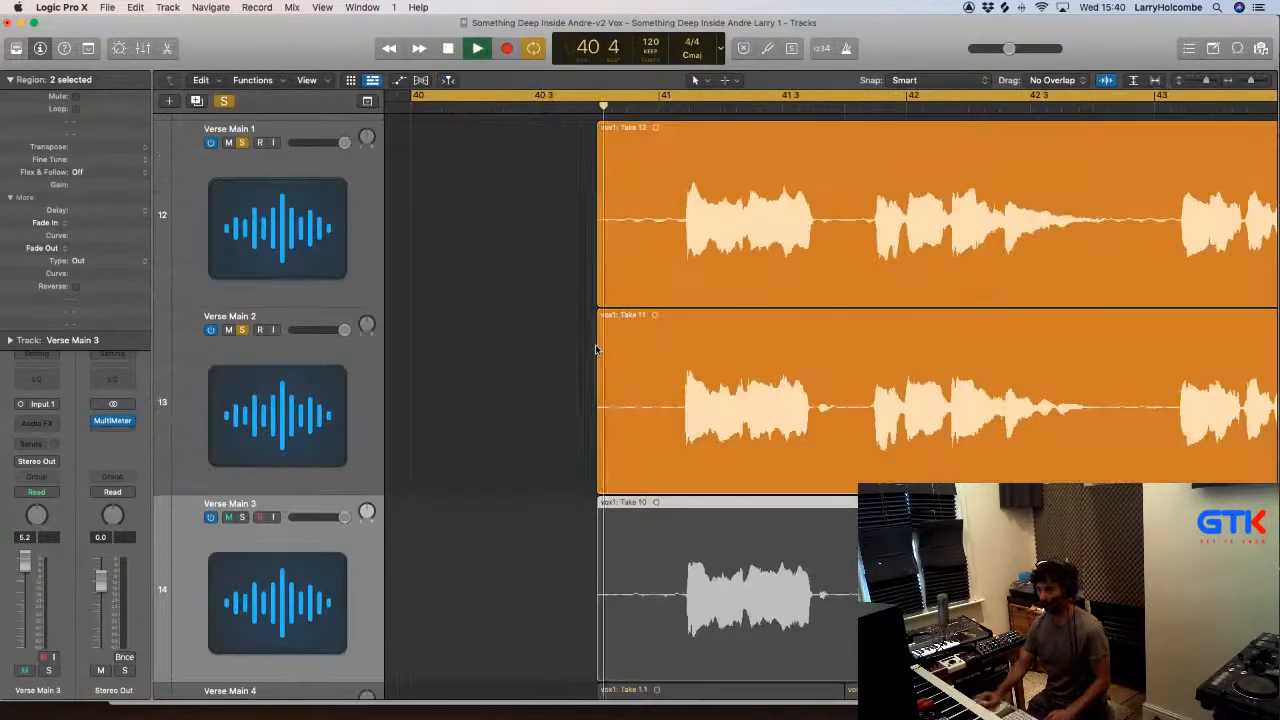
key(super+Up)
key(super+Up)
key(super+Up)
key(super+Up)
key(super+Up)
key(super+Up)
key(super+Up)
key(super+Up)
key(space)
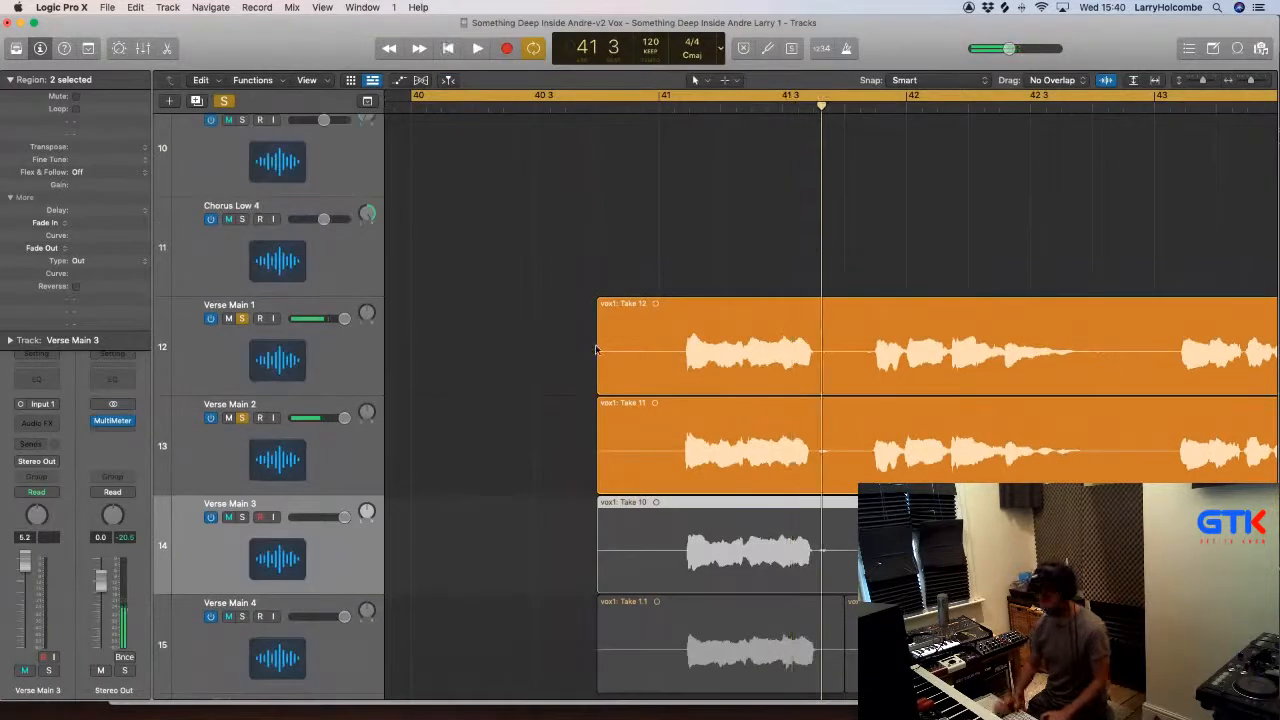
key(space)
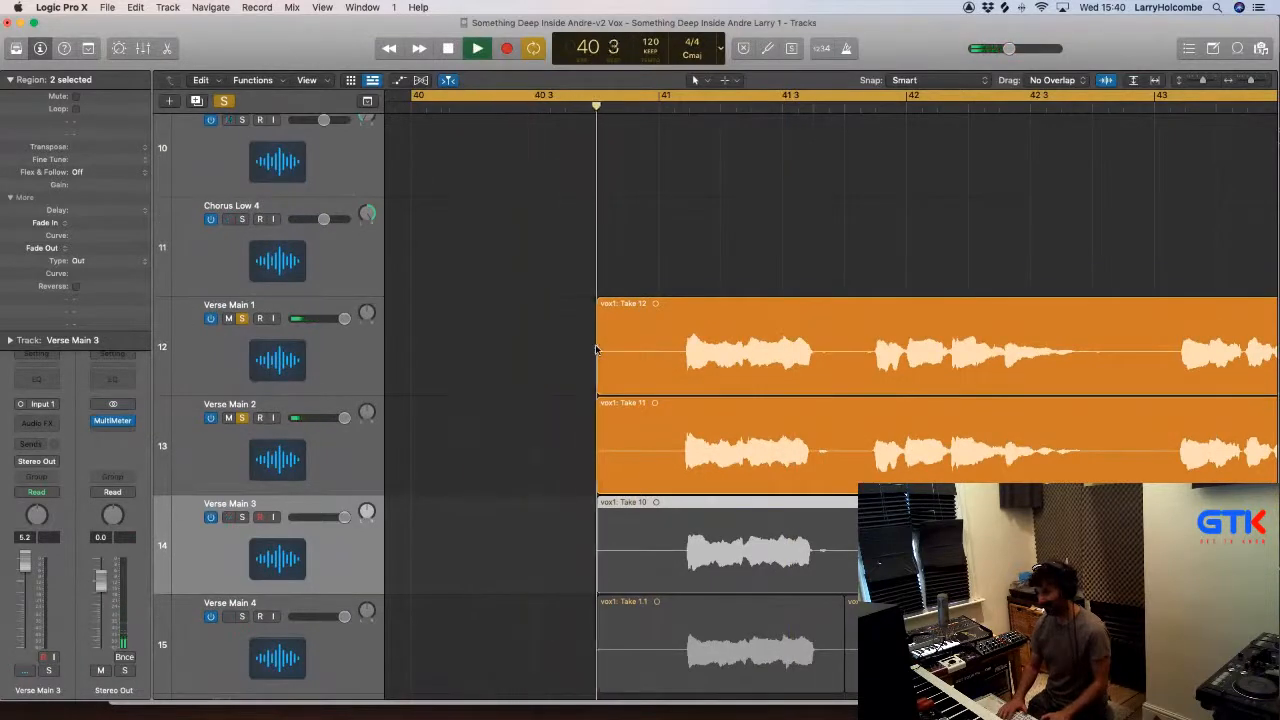
key(space)
scroll(612, 310, down, 5)
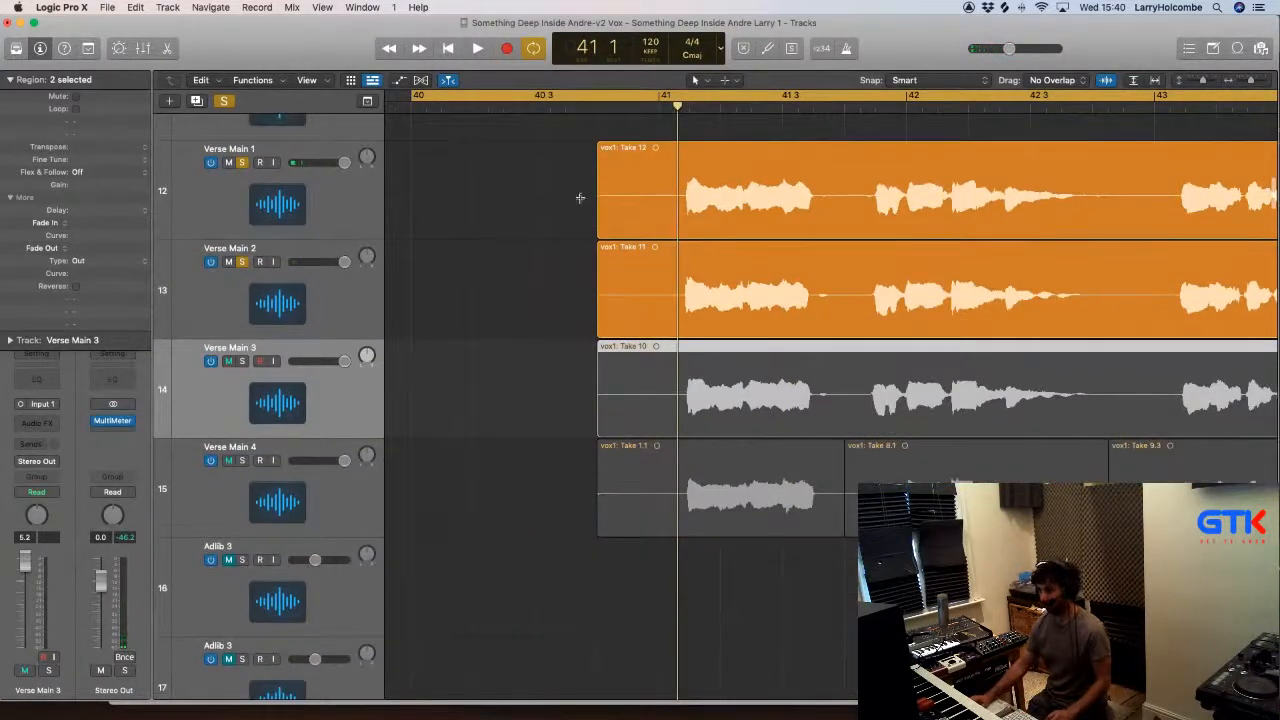
Step: Delete the lead-in before the four verse takes and play back the trimmed starts from bar 41
drag(580, 197, 681, 485)
key(Delete)
key(space)
scroll(696, 426, right, 4)
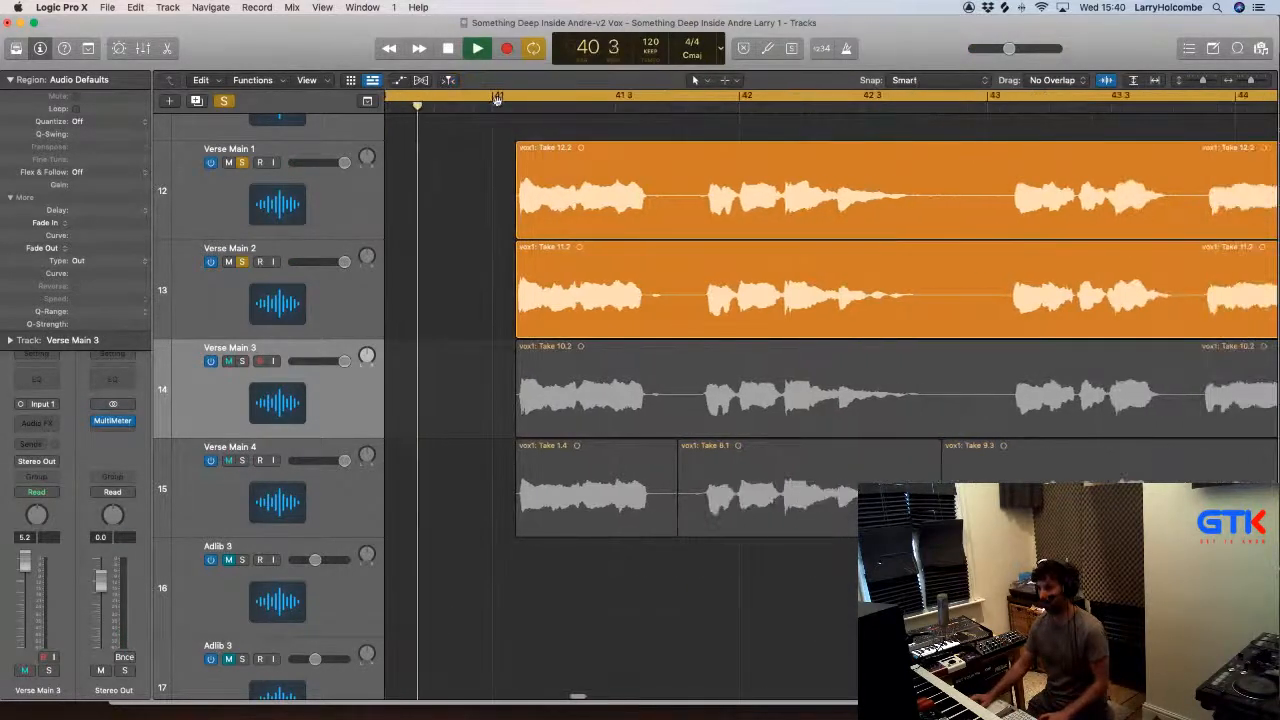
click(490, 99)
click(488, 104)
scroll(620, 165, right, 1)
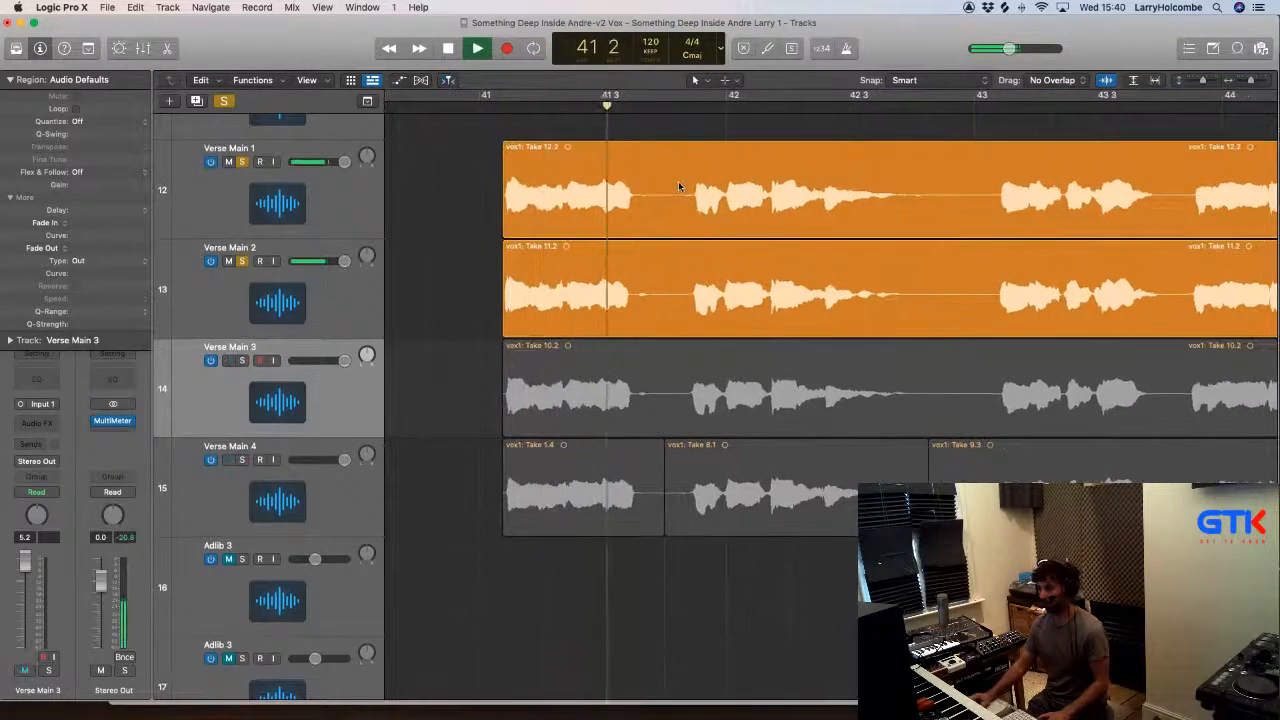
scroll(657, 188, down, 3)
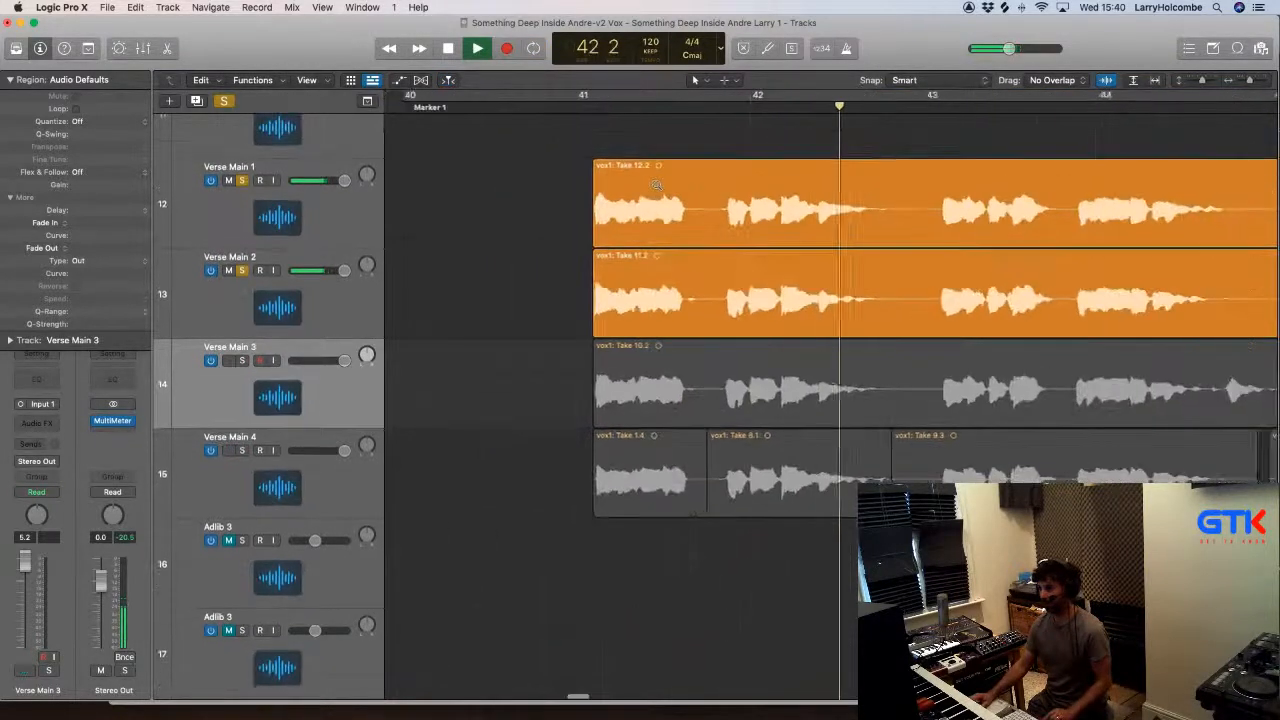
Step: Loop bars 41–42 and delete the phrase gap around 41 4 on all verse tracks
drag(588, 136, 848, 406)
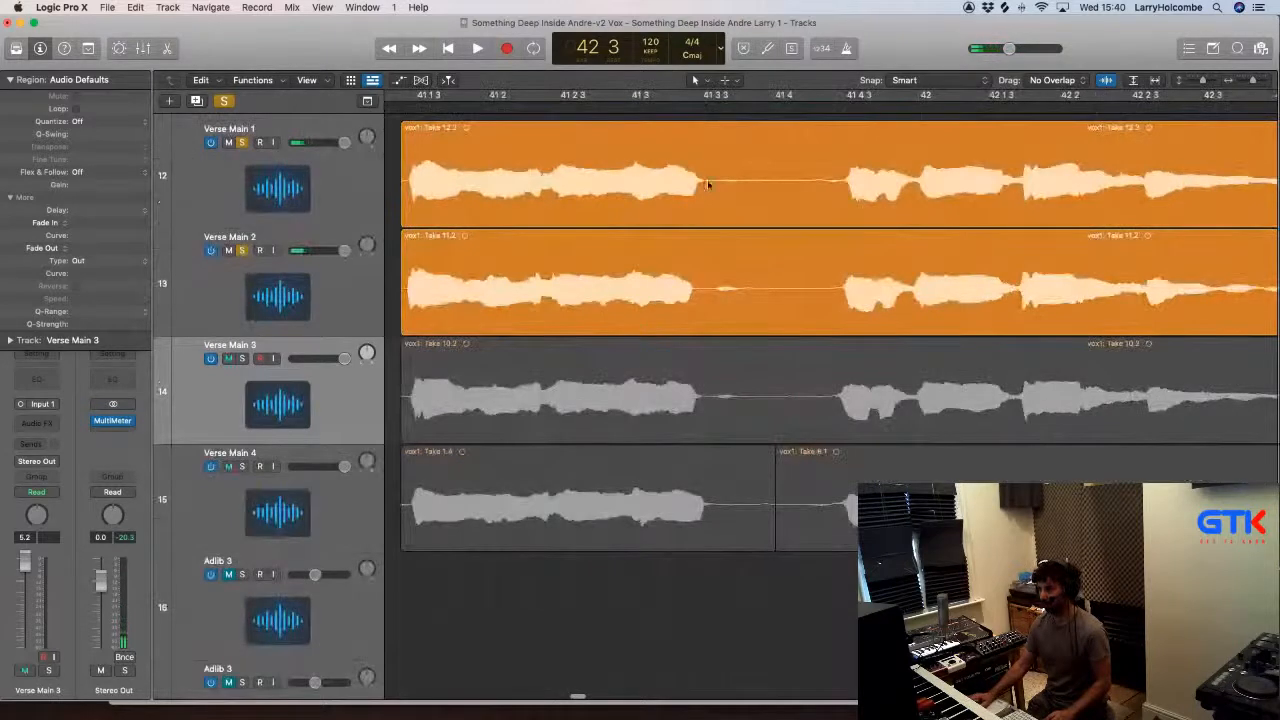
drag(536, 100, 1190, 100)
key(space)
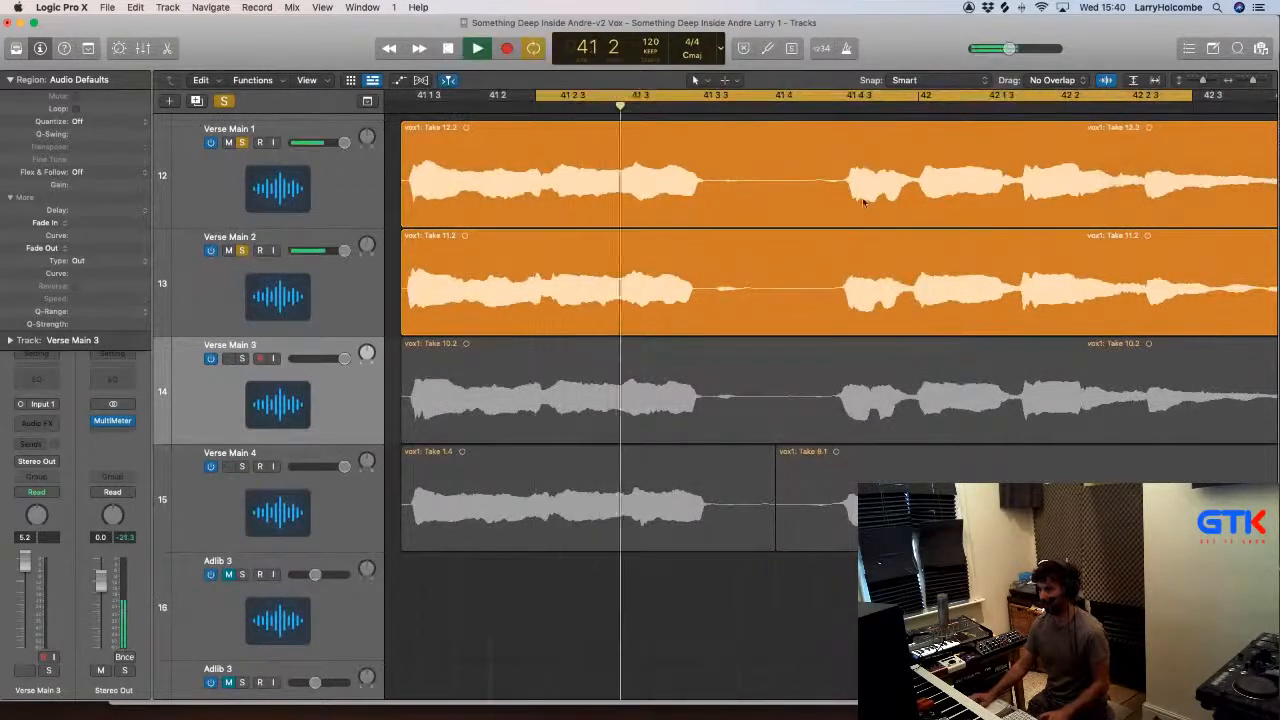
drag(754, 180, 805, 495)
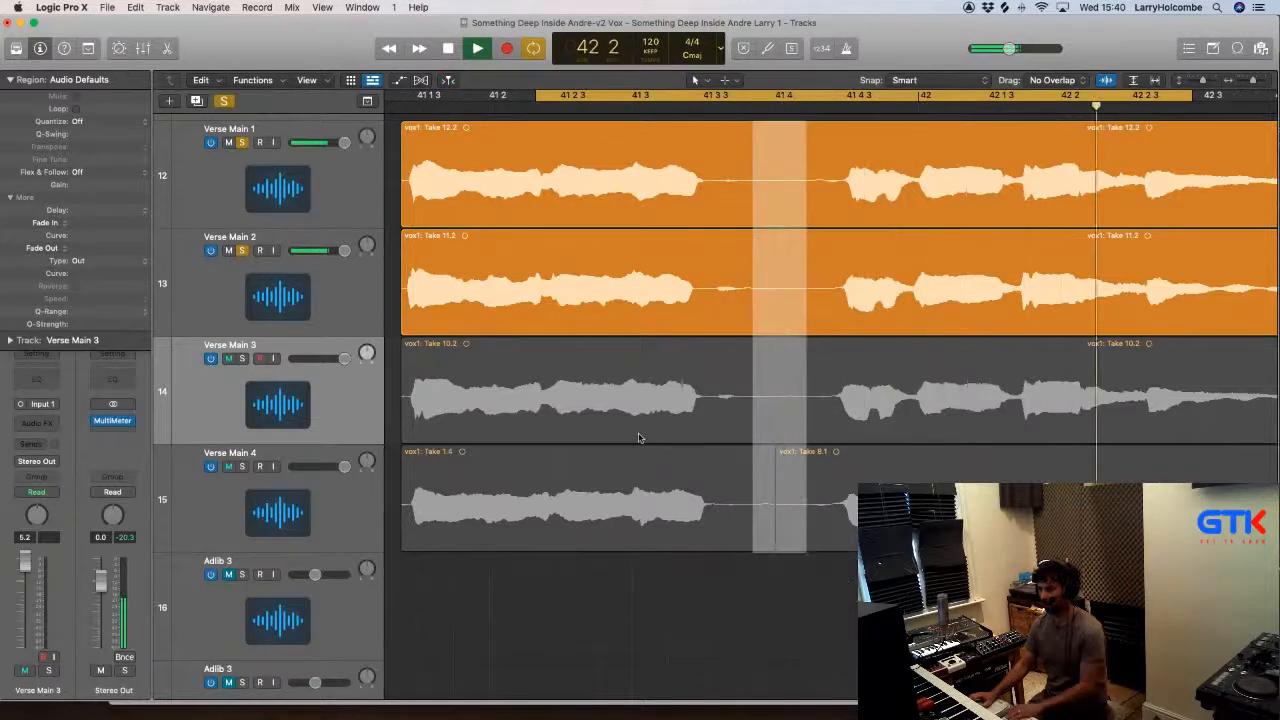
key(Delete)
Step: Solo Verse Main 3 and 4 together with the other verses and turn off the loop
click(241, 360)
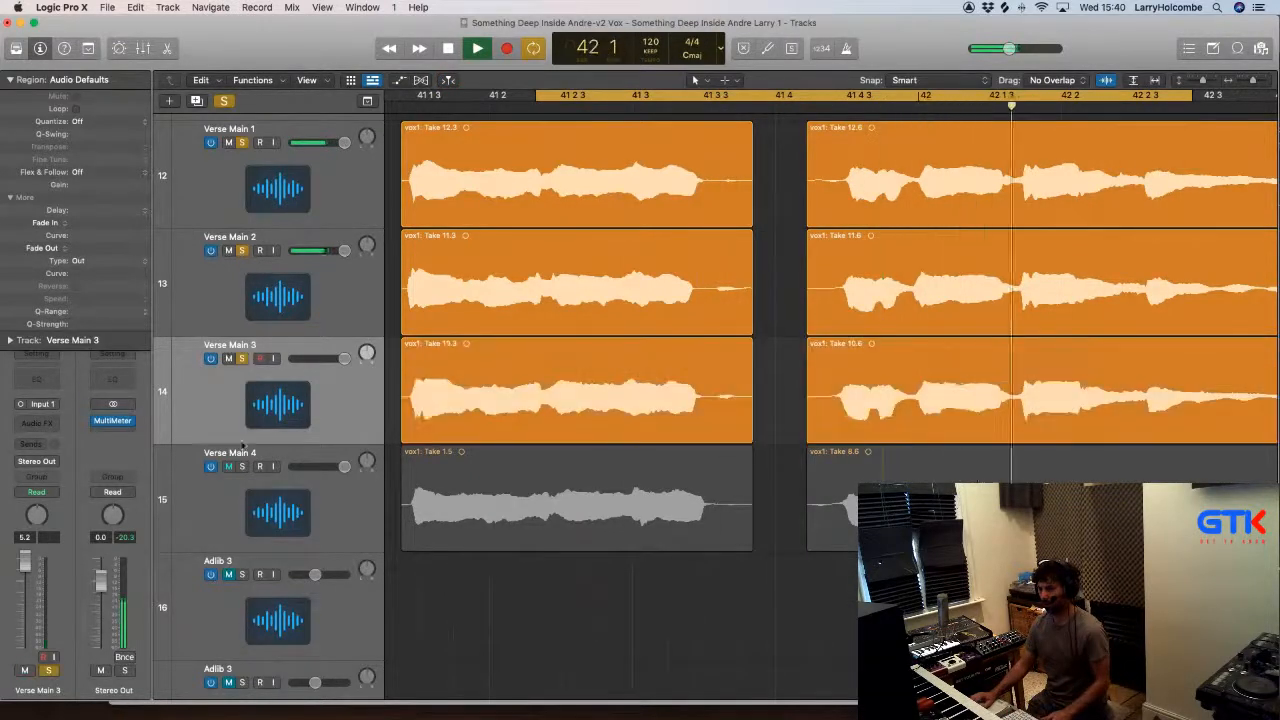
click(242, 467)
scroll(552, 379, down, 1)
scroll(555, 386, right, 3)
scroll(555, 386, right, 3)
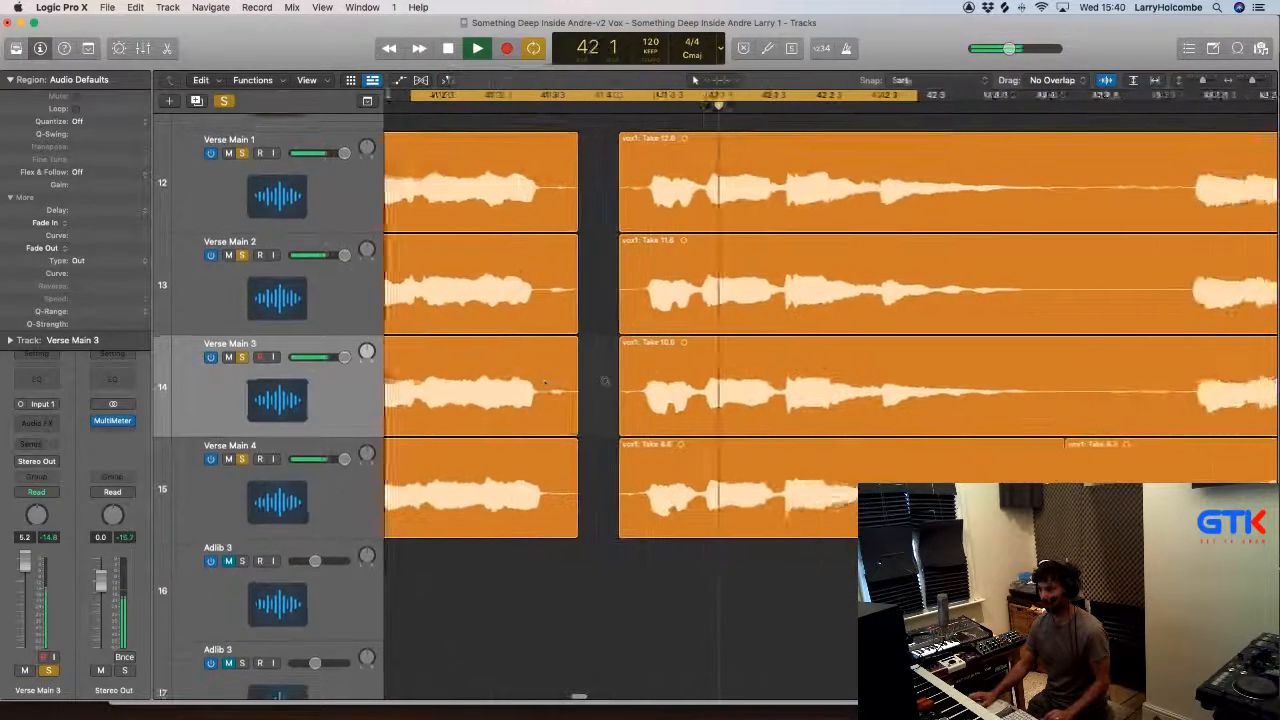
click(700, 93)
scroll(699, 95, right, 4)
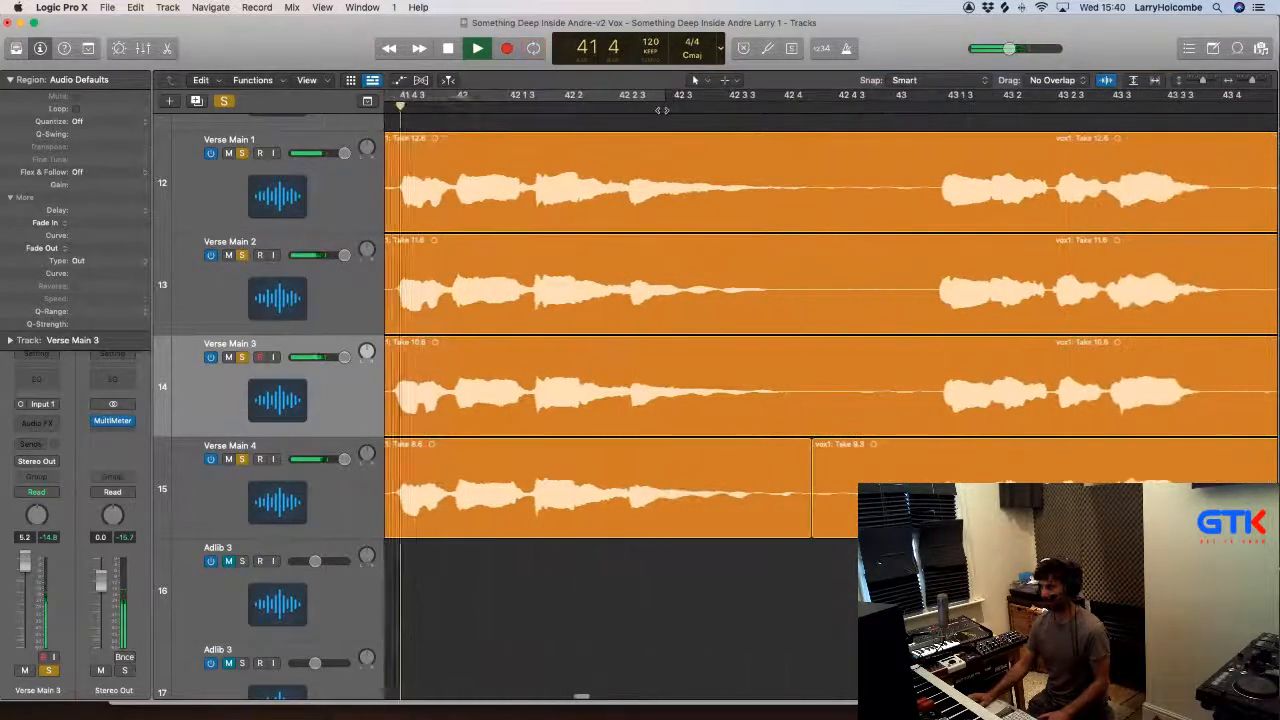
key(space)
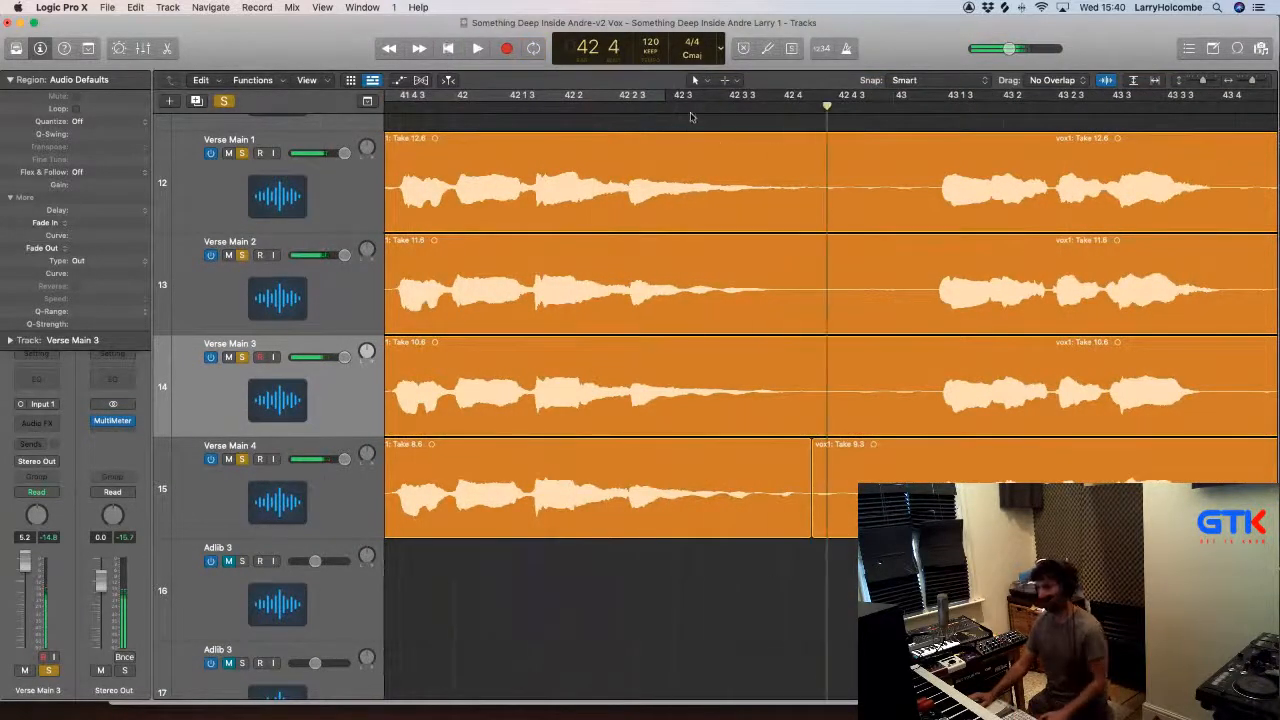
Step: Delete the gap at 42 4–43 on tracks 12–15 and pull the later regions' starts earlier
drag(646, 104, 1190, 97)
key(space)
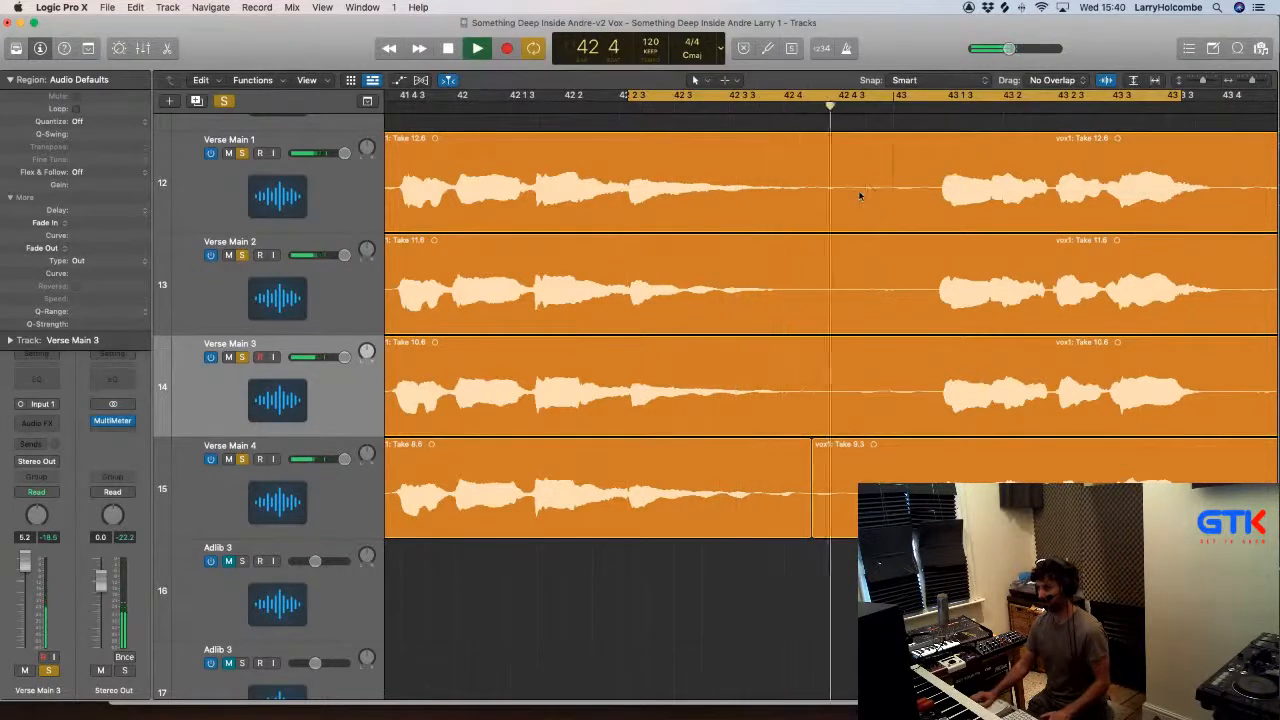
drag(793, 154, 932, 471)
key(Delete)
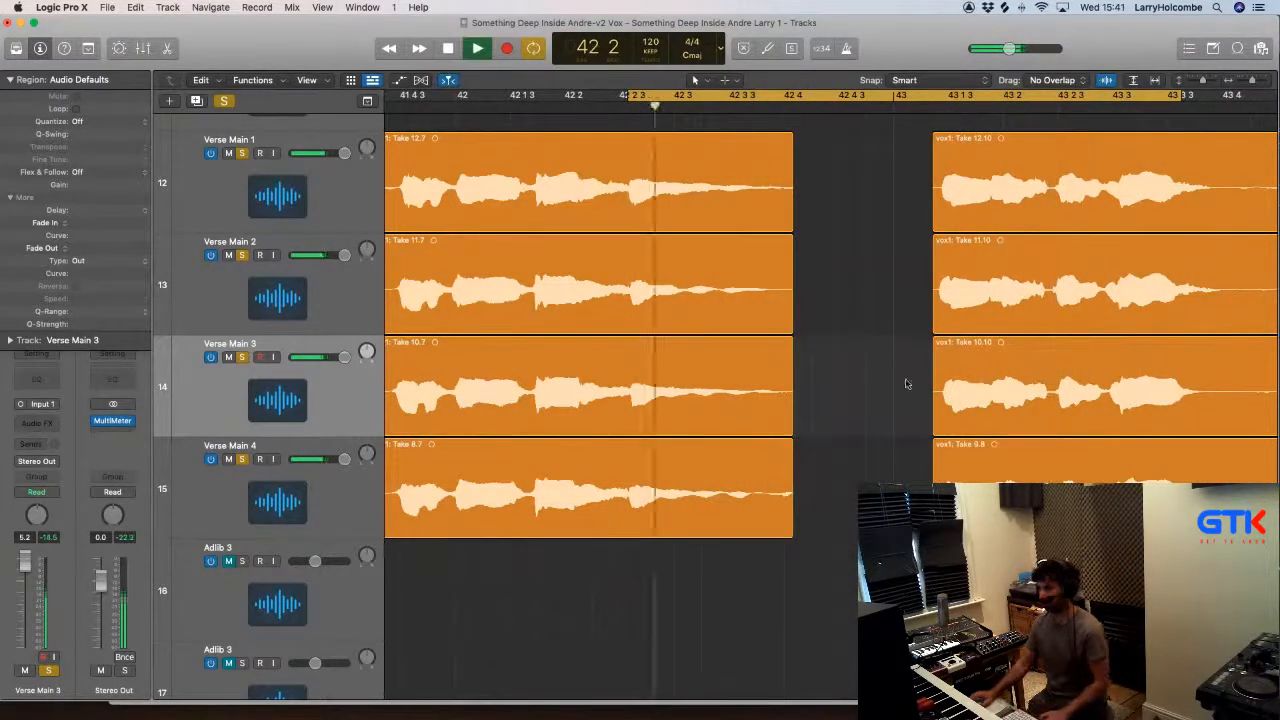
drag(880, 187, 896, 524)
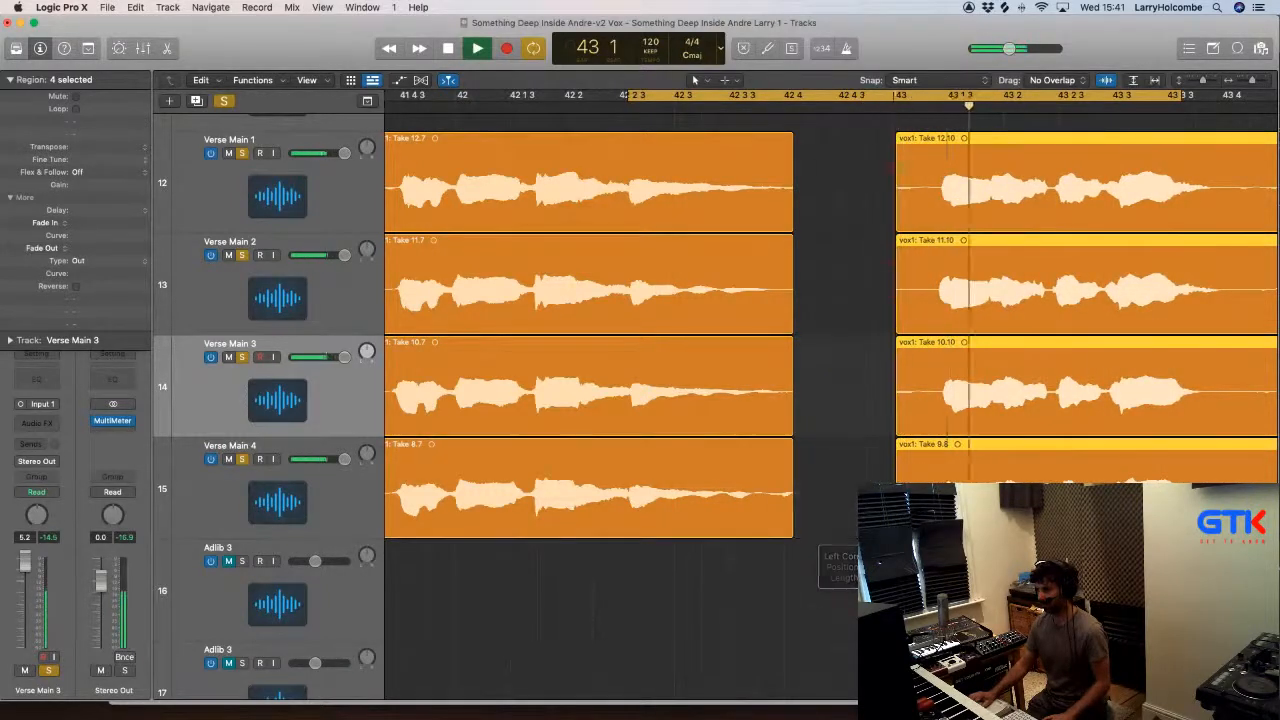
scroll(896, 524, down, 5)
scroll(830, 315, right, 3)
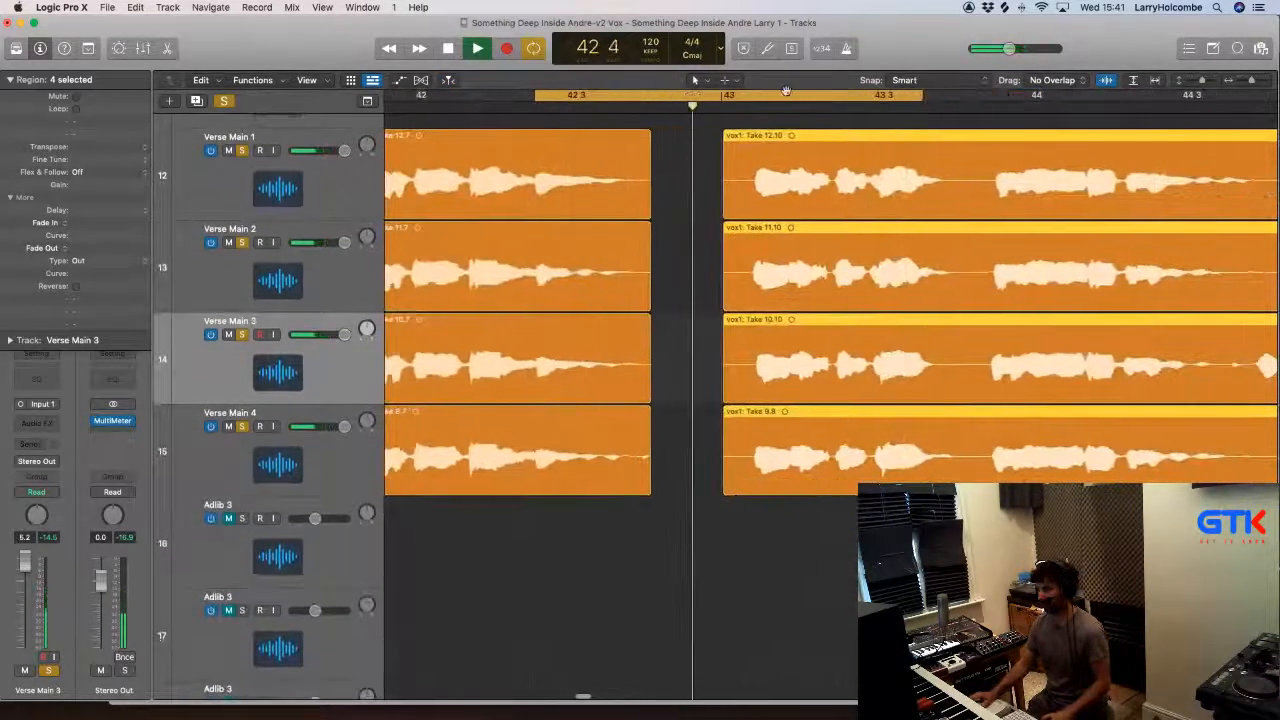
key(space)
drag(744, 95, 1154, 95)
key(space)
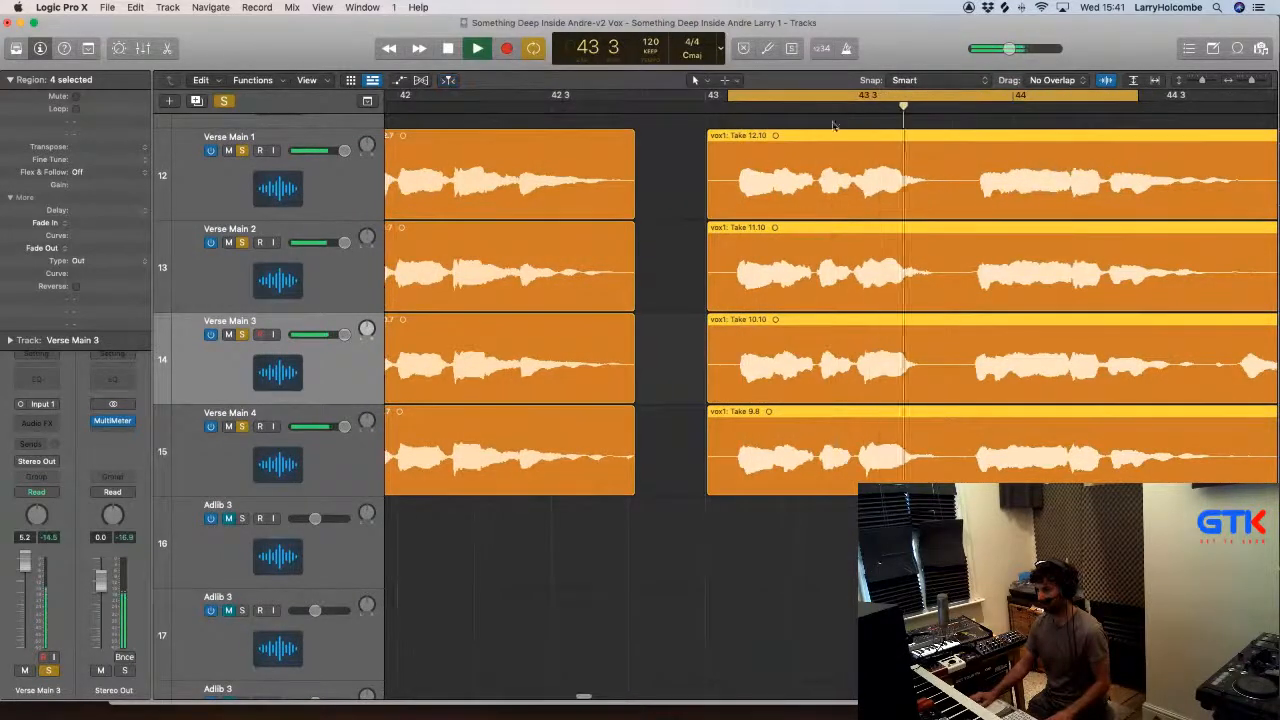
click(852, 122)
key(space)
Step: Play the verses looped up to bar 46, then duplicate the Verse Main 4 track
click(767, 96)
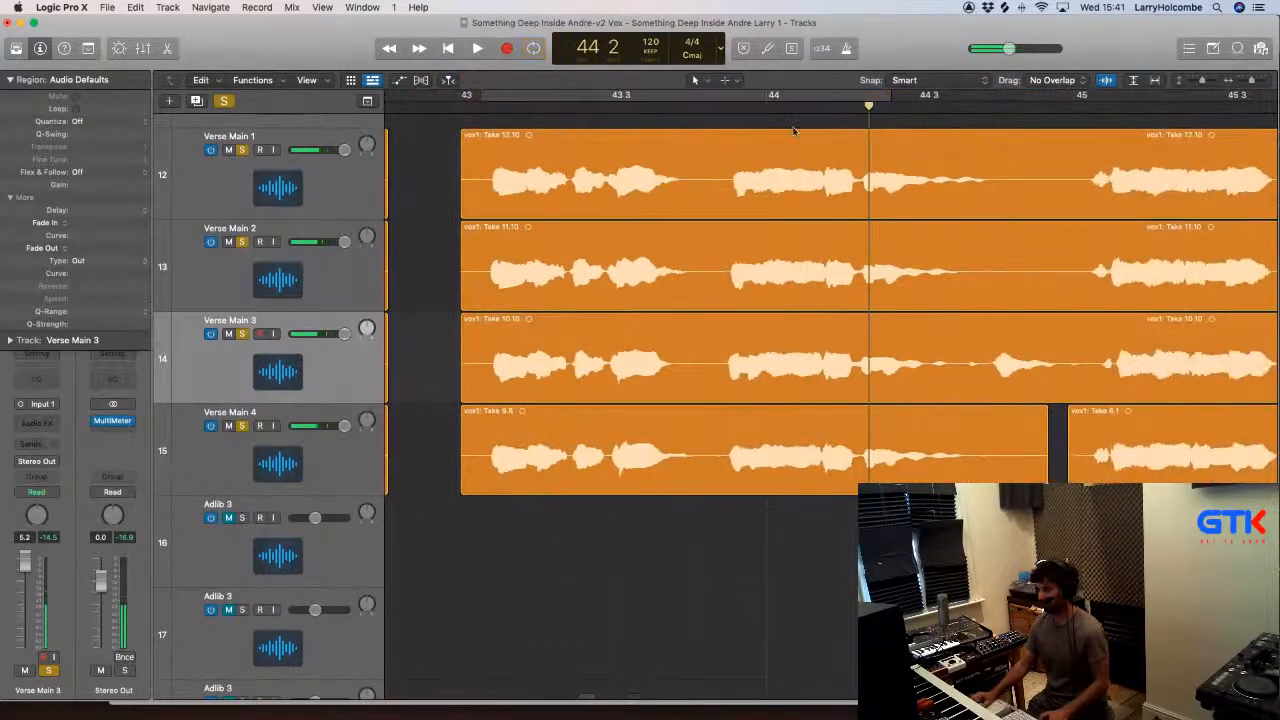
scroll(880, 153, right, 3)
drag(1145, 128, 1233, 128)
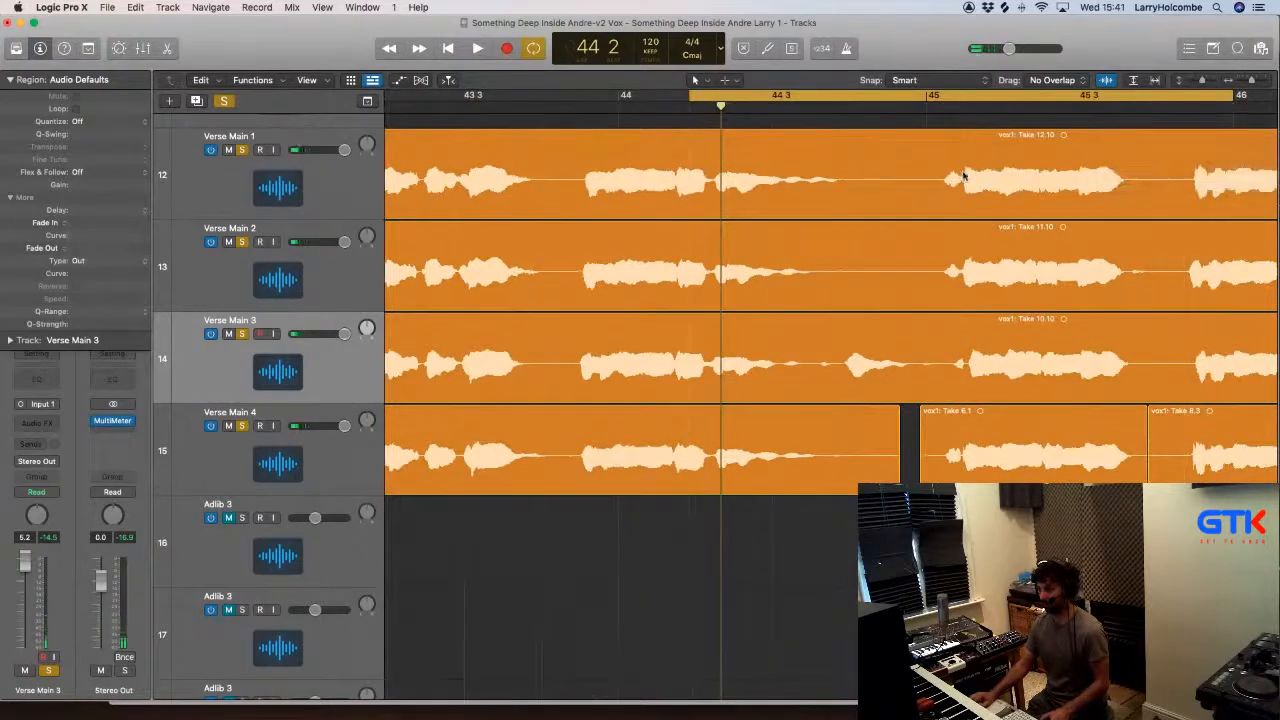
key(space)
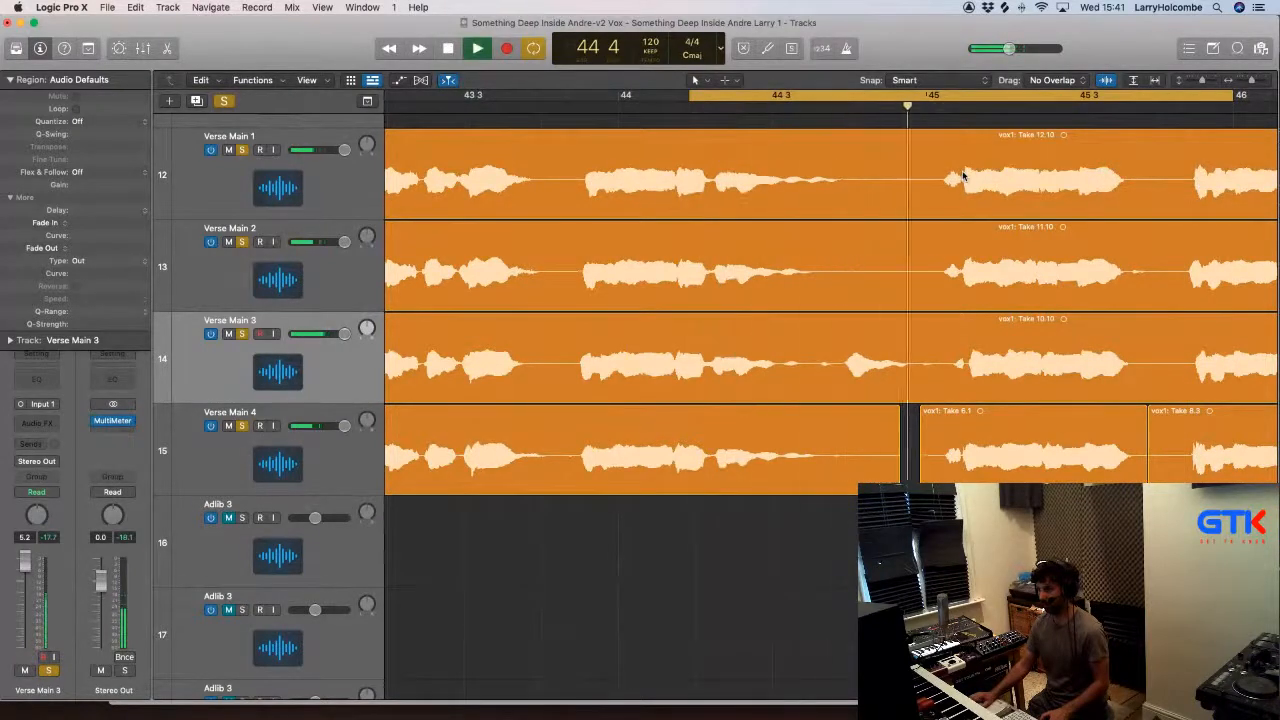
scroll(923, 227, down, 5)
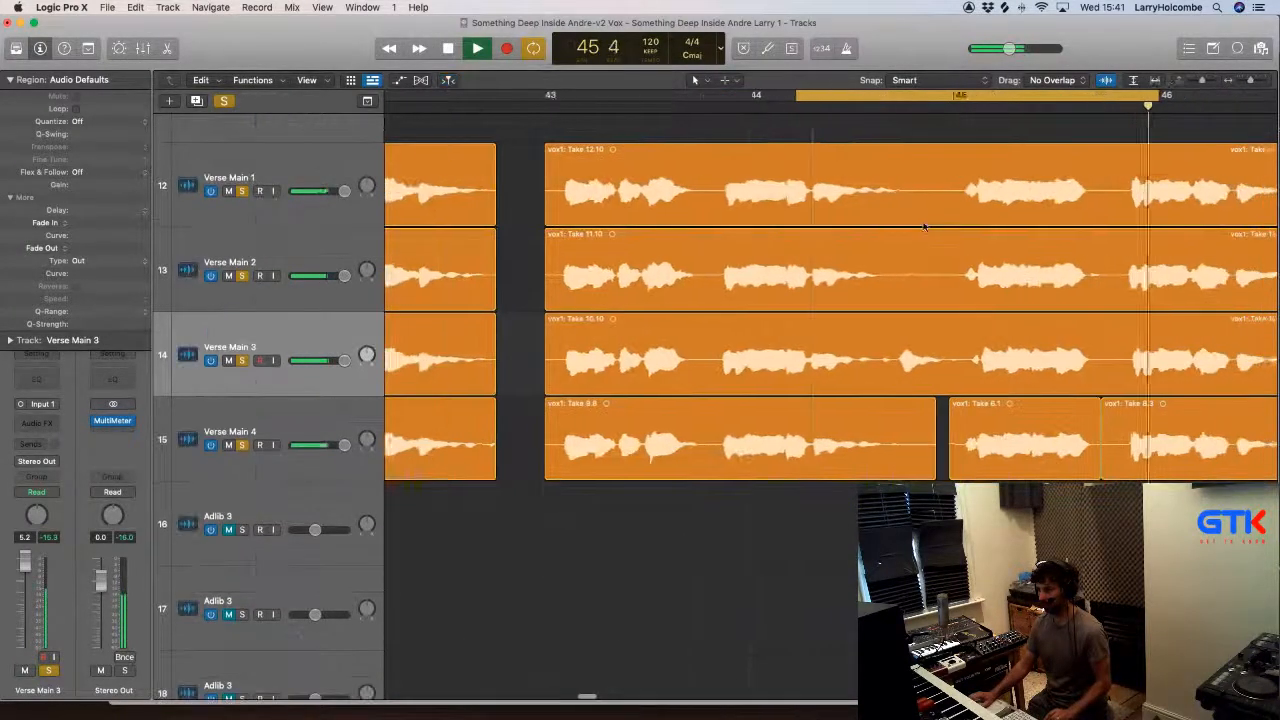
click(302, 421)
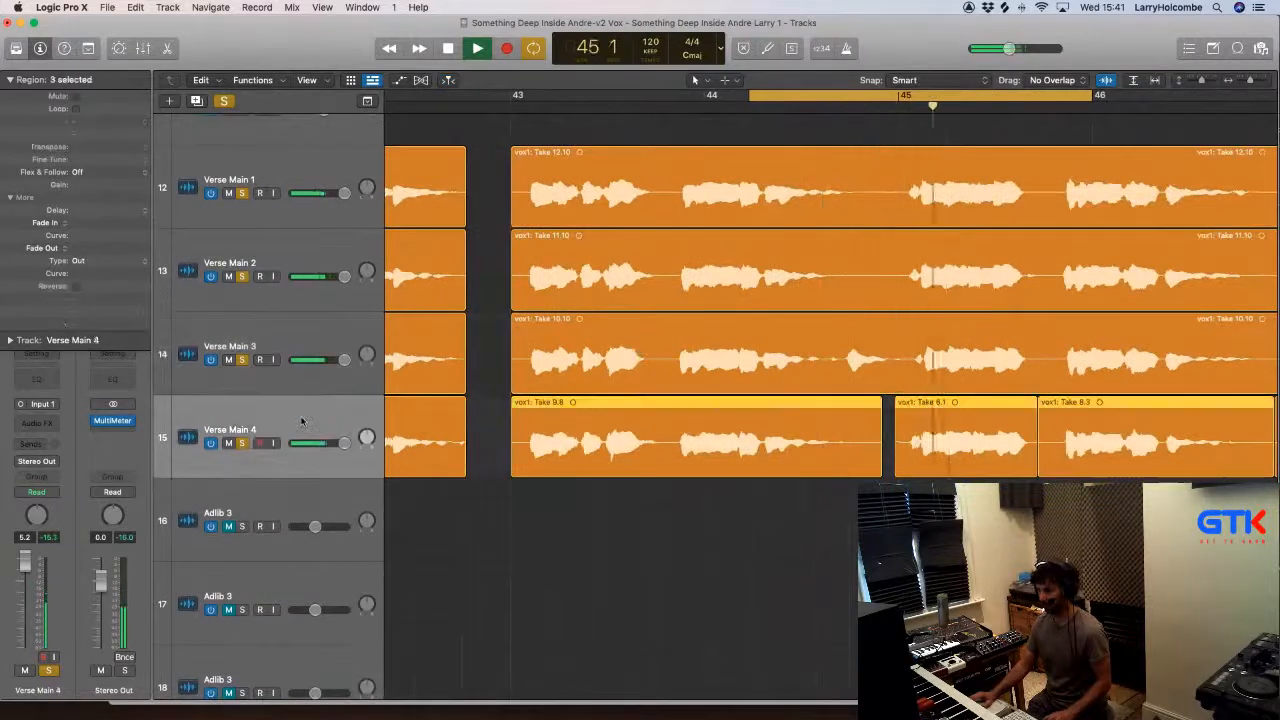
key(super+d)
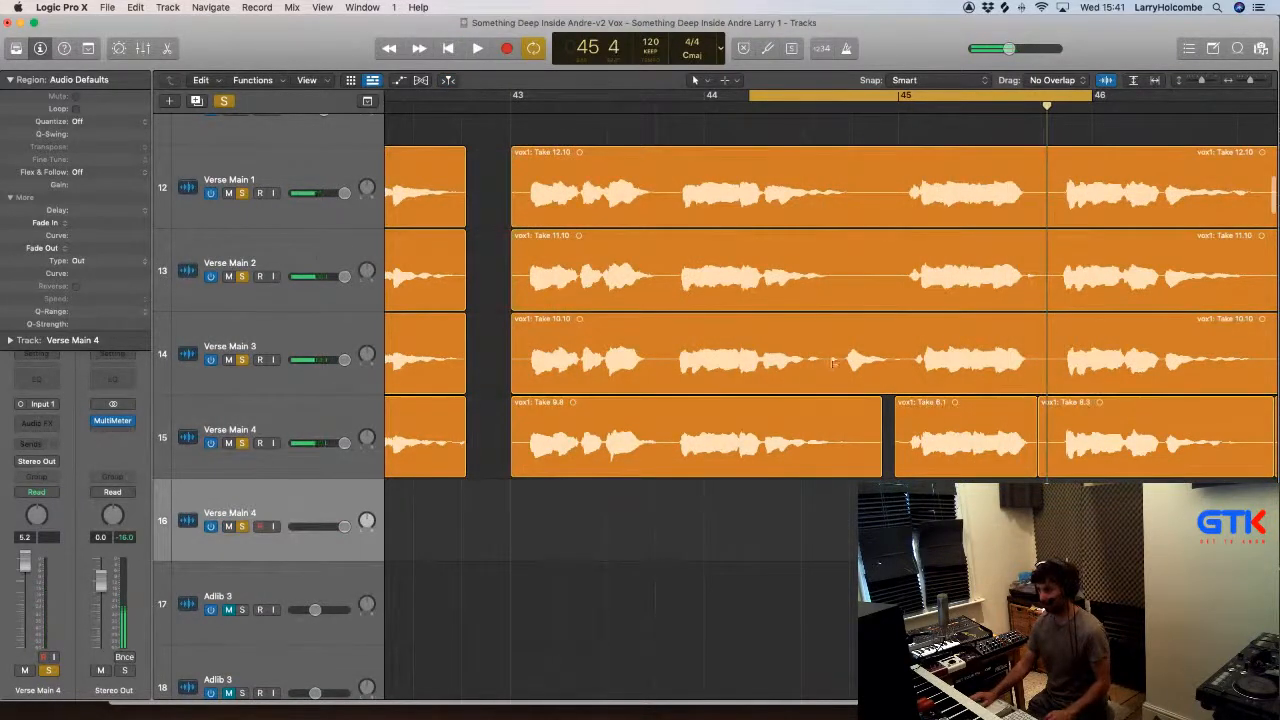
Step: Split the adlib off Verse Main 3 and name the new track 'Adlib Yeah'
drag(832, 363, 866, 526)
click(866, 360)
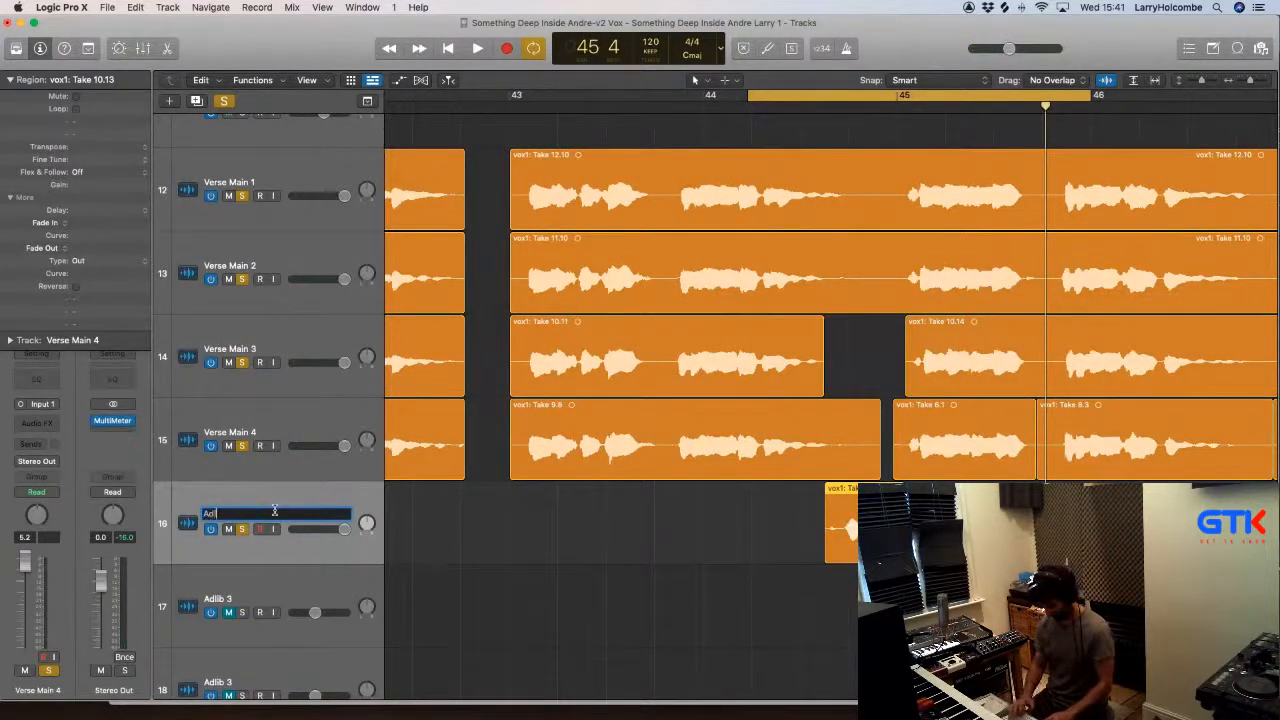
key(Return)
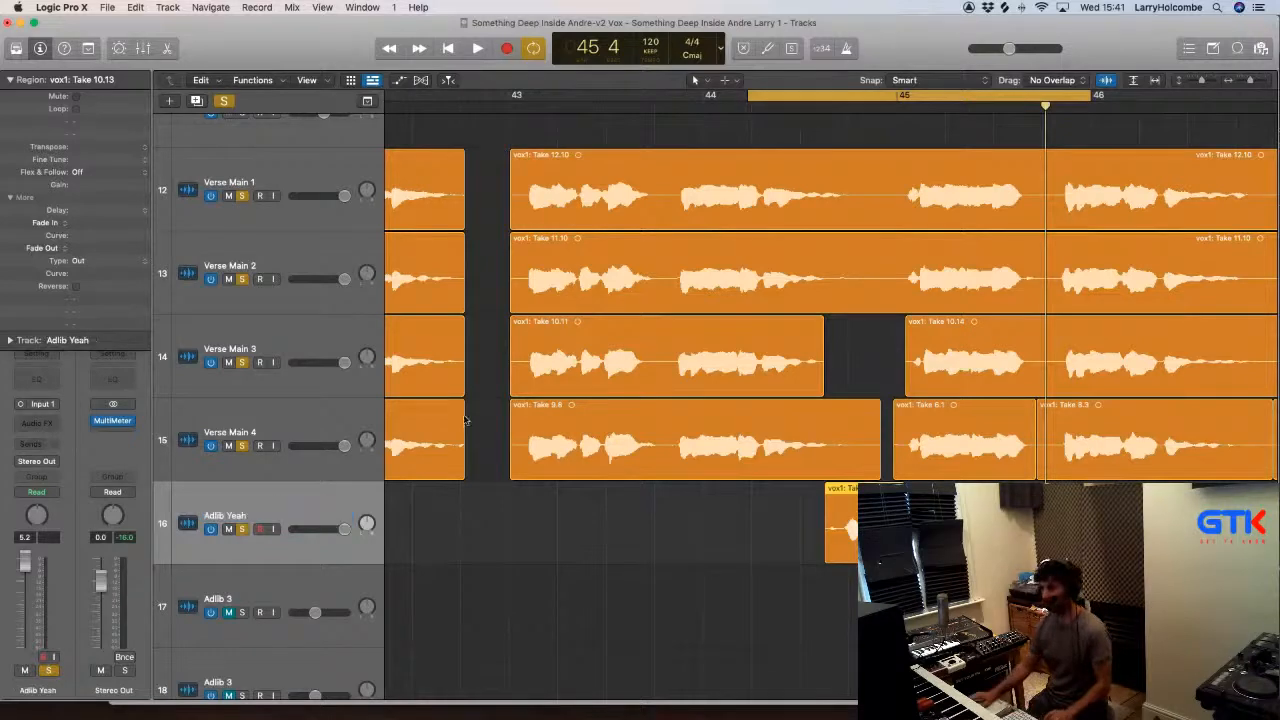
Step: Zoom into the verse tracks near bar 45 and mark the gap before it on Verse Main 1–4
key(super+Left)
key(super+Left)
key(super+Up)
key(super+Up)
key(space)
drag(702, 153, 992, 540)
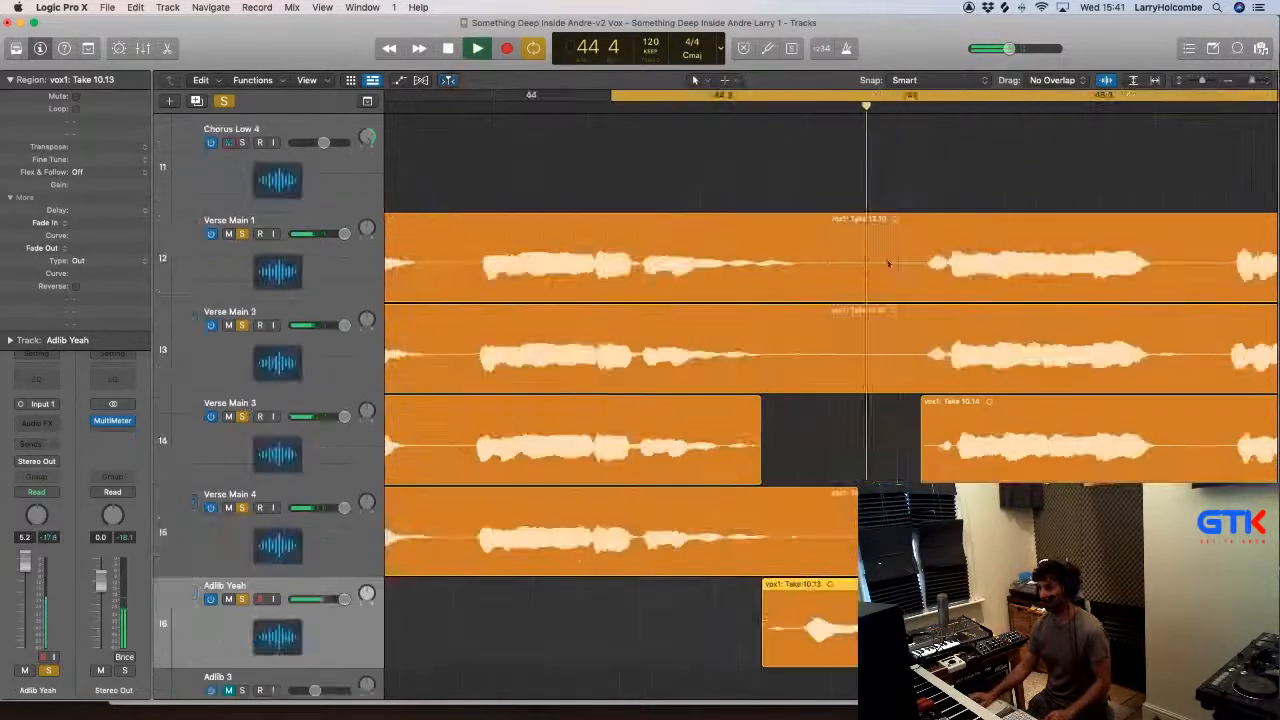
key(space)
drag(809, 263, 915, 540)
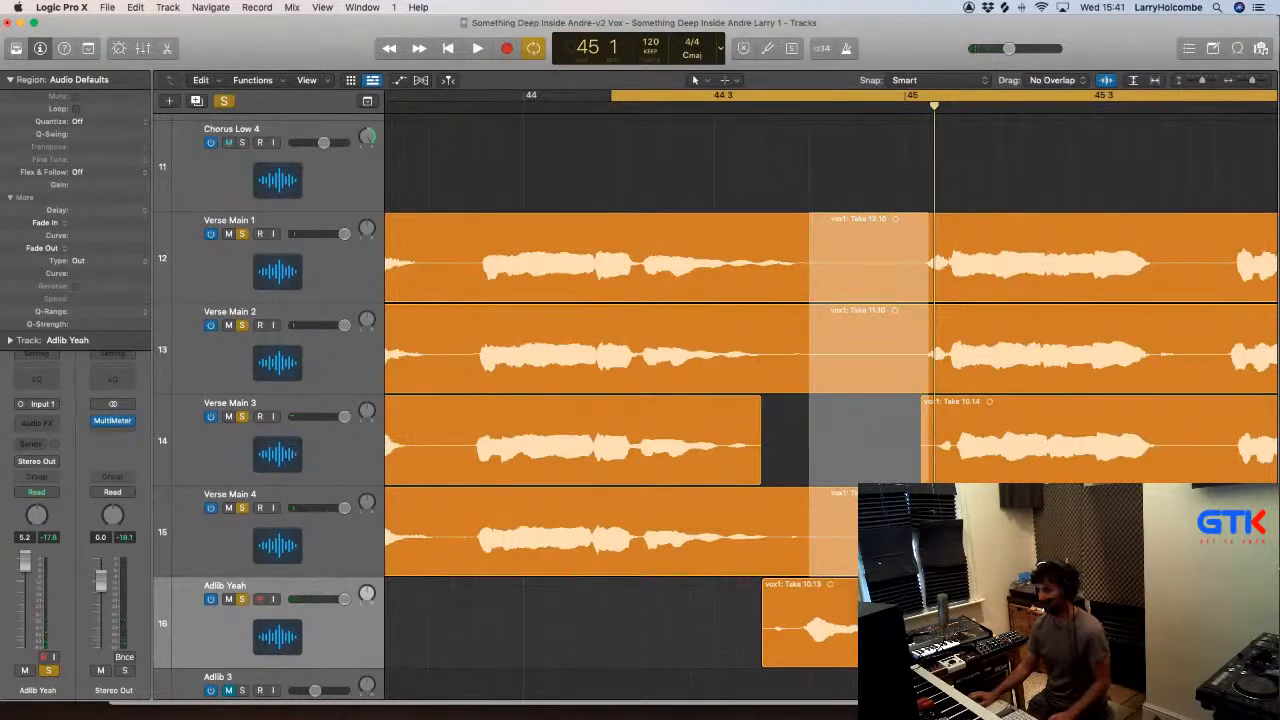
Step: Cut the marked gaps on tracks 12–15 and on Verse Main 2–4 near bar 45
key(Delete)
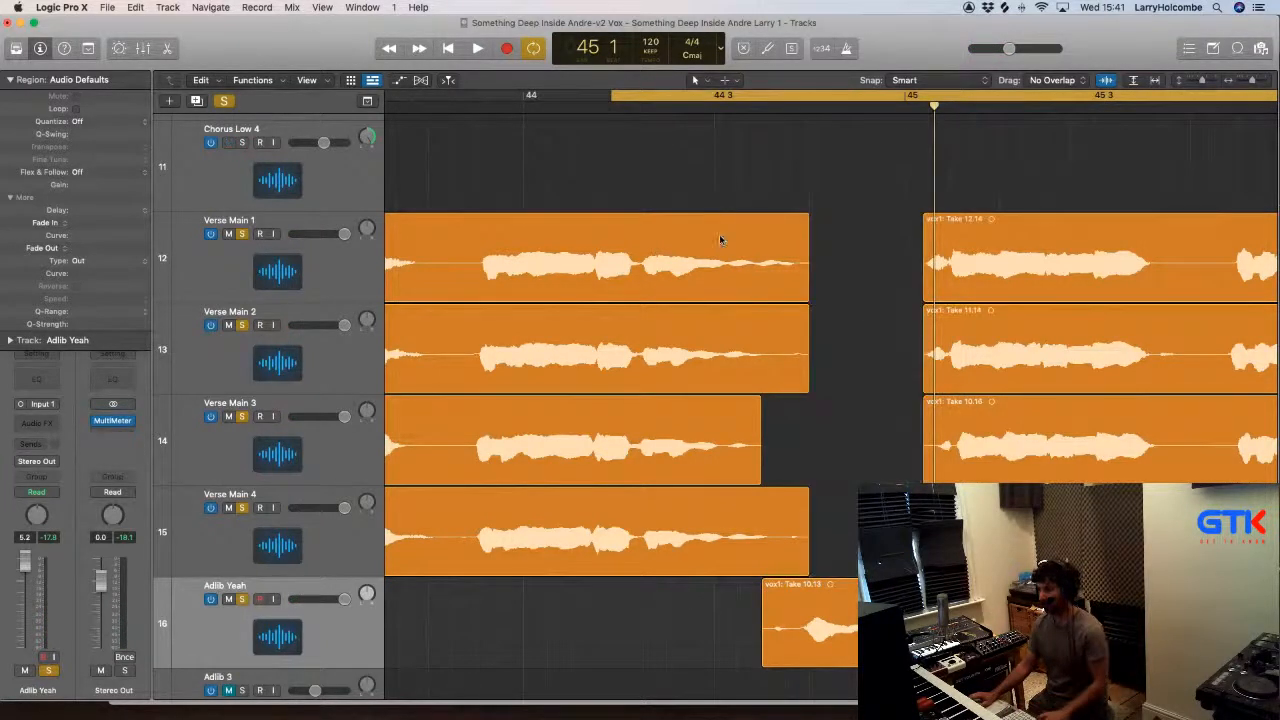
key(space)
scroll(837, 123, right, 3)
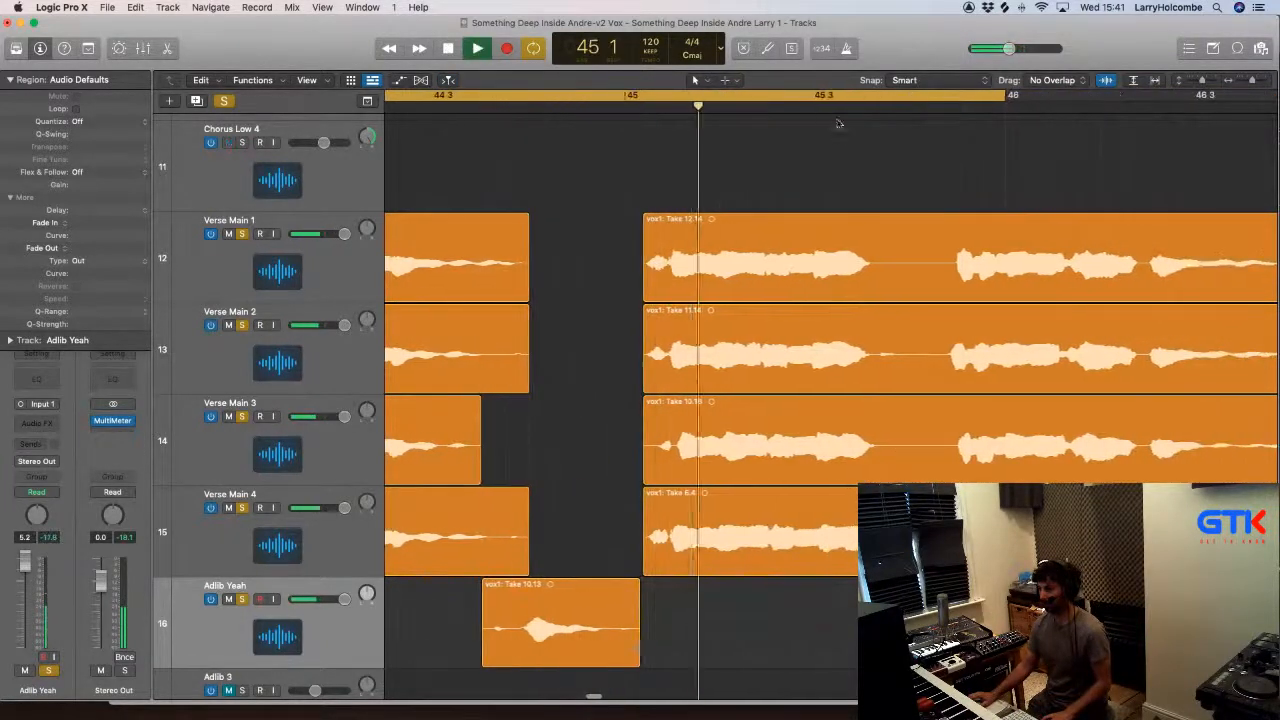
click(648, 96)
drag(646, 96, 1196, 155)
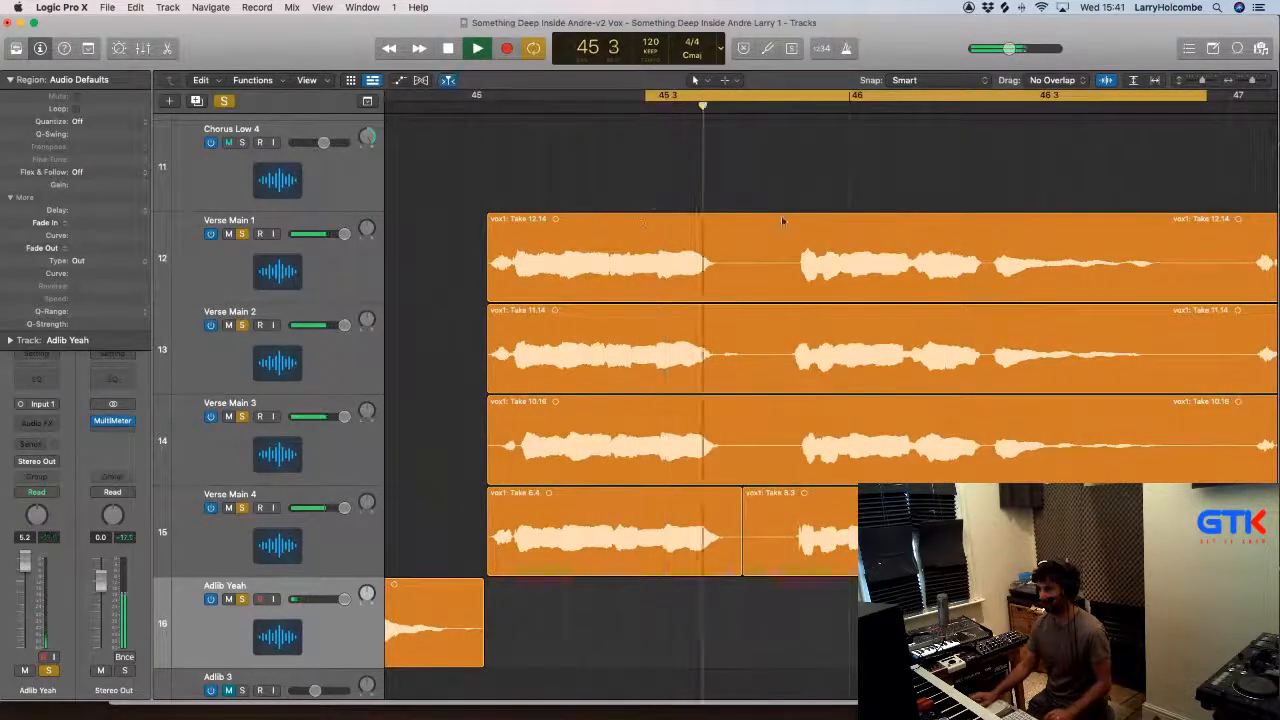
drag(636, 194, 894, 629)
scroll(750, 307, right, 1)
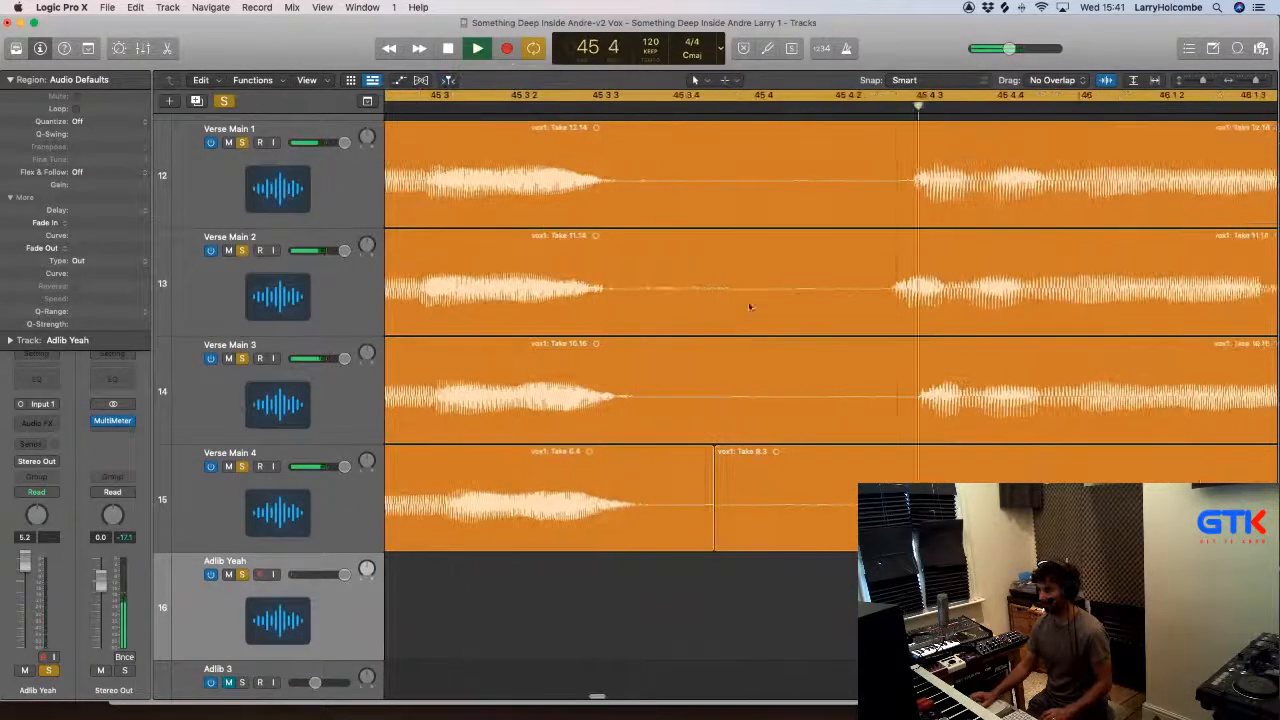
key(space)
drag(643, 281, 877, 540)
key(Delete)
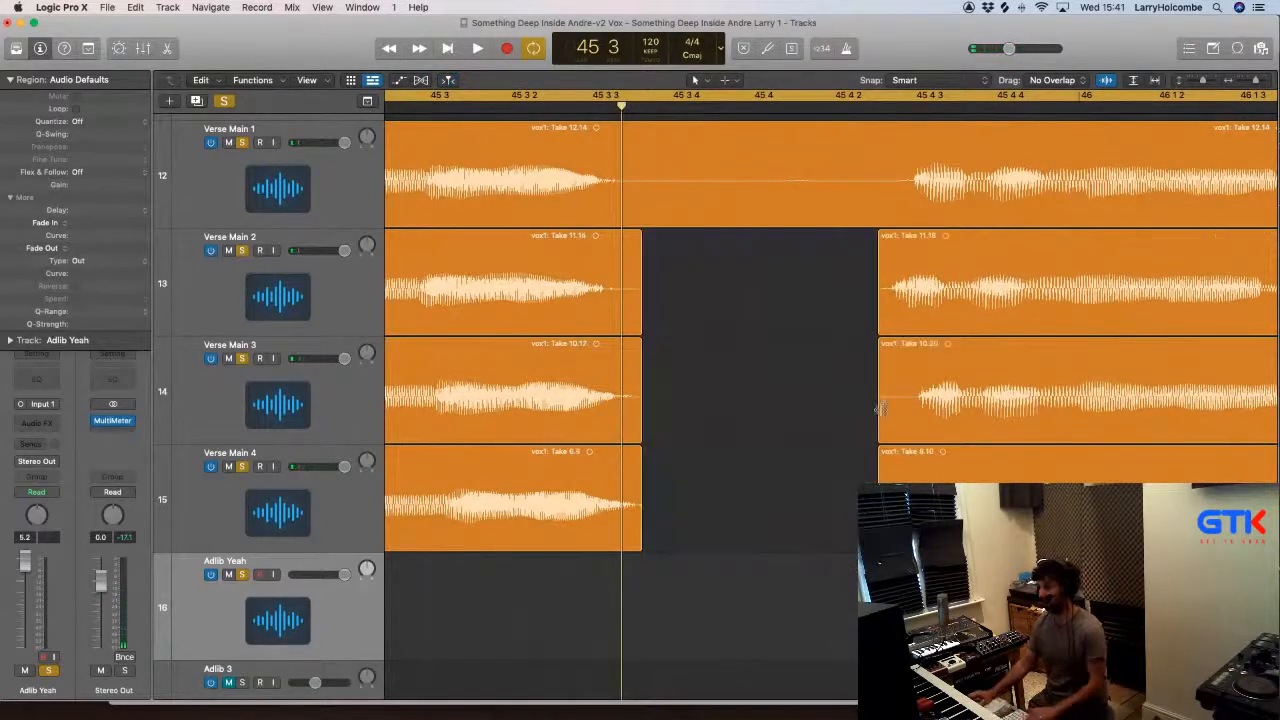
Step: Move the loop range toward bar 47 and zoom into bars 46 3 to 47 4
key(space)
scroll(878, 389, down, 5)
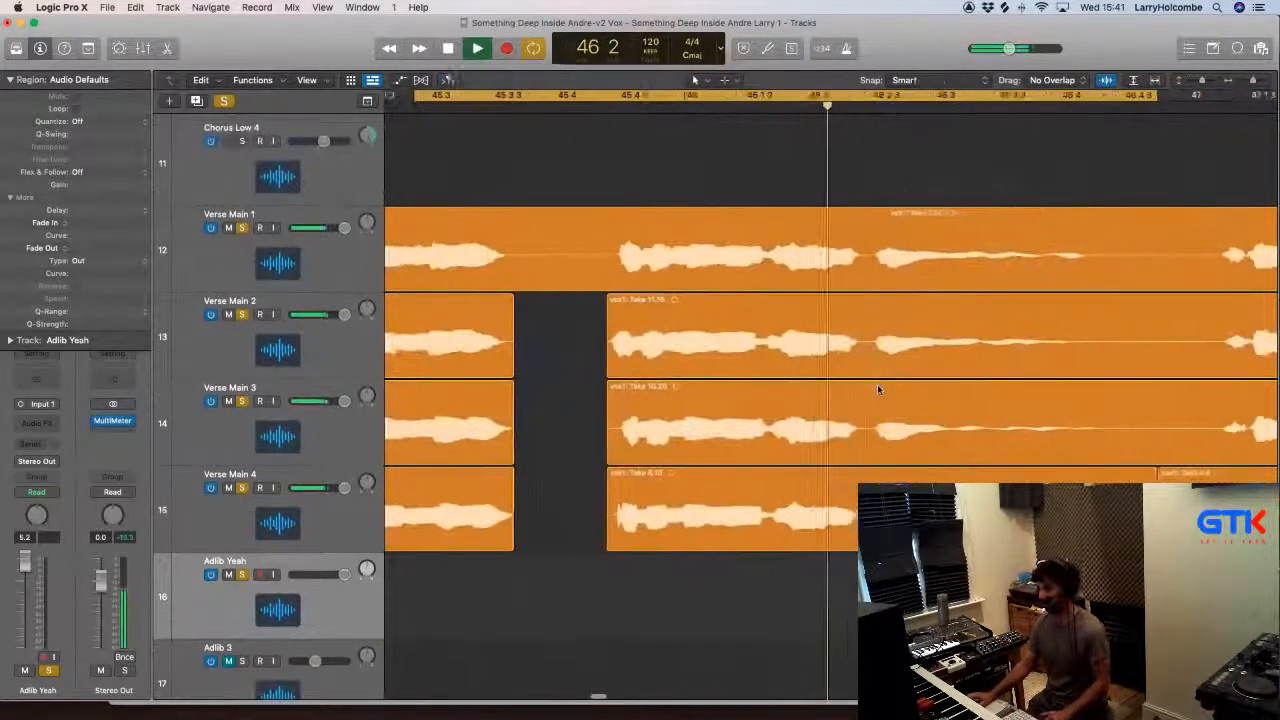
key(space)
key(space)
scroll(878, 389, down, 3)
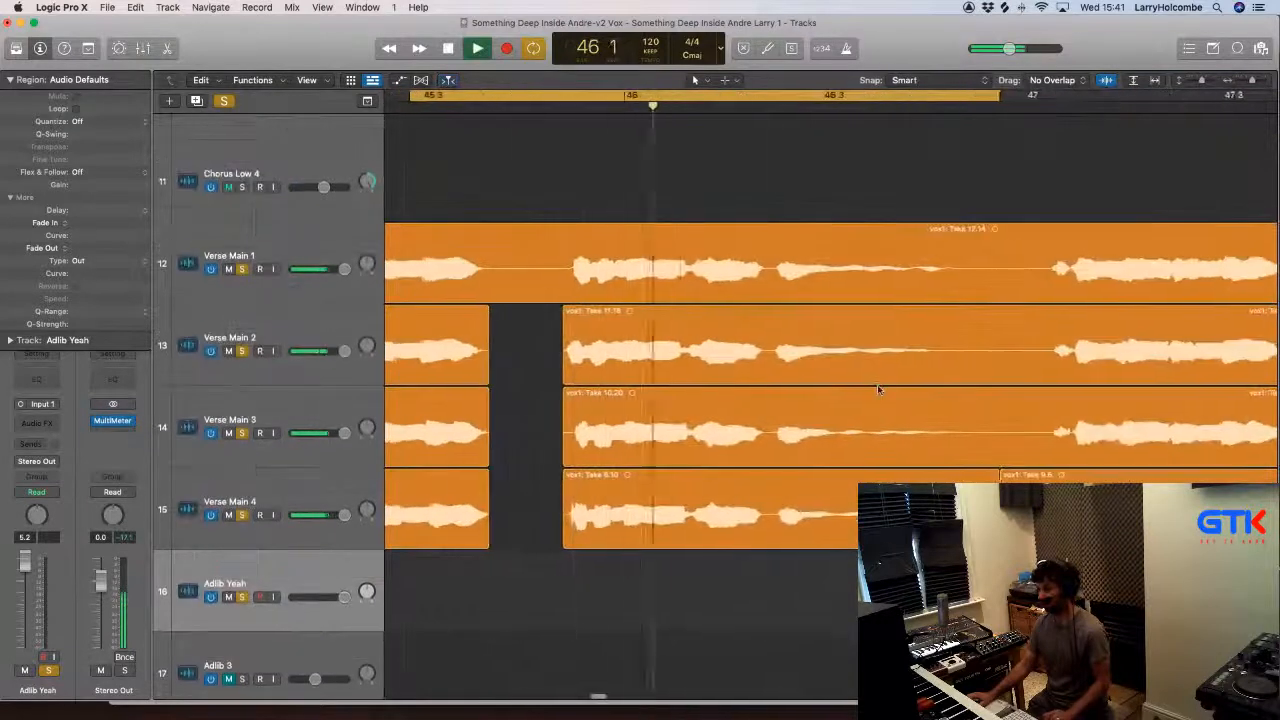
scroll(880, 388, down, 2)
key(space)
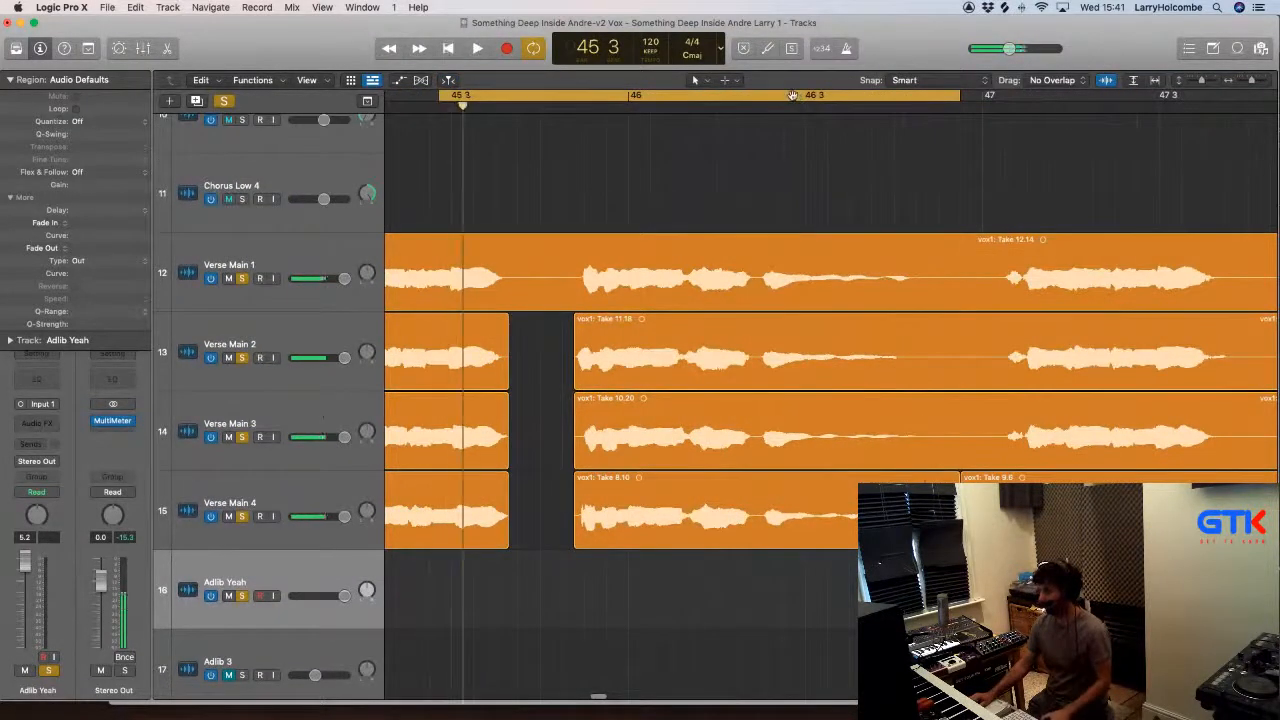
drag(797, 97, 1115, 125)
scroll(1119, 218, down, 3)
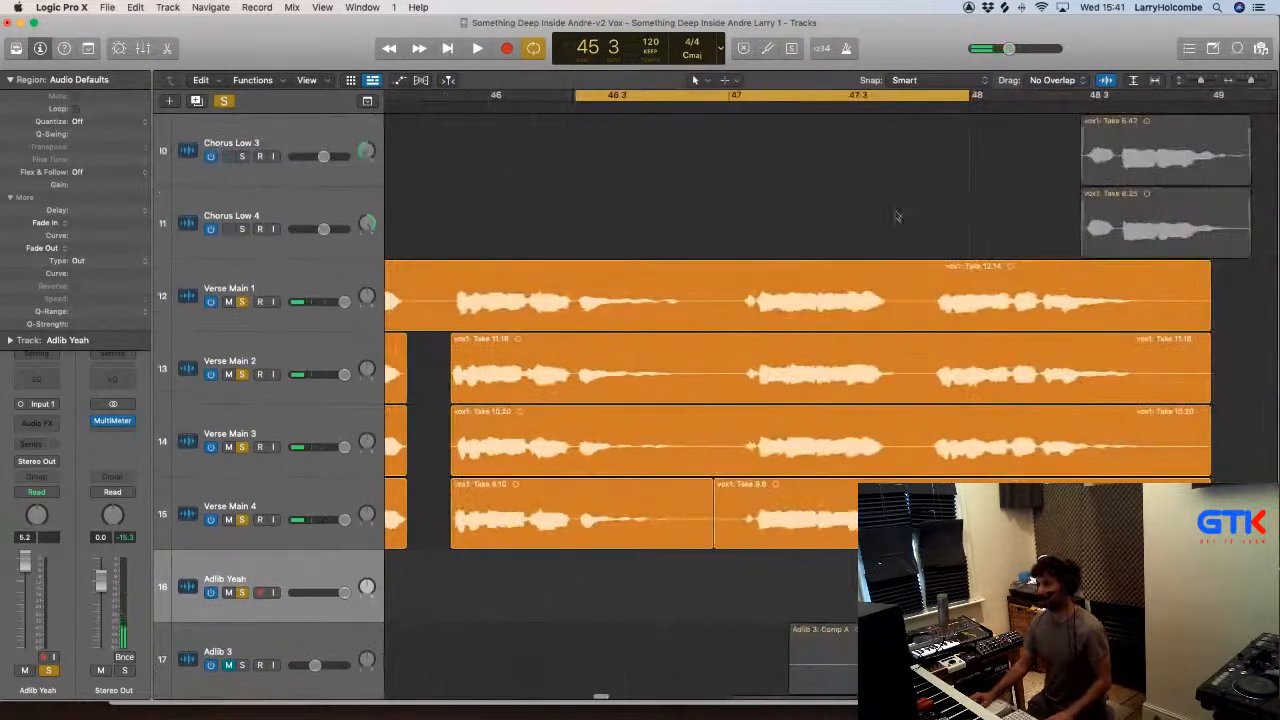
drag(629, 215, 885, 618)
key(space)
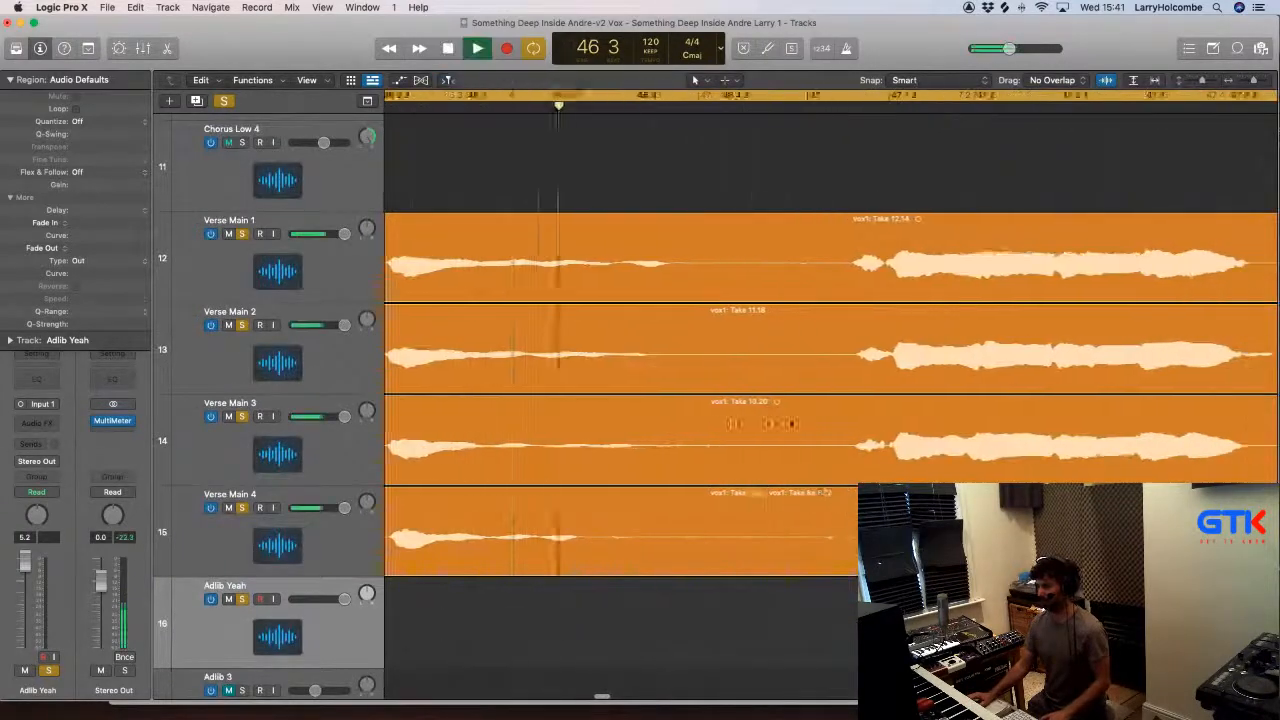
Step: Cut the gap between phrases on Verse Main 2–4 near bar 47
drag(568, 323, 685, 450)
click(614, 133)
key(space)
key(space)
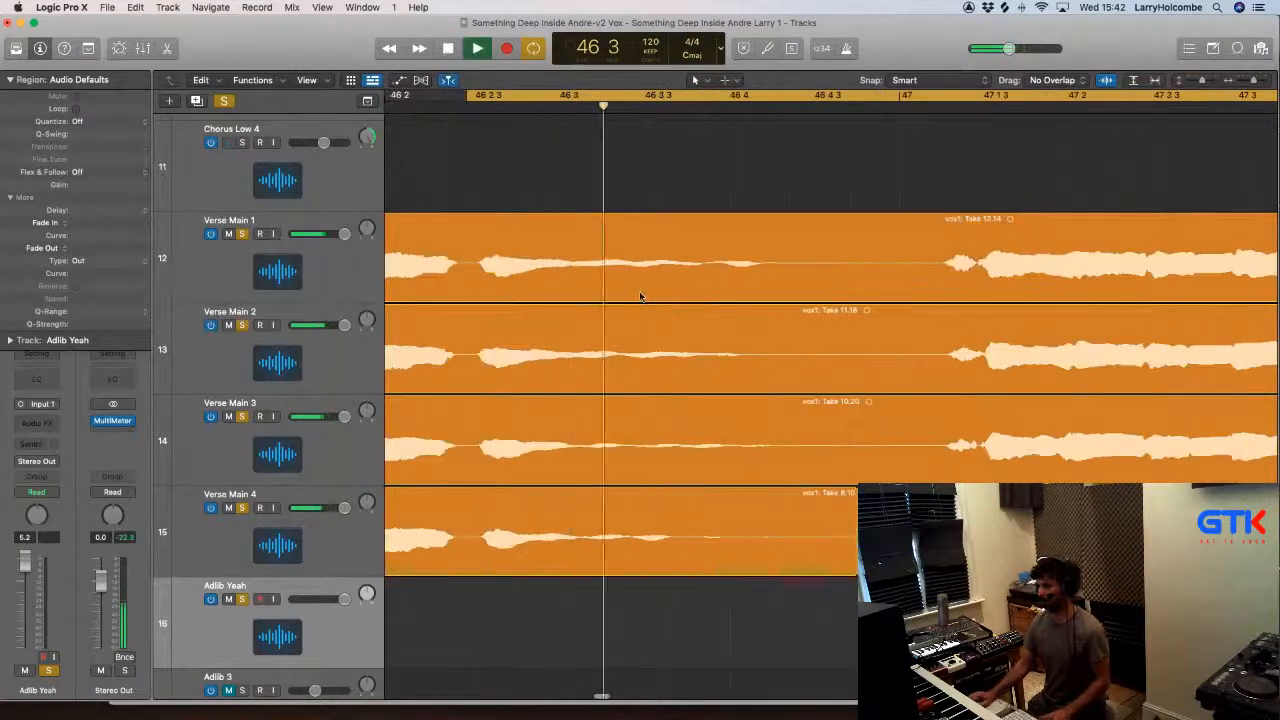
drag(775, 331, 930, 560)
key(Delete)
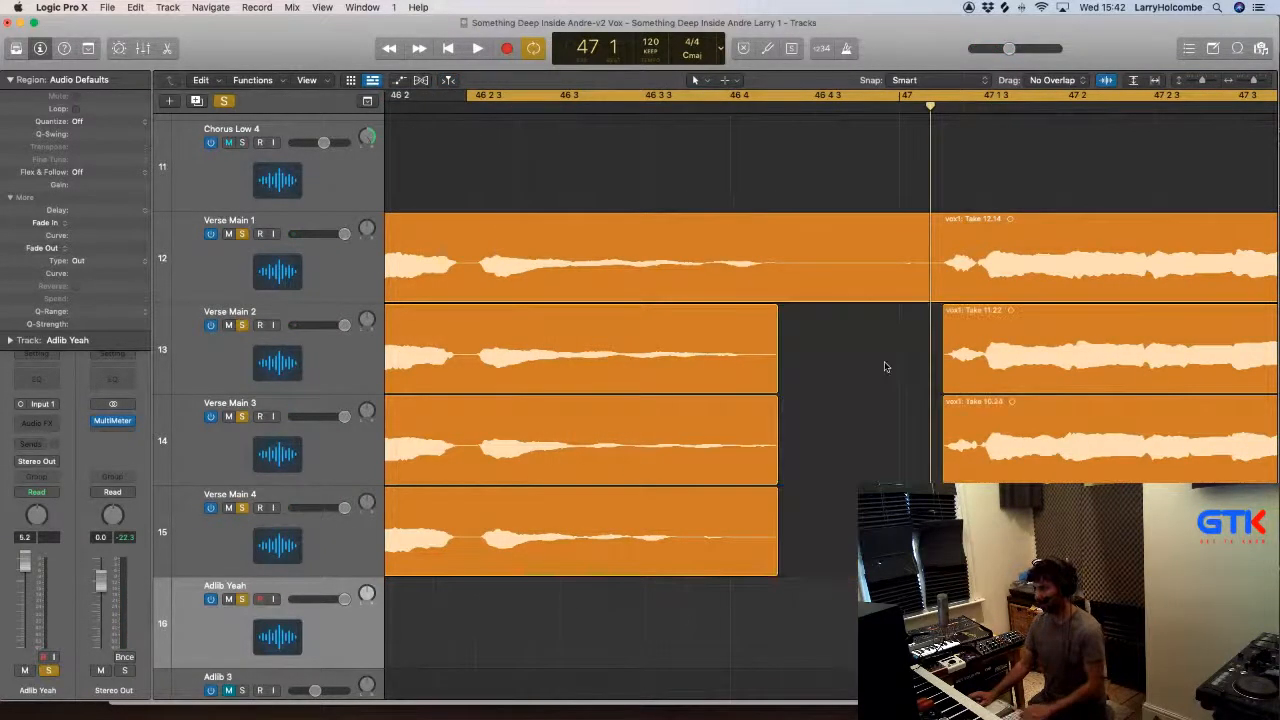
Step: Review the cut and set a cycle range around the verse passage
key(space)
scroll(884, 366, right, 2)
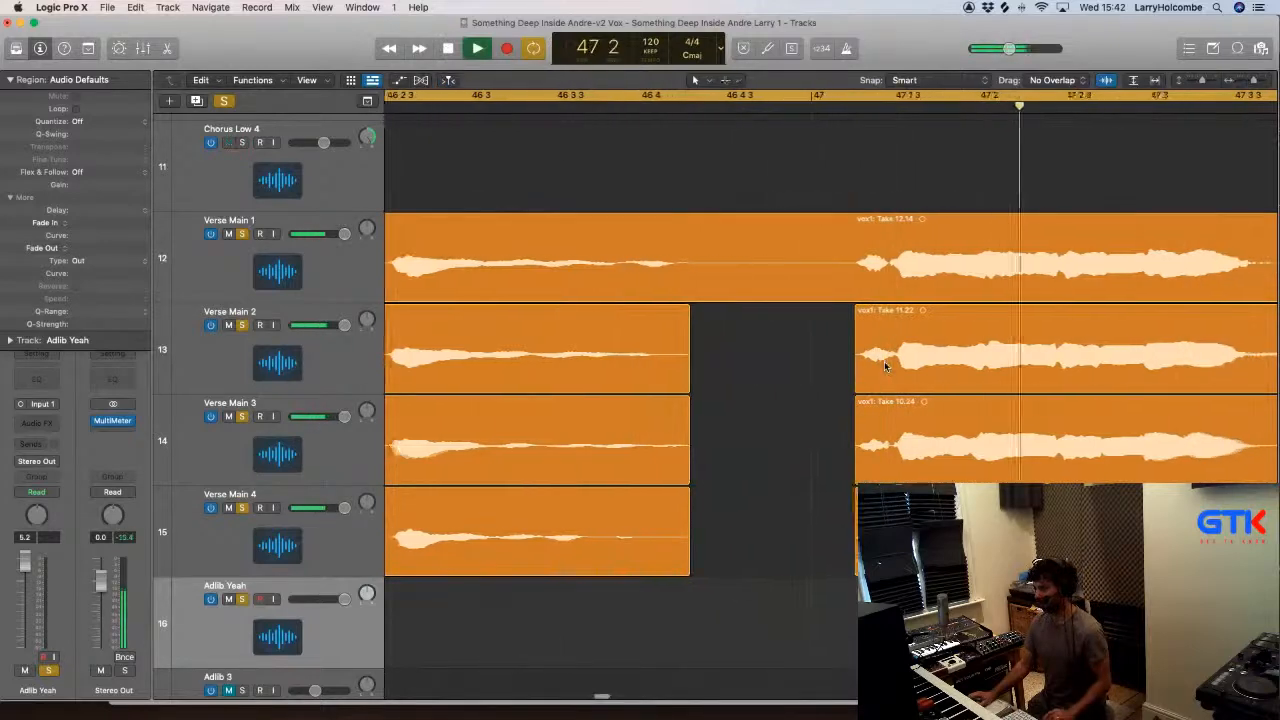
key(space)
key(space)
key(super+Left)
key(super+Up)
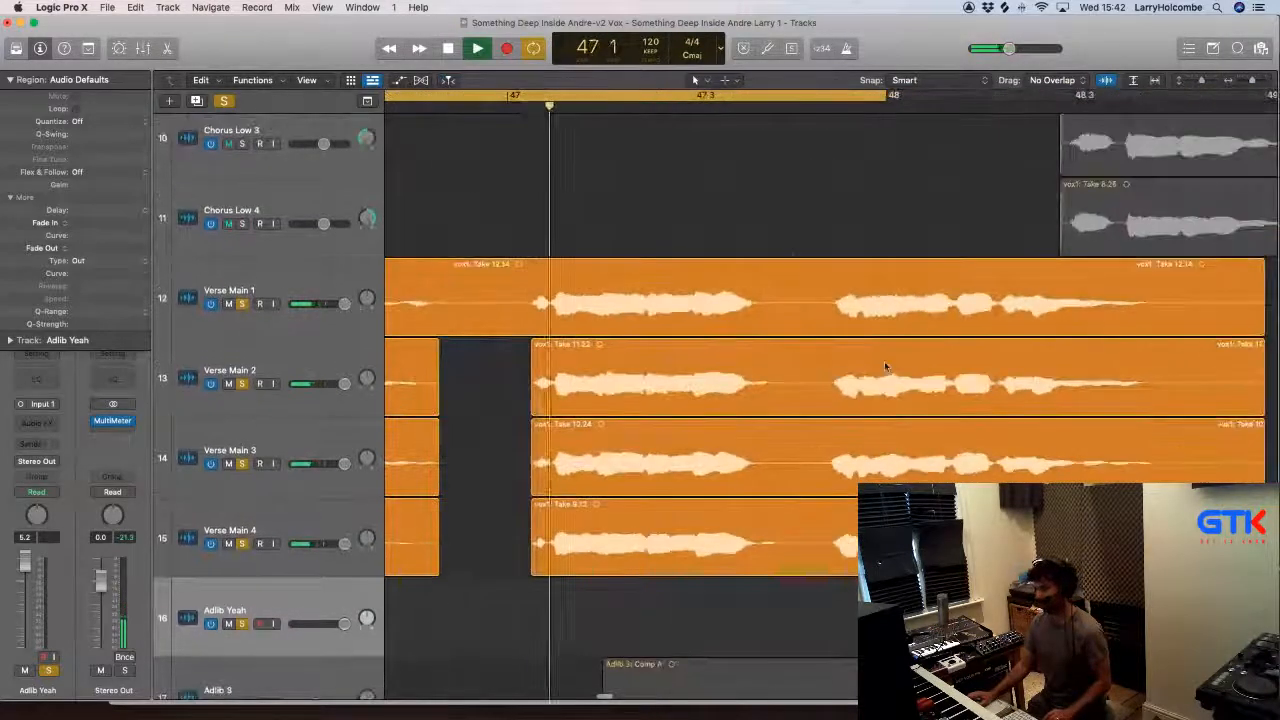
key(space)
mouse_move(629, 97)
mouse_down()
mouse_move(1277, 98)
mouse_move(1206, 98)
mouse_up()
key(space)
Step: Delete the breath between phrases on Verse Main 2–4 around bars 47–48
drag(533, 203, 755, 429)
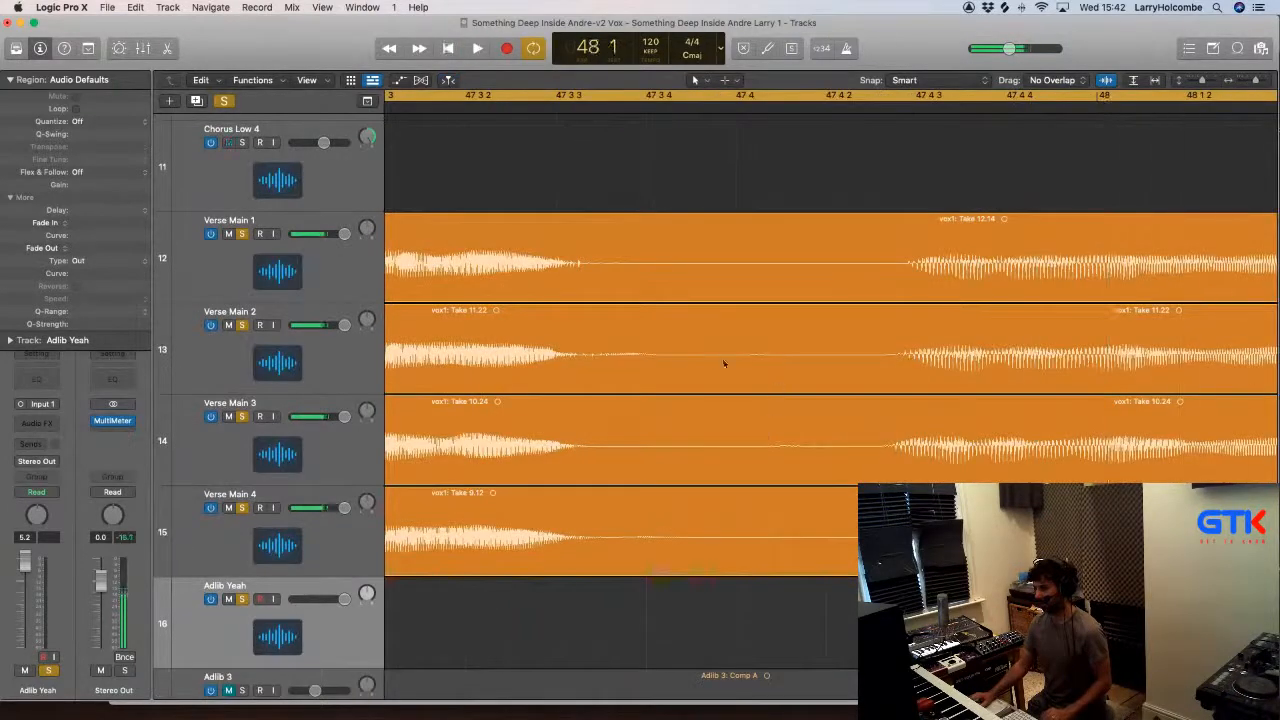
drag(664, 340, 884, 560)
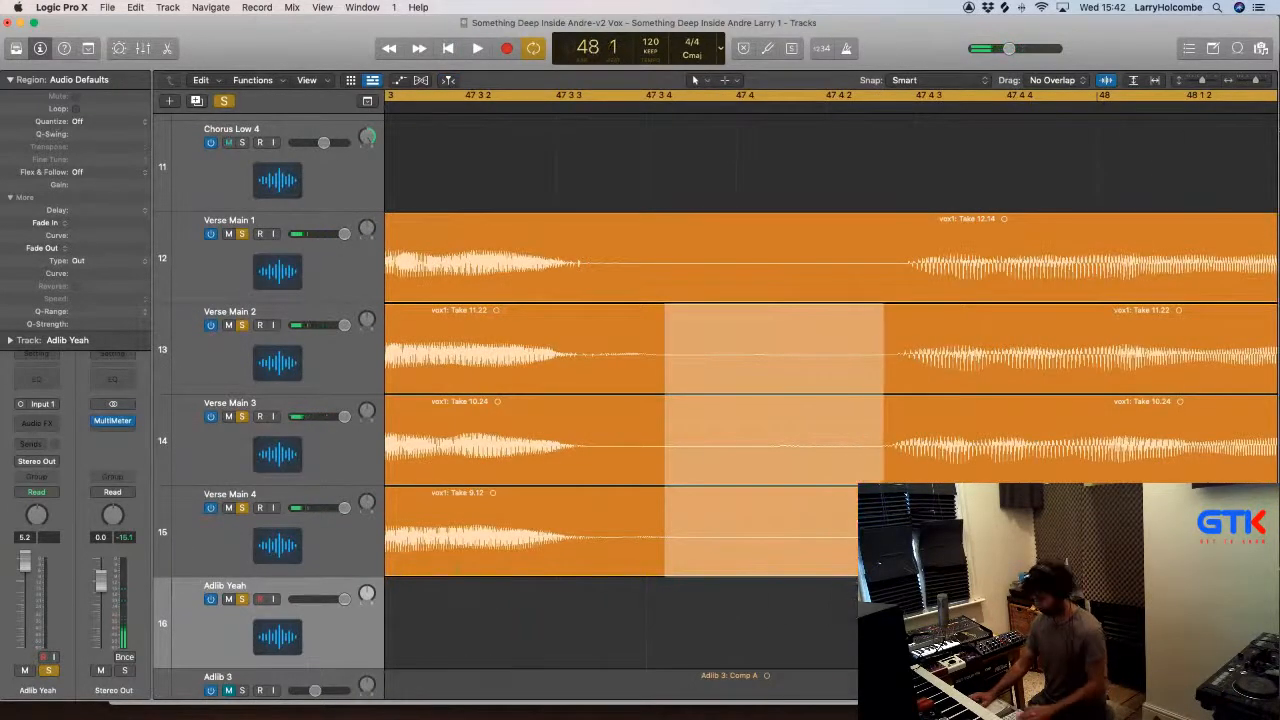
key(Delete)
key(space)
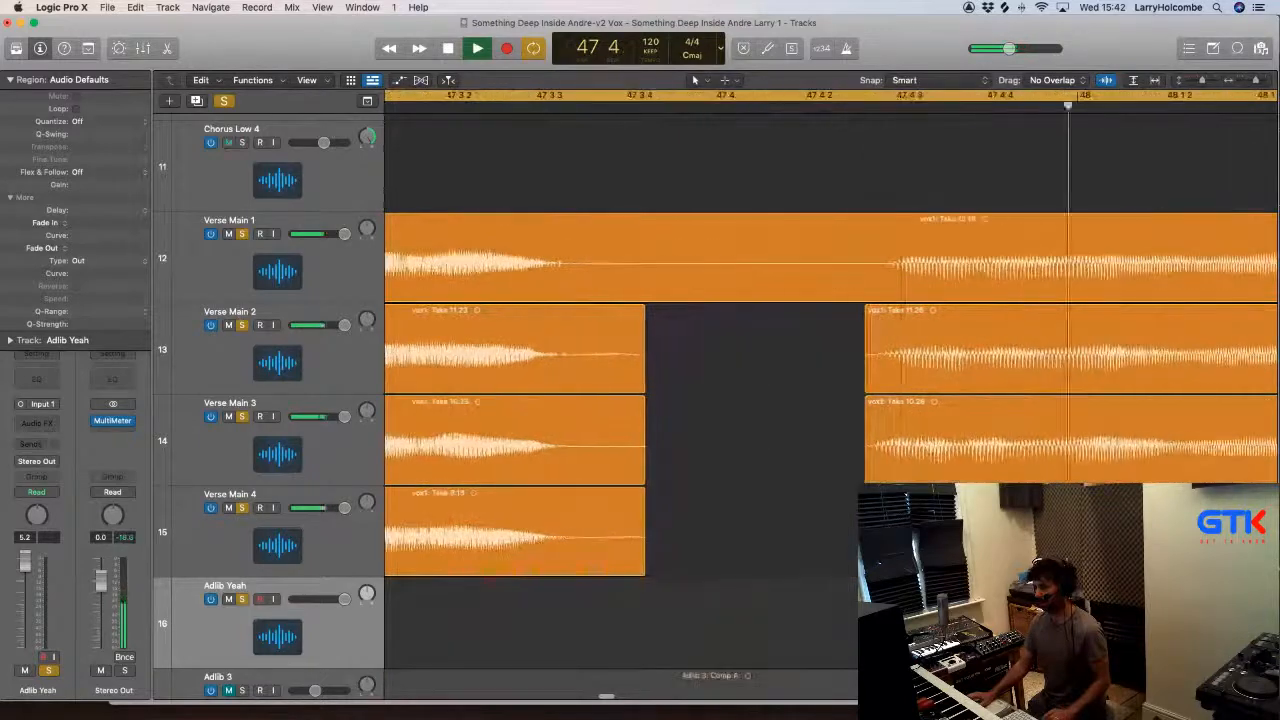
key(z)
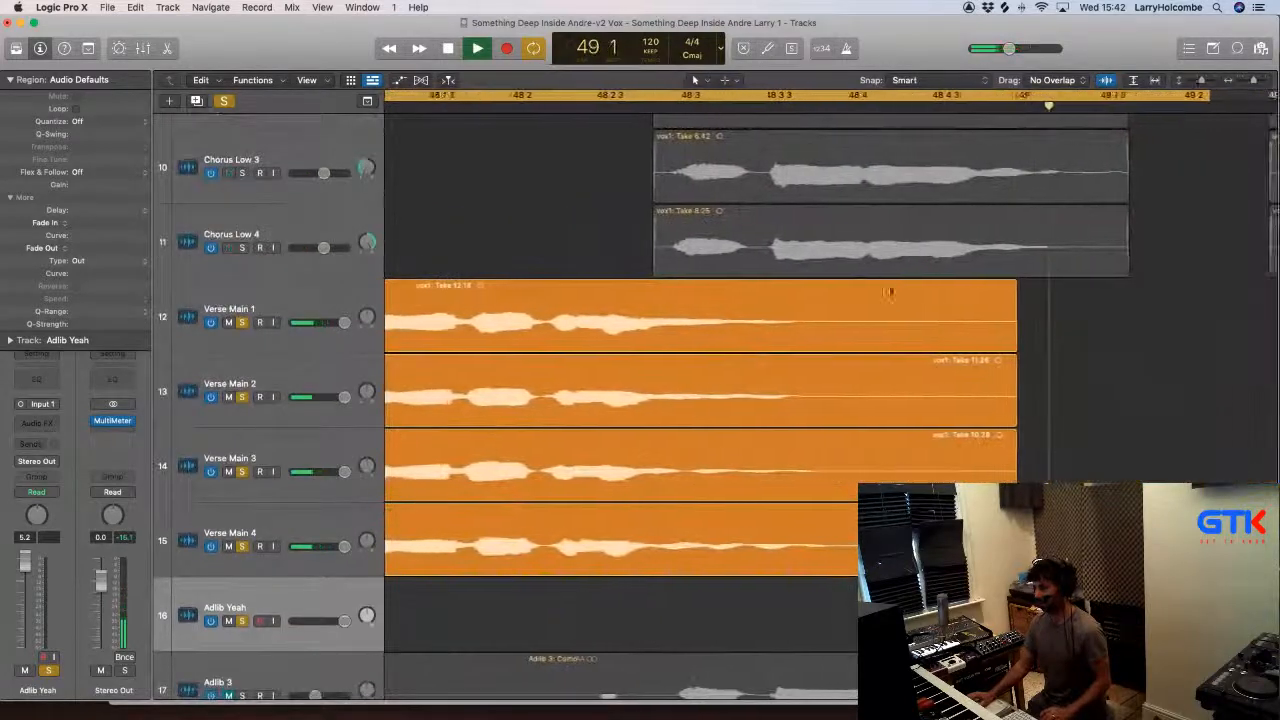
key(space)
Step: Give all Verse Main regions a fade-in of 3 and a fade-out of 4
drag(901, 293, 1054, 484)
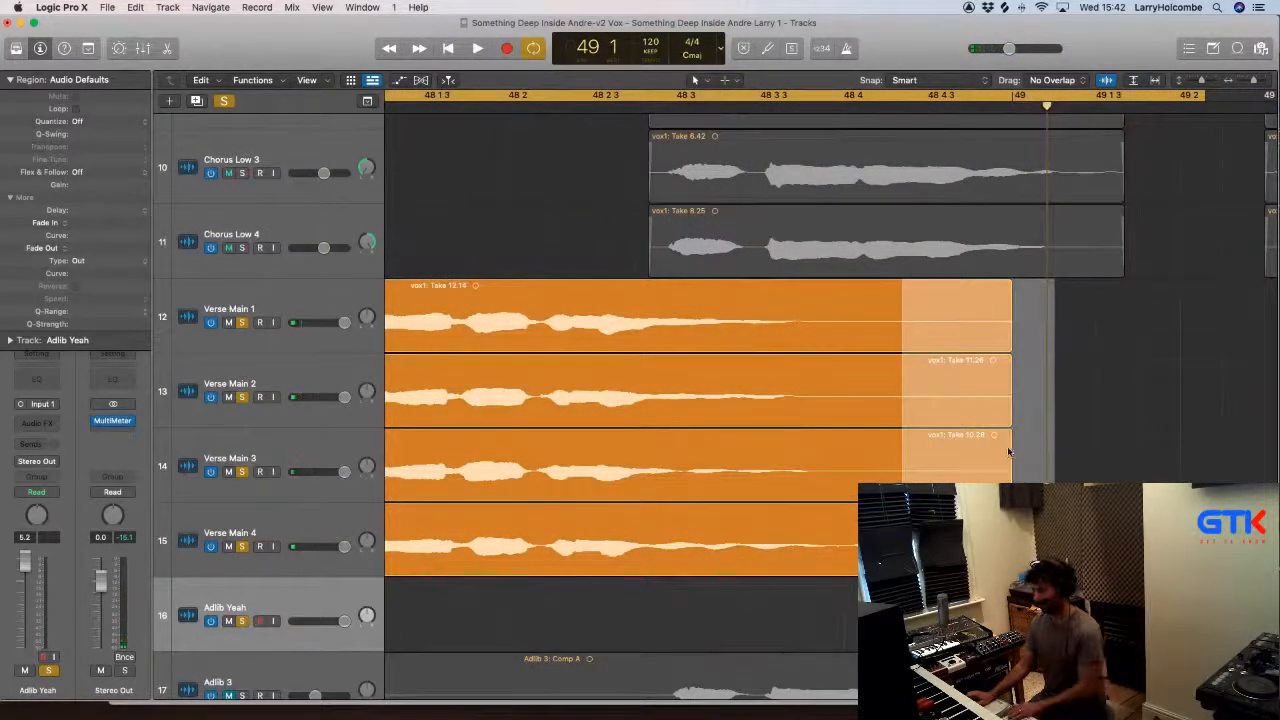
key(space)
key(z)
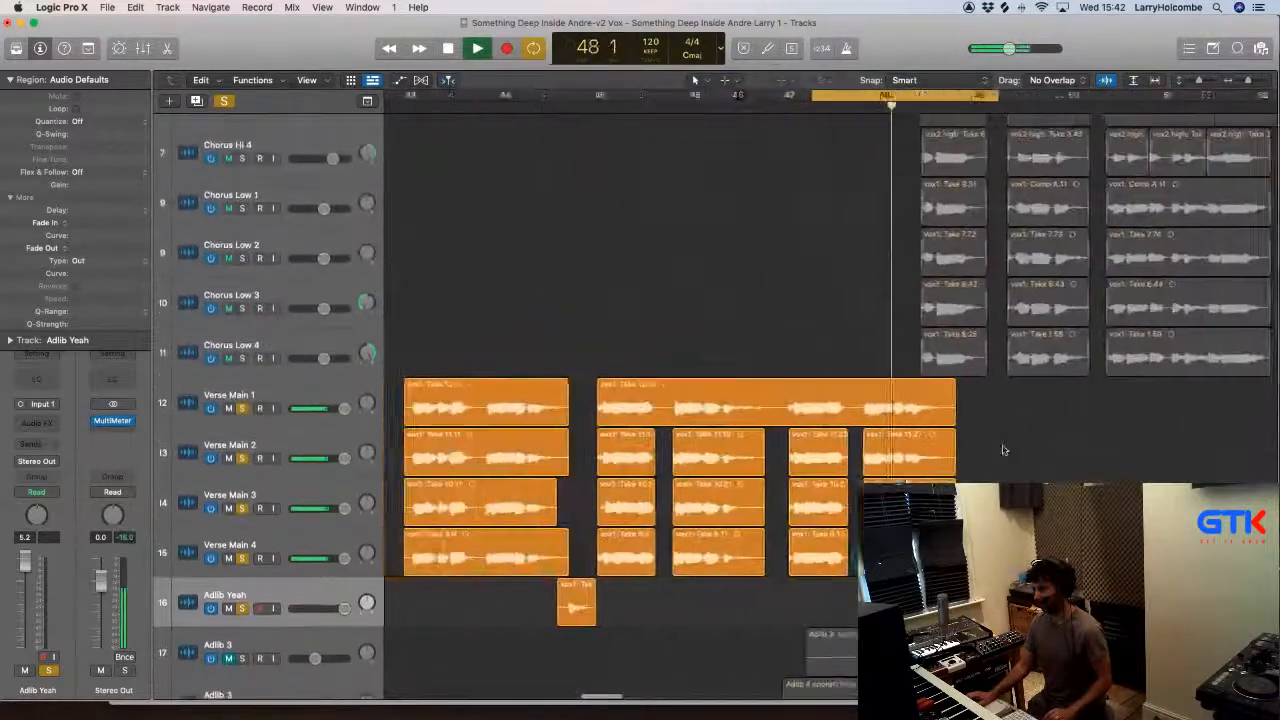
key(space)
drag(705, 436, 1038, 580)
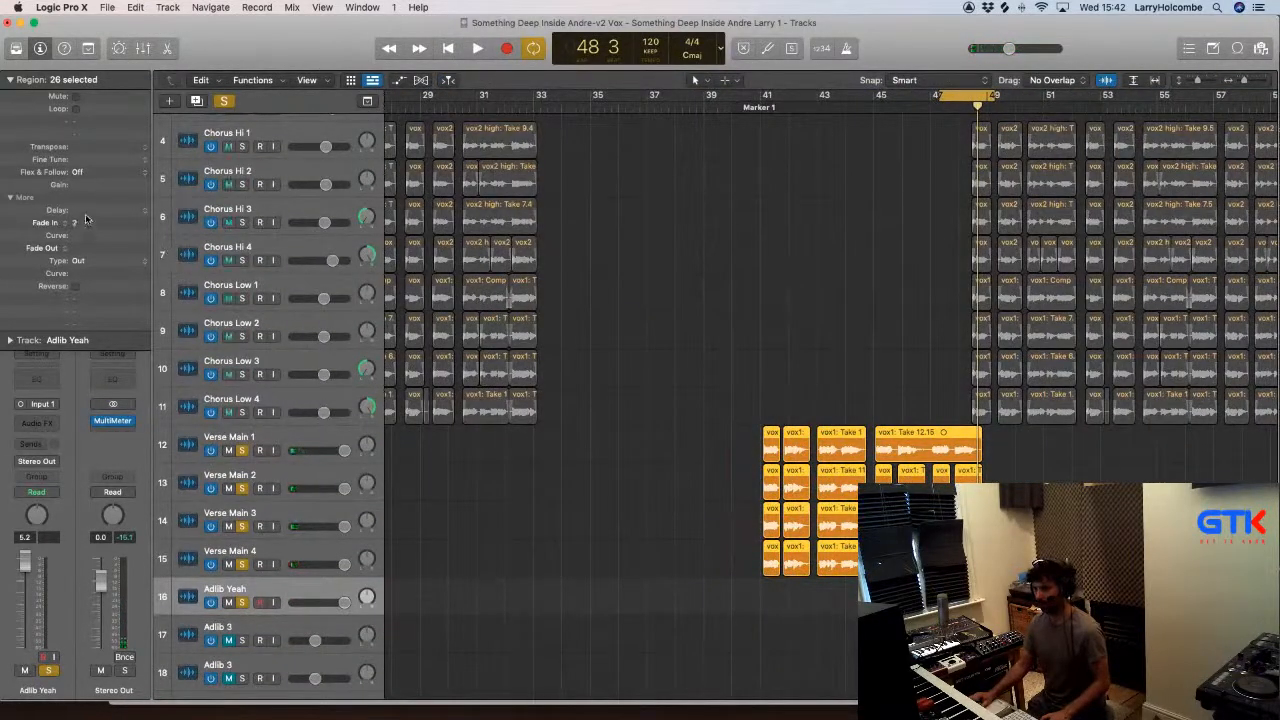
drag(84, 236, 84, 233)
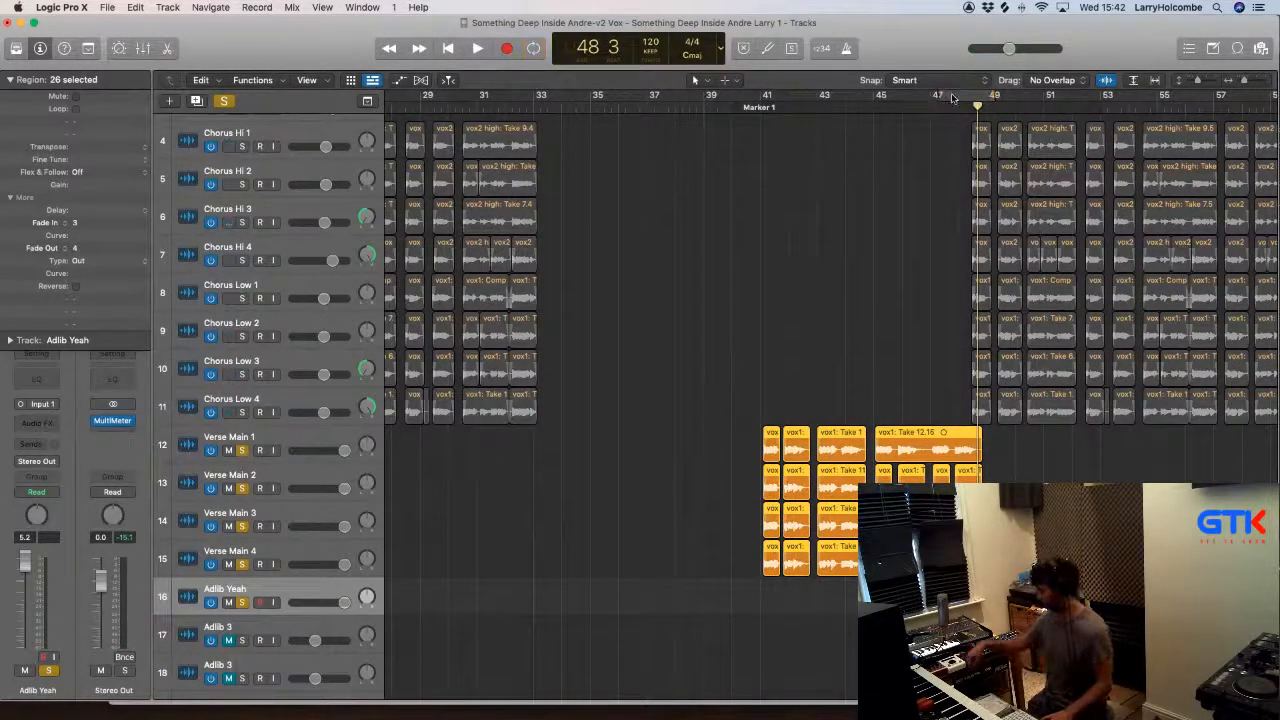
Step: Set a cycle over roughly bars 40–53 and play it with all tracks visible
scroll(930, 95, left, 1)
drag(735, 102, 1133, 100)
click(819, 235)
key(super+Up)
key(super+Up)
key(super+Up)
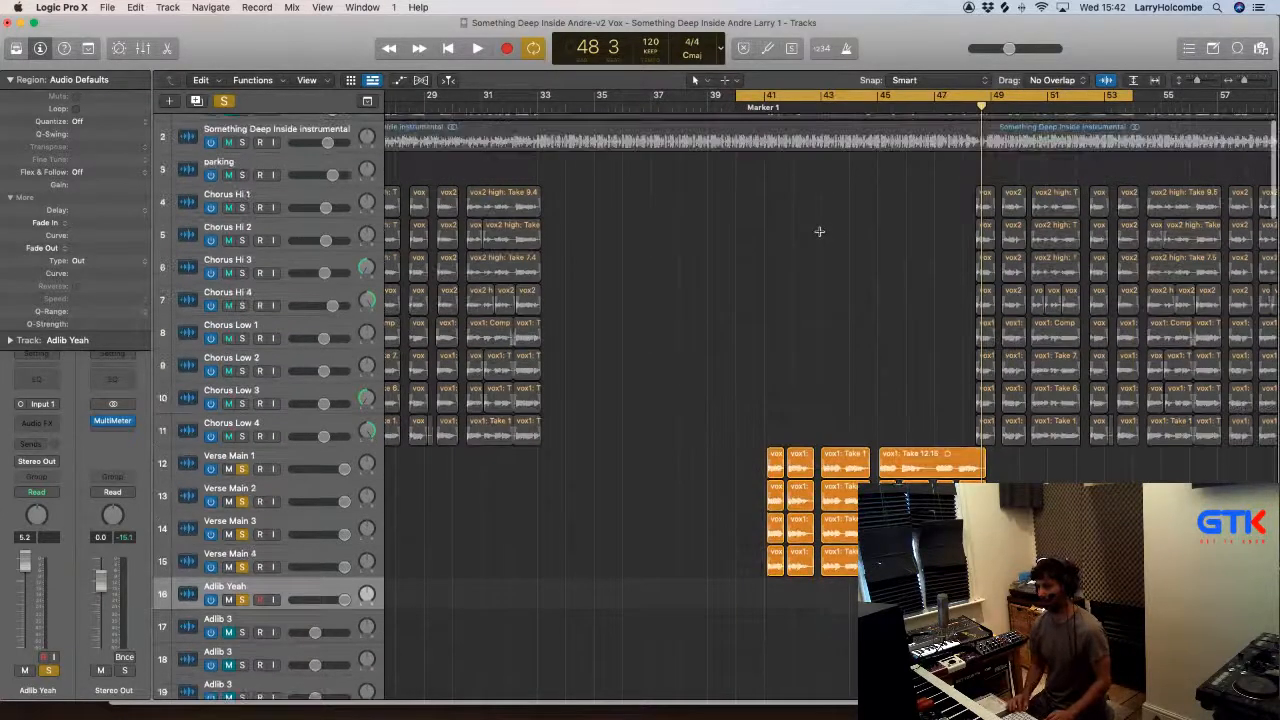
key(space)
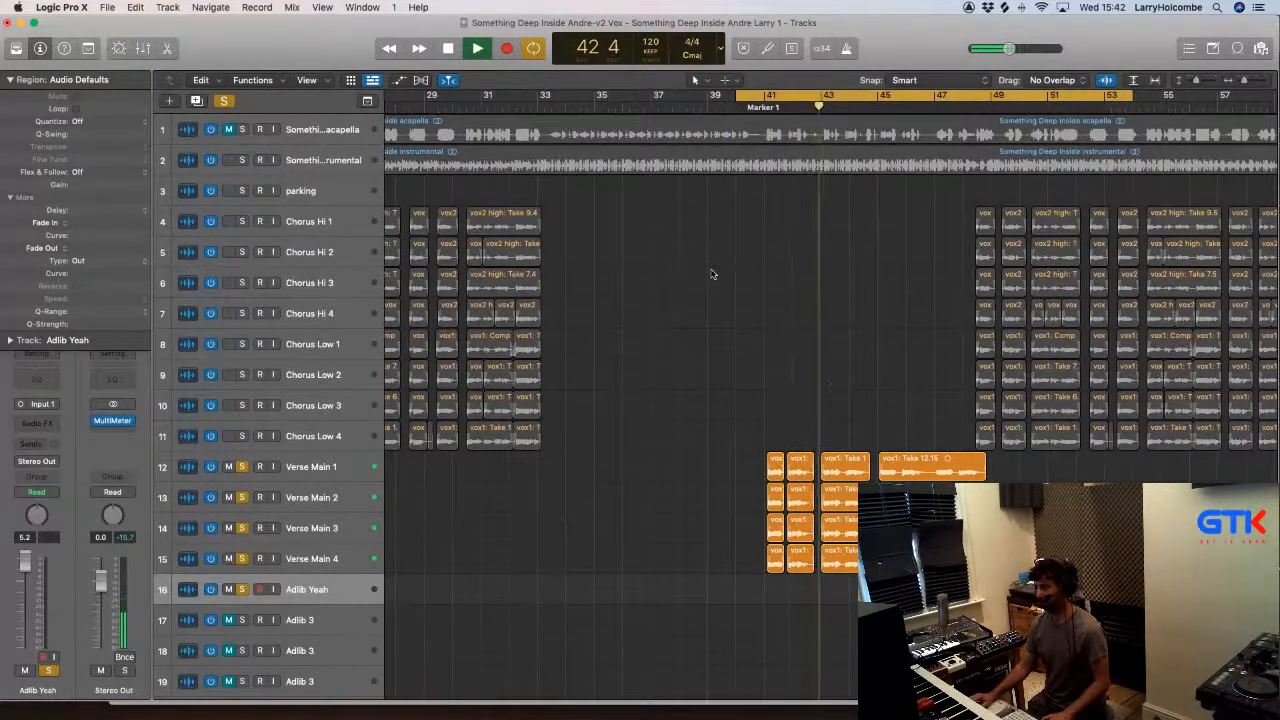
Step: Loop bars 42–44 and lengthen the four verse regions ending near bar 42
drag(722, 386, 890, 601)
key(space)
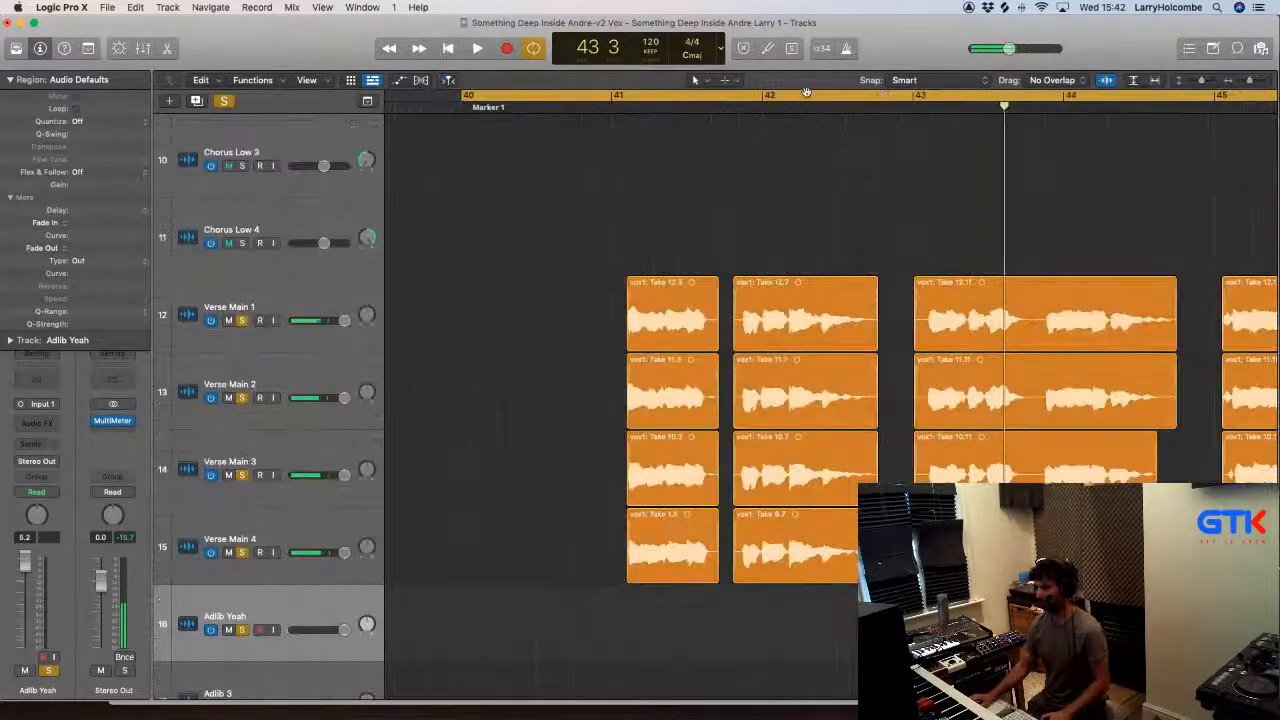
drag(768, 93, 1123, 96)
key(space)
drag(777, 229, 985, 560)
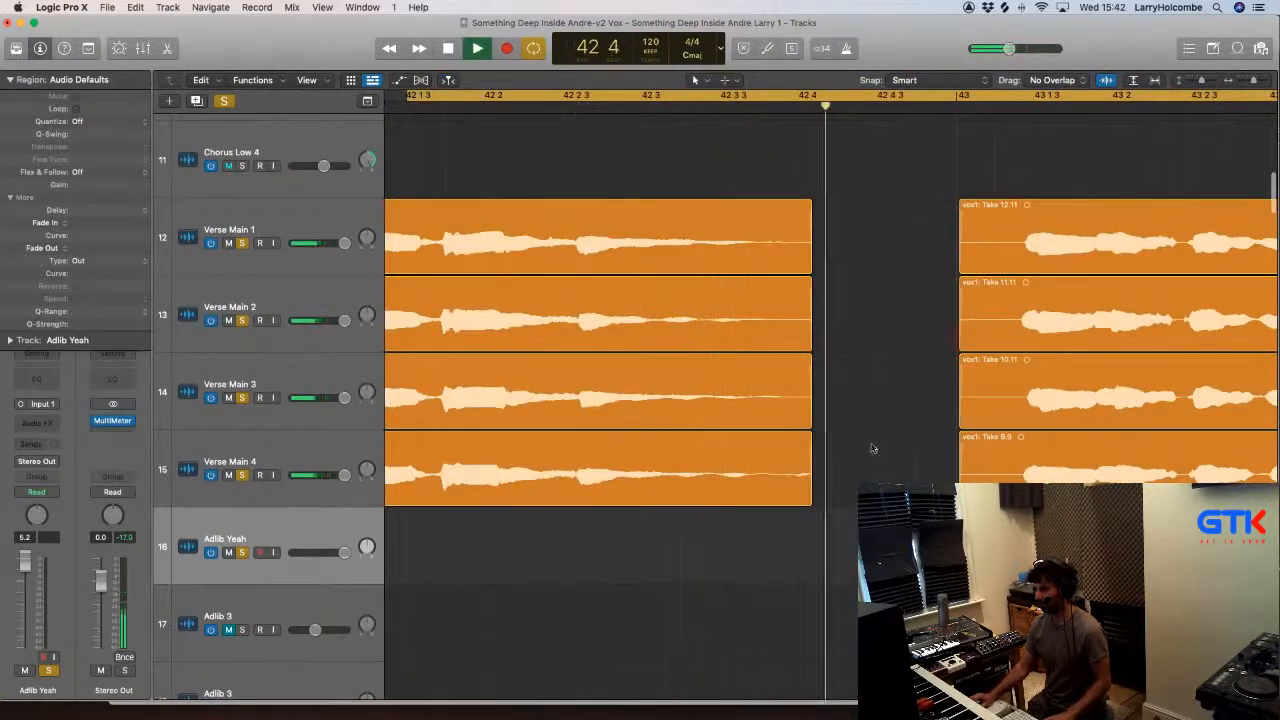
drag(792, 186, 852, 497)
key(space)
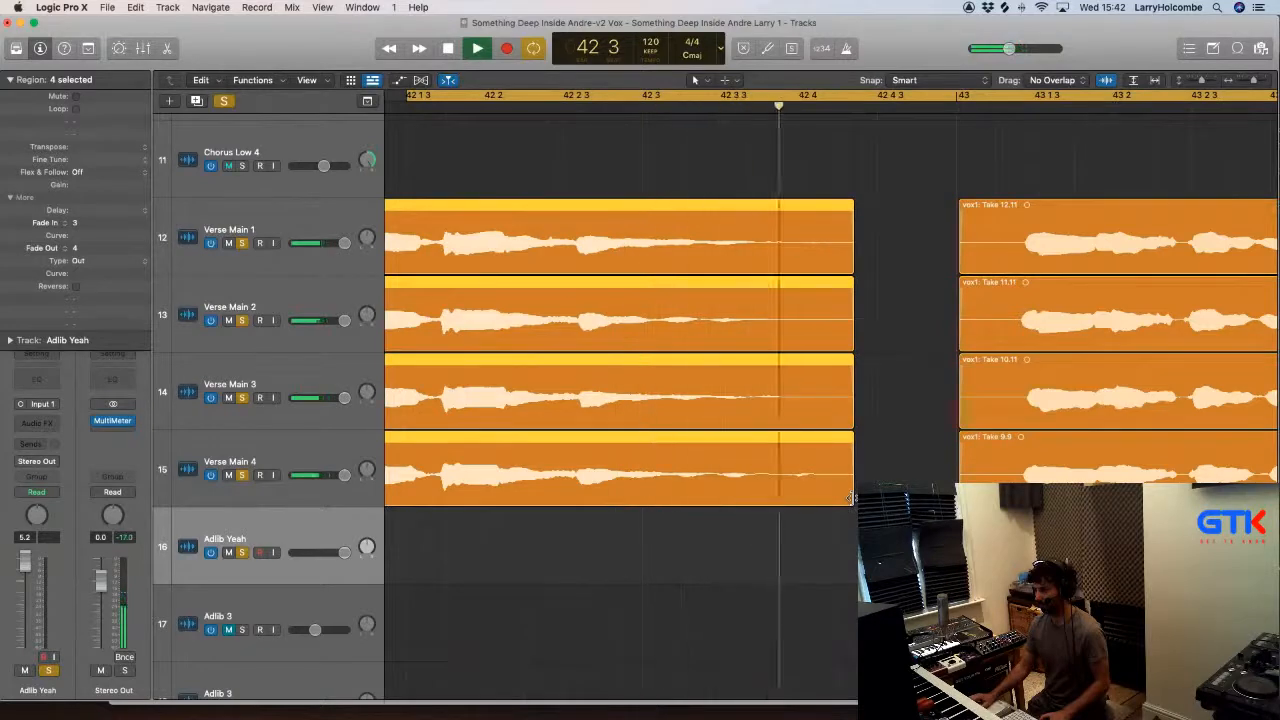
click(862, 478)
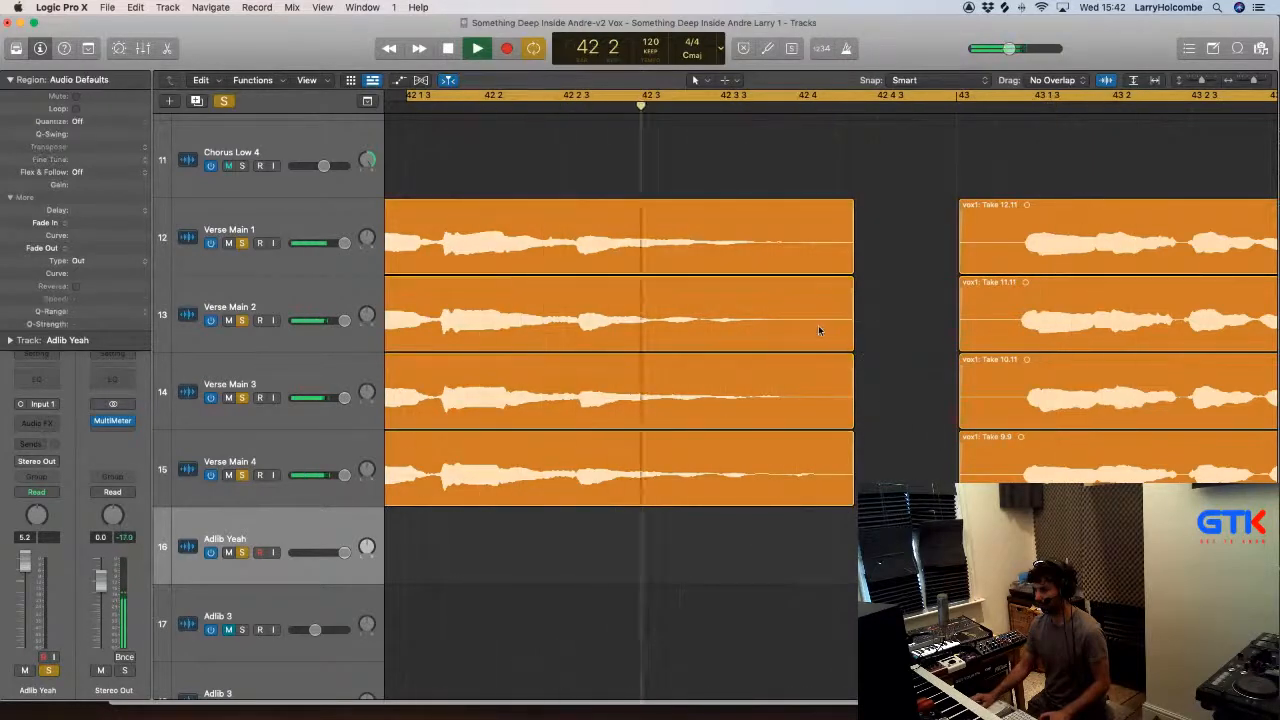
key(space)
Step: Give the Verse Main 2–4 regions near bar 42 a fade-out of 9
drag(674, 160, 956, 620)
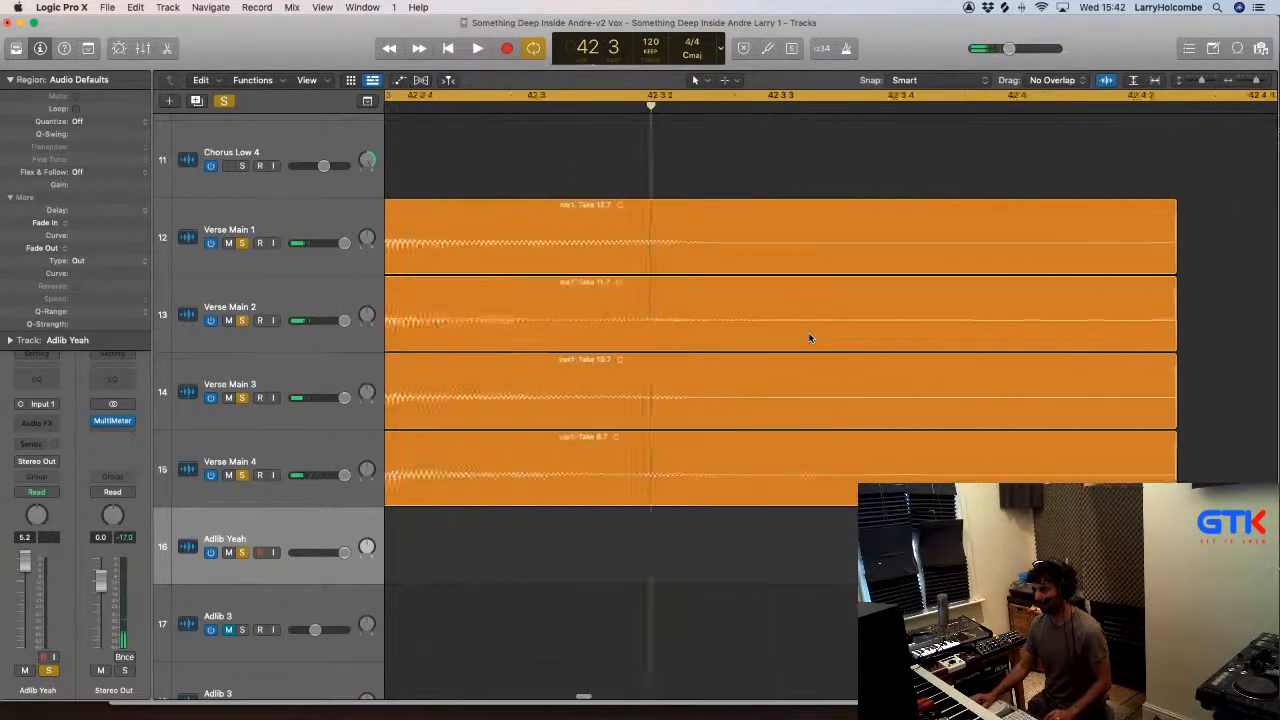
drag(754, 321, 1074, 484)
key(space)
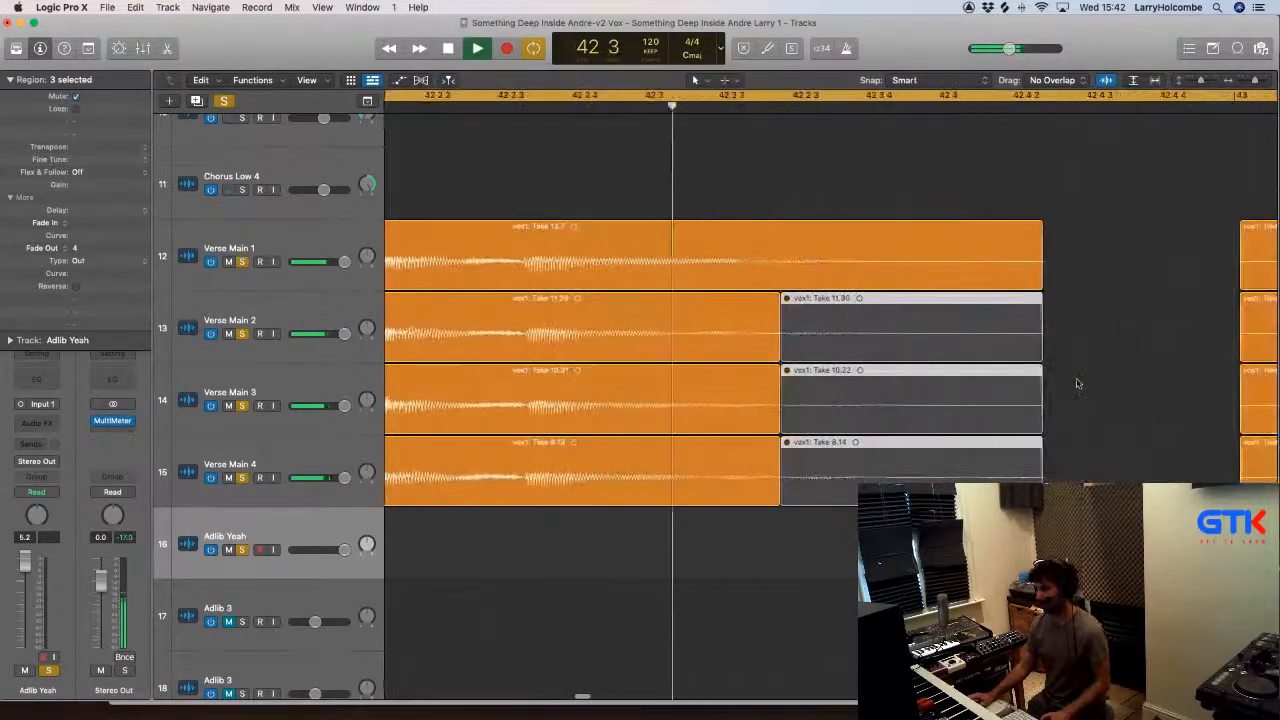
key(space)
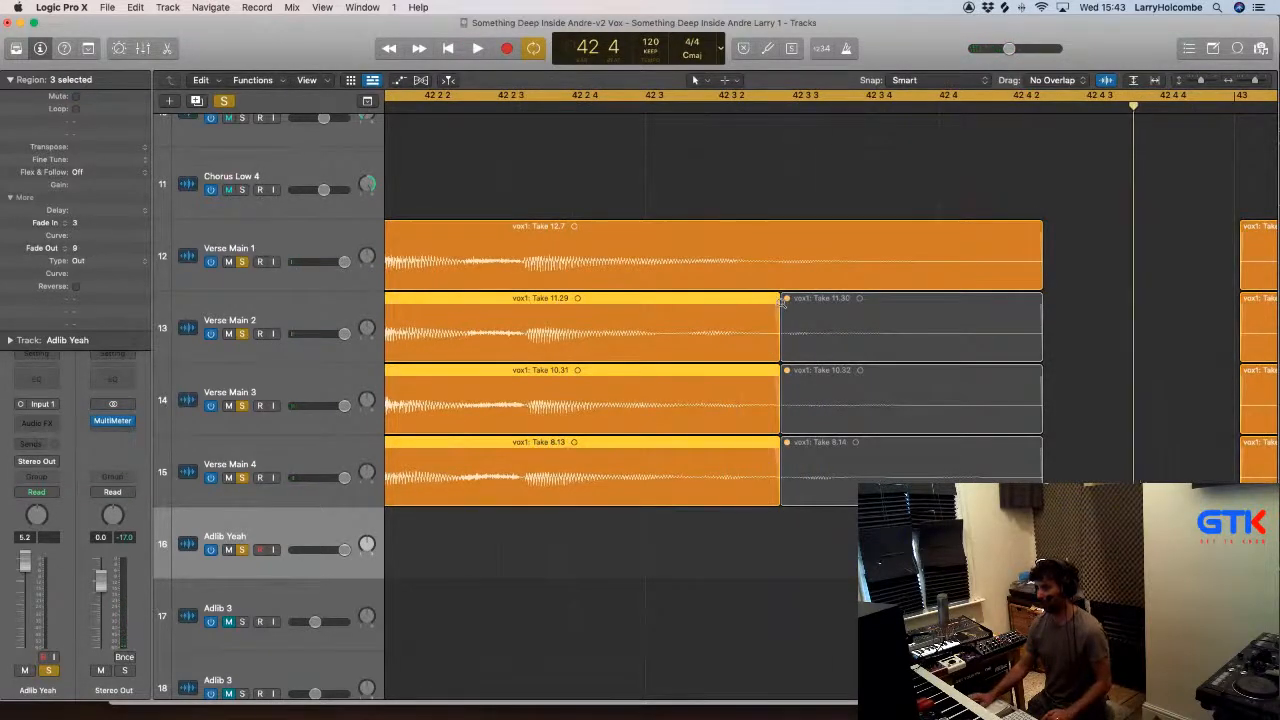
ctrl+alt+click(782, 303)
scroll(780, 300, left, 5)
ctrl+alt+click(772, 300)
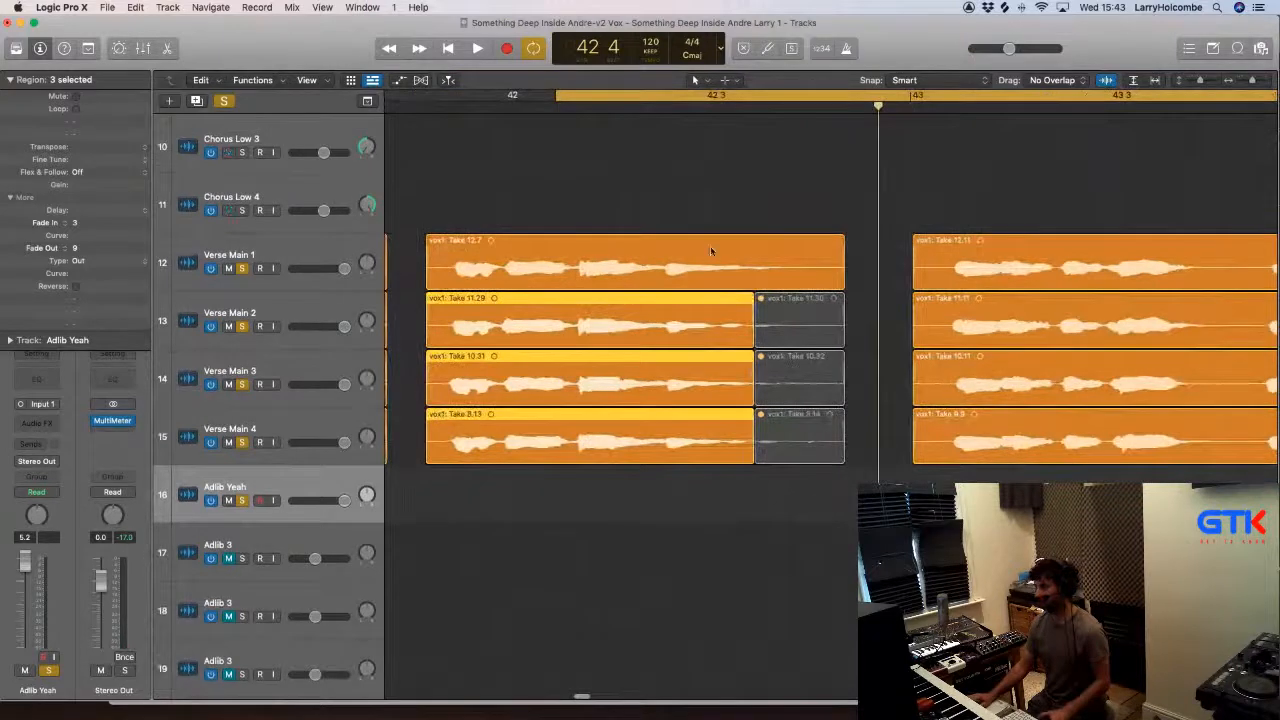
Step: Extend the end of the Take 12.7 region on Verse Main 1 slightly
key(space)
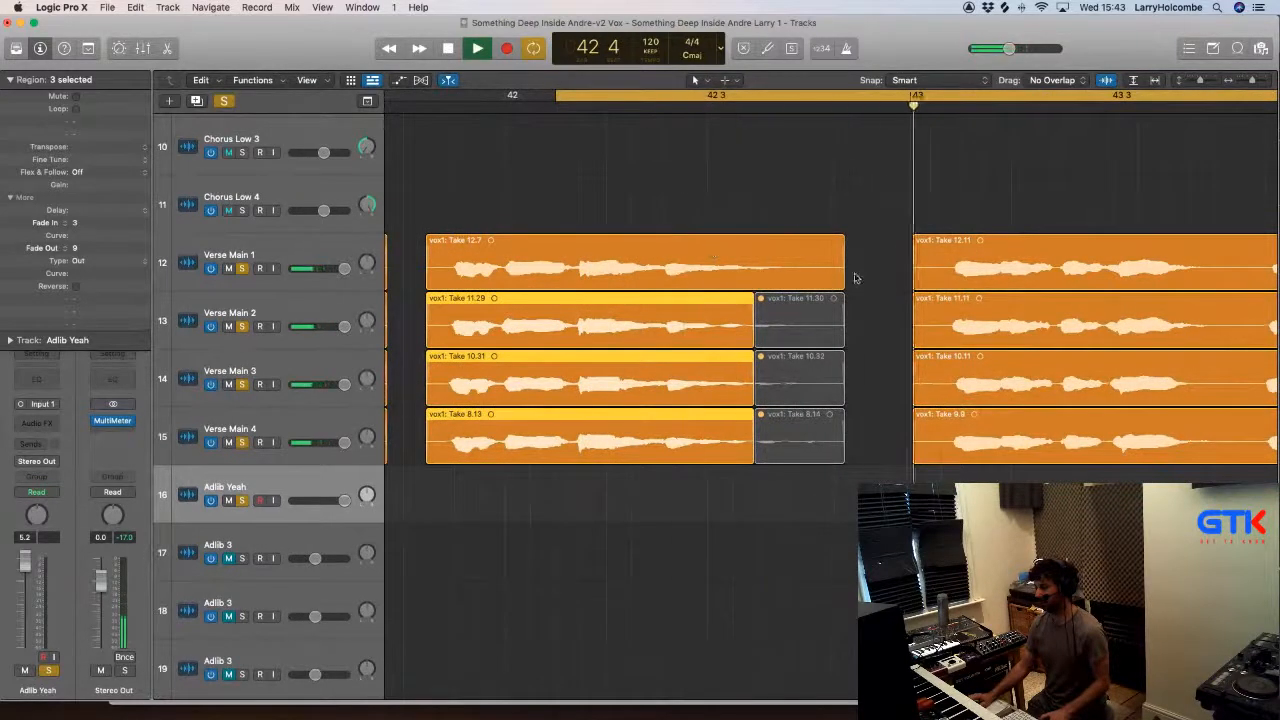
drag(843, 280, 855, 283)
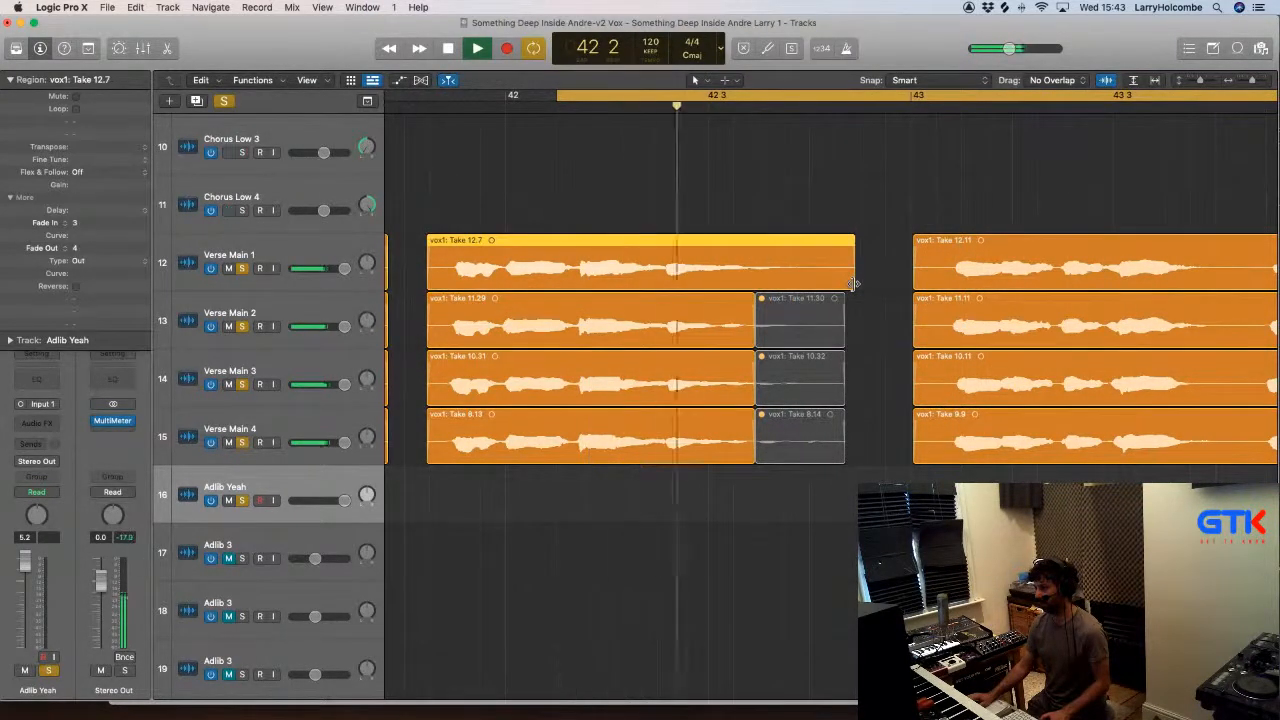
key(space)
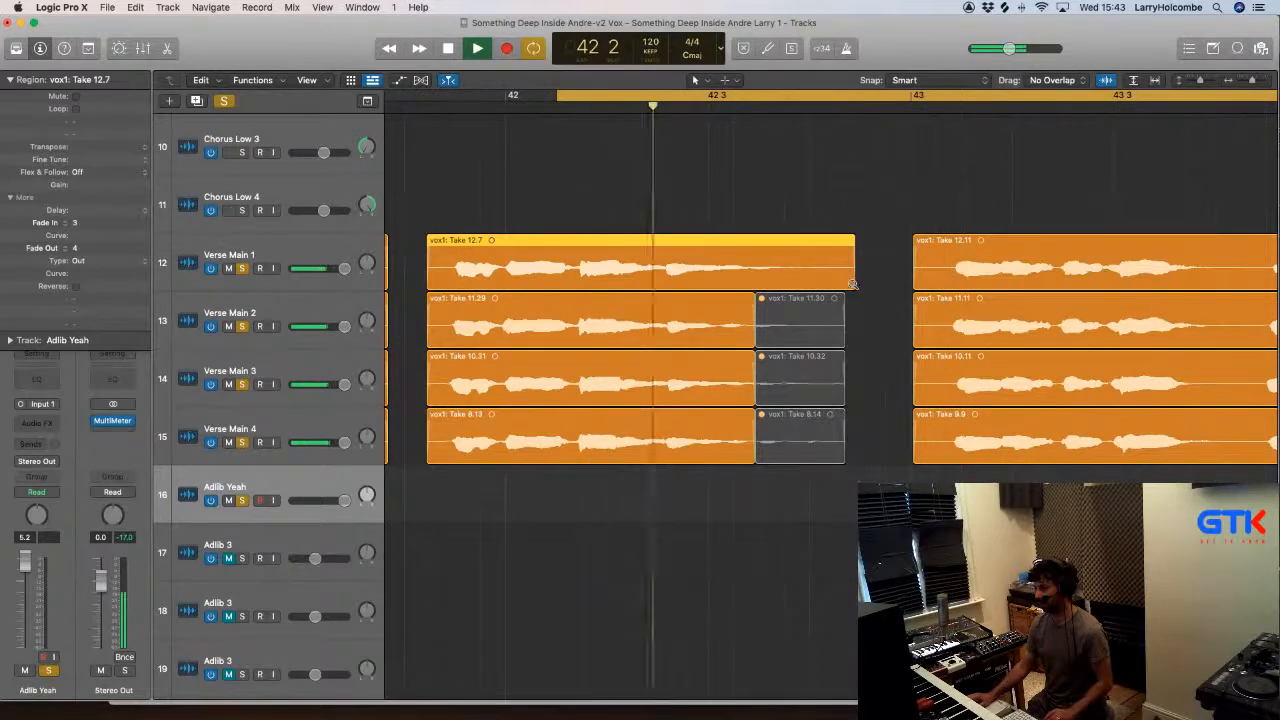
ctrl+alt+click(851, 285)
key(space)
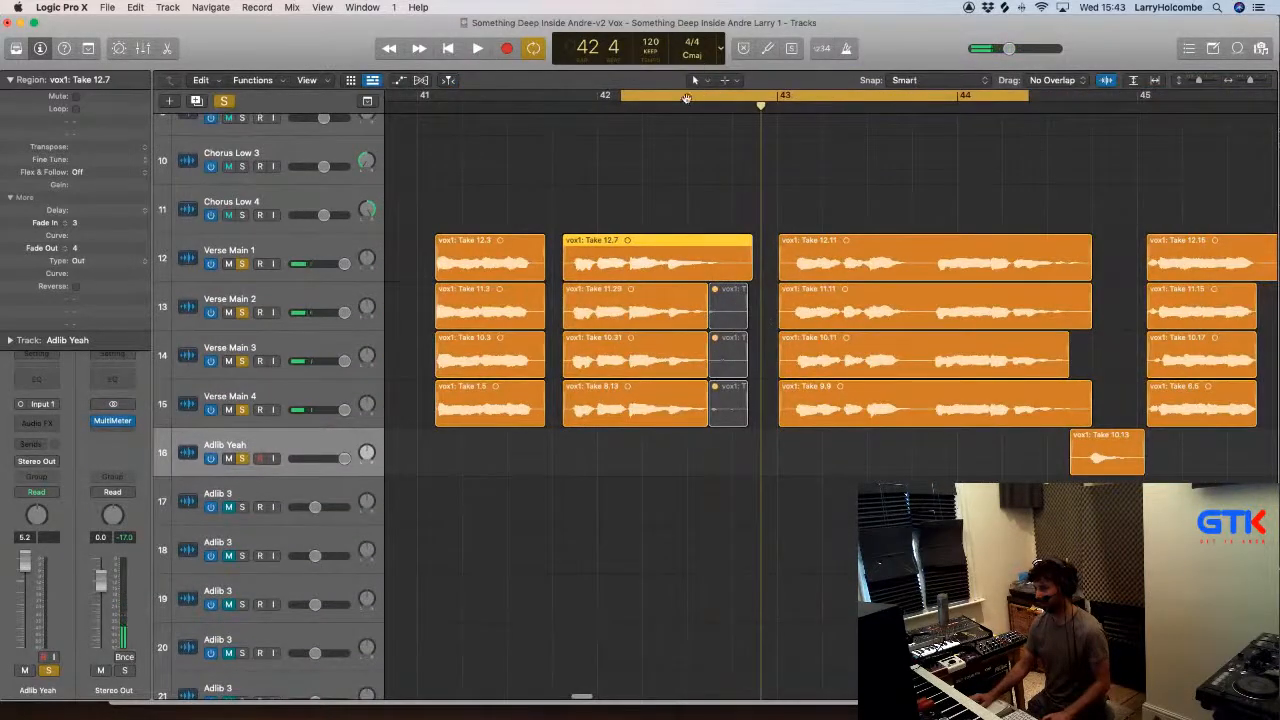
Step: Turn off Cycle and play from bar 41 4 with shorter track rows
click(686, 97)
click(560, 117)
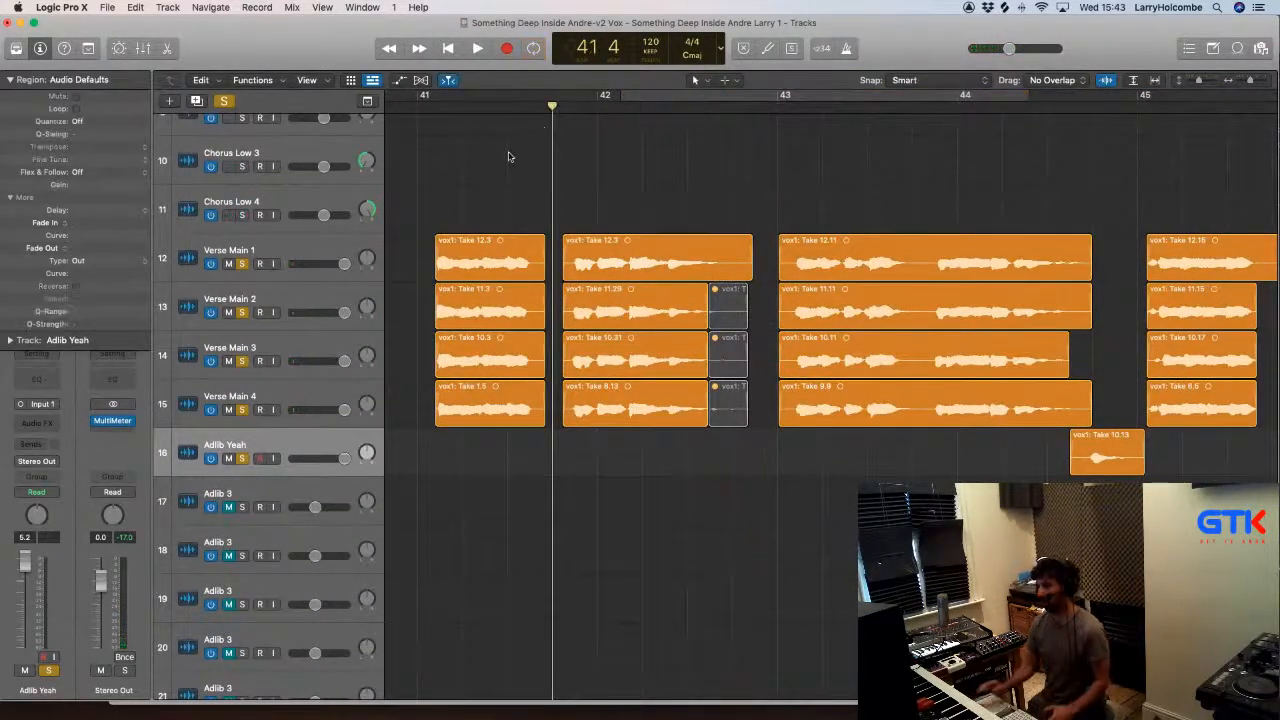
key(super+Up)
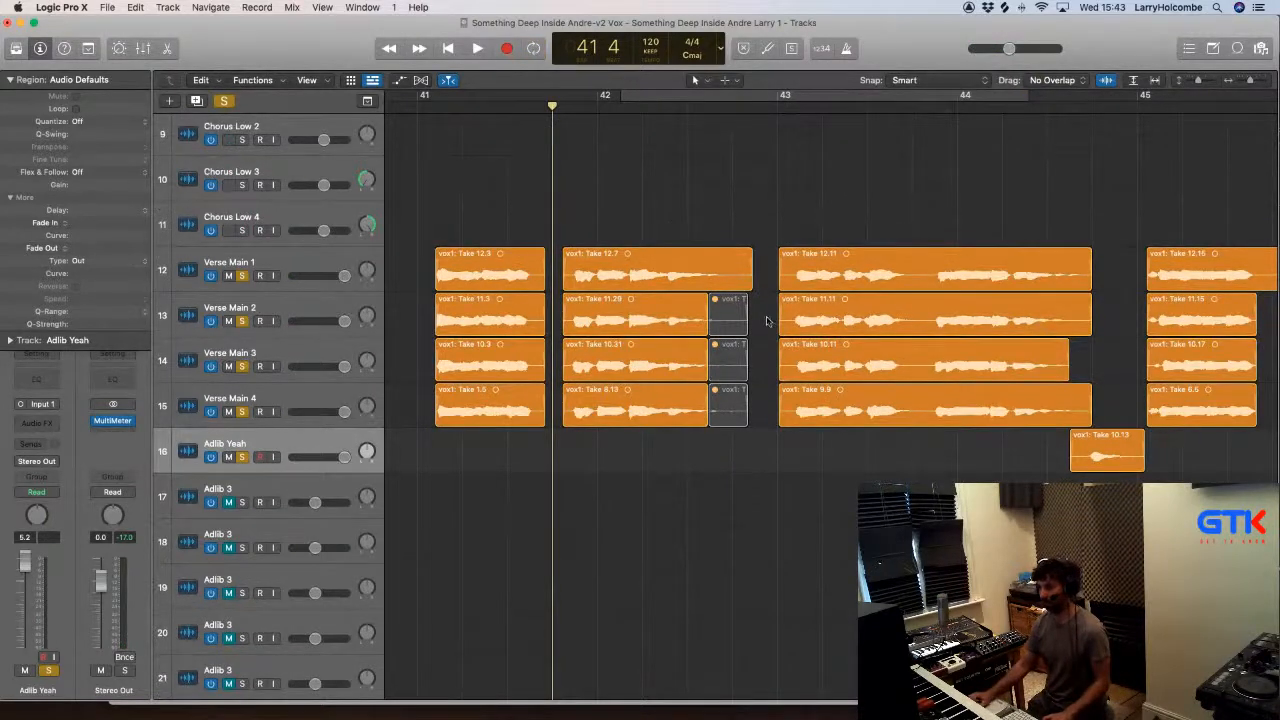
key(space)
scroll(849, 188, down, 4)
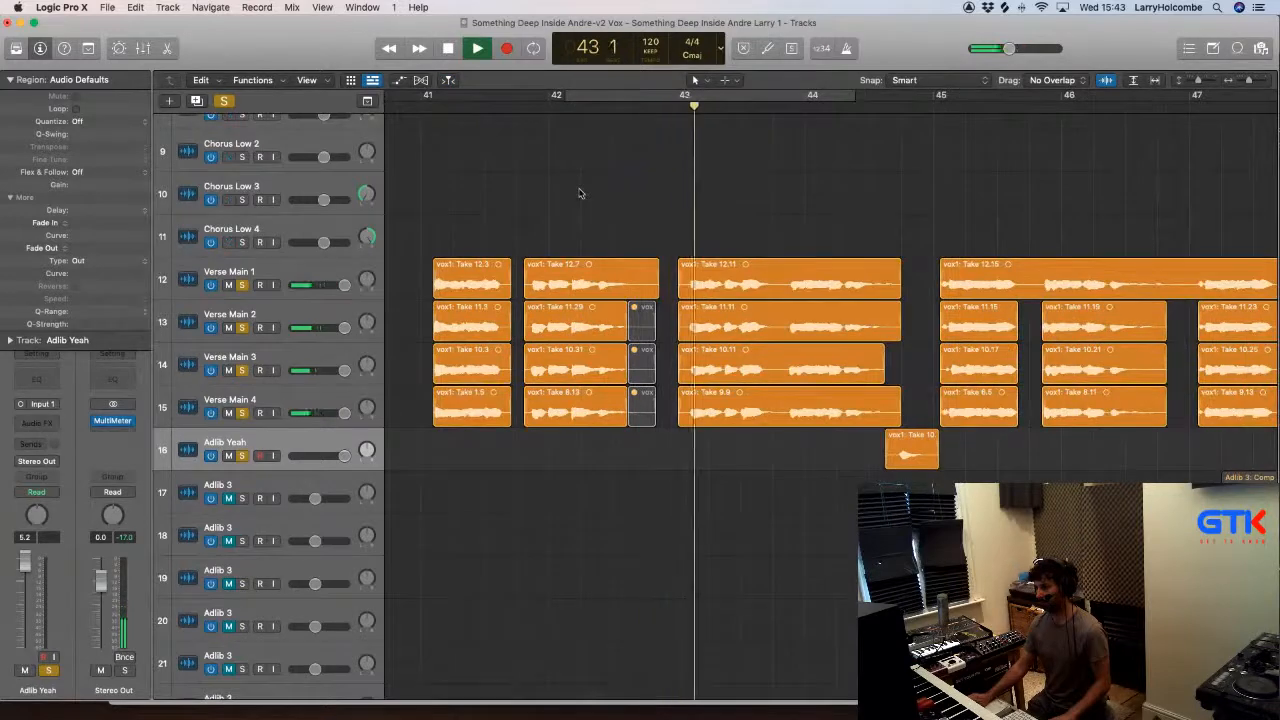
Step: Unsolo the Verse Main tracks and play the verses from bar 40 with shorter tracks
drag(588, 181, 837, 458)
key(space)
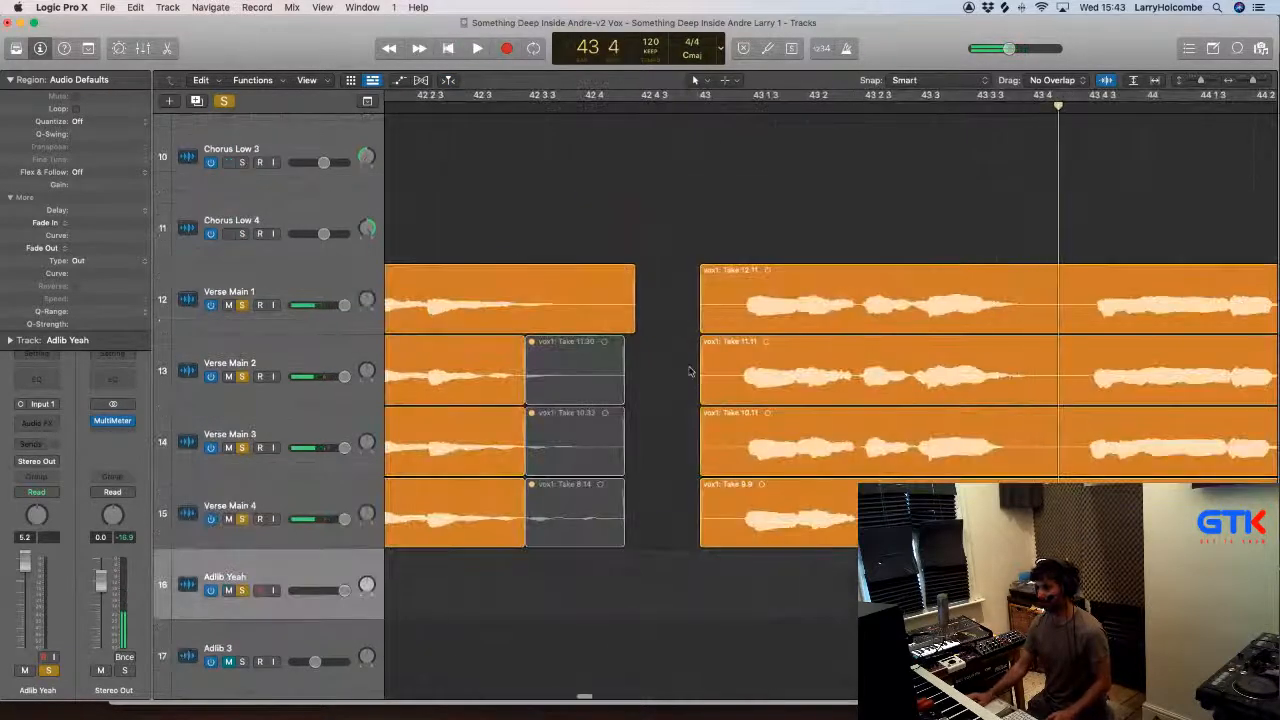
drag(689, 372, 723, 508)
drag(711, 219, 686, 502)
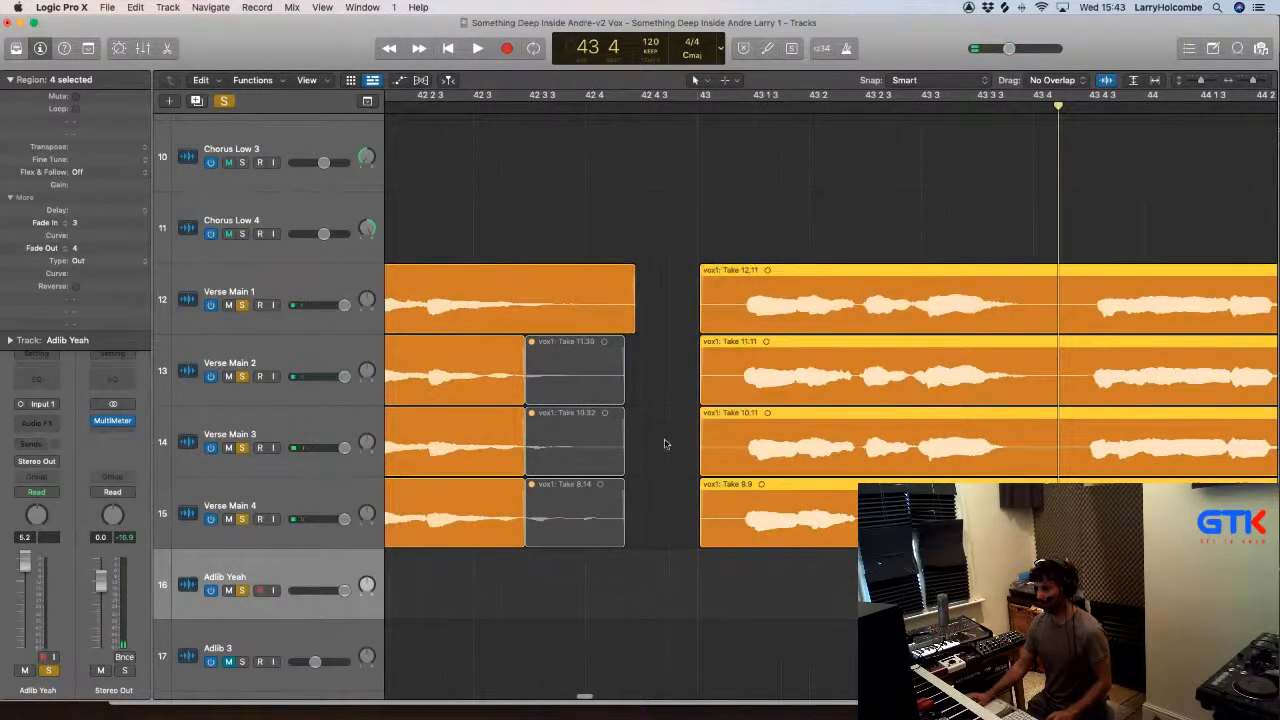
ctrl+alt+click(644, 426)
drag(243, 297, 244, 507)
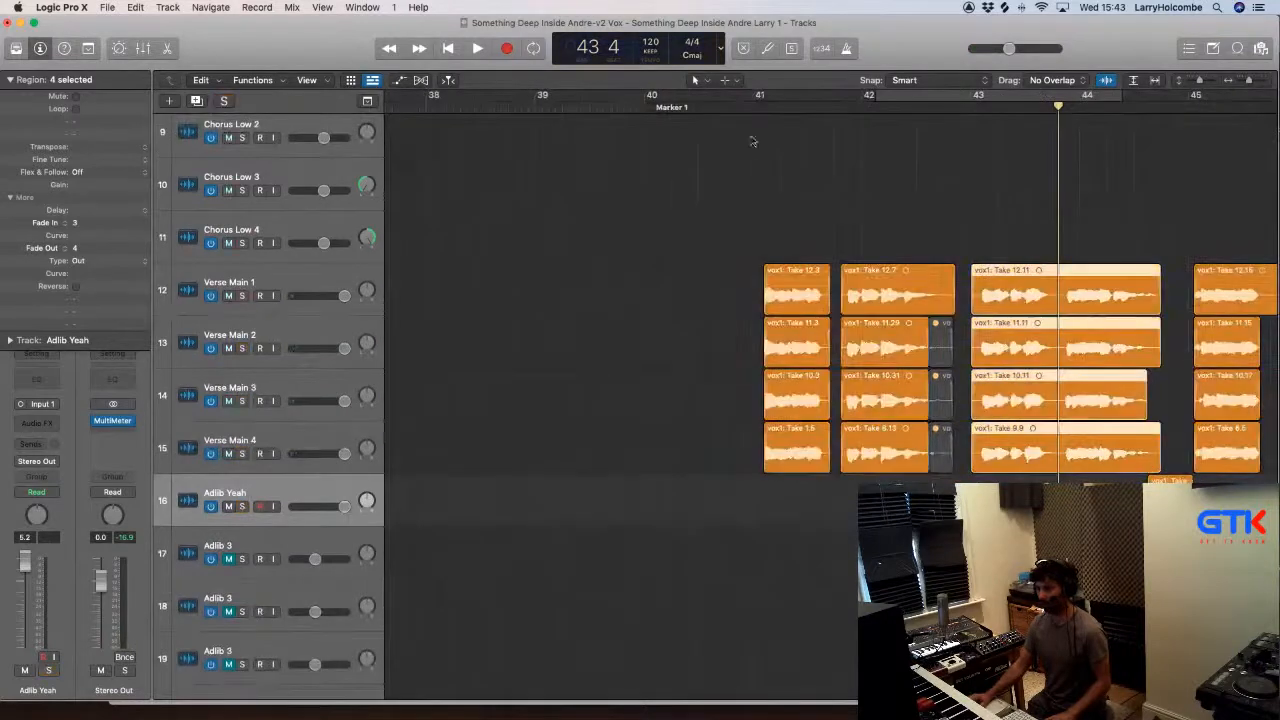
double_click(733, 106)
scroll(757, 144, right, 2)
scroll(757, 144, down, 2)
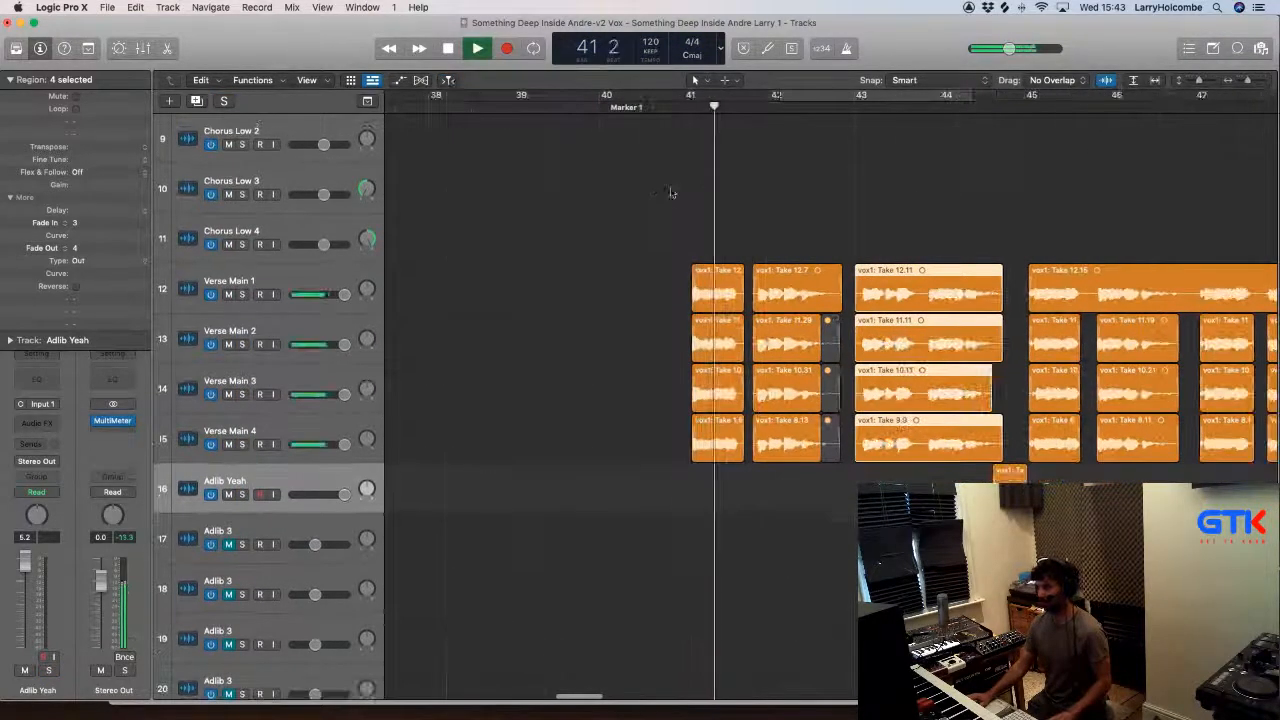
click(661, 190)
key(super+Up)
key(super+Up)
key(super+Up)
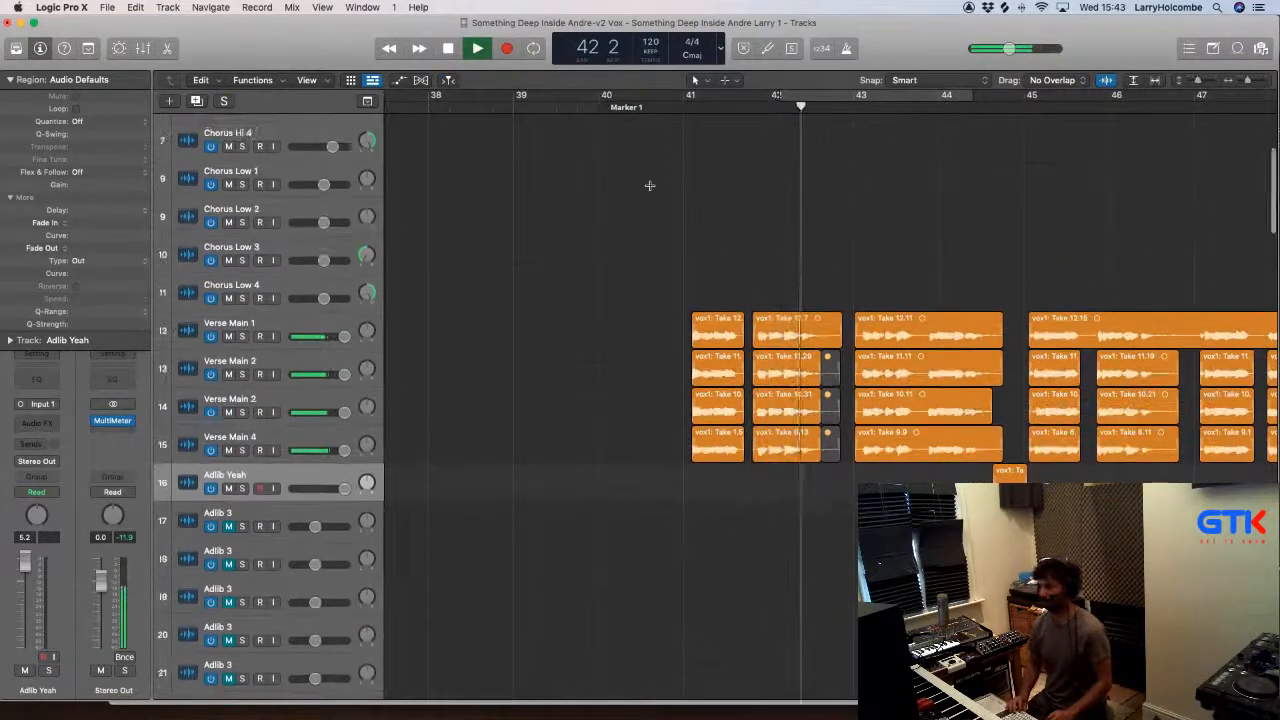
scroll(686, 204, right, 3)
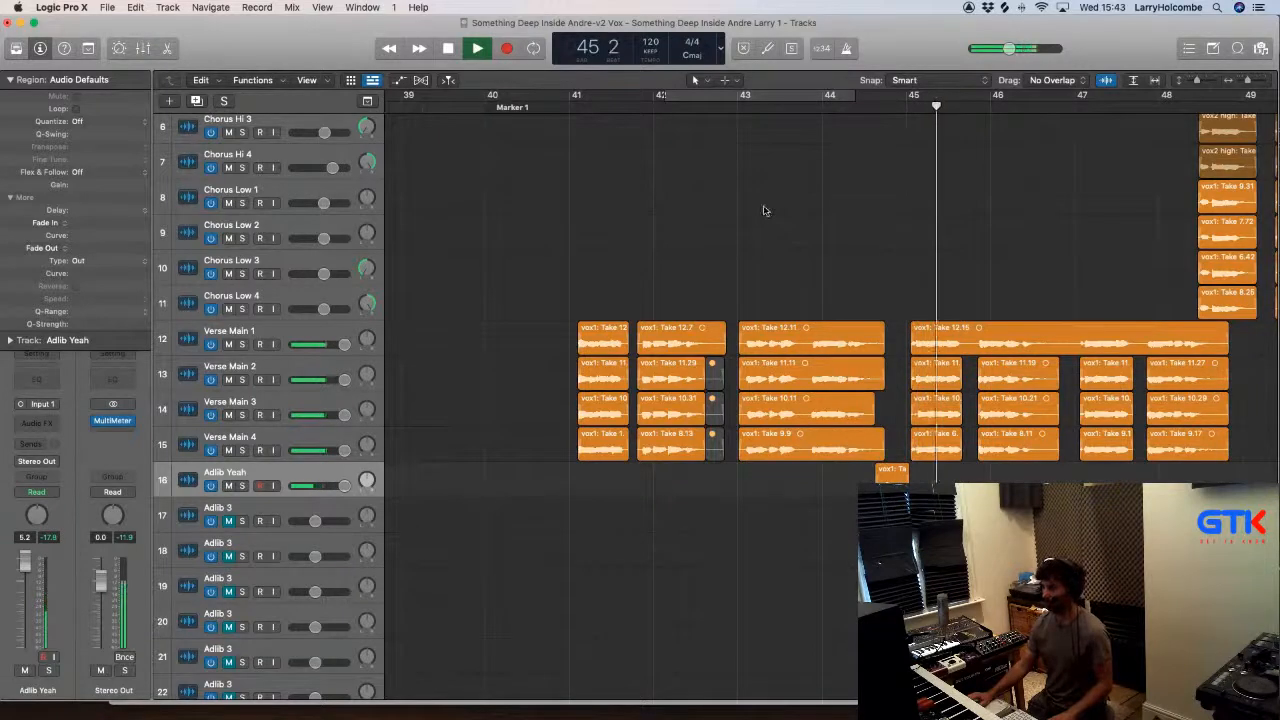
key(space)
Step: Loop about bar 44 4 3 to 45 3 and solo Verse Main 1–4
drag(871, 266, 996, 474)
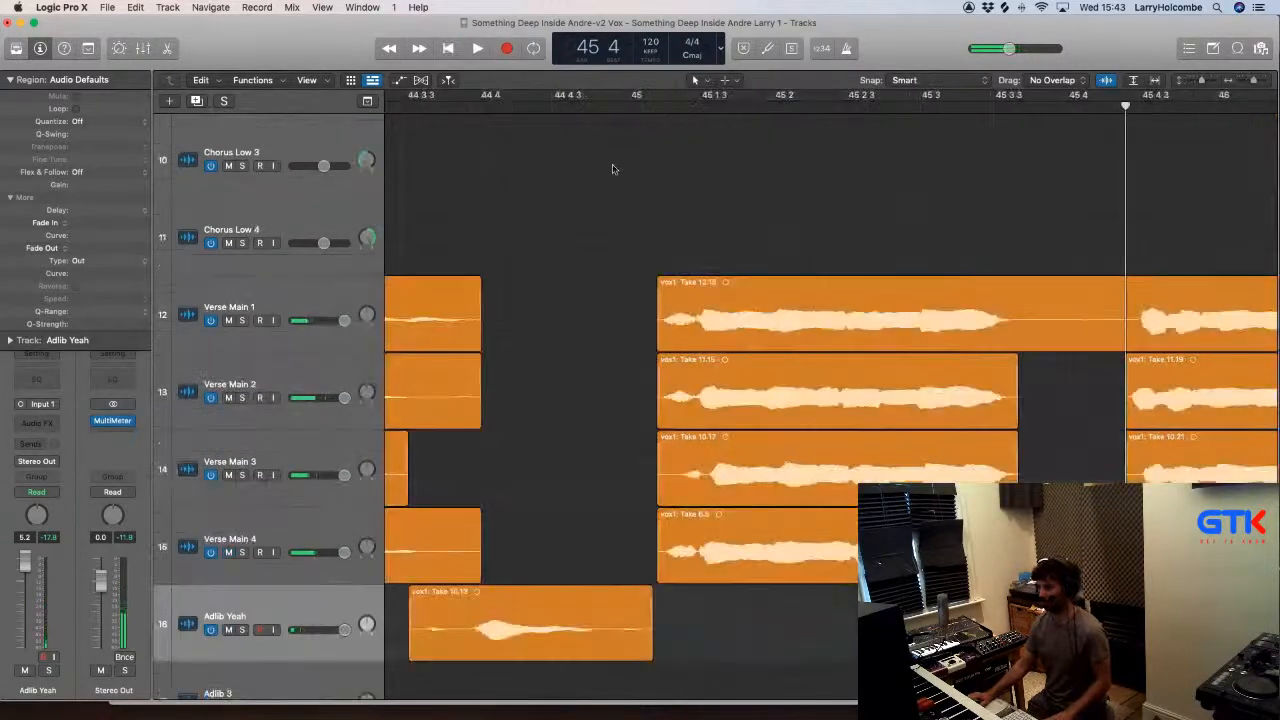
drag(574, 95, 976, 95)
key(space)
drag(241, 320, 245, 525)
key(space)
key(space)
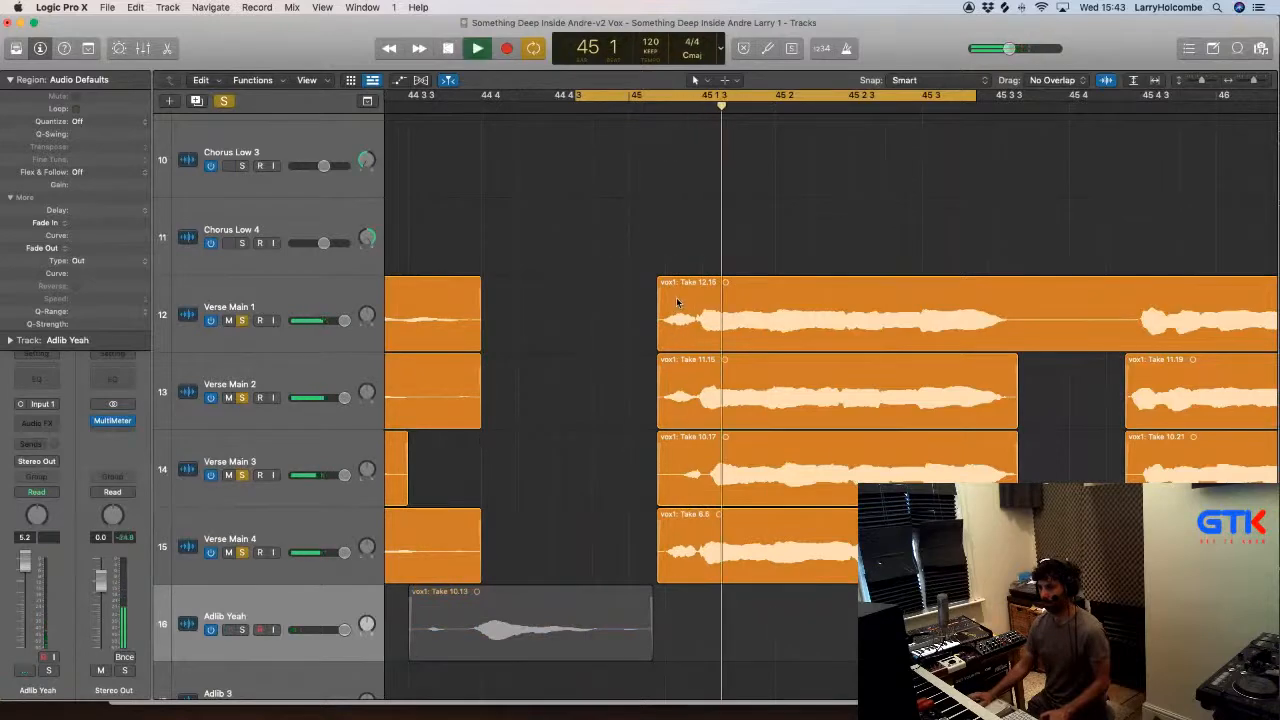
scroll(620, 294, down, 3)
scroll(622, 292, left, 4)
key(space)
scroll(596, 289, up, 2)
scroll(602, 289, left, 5)
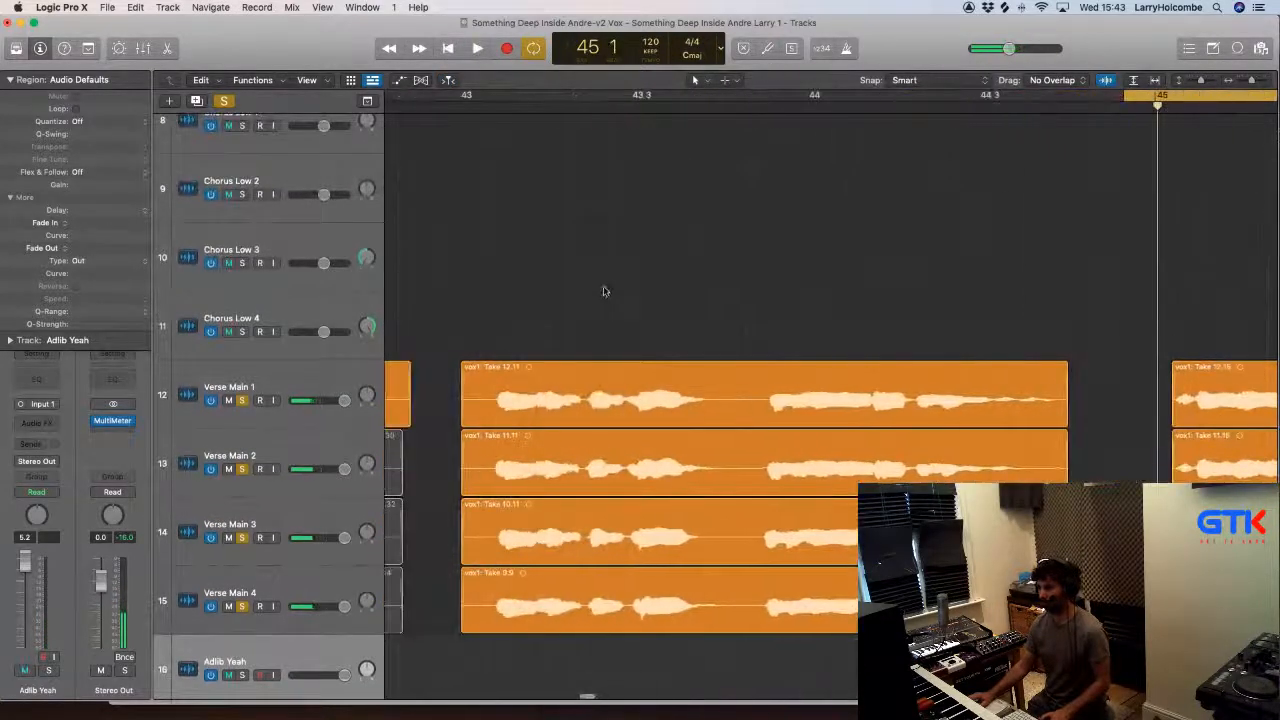
Step: Loop bar 42 3 to past bar 44 and unsolo the four Verse Main tracks
scroll(603, 289, down, 2)
drag(556, 95, 976, 145)
key(space)
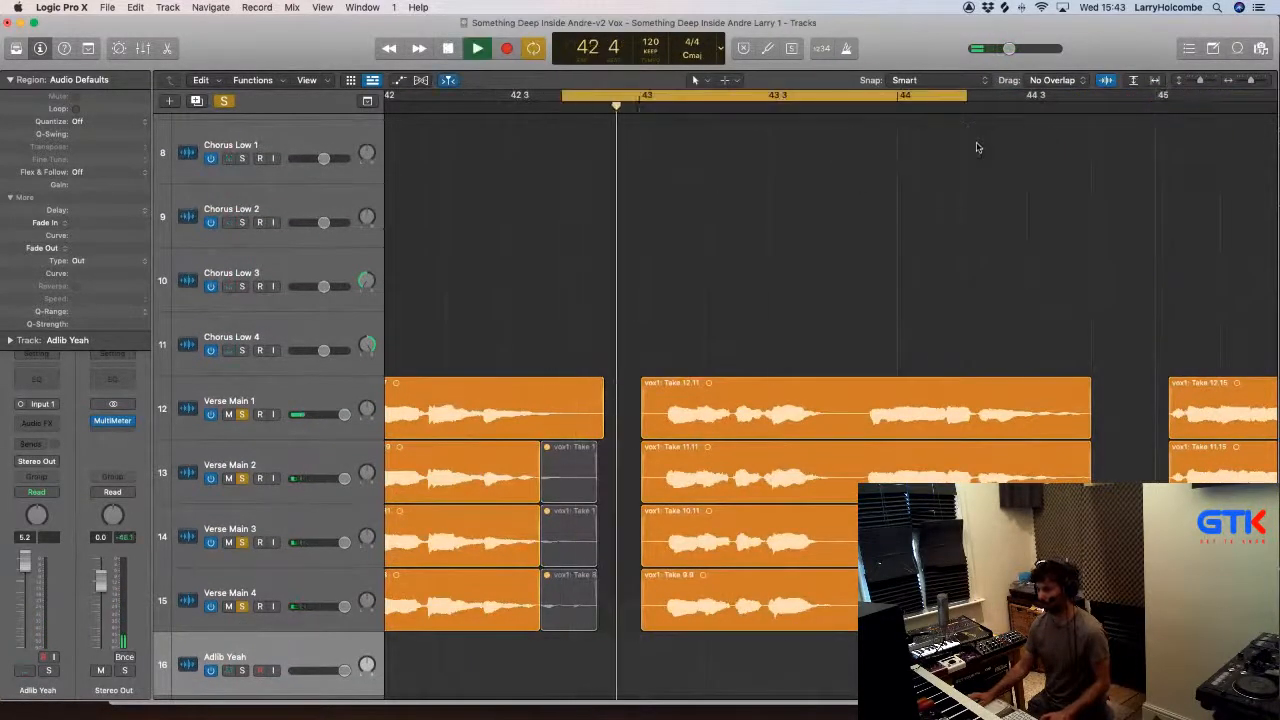
key(space)
drag(242, 414, 242, 606)
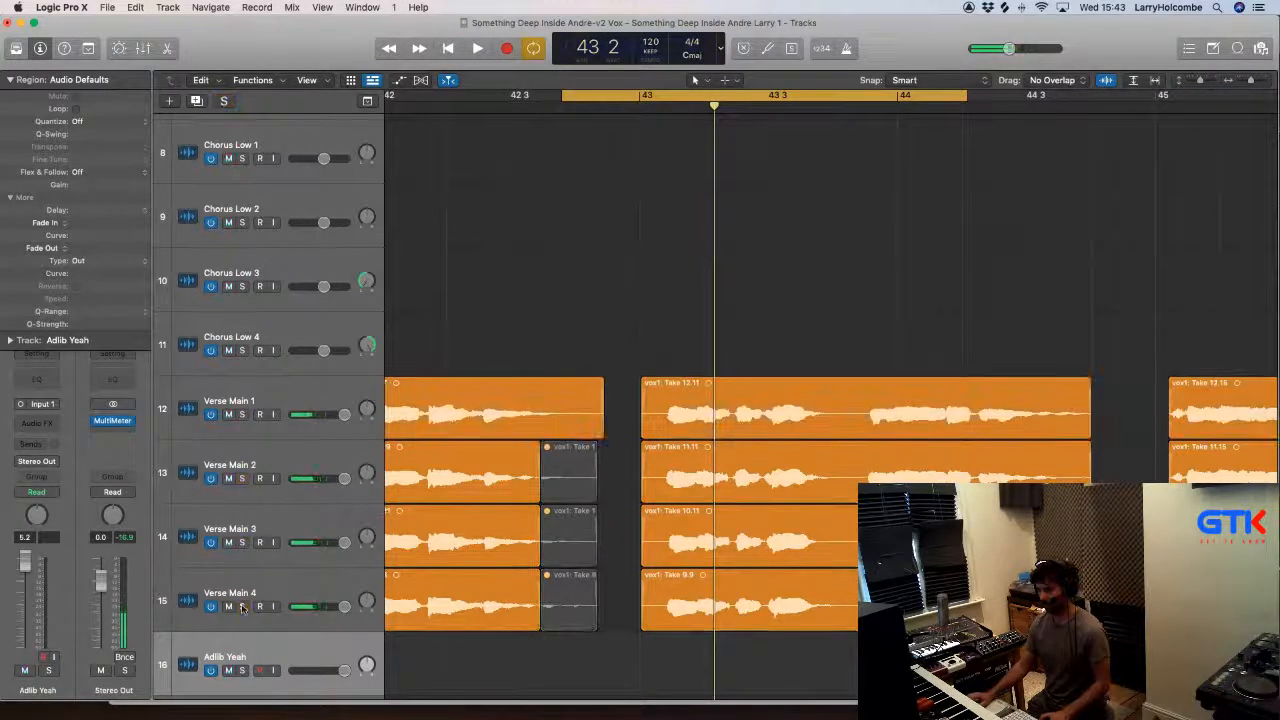
key(space)
Step: Trim the starts of the four Verse Main takes to just before bar 43
drag(579, 320, 752, 622)
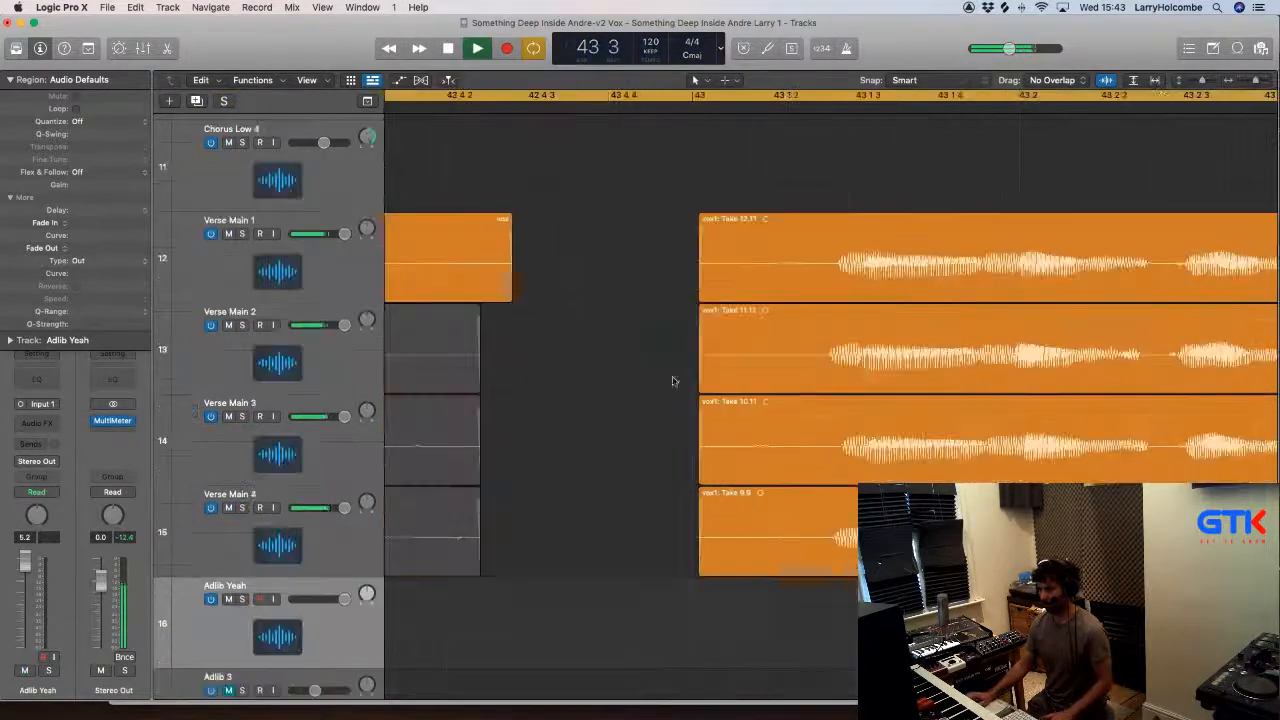
drag(669, 258, 809, 556)
key(space)
ctrl+alt+click(793, 531)
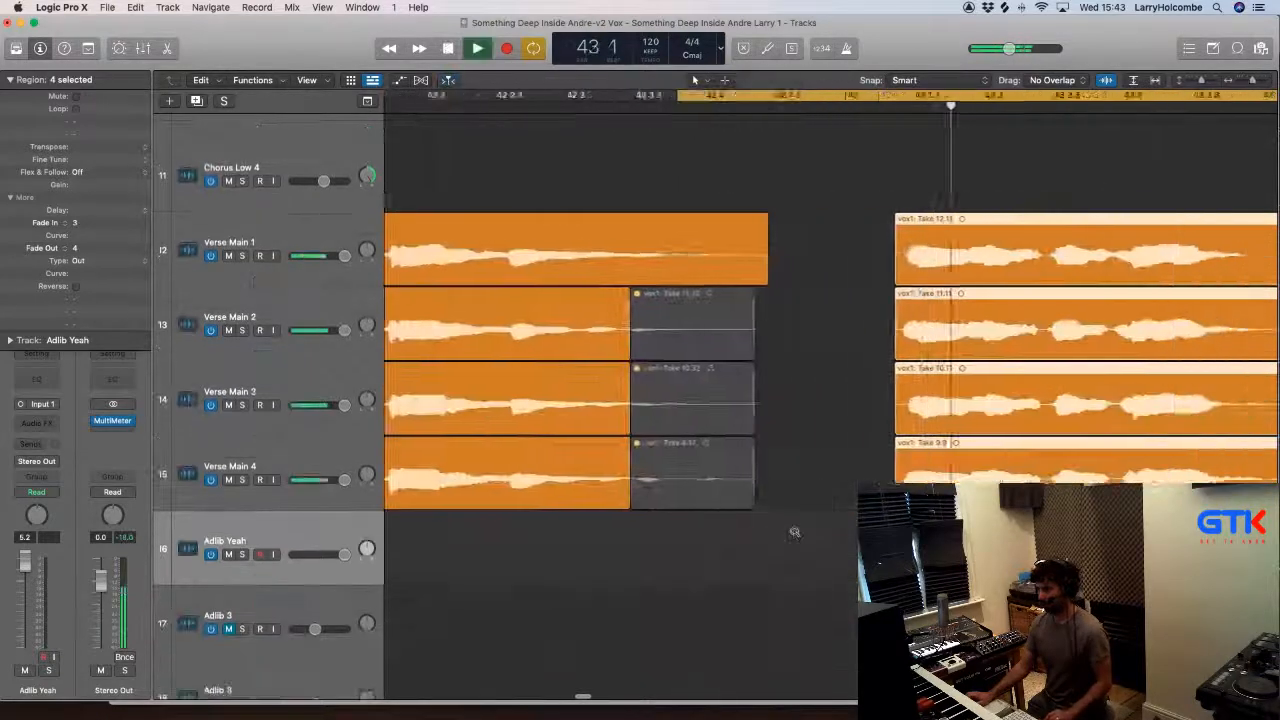
ctrl+alt+click(795, 532)
ctrl+alt+click(795, 534)
Step: Turn off looping and zoom back in on the verse regions
key(c)
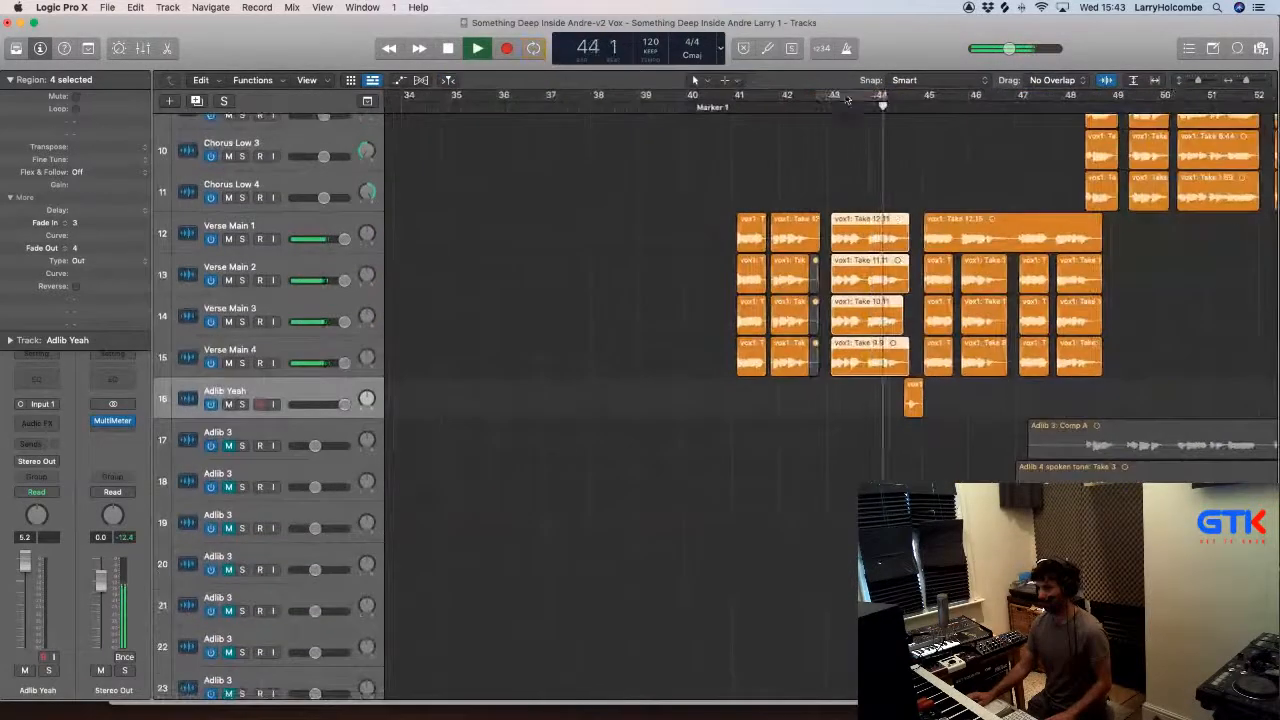
click(657, 139)
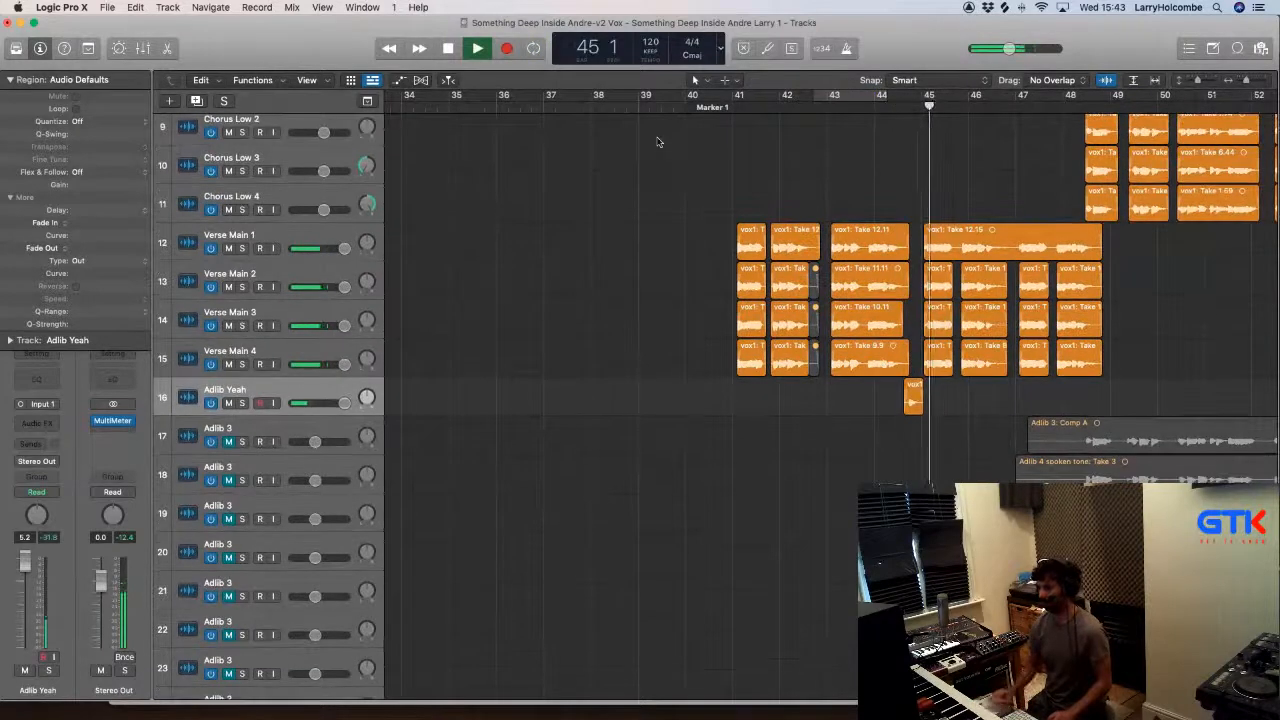
ctrl+alt+click(658, 139)
drag(709, 221, 952, 408)
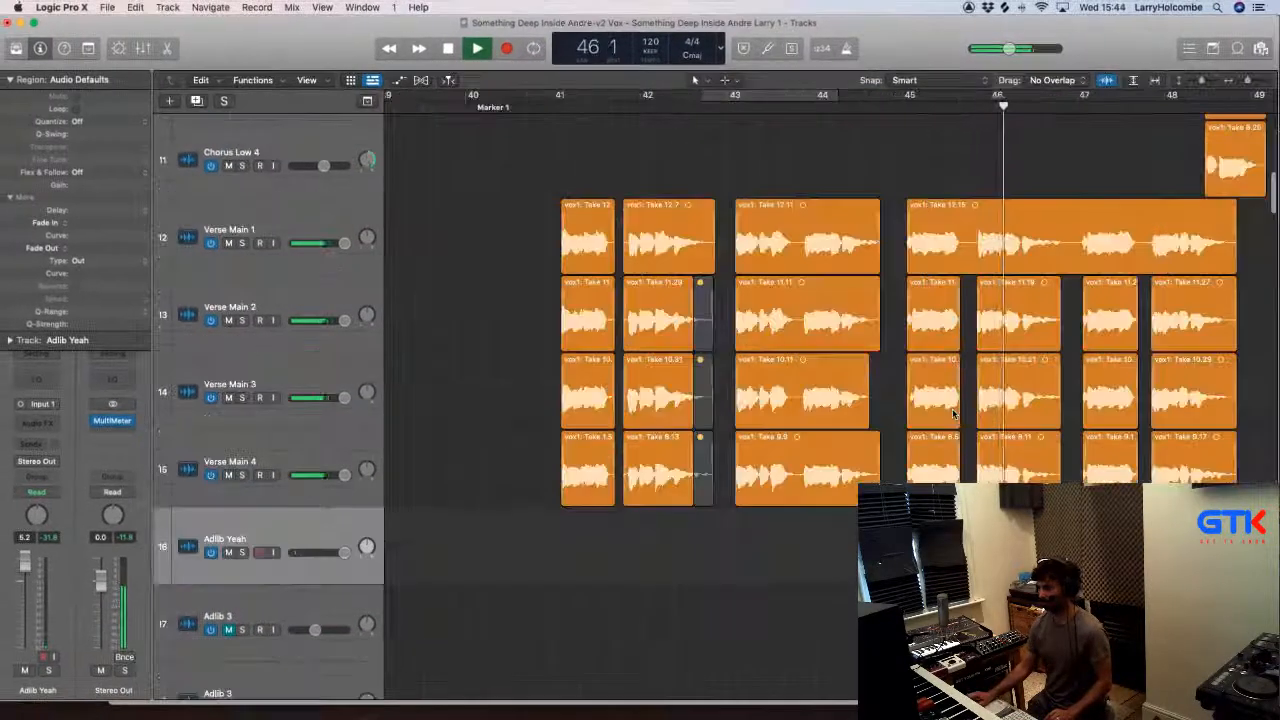
Step: Zoom into bars 73–91, stop playback, and cycle roughly bars 80–91 over the later verses and chorus
scroll(954, 411, right, 3)
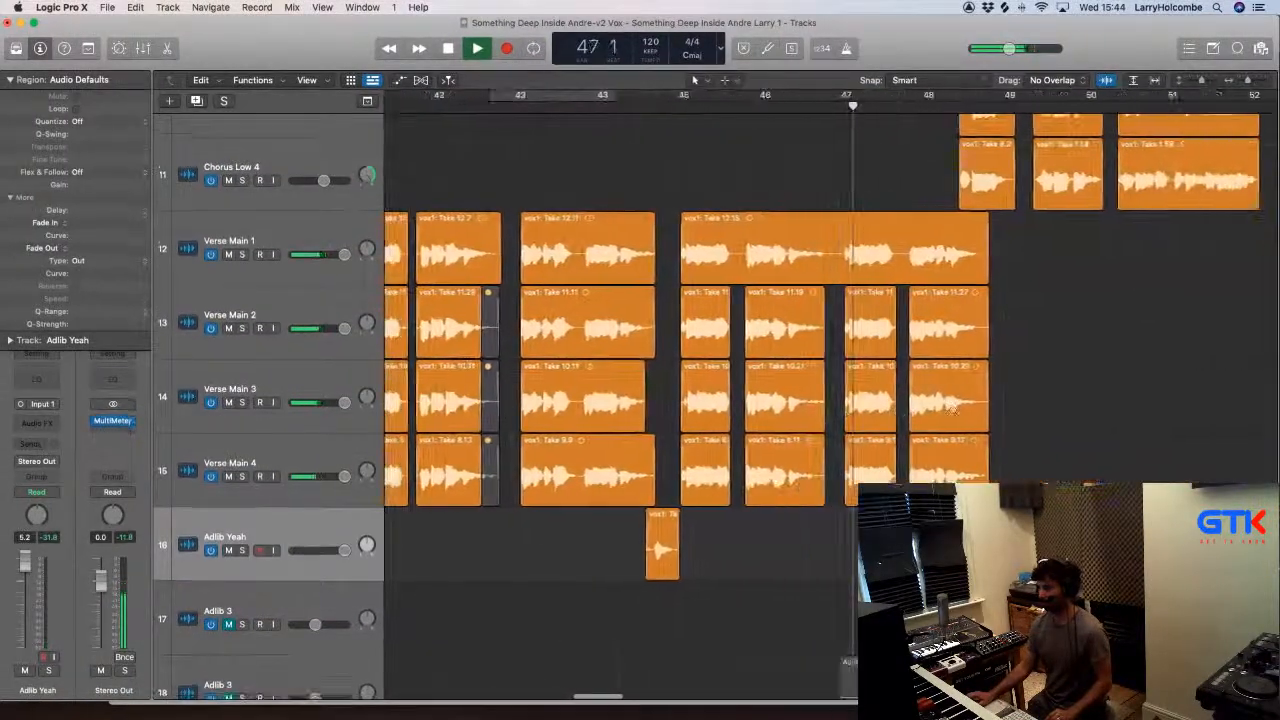
scroll(953, 412, down, 3)
scroll(953, 412, down, 5)
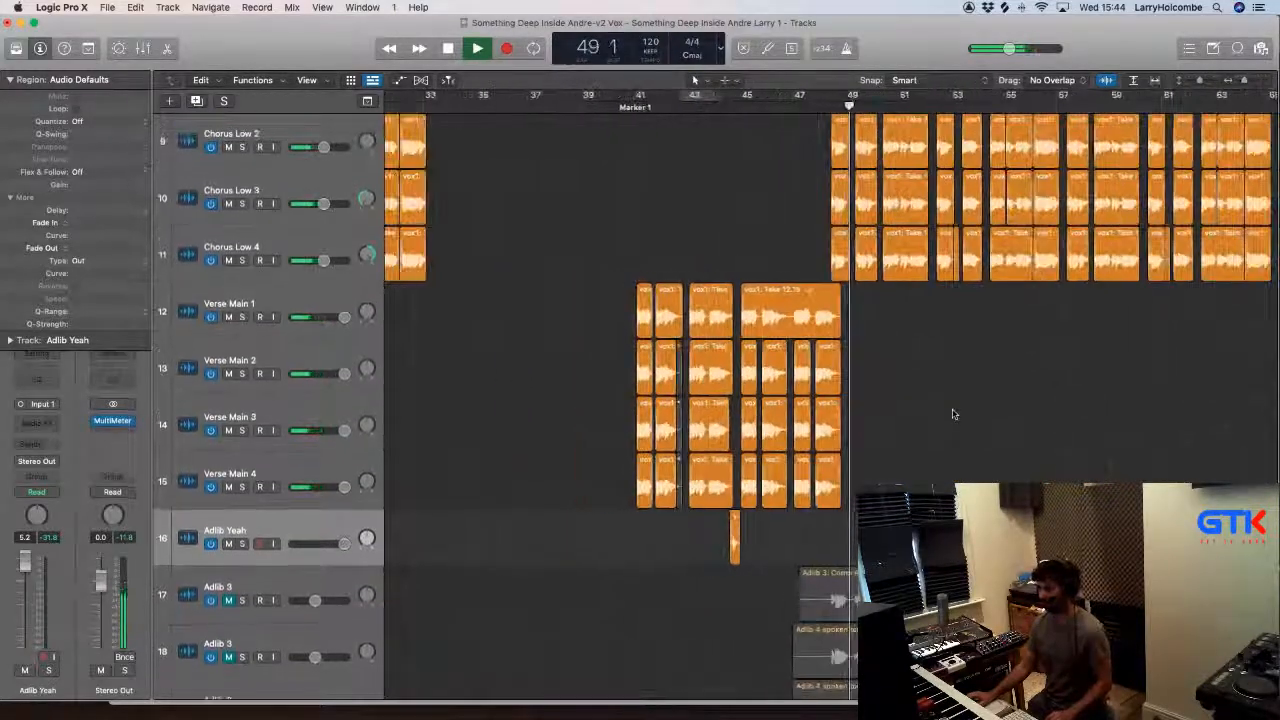
scroll(953, 410, down, 3)
scroll(953, 410, down, 4)
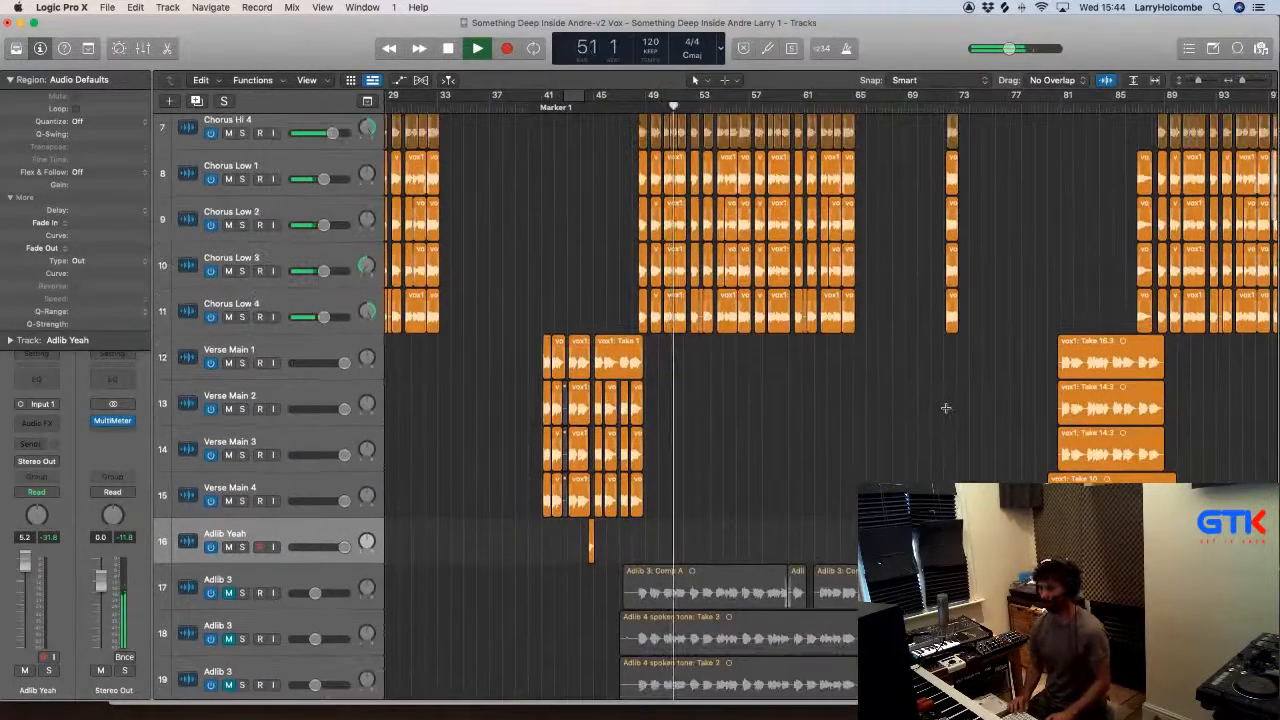
scroll(946, 407, down, 5)
scroll(887, 366, up, 3)
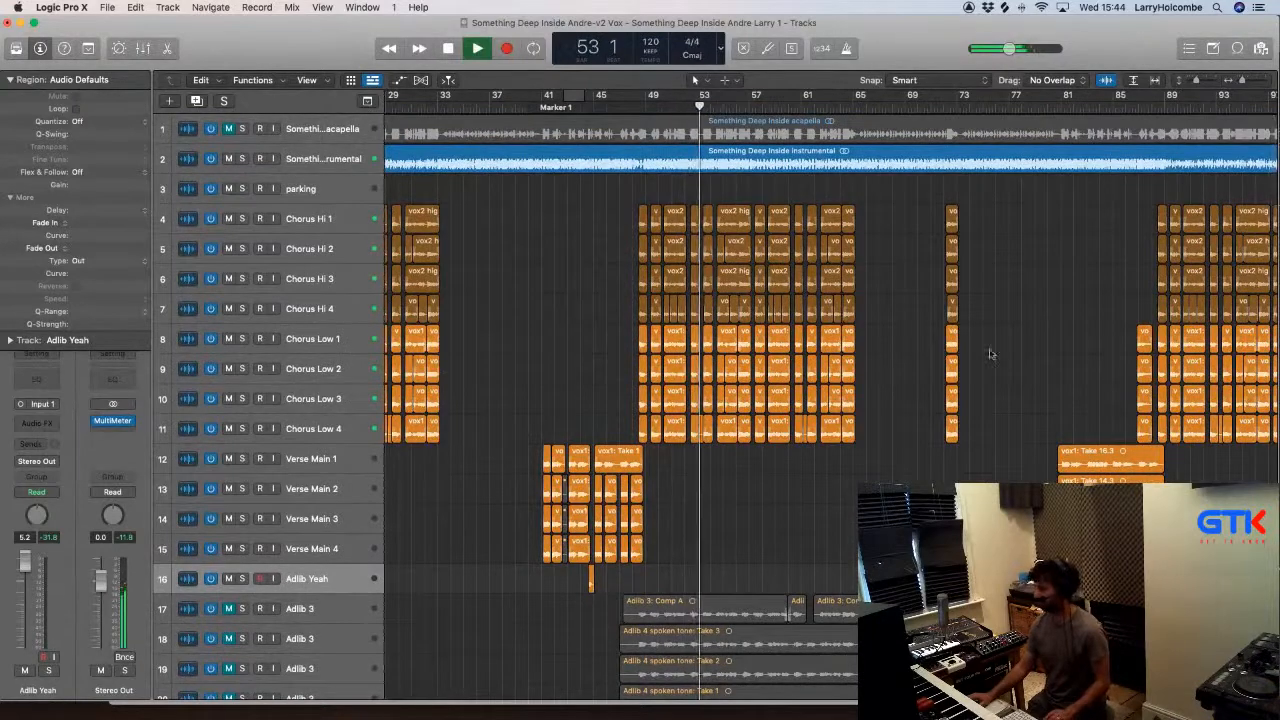
drag(955, 360, 1190, 480)
key(space)
drag(695, 98, 1209, 127)
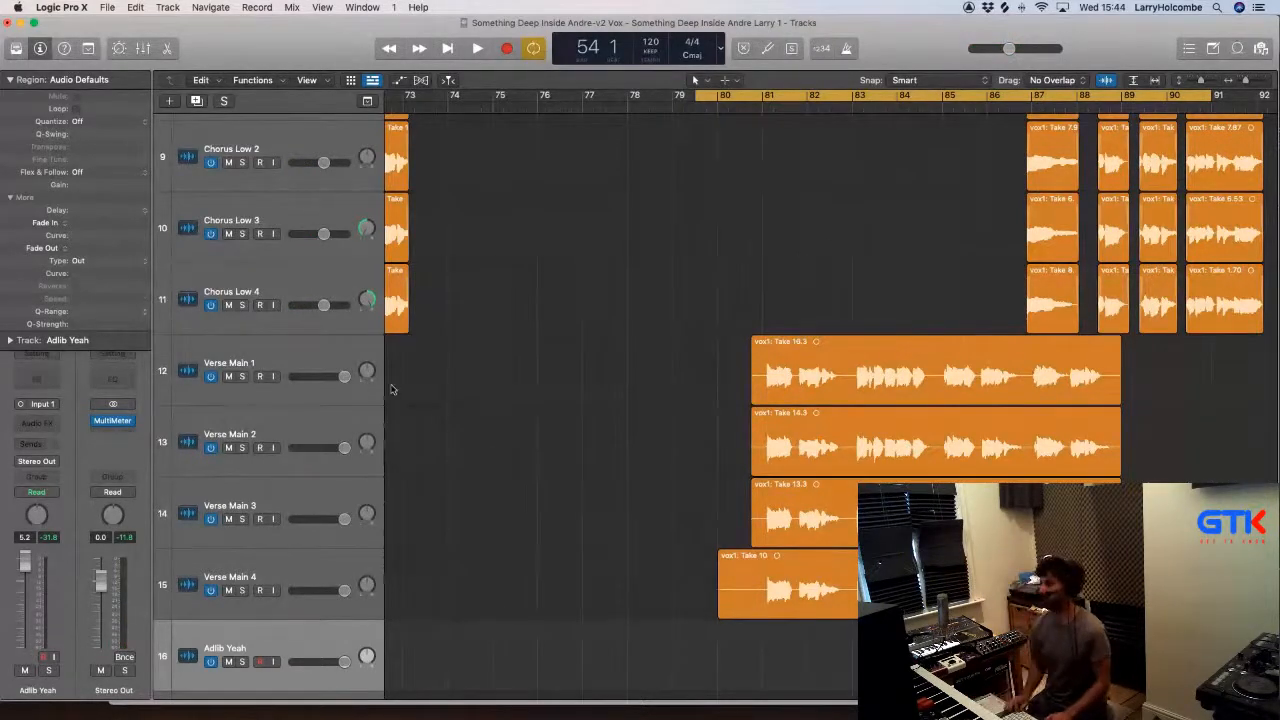
Step: Solo Verse Main 1, zoom in on the verse takes near bar 80, and loop playback
key(super+Up)
key(super+Up)
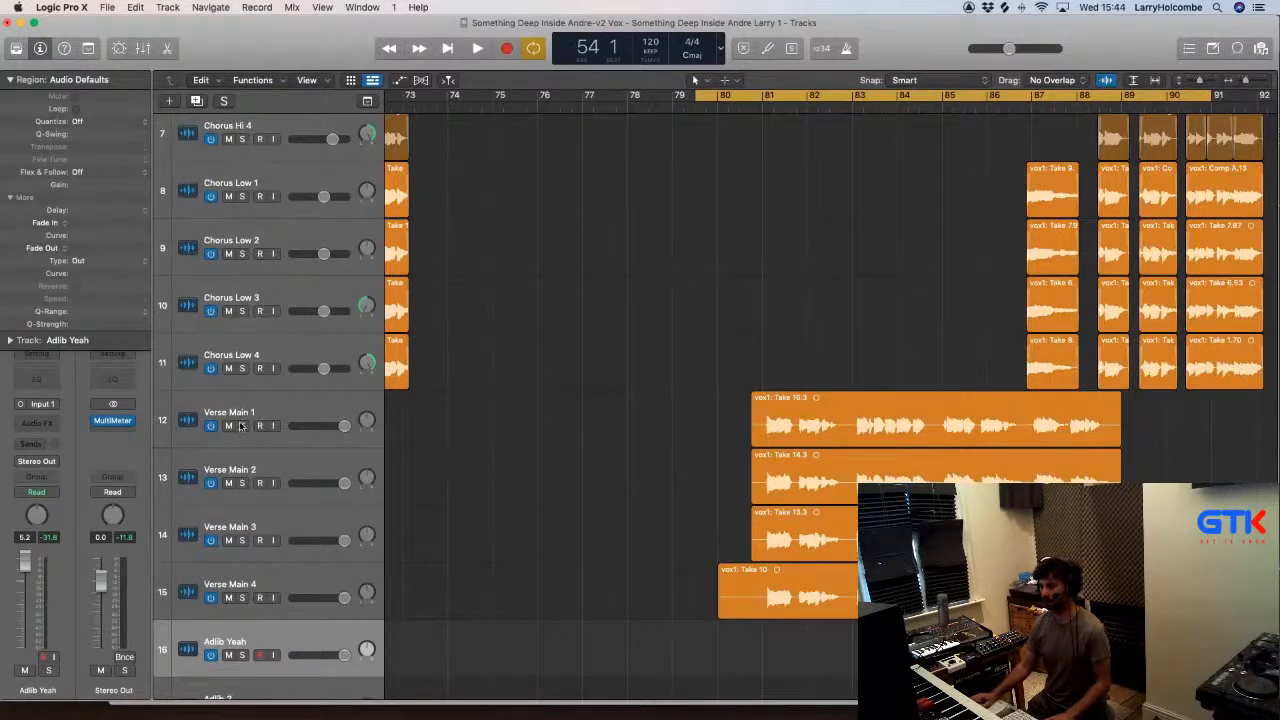
drag(240, 426, 262, 592)
drag(1252, 694, 650, 310)
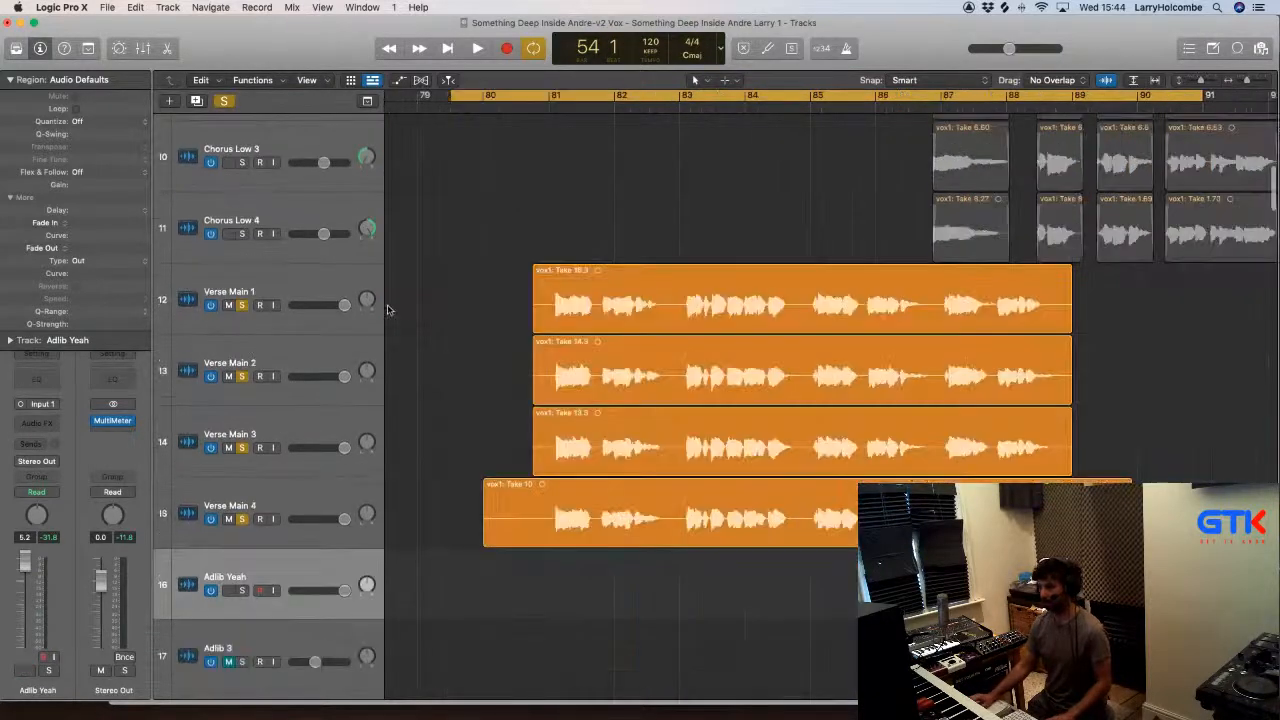
drag(241, 378, 248, 519)
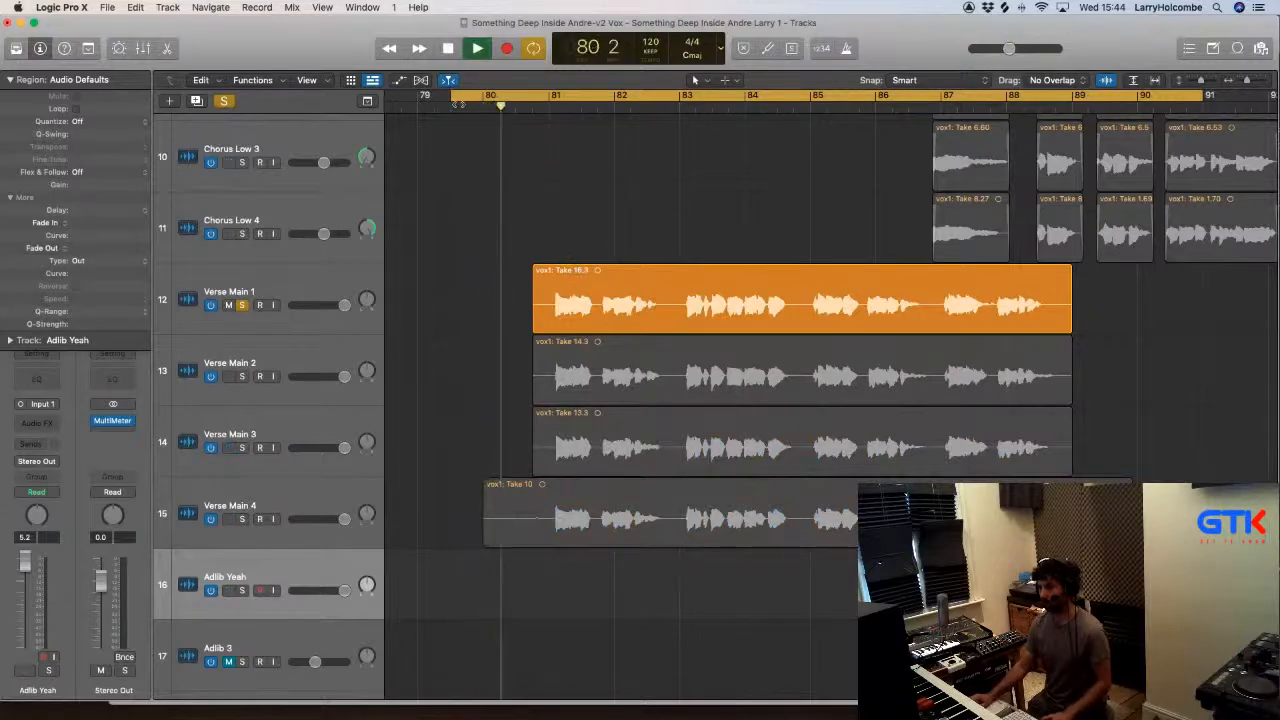
click(606, 274)
key(Return)
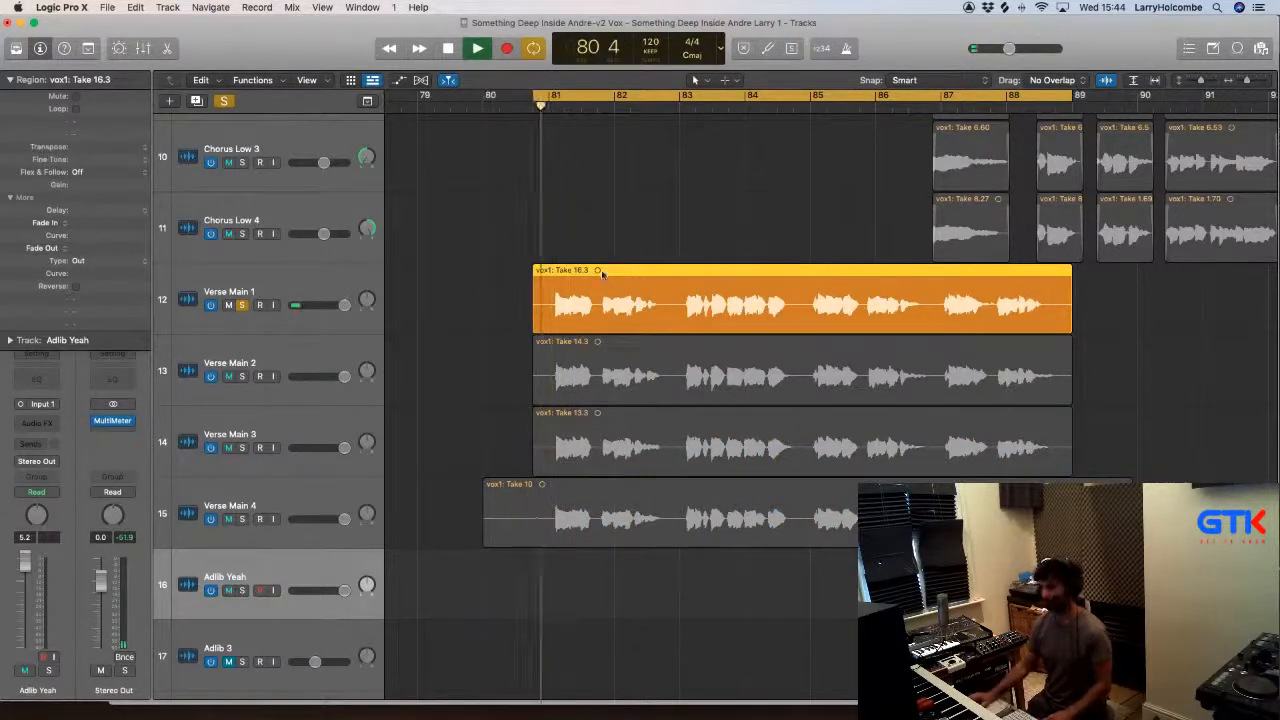
drag(473, 221, 662, 438)
scroll(650, 321, down, 5)
key(space)
key(super+Up)
key(super+Up)
key(super+Up)
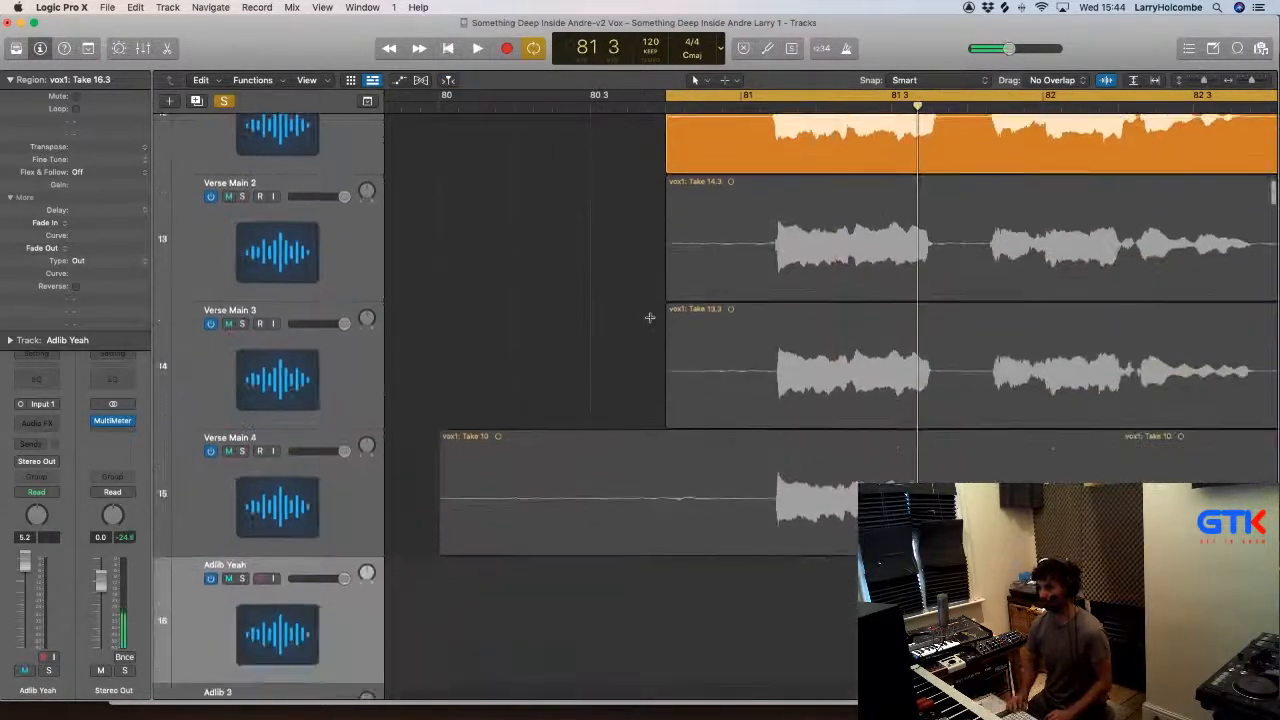
key(space)
scroll(650, 318, up, 4)
Step: Delete the first phrase gaps across the four verse takes and on Verse Main 2–4
drag(646, 240, 768, 603)
key(Delete)
key(Delete)
scroll(628, 515, right, 5)
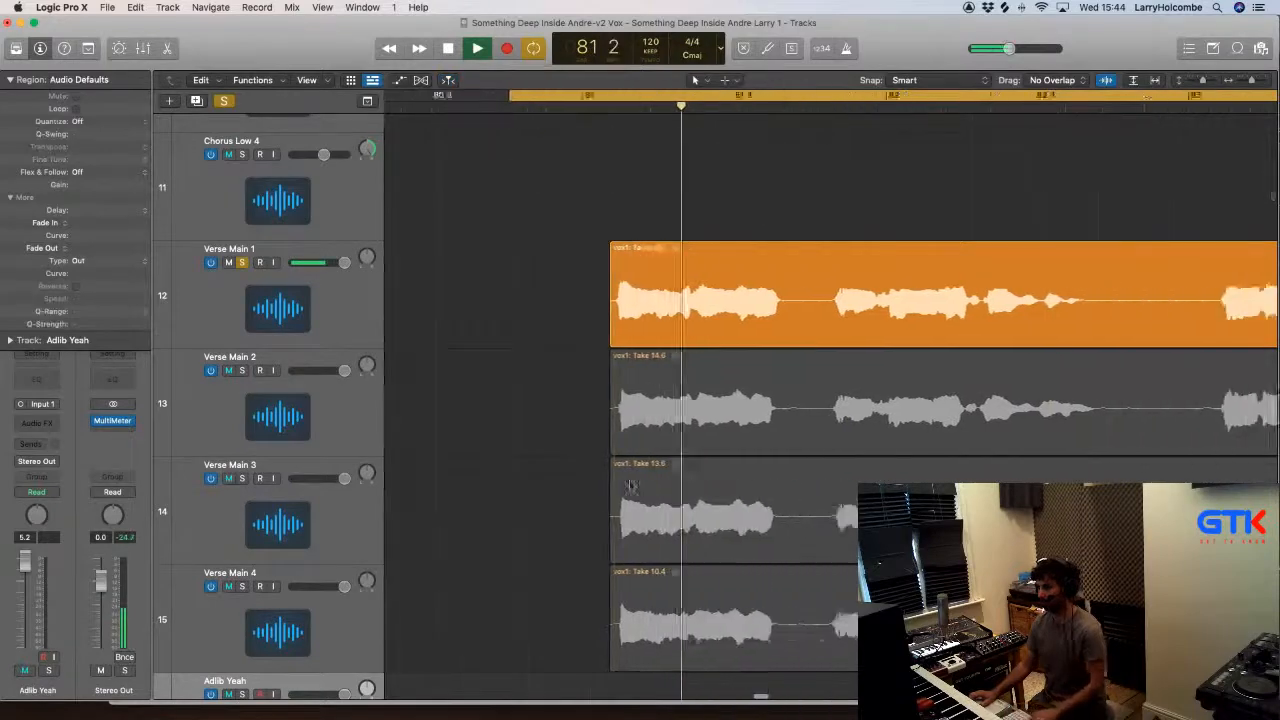
drag(638, 192, 810, 482)
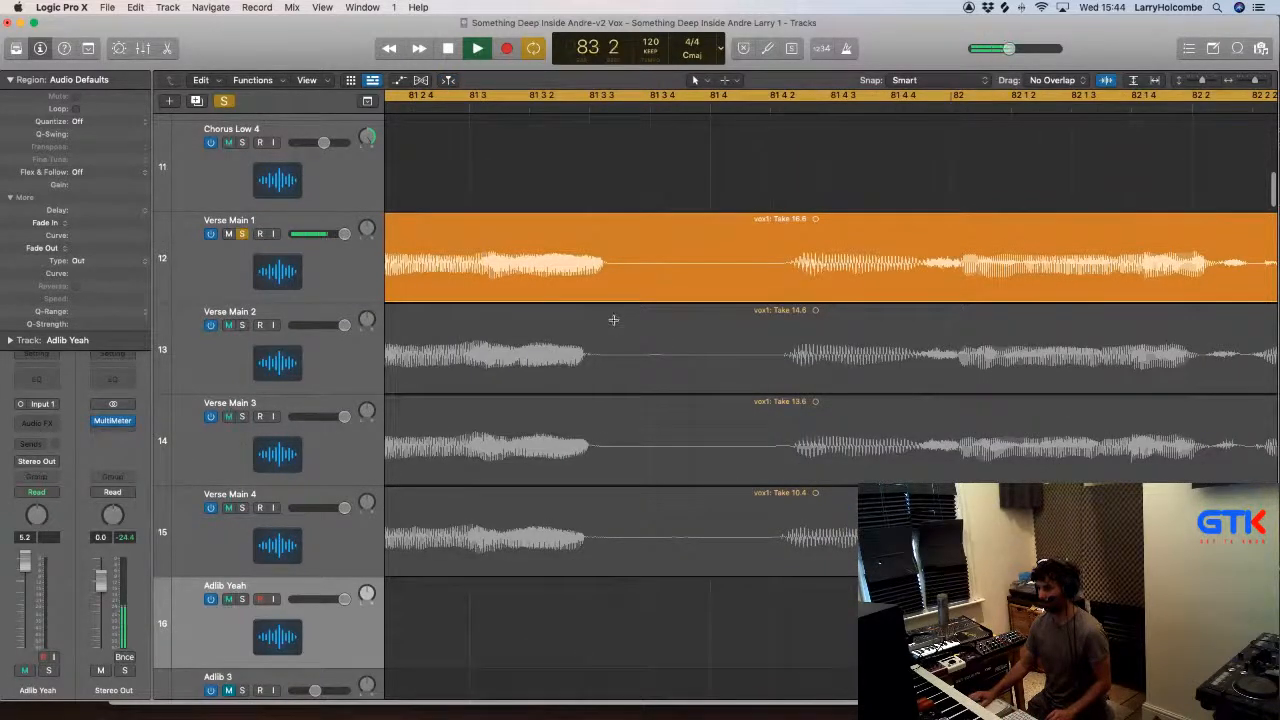
drag(613, 319, 763, 518)
key(Delete)
Step: Delete the gap before bar 83 from all four Verse Main takes
scroll(688, 435, right, 1)
scroll(688, 435, left, 6)
ctrl+alt+click(688, 435)
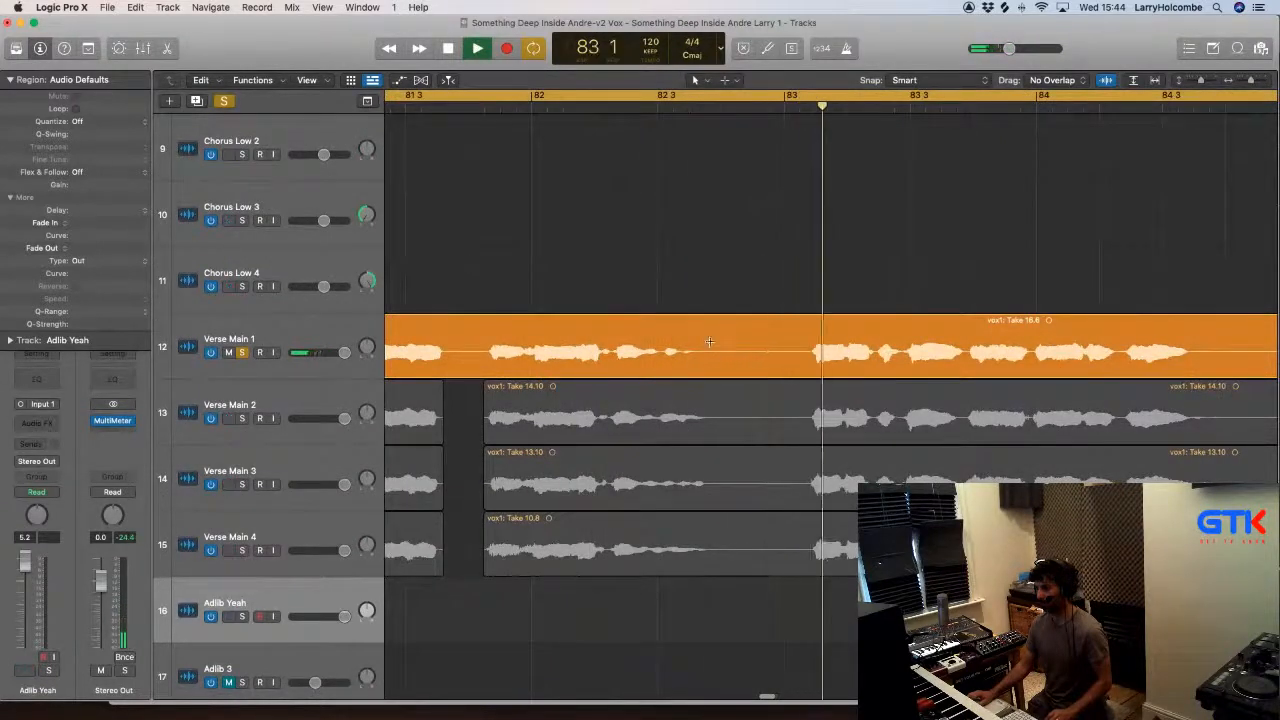
drag(710, 345, 799, 538)
key(Delete)
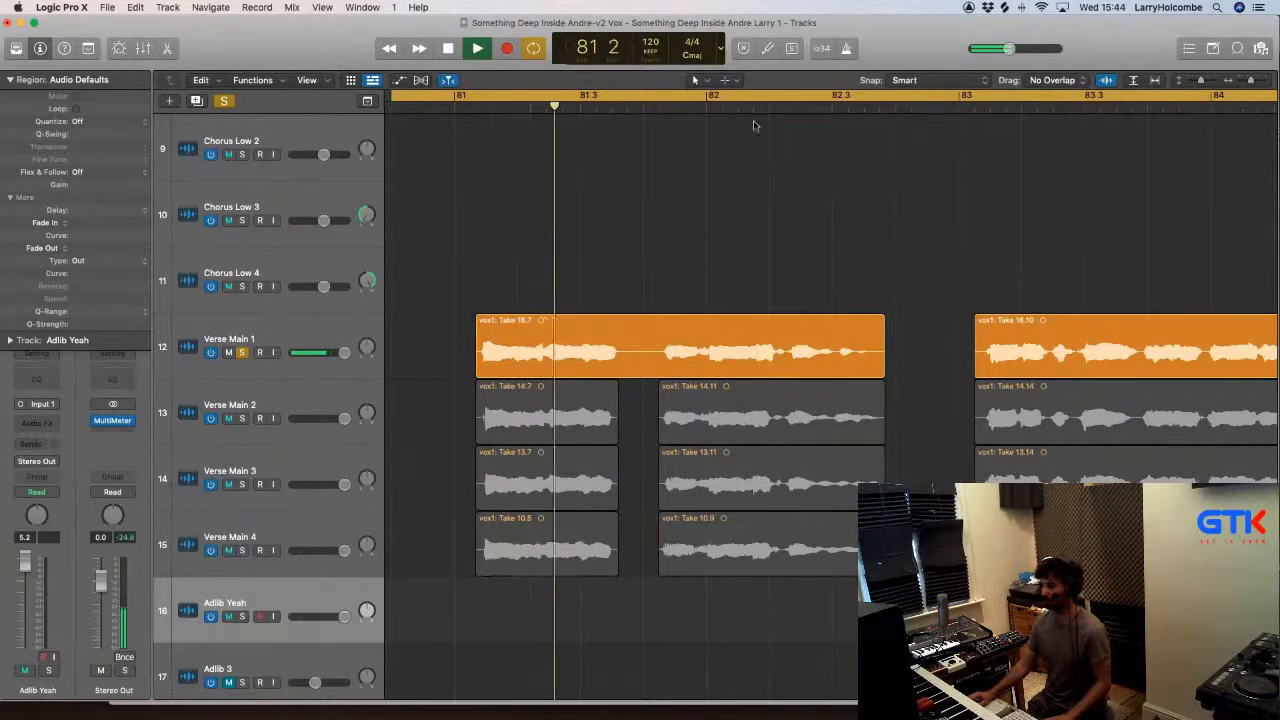
scroll(686, 154, down, 3)
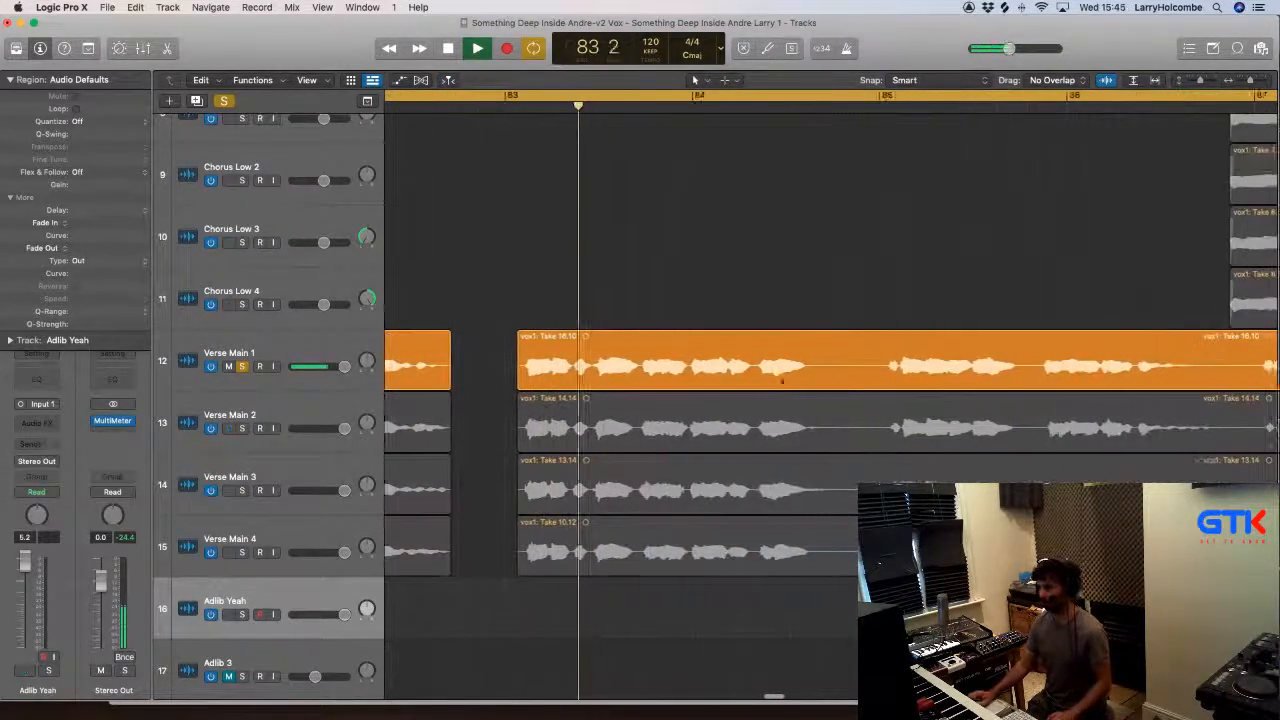
drag(691, 251, 988, 698)
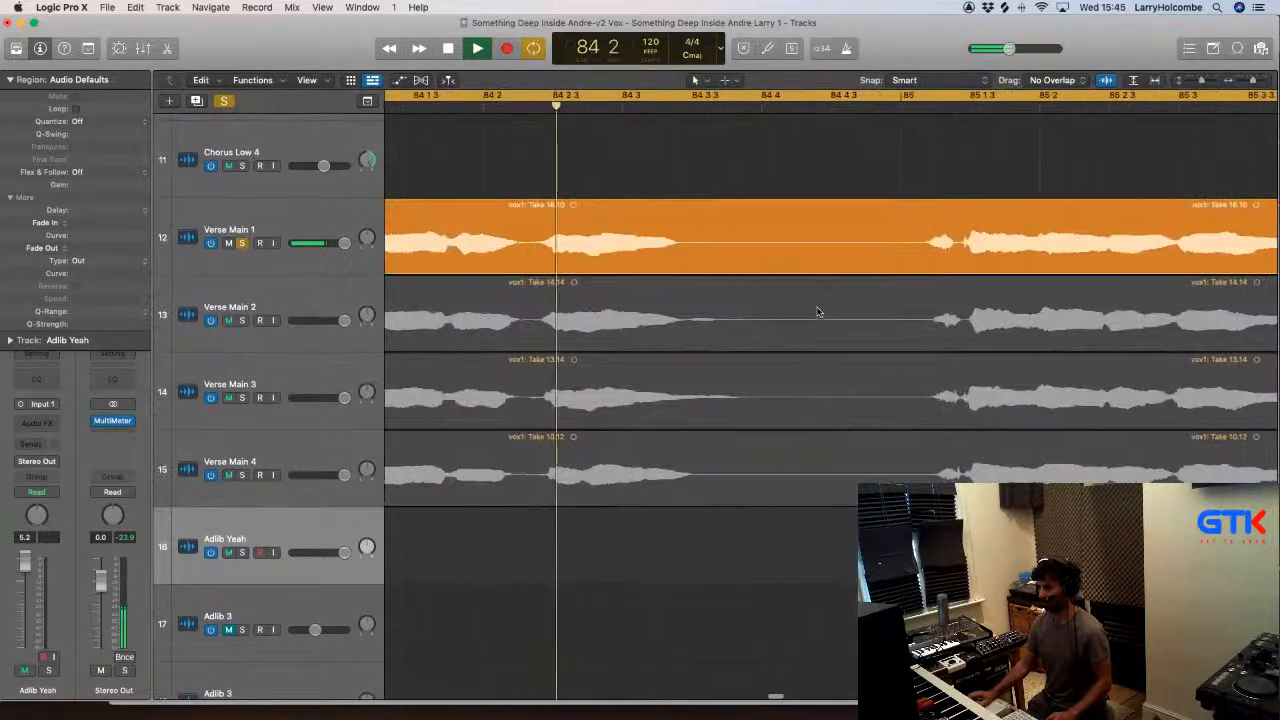
Step: Cut the next silent gaps across the verse tracks and on Verse Main 2–4 around bars 85–87
drag(752, 237, 906, 457)
key(Delete)
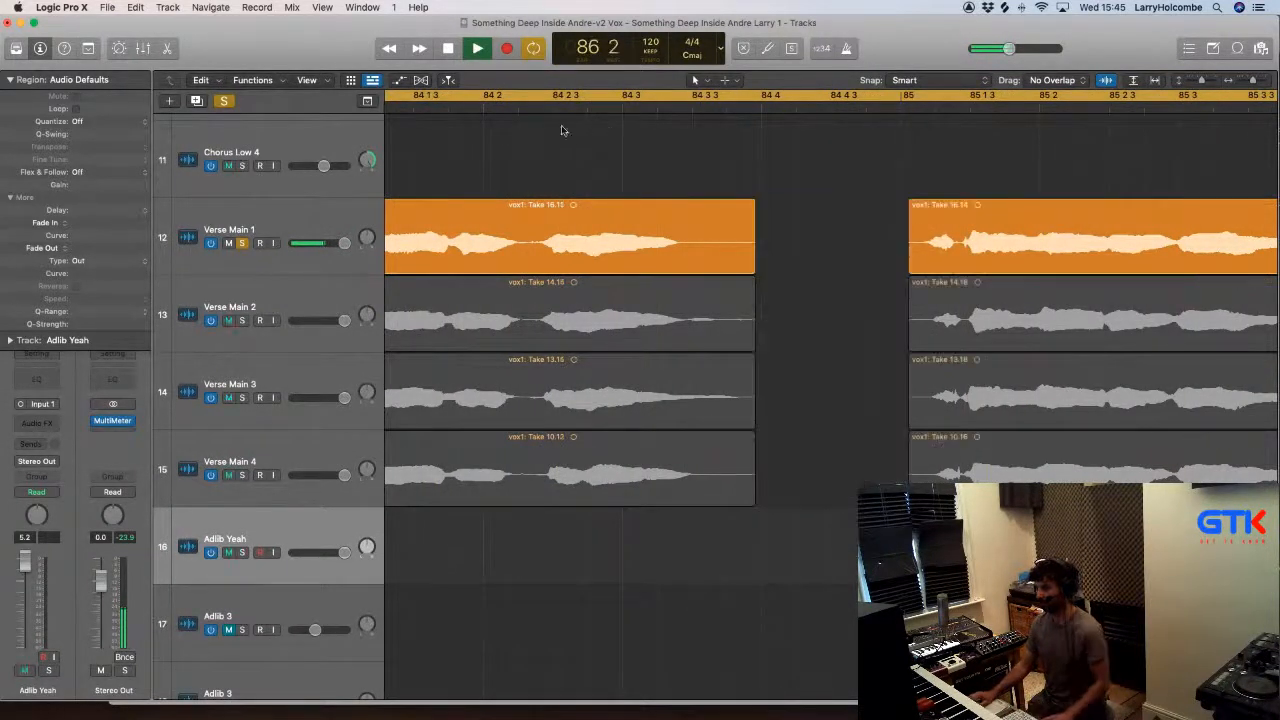
key(space)
scroll(714, 183, right, 4)
scroll(714, 182, down, 5)
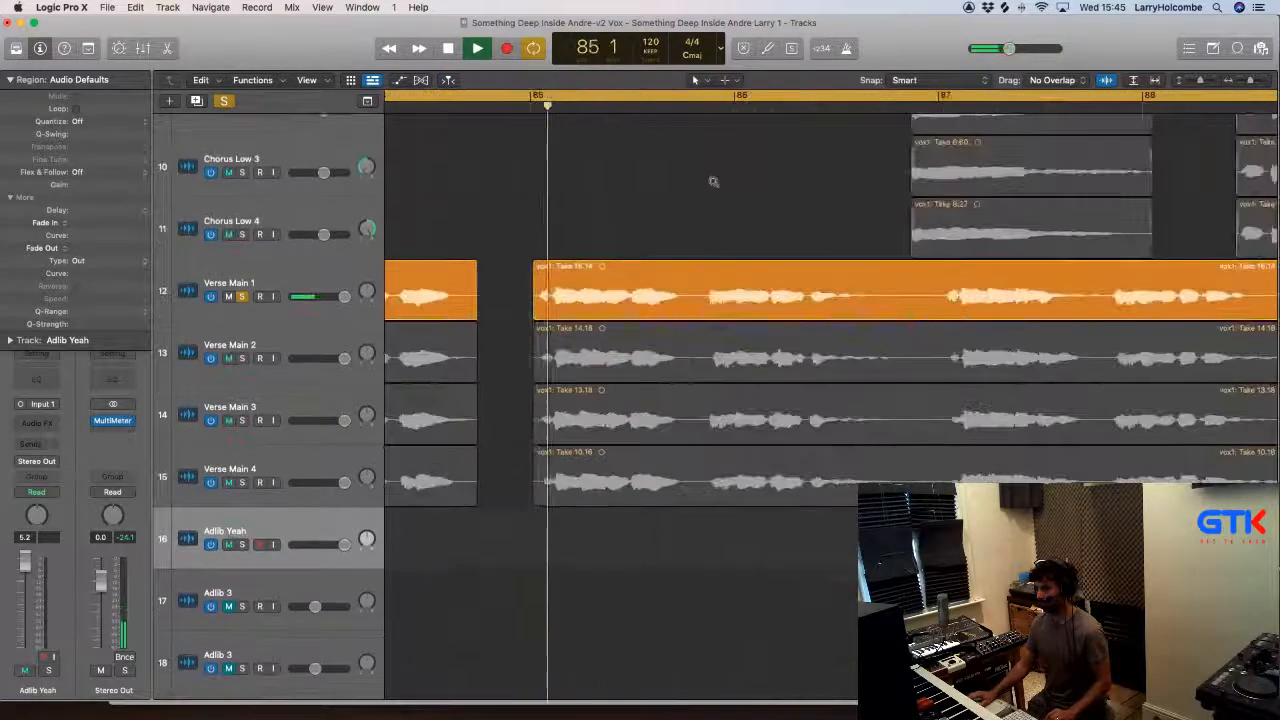
drag(598, 196, 926, 692)
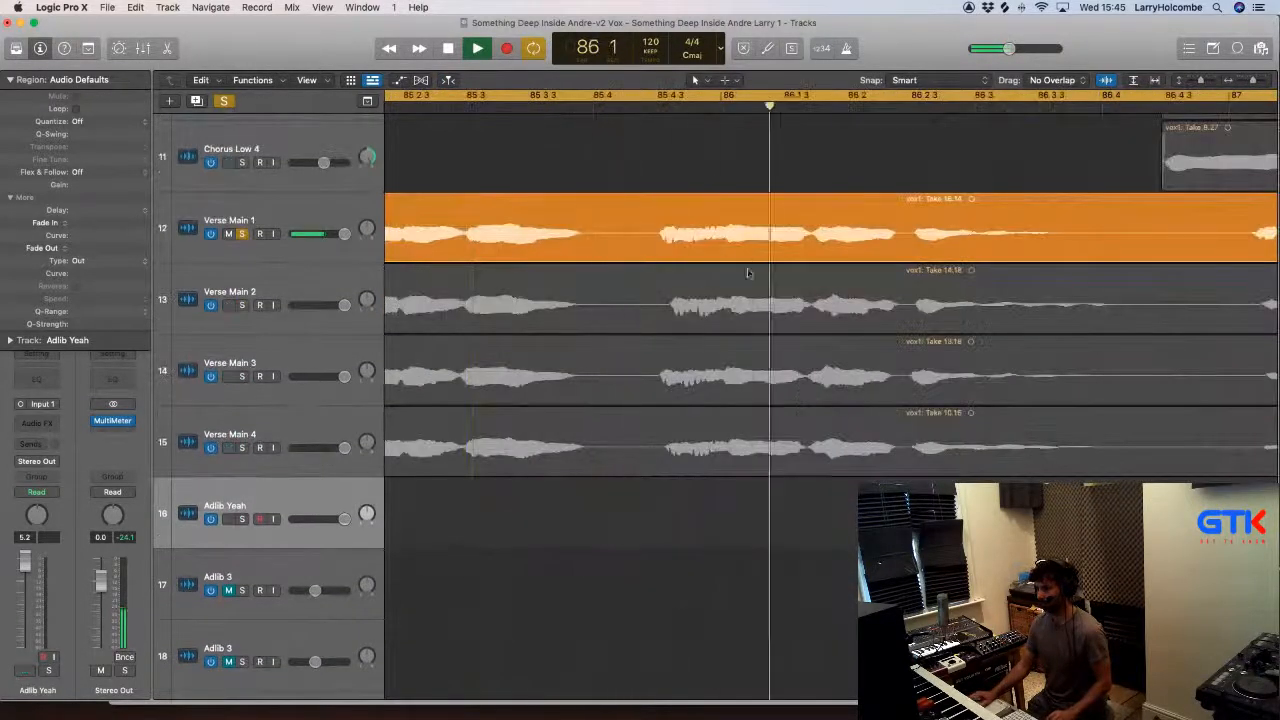
drag(594, 292, 772, 403)
key(Delete)
drag(946, 290, 1074, 479)
key(Delete)
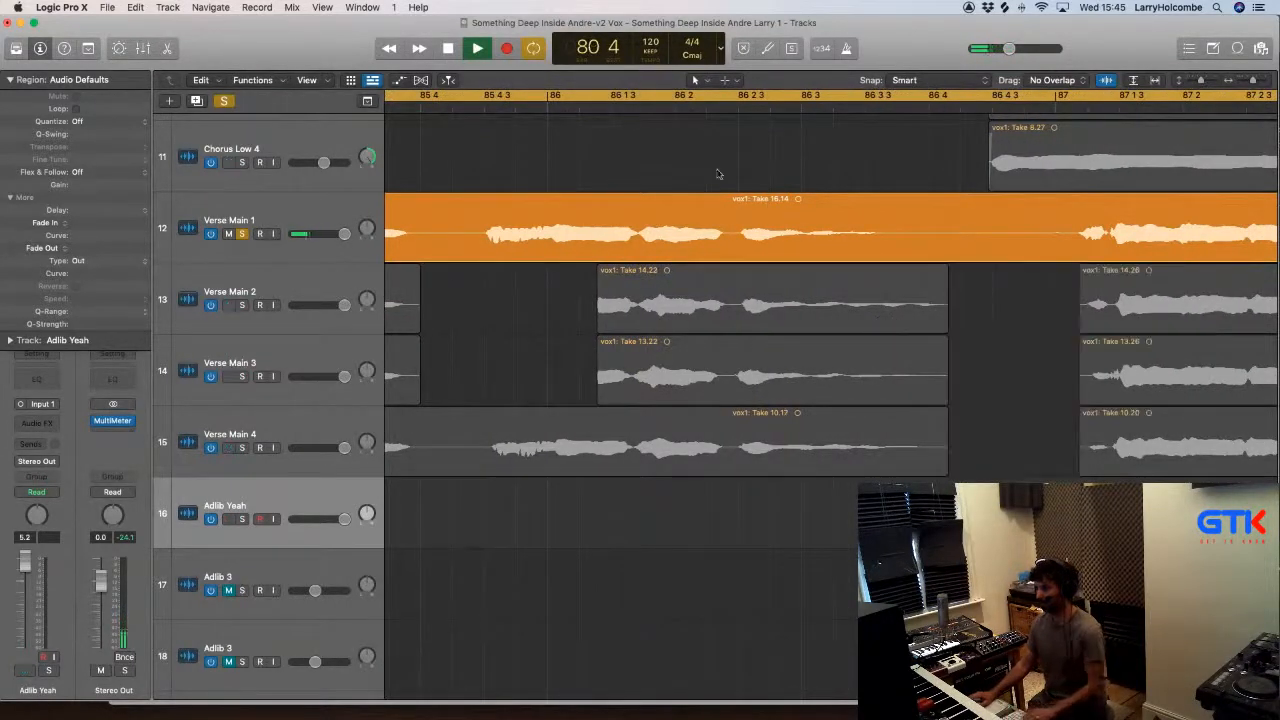
Step: With cycle off, delete the quiet stretch before the bar 86–87 phrase on Verse Main 1
click(688, 93)
click(681, 104)
scroll(718, 142, down, 5)
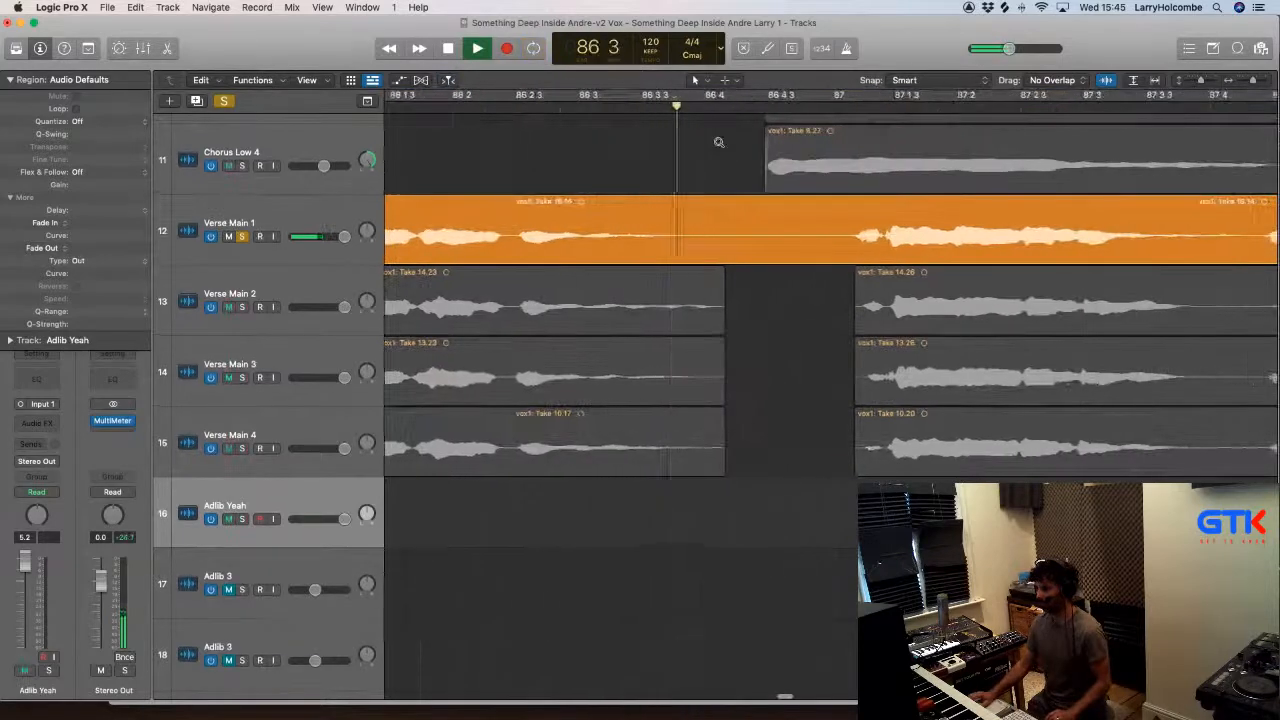
ctrl+alt+click(718, 142)
drag(437, 189, 642, 570)
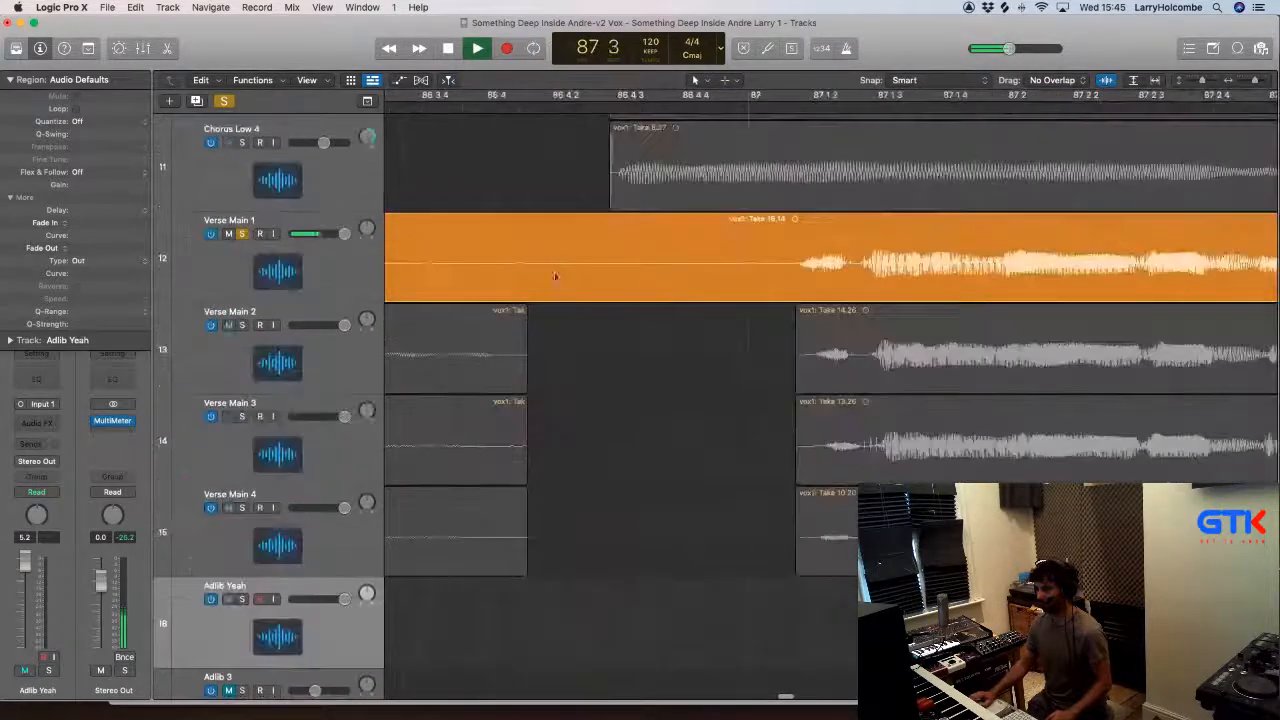
drag(503, 259, 794, 281)
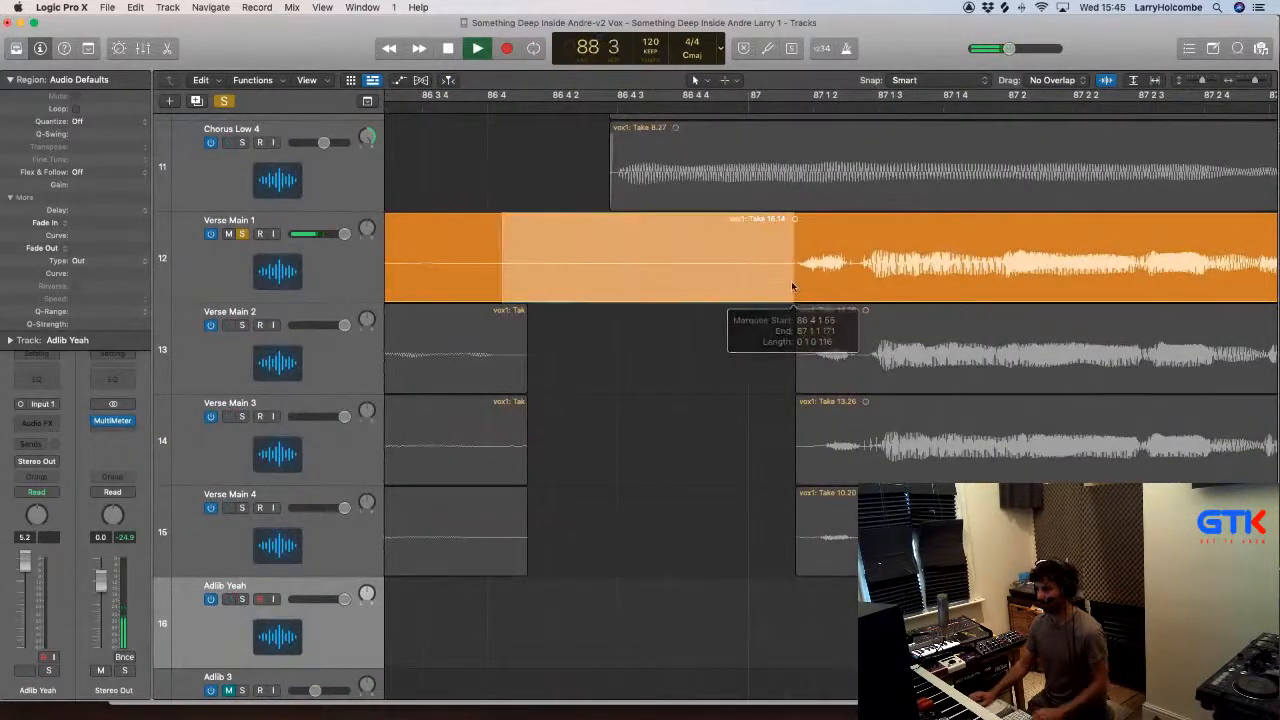
key(Delete)
Step: Trim the Verse Main takes to end at the playhead at bar 88 4
scroll(764, 284, right, 5)
scroll(764, 281, down, 3)
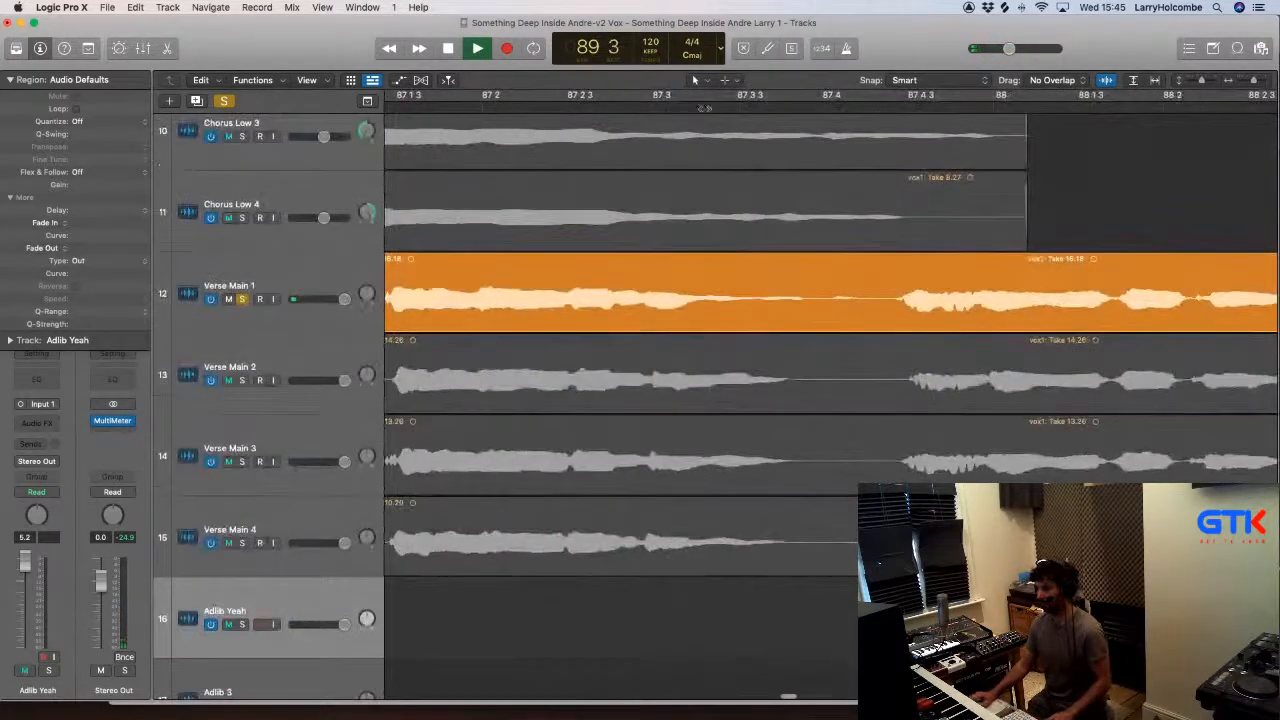
scroll(857, 188, down, 5)
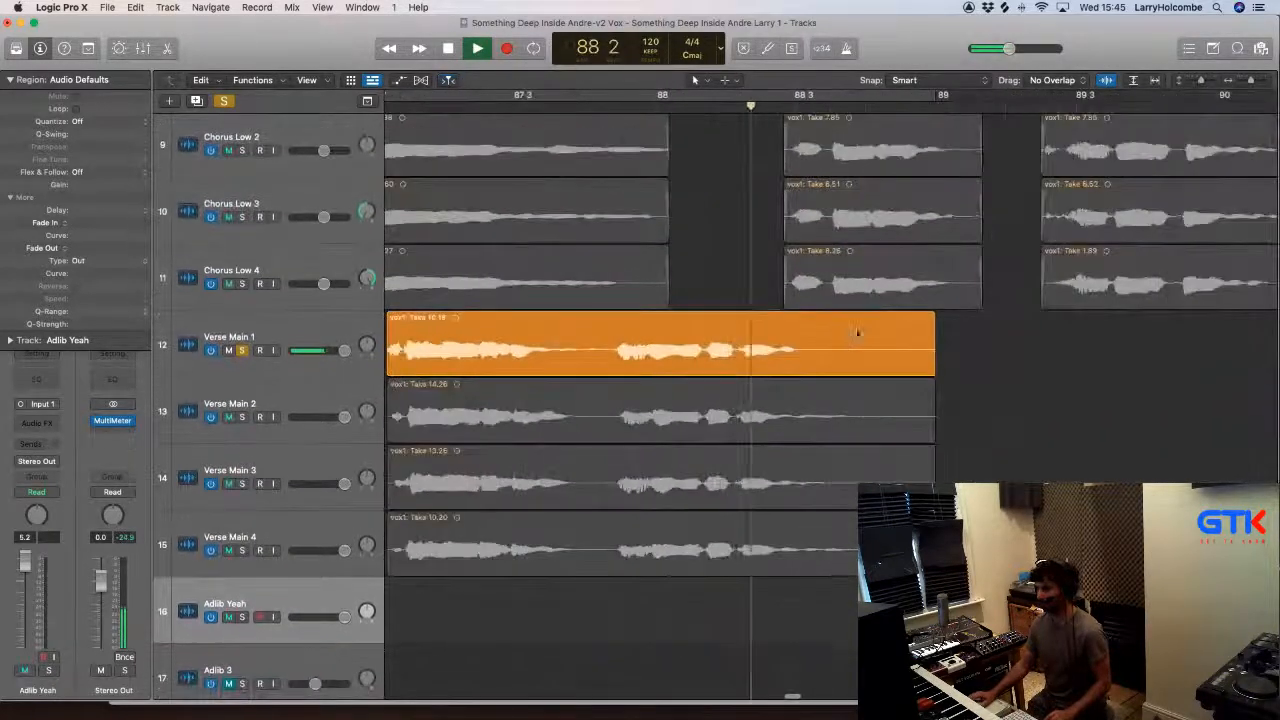
key(space)
drag(868, 337, 1198, 478)
key(Delete)
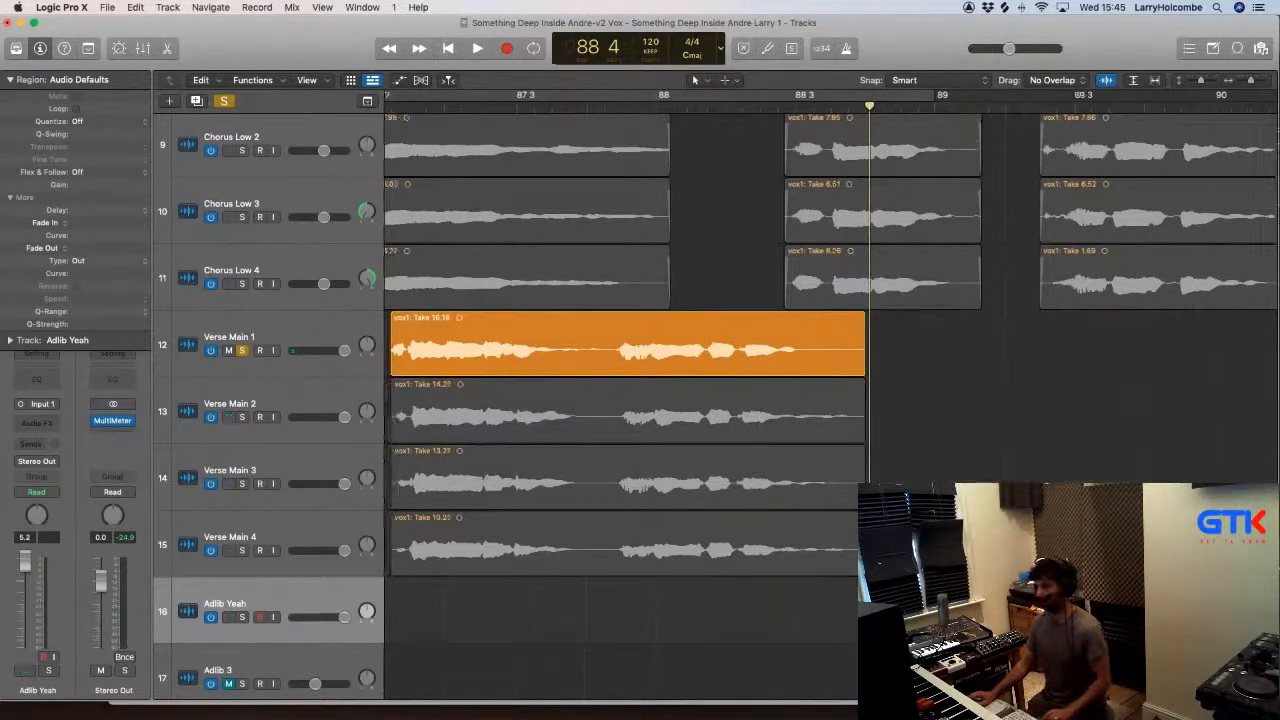
scroll(1078, 570, down, 8)
drag(680, 430, 1145, 556)
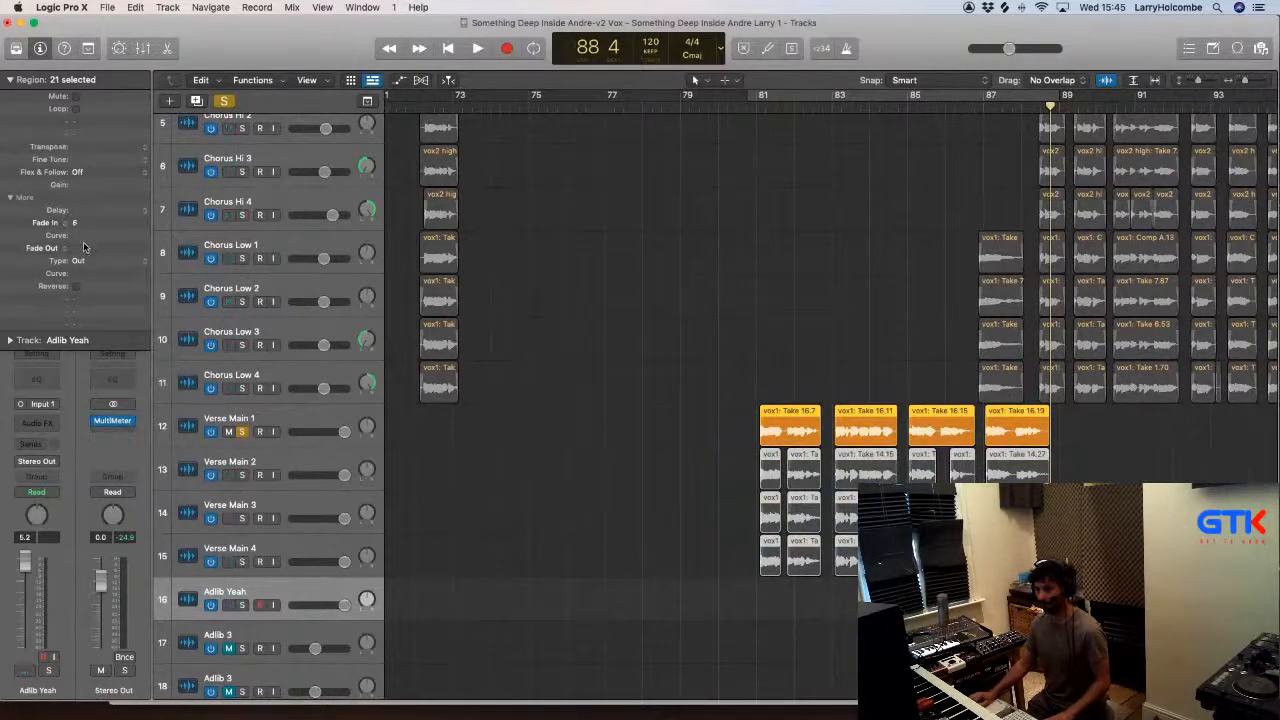
Step: Start playback near bar 79 with Verse Main 1 unsoloed and the verse regions deselected
double_click(702, 106)
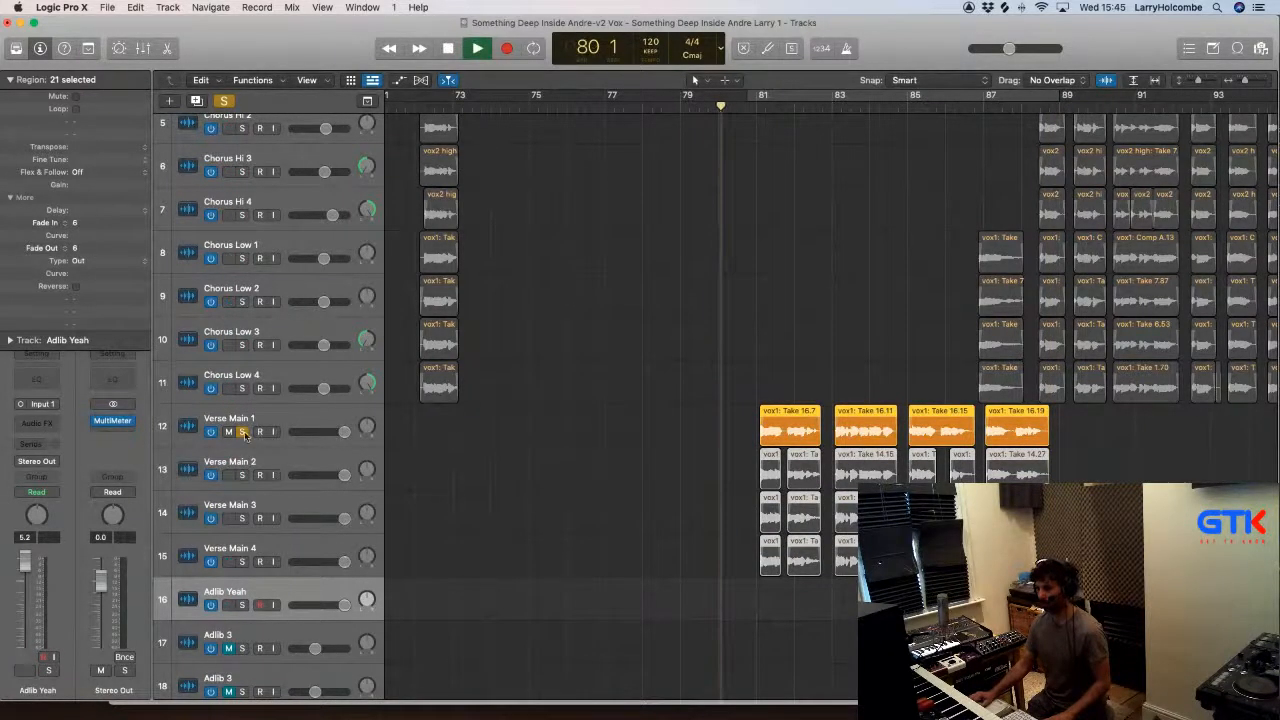
click(242, 432)
click(571, 420)
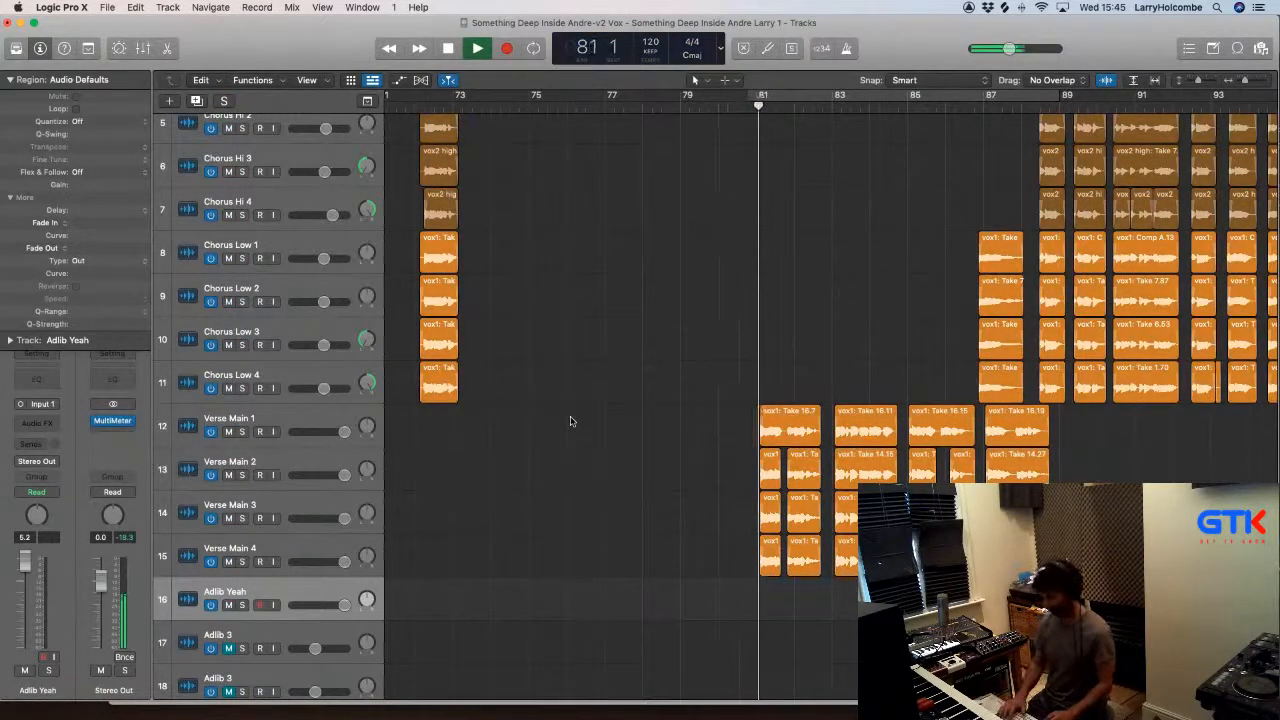
key(super+Up)
key(super+Up)
Step: In the Mixer, lower Verse Main 1–4 together from 5.2 dB to 1.9 dB
key(x)
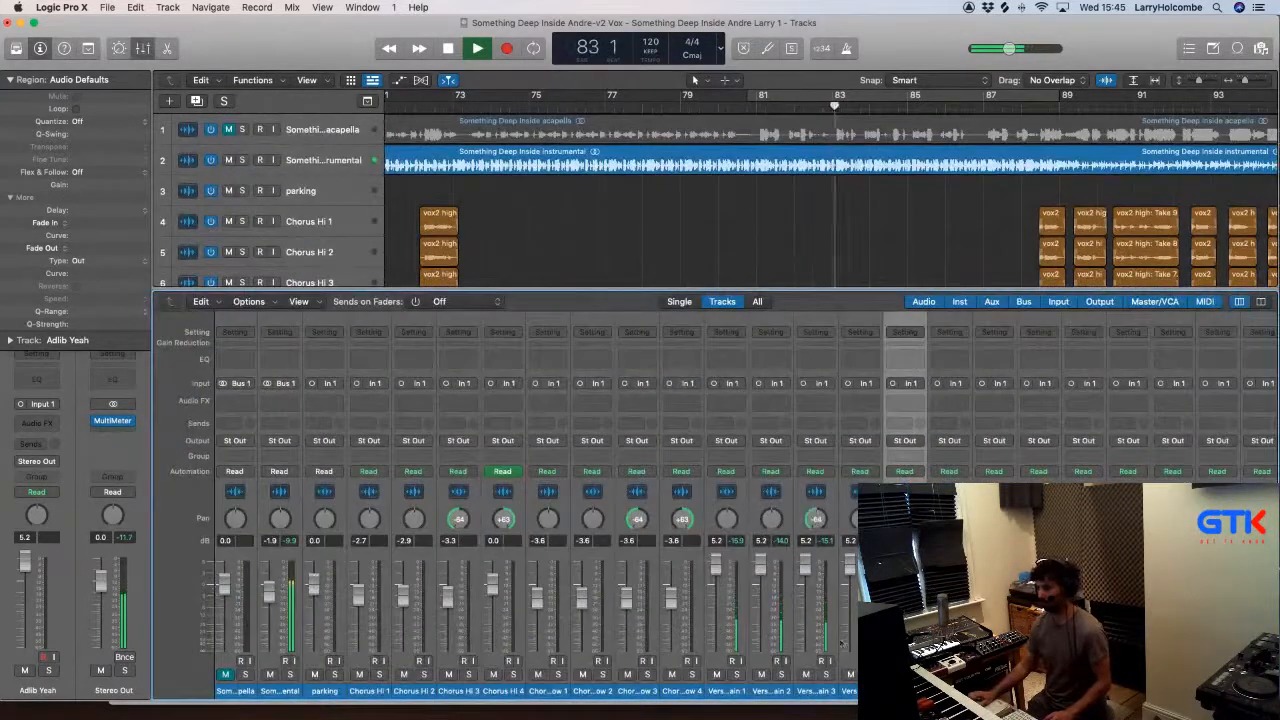
drag(732, 680, 845, 688)
drag(717, 566, 716, 574)
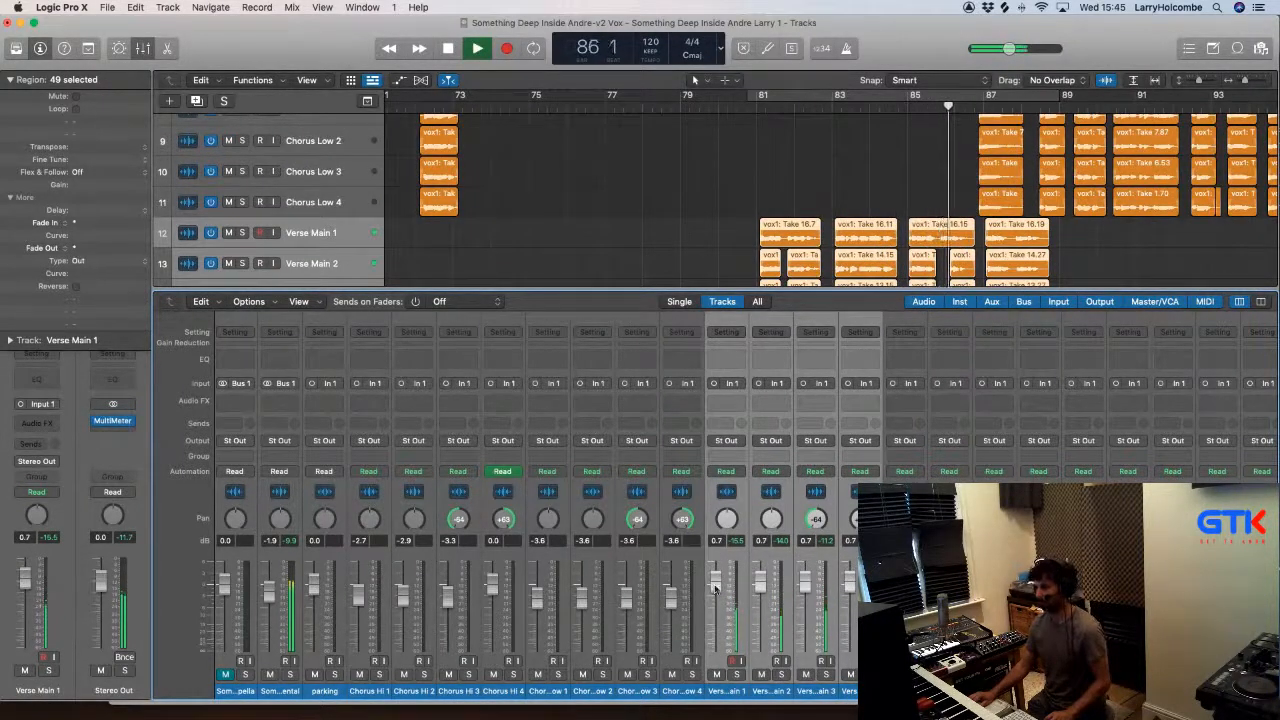
key(x)
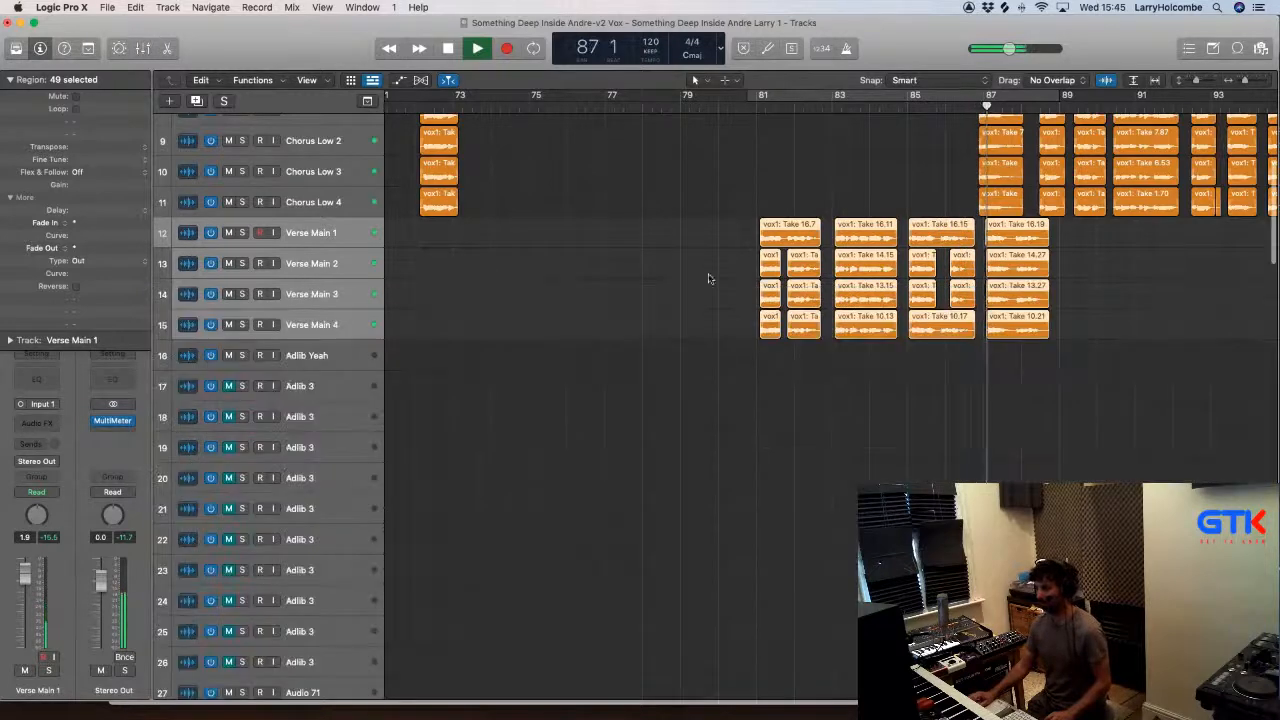
click(736, 196)
drag(735, 178, 1065, 478)
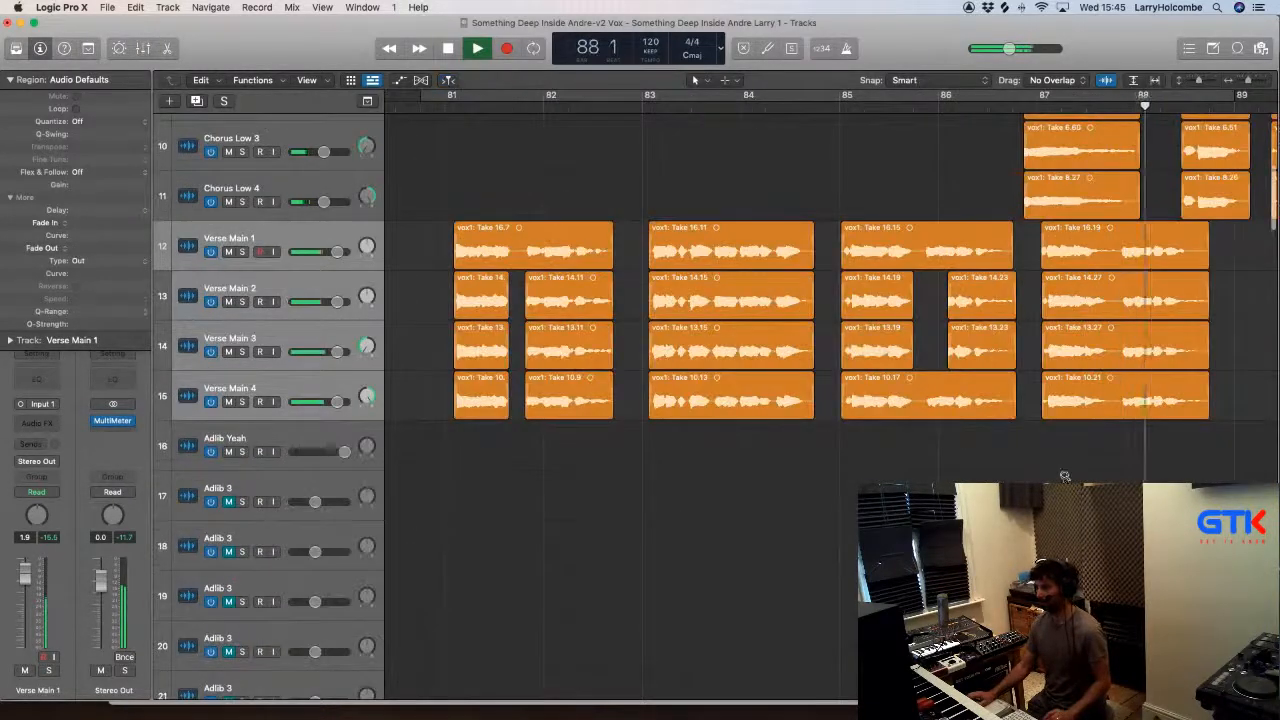
Step: Scroll down to the chorus tracks and select the Chorus Hi 1 track, leaving its regions deselected
scroll(1065, 478, right, 2)
scroll(1065, 478, down, 5)
scroll(1065, 478, down, 8)
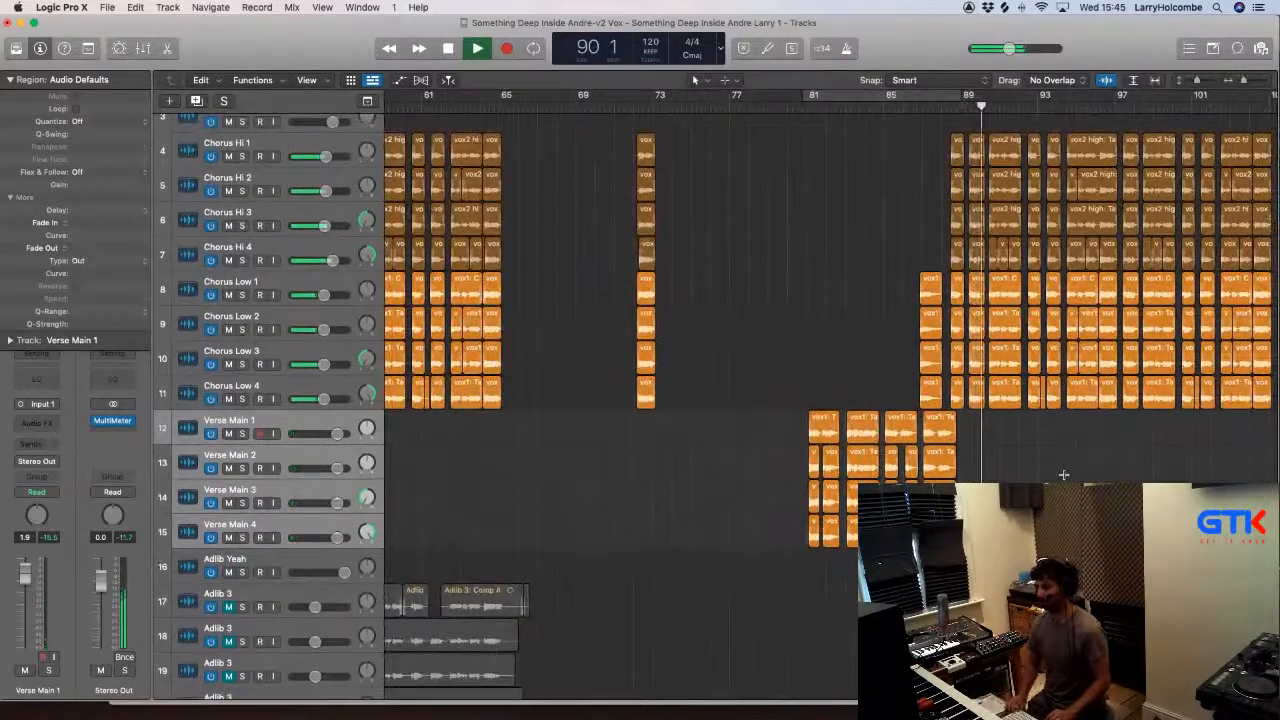
scroll(1064, 475, down, 8)
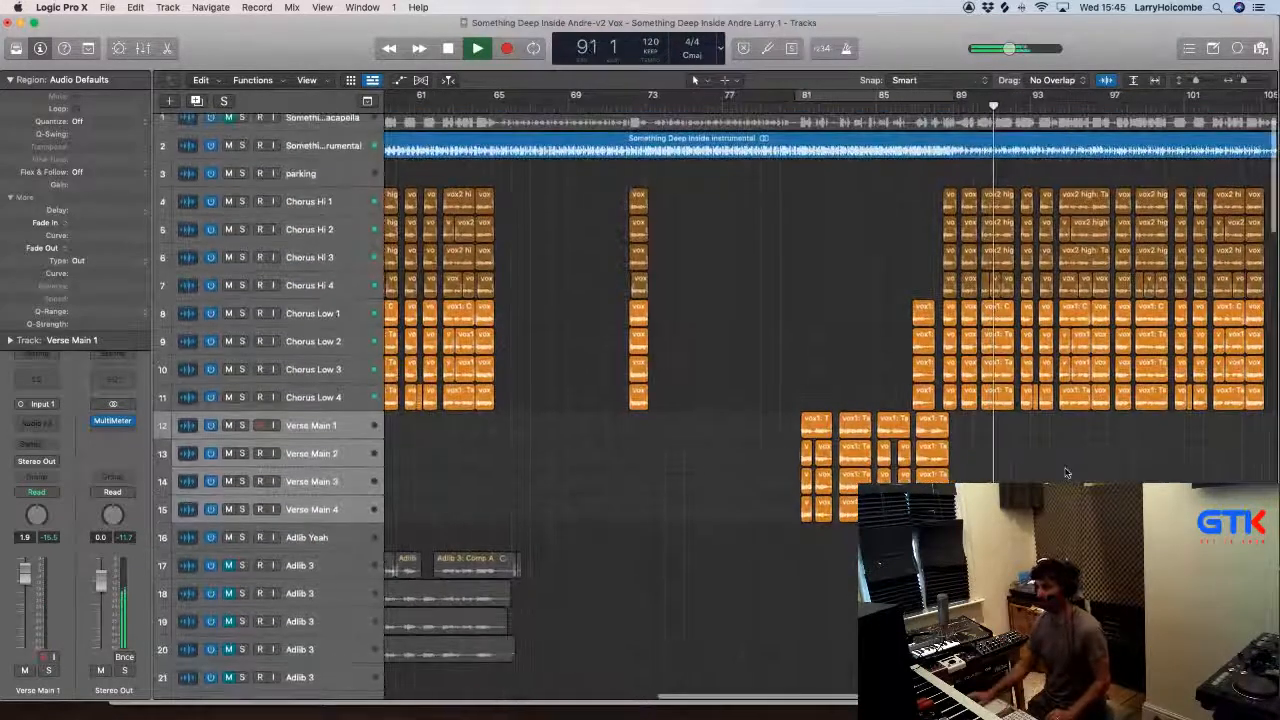
scroll(1066, 473, down, 8)
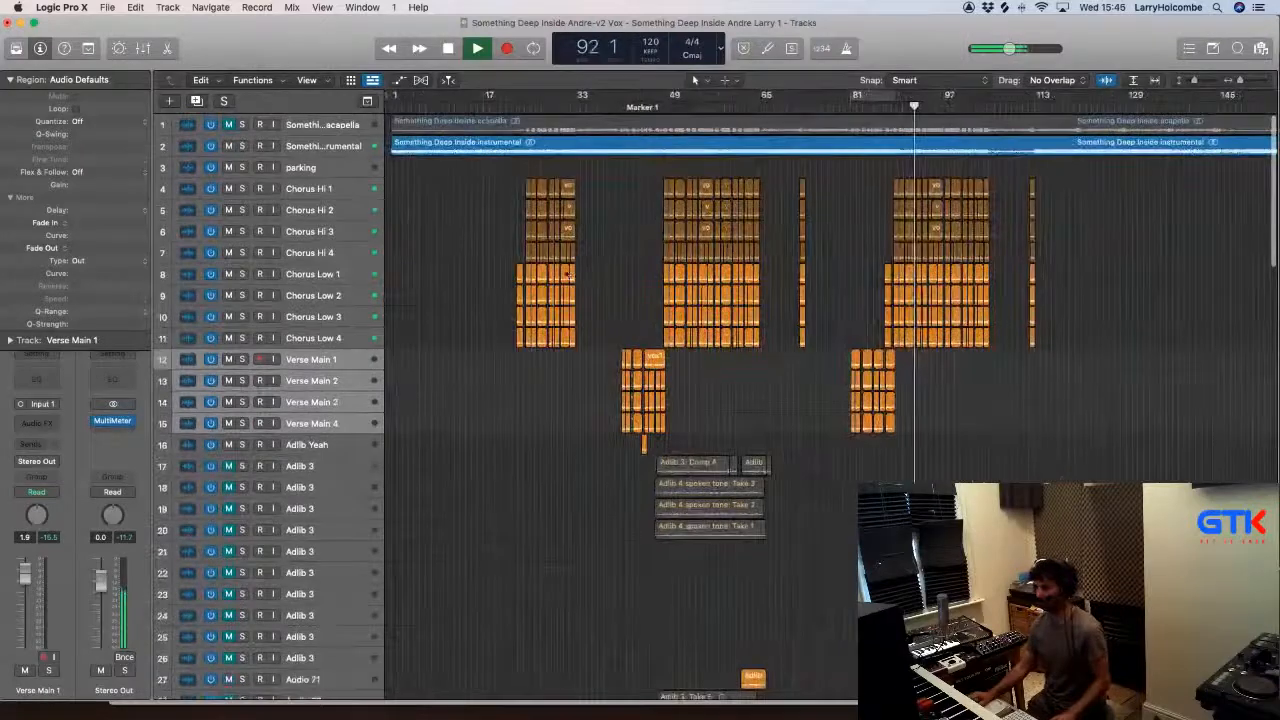
click(316, 445)
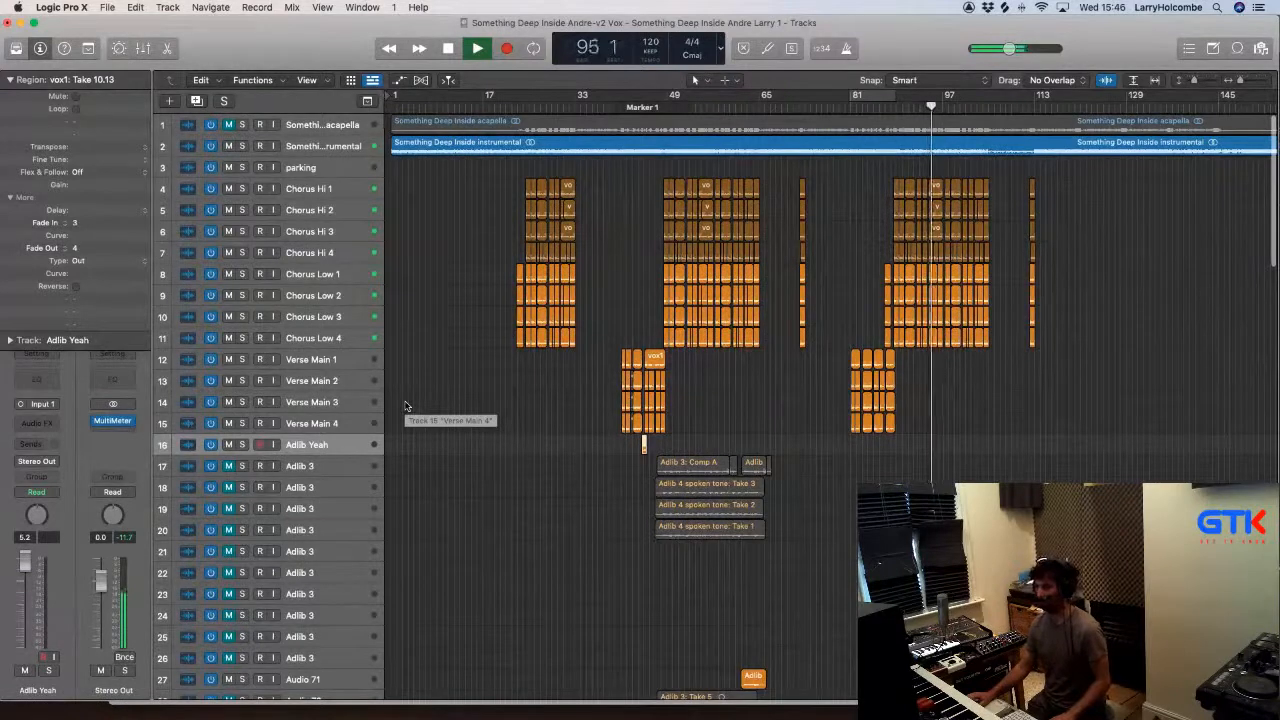
click(322, 190)
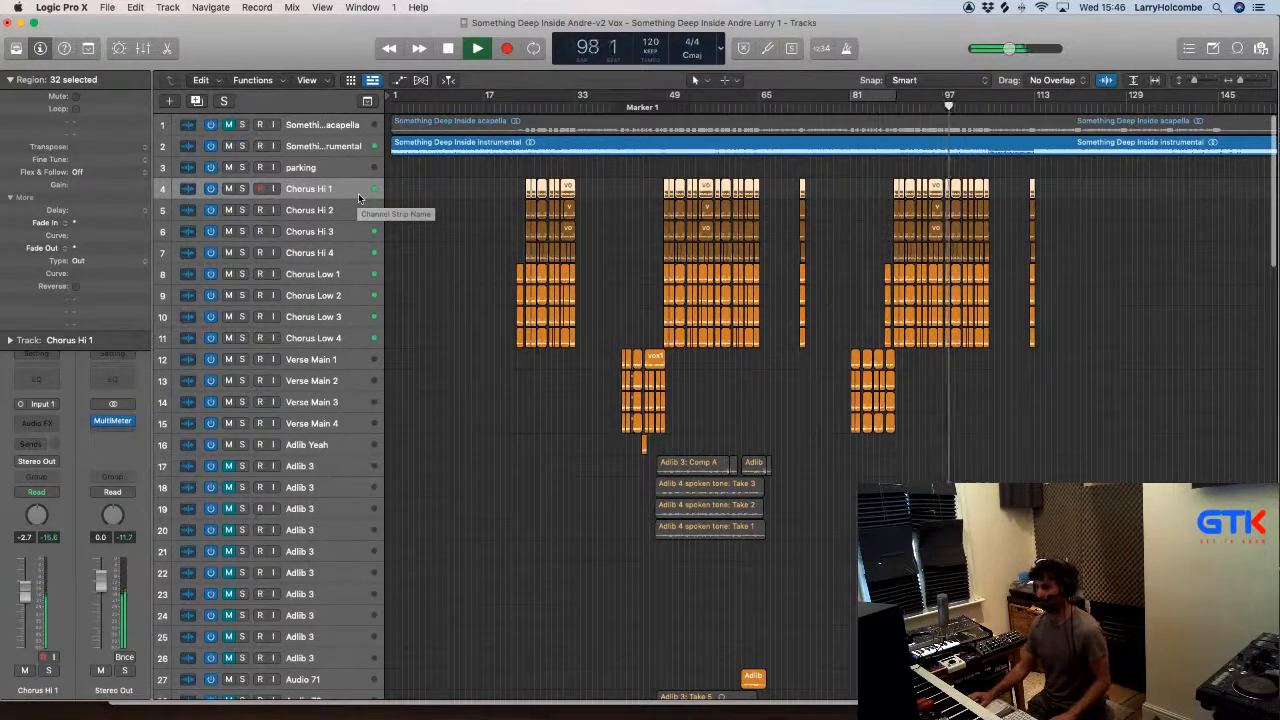
click(441, 187)
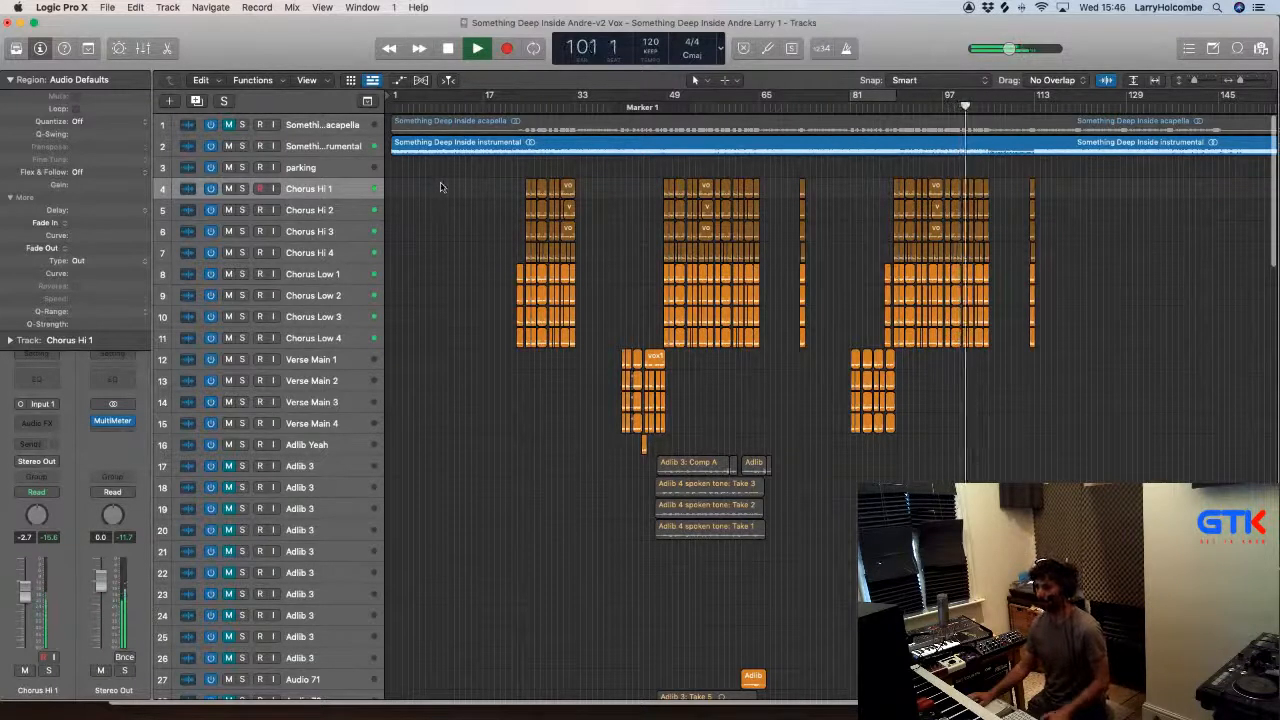
Step: Set a cycle range from bar 17 to about 113 and solo Chorus Hi 1
key(x)
key(x)
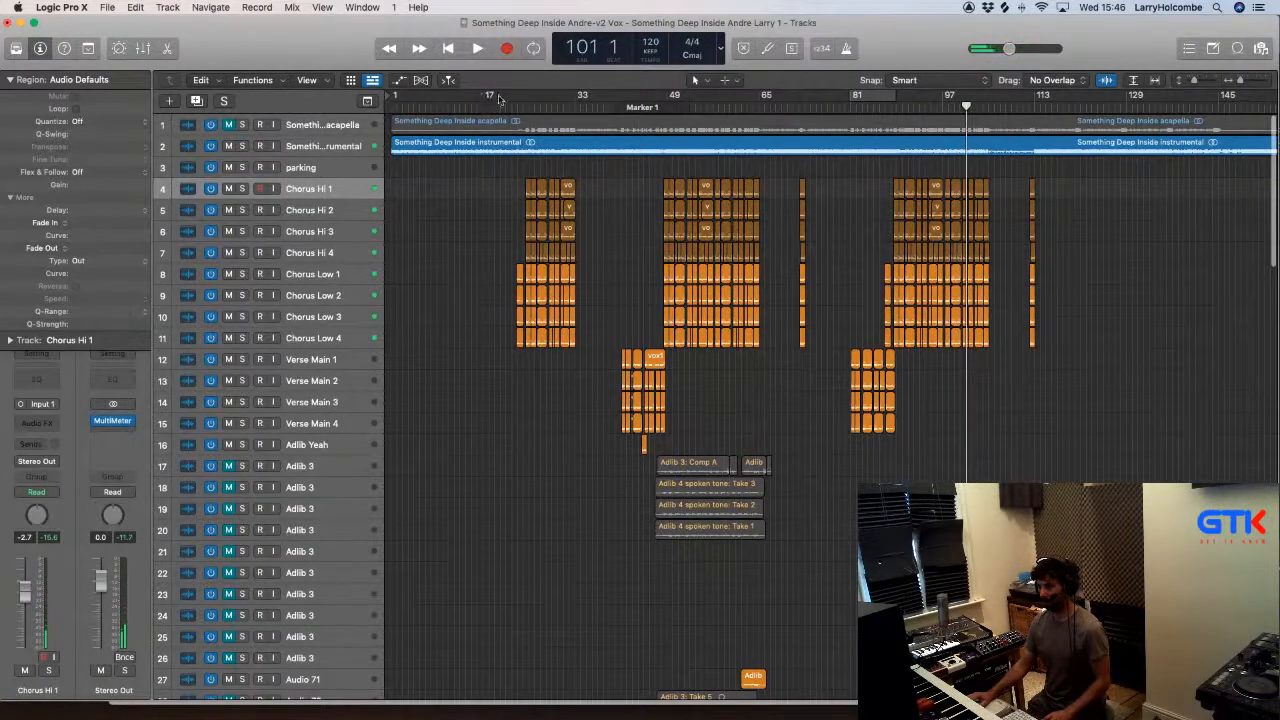
drag(499, 98, 1058, 98)
key(x)
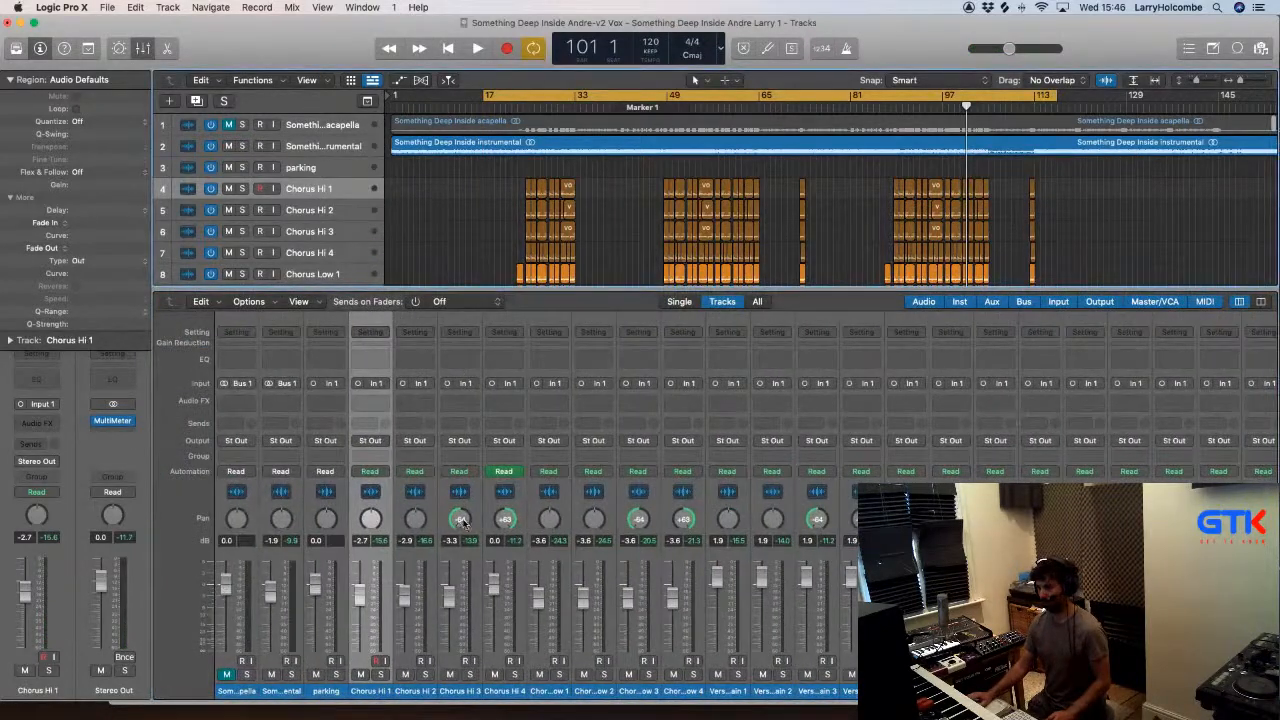
click(381, 674)
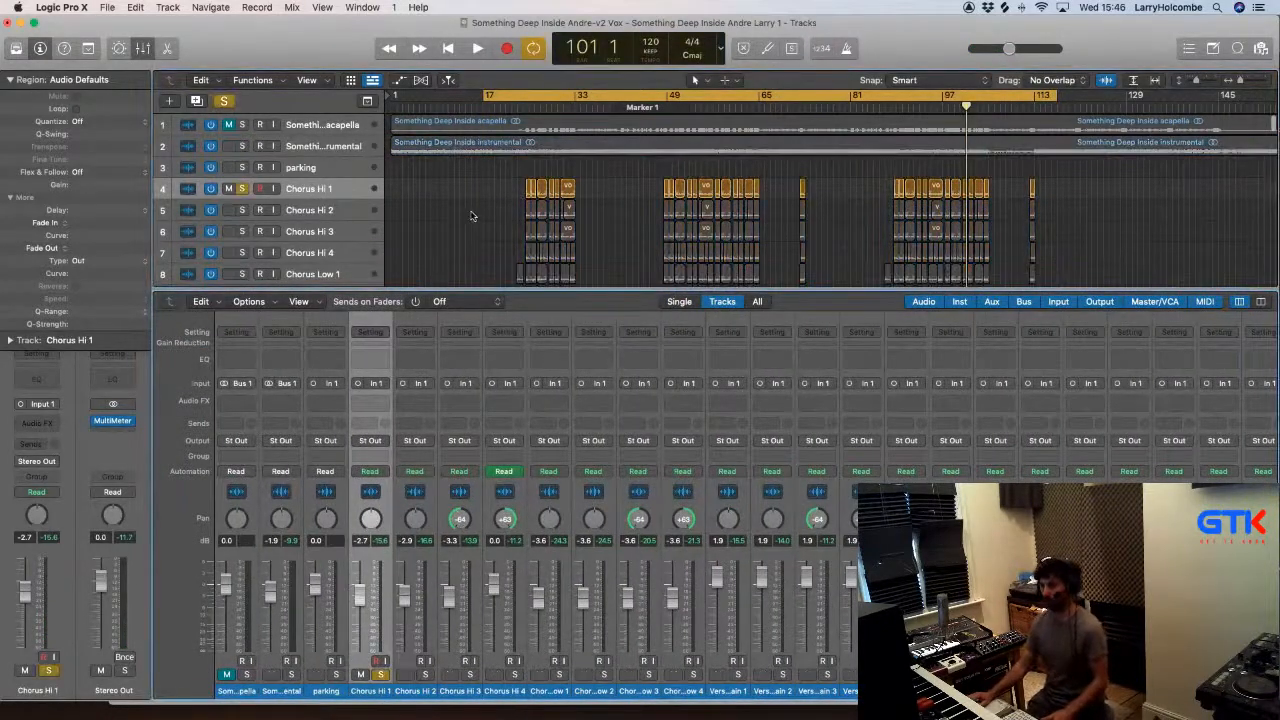
key(x)
drag(497, 162, 662, 246)
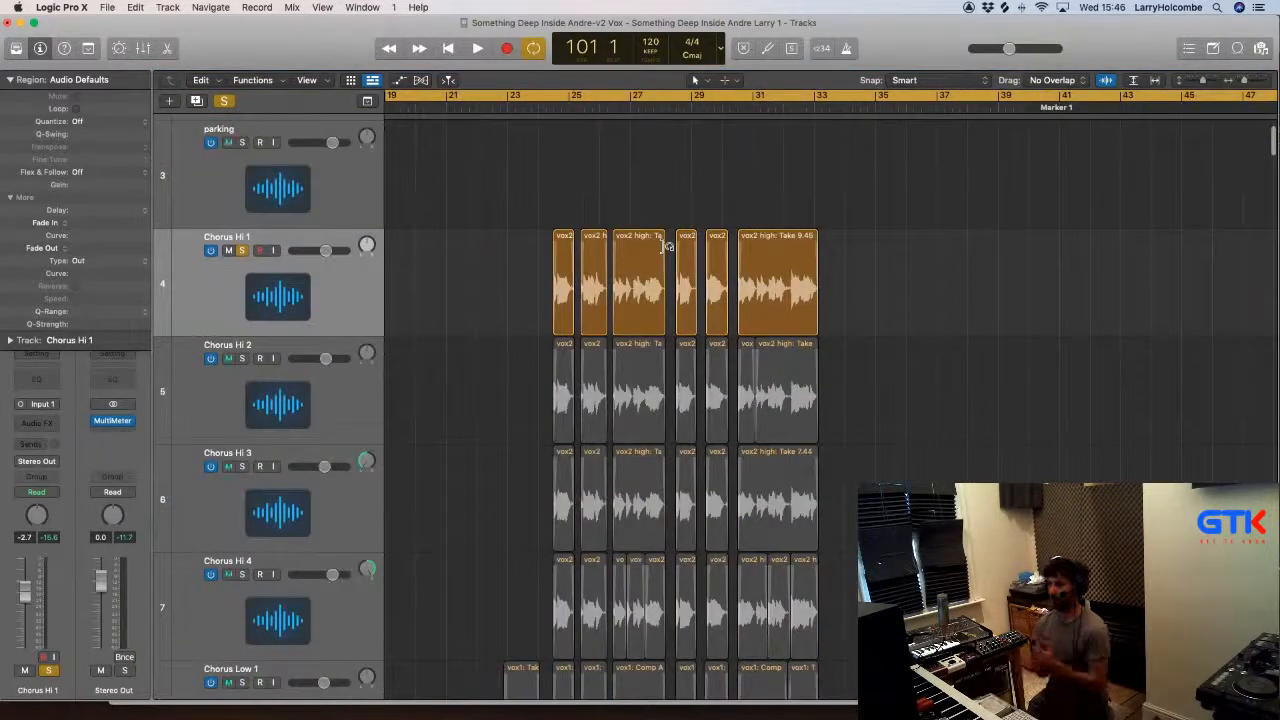
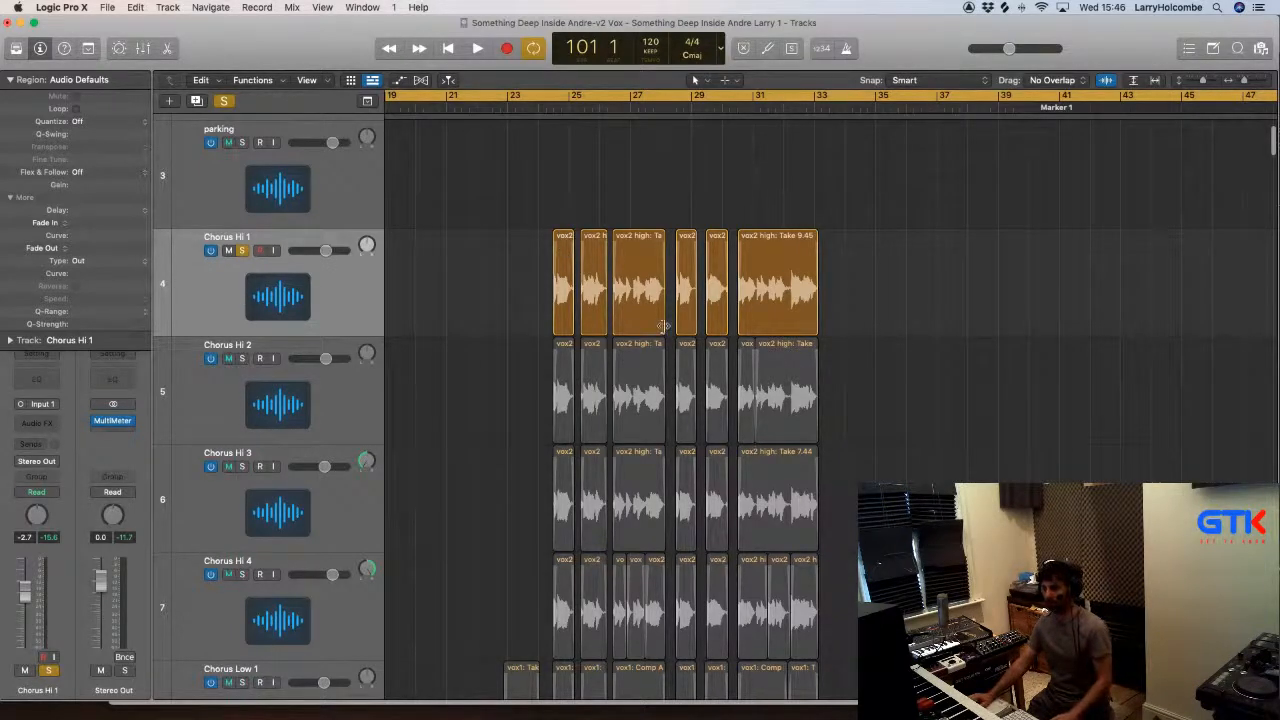
Step: Zoom onto the four Verse Main tracks around bars 81–88 and shrink track height one step
scroll(663, 326, right, 10)
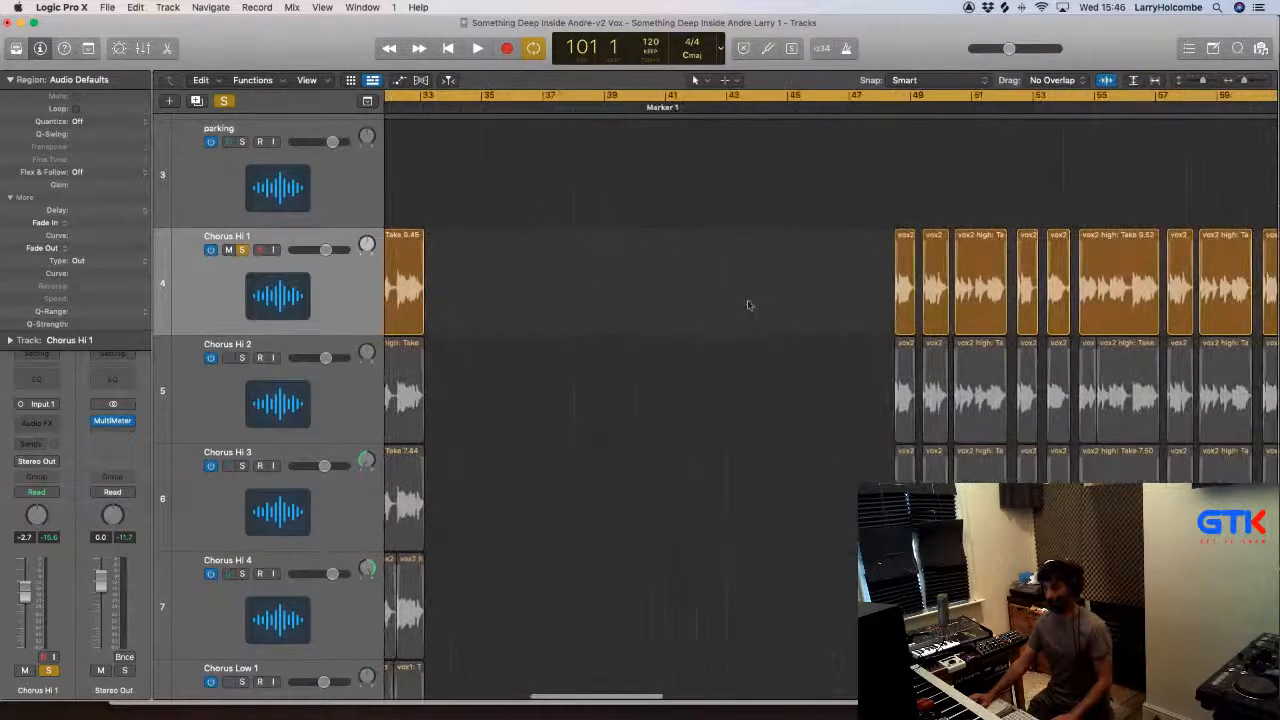
scroll(752, 300, right, 3)
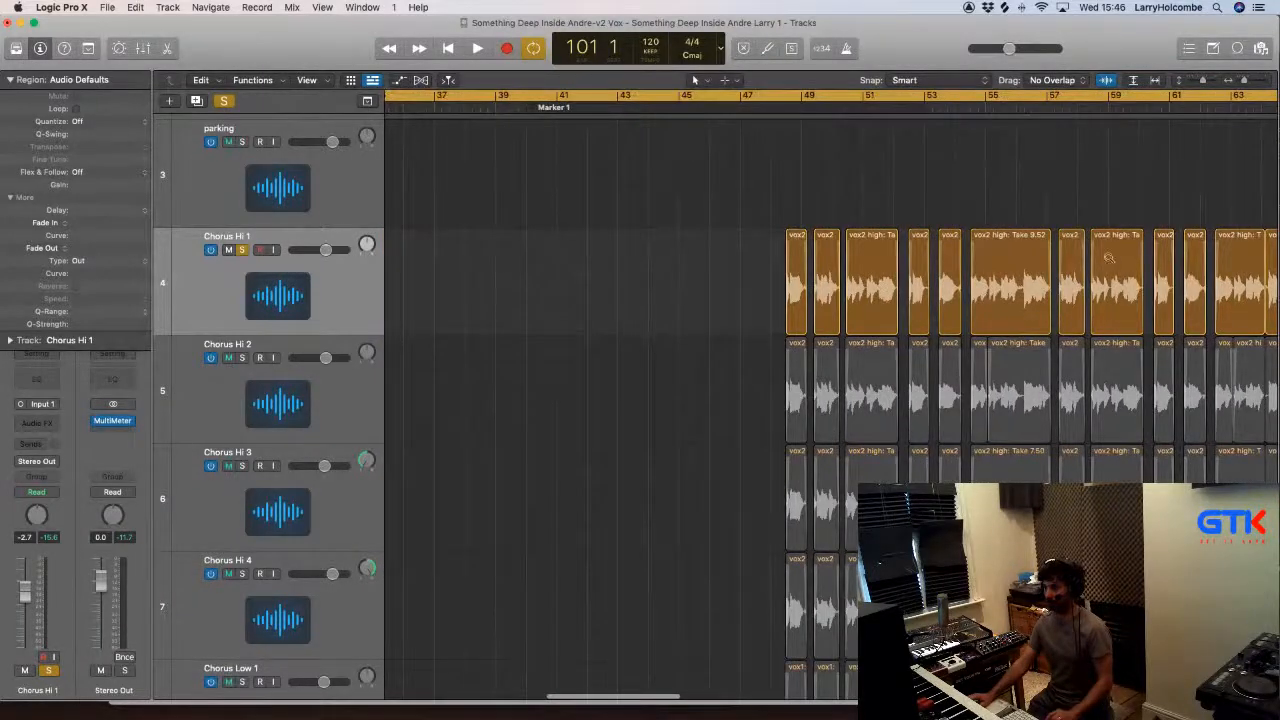
scroll(1100, 262, right, 15)
scroll(1085, 270, down, 10)
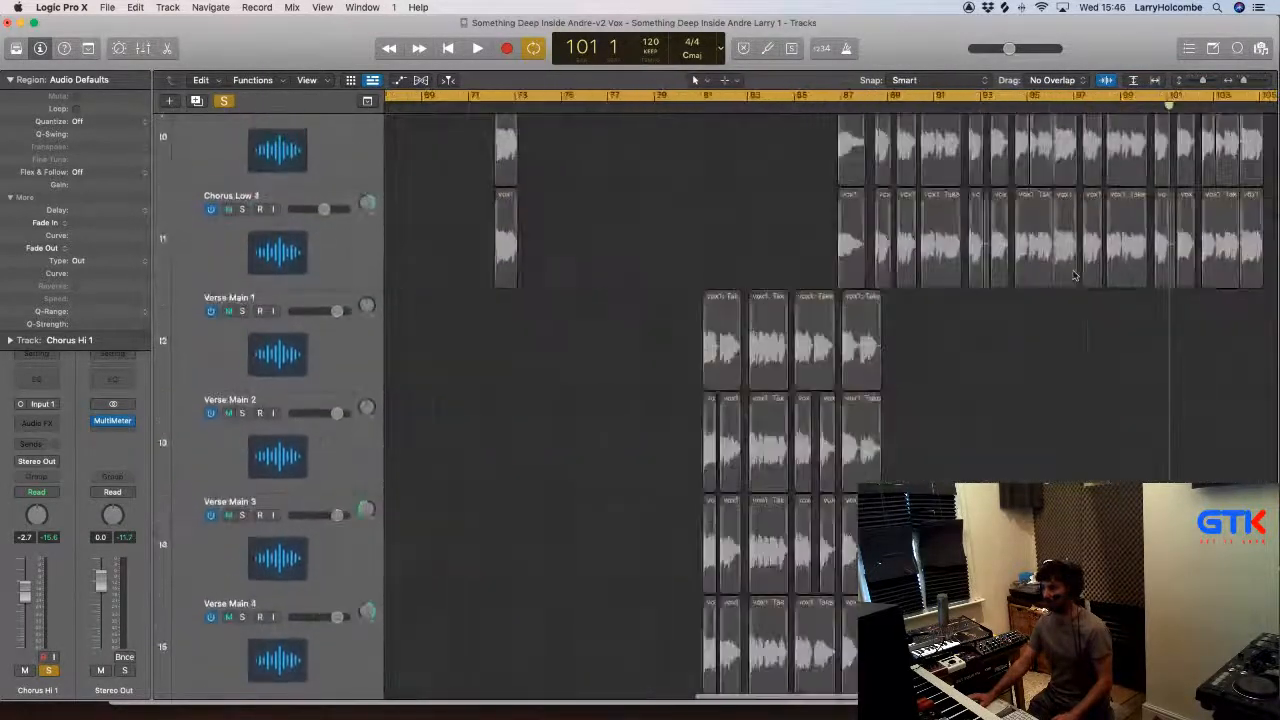
scroll(1075, 275, right, 15)
scroll(1075, 275, left, 15)
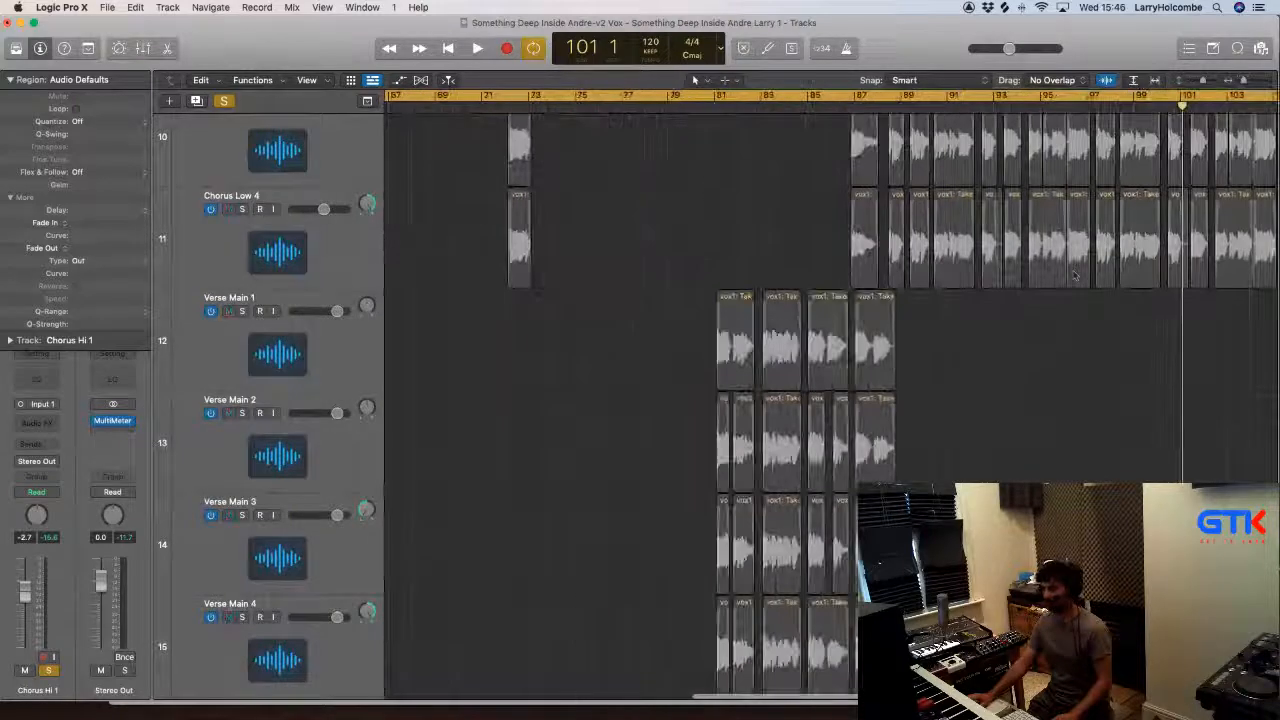
scroll(1075, 275, down, 3)
drag(636, 177, 1008, 590)
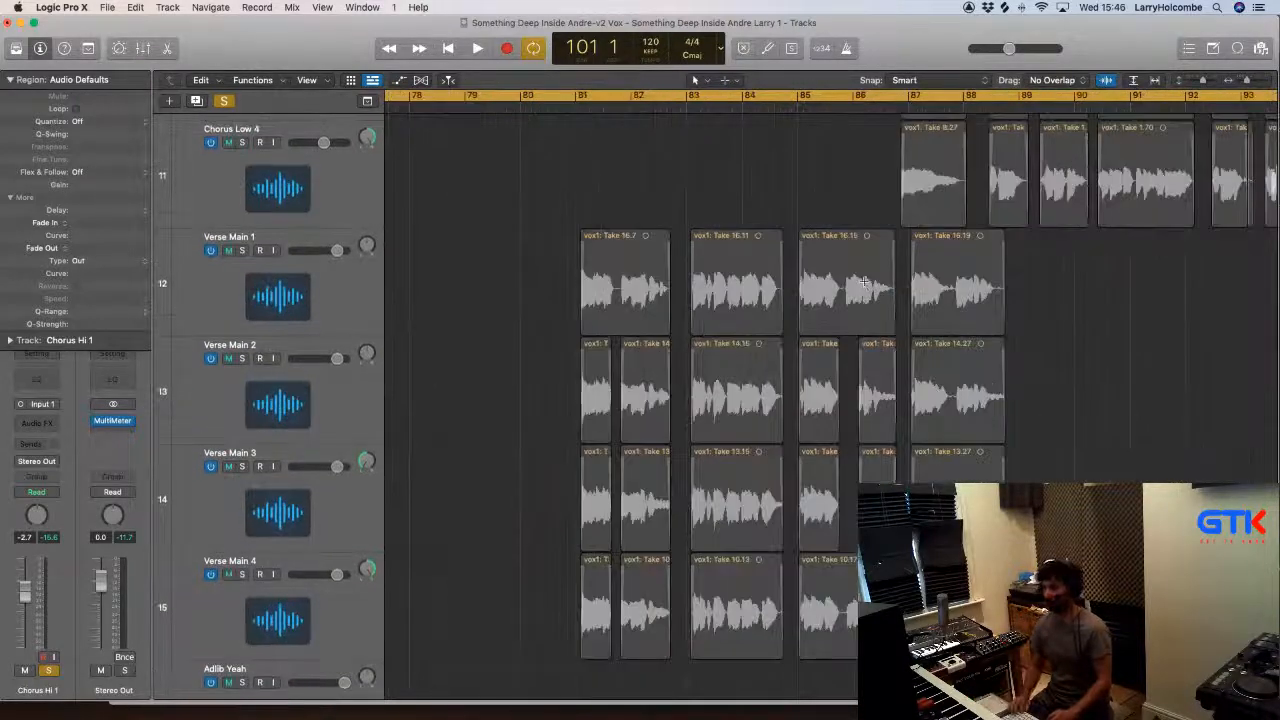
key(super+Up)
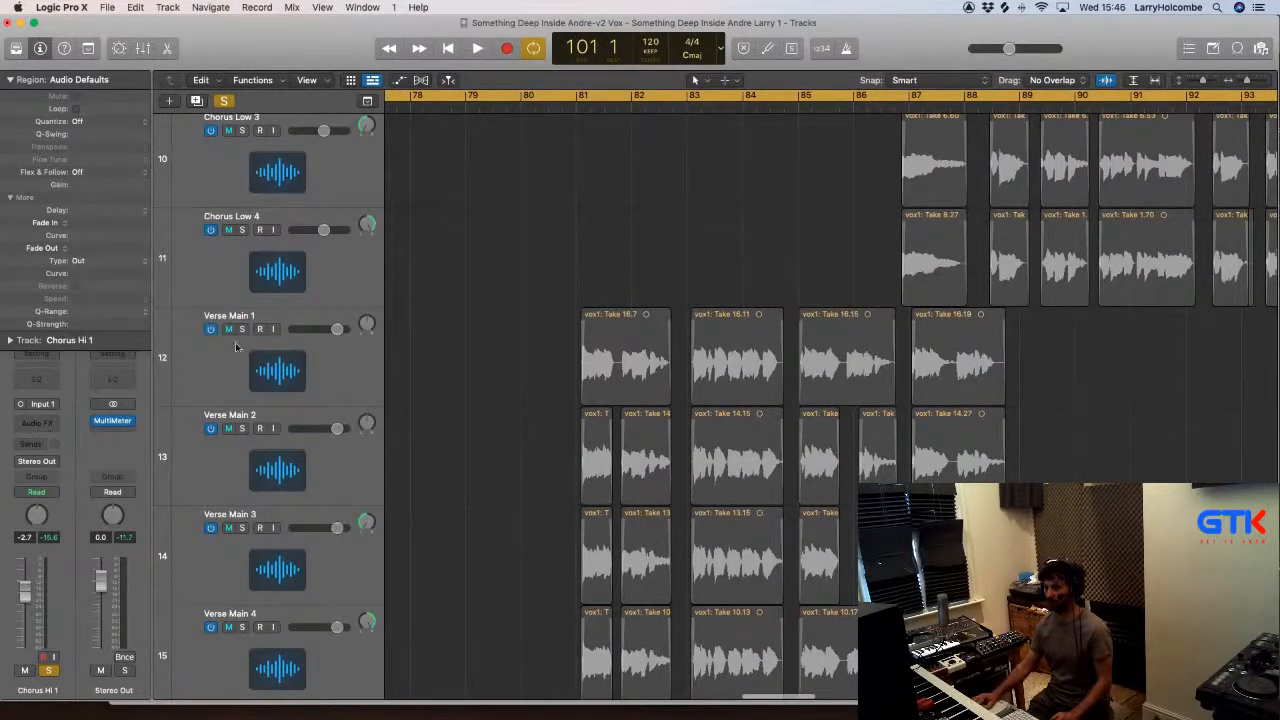
Step: Solo Verse Main 1 and play it back from just before bar 81
click(242, 329)
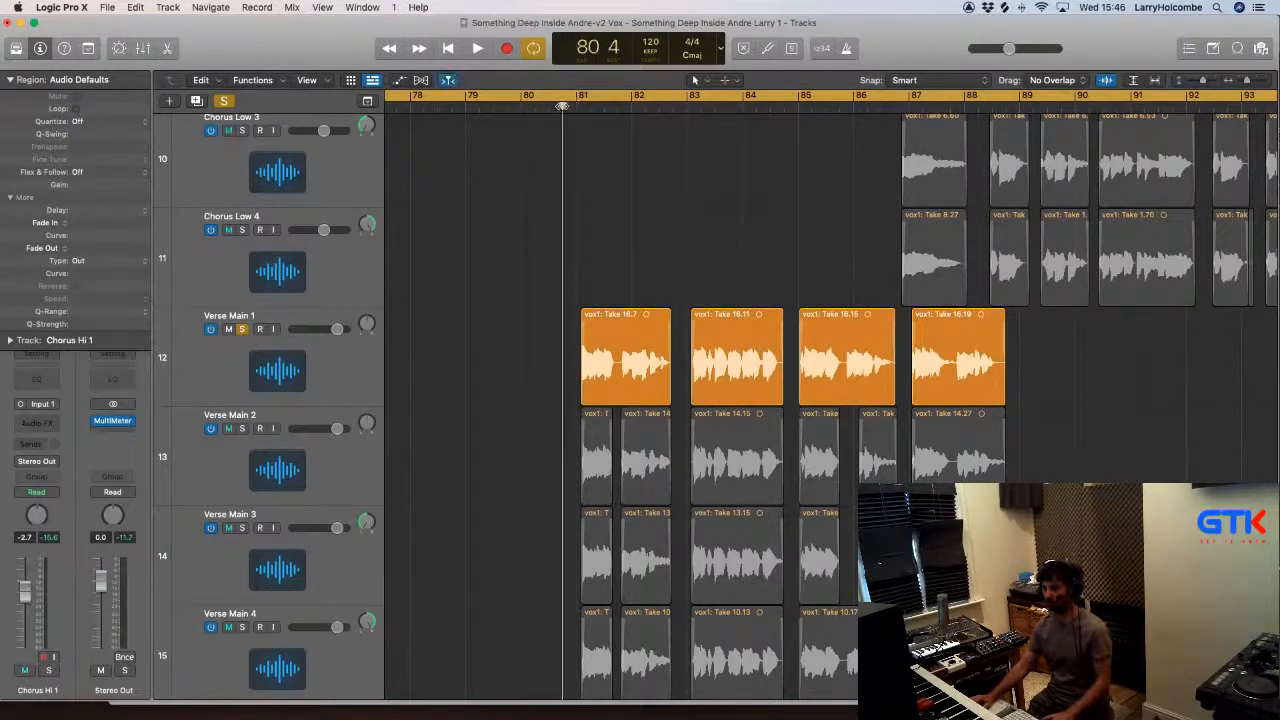
key(space)
key(space)
key(c)
scroll(612, 98, right, 15)
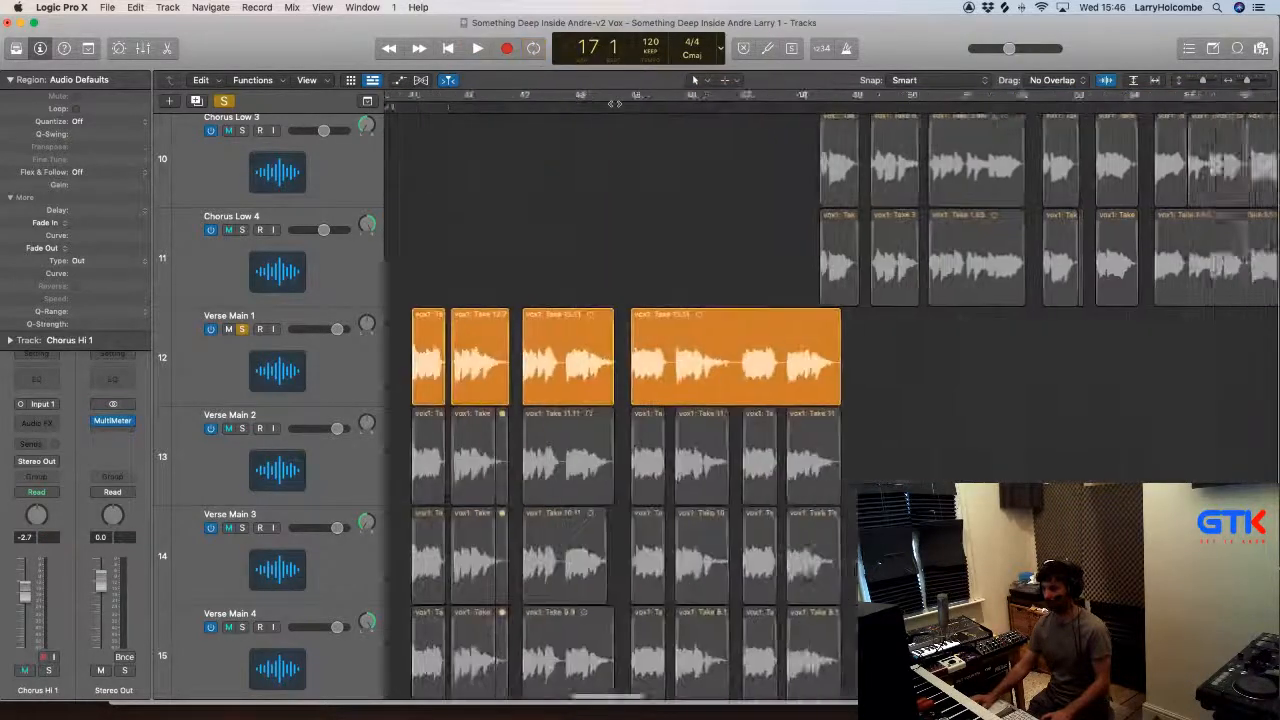
scroll(557, 107, left, 2)
click(555, 107)
scroll(620, 112, right, 20)
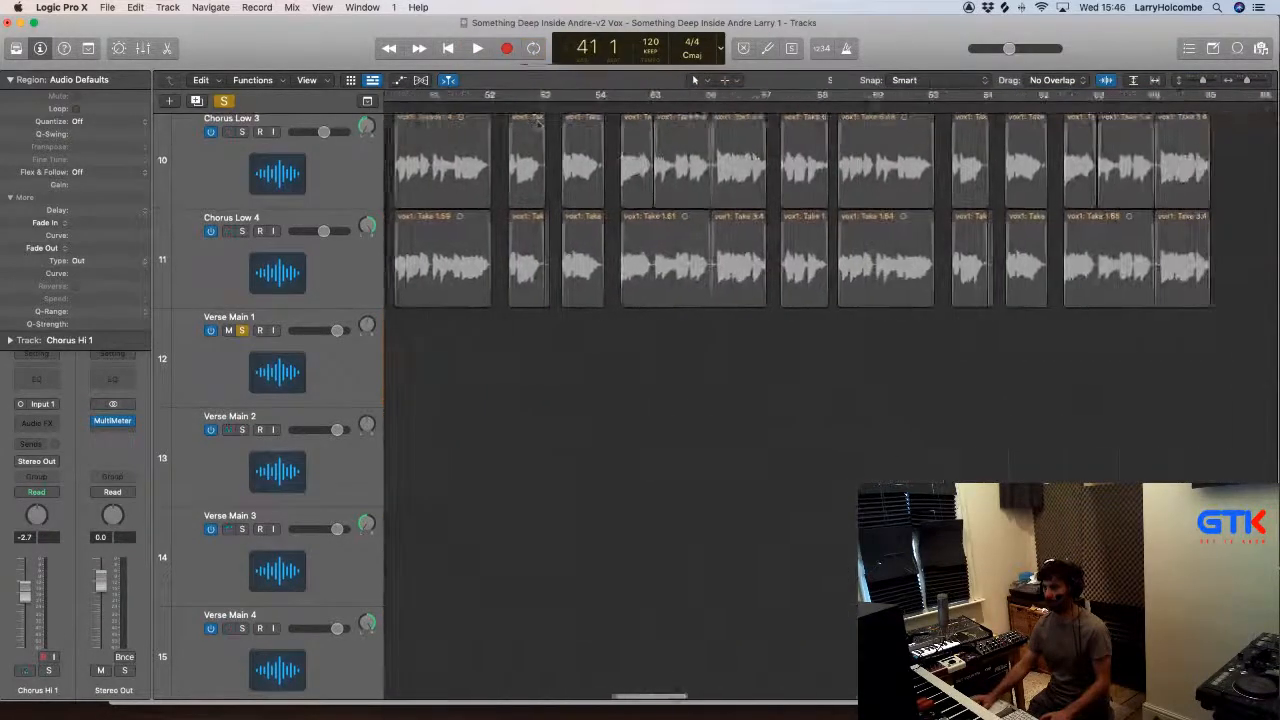
scroll(640, 116, right, 18)
scroll(560, 116, left, 1)
click(480, 107)
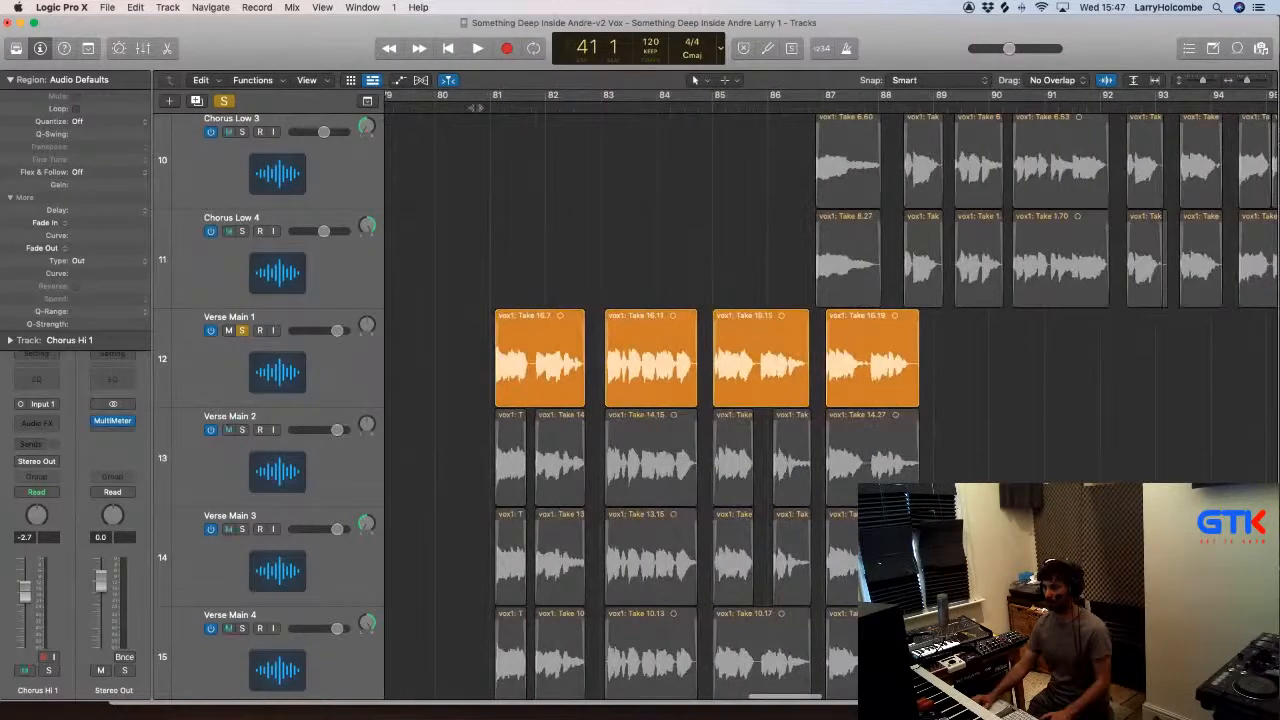
key(space)
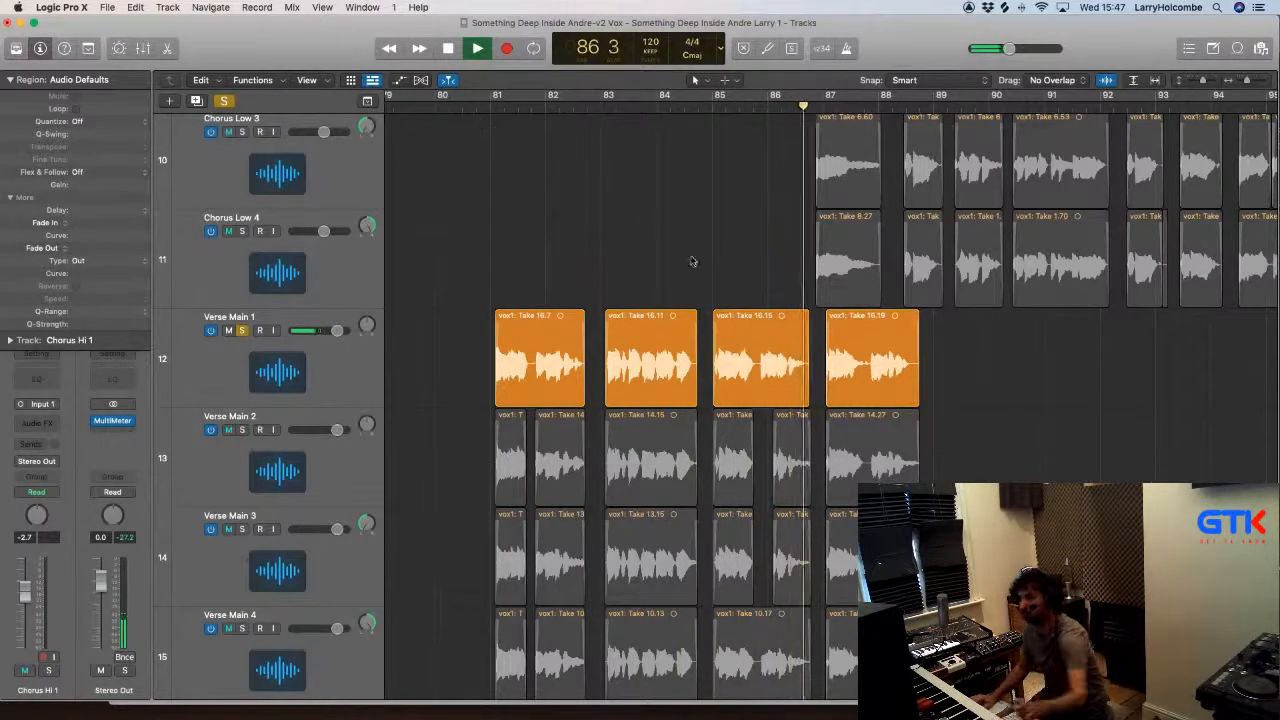
key(space)
Step: Set a cycle range over bars 85–88, play it, and select Verse Main 1
click(700, 98)
key(space)
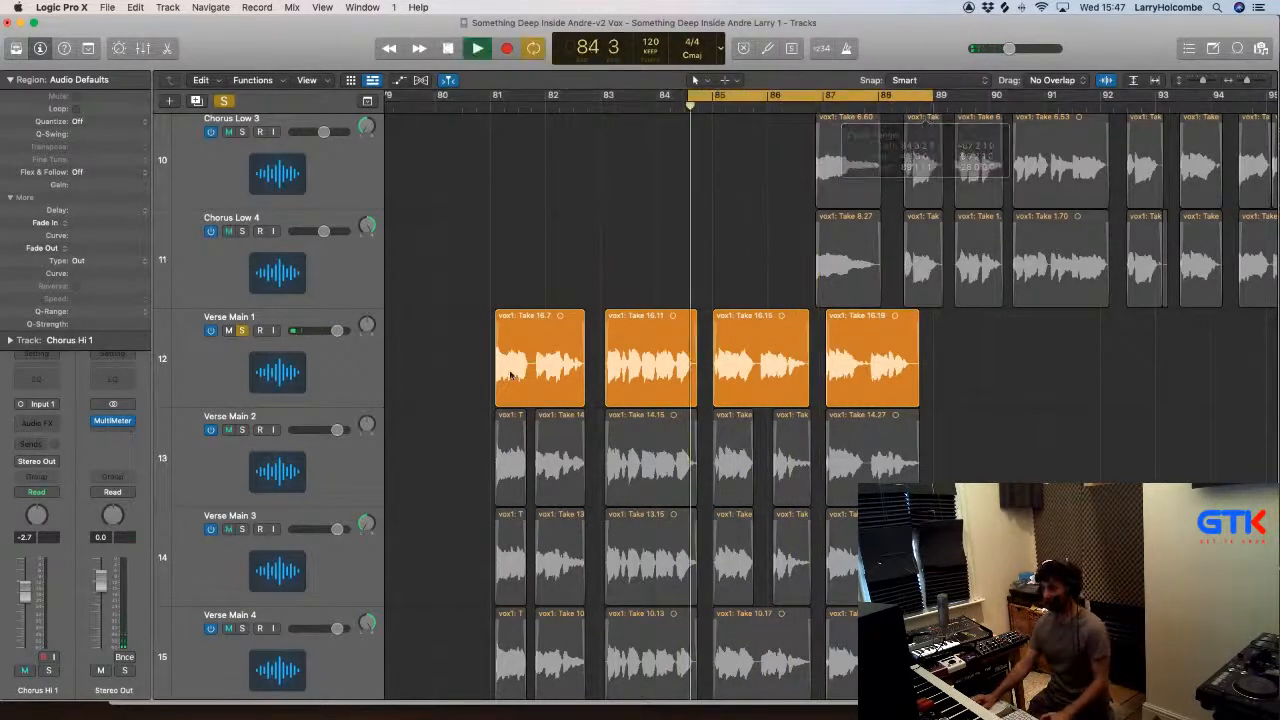
click(286, 374)
Step: Insert the mono Waves VU Meter on Verse Main 1 and move its window off the regions
key(space)
click(45, 422)
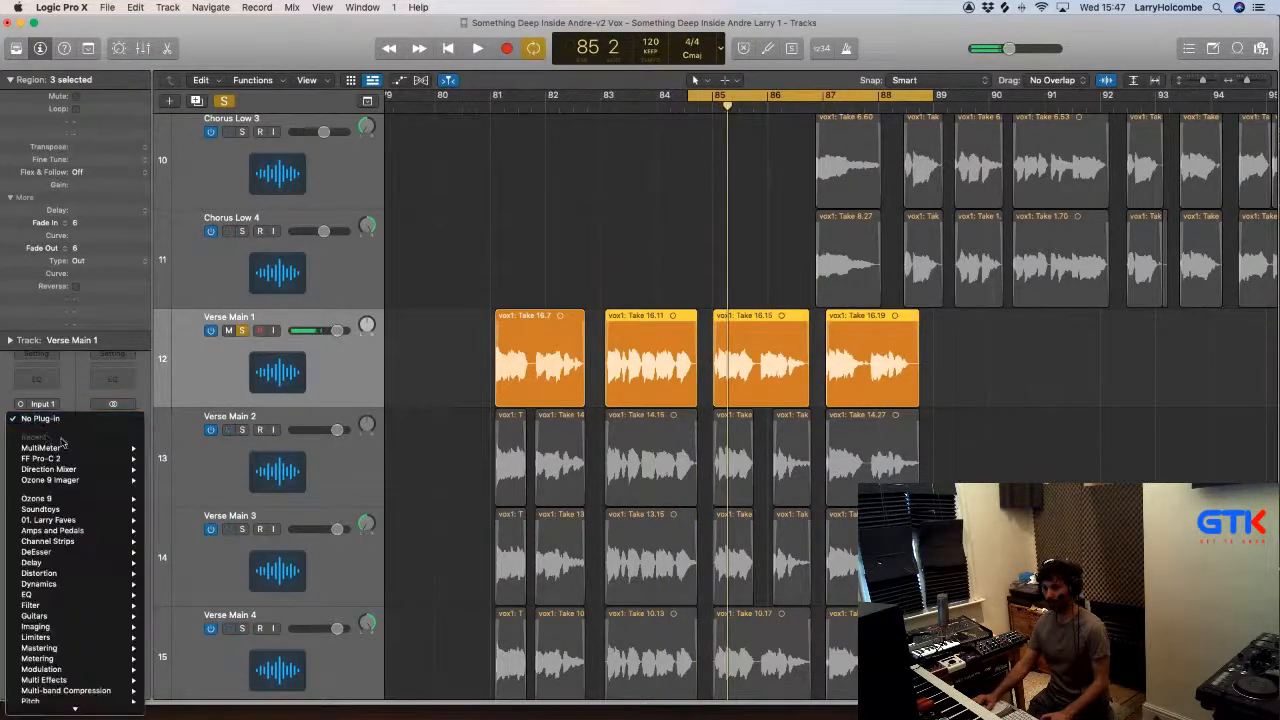
mouse_move(78, 699)
mouse_move(168, 697)
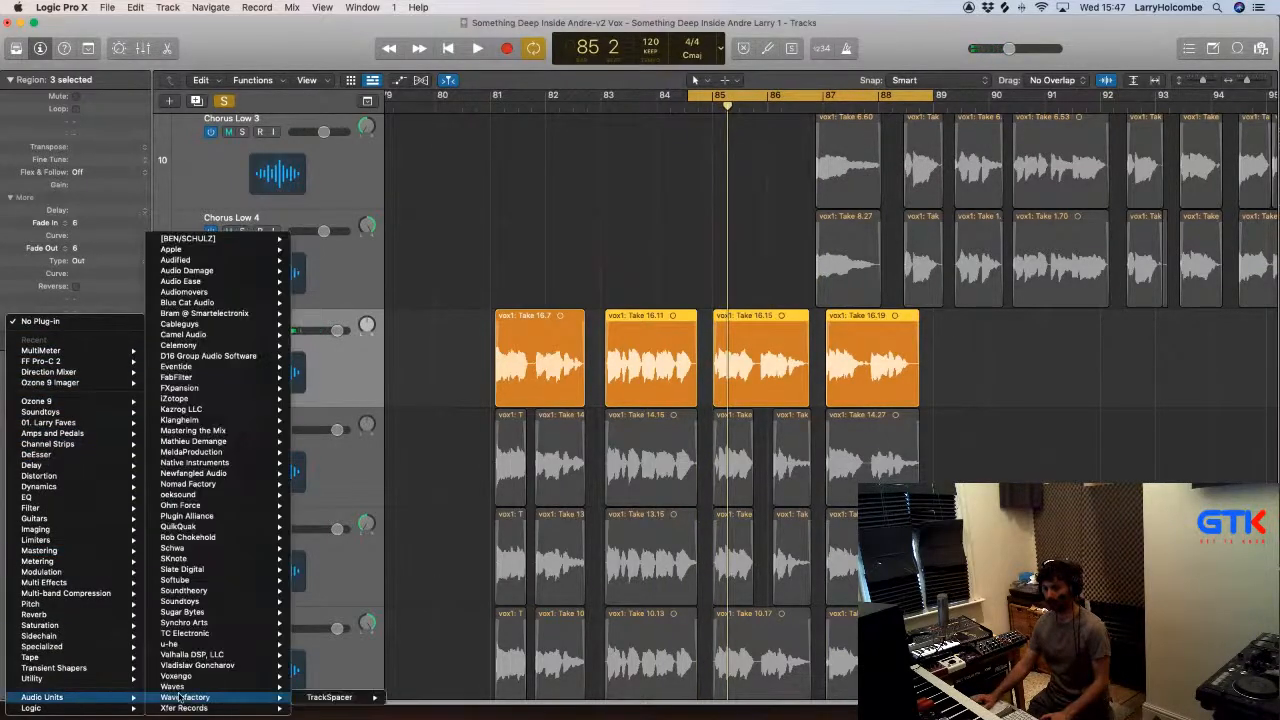
mouse_move(244, 688)
scroll(360, 680, down, 10)
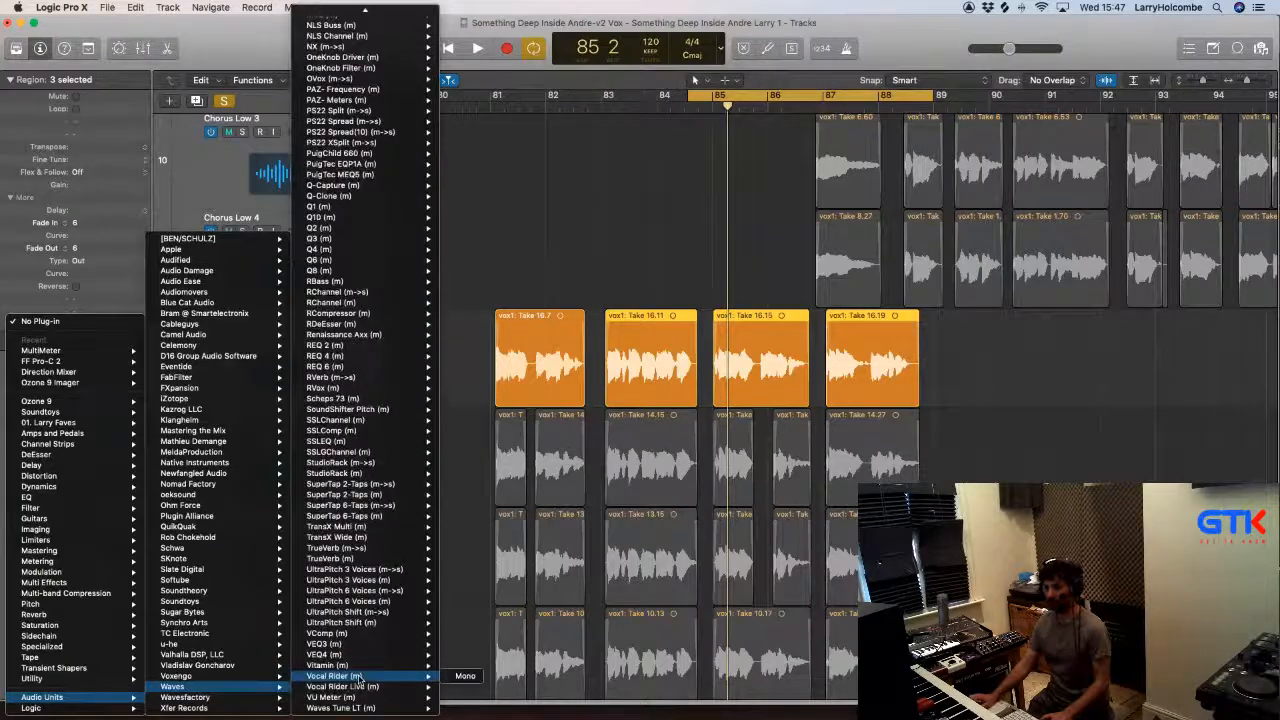
click(462, 697)
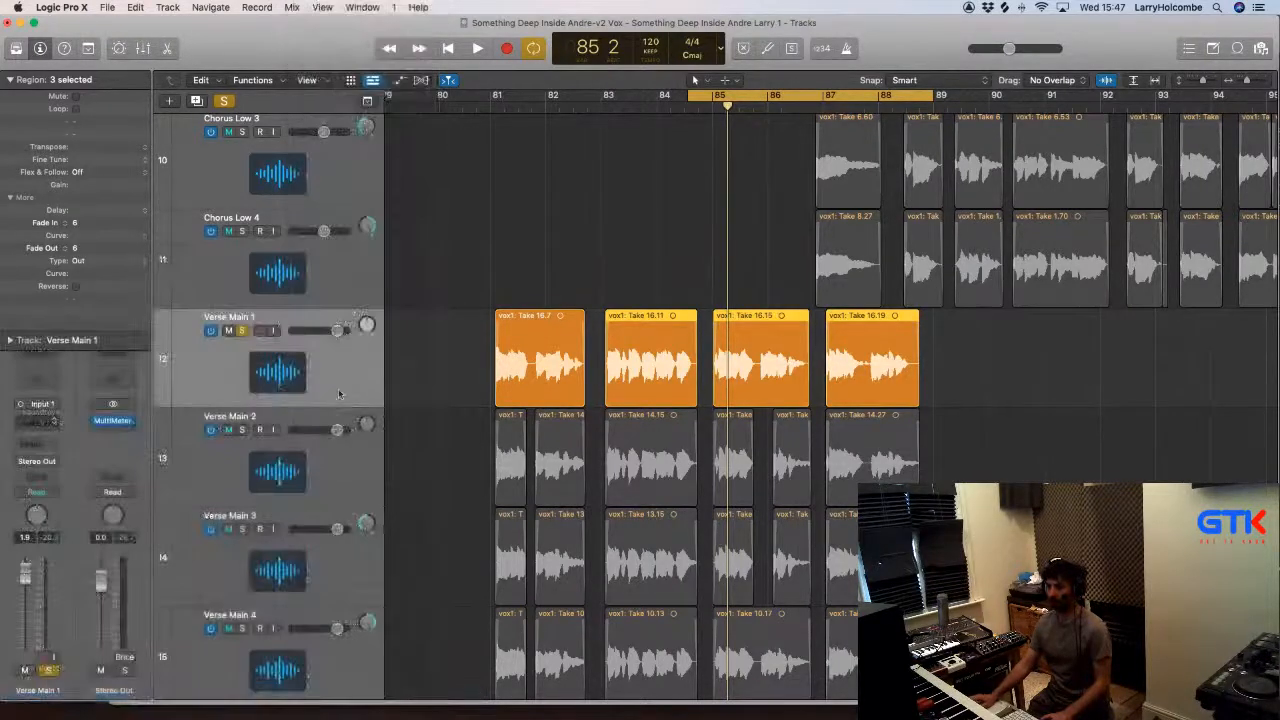
drag(479, 211, 212, 81)
Step: Play the bars 85–88 loop, zoomed in on those regions, while reading the VU meter
click(522, 192)
key(space)
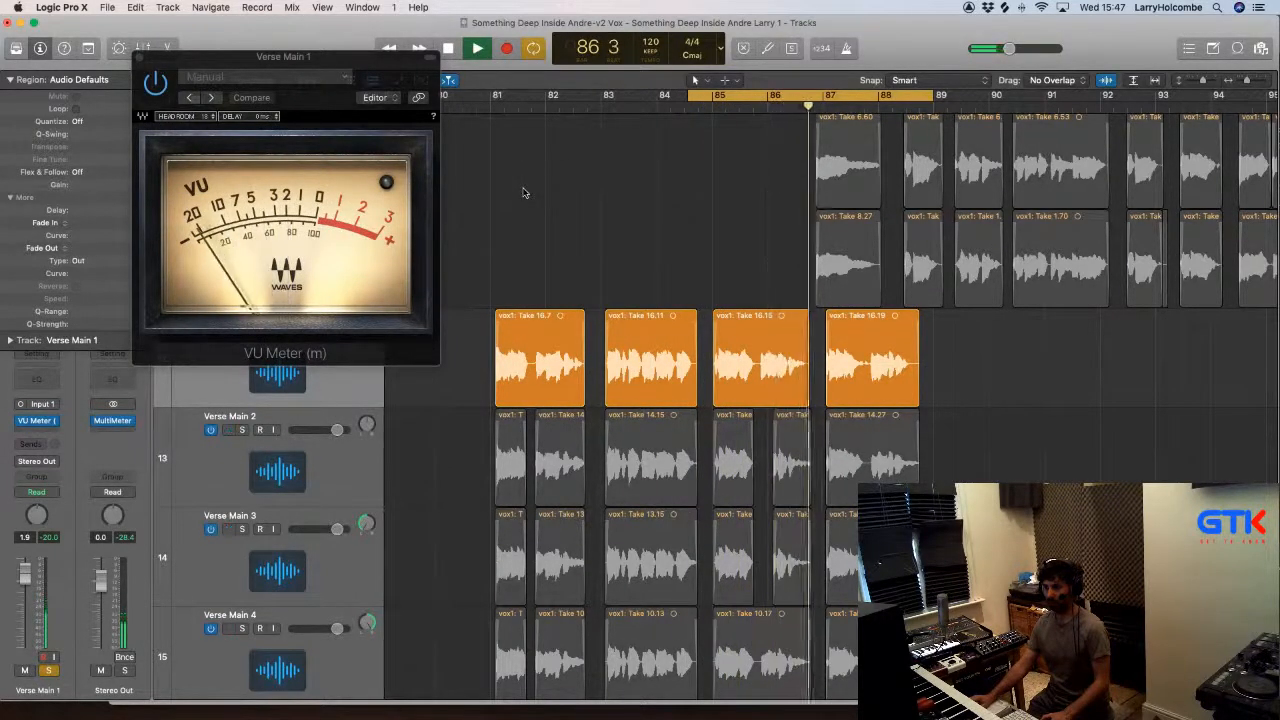
key(space)
drag(672, 258, 955, 475)
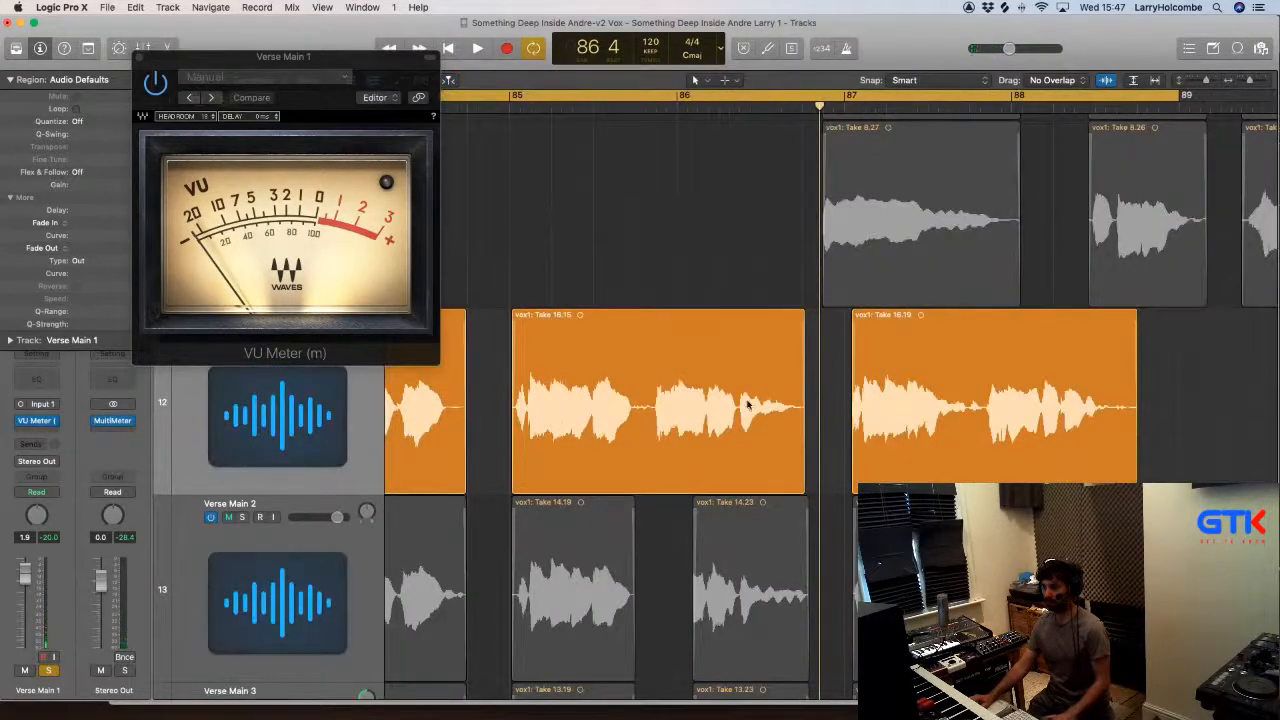
key(space)
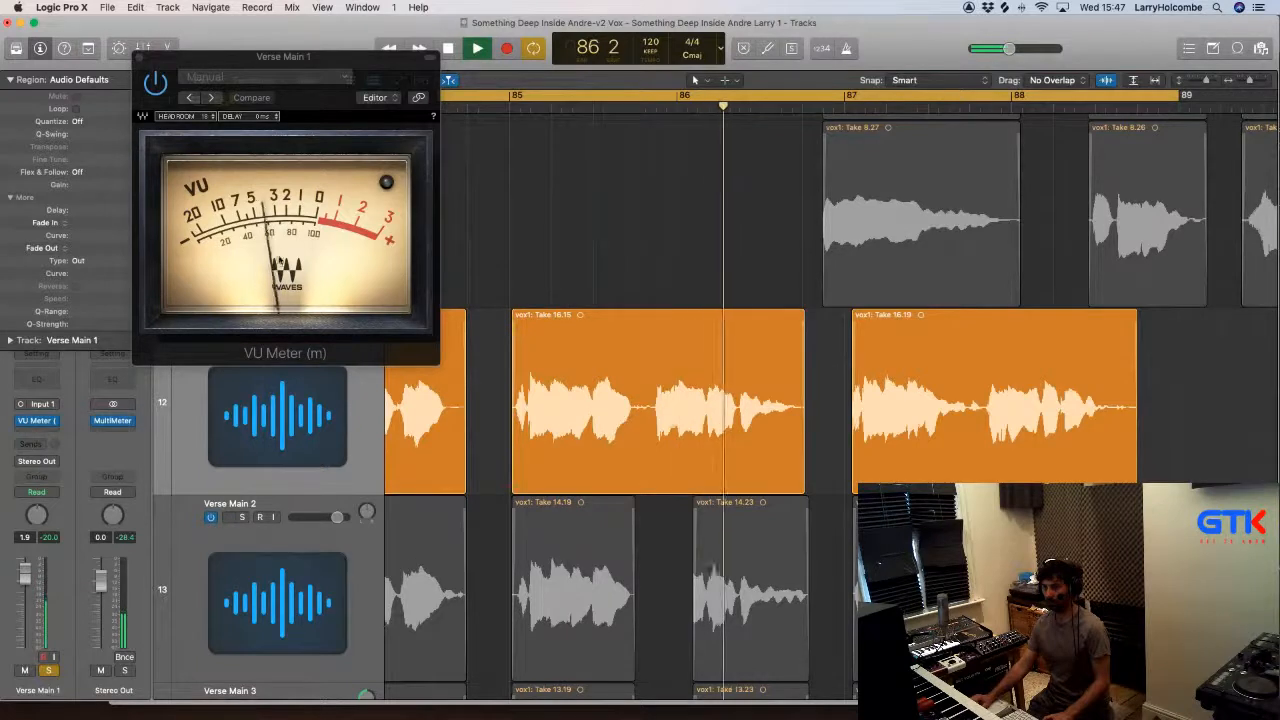
key(space)
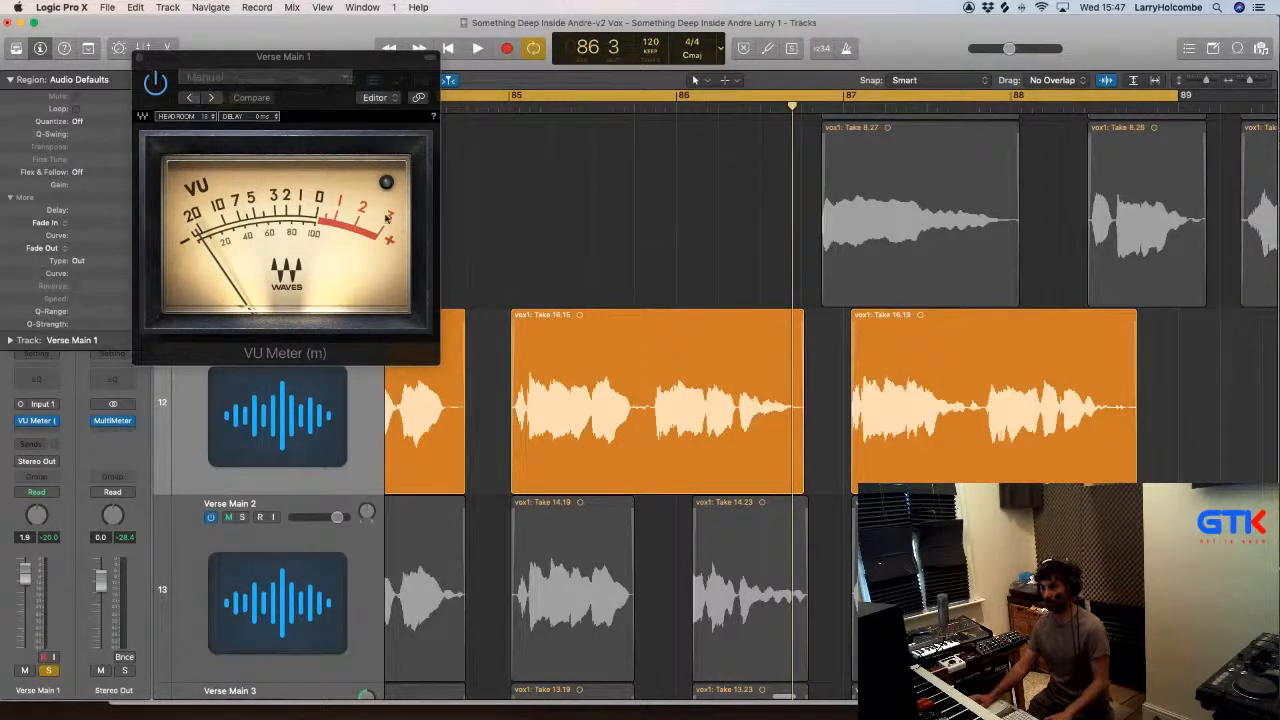
Step: Close the VU Meter window and unsolo Verse Main 1
click(139, 58)
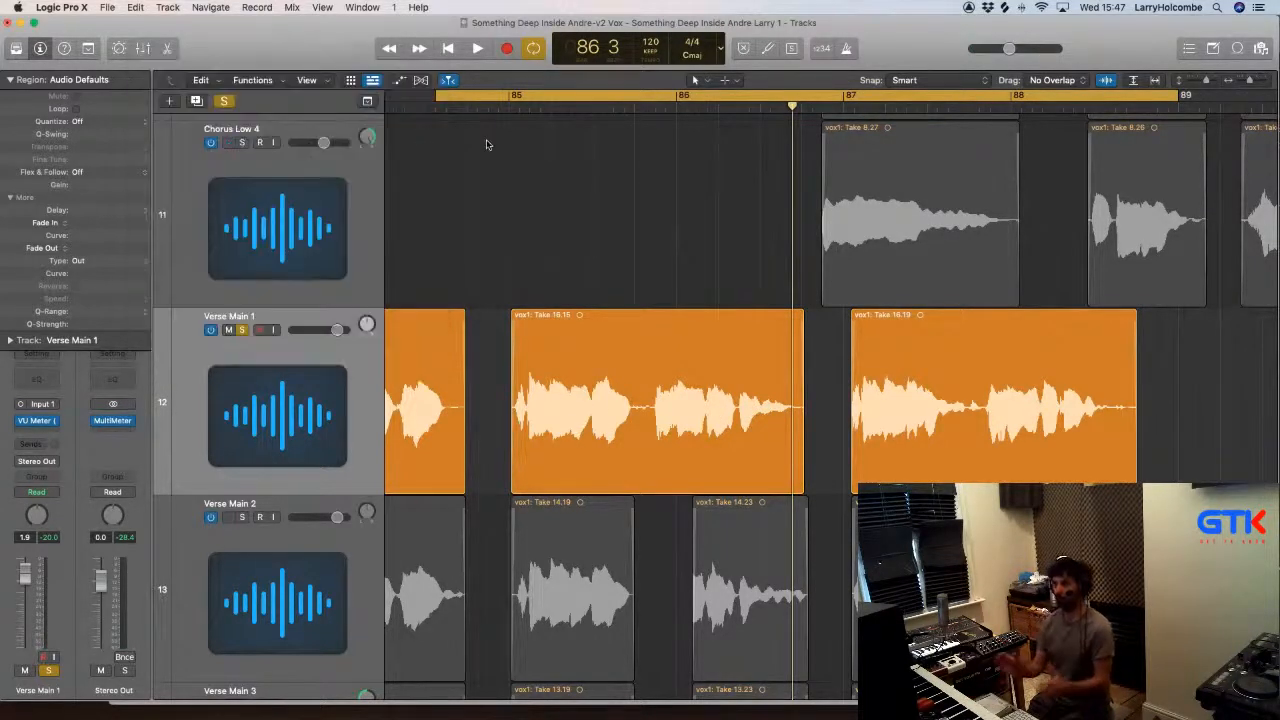
key(super+Up)
key(super+Up)
key(super+Up)
key(super+Up)
key(super+Up)
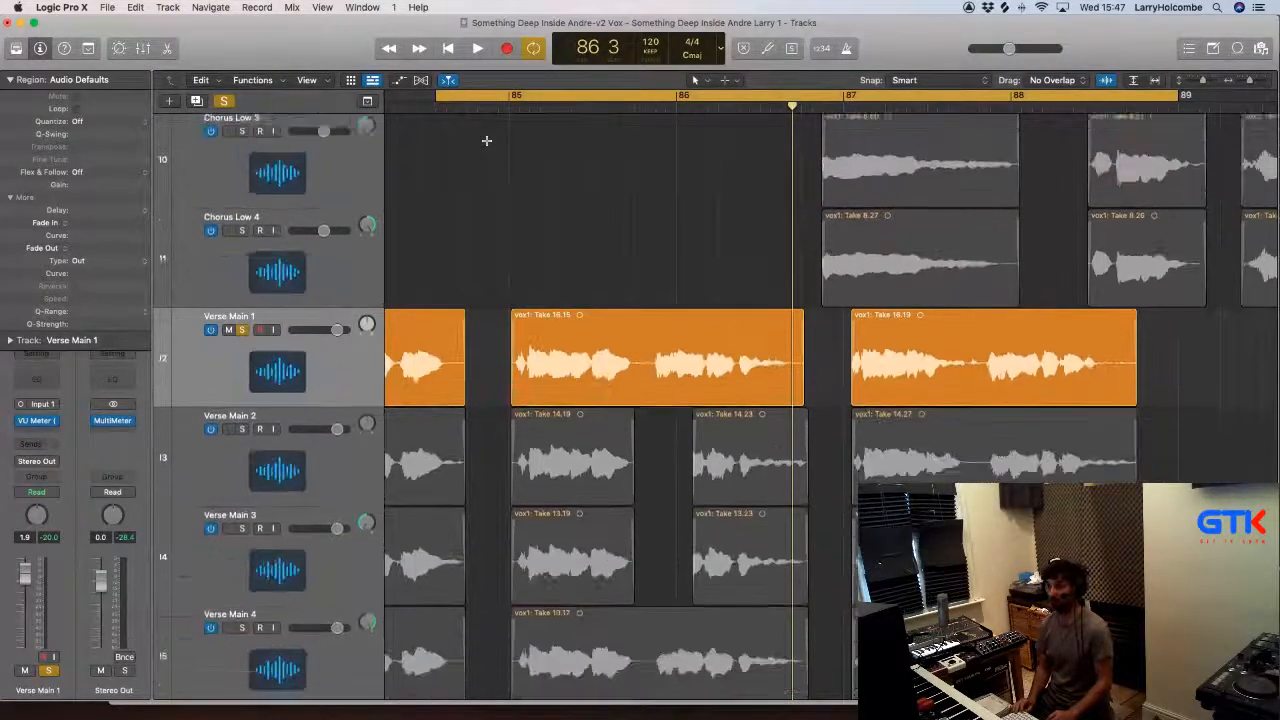
click(242, 353)
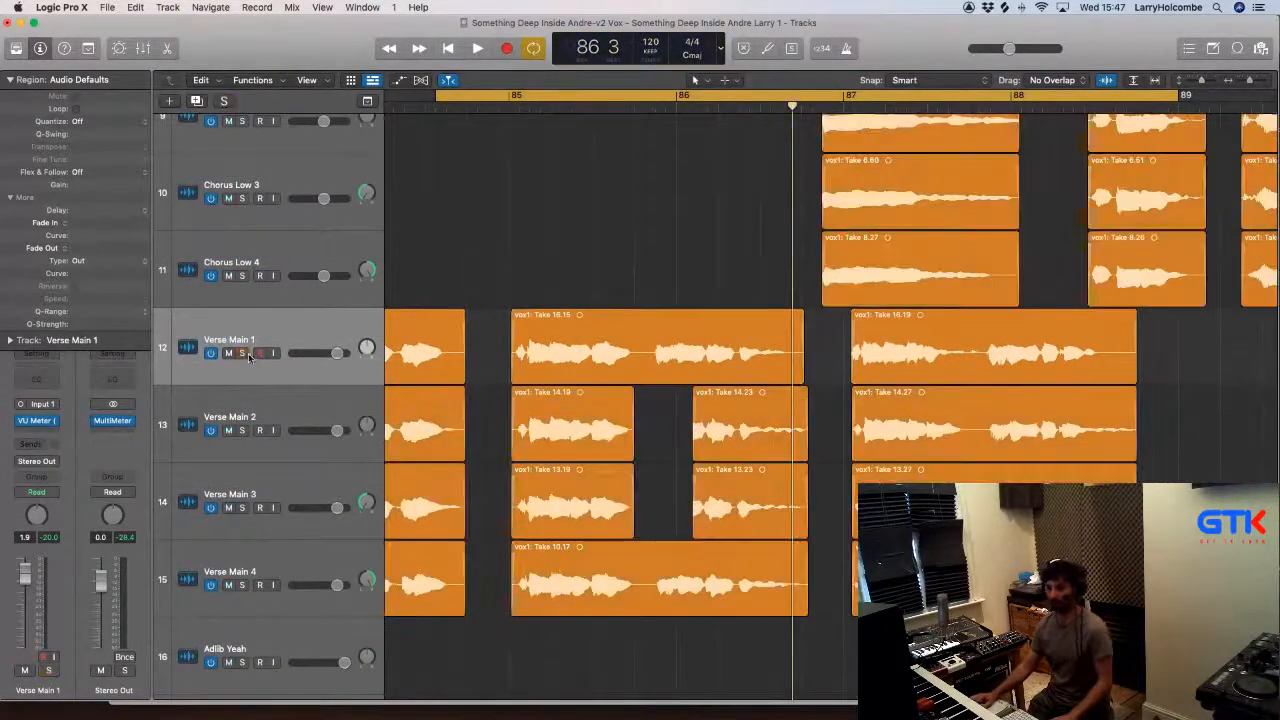
key(super+Left)
key(super+Up)
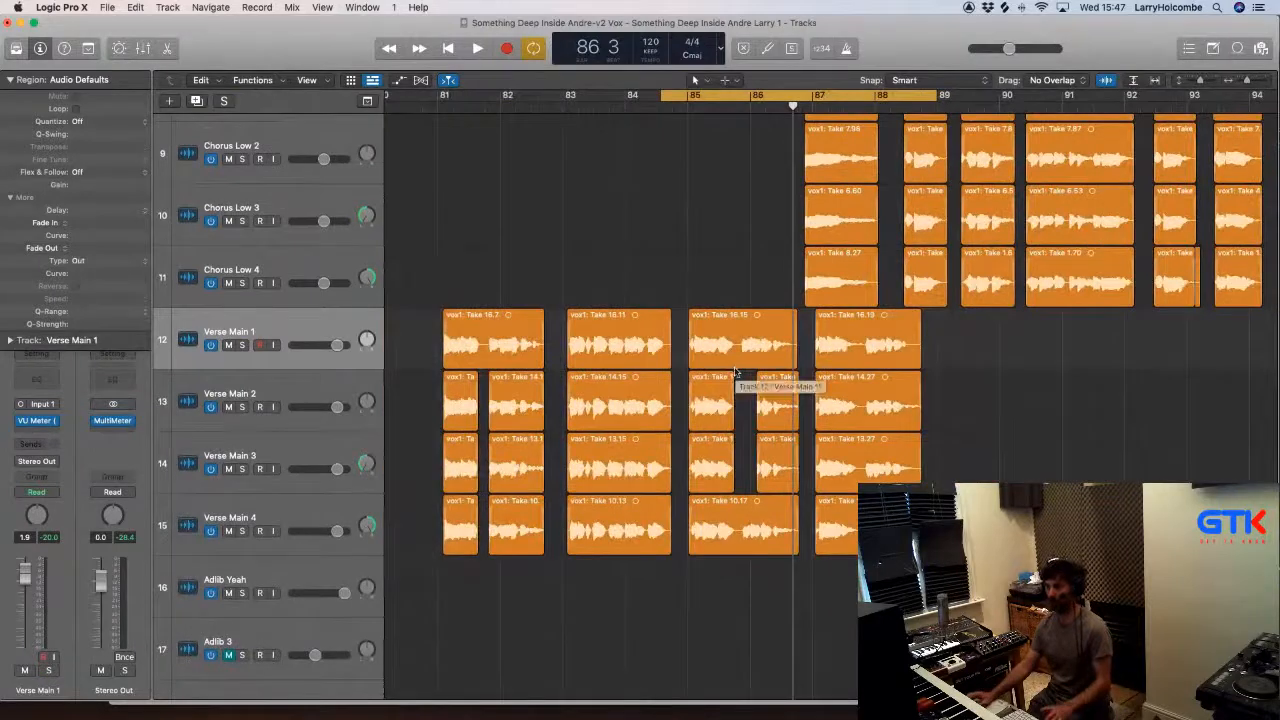
Step: Zoom in on bars 85–89 of the Verse Main tracks
scroll(735, 372, up, 2)
key(super+Up)
key(super+Up)
key(super+Up)
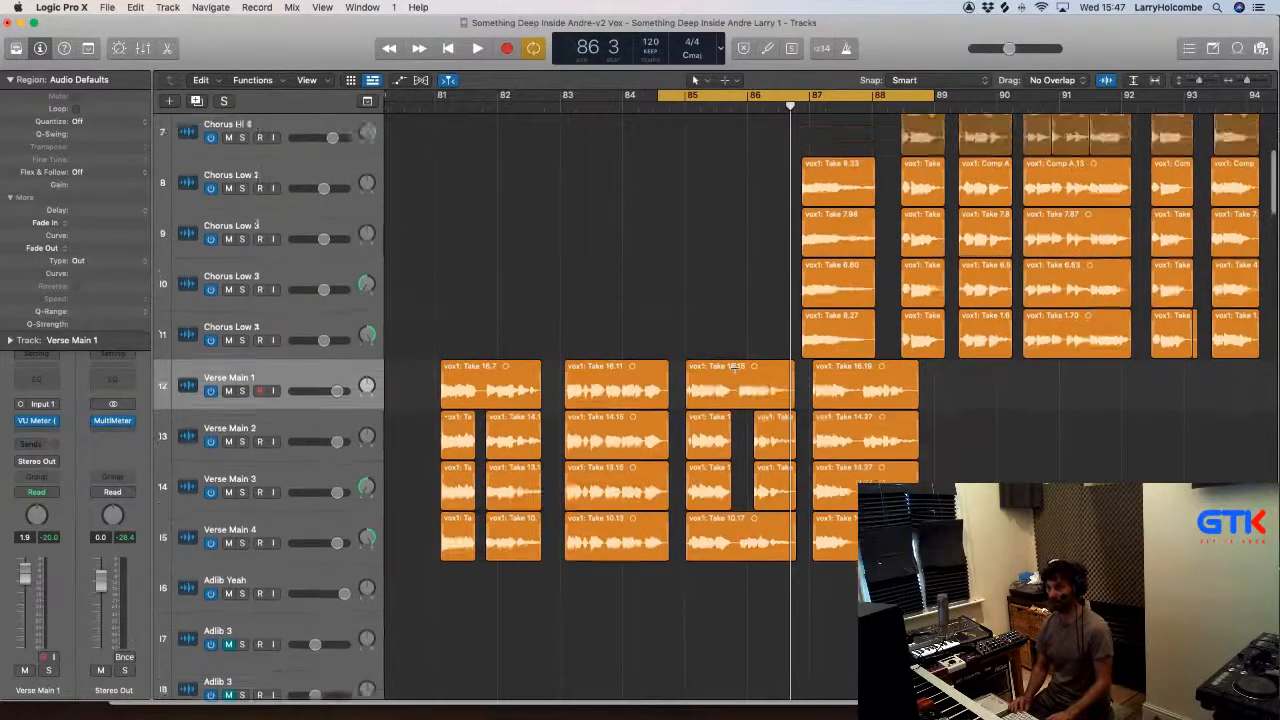
key(Up)
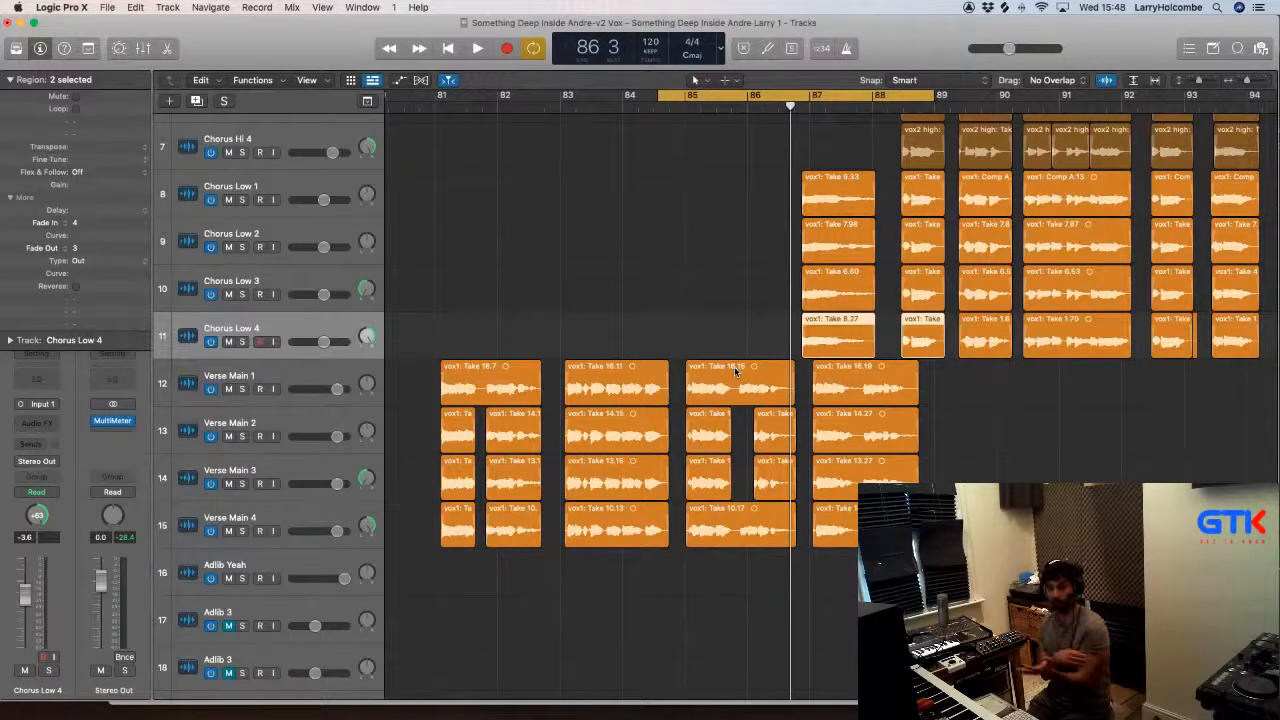
scroll(680, 330, right, 1)
click(621, 298)
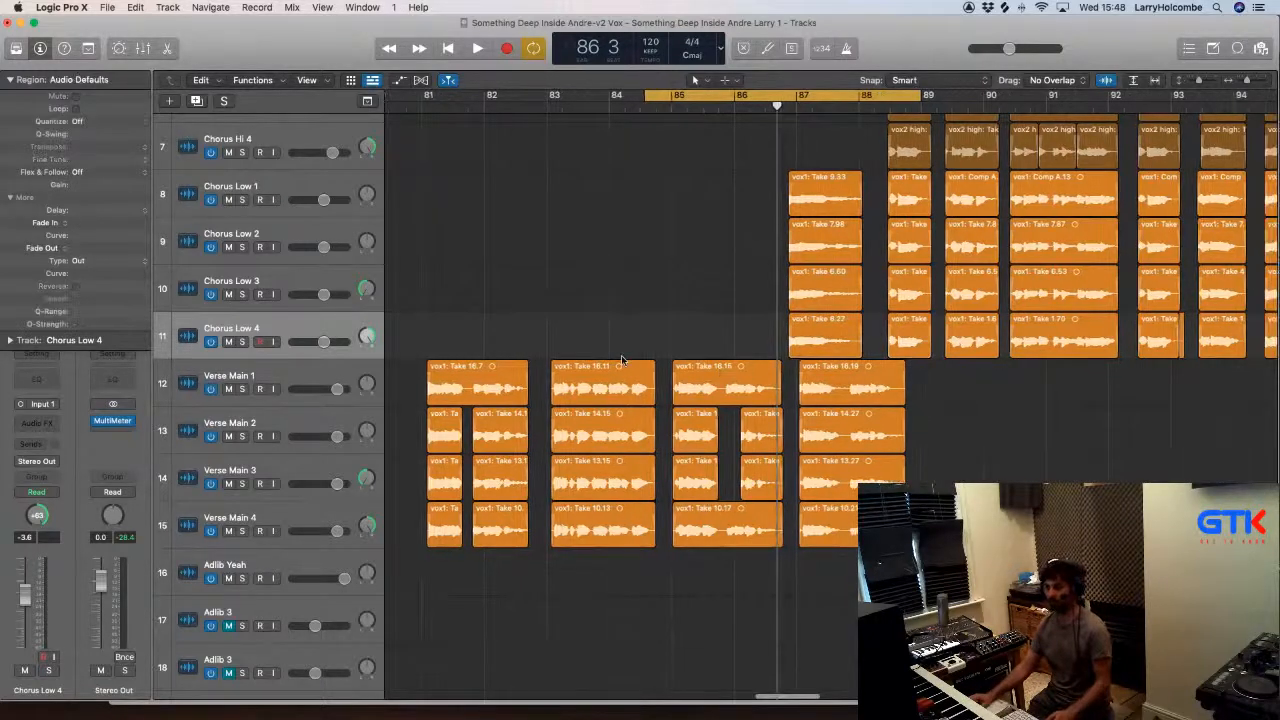
drag(629, 296, 978, 596)
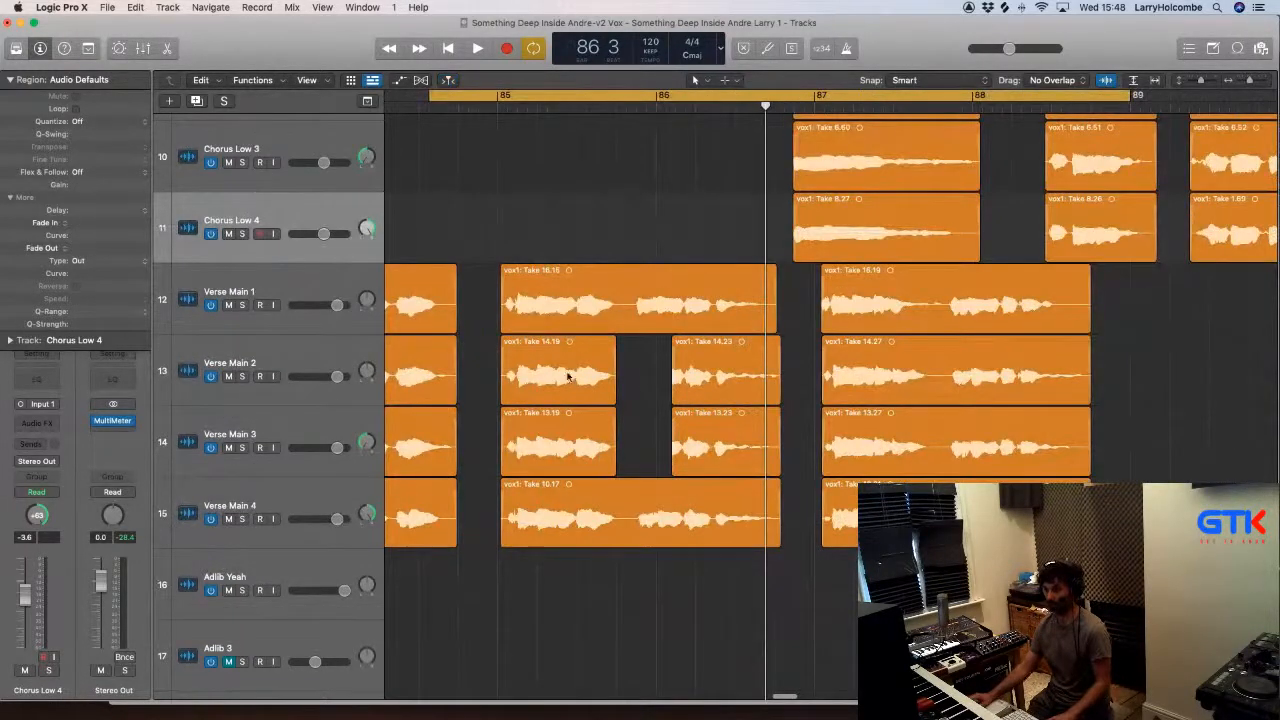
Step: Solo Verse Main 2, play the loop, and select Take 14.23 and Take 13.23 near bar 86
click(242, 376)
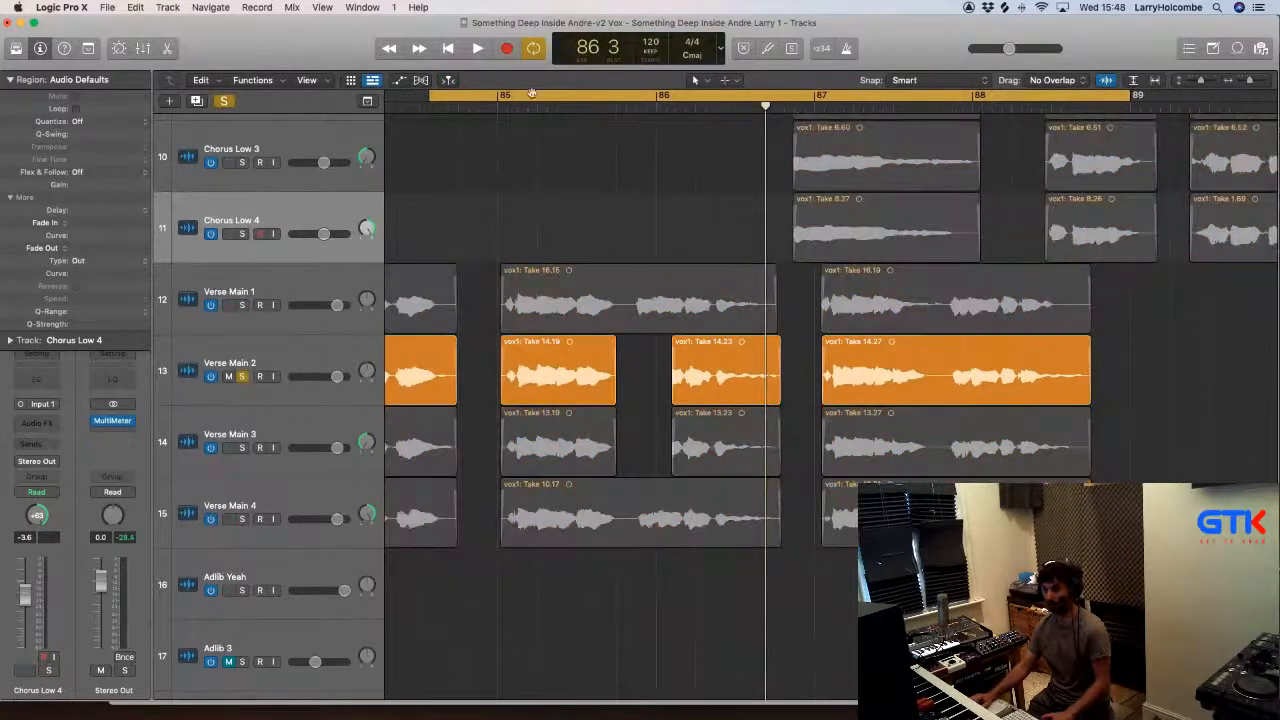
key(space)
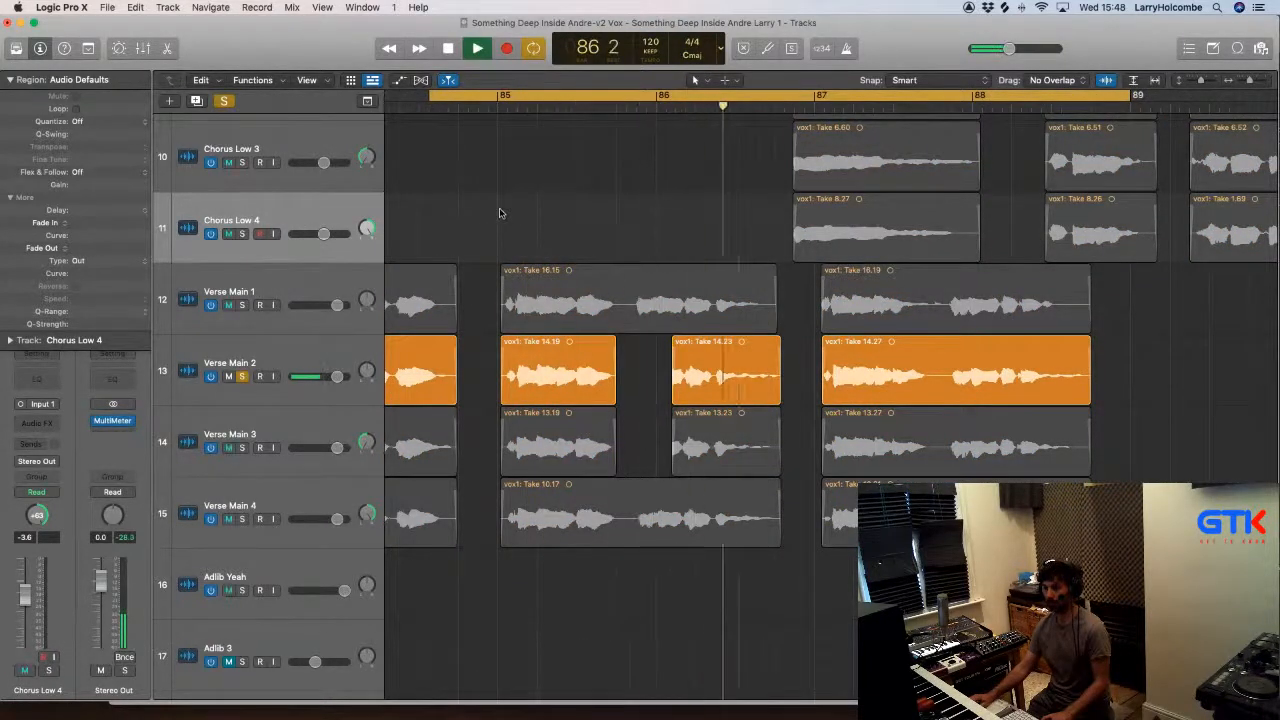
key(space)
drag(561, 220, 680, 416)
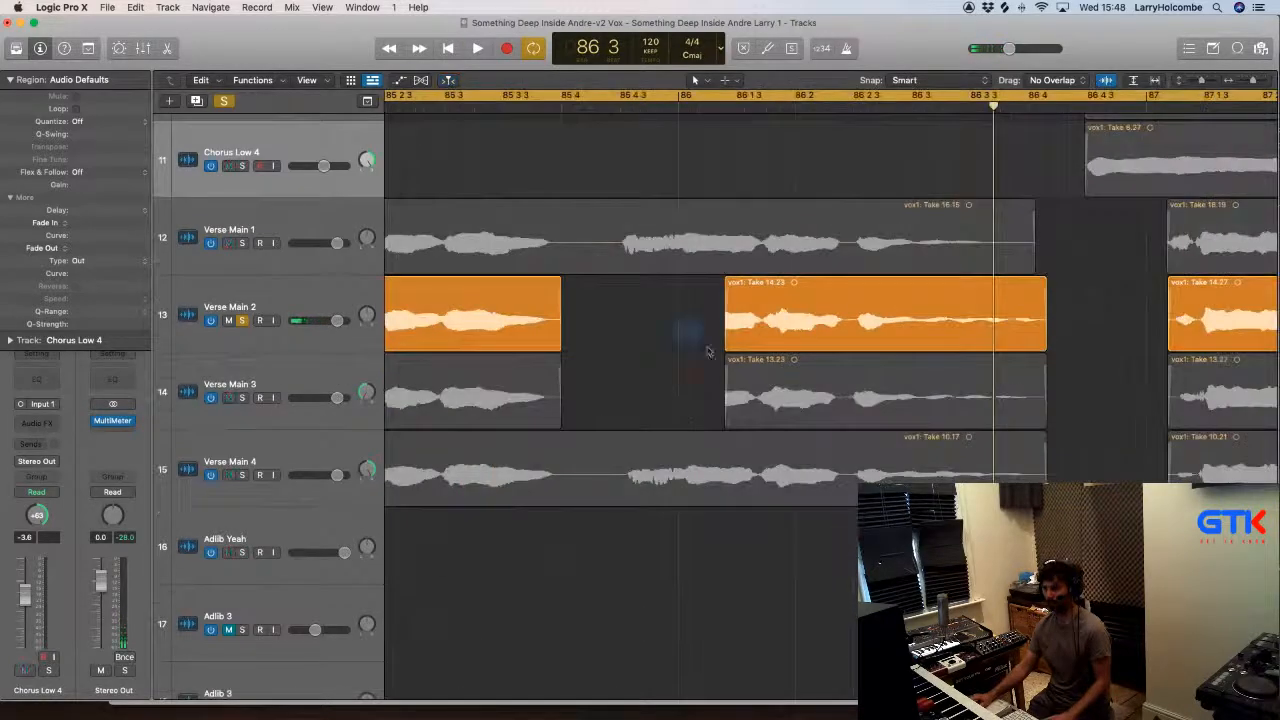
drag(707, 351, 606, 414)
key(space)
key(super+Up)
key(super+Up)
key(super+Up)
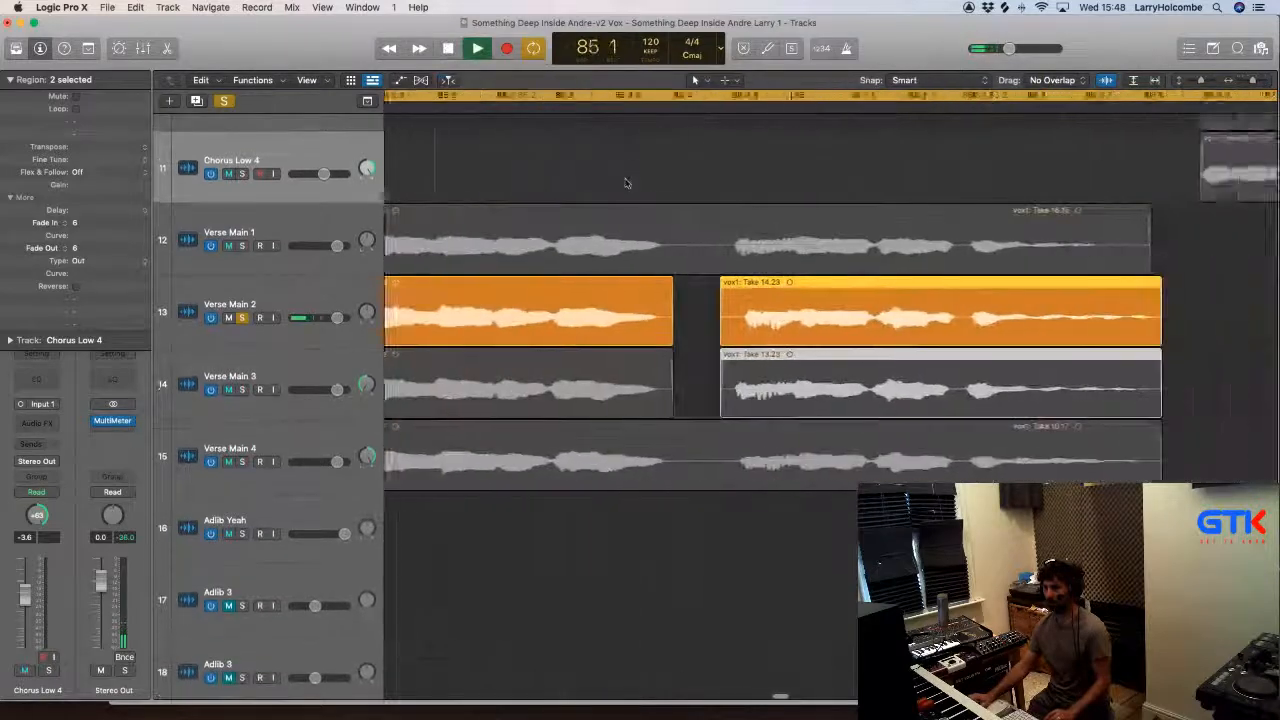
key(super+Left)
key(super+Left)
key(super+Left)
Step: Unsolo Verse Main 2, turn off the cycle range, and shrink track heights
click(575, 172)
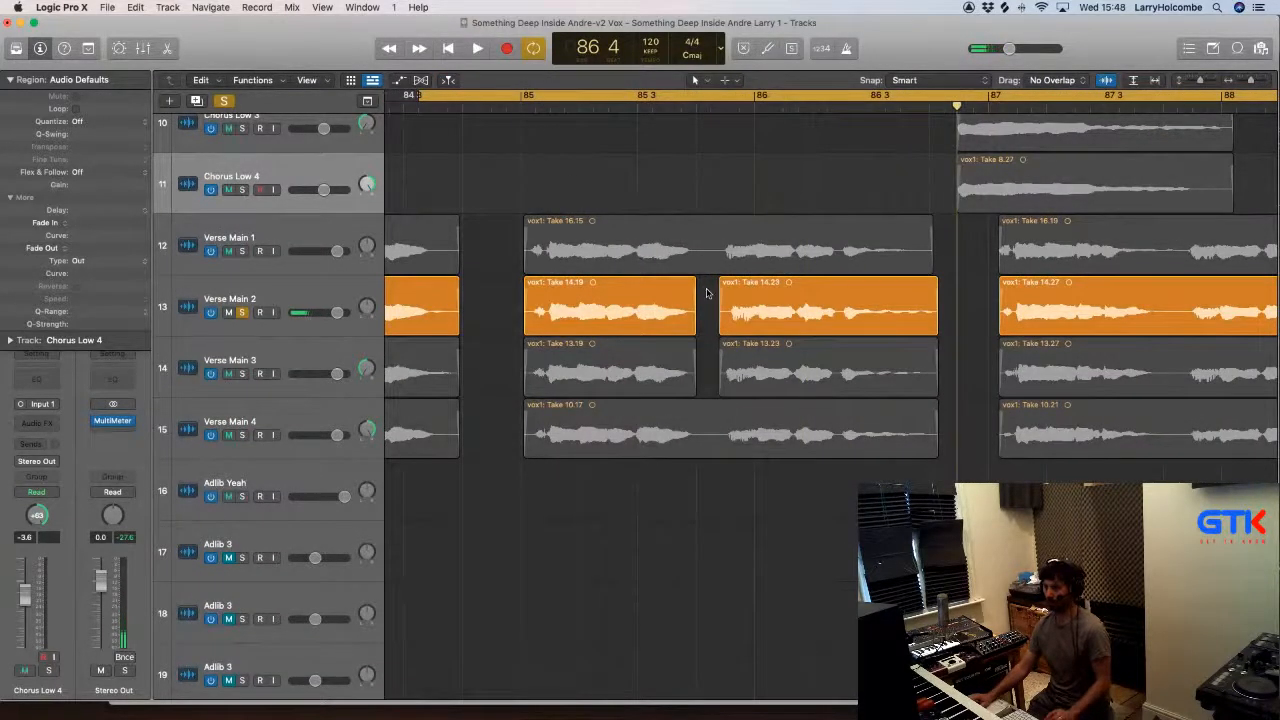
scroll(707, 293, left, 3)
scroll(800, 291, left, 4)
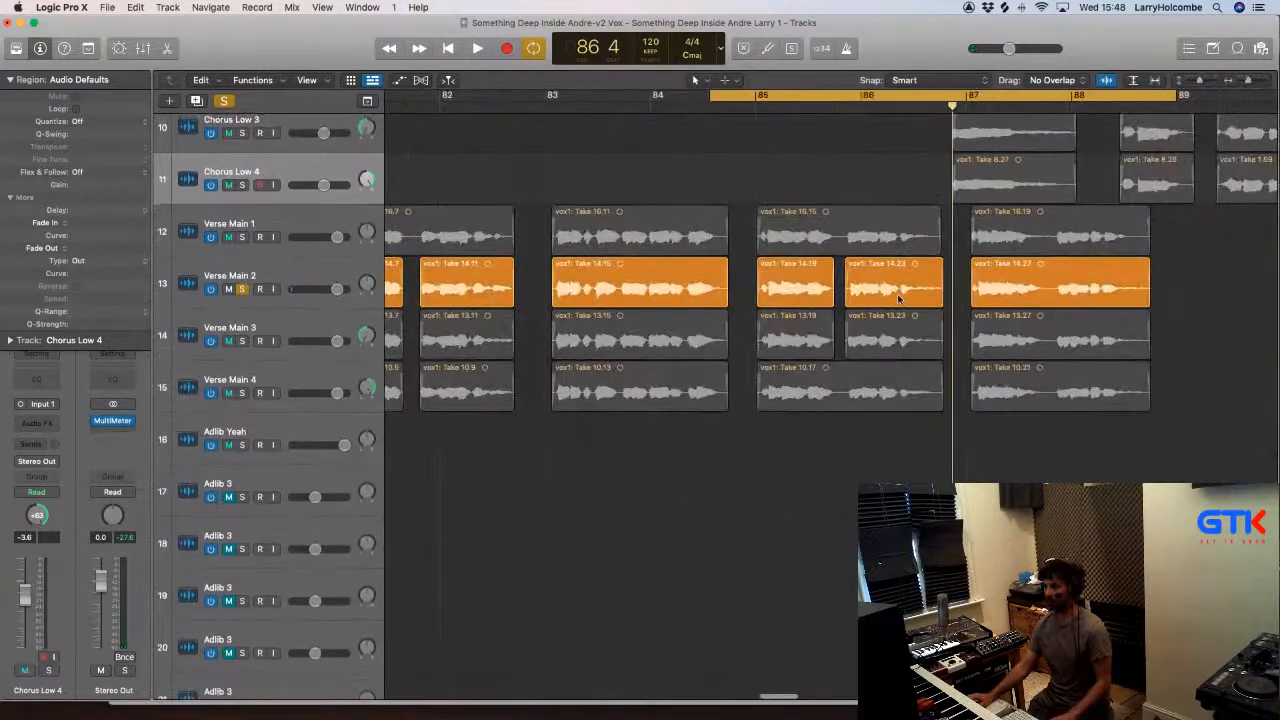
click(243, 289)
scroll(570, 286, left, 4)
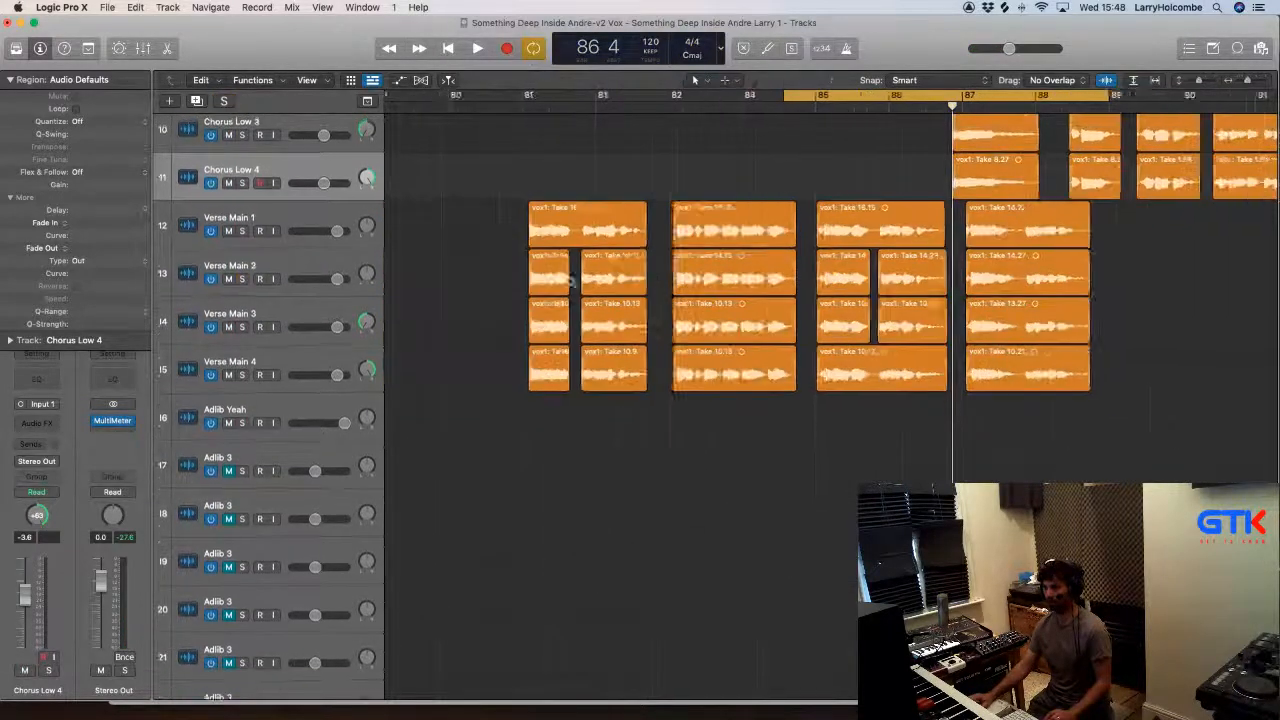
scroll(820, 181, up, 1)
click(851, 95)
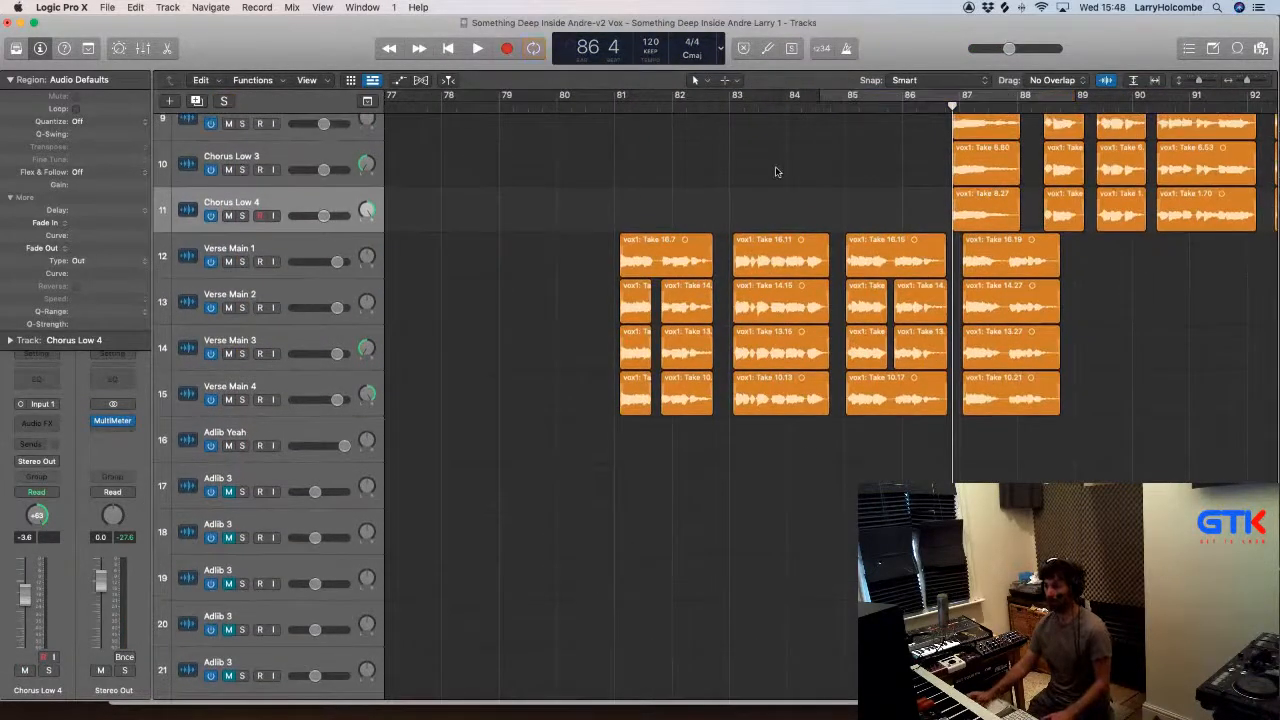
key(super+Up)
key(super+Up)
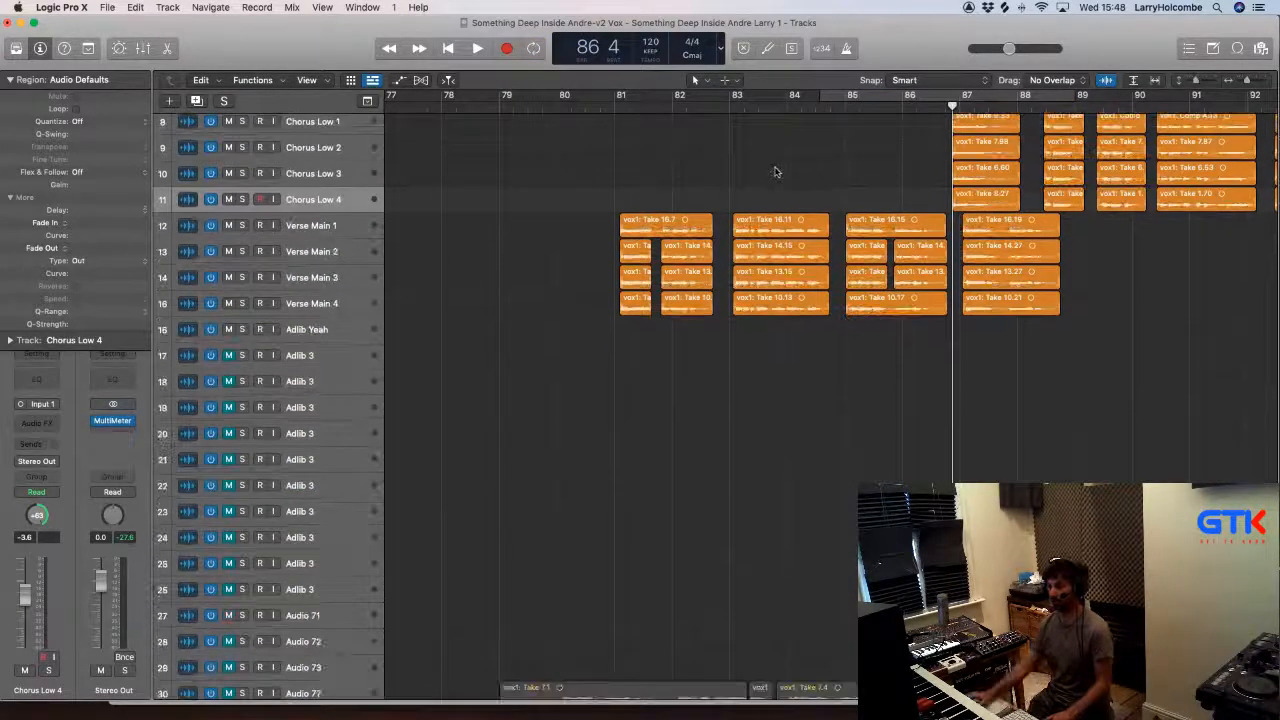
Step: Set a cycle over bars 40–52 and move the VU Meter insert to Stereo Out in the Mixer
scroll(780, 170, left, 8)
scroll(786, 170, up, 4)
scroll(787, 171, left, 8)
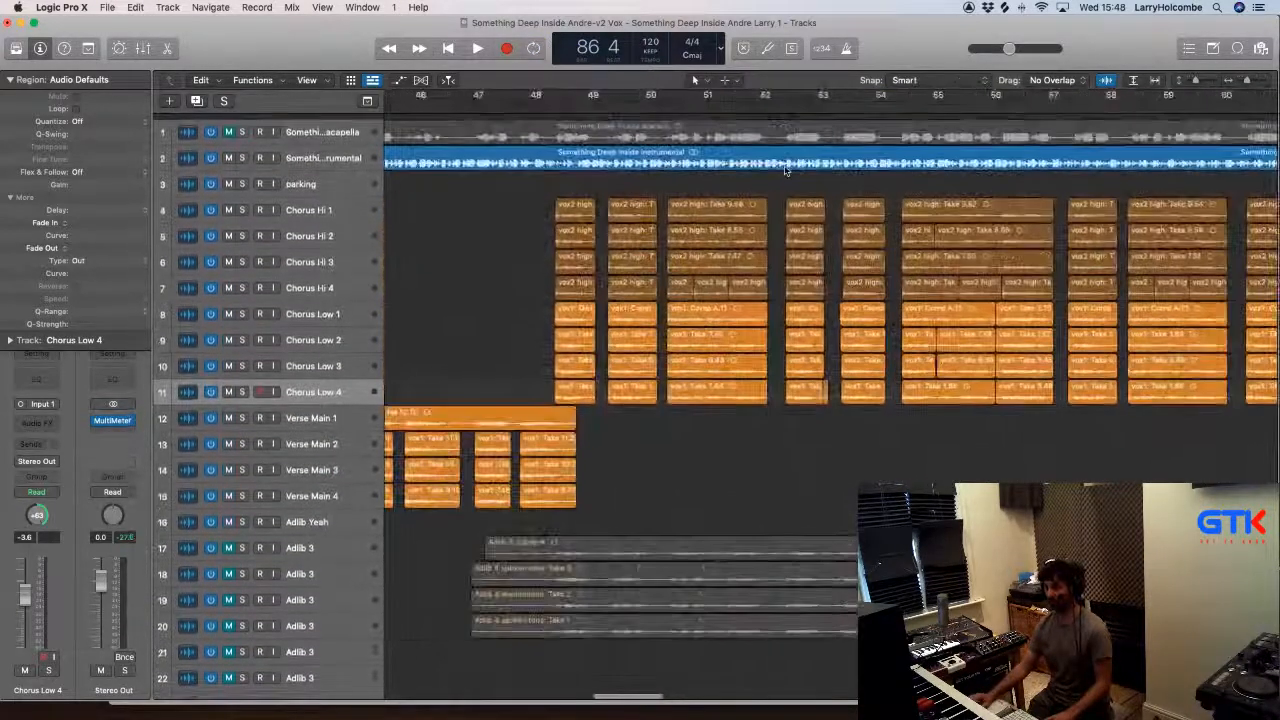
scroll(700, 160, left, 5)
scroll(626, 163, down, 2)
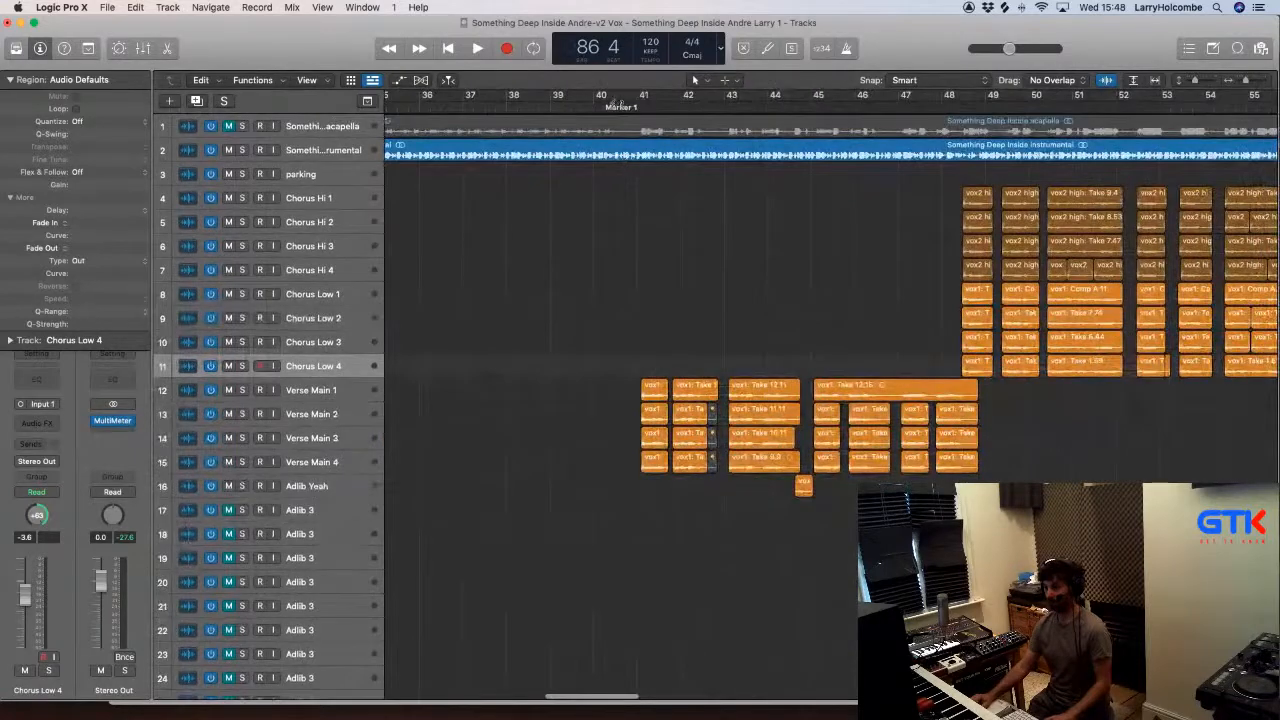
drag(612, 100, 1118, 100)
key(x)
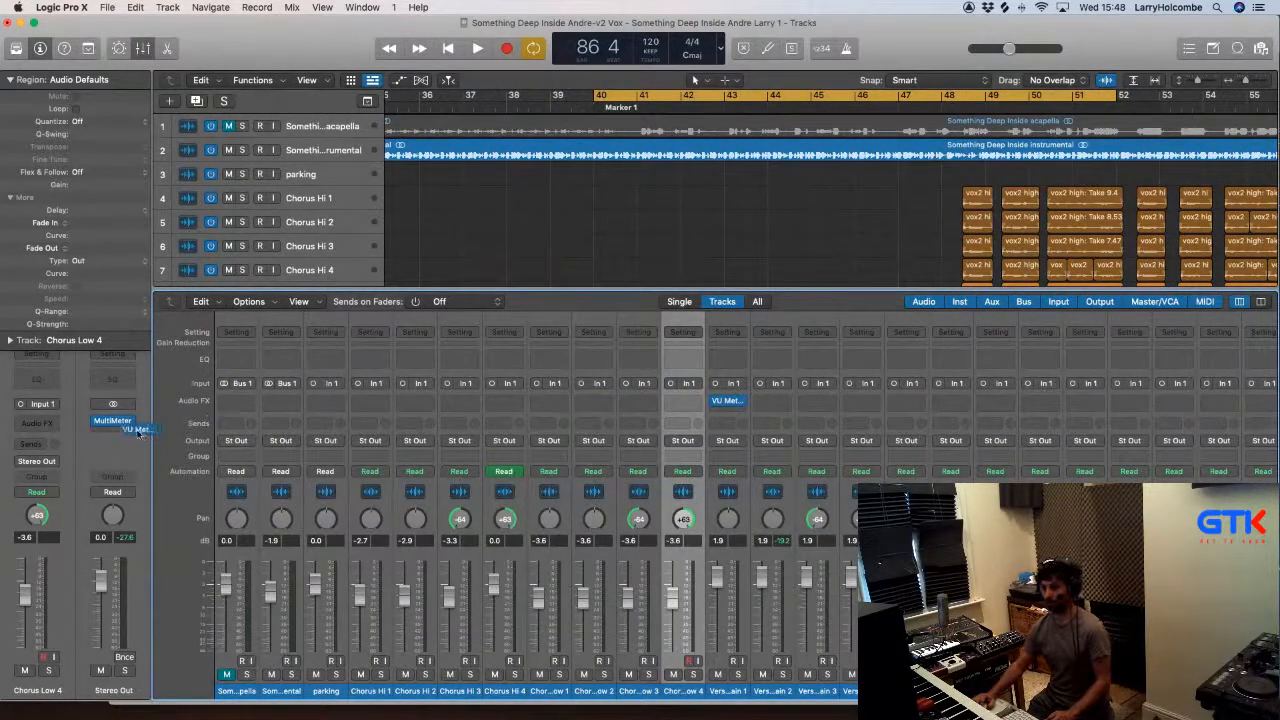
key(x)
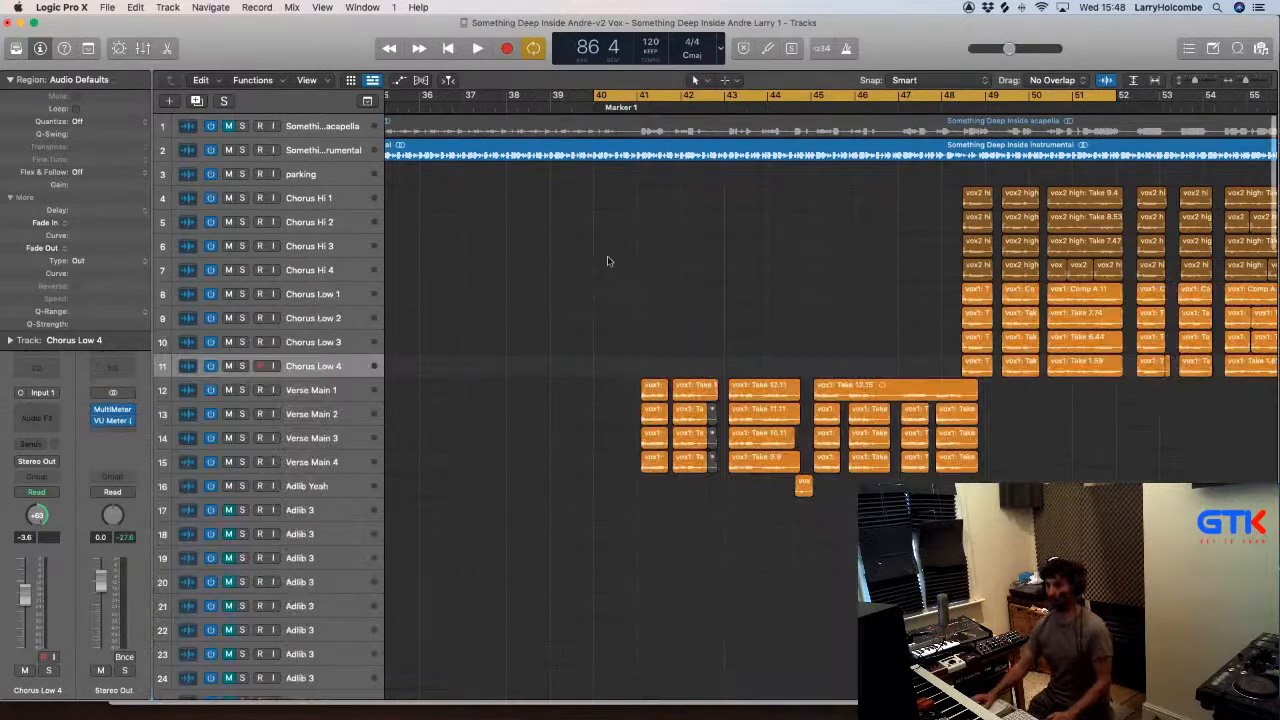
Step: Select Verse Main 1, narrow the cycle to bars 41–49, and play it
scroll(450, 360, left, 3)
click(324, 390)
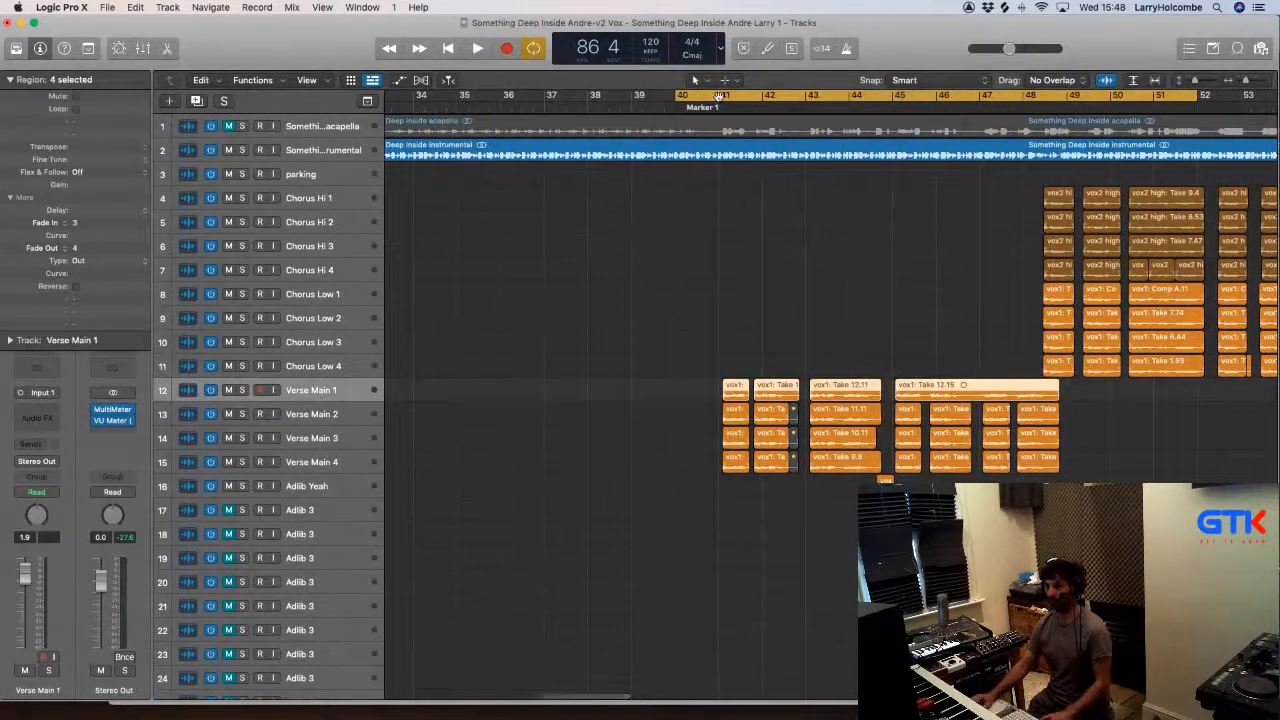
drag(718, 96, 1066, 98)
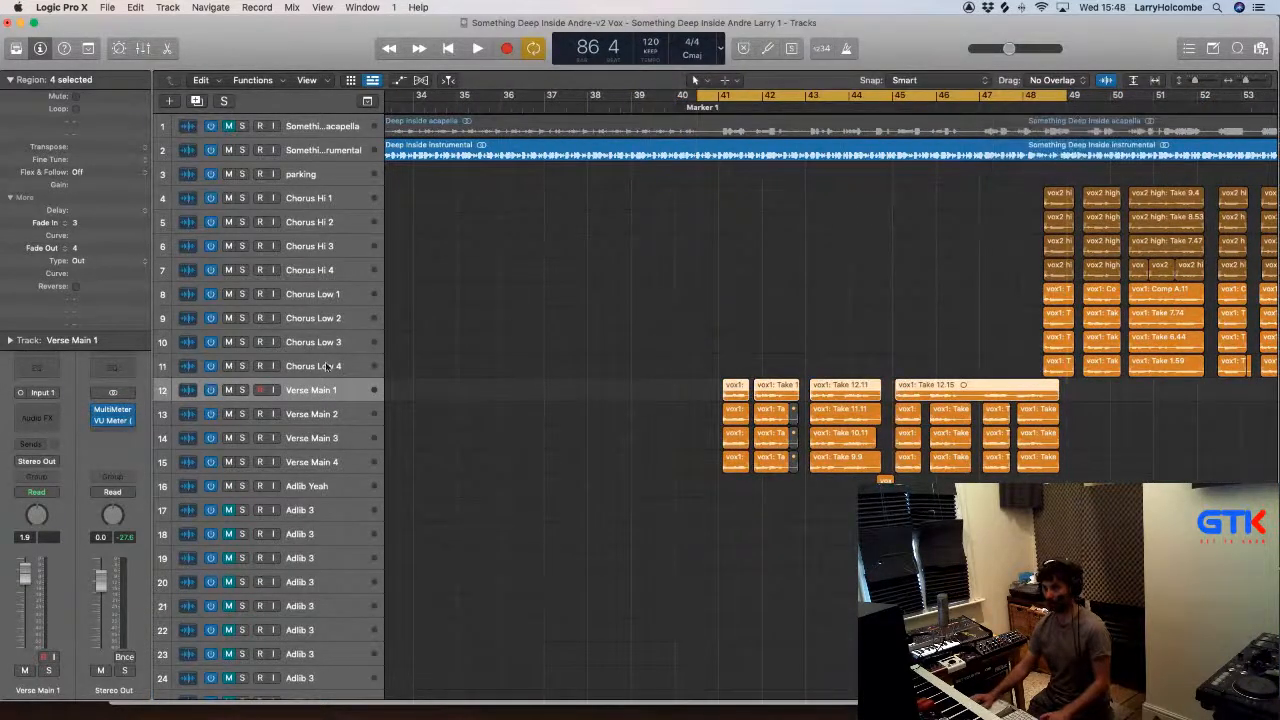
key(space)
Step: Replace Stereo Out's VU Meter with the Waves VU Meter Stereo version
click(113, 420)
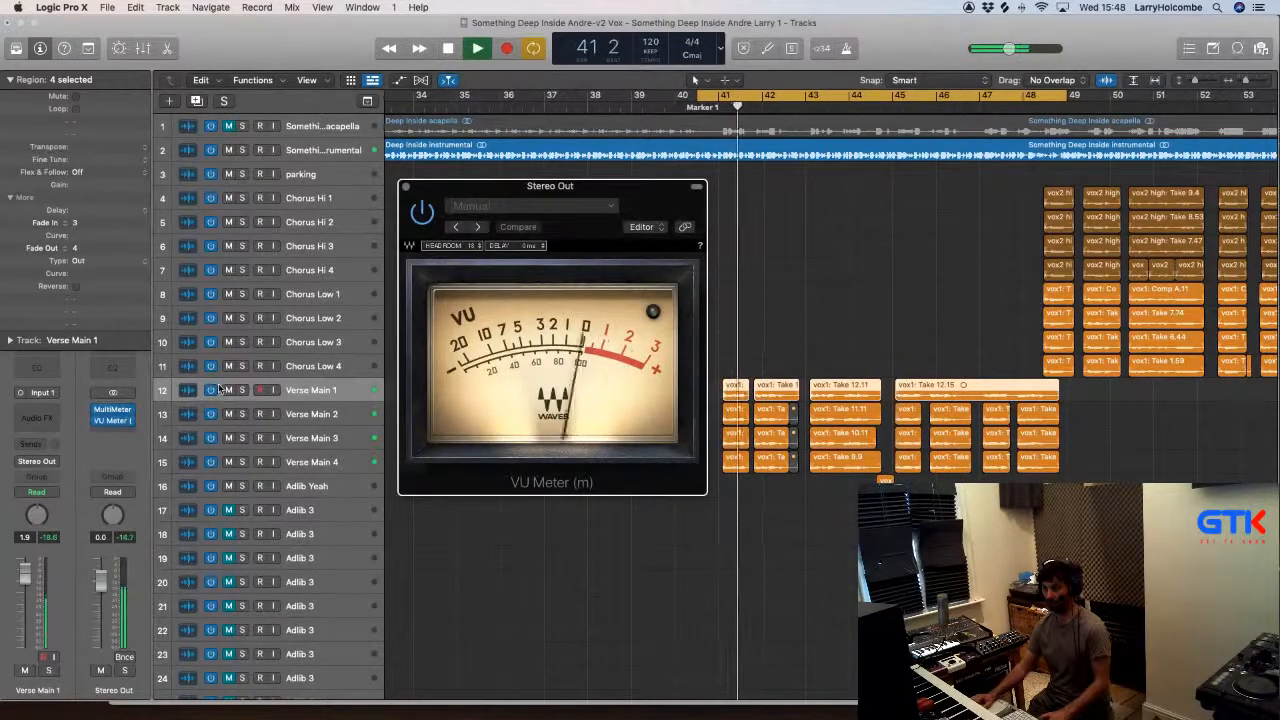
click(406, 187)
scroll(514, 218, left, 5)
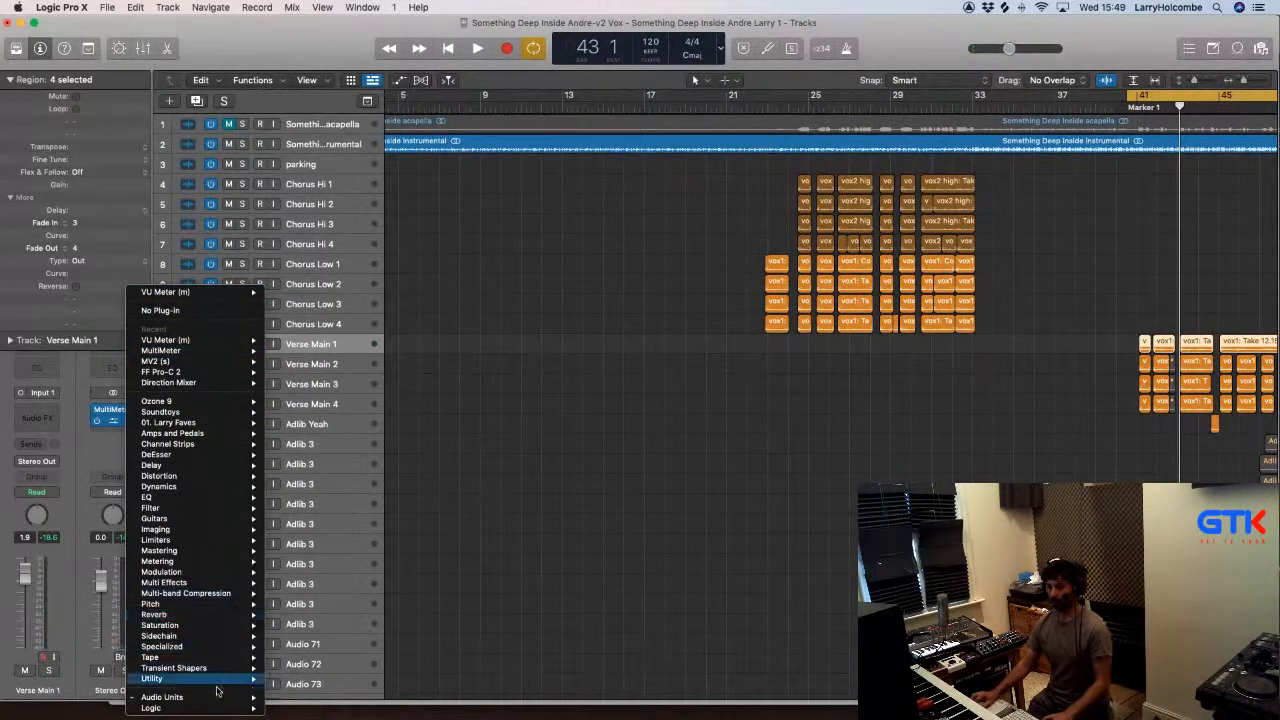
mouse_move(216, 697)
mouse_move(293, 689)
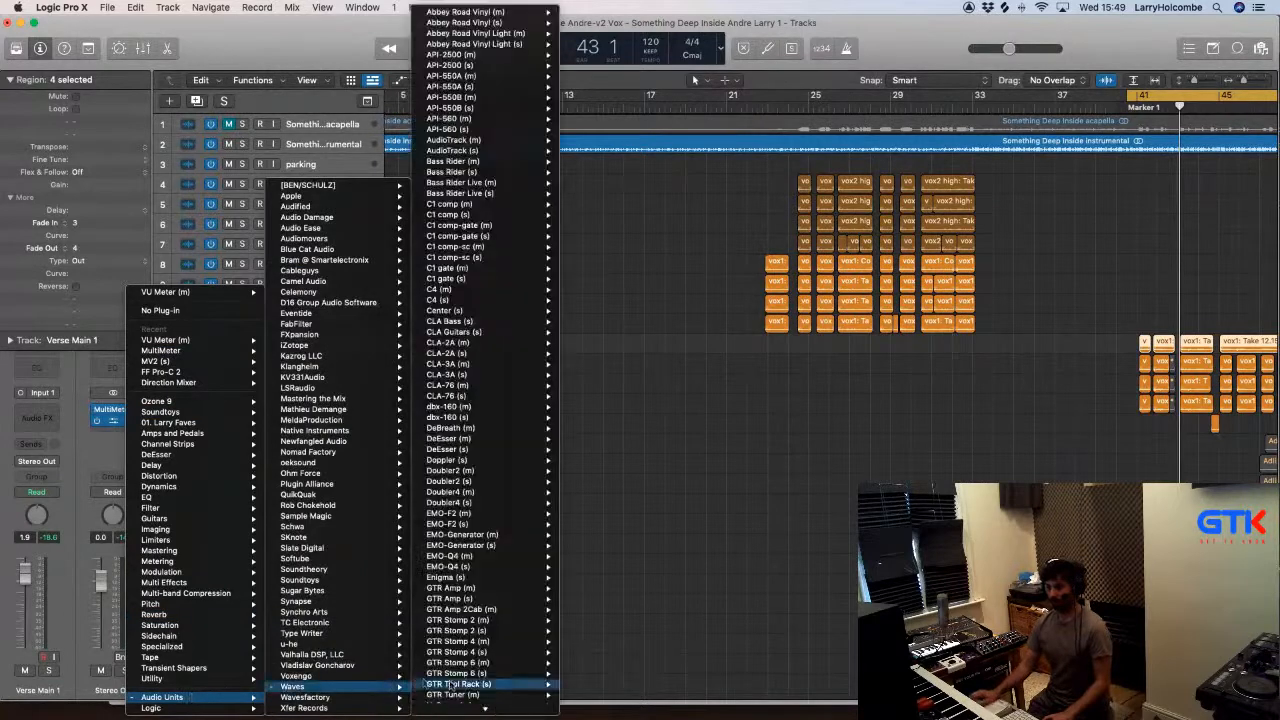
mouse_move(520, 717)
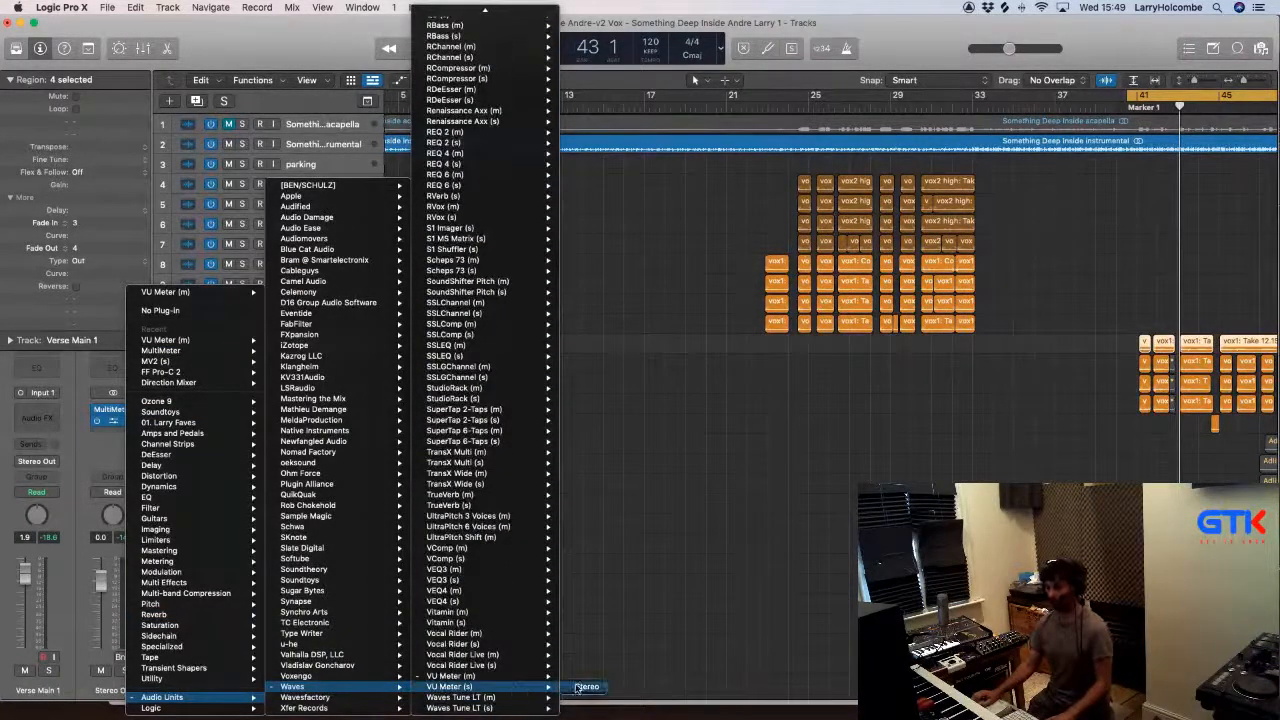
click(580, 687)
drag(475, 193, 419, 288)
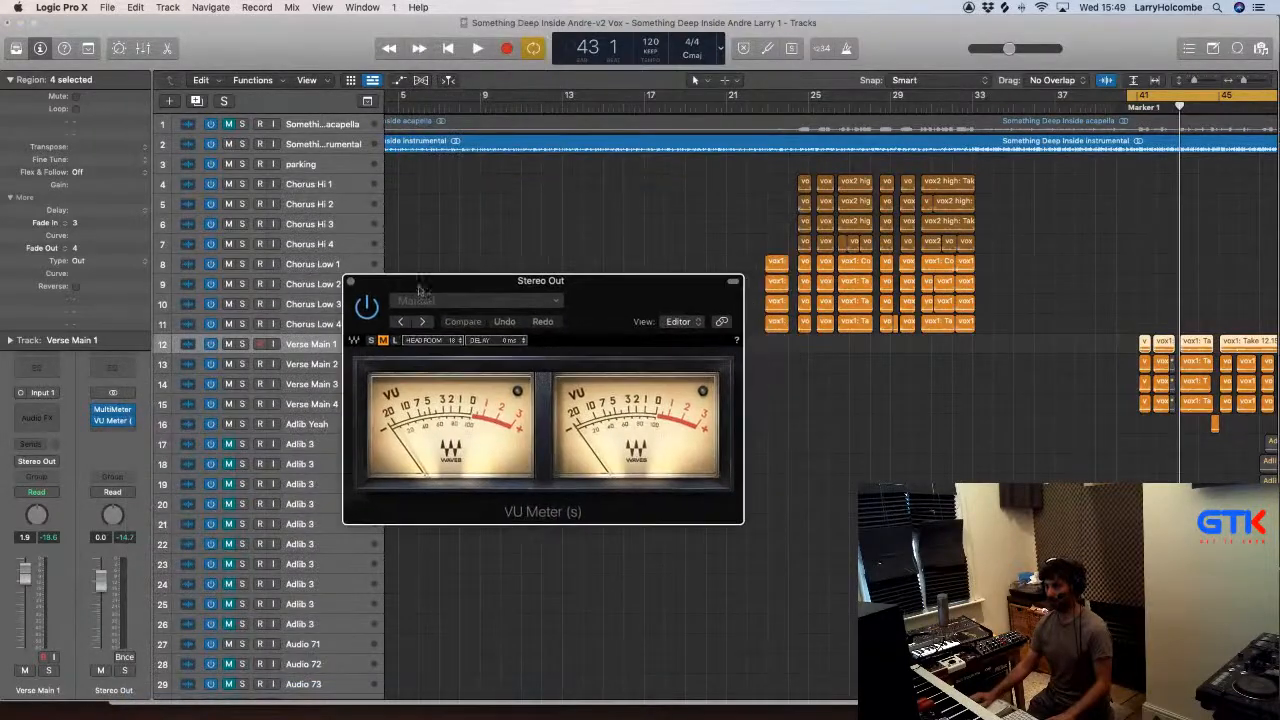
Step: Set a cycle over bars 23–37, solo Chorus Hi 1, and play the chorus vocals
drag(780, 100, 1062, 100)
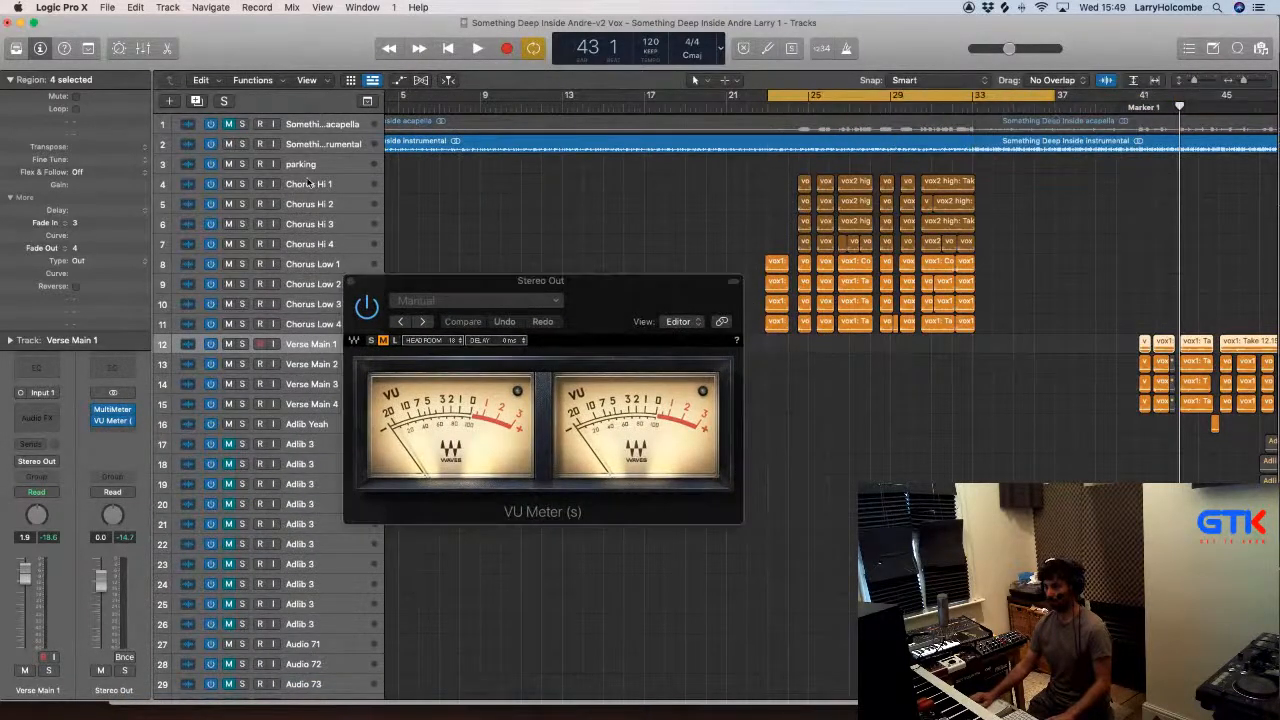
click(245, 190)
click(241, 184)
drag(418, 286, 491, 360)
click(515, 268)
key(space)
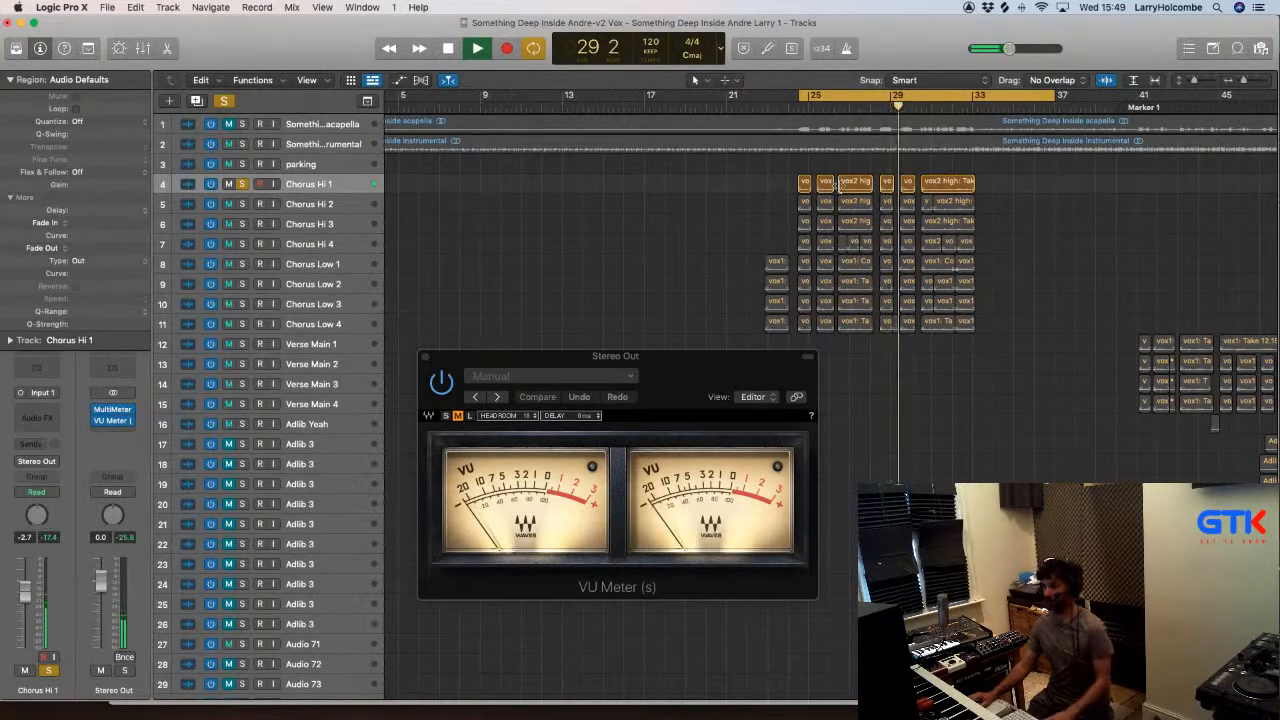
key(z)
key(space)
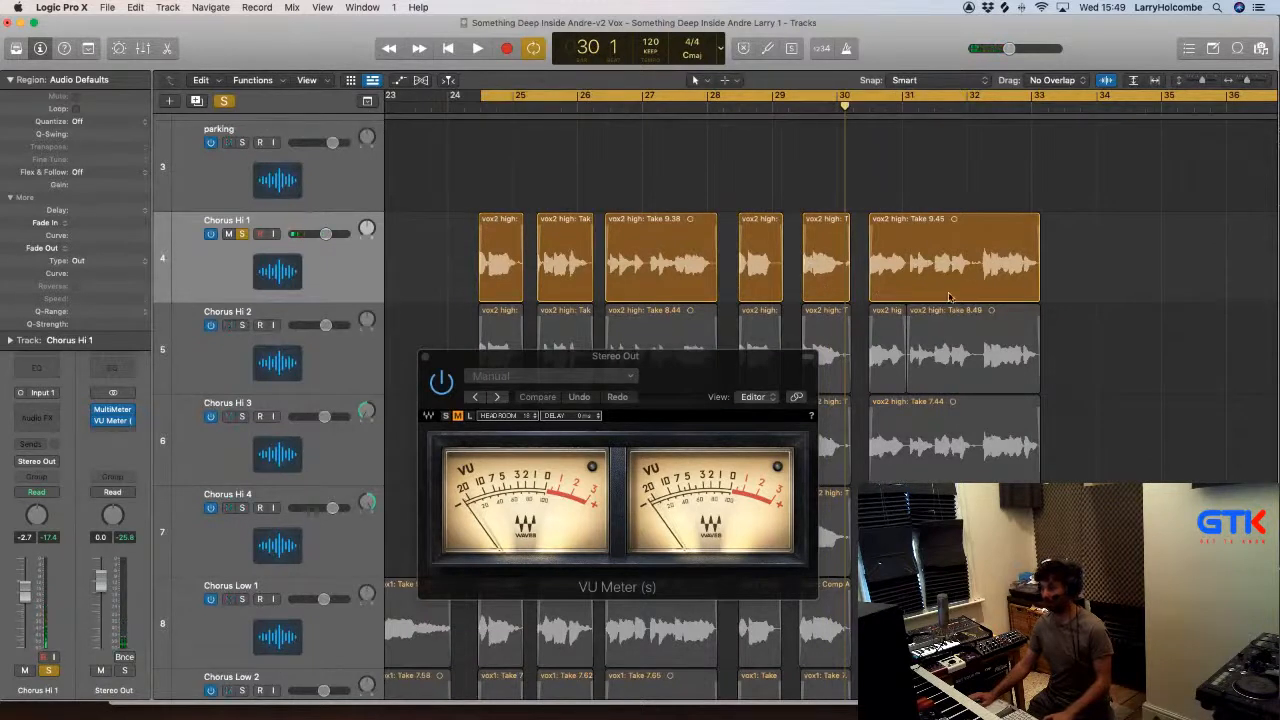
Step: Insert mono Nectar 3 on Chorus Hi 1 and arrange it beside the VU meter window
scroll(684, 254, left, 1)
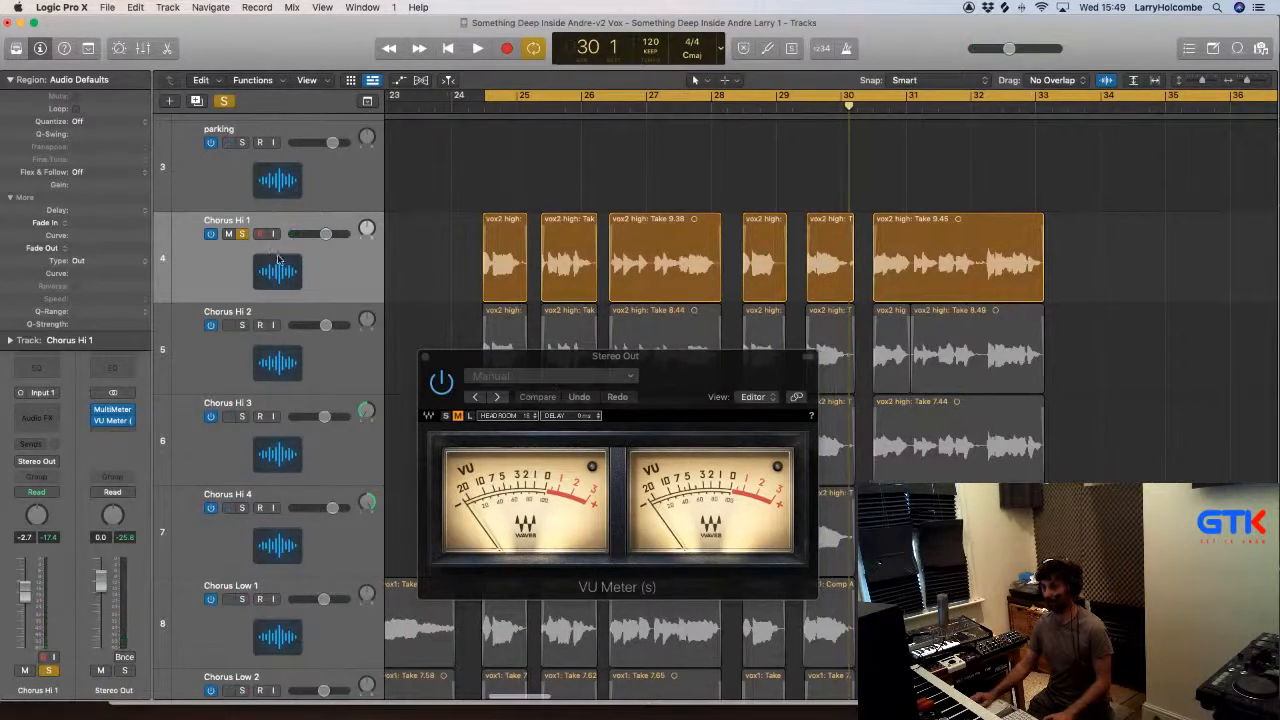
click(30, 412)
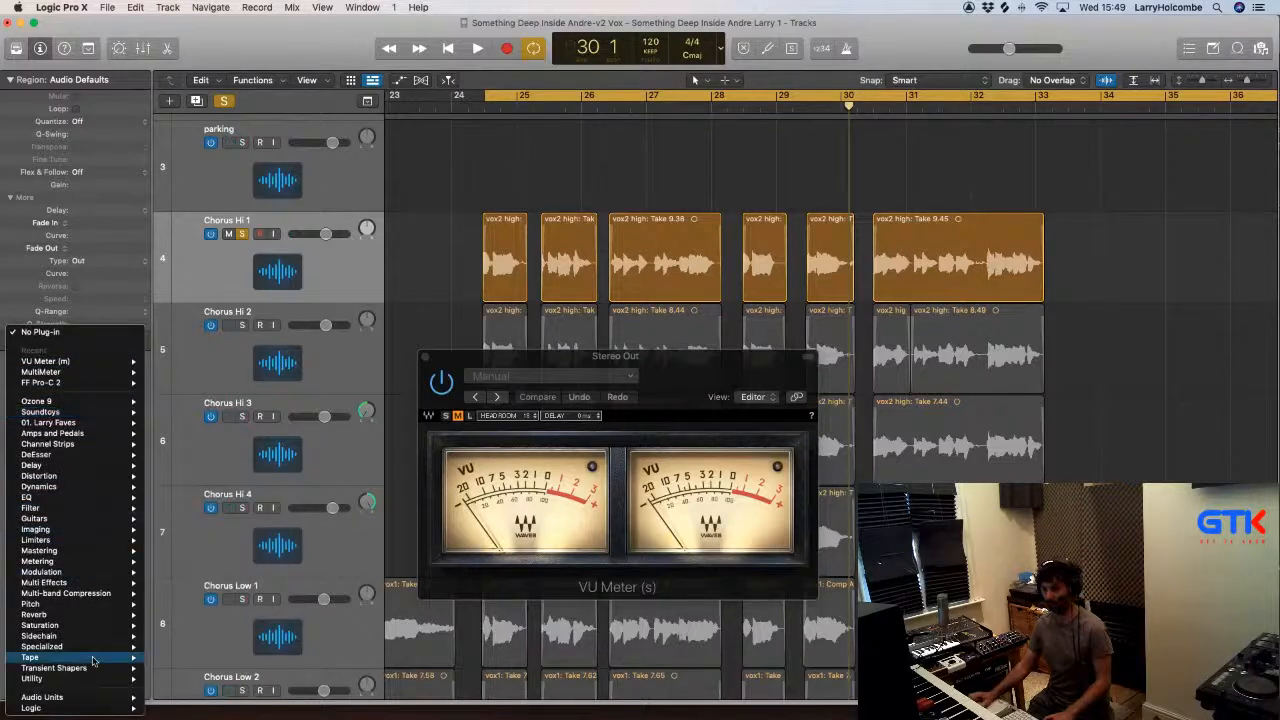
mouse_move(93, 698)
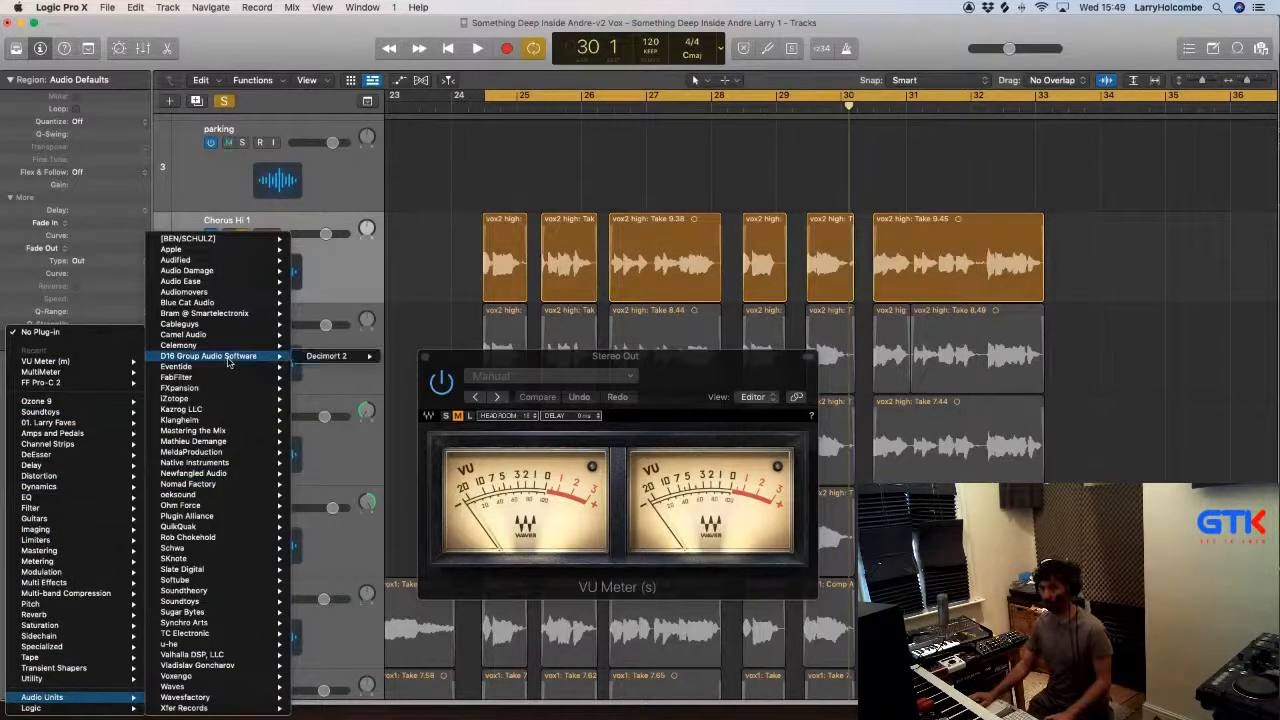
mouse_move(200, 398)
mouse_move(393, 414)
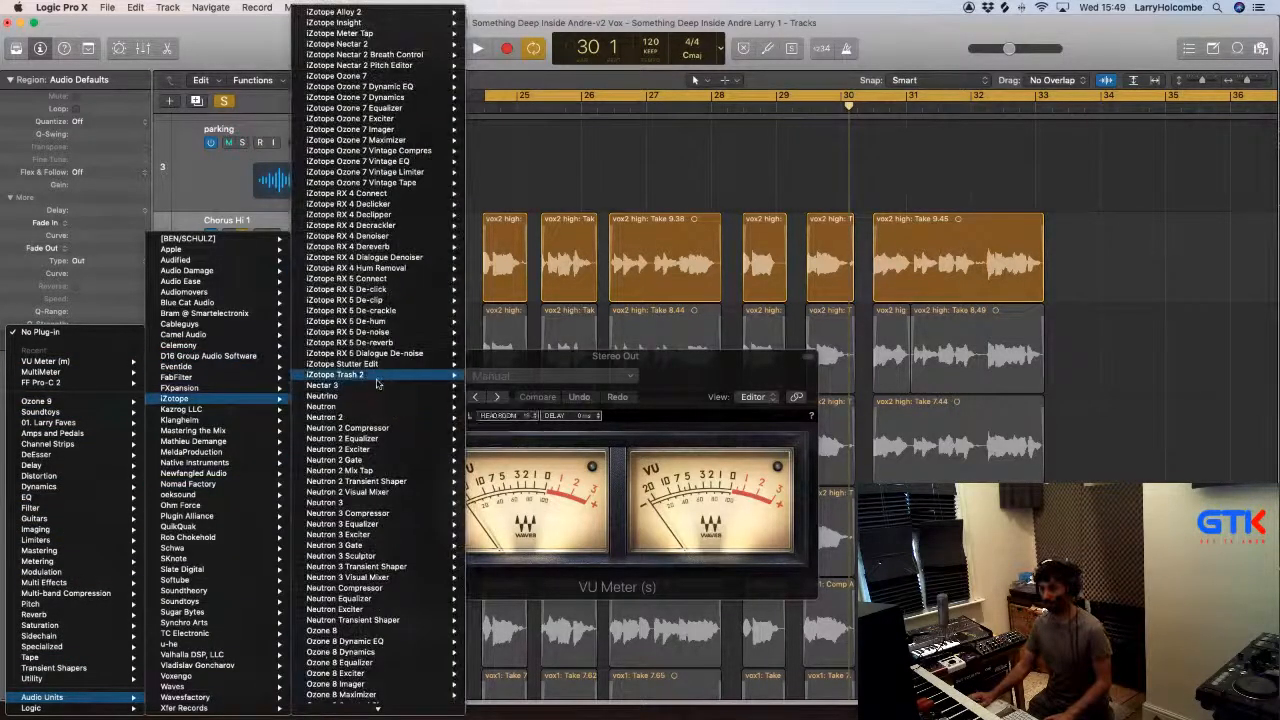
mouse_move(380, 387)
click(486, 388)
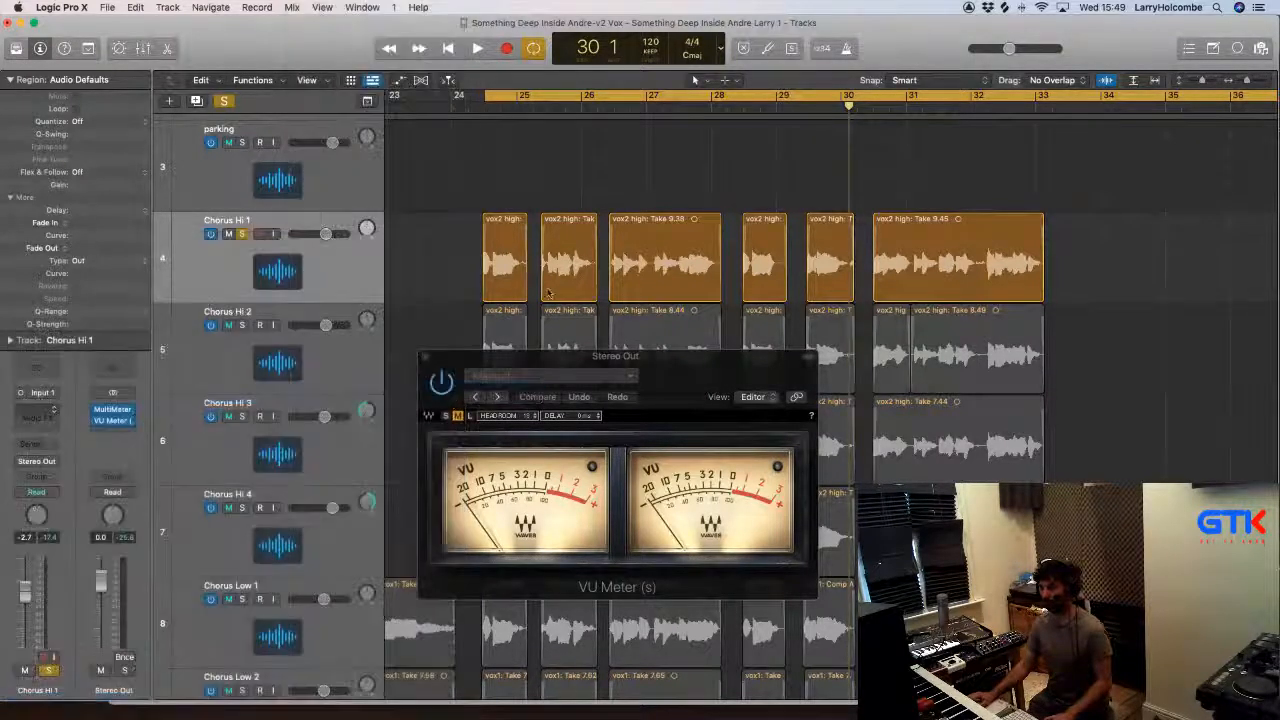
drag(542, 360, 982, 385)
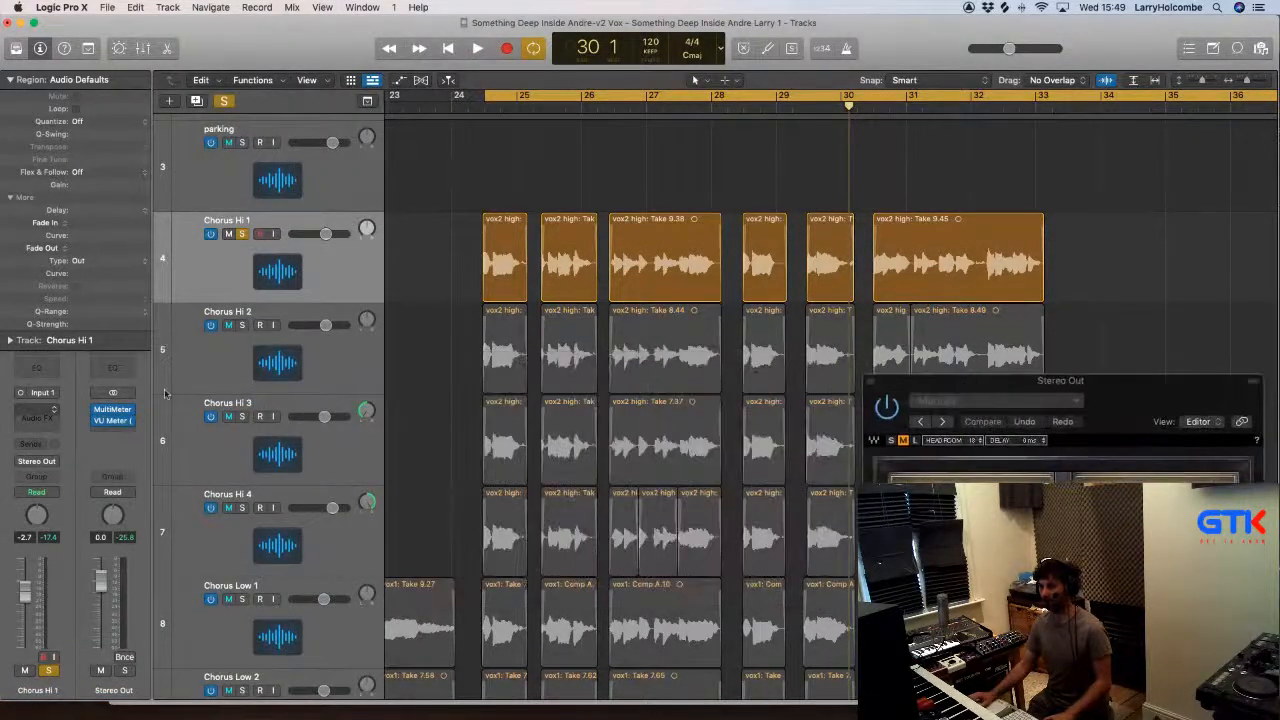
drag(648, 190, 316, 109)
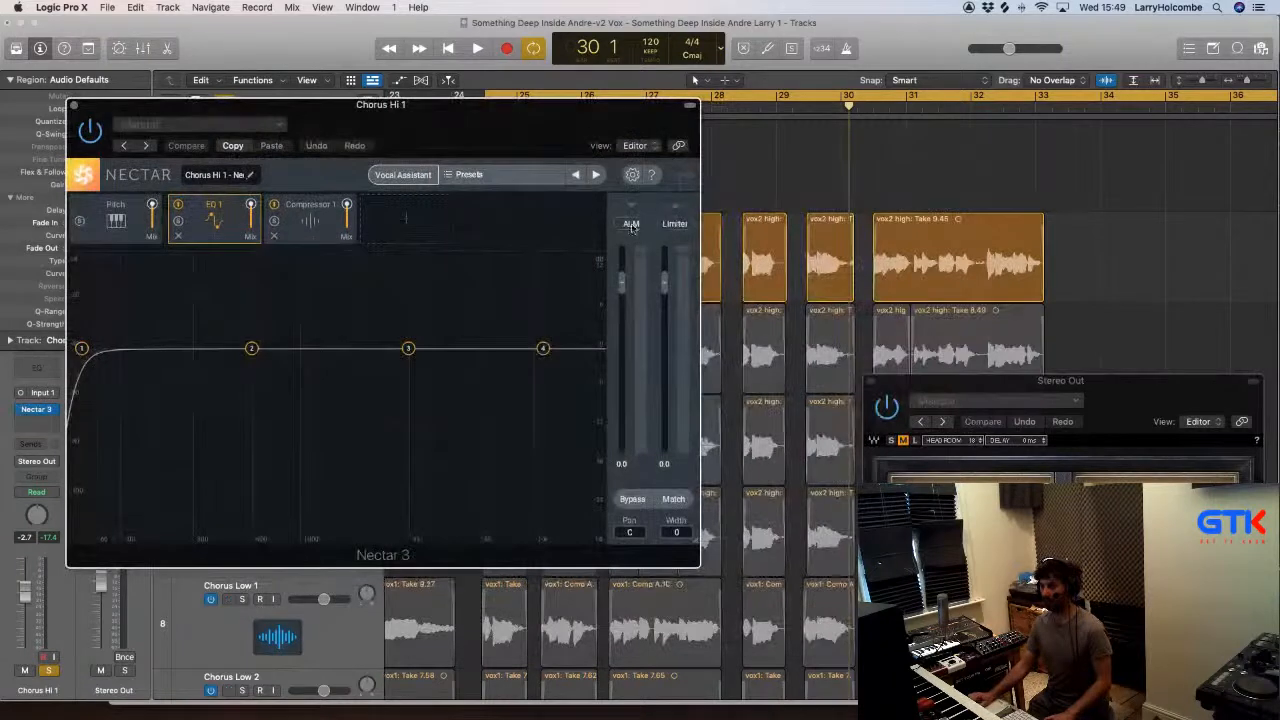
Step: Play the chorus and lower Nectar's auto level target to -22.7
key(space)
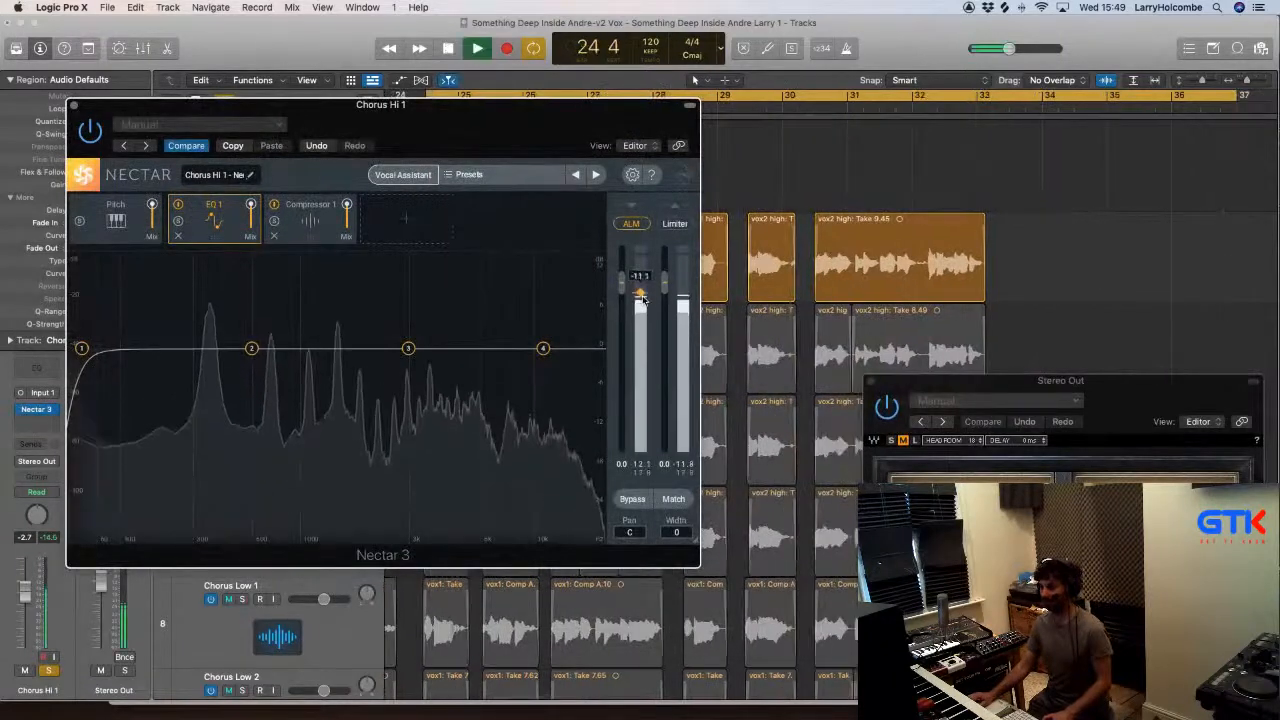
drag(640, 312, 641, 318)
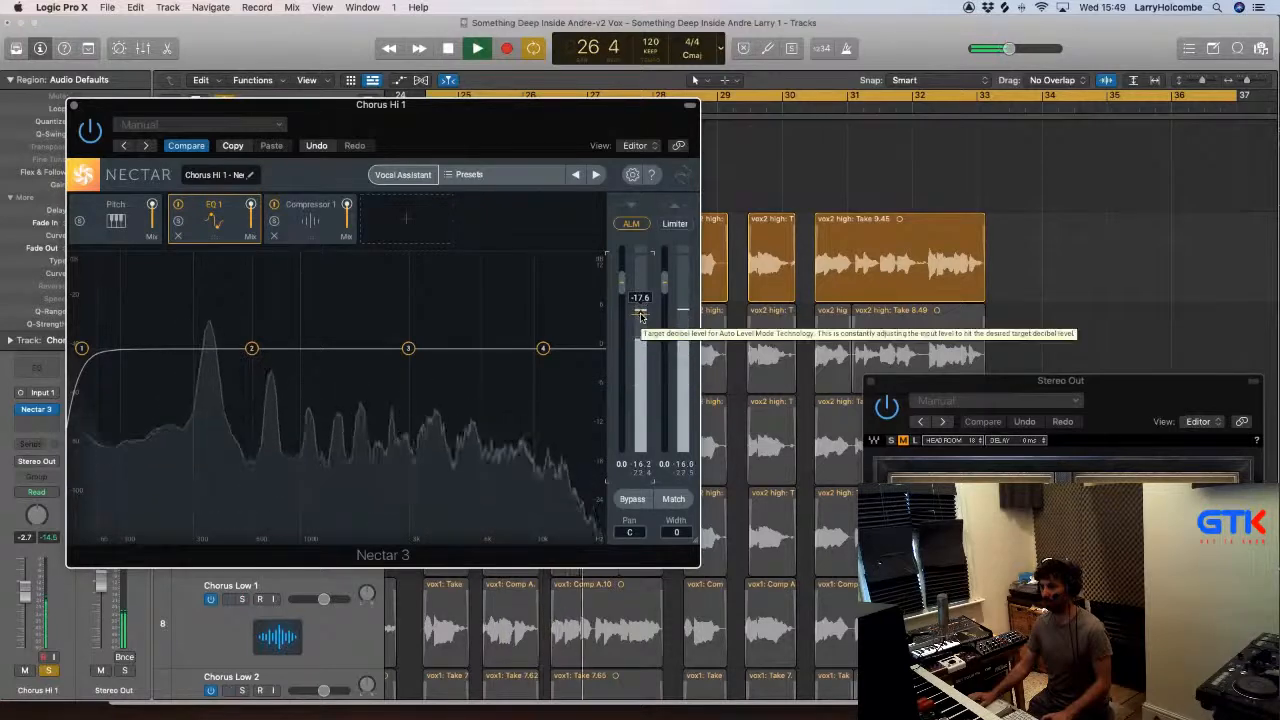
drag(641, 318, 641, 325)
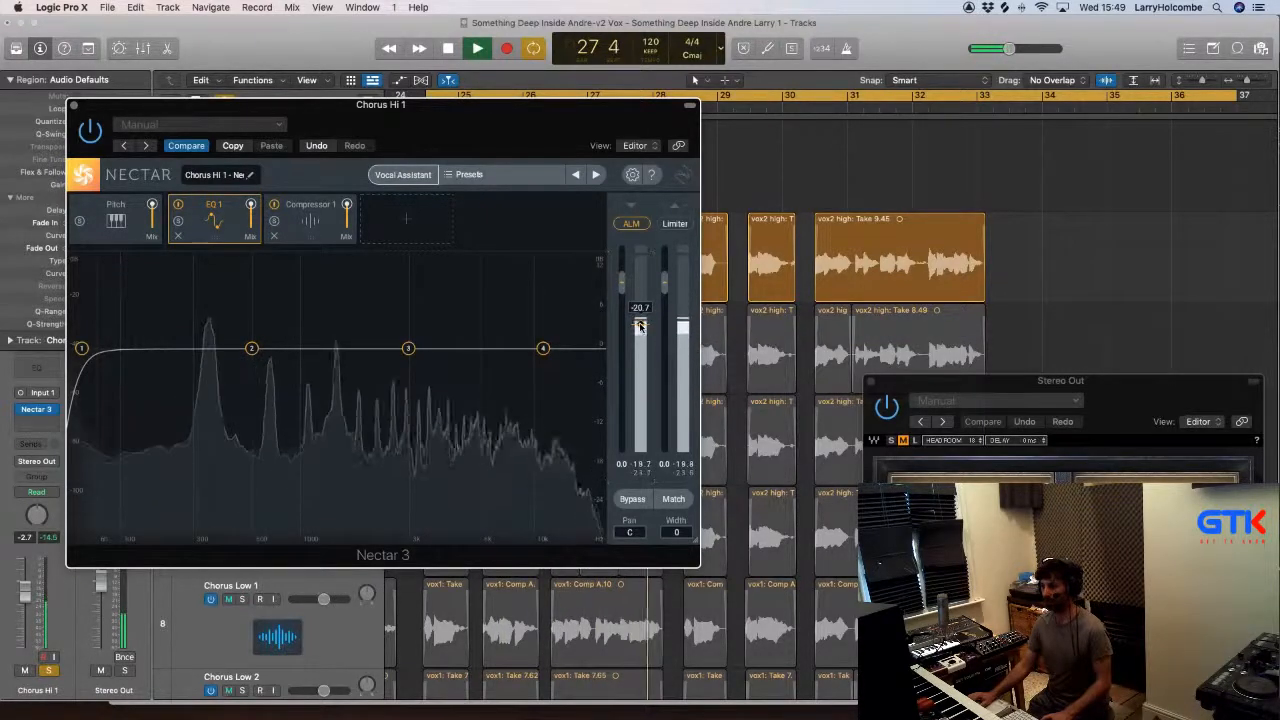
drag(333, 110, 679, 137)
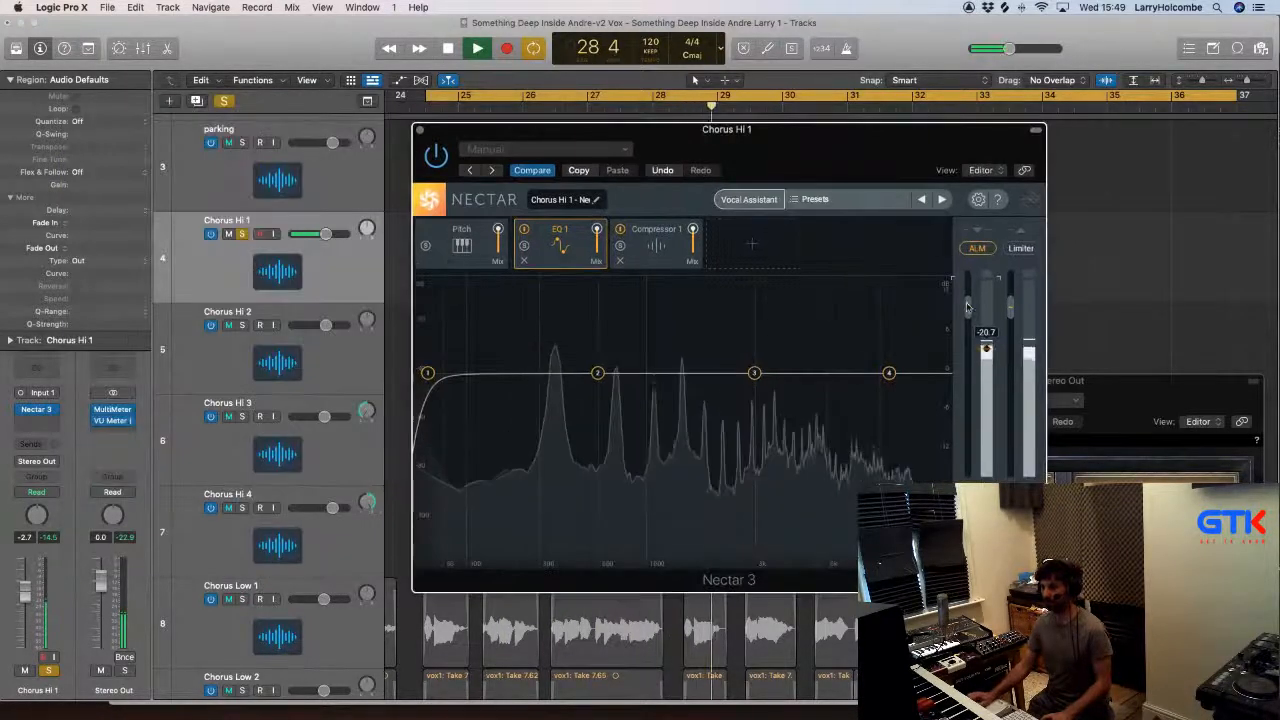
drag(521, 139, 365, 241)
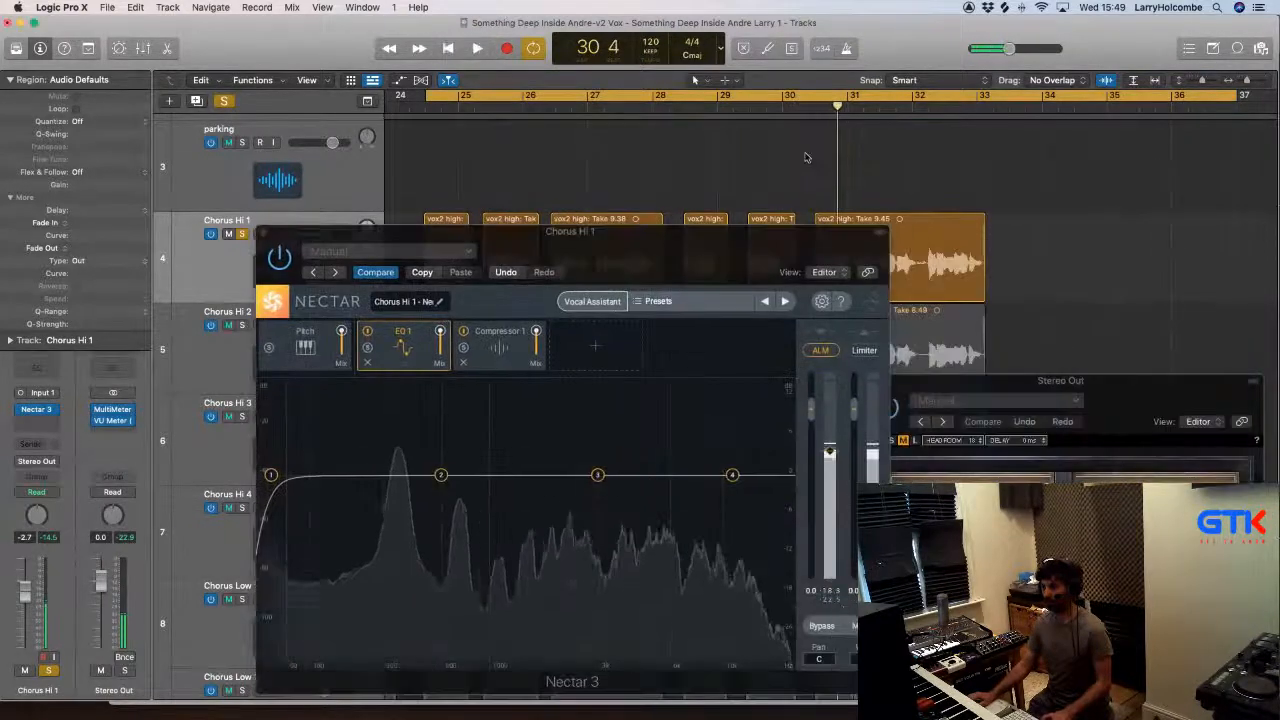
drag(832, 456, 830, 460)
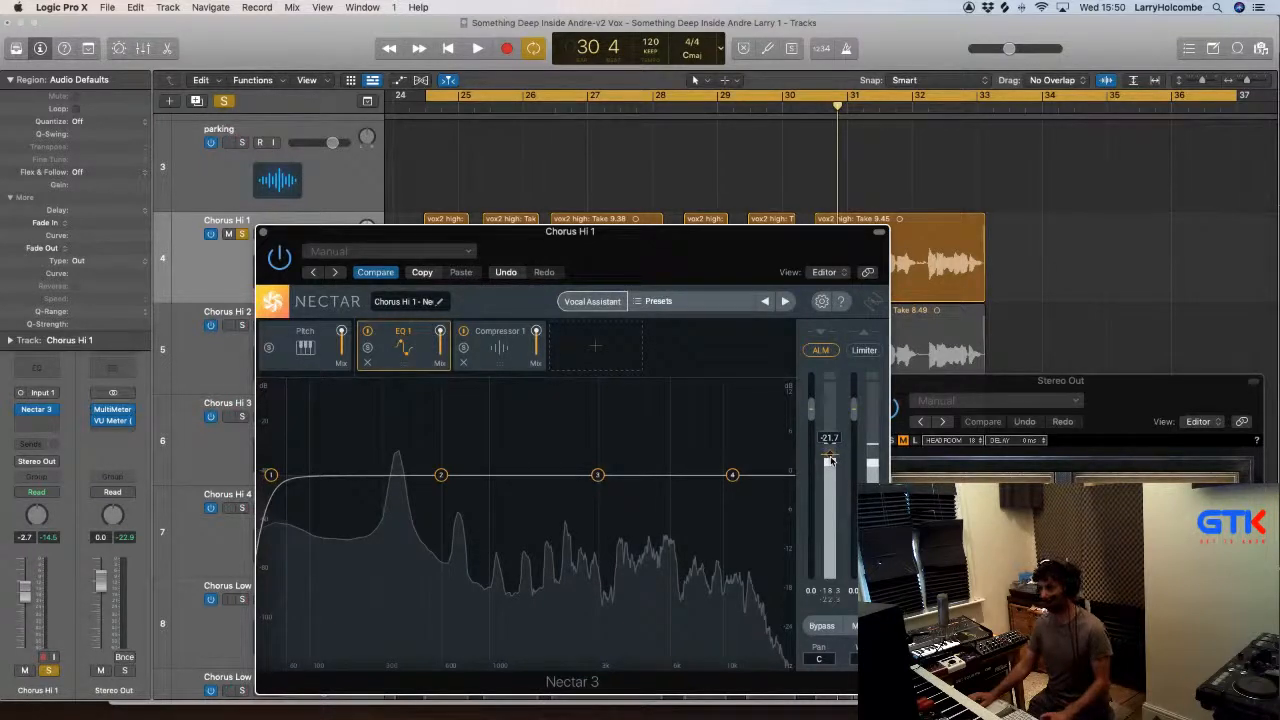
Step: Switch off Nectar's EQ module, compare by playing, then close the Nectar window
click(368, 333)
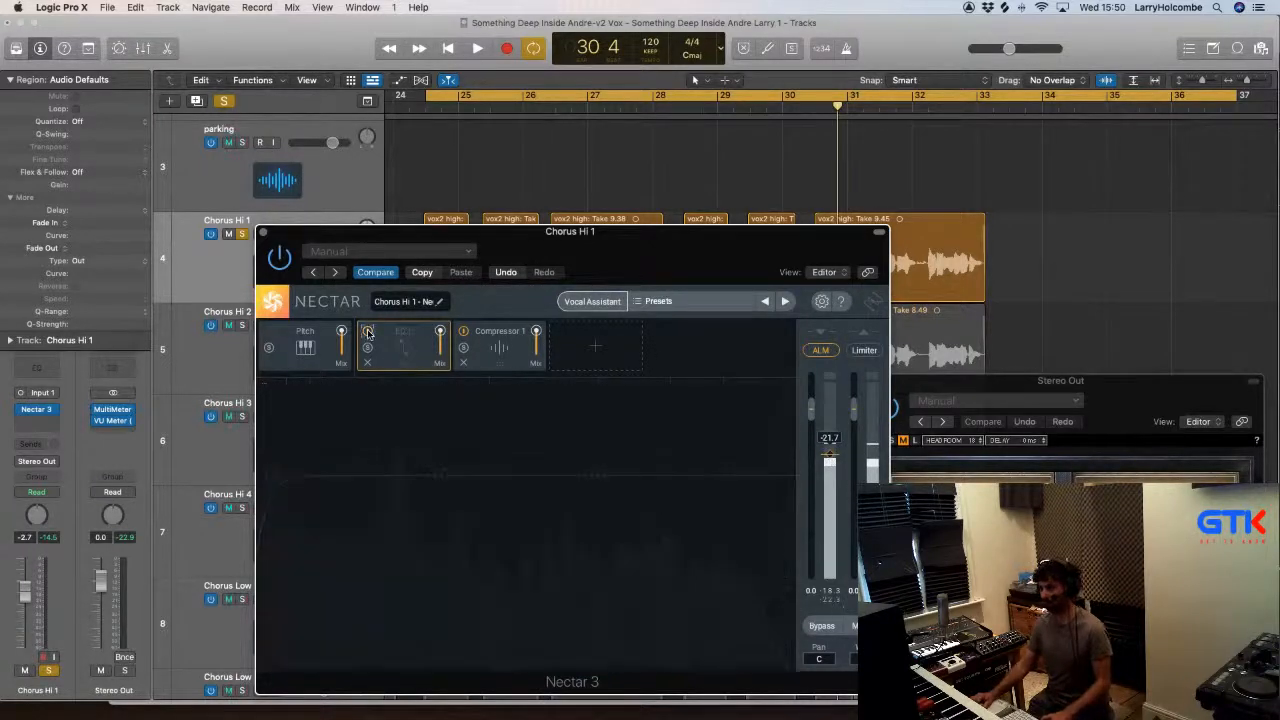
key(space)
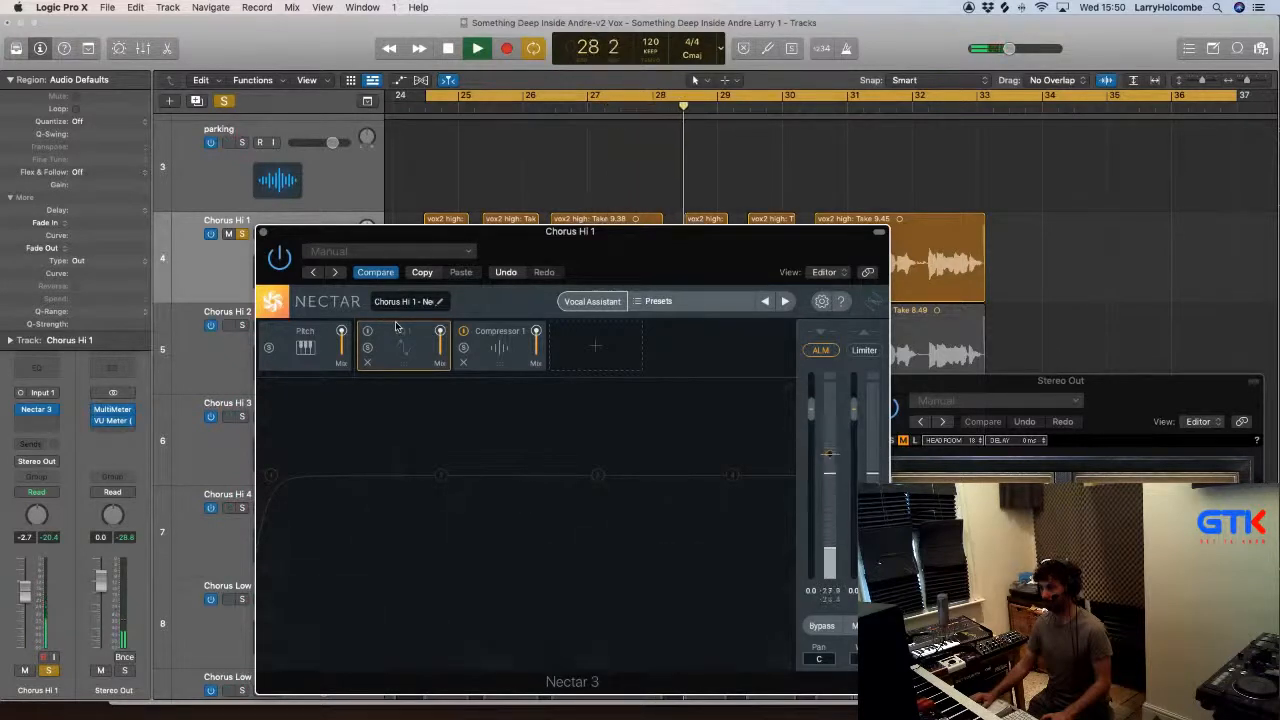
key(space)
click(261, 233)
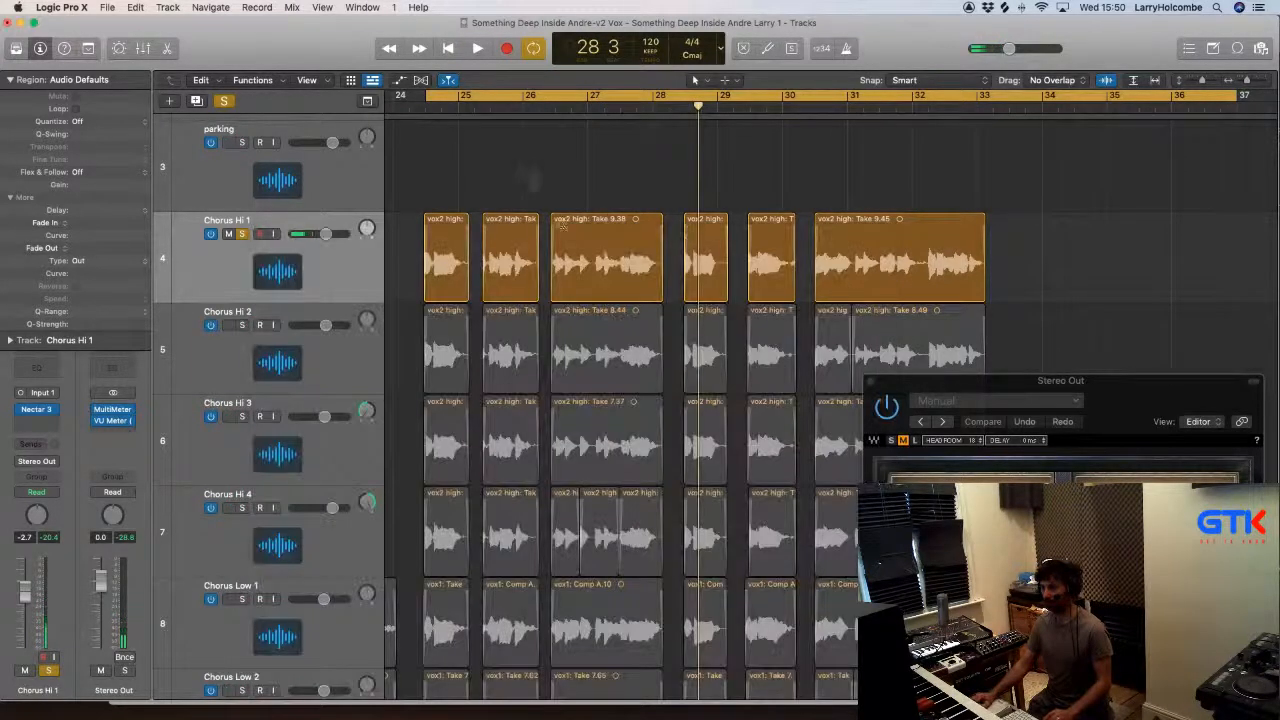
Step: Zoom in on the chorus vocals and trim the right edge of the vox2 high Take 9.38 region
drag(532, 180, 778, 352)
key(space)
scroll(781, 356, left, 1)
scroll(740, 367, right, 3)
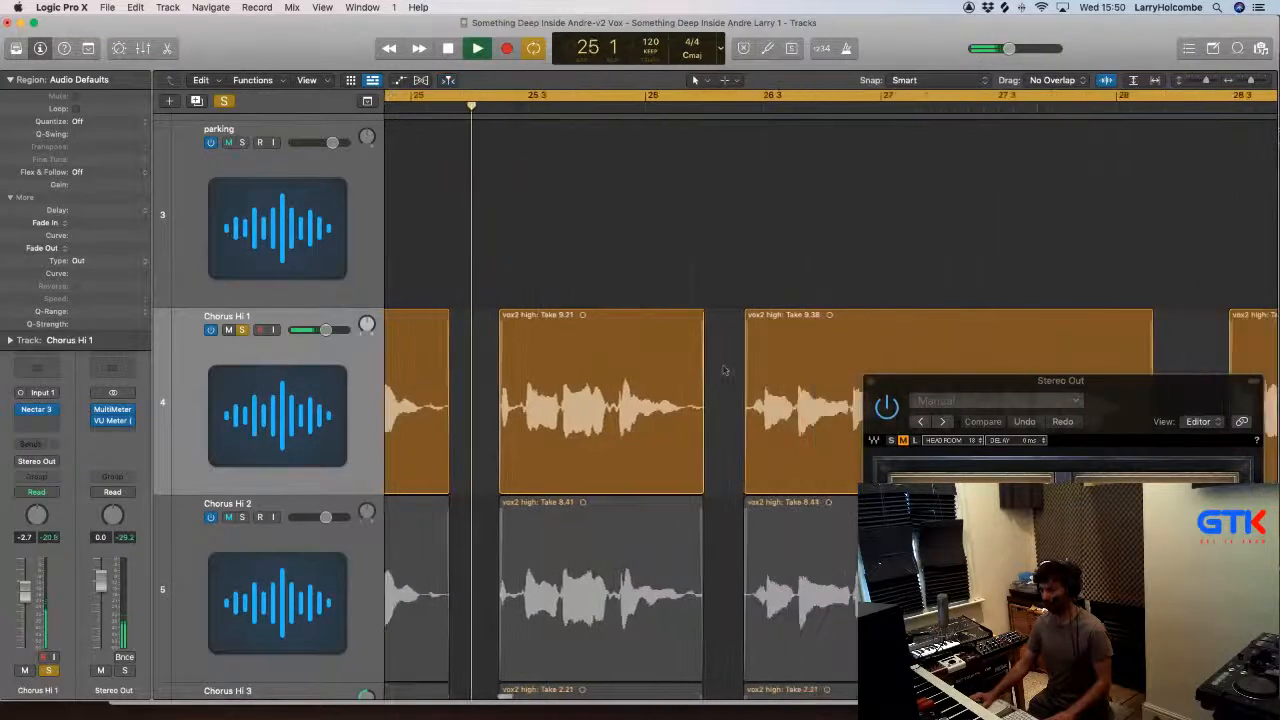
scroll(727, 371, right, 3)
drag(545, 263, 767, 490)
scroll(690, 500, right, 2)
scroll(768, 468, right, 12)
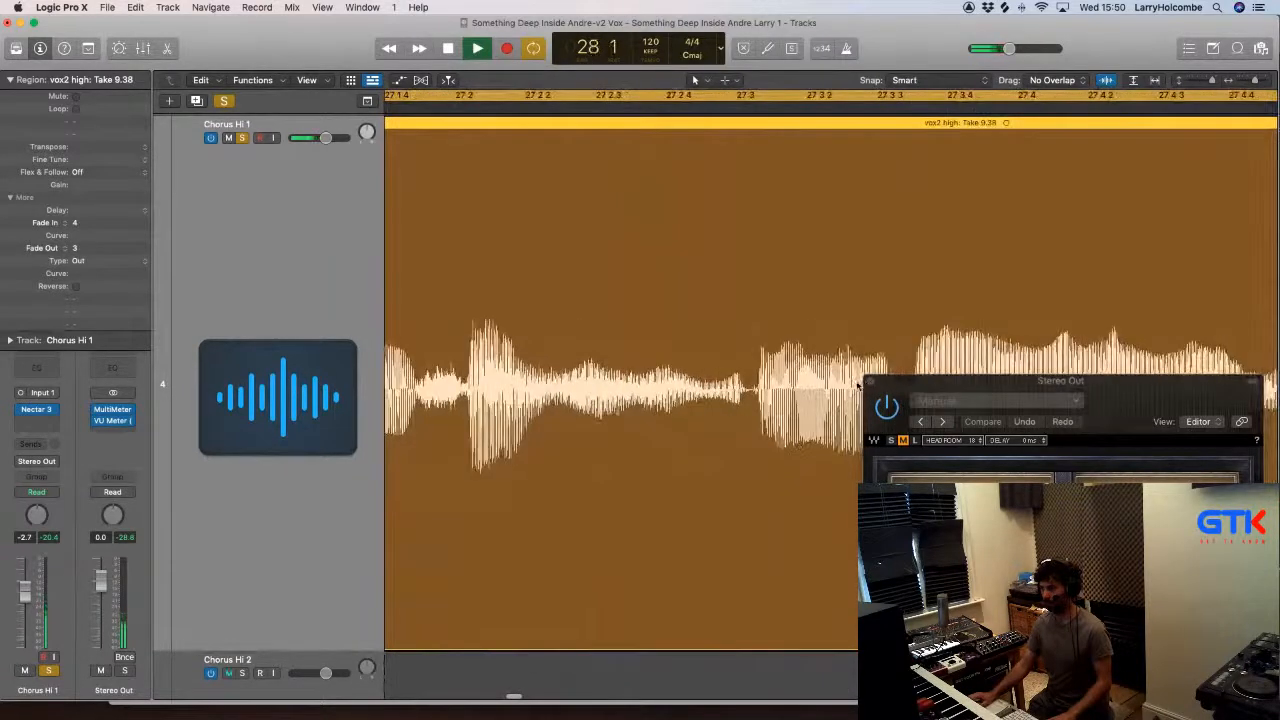
drag(916, 387, 521, 553)
scroll(877, 354, right, 10)
scroll(698, 346, left, 2)
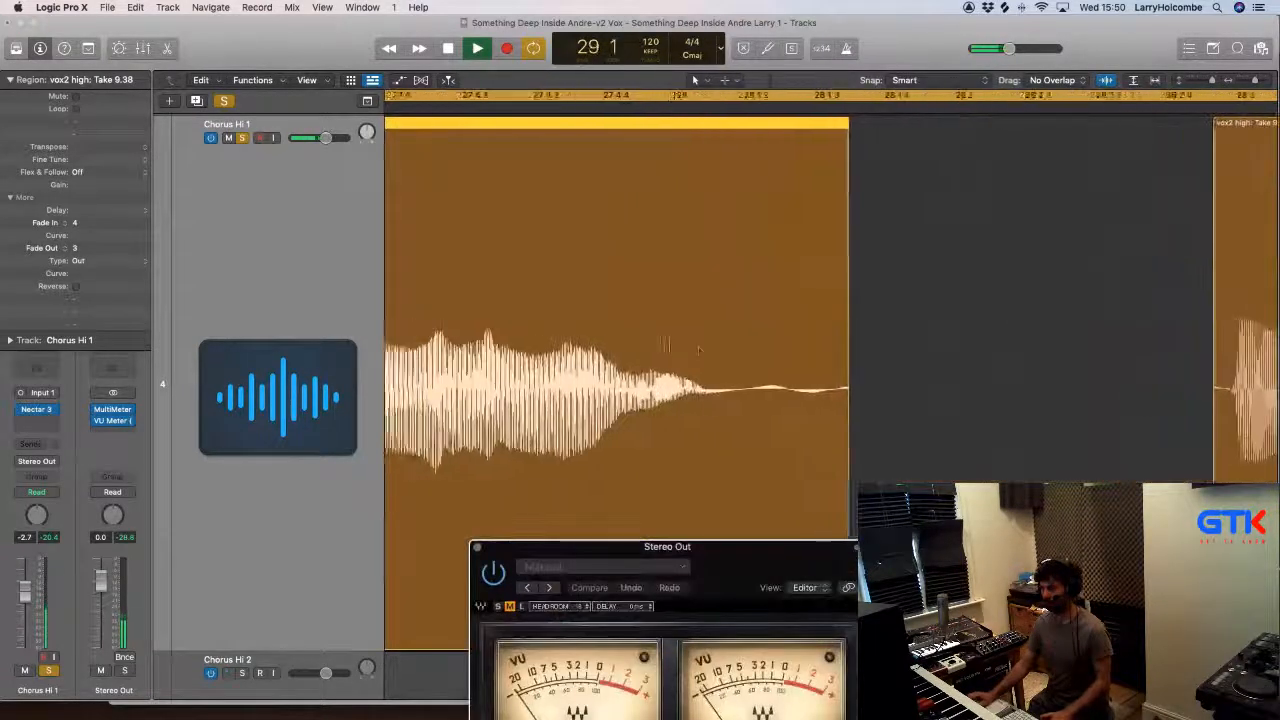
Step: Turn Cycle off and audition the end of the trimmed vocal region
click(437, 108)
key(space)
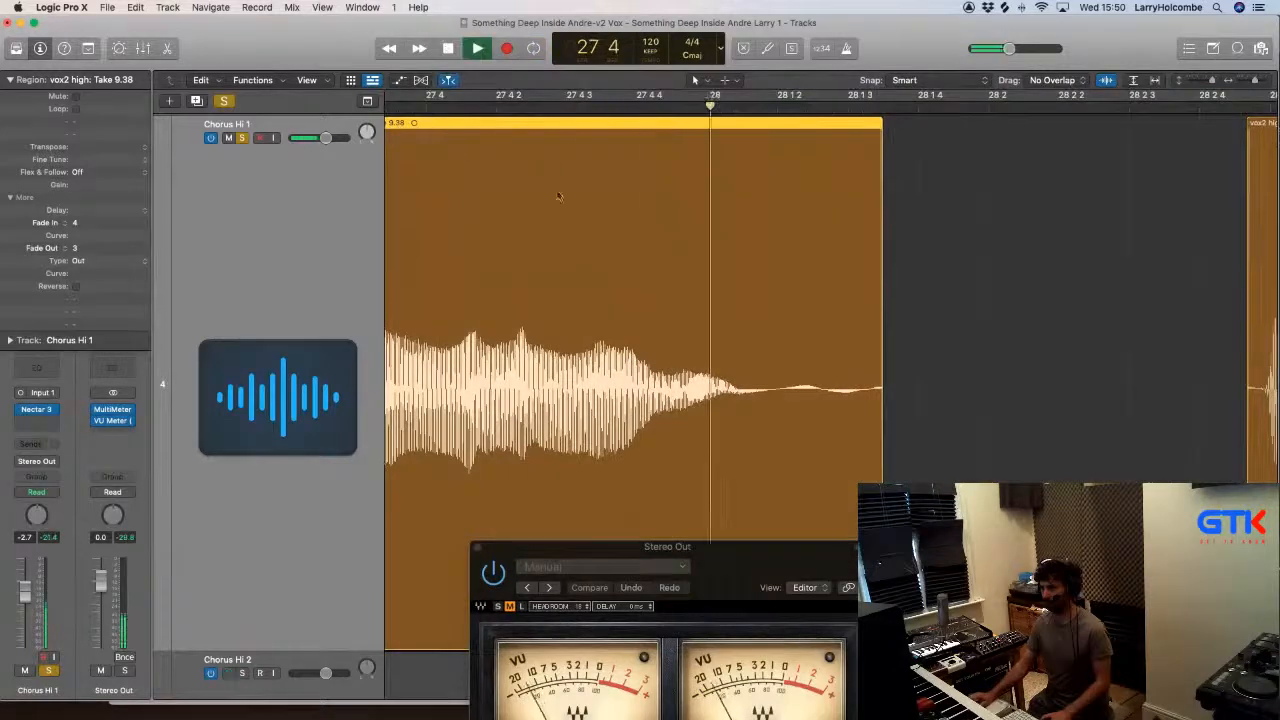
scroll(866, 412, down, 5)
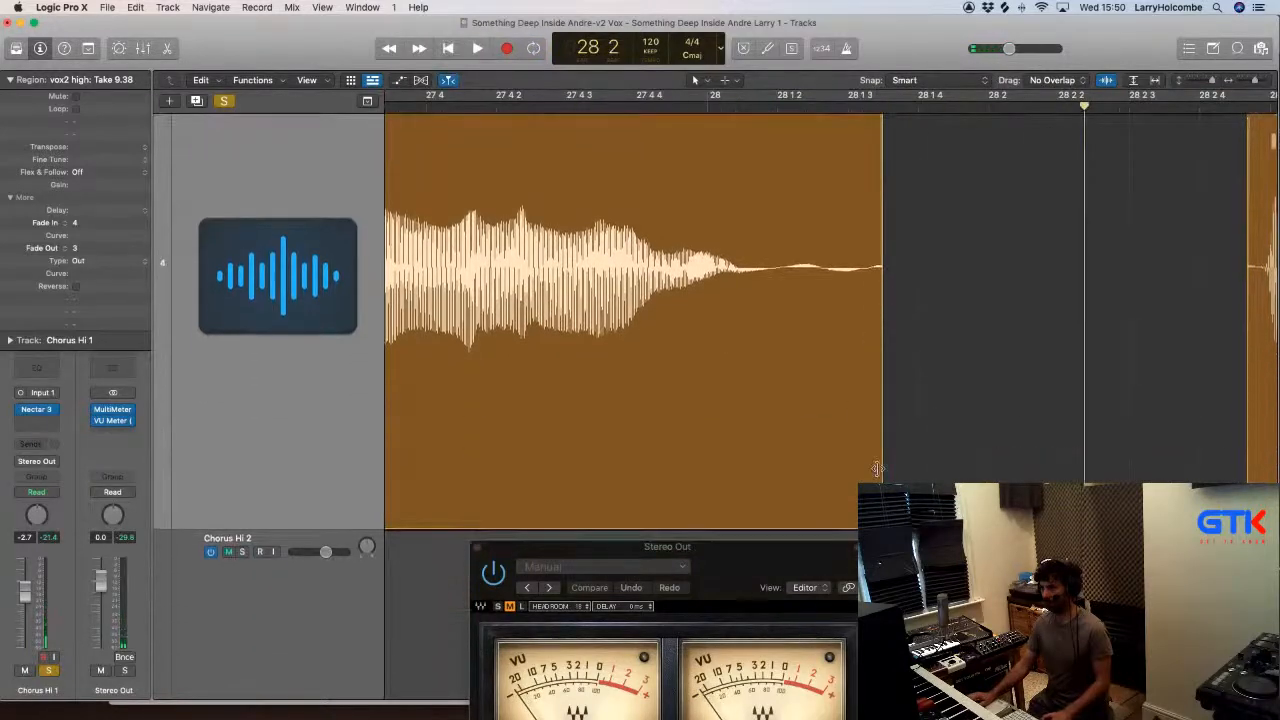
drag(880, 416, 818, 422)
scroll(818, 422, left, 3)
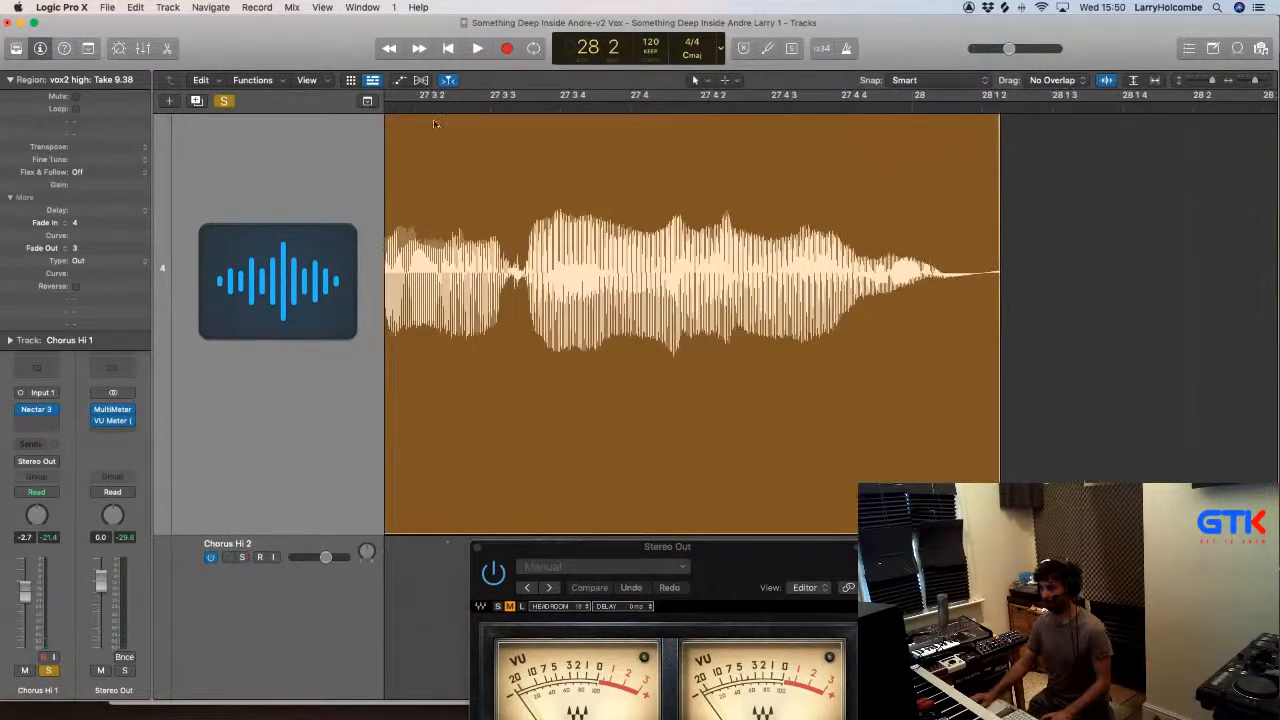
Step: Review all six chorus snippets, return to bar 24, and move the Stereo Out meters beside the tracks
key(space)
scroll(648, 227, down, 8)
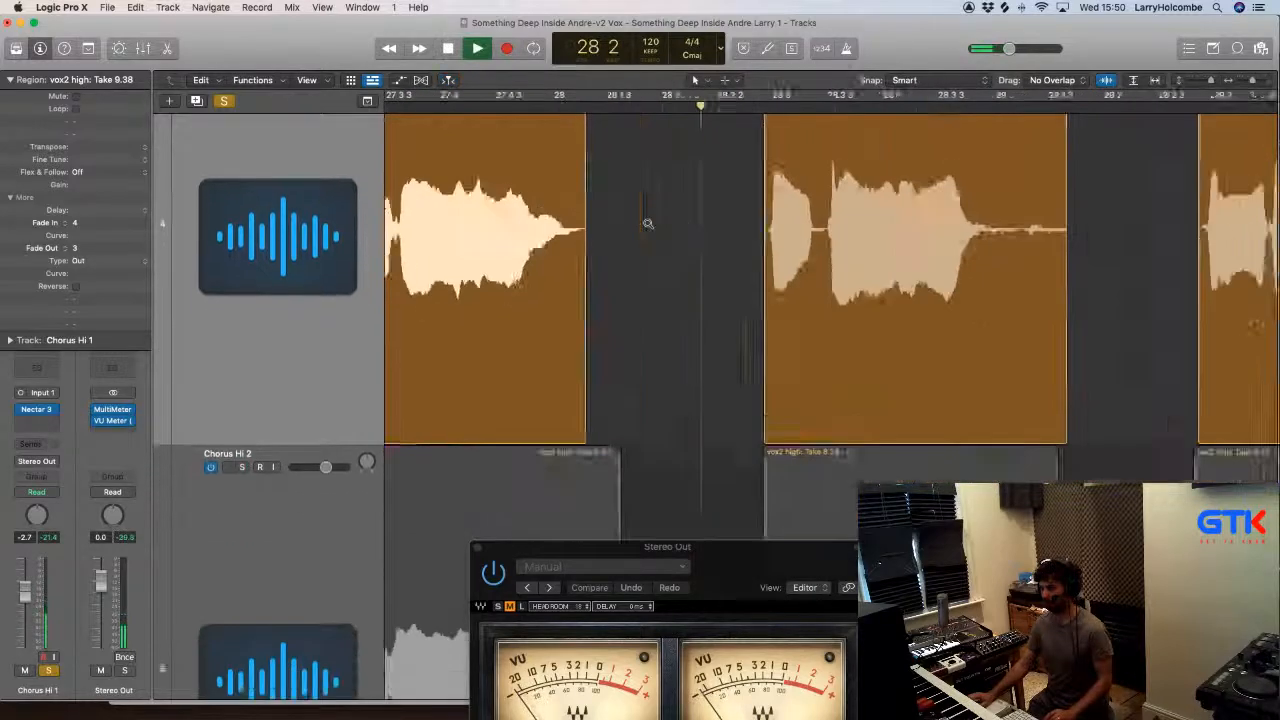
scroll(648, 227, down, 3)
scroll(649, 227, up, 2)
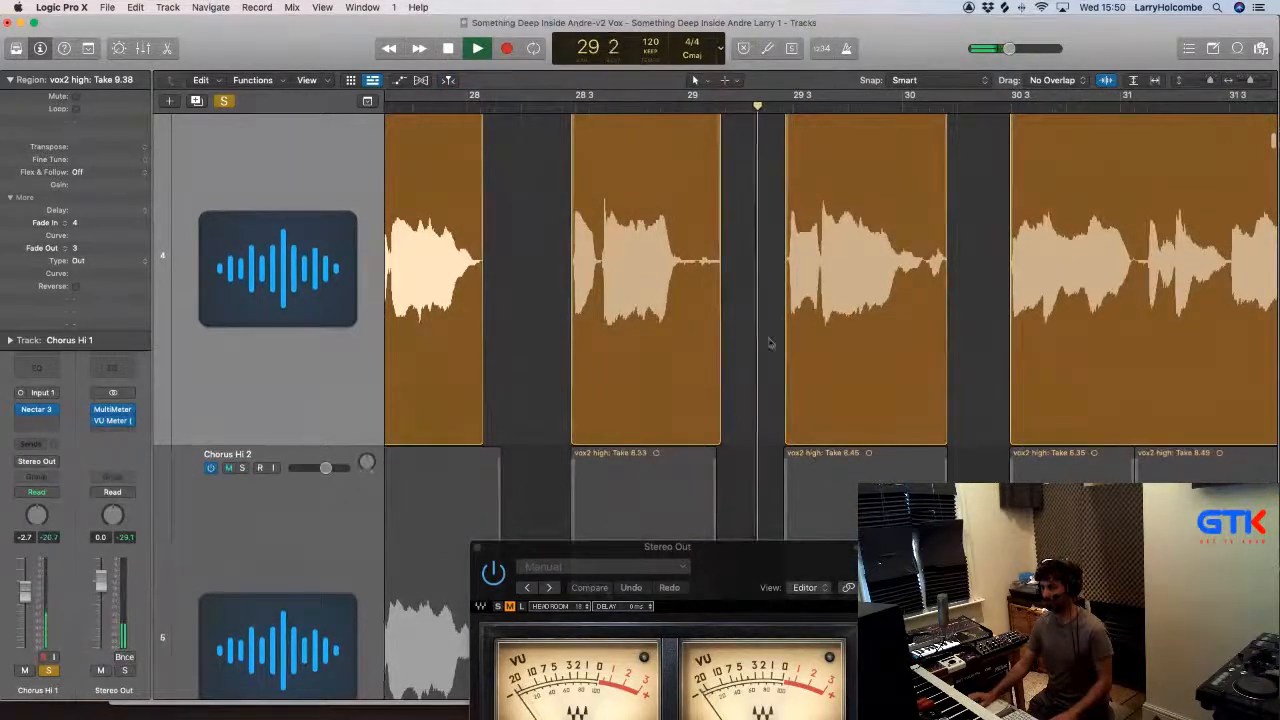
scroll(755, 336, right, 3)
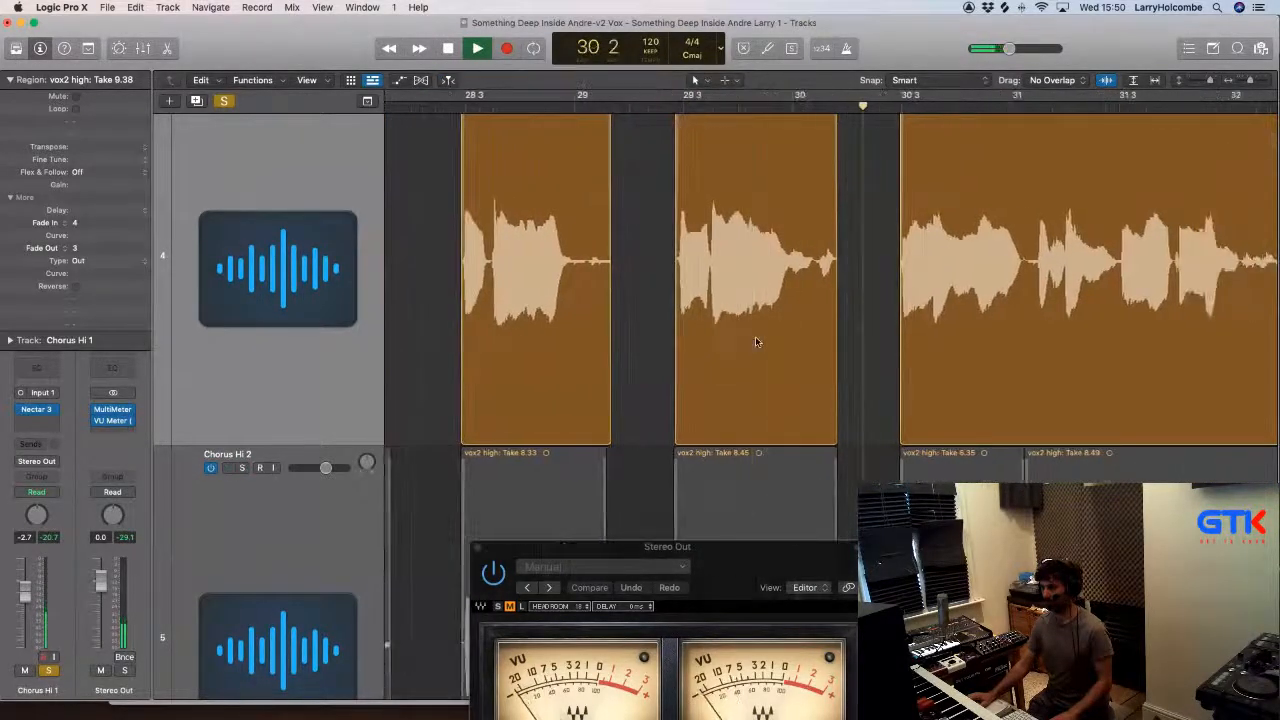
scroll(756, 342, right, 4)
scroll(755, 336, down, 5)
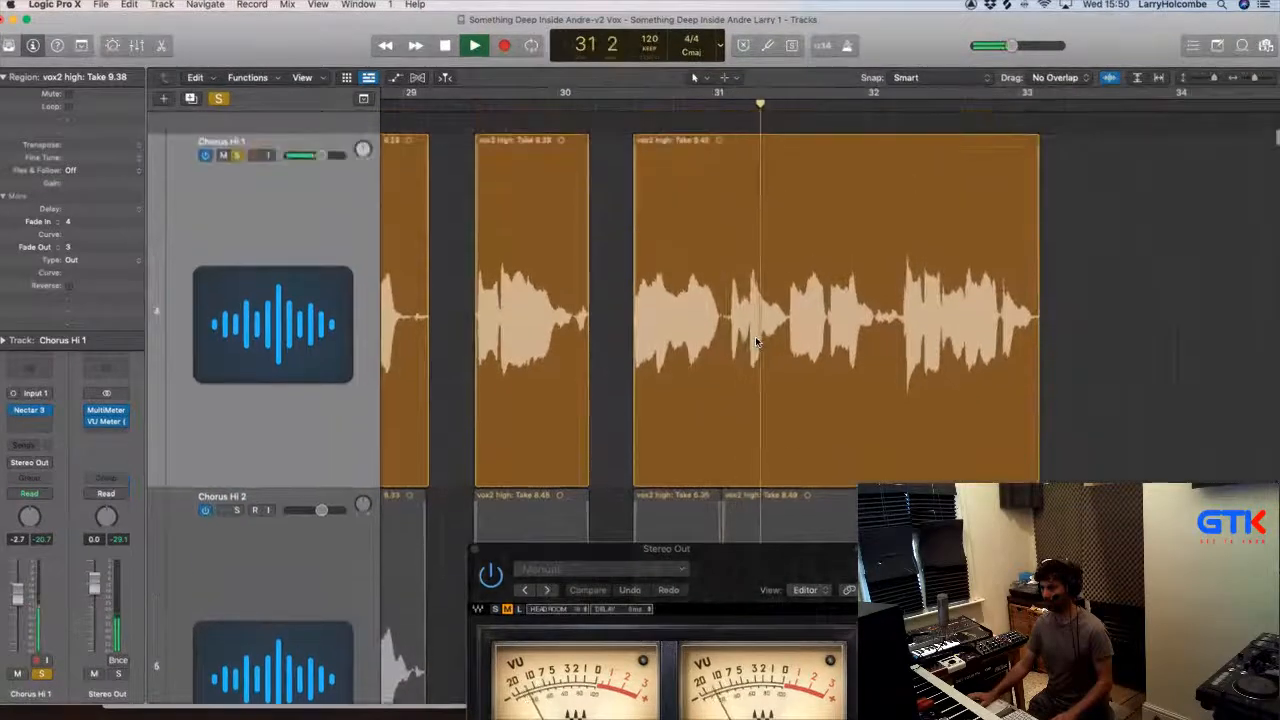
scroll(755, 342, down, 5)
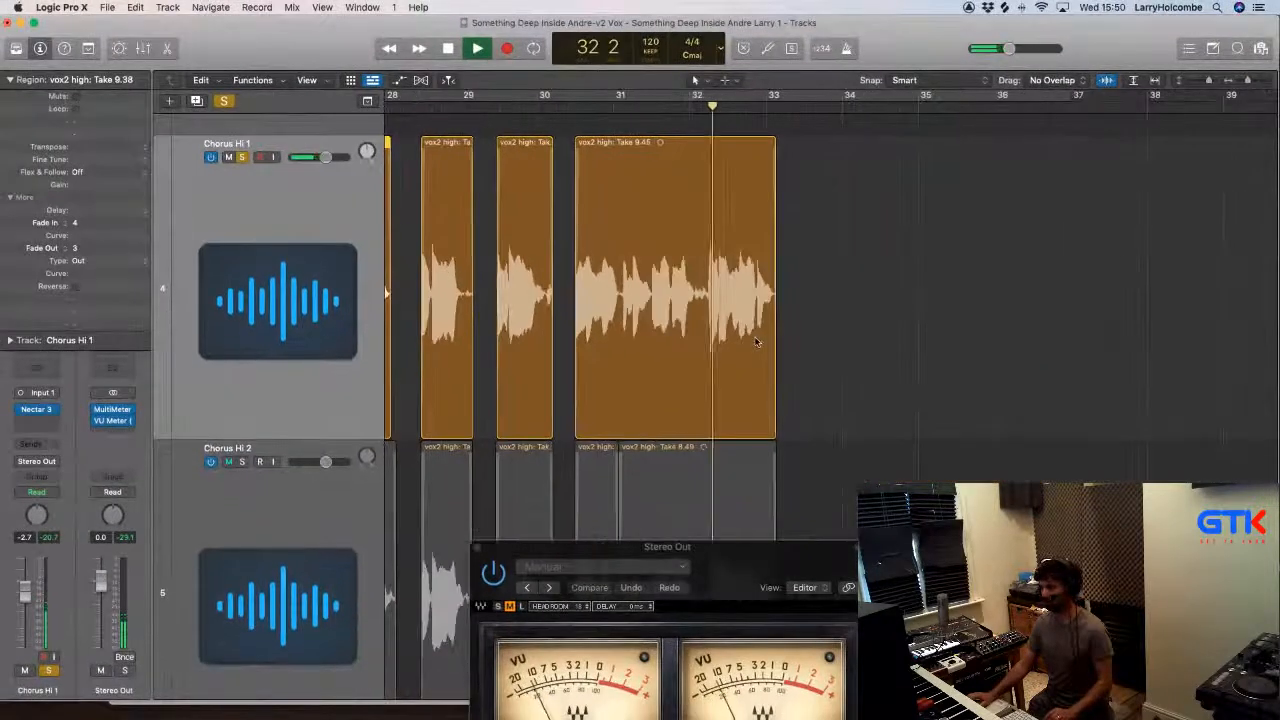
scroll(757, 342, down, 3)
scroll(757, 341, down, 4)
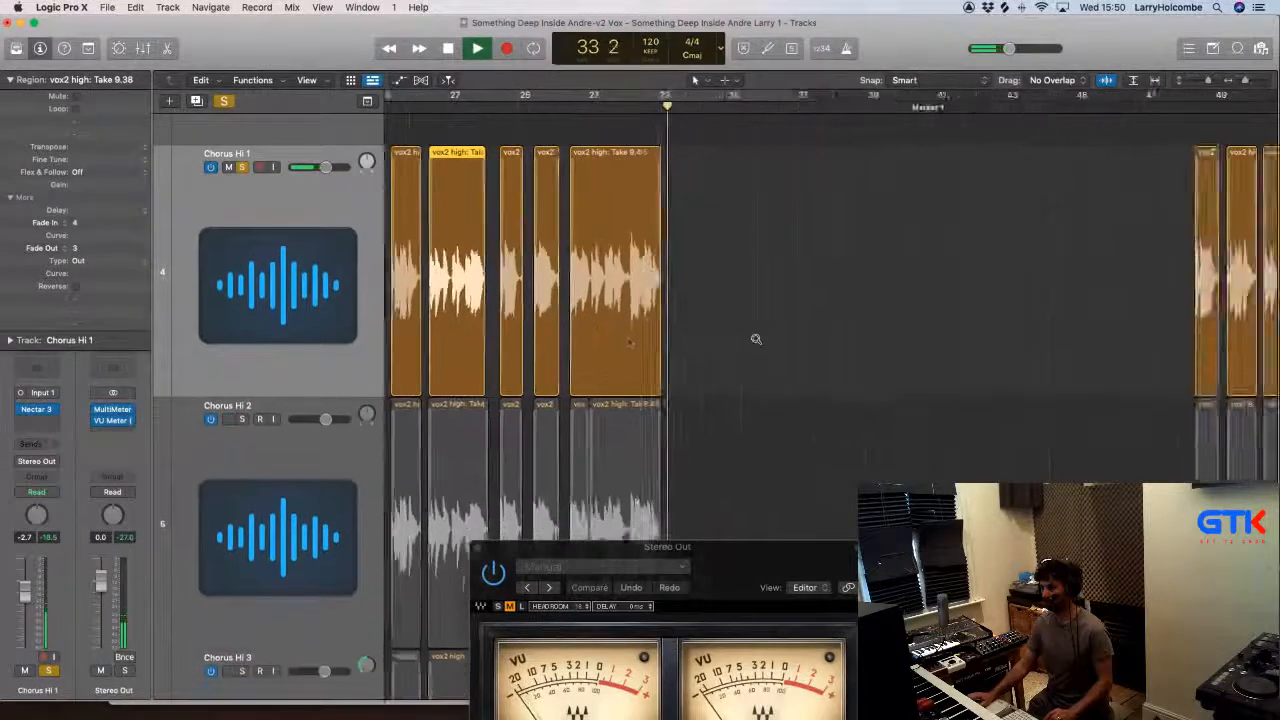
scroll(757, 341, left, 3)
click(506, 107)
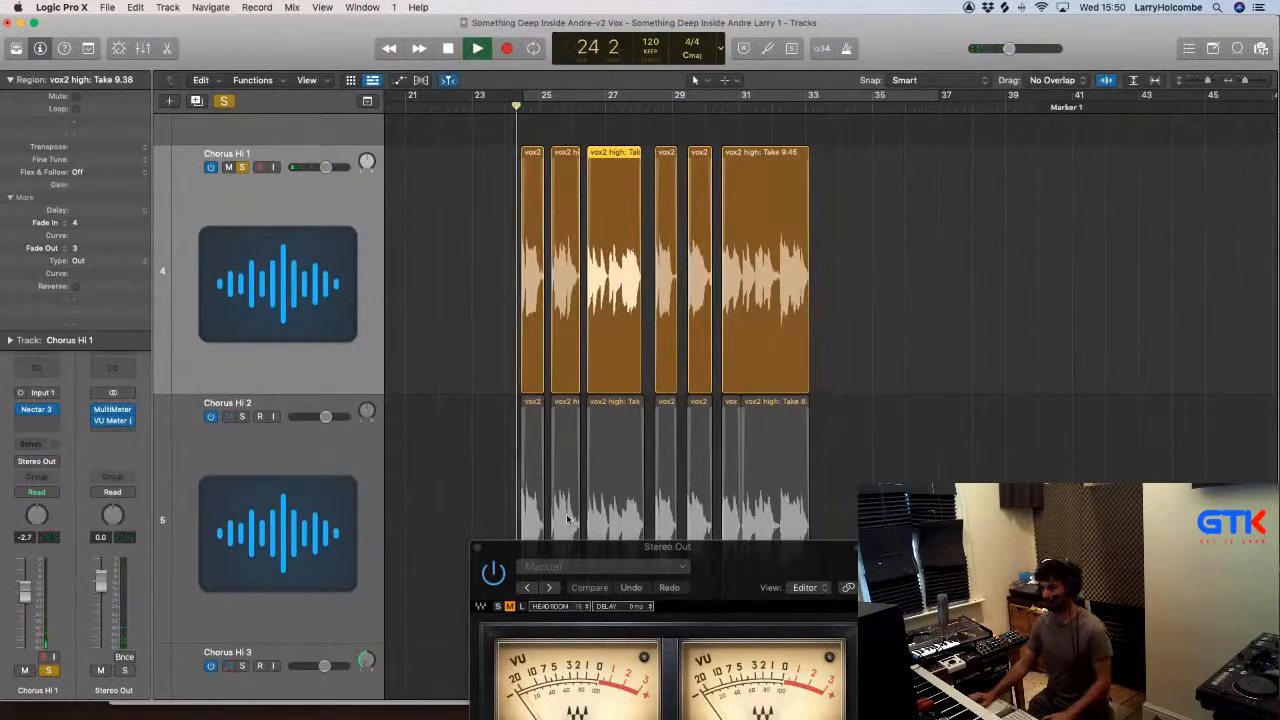
drag(567, 547, 845, 248)
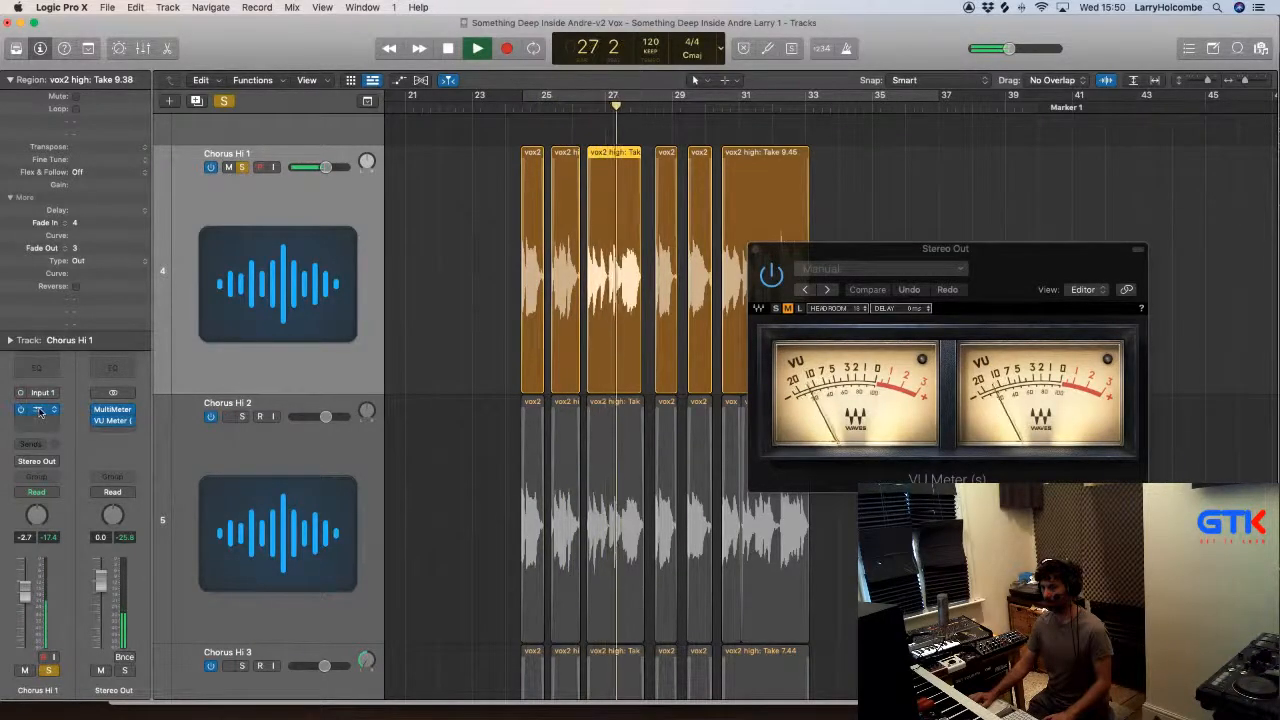
Step: Open Nectar 3 on Chorus Hi 1 and lower its auto level target slightly during playback
click(26, 410)
drag(587, 237, 488, 130)
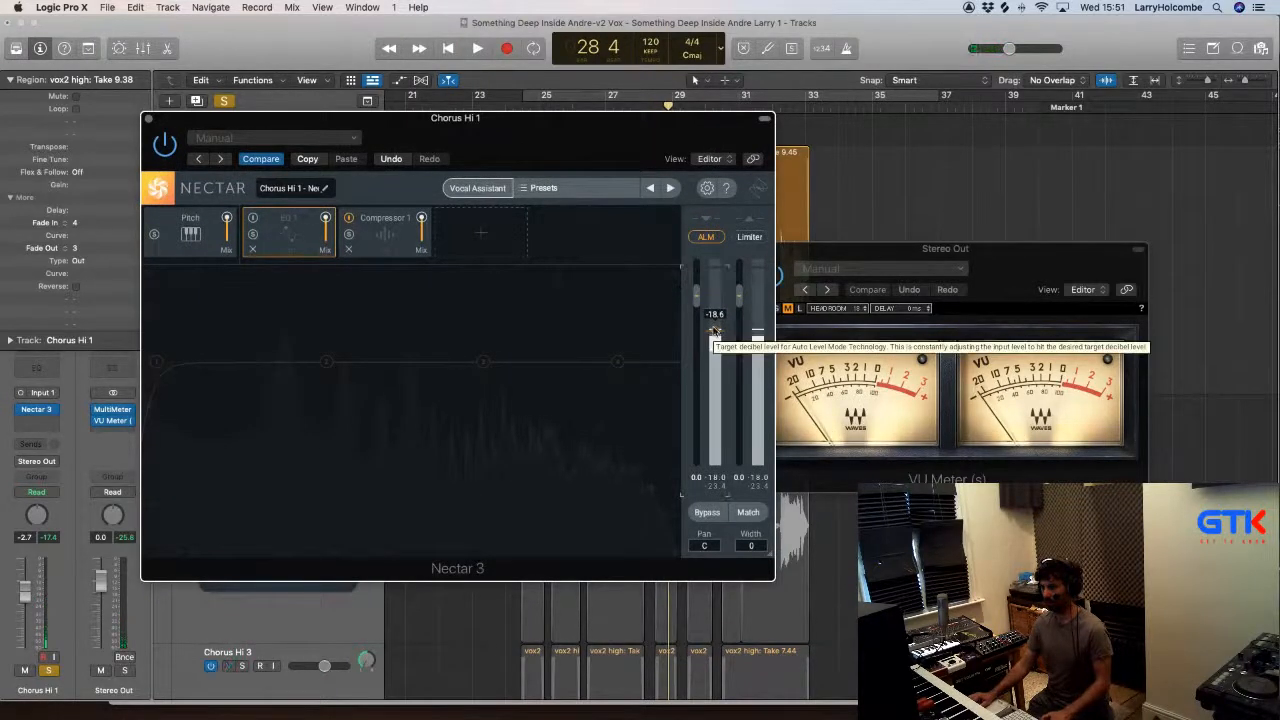
click(895, 164)
key(space)
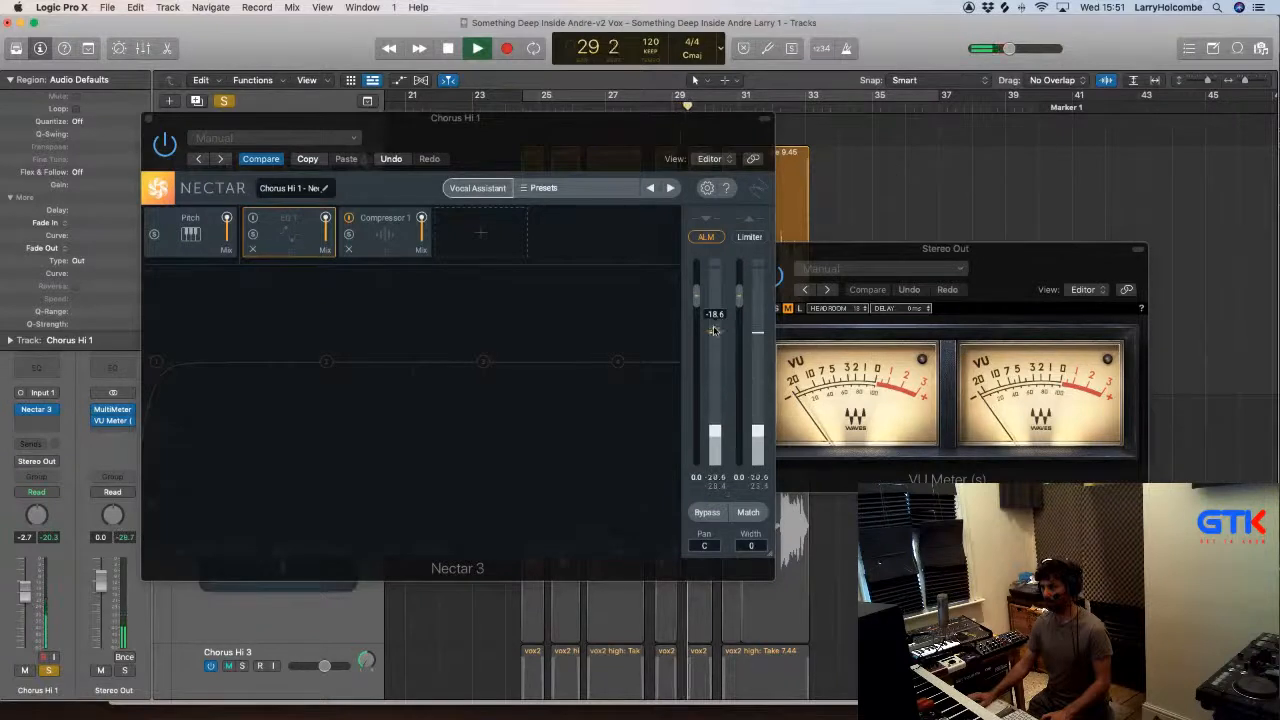
click(713, 330)
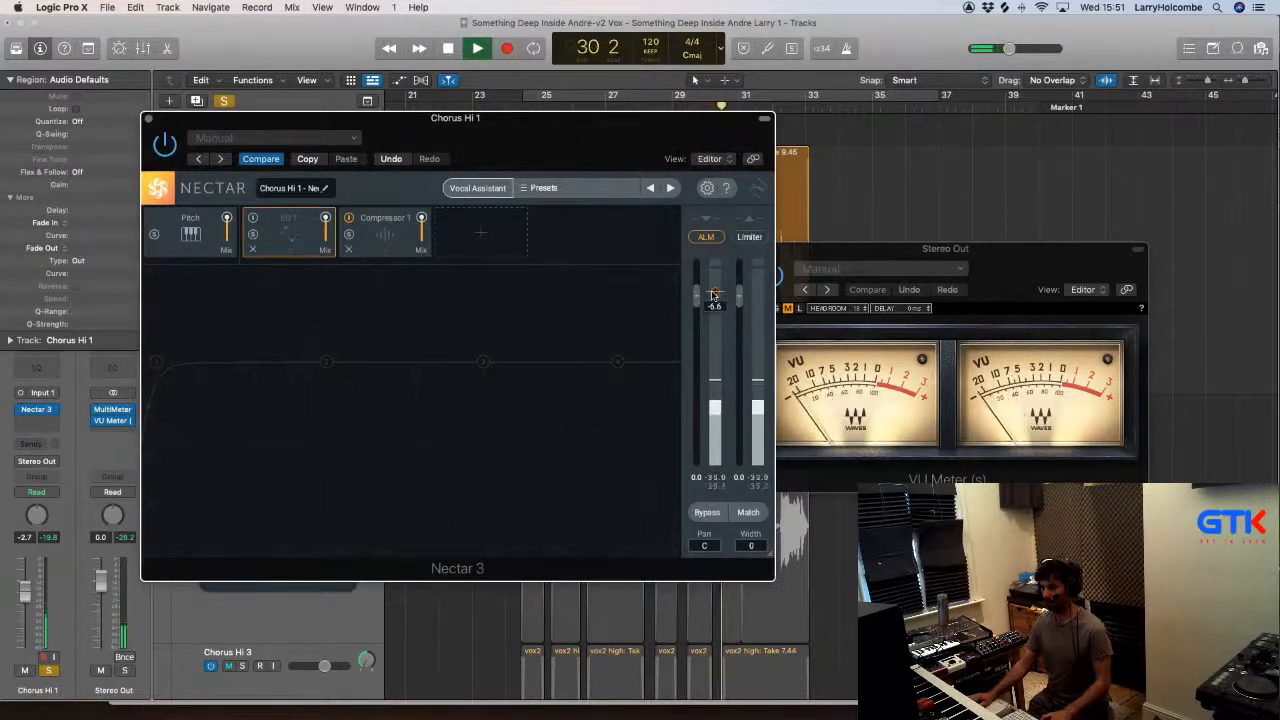
drag(713, 295, 713, 297)
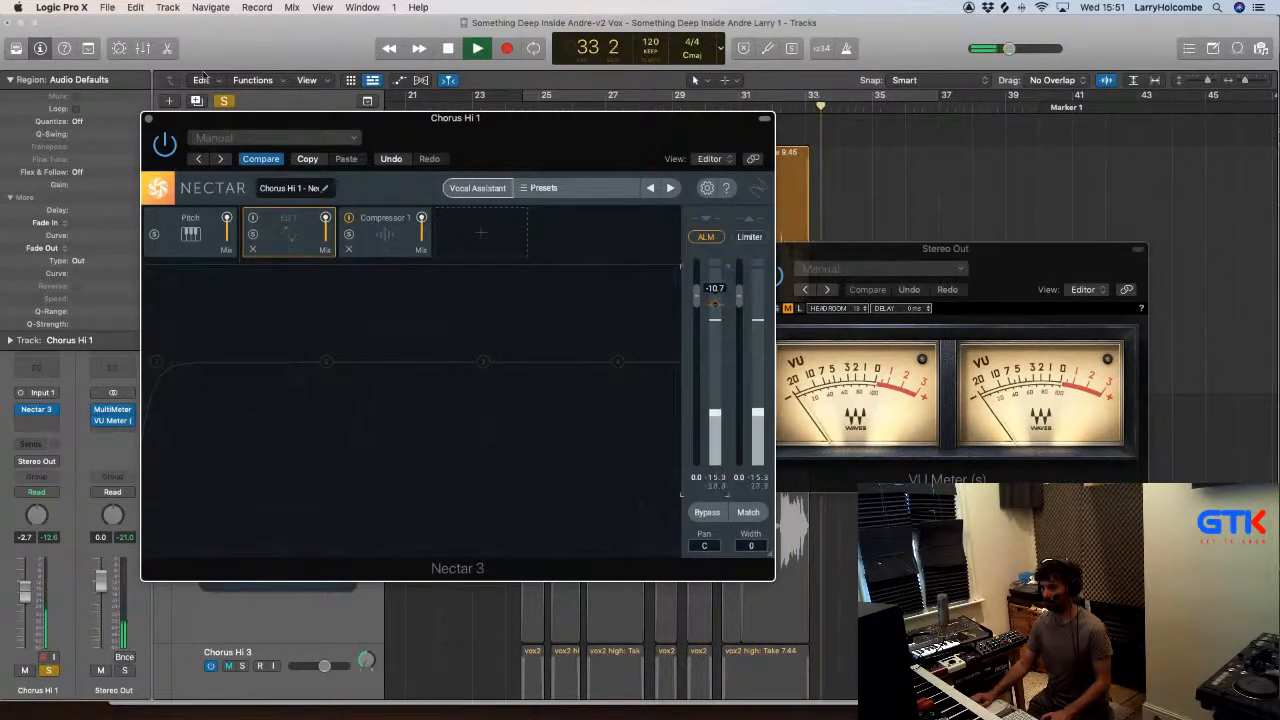
Step: Set a cycle range over all six Chorus Hi 1 snippets and start looped playback
drag(198, 119, 507, 283)
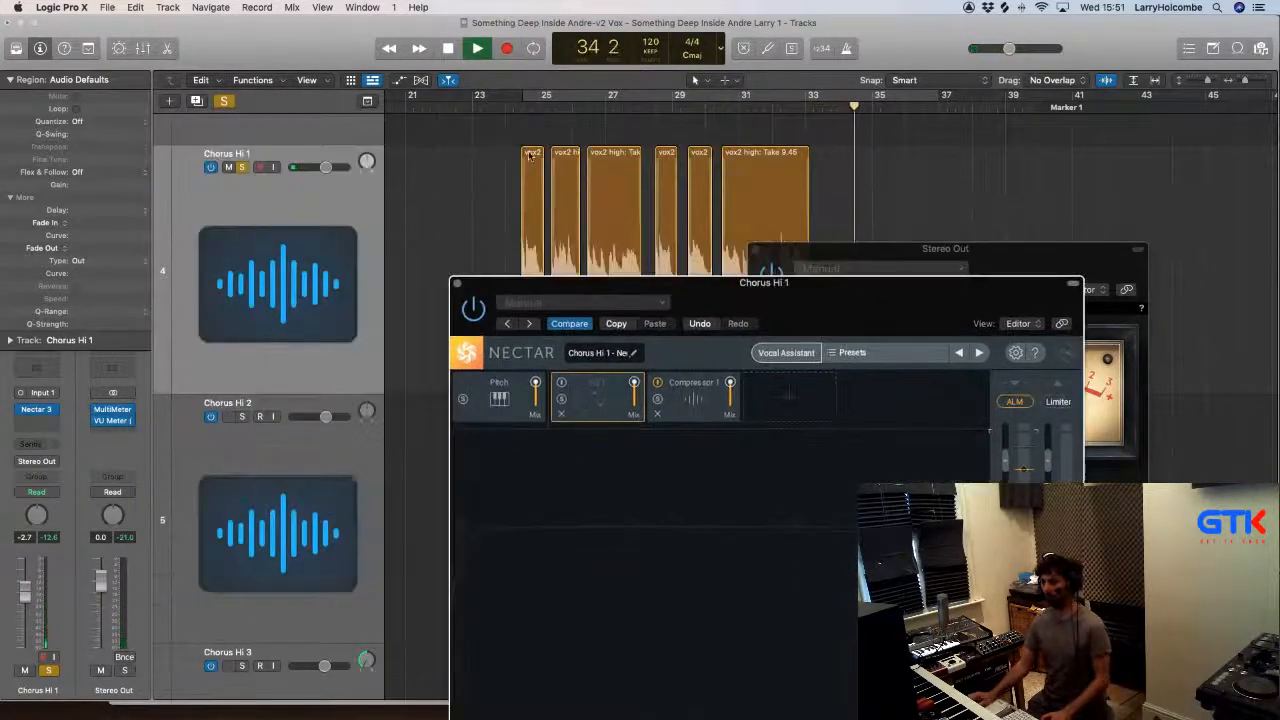
drag(505, 151, 760, 174)
key(super+u)
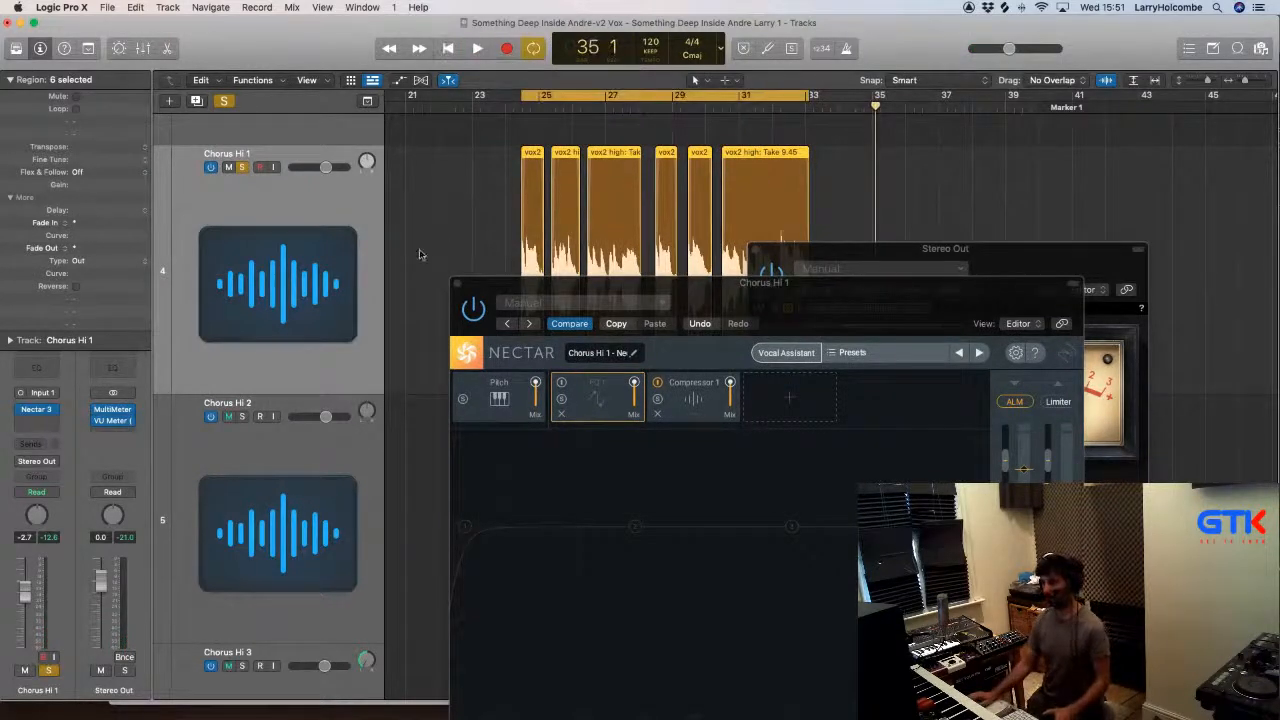
key(space)
drag(669, 305, 504, 190)
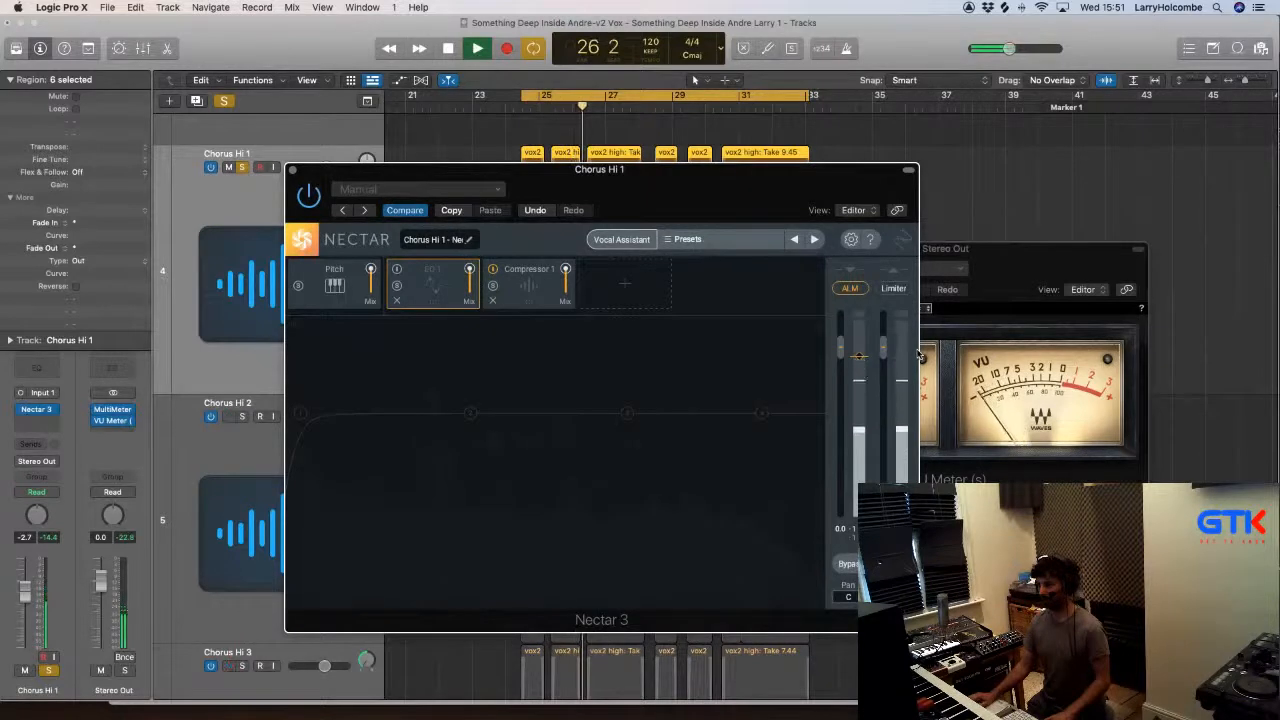
Step: Bring the Nectar level target down to -14.7, then close the plugin and stop playback
mouse_move(862, 358)
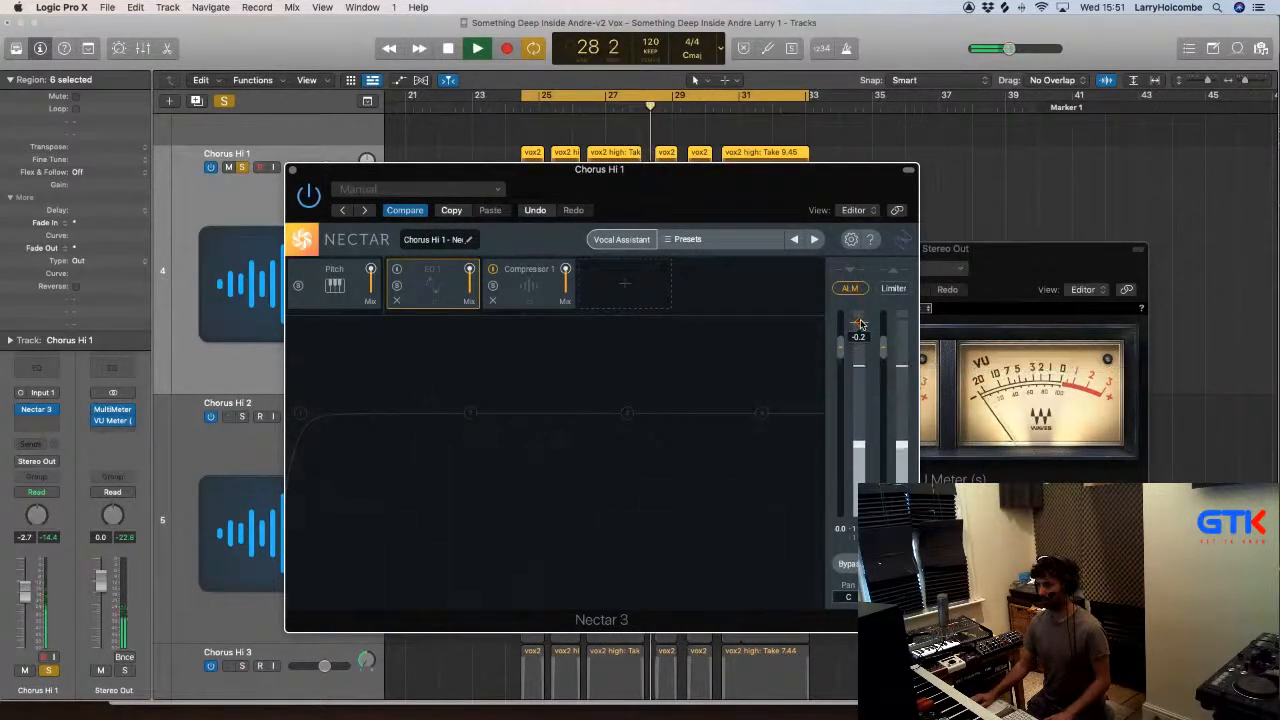
drag(860, 325, 860, 327)
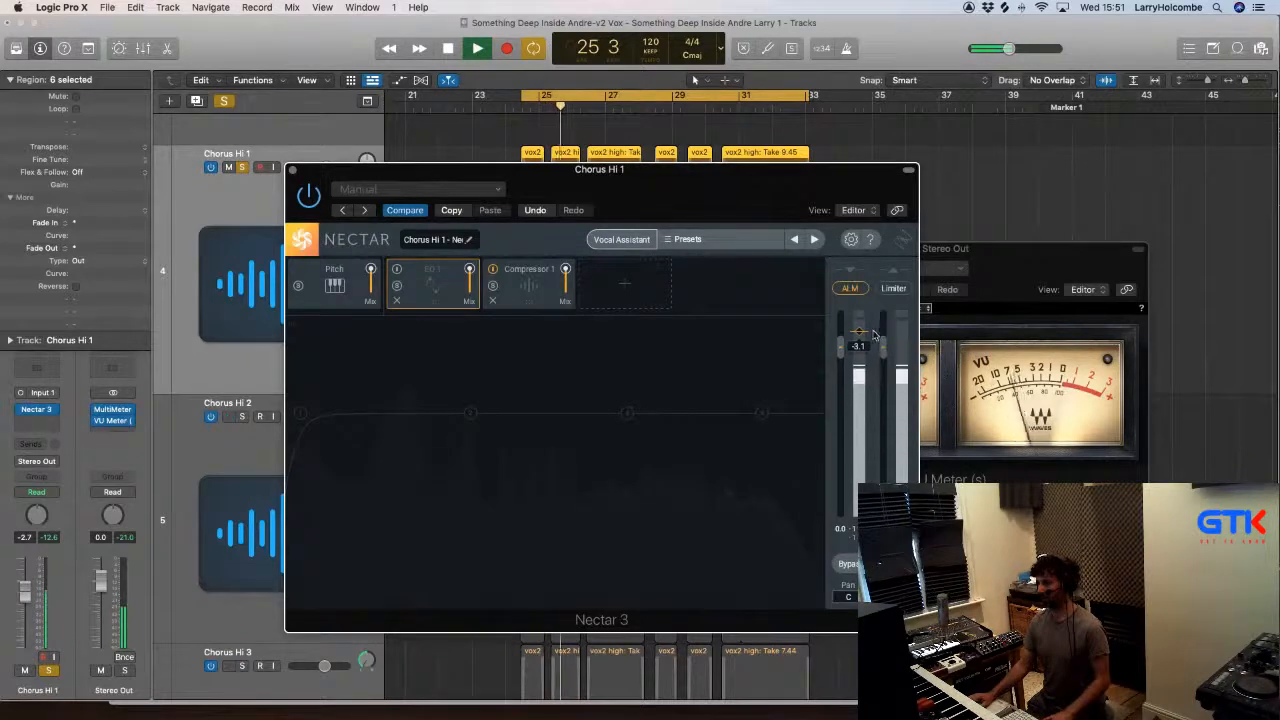
drag(860, 333, 866, 414)
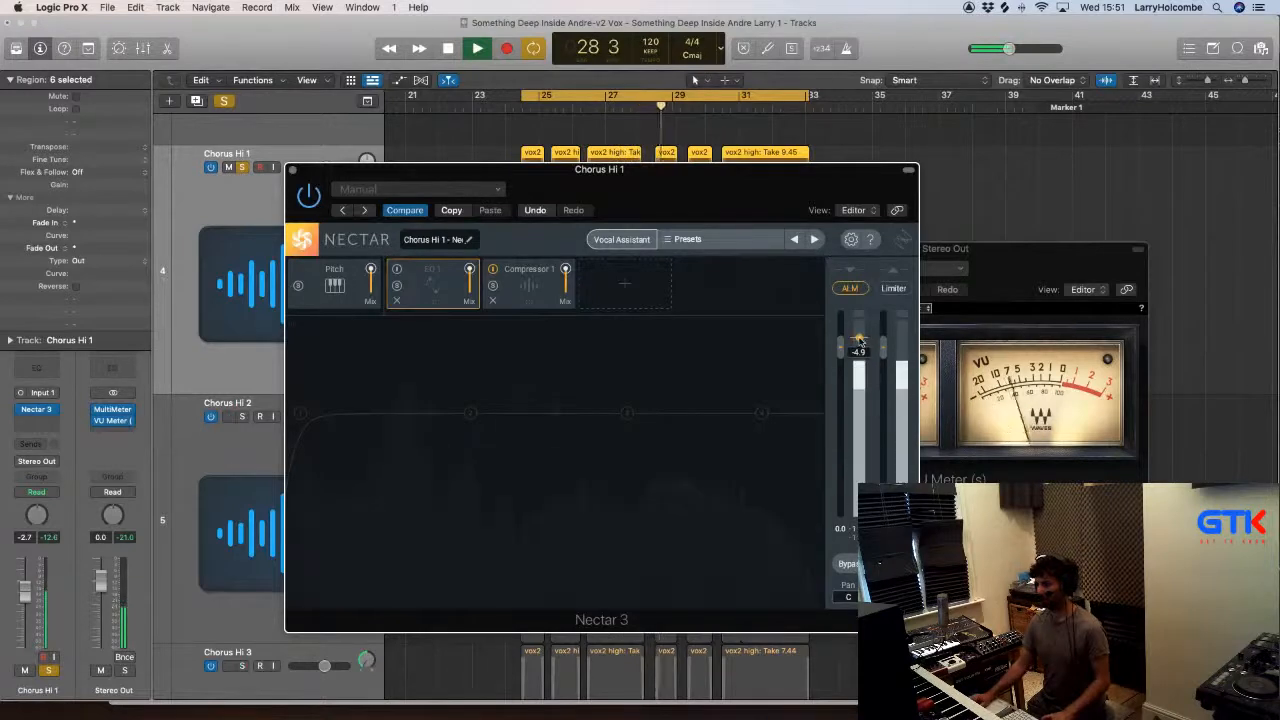
drag(858, 342, 861, 371)
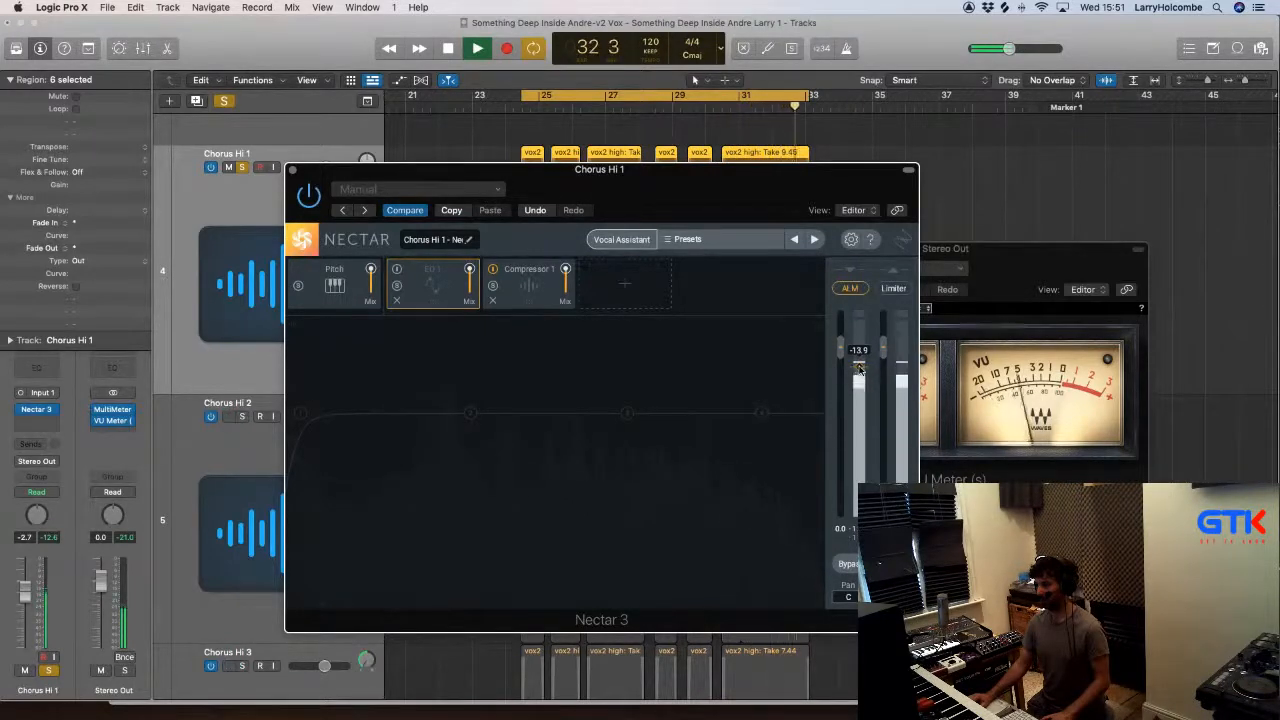
drag(858, 370, 859, 370)
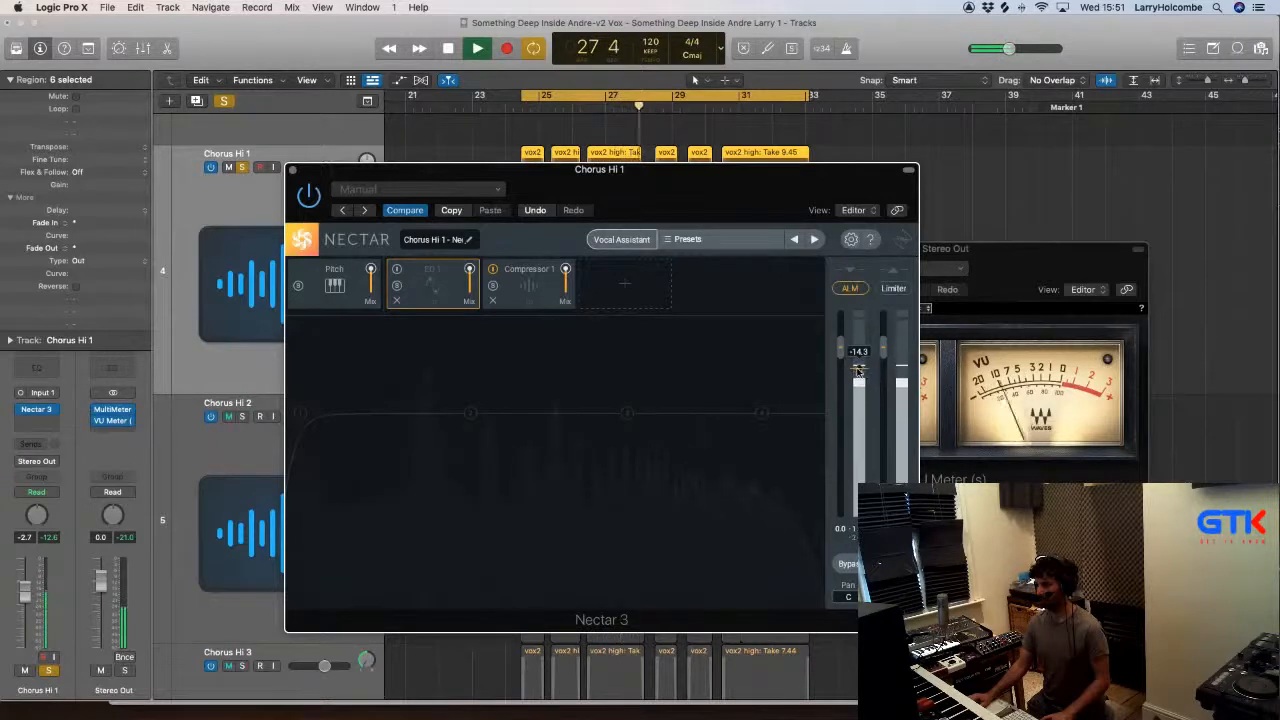
drag(858, 371, 858, 373)
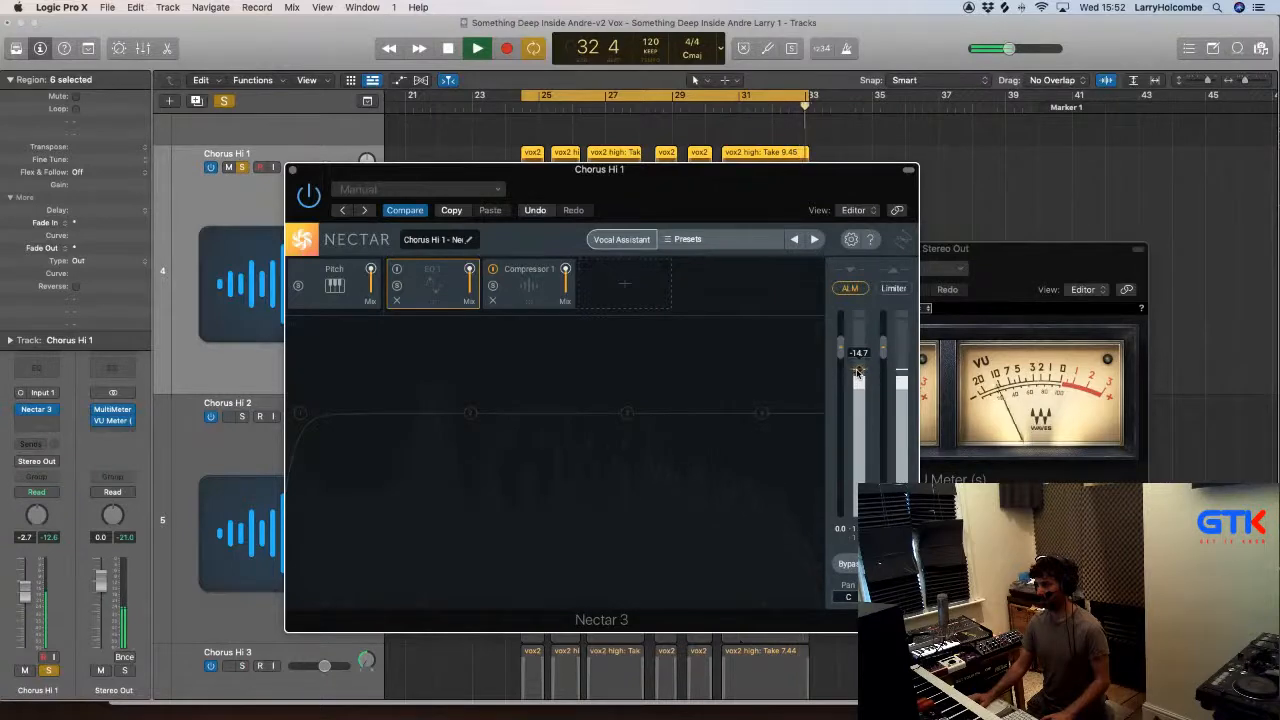
click(292, 171)
key(space)
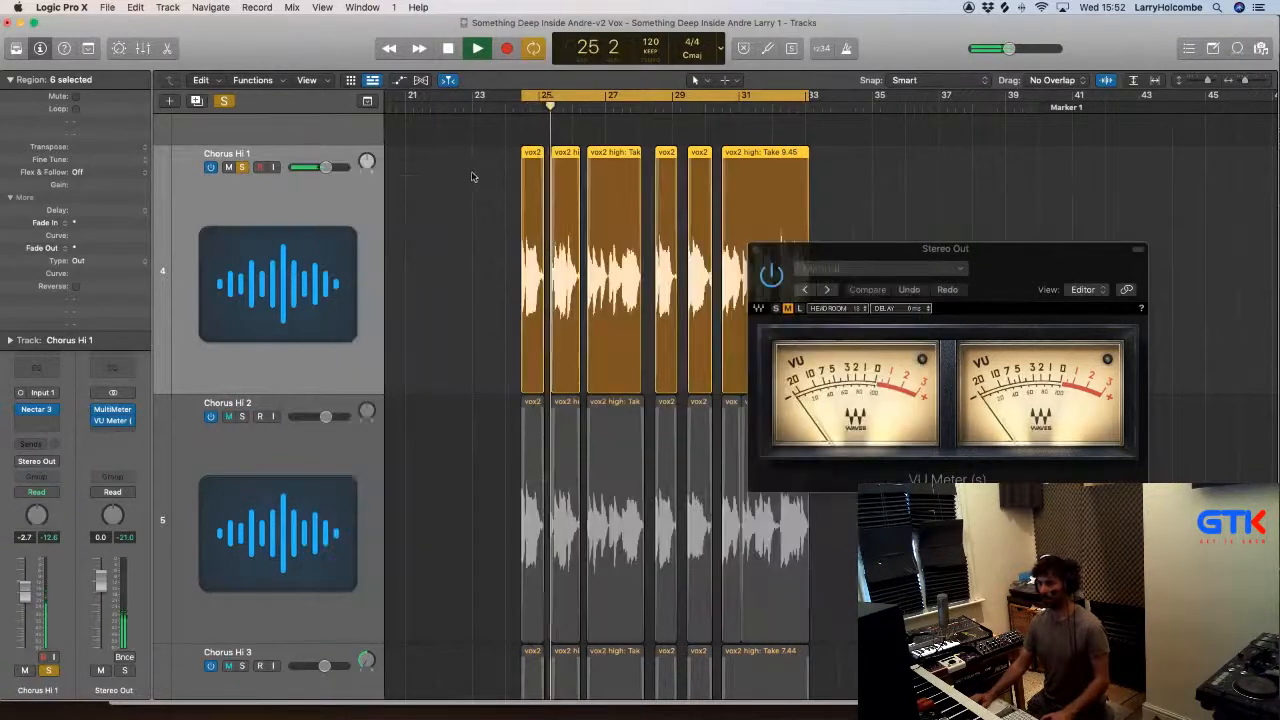
Step: Insert Waves Vocal Rider (m) Mono in the slot after Nectar 3 on Chorus Hi 1
click(37, 410)
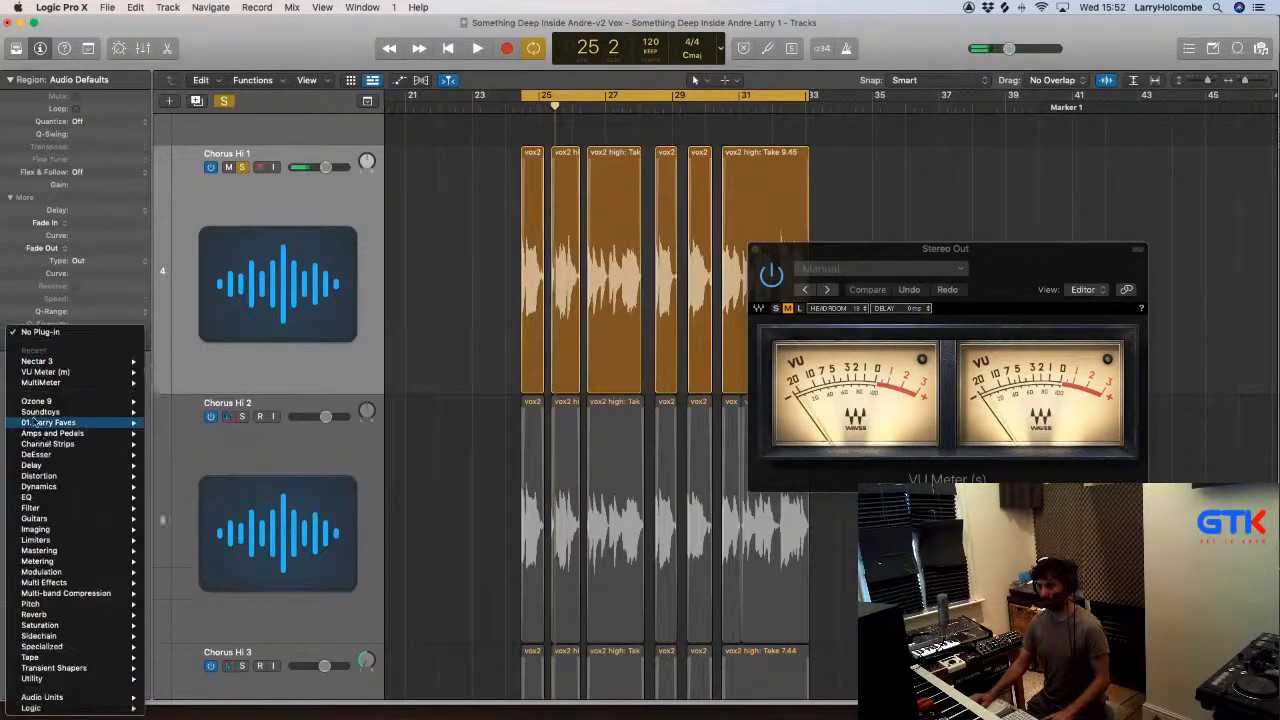
mouse_move(100, 697)
mouse_move(236, 688)
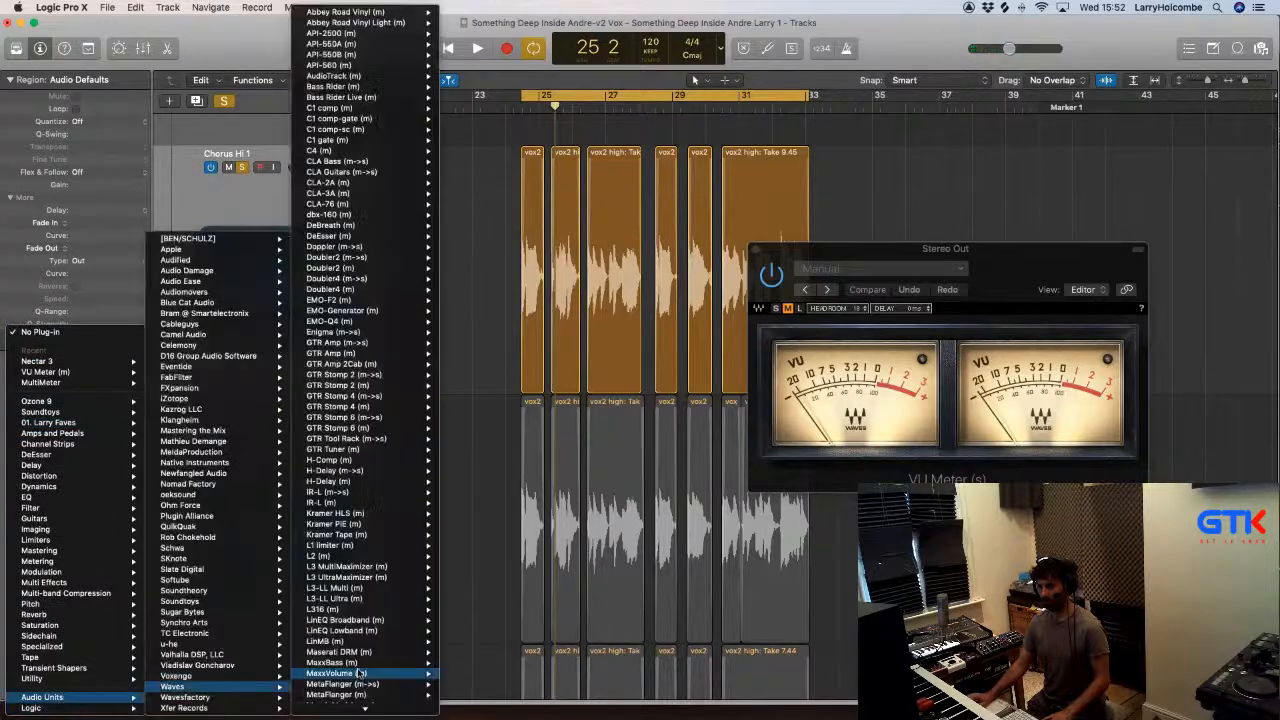
scroll(354, 660, down, 10)
mouse_move(336, 677)
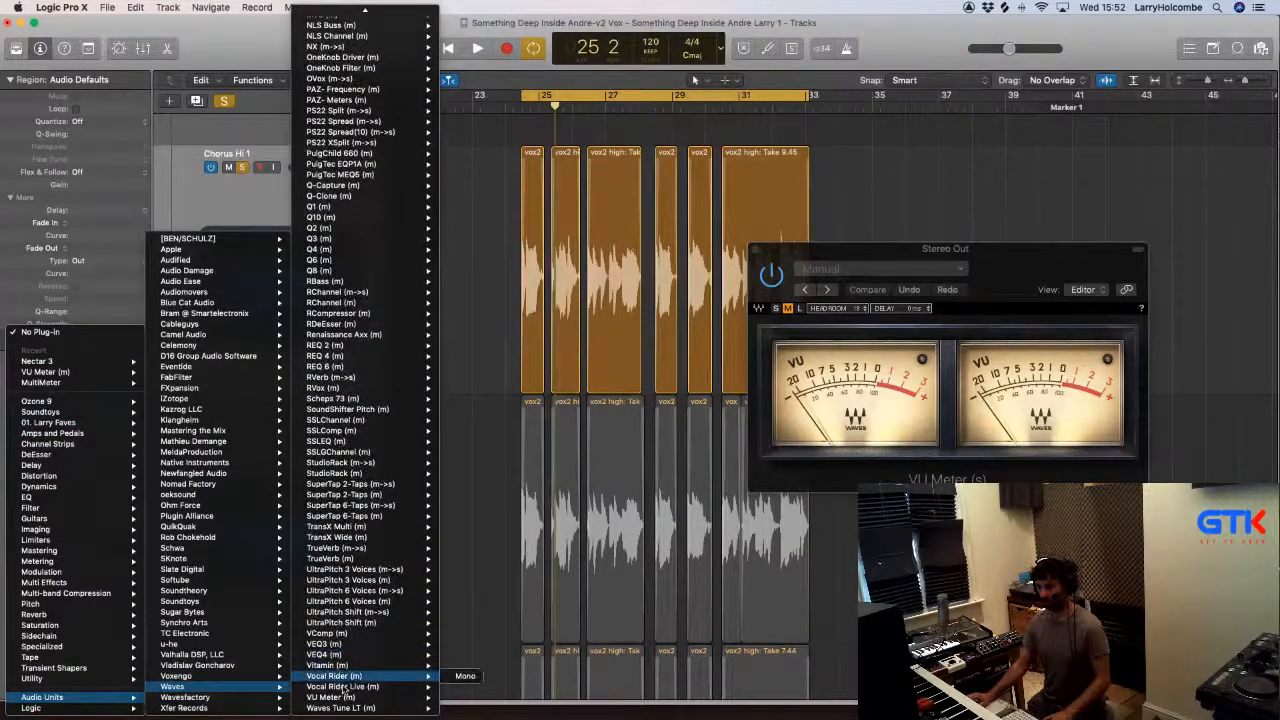
click(464, 677)
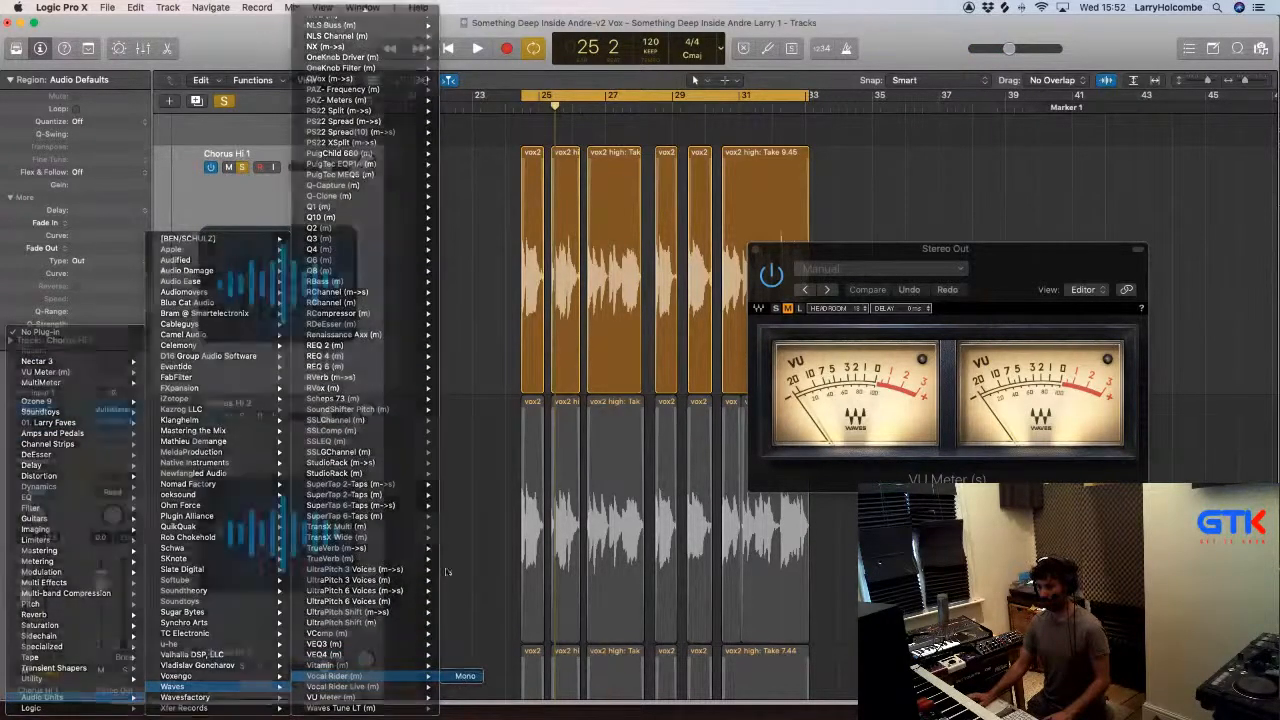
Step: Narrow both Vocal Rider range handles to 4.4, audition the vocal, and close the window
mouse_move(440, 420)
mouse_down()
mouse_move(437, 455)
mouse_move(436, 444)
mouse_up()
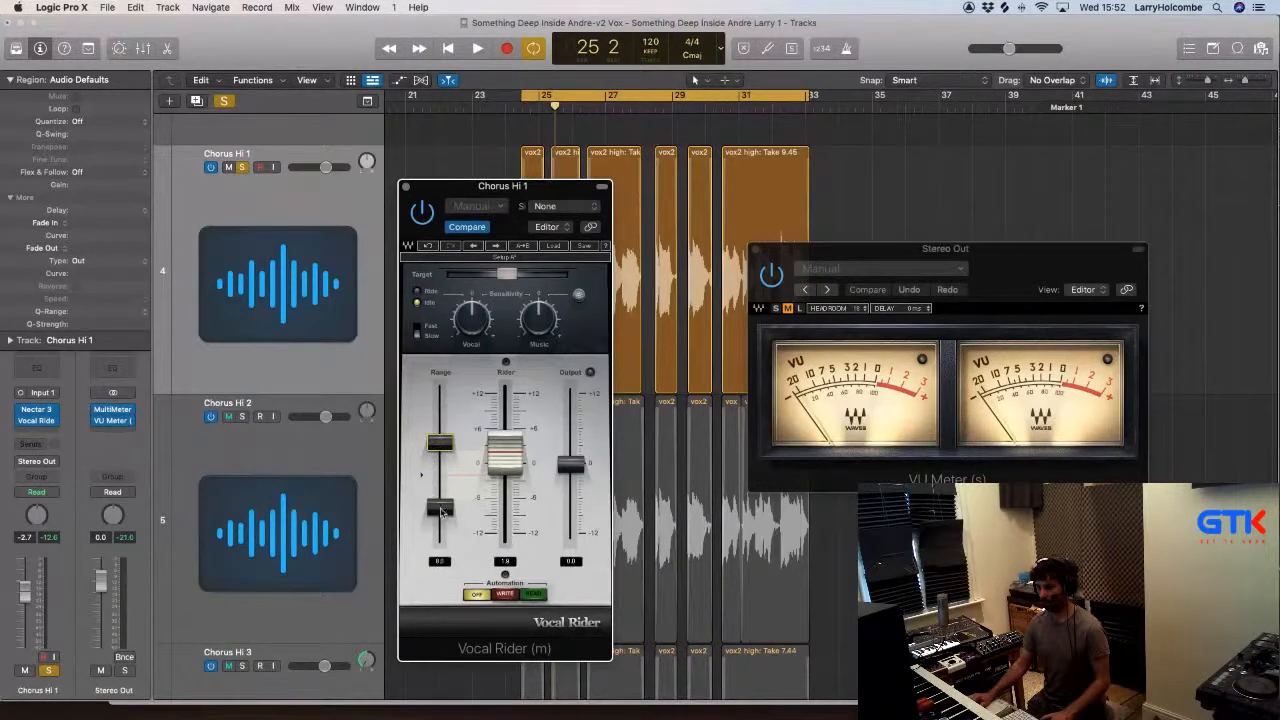
drag(441, 512, 442, 440)
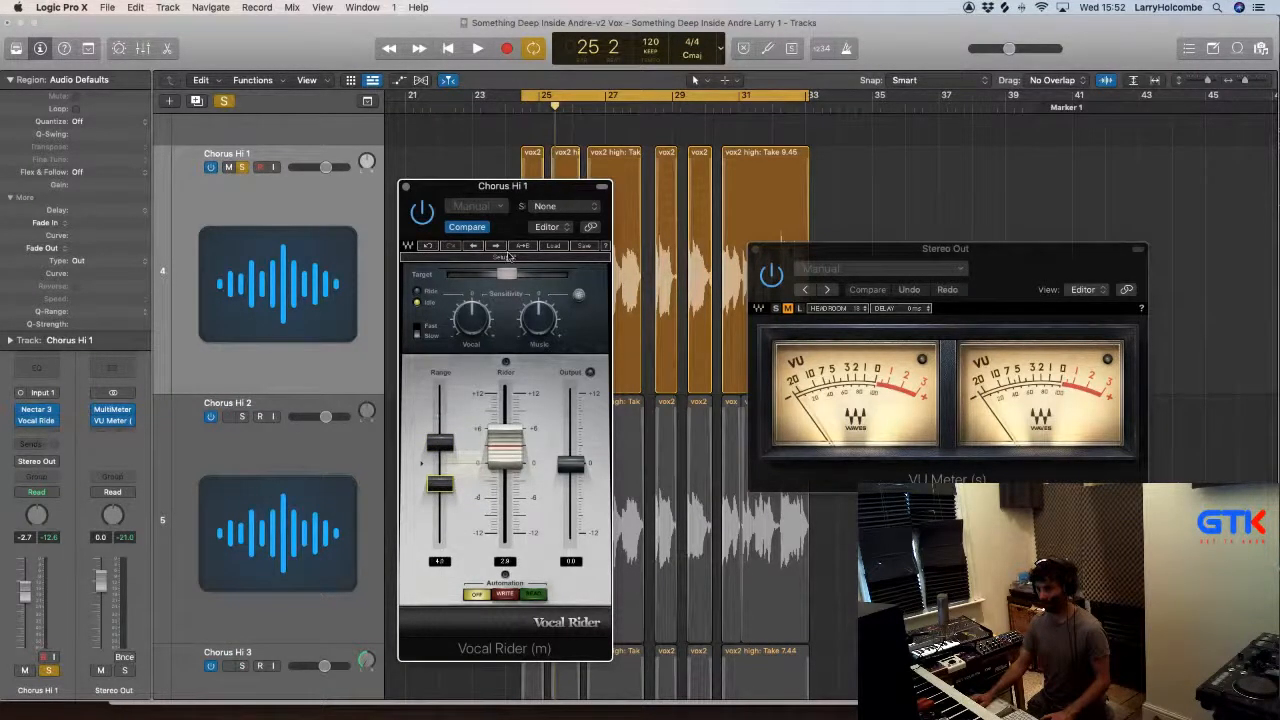
key(space)
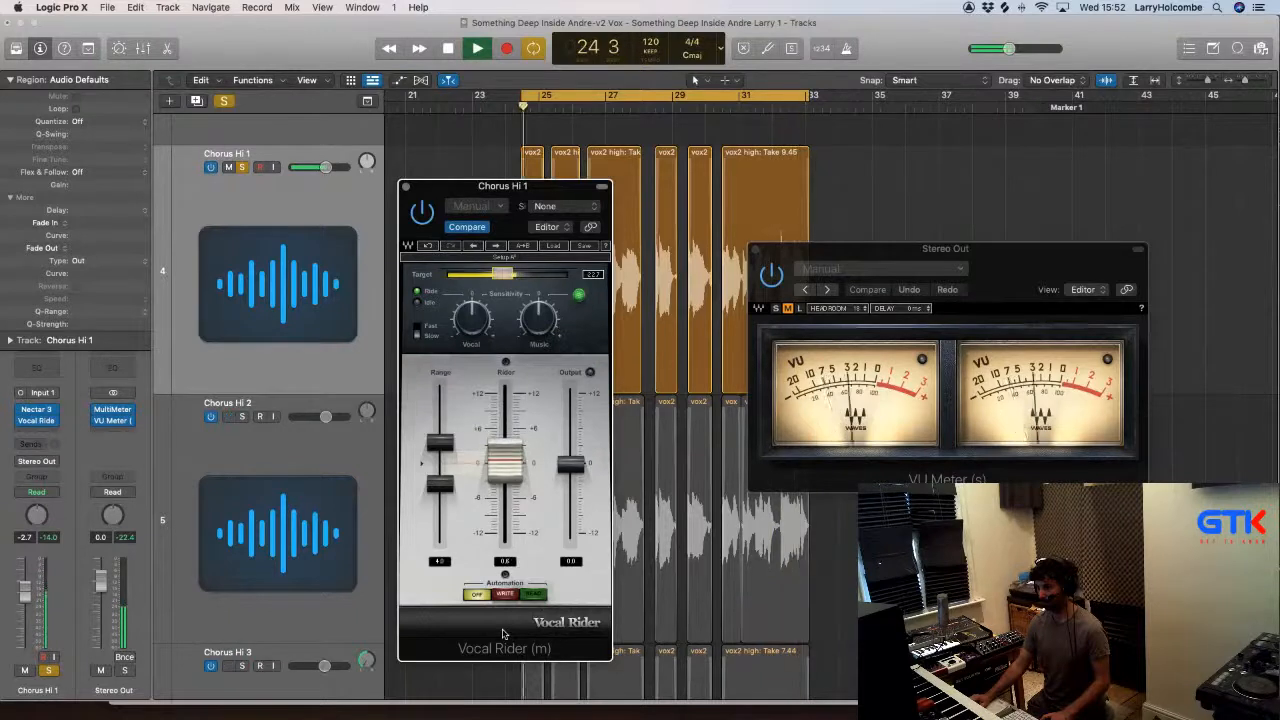
click(405, 186)
key(space)
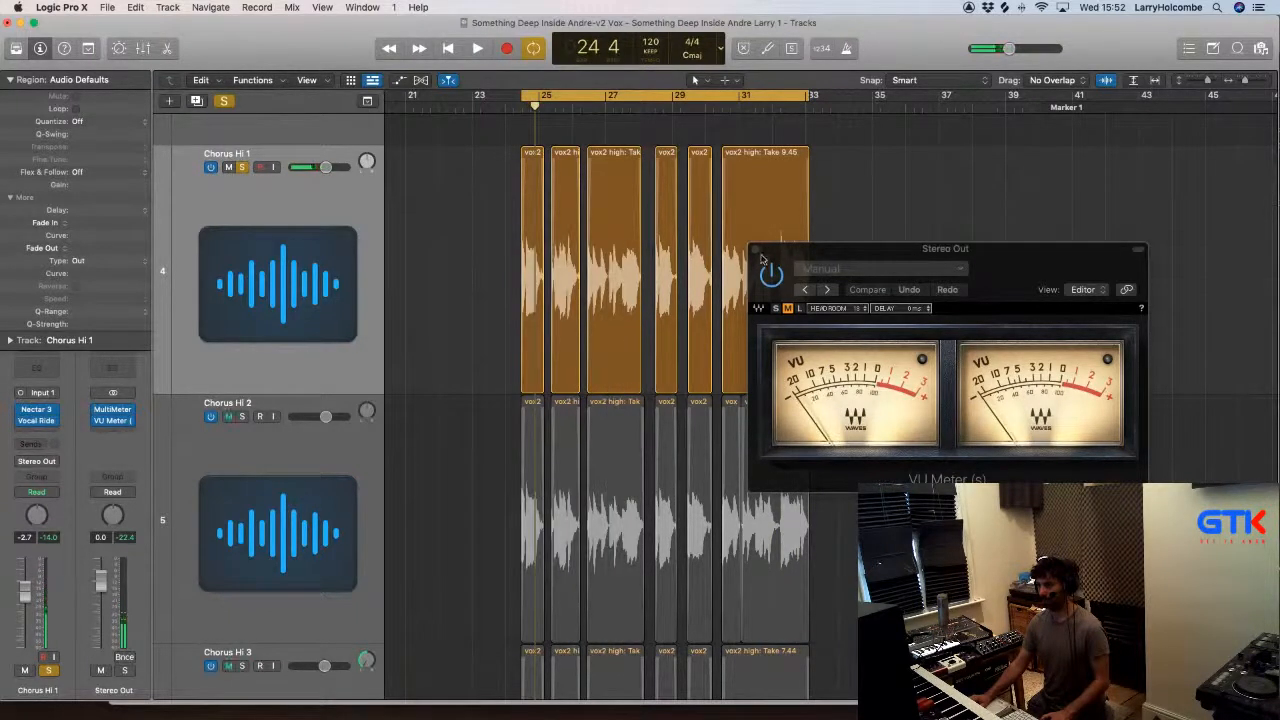
Step: Close the Stereo Out VU meter window and briefly audition the chorus from bar 24
click(757, 252)
key(space)
scroll(463, 215, down, 1)
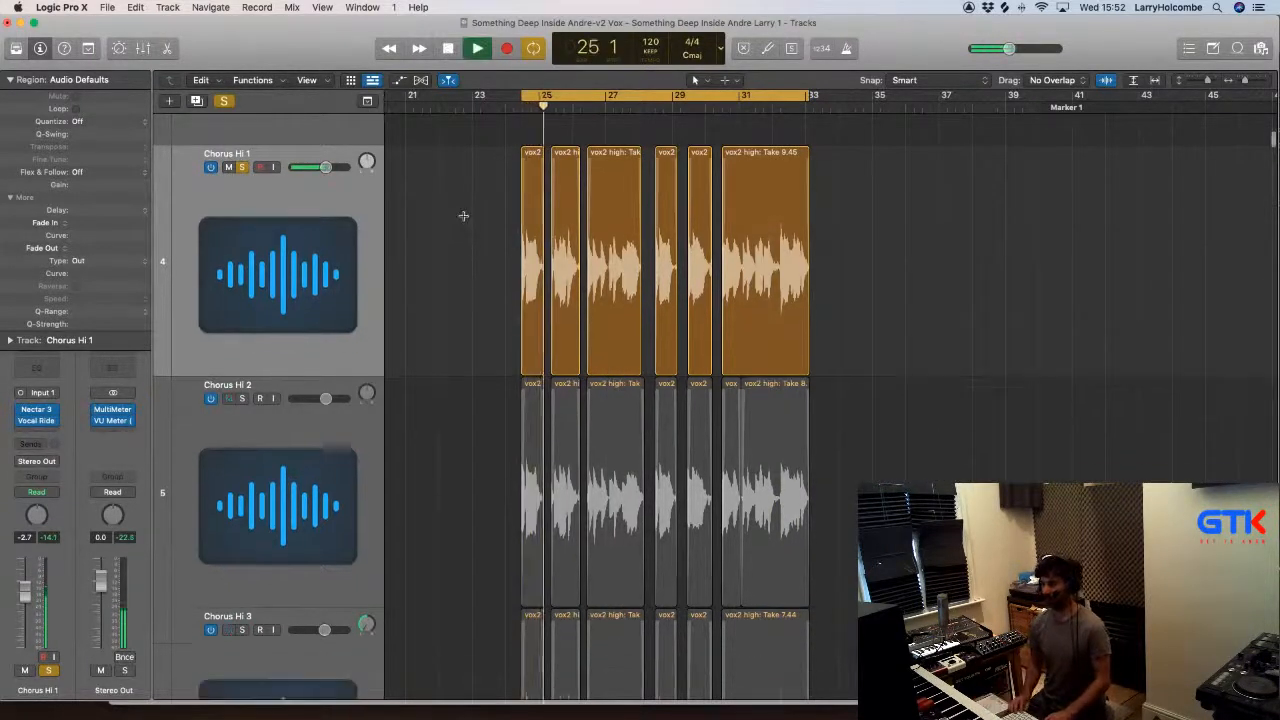
scroll(463, 215, down, 5)
key(space)
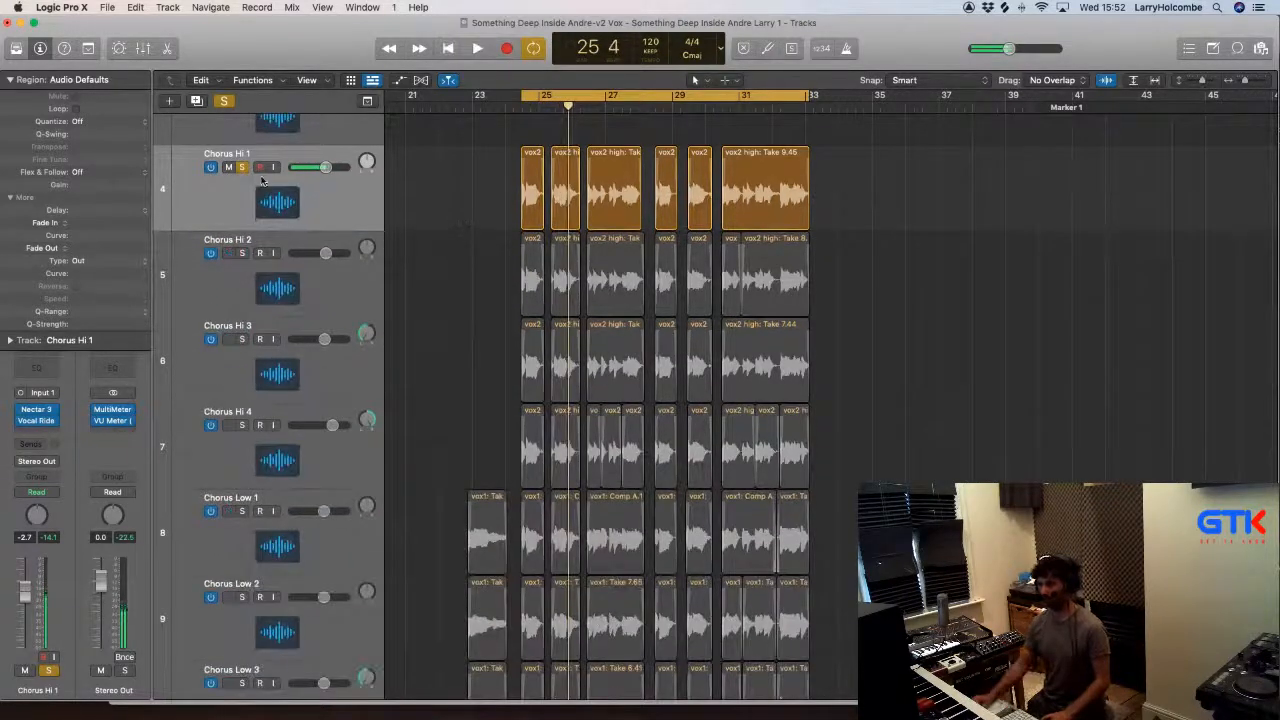
key(super+a)
scroll(248, 196, down, 2)
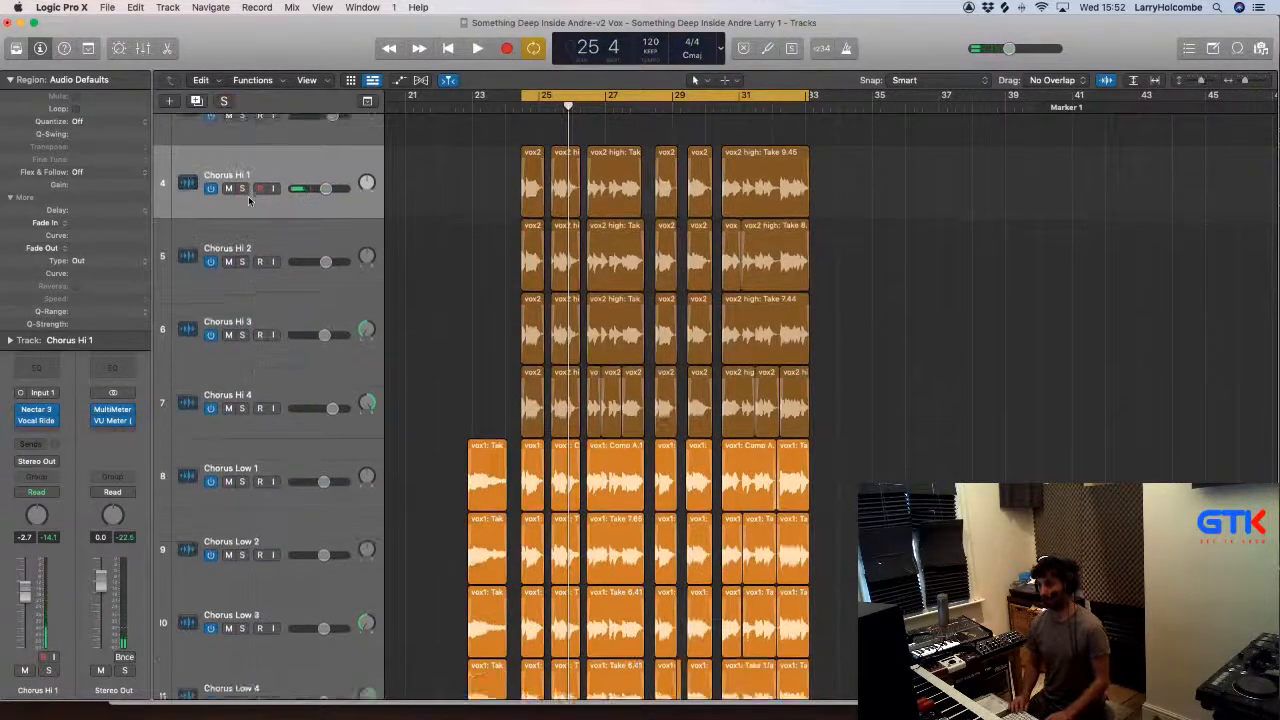
scroll(248, 196, down, 3)
Step: Mute Chorus Hi 2 through Chorus Low 4, show the mixer, and extend the cycle end
drag(229, 213, 240, 458)
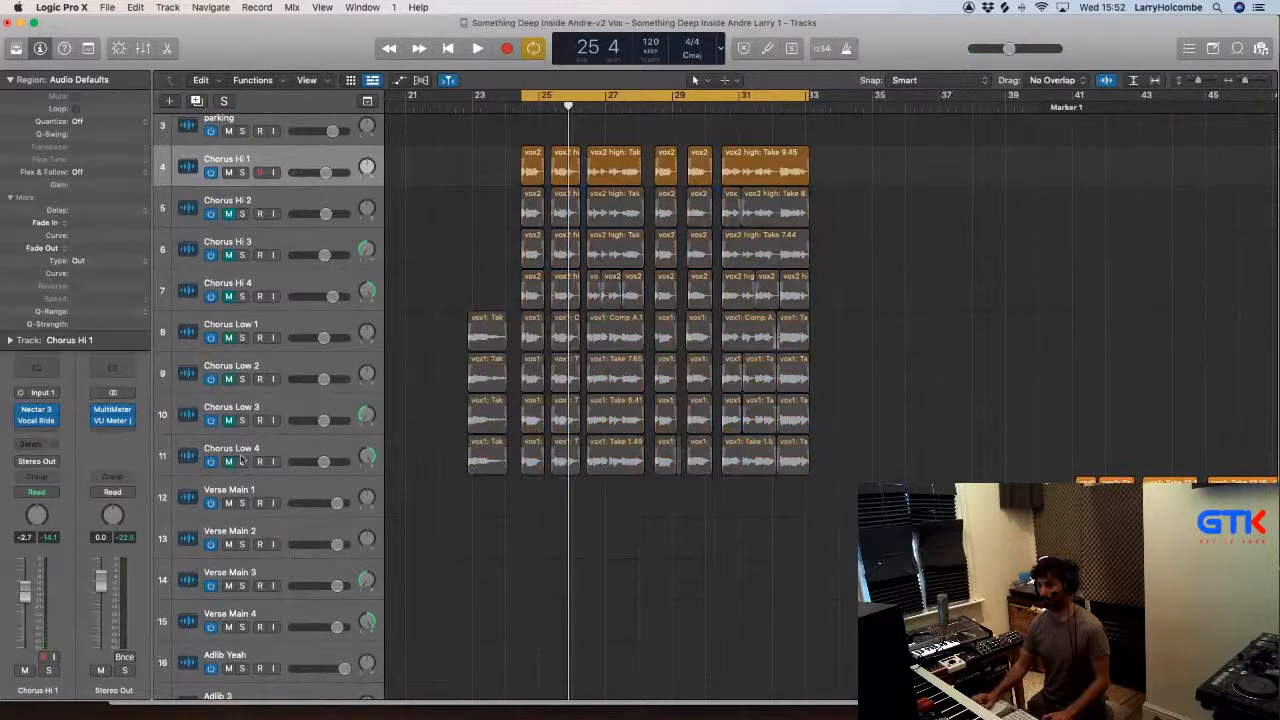
key(space)
scroll(530, 240, up, 1)
key(x)
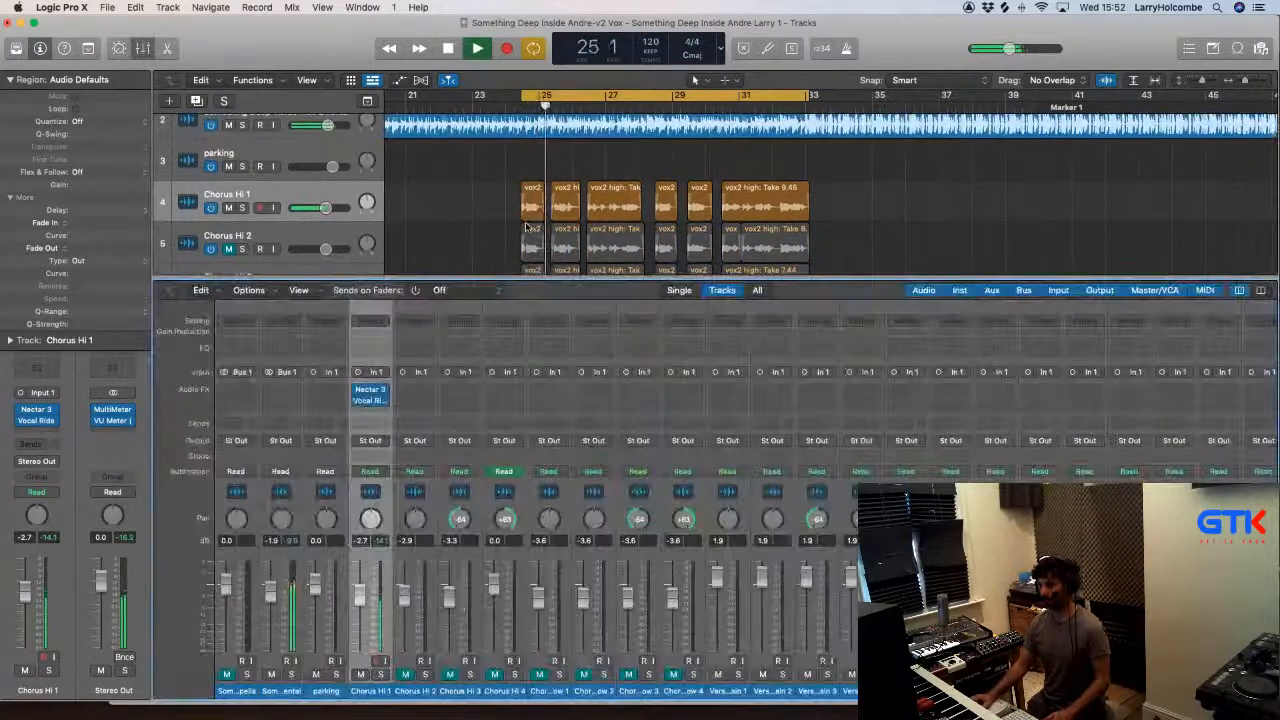
key(x)
key(x)
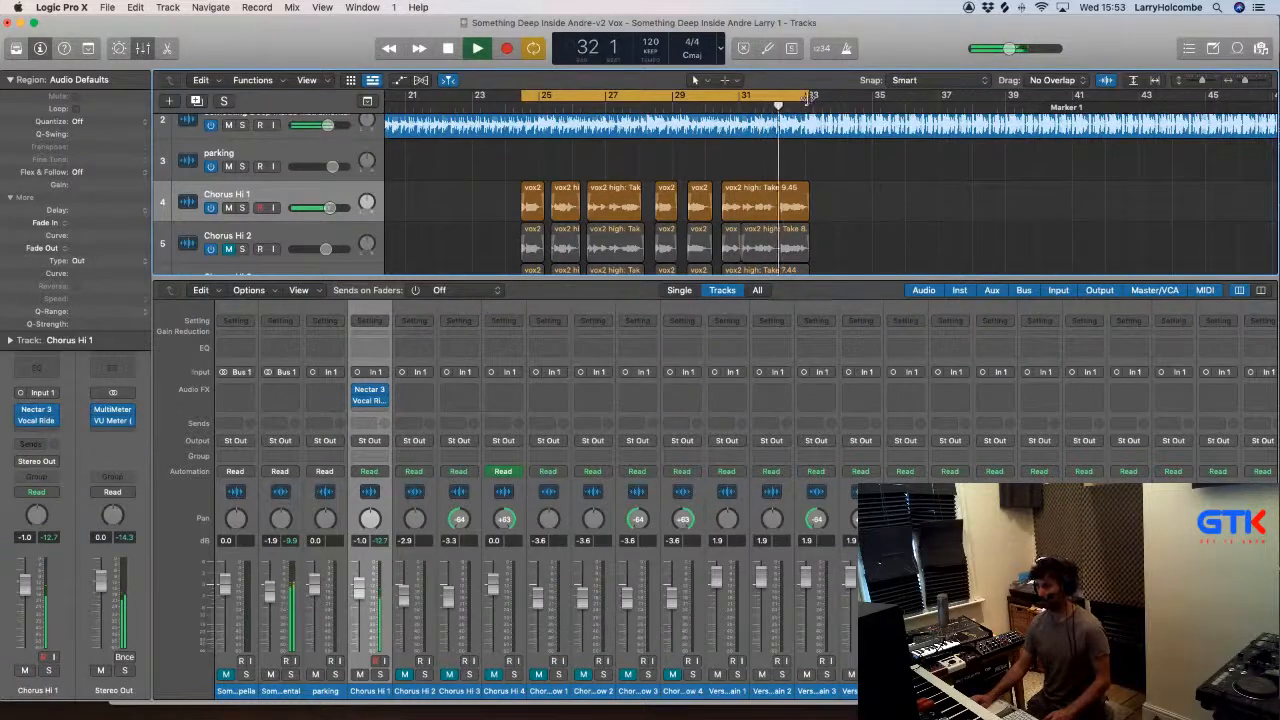
drag(810, 97, 870, 97)
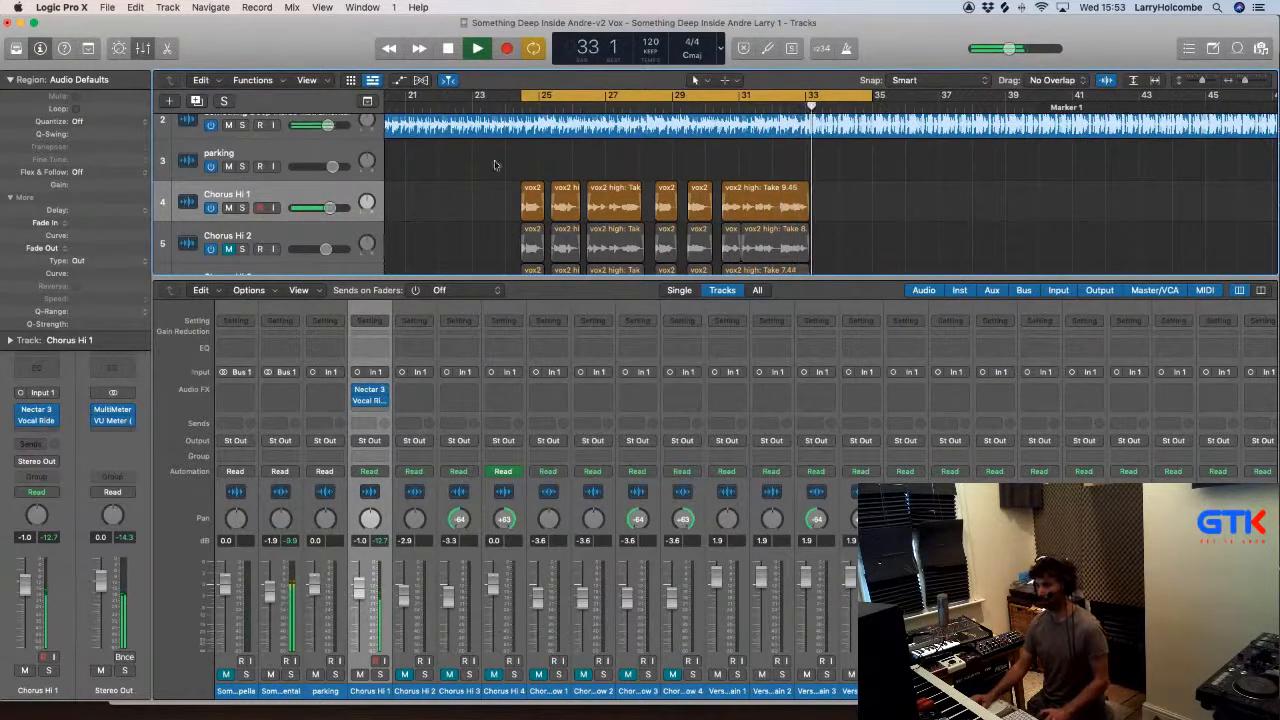
key(space)
Step: Insert a mono Waves CLA-2A (m) compressor after Vocal Rider on Chorus Hi 1
click(366, 411)
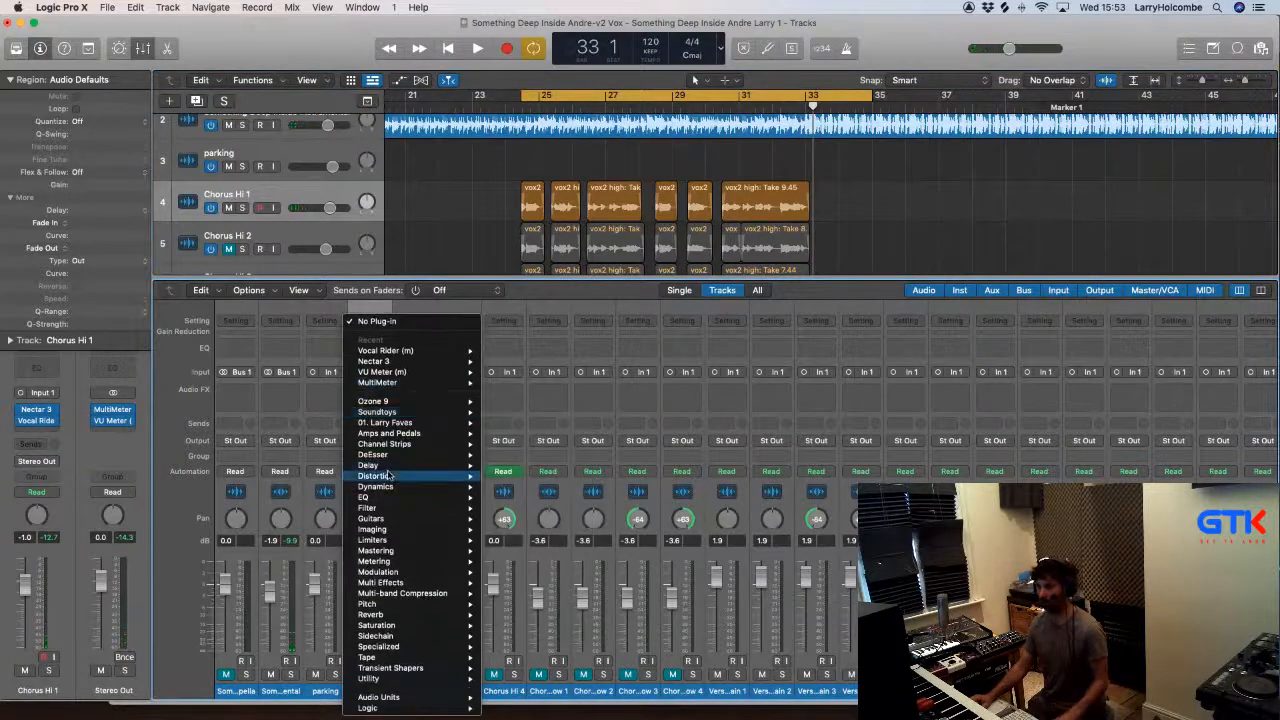
mouse_move(544, 389)
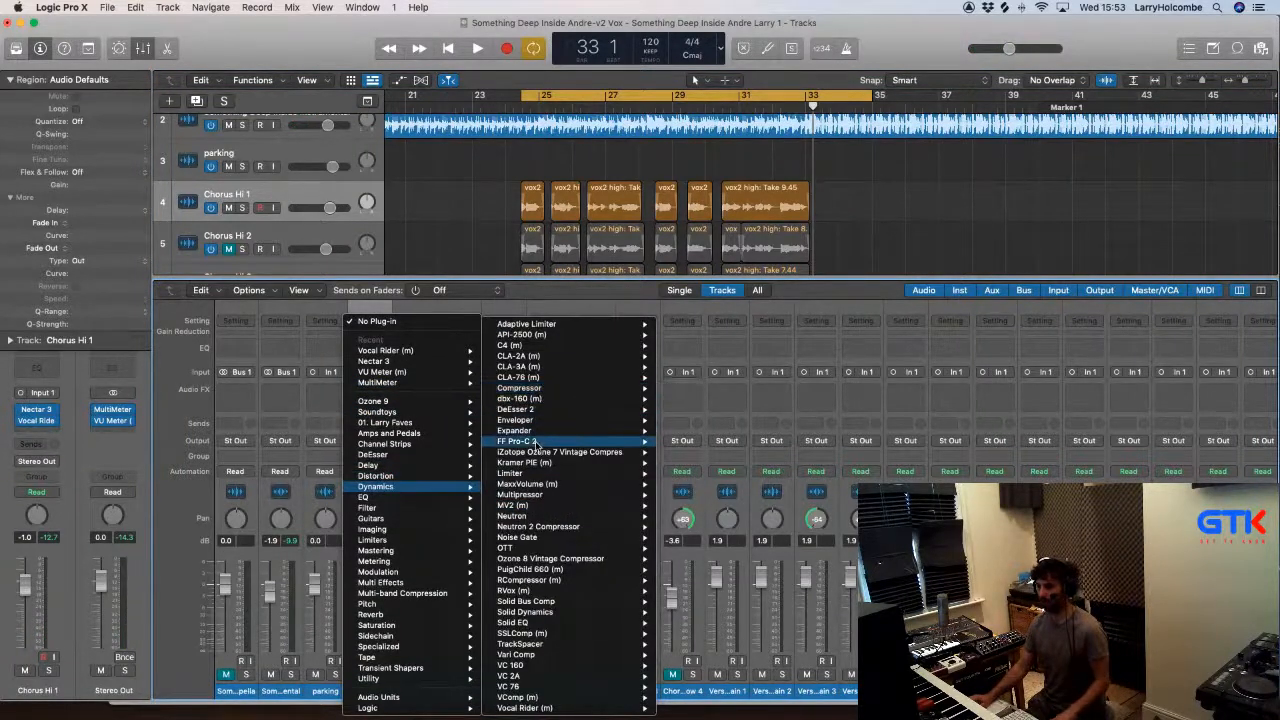
mouse_move(525, 361)
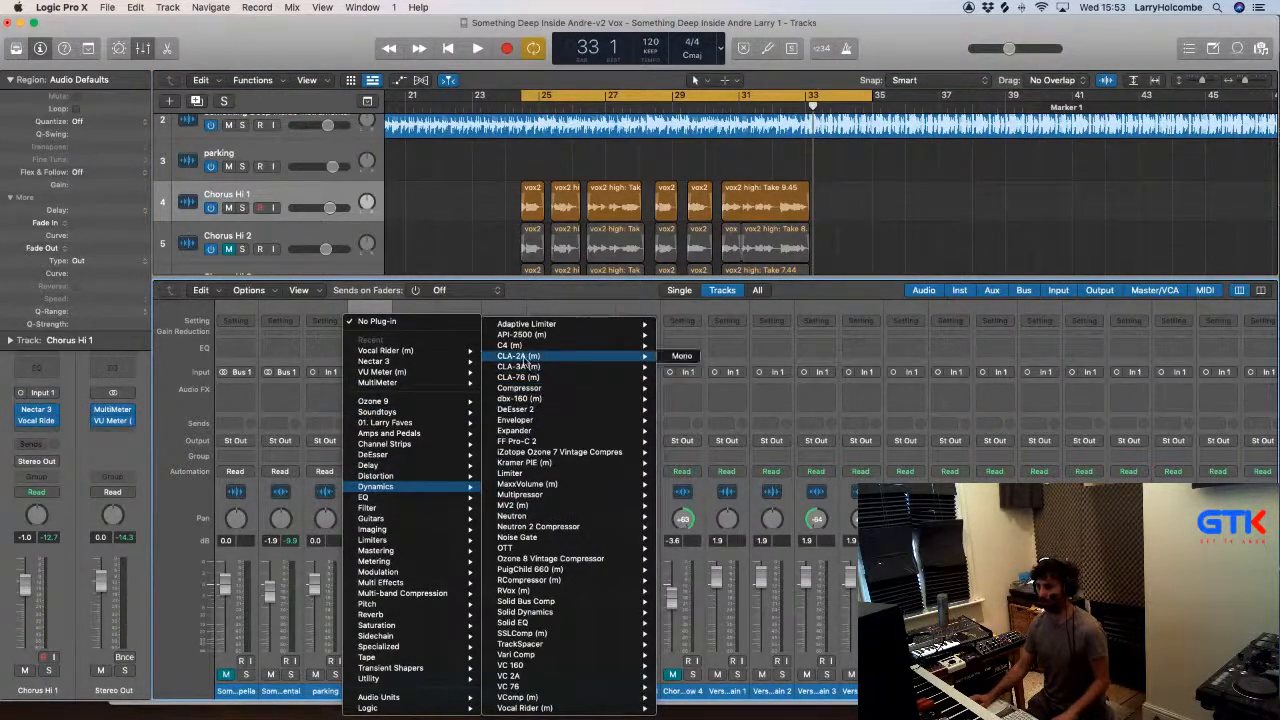
click(669, 358)
key(space)
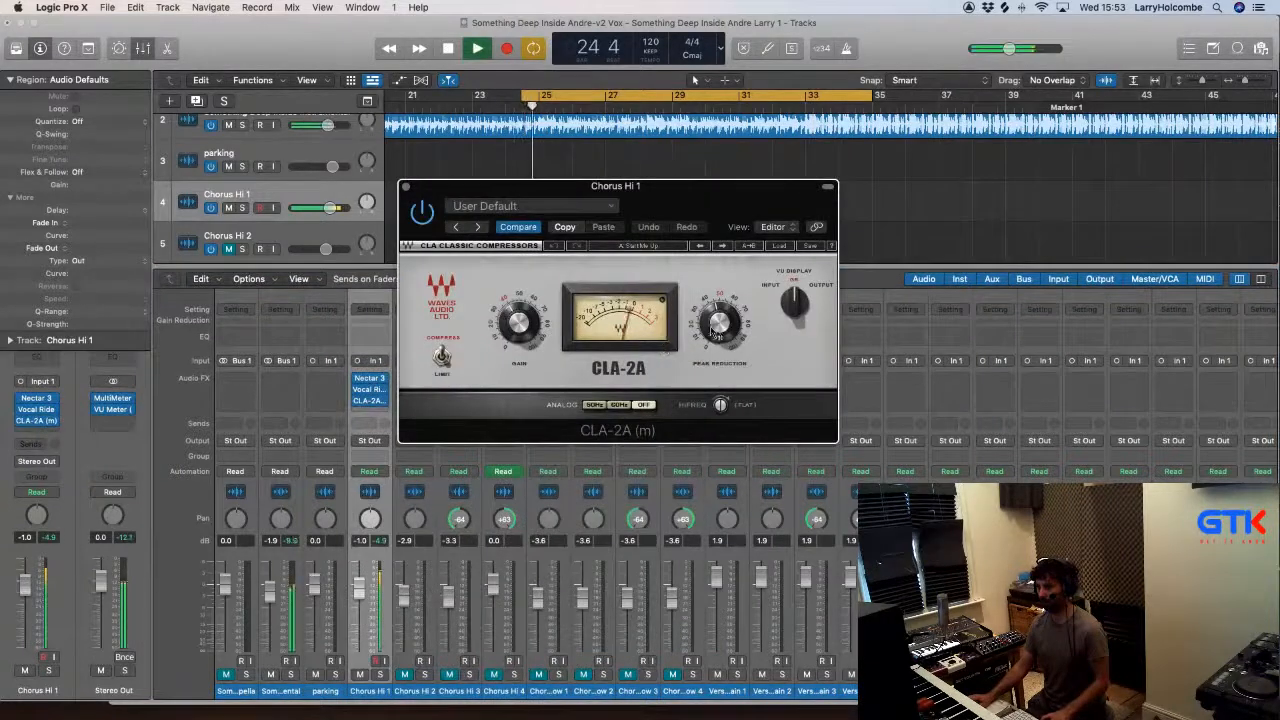
Step: Raise the CLA-2A peak reduction to about 51.66 and audition the chorus with it
click(520, 328)
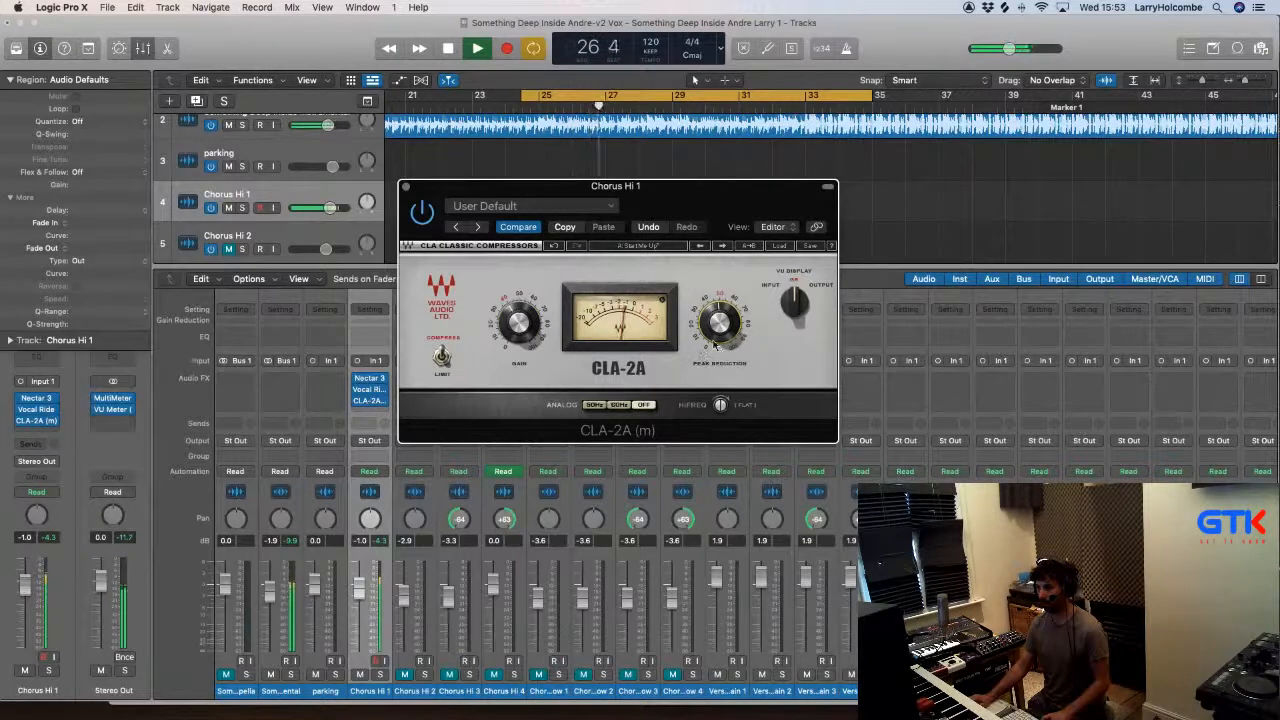
mouse_move(724, 340)
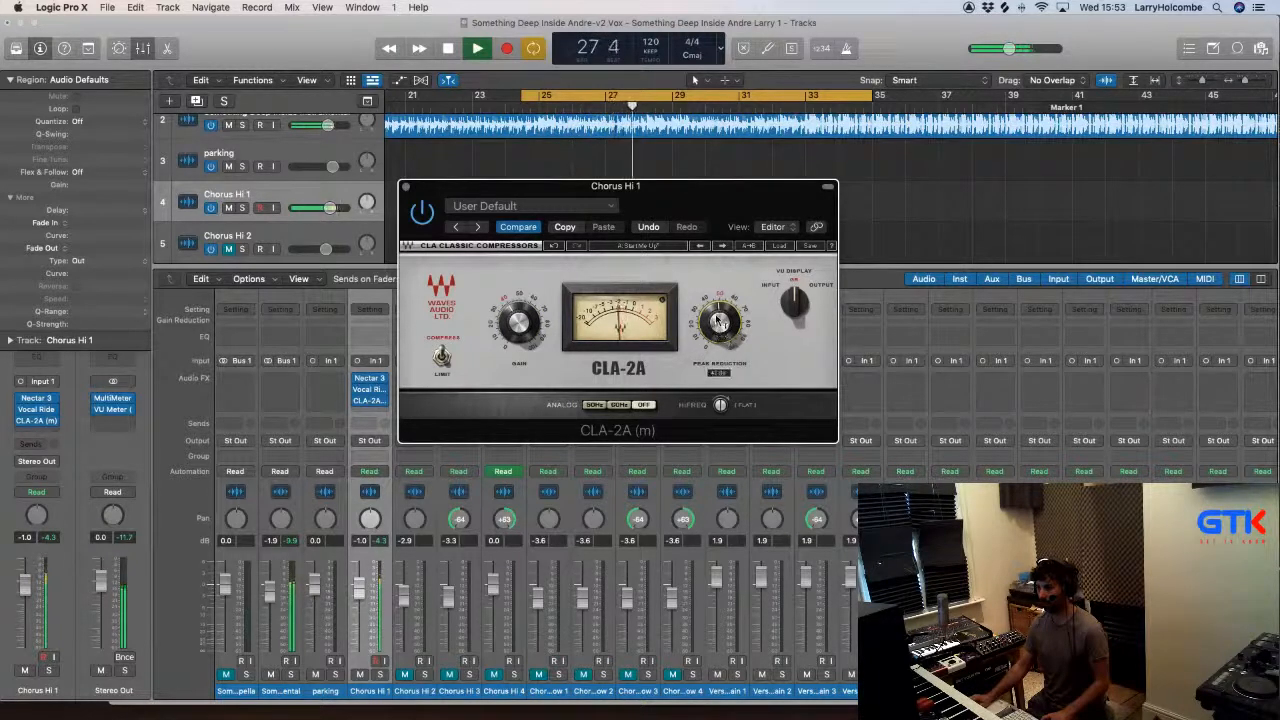
drag(718, 320, 716, 303)
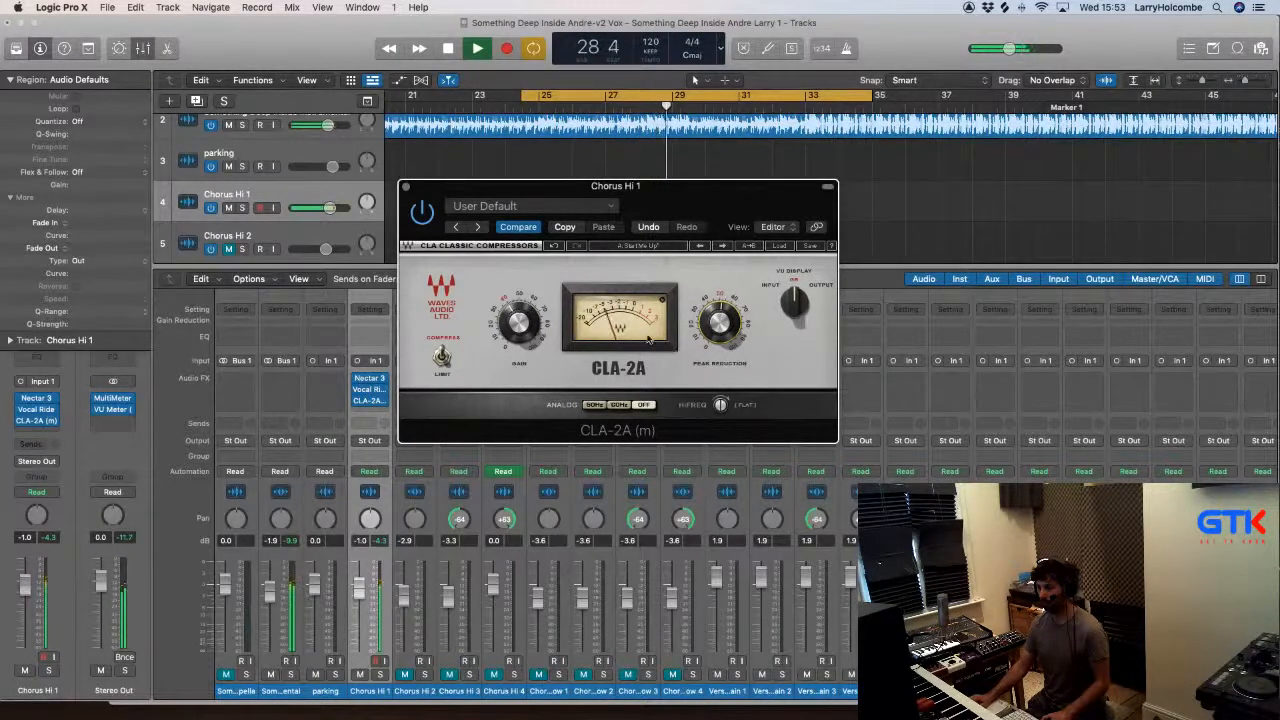
mouse_move(727, 337)
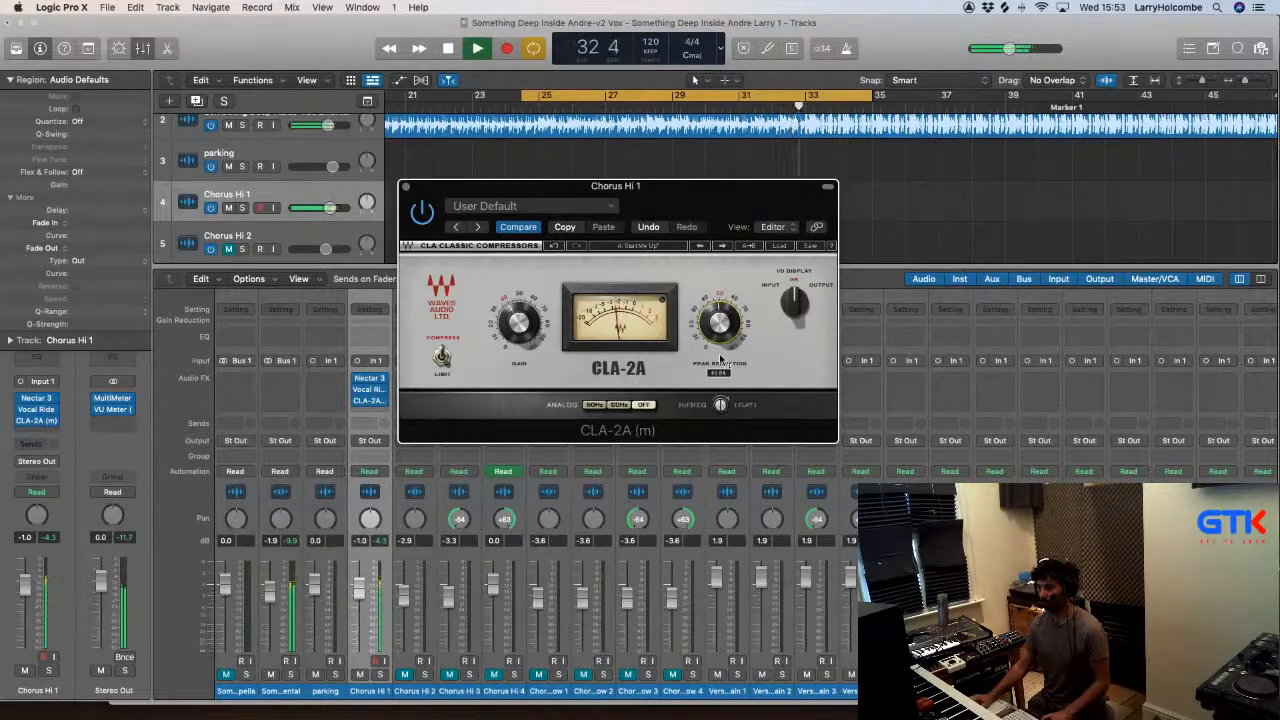
key(space)
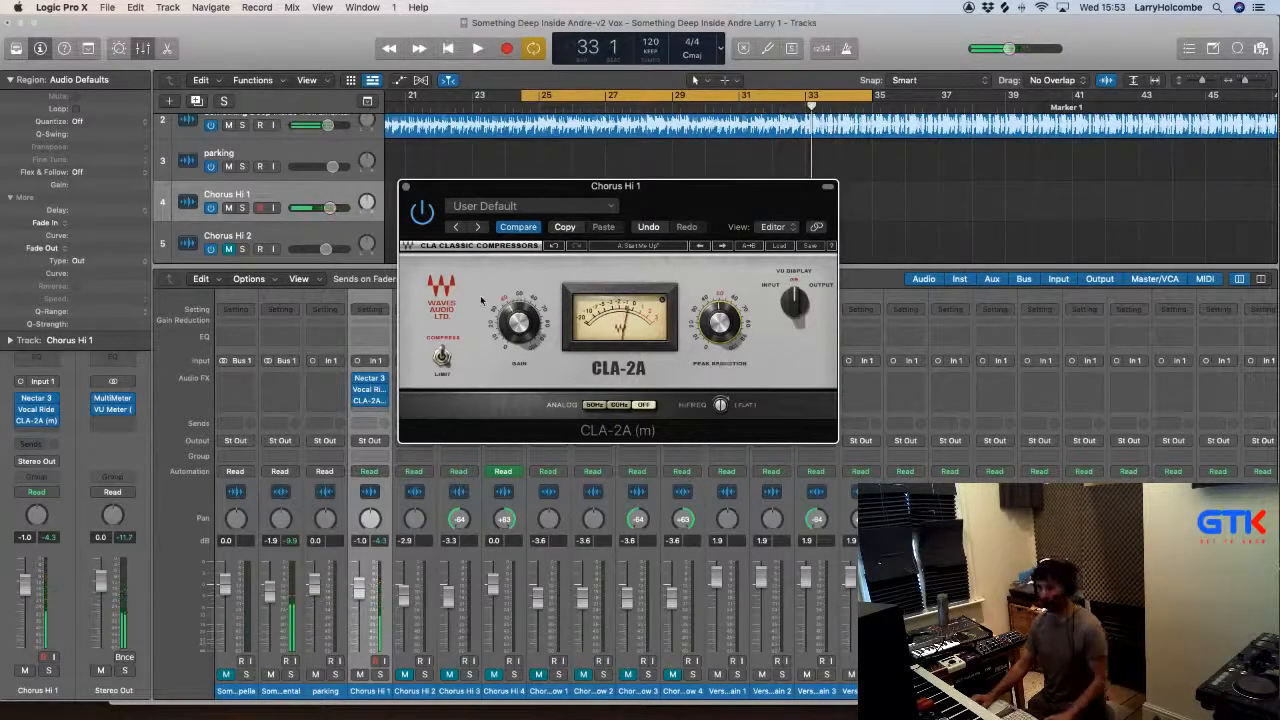
mouse_move(520, 329)
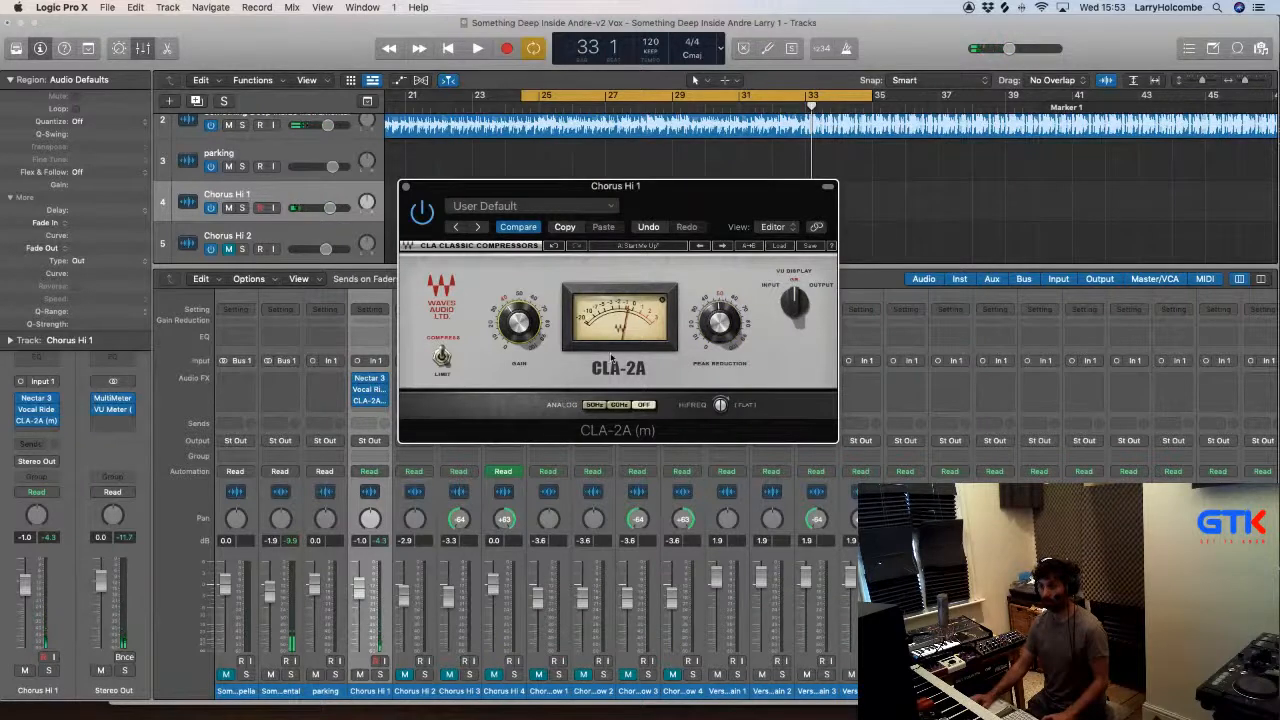
key(space)
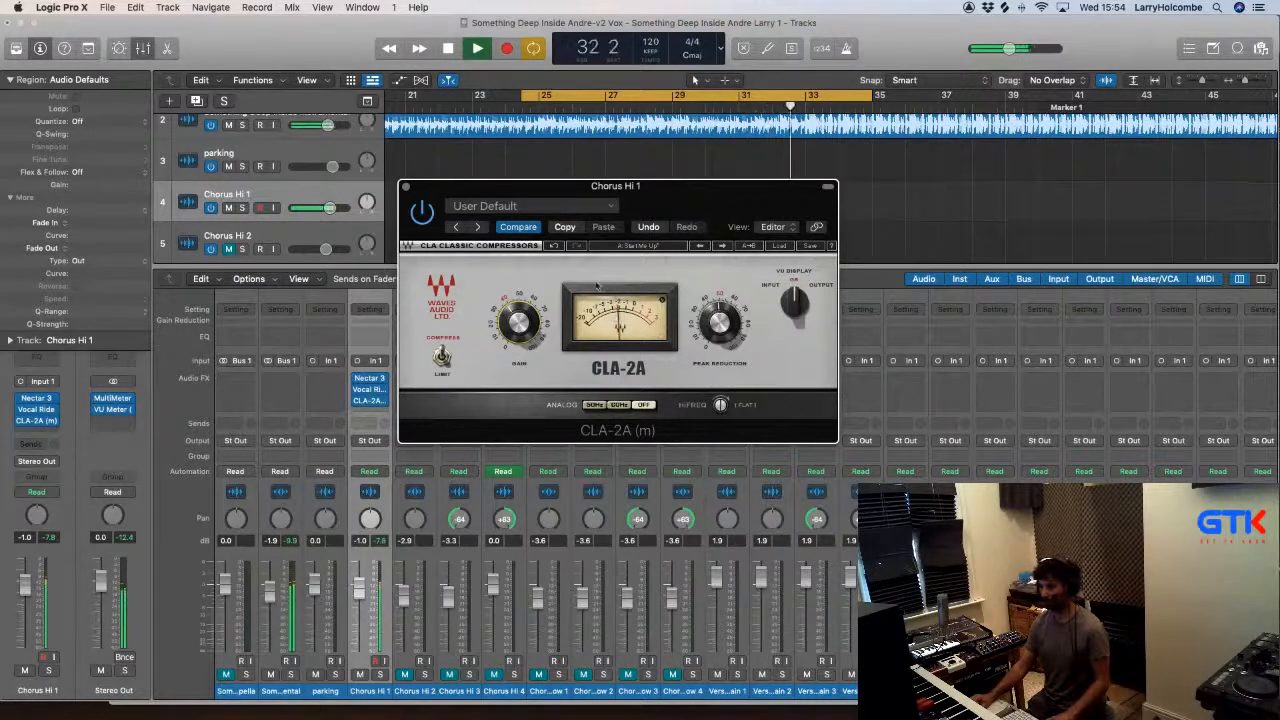
key(space)
Step: Remove the CLA-2A compressor from Chorus Hi 1 and toggle the mixer panel
key(v)
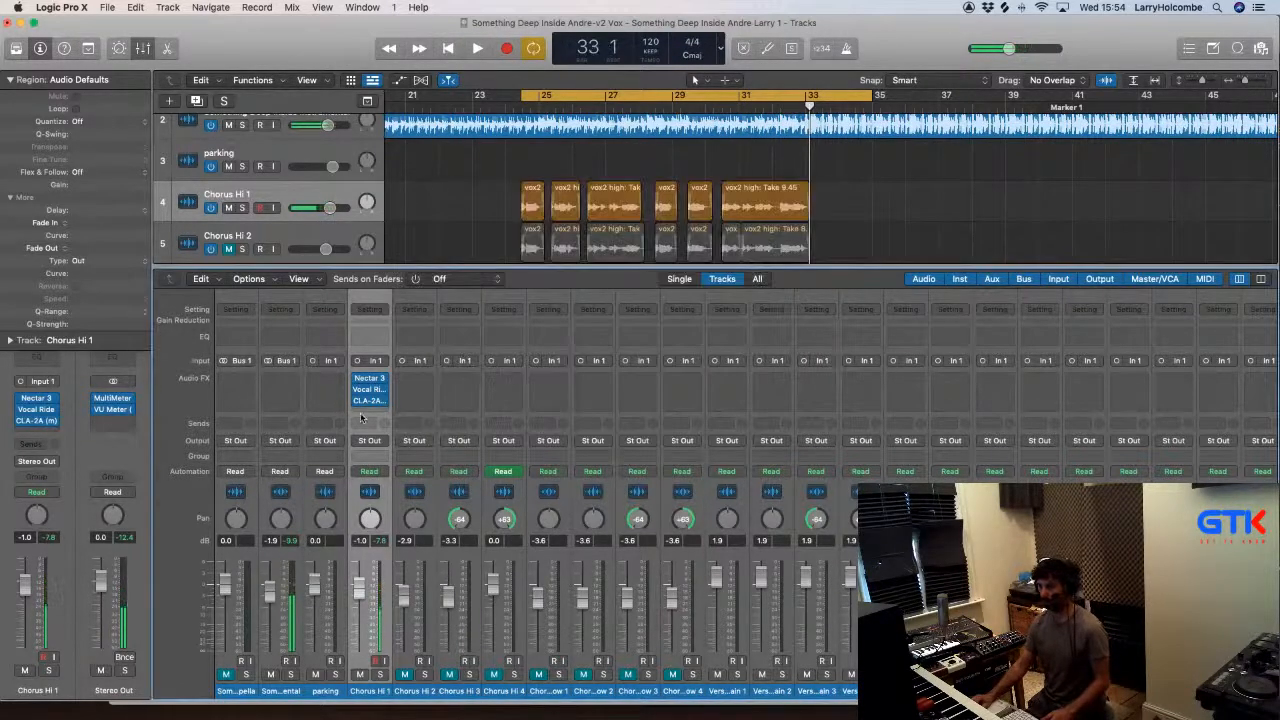
click(383, 402)
click(404, 322)
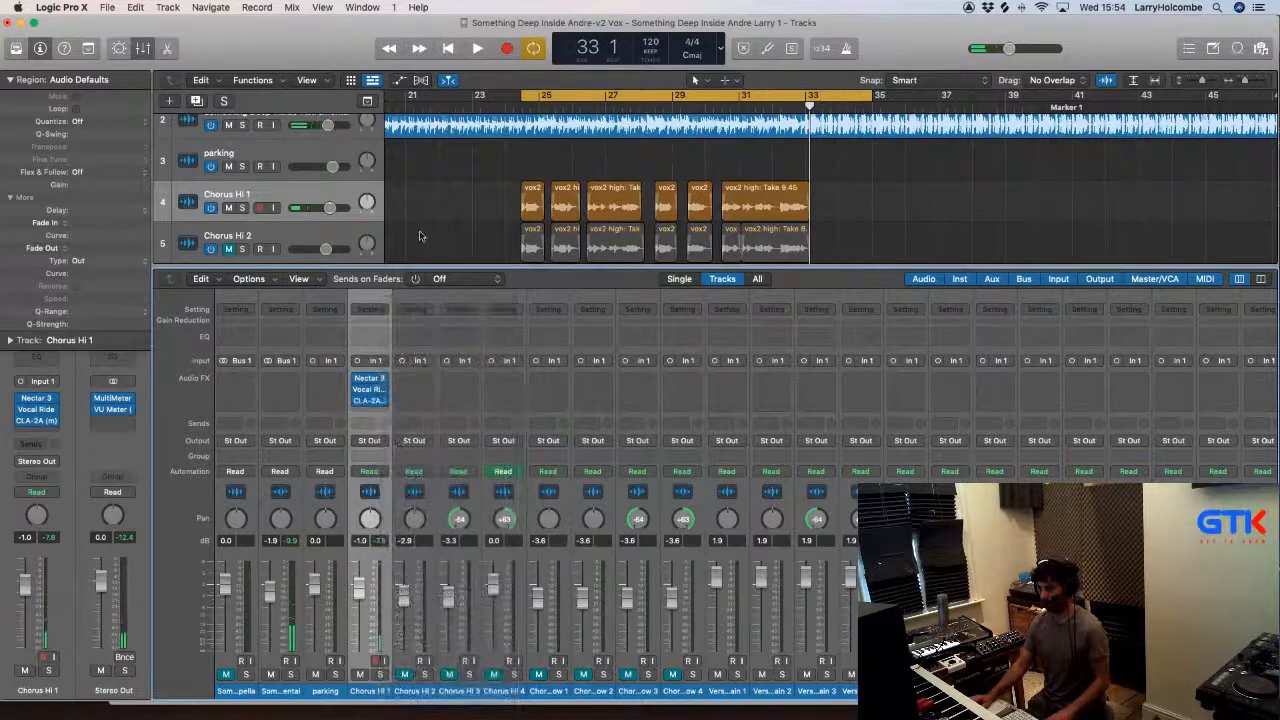
key(x)
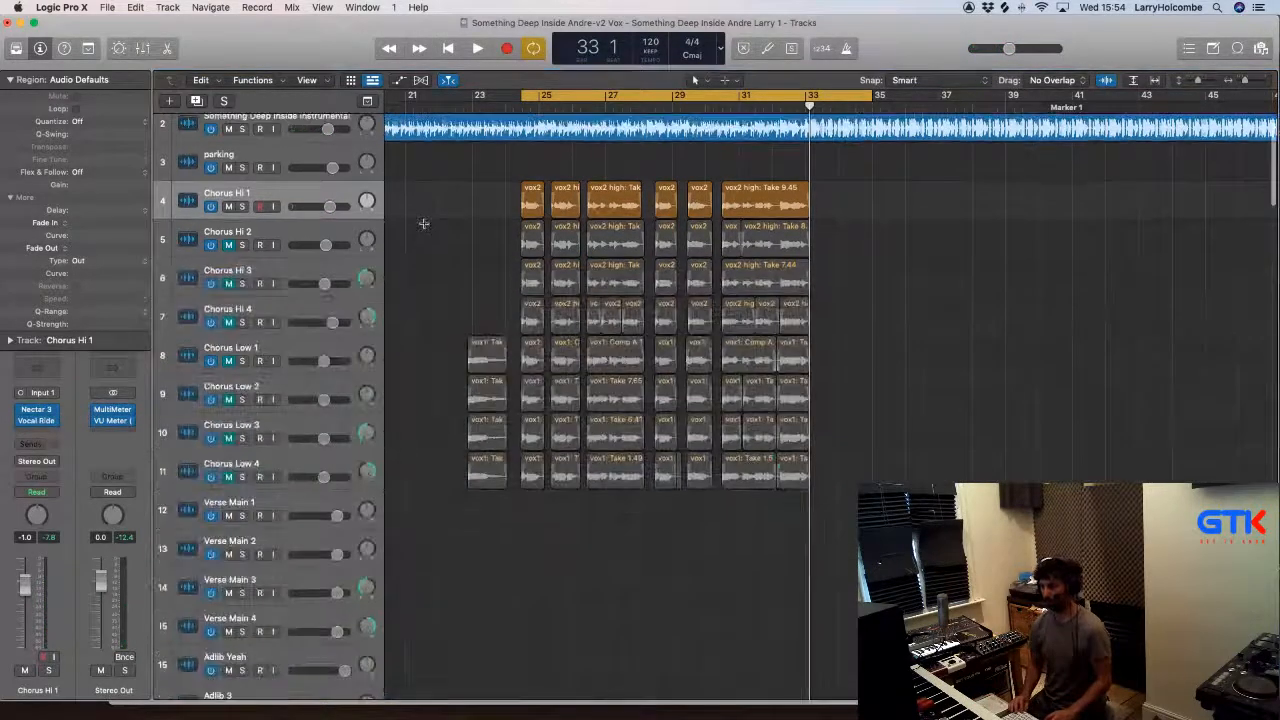
key(x)
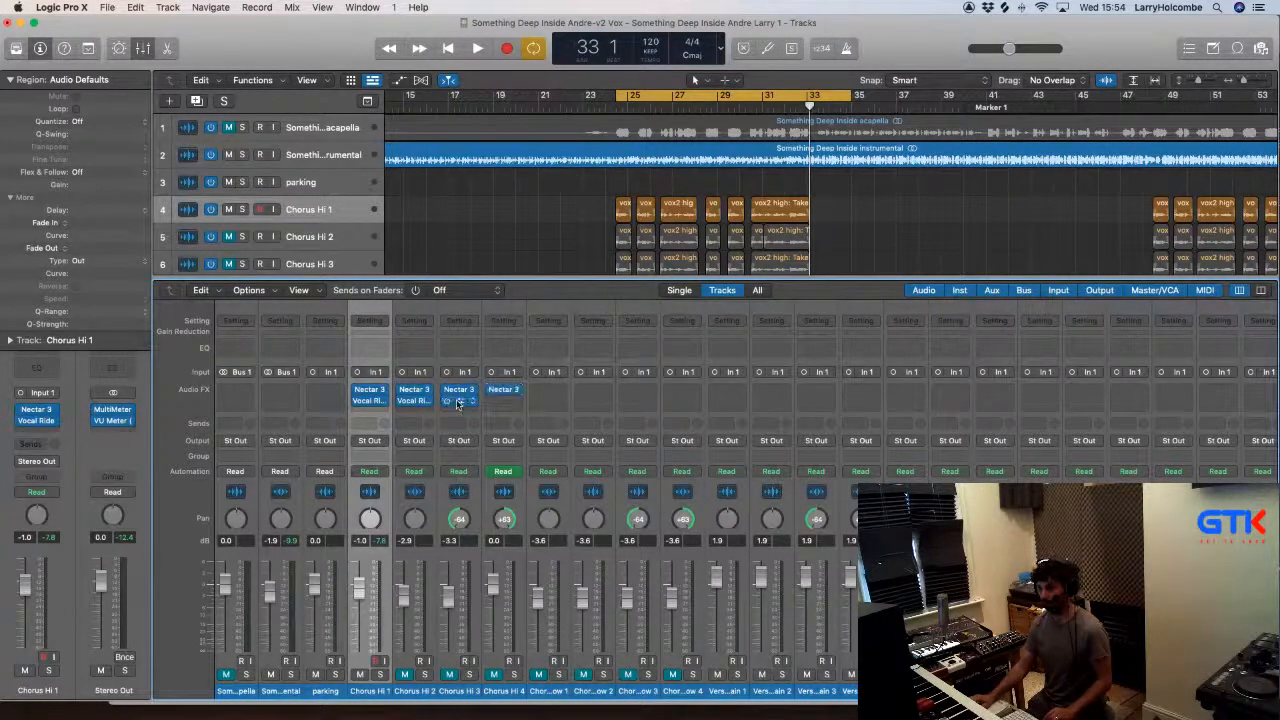
key(x)
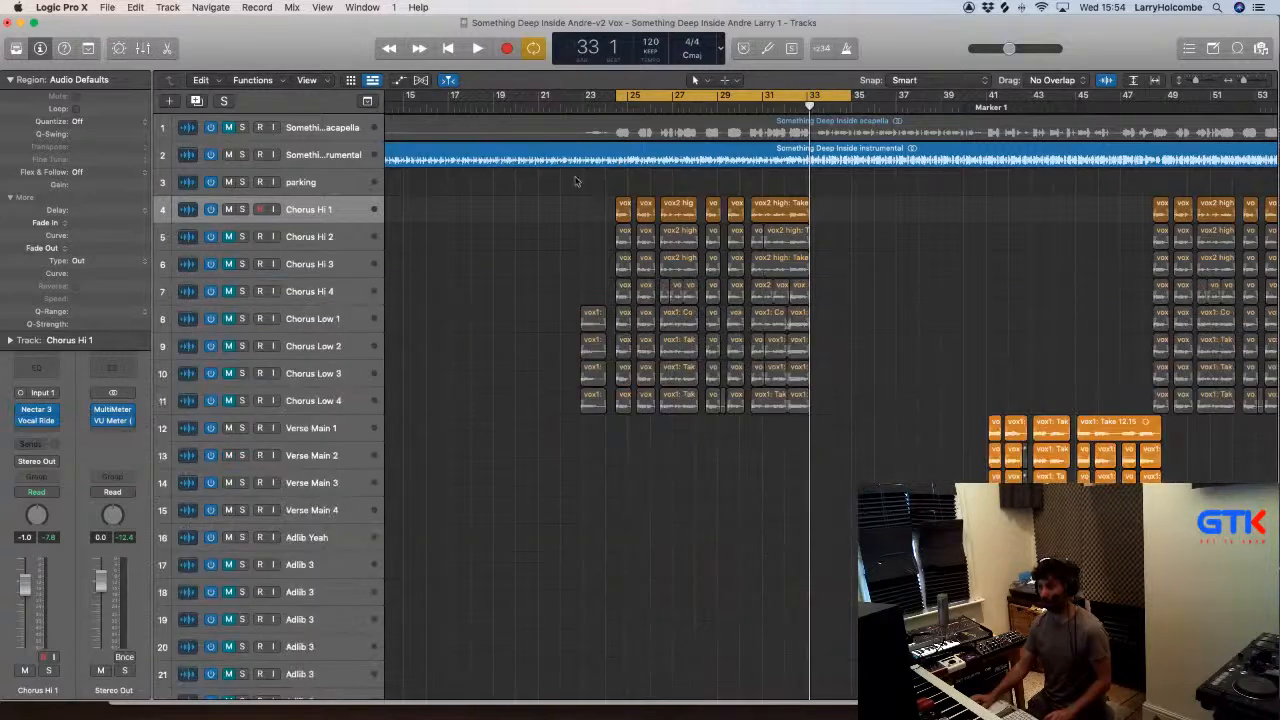
key(x)
key(x)
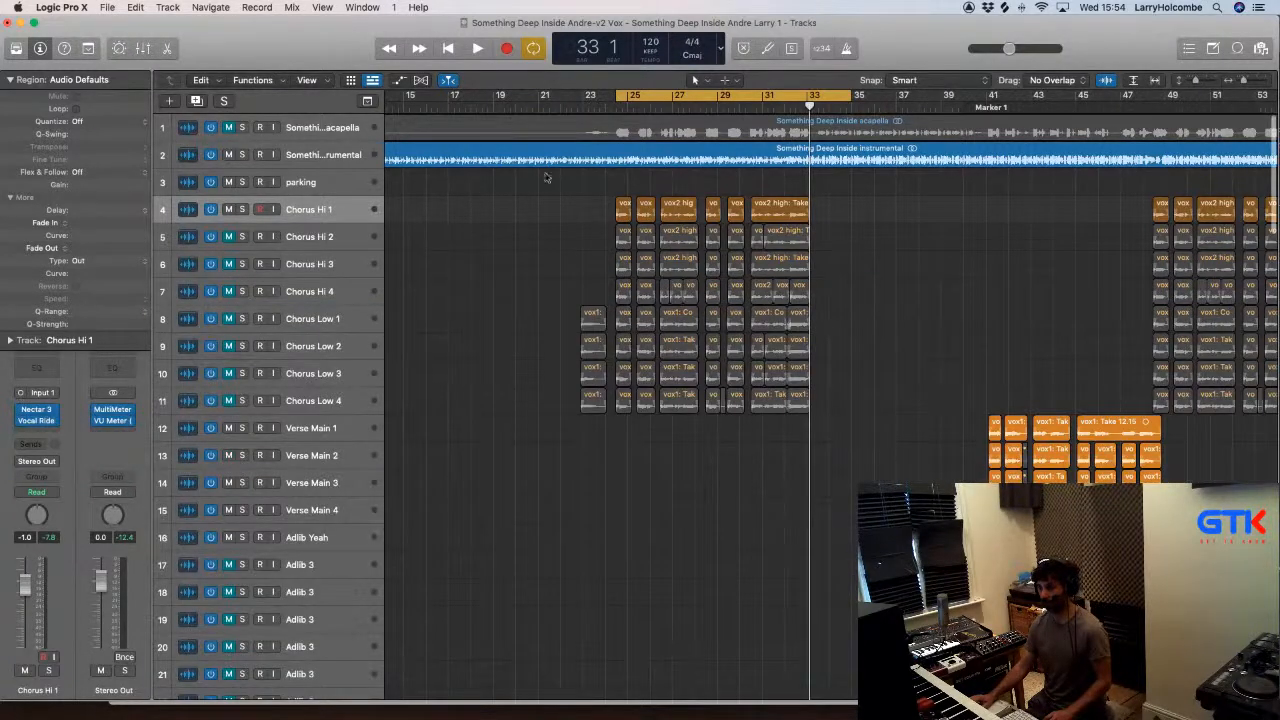
Step: Unmute Chorus Hi 2, 3 and 4, play from the cycle start, and select the chorus channels
drag(228, 237, 230, 302)
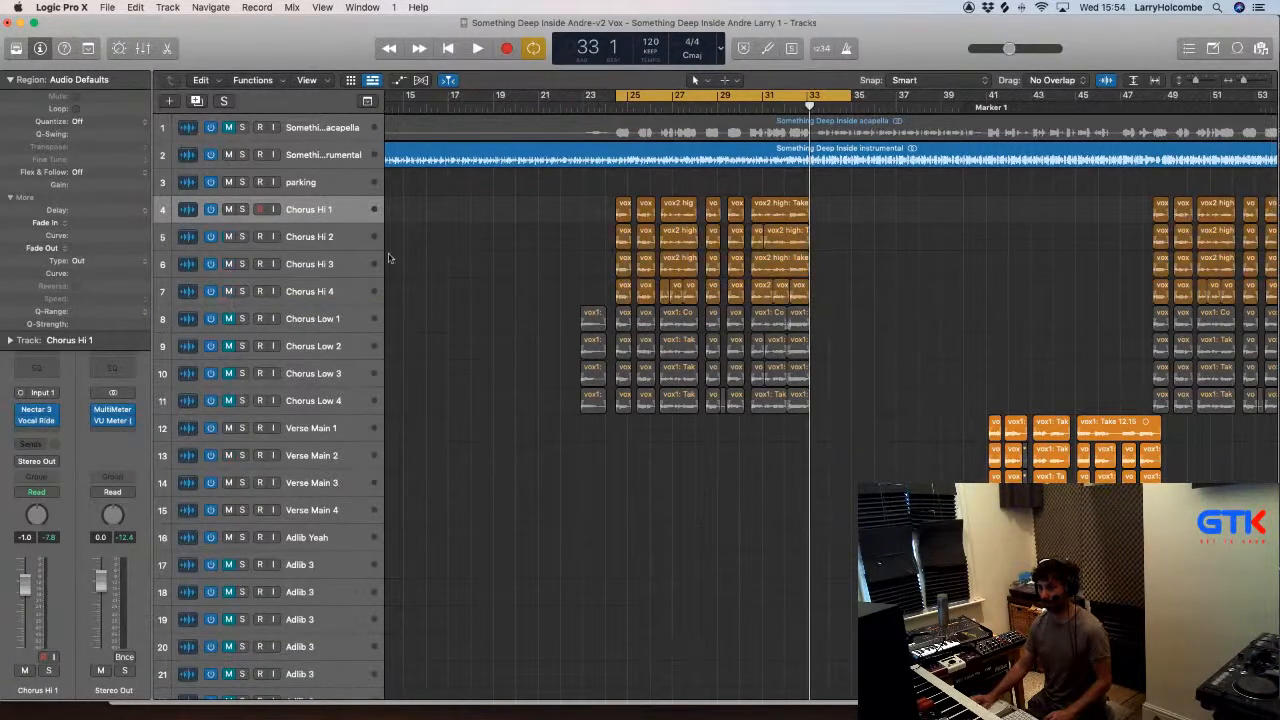
key(x)
key(space)
key(x)
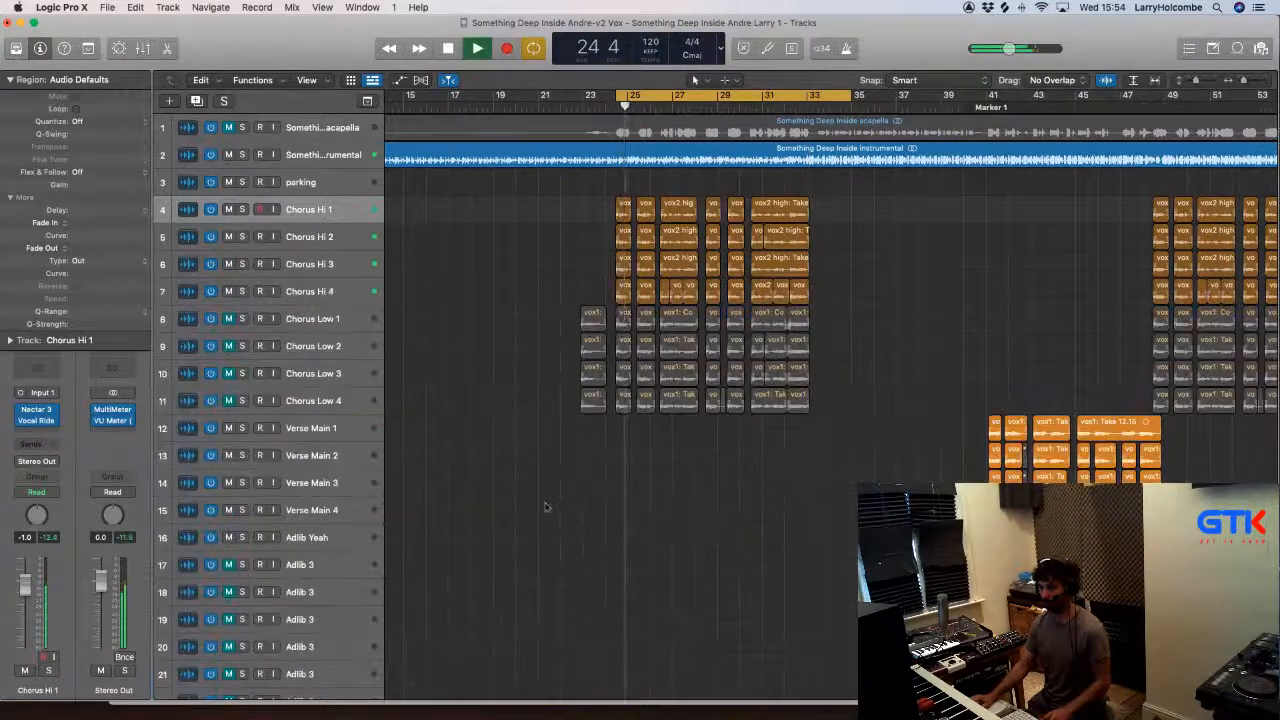
key(x)
drag(372, 694, 495, 692)
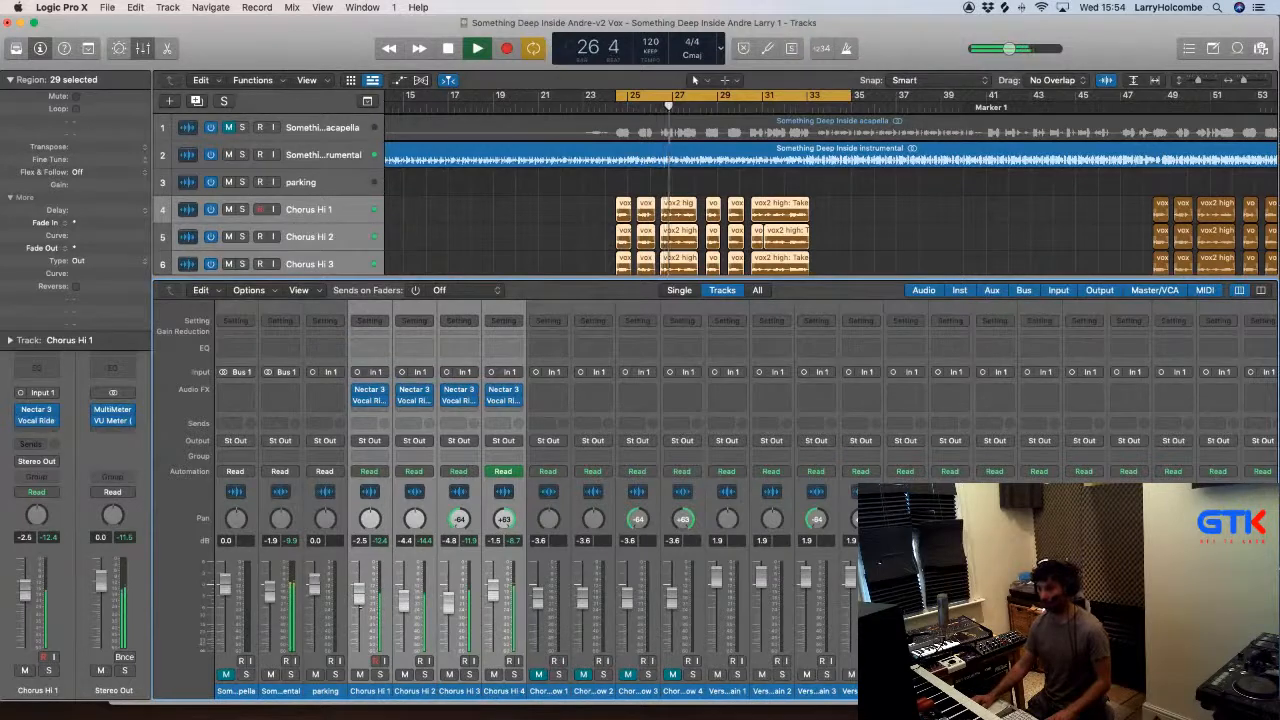
click(549, 700)
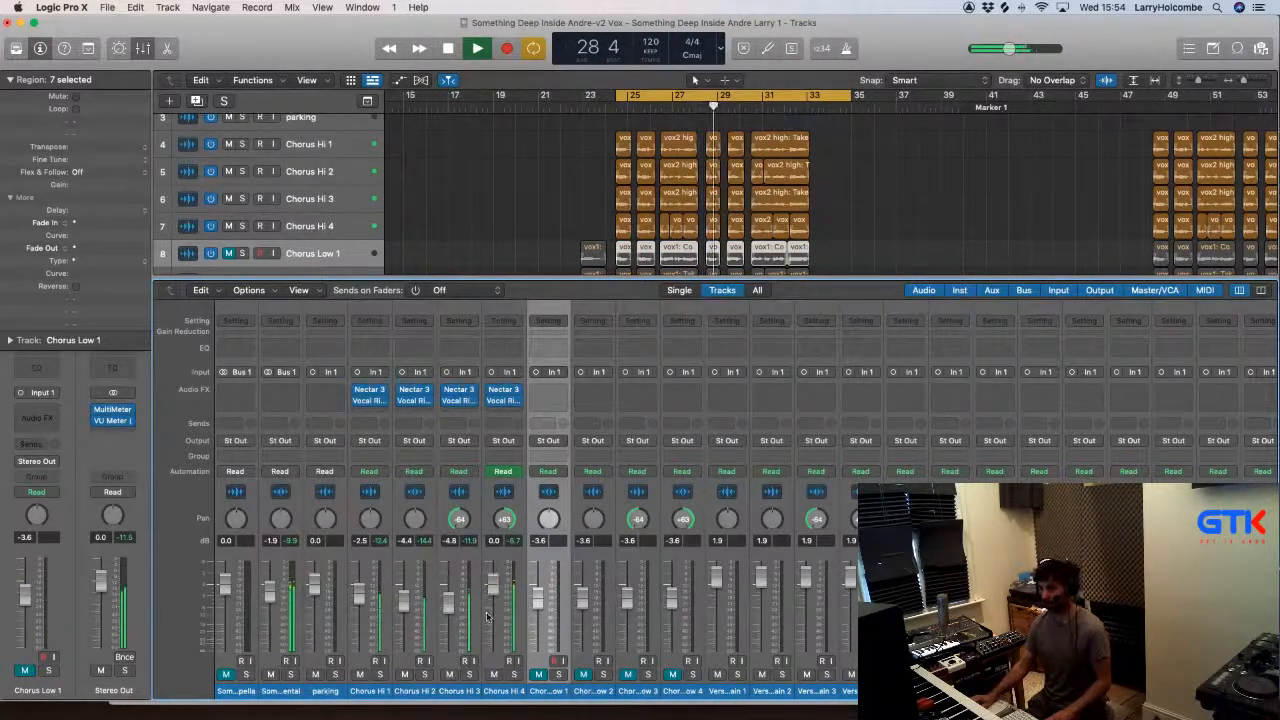
Step: Show the volume automation lanes and select the Chorus Hi 4 track
key(a)
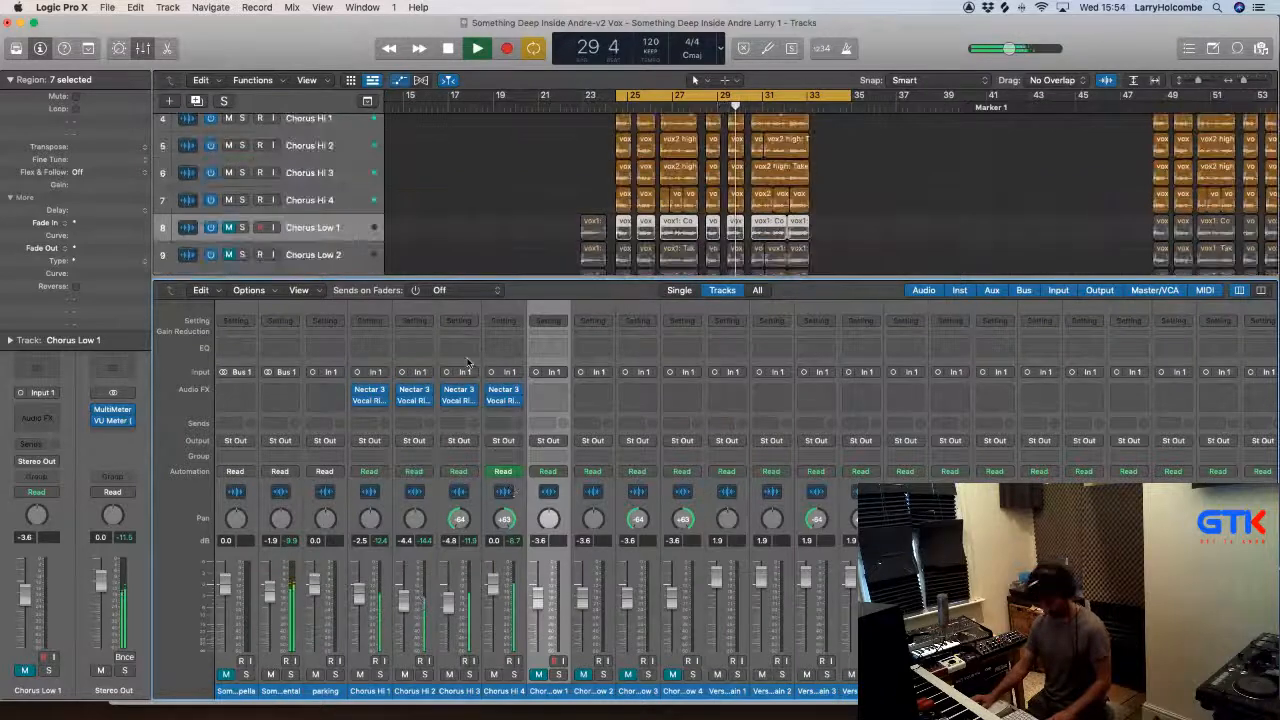
key(x)
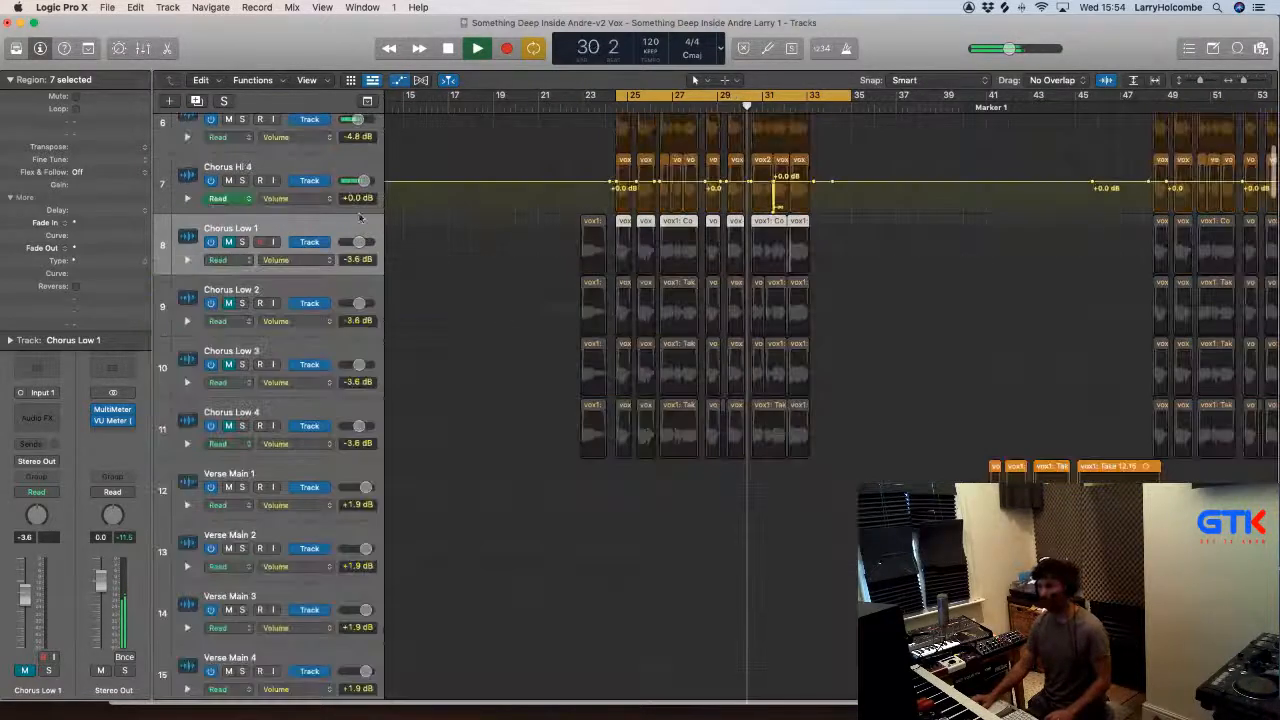
click(298, 170)
scroll(292, 164, up, 3)
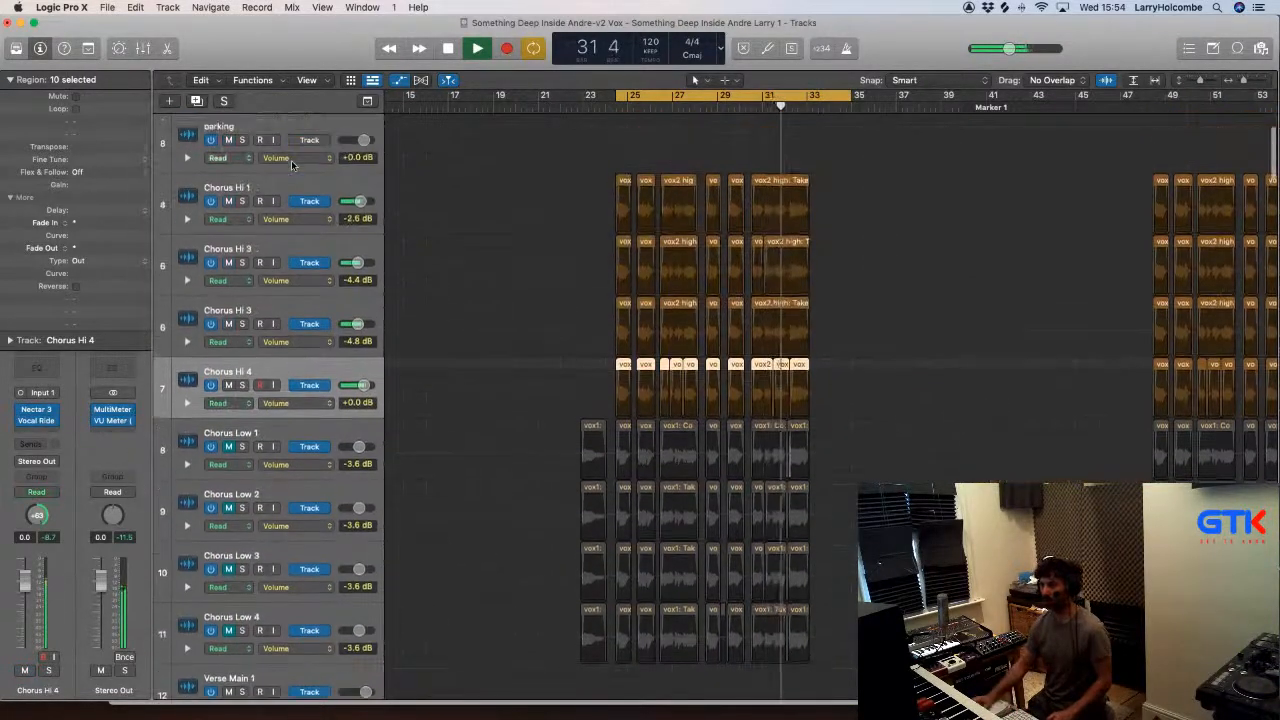
Step: Lower Chorus Hi 4 to -5.1 dB and Chorus Hi 1 slightly, then shrink track heights
key(x)
drag(497, 590, 496, 605)
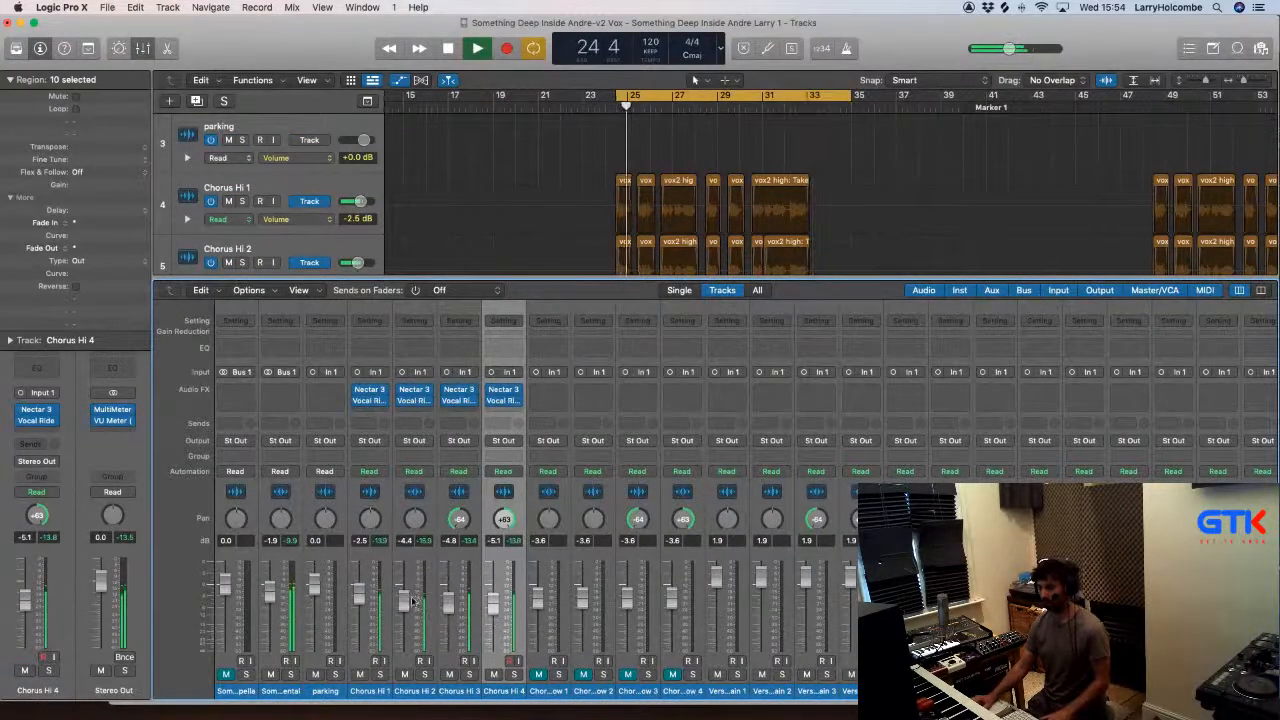
mouse_move(360, 594)
mouse_down()
mouse_move(405, 601)
mouse_move(359, 595)
mouse_up()
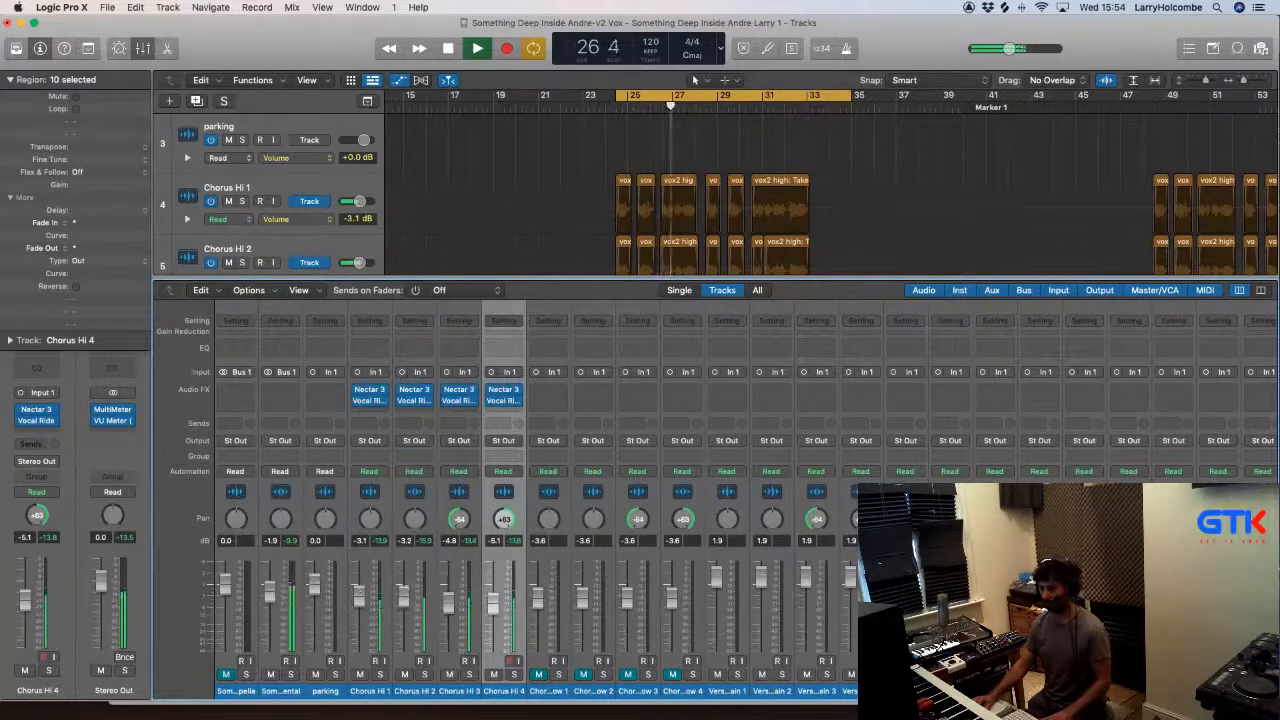
key(x)
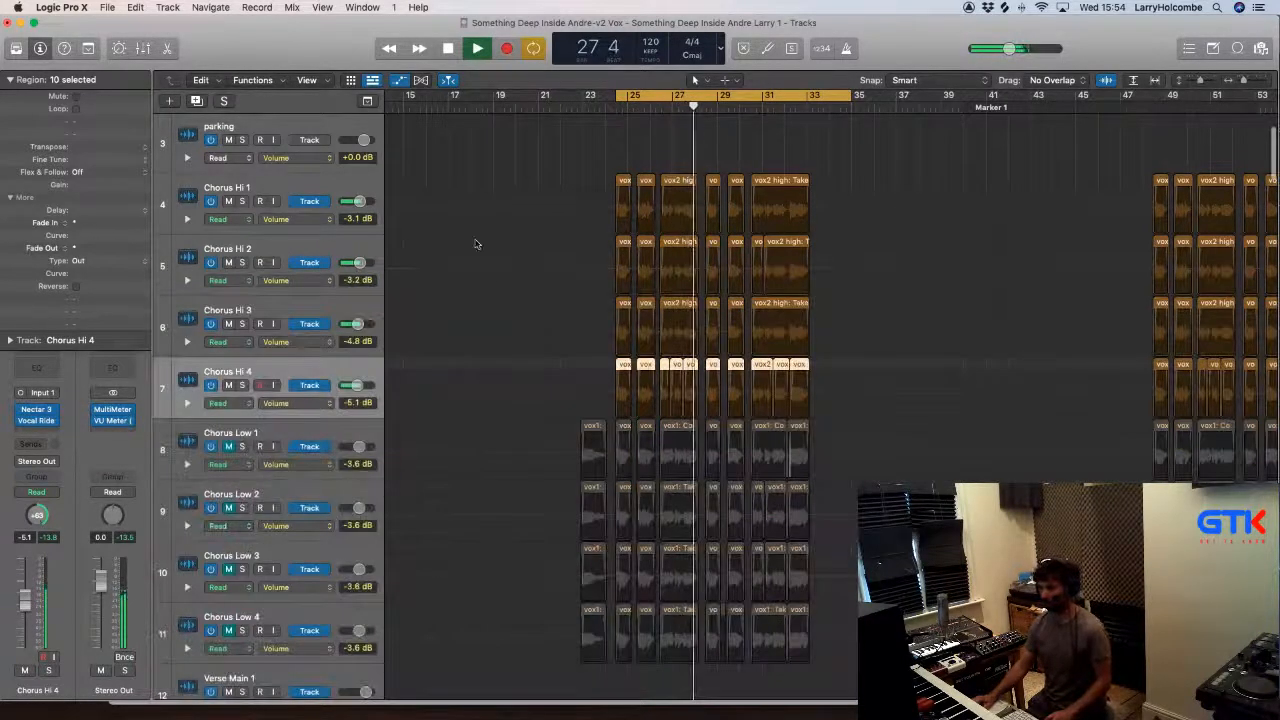
key(x)
key(x)
click(458, 168)
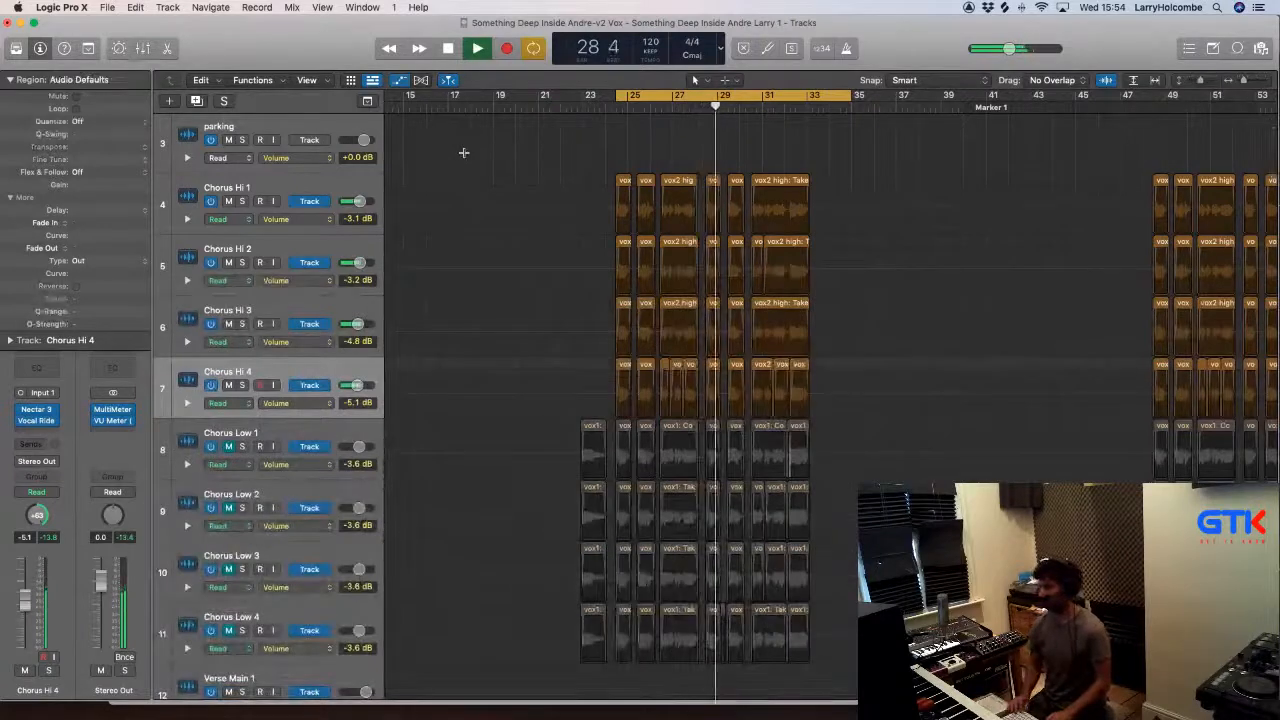
key(super+Up)
key(super+Up)
key(super+Up)
key(super+Up)
key(super+Up)
key(super+Up)
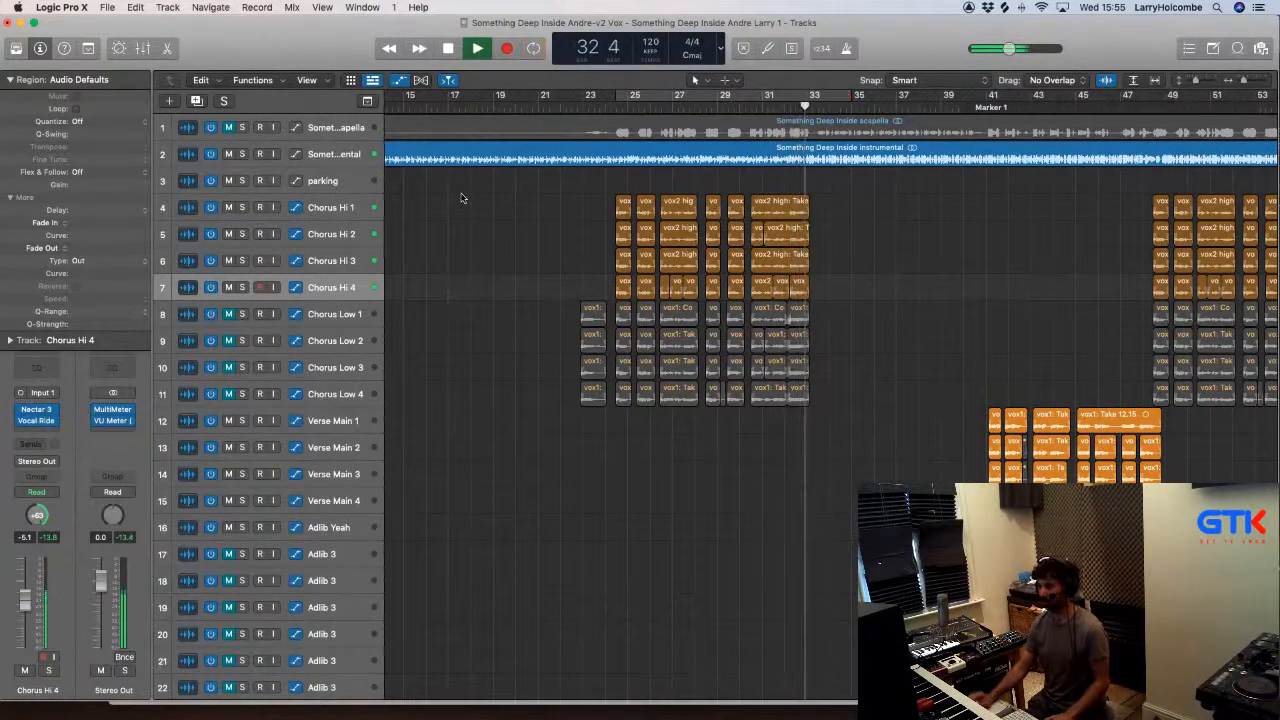
Step: Stop playback and bring up the mixer, scrolling to reach the Chorus Low channel strips
key(space)
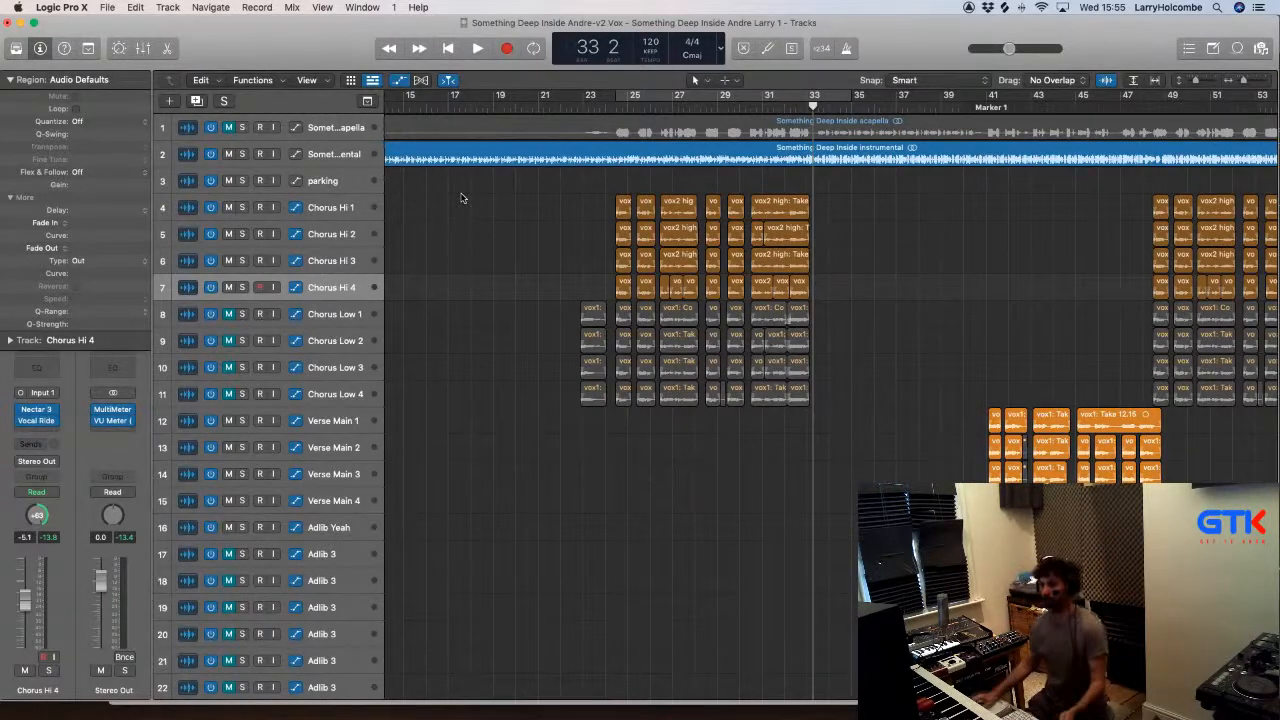
key(x)
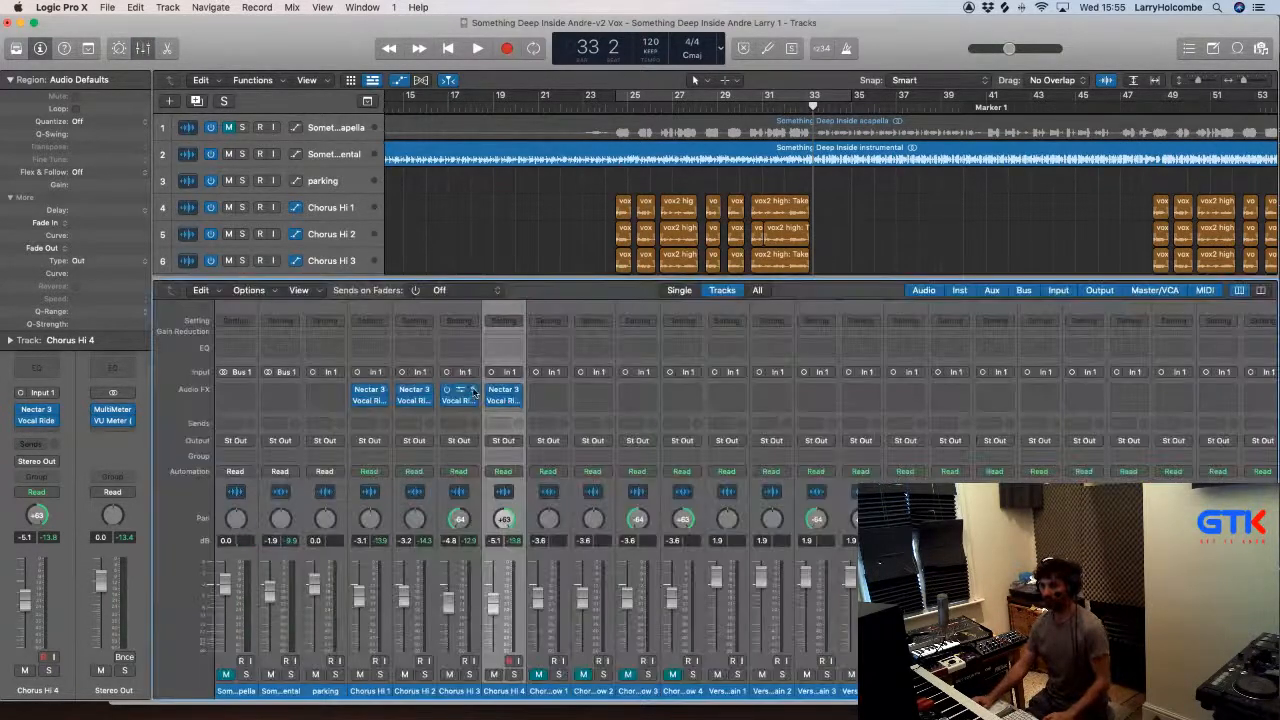
key(x)
key(x)
key(x)
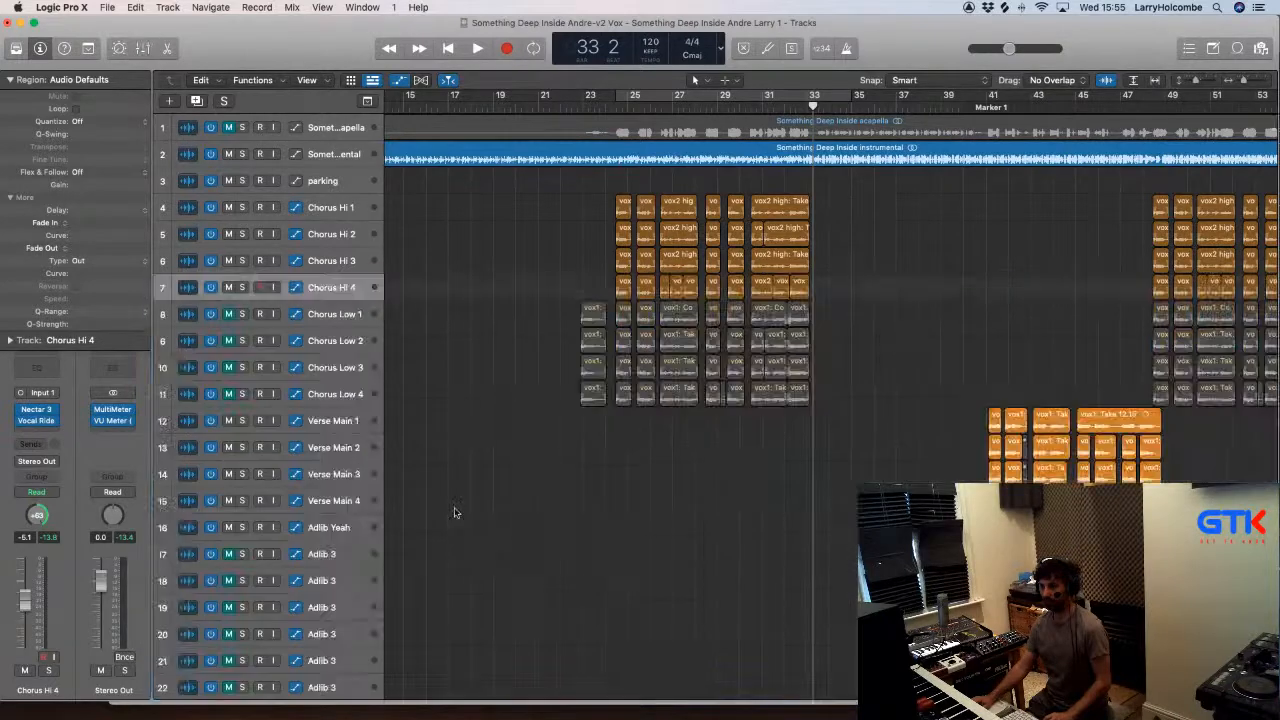
key(x)
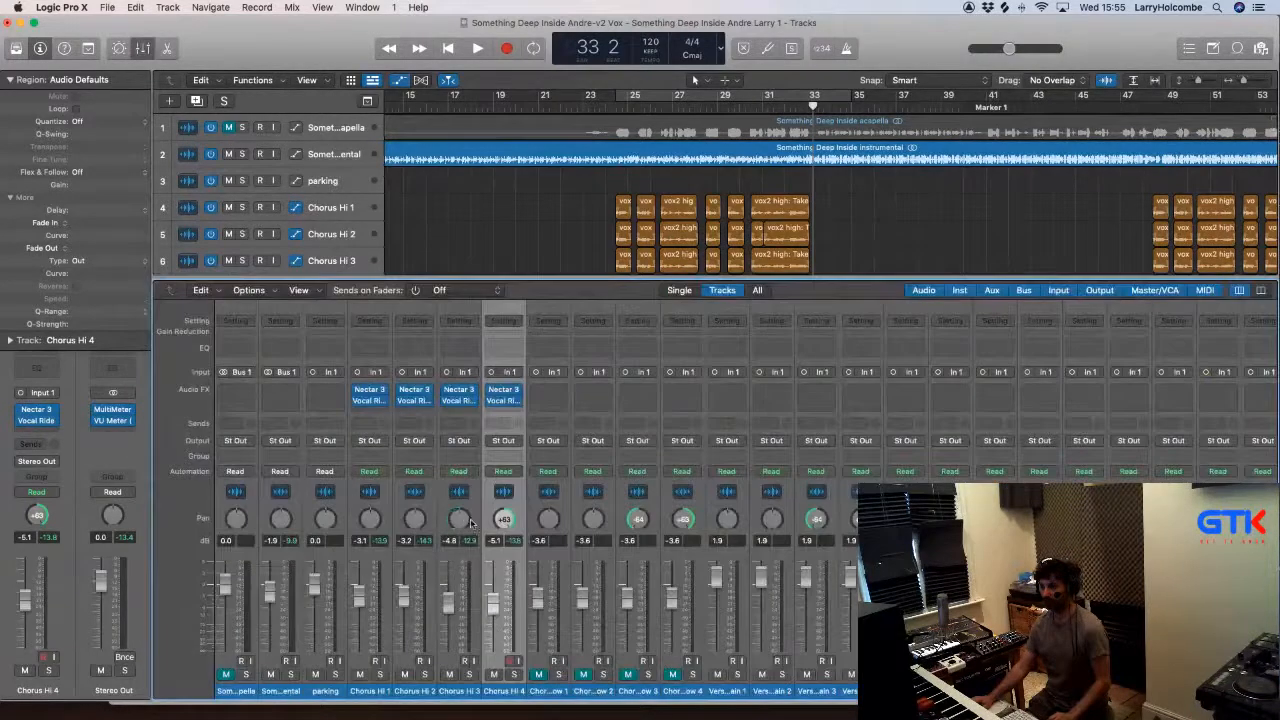
key(x)
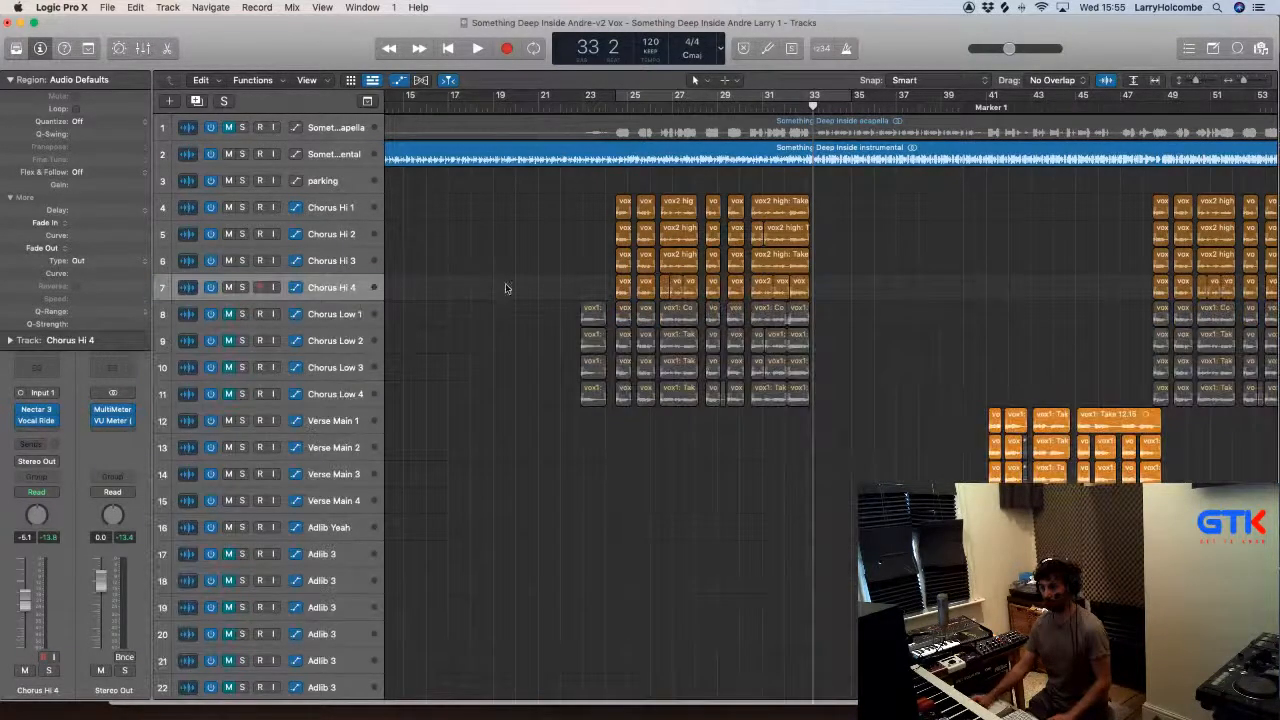
scroll(589, 268, down, 5)
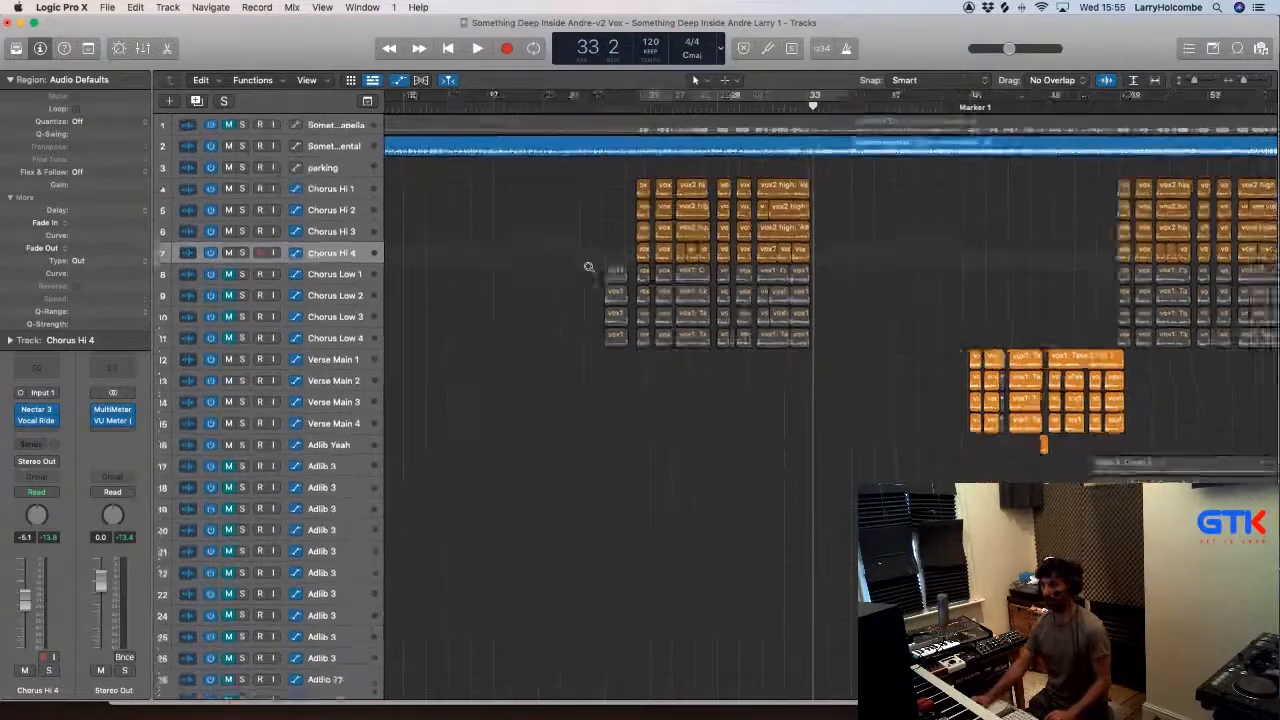
scroll(589, 268, down, 3)
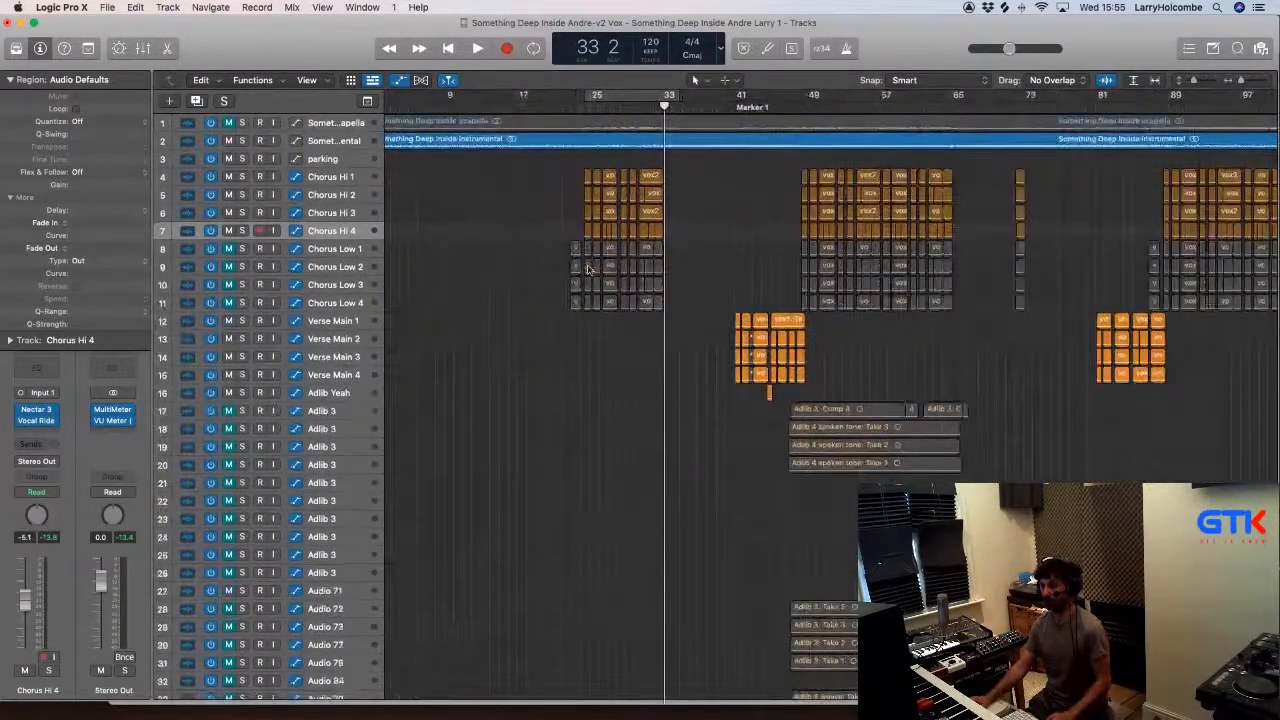
key(x)
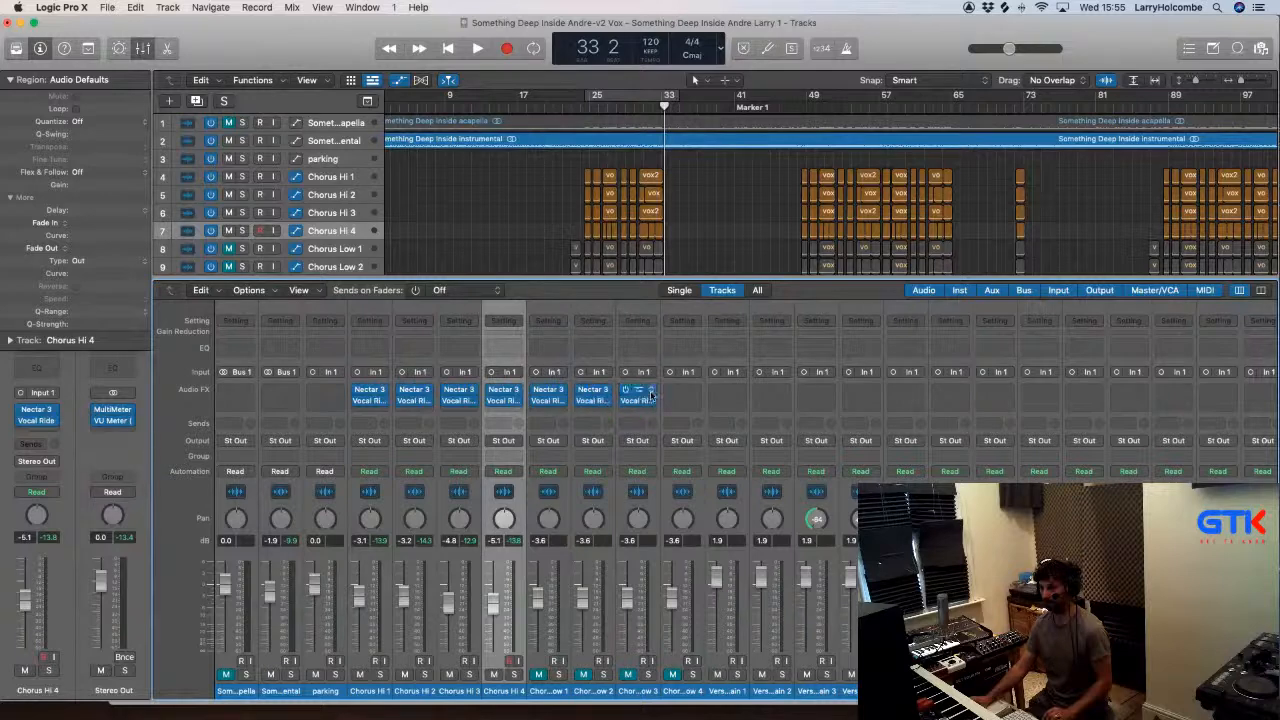
Step: Copy the Nectar 3 plug-in onto the Chorus Low 4 and Verse Main 1 channel strips
scroll(651, 397, right, 2)
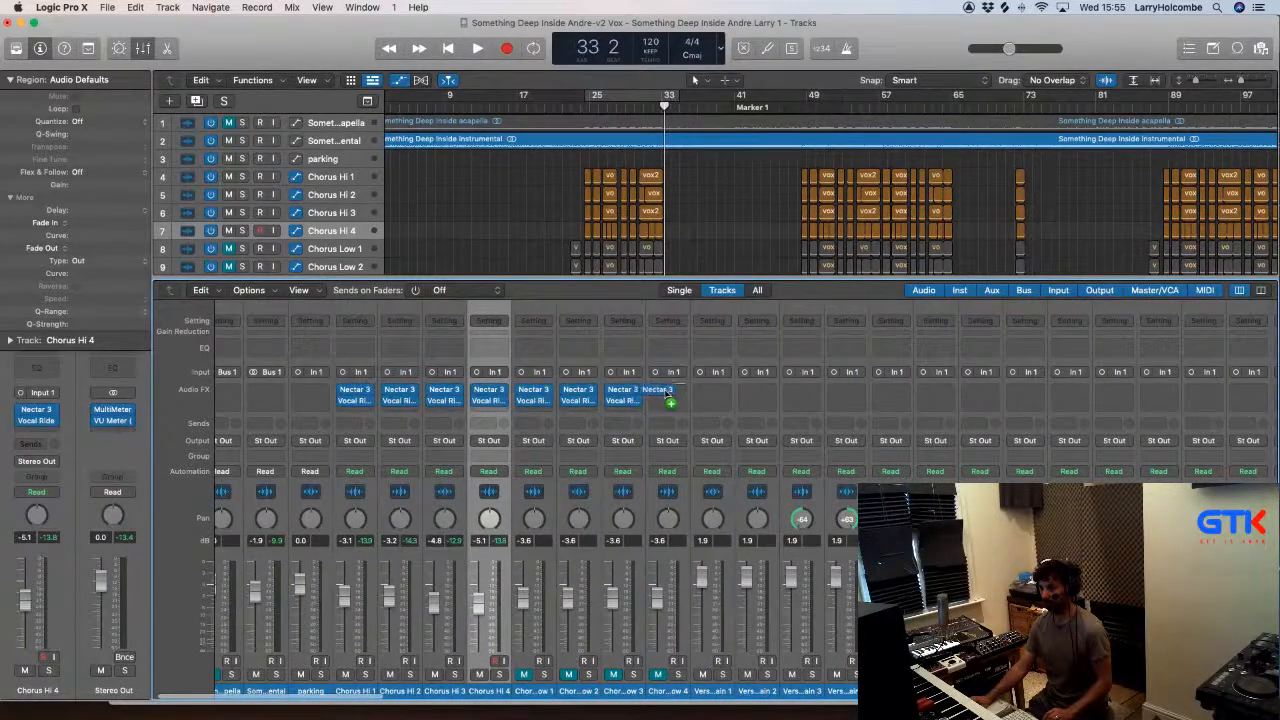
drag(668, 398, 623, 401)
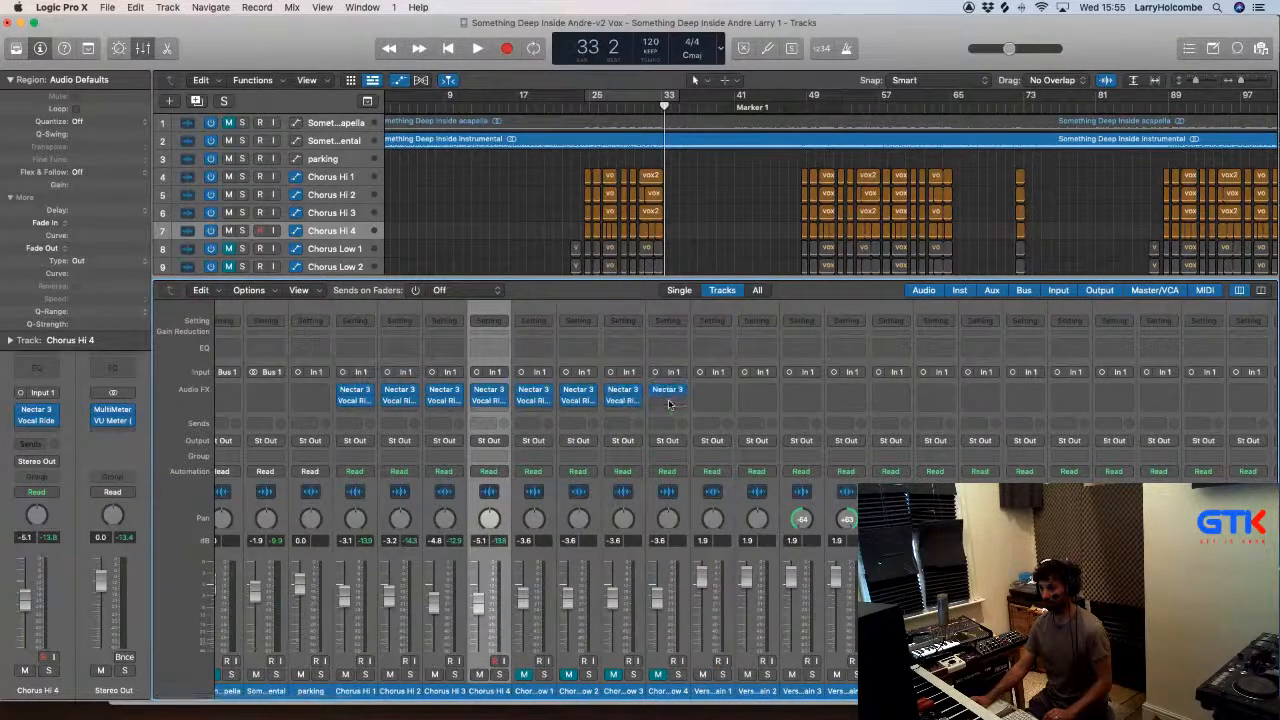
key(x)
scroll(534, 393, right, 1)
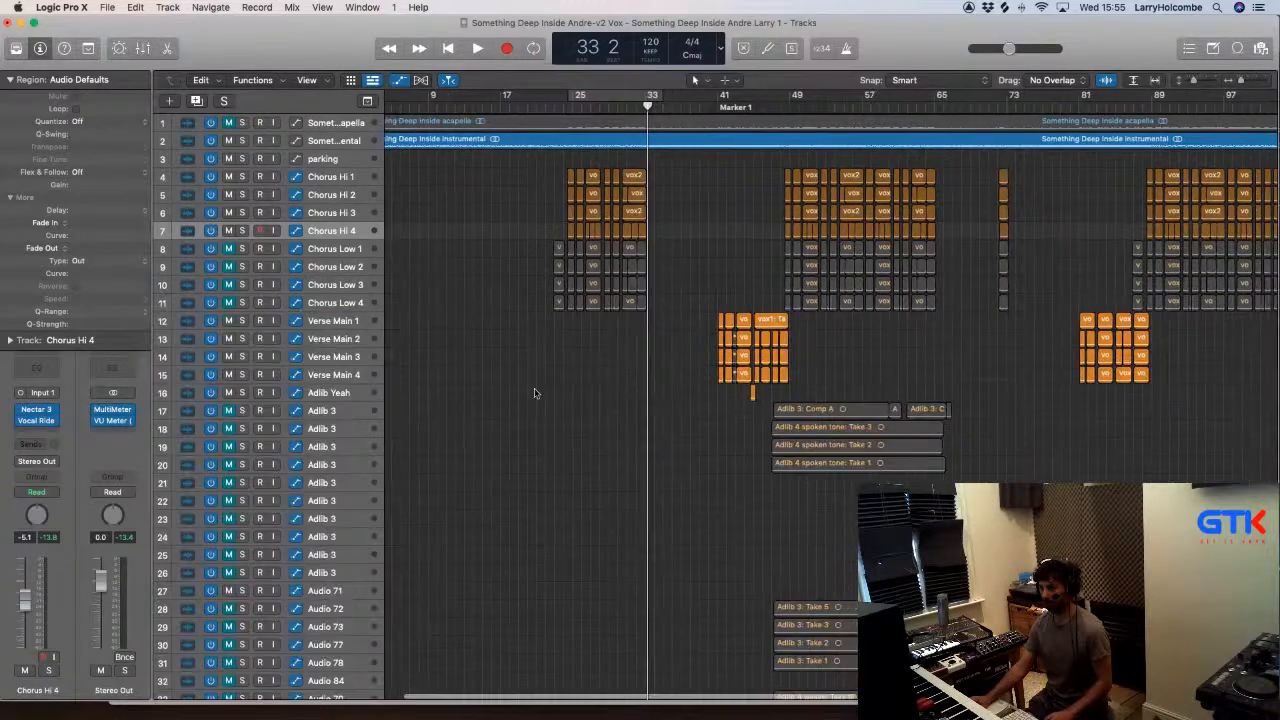
click(320, 323)
key(x)
drag(668, 393, 716, 391)
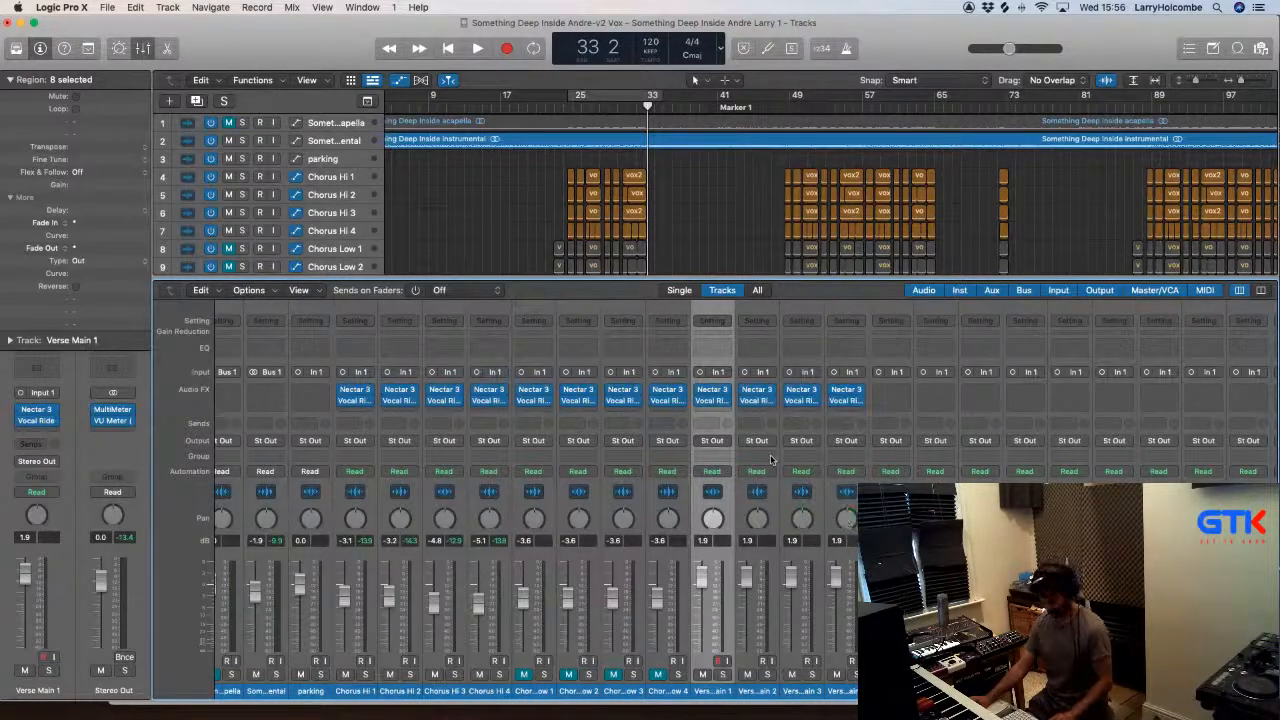
key(x)
Step: Reset Chorus Low 1's fader to 0.0 dB and play from bar 24 with the mixer open
key(super+Down)
key(super+Down)
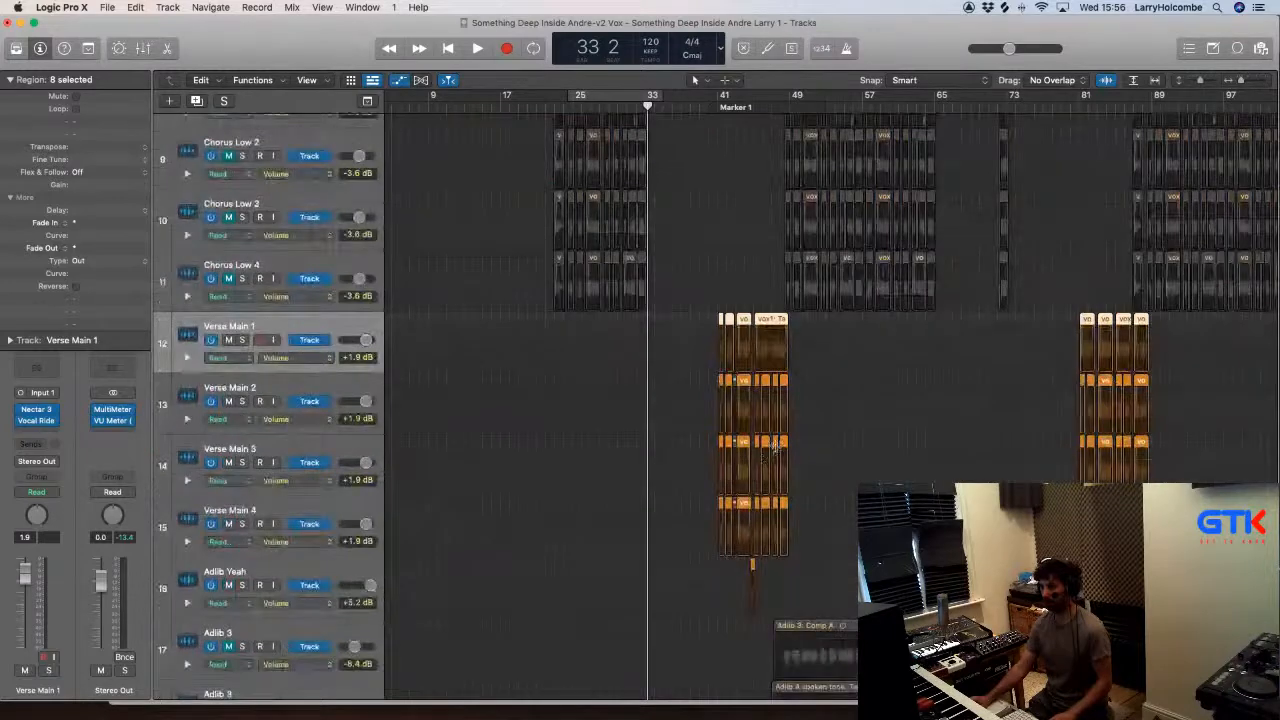
key(super+Up)
key(super+Up)
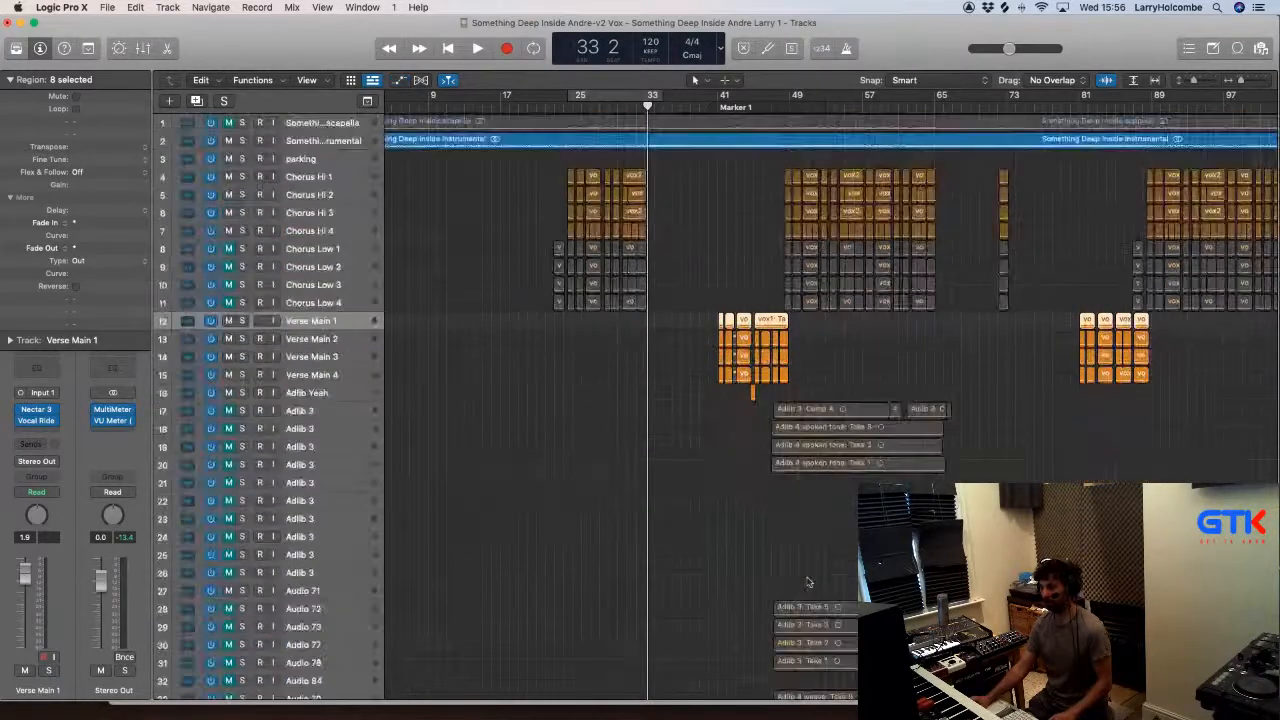
key(x)
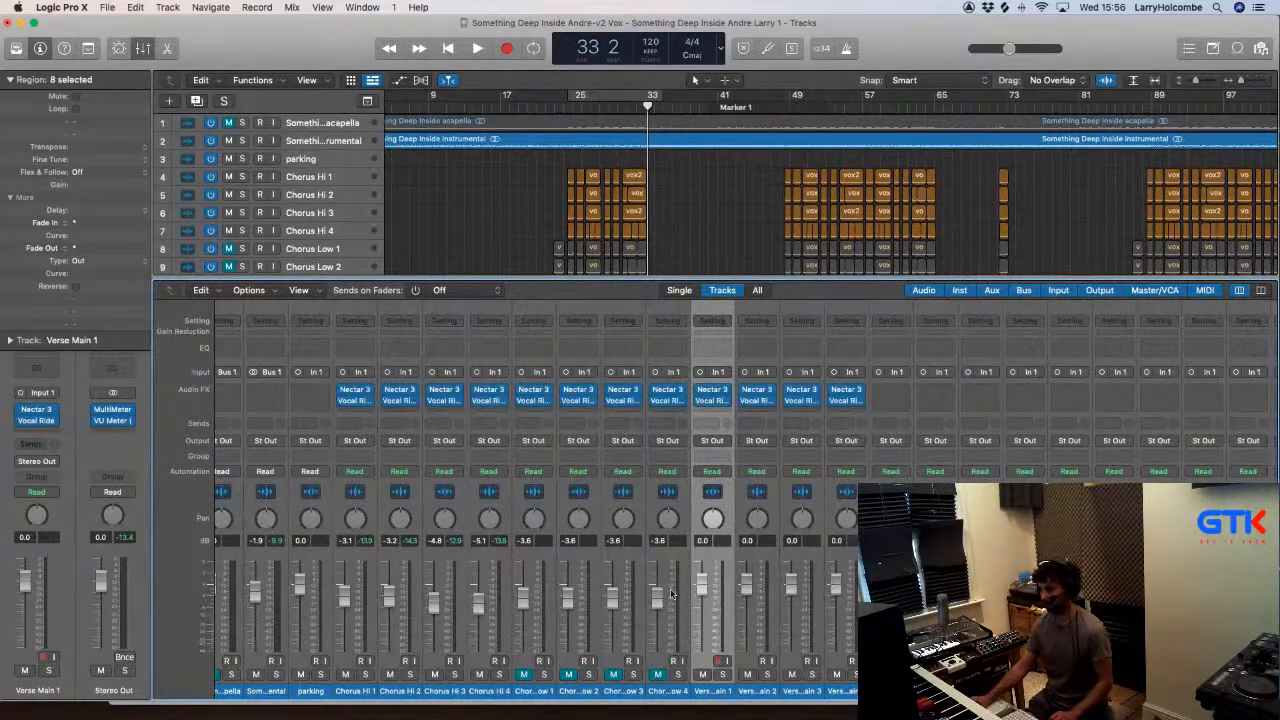
alt+click(526, 599)
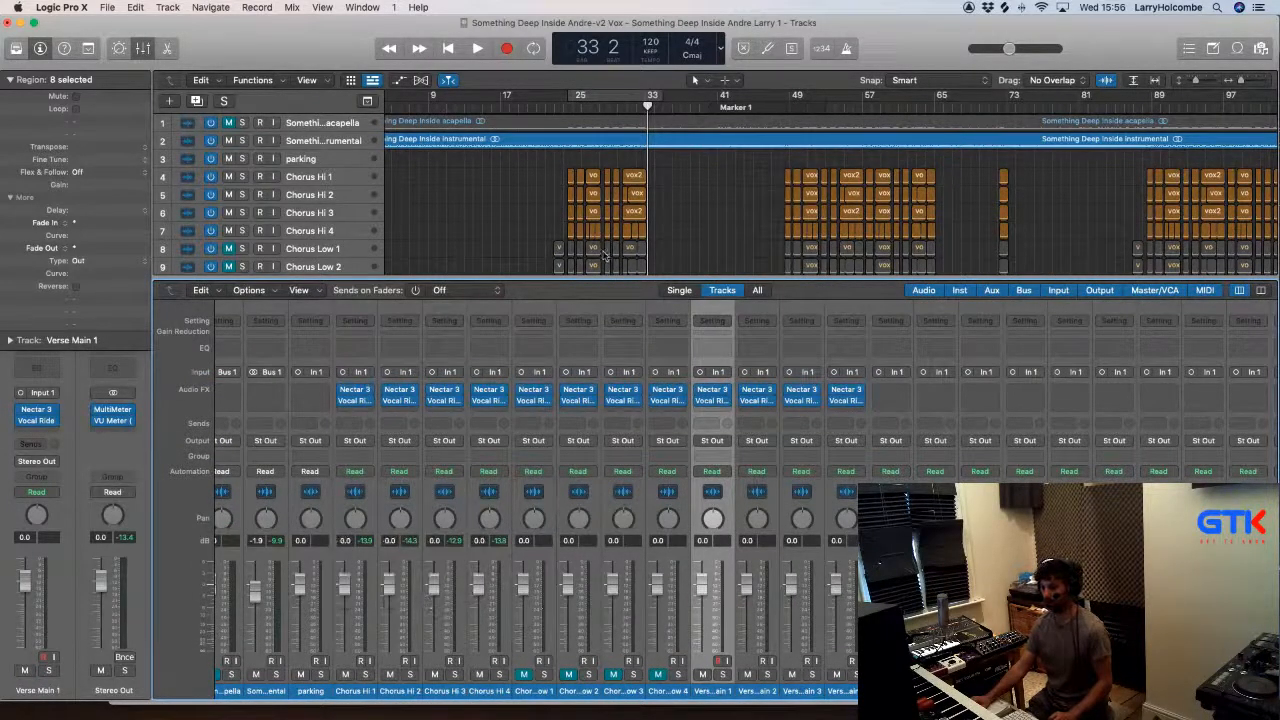
key(x)
click(564, 107)
key(space)
key(x)
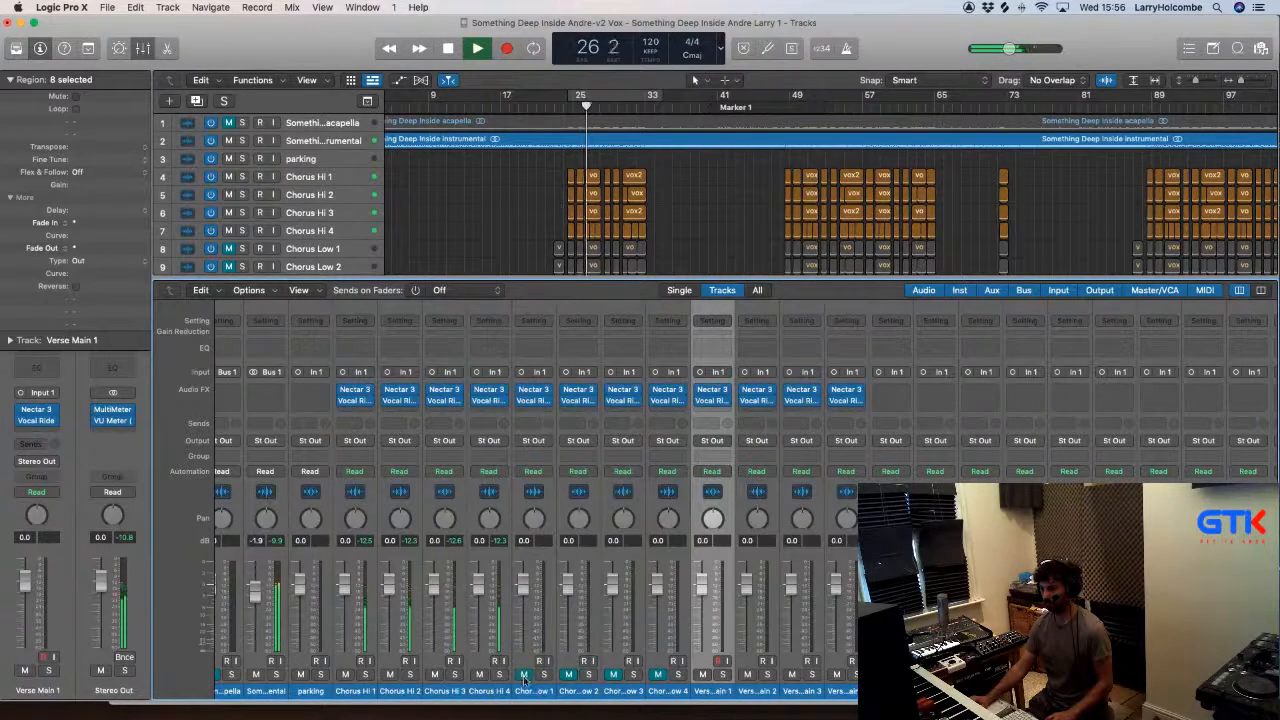
Step: Unmute Chorus Low 1 through 4 and deselect the regions
drag(524, 678, 659, 677)
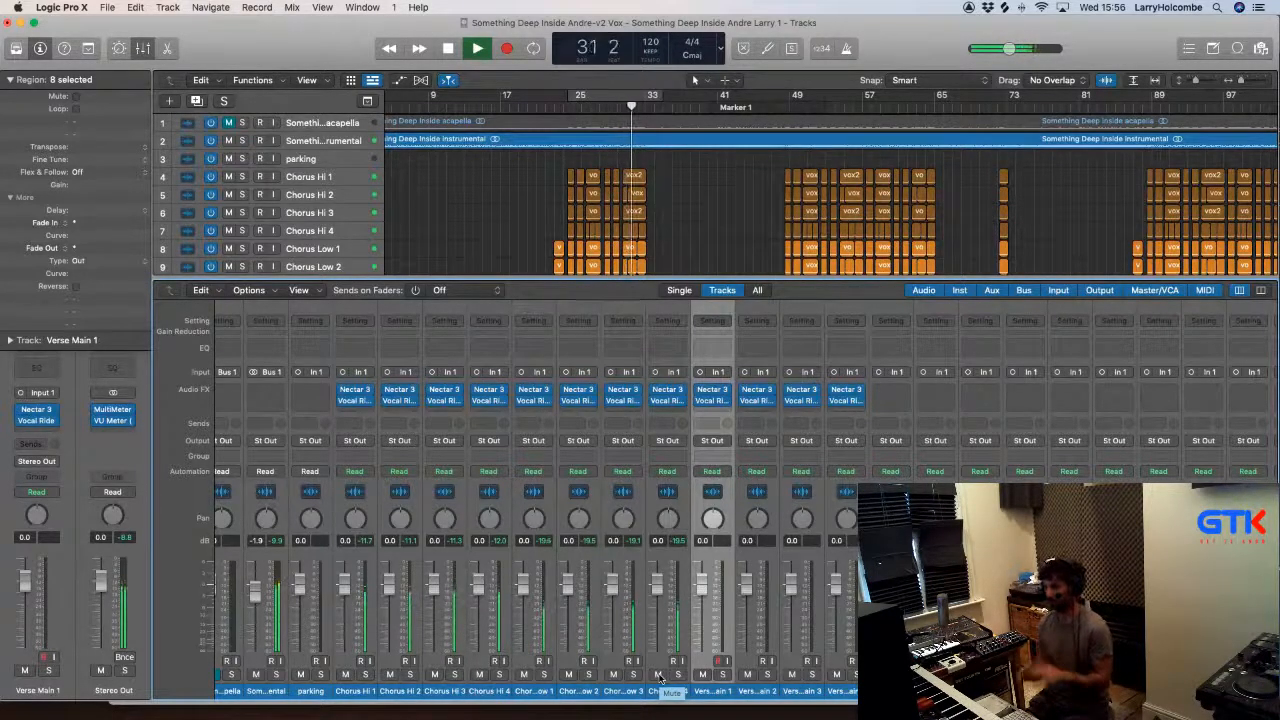
click(453, 209)
key(x)
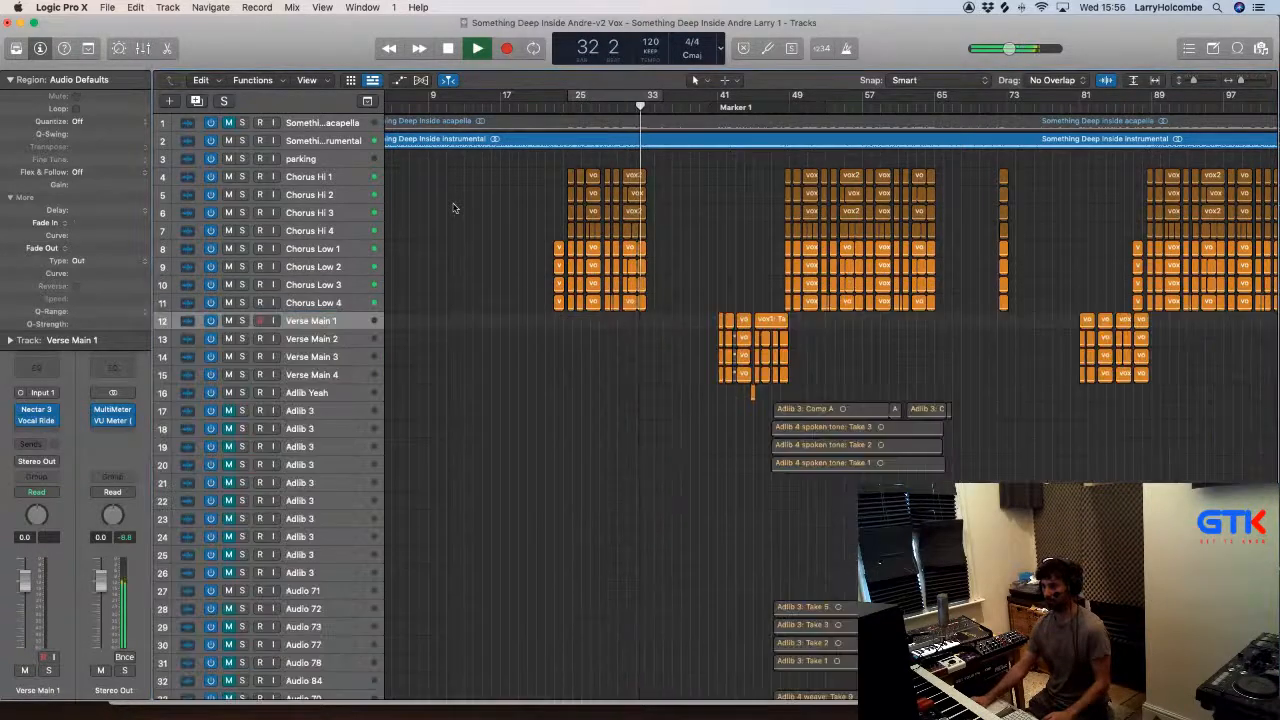
key(x)
key(x)
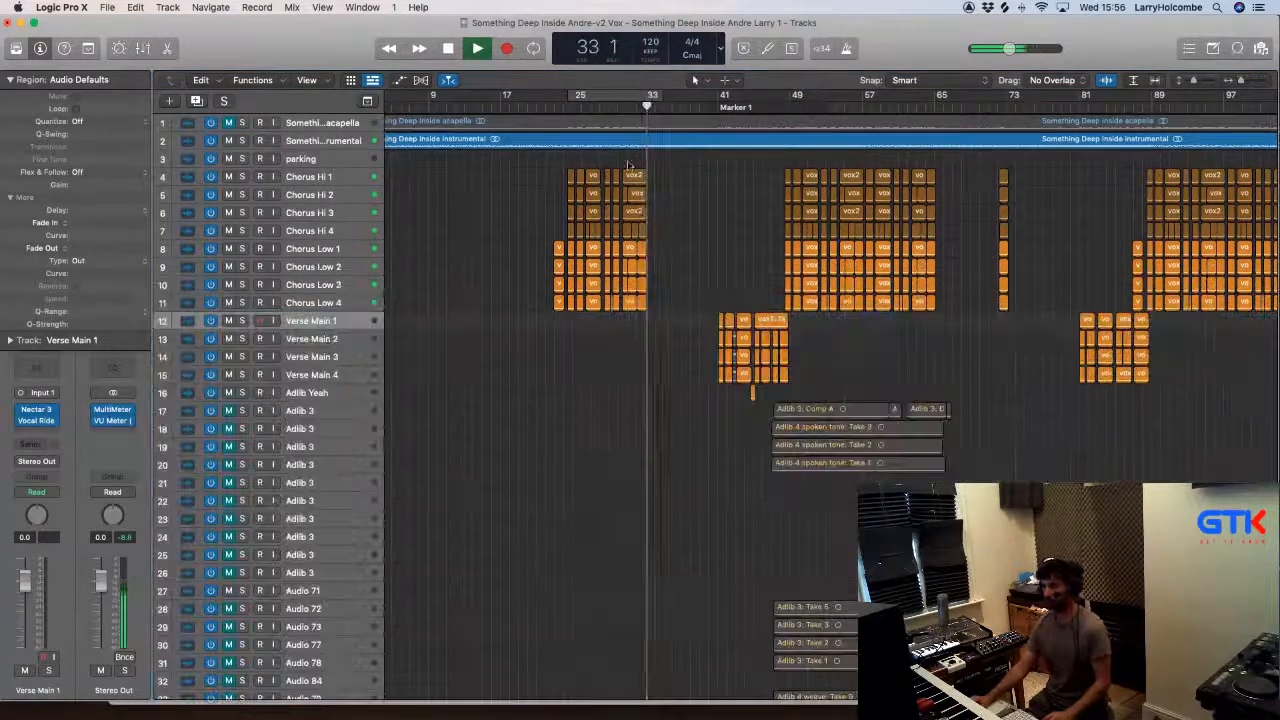
Step: Play back the chorus vocals from just before Marker 1 while checking the mixer
click(724, 108)
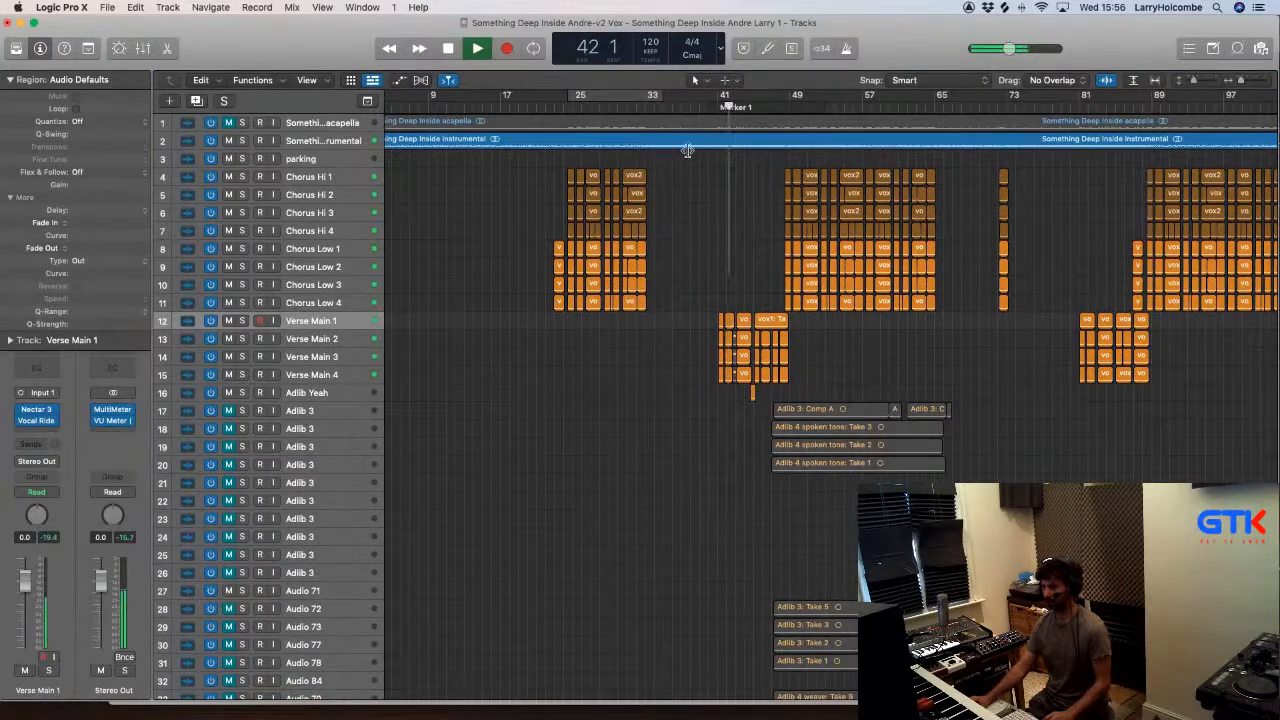
click(708, 107)
key(x)
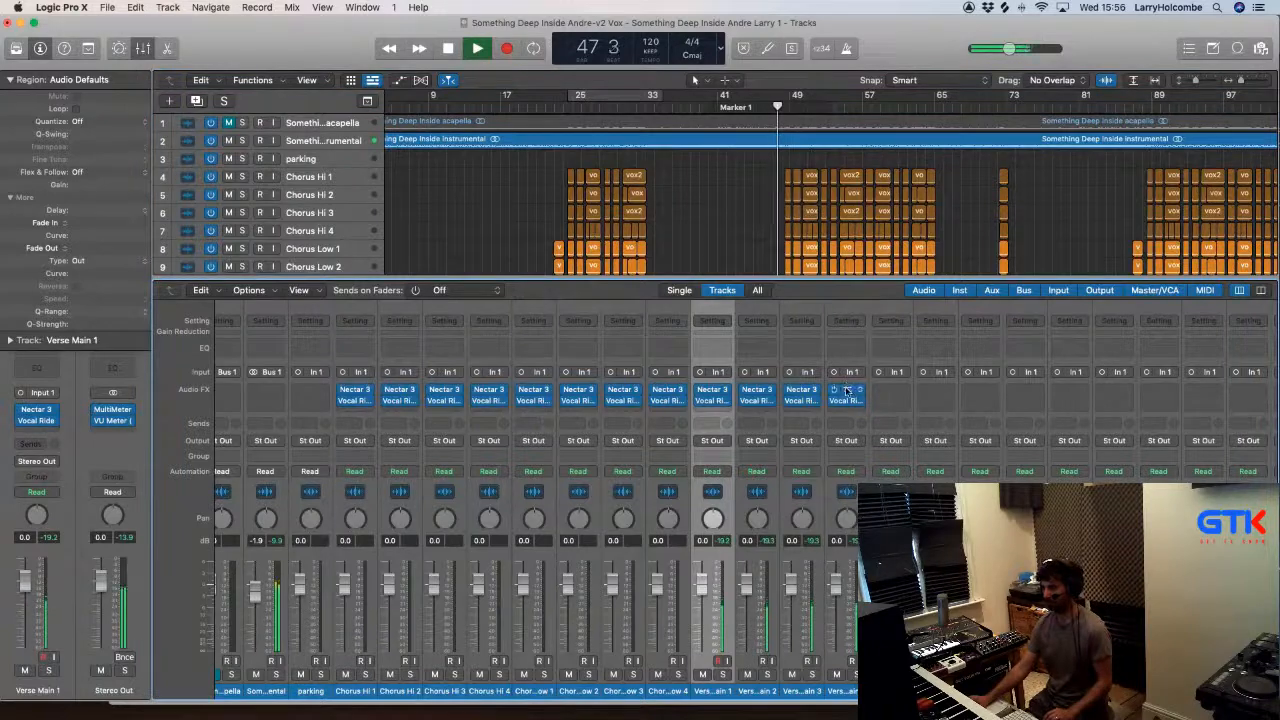
key(x)
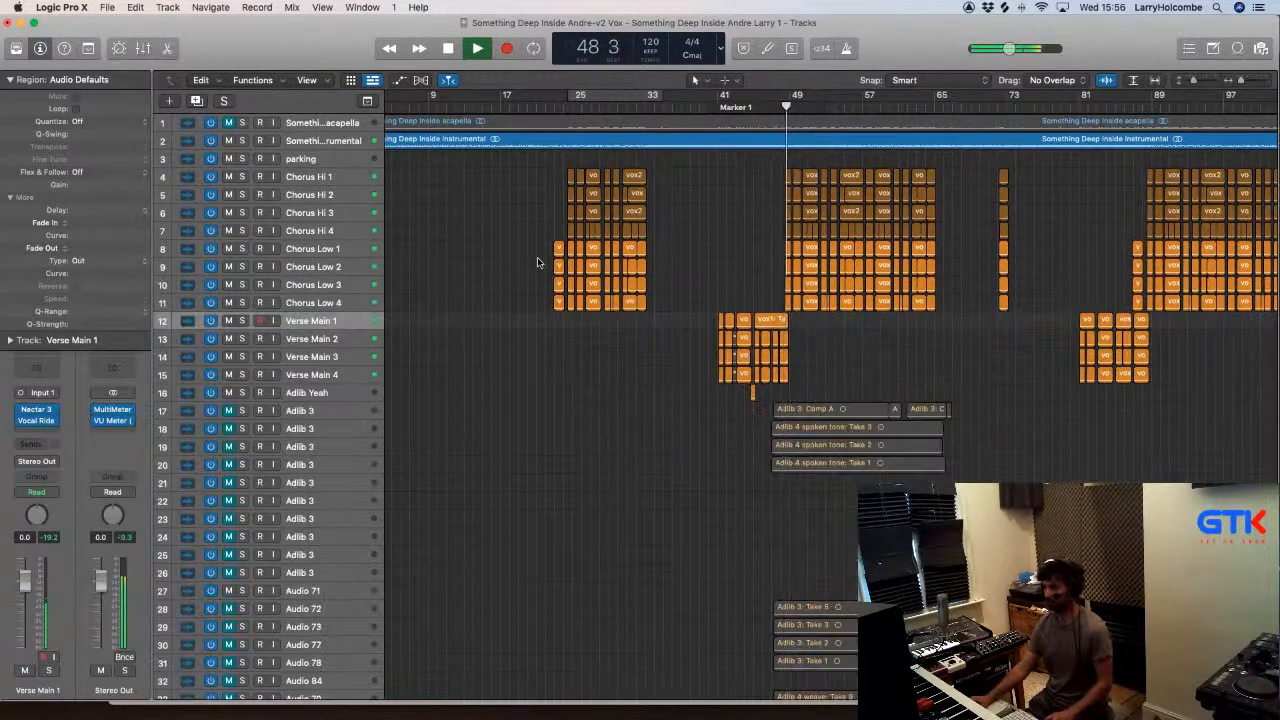
key(x)
key(x)
key(x)
key(x)
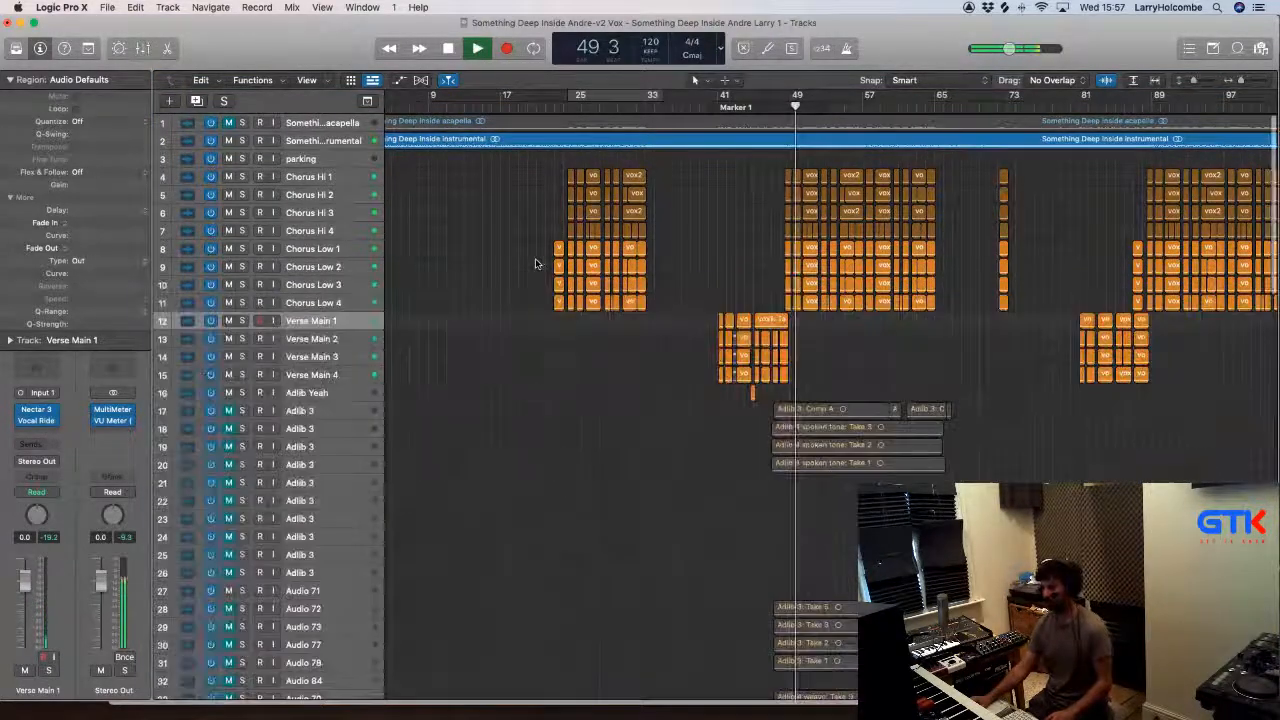
Step: Zoom out, select all the vocal regions in the arrangement and show the mixer
scroll(537, 263, down, 3)
scroll(535, 263, down, 3)
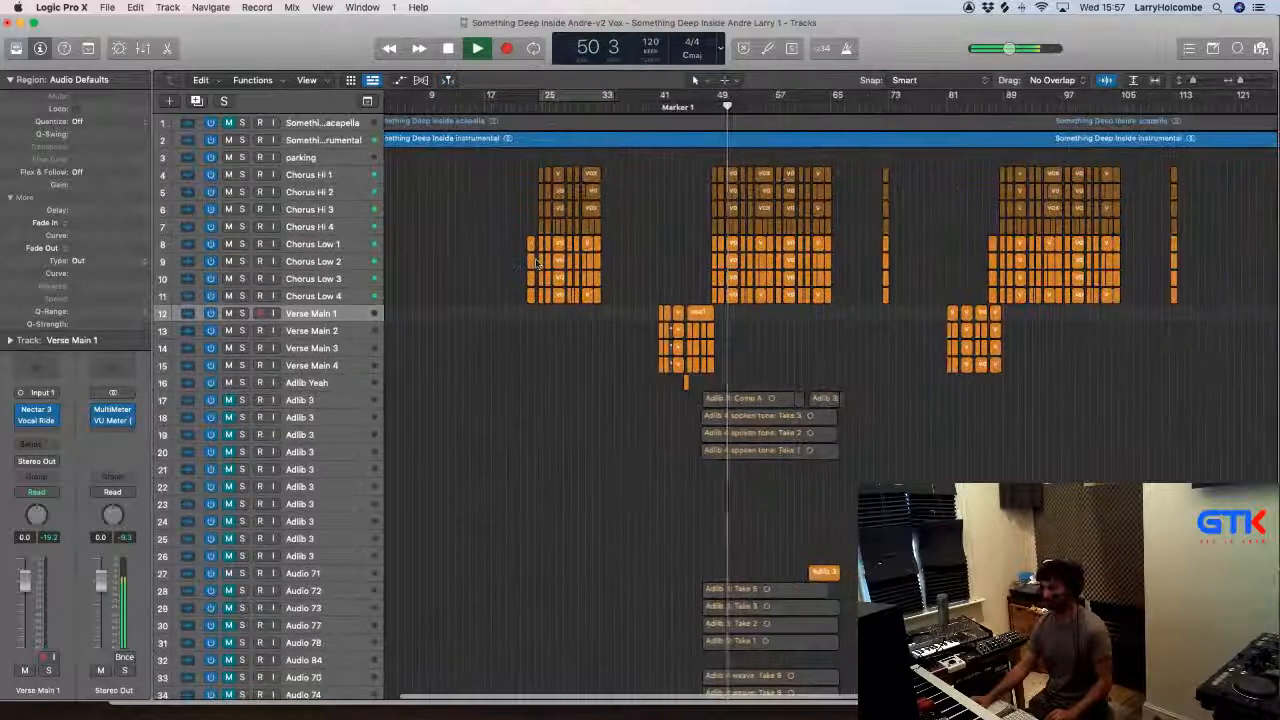
key(space)
drag(481, 160, 1178, 378)
key(x)
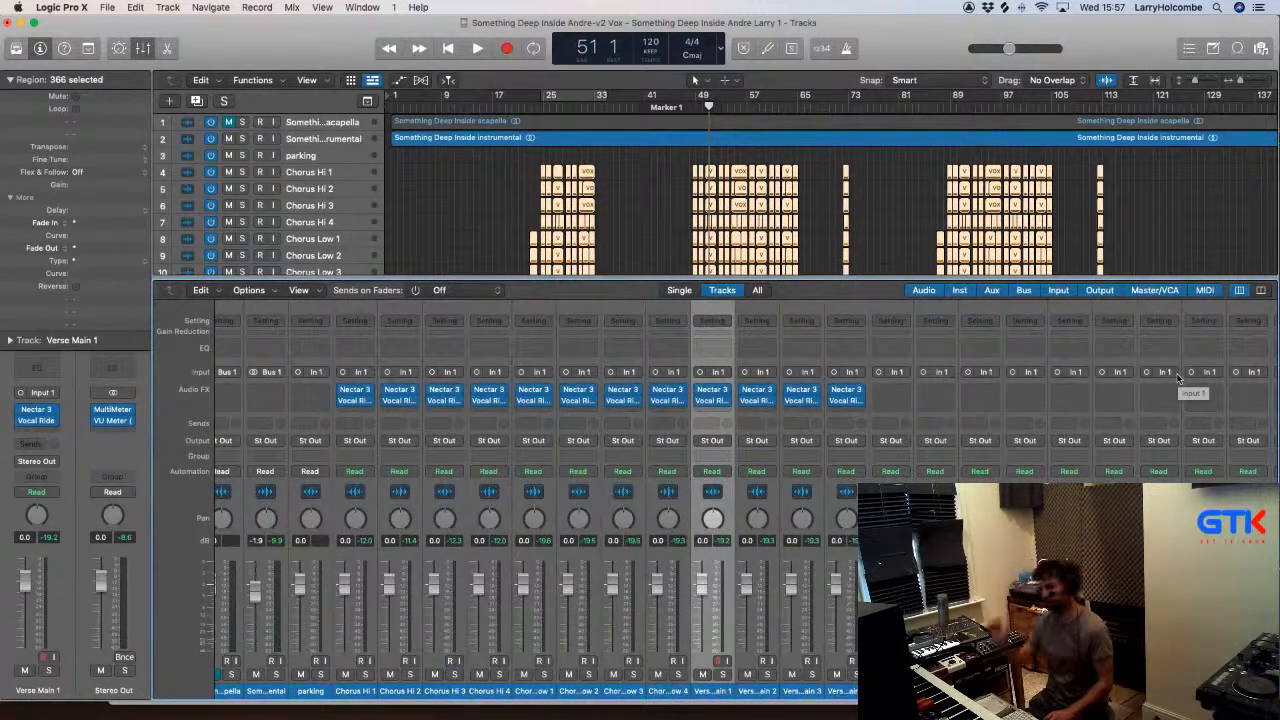
Step: Hide the mixer, select tracks Chorus Hi 1 through Adlib Yeah, and open File > Bounce > Tracks in Place
key(x)
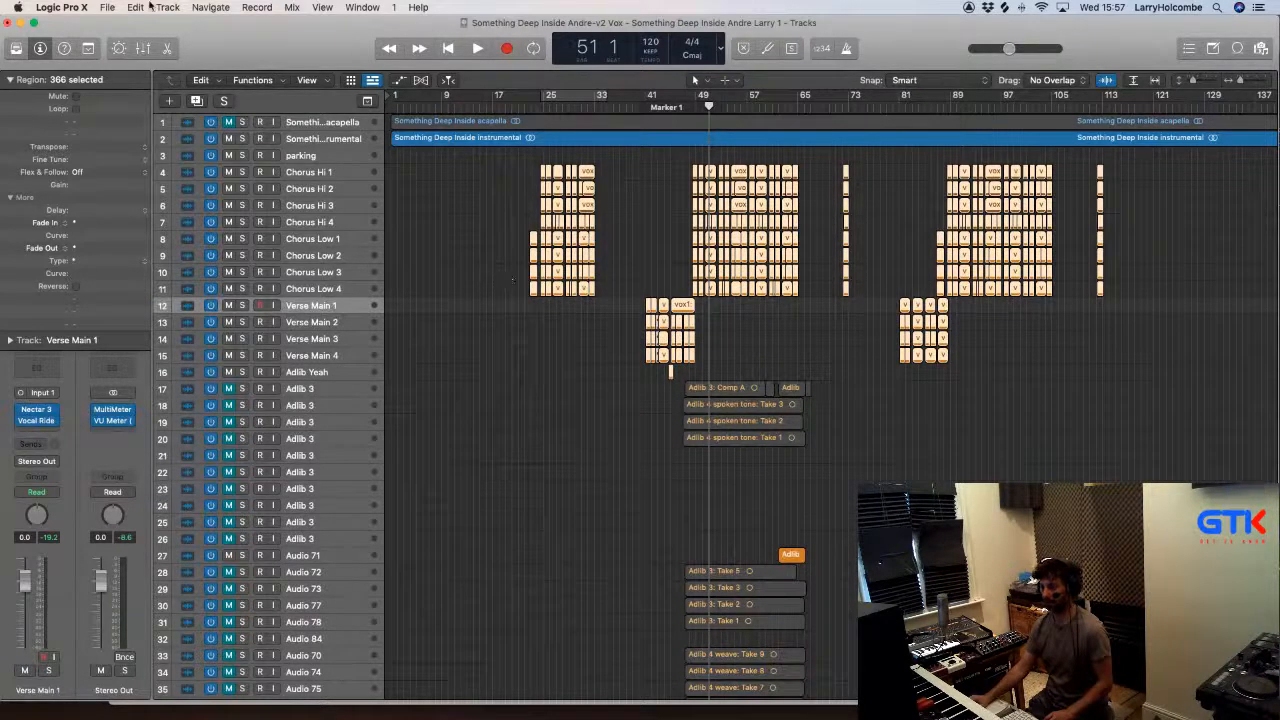
click(110, 8)
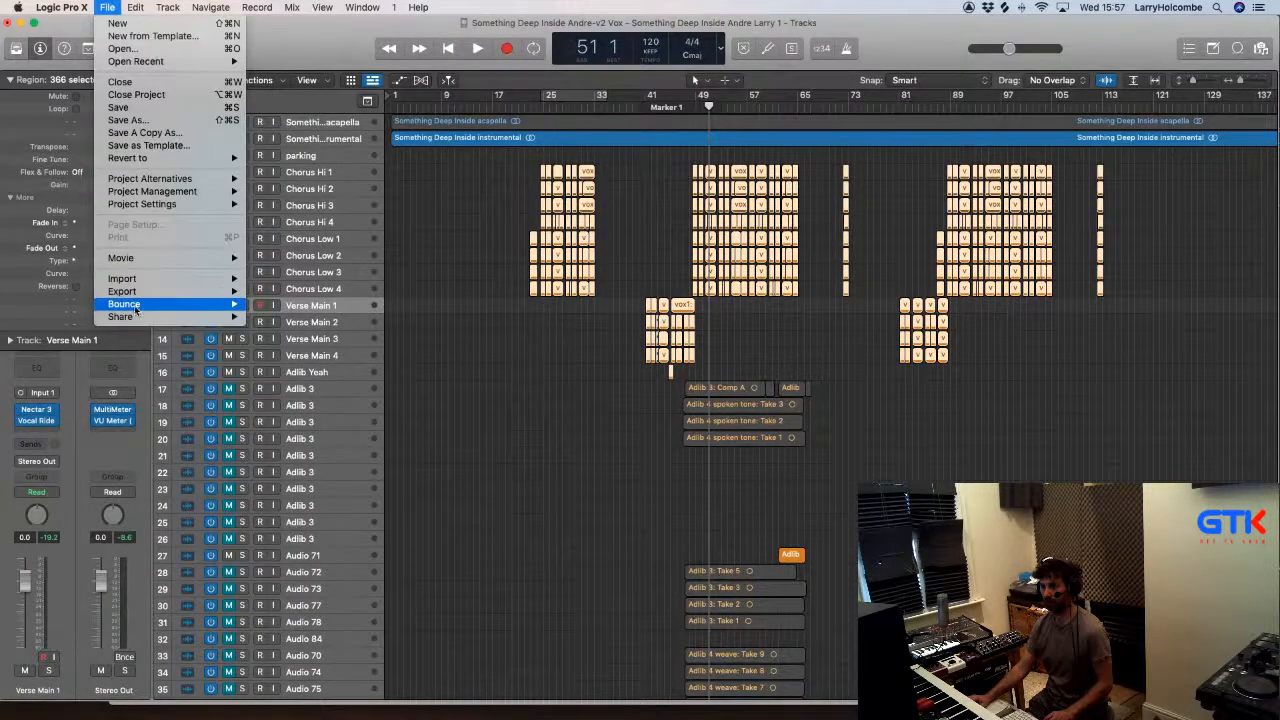
mouse_move(235, 304)
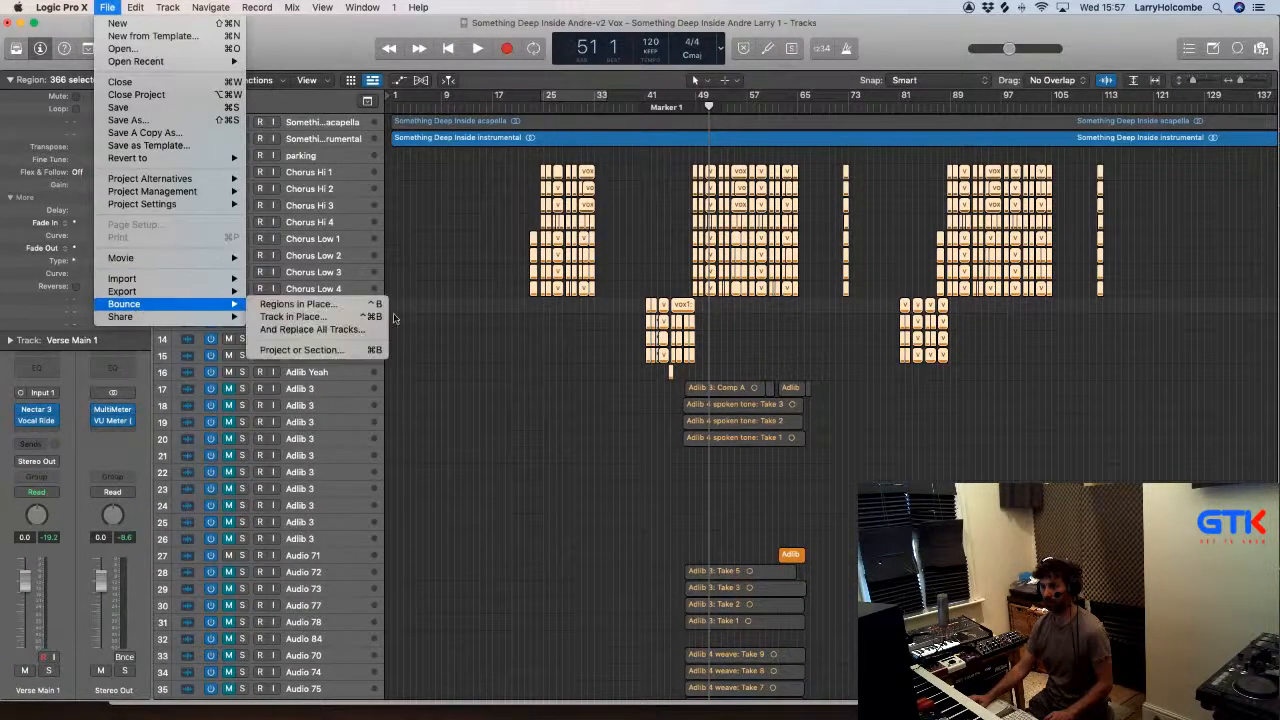
click(324, 318)
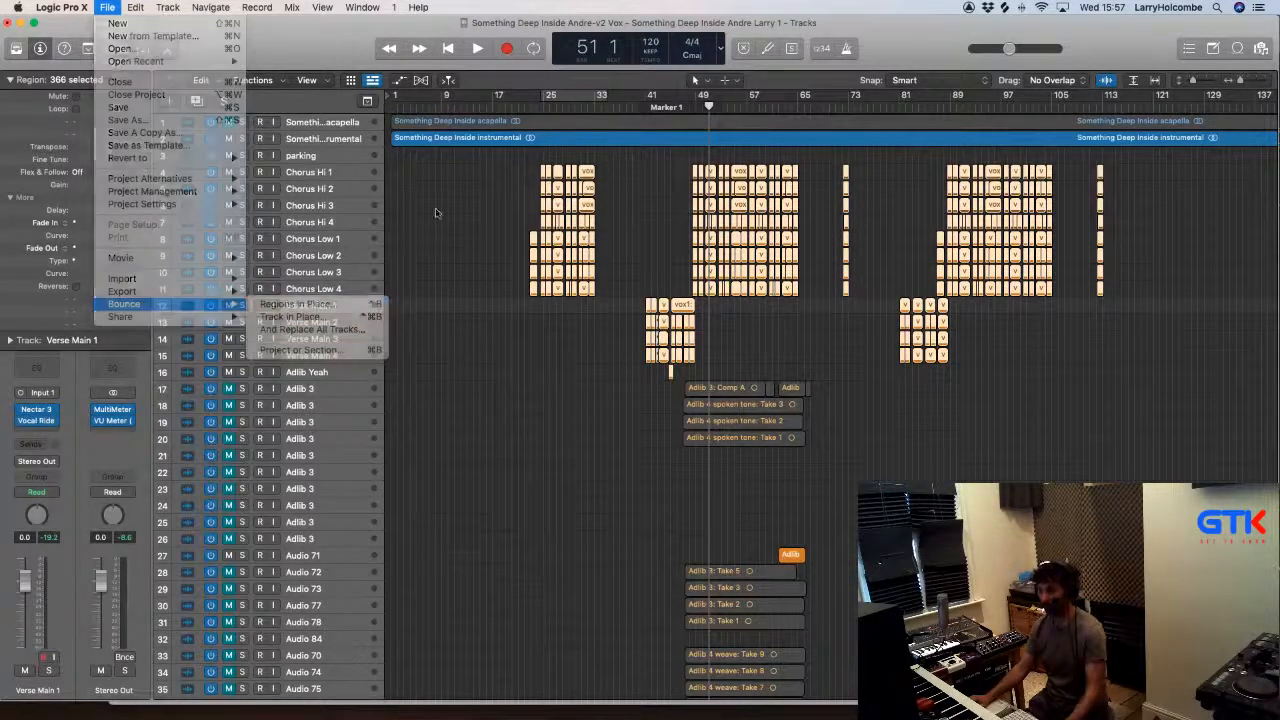
shift+click(338, 372)
click(113, 9)
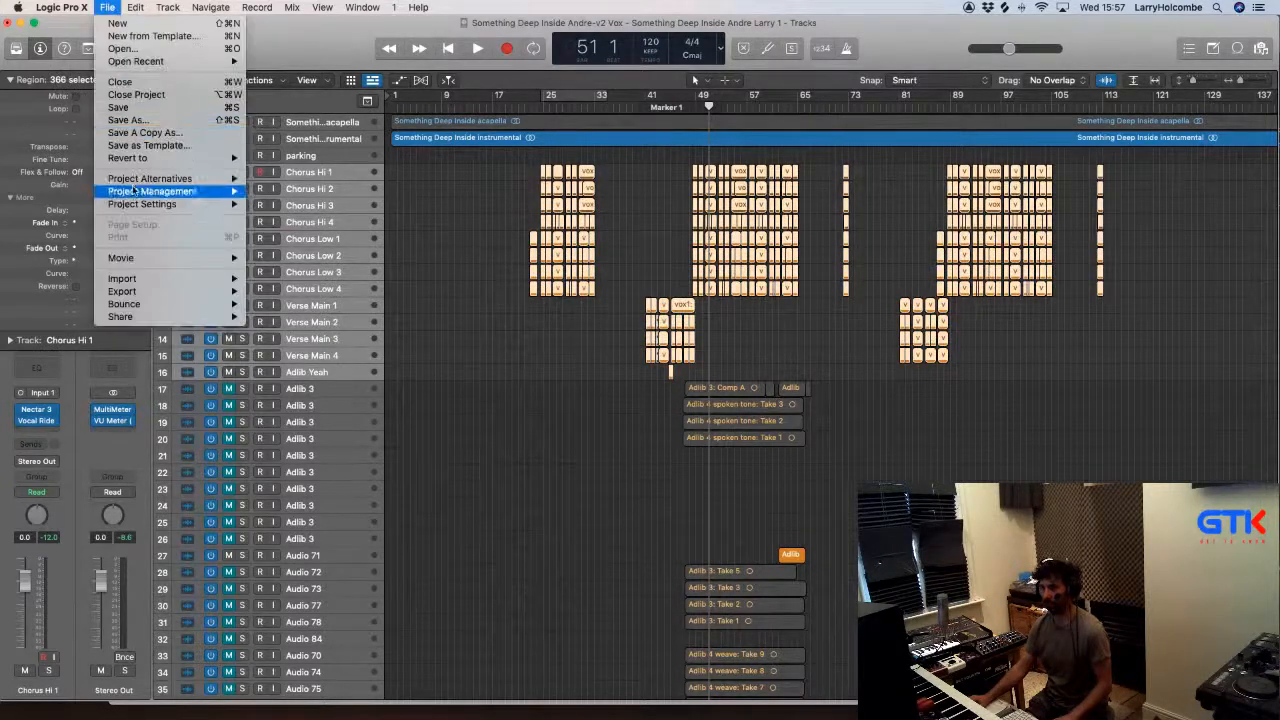
mouse_move(142, 304)
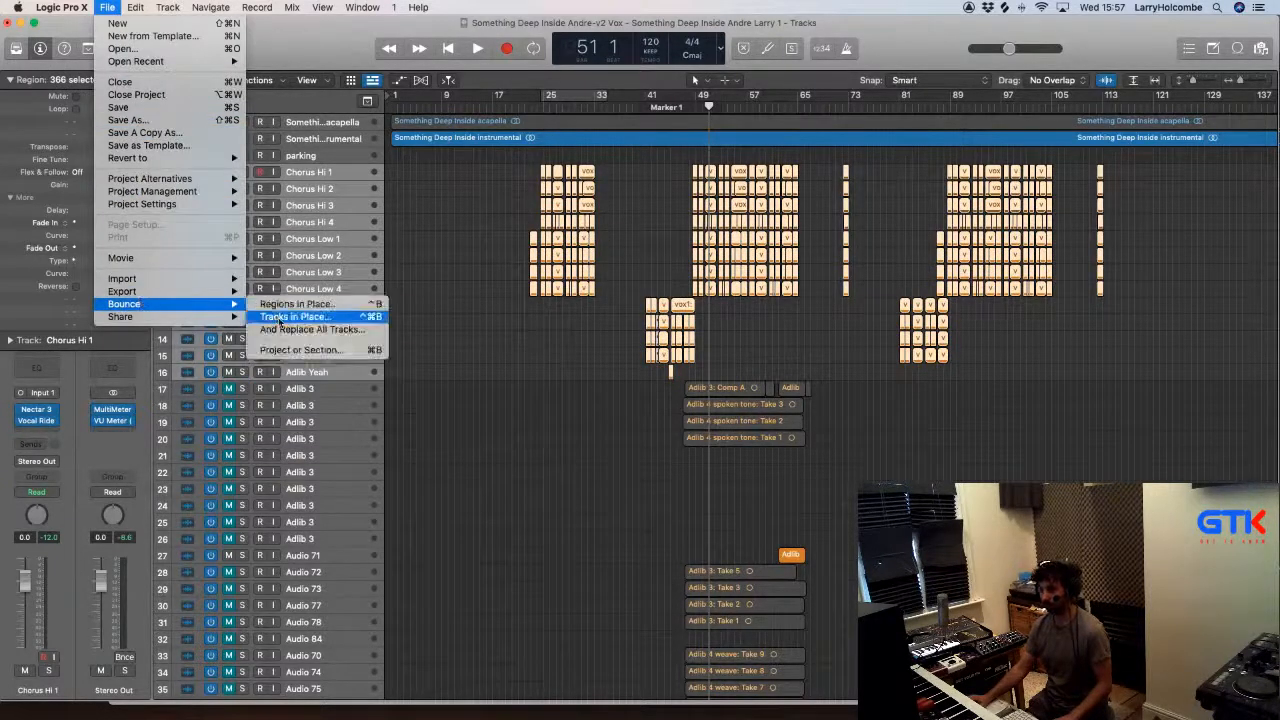
click(284, 317)
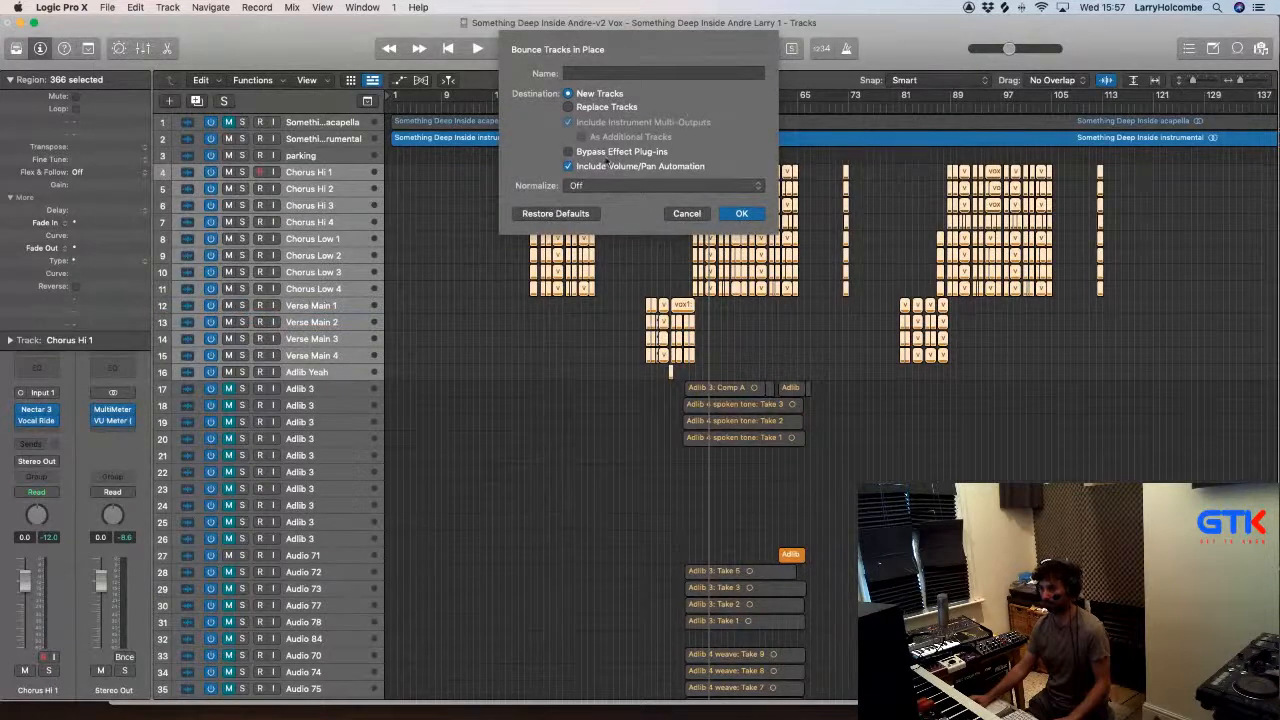
Step: Bounce the selected vocal tracks in place to New Tracks, creating matching _bip tracks
click(741, 213)
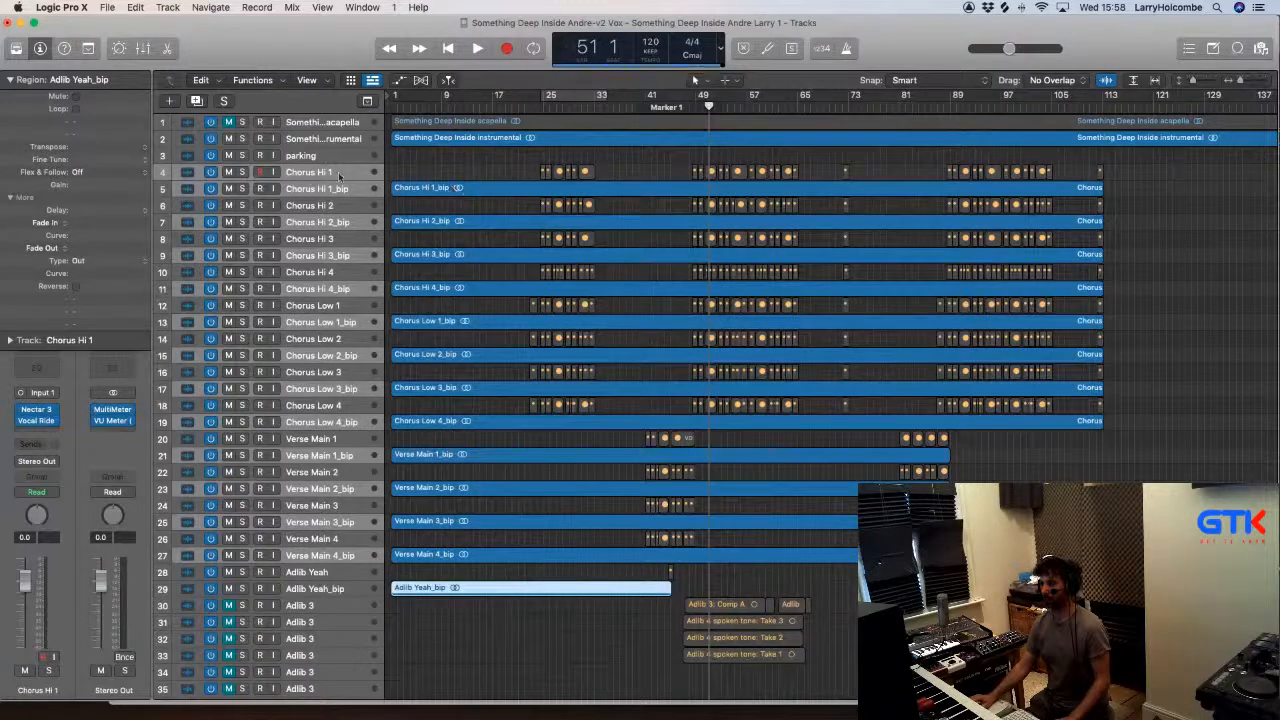
Step: Create a new project alternative ending in 'Main Vox Comped' and save the previous alternative's changes
click(107, 7)
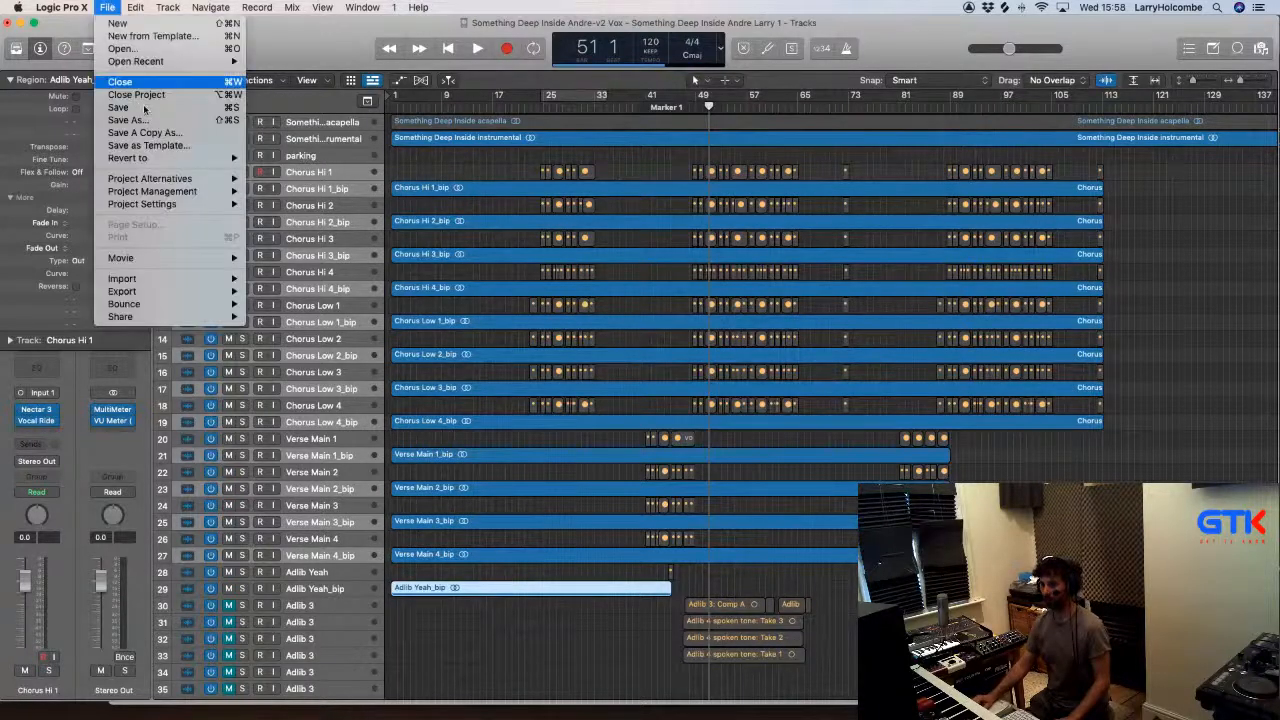
mouse_move(150, 174)
click(300, 177)
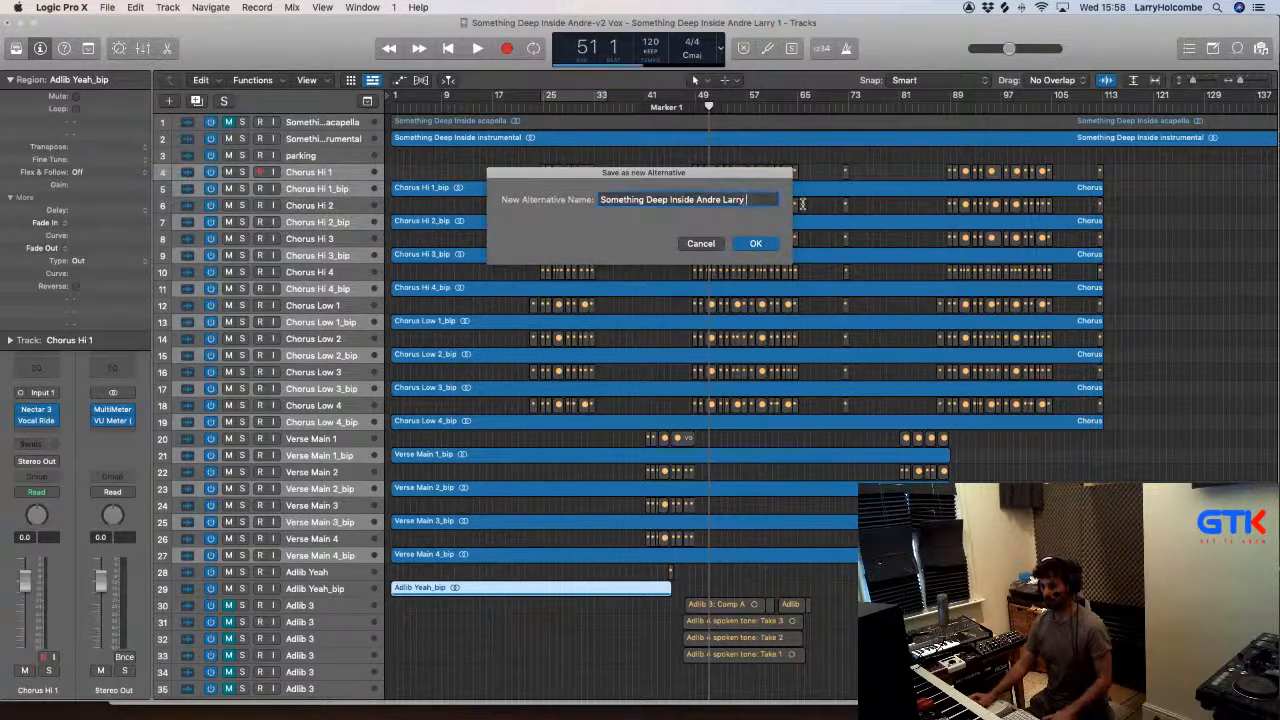
text(ocx)
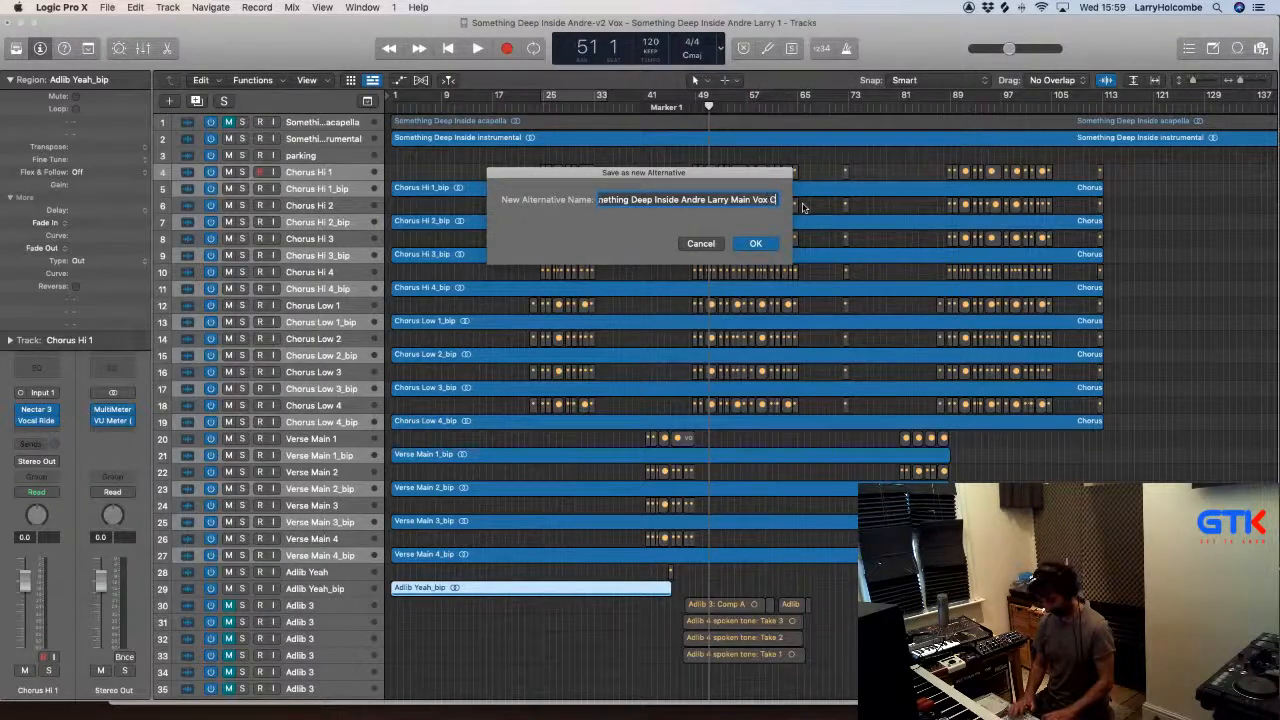
key(Return)
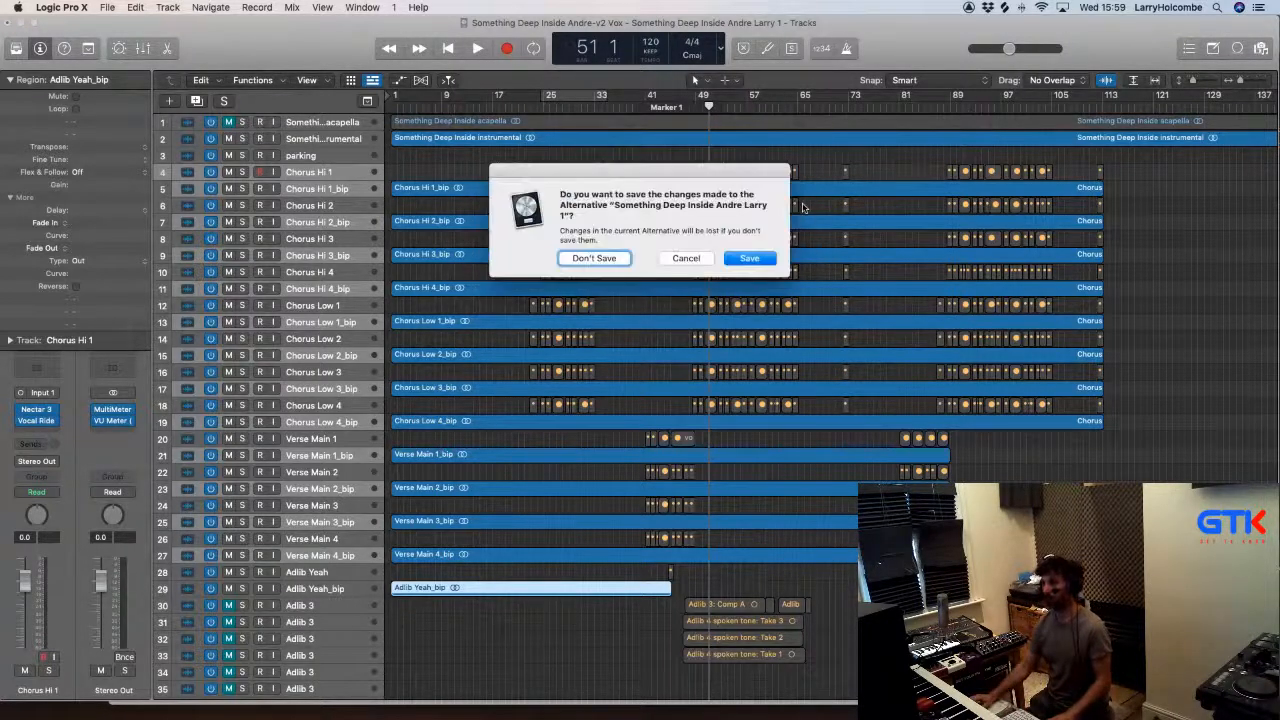
click(749, 258)
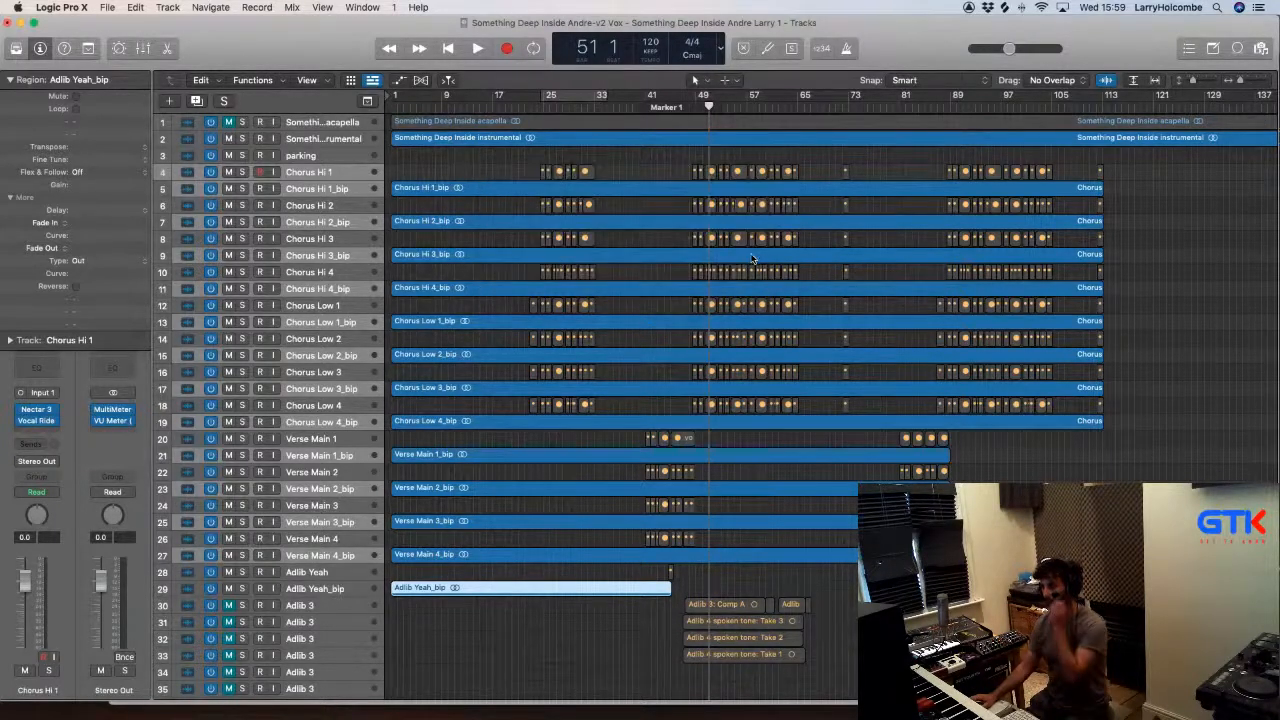
click(316, 168)
super+click(320, 207)
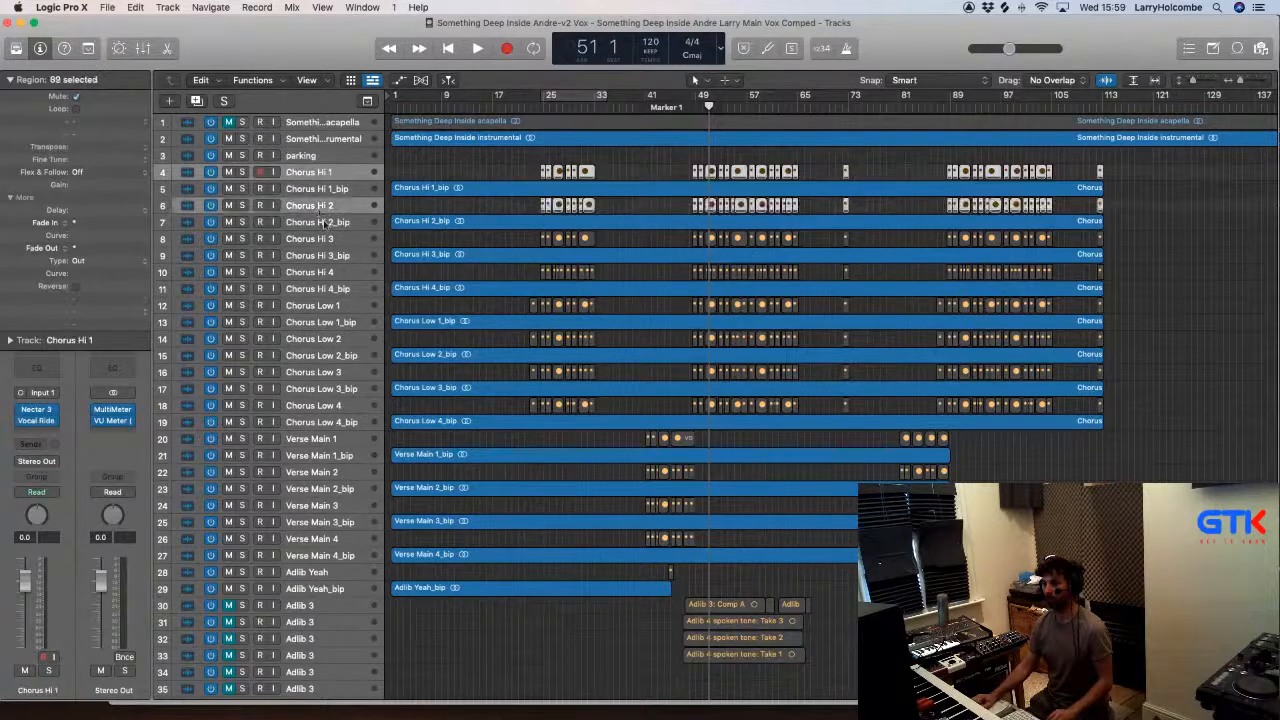
super+click(322, 240)
super+click(330, 272)
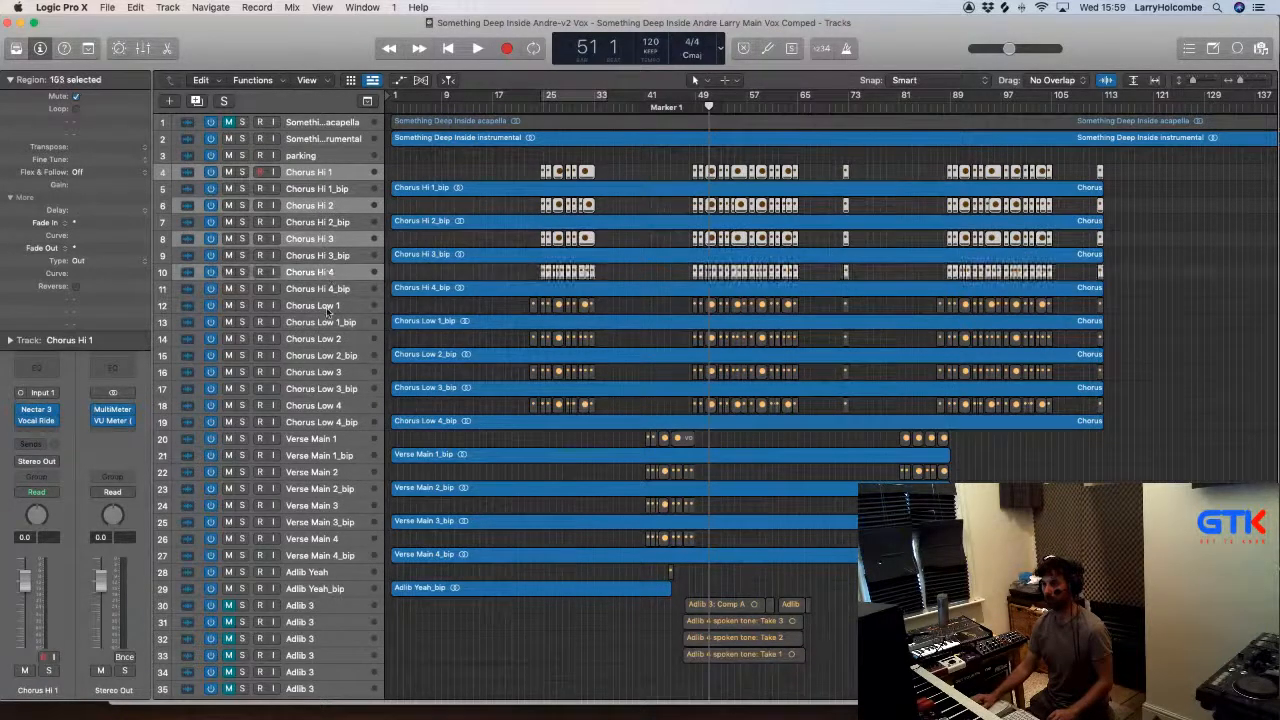
super+click(326, 308)
super+click(322, 341)
super+click(318, 373)
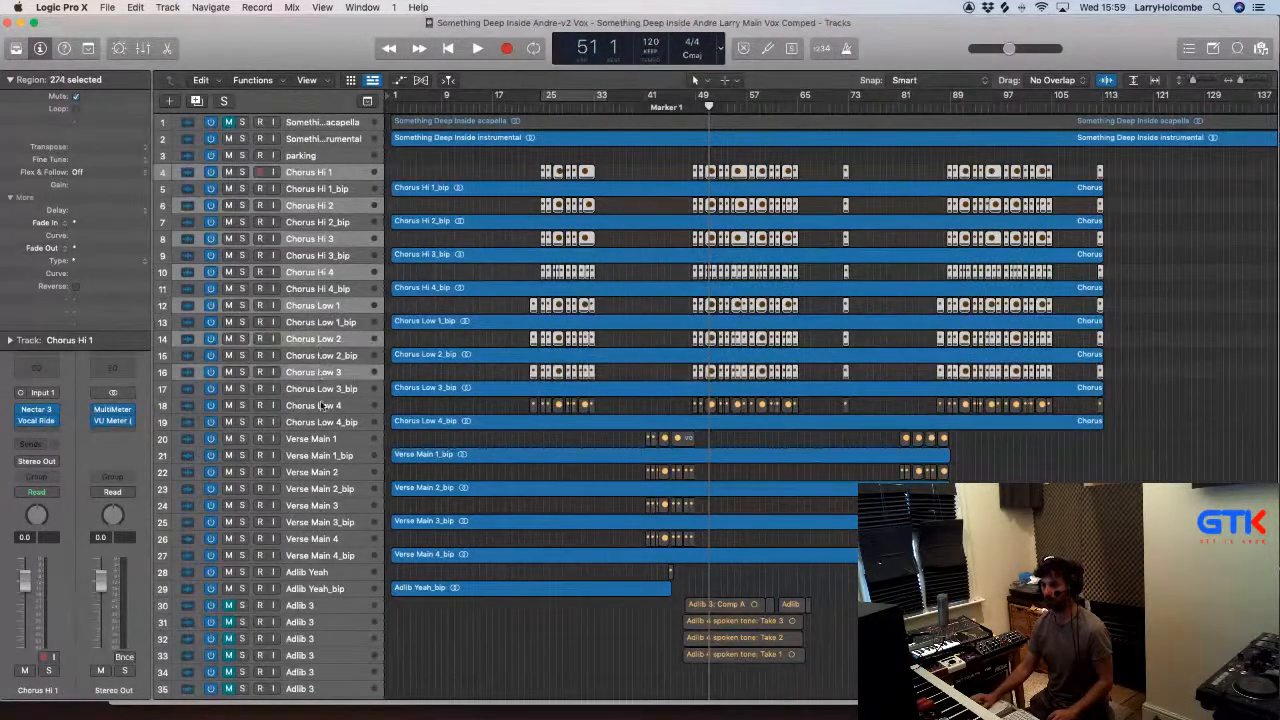
super+click(322, 406)
super+click(325, 440)
super+click(333, 473)
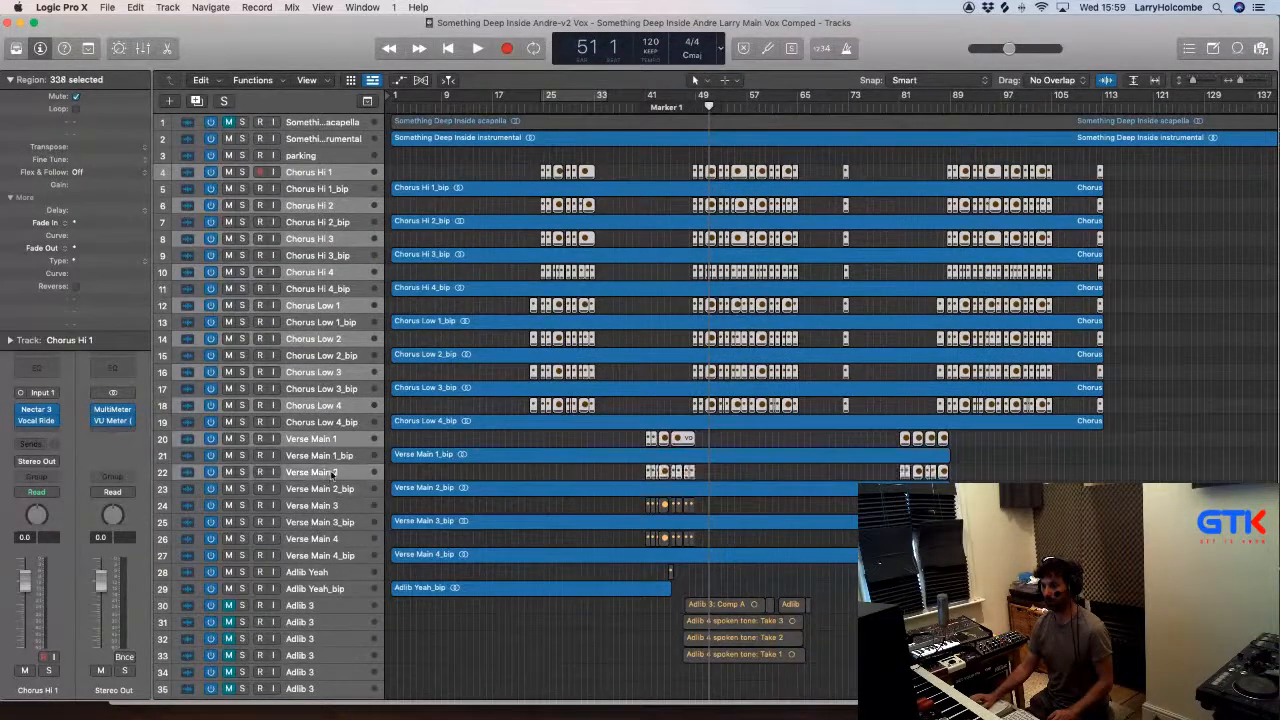
super+click(323, 507)
super+click(316, 539)
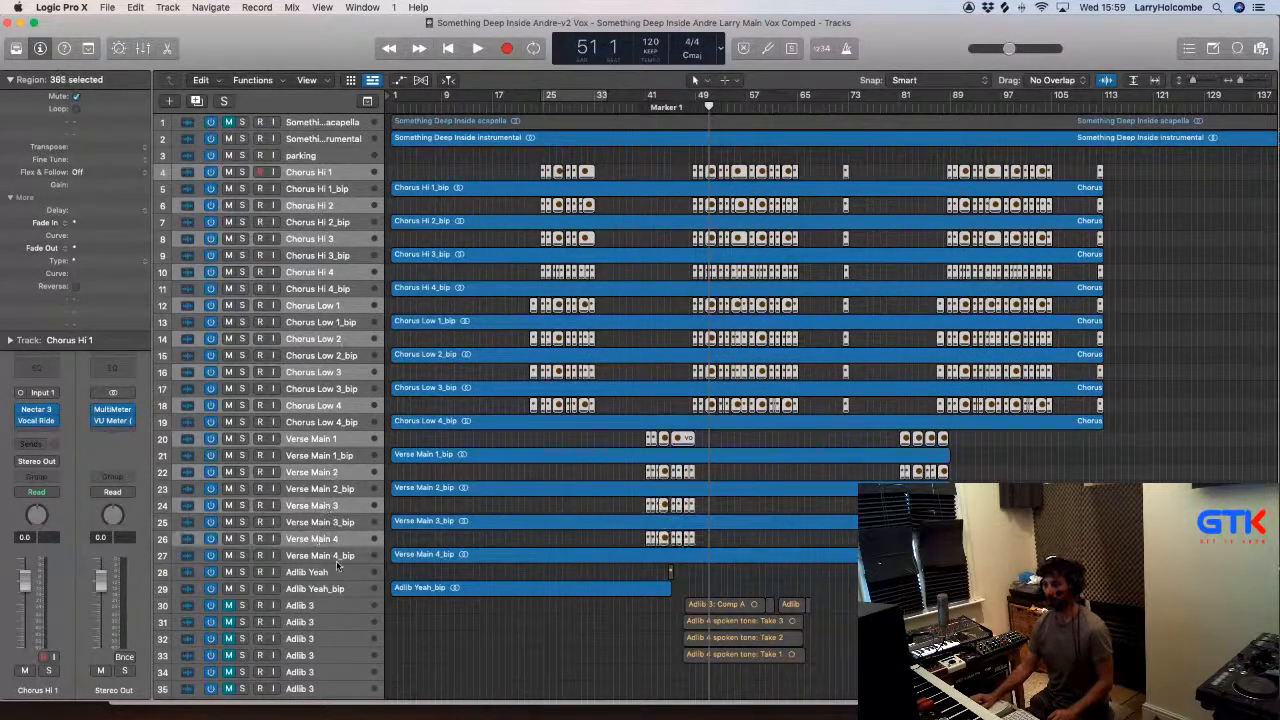
super+click(316, 578)
key(Delete)
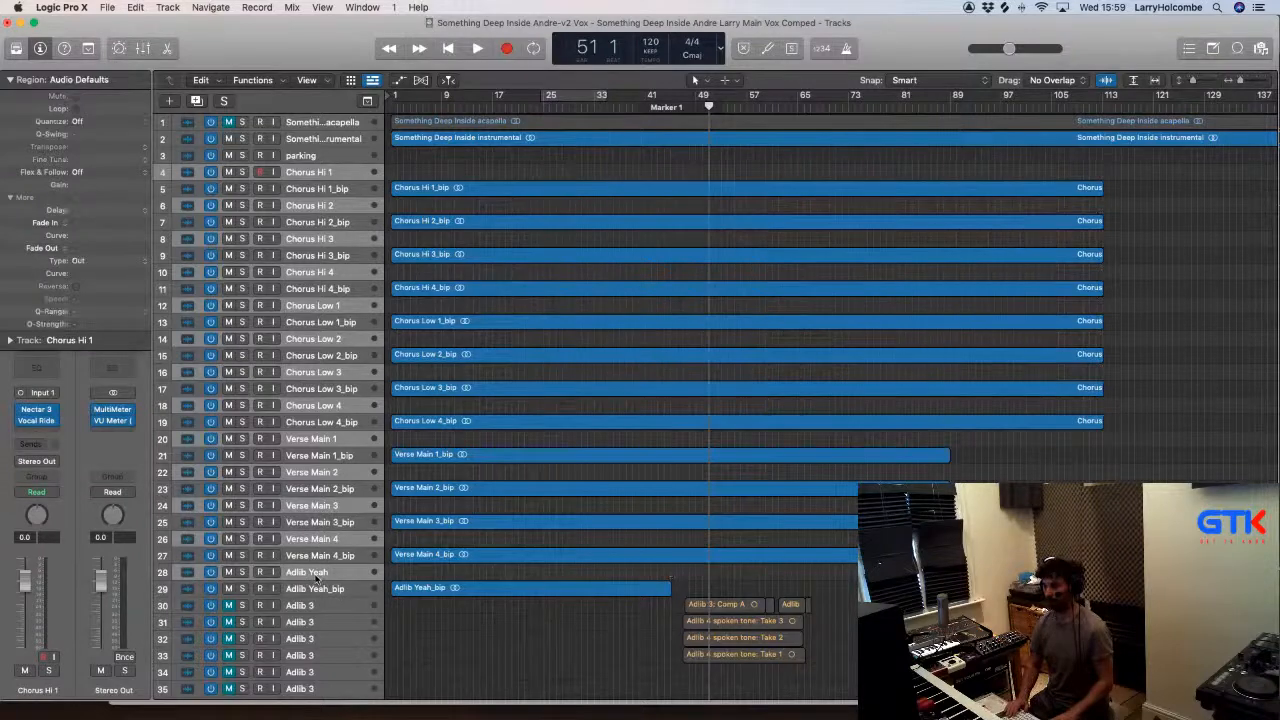
key(super+BackSpace)
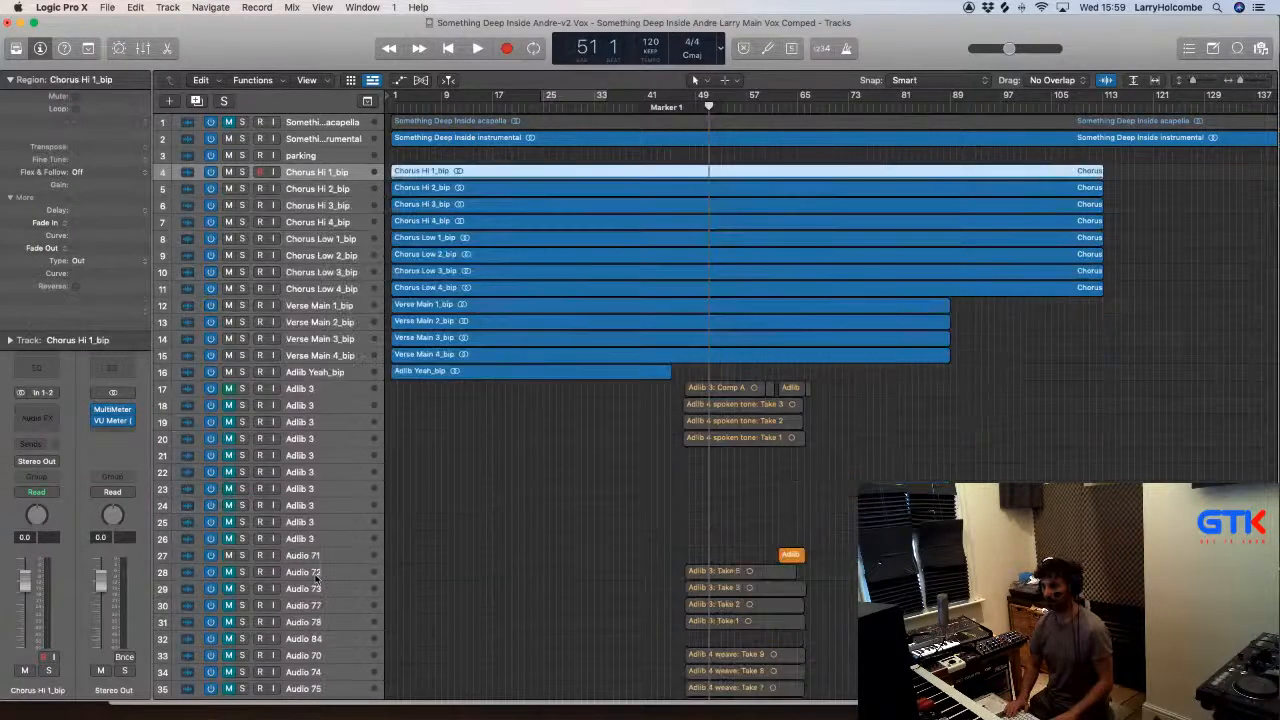
drag(658, 363, 882, 510)
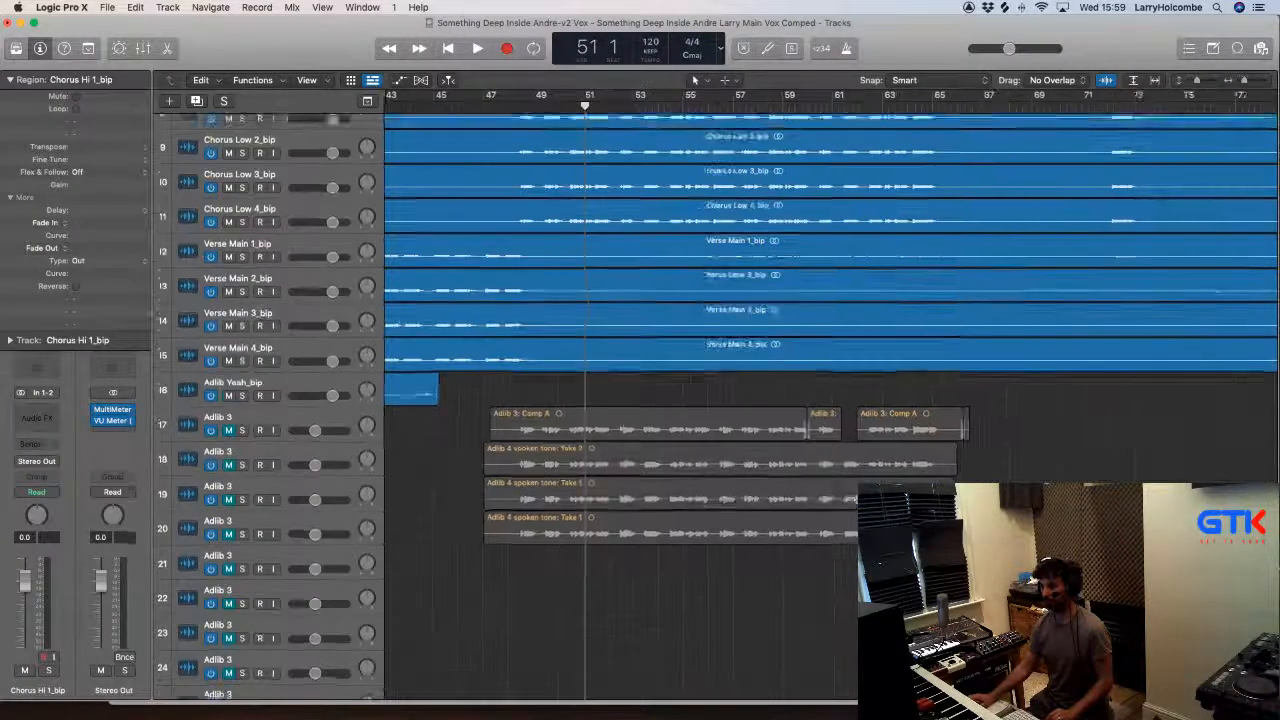
ctrl+alt+click(780, 456)
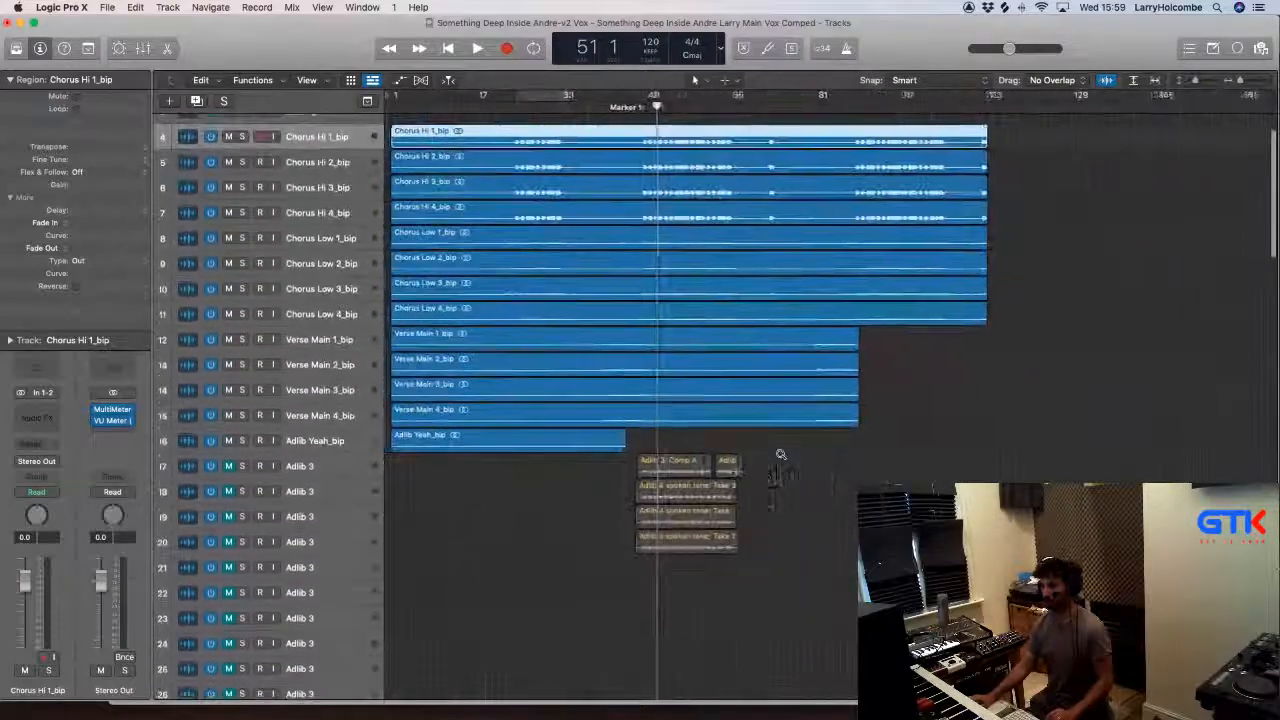
drag(1077, 134, 479, 458)
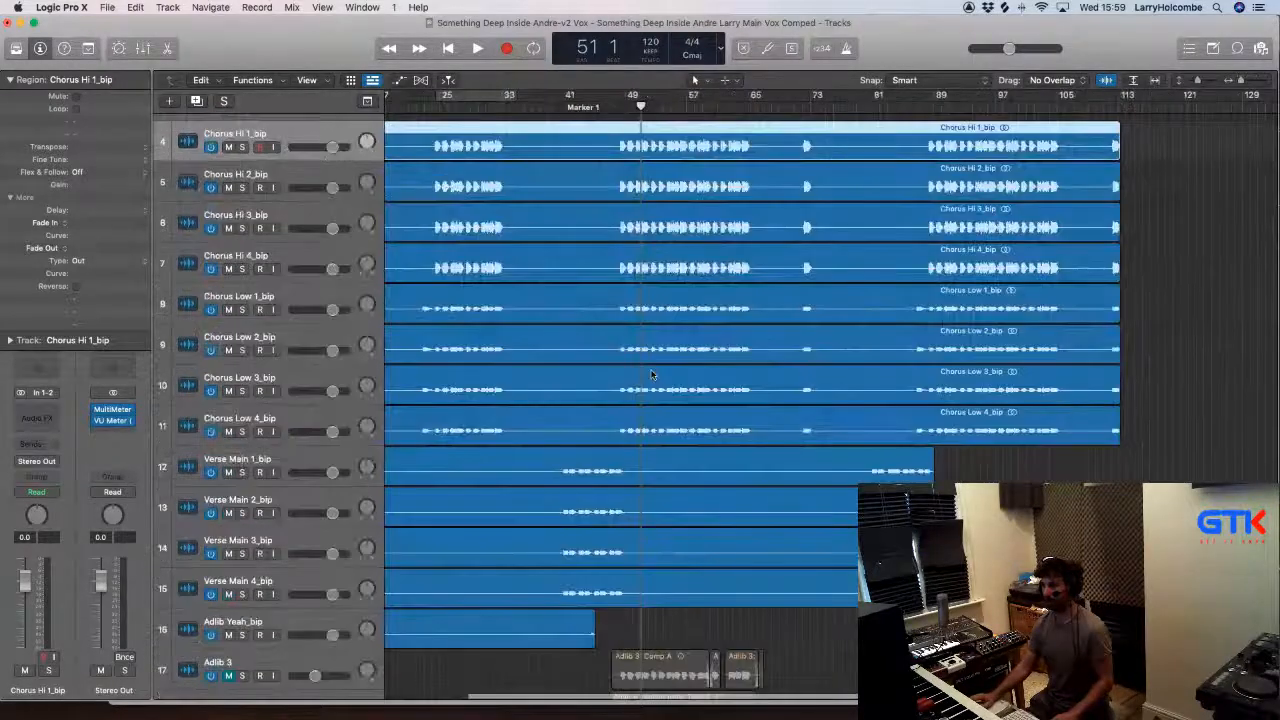
scroll(661, 279, left, 5)
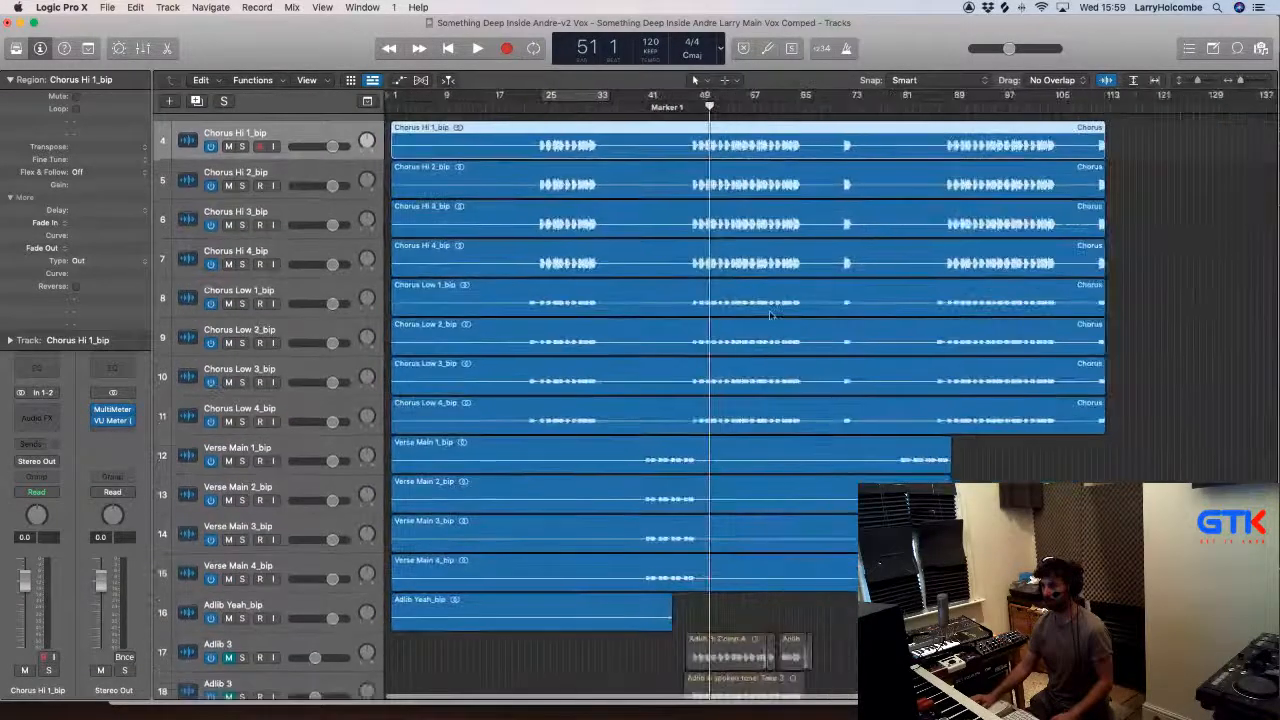
click(540, 108)
key(space)
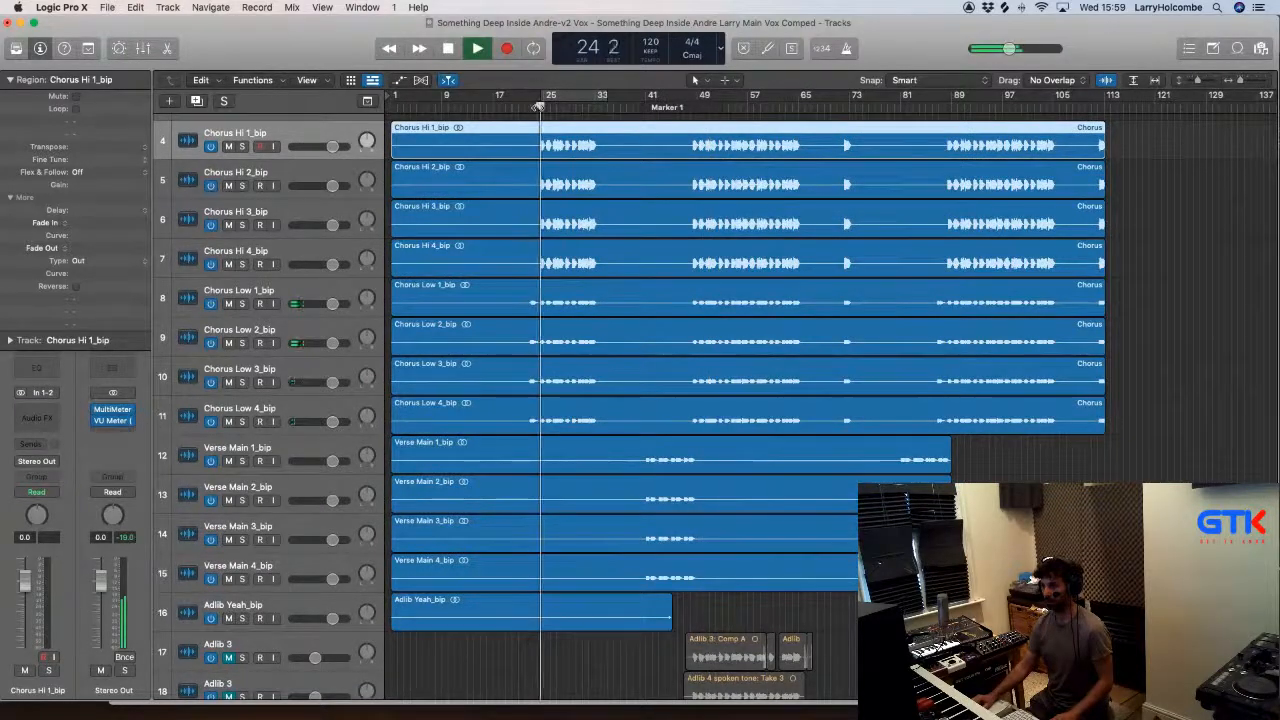
drag(638, 432, 756, 609)
scroll(714, 439, up, 2)
key(super+Left)
key(super+Left)
key(super+Left)
key(super+Up)
key(super+Up)
key(super+Up)
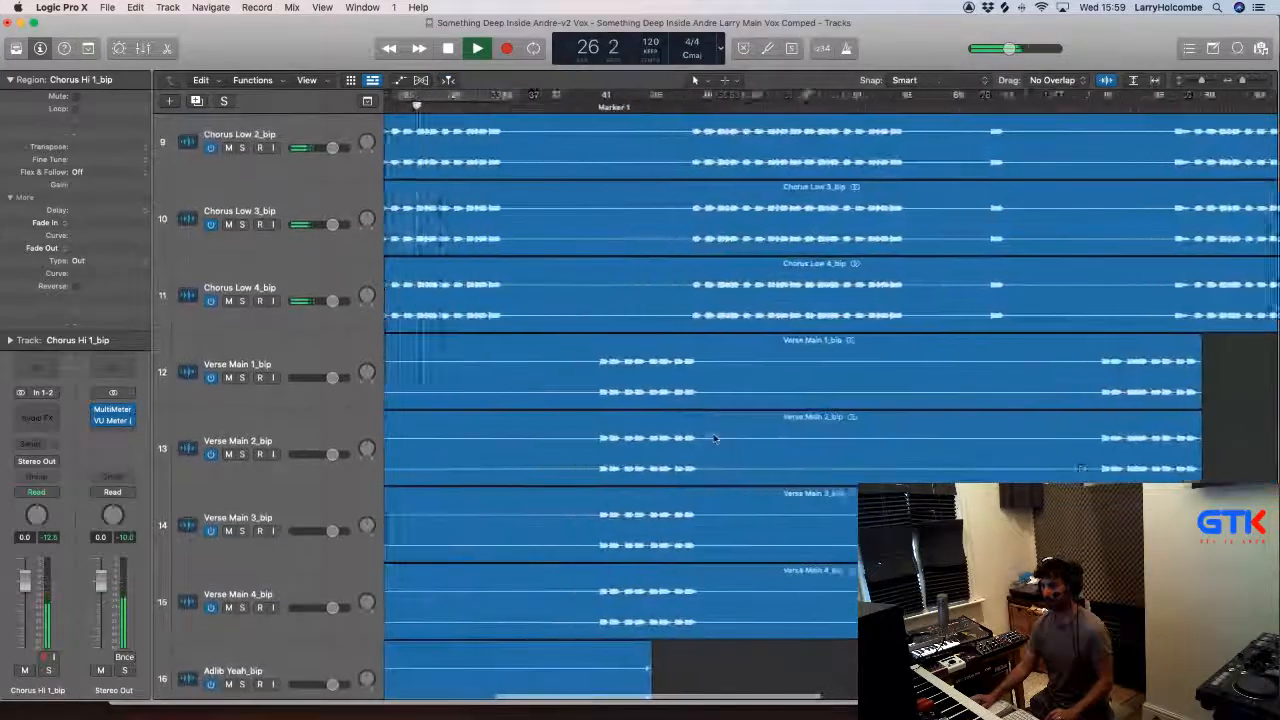
click(600, 440)
shift+click(609, 634)
shift+click(603, 581)
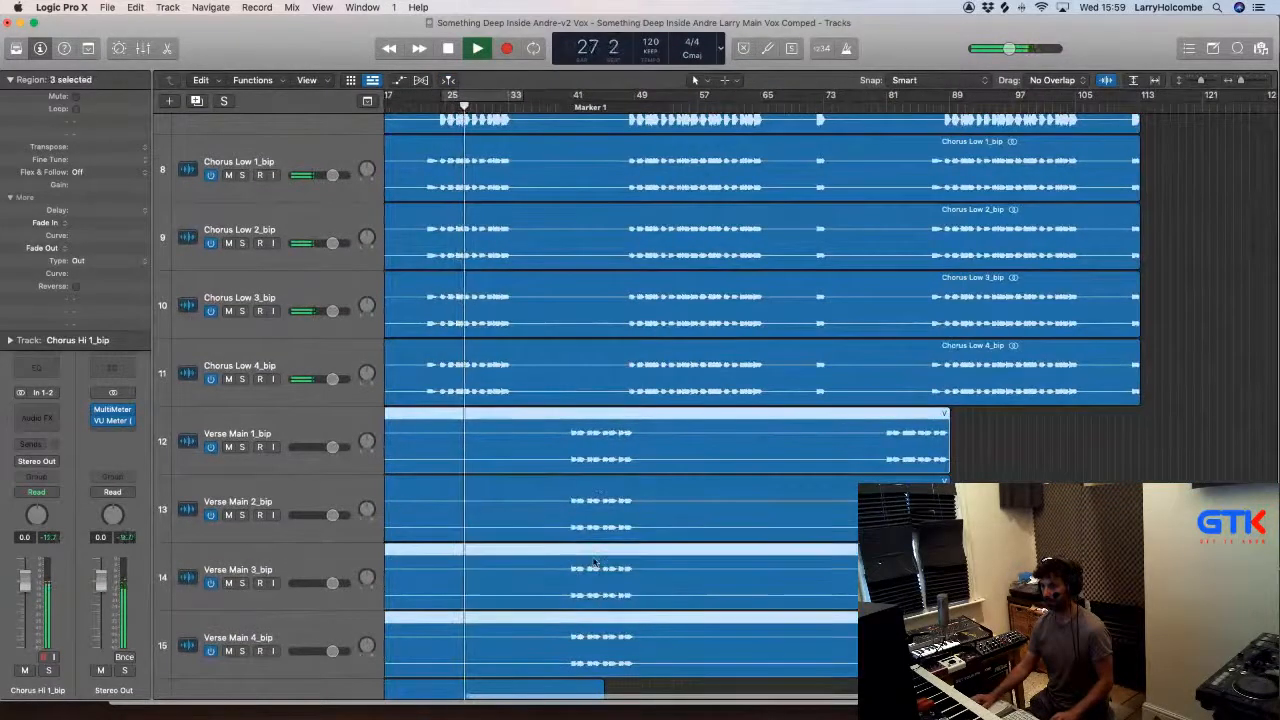
shift+click(596, 530)
key(z)
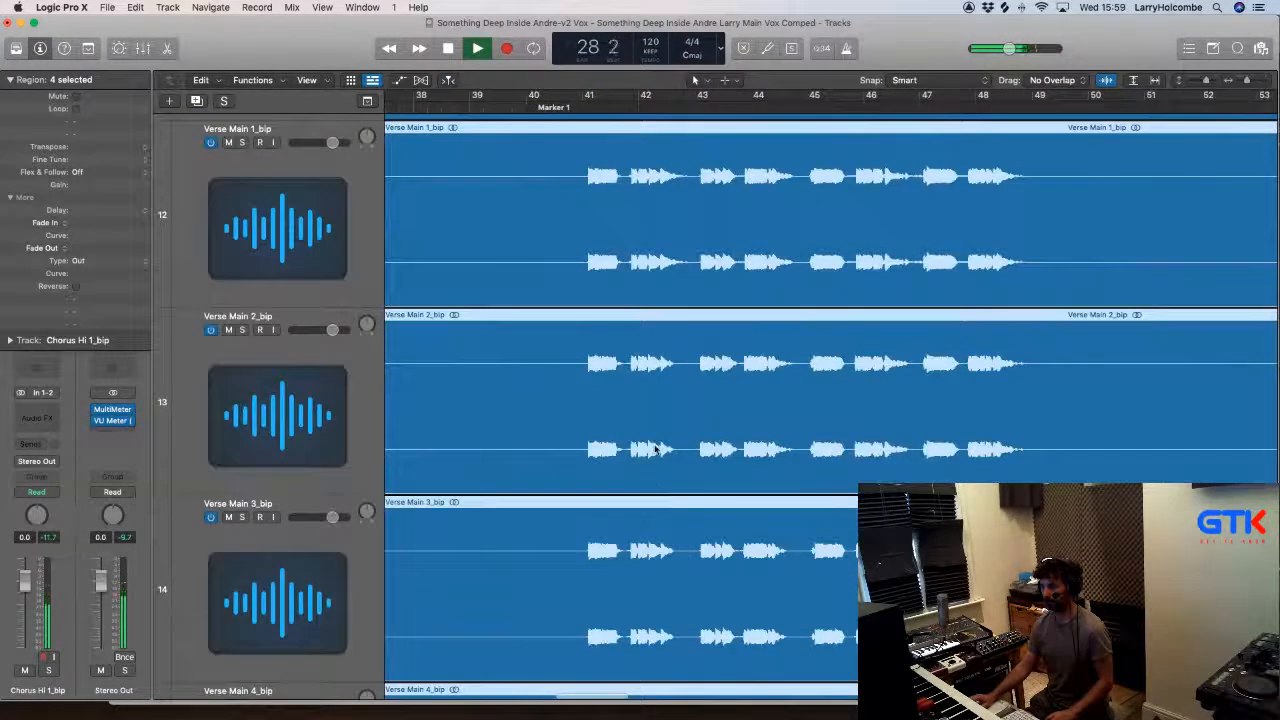
key(x)
key(x)
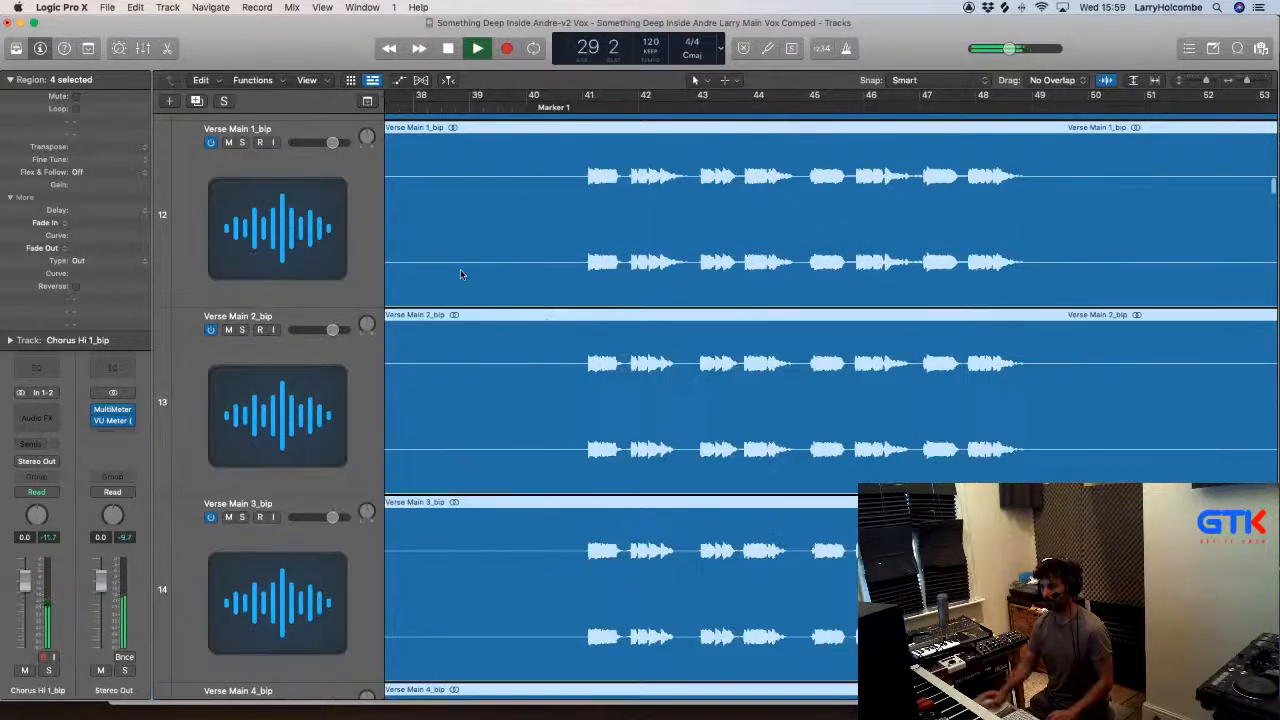
key(super+Up)
key(super+Up)
key(super+Up)
key(super+Up)
key(super+Up)
key(super+Up)
key(super+Up)
key(super+Up)
key(super+Up)
key(super+Up)
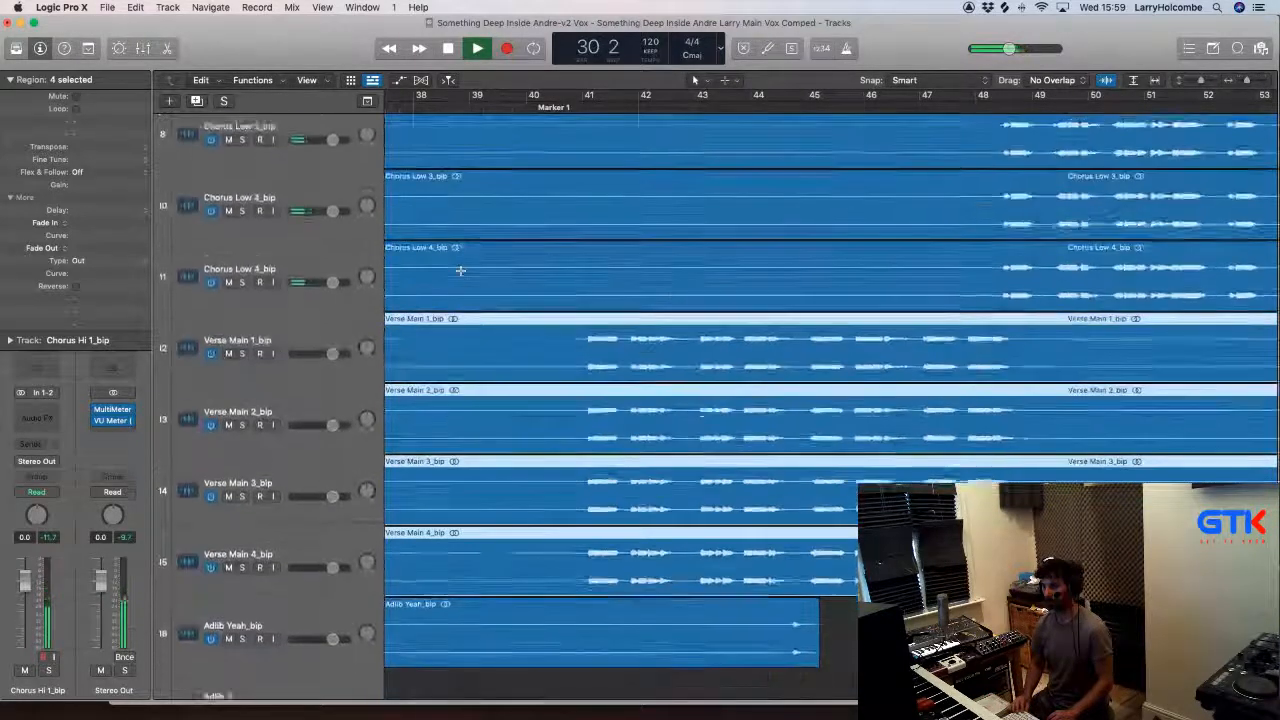
scroll(460, 275, up, 5)
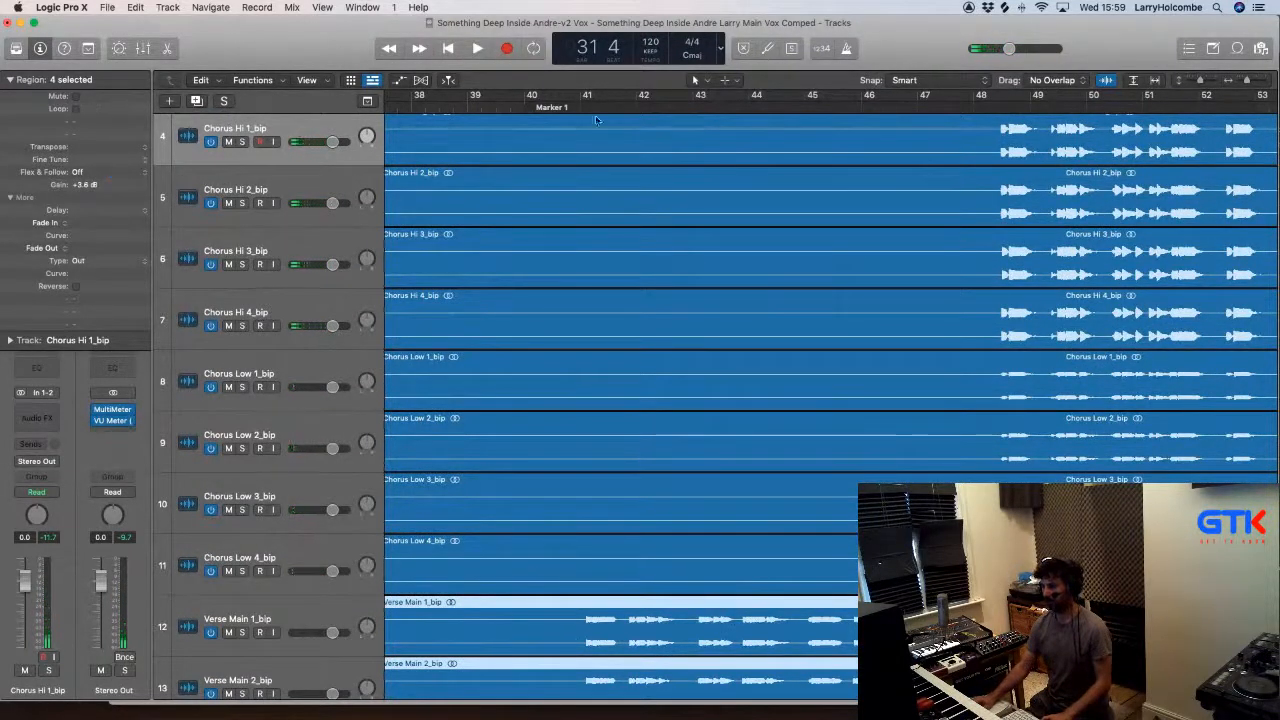
key(space)
key(super+Up)
key(super+Up)
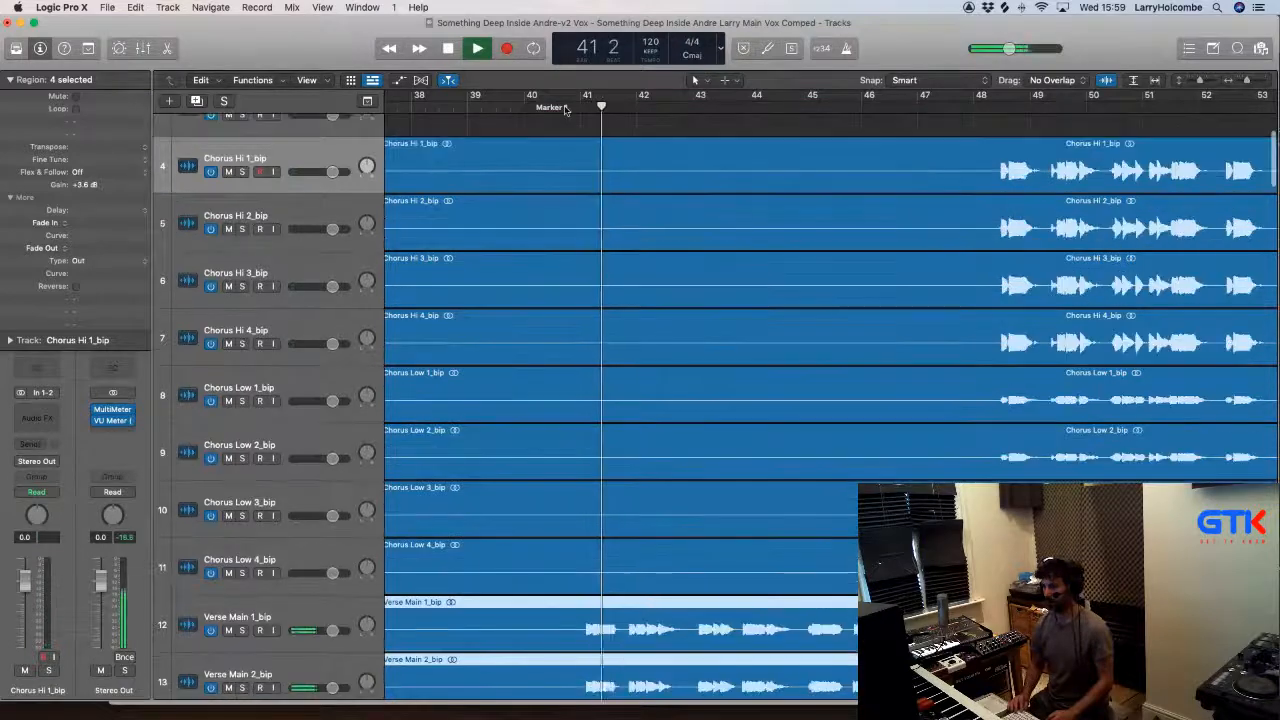
key(x)
key(x)
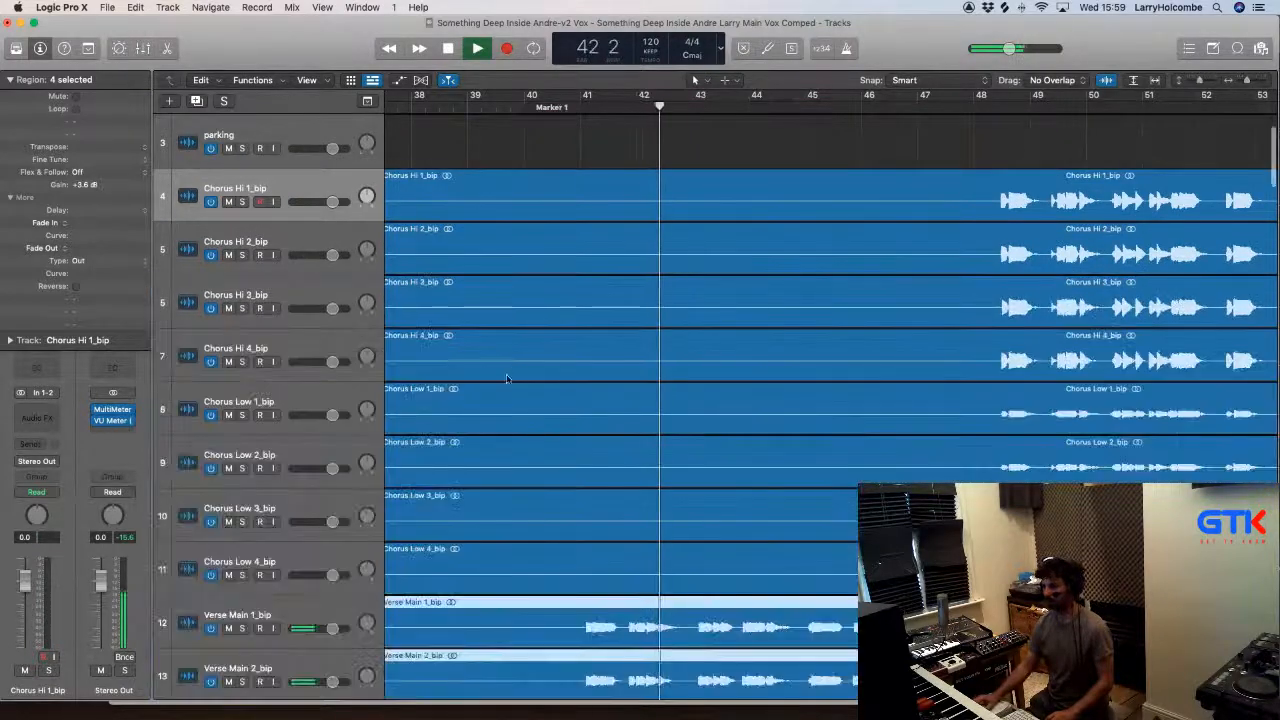
key(space)
key(space)
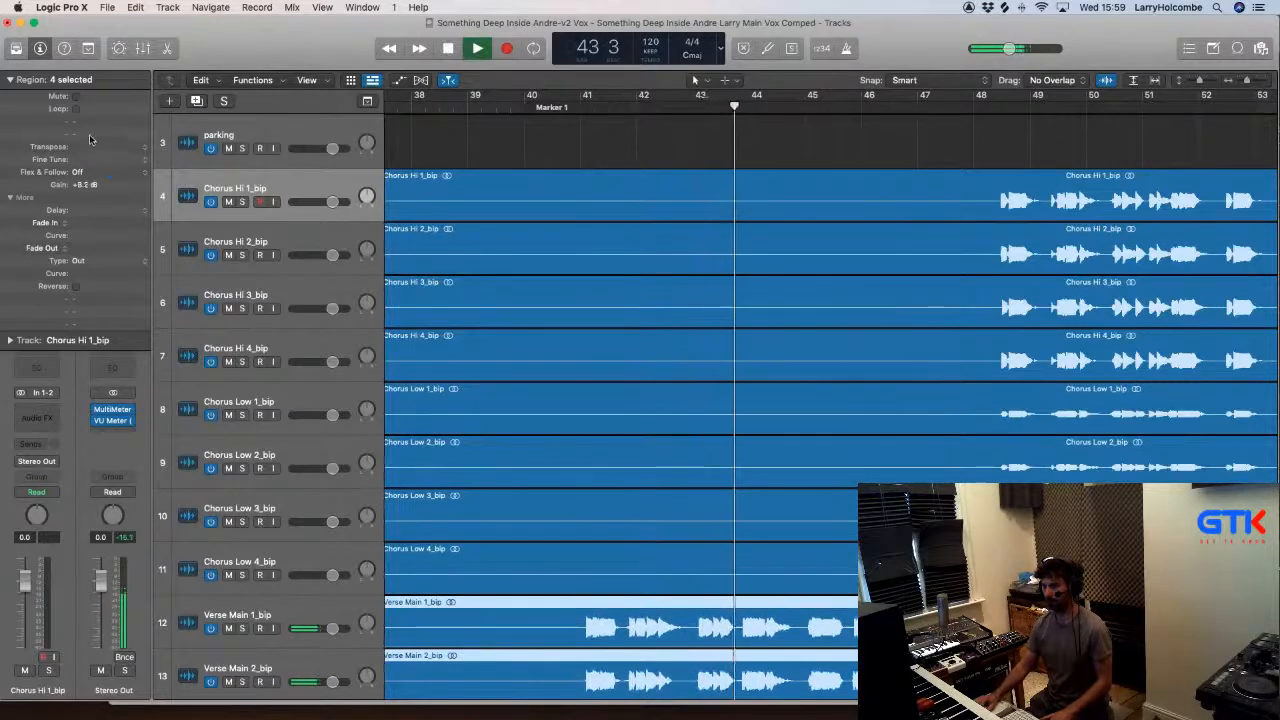
key(x)
key(x)
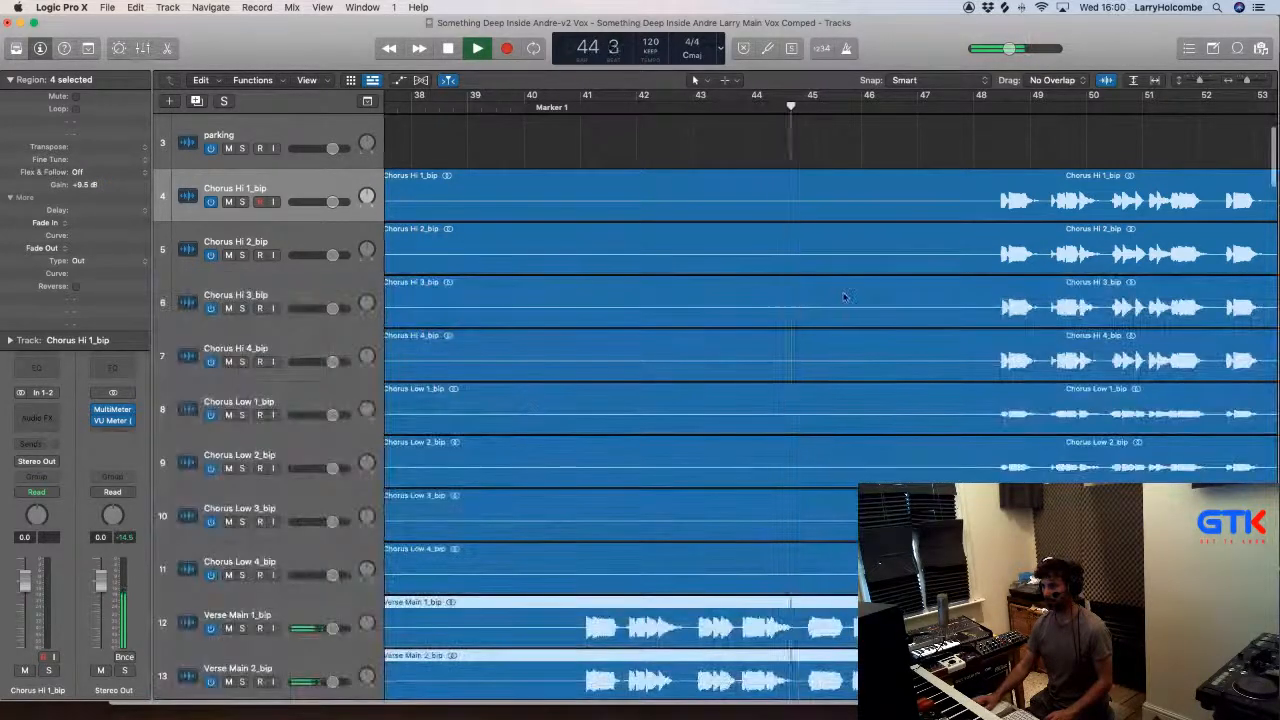
key(super+Up)
key(super+Up)
scroll(850, 292, down, 8)
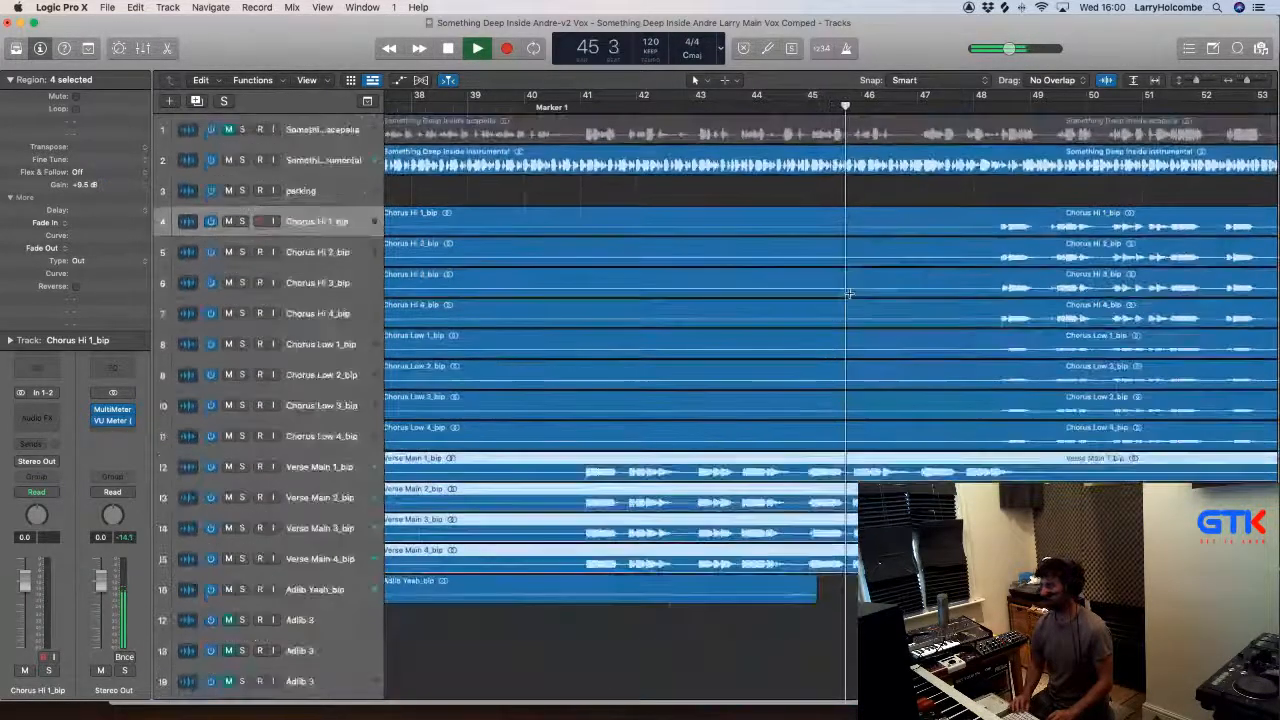
scroll(848, 291, down, 8)
scroll(822, 281, down, 4)
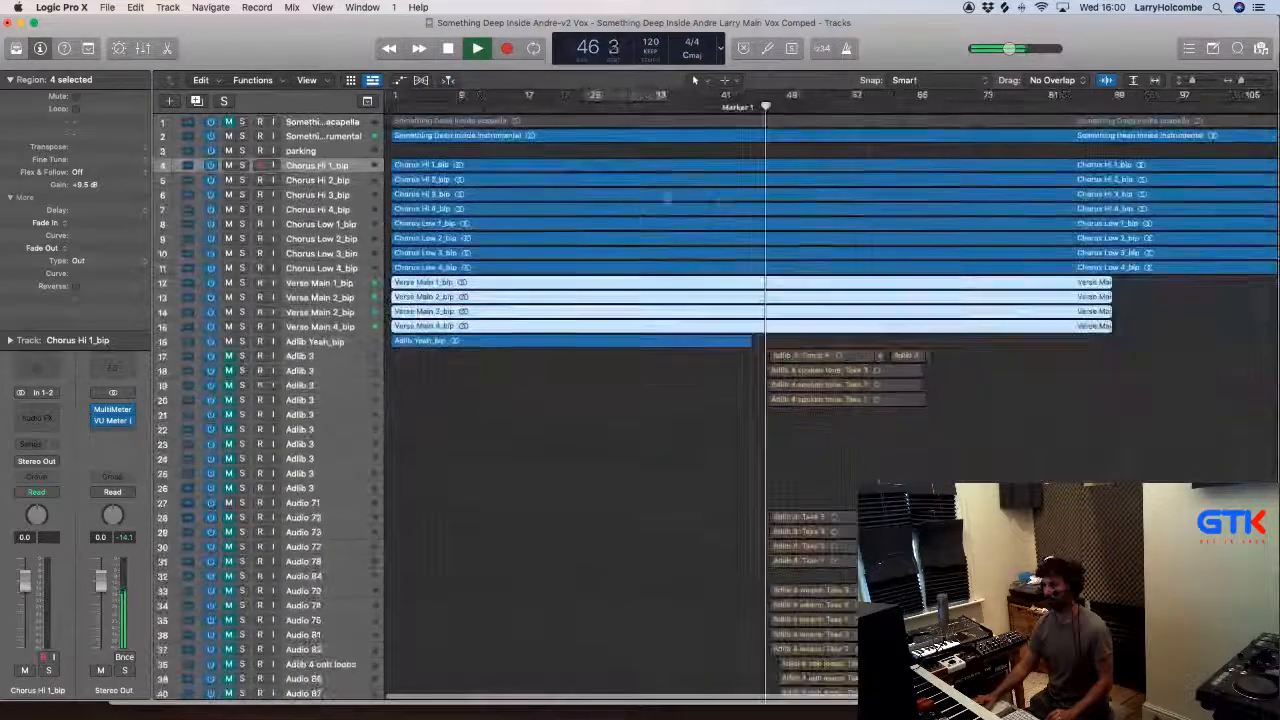
drag(635, 200, 857, 420)
scroll(836, 455, down, 3)
click(848, 497)
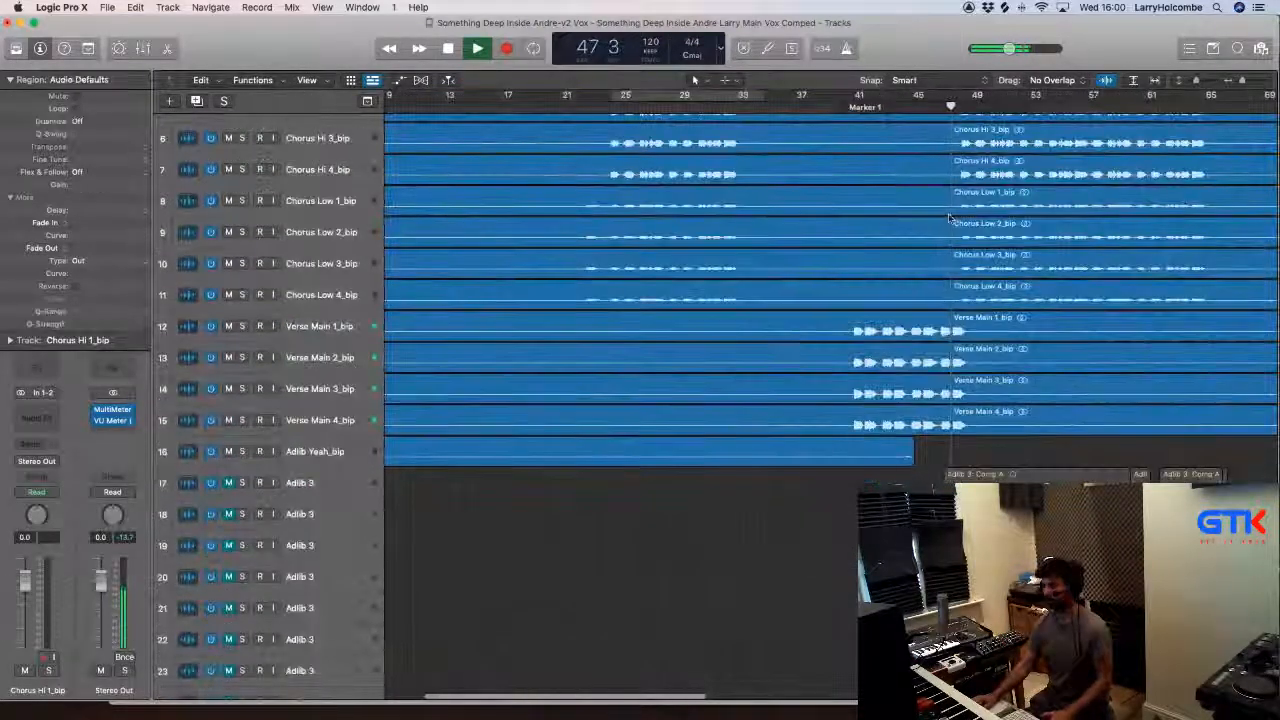
key(space)
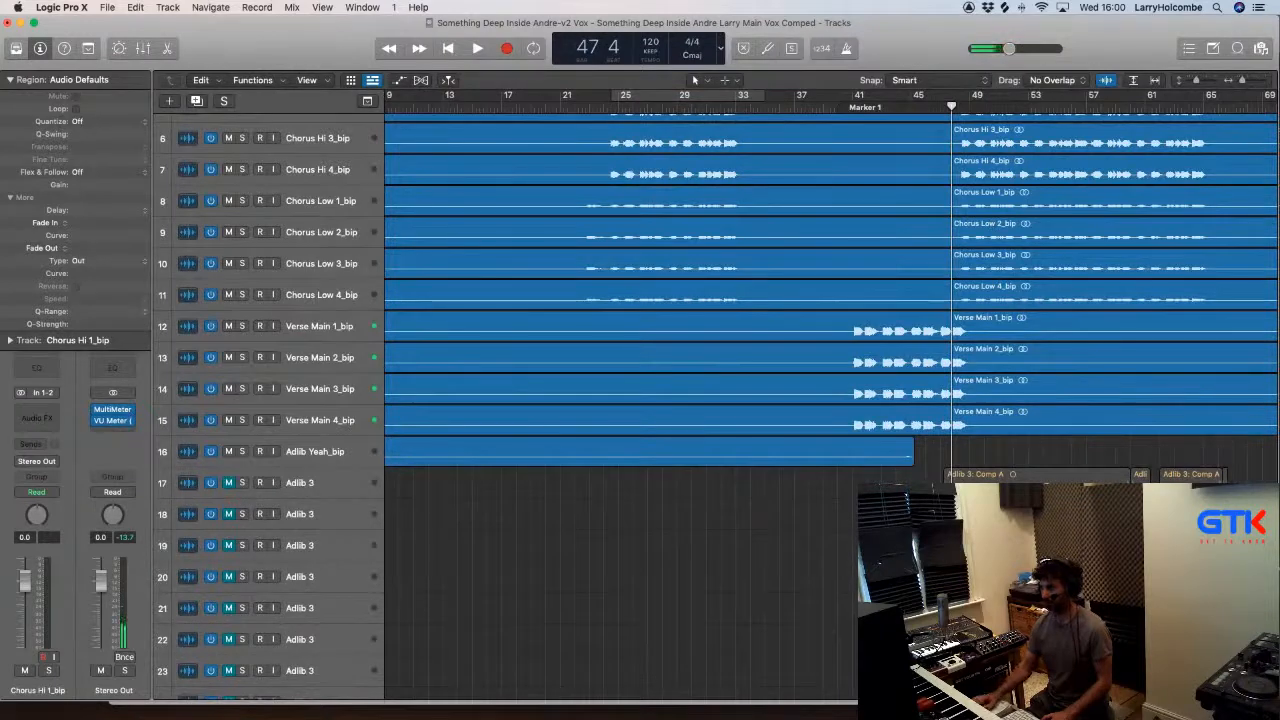
click(1106, 80)
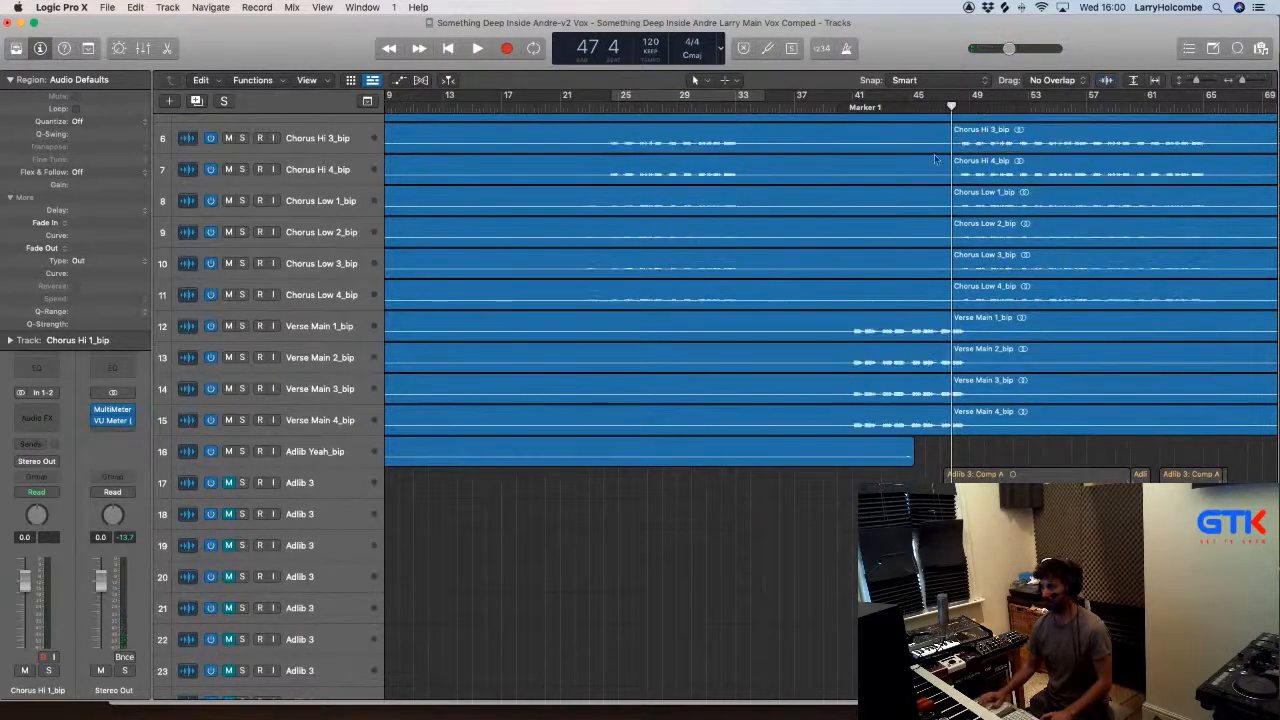
scroll(880, 140, up, 3)
click(838, 120)
key(space)
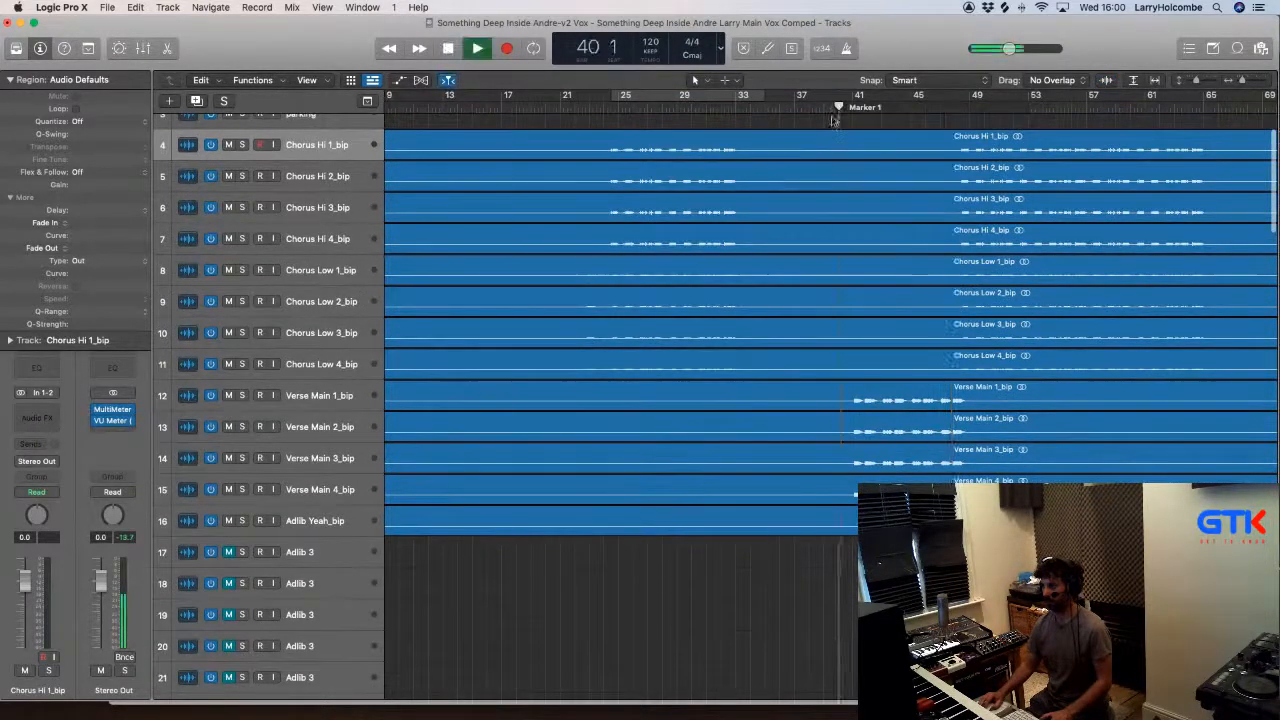
key(super+Up)
key(super+Up)
key(super+Up)
key(super+Up)
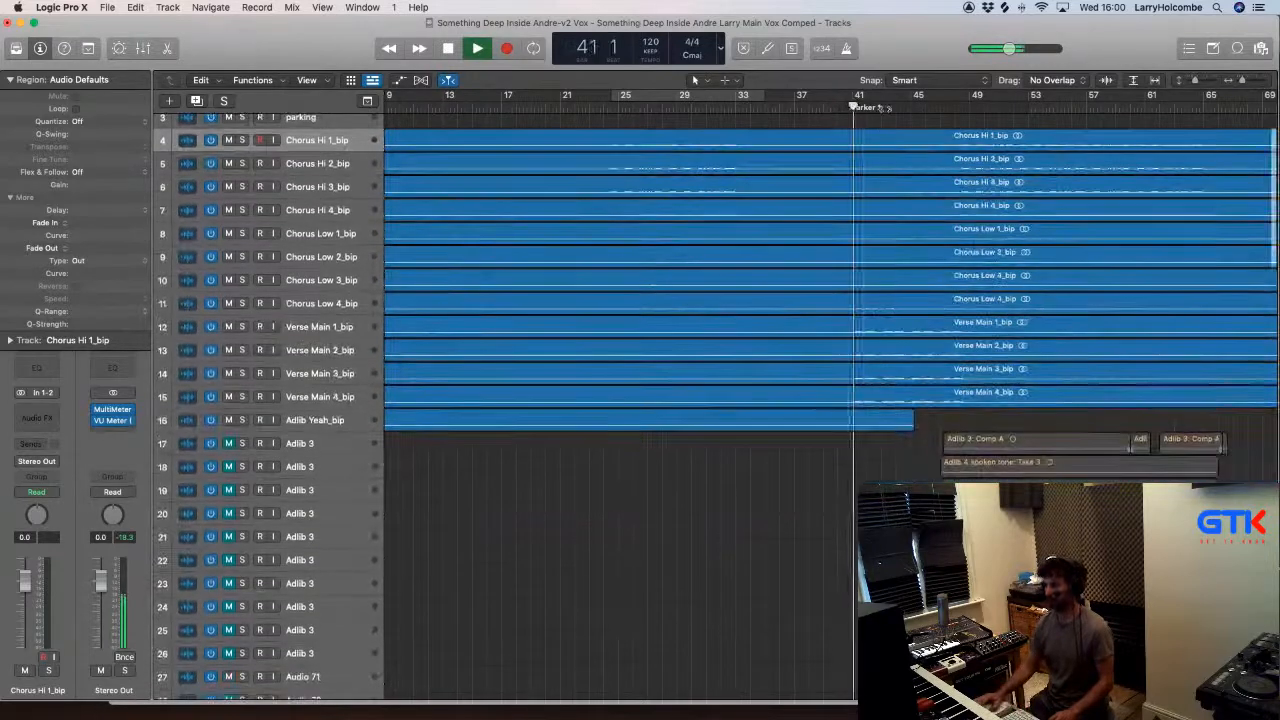
key(super+Down)
key(super+Down)
key(super+Down)
key(super+Down)
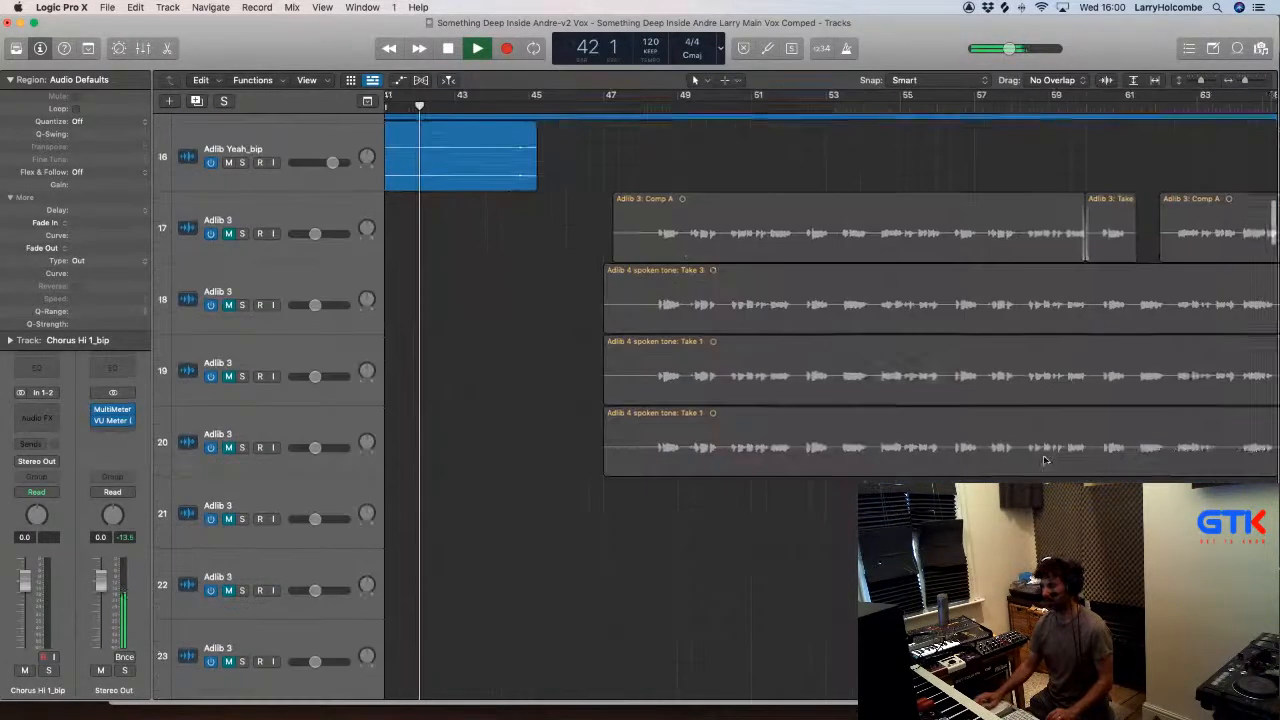
scroll(1044, 457, up, 10)
scroll(1044, 457, left, 3)
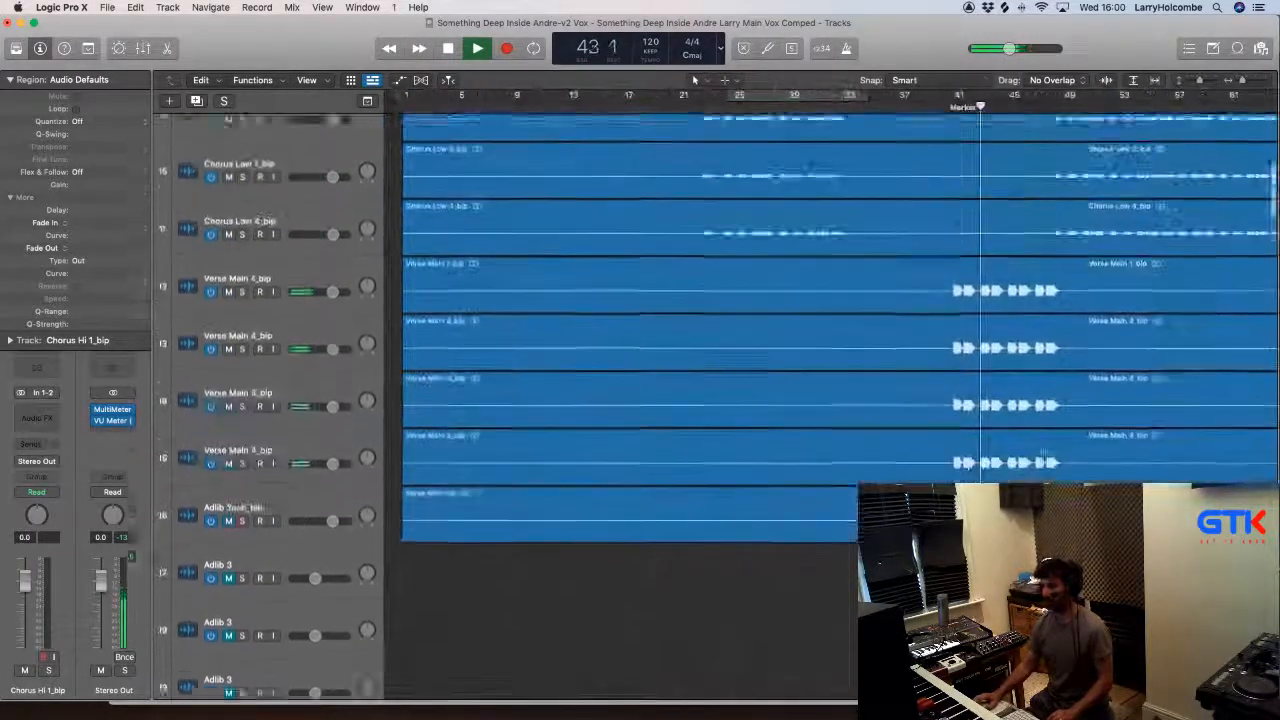
key(super+Left)
scroll(1044, 457, up, 5)
scroll(1044, 459, up, 3)
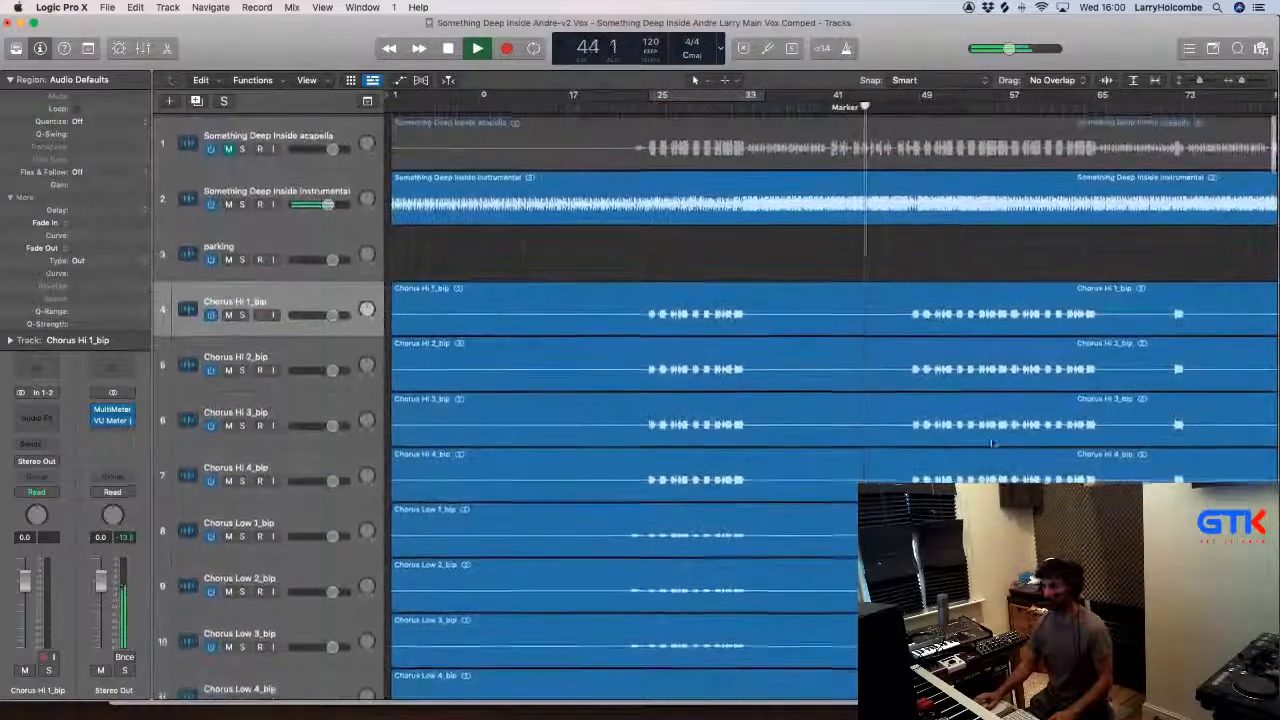
key(space)
drag(602, 246, 793, 430)
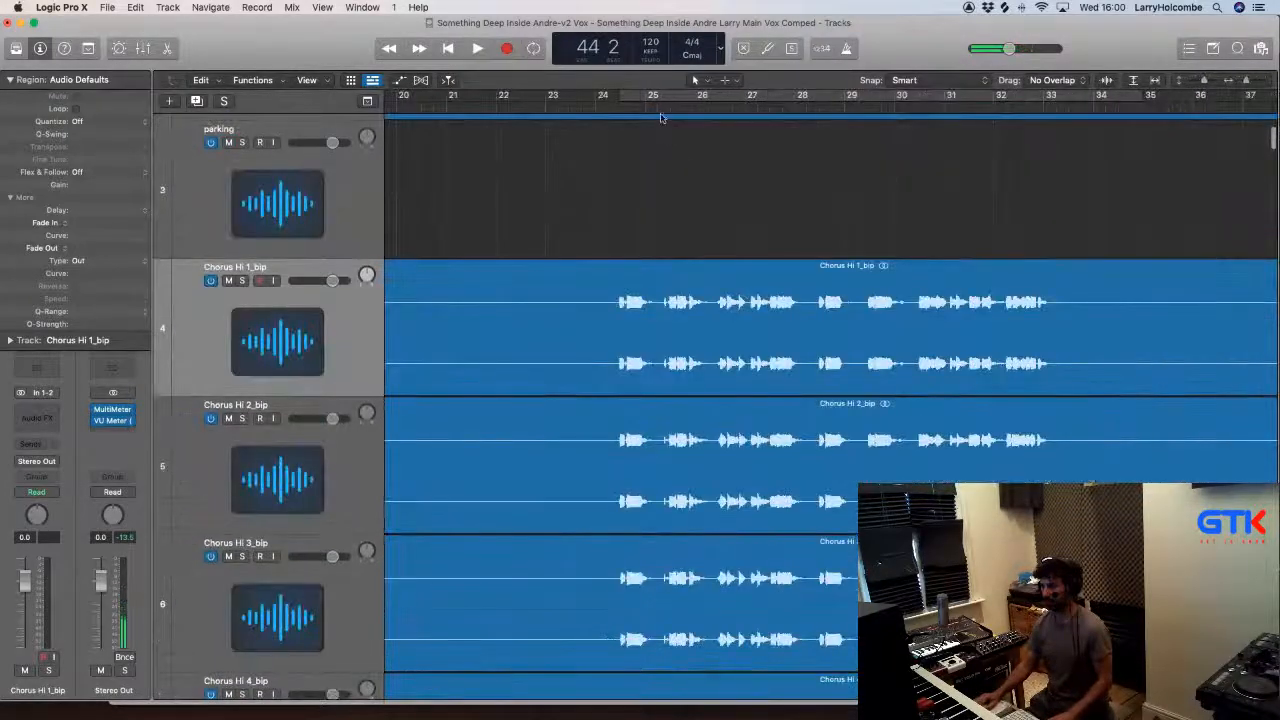
click(660, 118)
key(space)
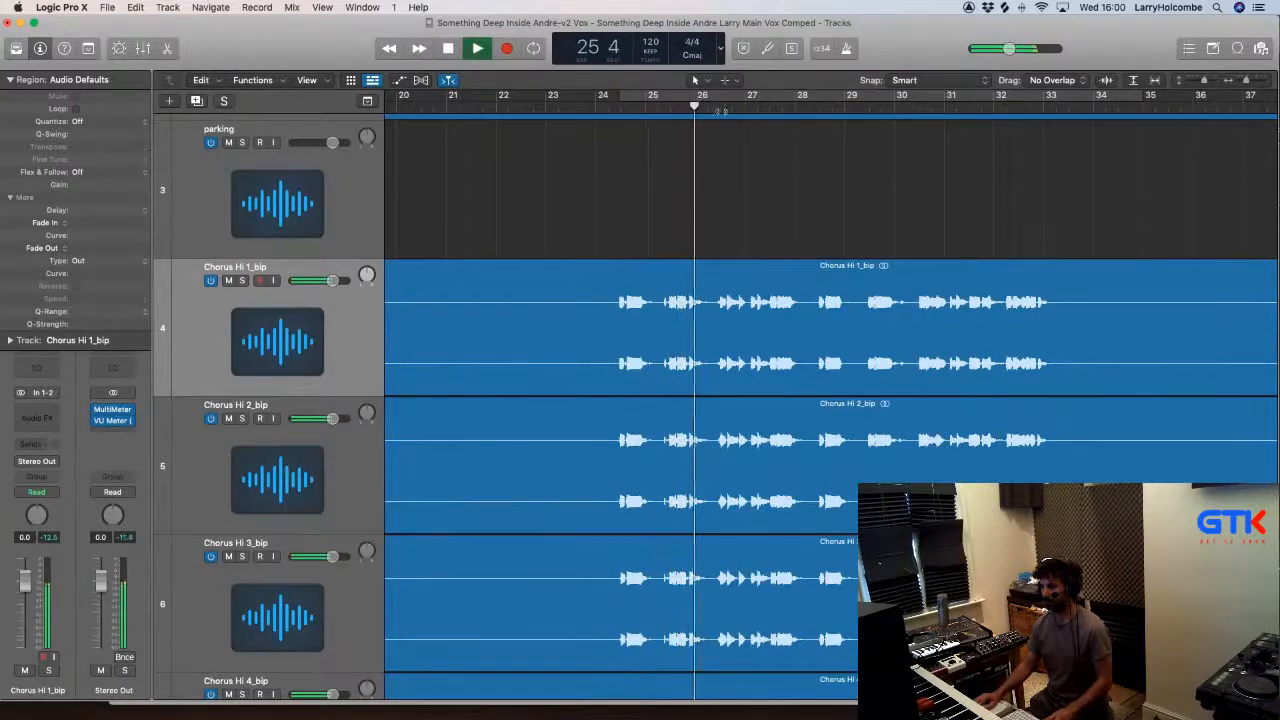
scroll(697, 186, up, 5)
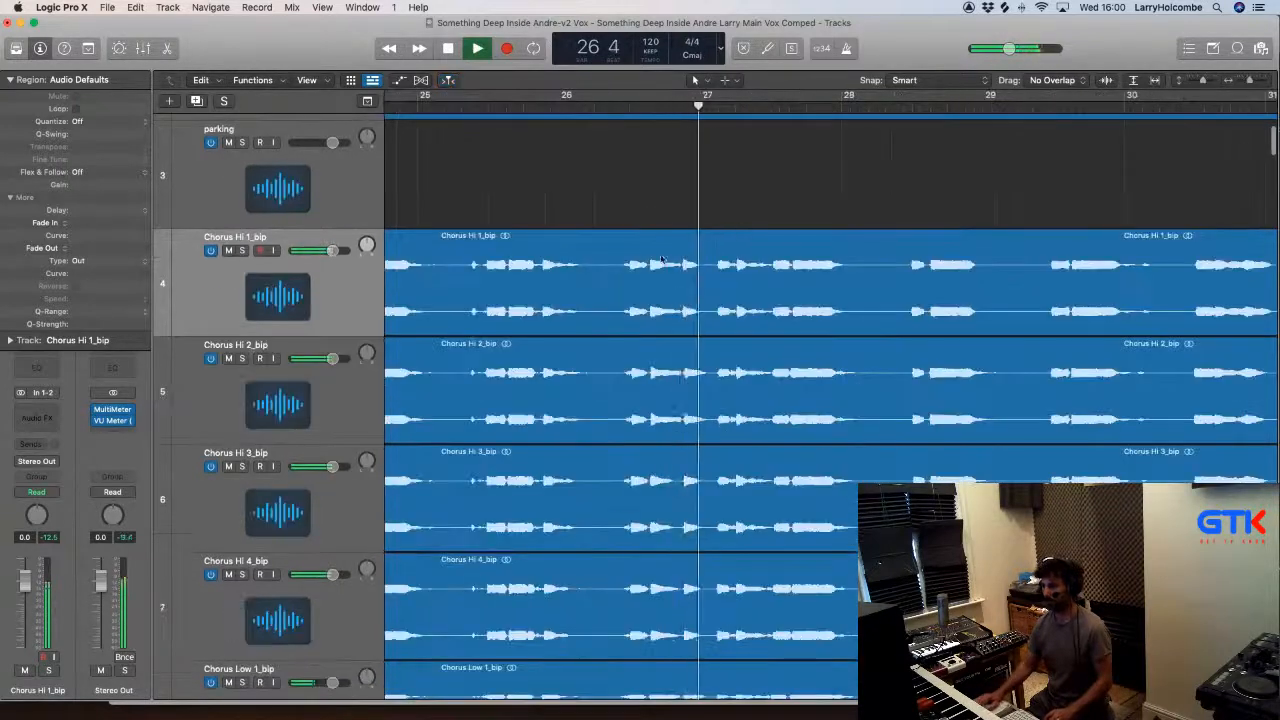
key(space)
Step: Cut a short snippet out of the Chorus Hi 1_bip region near bar 33
drag(612, 256, 715, 289)
click(681, 264)
scroll(828, 183, down, 10)
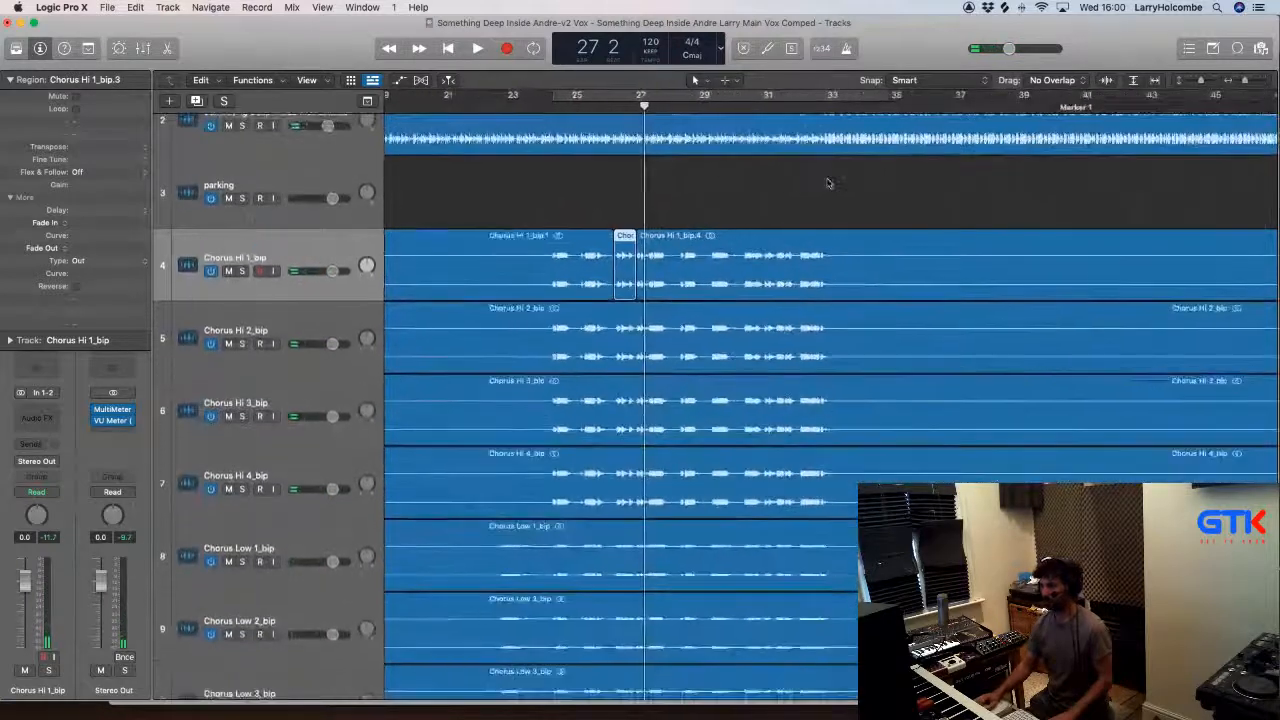
Step: Copy the cut snippet along the track to about bar 33, shifting it slightly earlier
click(752, 107)
key(space)
click(626, 208)
click(623, 236)
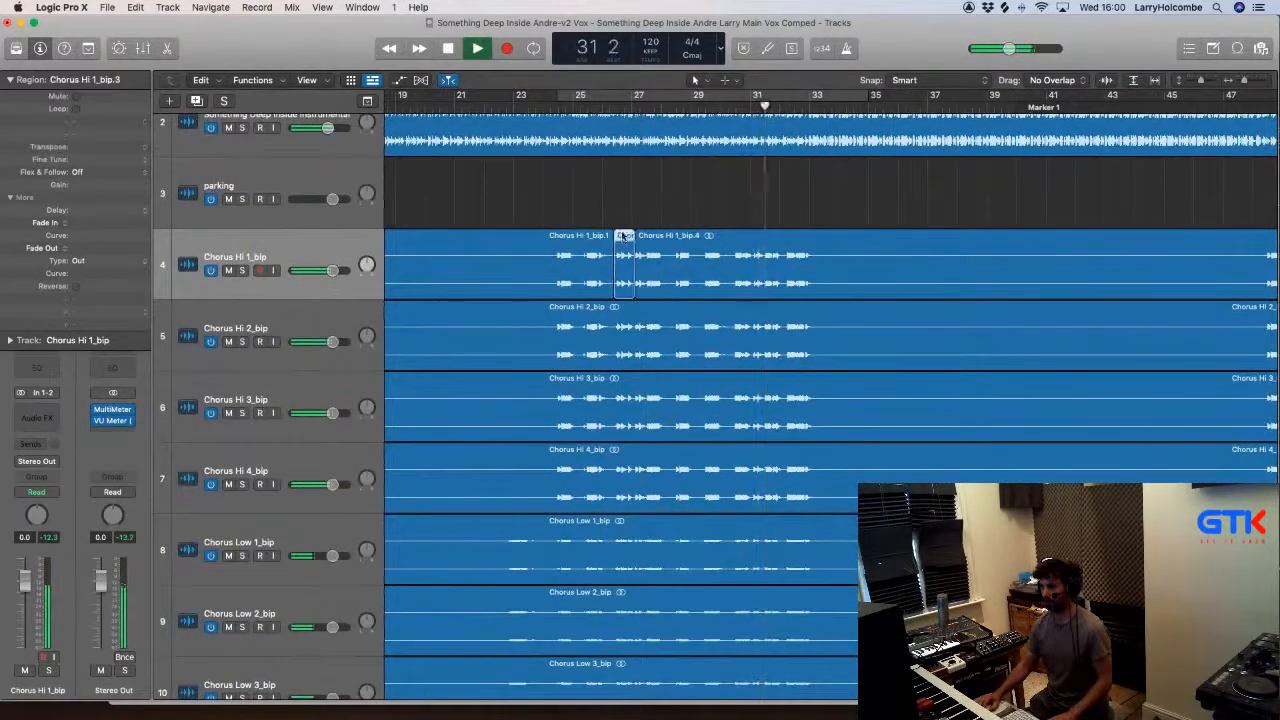
drag(623, 236, 828, 253)
drag(697, 180, 957, 352)
click(834, 206)
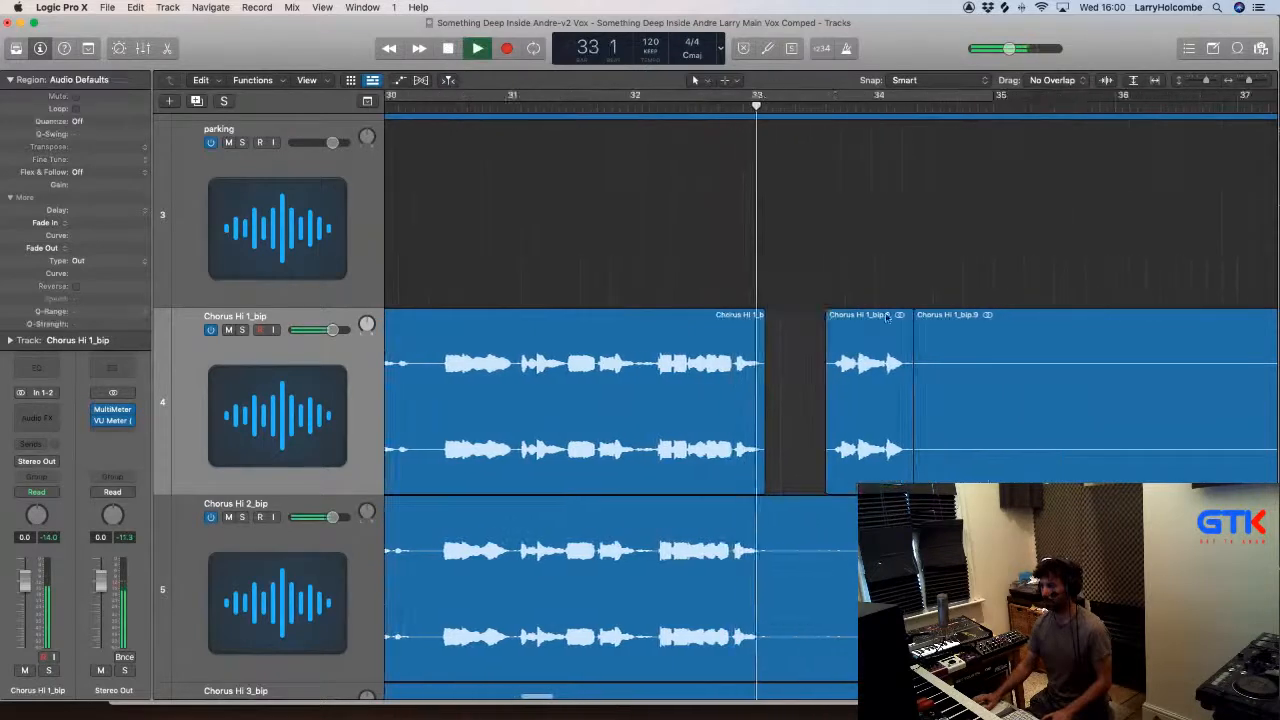
key(space)
drag(857, 350, 827, 350)
Step: Lengthen the copied snippet to about bar 34.3 while auditioning from before bar 33
key(space)
click(729, 110)
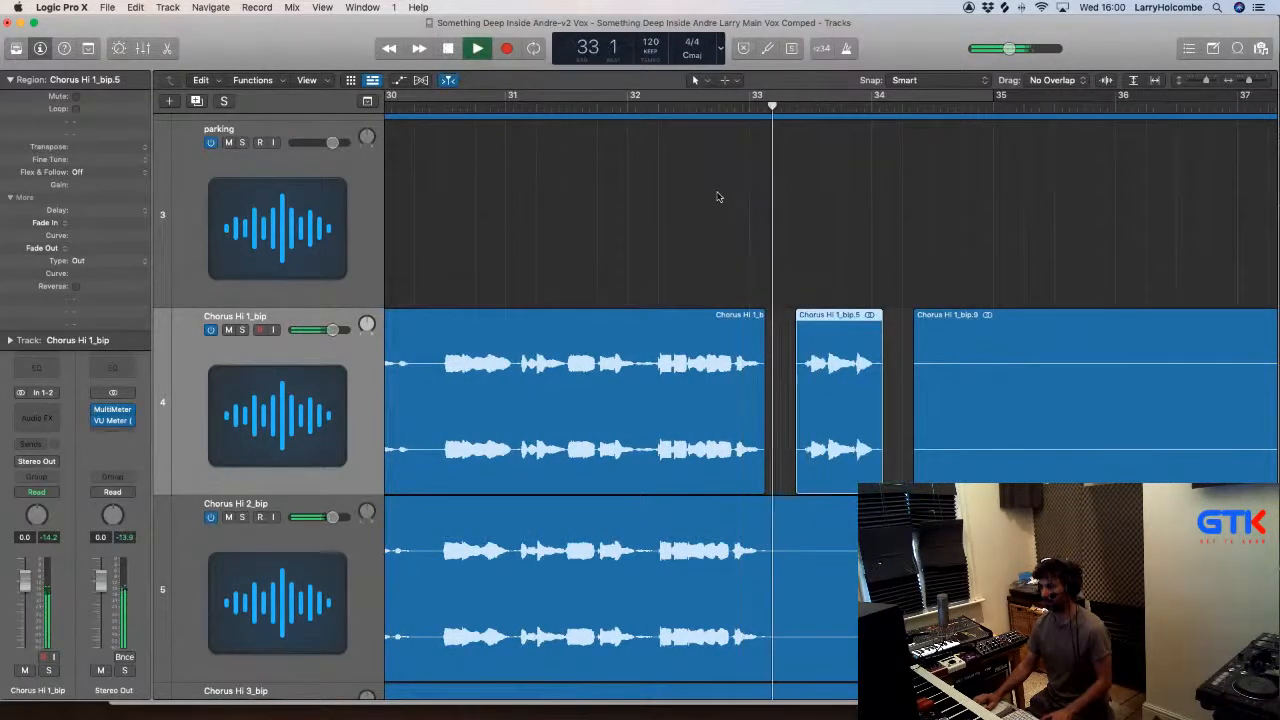
scroll(719, 197, down, 3)
click(748, 277)
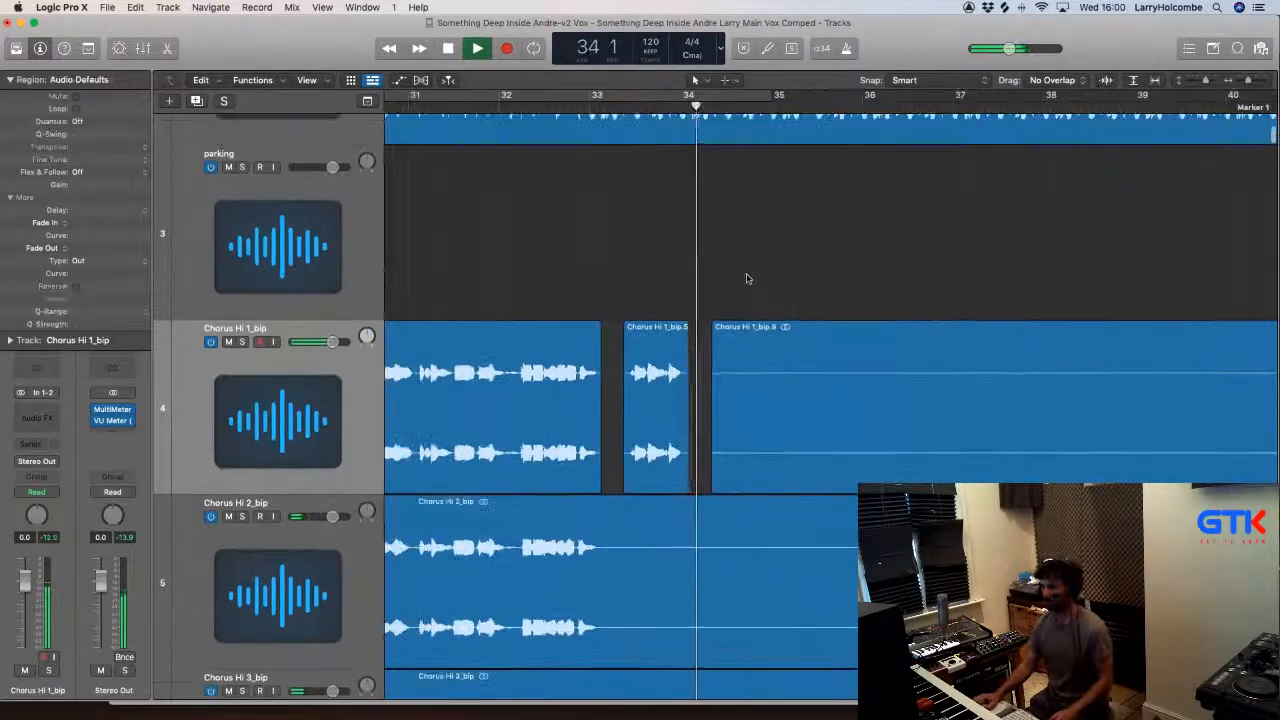
key(space)
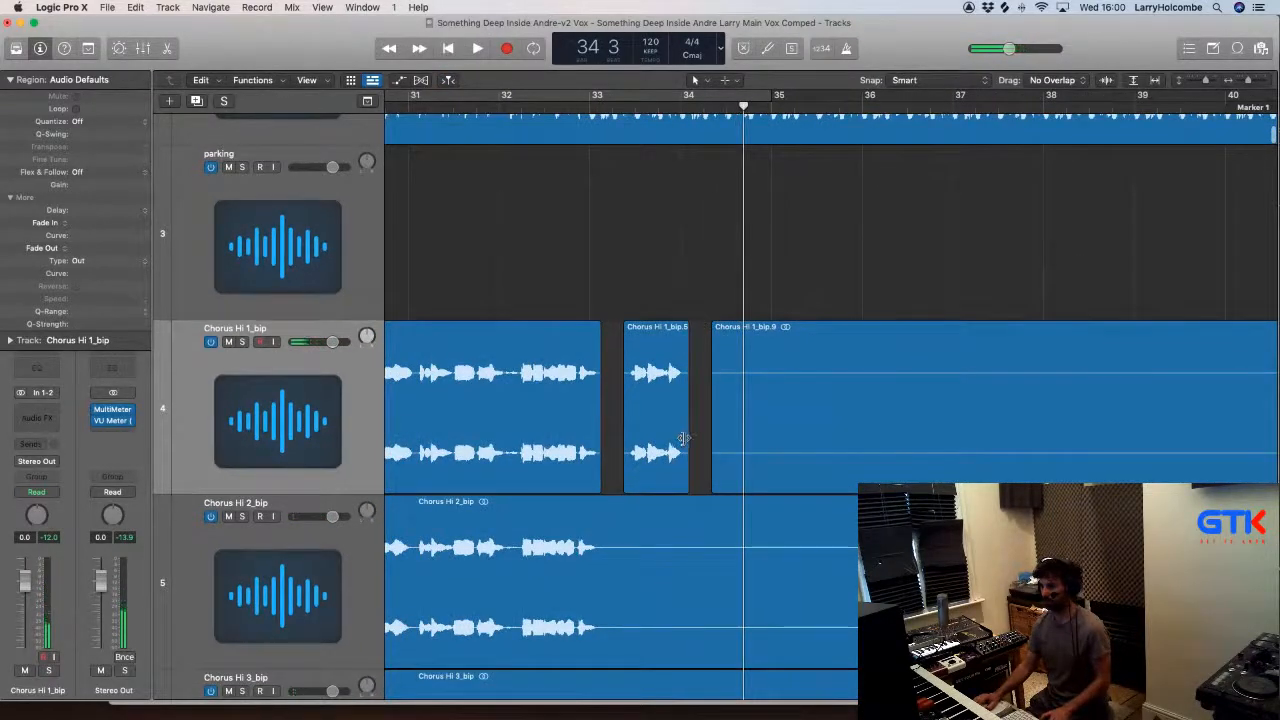
drag(684, 438, 716, 440)
Step: Nudge snippet Chorus Hi 1_bip.5 slightly later to start at 33 2 4 1, then select the track's regions
click(614, 104)
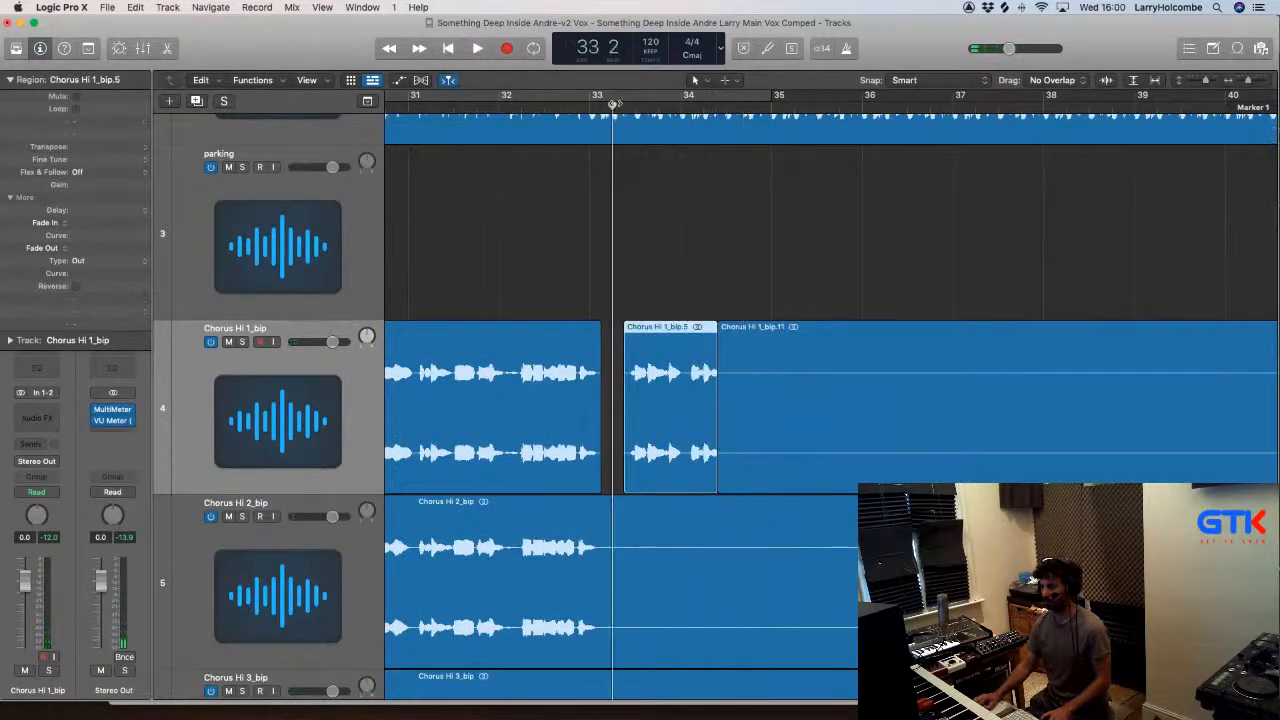
key(space)
click(652, 266)
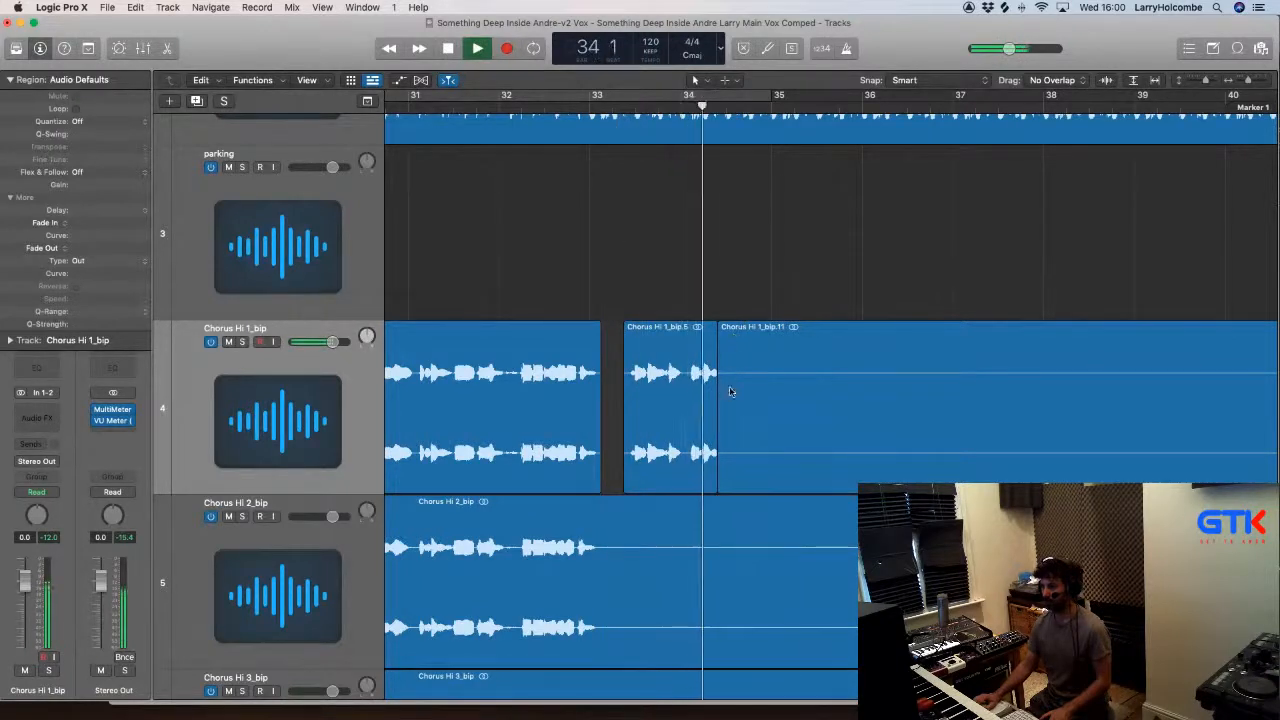
click(673, 362)
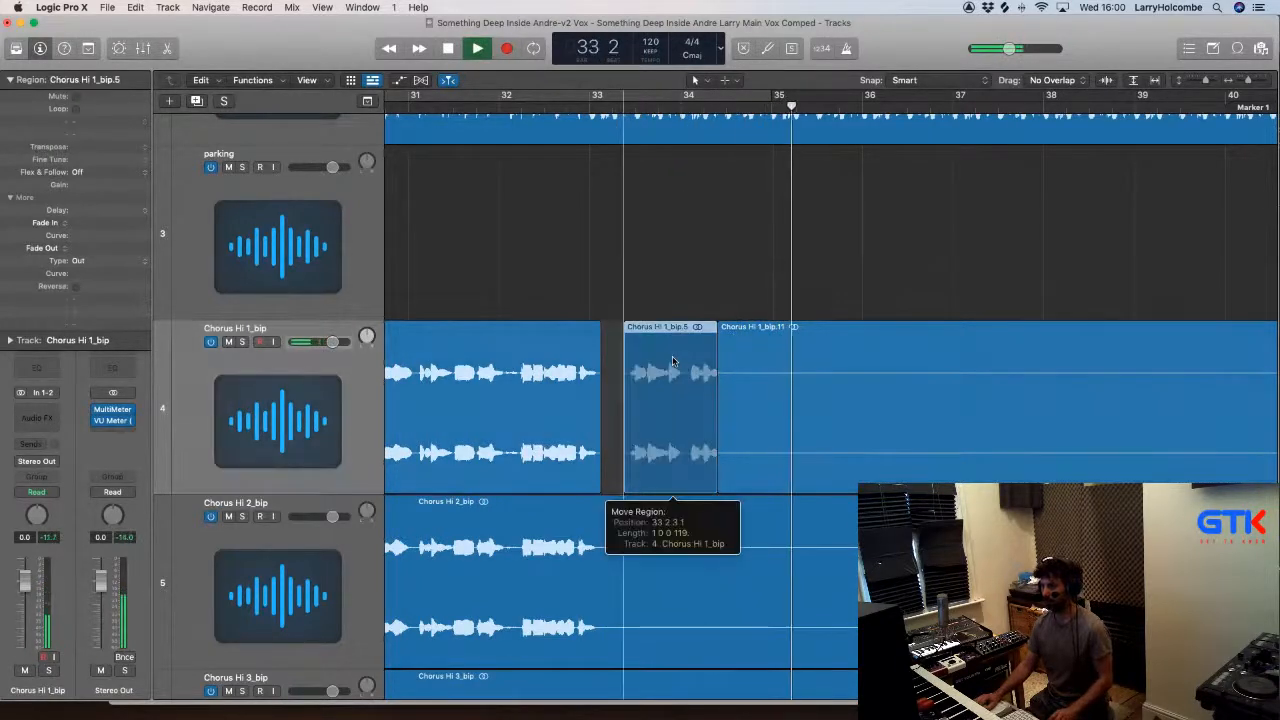
mouse_move(673, 362)
mouse_down()
mouse_move(834, 374)
mouse_move(674, 377)
mouse_up()
click(621, 398)
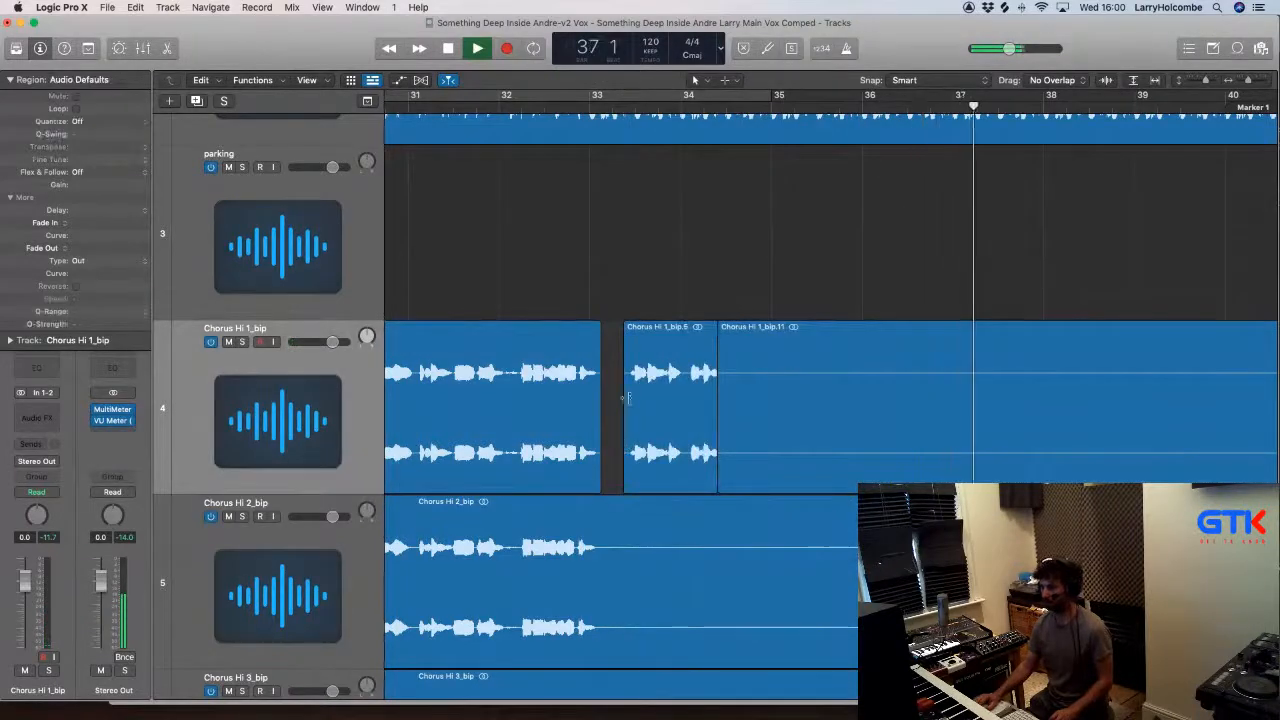
click(549, 106)
scroll(741, 370, down, 5)
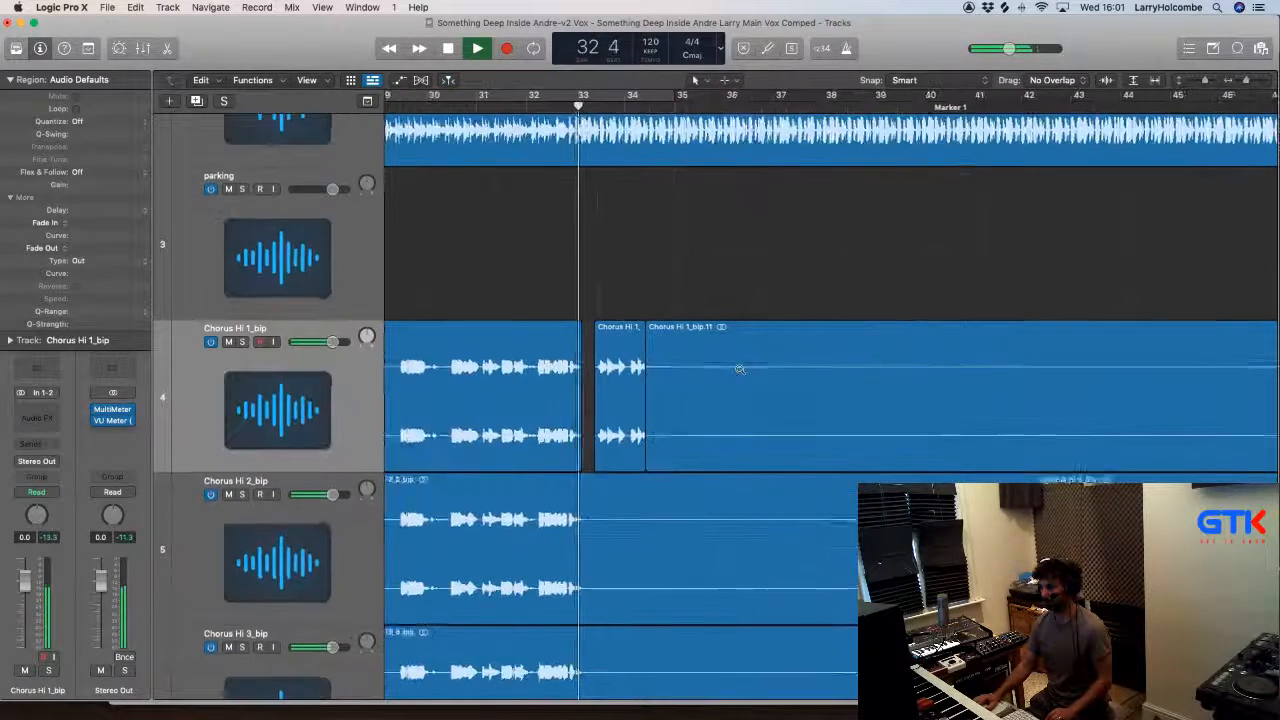
scroll(740, 369, down, 3)
click(328, 390)
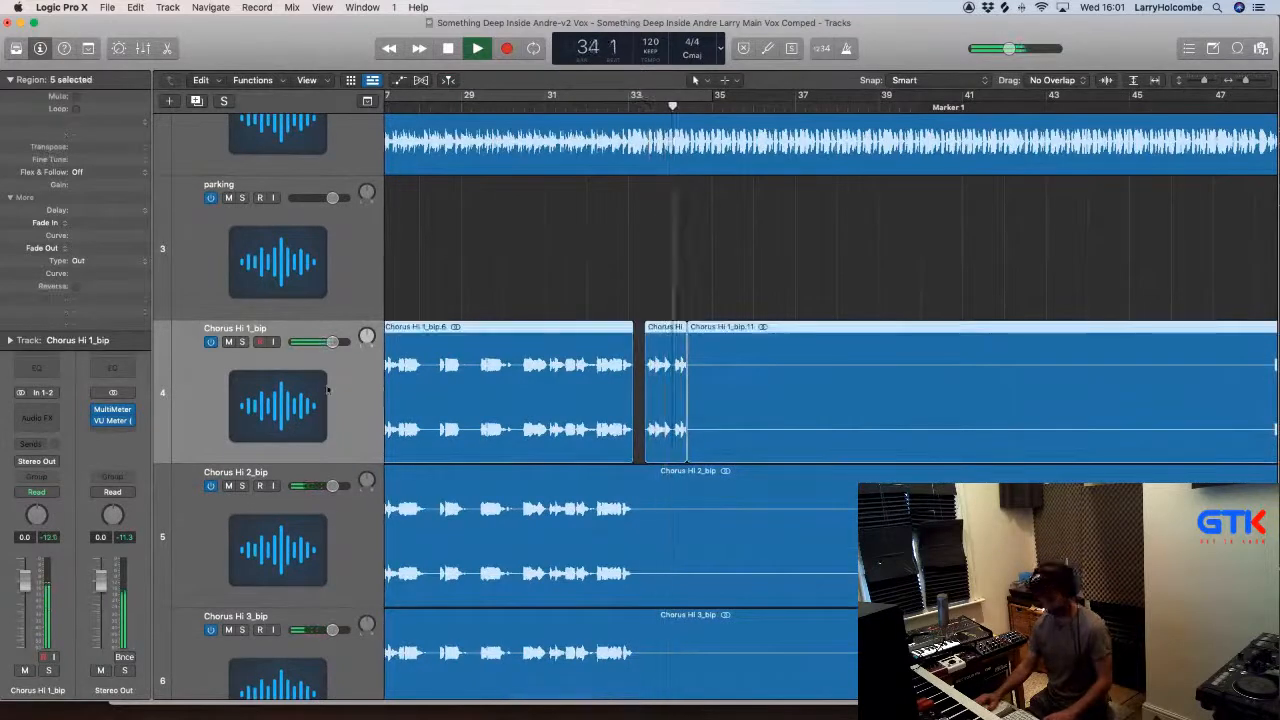
Step: Add a new Audio 4 track, move the snippet onto it, and delete the empty leftover region
key(alt+super+n)
click(661, 368)
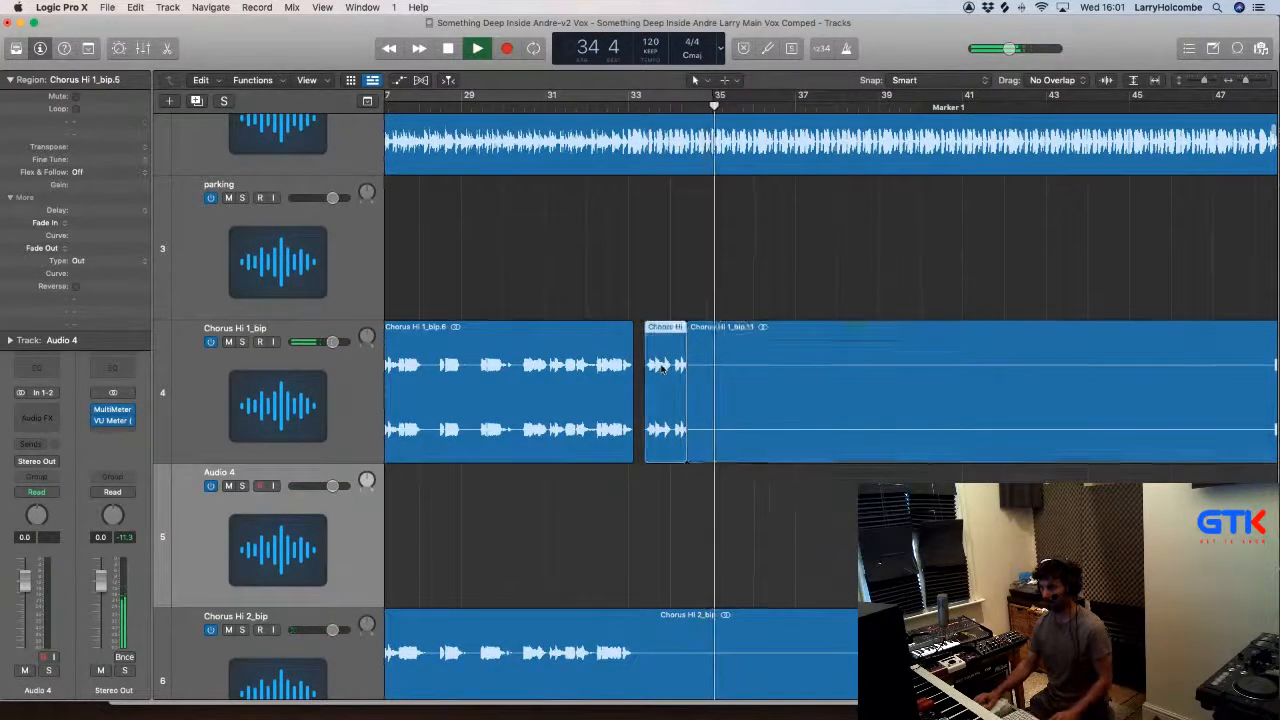
drag(661, 368, 661, 508)
click(709, 409)
key(Delete)
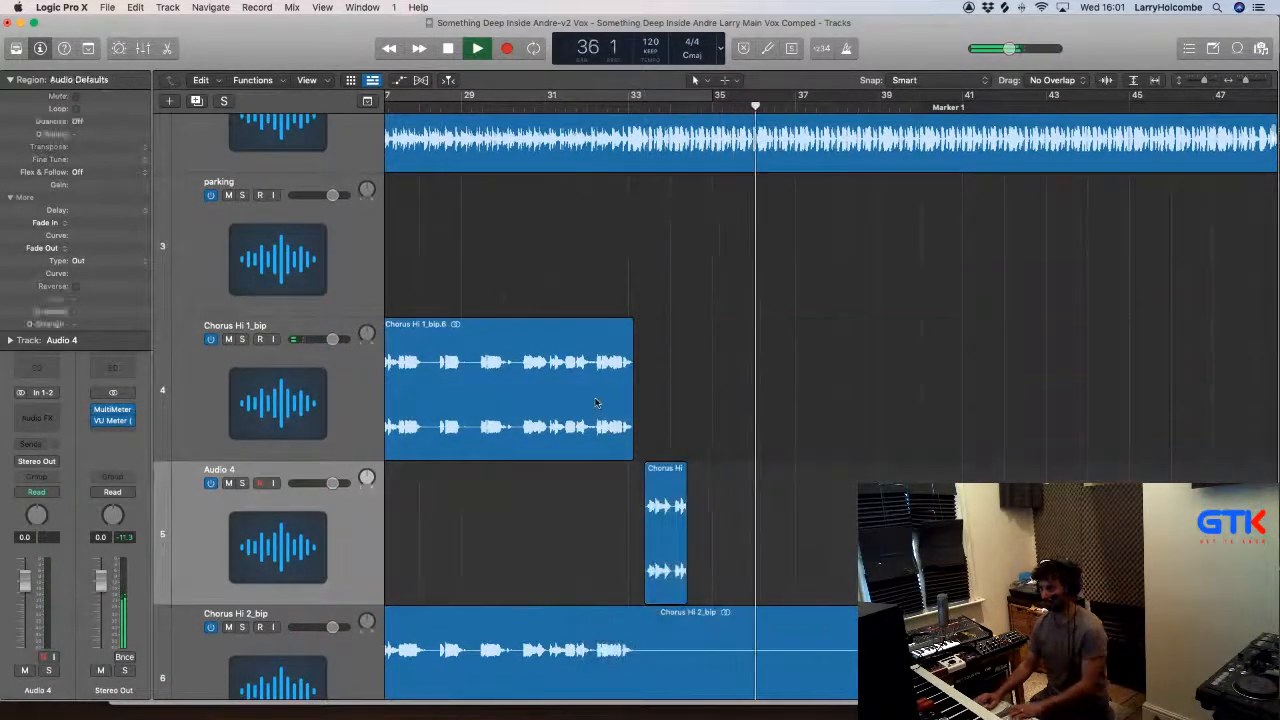
Step: Extend the Chorus Hi 1_bip.6 region to the right
click(595, 402)
scroll(598, 338, up, 3)
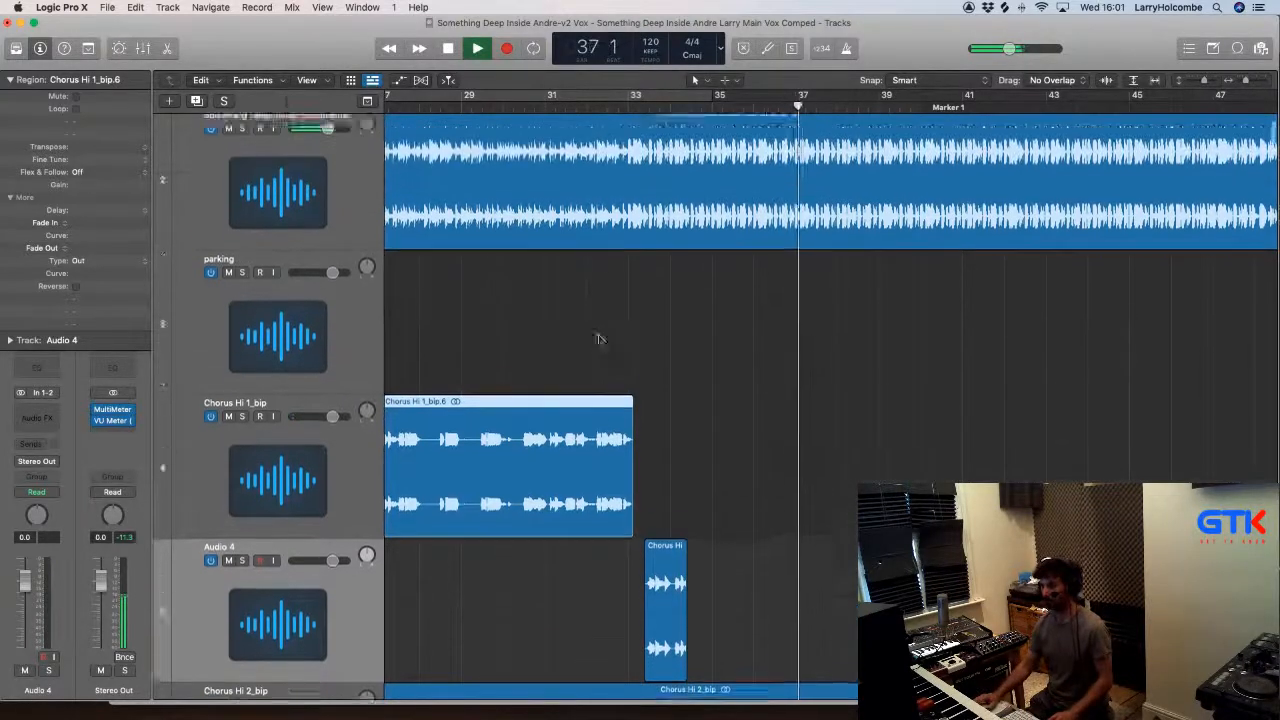
scroll(598, 338, down, 5)
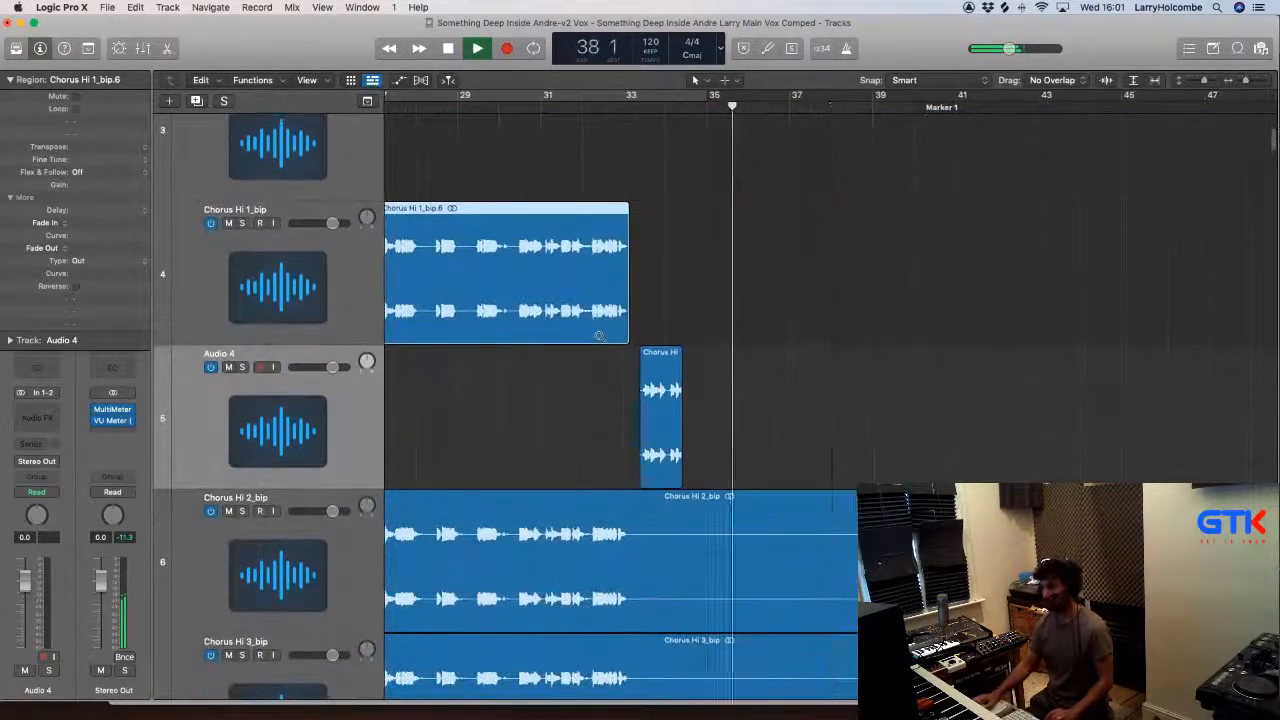
ctrl+alt+click(599, 336)
click(683, 289)
key(space)
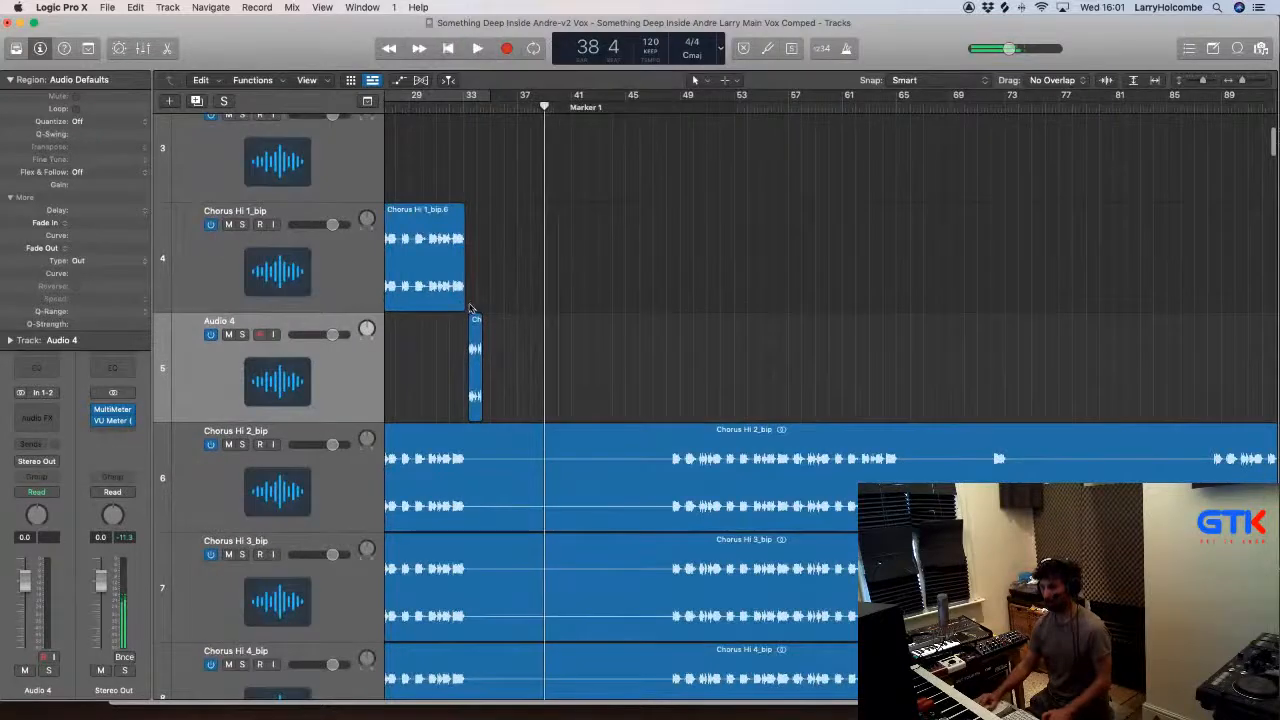
drag(465, 302, 1270, 309)
scroll(646, 178, left, 5)
Step: Set a cycle range over bars 33 to 38 and loop playback of the Audio 4 snippet
click(653, 111)
key(space)
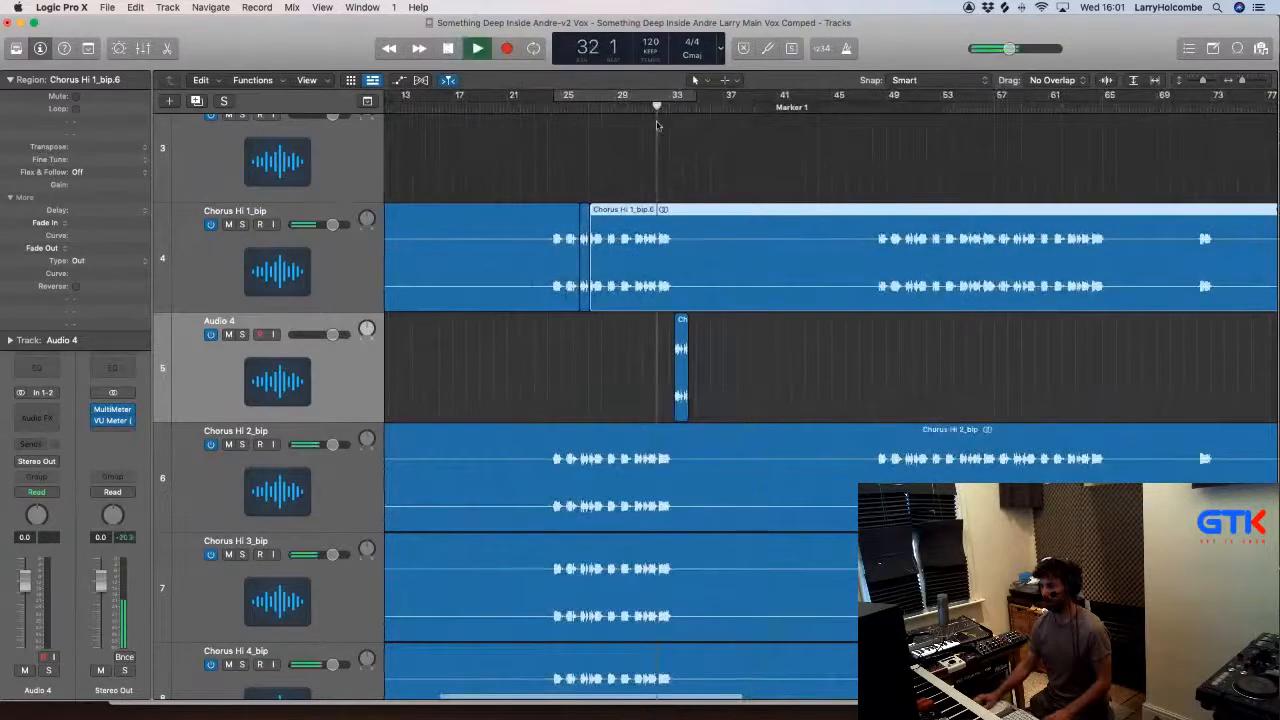
key(super+Right)
key(super+Right)
key(super+Right)
key(super+Right)
key(super+Right)
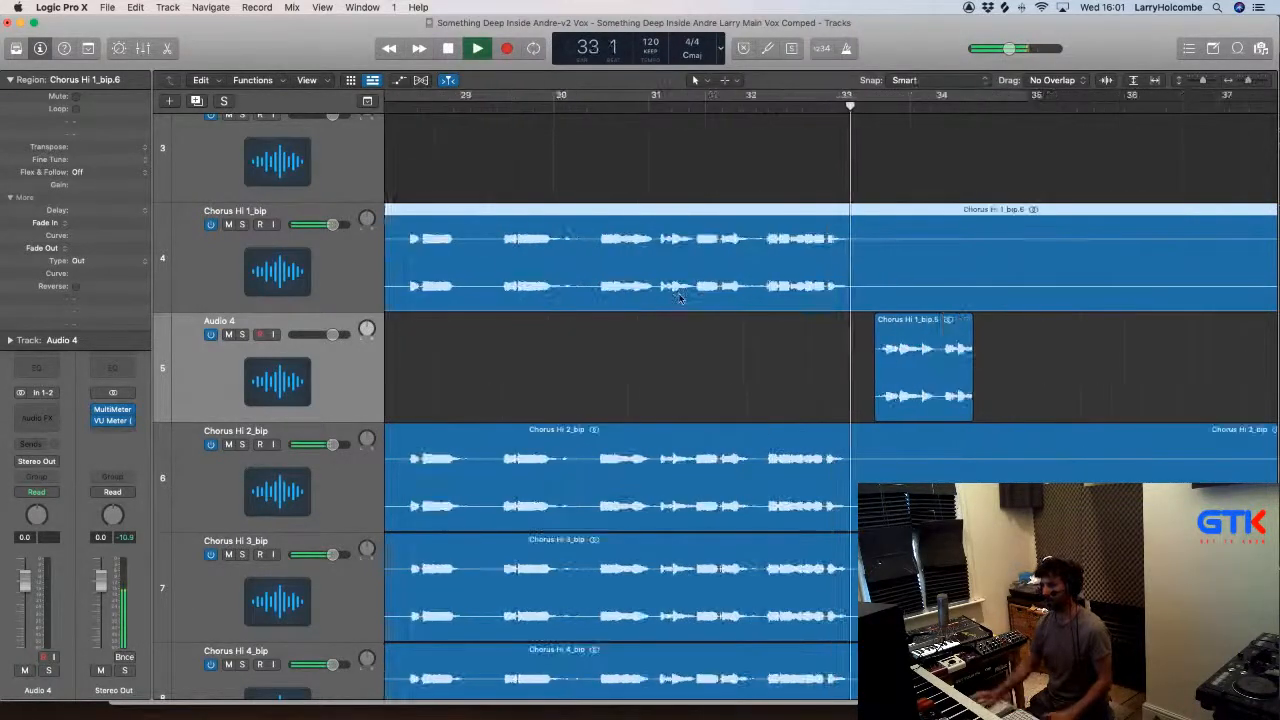
scroll(680, 295, right, 4)
click(780, 350)
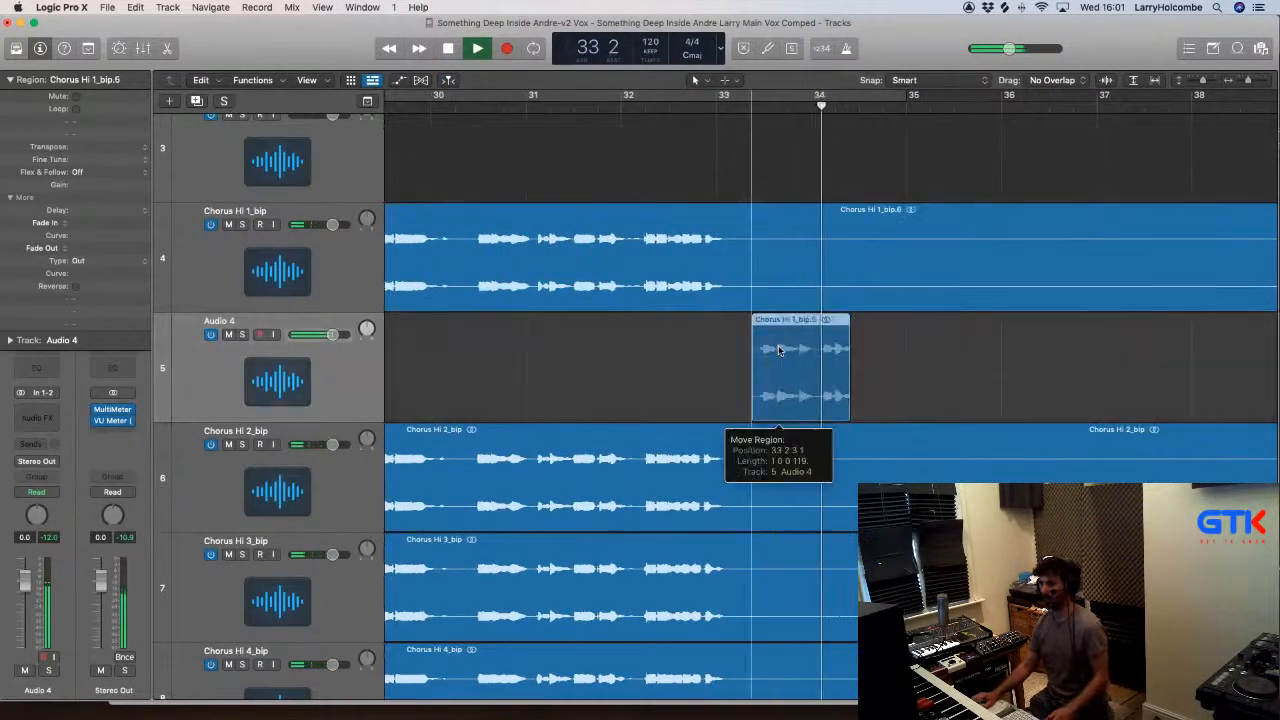
key(space)
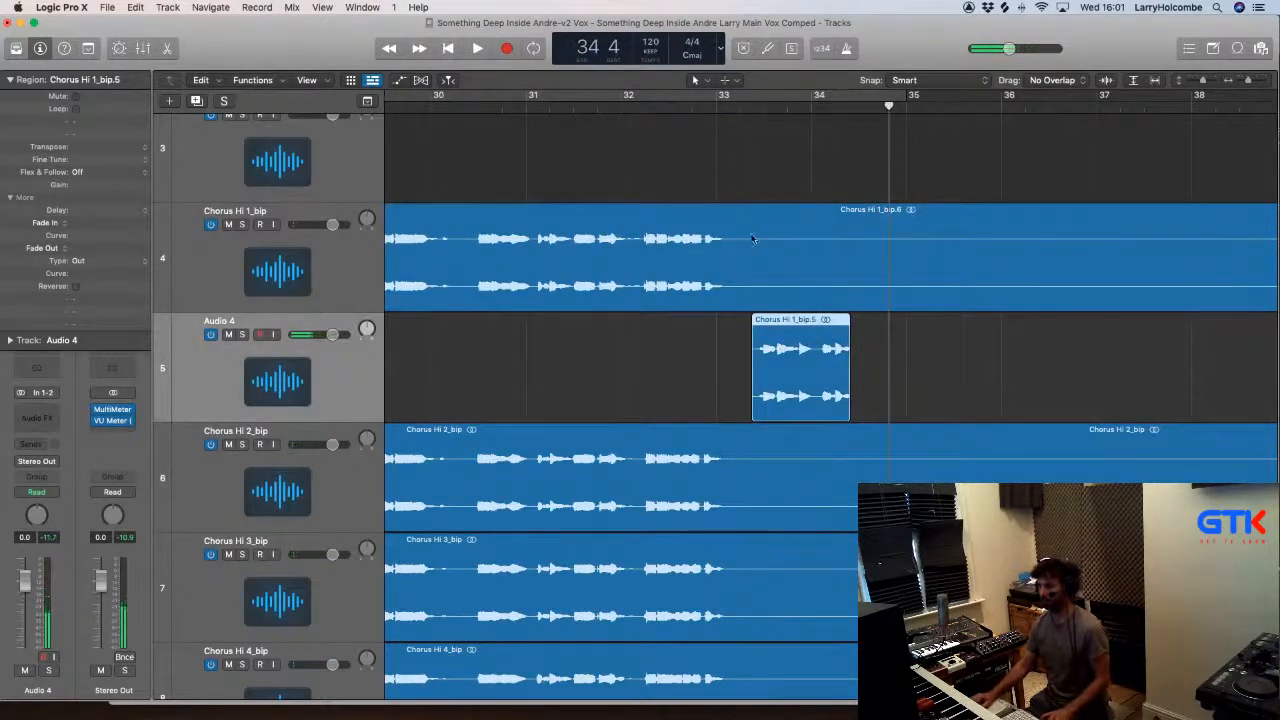
drag(720, 97, 1193, 98)
key(space)
Step: Copy the snippet right after itself, trimming the copy bip.12's start and closing the gap
click(800, 176)
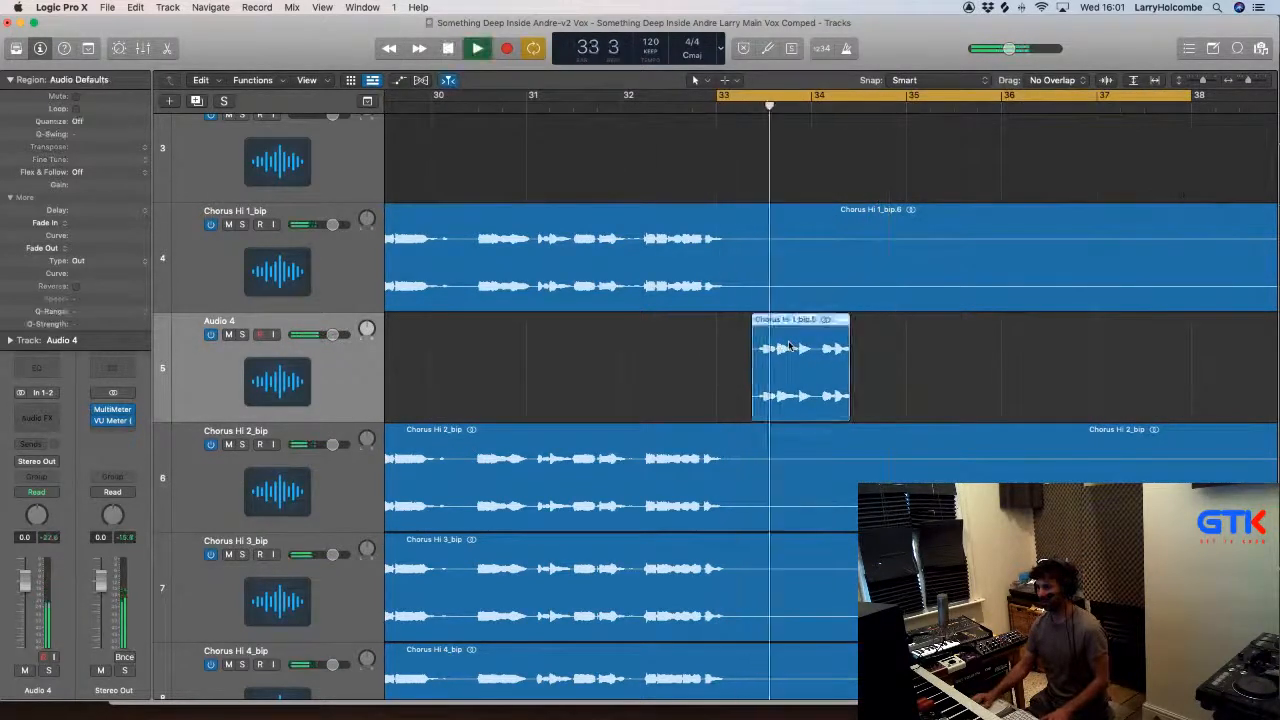
scroll(790, 345, right, 1)
click(790, 345)
drag(808, 362, 910, 370)
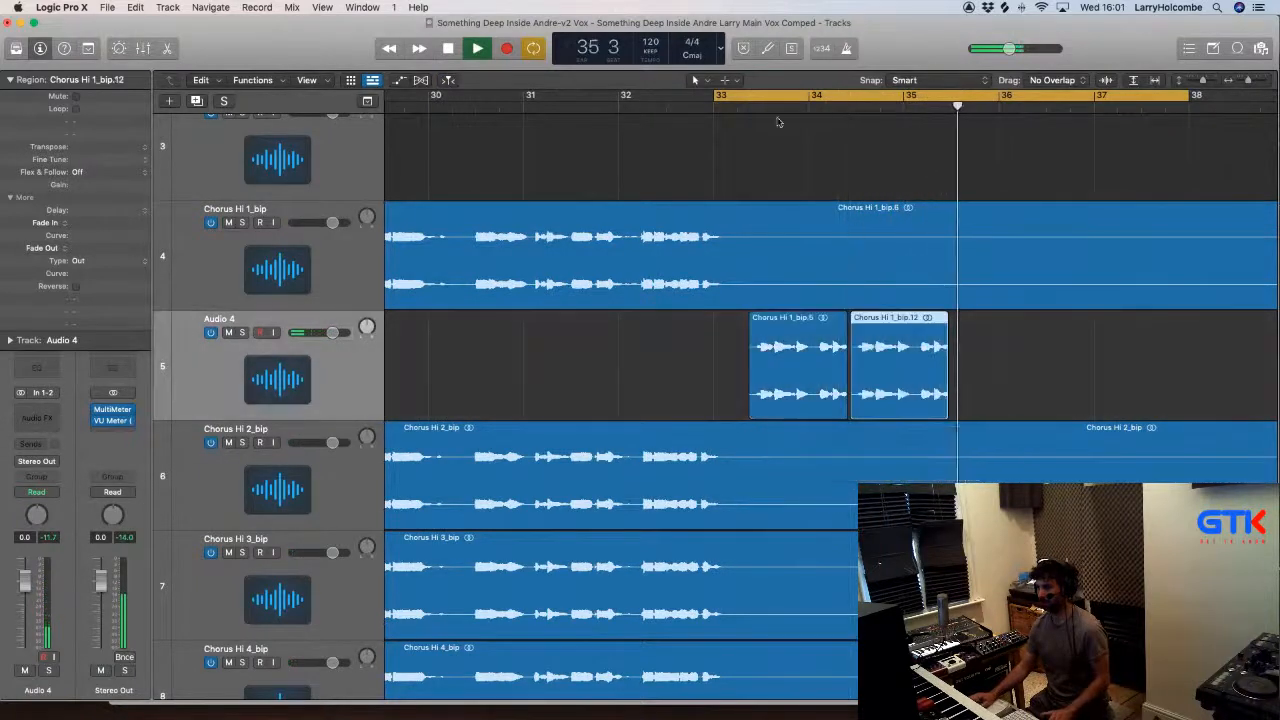
key(space)
key(space)
key(z)
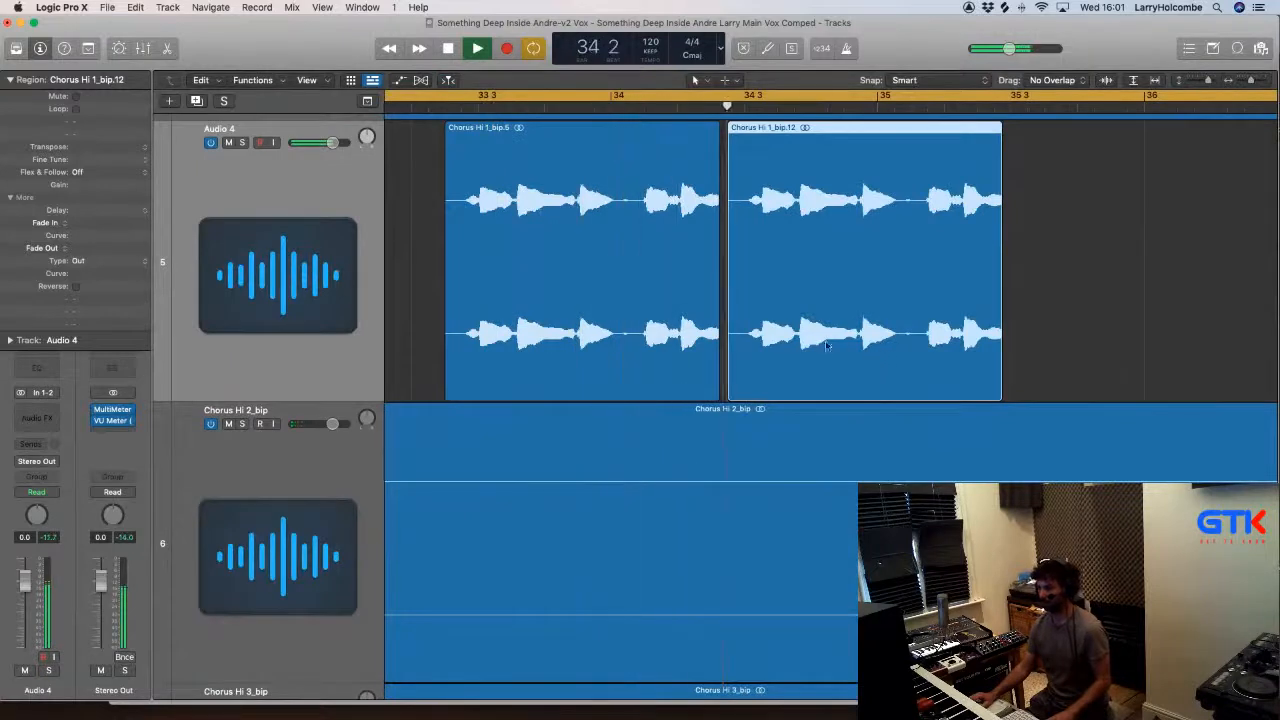
drag(749, 321, 742, 322)
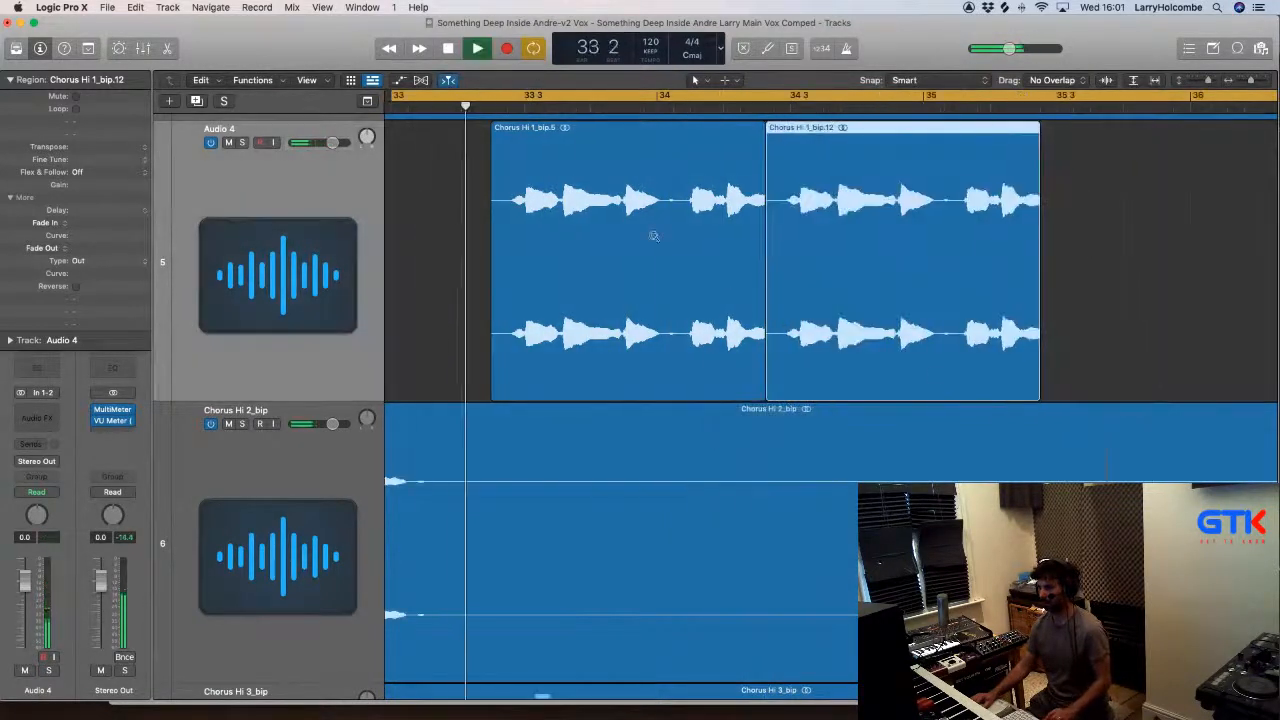
drag(652, 234, 965, 388)
drag(720, 641, 779, 643)
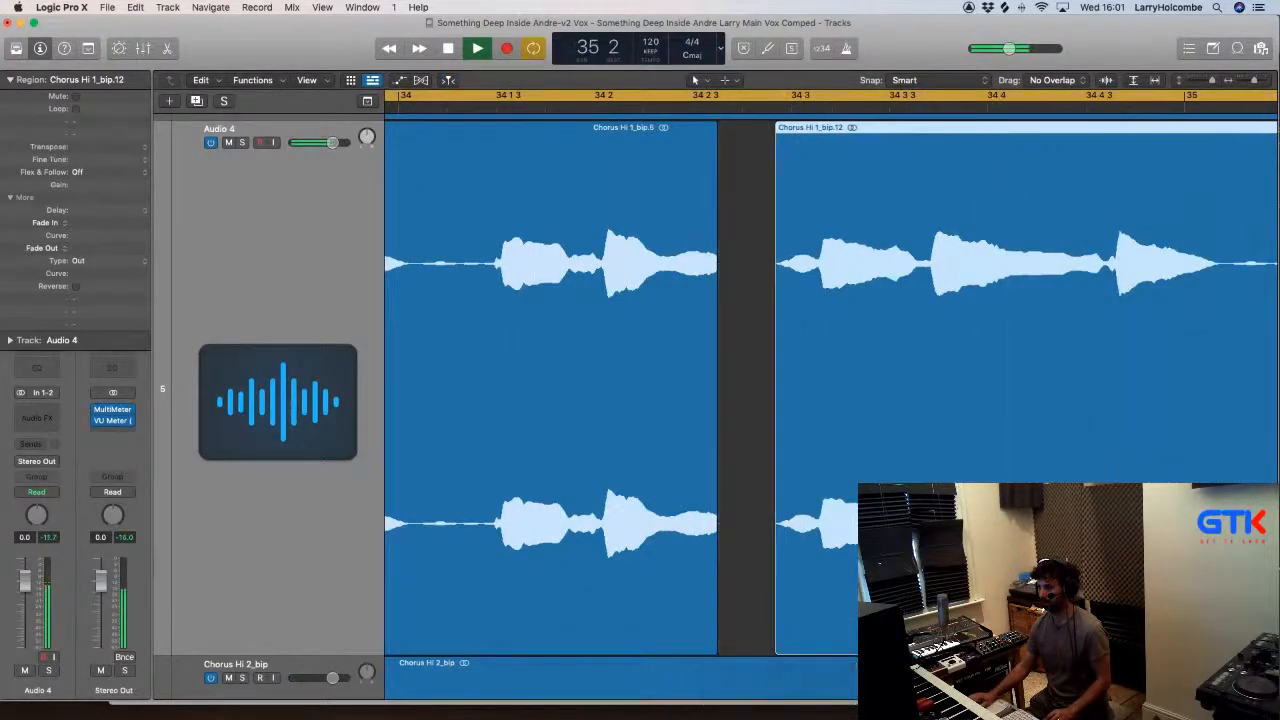
drag(888, 455, 859, 455)
Step: Stretch Chorus Hi 1_bip.5 to meet bip.12 and shift their shared boundary slightly right
scroll(714, 487, right, 8)
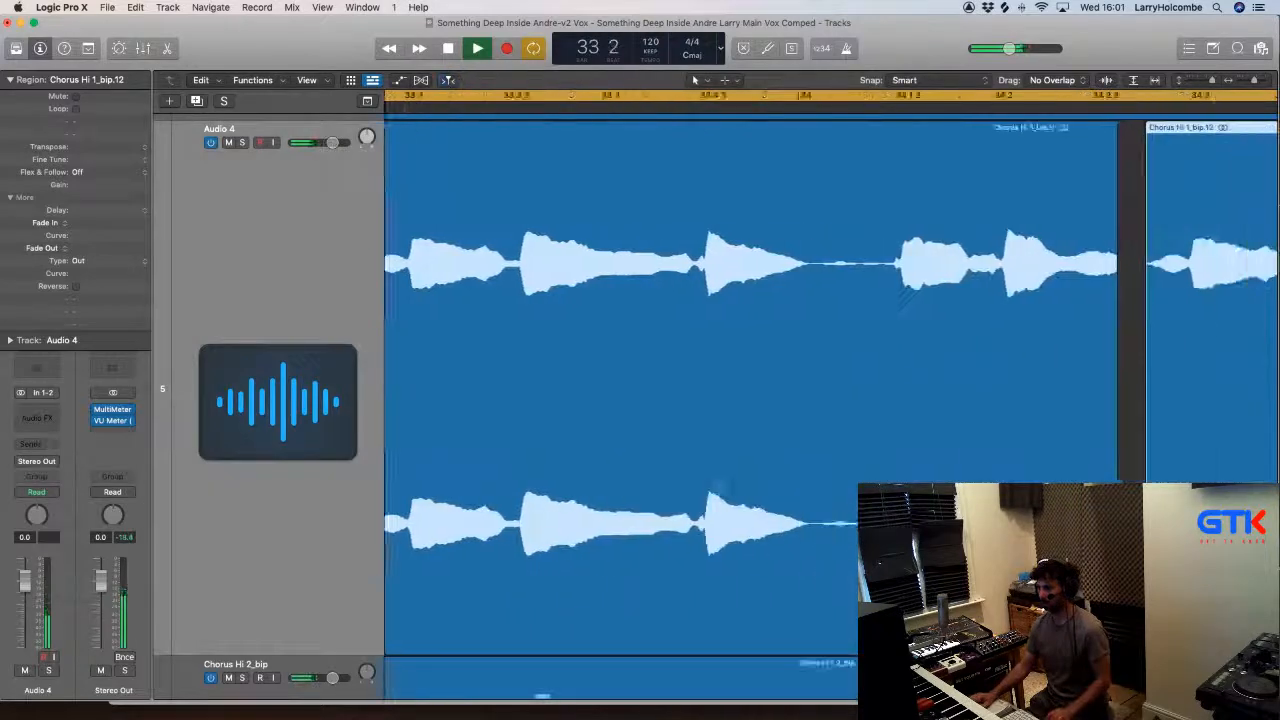
scroll(811, 473, down, 3)
click(811, 473)
key(shift+backslash)
scroll(811, 473, right, 5)
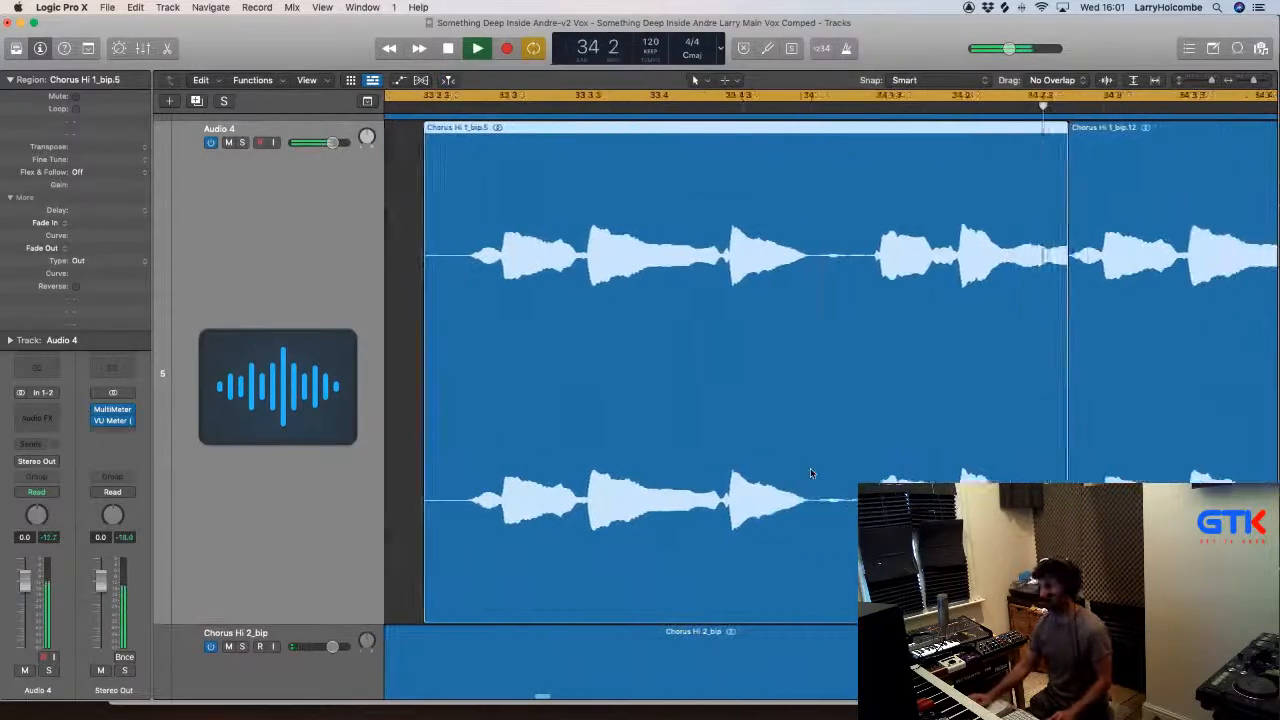
drag(811, 471, 1172, 467)
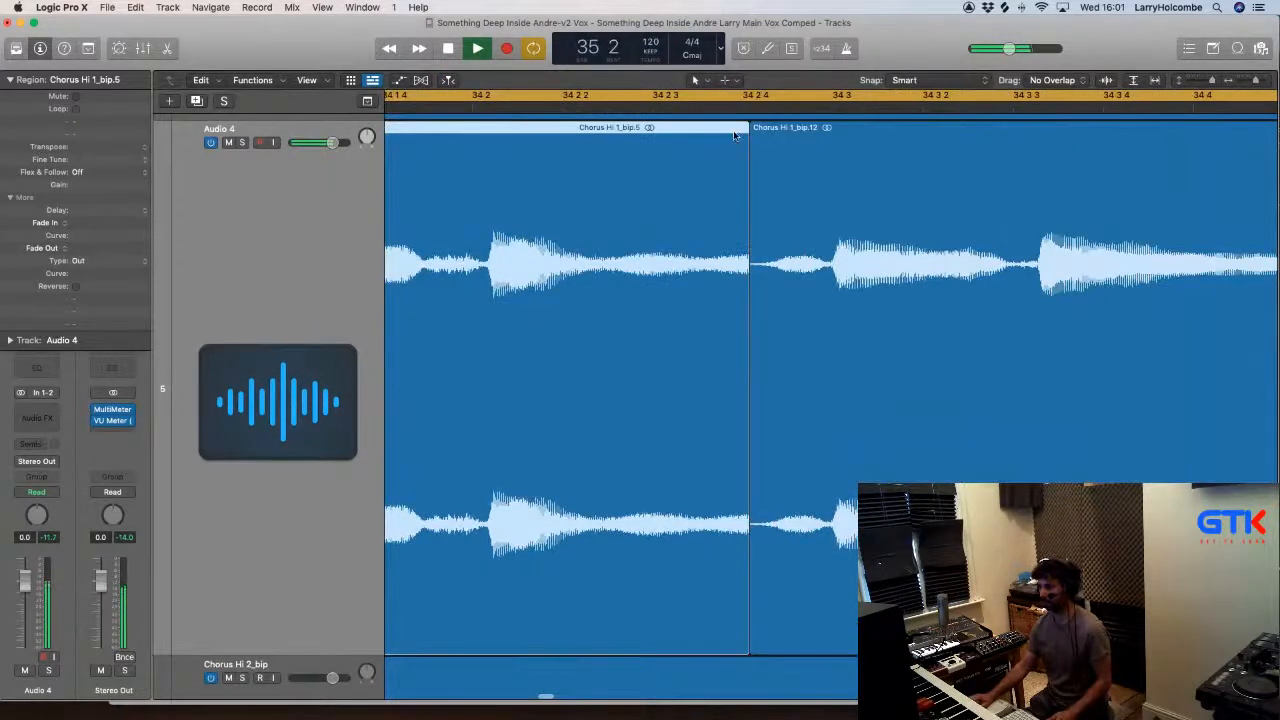
scroll(763, 214, down, 3)
drag(645, 129, 654, 129)
scroll(645, 135, down, 8)
click(434, 149)
key(Return)
Step: Copy the two-snippet pair two bars later, then copy the four onward to make eight repeats
scroll(523, 186, up, 3)
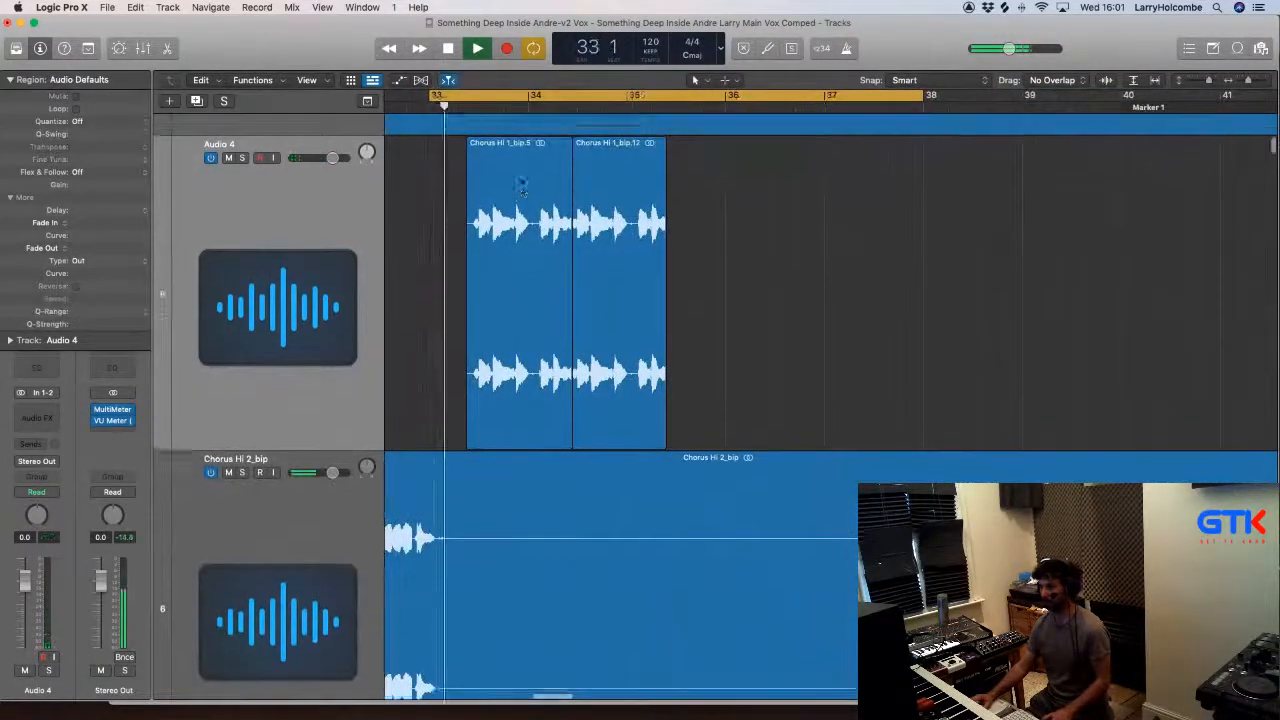
click(527, 198)
shift+click(625, 214)
drag(514, 209, 714, 219)
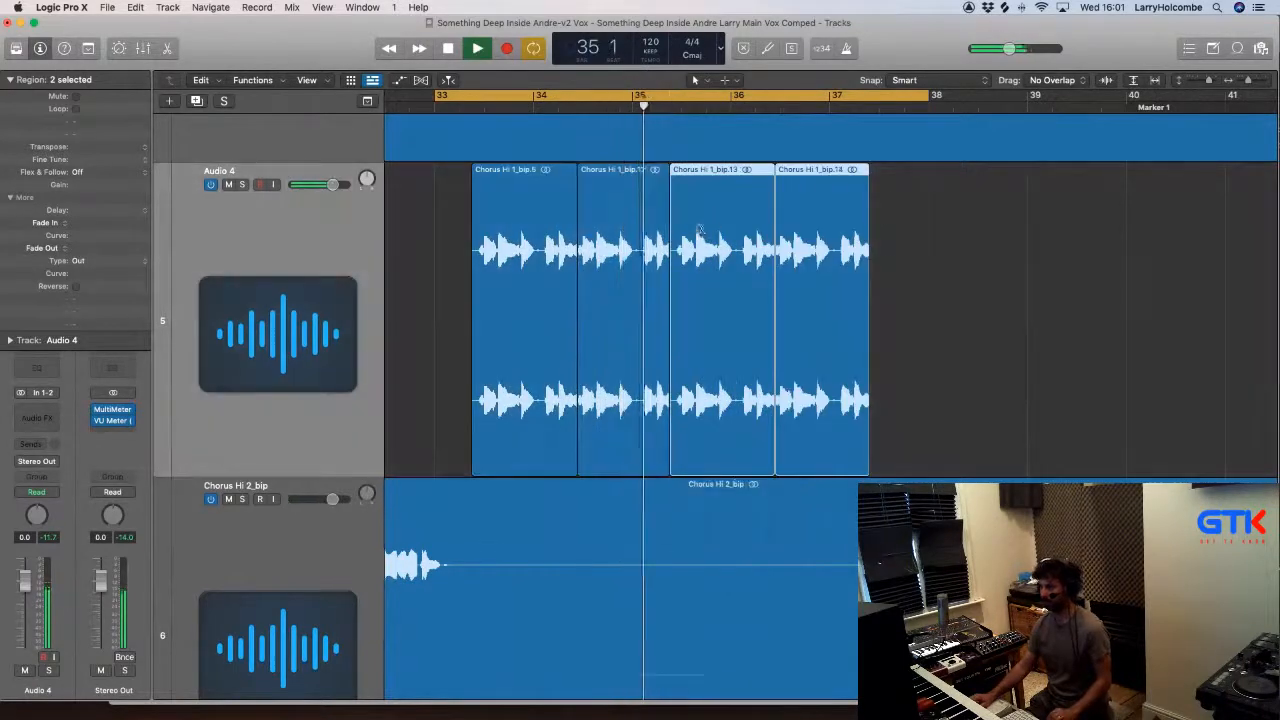
scroll(797, 231, down, 3)
drag(561, 206, 837, 222)
scroll(837, 222, down, 2)
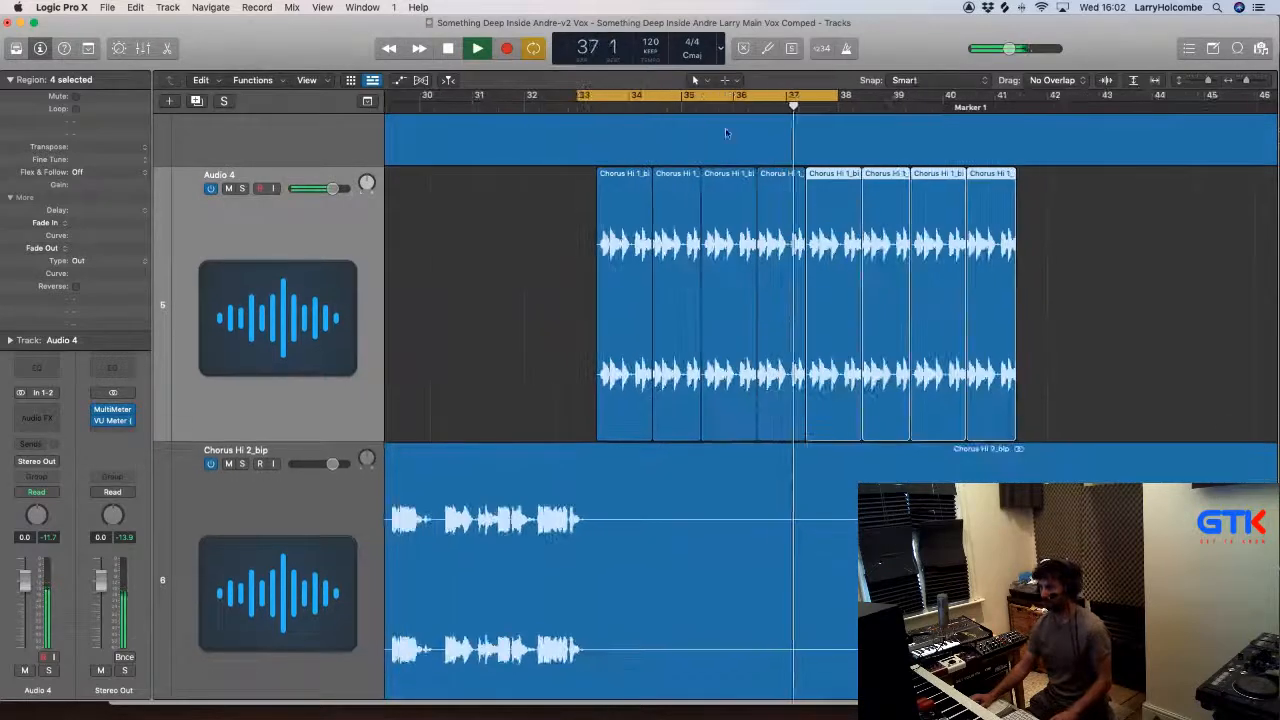
Step: Shift the bip.12/13, bip.14/15 and bip.16/17 snippet boundaries slightly right
click(567, 107)
drag(578, 252, 901, 337)
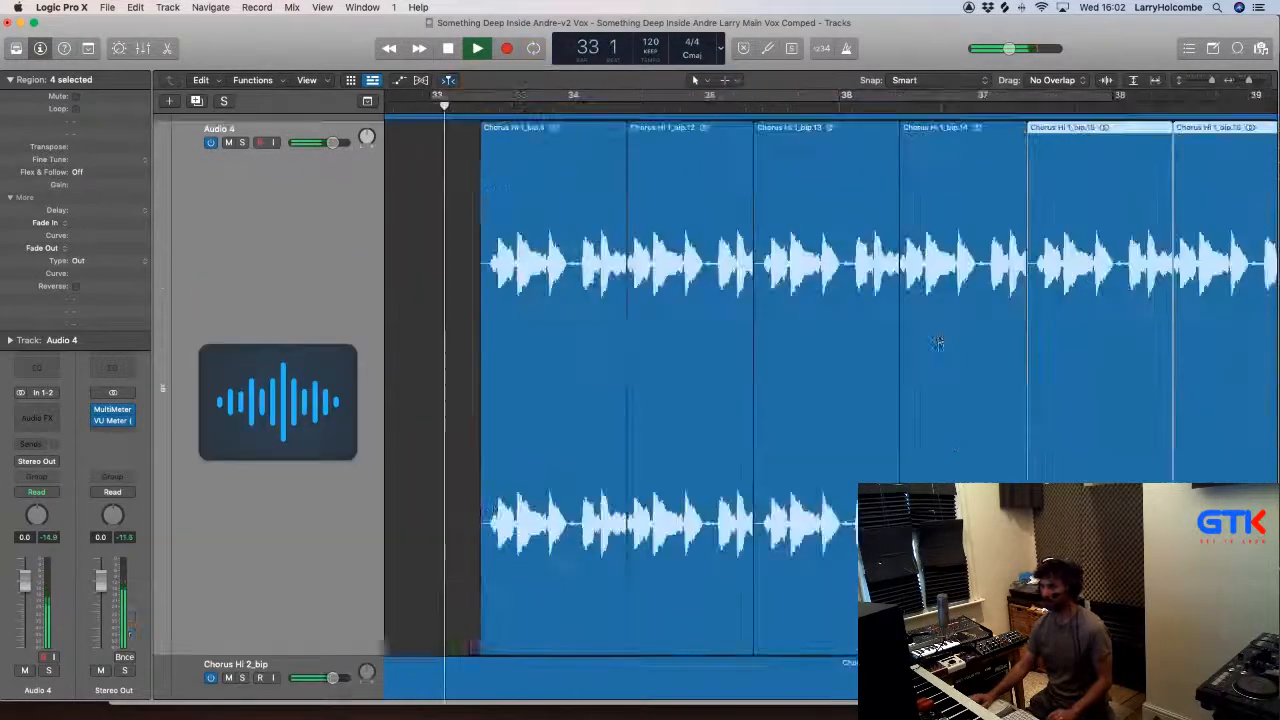
drag(759, 143, 766, 145)
click(466, 166)
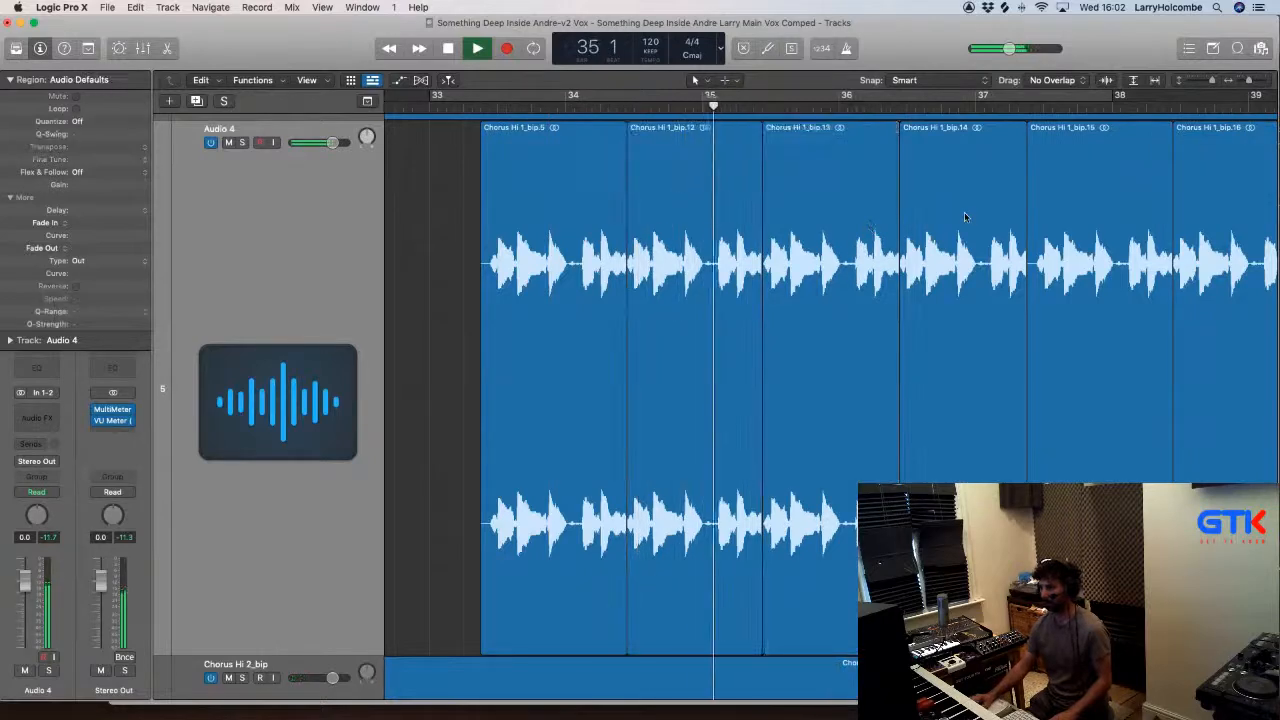
drag(1031, 158, 1033, 154)
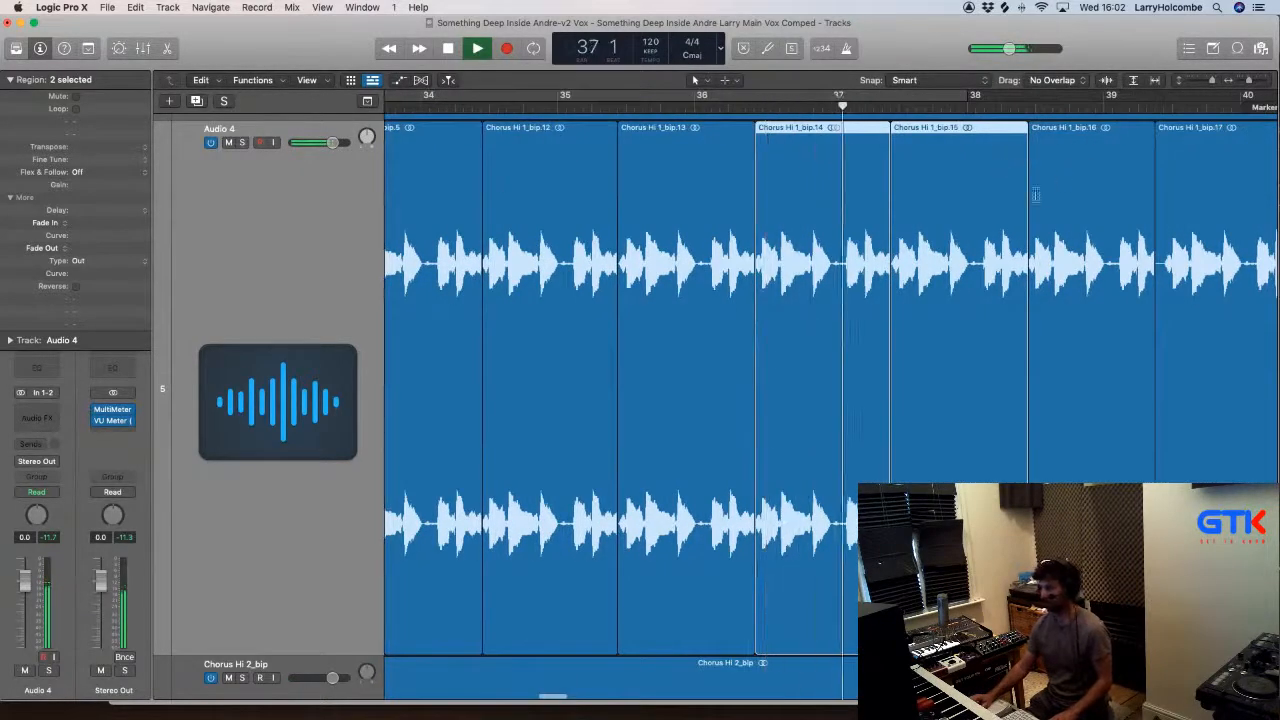
click(1051, 164)
click(1047, 152)
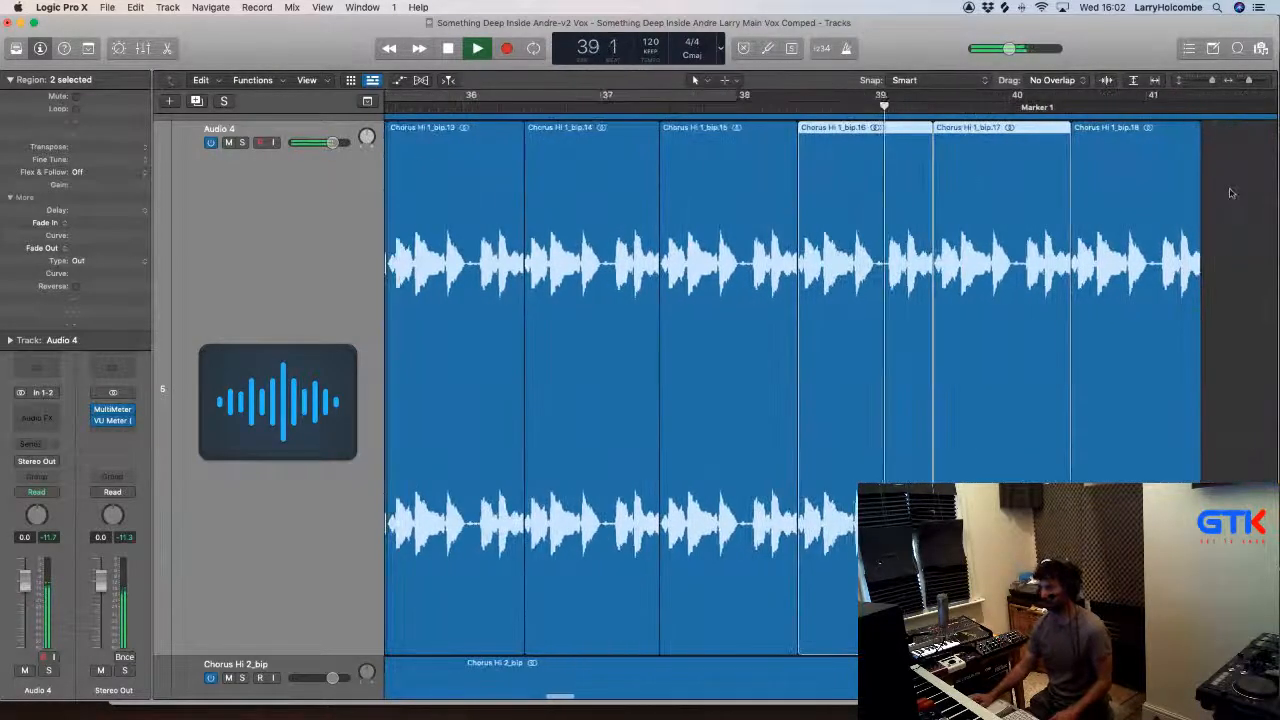
click(1231, 194)
scroll(1190, 197, down, 3)
Step: Lower the Audio 4 volume slightly and shorten the end of the last snippet, bip.18
click(284, 362)
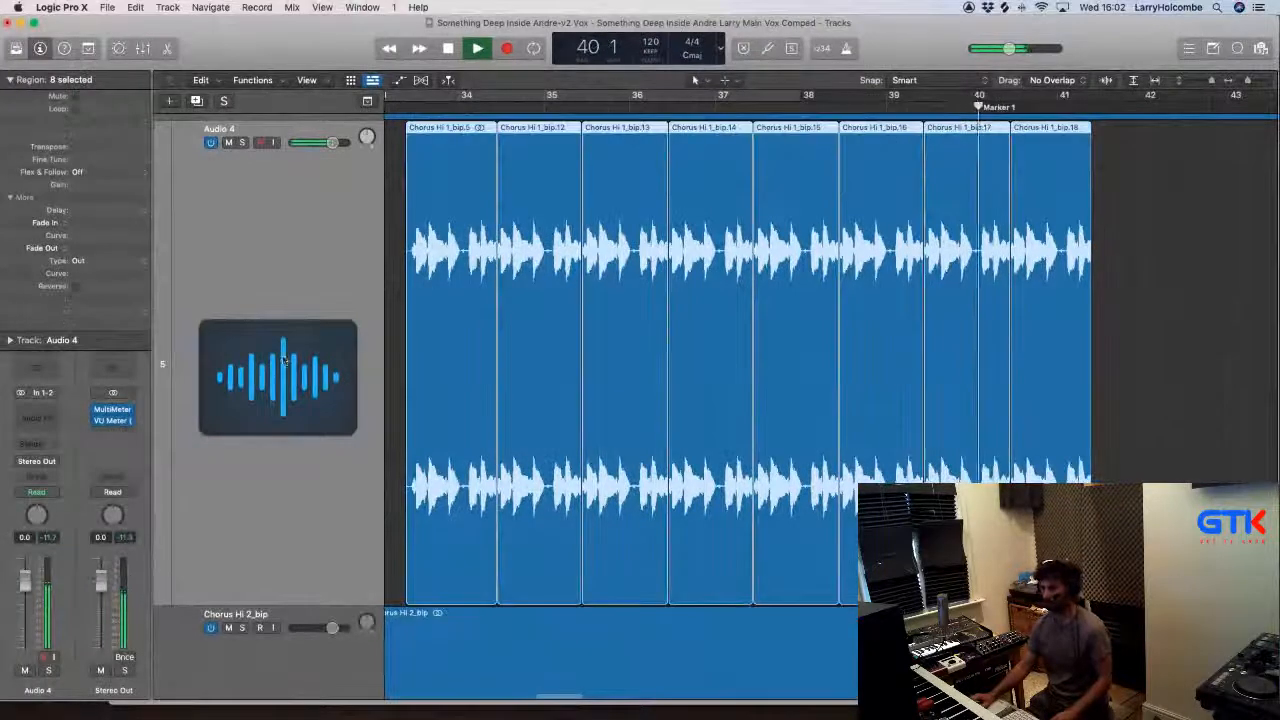
drag(25, 601, 25, 604)
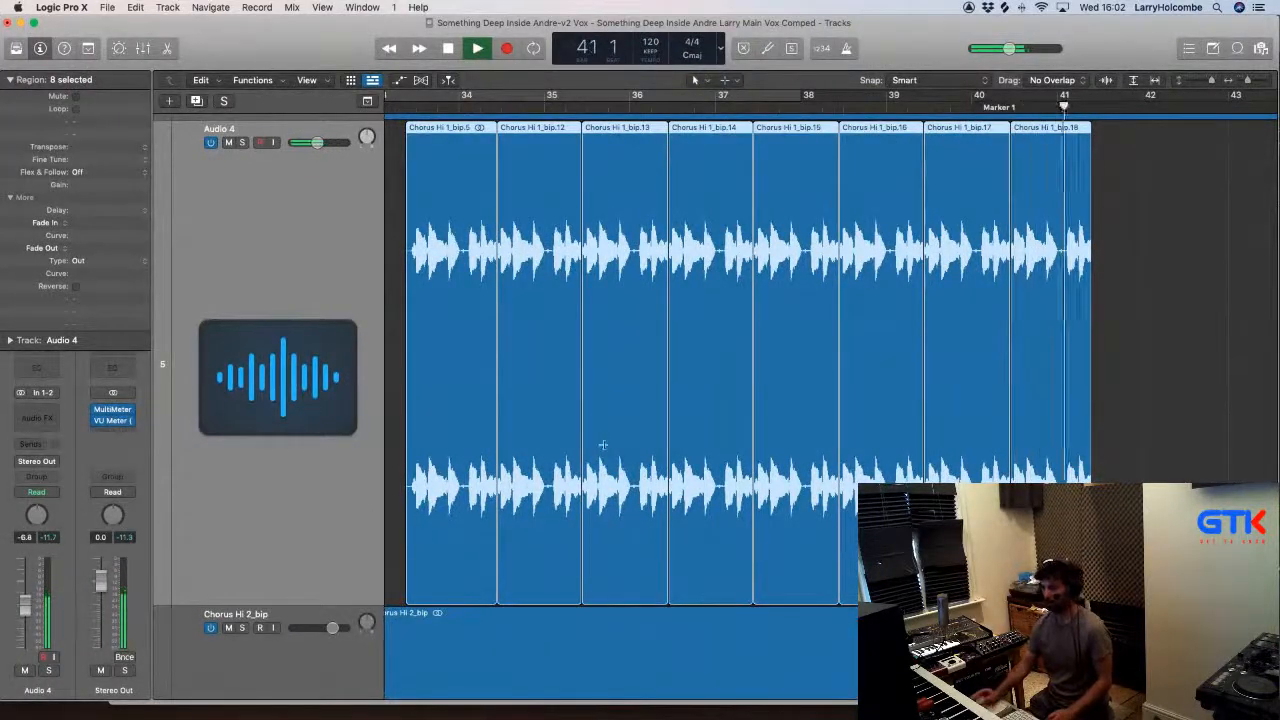
key(super+Up)
key(super+Up)
key(super+Up)
key(super+Up)
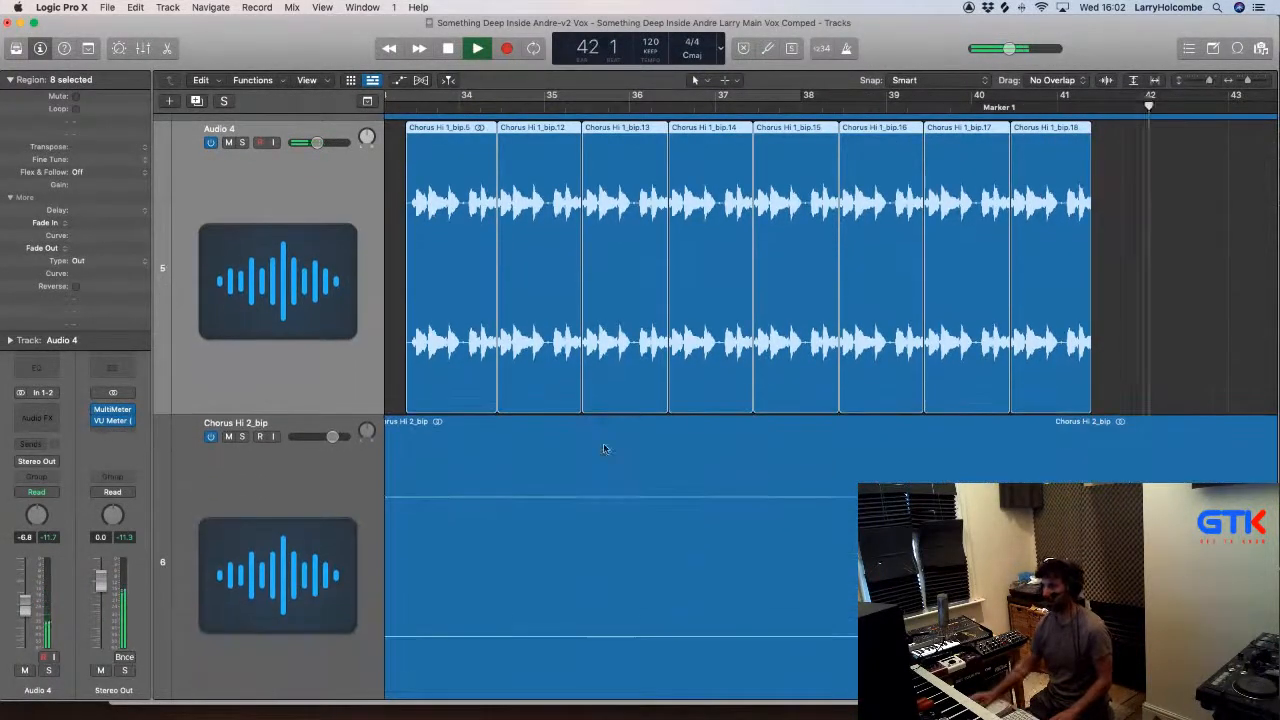
click(1138, 308)
key(space)
drag(1090, 402, 1064, 401)
key(super+Left)
key(super+Left)
key(super+Left)
key(super+Left)
key(super+Up)
key(super+Up)
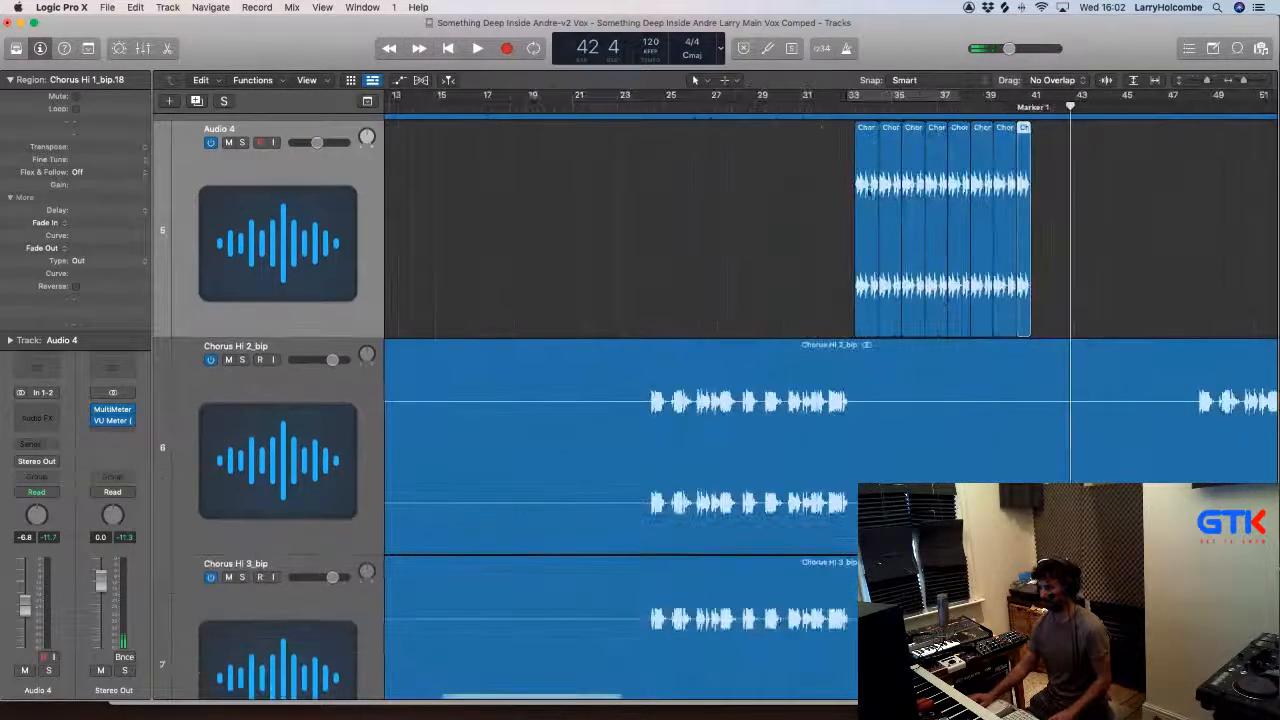
Step: Confirm the track name 'Something Deep Inside' and play the song from bar 31
click(806, 110)
key(super+Up)
key(super+Up)
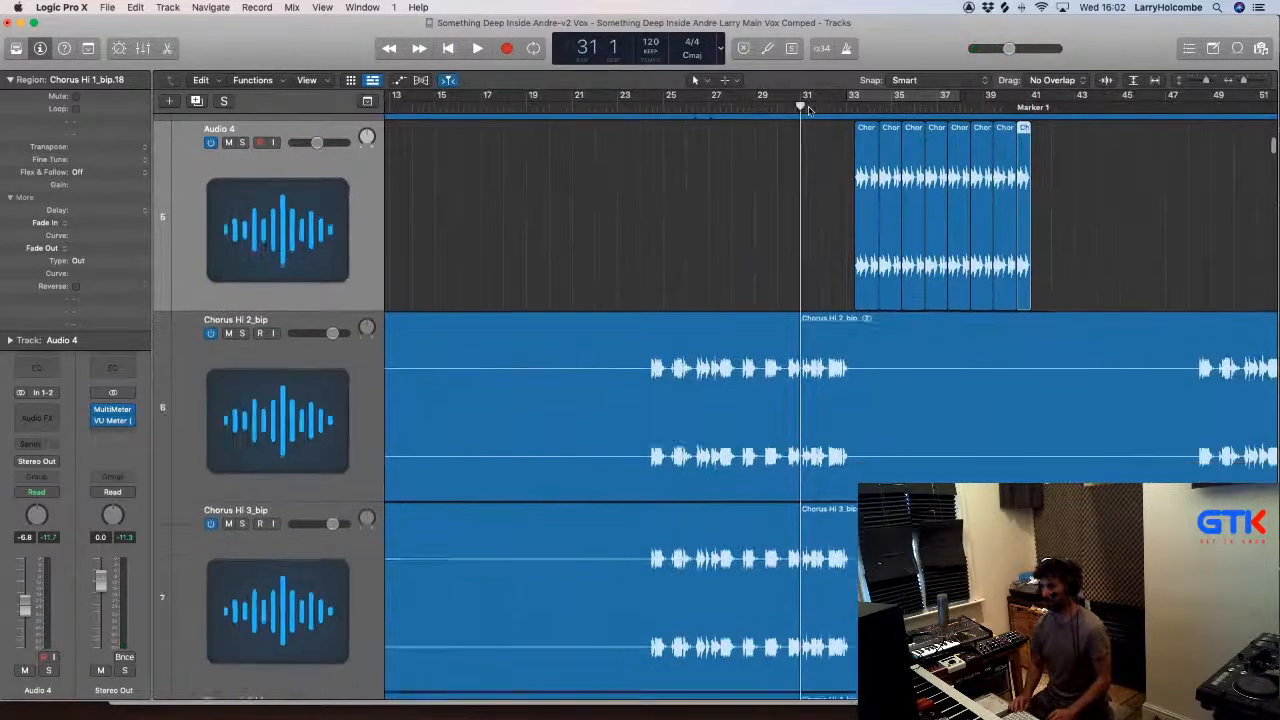
key(super+Up)
scroll(640, 220, up, 10)
scroll(500, 325, down, 2)
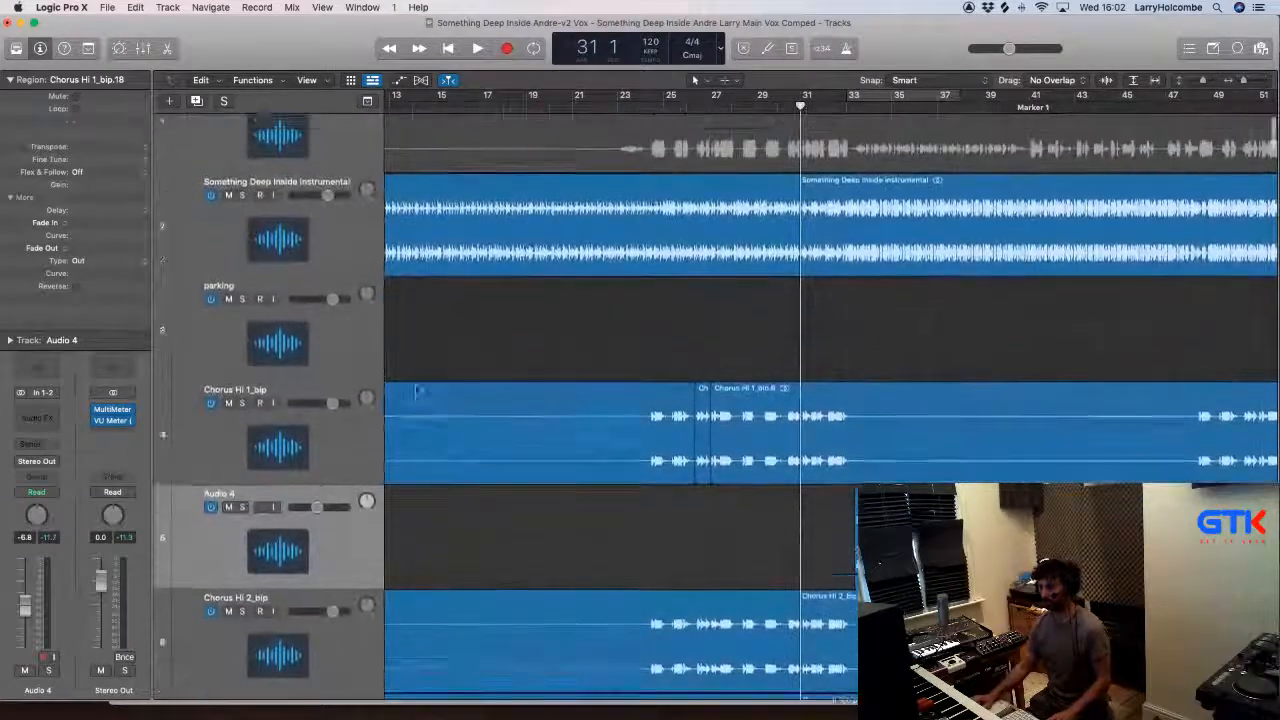
scroll(410, 400, up, 1)
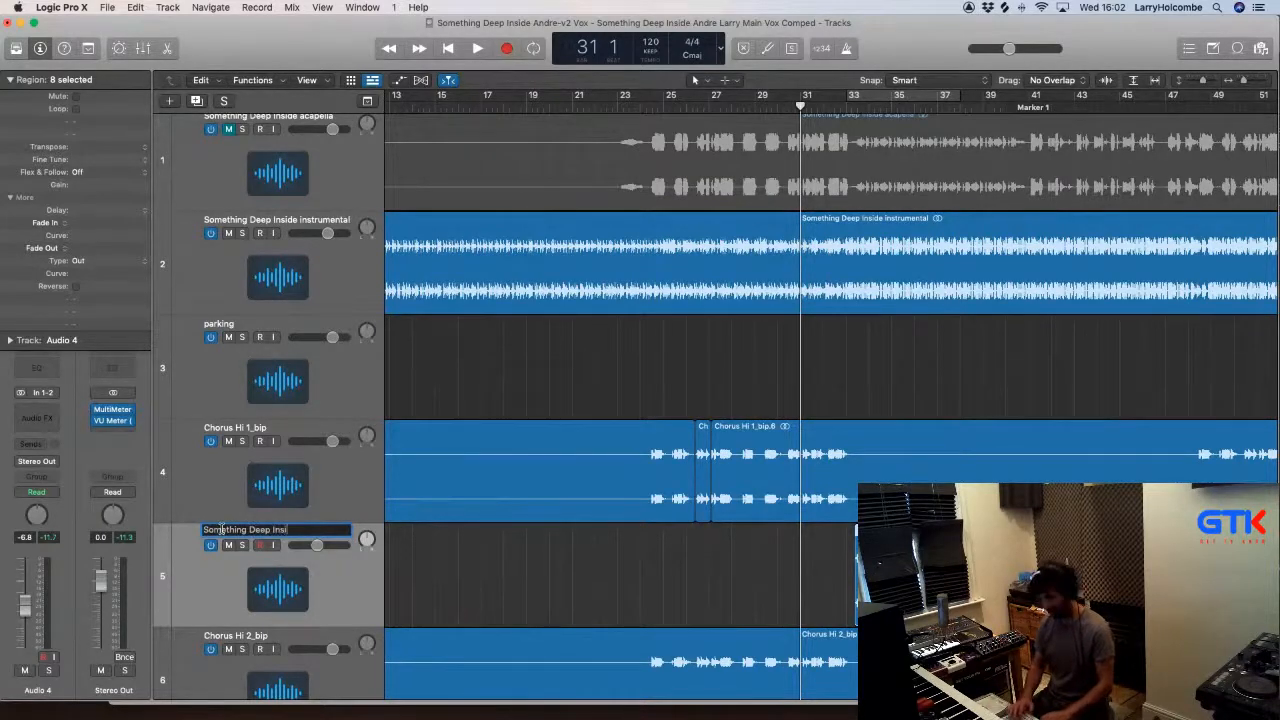
key(Return)
key(space)
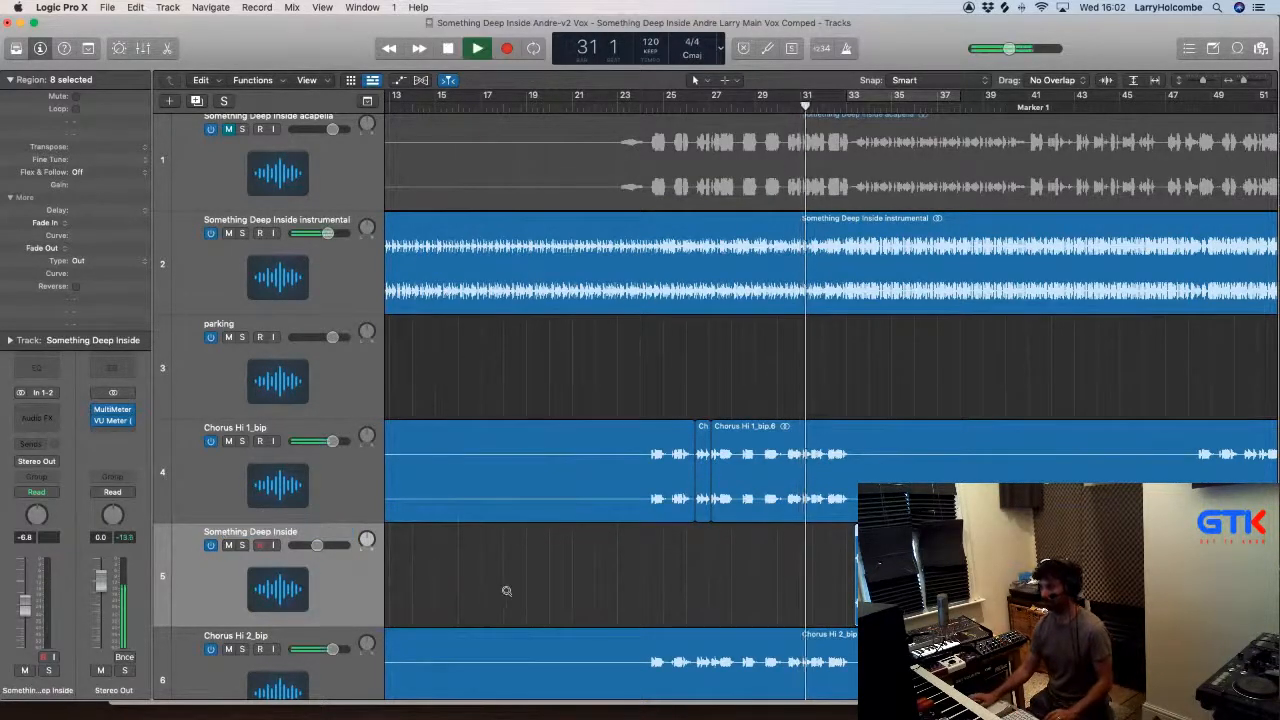
Step: Copy the eight-snippet loop block to the next chorus around bars 65–69
key(super+Up)
key(super+Left)
key(super+Left)
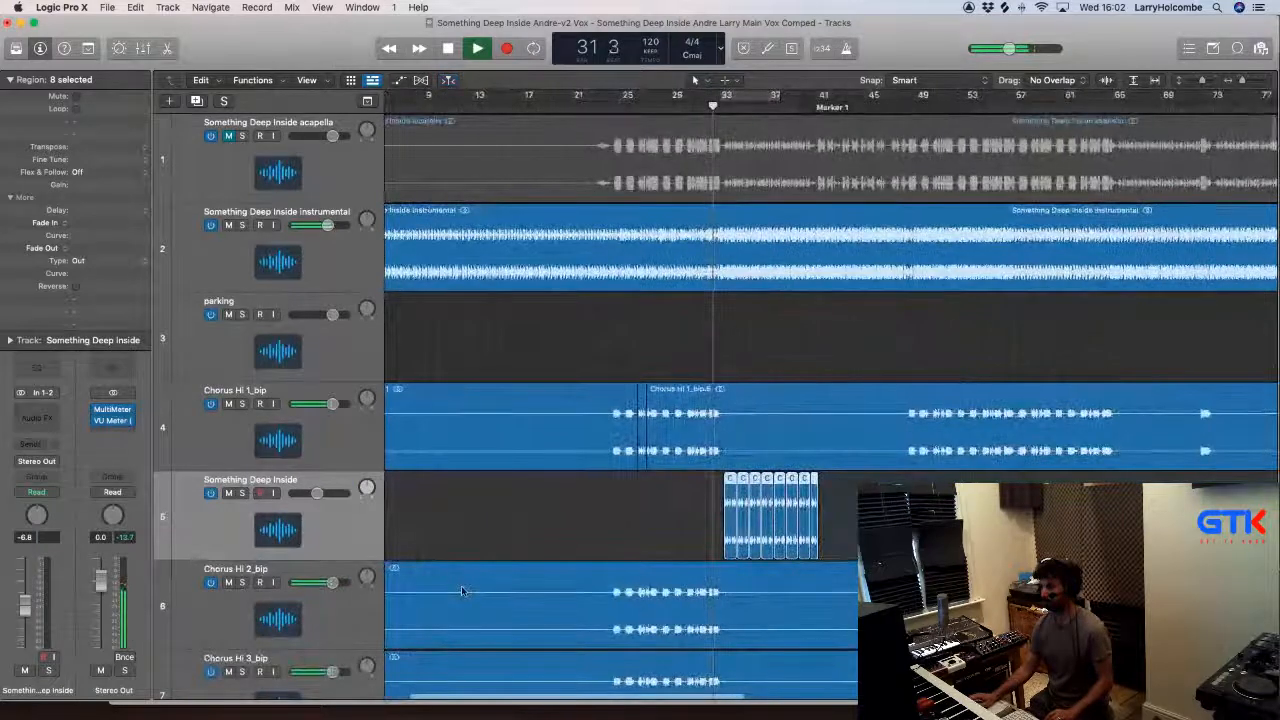
key(super+Left)
key(super+Up)
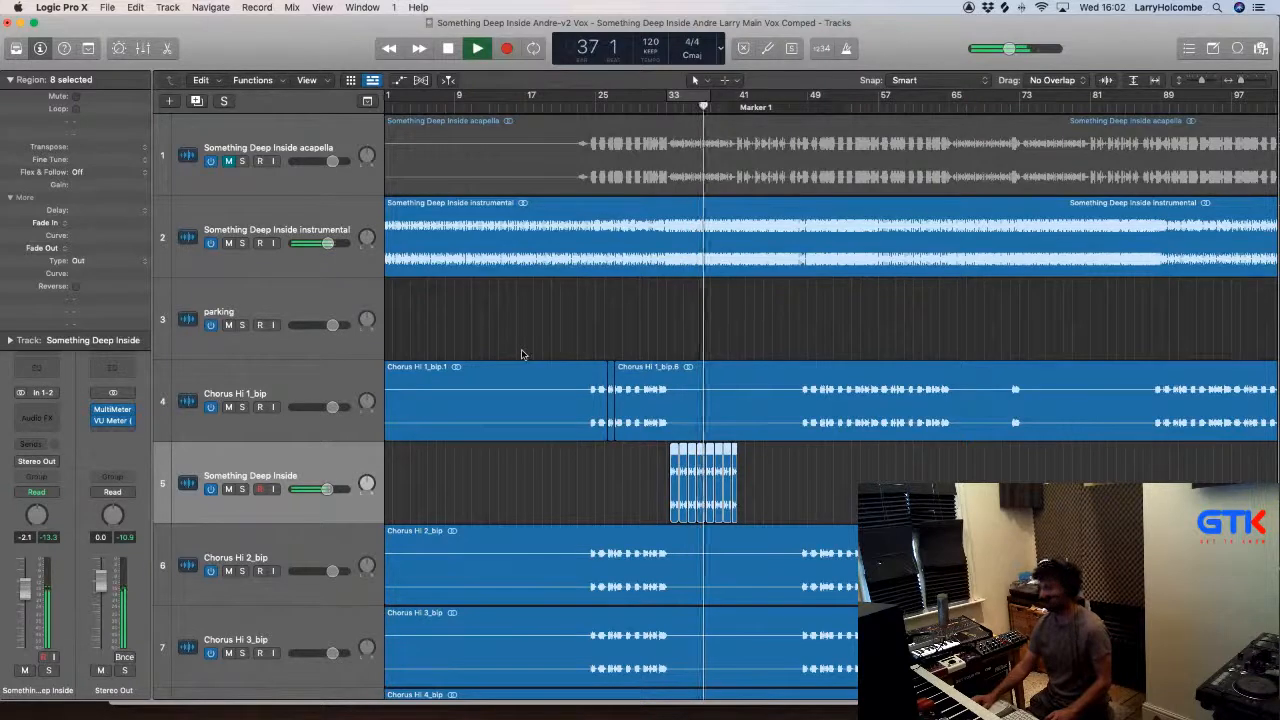
key(super+Up)
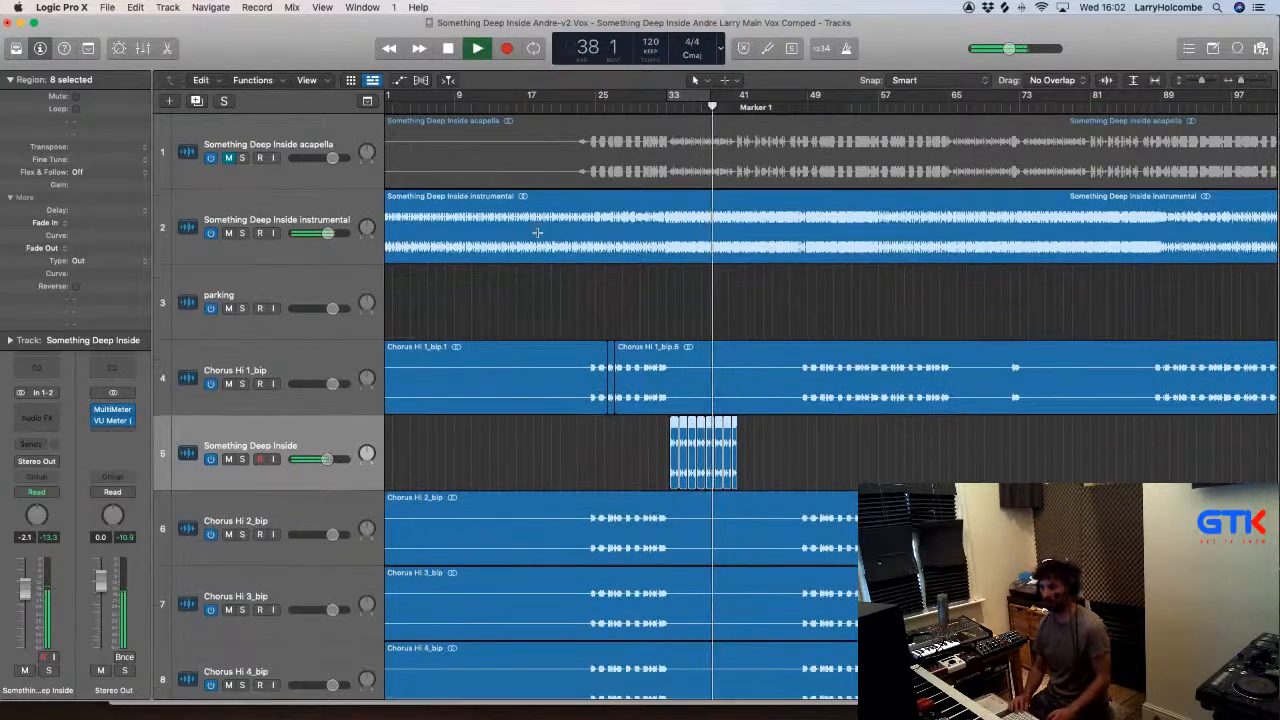
key(super+Up)
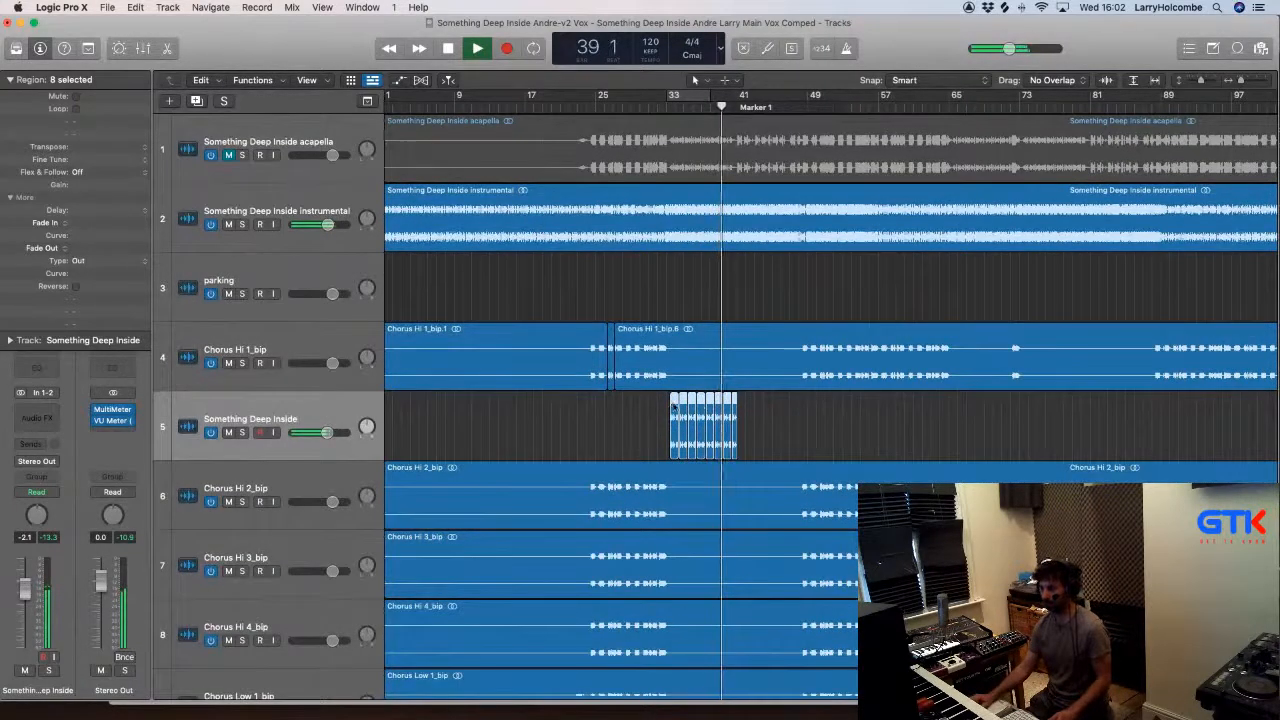
drag(672, 401, 956, 420)
click(603, 272)
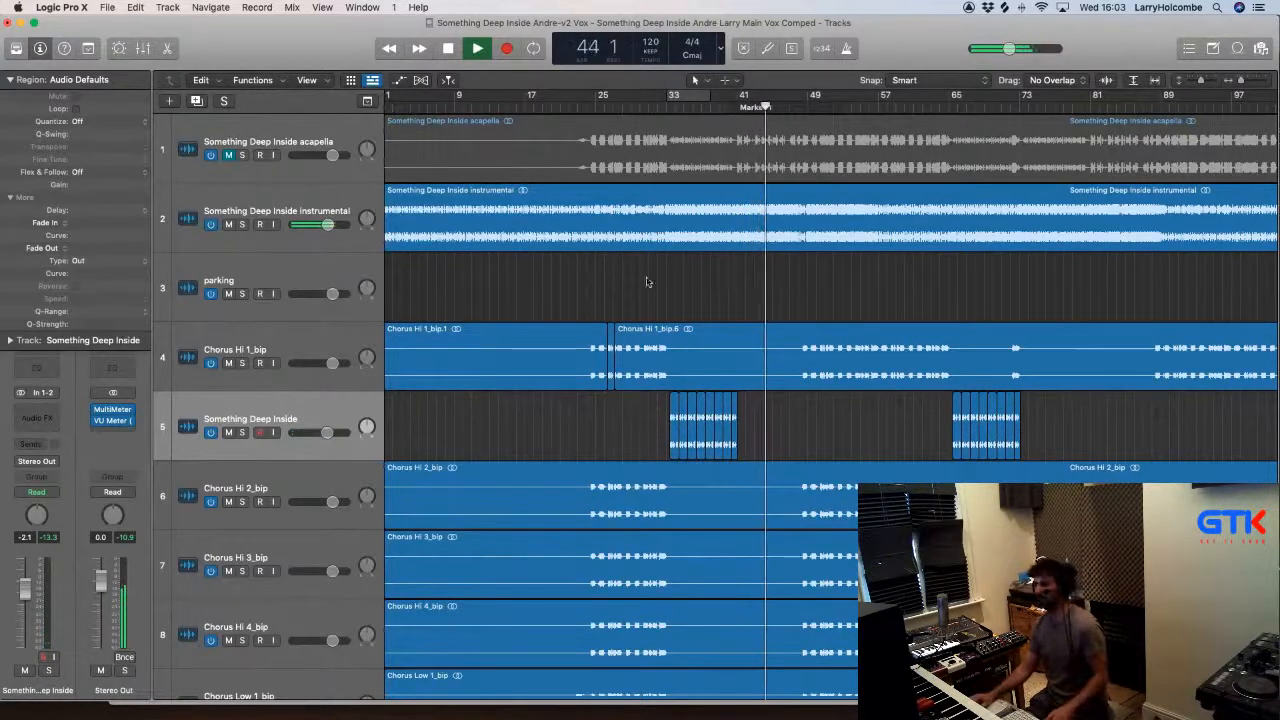
Step: Move the Chorus Hi 1_bip track directly below Something Deep Inside
drag(614, 272, 1136, 464)
scroll(763, 439, left, 3)
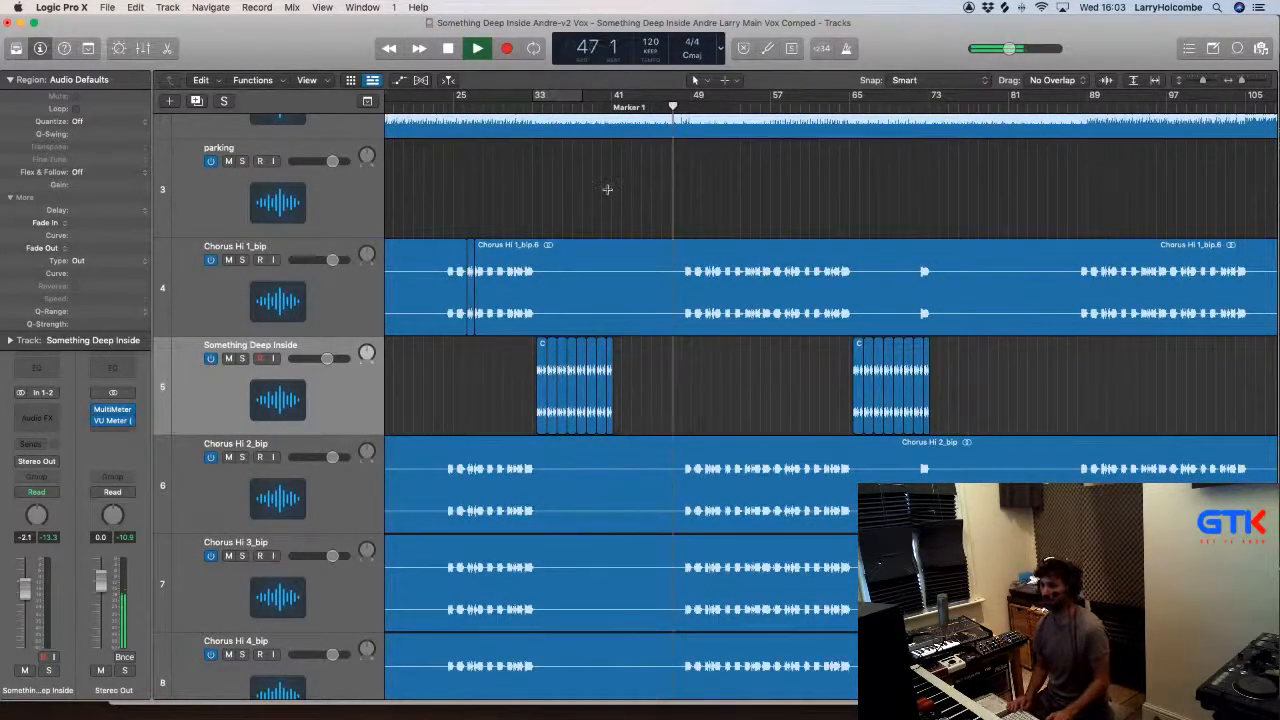
key(super+Up)
key(super+Up)
key(super+Up)
key(super+Up)
key(super+Up)
key(super+Up)
key(super+Up)
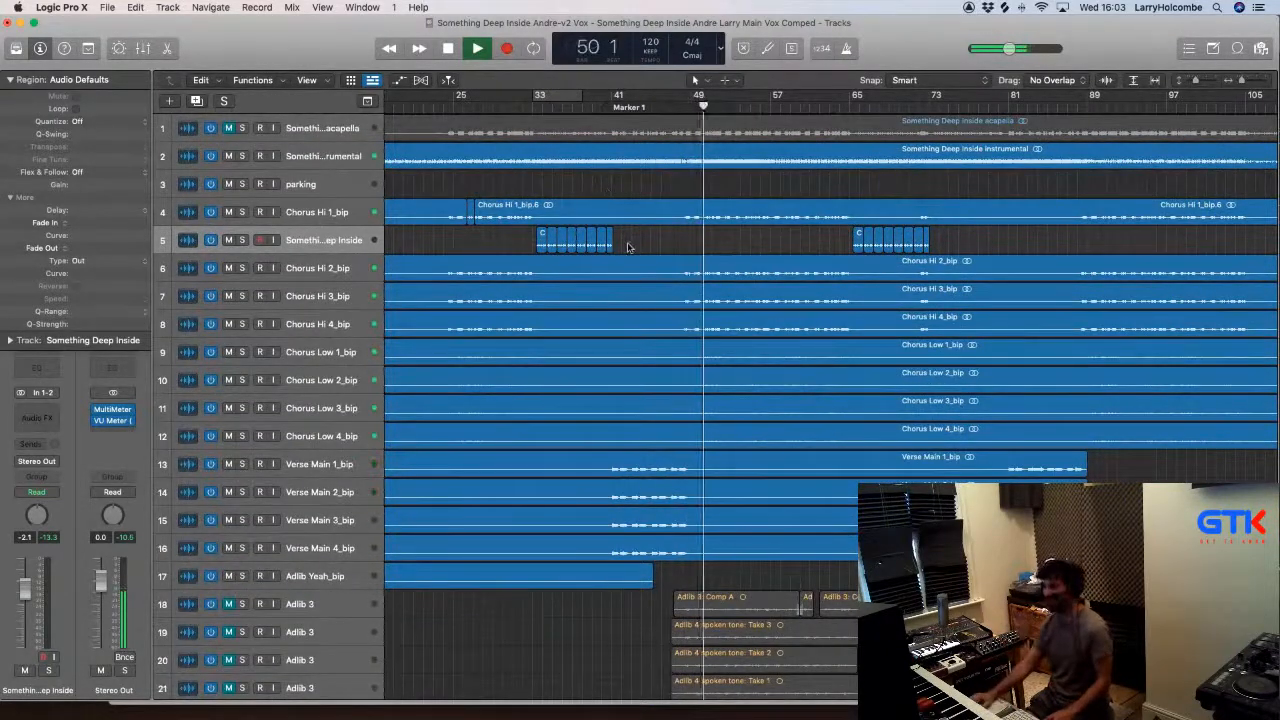
key(super+Left)
key(super+Up)
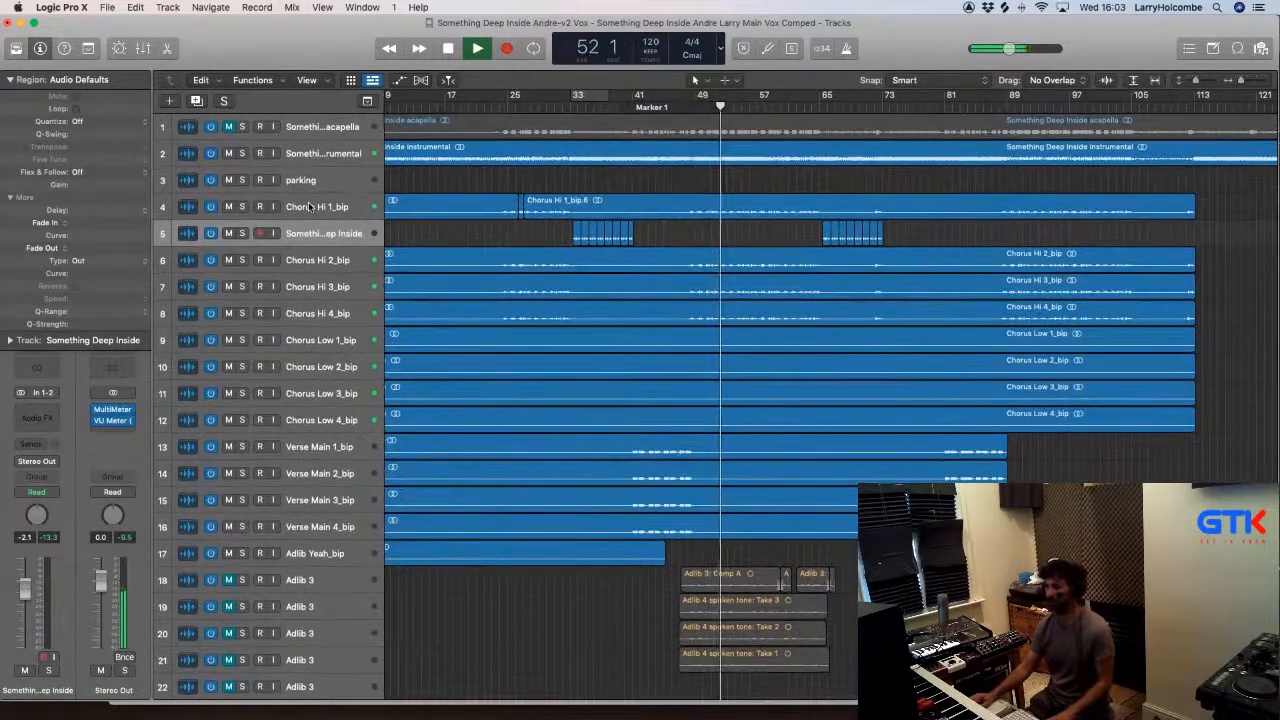
drag(310, 206, 312, 233)
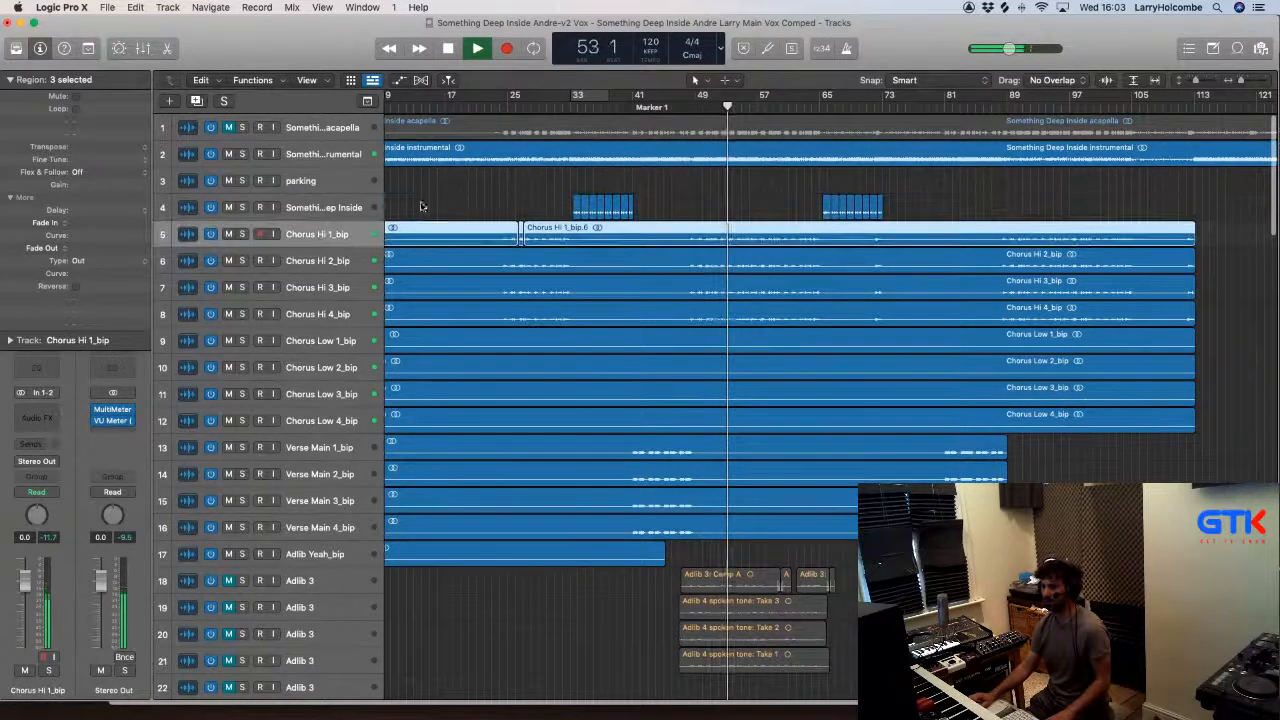
click(446, 197)
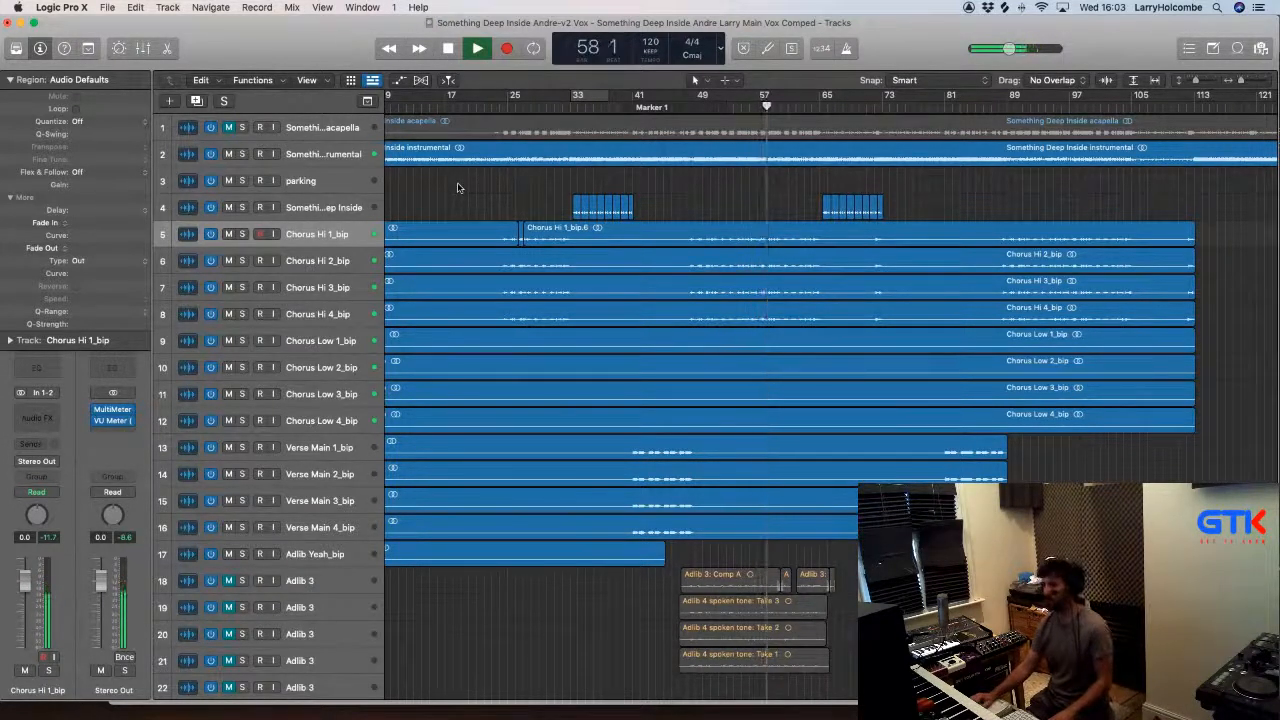
Step: Lower the Chorus Hi 1–4 faders to -3.8 dB in the Mixer
shift+click(333, 315)
key(x)
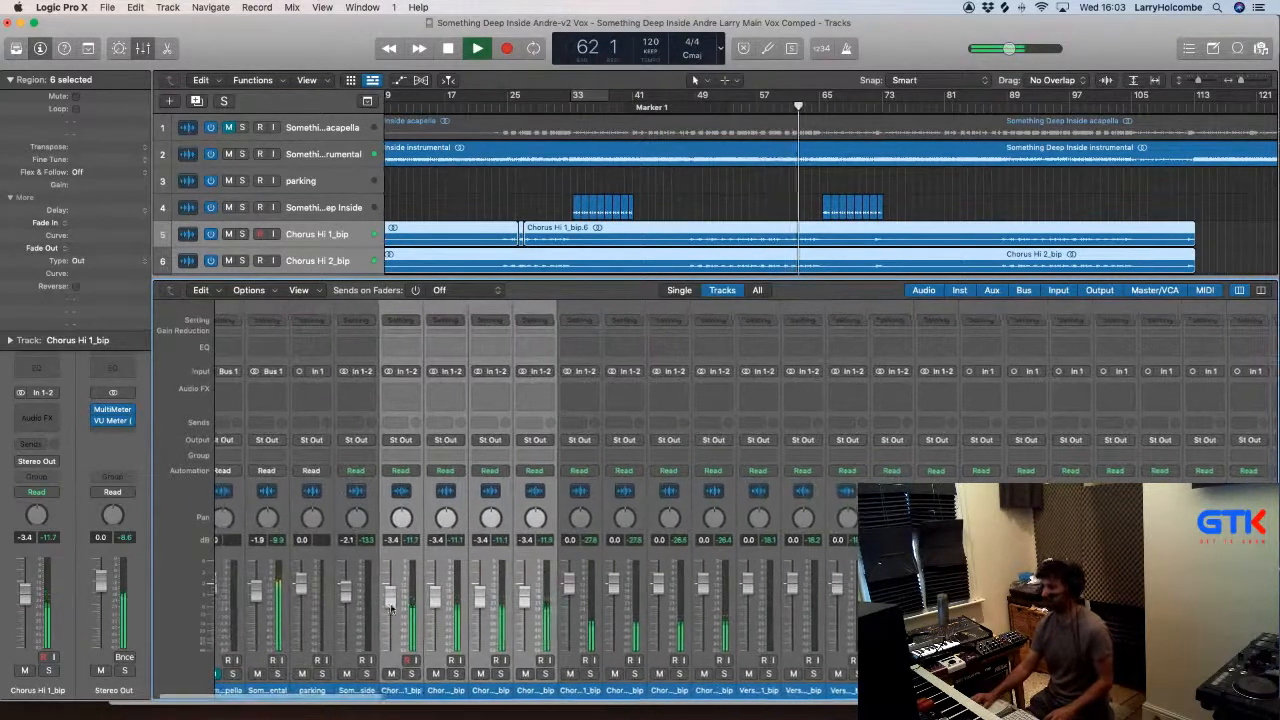
drag(391, 608, 391, 610)
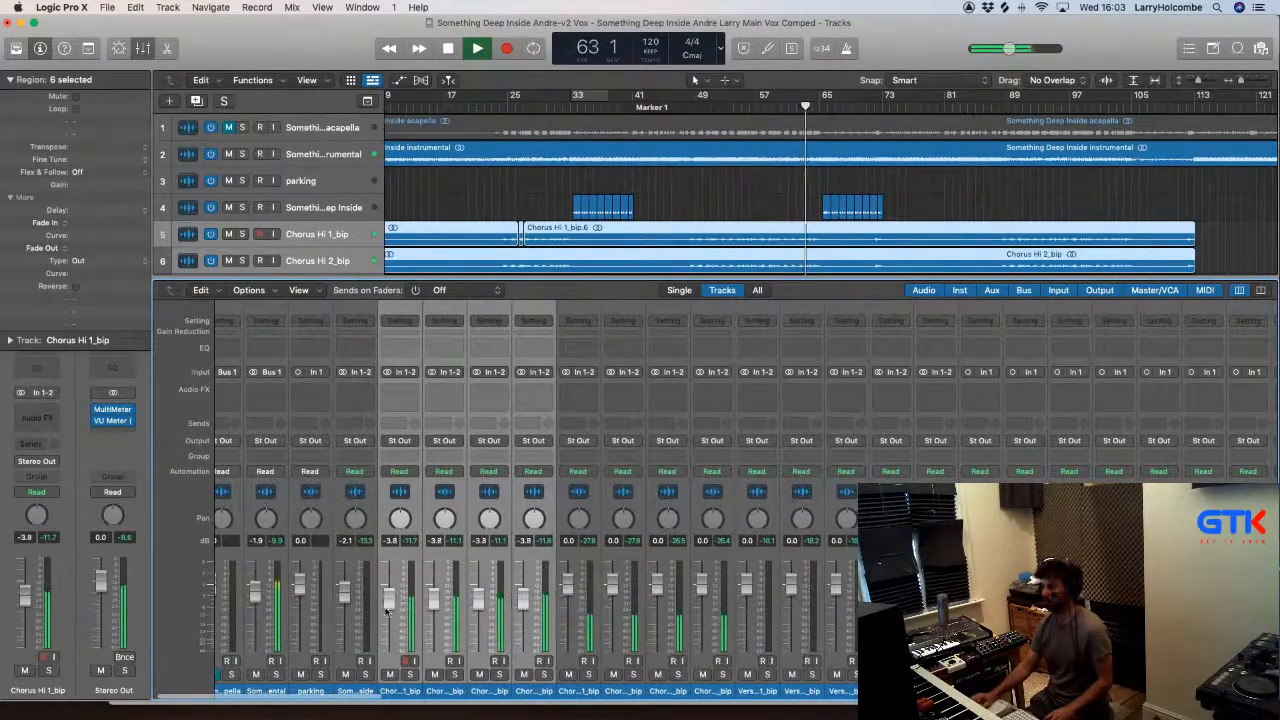
key(x)
Step: Lower the four Chorus Low channel faders to -3.4 dB
key(x)
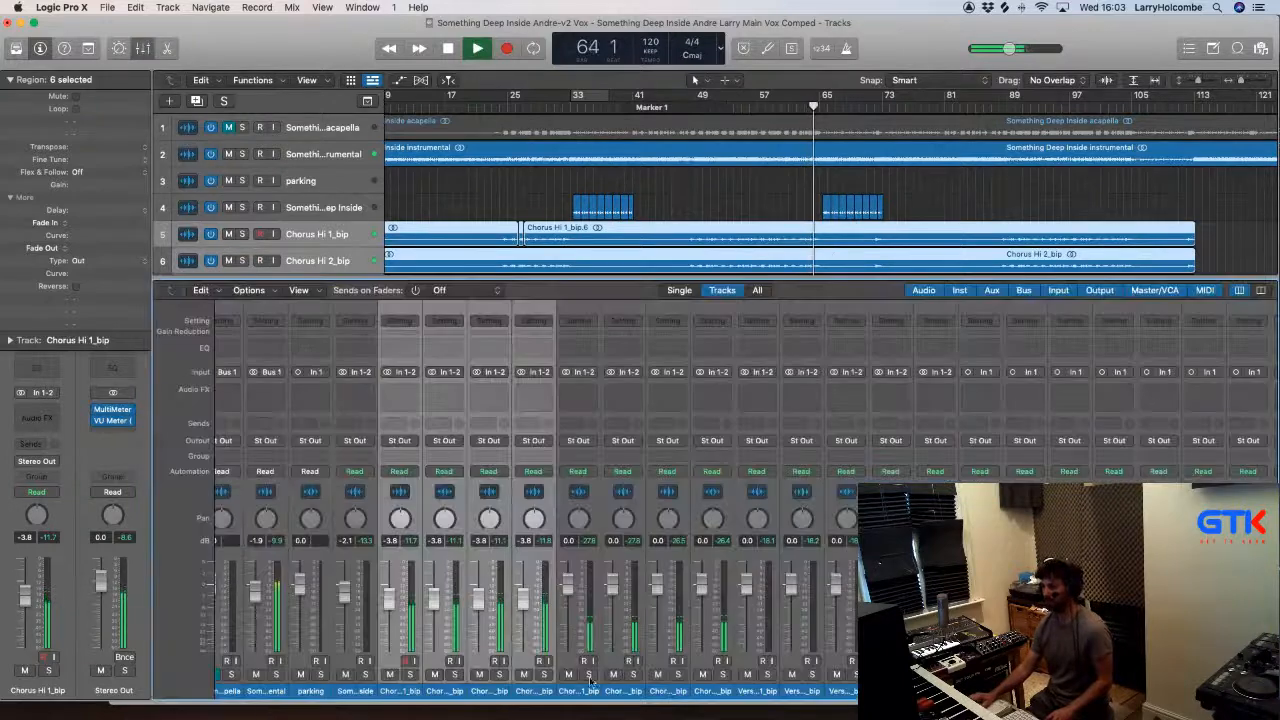
drag(585, 691, 705, 693)
drag(570, 588, 570, 595)
key(x)
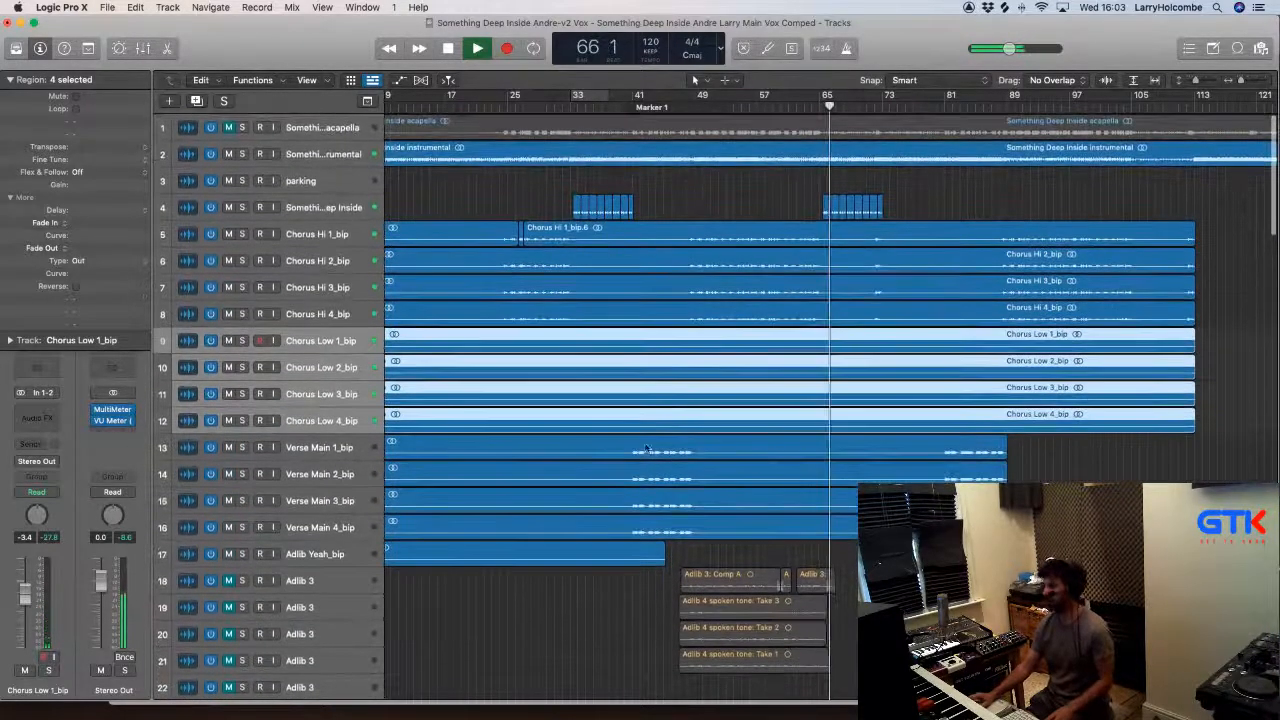
Step: Copy the eight chorus snippets on Something Deep Inside right after themselves
click(467, 190)
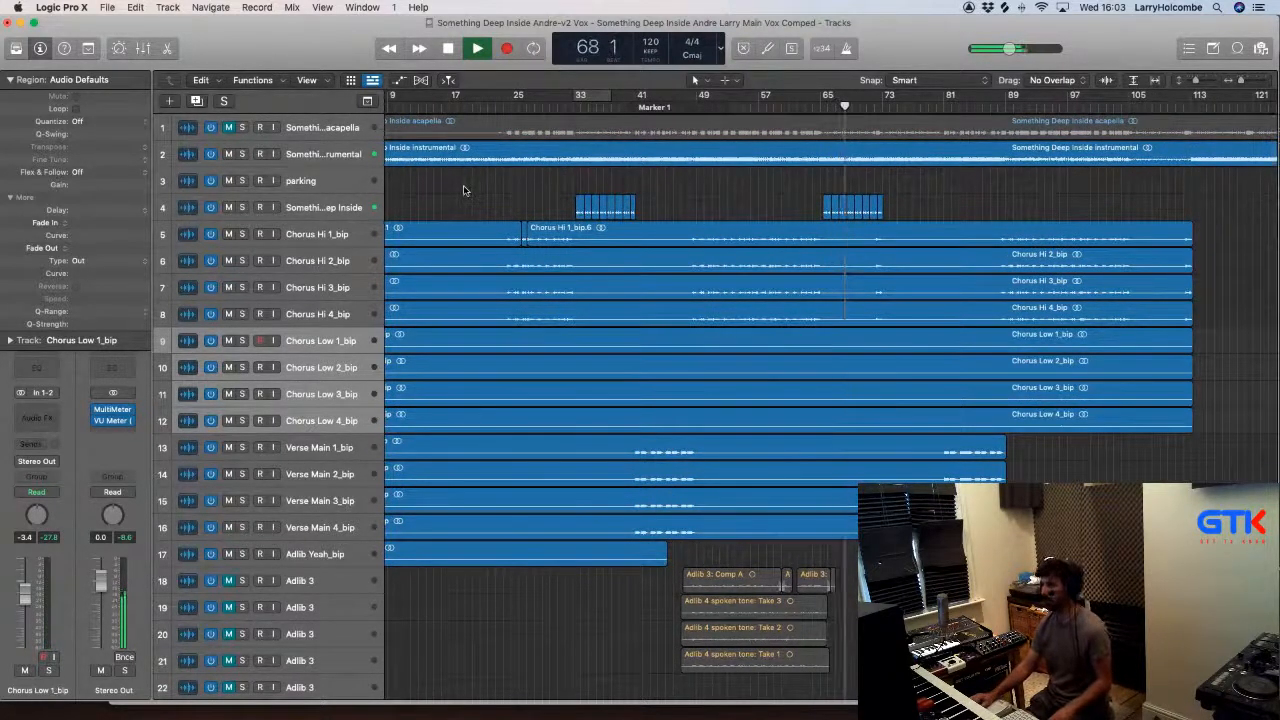
drag(758, 163, 936, 408)
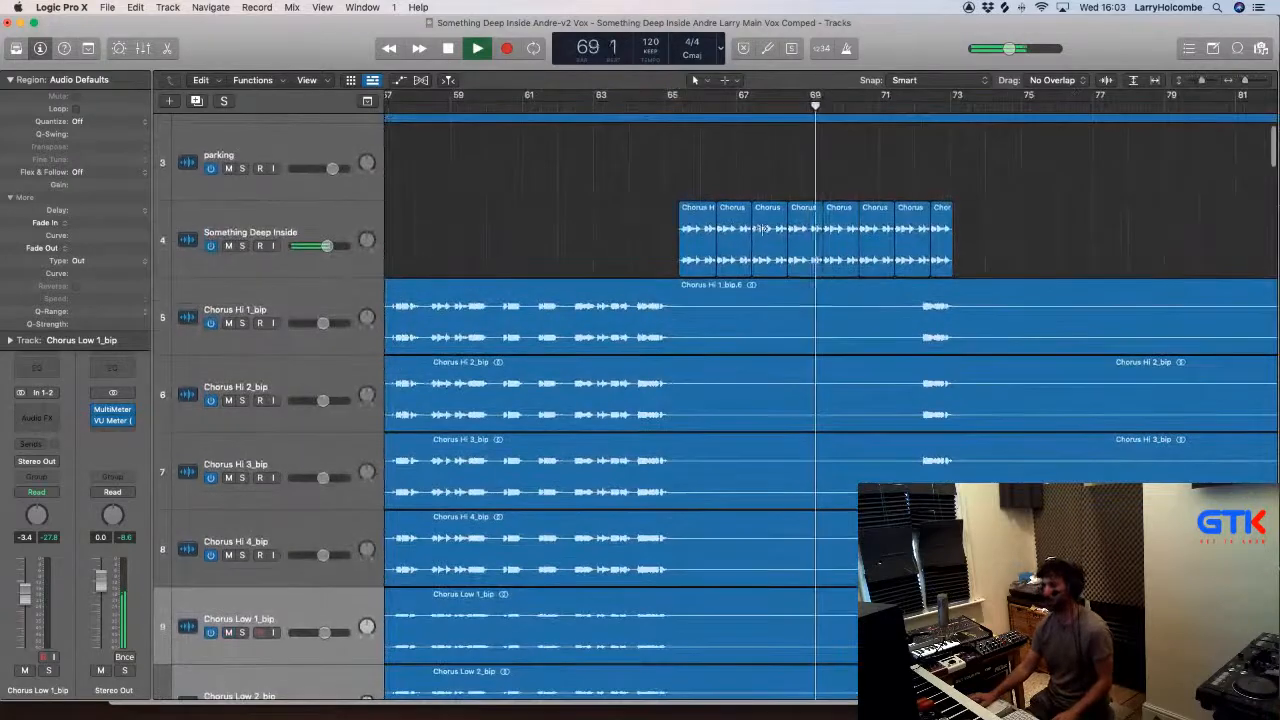
ctrl+alt+click(635, 182)
drag(593, 212, 940, 259)
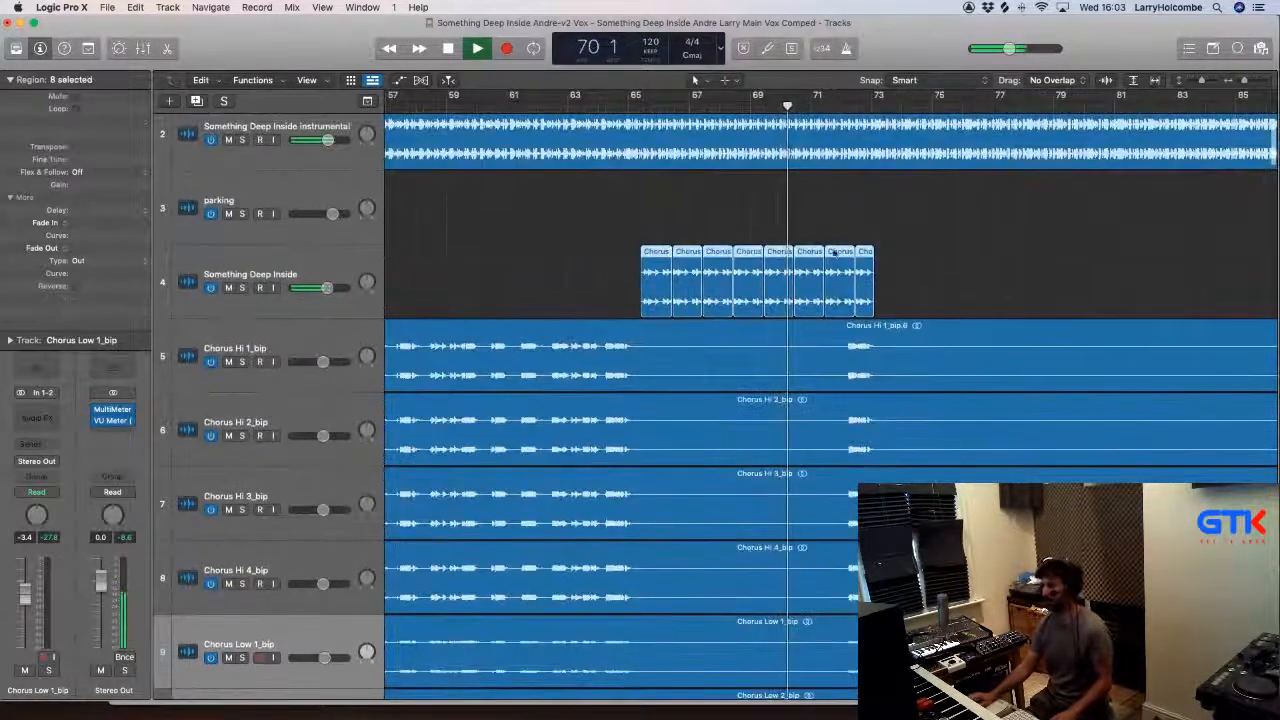
drag(658, 257, 903, 268)
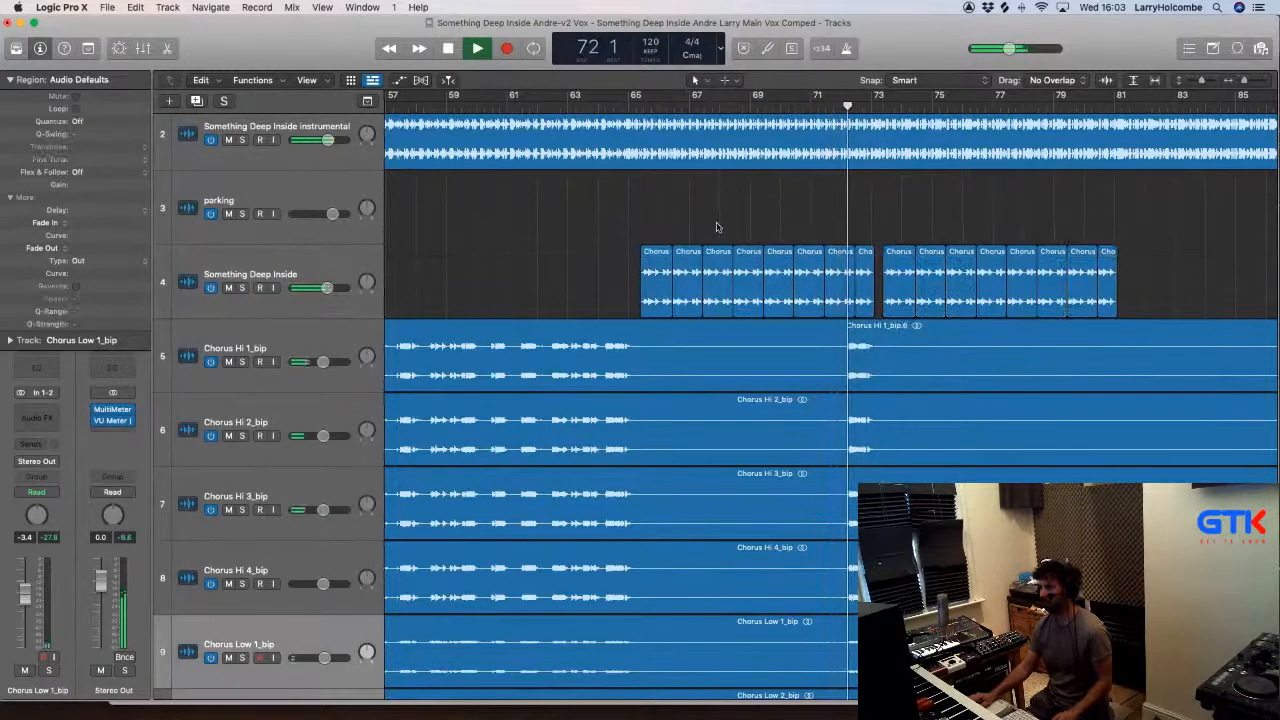
Step: Split off and mute the bar-72 portion of the Something Deep Inside track
drag(762, 214, 832, 248)
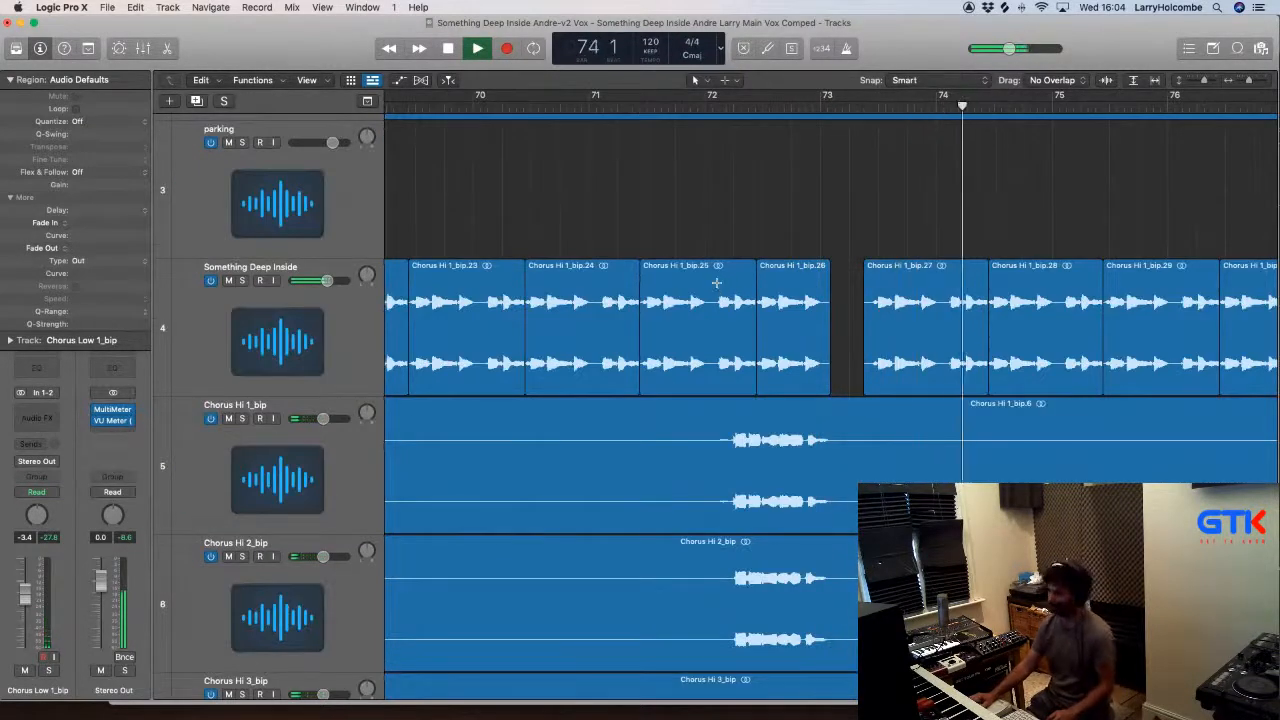
drag(716, 283, 836, 291)
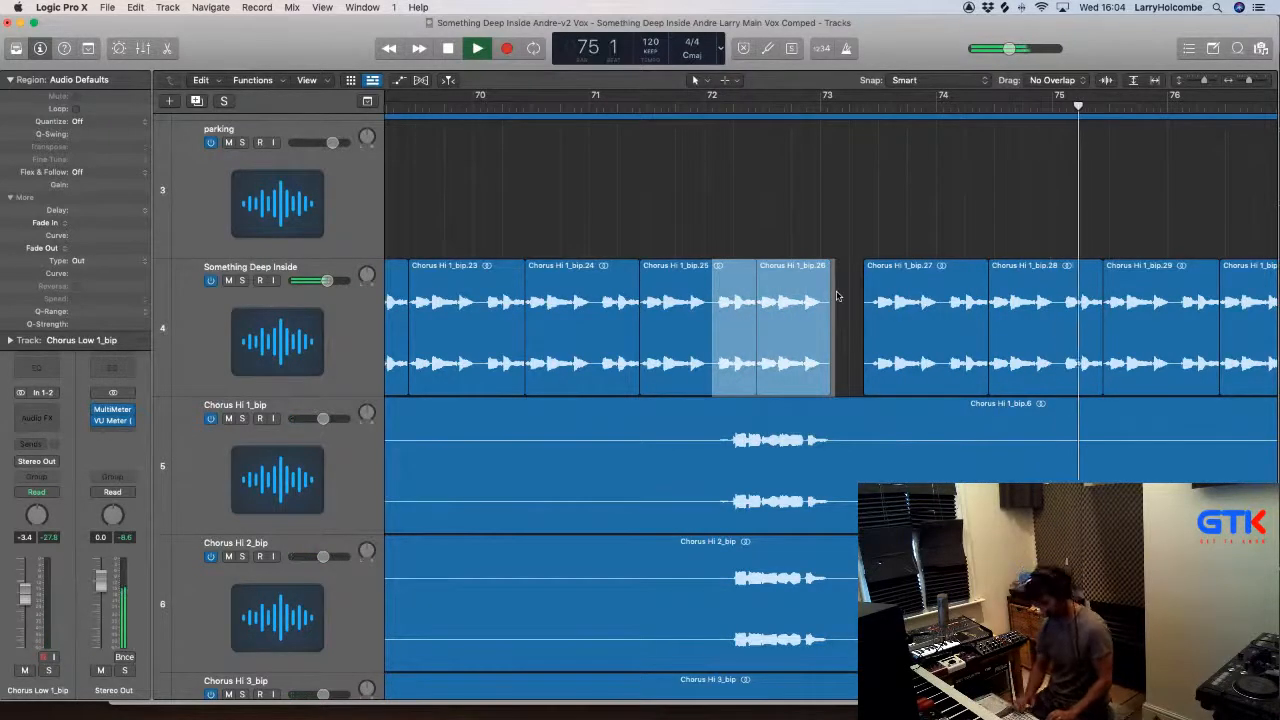
key(ctrl+m)
key(super+Up)
key(super+Up)
key(super+Up)
key(super+Up)
key(super+Up)
key(super+Up)
key(super+Up)
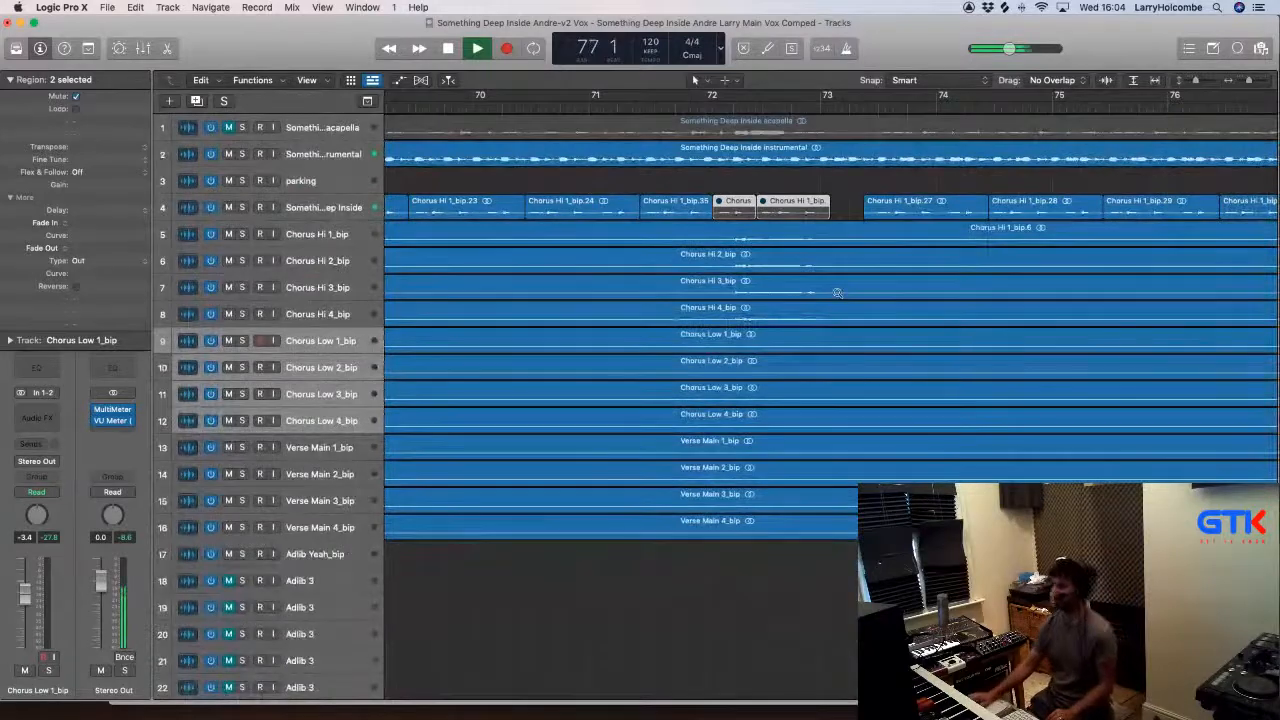
key(super+Up)
key(super+Up)
key(super+Up)
key(super+Up)
key(super+Left)
key(super+Left)
key(super+Left)
key(super+Left)
key(super+Left)
key(super+Left)
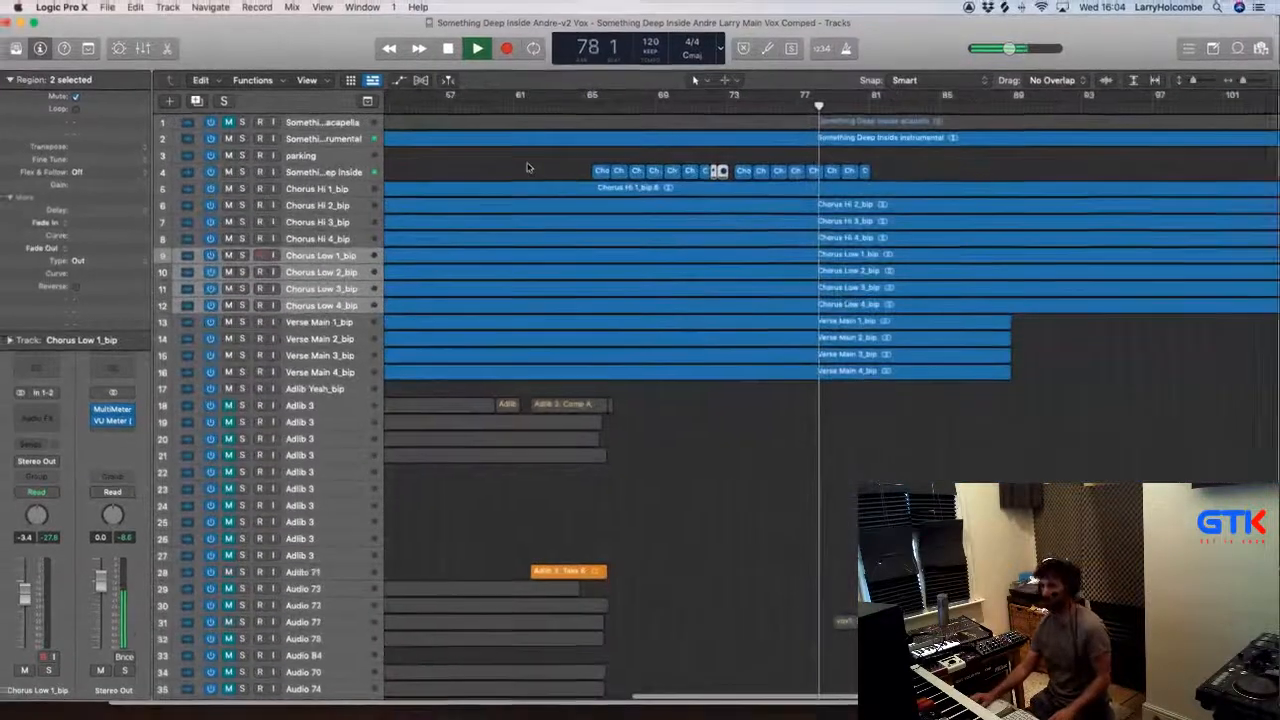
click(528, 165)
Step: Copy all 17 chorus snippet regions to bar 105
drag(588, 150, 1127, 490)
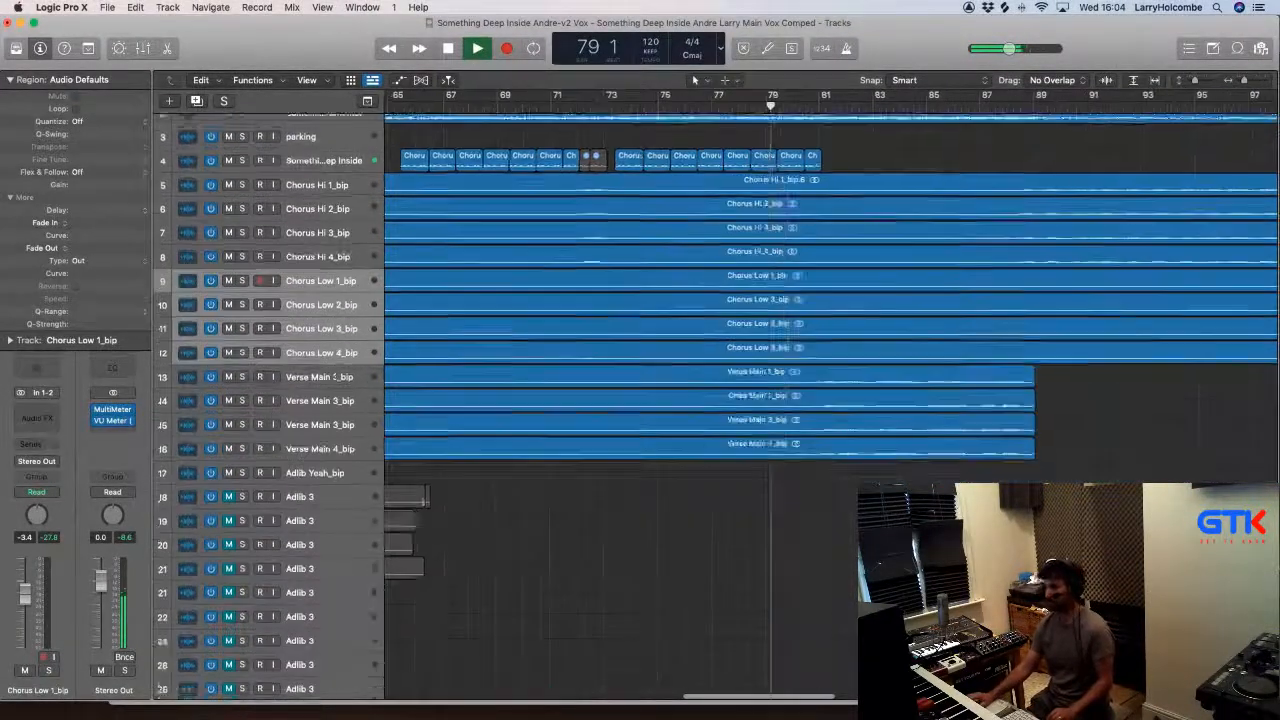
scroll(800, 300, down, 5)
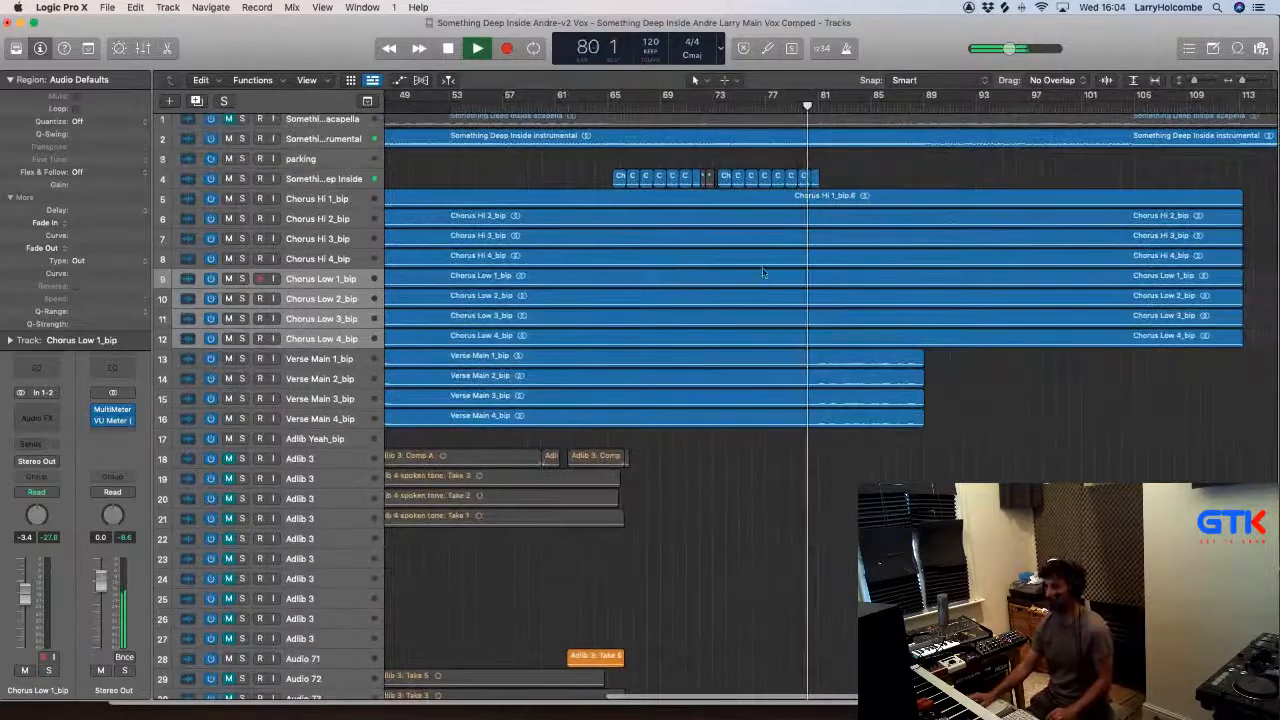
drag(606, 143, 1149, 466)
ctrl+alt+click(1149, 466)
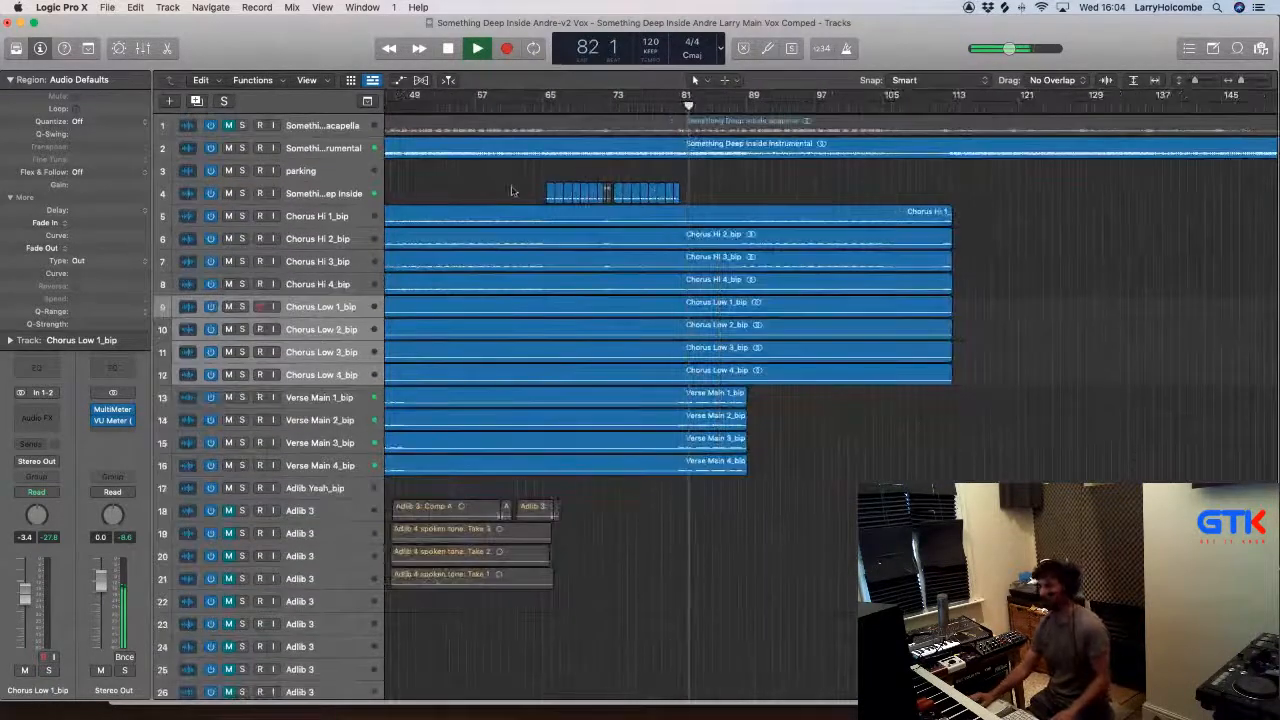
drag(511, 191, 717, 197)
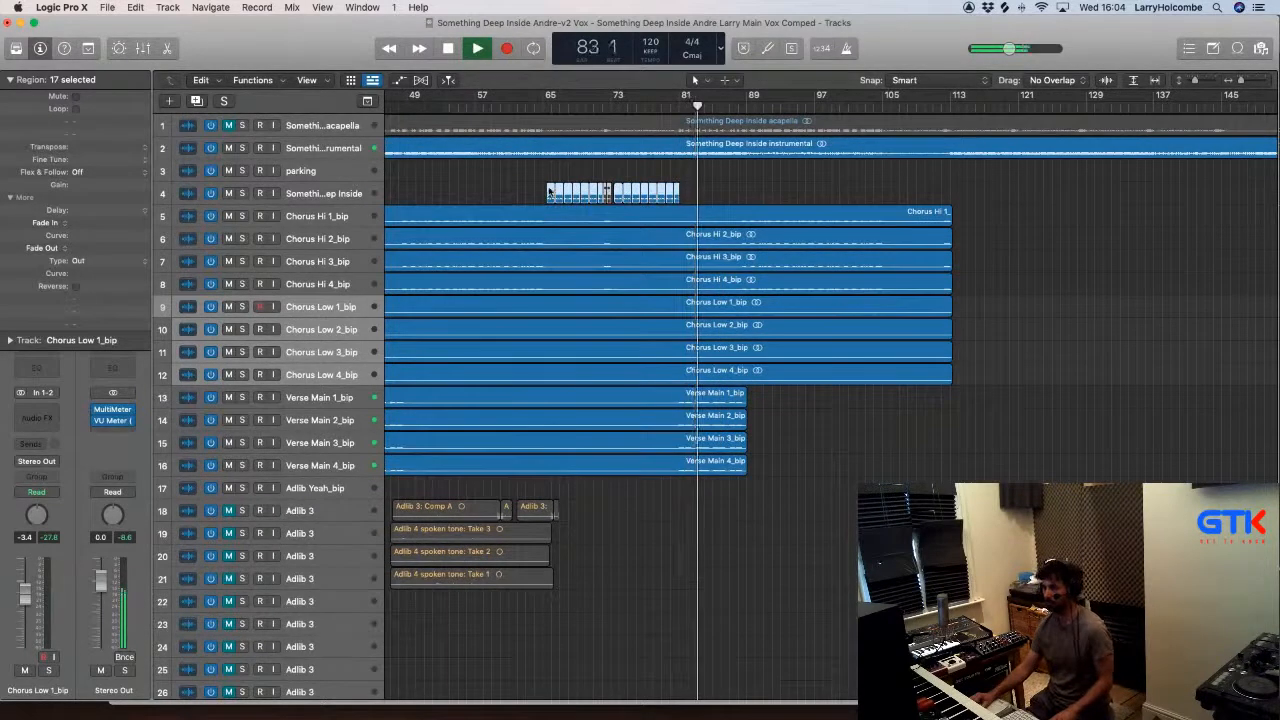
drag(548, 190, 868, 199)
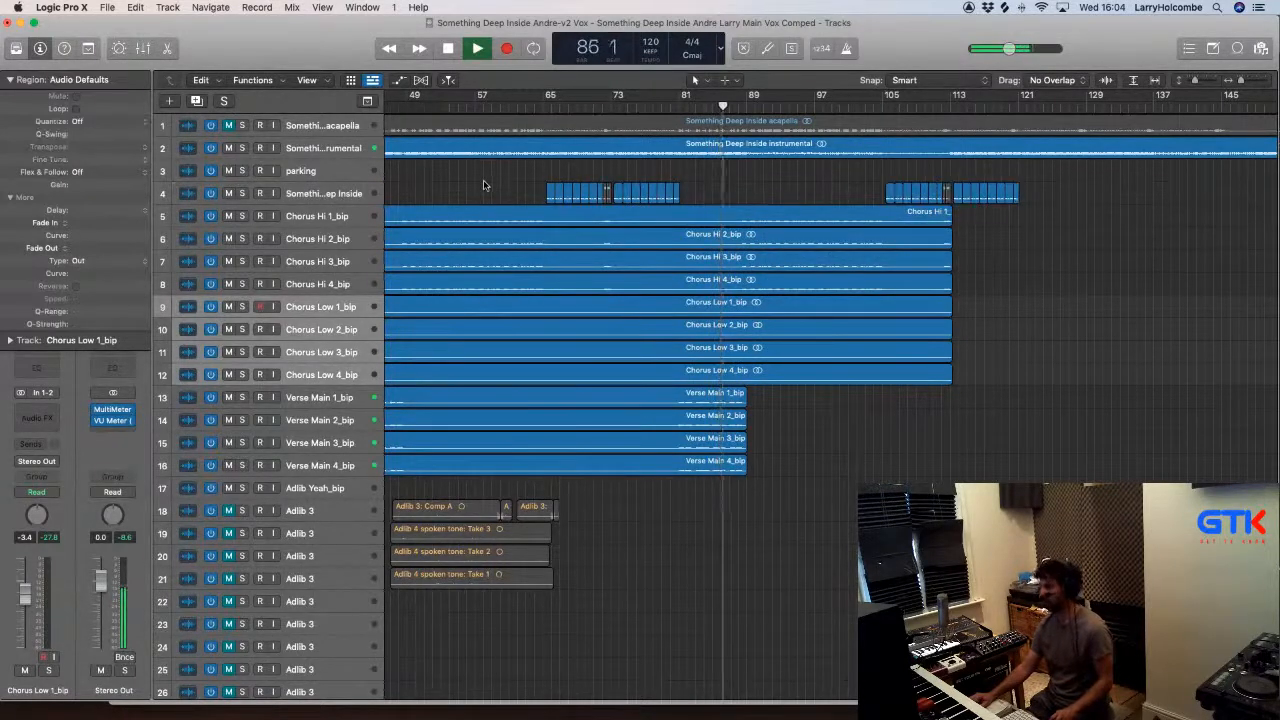
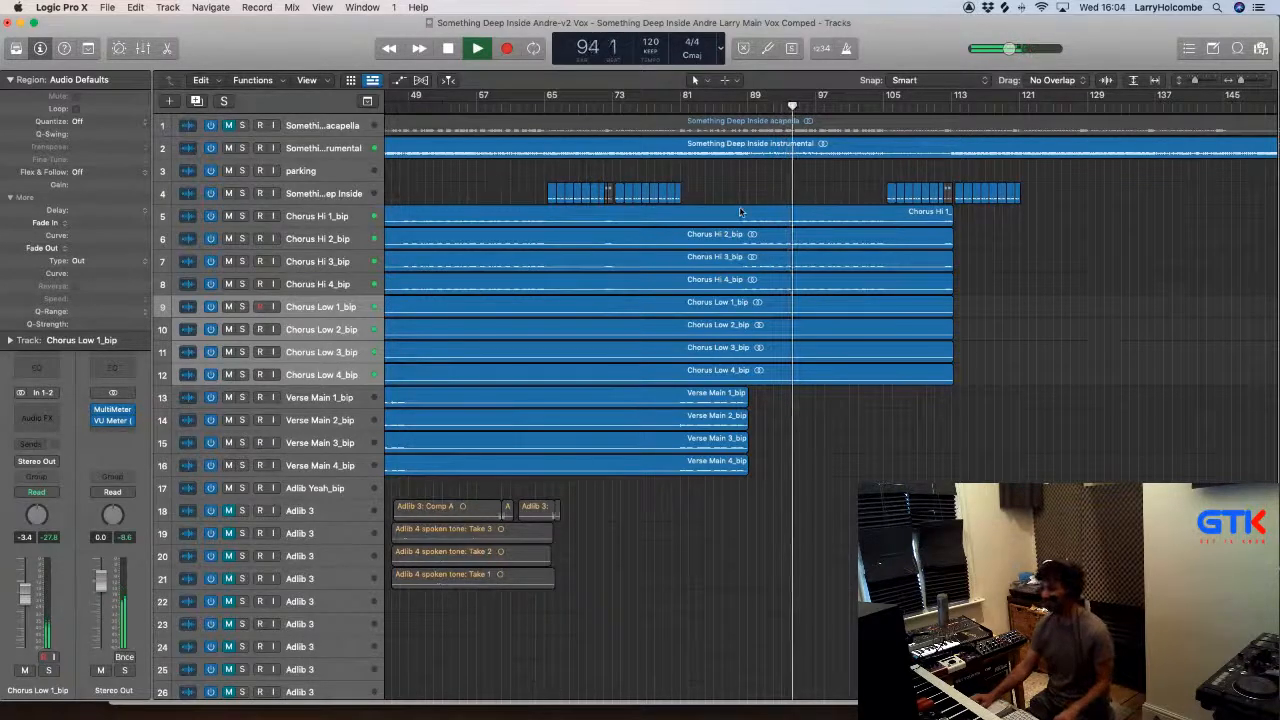
Step: Zoom in and scroll through the chorus vocal regions to review the arrangement
drag(631, 155, 1032, 450)
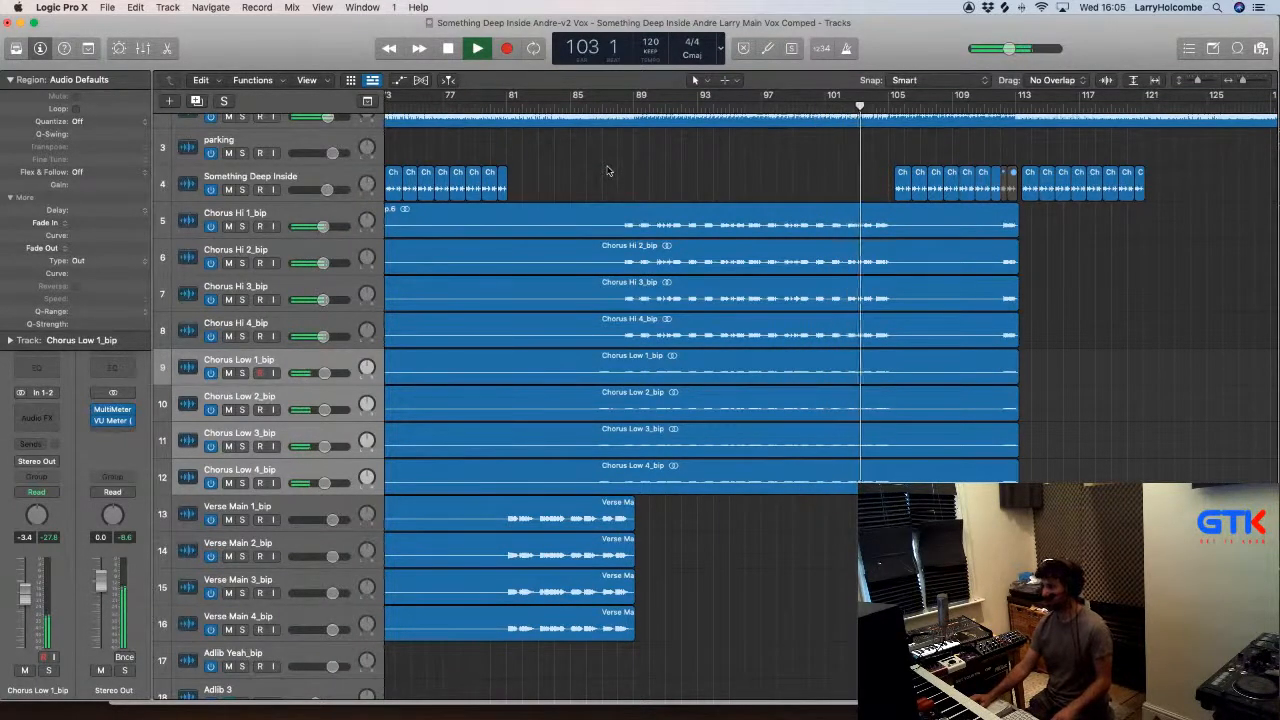
drag(815, 183, 1140, 190)
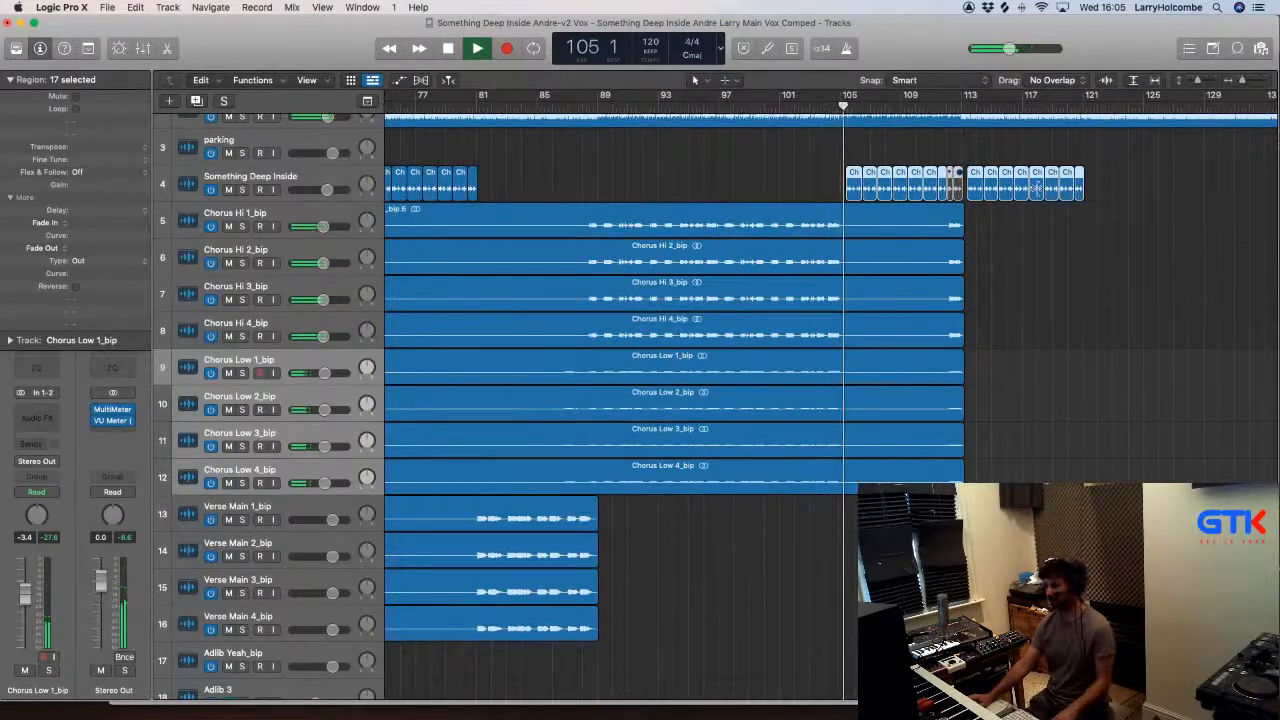
scroll(946, 188, right, 1)
click(800, 178)
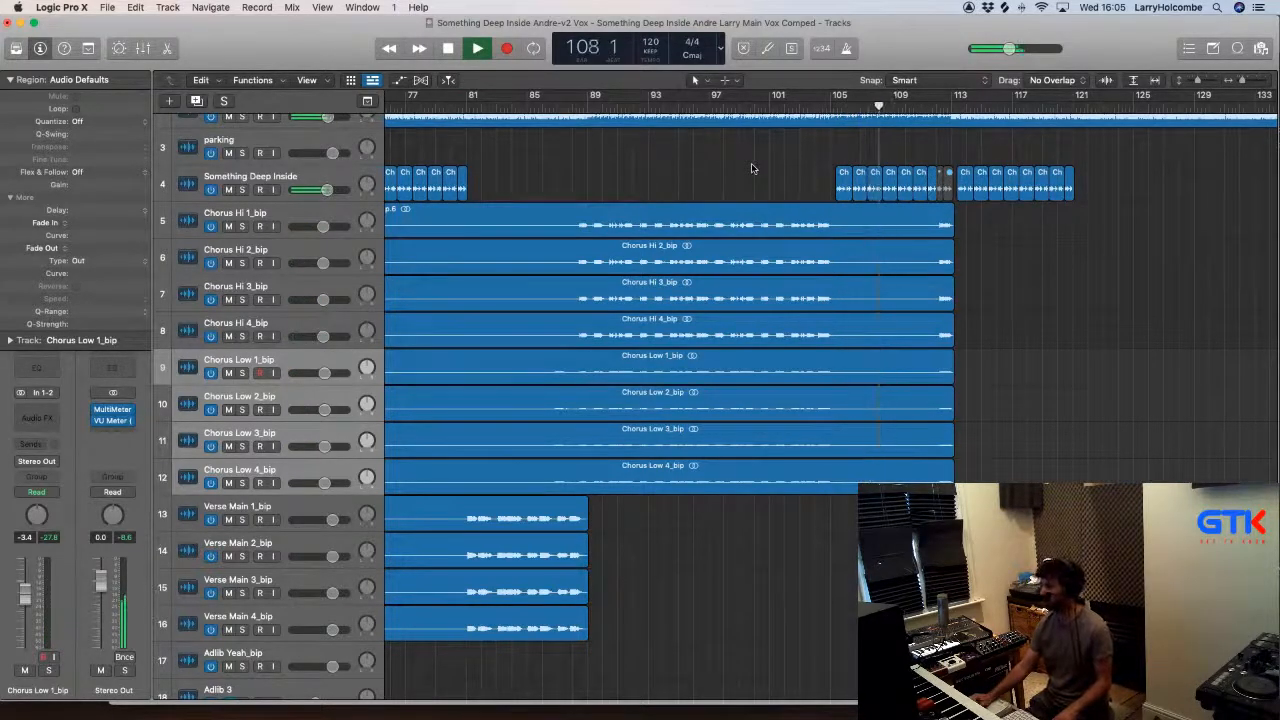
scroll(752, 168, down, 1)
scroll(752, 168, right, 2)
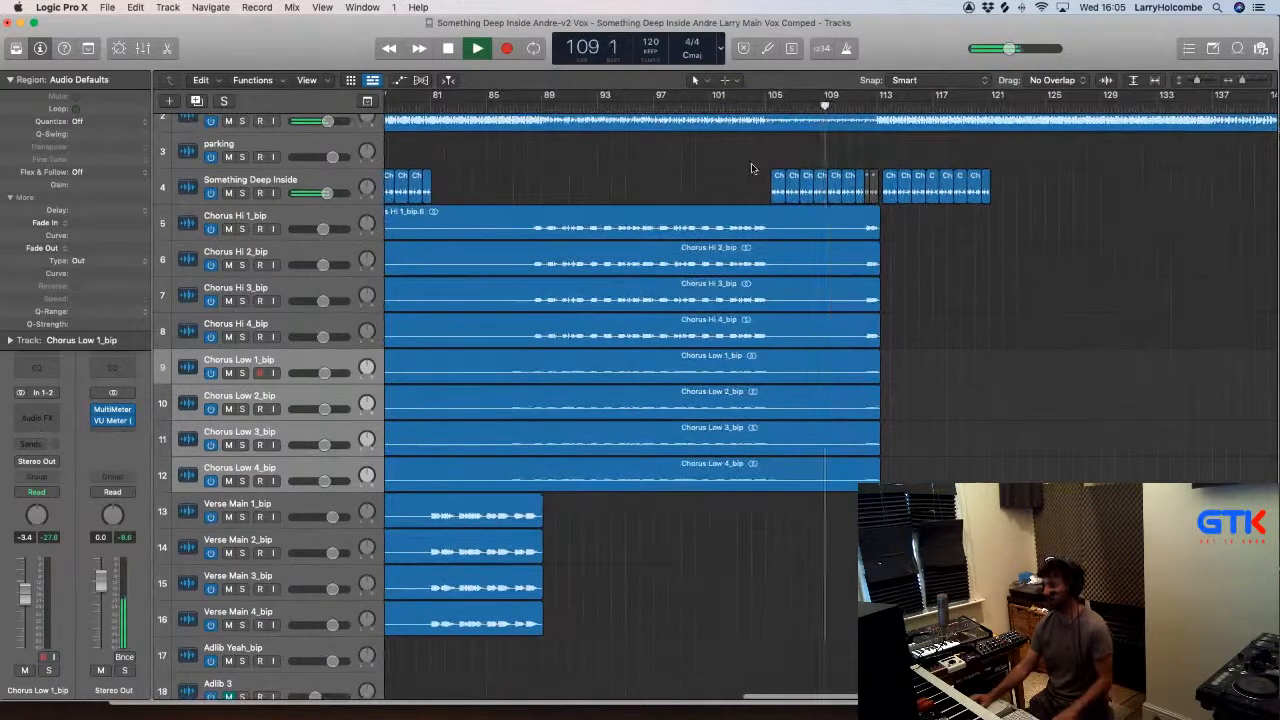
scroll(698, 172, down, 2)
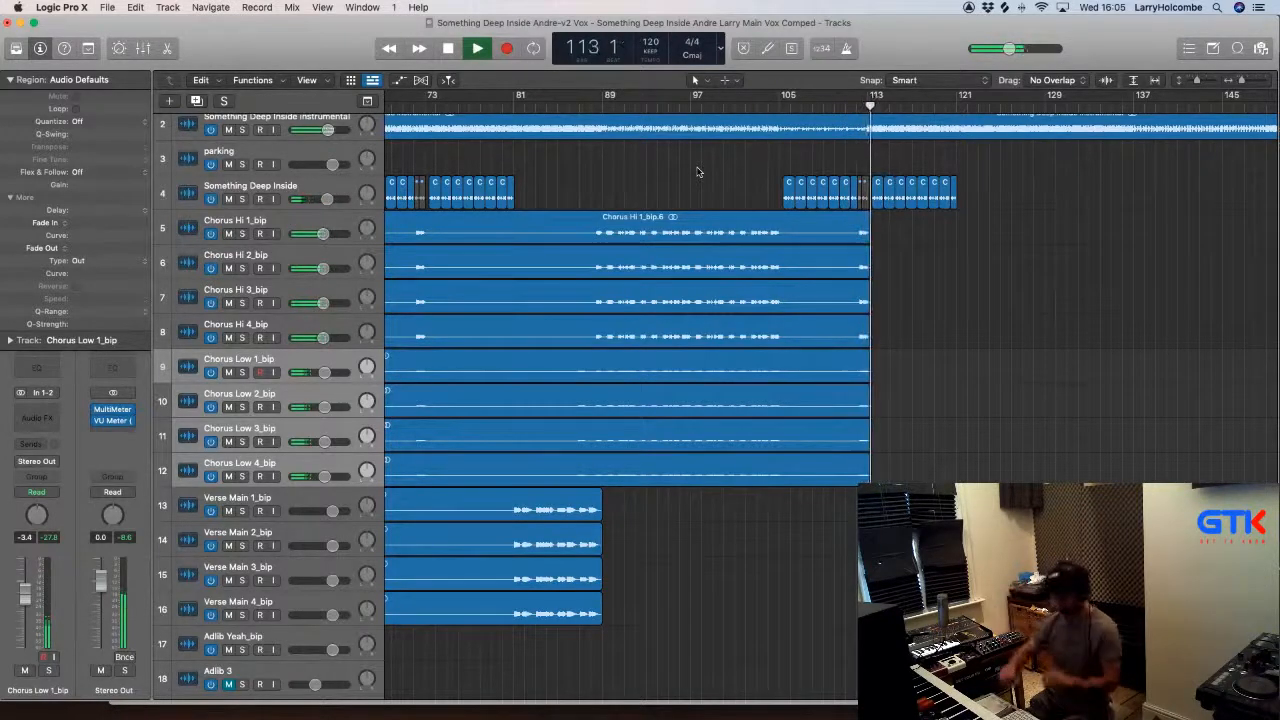
scroll(717, 173, down, 1)
scroll(717, 173, down, 2)
scroll(717, 174, left, 4)
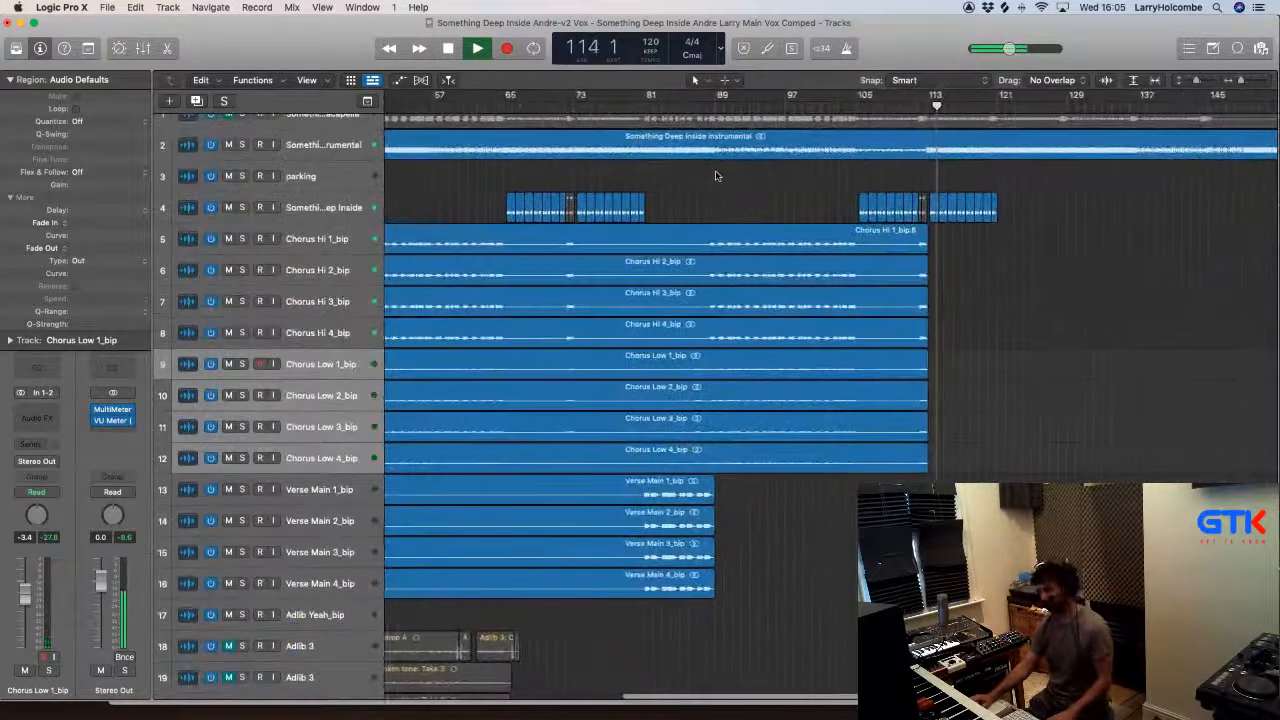
scroll(546, 180, left, 5)
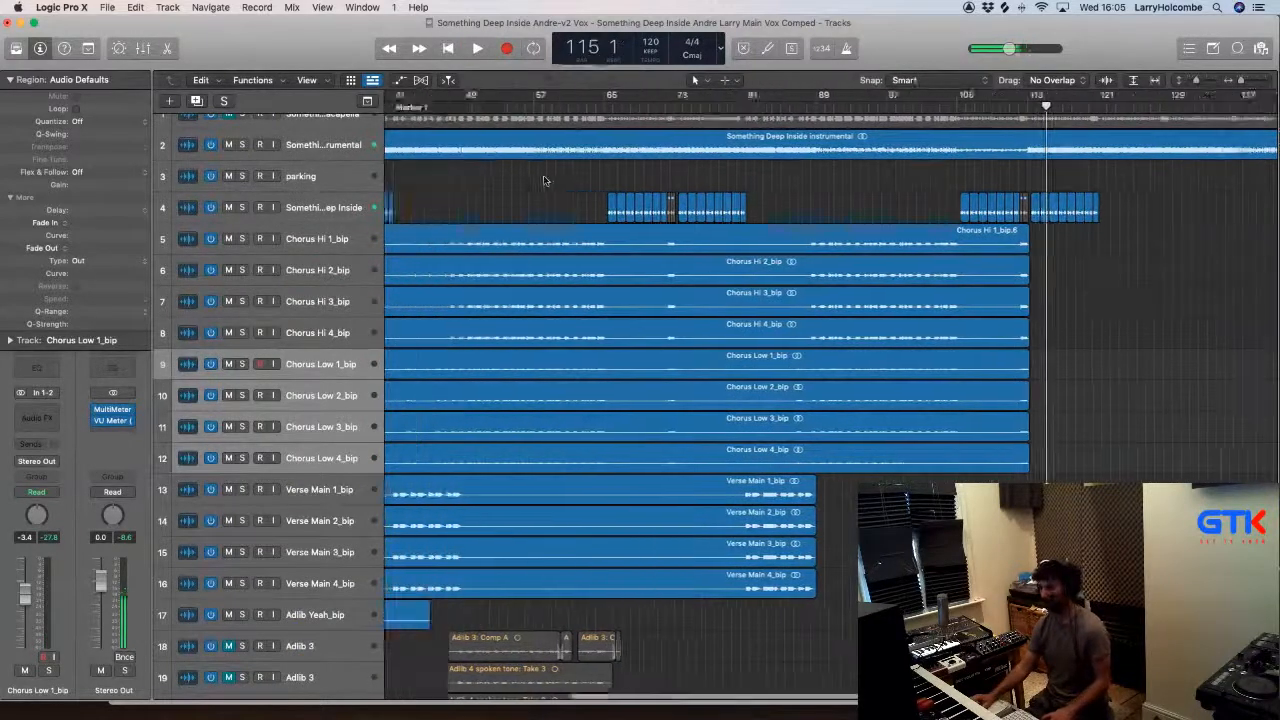
Step: Restart playback from around bar 123 to audition the later section
key(space)
scroll(858, 213, down, 1)
scroll(858, 213, right, 5)
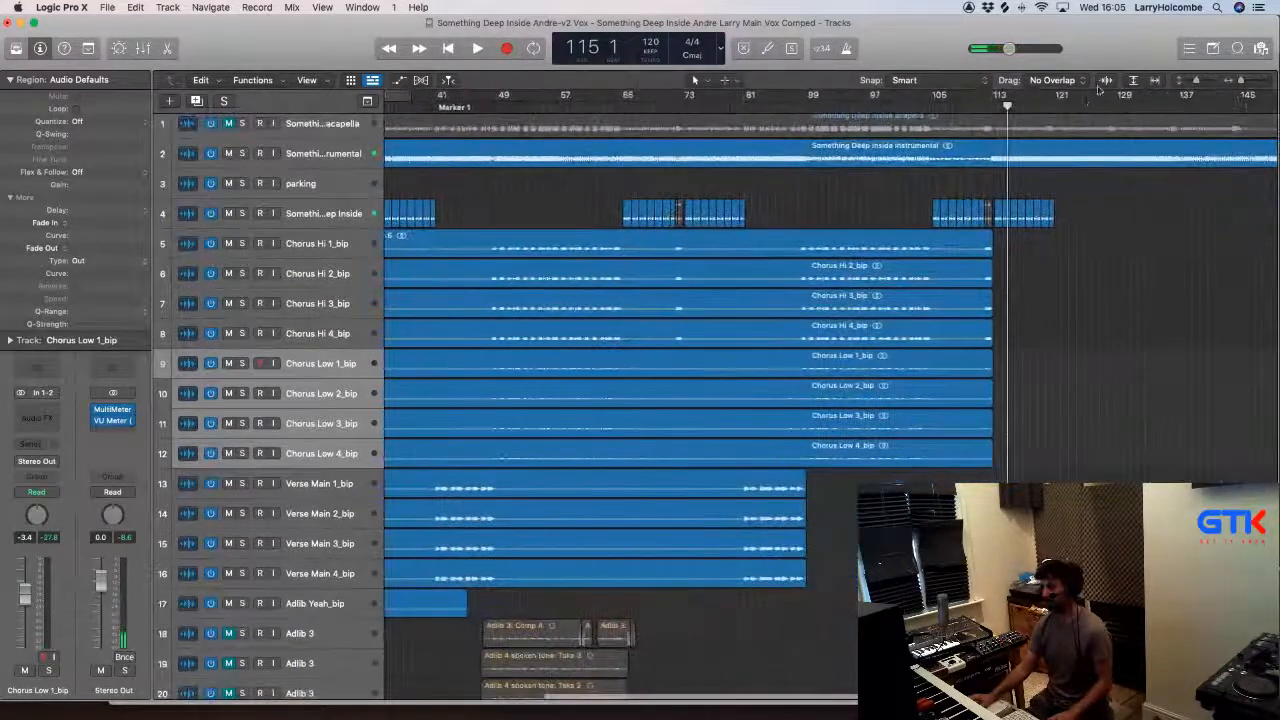
click(1070, 107)
key(space)
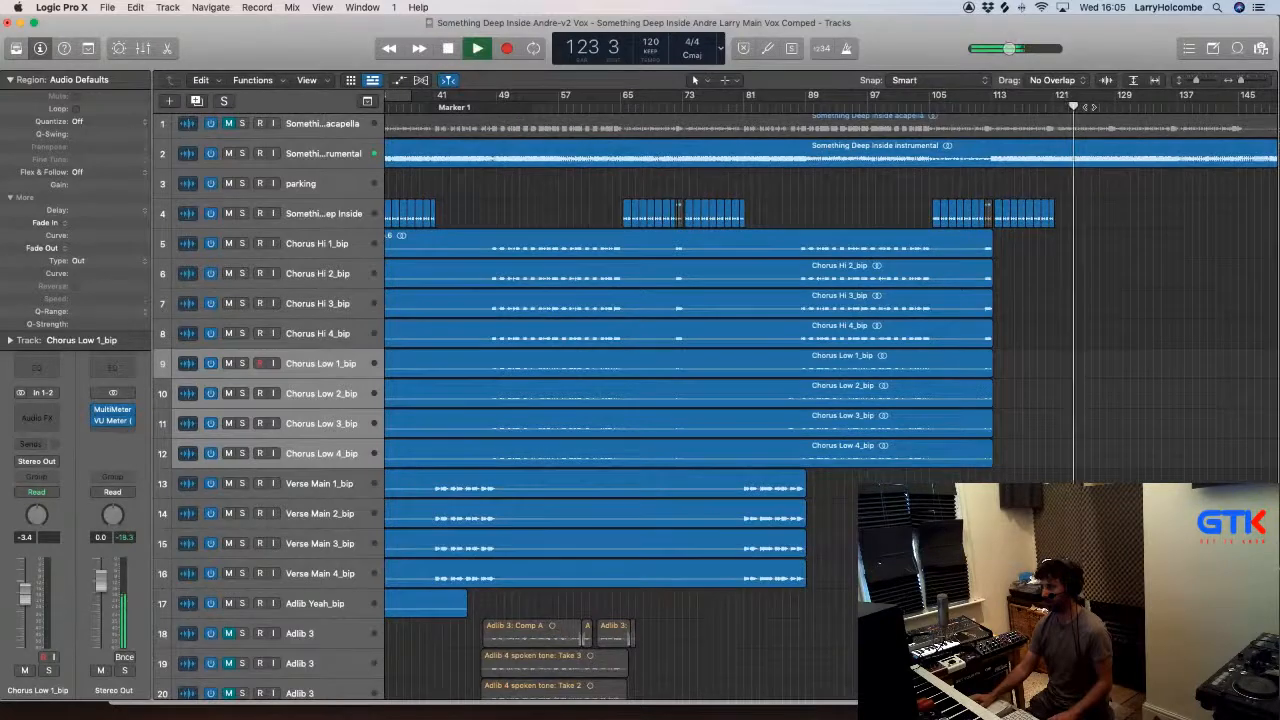
scroll(1120, 108, down, 3)
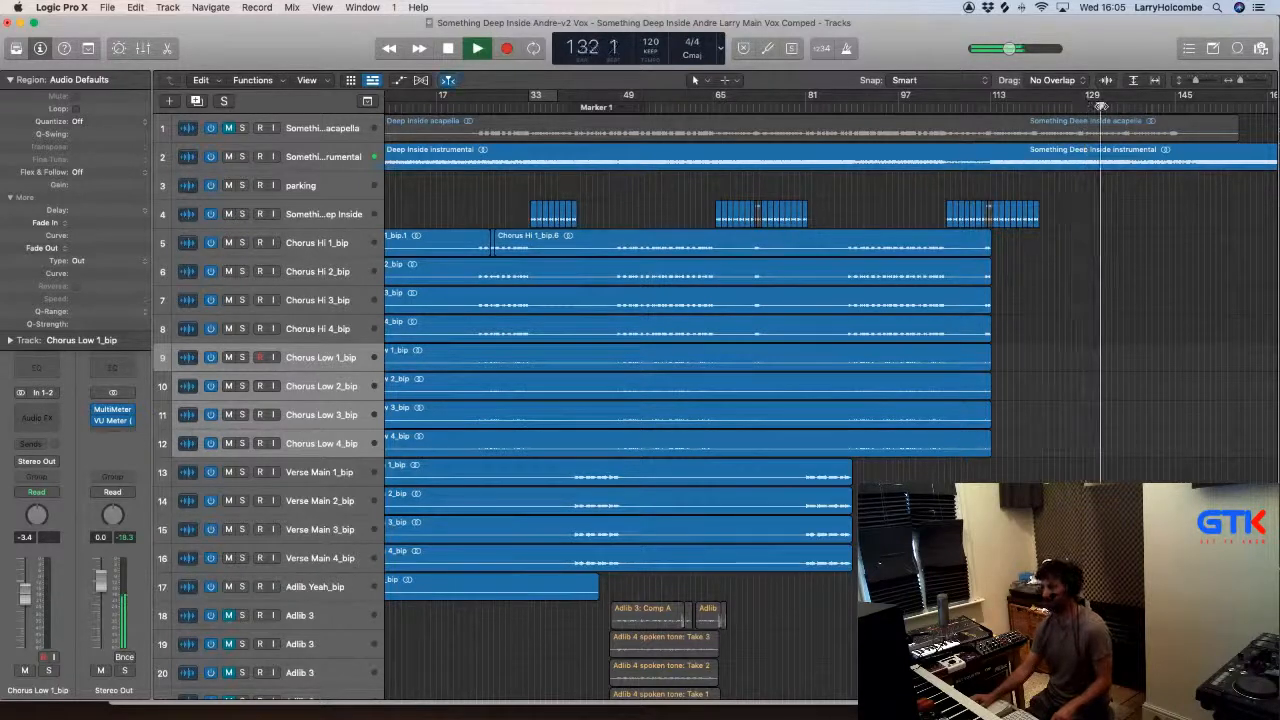
key(space)
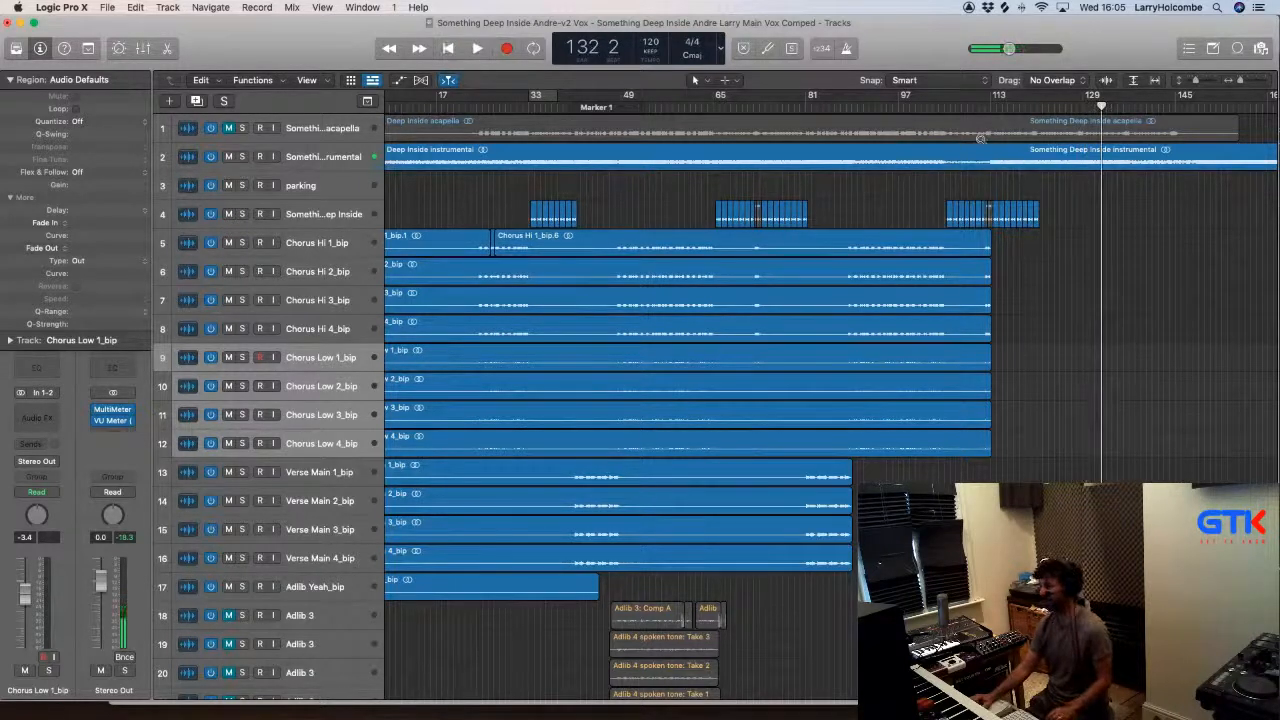
Step: Zoom in on the later bars of tracks 1-8 and keep listening through them
drag(981, 138, 1262, 340)
key(space)
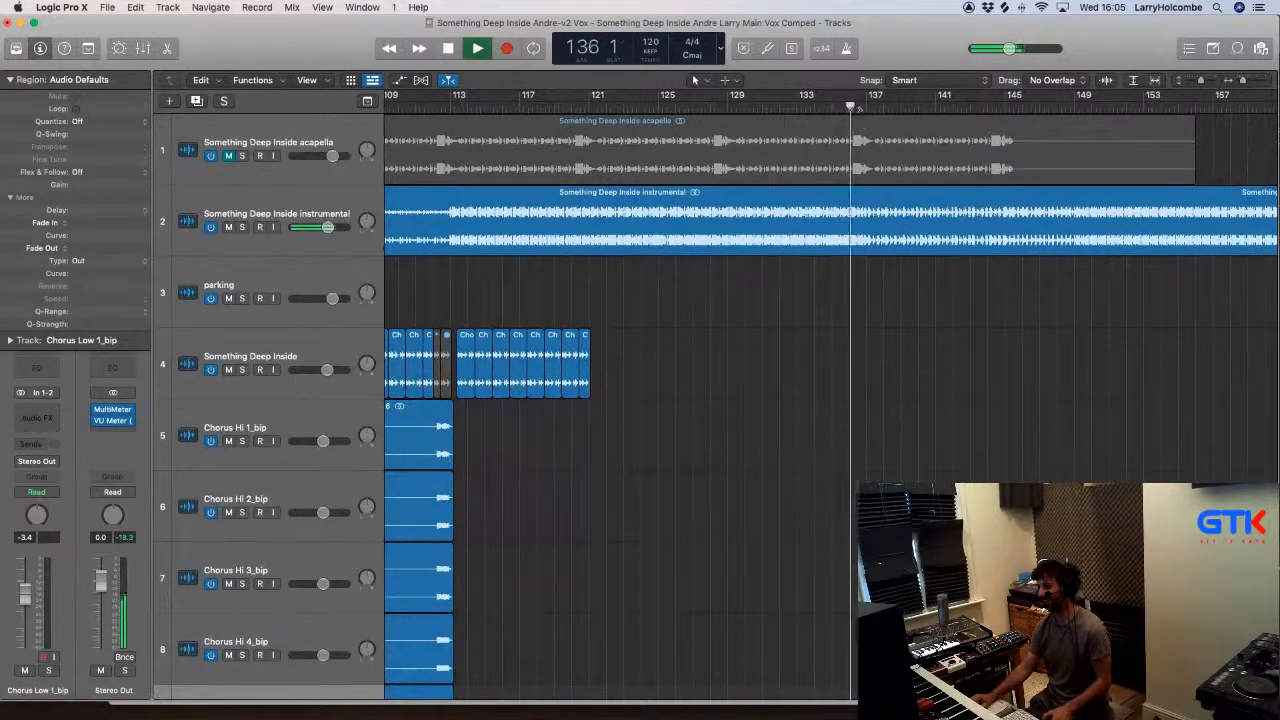
scroll(901, 132, down, 2)
scroll(901, 132, right, 1)
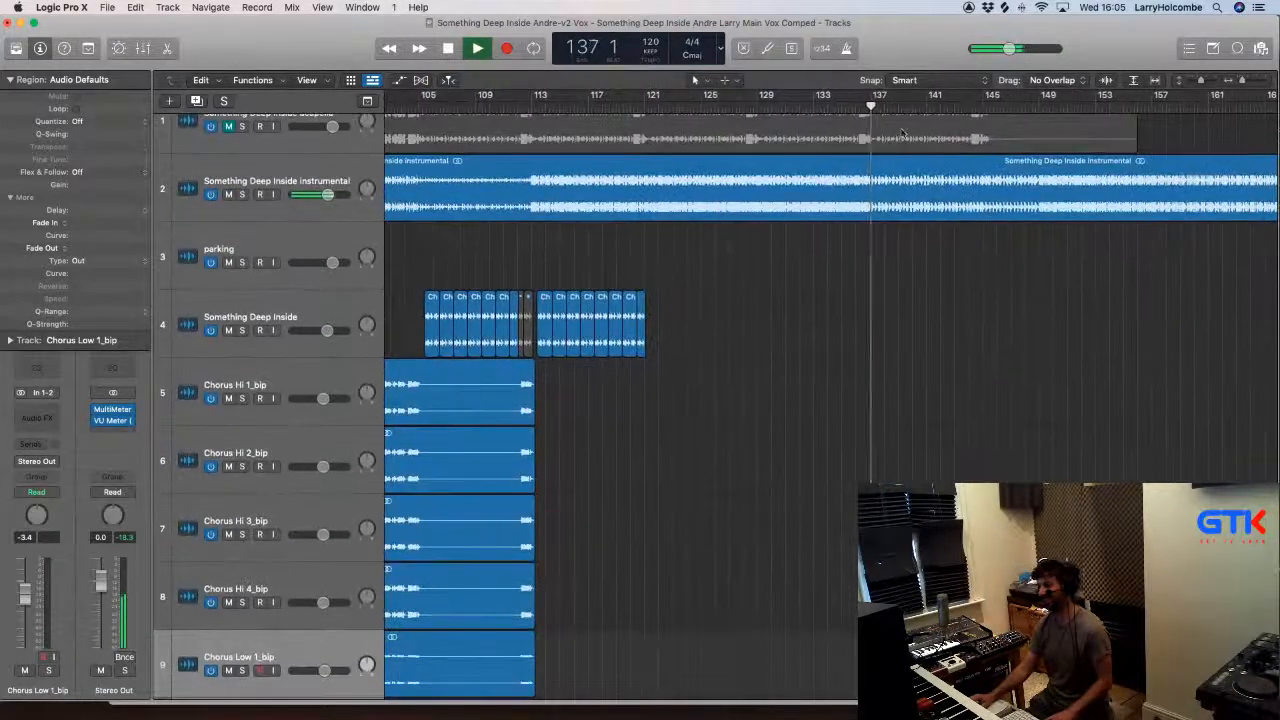
scroll(552, 290, left, 1)
scroll(601, 298, down, 2)
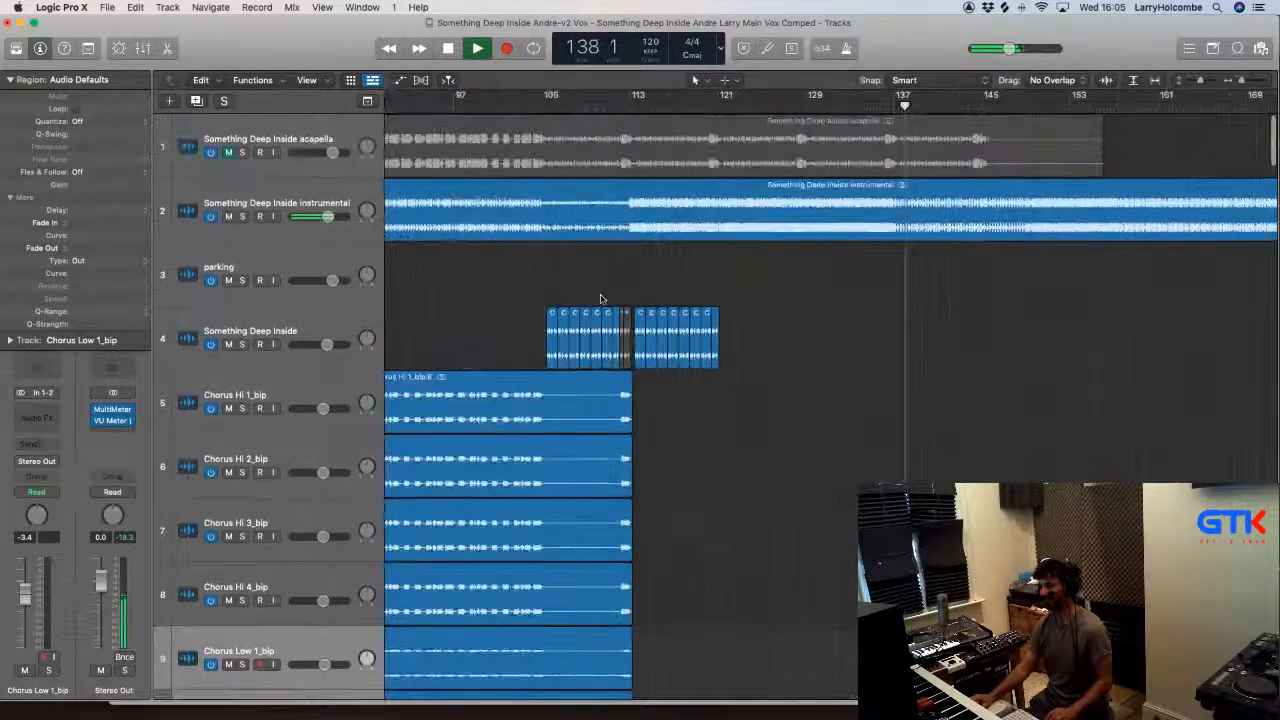
scroll(998, 210, down, 3)
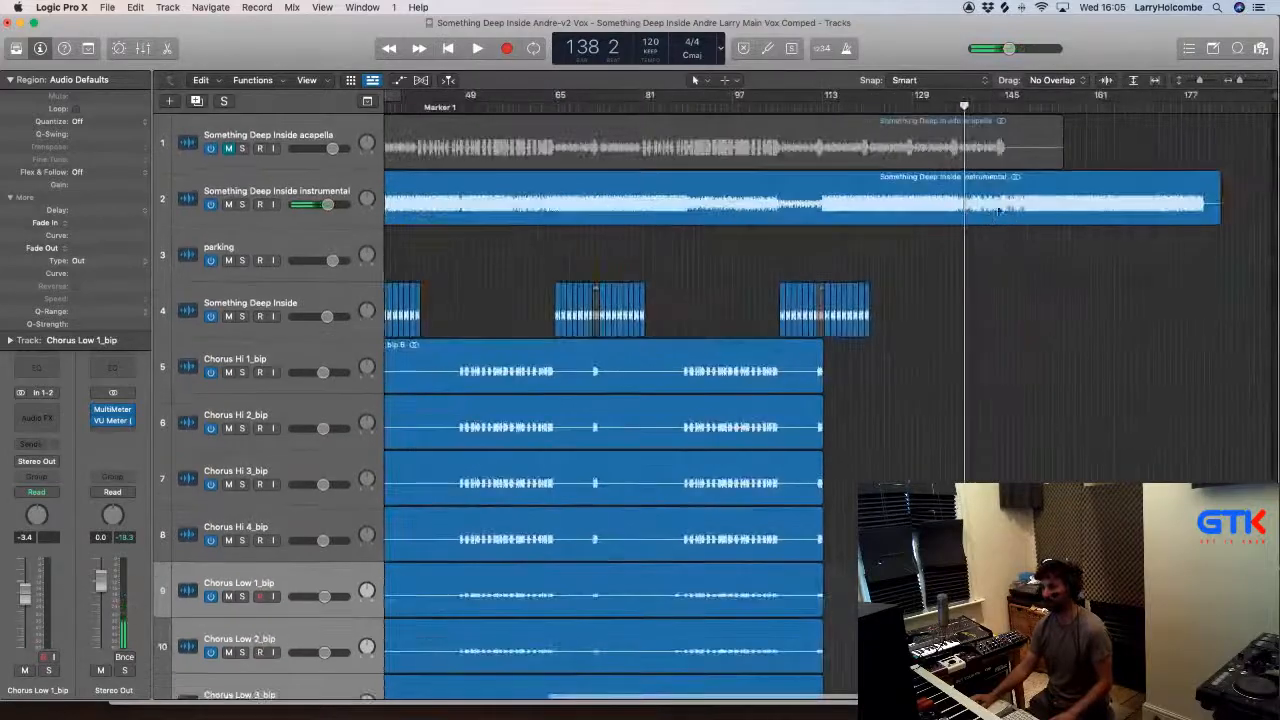
scroll(1008, 209, left, 1)
scroll(1012, 209, down, 5)
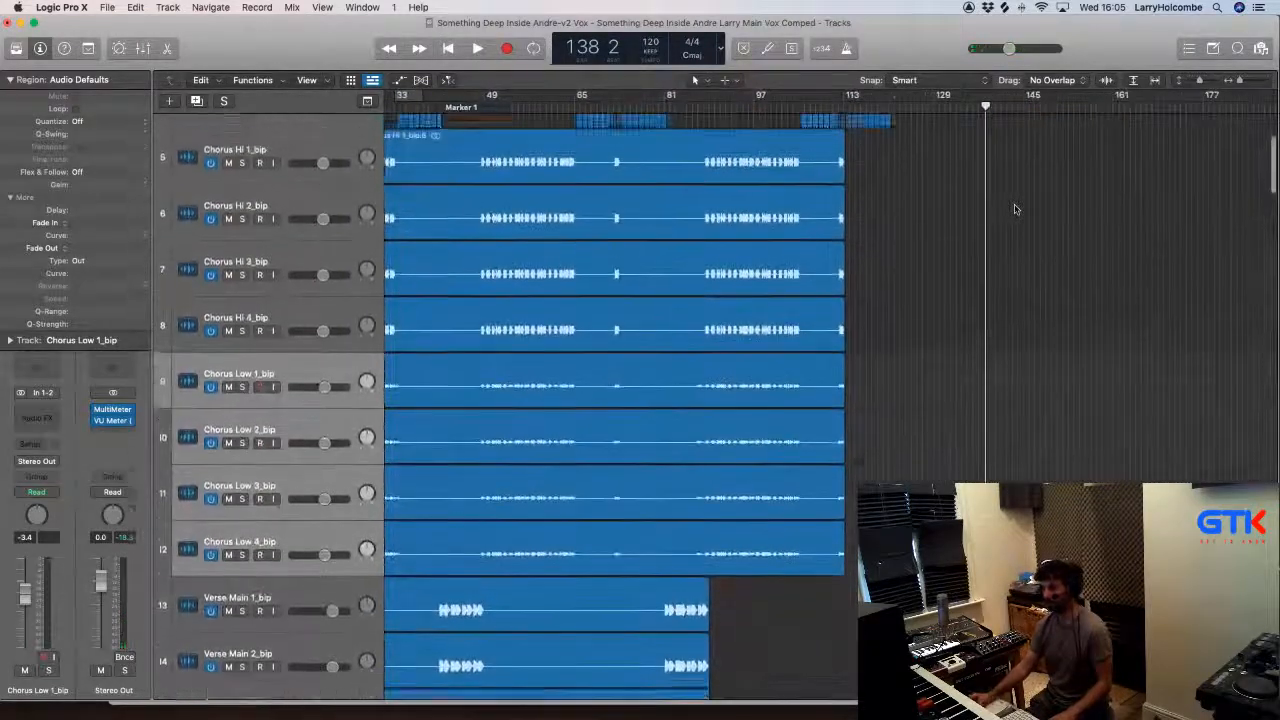
scroll(1016, 209, up, 1)
scroll(1016, 208, left, 3)
Step: Fit all tracks and the full song on screen, deselect Adlib, and cycle bar 1 to the end
key(super+Up)
key(super+Up)
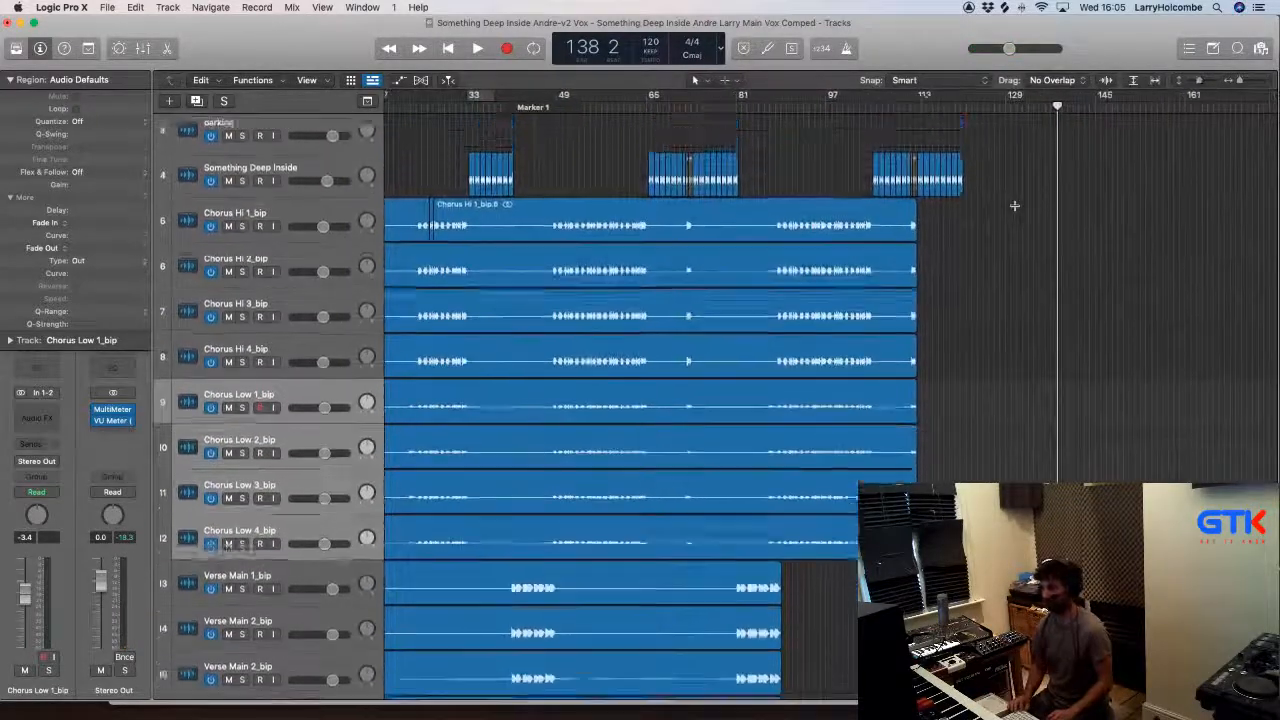
key(super+Up)
key(super+Up)
key(super+Up)
scroll(532, 522, left, 4)
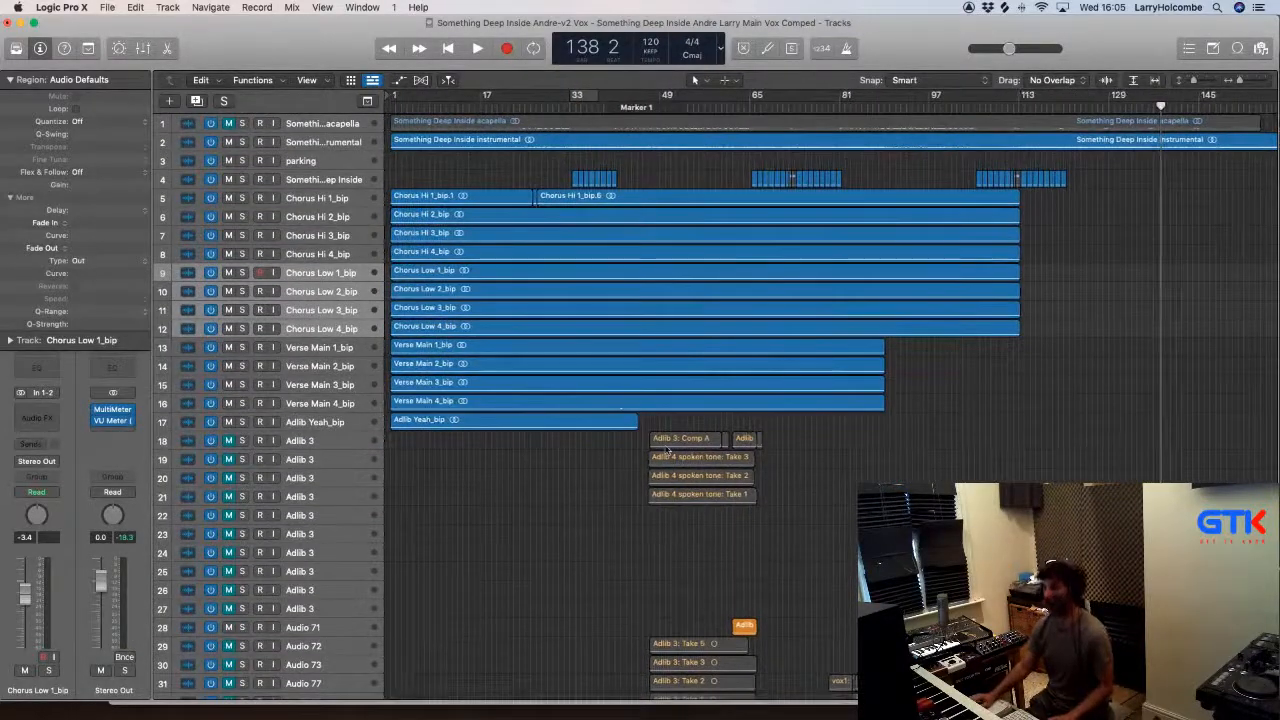
key(super+Left)
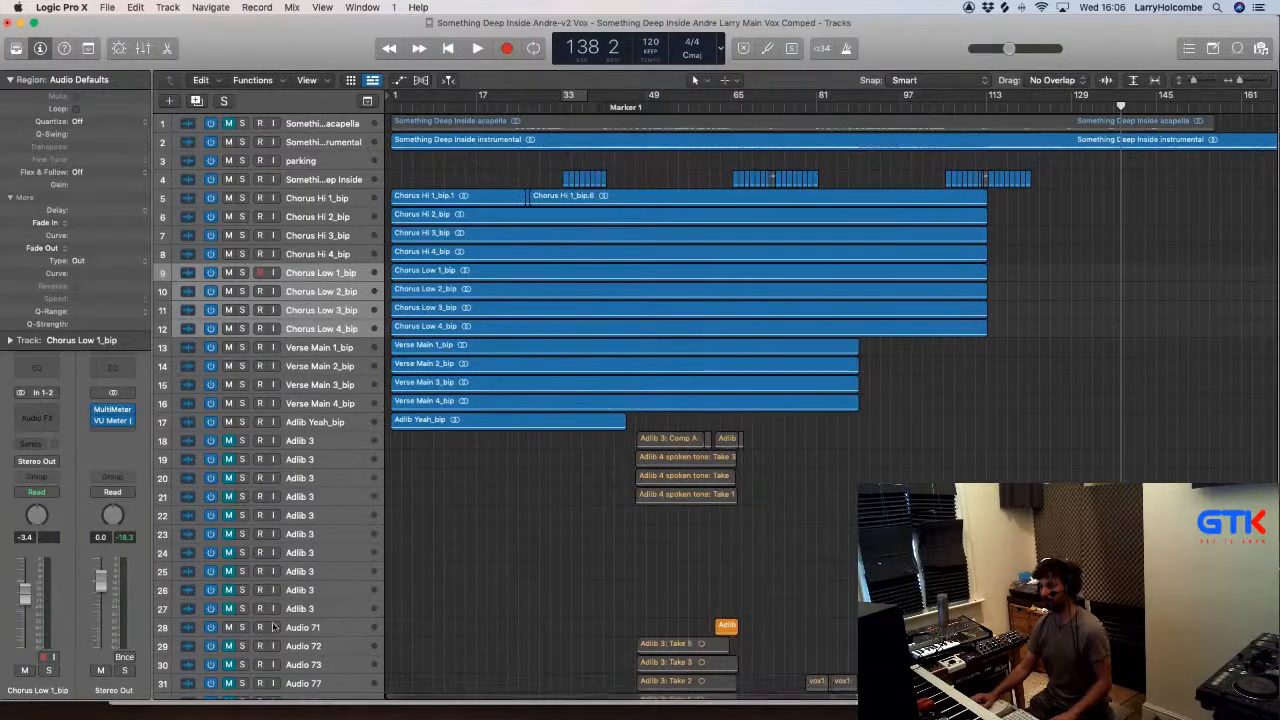
click(597, 543)
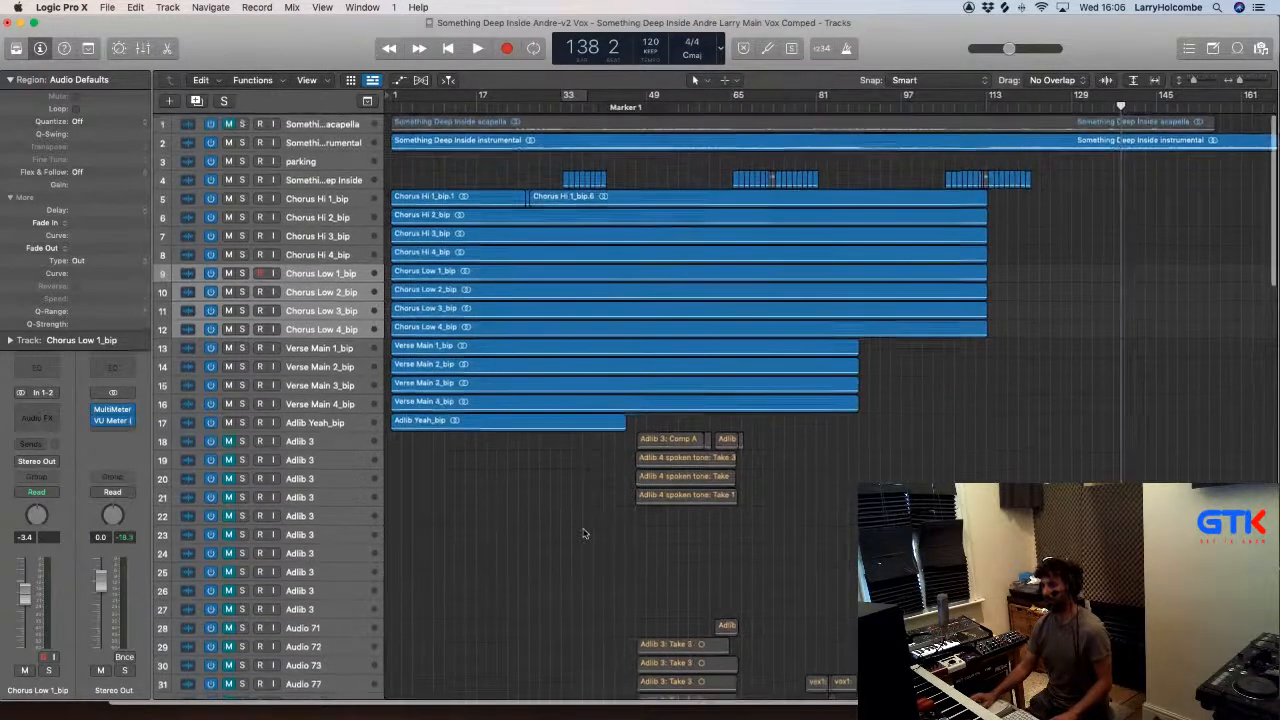
drag(398, 97, 1212, 216)
scroll(1212, 217, left, 5)
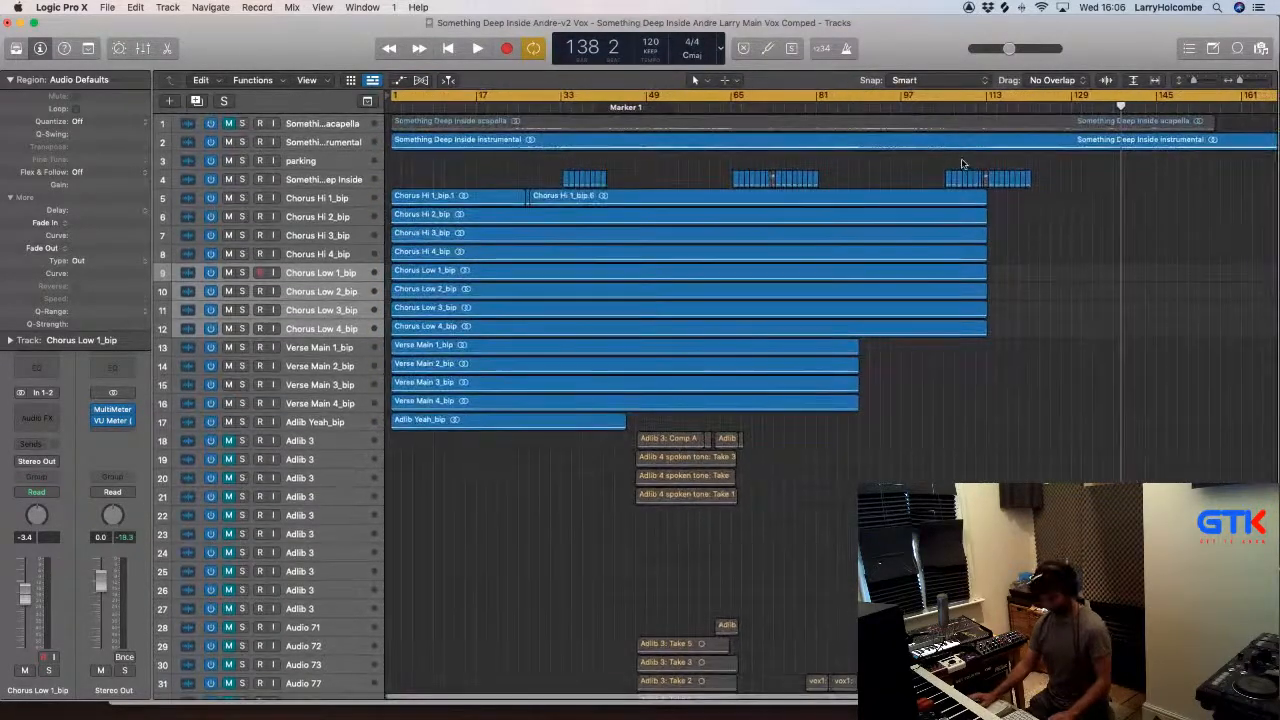
Step: Bounce the mix as MP3 only at a 192 kbps stereo bit rate
key(super+b)
click(107, 7)
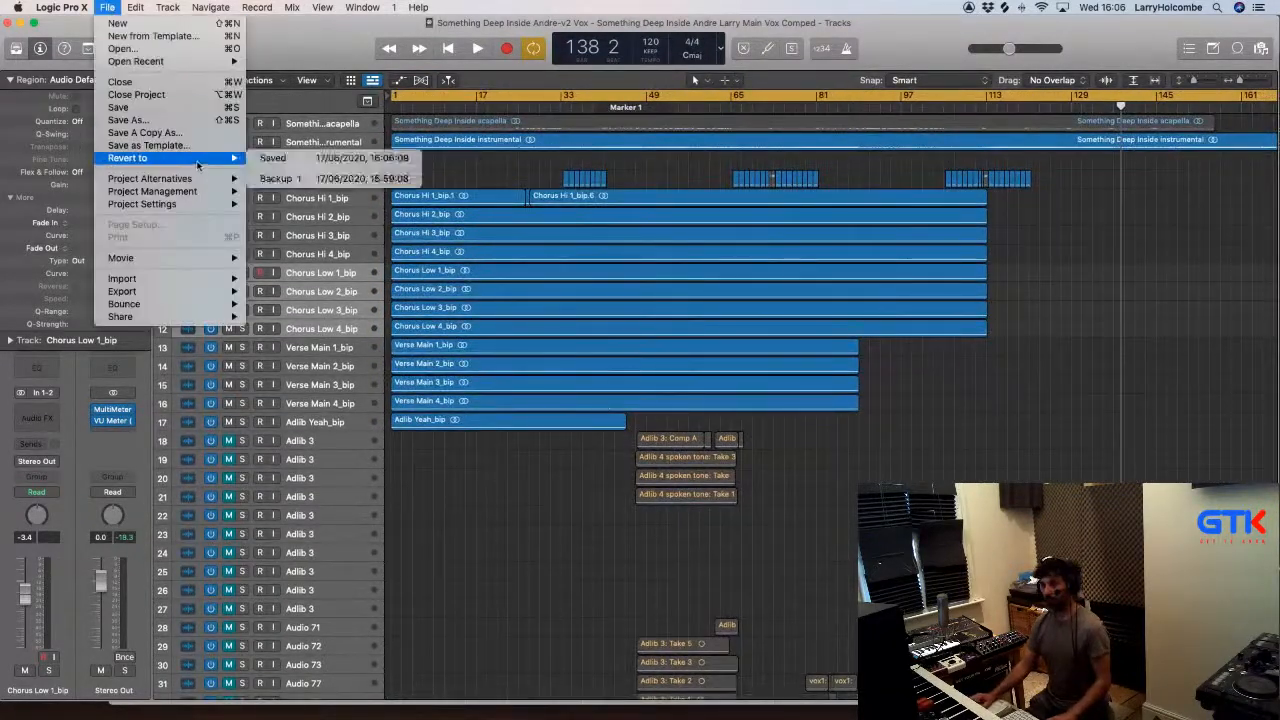
mouse_move(190, 190)
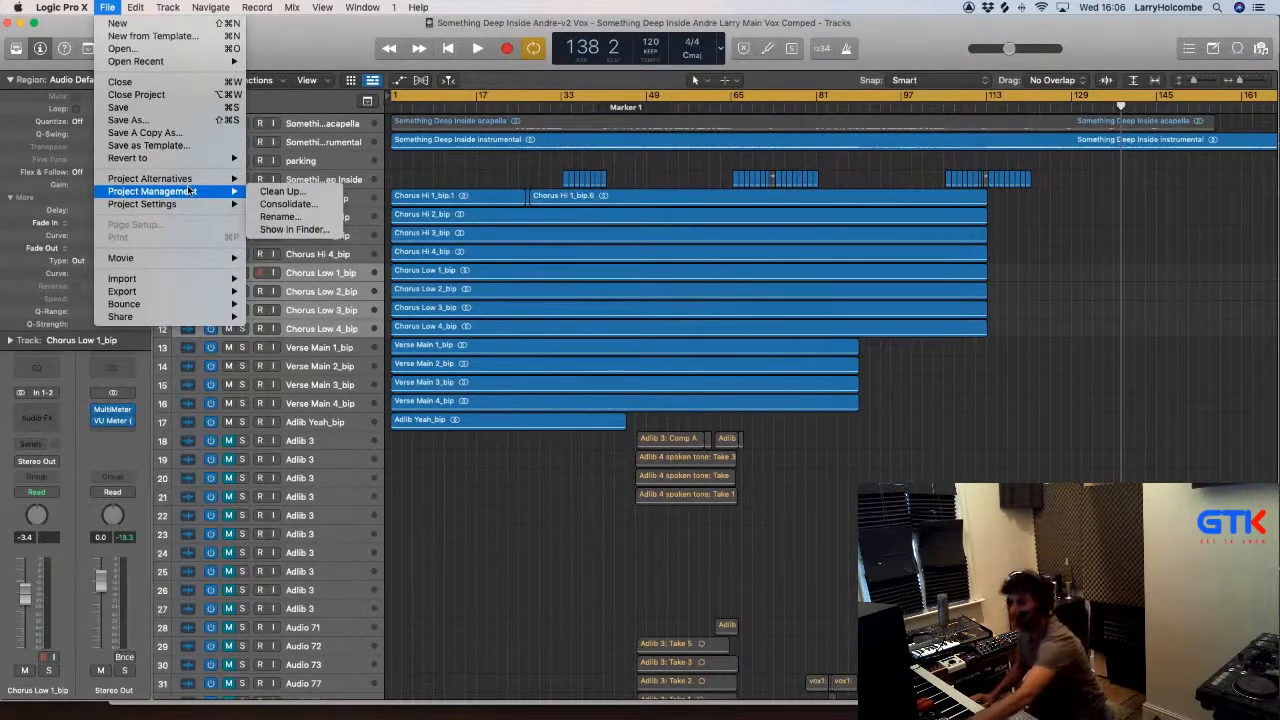
key(super+b)
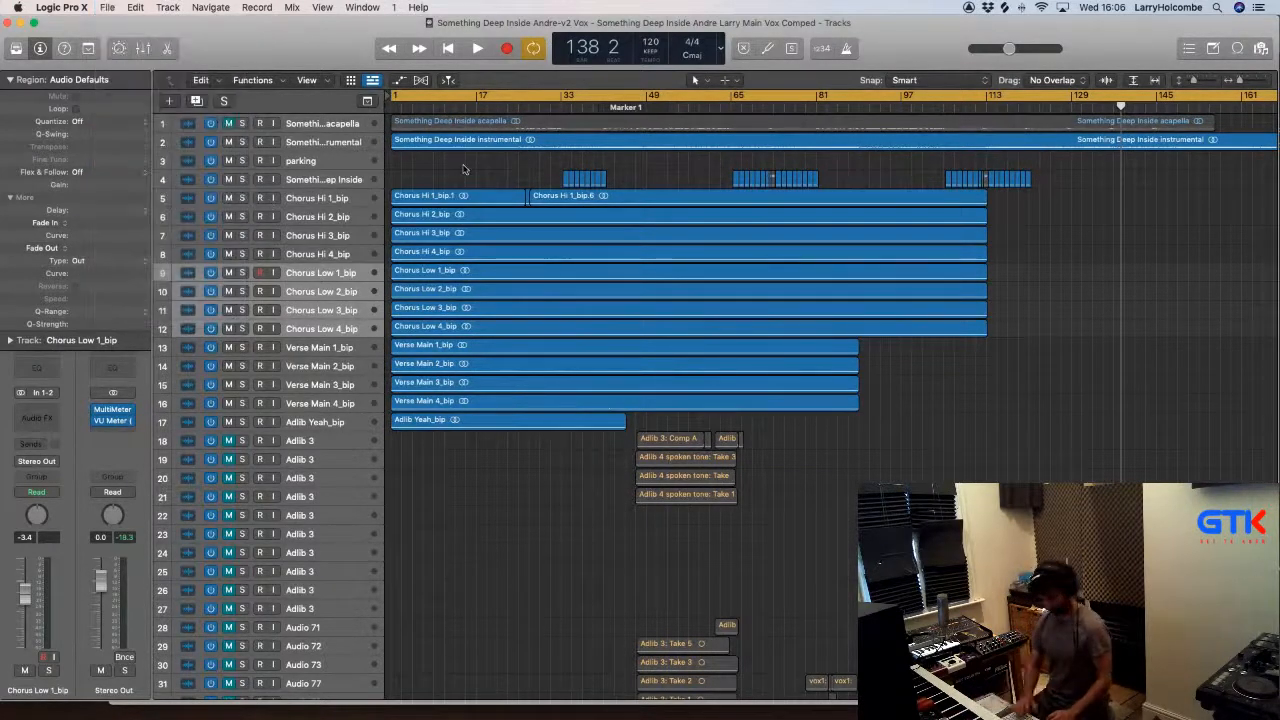
click(433, 165)
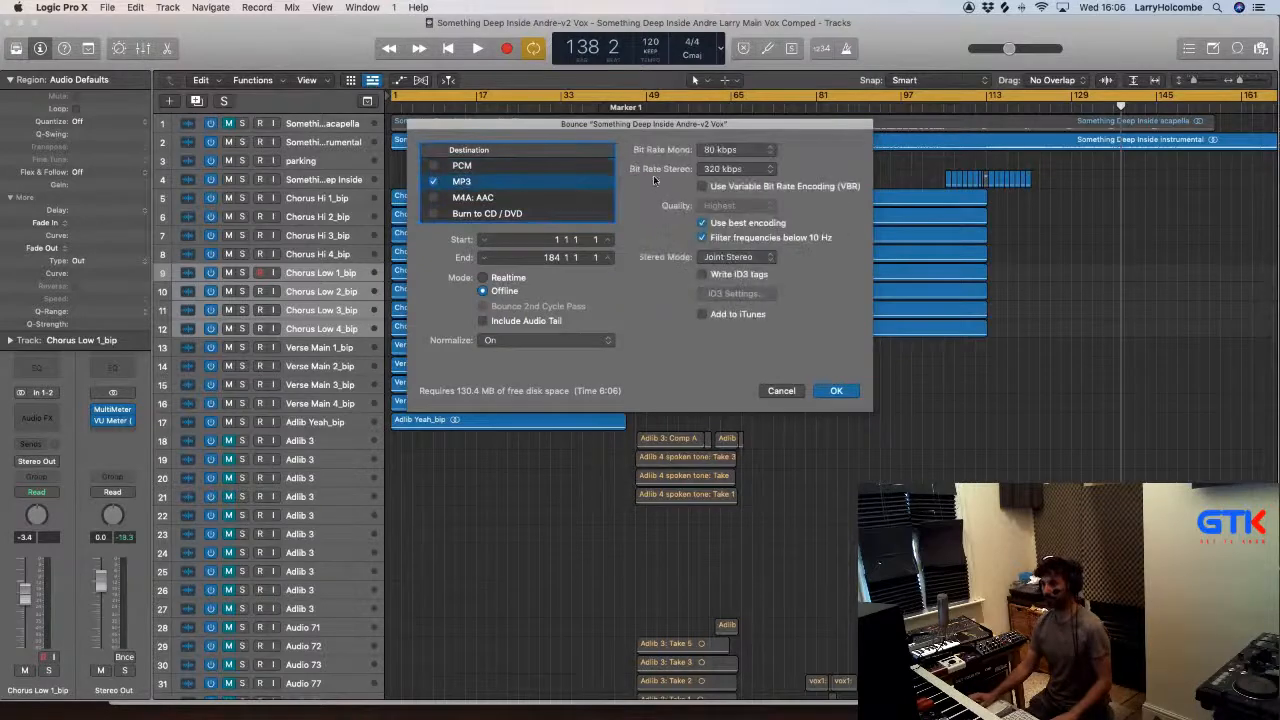
click(739, 171)
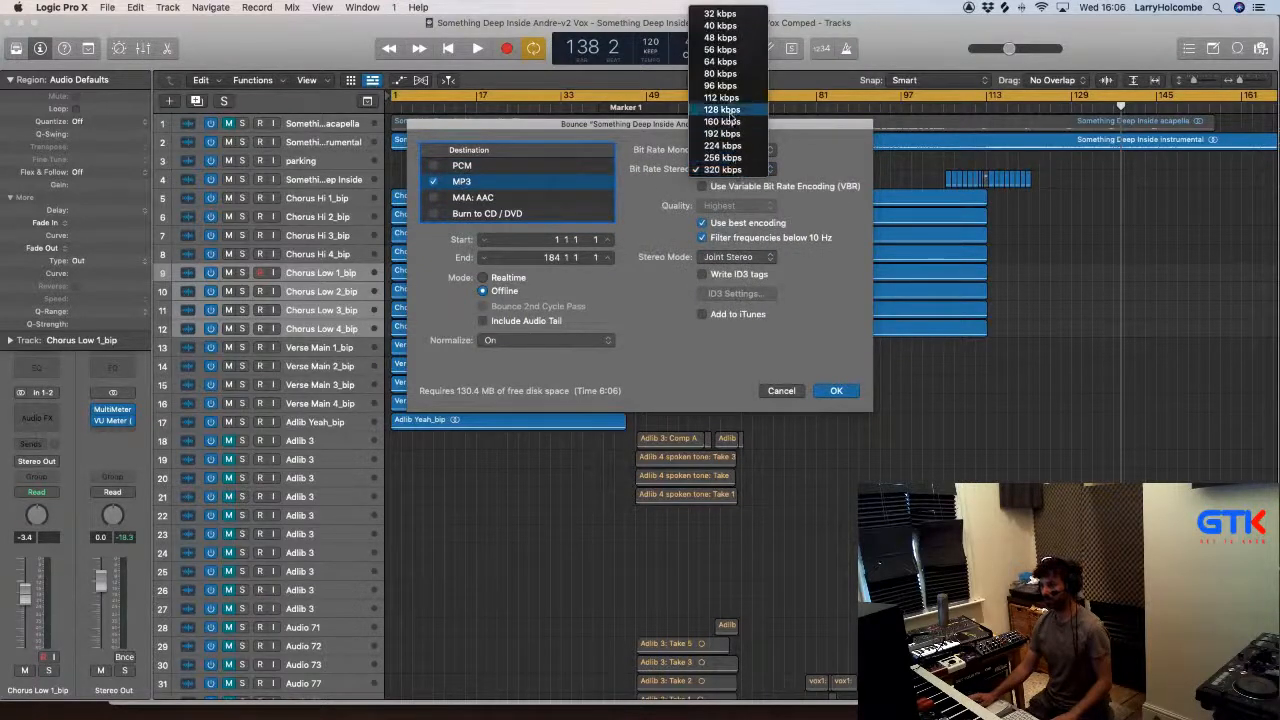
click(722, 134)
click(836, 390)
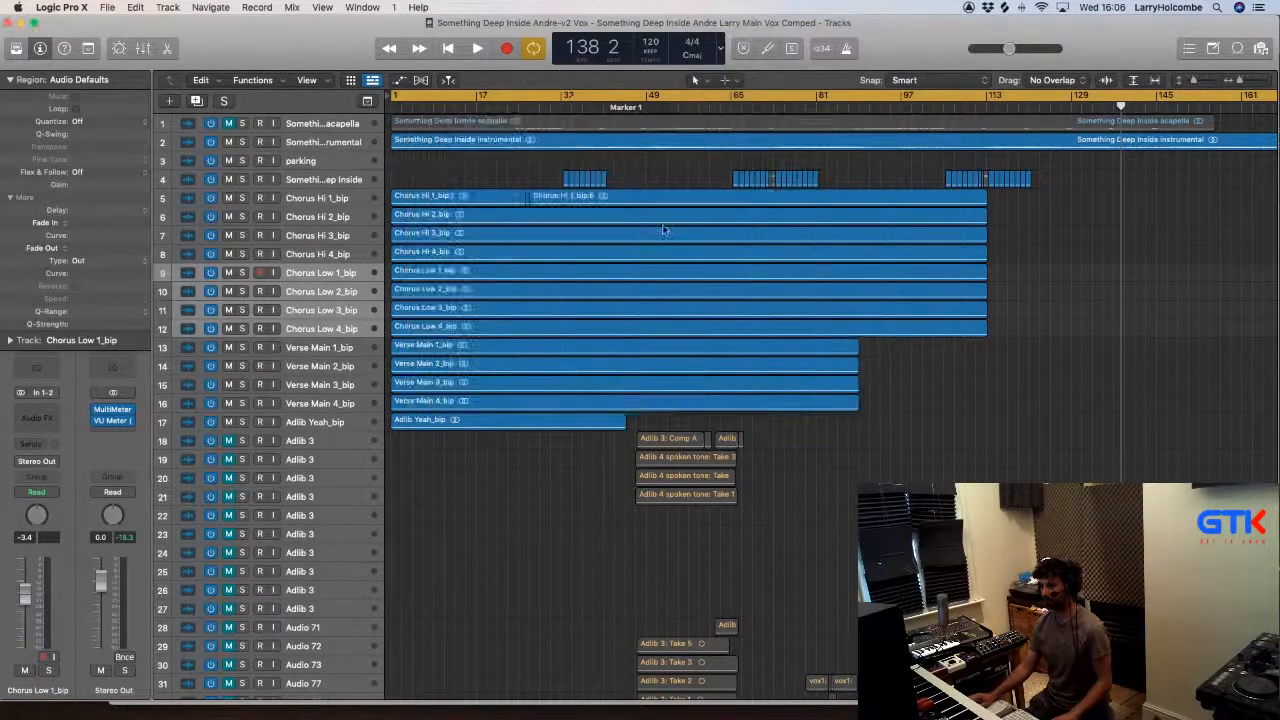
click(672, 74)
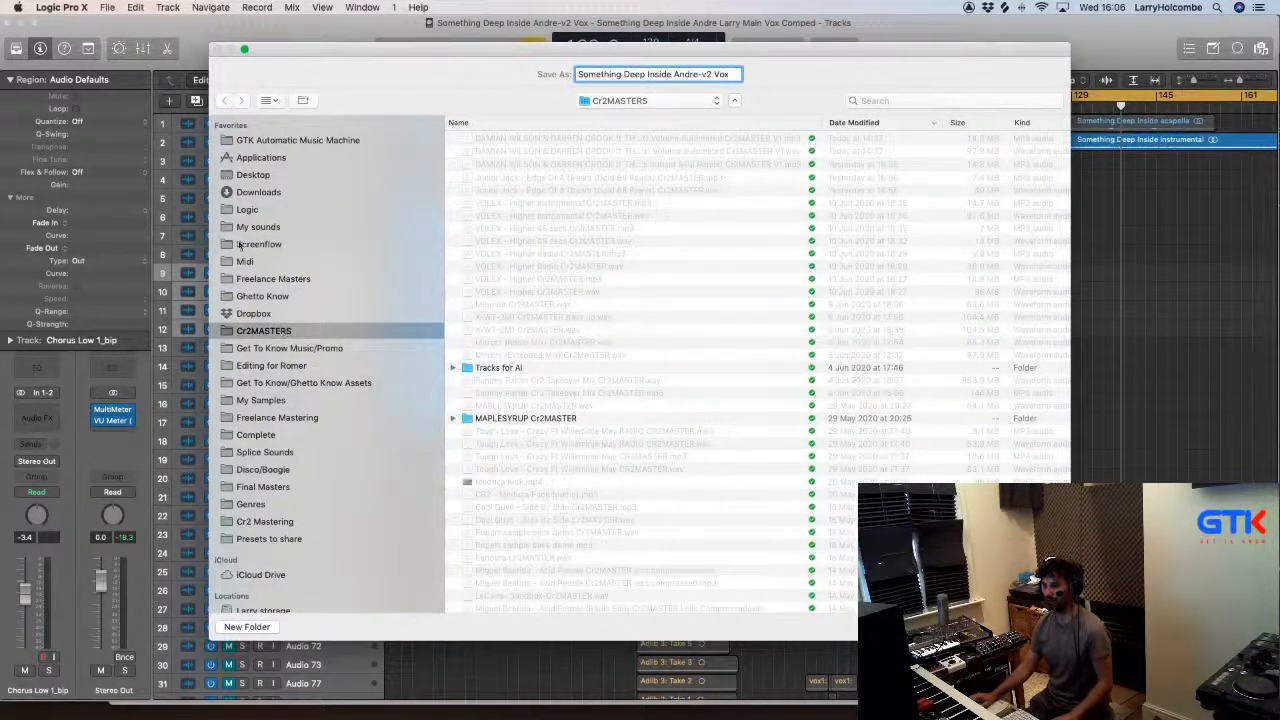
Step: Choose GTK Automatic Music Machine > 2. In Progress > Something Deep Inside > Bounces as the save location
click(293, 141)
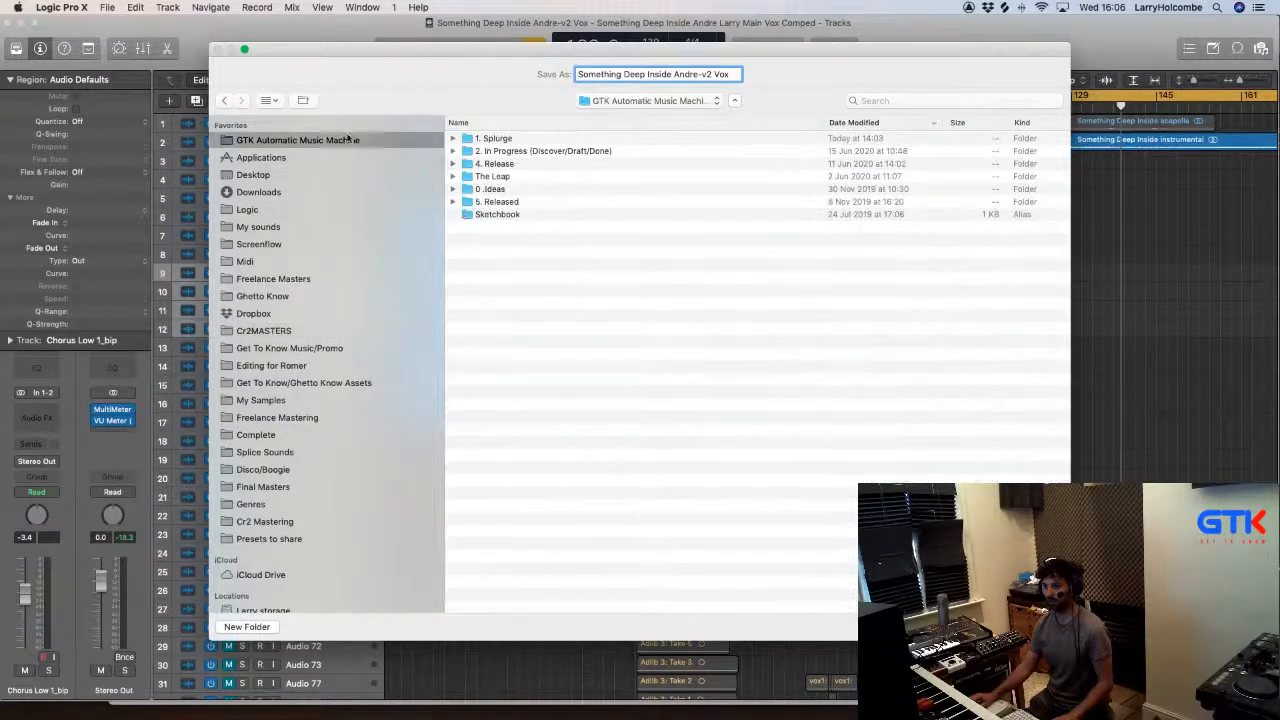
double_click(507, 140)
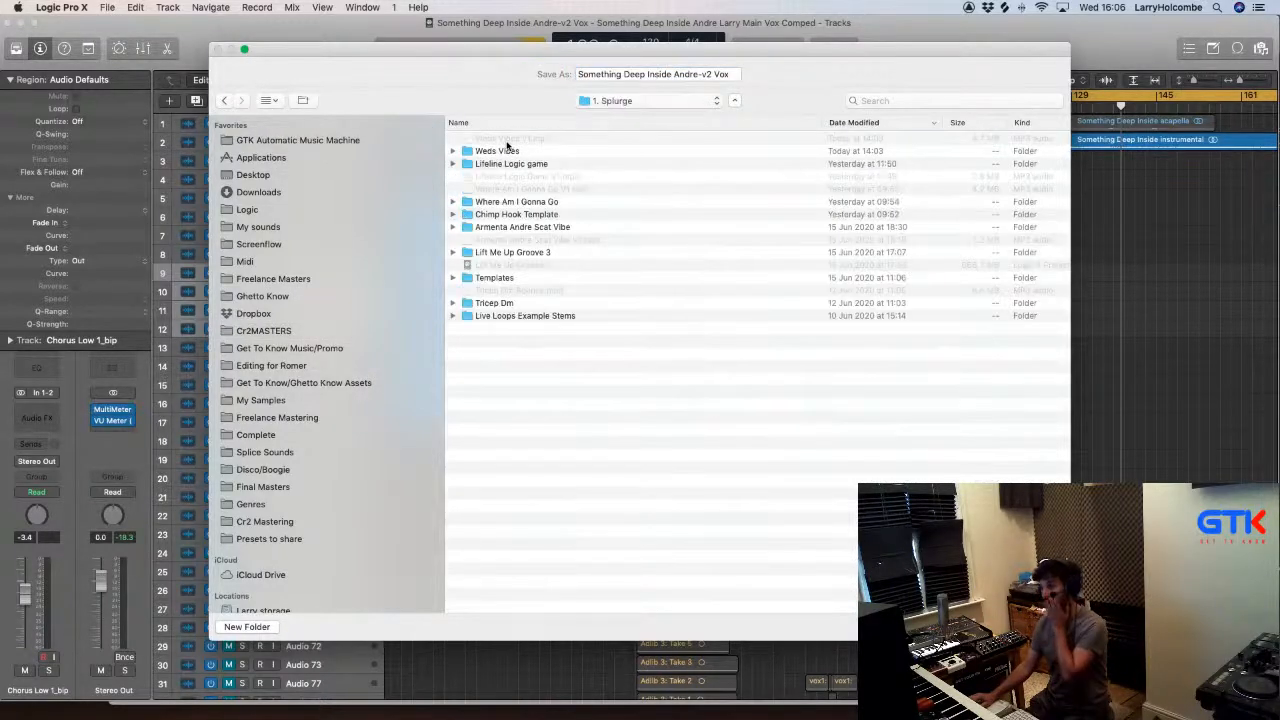
click(317, 142)
double_click(528, 151)
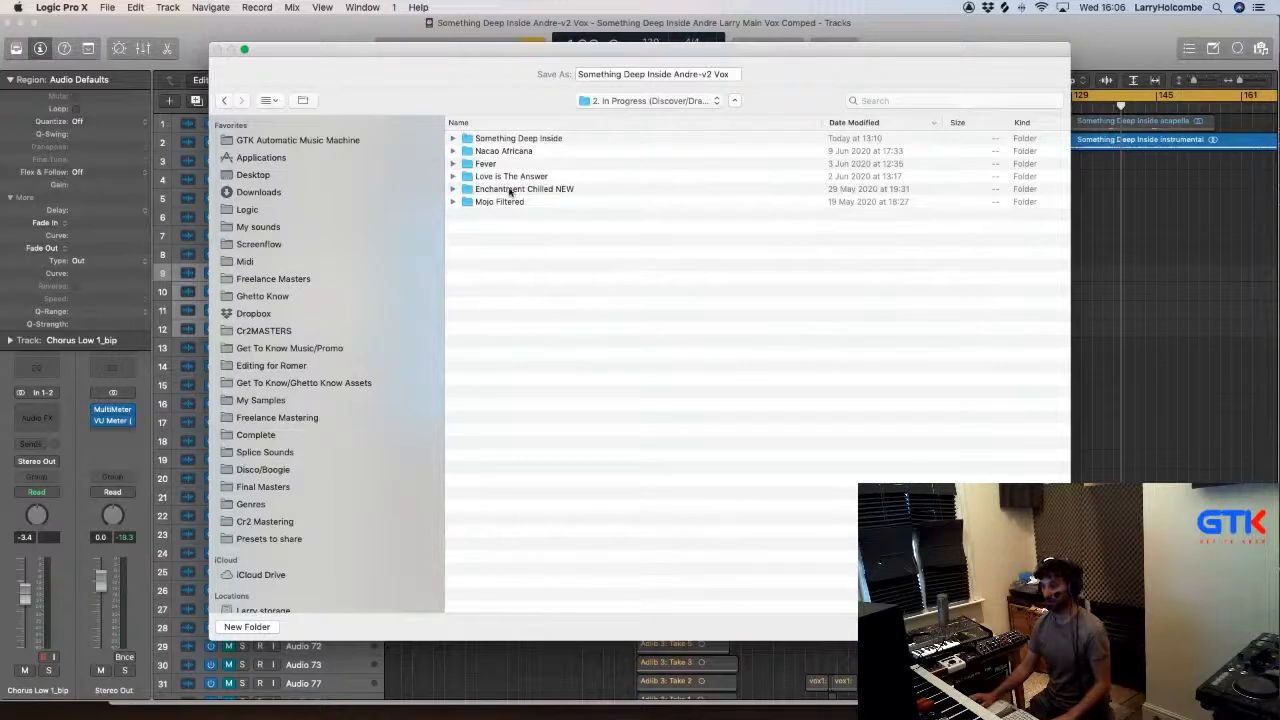
double_click(521, 138)
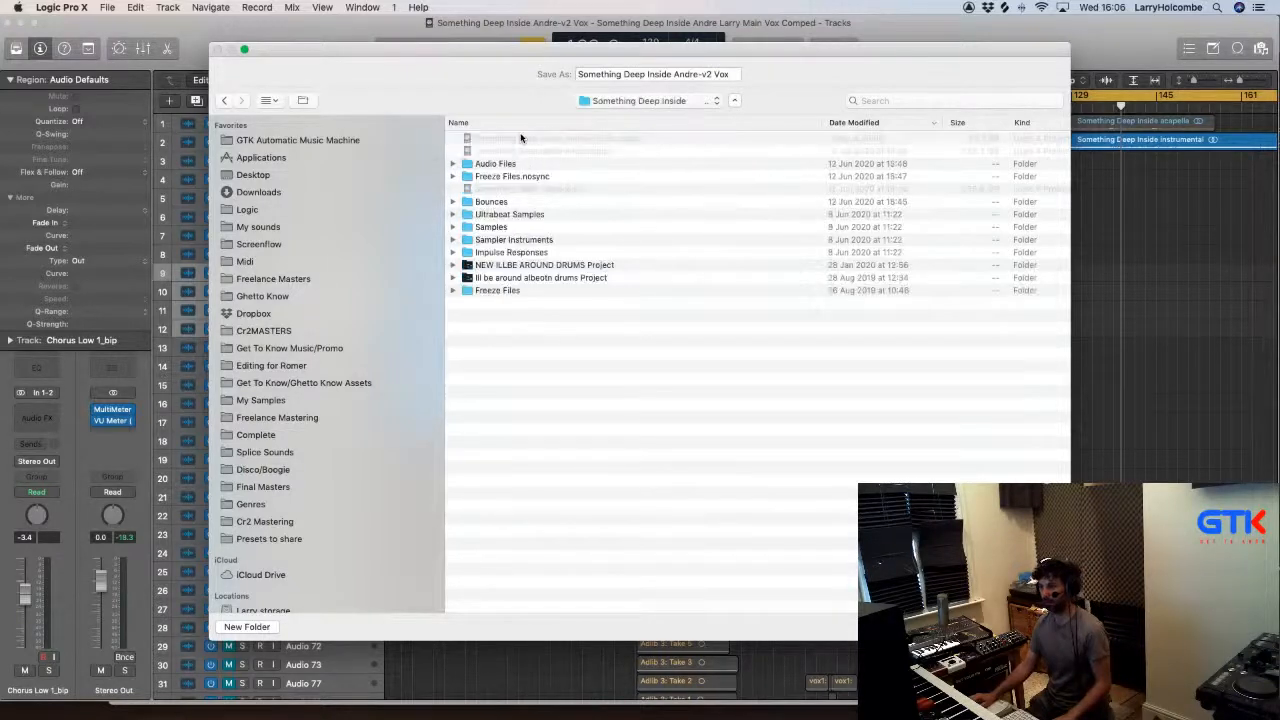
double_click(494, 203)
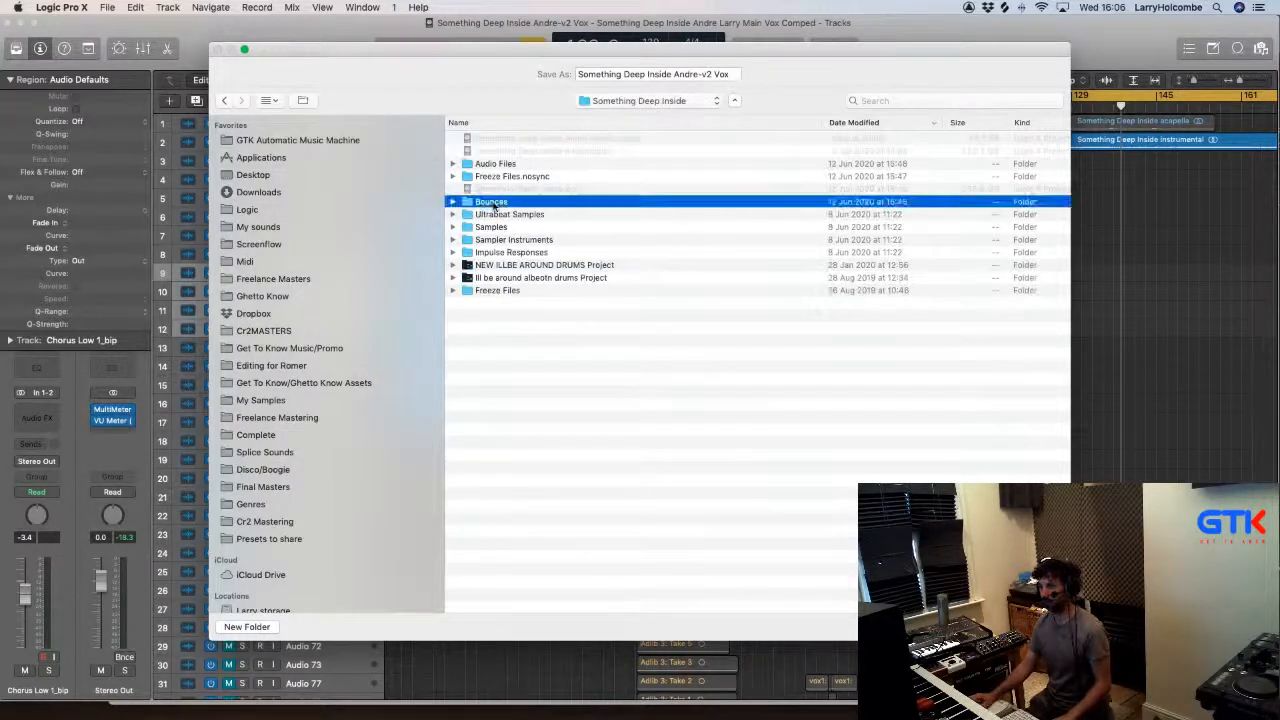
Step: Name the bounce 'Something Deep Vox Edited', bounce it, and close the project
triple_click(679, 74)
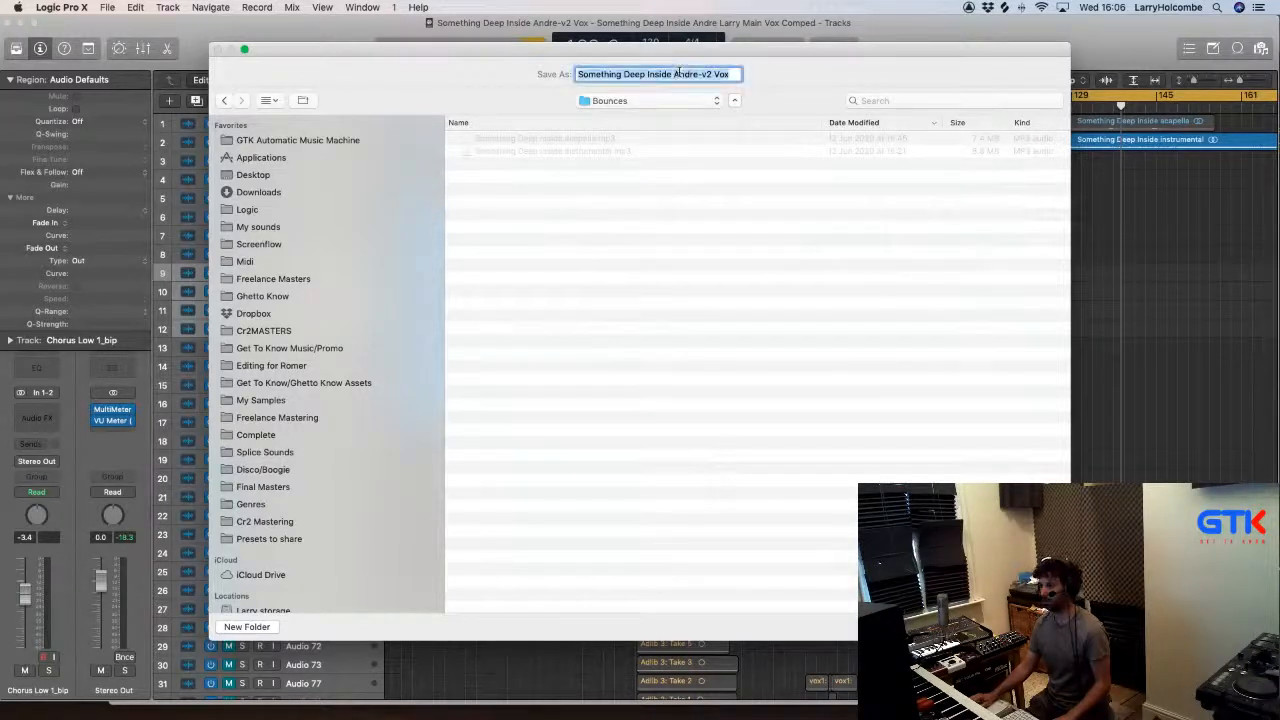
text(Somewithing Deep)
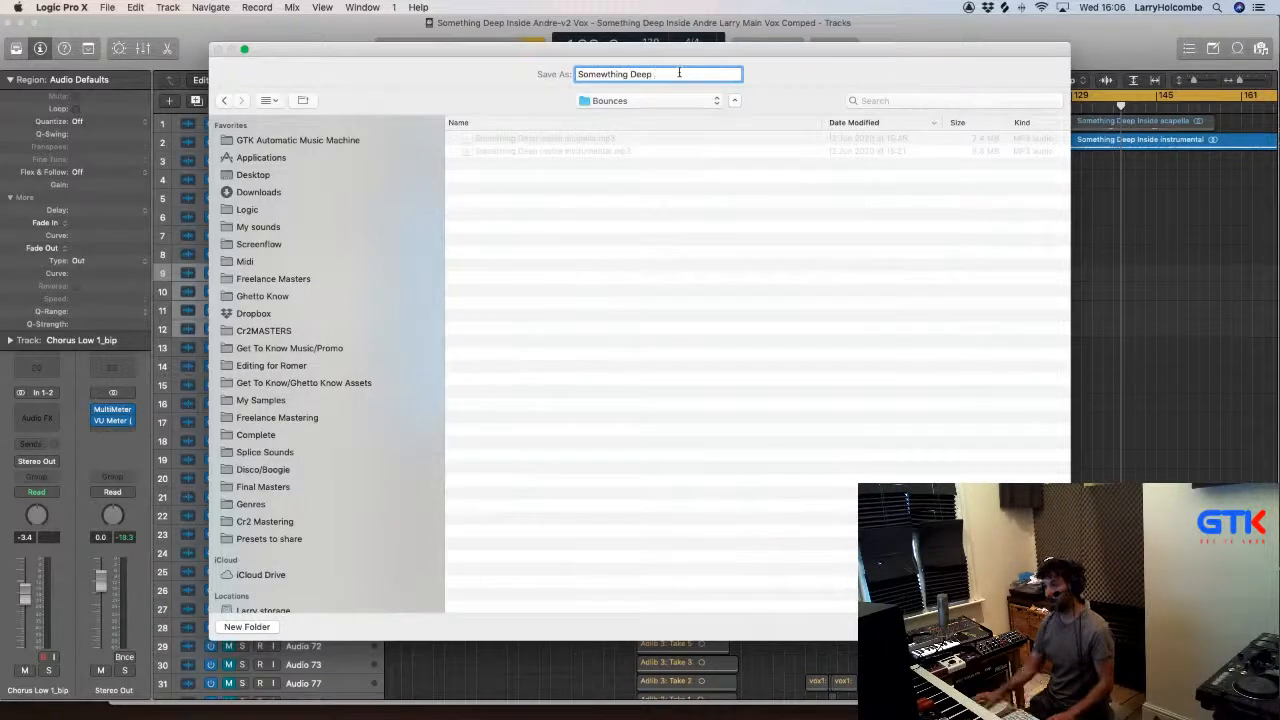
right_click(612, 74)
click(626, 82)
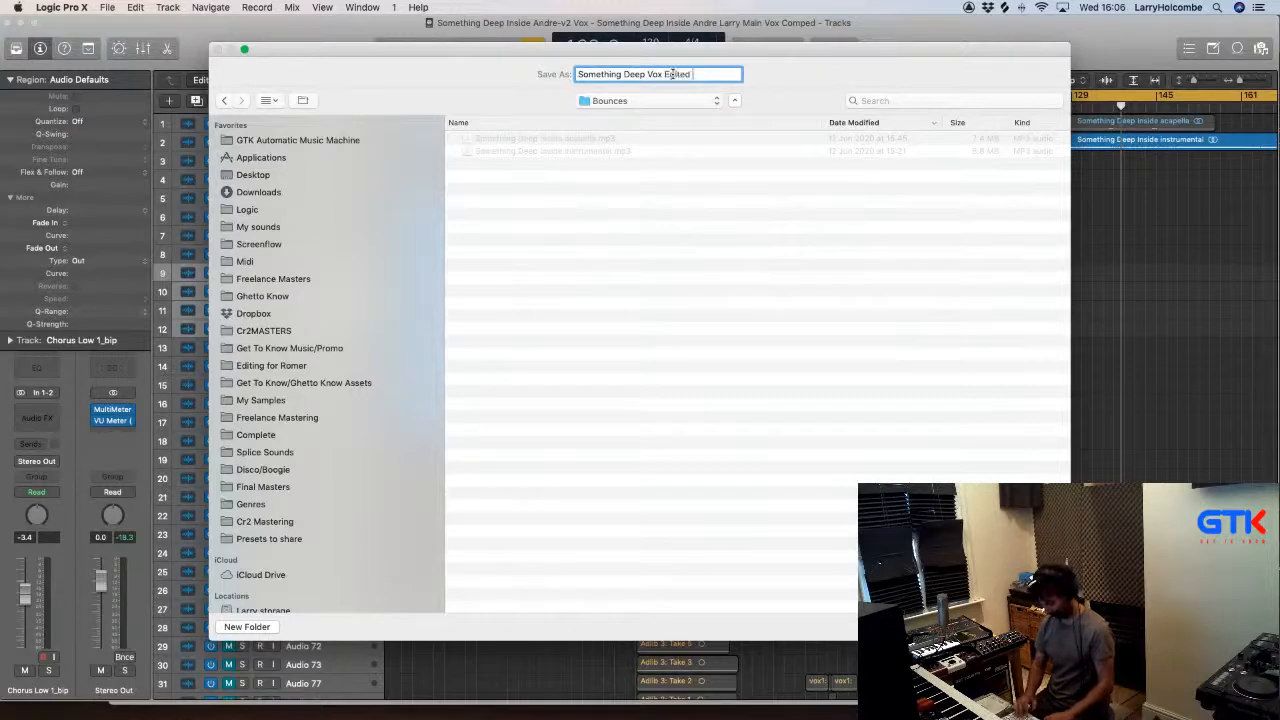
key(Return)
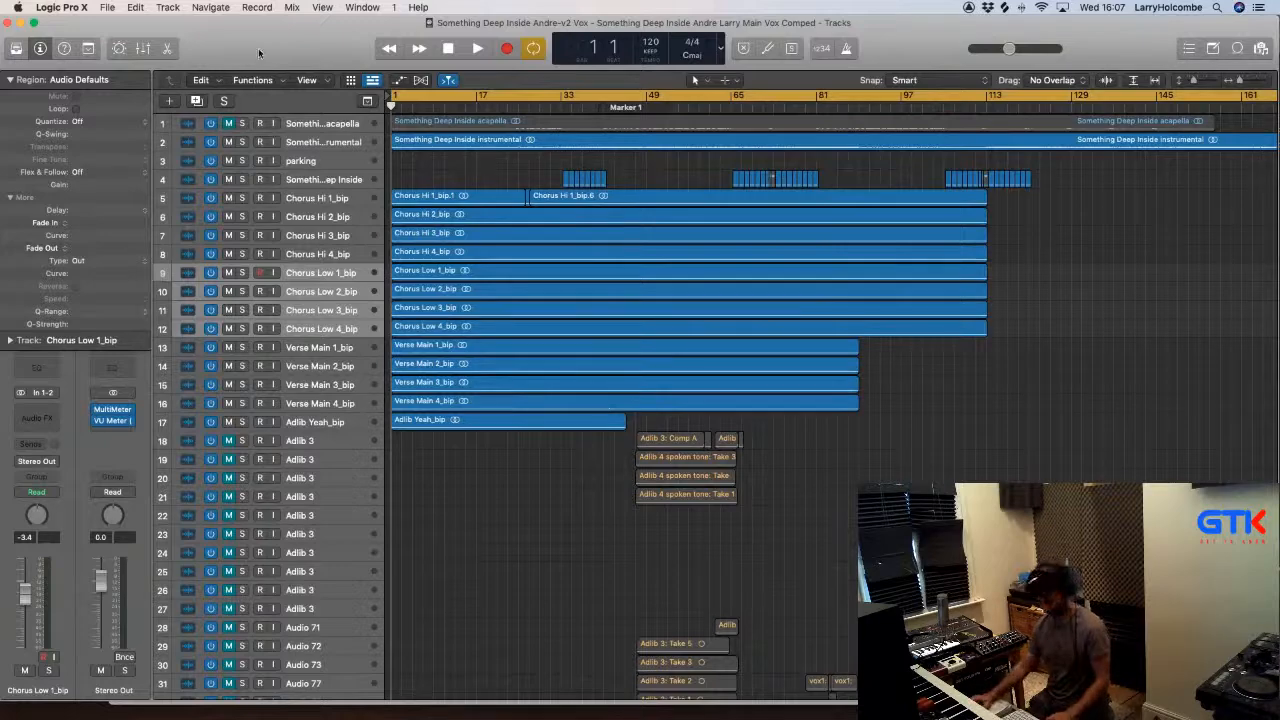
key(super+w)
Step: In Finder, browse to 2. In Progress > Something Deep Inside > Bounces, then bring Trello forward
key(super+Tab)
key(super+Tab)
key(super+Tab)
key(super+Tab)
key(super+Tab)
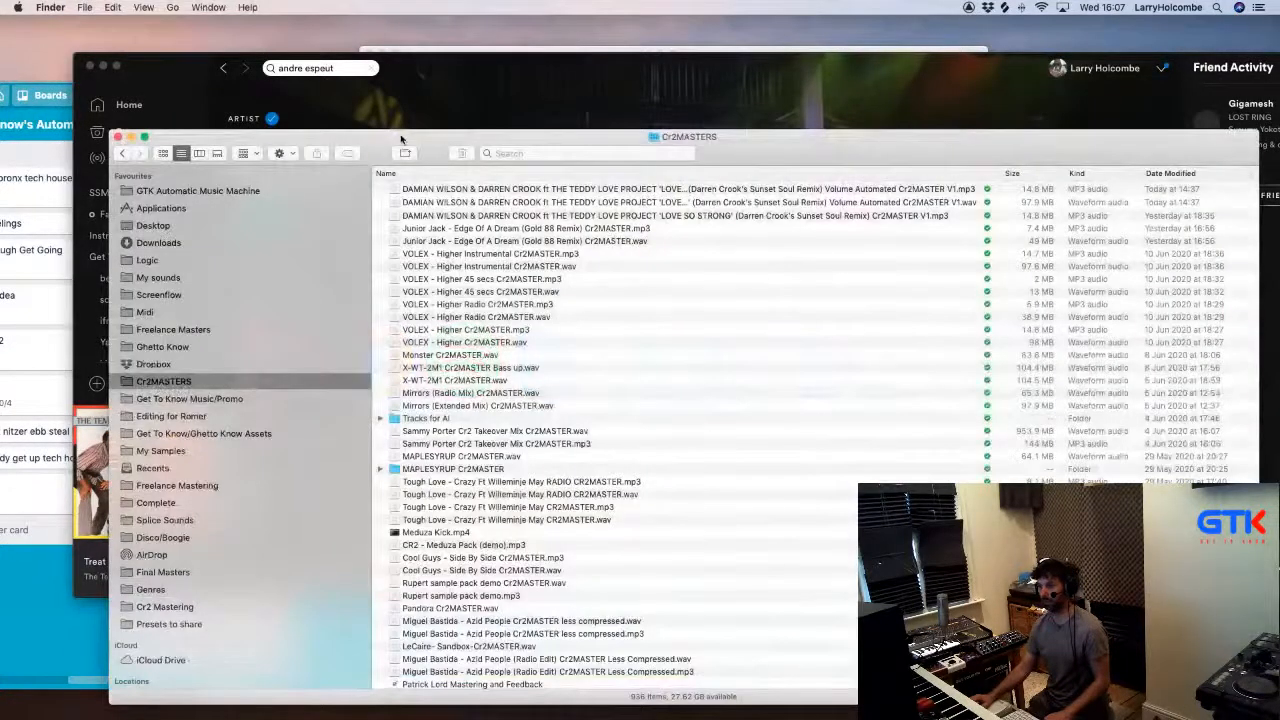
drag(401, 139, 400, 73)
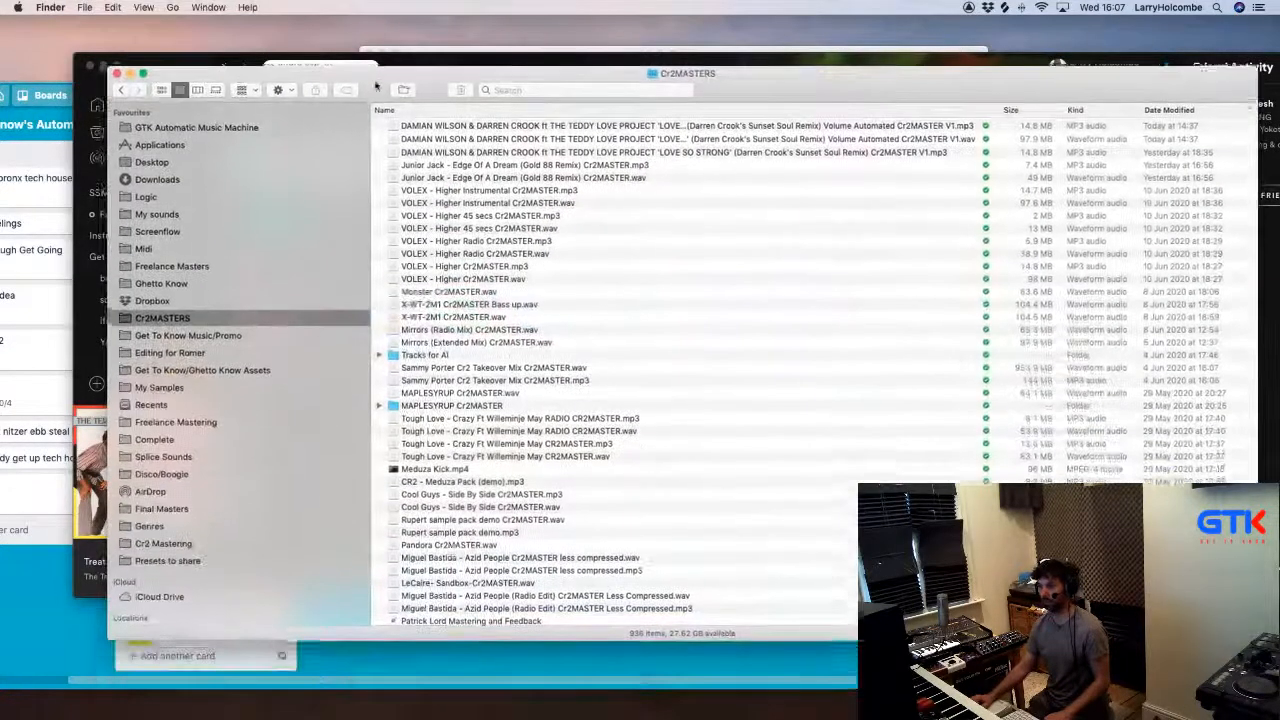
click(196, 127)
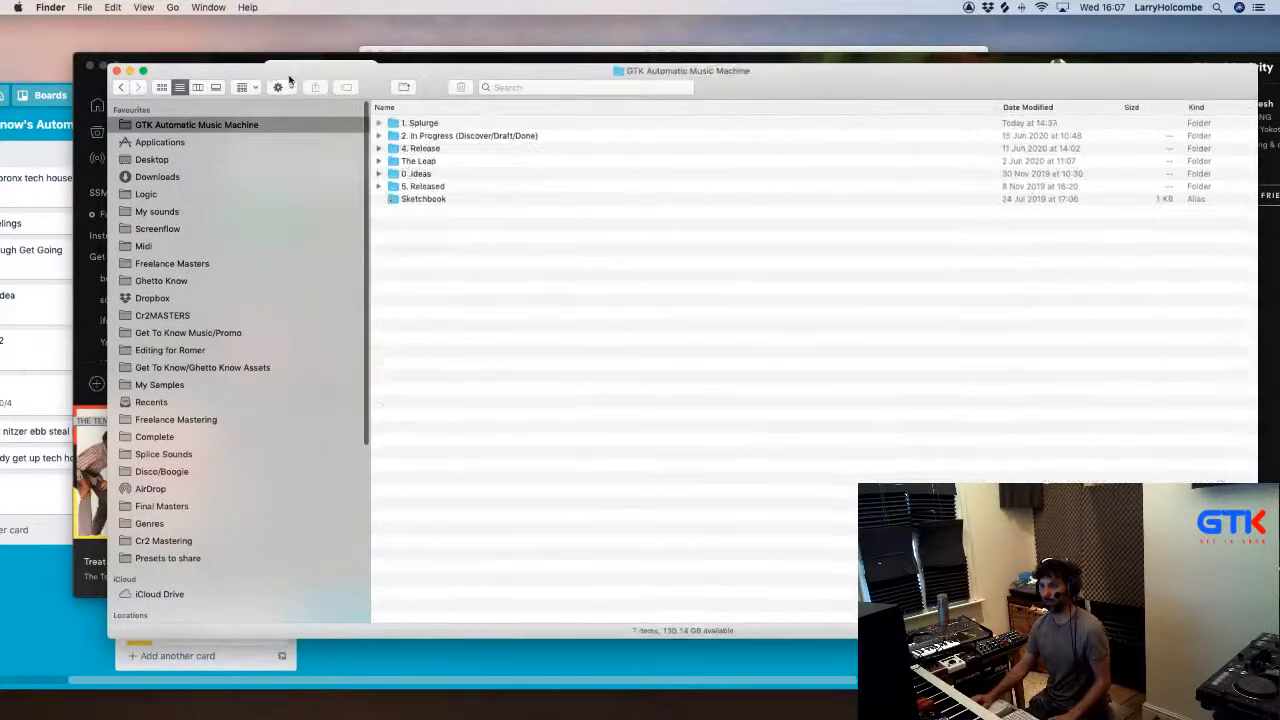
double_click(514, 112)
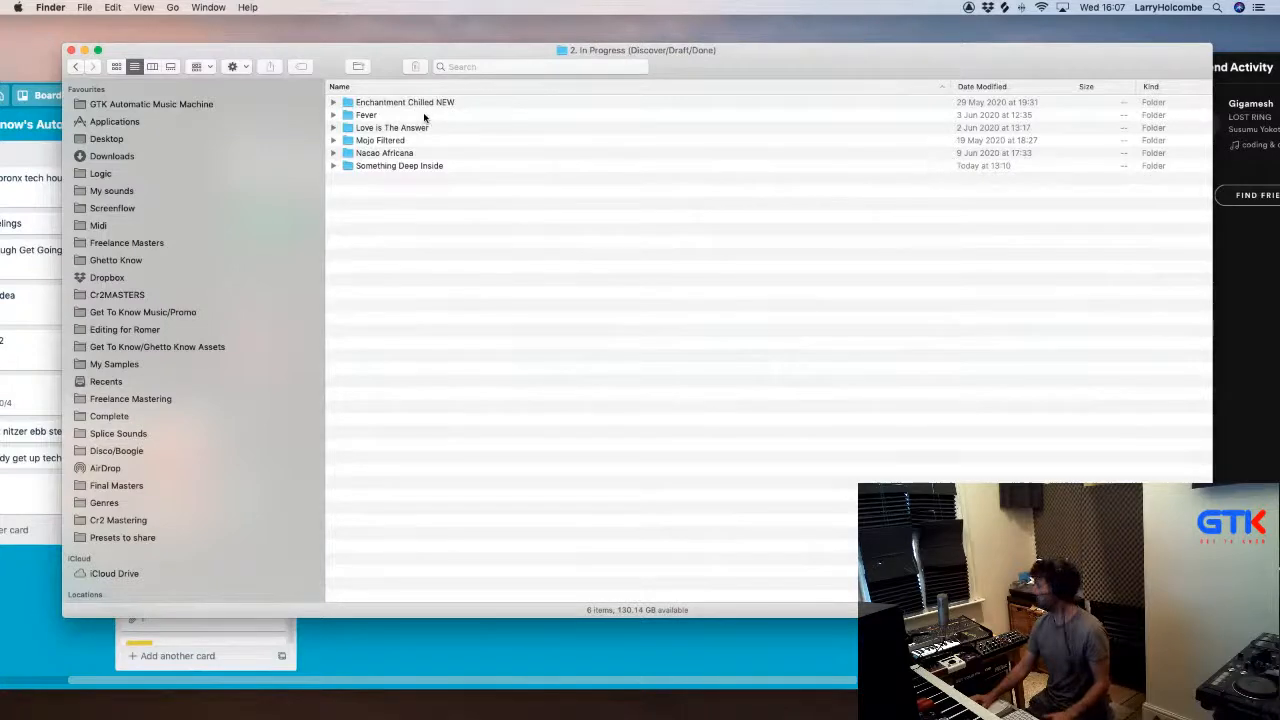
drag(697, 66, 680, 55)
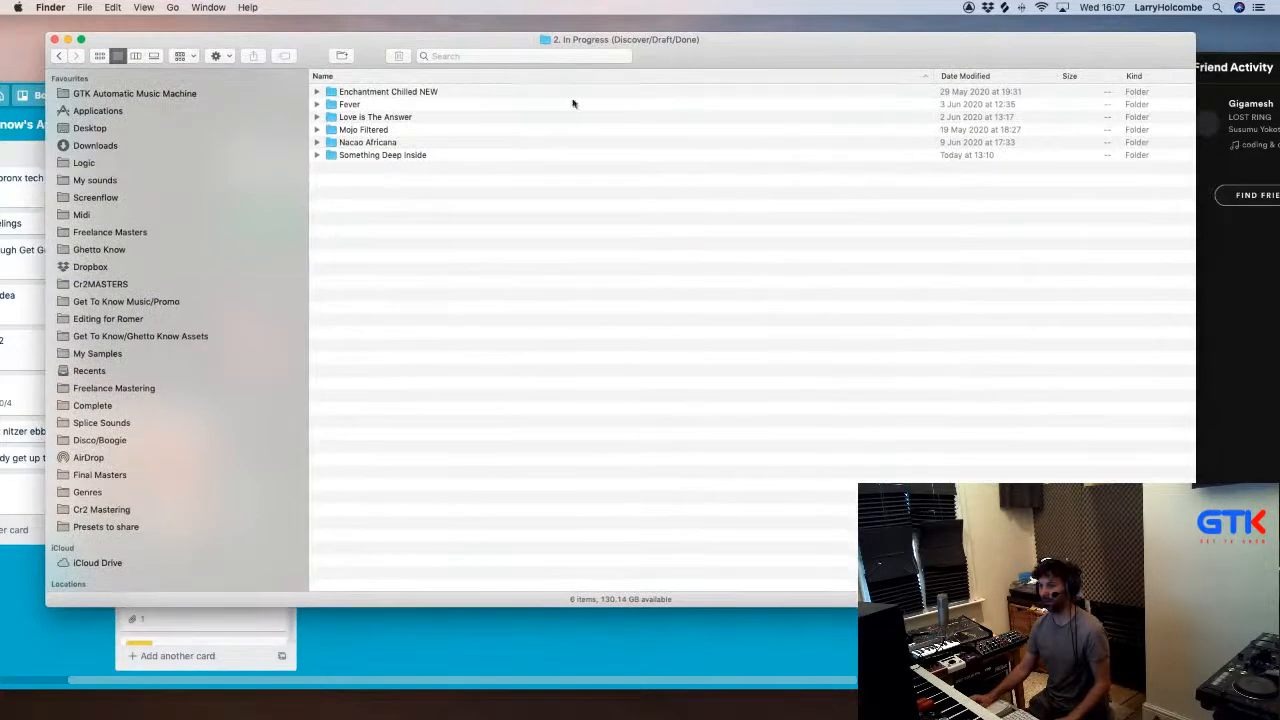
double_click(391, 154)
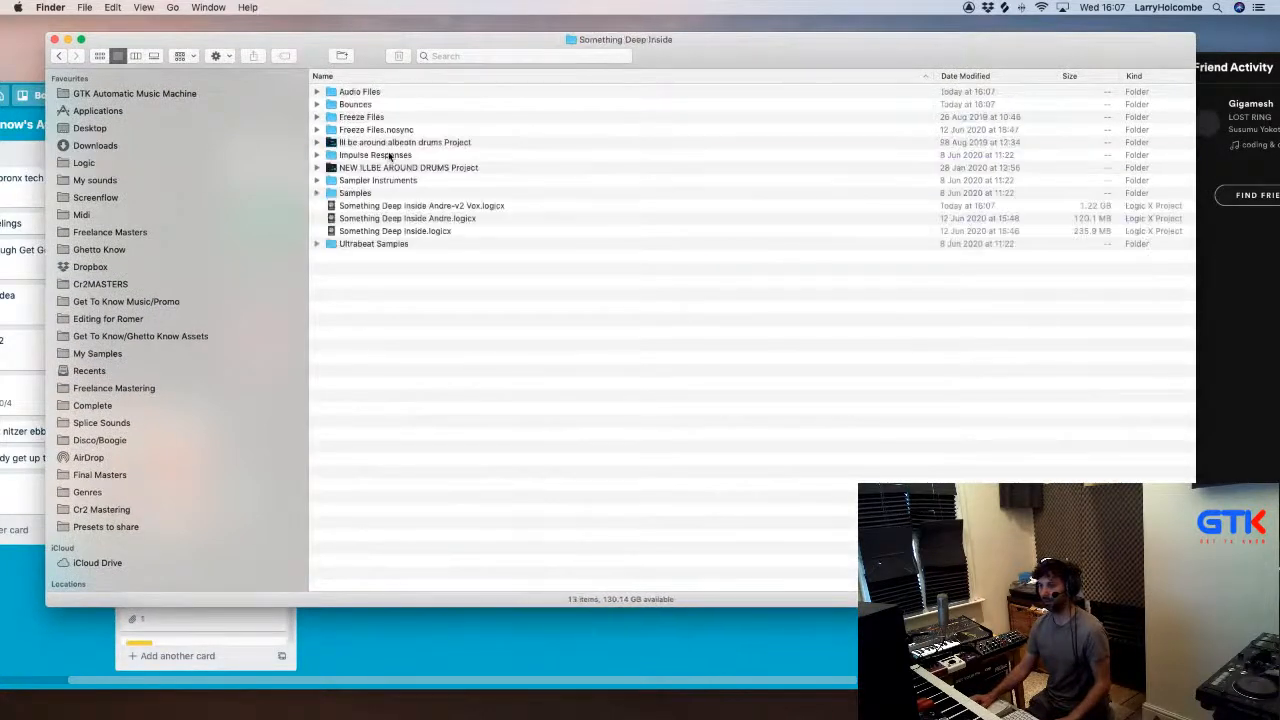
double_click(355, 104)
click(582, 652)
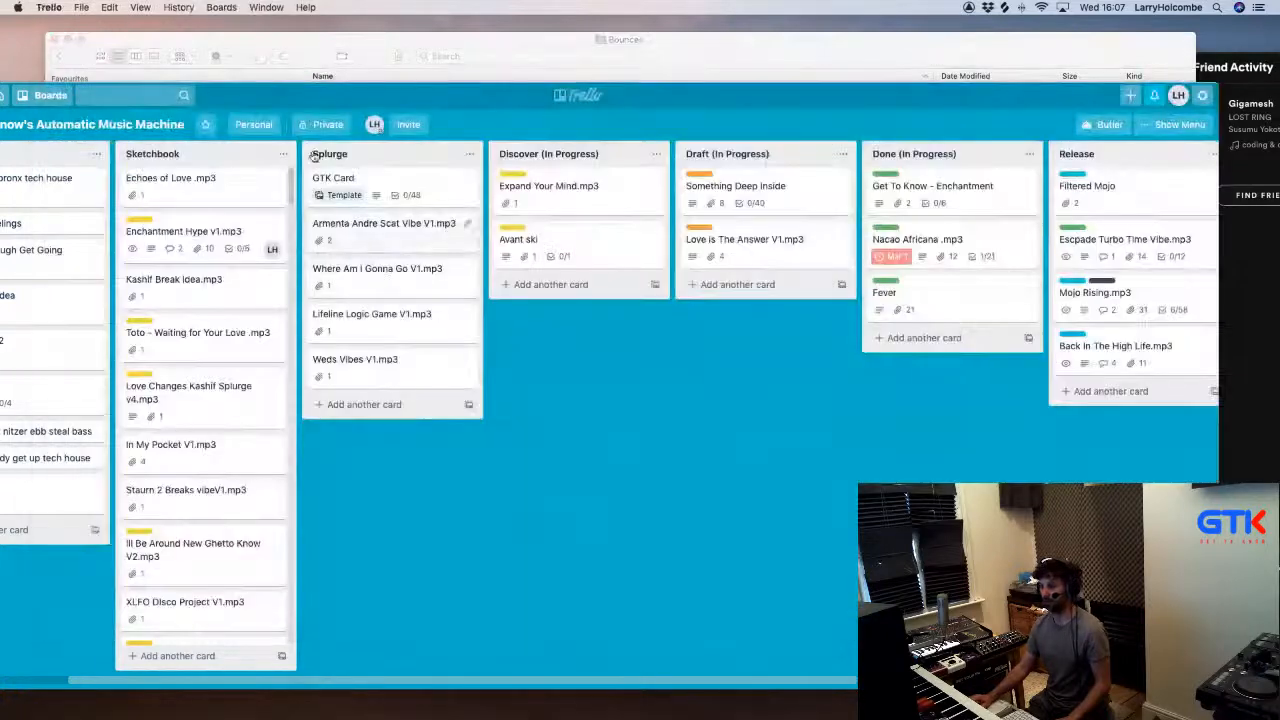
Step: Drag the bounced vocal MP3 from Finder onto the Something Deep Inside card
drag(277, 96, 279, 213)
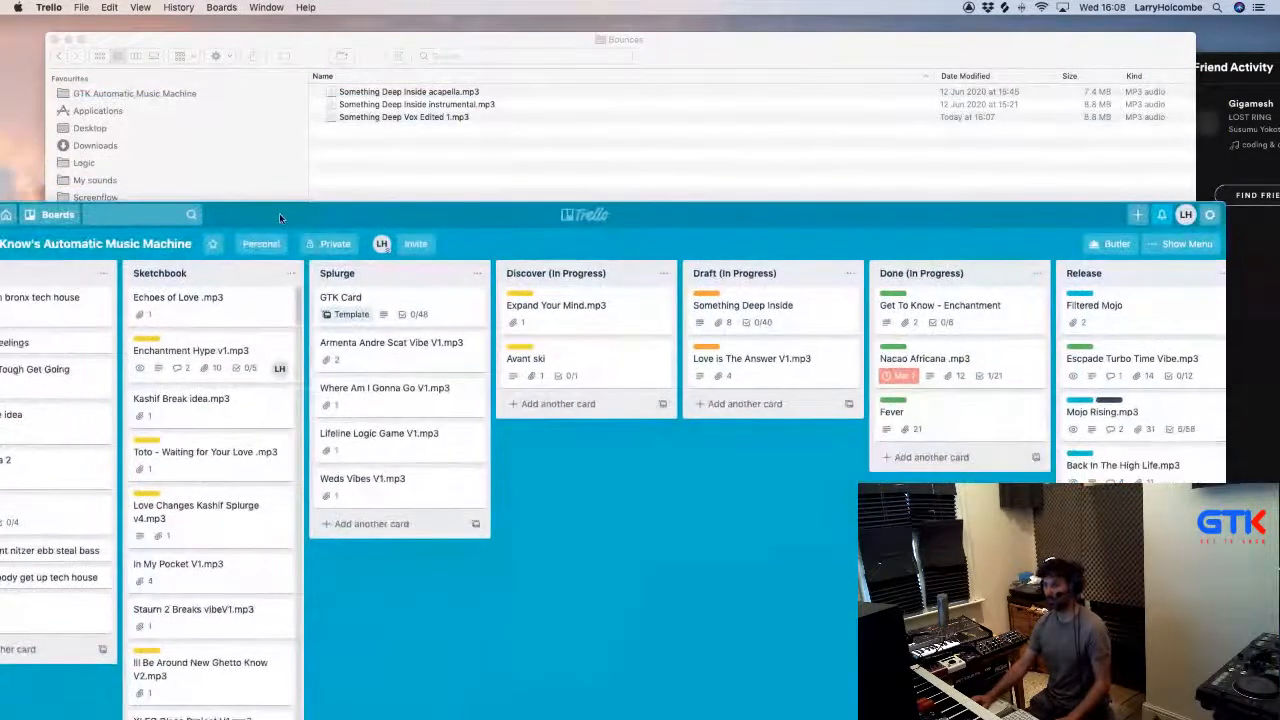
click(789, 311)
drag(395, 117, 487, 505)
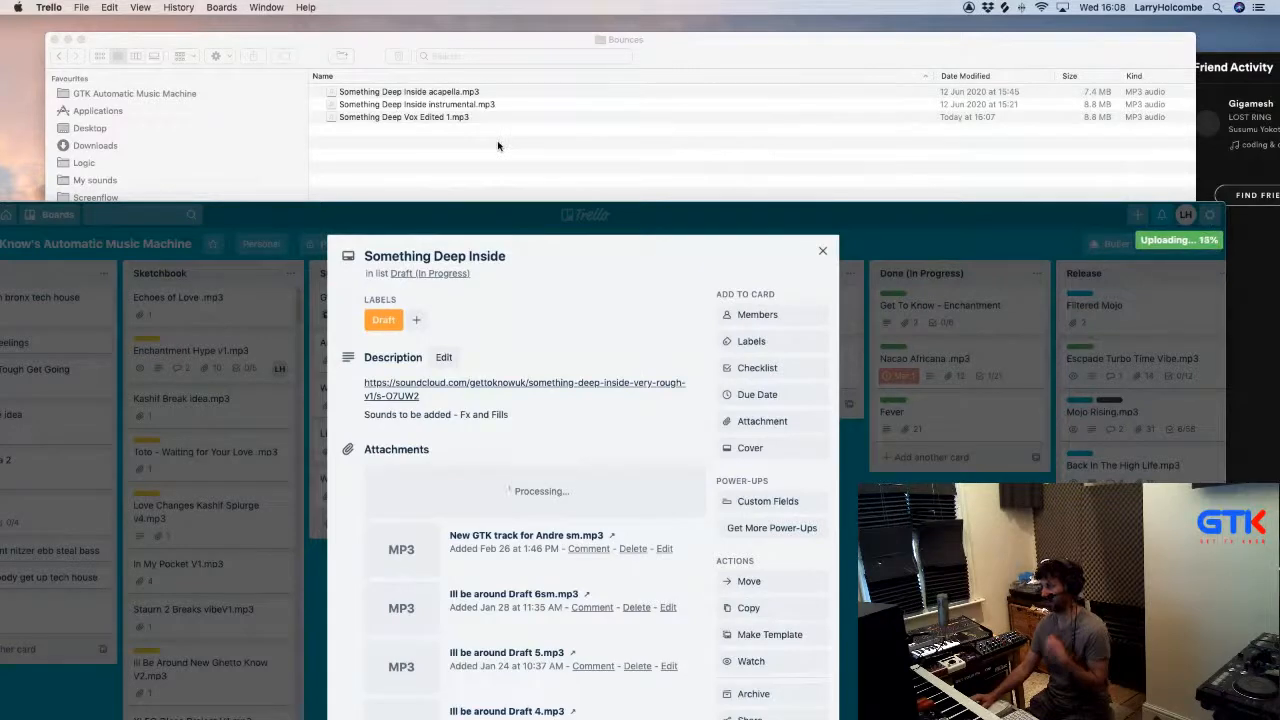
double_click(312, 50)
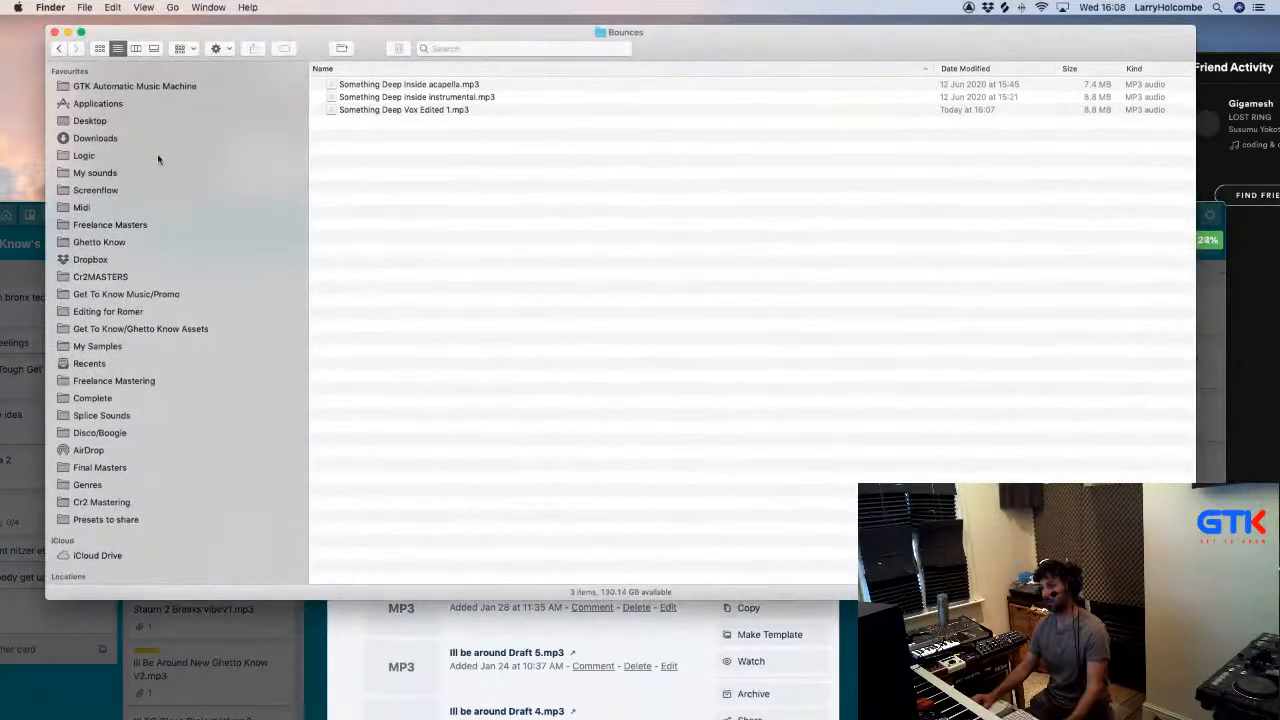
Step: Reopen the card to confirm the Something Deep Vox Edited 1.mp3 attachment, then close it
key(super+Tab)
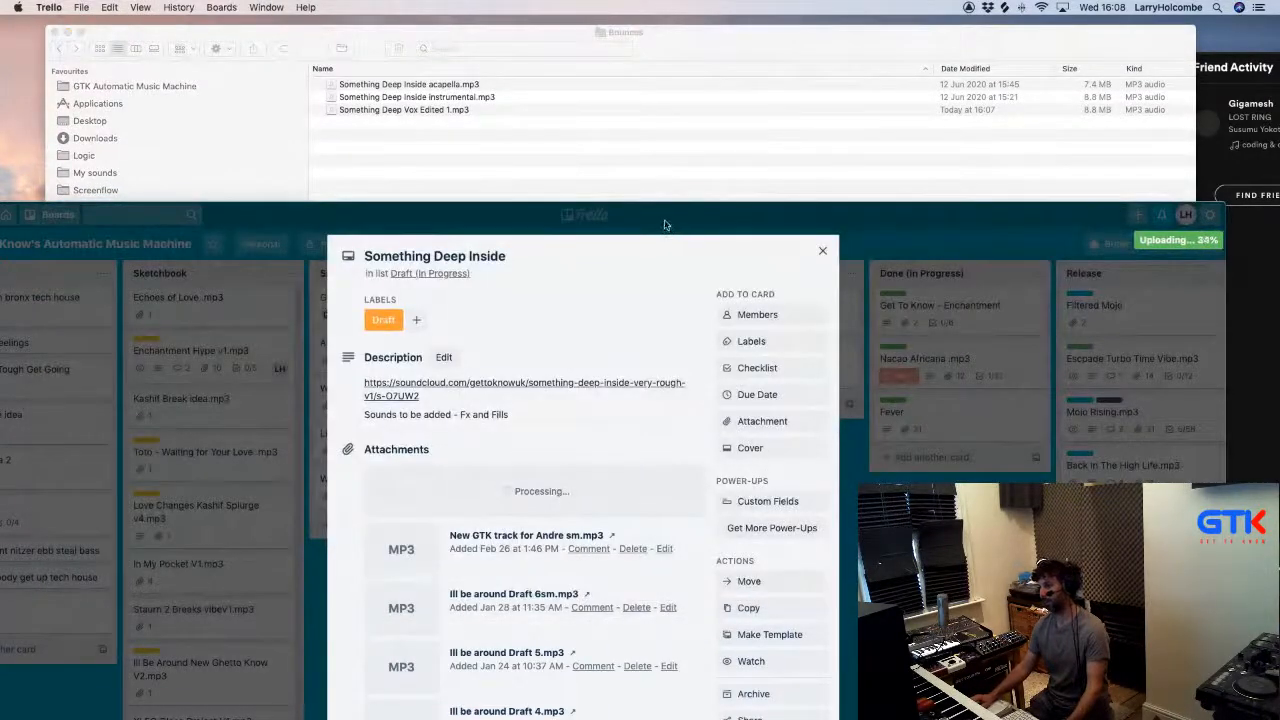
drag(664, 219, 660, 198)
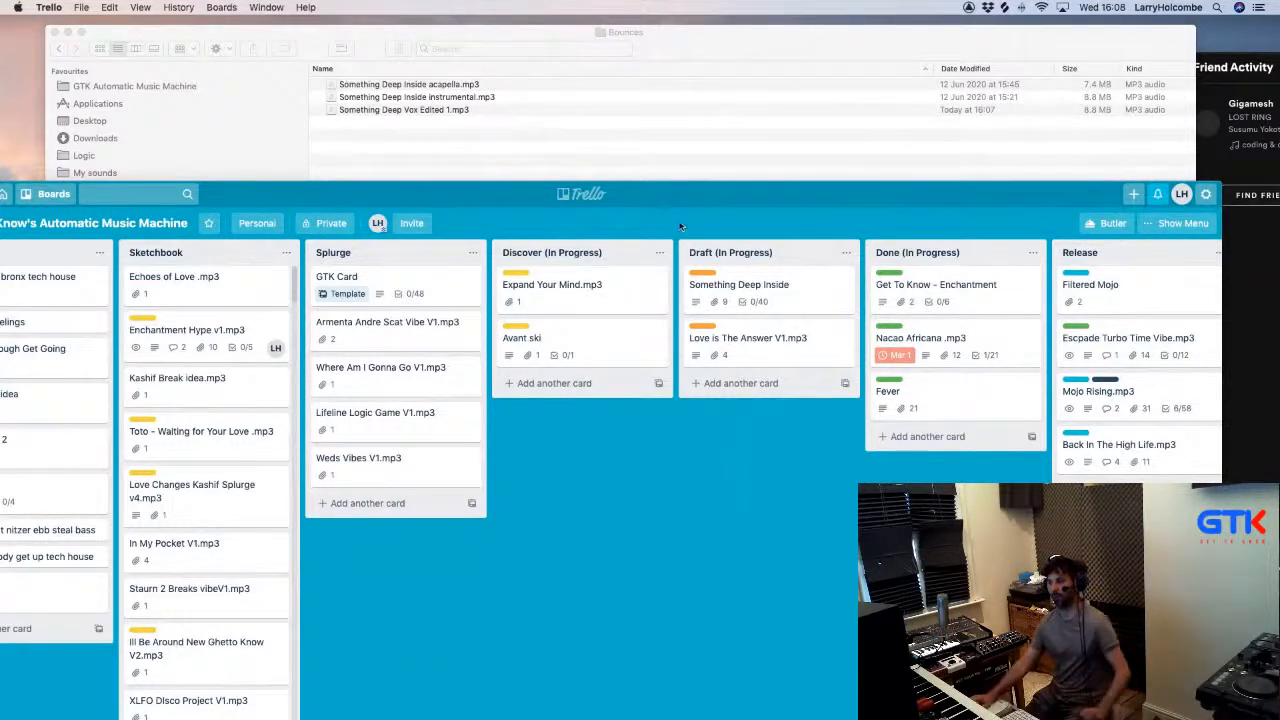
drag(662, 194, 665, 185)
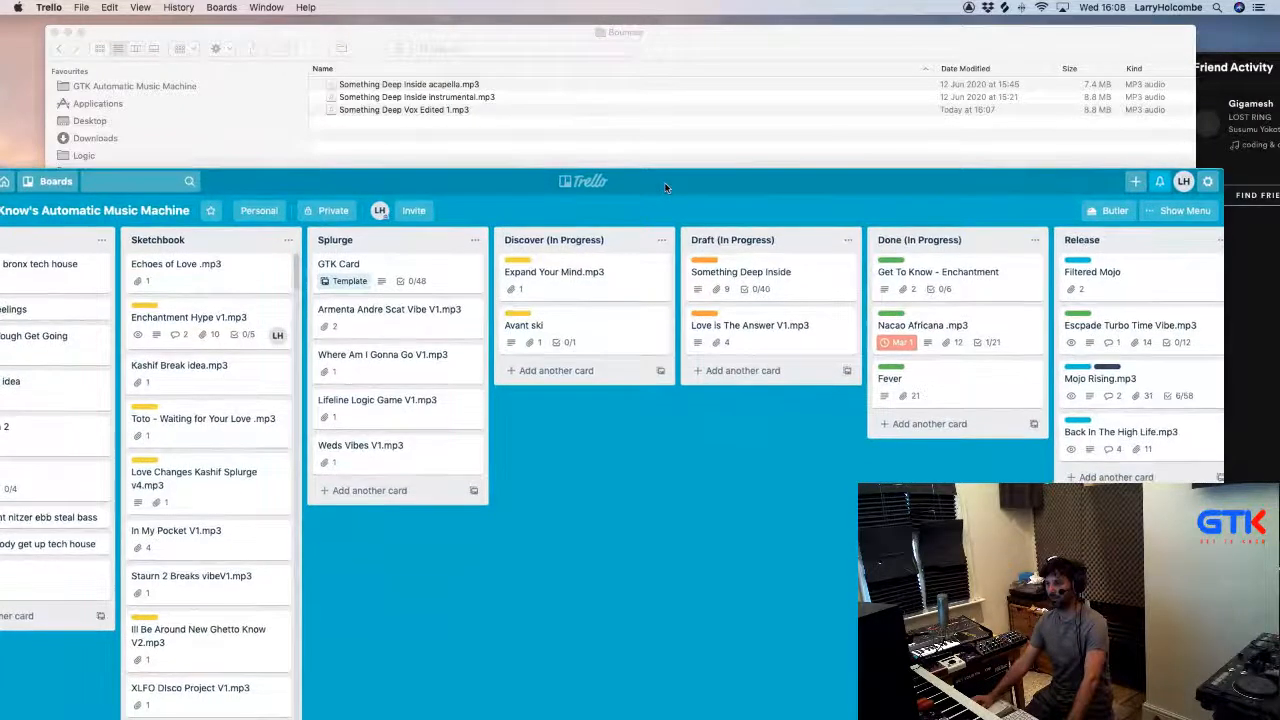
click(810, 270)
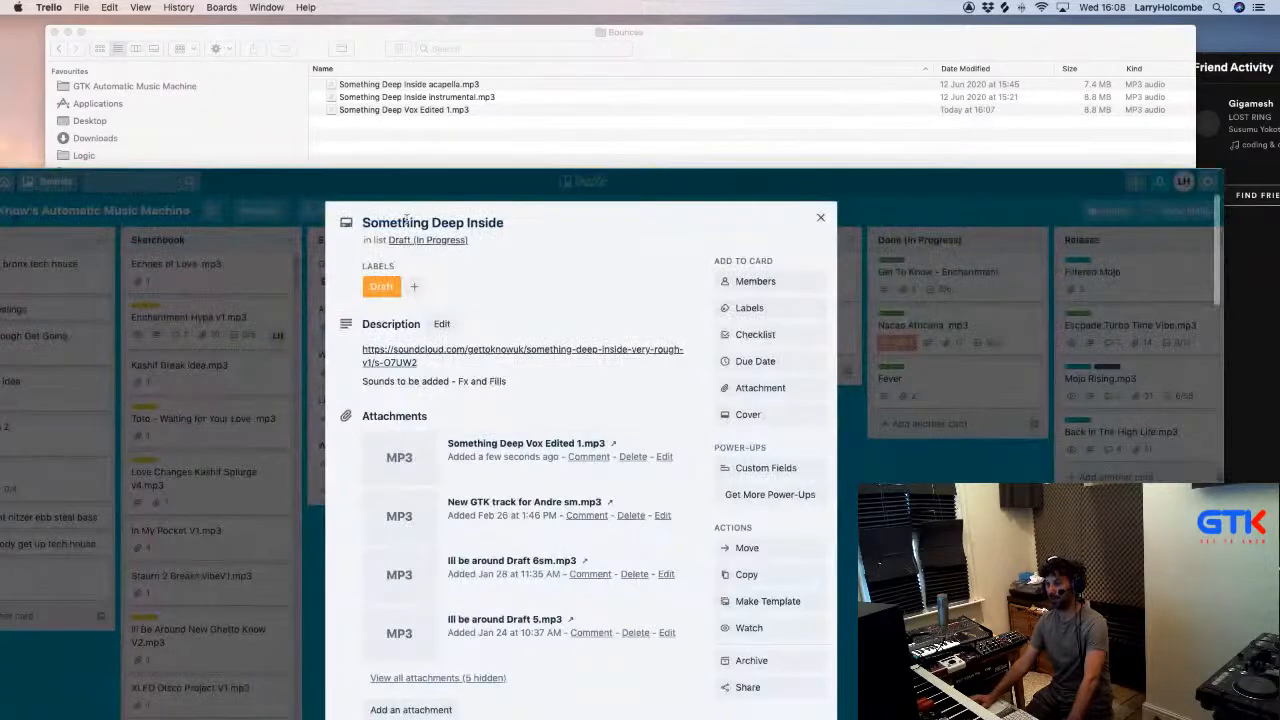
double_click(460, 181)
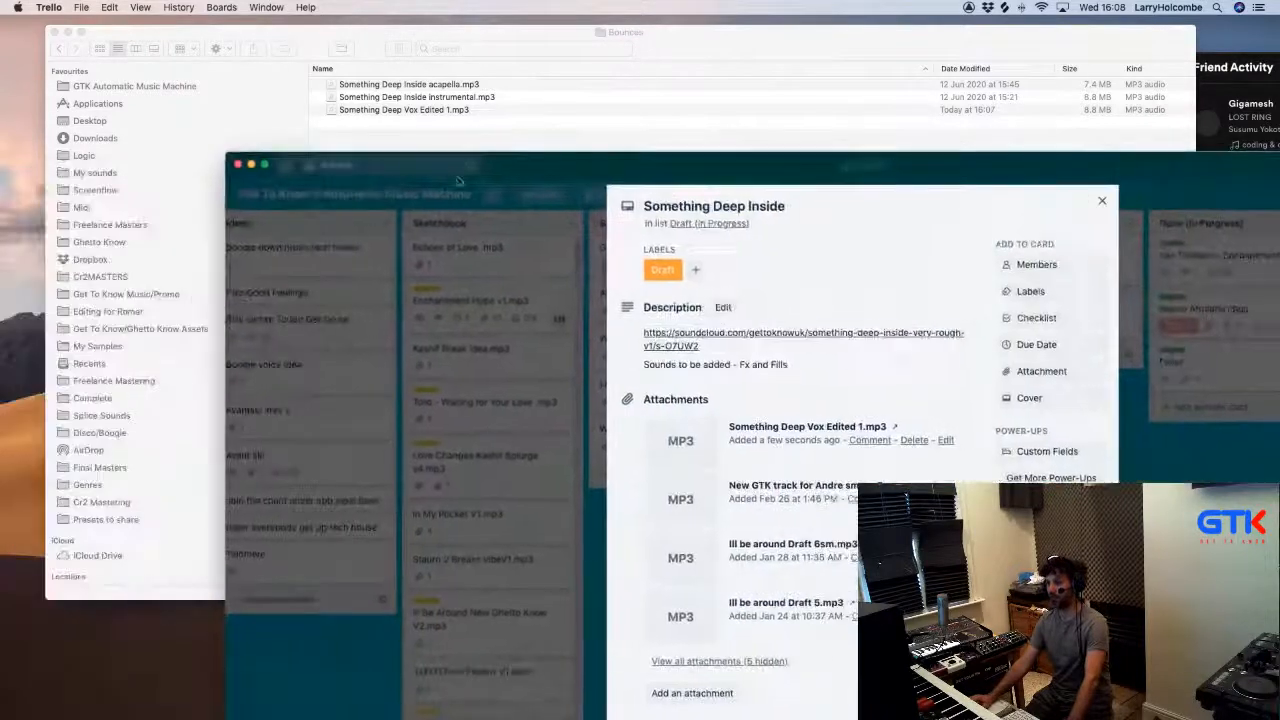
click(238, 165)
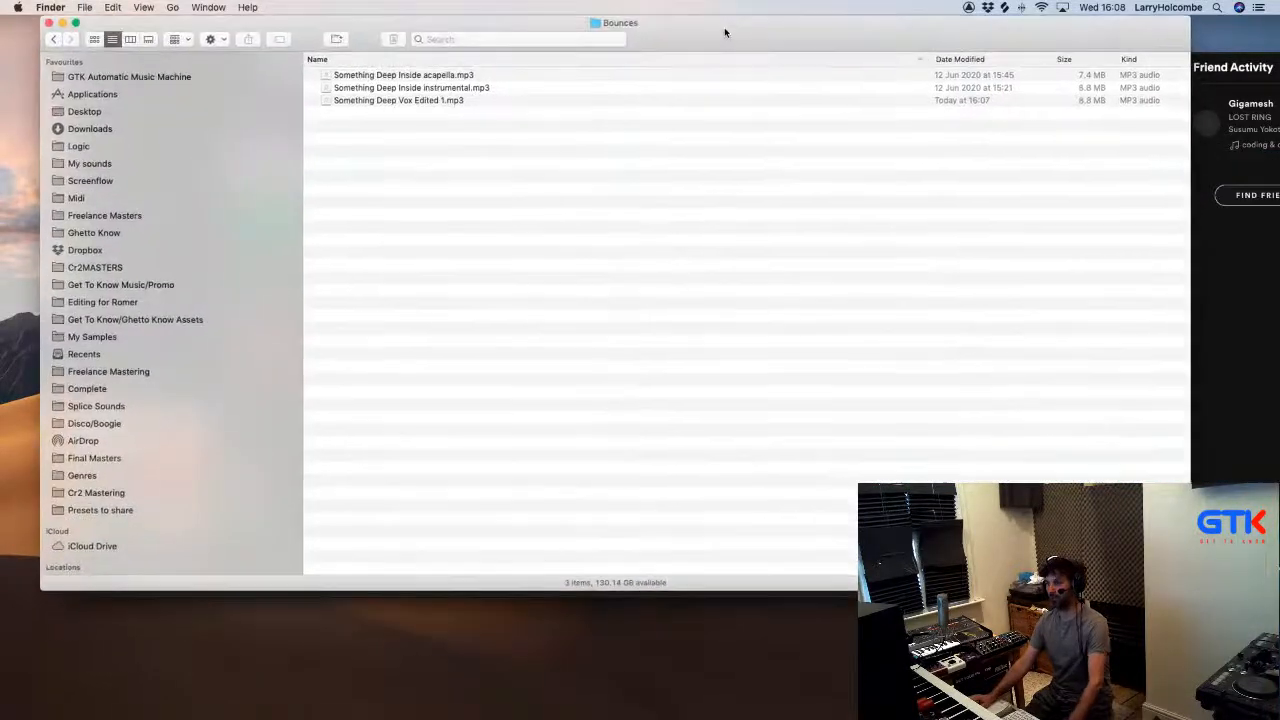
key(super+Tab)
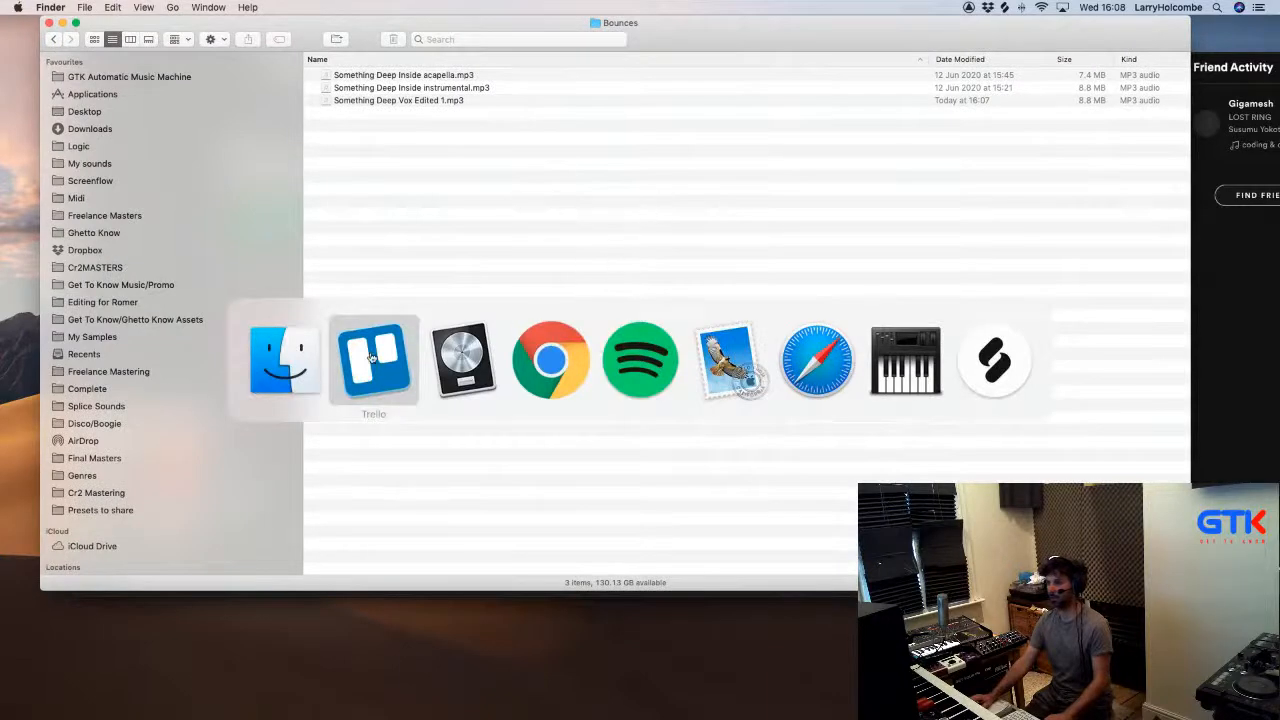
mouse_move(555, 714)
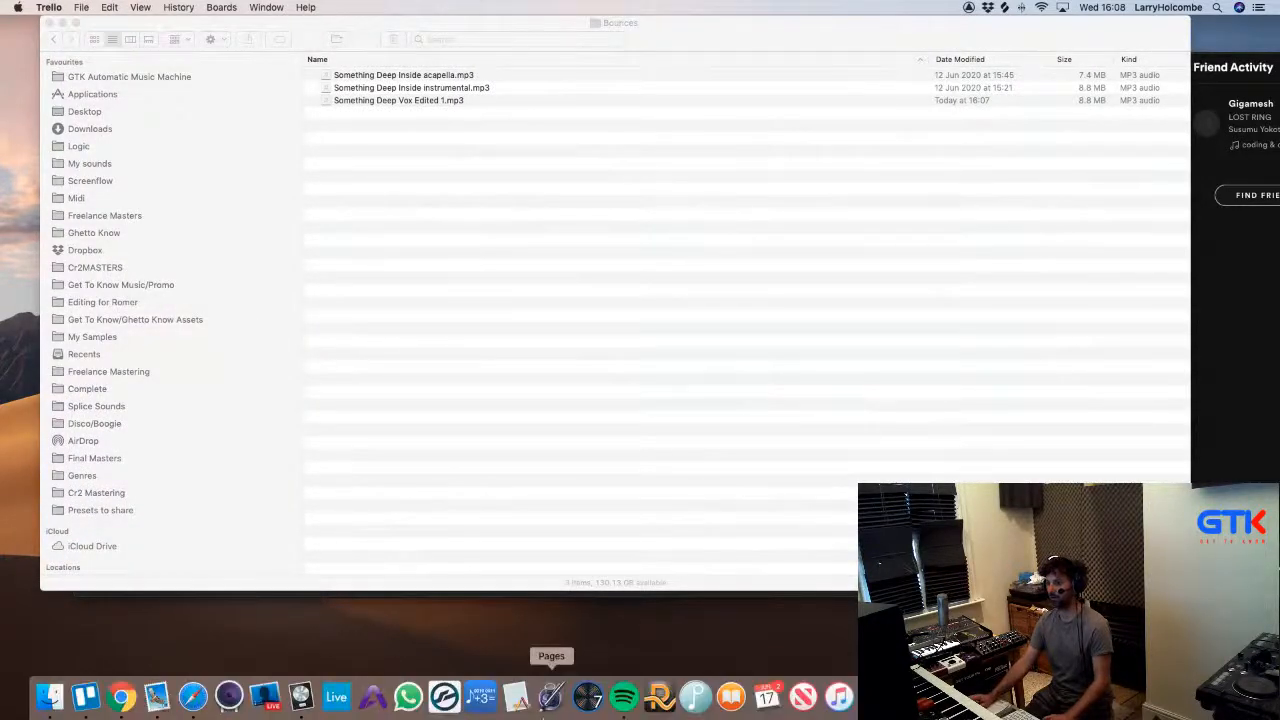
click(86, 697)
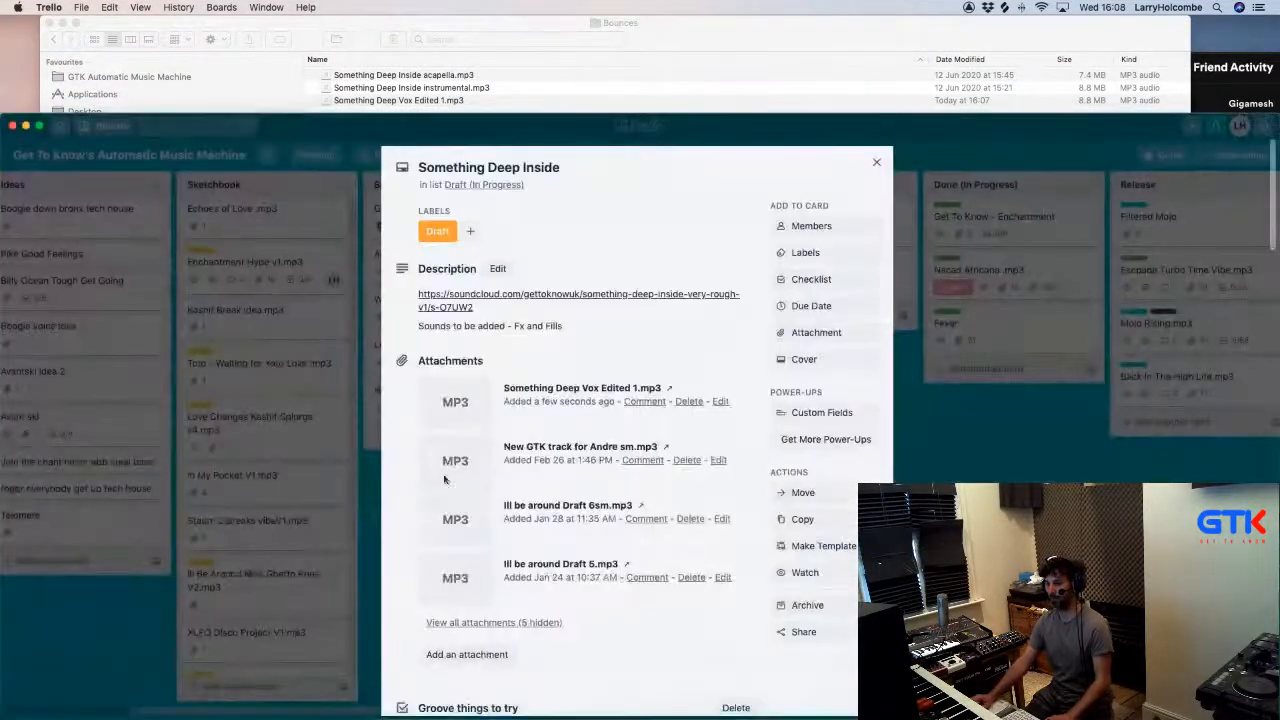
click(866, 167)
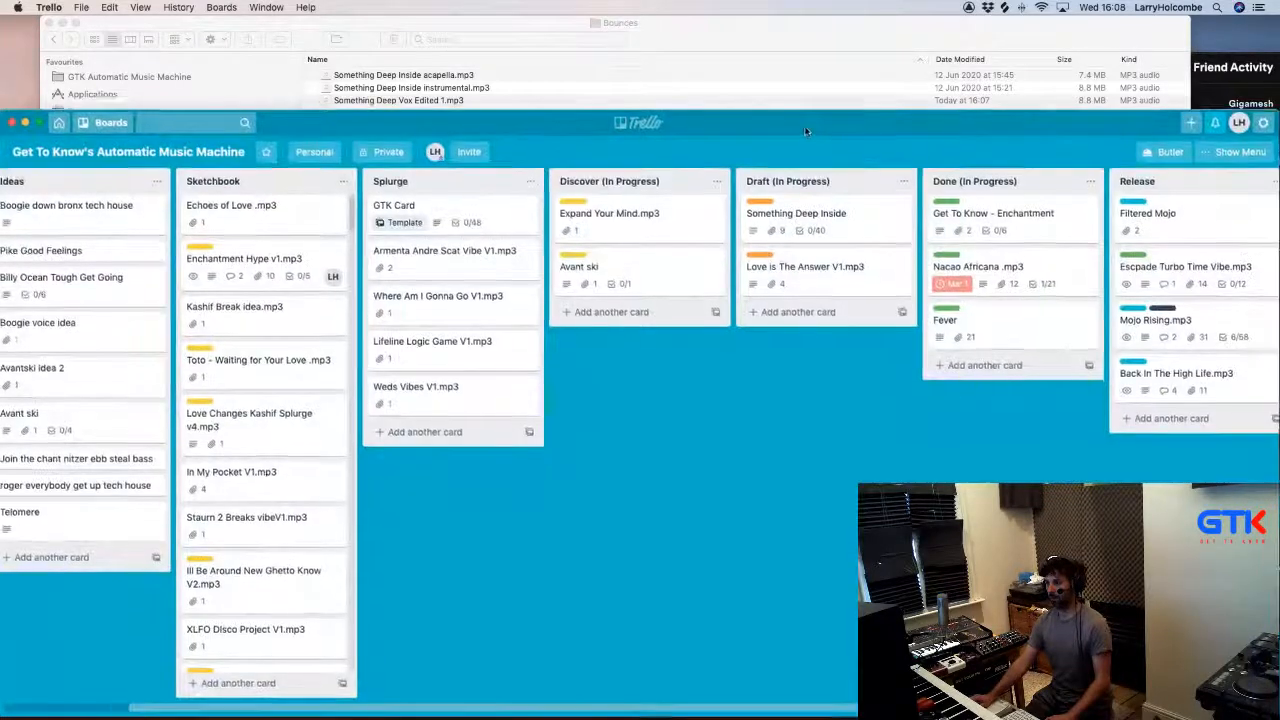
drag(803, 126, 781, 75)
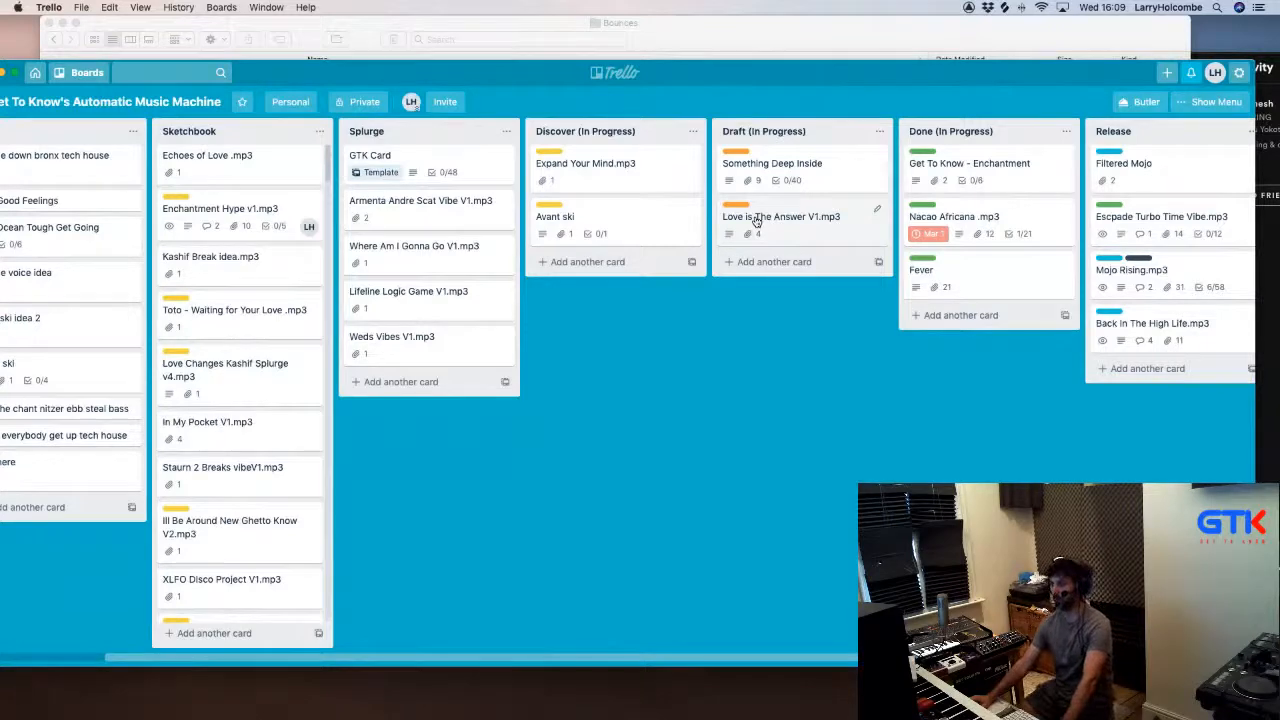
click(990, 165)
scroll(577, 331, down, 10)
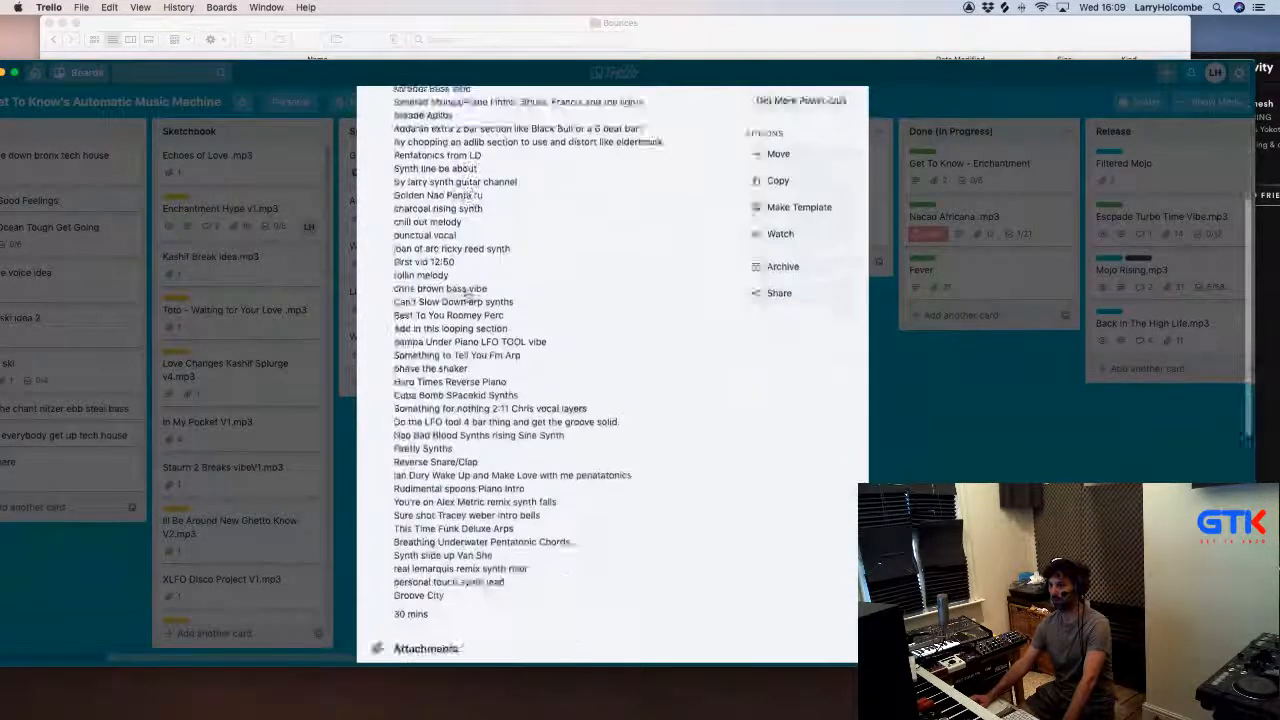
click(432, 389)
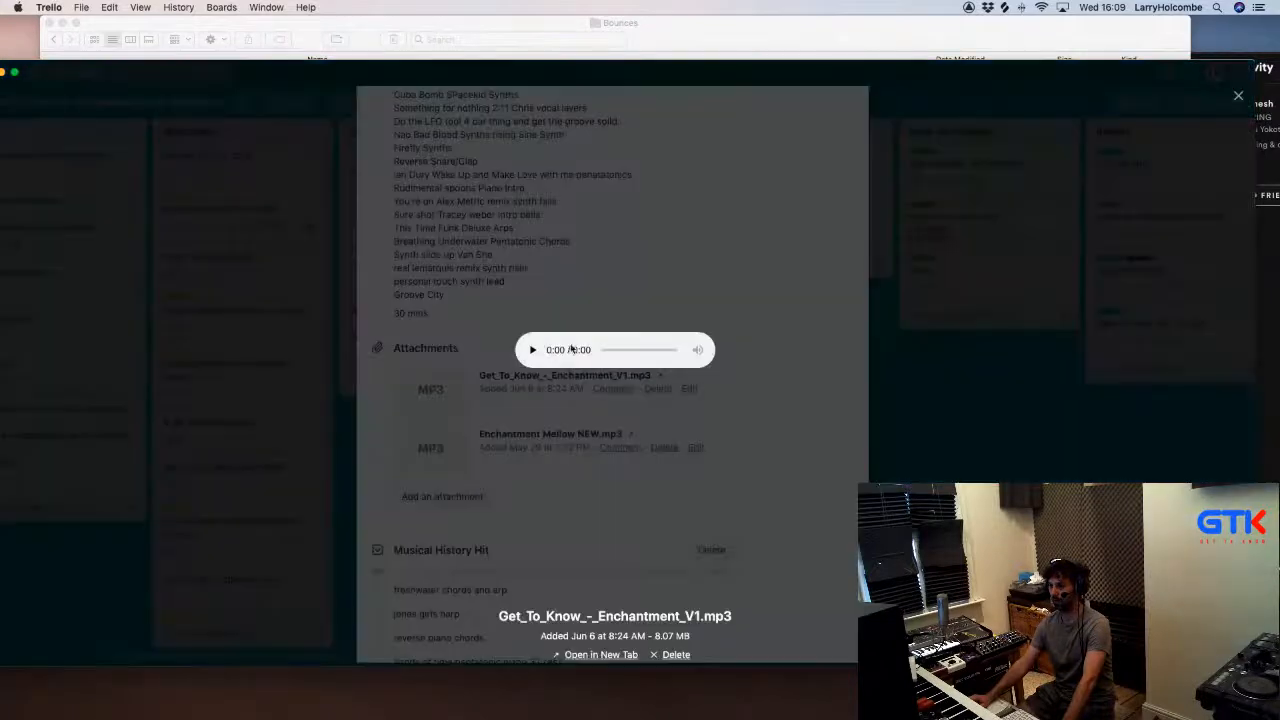
mouse_move(678, 351)
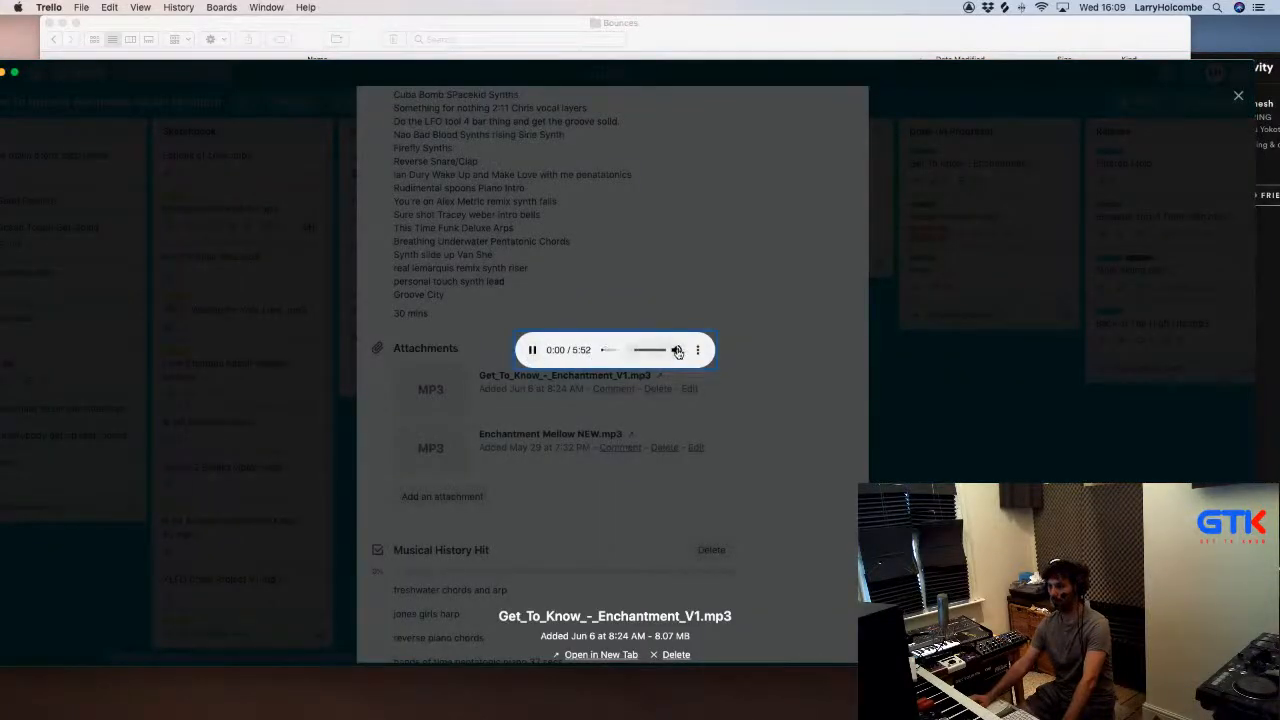
drag(661, 351, 655, 351)
click(572, 378)
click(543, 378)
click(612, 351)
click(533, 350)
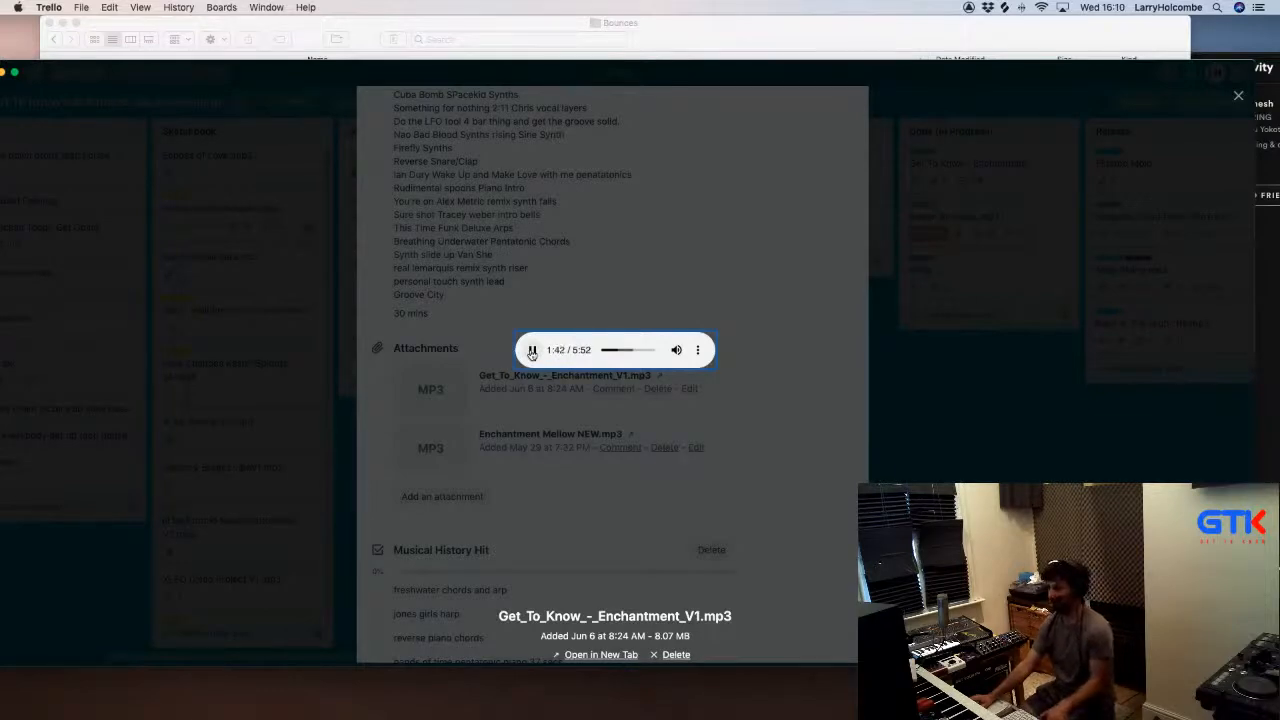
click(1036, 456)
scroll(851, 271, up, 15)
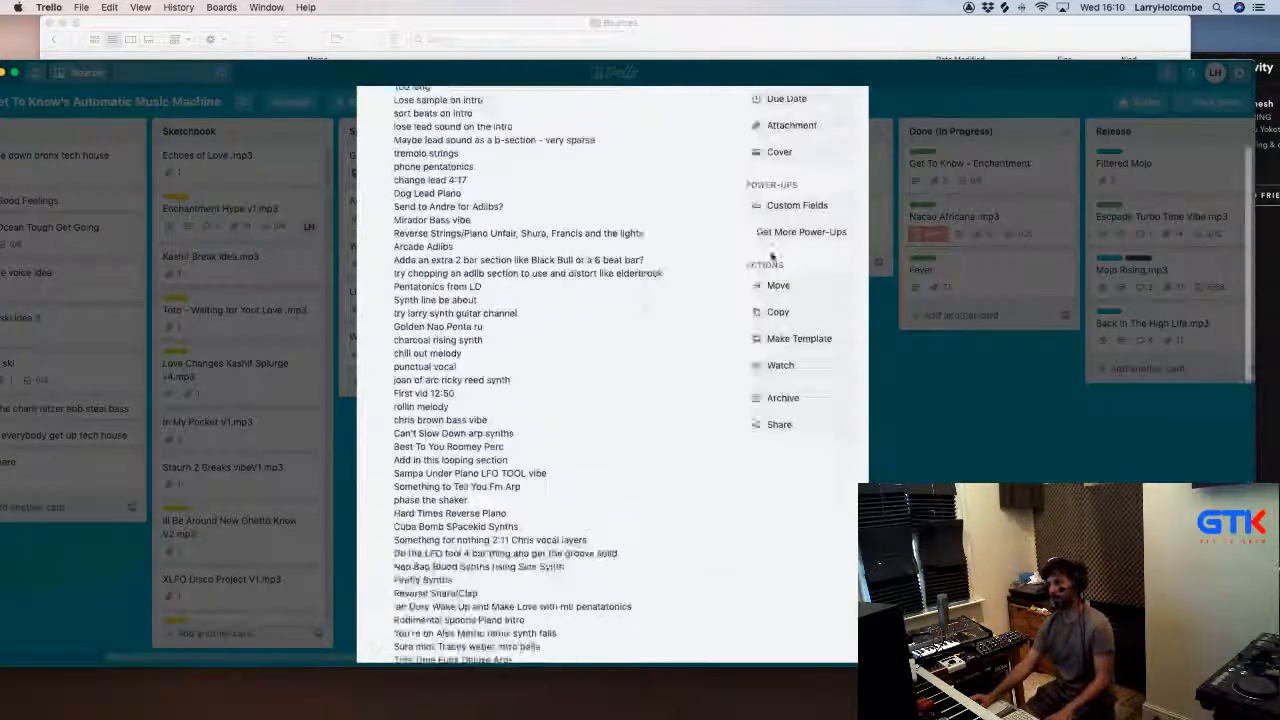
click(852, 111)
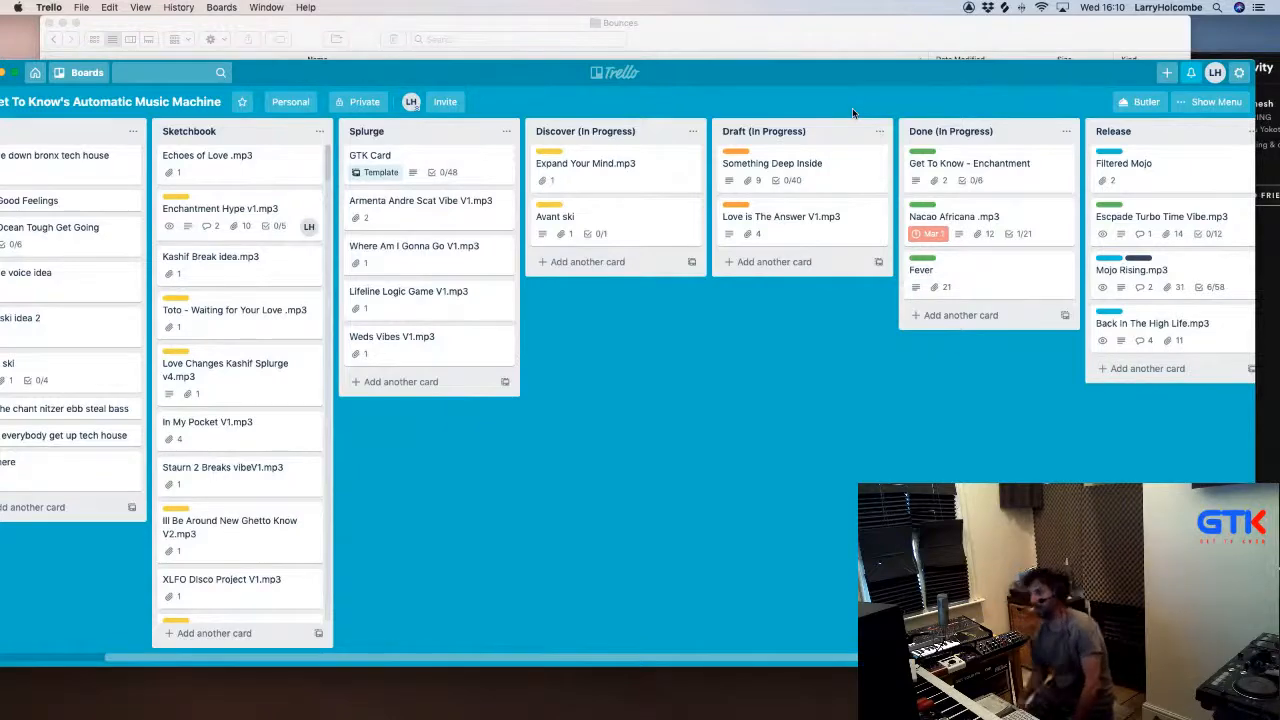
click(1046, 181)
scroll(573, 343, down, 10)
scroll(573, 343, up, 7)
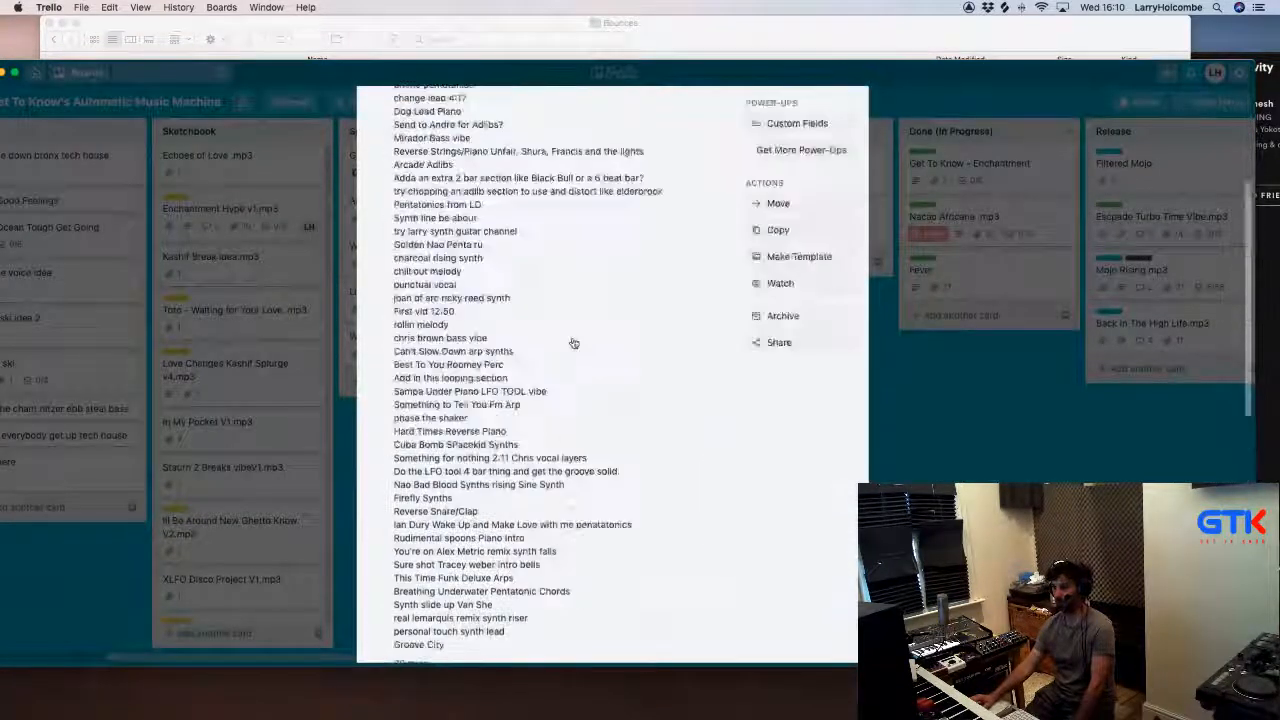
scroll(573, 343, up, 5)
scroll(573, 343, down, 10)
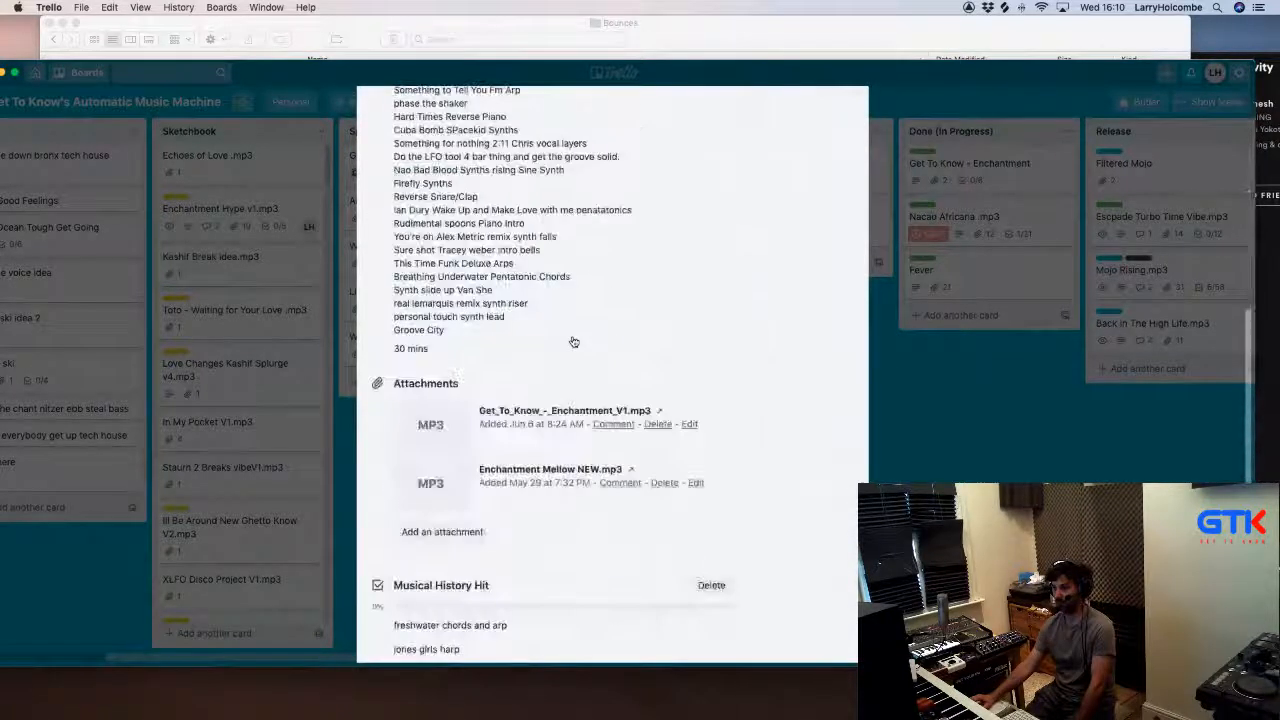
scroll(573, 343, up, 10)
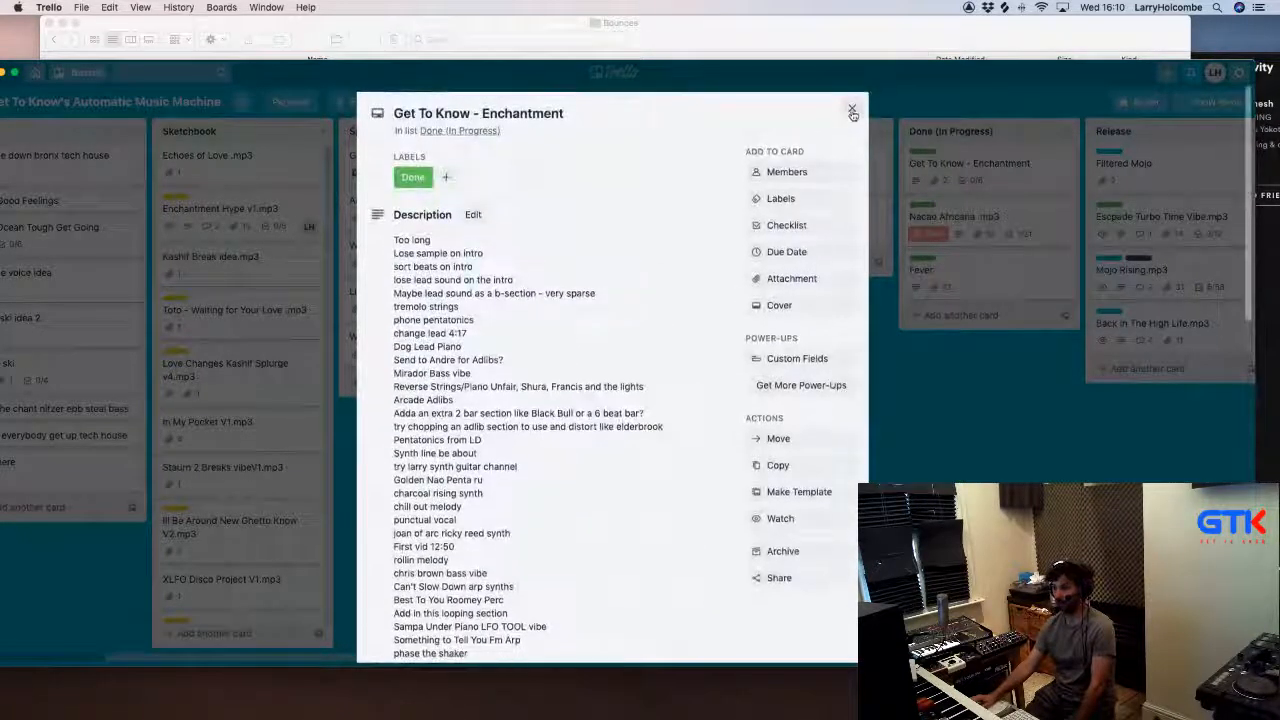
click(852, 113)
key(super+Tab)
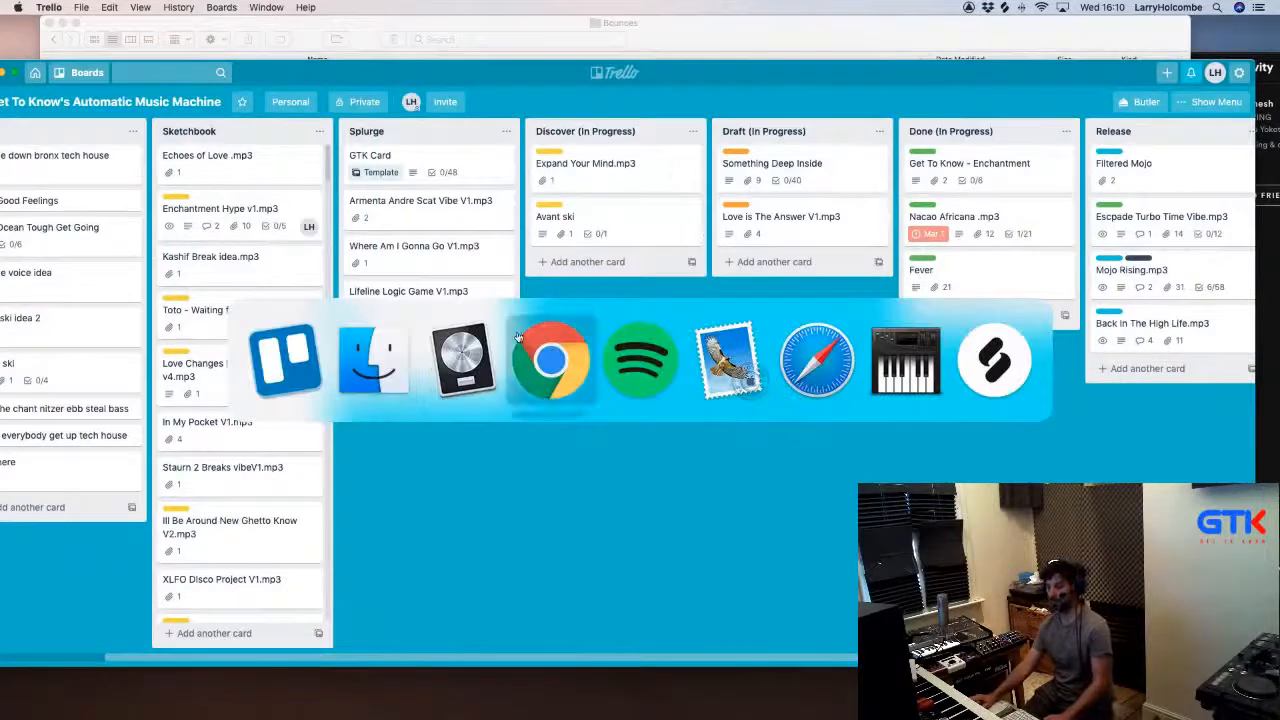
key(super+shift+Tab)
Step: Shift the Trello window aside and hide it to show the Finder Bounces folder's three MP3s
click(840, 171)
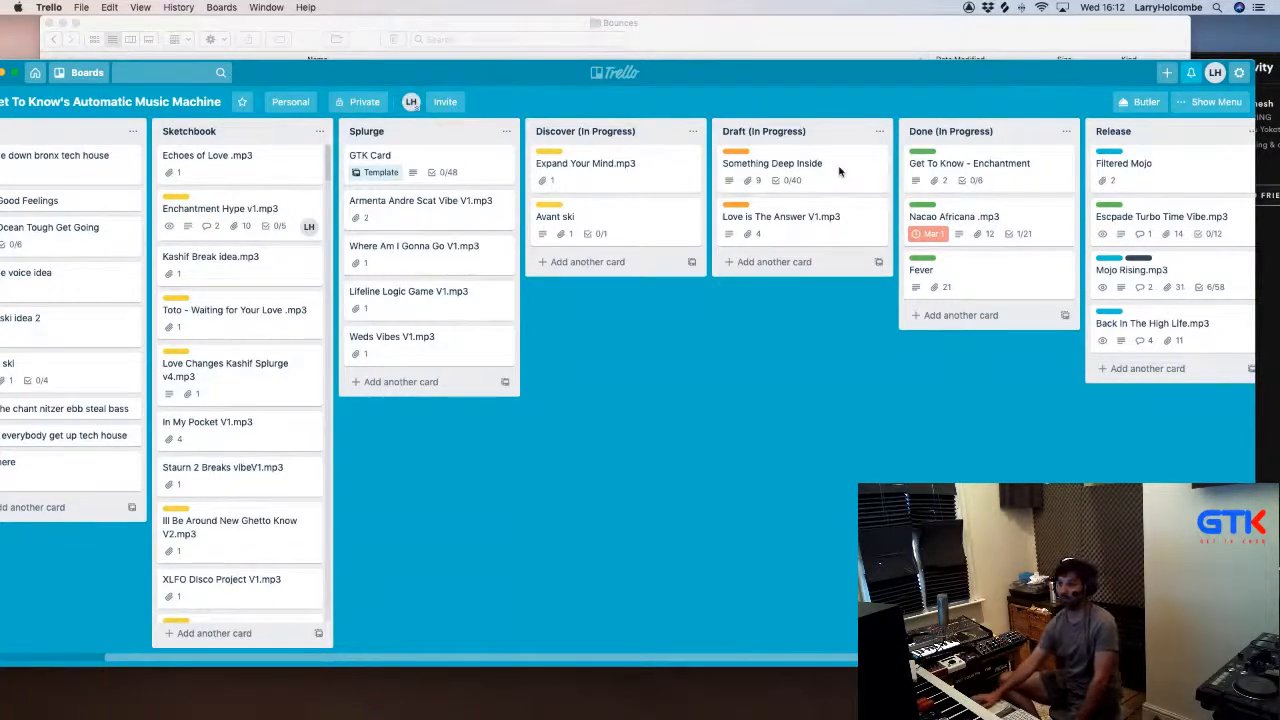
drag(373, 71, 378, 64)
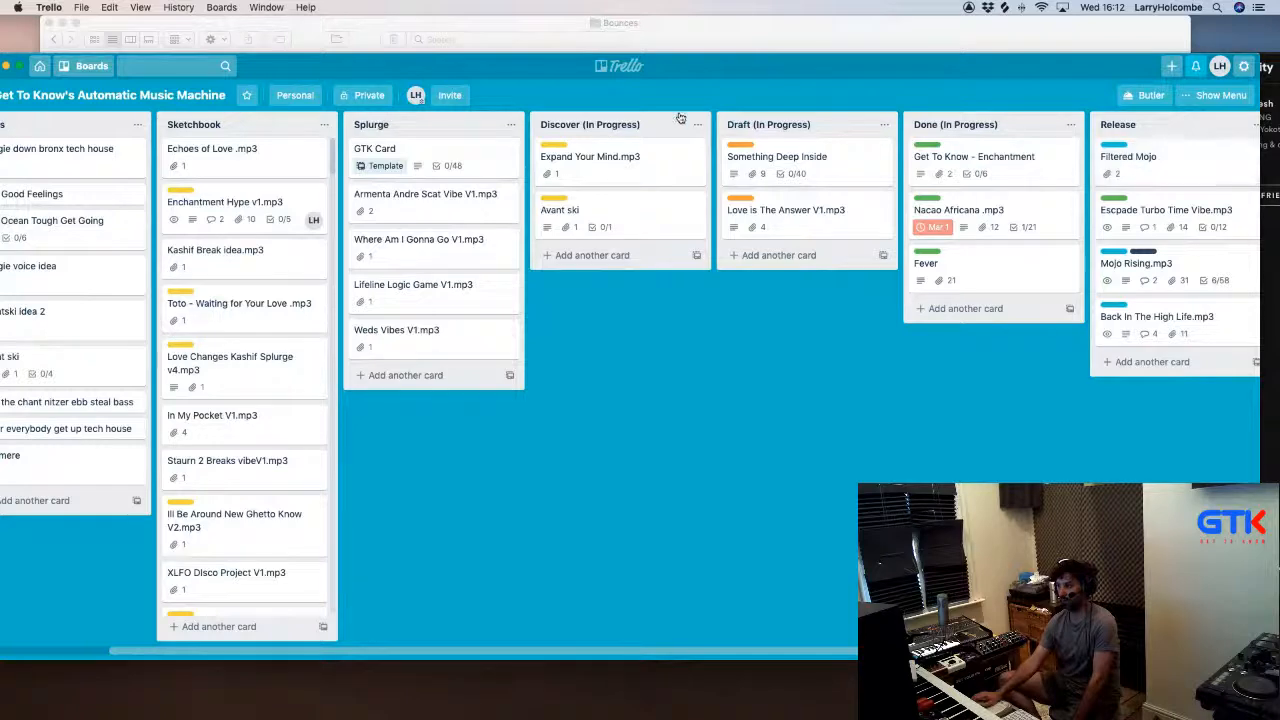
drag(521, 74, 535, 70)
key(super+h)
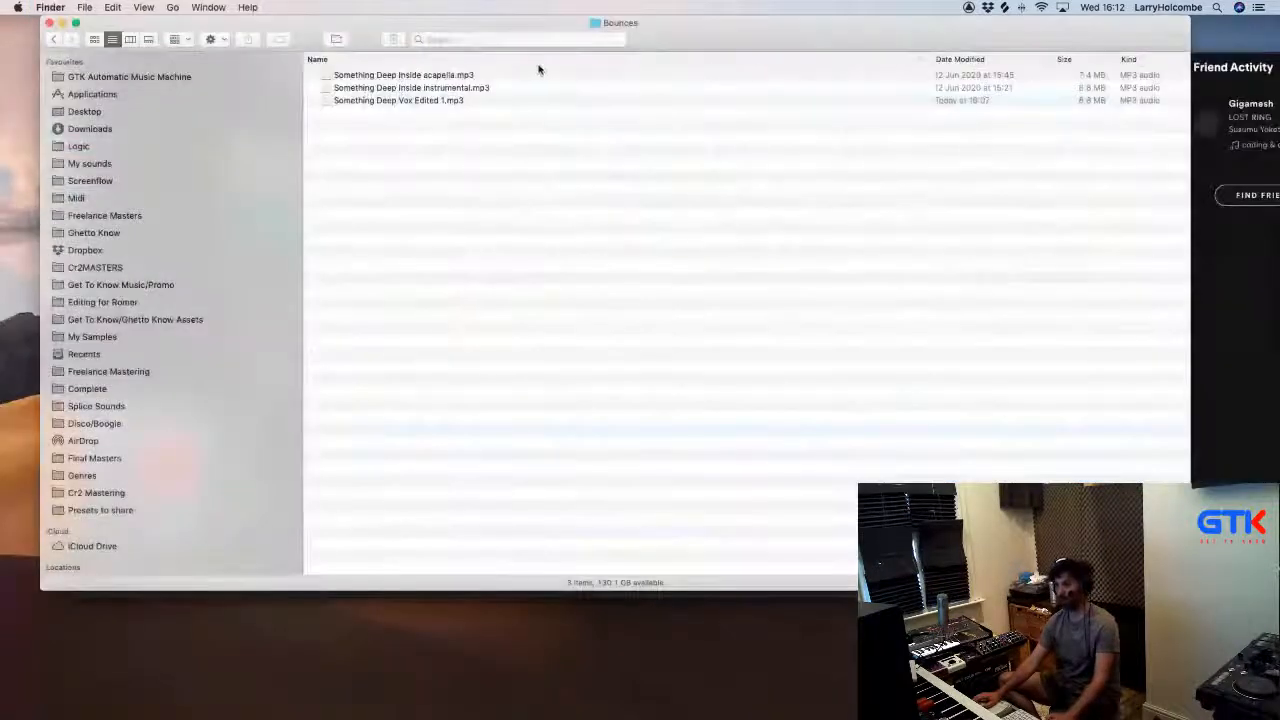